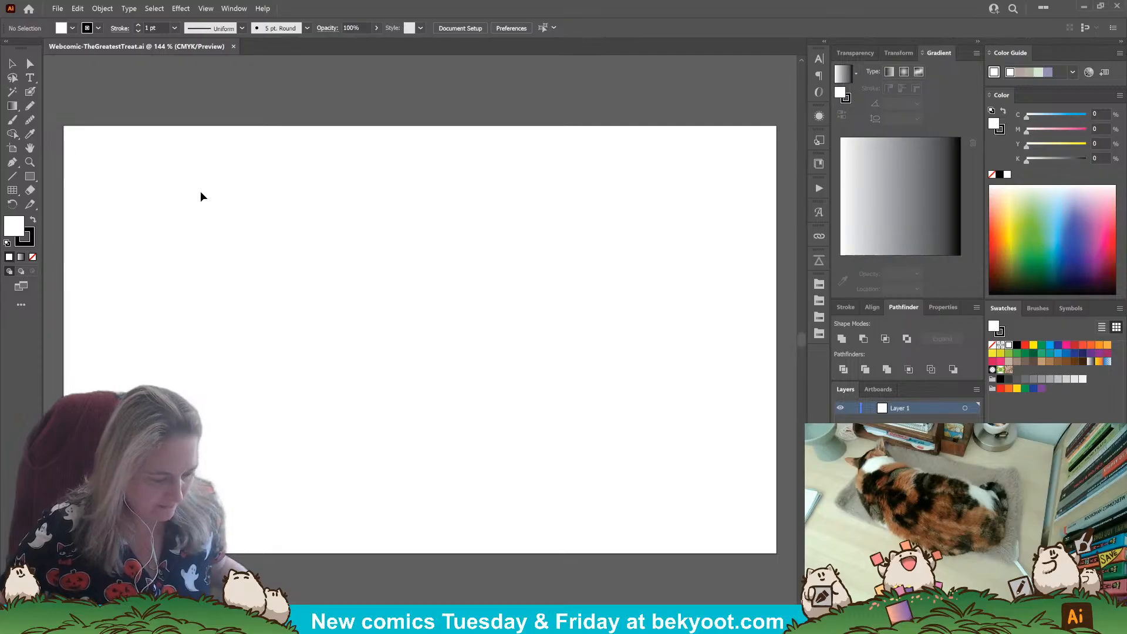
Step: Extend the artboard downward to a height of about 1932 px, keeping its 1500 px width
{"action": "scroll", "coordinate": [328, 254], "scroll_direction": "down", "scroll_amount": 1}
{"action": "left_click", "coordinate": [16, 147]}
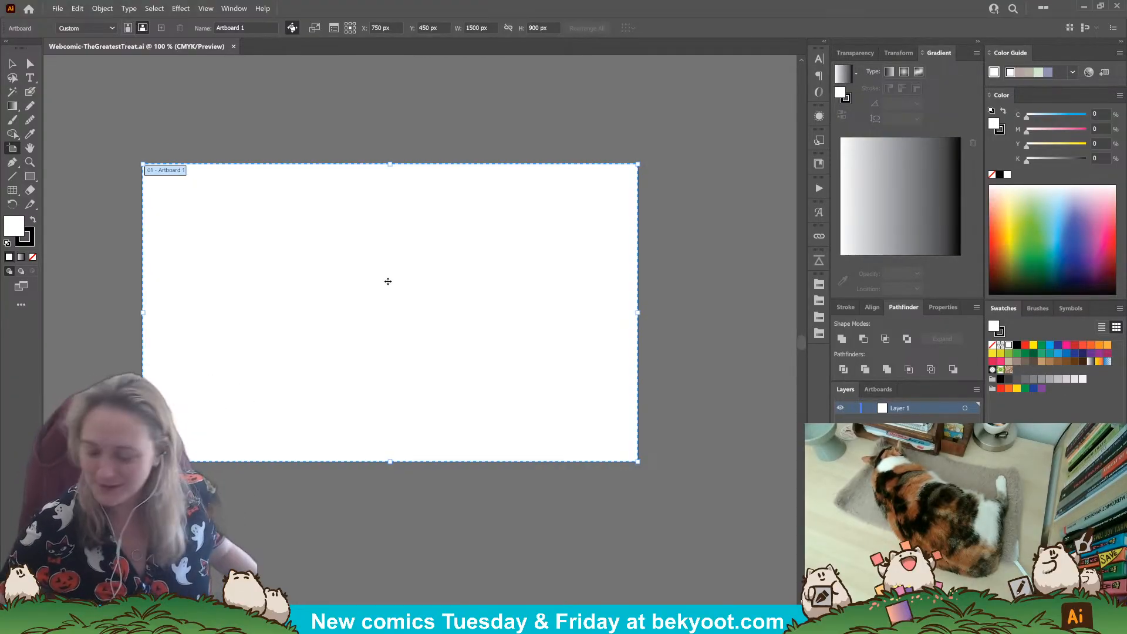
{"action": "scroll", "coordinate": [411, 305], "scroll_direction": "down", "scroll_amount": 1}
{"action": "left_click_drag", "start_coordinate": [395, 299], "coordinate": [417, 196]}
{"action": "left_click_drag", "start_coordinate": [421, 304], "coordinate": [422, 345]}
{"action": "left_click_drag", "start_coordinate": [420, 305], "coordinate": [406, 532]}
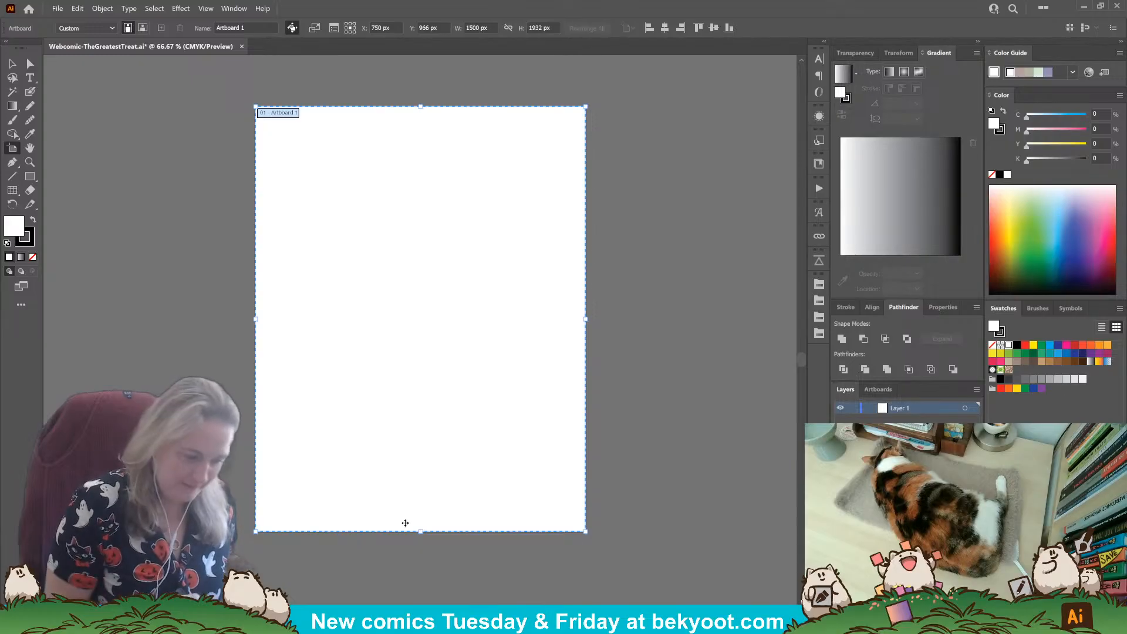
{"action": "key", "text": "Escape"}
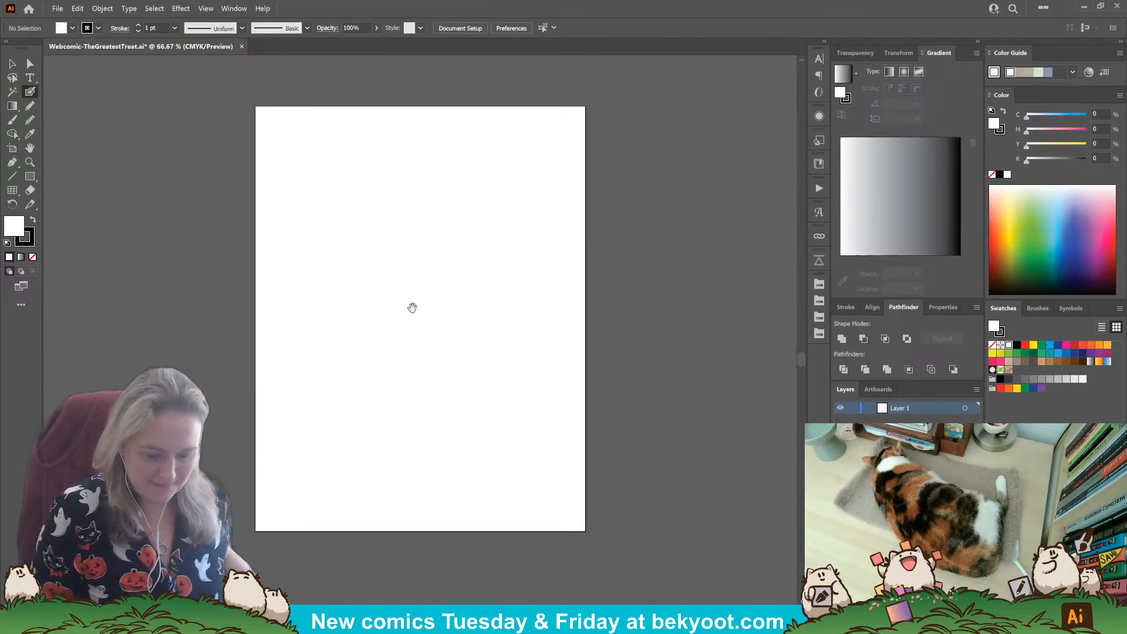
{"action": "left_click_drag", "start_coordinate": [411, 300], "coordinate": [422, 322]}
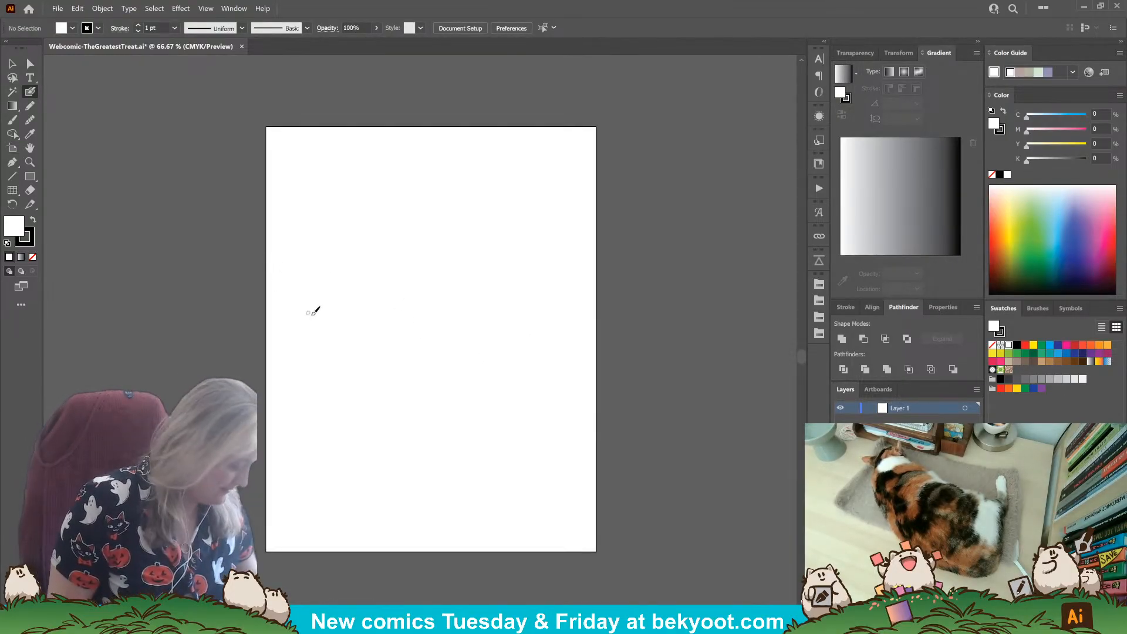
{"action": "key", "text": "Return"}
{"action": "key", "text": "Escape"}
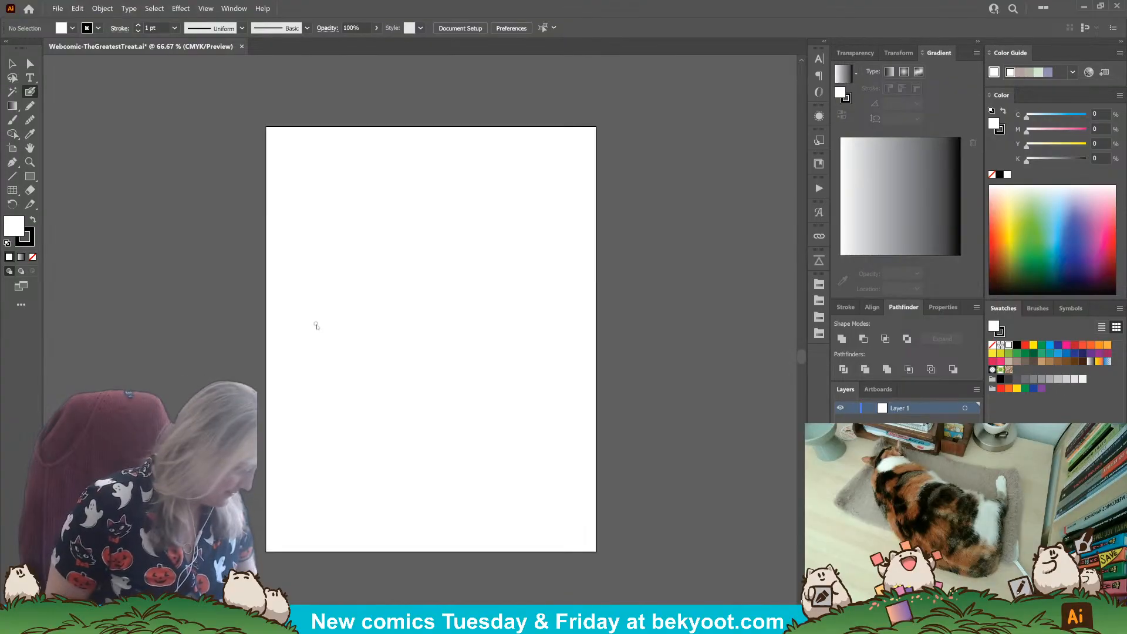
{"action": "key", "text": "Return"}
{"action": "key", "text": "Escape"}
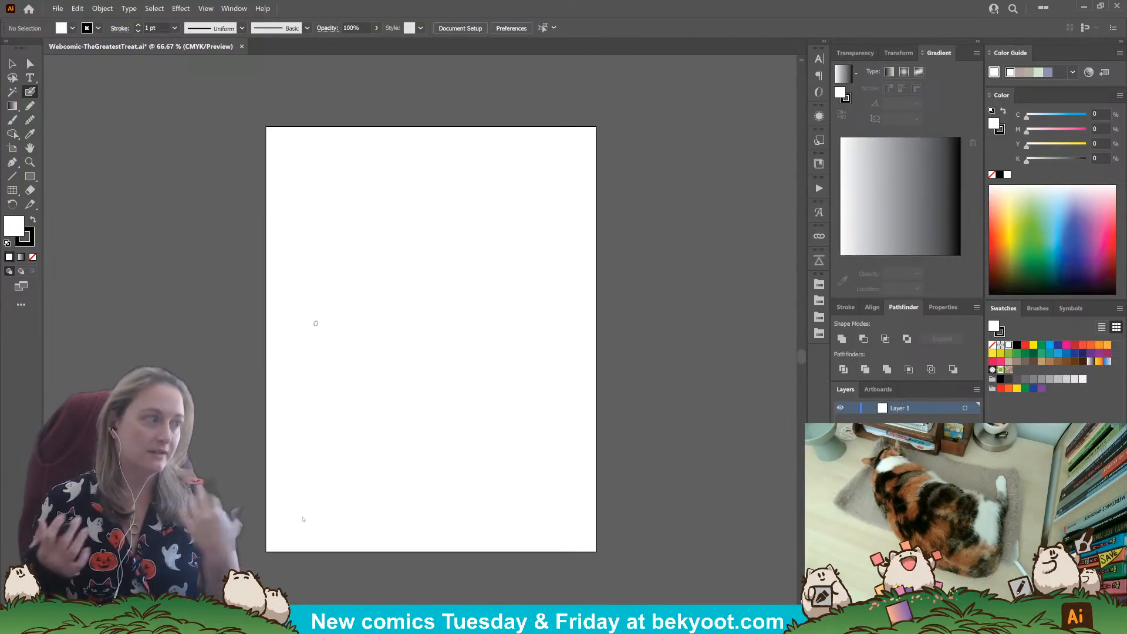
Step: Paint a straight horizontal black line across the artboard and stretch it past both edges to about 1627 px wide
{"action": "mouse_move", "coordinate": [263, 247]}
{"action": "left_mouse_down"}
{"action": "mouse_move", "coordinate": [518, 248]}
{"action": "mouse_move", "coordinate": [605, 265]}
{"action": "left_mouse_up"}
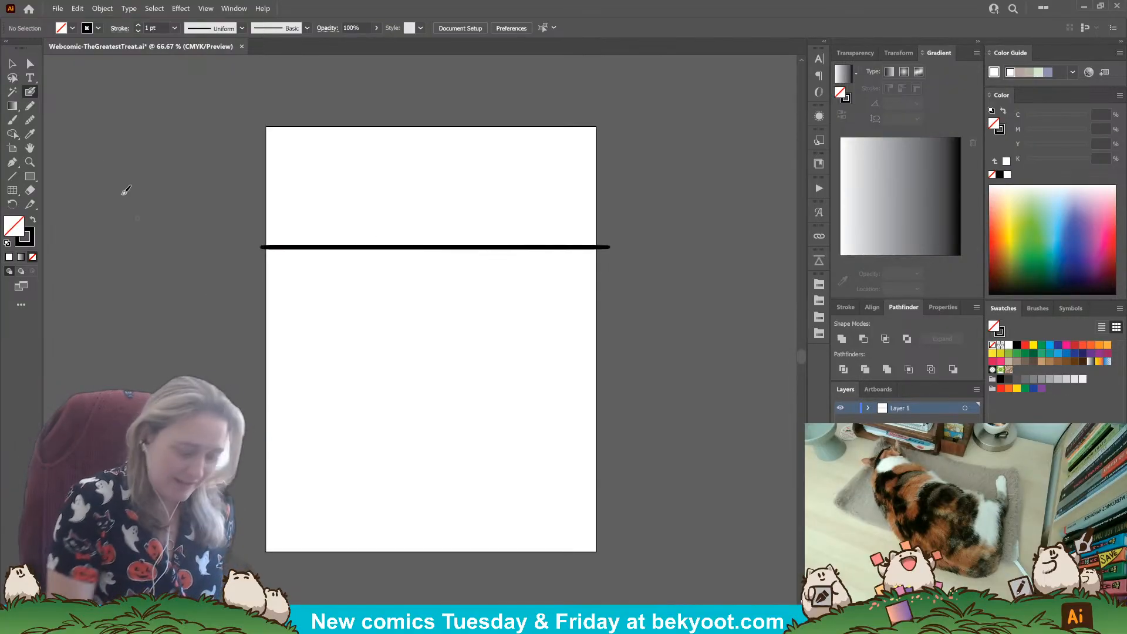
{"action": "key", "text": "v"}
{"action": "left_click", "coordinate": [441, 248]}
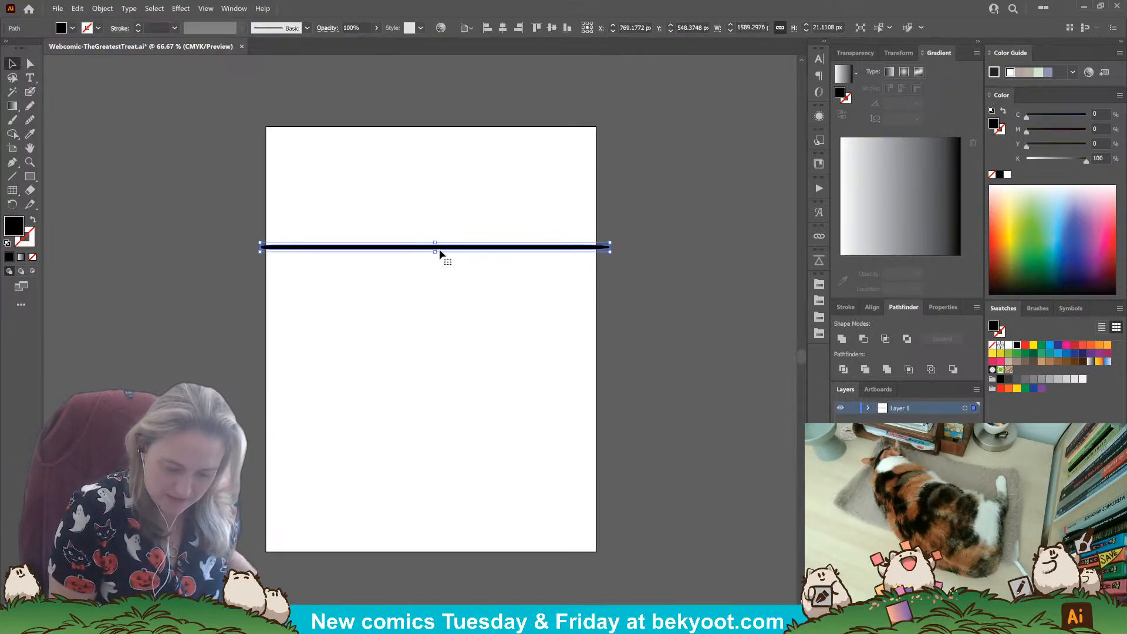
{"action": "mouse_move", "coordinate": [611, 241]}
{"action": "left_mouse_down"}
{"action": "mouse_move", "coordinate": [589, 246]}
{"action": "mouse_move", "coordinate": [614, 249]}
{"action": "left_mouse_up"}
{"action": "left_click_drag", "start_coordinate": [260, 247], "coordinate": [254, 247]}
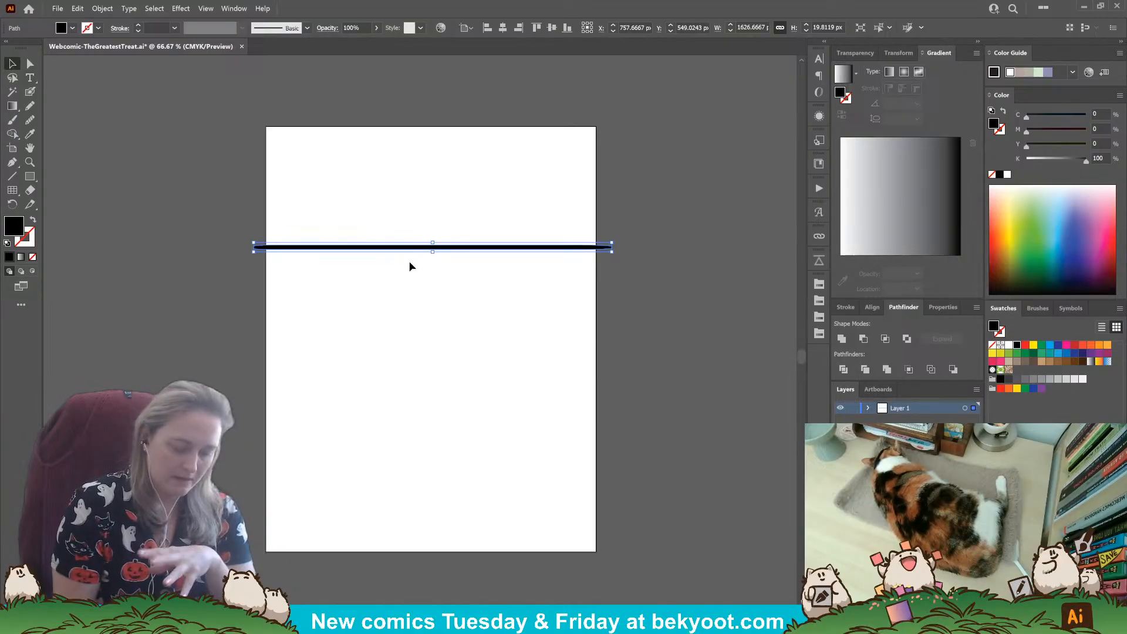
Step: Move the horizontal line down to about Y 645 px and centre it horizontally on the artboard
{"action": "left_click_drag", "start_coordinate": [444, 250], "coordinate": [443, 273]}
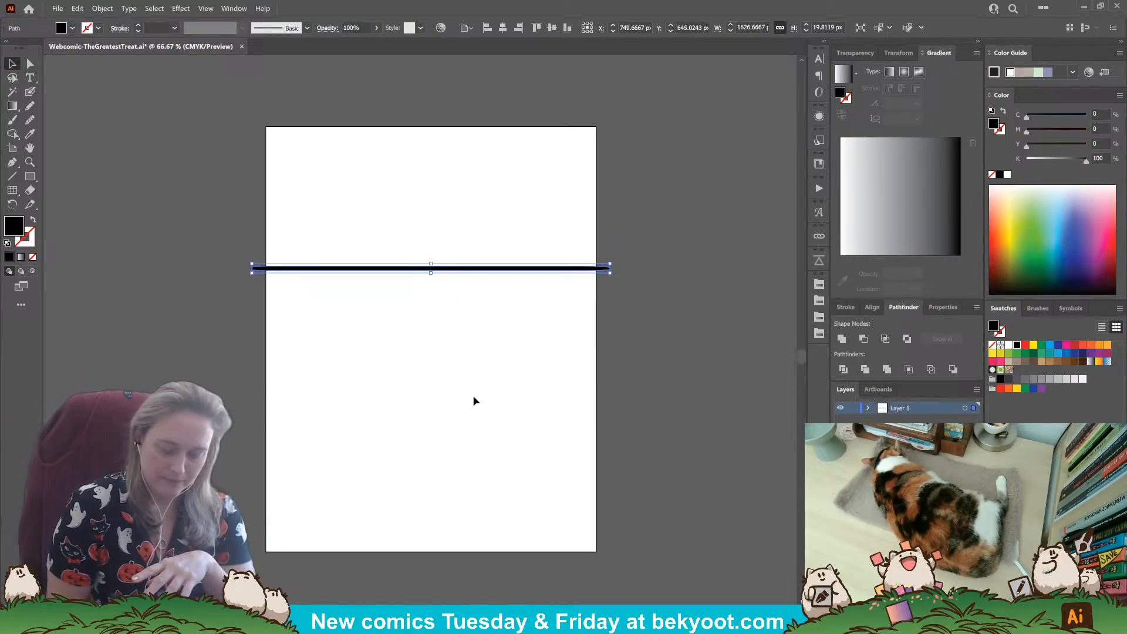
{"action": "left_click", "coordinate": [872, 307]}
{"action": "left_click", "coordinate": [862, 340]}
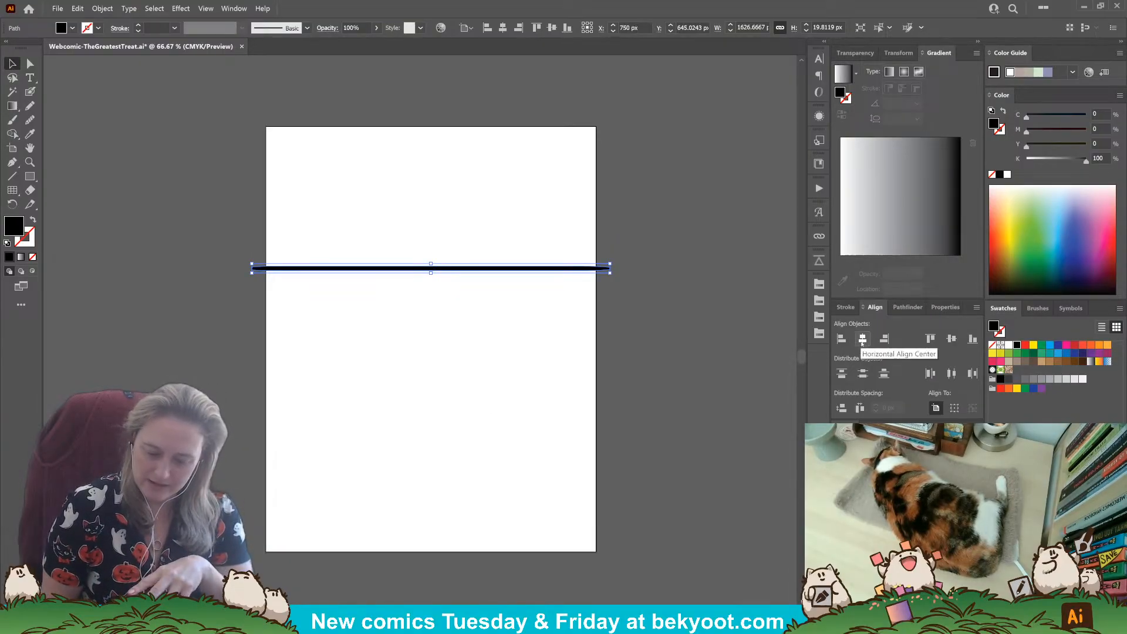
Step: Draw a black square in the artboard's upper-left corner and enlarge it to 640 px so it reaches the horizontal line
{"action": "left_click", "coordinate": [898, 53]}
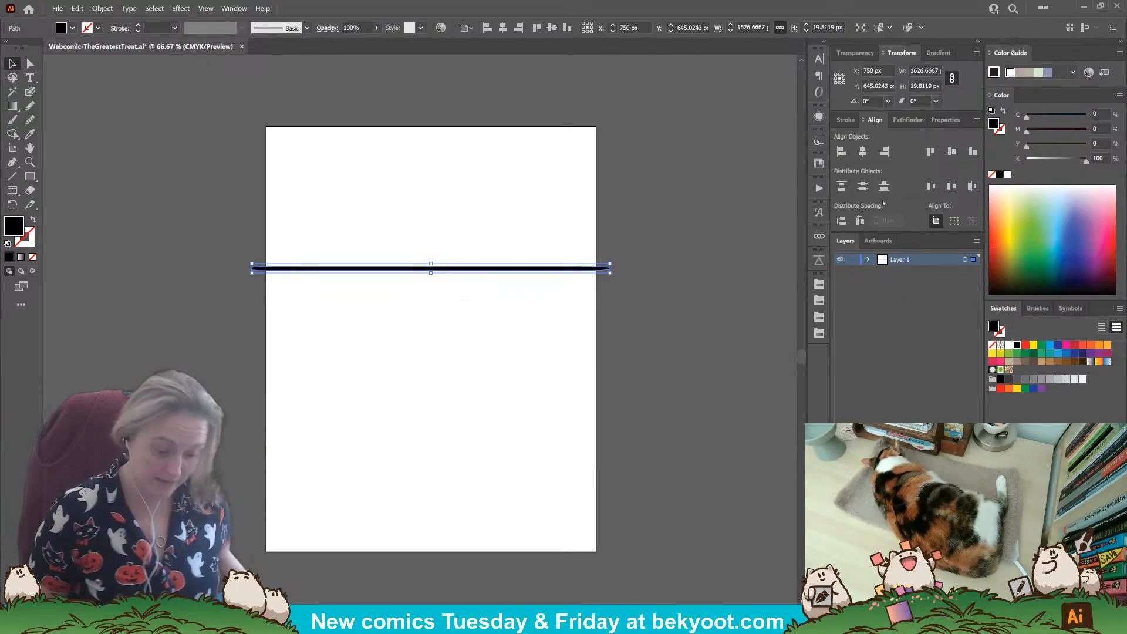
{"action": "left_click", "coordinate": [30, 177]}
{"action": "left_click_drag", "start_coordinate": [266, 127], "coordinate": [405, 266]}
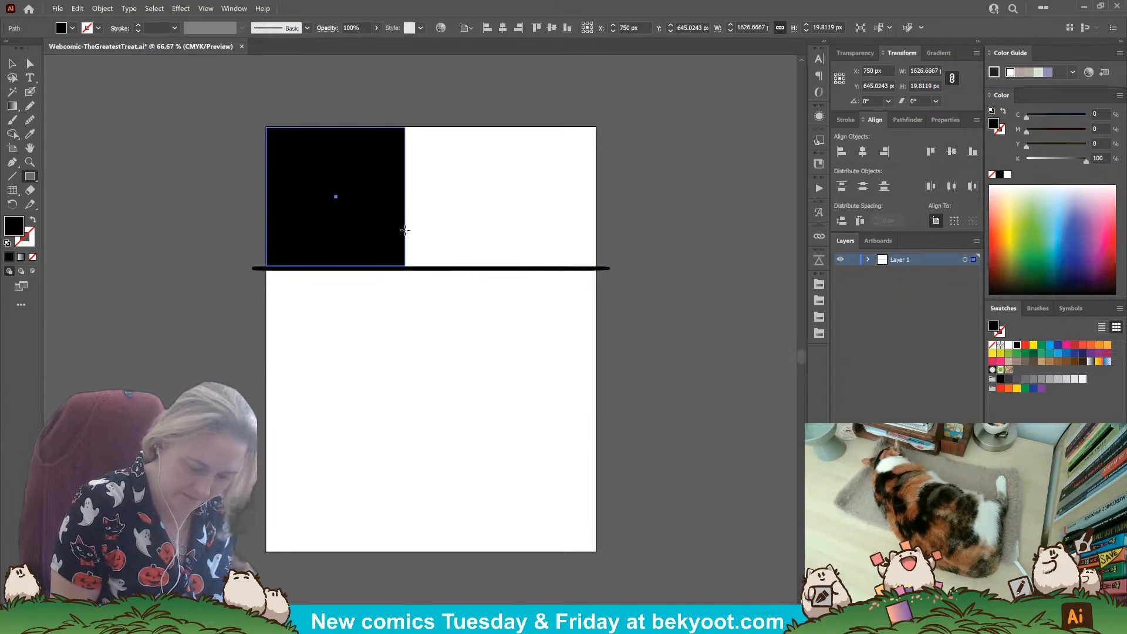
{"action": "key", "text": "v"}
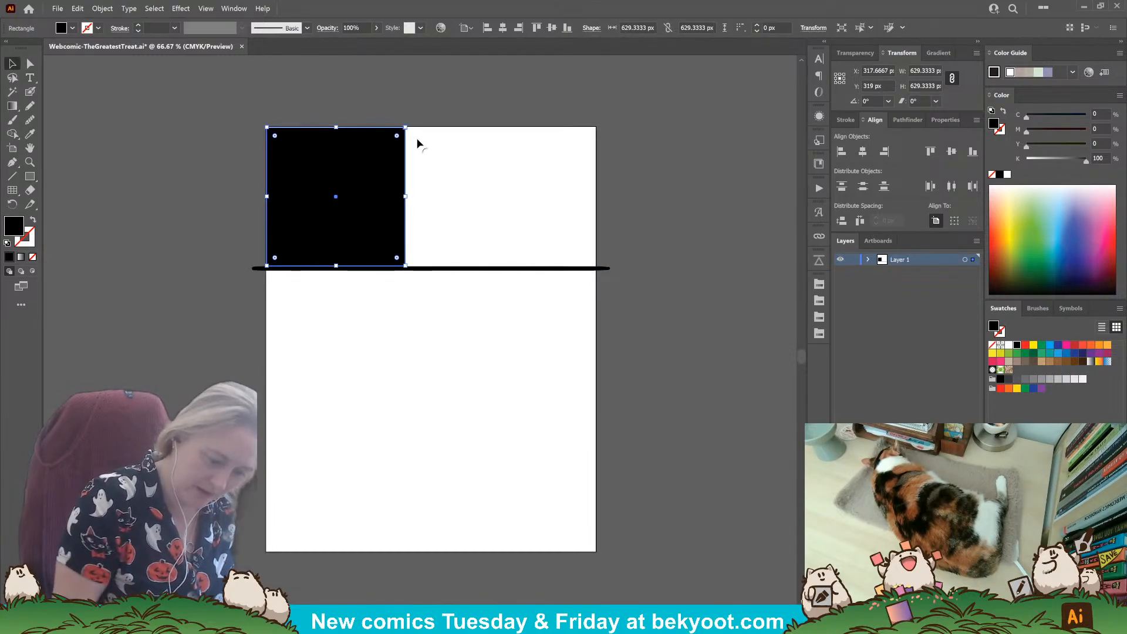
{"action": "left_click_drag", "start_coordinate": [405, 266], "coordinate": [430, 269]}
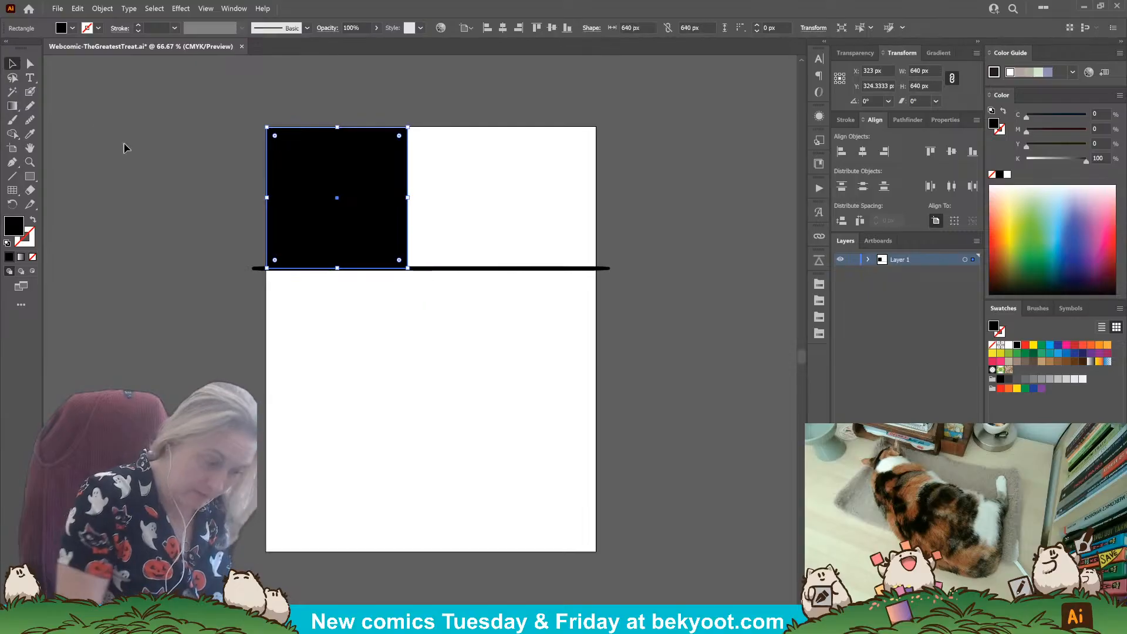
Step: Duplicate the square beside the original and scale both to 744 px so the pair spans the artboard's width
{"action": "left_click_drag", "start_coordinate": [370, 213], "coordinate": [512, 227]}
{"action": "left_click", "coordinate": [372, 226], "text": "shift"}
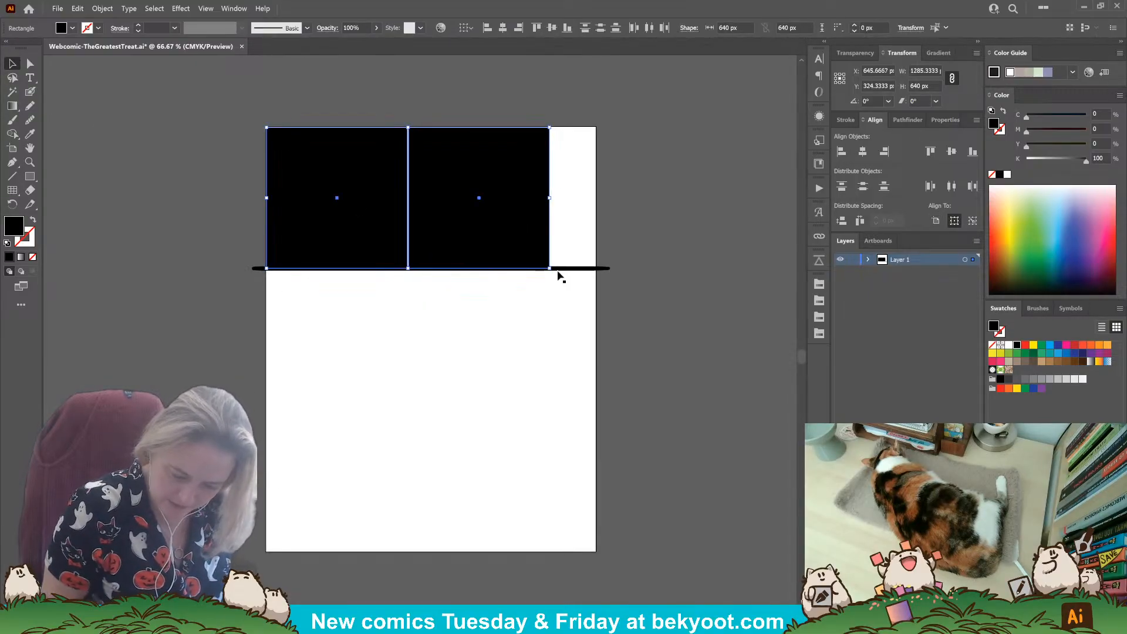
{"action": "left_click_drag", "start_coordinate": [552, 270], "coordinate": [600, 292]}
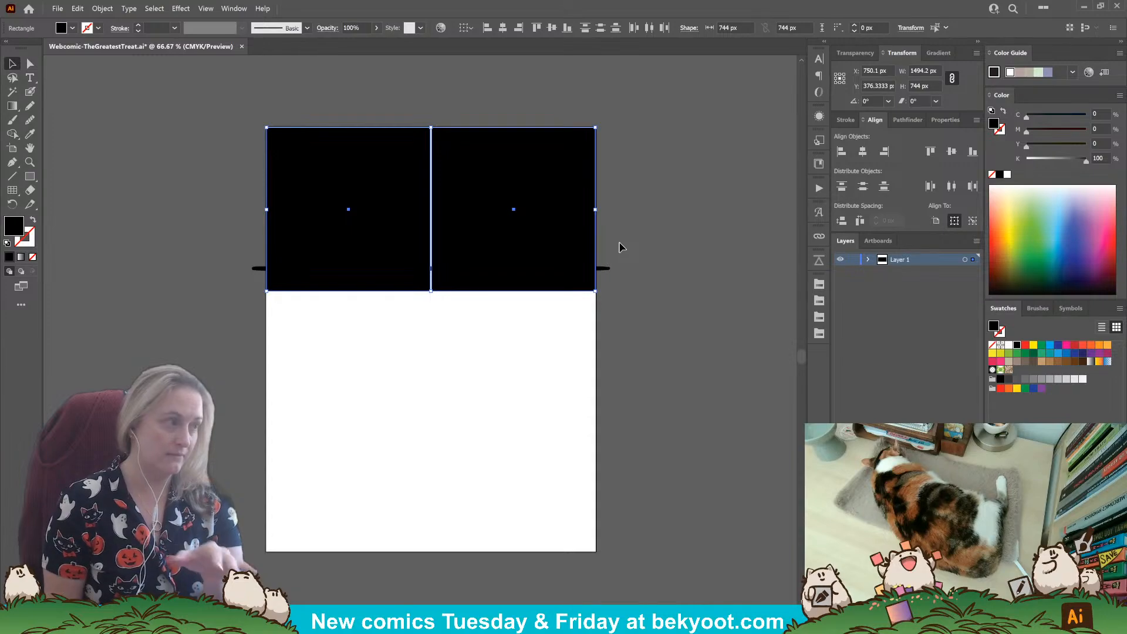
Step: Move the horizontal line down to the squares' lower edge and extend the artboard's height to about 2103 px
{"action": "left_click_drag", "start_coordinate": [604, 269], "coordinate": [609, 290]}
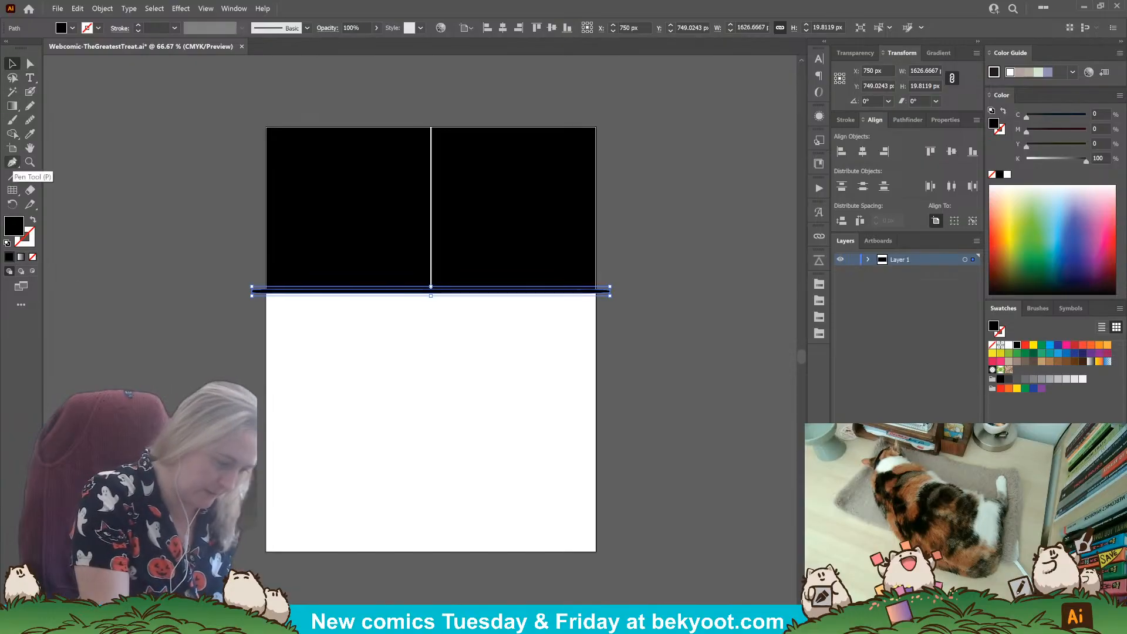
{"action": "left_click", "coordinate": [12, 148]}
{"action": "left_click_drag", "start_coordinate": [431, 552], "coordinate": [431, 591]}
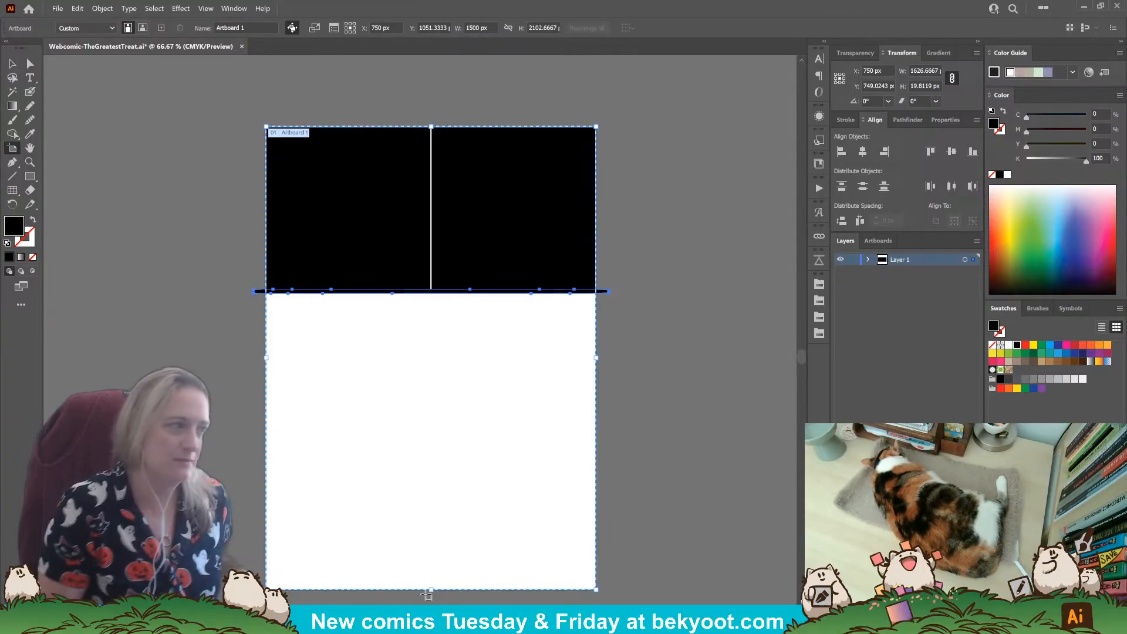
Step: Place a trial copy of both black squares below the horizontal line and delete it
{"action": "left_click", "coordinate": [13, 63]}
{"action": "left_click", "coordinate": [366, 264]}
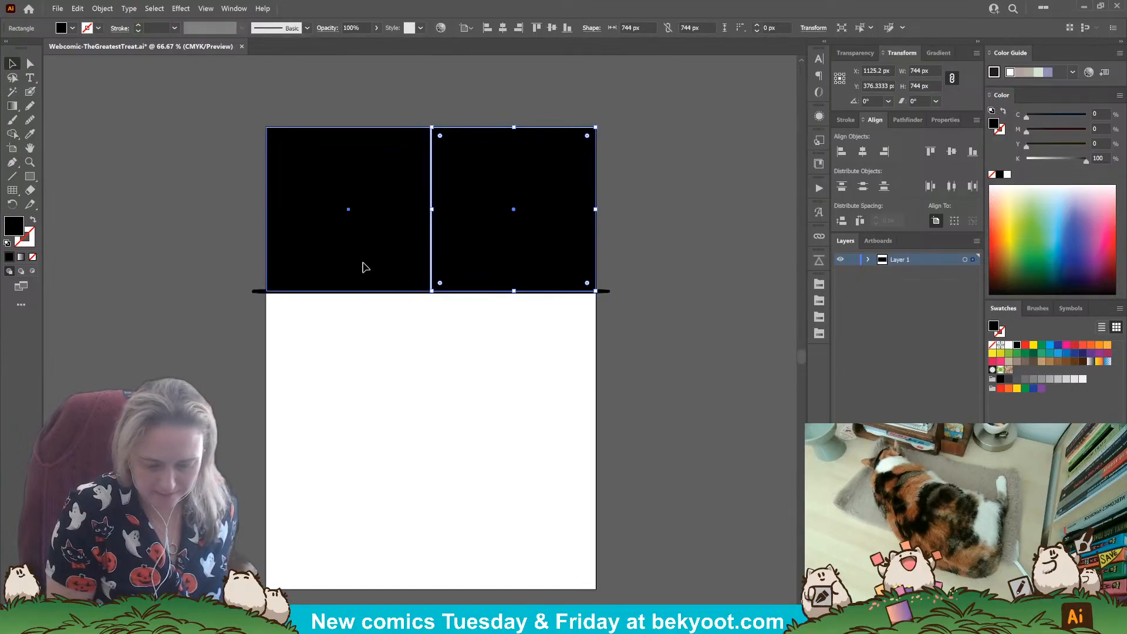
{"action": "left_click", "coordinate": [474, 274], "text": "shift"}
{"action": "left_click_drag", "start_coordinate": [499, 252], "coordinate": [498, 440]}
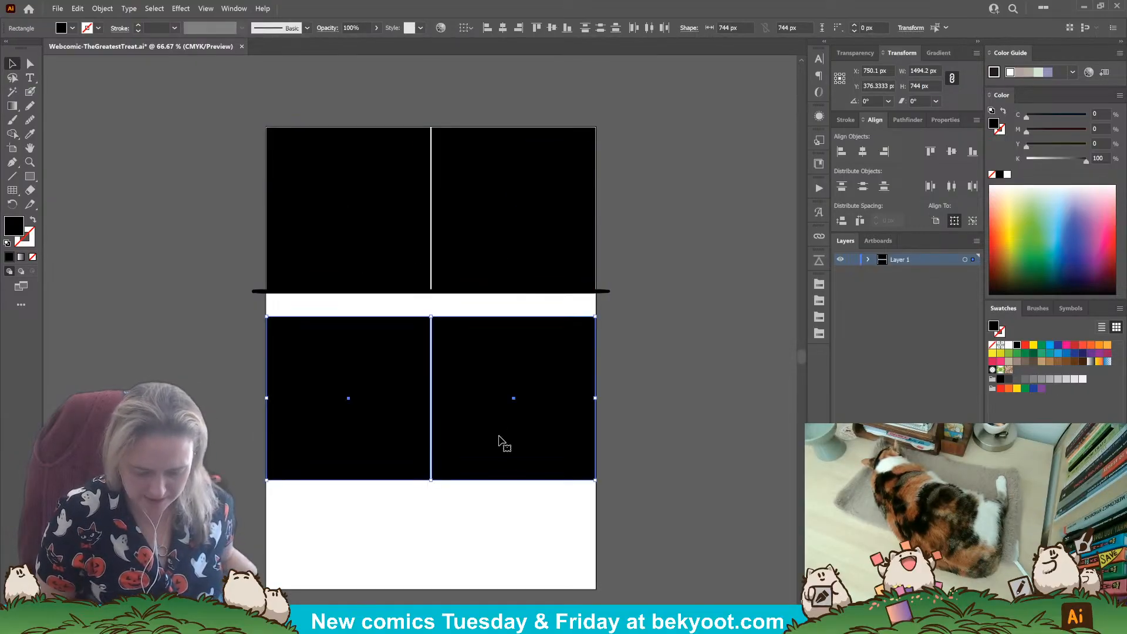
{"action": "key", "text": "Delete"}
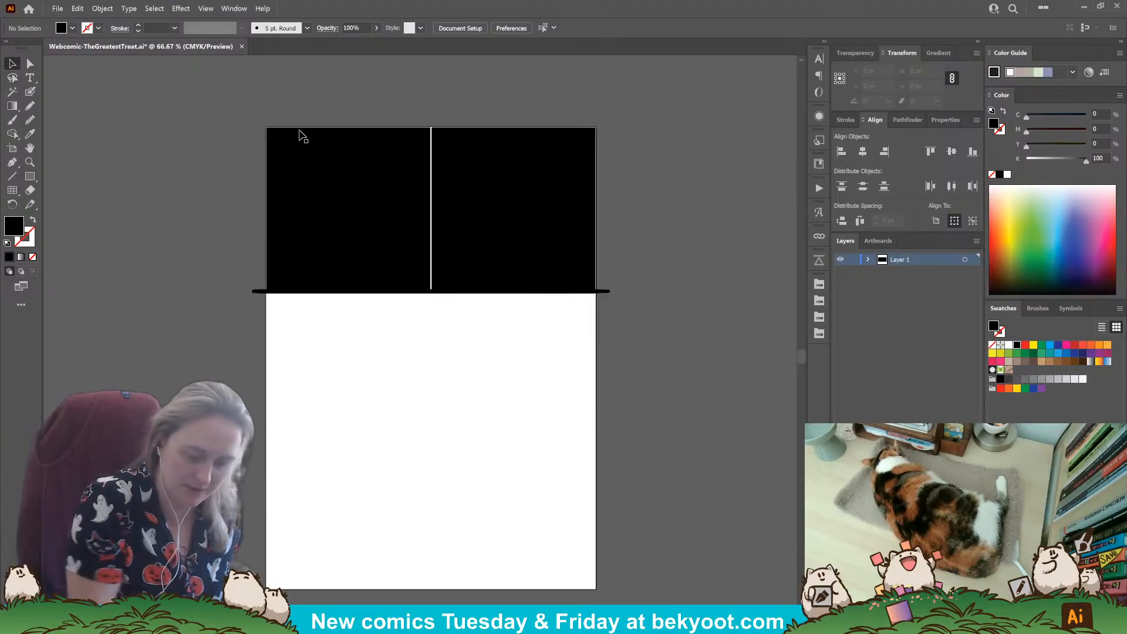
{"action": "left_click", "coordinate": [30, 91]}
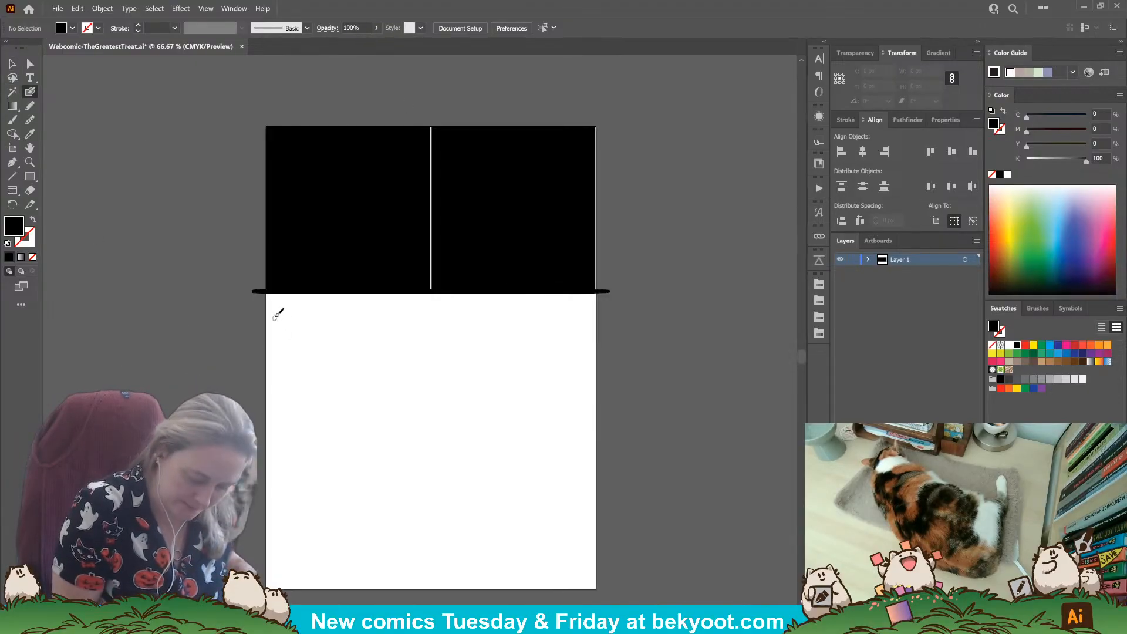
{"action": "left_click_drag", "start_coordinate": [279, 314], "coordinate": [279, 409]}
{"action": "key", "text": "ctrl+z"}
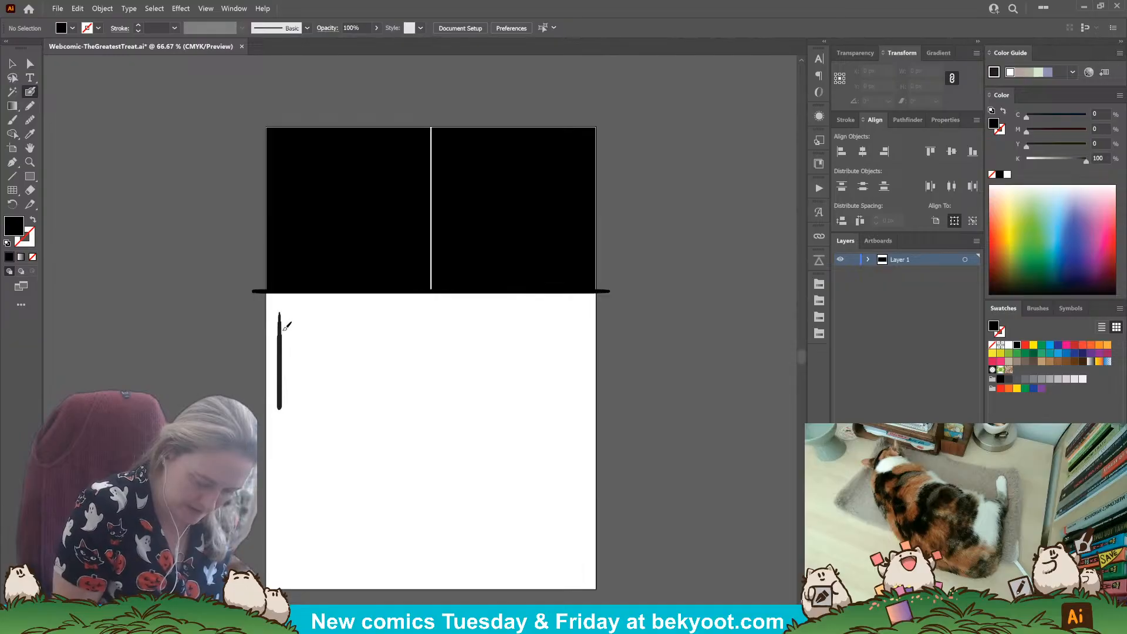
{"action": "key", "text": "ctrl+z"}
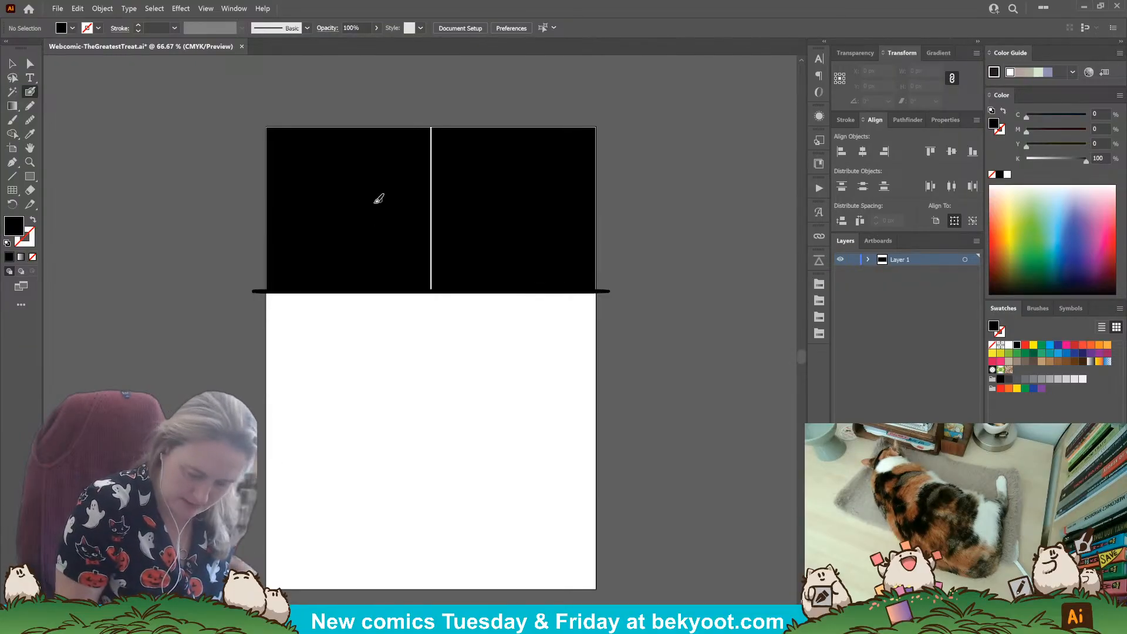
Step: Delete the two black guide squares above the horizontal line
{"action": "key", "text": "v"}
{"action": "left_click", "coordinate": [295, 201]}
{"action": "left_click", "coordinate": [499, 194], "text": "shift"}
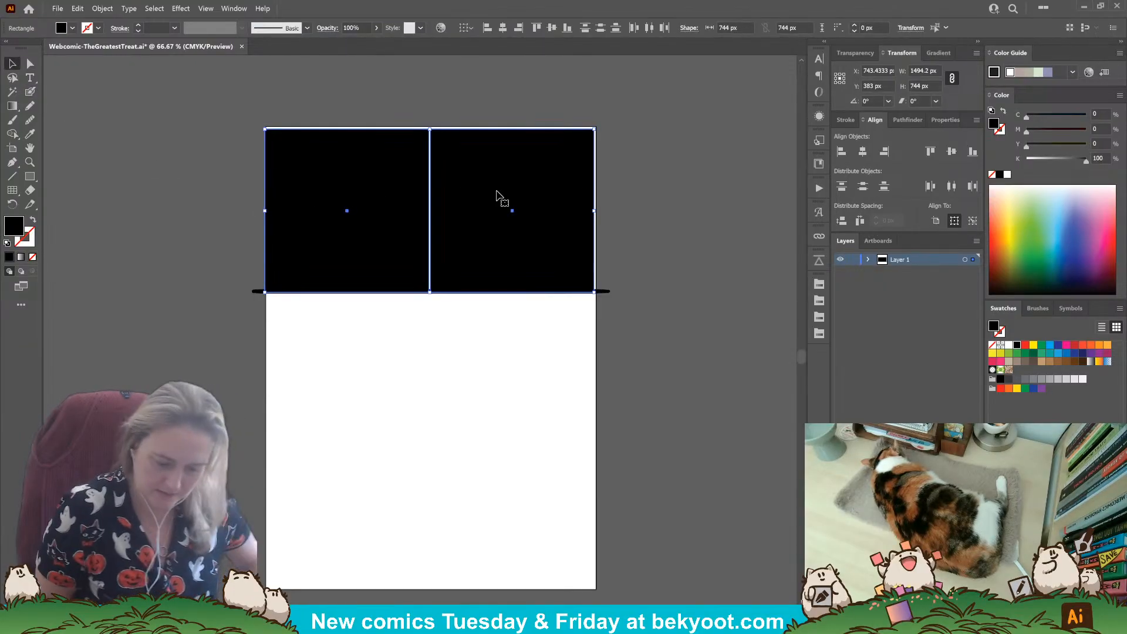
{"action": "key", "text": "Delete"}
Step: Paint a vertical black line about 494 px long below the divider and rotate a copy horizontally to form the panel's upper-left corner
{"action": "key", "text": "shift+b"}
{"action": "left_click_drag", "start_coordinate": [280, 315], "coordinate": [280, 421]}
{"action": "key", "text": "shift+x"}
{"action": "left_click", "coordinate": [18, 62]}
{"action": "left_click_drag", "start_coordinate": [282, 353], "coordinate": [339, 357]}
{"action": "mouse_move", "coordinate": [350, 316]}
{"action": "left_mouse_down"}
{"action": "mouse_move", "coordinate": [422, 402]}
{"action": "mouse_move", "coordinate": [373, 315]}
{"action": "left_mouse_up"}
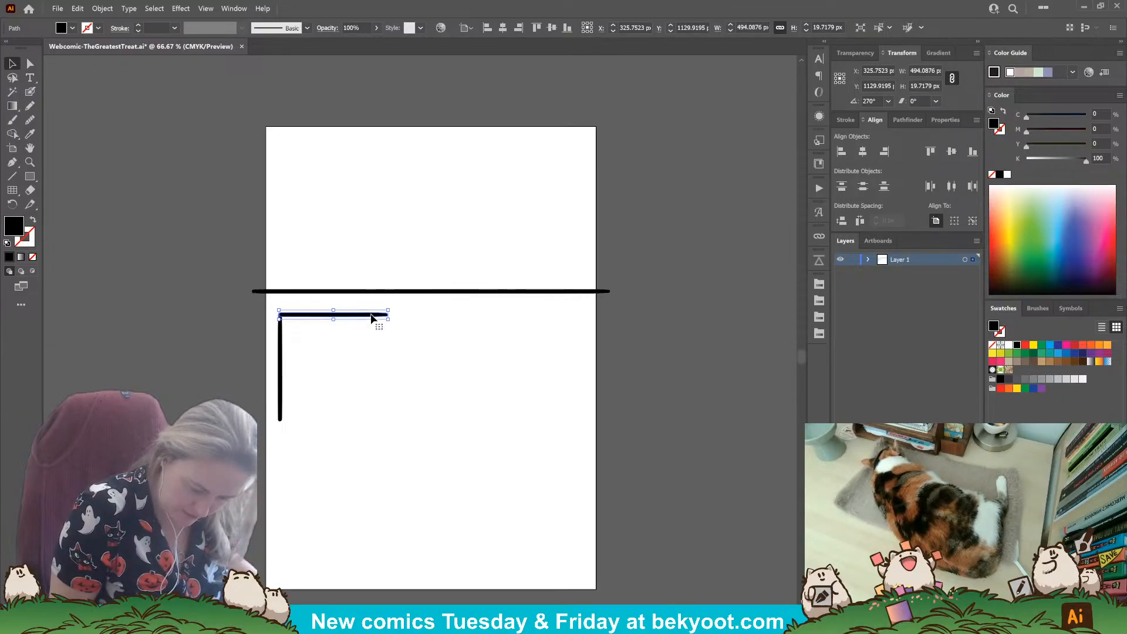
Step: Group the two corner lines and fit a copy rotated 180 degrees against them to close the square panel frame
{"action": "left_click", "coordinate": [281, 359], "text": "shift"}
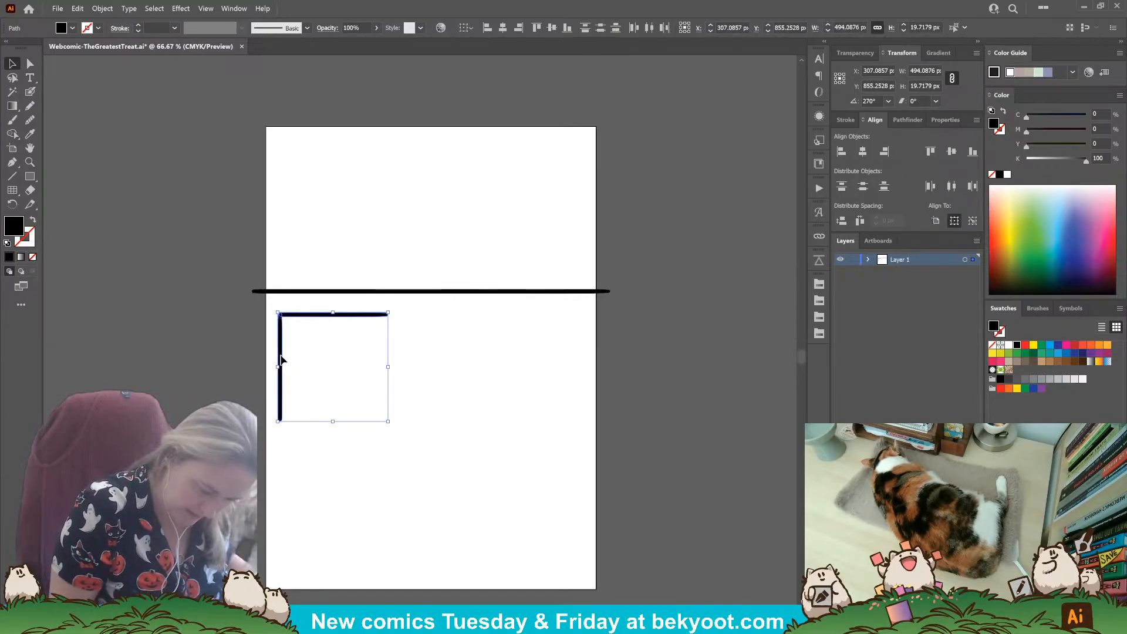
{"action": "key", "text": "ctrl+g"}
{"action": "left_click_drag", "start_coordinate": [379, 323], "coordinate": [287, 480]}
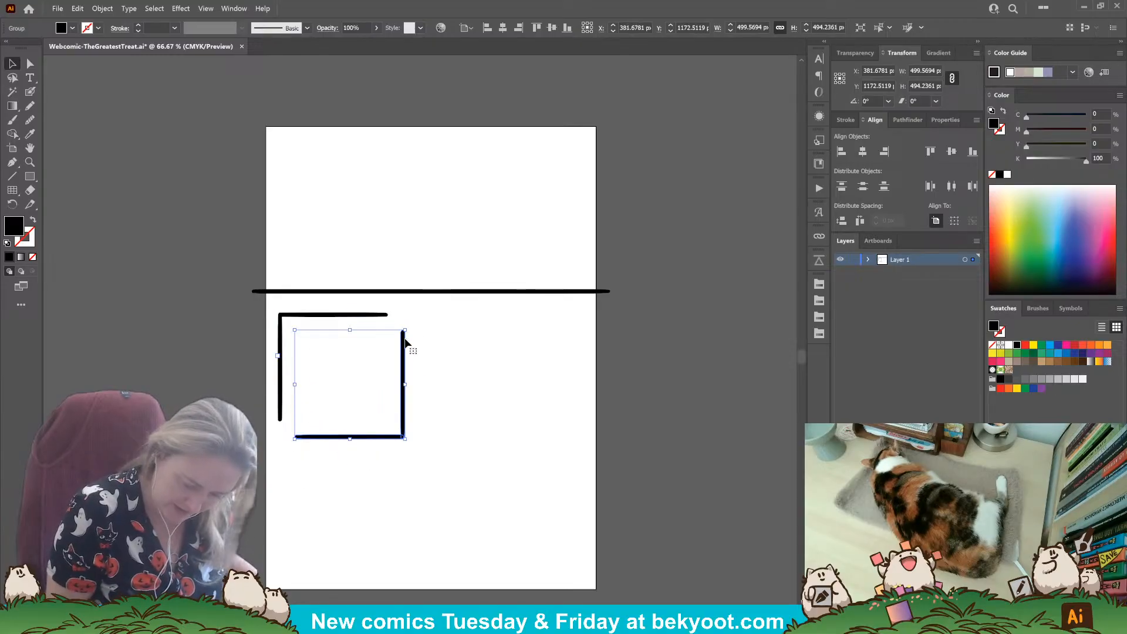
{"action": "left_click_drag", "start_coordinate": [403, 340], "coordinate": [389, 323]}
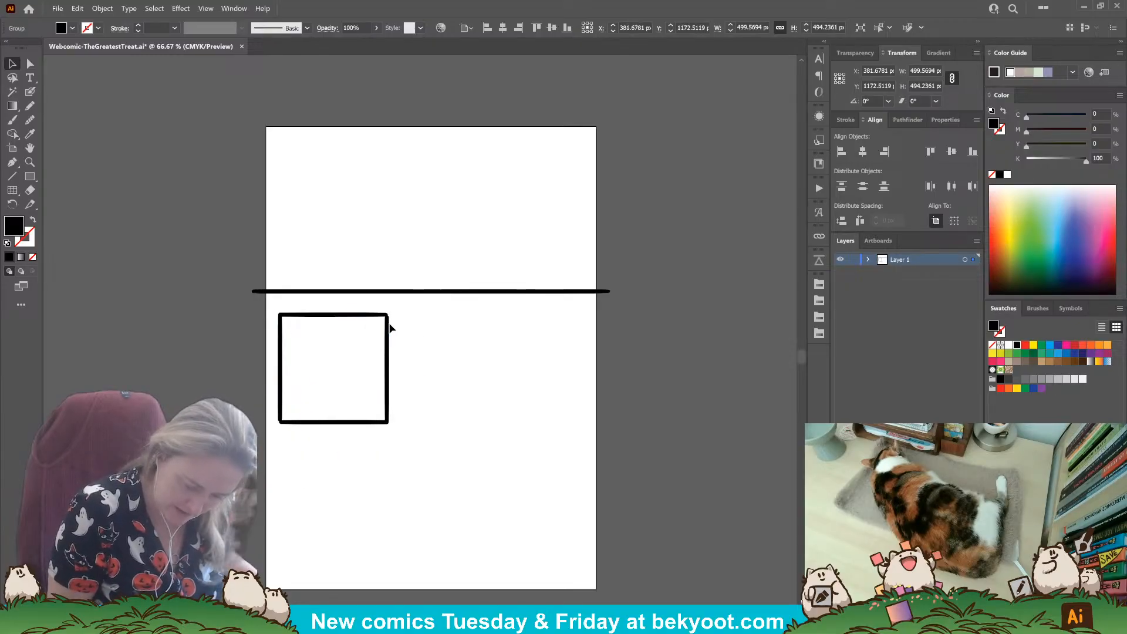
Step: Enlarge the square frame and duplicate it alongside, making a row of two panels about 1403 px wide and 676 px high
{"action": "left_click", "coordinate": [316, 317]}
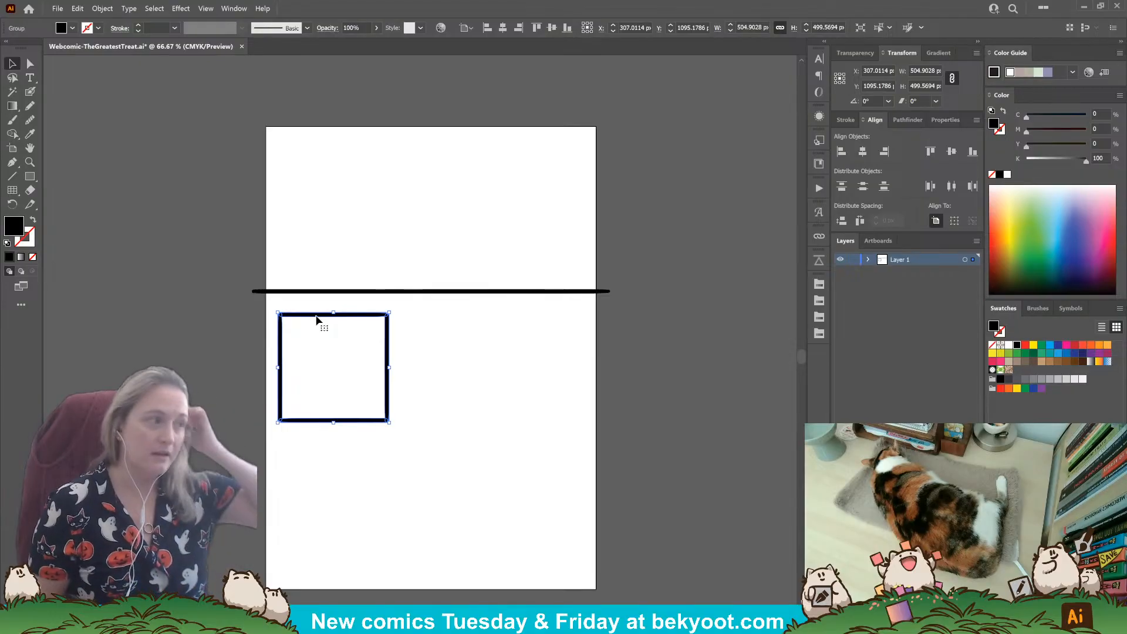
{"action": "left_click_drag", "start_coordinate": [371, 421], "coordinate": [593, 460]}
{"action": "left_click", "coordinate": [385, 421], "text": "shift"}
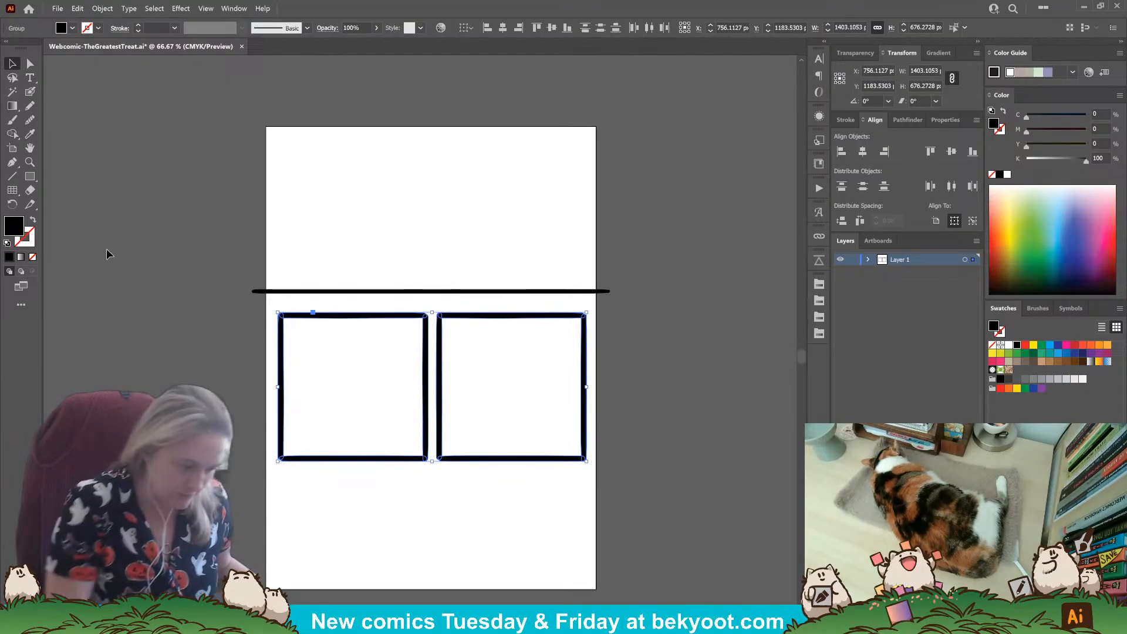
Step: Extend the artboard's lower edge to a height of about 2391 px
{"action": "key", "text": "shift+o"}
{"action": "scroll", "coordinate": [446, 524], "scroll_direction": "down", "scroll_amount": 3}
{"action": "left_click_drag", "start_coordinate": [437, 459], "coordinate": [434, 535]}
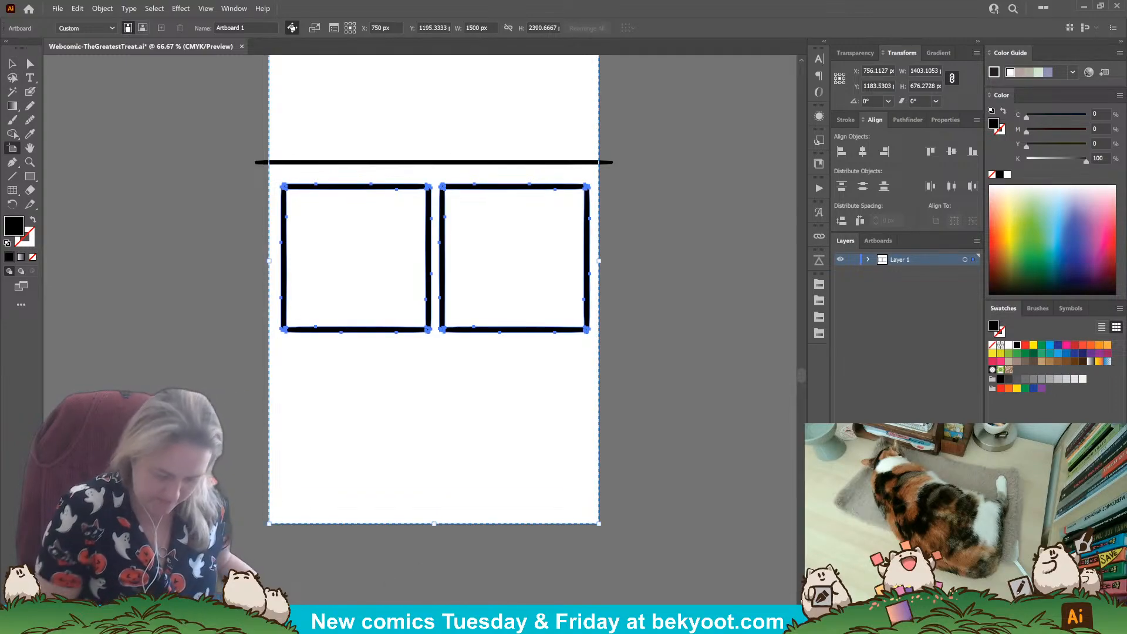
Step: Select the two panel frames and centre them horizontally on the artboard
{"action": "left_click", "coordinate": [13, 63]}
{"action": "left_click", "coordinate": [394, 425]}
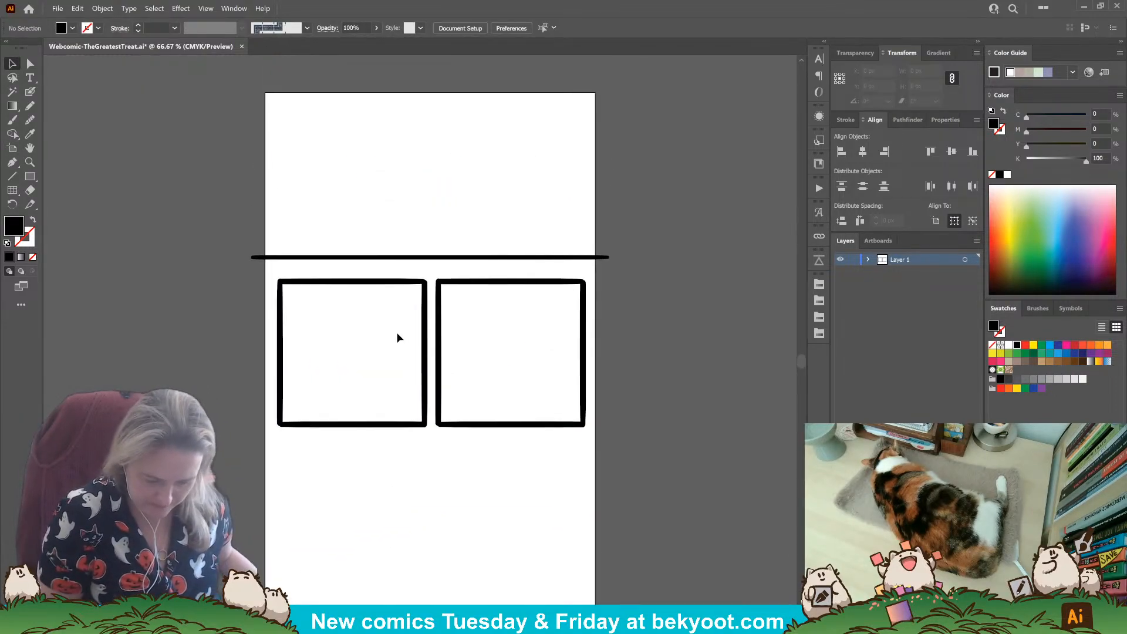
{"action": "left_click", "coordinate": [452, 379]}
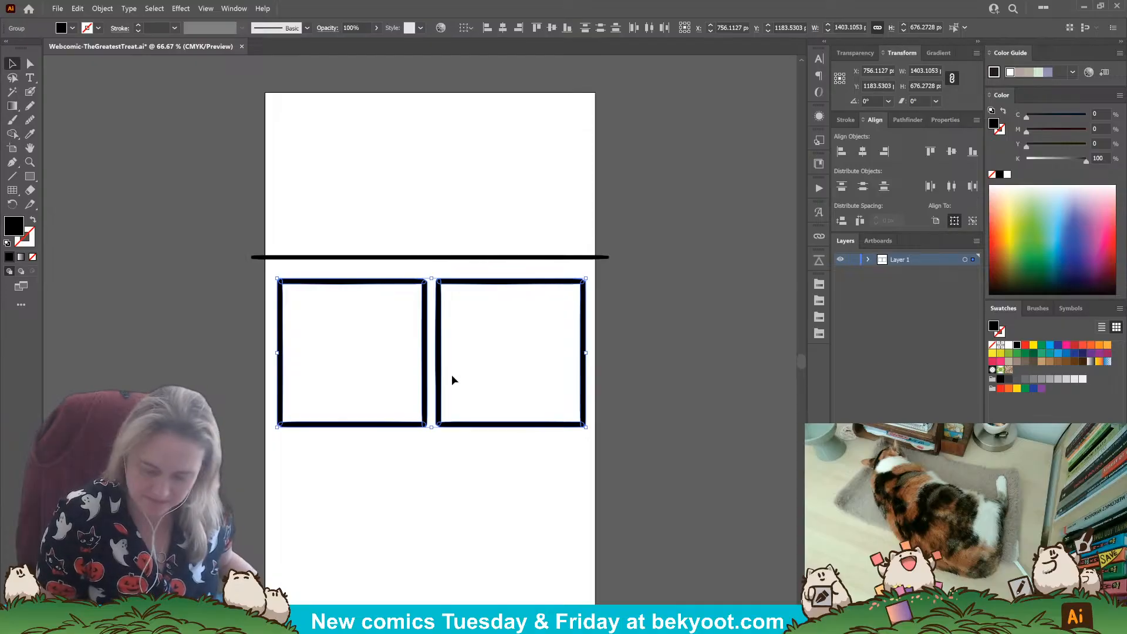
{"action": "key", "text": "a"}
{"action": "key", "text": "v"}
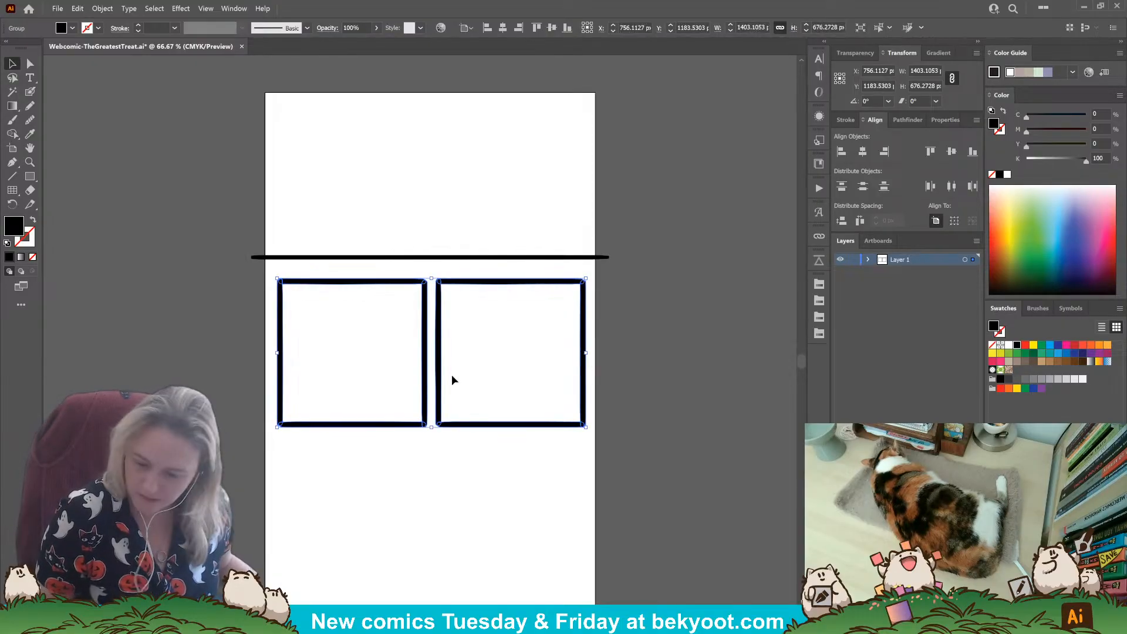
{"action": "left_click", "coordinate": [863, 151]}
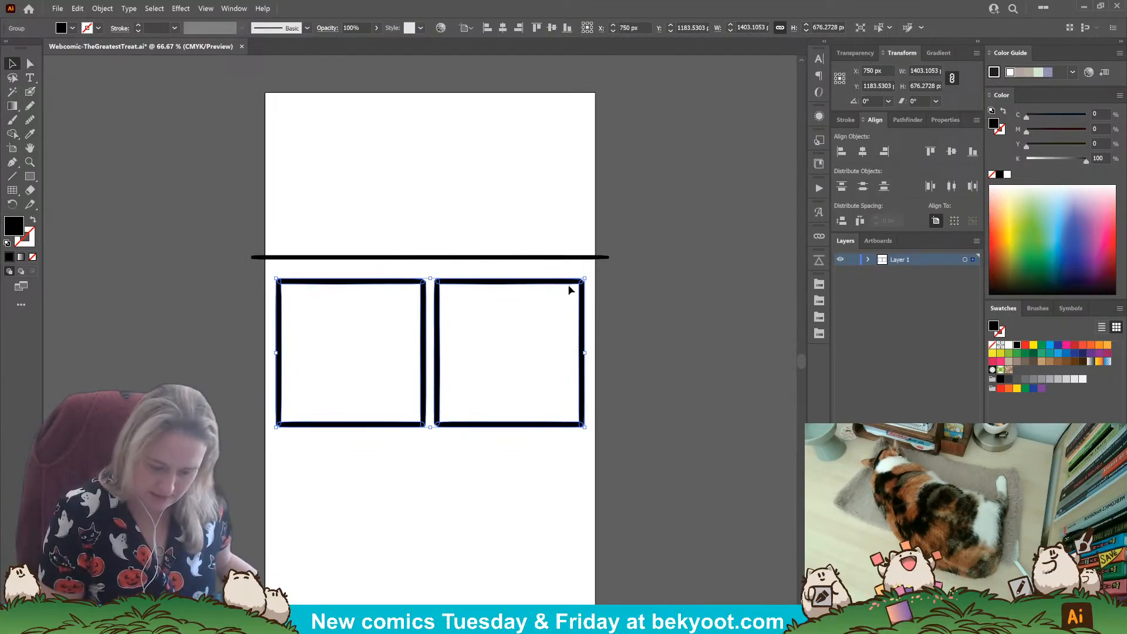
Step: Shrink the row of panel frames to about 1367 px by 659 px and centre it horizontally on the artboard again
{"action": "left_click_drag", "start_coordinate": [585, 278], "coordinate": [576, 283]}
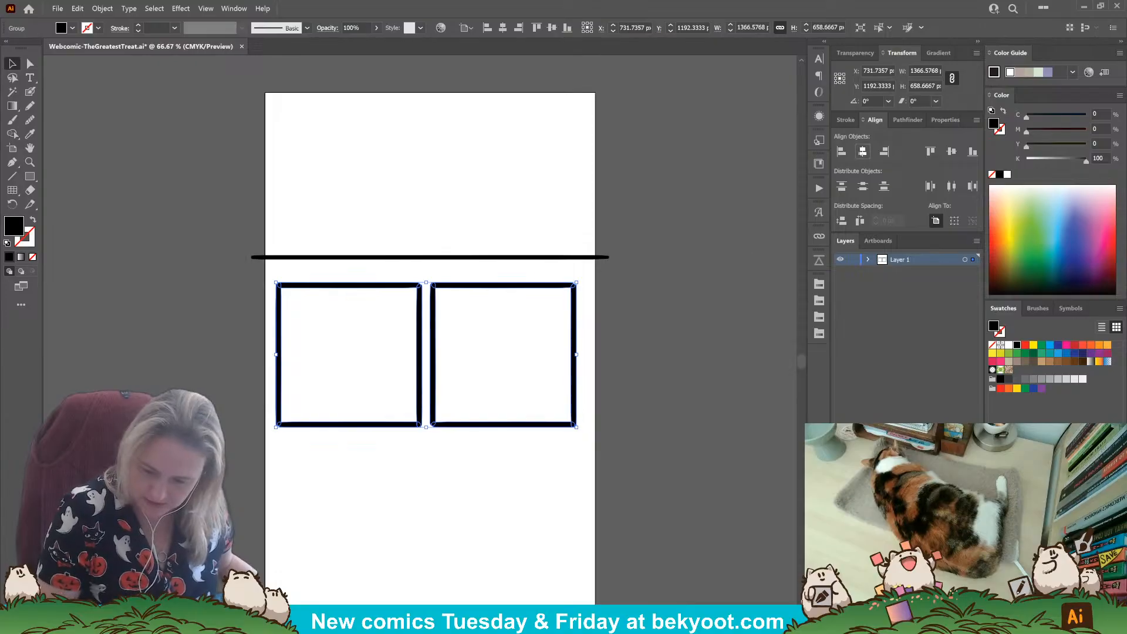
{"action": "left_click", "coordinate": [861, 152]}
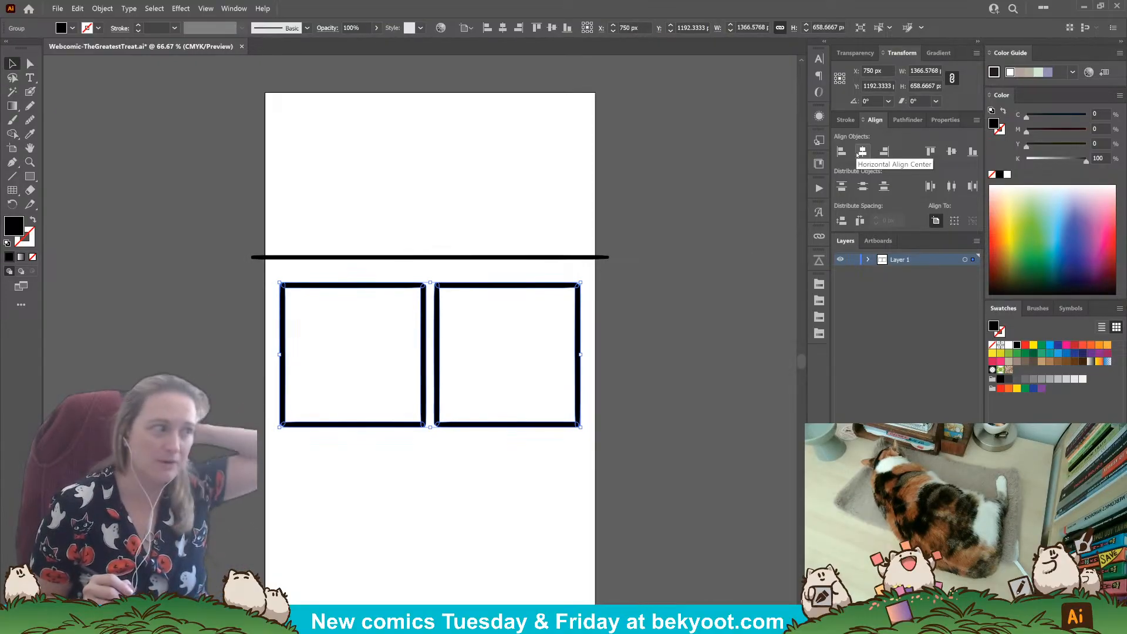
{"action": "left_click", "coordinate": [859, 153]}
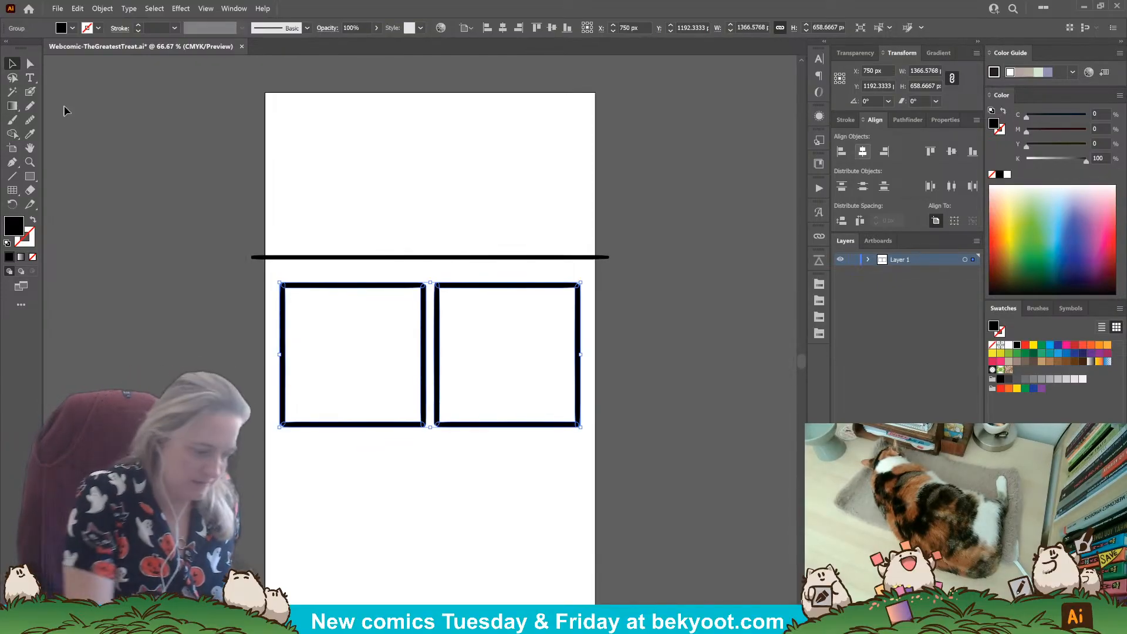
Step: Extend the artboard's upper edge to bring its height to 2500 px
{"action": "left_click", "coordinate": [30, 91]}
{"action": "left_click_drag", "start_coordinate": [440, 466], "coordinate": [446, 414]}
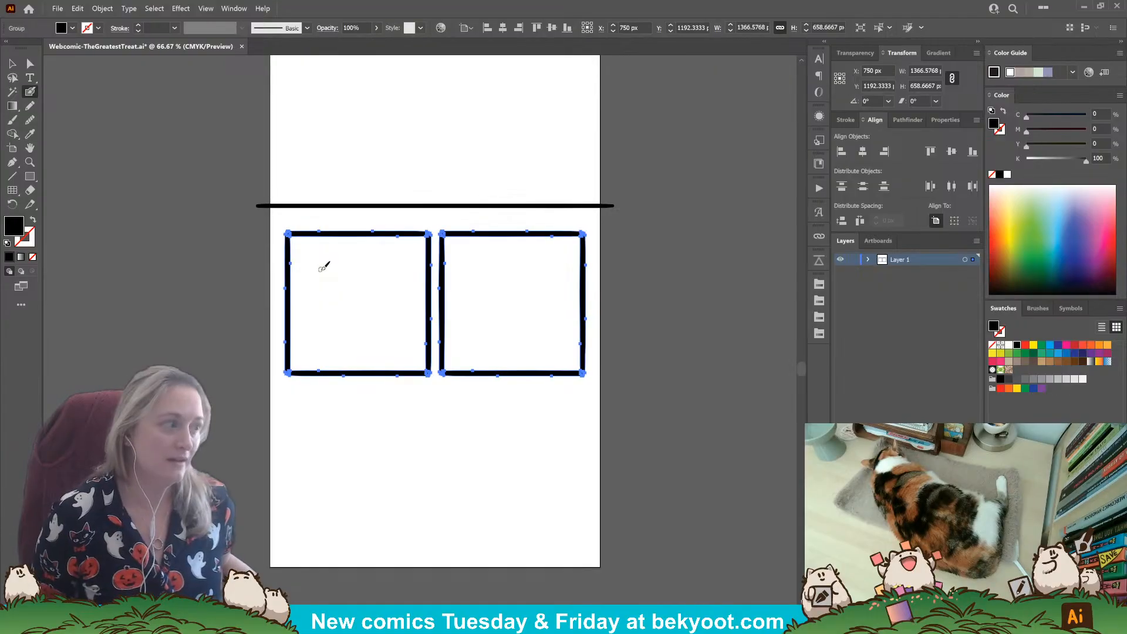
{"action": "left_click", "coordinate": [12, 63]}
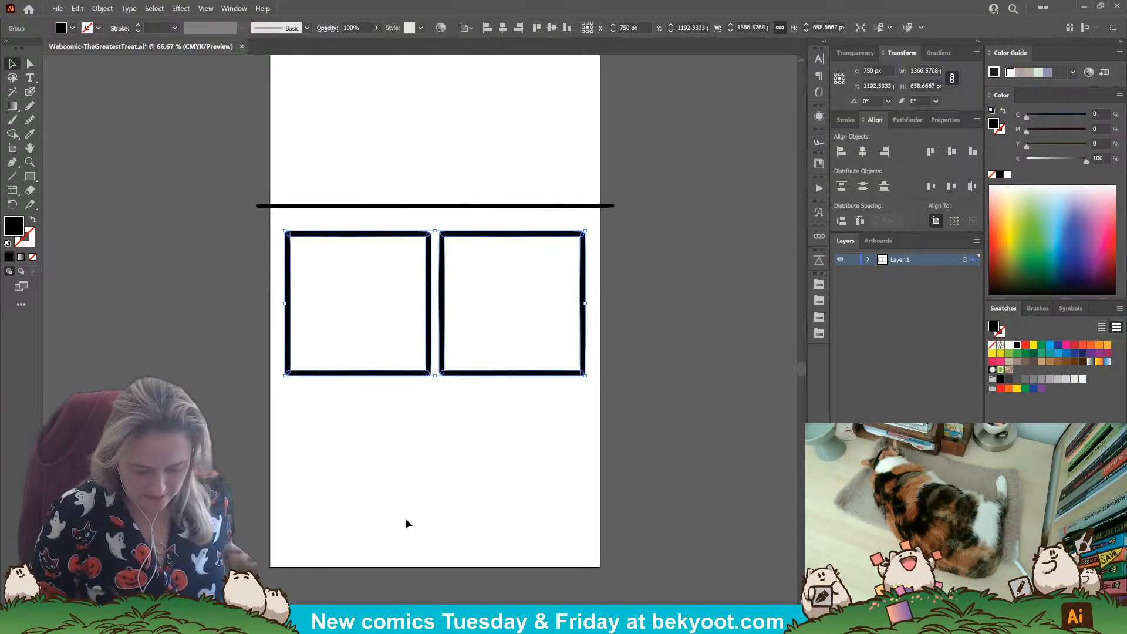
{"action": "left_click", "coordinate": [626, 276]}
{"action": "scroll", "coordinate": [506, 363], "scroll_direction": "up", "scroll_amount": 3}
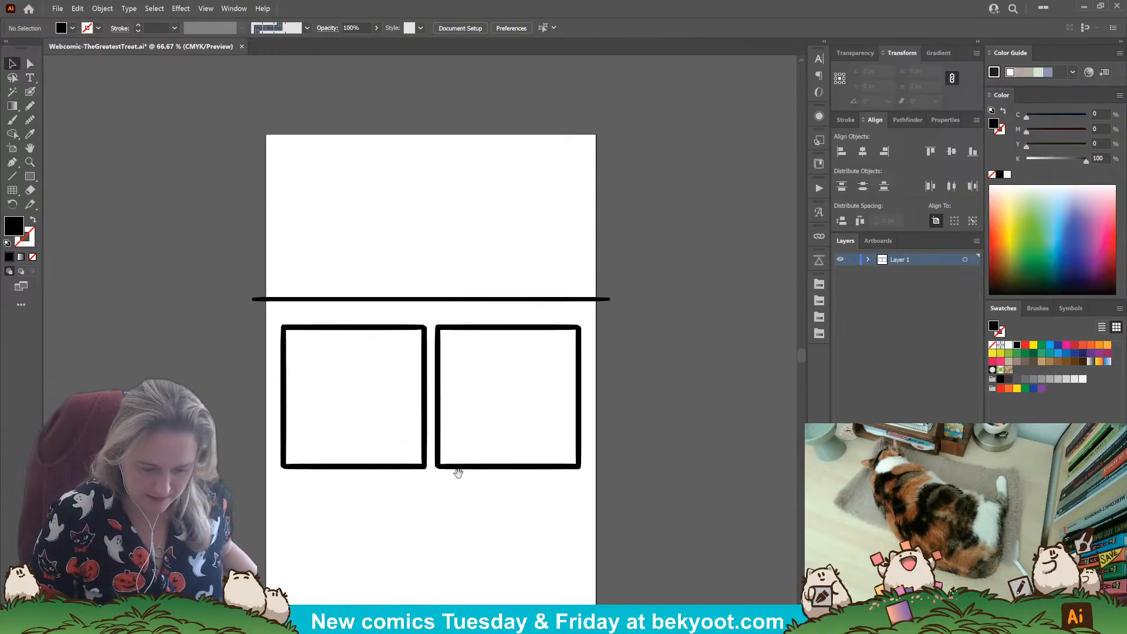
{"action": "left_click", "coordinate": [12, 148]}
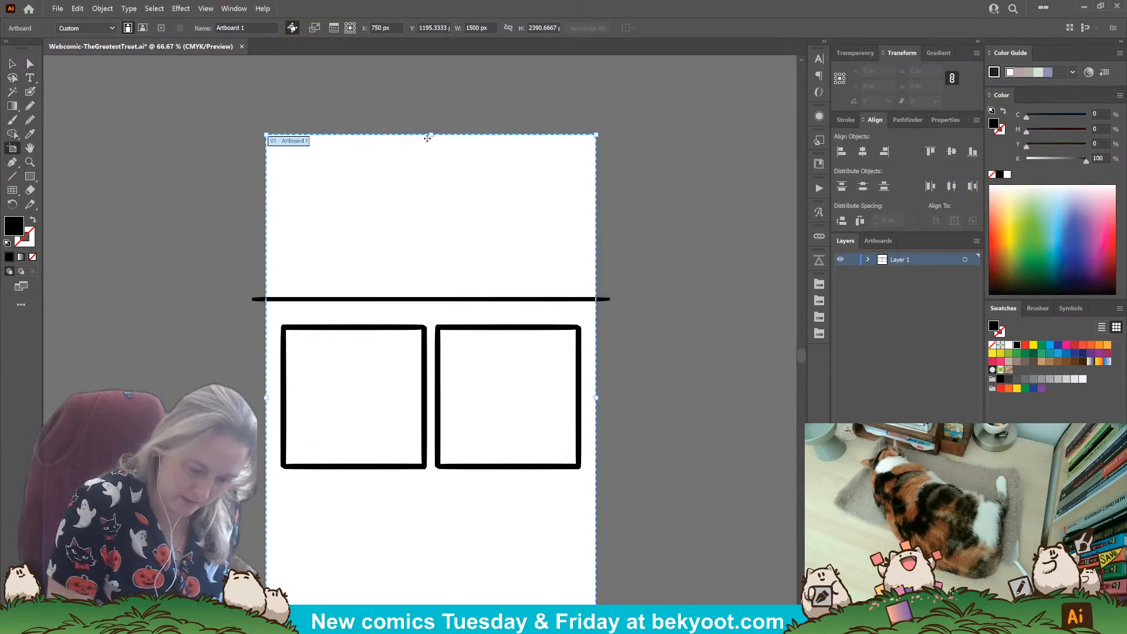
{"action": "left_click_drag", "start_coordinate": [432, 134], "coordinate": [432, 110]}
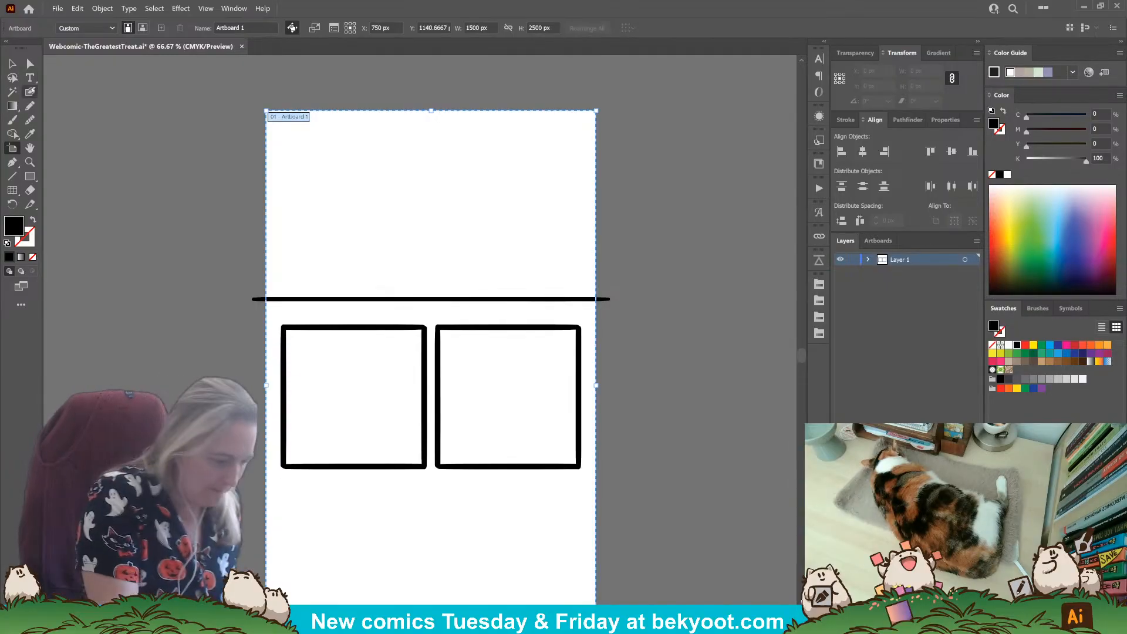
{"action": "key", "text": "Escape"}
Step: Handwrite the title "The Greatest Treat" across the head of the page with the brush
{"action": "left_click_drag", "start_coordinate": [285, 444], "coordinate": [322, 448]}
{"action": "left_click_drag", "start_coordinate": [382, 125], "coordinate": [398, 123]}
{"action": "mouse_move", "coordinate": [393, 125]}
{"action": "left_mouse_down"}
{"action": "mouse_move", "coordinate": [461, 135]}
{"action": "mouse_move", "coordinate": [473, 119]}
{"action": "mouse_move", "coordinate": [492, 135]}
{"action": "mouse_move", "coordinate": [532, 118]}
{"action": "left_mouse_up"}
{"action": "mouse_move", "coordinate": [522, 119]}
{"action": "left_mouse_down"}
{"action": "mouse_move", "coordinate": [524, 140]}
{"action": "mouse_move", "coordinate": [547, 139]}
{"action": "left_mouse_up"}
{"action": "left_click_drag", "start_coordinate": [548, 134], "coordinate": [561, 140]}
{"action": "left_click_drag", "start_coordinate": [556, 127], "coordinate": [570, 123]}
Step: Group the handwritten title strokes and shift the group slightly towards the page's centre
{"action": "key", "text": "ctrl+a"}
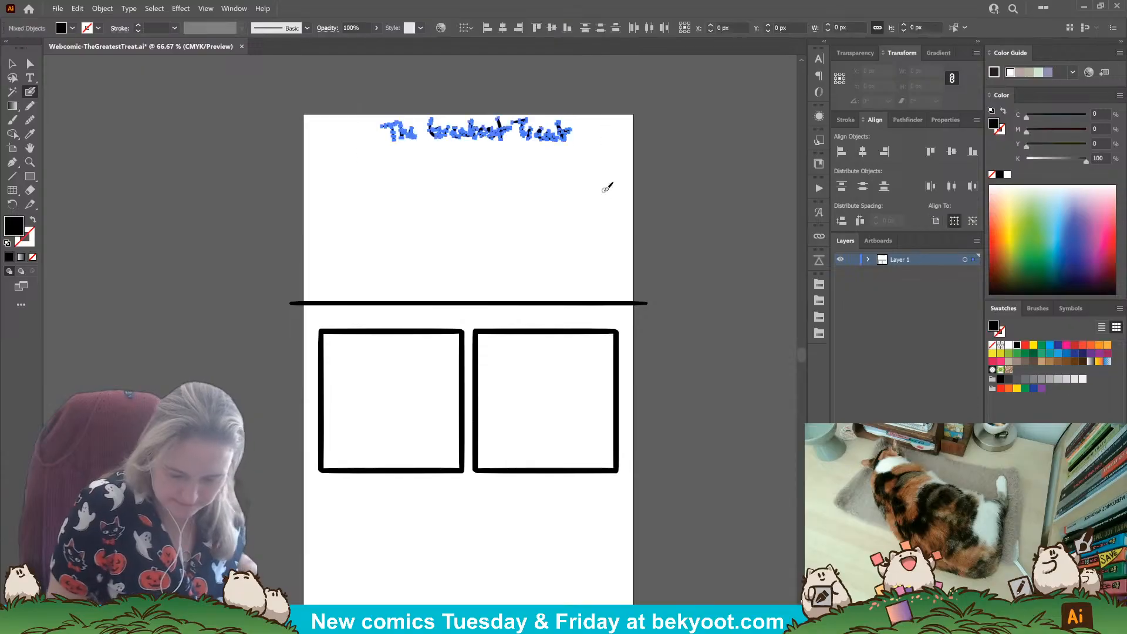
{"action": "key", "text": "ctrl+g"}
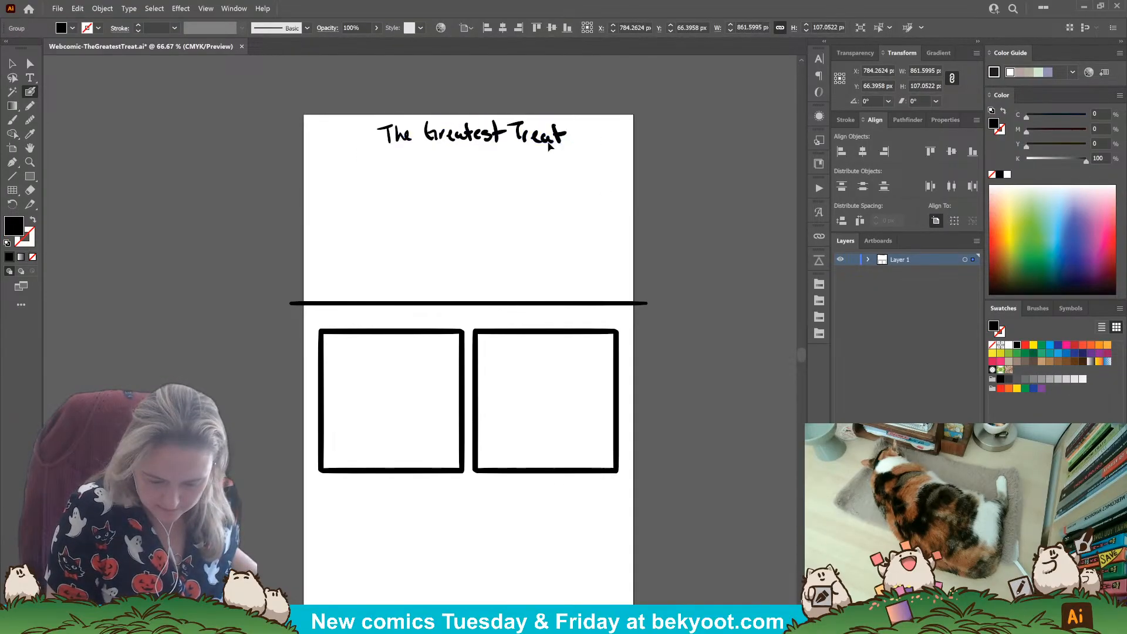
{"action": "key", "text": "ctrl+shift+a"}
{"action": "left_click_drag", "start_coordinate": [613, 241], "coordinate": [584, 242]}
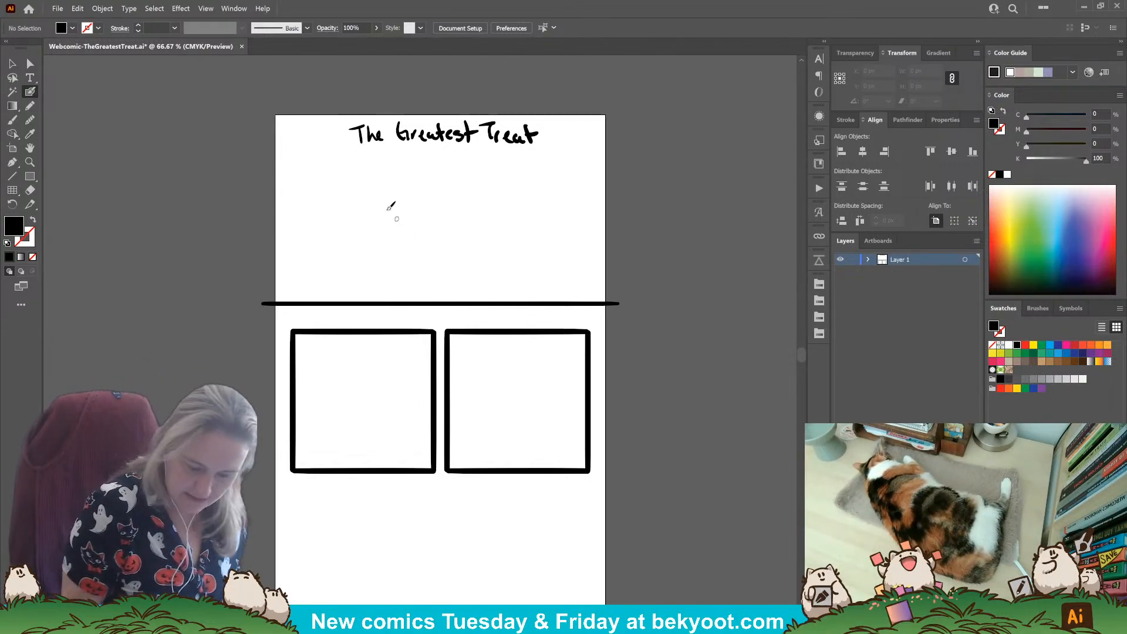
Step: Sketch the main character's round head, the ground lines and a row of small creatures between the title and the divider
{"action": "mouse_move", "coordinate": [367, 184]}
{"action": "left_mouse_down"}
{"action": "mouse_move", "coordinate": [345, 180]}
{"action": "mouse_move", "coordinate": [382, 210]}
{"action": "mouse_move", "coordinate": [362, 220]}
{"action": "mouse_move", "coordinate": [354, 178]}
{"action": "mouse_move", "coordinate": [372, 214]}
{"action": "mouse_move", "coordinate": [371, 199]}
{"action": "mouse_move", "coordinate": [361, 262]}
{"action": "mouse_move", "coordinate": [370, 232]}
{"action": "mouse_move", "coordinate": [513, 291]}
{"action": "left_mouse_up"}
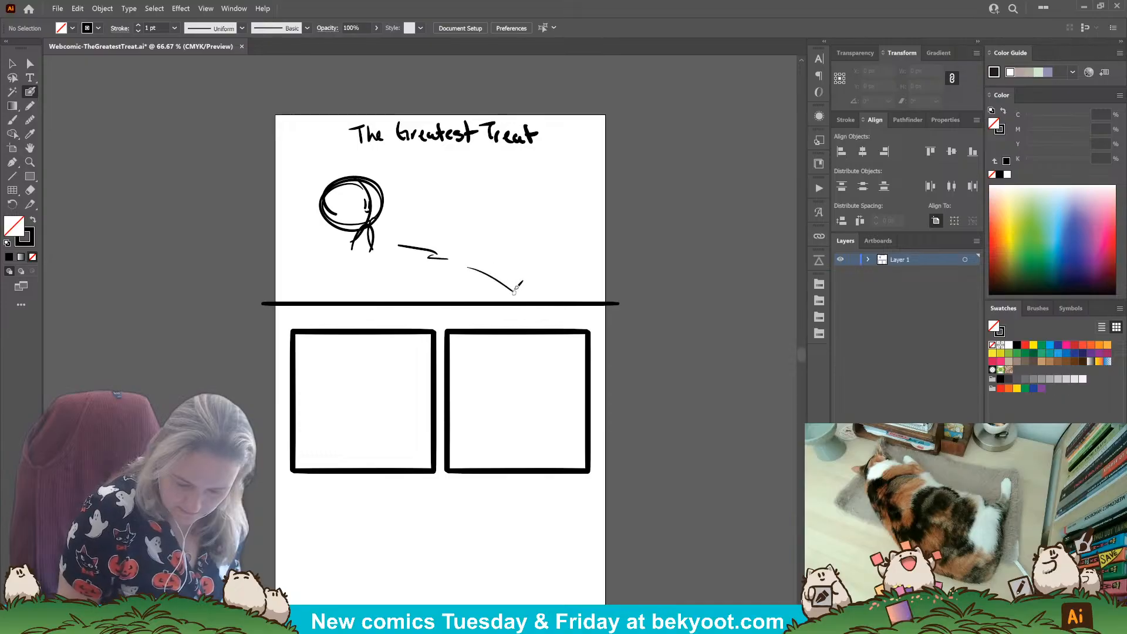
{"action": "mouse_move", "coordinate": [424, 237]}
{"action": "left_mouse_down"}
{"action": "mouse_move", "coordinate": [502, 243]}
{"action": "mouse_move", "coordinate": [490, 250]}
{"action": "mouse_move", "coordinate": [614, 287]}
{"action": "left_mouse_up"}
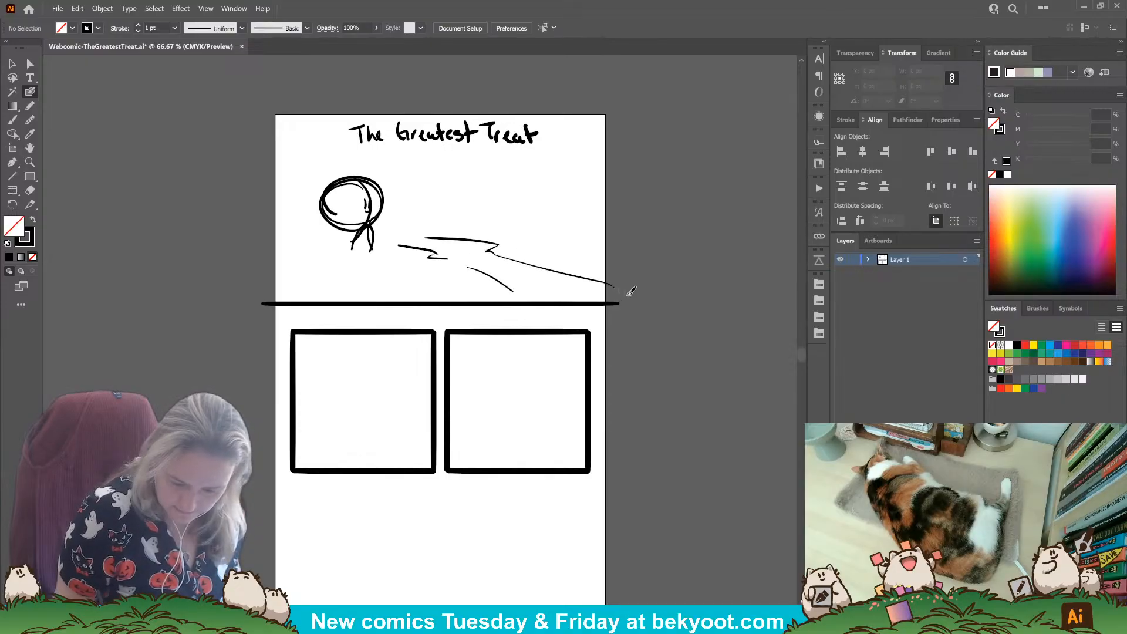
{"action": "mouse_move", "coordinate": [477, 254]}
{"action": "left_mouse_down"}
{"action": "mouse_move", "coordinate": [499, 245]}
{"action": "mouse_move", "coordinate": [498, 263]}
{"action": "mouse_move", "coordinate": [525, 239]}
{"action": "mouse_move", "coordinate": [508, 242]}
{"action": "mouse_move", "coordinate": [519, 239]}
{"action": "mouse_move", "coordinate": [516, 259]}
{"action": "mouse_move", "coordinate": [508, 233]}
{"action": "mouse_move", "coordinate": [519, 229]}
{"action": "mouse_move", "coordinate": [510, 230]}
{"action": "mouse_move", "coordinate": [590, 239]}
{"action": "mouse_move", "coordinate": [542, 248]}
{"action": "mouse_move", "coordinate": [598, 264]}
{"action": "mouse_move", "coordinate": [579, 255]}
{"action": "mouse_move", "coordinate": [614, 248]}
{"action": "left_mouse_up"}
{"action": "mouse_move", "coordinate": [546, 251]}
{"action": "left_mouse_down"}
{"action": "mouse_move", "coordinate": [528, 245]}
{"action": "mouse_move", "coordinate": [563, 243]}
{"action": "mouse_move", "coordinate": [553, 258]}
{"action": "left_mouse_up"}
{"action": "mouse_move", "coordinate": [447, 291]}
{"action": "left_mouse_down"}
{"action": "mouse_move", "coordinate": [464, 262]}
{"action": "mouse_move", "coordinate": [467, 289]}
{"action": "left_mouse_up"}
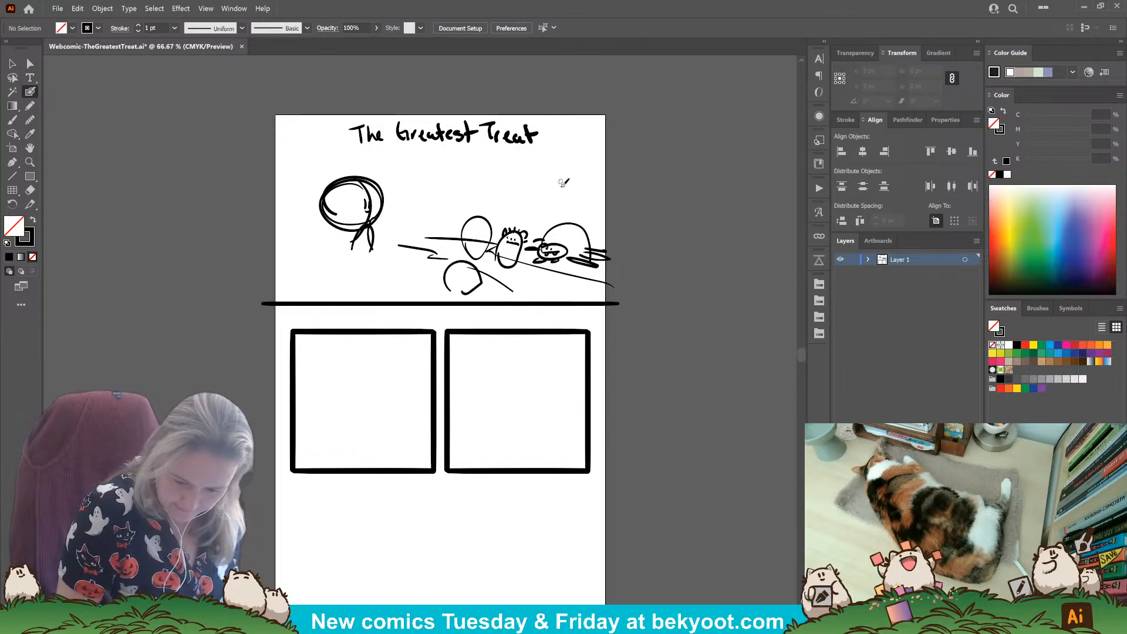
Step: Sketch a tree with a figure hanging from it at the title scene's right edge, plus rounded outlines along the ground lines
{"action": "mouse_move", "coordinate": [507, 151]}
{"action": "left_mouse_down"}
{"action": "mouse_move", "coordinate": [548, 183]}
{"action": "mouse_move", "coordinate": [564, 163]}
{"action": "mouse_move", "coordinate": [594, 175]}
{"action": "mouse_move", "coordinate": [607, 162]}
{"action": "mouse_move", "coordinate": [599, 238]}
{"action": "left_mouse_up"}
{"action": "mouse_move", "coordinate": [582, 174]}
{"action": "left_mouse_down"}
{"action": "mouse_move", "coordinate": [609, 224]}
{"action": "mouse_move", "coordinate": [608, 214]}
{"action": "left_mouse_up"}
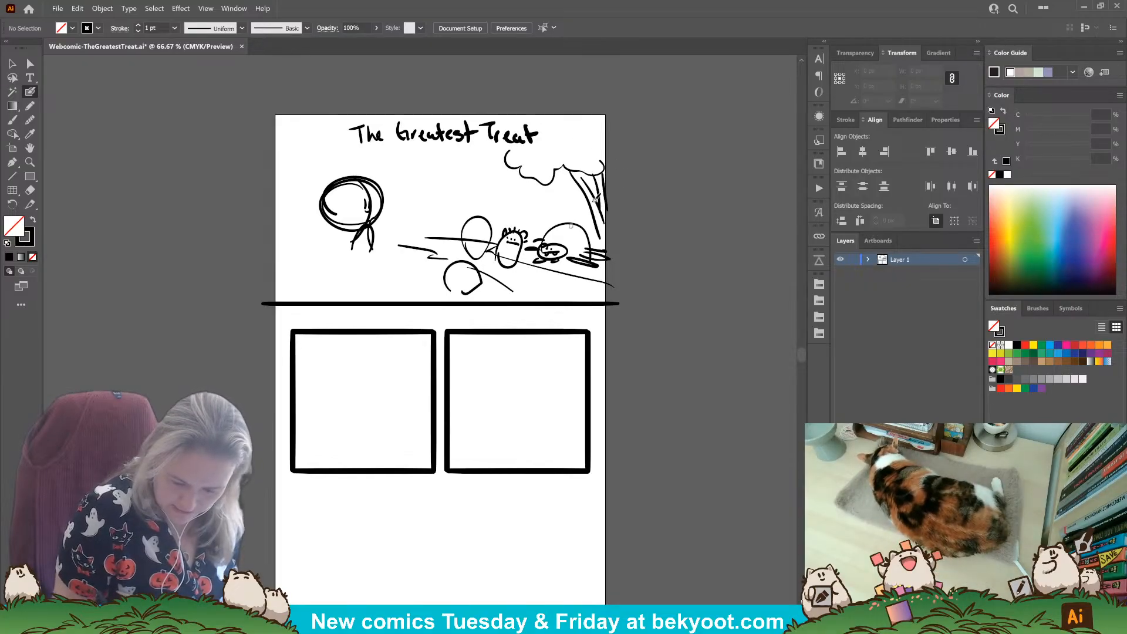
{"action": "mouse_move", "coordinate": [536, 185]}
{"action": "left_mouse_down"}
{"action": "mouse_move", "coordinate": [537, 217]}
{"action": "mouse_move", "coordinate": [523, 207]}
{"action": "mouse_move", "coordinate": [552, 190]}
{"action": "mouse_move", "coordinate": [545, 207]}
{"action": "left_mouse_up"}
{"action": "mouse_move", "coordinate": [431, 227]}
{"action": "left_mouse_down"}
{"action": "mouse_move", "coordinate": [451, 215]}
{"action": "mouse_move", "coordinate": [454, 227]}
{"action": "left_mouse_up"}
{"action": "left_click_drag", "start_coordinate": [415, 273], "coordinate": [437, 259]}
Step: Add ears, arms, a rounded body and legs to the main character in the title scene
{"action": "mouse_move", "coordinate": [329, 181]}
{"action": "left_mouse_down"}
{"action": "mouse_move", "coordinate": [319, 207]}
{"action": "mouse_move", "coordinate": [356, 180]}
{"action": "mouse_move", "coordinate": [383, 203]}
{"action": "left_mouse_up"}
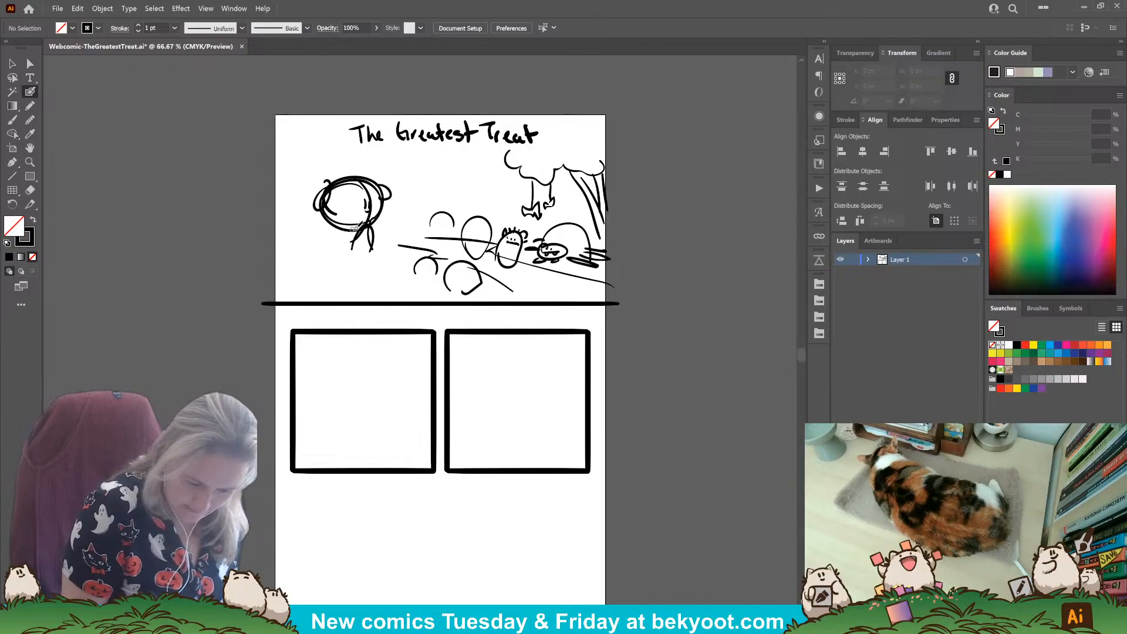
{"action": "mouse_move", "coordinate": [351, 222]}
{"action": "left_mouse_down"}
{"action": "mouse_move", "coordinate": [320, 213]}
{"action": "mouse_move", "coordinate": [375, 218]}
{"action": "mouse_move", "coordinate": [307, 276]}
{"action": "left_mouse_up"}
{"action": "left_click_drag", "start_coordinate": [334, 225], "coordinate": [304, 269]}
{"action": "left_click_drag", "start_coordinate": [378, 225], "coordinate": [349, 278]}
{"action": "mouse_move", "coordinate": [324, 227]}
{"action": "left_mouse_down"}
{"action": "mouse_move", "coordinate": [372, 230]}
{"action": "mouse_move", "coordinate": [341, 271]}
{"action": "mouse_move", "coordinate": [373, 258]}
{"action": "mouse_move", "coordinate": [345, 299]}
{"action": "left_mouse_up"}
{"action": "left_click_drag", "start_coordinate": [328, 229], "coordinate": [317, 250]}
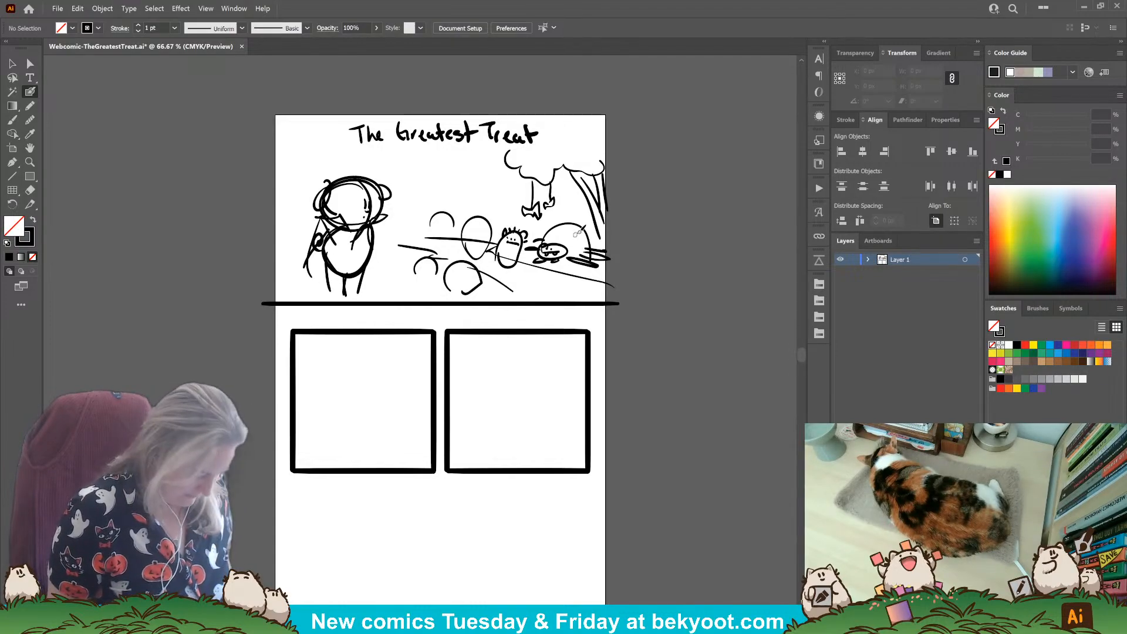
Step: Sketch the floppy-eared character leaning over a round laughing face in the first panel
{"action": "mouse_move", "coordinate": [380, 350]}
{"action": "left_mouse_down"}
{"action": "mouse_move", "coordinate": [378, 385]}
{"action": "mouse_move", "coordinate": [410, 373]}
{"action": "mouse_move", "coordinate": [376, 405]}
{"action": "mouse_move", "coordinate": [358, 390]}
{"action": "mouse_move", "coordinate": [368, 398]}
{"action": "mouse_move", "coordinate": [381, 379]}
{"action": "mouse_move", "coordinate": [353, 370]}
{"action": "mouse_move", "coordinate": [335, 391]}
{"action": "mouse_move", "coordinate": [358, 399]}
{"action": "left_mouse_up"}
{"action": "mouse_move", "coordinate": [392, 361]}
{"action": "left_mouse_down"}
{"action": "mouse_move", "coordinate": [402, 353]}
{"action": "mouse_move", "coordinate": [413, 376]}
{"action": "mouse_move", "coordinate": [404, 389]}
{"action": "left_mouse_up"}
{"action": "mouse_move", "coordinate": [350, 422]}
{"action": "left_mouse_down"}
{"action": "mouse_move", "coordinate": [336, 461]}
{"action": "mouse_move", "coordinate": [340, 422]}
{"action": "mouse_move", "coordinate": [330, 442]}
{"action": "mouse_move", "coordinate": [354, 446]}
{"action": "mouse_move", "coordinate": [329, 451]}
{"action": "mouse_move", "coordinate": [360, 450]}
{"action": "left_mouse_up"}
{"action": "mouse_move", "coordinate": [331, 442]}
{"action": "left_mouse_down"}
{"action": "mouse_move", "coordinate": [379, 418]}
{"action": "mouse_move", "coordinate": [367, 410]}
{"action": "mouse_move", "coordinate": [407, 409]}
{"action": "mouse_move", "coordinate": [390, 435]}
{"action": "mouse_move", "coordinate": [407, 418]}
{"action": "mouse_move", "coordinate": [393, 444]}
{"action": "mouse_move", "coordinate": [415, 428]}
{"action": "left_mouse_up"}
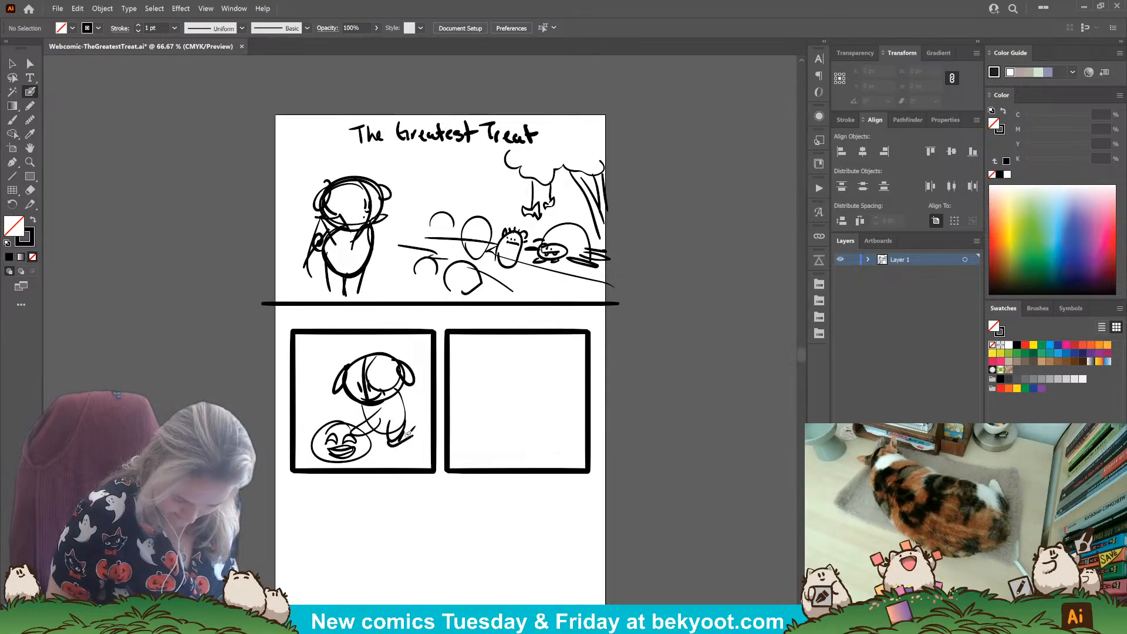
{"action": "left_click_drag", "start_coordinate": [367, 395], "coordinate": [337, 423]}
{"action": "left_click_drag", "start_coordinate": [411, 399], "coordinate": [409, 410]}
Step: Sketch the character standing at a board in the second panel, with a check mark and exclamation mark beside it
{"action": "mouse_move", "coordinate": [503, 351]}
{"action": "left_mouse_down"}
{"action": "mouse_move", "coordinate": [525, 369]}
{"action": "mouse_move", "coordinate": [478, 396]}
{"action": "mouse_move", "coordinate": [473, 362]}
{"action": "mouse_move", "coordinate": [511, 355]}
{"action": "mouse_move", "coordinate": [513, 367]}
{"action": "mouse_move", "coordinate": [480, 356]}
{"action": "mouse_move", "coordinate": [465, 376]}
{"action": "left_mouse_up"}
{"action": "left_click_drag", "start_coordinate": [526, 346], "coordinate": [530, 371]}
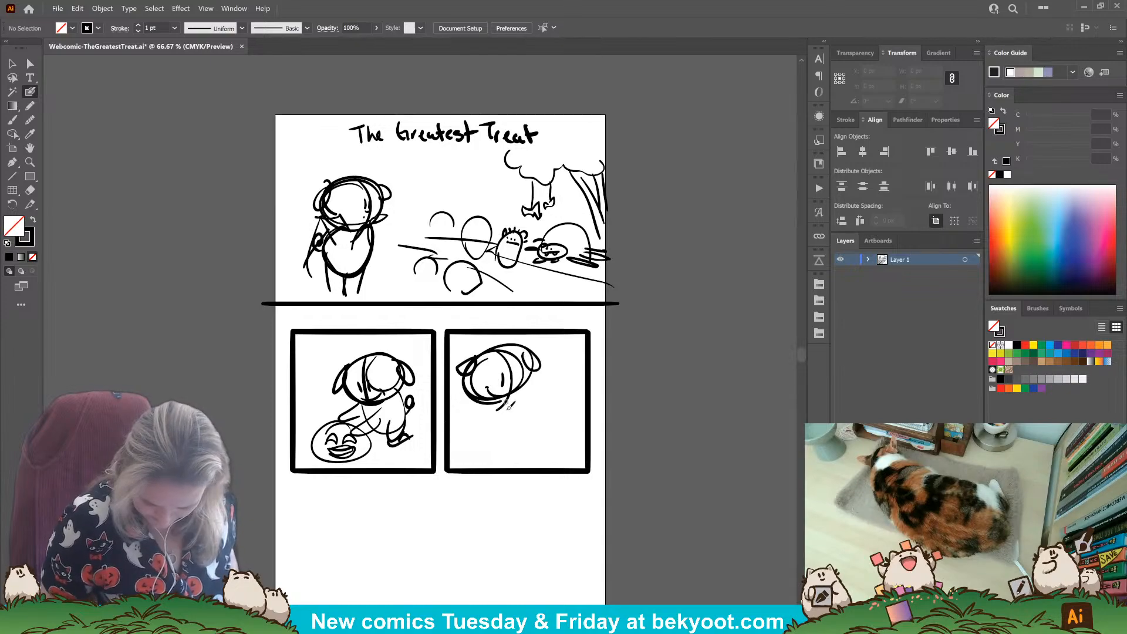
{"action": "mouse_move", "coordinate": [498, 443]}
{"action": "left_mouse_down"}
{"action": "mouse_move", "coordinate": [513, 405]}
{"action": "mouse_move", "coordinate": [568, 399]}
{"action": "mouse_move", "coordinate": [561, 441]}
{"action": "mouse_move", "coordinate": [494, 445]}
{"action": "mouse_move", "coordinate": [519, 458]}
{"action": "left_mouse_up"}
{"action": "mouse_move", "coordinate": [528, 377]}
{"action": "left_mouse_down"}
{"action": "mouse_move", "coordinate": [467, 432]}
{"action": "mouse_move", "coordinate": [517, 446]}
{"action": "left_mouse_up"}
{"action": "mouse_move", "coordinate": [516, 397]}
{"action": "left_mouse_down"}
{"action": "mouse_move", "coordinate": [538, 373]}
{"action": "mouse_move", "coordinate": [543, 392]}
{"action": "mouse_move", "coordinate": [542, 353]}
{"action": "mouse_move", "coordinate": [565, 345]}
{"action": "left_mouse_up"}
{"action": "left_click_drag", "start_coordinate": [571, 345], "coordinate": [572, 356]}
{"action": "left_click", "coordinate": [573, 360]}
{"action": "mouse_move", "coordinate": [476, 414]}
{"action": "left_mouse_down"}
{"action": "mouse_move", "coordinate": [489, 437]}
{"action": "mouse_move", "coordinate": [484, 456]}
{"action": "mouse_move", "coordinate": [466, 443]}
{"action": "mouse_move", "coordinate": [466, 424]}
{"action": "mouse_move", "coordinate": [486, 462]}
{"action": "mouse_move", "coordinate": [499, 444]}
{"action": "mouse_move", "coordinate": [499, 464]}
{"action": "mouse_move", "coordinate": [464, 425]}
{"action": "mouse_move", "coordinate": [473, 401]}
{"action": "left_mouse_up"}
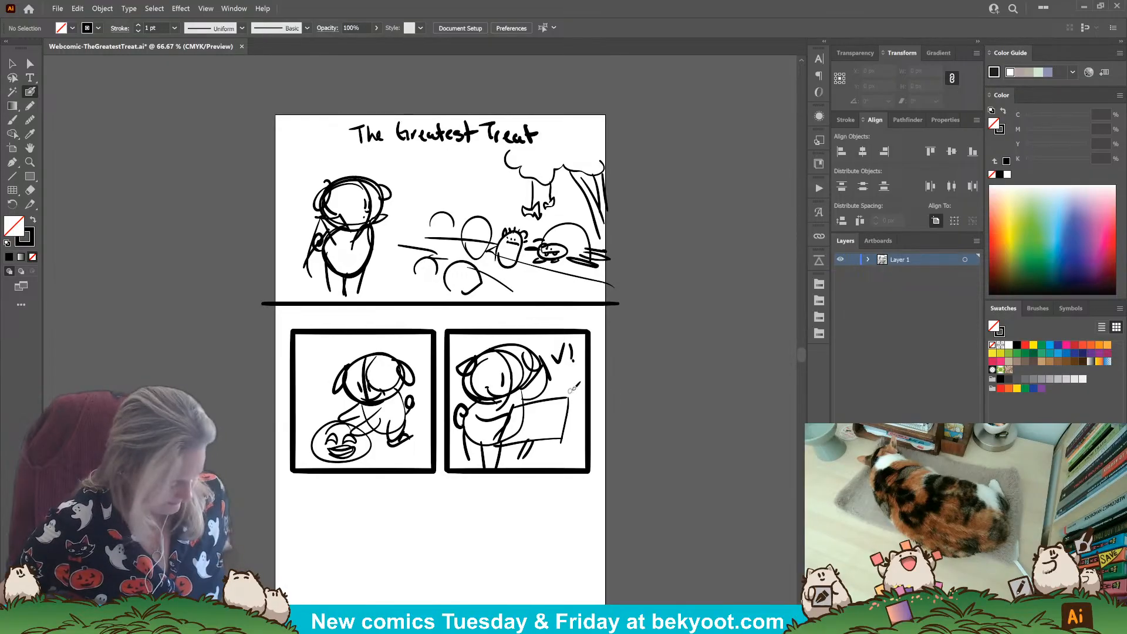
Step: Below the first panel, sketch a board on posts, a bowl with a round shape and the character raising an arm
{"action": "key", "text": "v"}
{"action": "left_click_drag", "start_coordinate": [477, 475], "coordinate": [556, 344]}
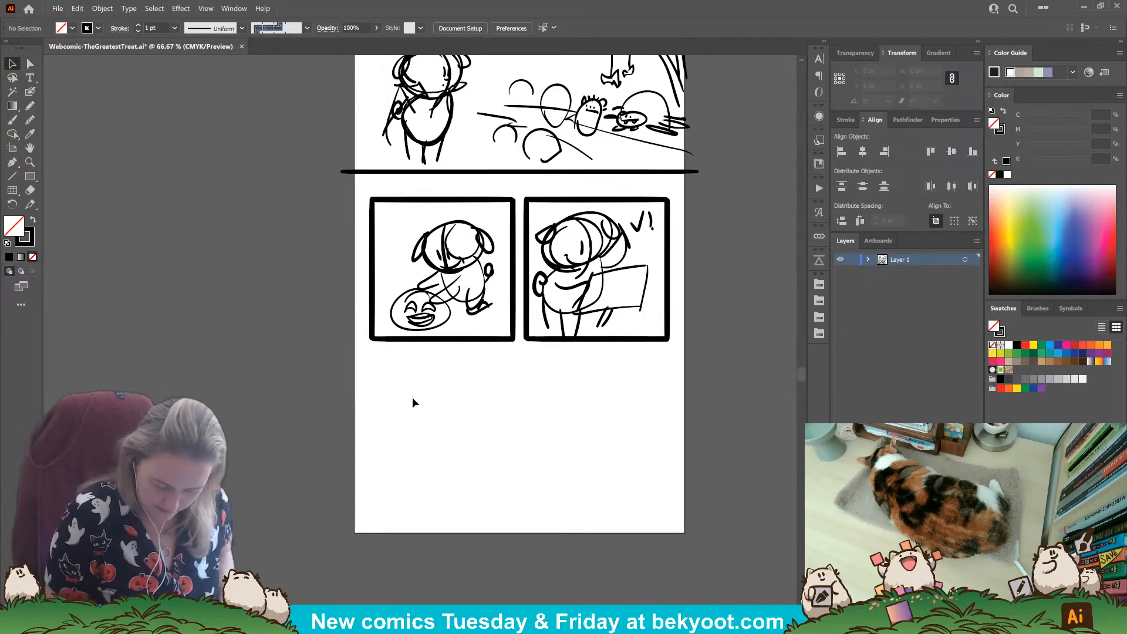
{"action": "left_click", "coordinate": [29, 93]}
{"action": "left_click_drag", "start_coordinate": [380, 371], "coordinate": [378, 426]}
{"action": "mouse_move", "coordinate": [376, 371]}
{"action": "left_mouse_down"}
{"action": "mouse_move", "coordinate": [448, 362]}
{"action": "mouse_move", "coordinate": [456, 418]}
{"action": "left_mouse_up"}
{"action": "mouse_move", "coordinate": [458, 418]}
{"action": "left_mouse_down"}
{"action": "mouse_move", "coordinate": [413, 427]}
{"action": "mouse_move", "coordinate": [416, 444]}
{"action": "mouse_move", "coordinate": [372, 463]}
{"action": "mouse_move", "coordinate": [439, 472]}
{"action": "mouse_move", "coordinate": [391, 470]}
{"action": "mouse_move", "coordinate": [398, 493]}
{"action": "mouse_move", "coordinate": [442, 469]}
{"action": "mouse_move", "coordinate": [429, 488]}
{"action": "left_mouse_up"}
{"action": "mouse_move", "coordinate": [487, 401]}
{"action": "left_mouse_down"}
{"action": "mouse_move", "coordinate": [456, 420]}
{"action": "mouse_move", "coordinate": [461, 392]}
{"action": "mouse_move", "coordinate": [481, 390]}
{"action": "mouse_move", "coordinate": [489, 428]}
{"action": "mouse_move", "coordinate": [489, 399]}
{"action": "mouse_move", "coordinate": [479, 412]}
{"action": "mouse_move", "coordinate": [493, 408]}
{"action": "mouse_move", "coordinate": [466, 398]}
{"action": "mouse_move", "coordinate": [493, 382]}
{"action": "mouse_move", "coordinate": [505, 397]}
{"action": "mouse_move", "coordinate": [486, 422]}
{"action": "mouse_move", "coordinate": [496, 376]}
{"action": "left_mouse_up"}
{"action": "mouse_move", "coordinate": [496, 434]}
{"action": "left_mouse_down"}
{"action": "mouse_move", "coordinate": [452, 418]}
{"action": "mouse_move", "coordinate": [505, 420]}
{"action": "mouse_move", "coordinate": [470, 469]}
{"action": "mouse_move", "coordinate": [493, 487]}
{"action": "mouse_move", "coordinate": [476, 493]}
{"action": "mouse_move", "coordinate": [465, 462]}
{"action": "mouse_move", "coordinate": [473, 496]}
{"action": "left_mouse_up"}
{"action": "left_click_drag", "start_coordinate": [460, 446], "coordinate": [455, 458]}
Step: Below the second panel, sketch a group of rounded figures with the smiling, eared character behind them
{"action": "left_click_drag", "start_coordinate": [568, 483], "coordinate": [651, 489]}
{"action": "left_click_drag", "start_coordinate": [632, 440], "coordinate": [671, 465]}
{"action": "mouse_move", "coordinate": [553, 503]}
{"action": "left_mouse_down"}
{"action": "mouse_move", "coordinate": [555, 472]}
{"action": "mouse_move", "coordinate": [578, 504]}
{"action": "left_mouse_up"}
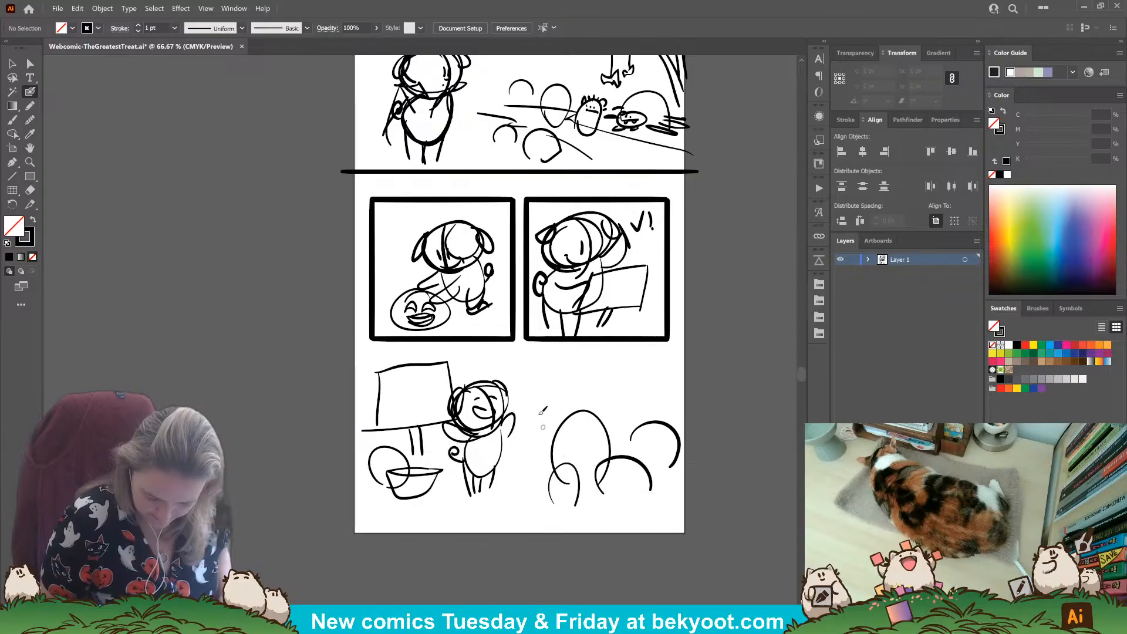
{"action": "mouse_move", "coordinate": [570, 430]}
{"action": "left_mouse_down"}
{"action": "mouse_move", "coordinate": [595, 424]}
{"action": "mouse_move", "coordinate": [580, 411]}
{"action": "mouse_move", "coordinate": [602, 421]}
{"action": "left_mouse_up"}
{"action": "left_click_drag", "start_coordinate": [602, 463], "coordinate": [626, 454]}
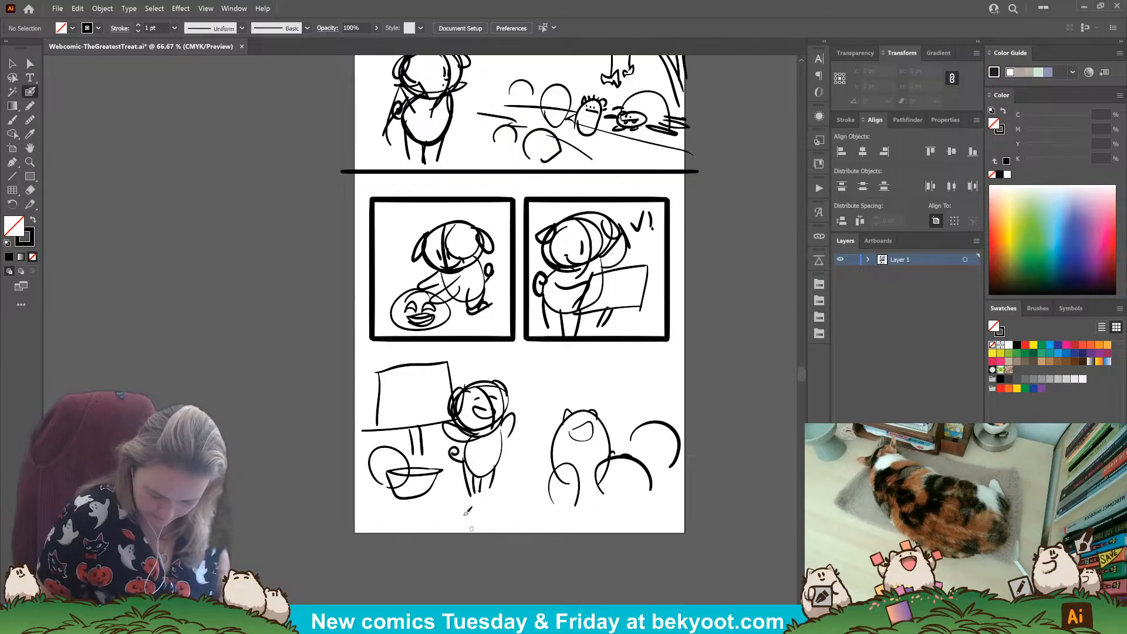
{"action": "mouse_move", "coordinate": [613, 377]}
{"action": "left_mouse_down"}
{"action": "mouse_move", "coordinate": [625, 414]}
{"action": "mouse_move", "coordinate": [610, 415]}
{"action": "mouse_move", "coordinate": [621, 392]}
{"action": "mouse_move", "coordinate": [627, 401]}
{"action": "mouse_move", "coordinate": [604, 360]}
{"action": "mouse_move", "coordinate": [650, 373]}
{"action": "mouse_move", "coordinate": [646, 394]}
{"action": "mouse_move", "coordinate": [610, 377]}
{"action": "mouse_move", "coordinate": [625, 370]}
{"action": "left_mouse_up"}
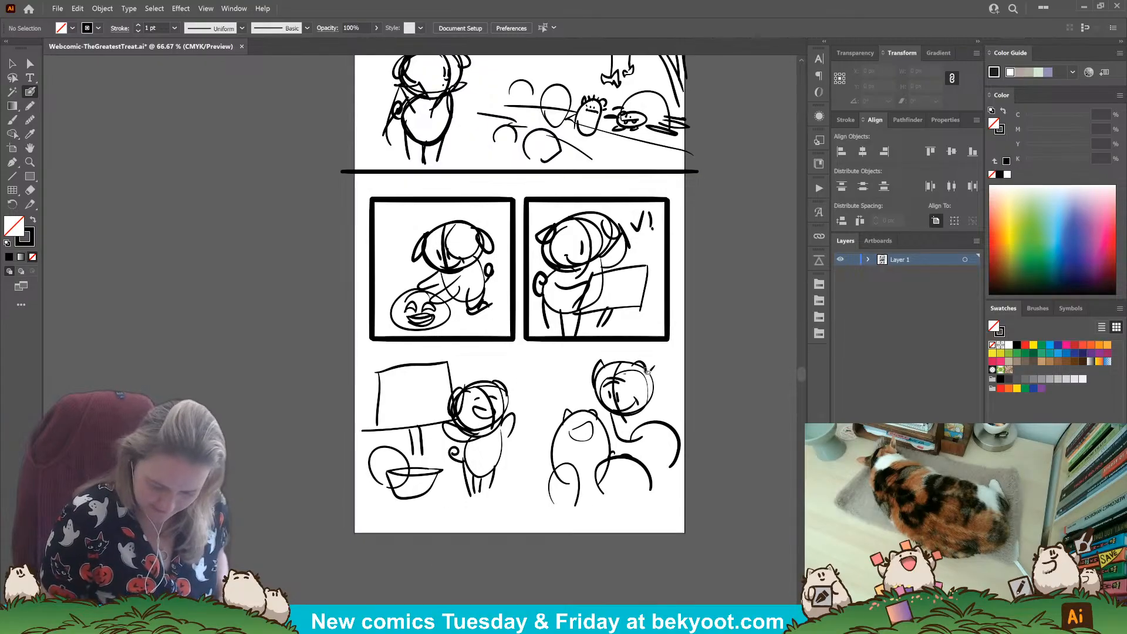
Step: Scale the group-of-figures sketch down to about 505 px by 562 px and reposition it below the second panel
{"action": "key", "text": "v"}
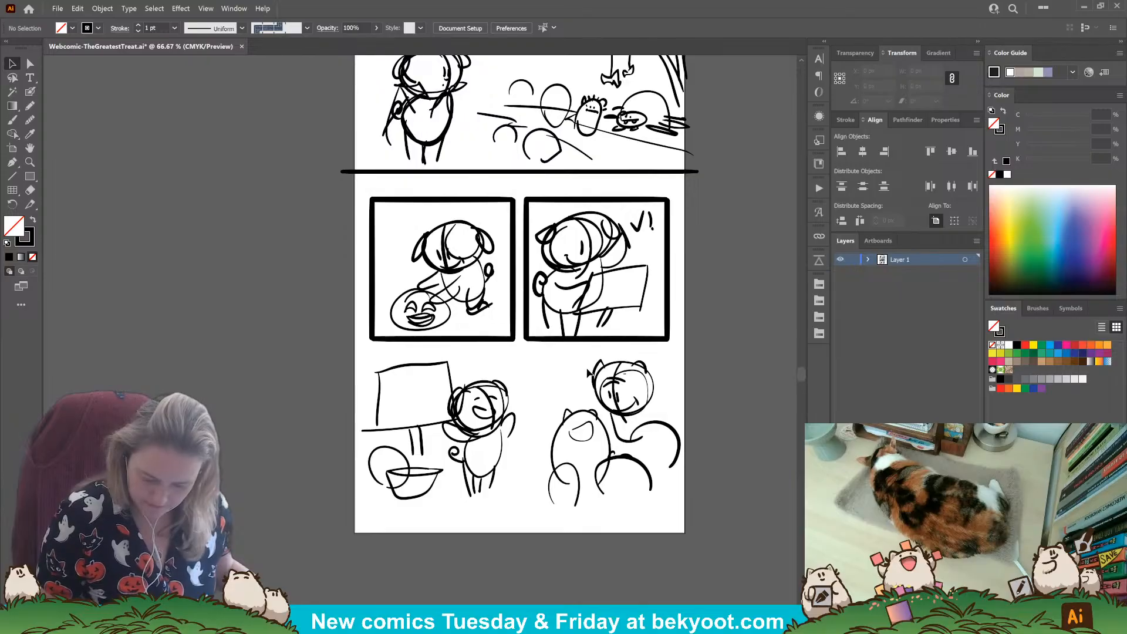
{"action": "left_click_drag", "start_coordinate": [556, 355], "coordinate": [677, 529]}
{"action": "left_click_drag", "start_coordinate": [683, 358], "coordinate": [660, 382]}
{"action": "left_click_drag", "start_coordinate": [640, 447], "coordinate": [643, 417]}
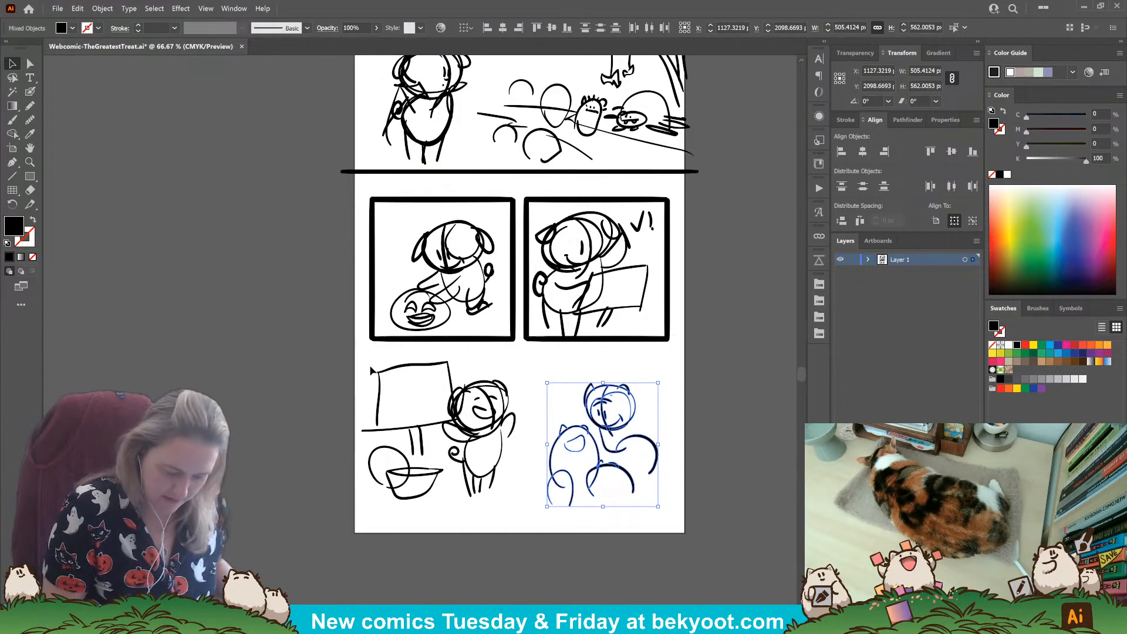
Step: Scale the board-and-character sketch down to about 646 px by 581 px and reposition it below the first panel
{"action": "left_click_drag", "start_coordinate": [506, 499], "coordinate": [361, 358]}
{"action": "left_click_drag", "start_coordinate": [521, 360], "coordinate": [503, 373]}
{"action": "left_click_drag", "start_coordinate": [493, 462], "coordinate": [503, 462]}
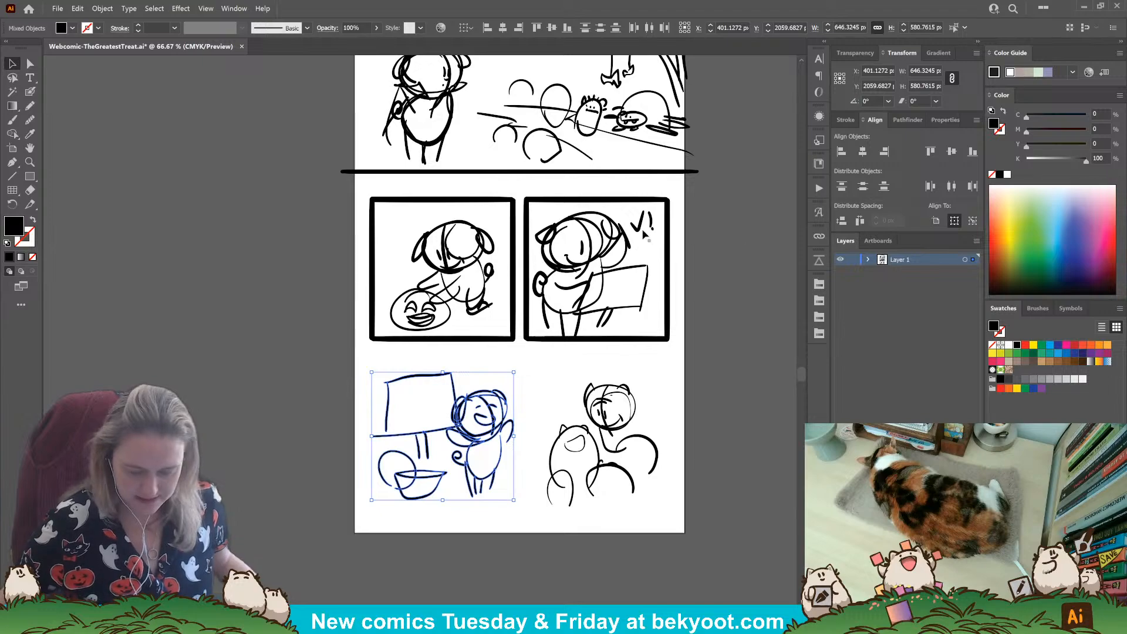
{"action": "left_click", "coordinate": [616, 182]}
{"action": "scroll", "coordinate": [617, 182], "scroll_direction": "up", "scroll_amount": 3}
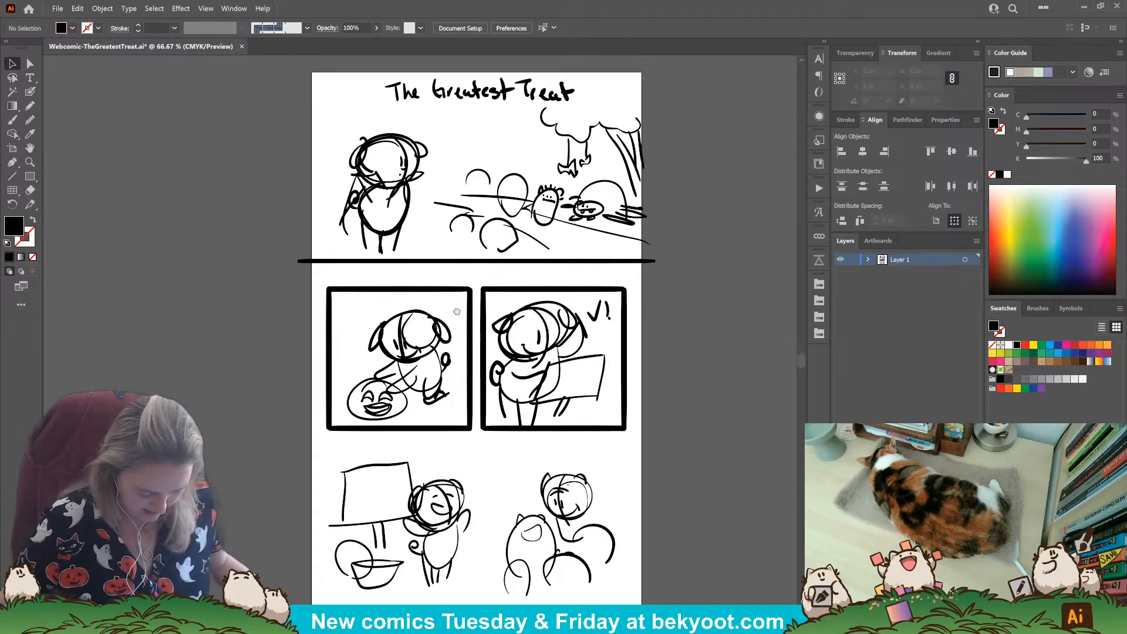
{"action": "scroll", "coordinate": [456, 312], "scroll_direction": "down", "scroll_amount": 10}
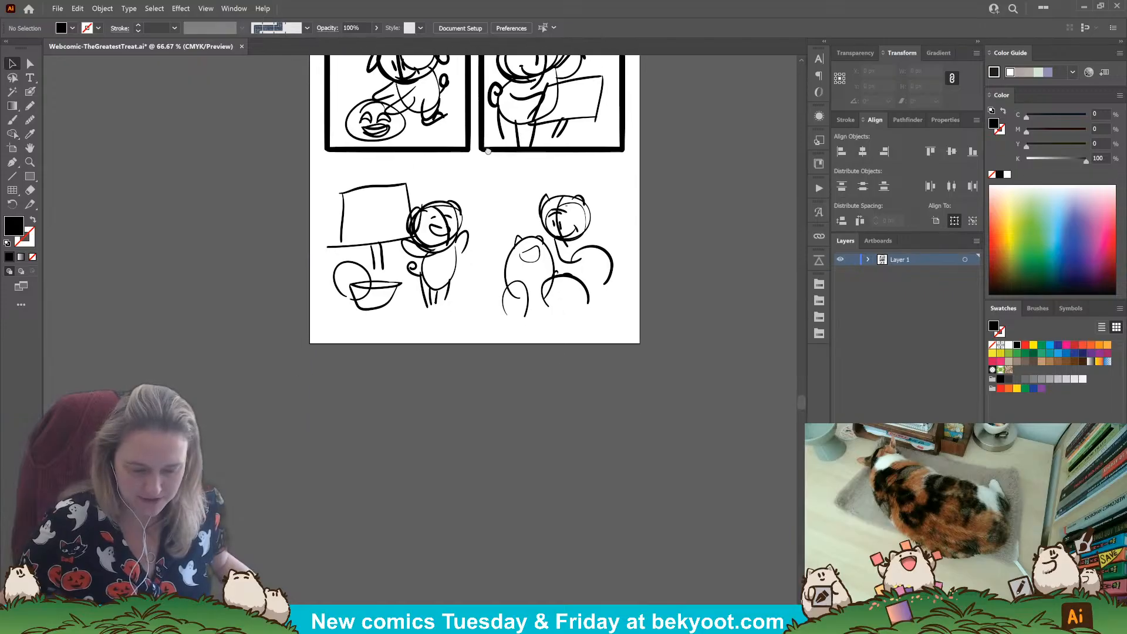
{"action": "left_click_drag", "start_coordinate": [488, 151], "coordinate": [503, 310]}
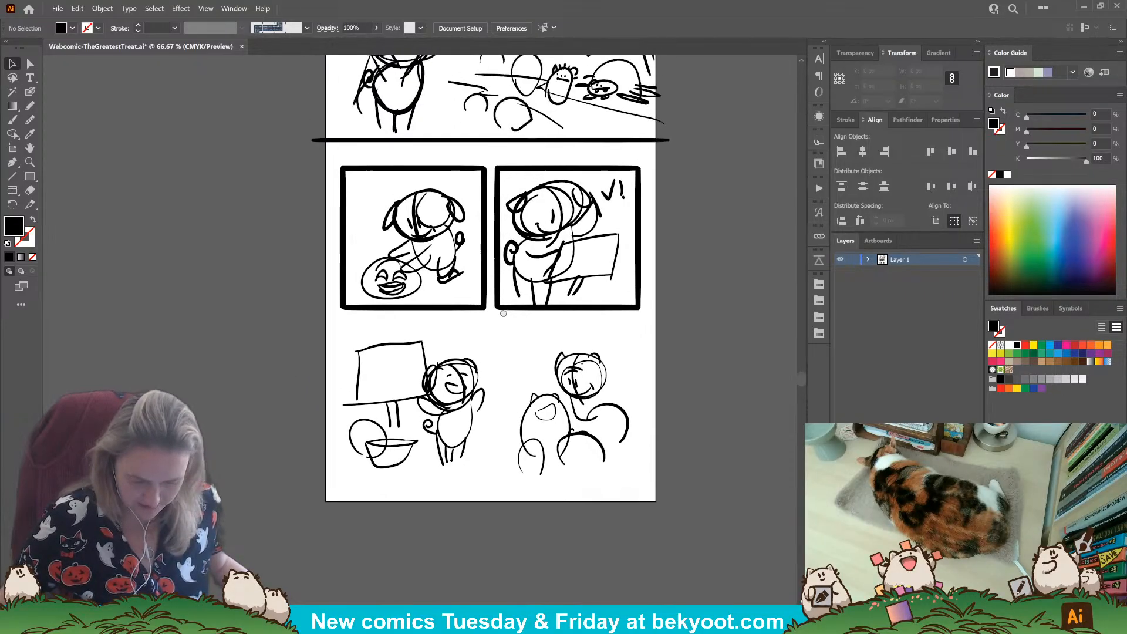
{"action": "scroll", "coordinate": [504, 310], "scroll_direction": "up", "scroll_amount": 4}
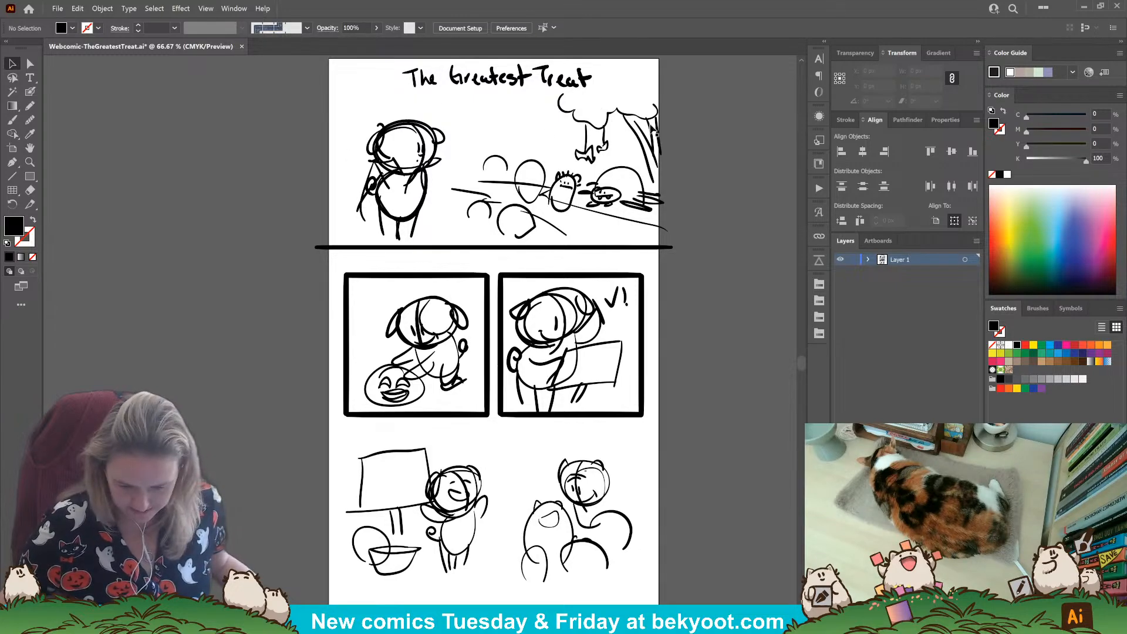
{"action": "left_click_drag", "start_coordinate": [516, 293], "coordinate": [514, 195]}
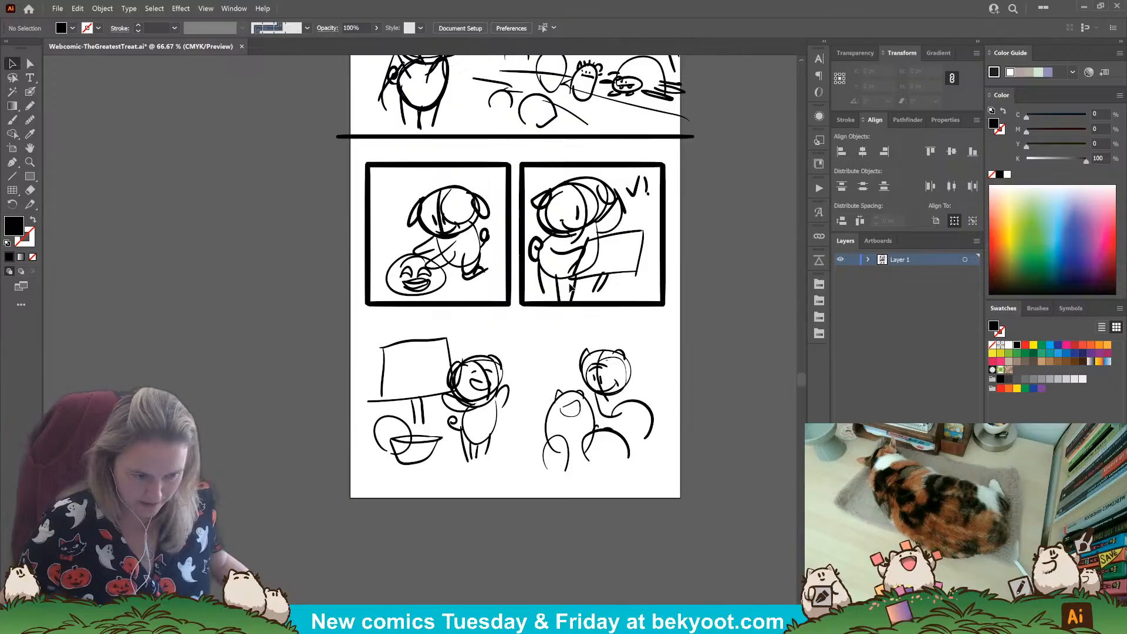
{"action": "scroll", "coordinate": [586, 291], "scroll_direction": "down", "scroll_amount": 3}
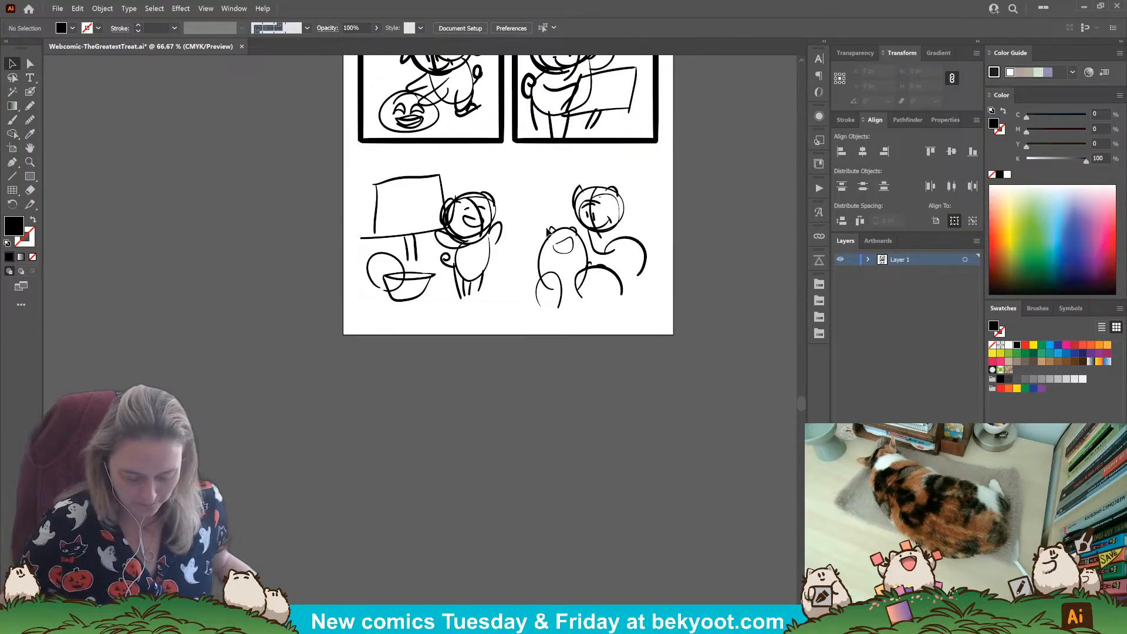
{"action": "scroll", "coordinate": [535, 242], "scroll_direction": "up", "scroll_amount": 5}
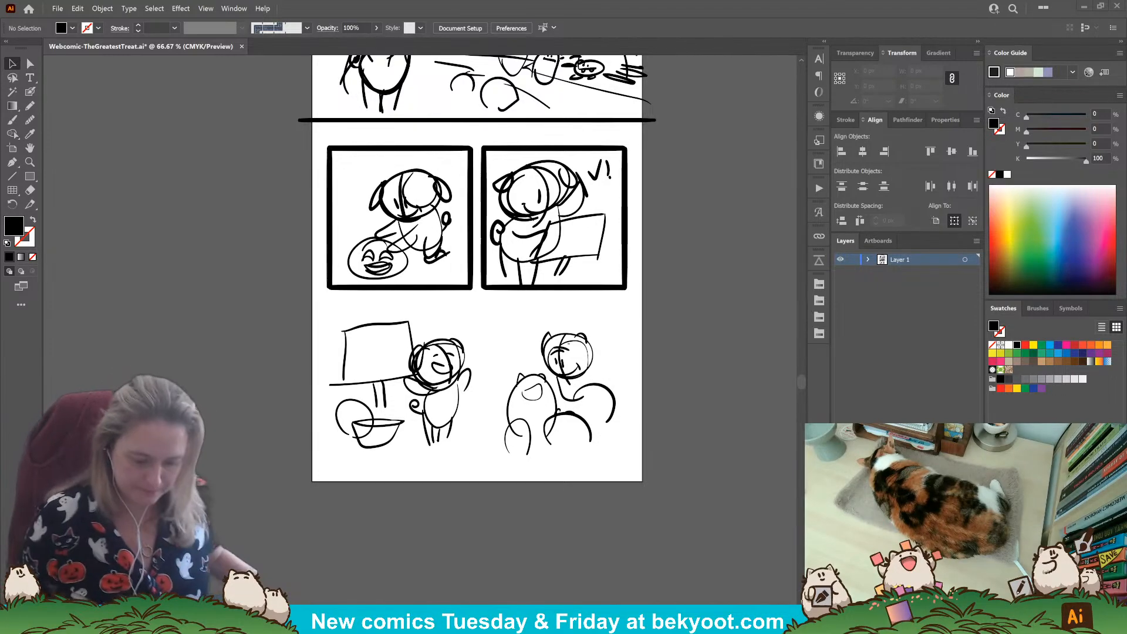
{"action": "scroll", "coordinate": [644, 400], "scroll_direction": "up", "scroll_amount": 5}
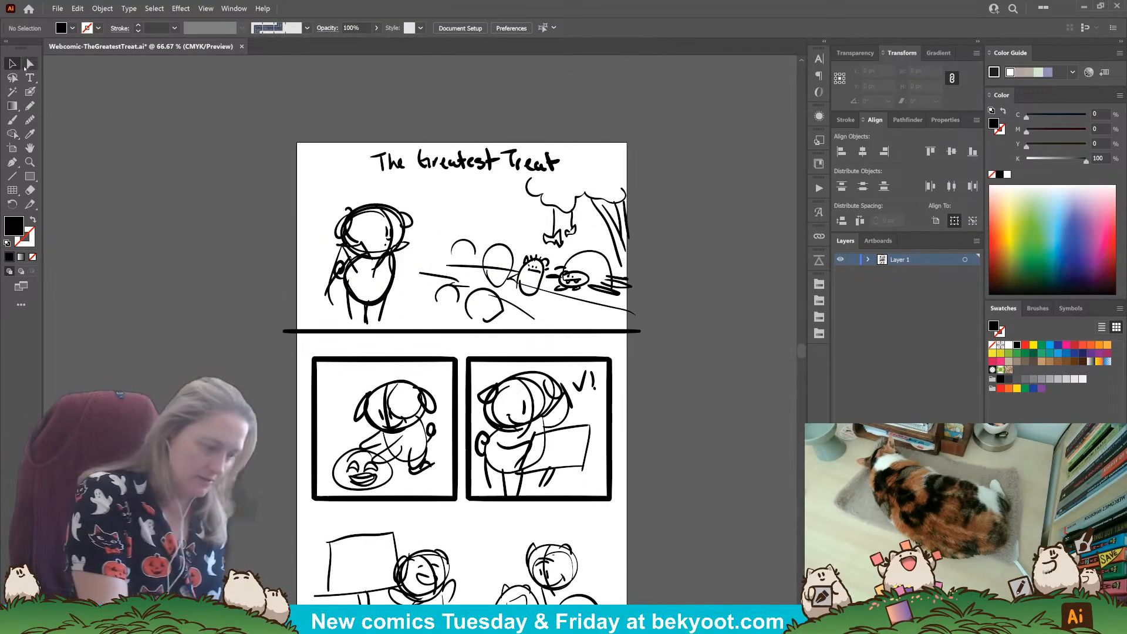
Step: Group the title scene, the two framed panels and the sketches below them as three separate groups
{"action": "mouse_move", "coordinate": [223, 115]}
{"action": "left_mouse_down"}
{"action": "mouse_move", "coordinate": [672, 348]}
{"action": "mouse_move", "coordinate": [677, 323]}
{"action": "left_mouse_up"}
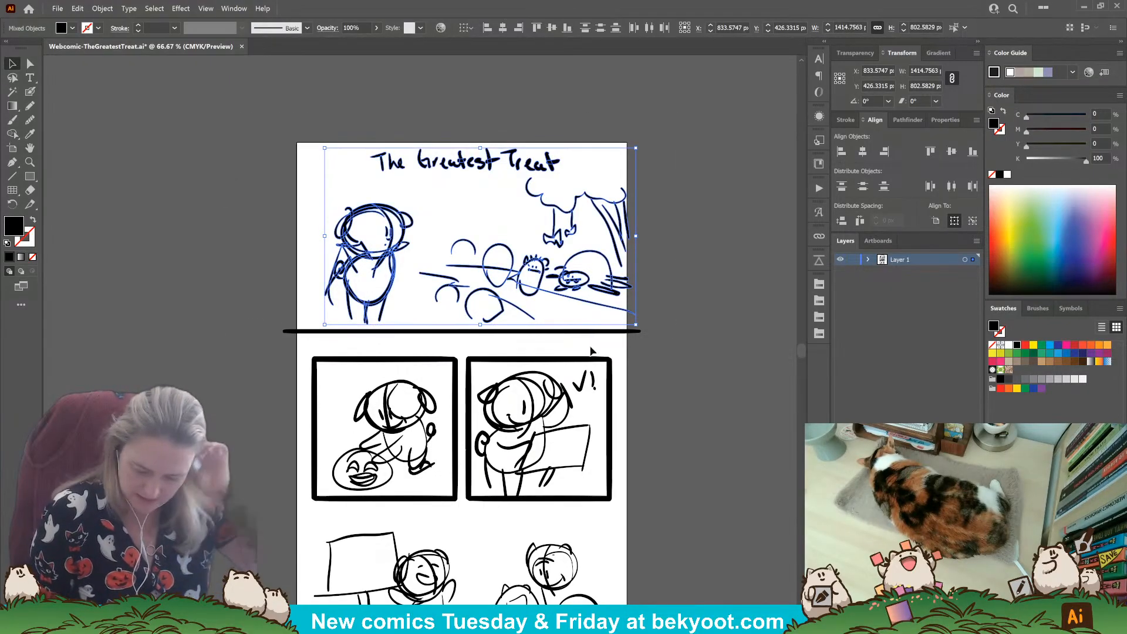
{"action": "left_click", "coordinate": [663, 320]}
{"action": "mouse_move", "coordinate": [309, 344]}
{"action": "left_mouse_down"}
{"action": "mouse_move", "coordinate": [464, 464]}
{"action": "mouse_move", "coordinate": [650, 509]}
{"action": "mouse_move", "coordinate": [641, 364]}
{"action": "left_mouse_up"}
{"action": "left_click_drag", "start_coordinate": [290, 384], "coordinate": [696, 562]}
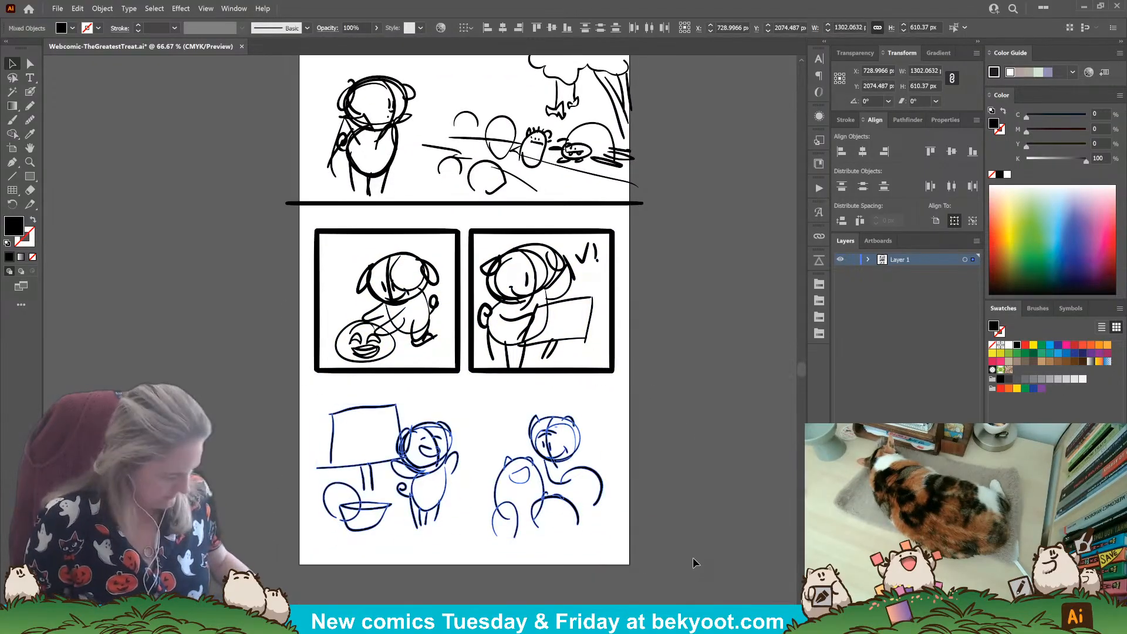
{"action": "left_click", "coordinate": [332, 382]}
Step: Set the opacity of the title scene group to 30%, leaving the divider line out of the selection
{"action": "scroll", "coordinate": [332, 383], "scroll_direction": "up", "scroll_amount": 4}
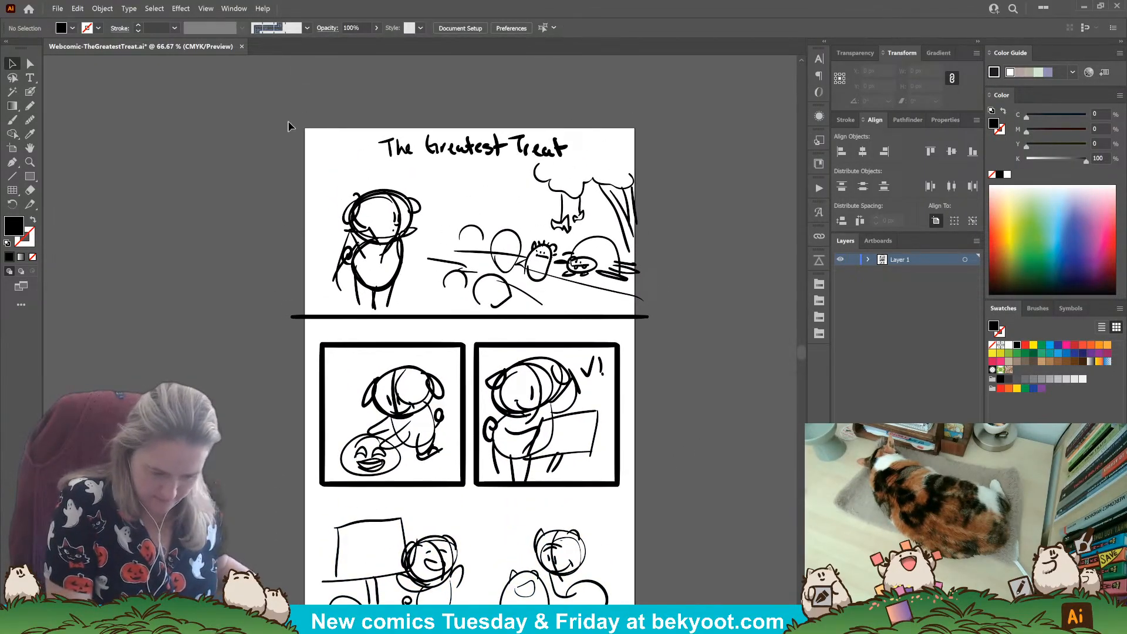
{"action": "left_click", "coordinate": [418, 317]}
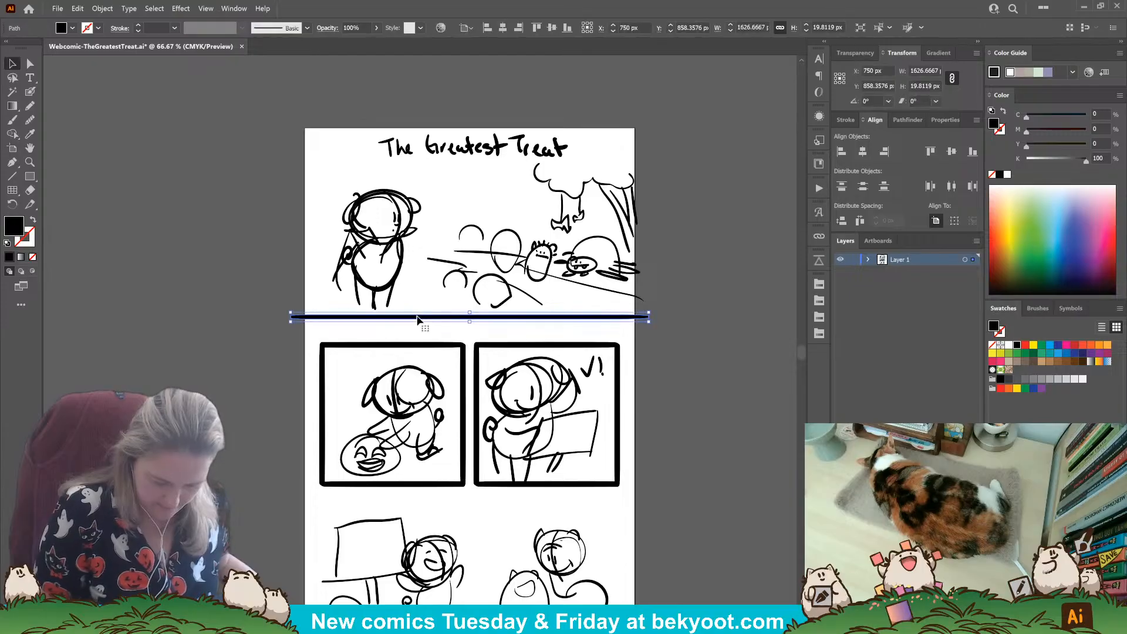
{"action": "left_click", "coordinate": [684, 303]}
{"action": "left_click", "coordinate": [587, 240]}
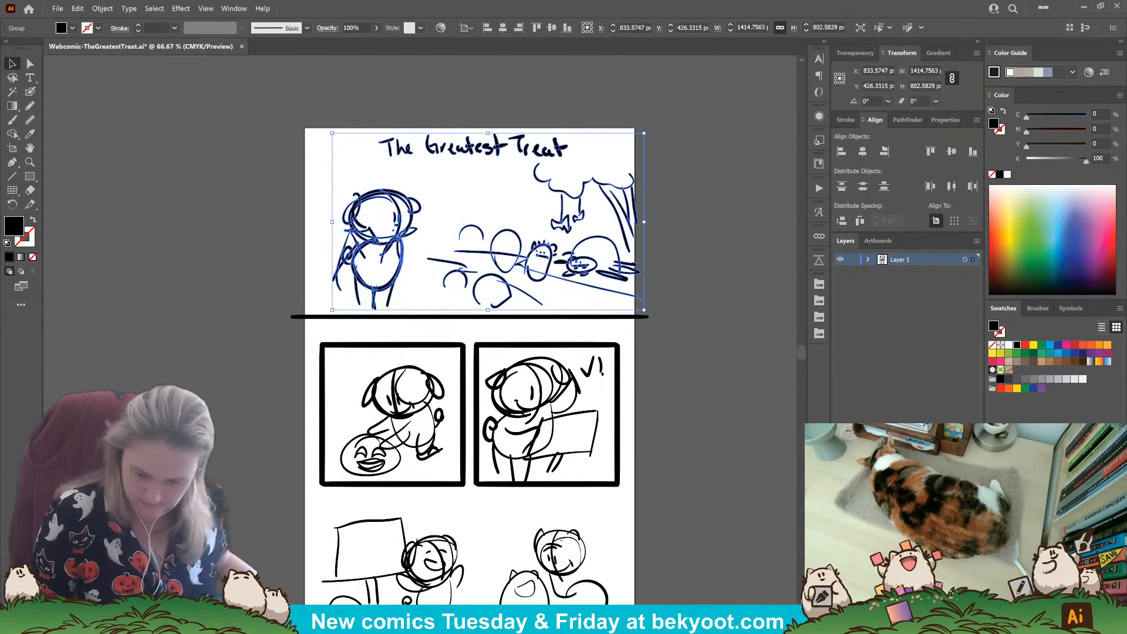
{"action": "left_click", "coordinate": [857, 53]}
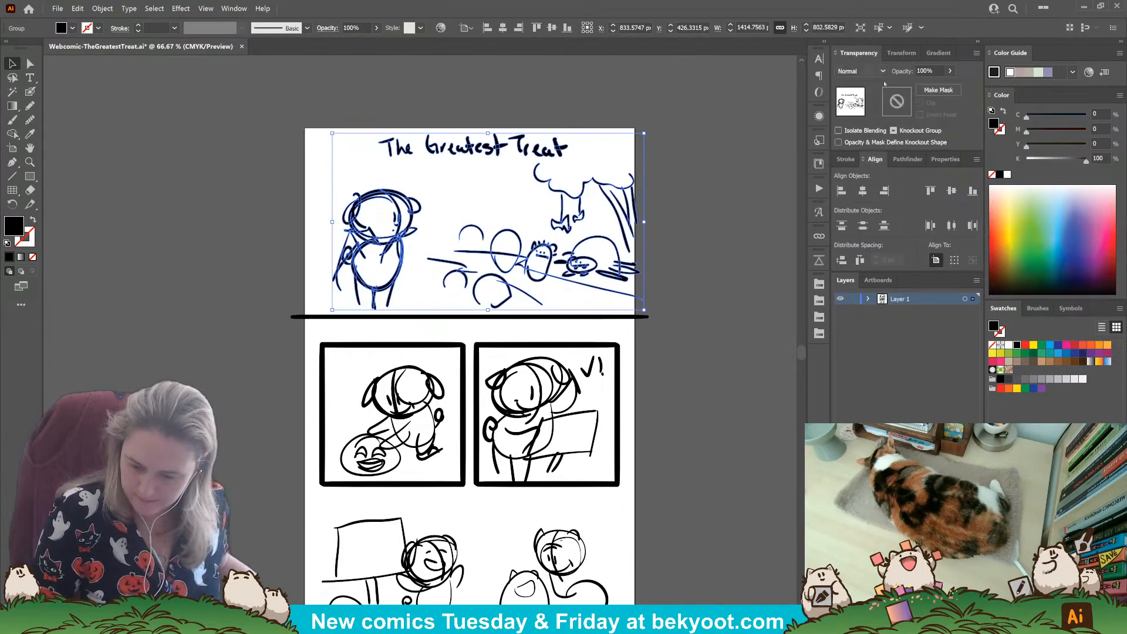
{"action": "left_click", "coordinate": [929, 70]}
{"action": "type", "text": "30"}
{"action": "key", "text": "Return"}
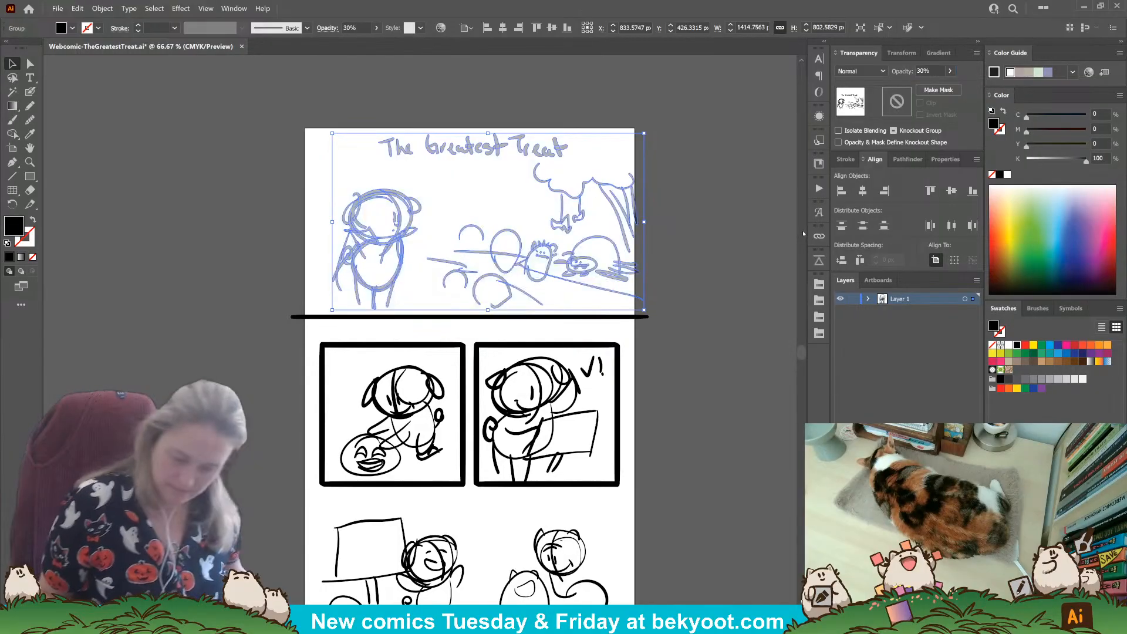
{"action": "left_click", "coordinate": [708, 333]}
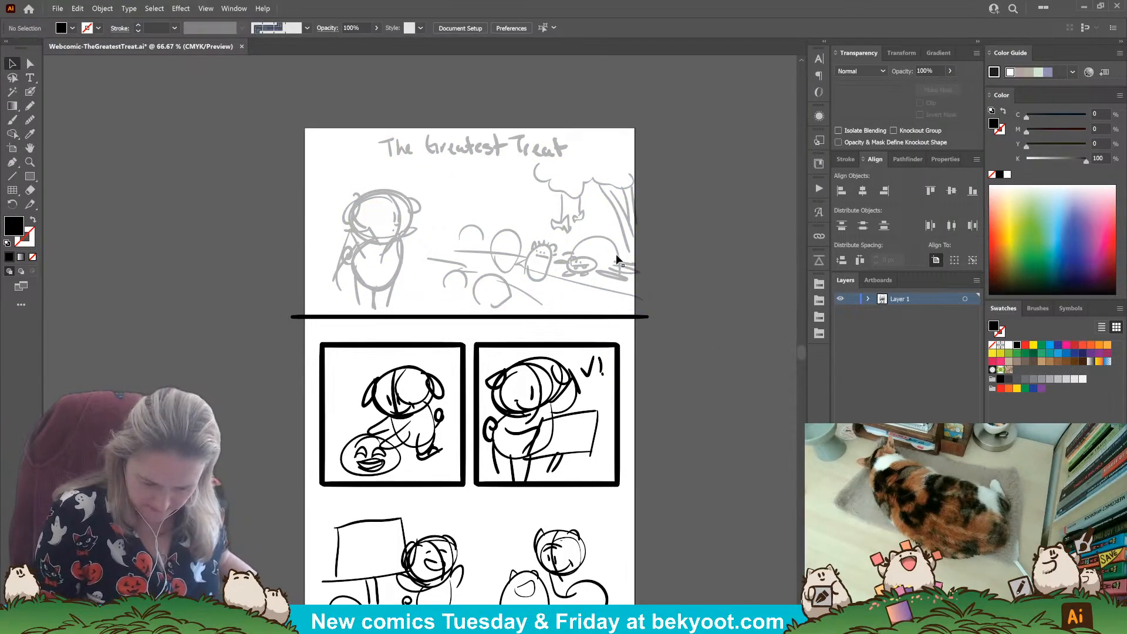
Step: Lock the sketch layer and move the horizontal divider line to the same place on a new layer above it
{"action": "left_click", "coordinate": [496, 318]}
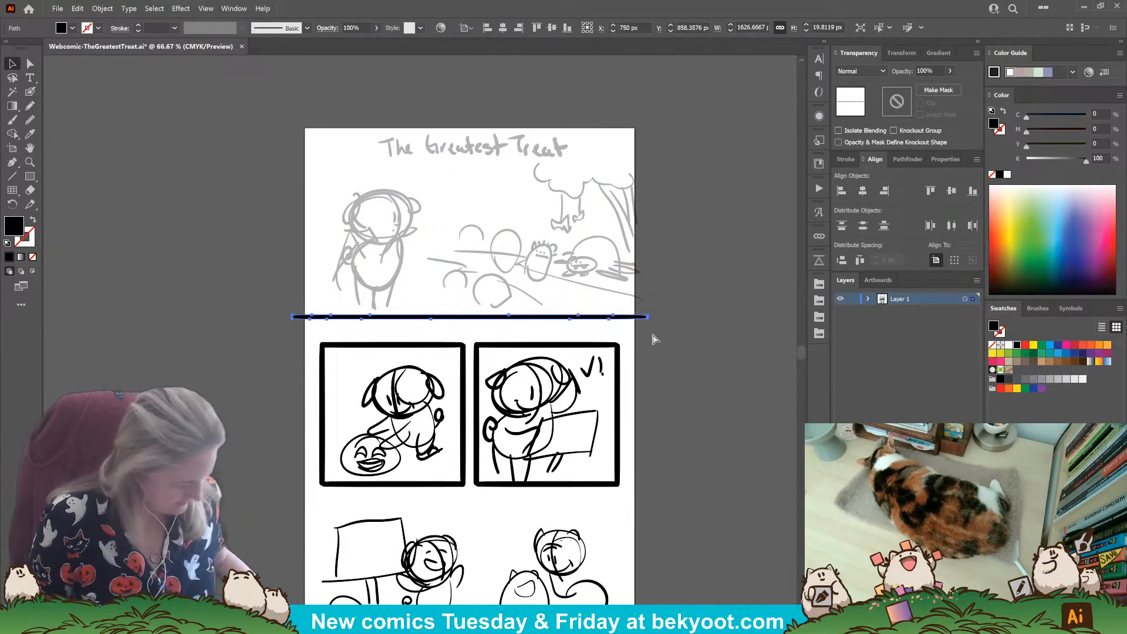
{"action": "key", "text": "Delete"}
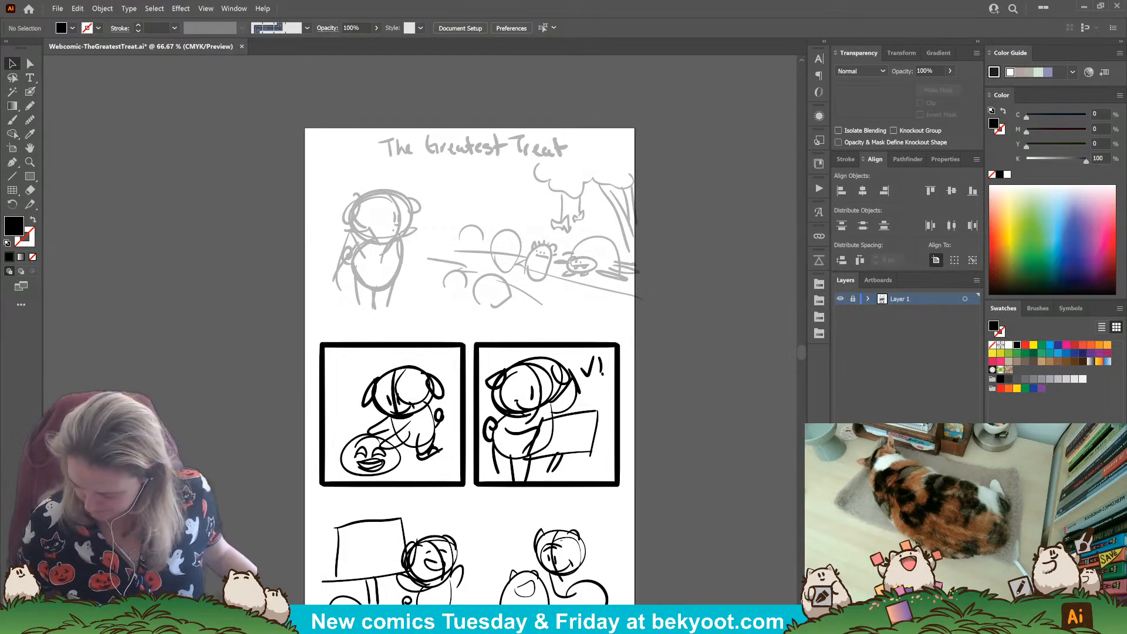
{"action": "key", "text": "ctrl+l"}
{"action": "key", "text": "ctrl+f"}
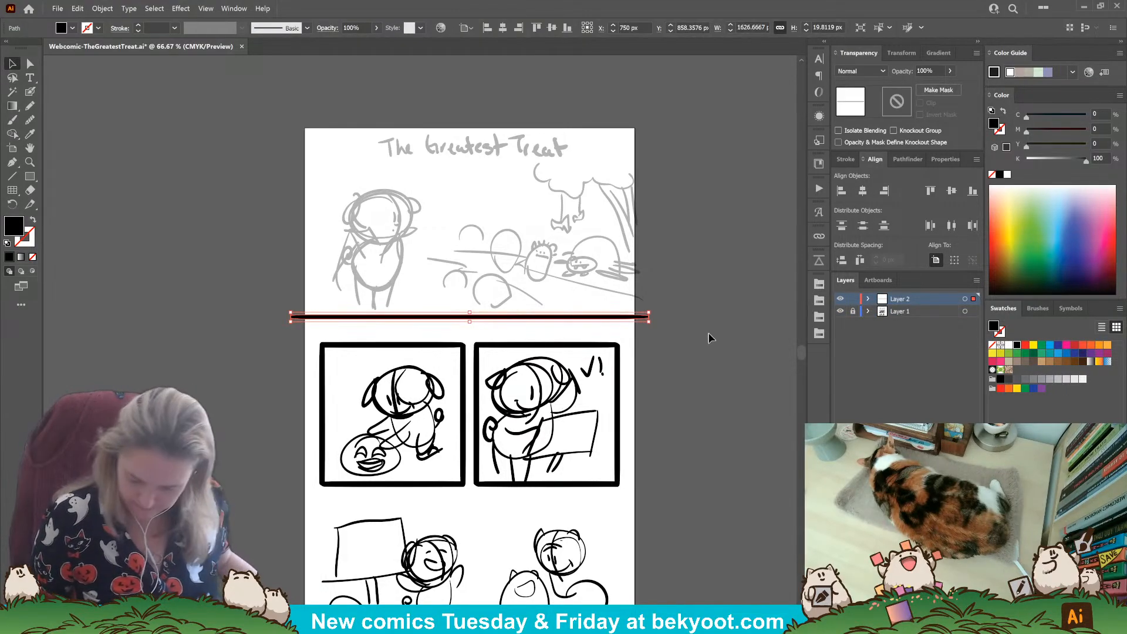
{"action": "left_click", "coordinate": [708, 332]}
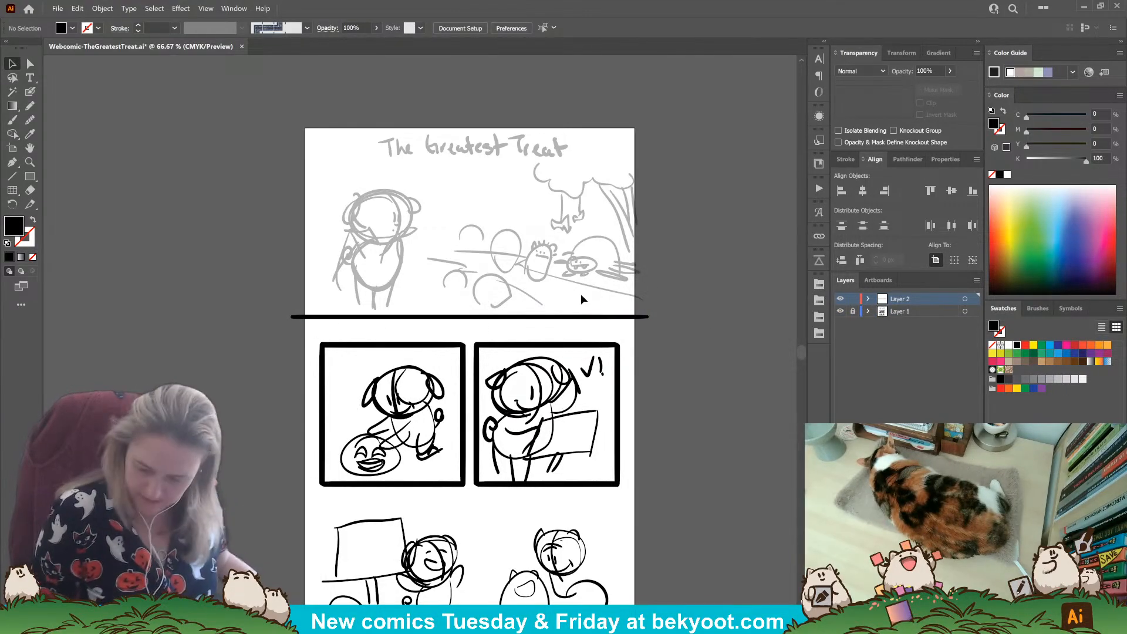
Step: With Layer 2 locked, set the opacity of the two framed panels' group to 30% and lock Layer 1 again
{"action": "left_click", "coordinate": [853, 299]}
{"action": "left_click", "coordinate": [621, 394]}
{"action": "left_click", "coordinate": [935, 70]}
{"action": "type", "text": "30"}
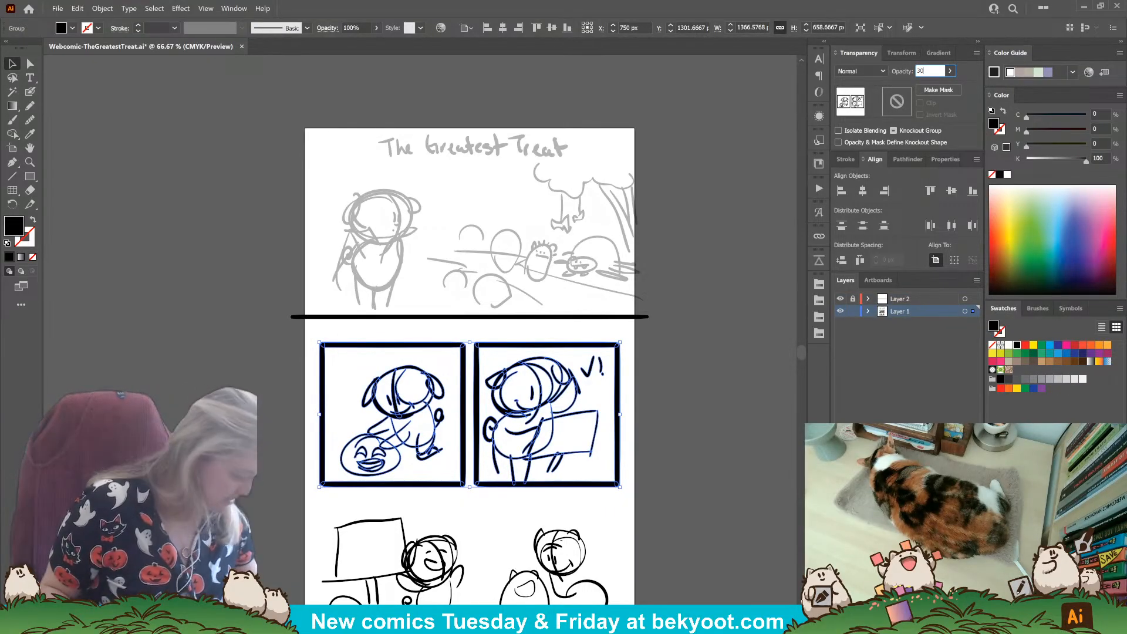
{"action": "key", "text": "Return"}
{"action": "left_click", "coordinate": [705, 353]}
{"action": "left_click", "coordinate": [853, 311]}
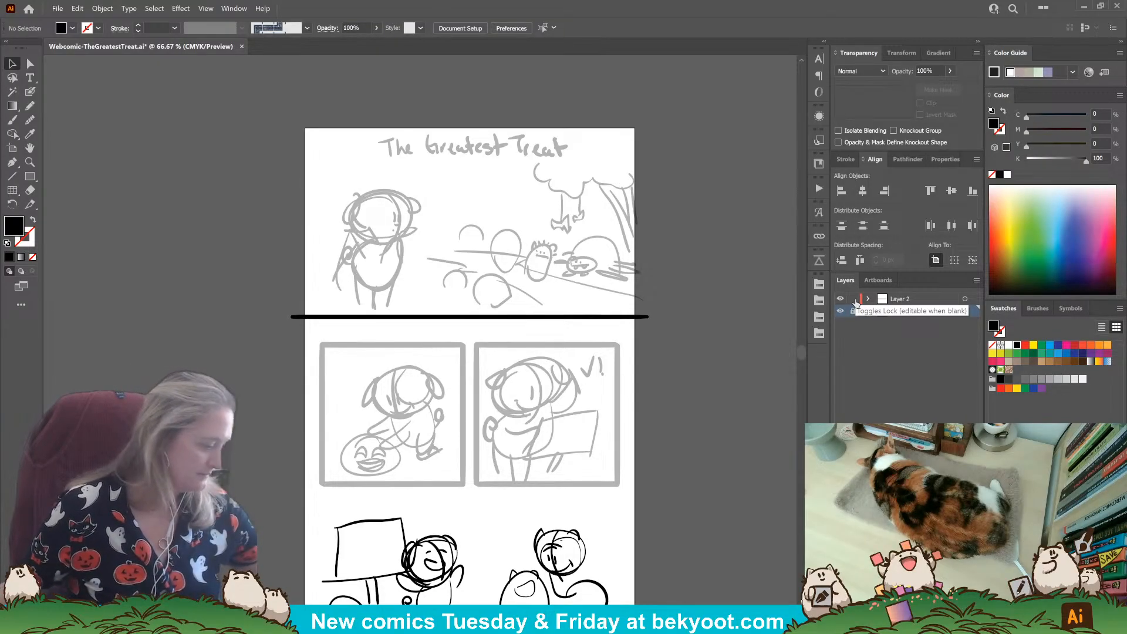
Step: On Layer 2, trace the left edge of the first panel's frame with a straight 21 pt Blob Brush stroke
{"action": "scroll", "coordinate": [394, 411], "scroll_direction": "down", "scroll_amount": 3}
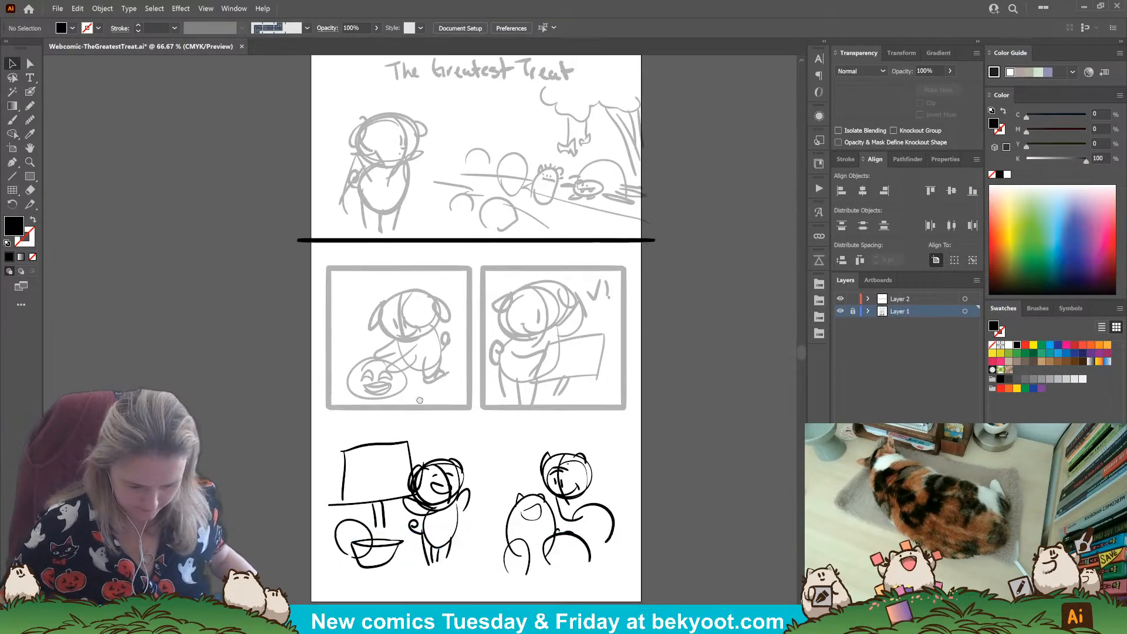
{"action": "scroll", "coordinate": [410, 420], "scroll_direction": "up", "scroll_amount": 1, "text": "alt"}
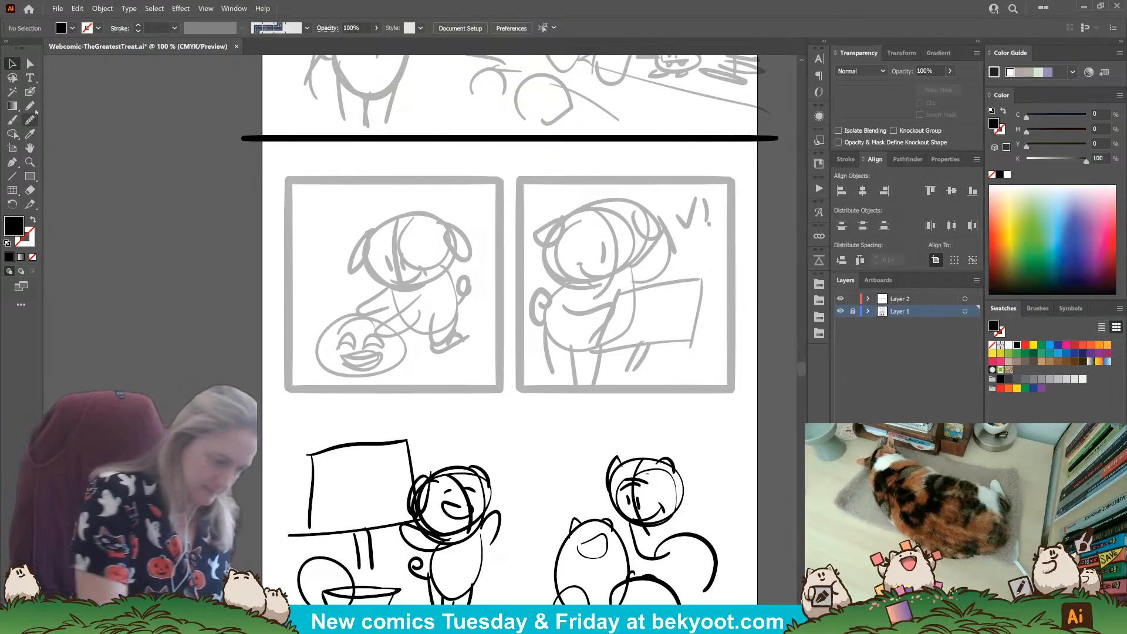
{"action": "key", "text": "n"}
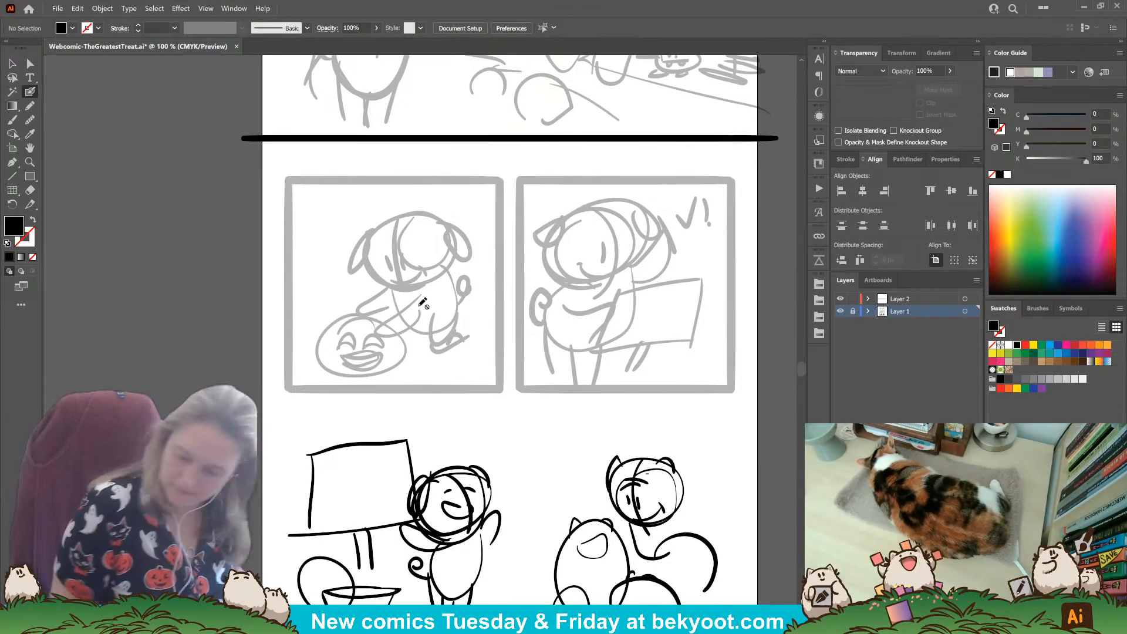
{"action": "left_click", "coordinate": [904, 299]}
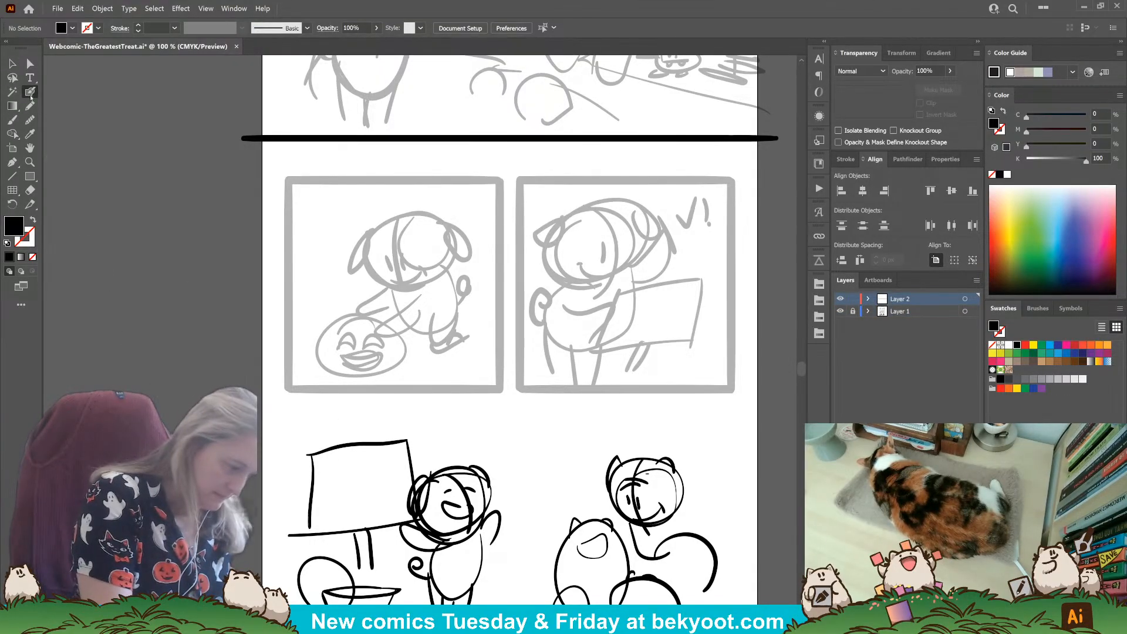
{"action": "key", "text": "Return"}
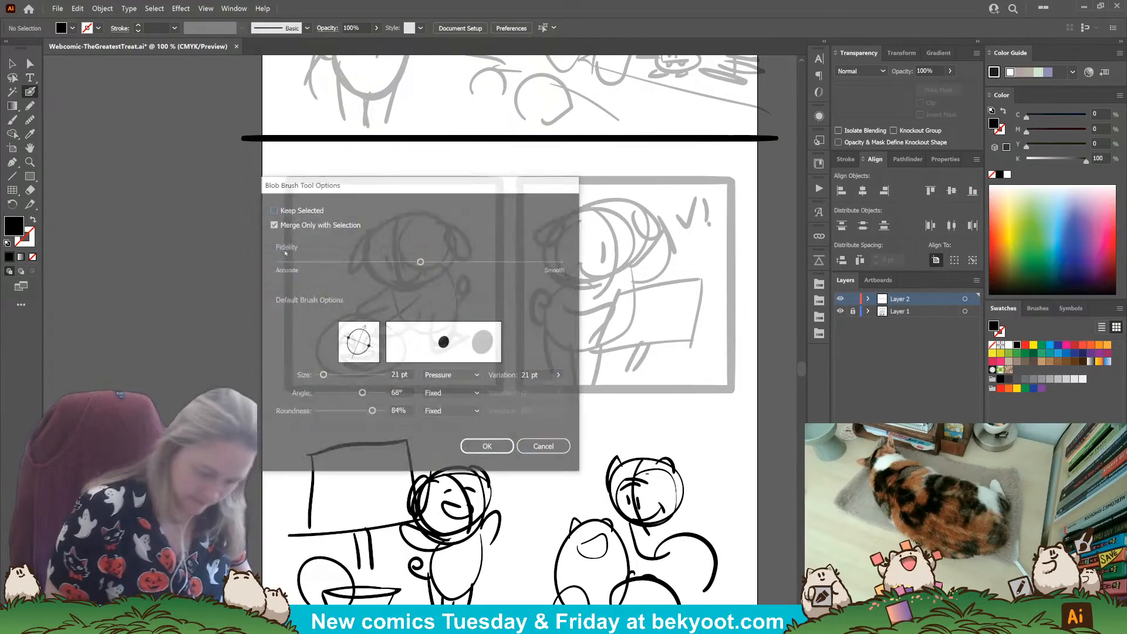
{"action": "key", "text": "Return"}
{"action": "left_click_drag", "start_coordinate": [289, 199], "coordinate": [287, 393]}
{"action": "left_click_drag", "start_coordinate": [290, 214], "coordinate": [289, 187]}
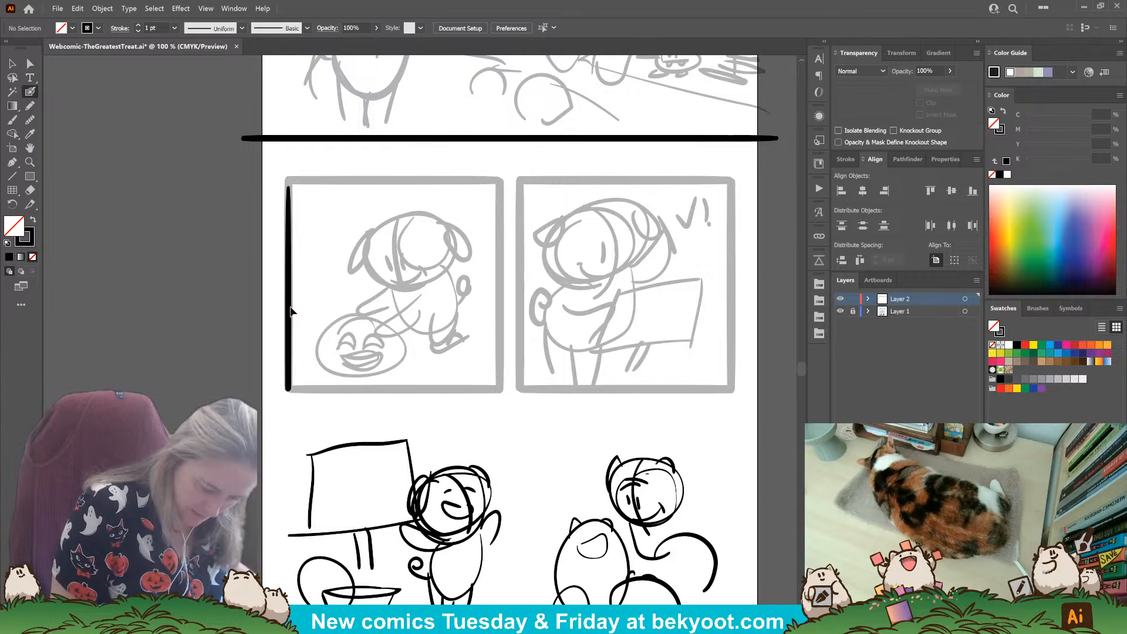
Step: Copy the vertical frame line, rotate the copy 90° and place it along the first panel's top edge
{"action": "left_click", "coordinate": [289, 314], "text": "ctrl"}
{"action": "key", "text": "v"}
{"action": "mouse_move", "coordinate": [290, 214]}
{"action": "left_mouse_down"}
{"action": "mouse_move", "coordinate": [393, 220]}
{"action": "mouse_move", "coordinate": [500, 290]}
{"action": "mouse_move", "coordinate": [471, 226]}
{"action": "mouse_move", "coordinate": [476, 188]}
{"action": "left_mouse_up"}
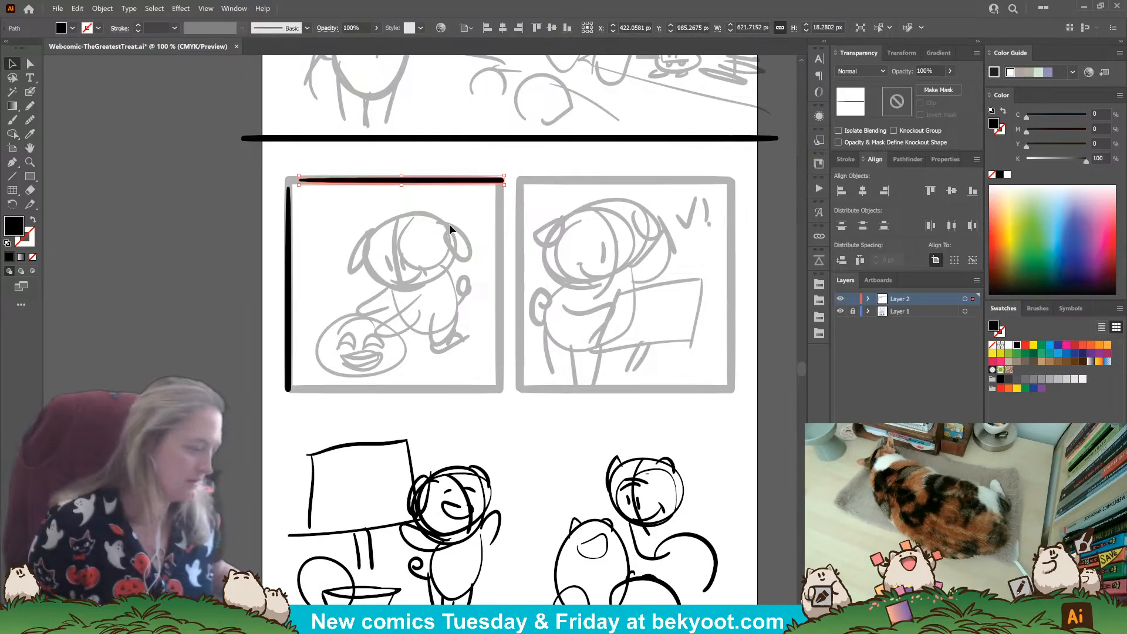
Step: Join the first panel's left and top frame lines with a rounded corner stroke using the Blob Brush
{"action": "left_click", "coordinate": [31, 92]}
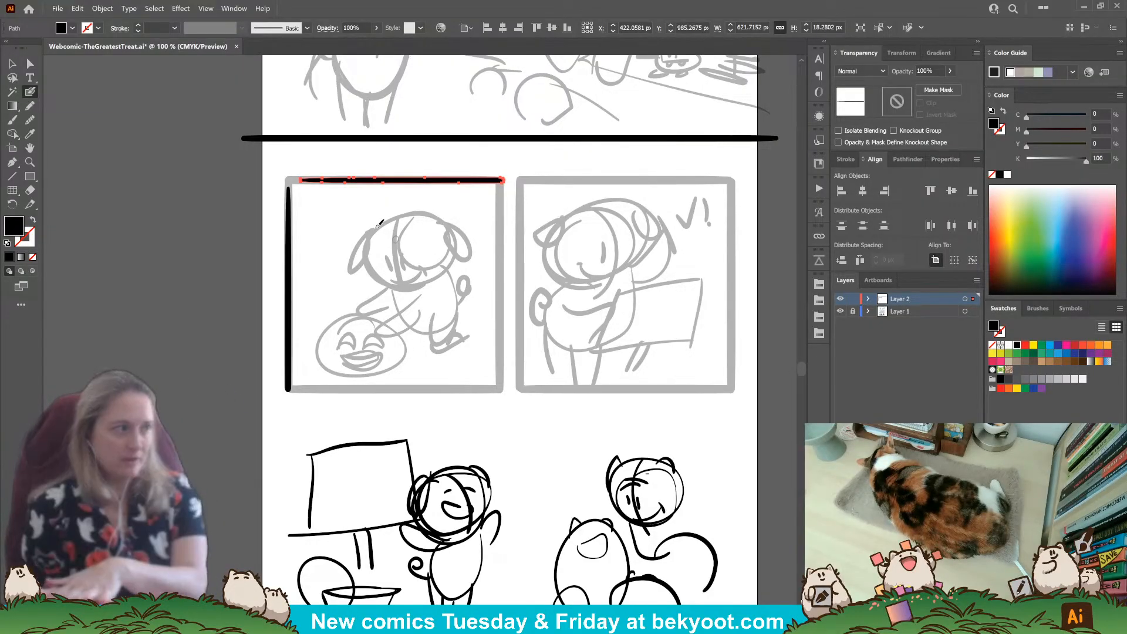
{"action": "key", "text": "ctrl+shift+a"}
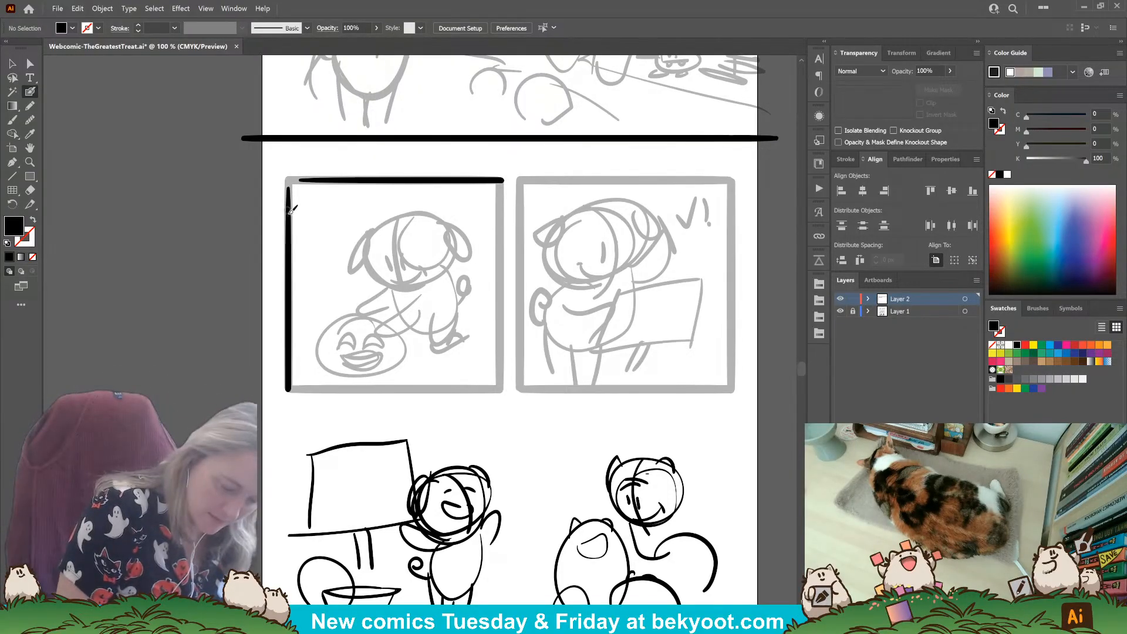
{"action": "mouse_move", "coordinate": [289, 213]}
{"action": "left_mouse_down"}
{"action": "mouse_move", "coordinate": [293, 183]}
{"action": "mouse_move", "coordinate": [328, 181]}
{"action": "mouse_move", "coordinate": [291, 190]}
{"action": "mouse_move", "coordinate": [306, 180]}
{"action": "mouse_move", "coordinate": [401, 177]}
{"action": "left_mouse_up"}
{"action": "key", "text": "ctrl+z"}
{"action": "key", "text": "shift+x"}
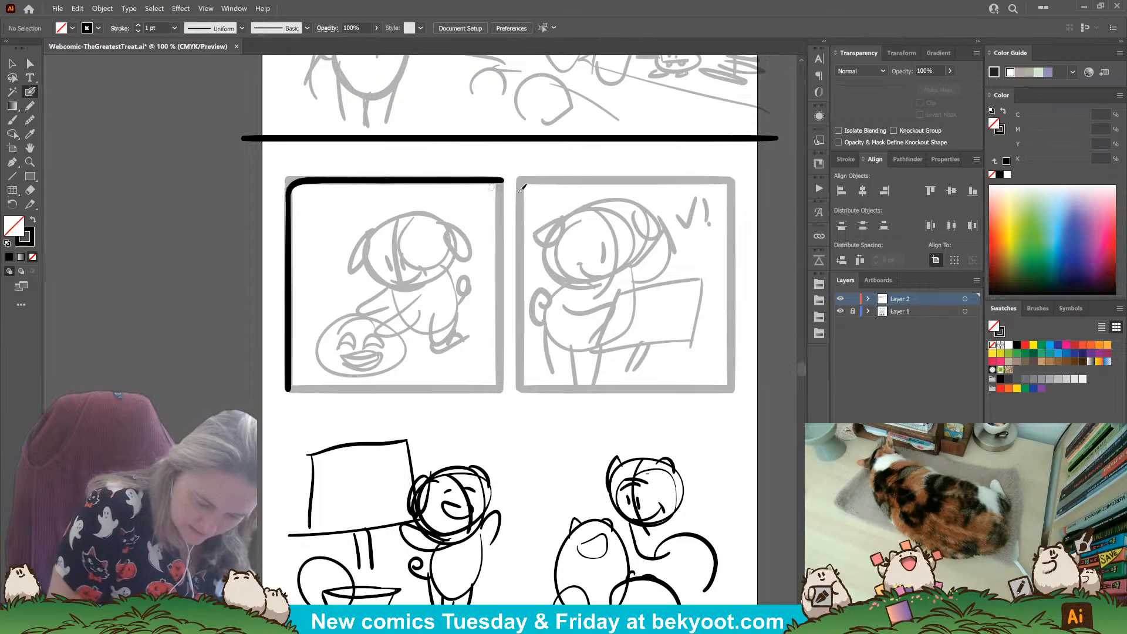
{"action": "key", "text": "ctrl+z"}
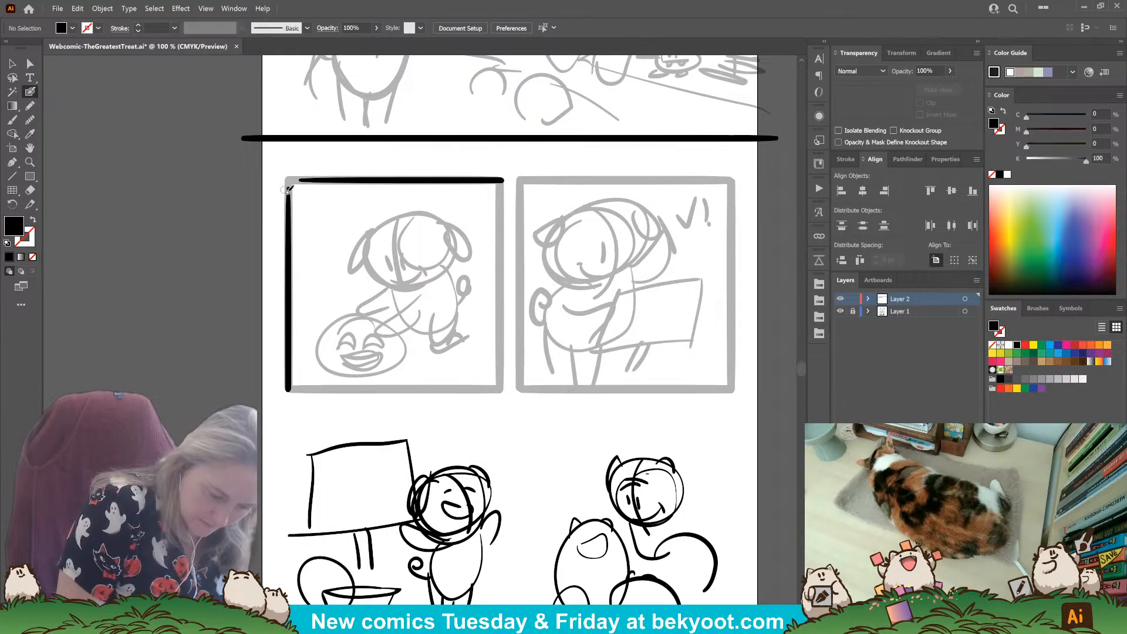
{"action": "key", "text": "ctrl+z"}
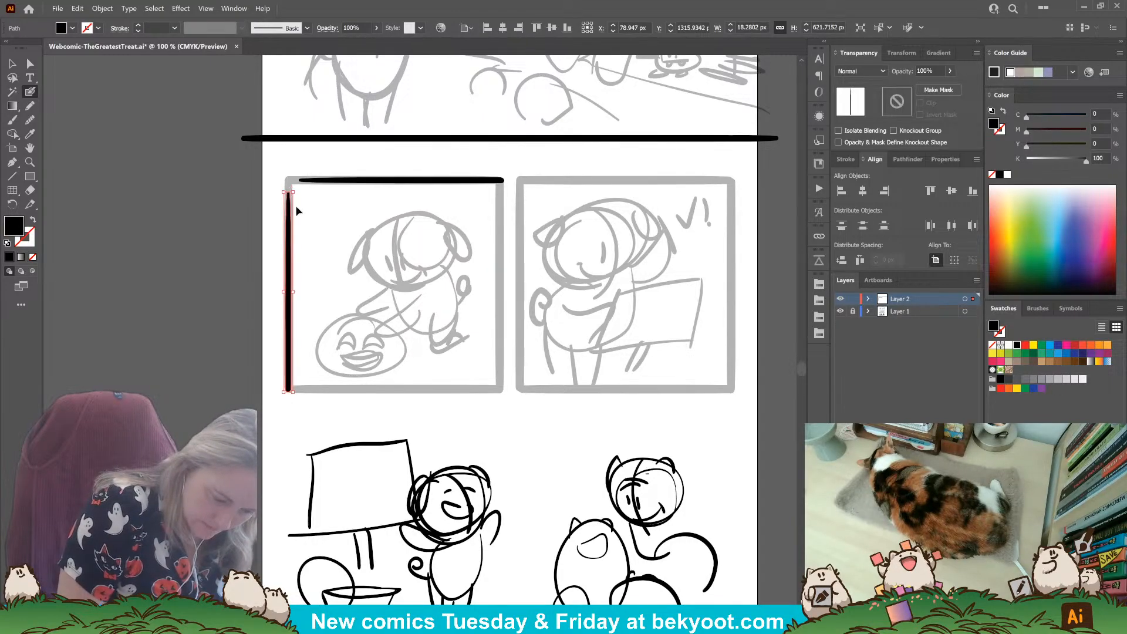
{"action": "mouse_move", "coordinate": [291, 208]}
{"action": "left_mouse_down"}
{"action": "mouse_move", "coordinate": [293, 188]}
{"action": "mouse_move", "coordinate": [315, 177]}
{"action": "mouse_move", "coordinate": [355, 175]}
{"action": "left_mouse_up"}
{"action": "key", "text": "ctrl+z"}
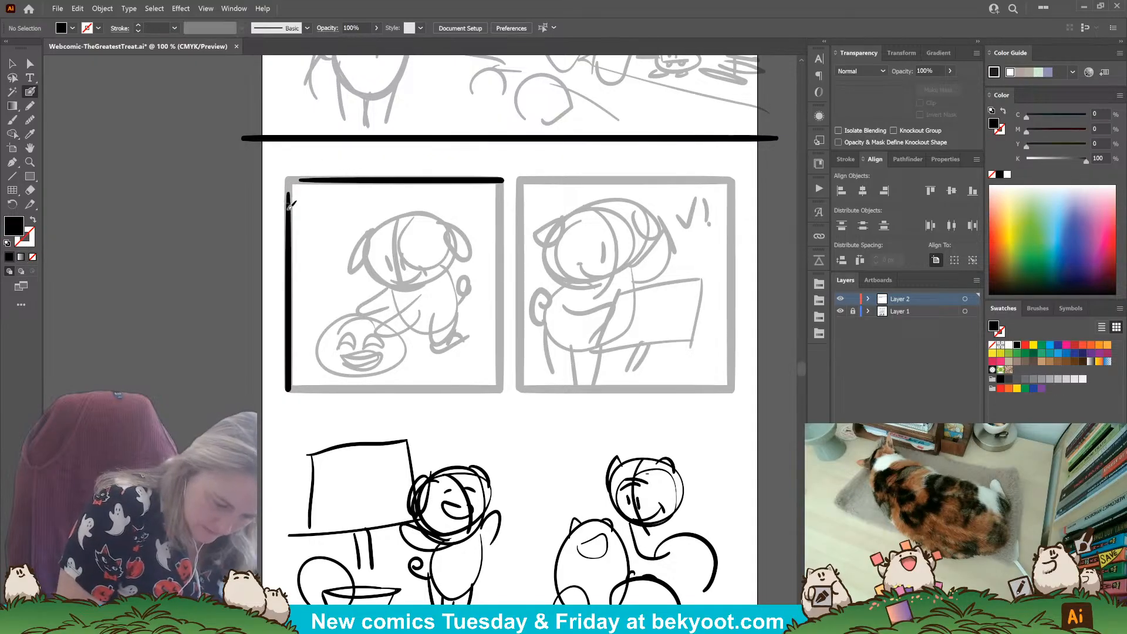
{"action": "mouse_move", "coordinate": [289, 203]}
{"action": "left_mouse_down"}
{"action": "mouse_move", "coordinate": [300, 178]}
{"action": "mouse_move", "coordinate": [359, 176]}
{"action": "left_mouse_up"}
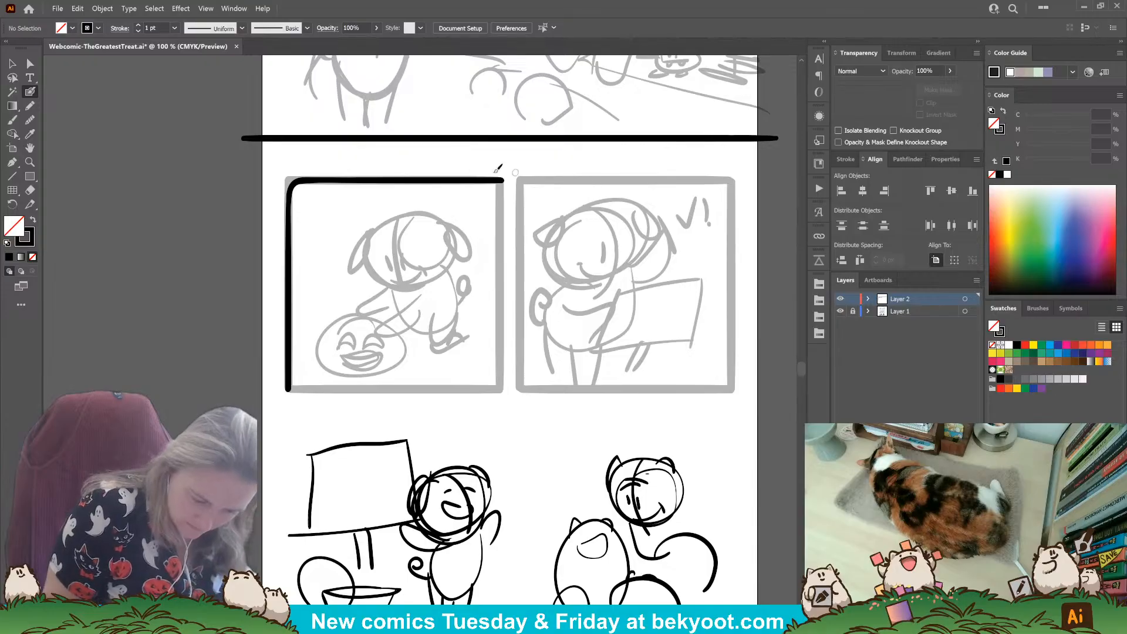
Step: Group the traced frame lines and corner, and place a copy rotated 180° as the first panel's right and bottom edges
{"action": "key", "text": "v"}
{"action": "left_click_drag", "start_coordinate": [280, 167], "coordinate": [379, 258]}
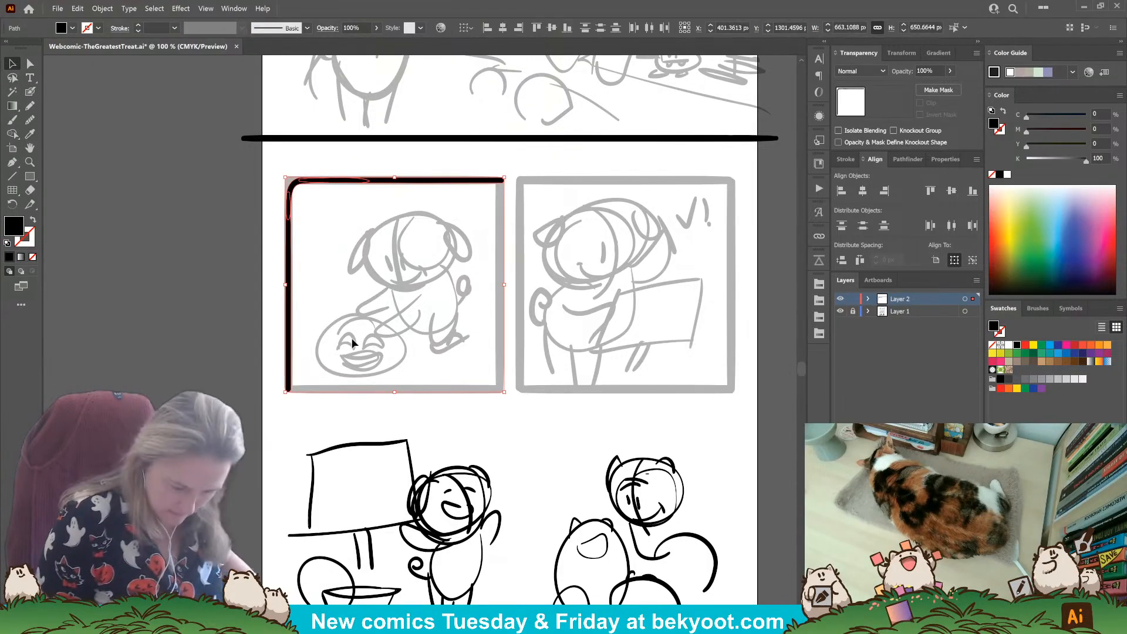
{"action": "key", "text": "ctrl+g"}
{"action": "left_click_drag", "start_coordinate": [491, 182], "coordinate": [289, 402]}
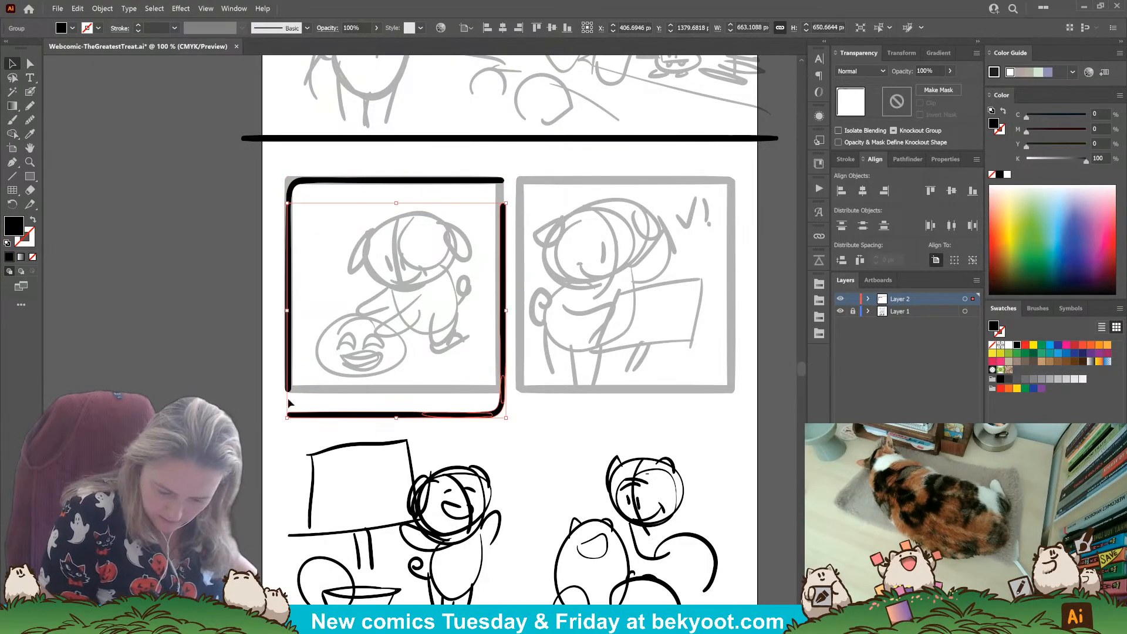
{"action": "left_click_drag", "start_coordinate": [505, 220], "coordinate": [503, 194]}
{"action": "left_click", "coordinate": [502, 197]}
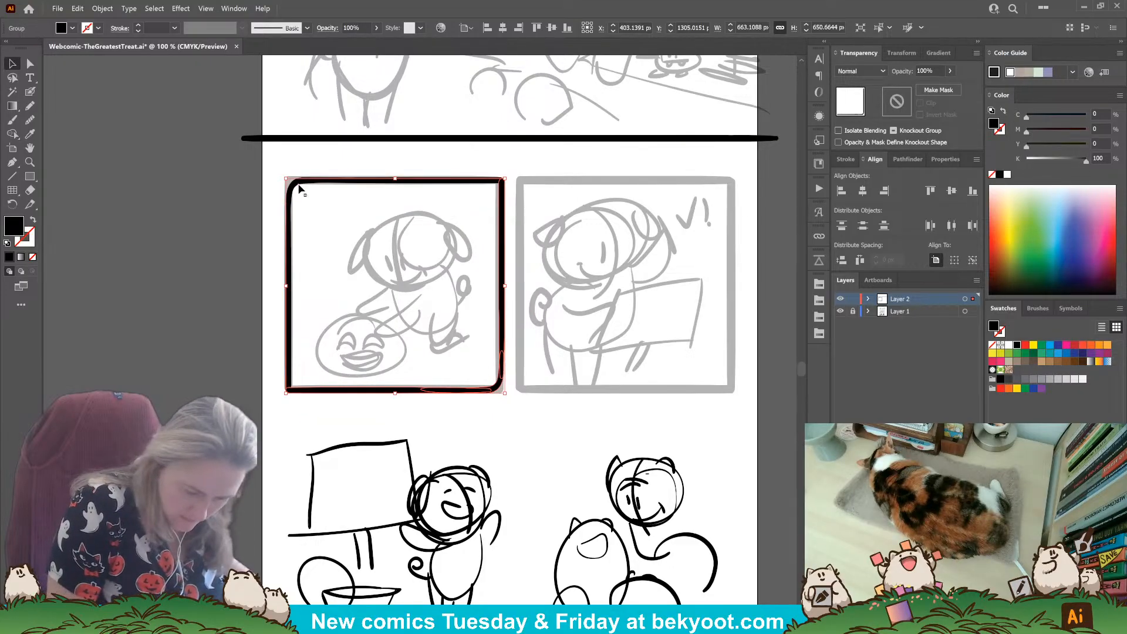
Step: Place a copy of the first panel's frame around the second panel and centre the two frames horizontally on the artboard
{"action": "left_click", "coordinate": [297, 186], "text": "shift"}
{"action": "left_click_drag", "start_coordinate": [408, 392], "coordinate": [633, 393]}
{"action": "left_click", "coordinate": [500, 389], "text": "shift"}
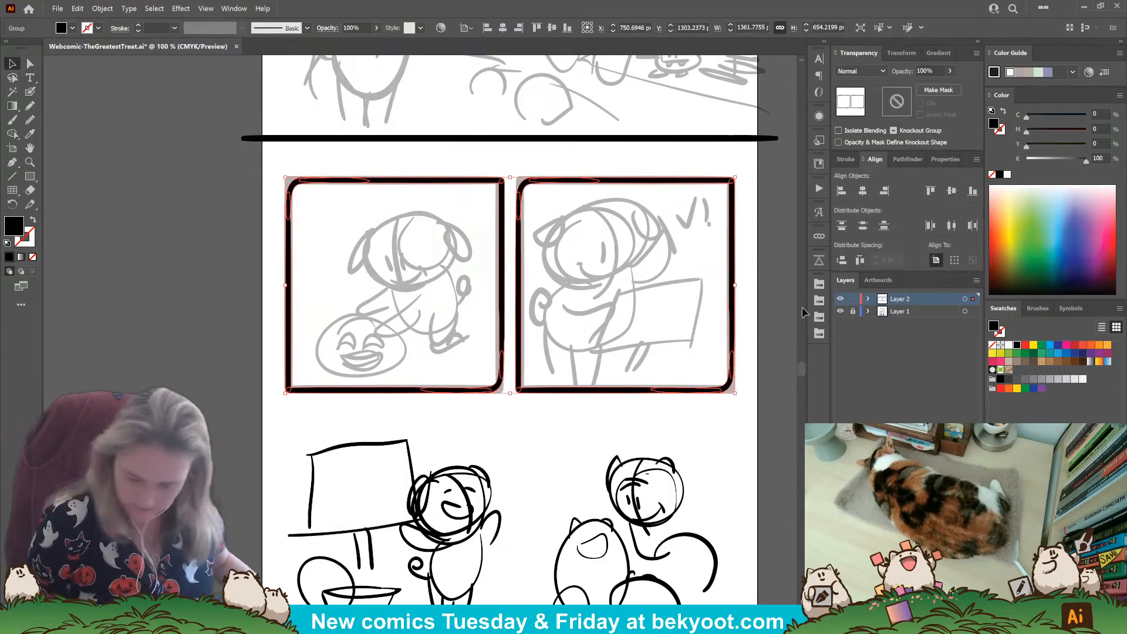
{"action": "left_click", "coordinate": [863, 190]}
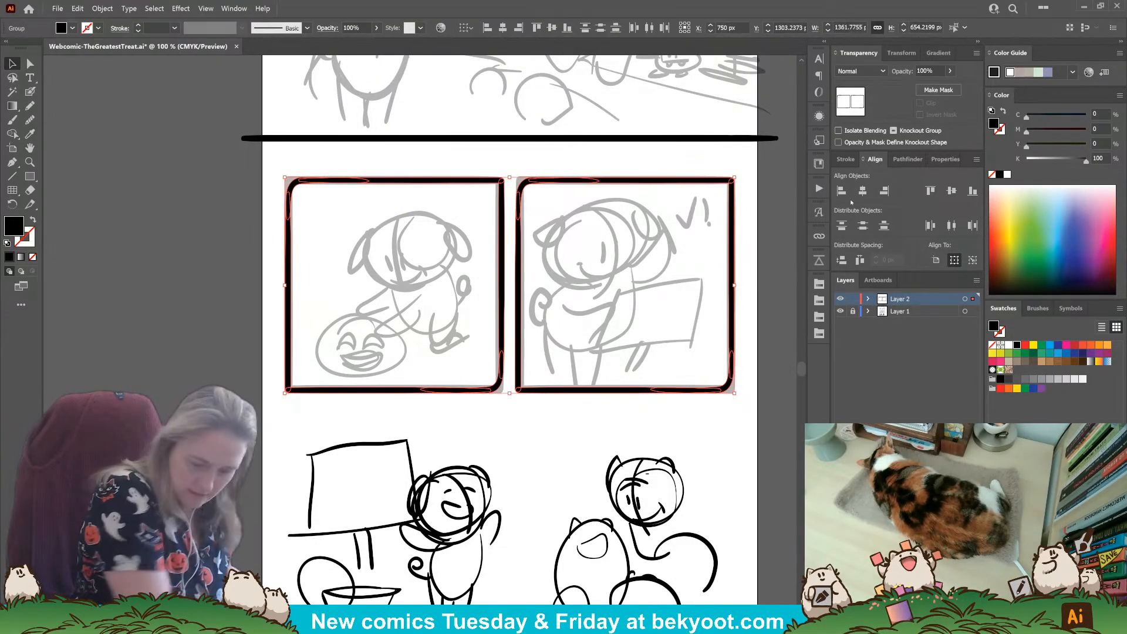
{"action": "left_click", "coordinate": [564, 443]}
Step: Draw a filled black square about 750 px wide from the page's upper-left corner
{"action": "scroll", "coordinate": [525, 468], "scroll_direction": "right", "scroll_amount": 2}
{"action": "scroll", "coordinate": [525, 468], "scroll_direction": "up", "scroll_amount": 3}
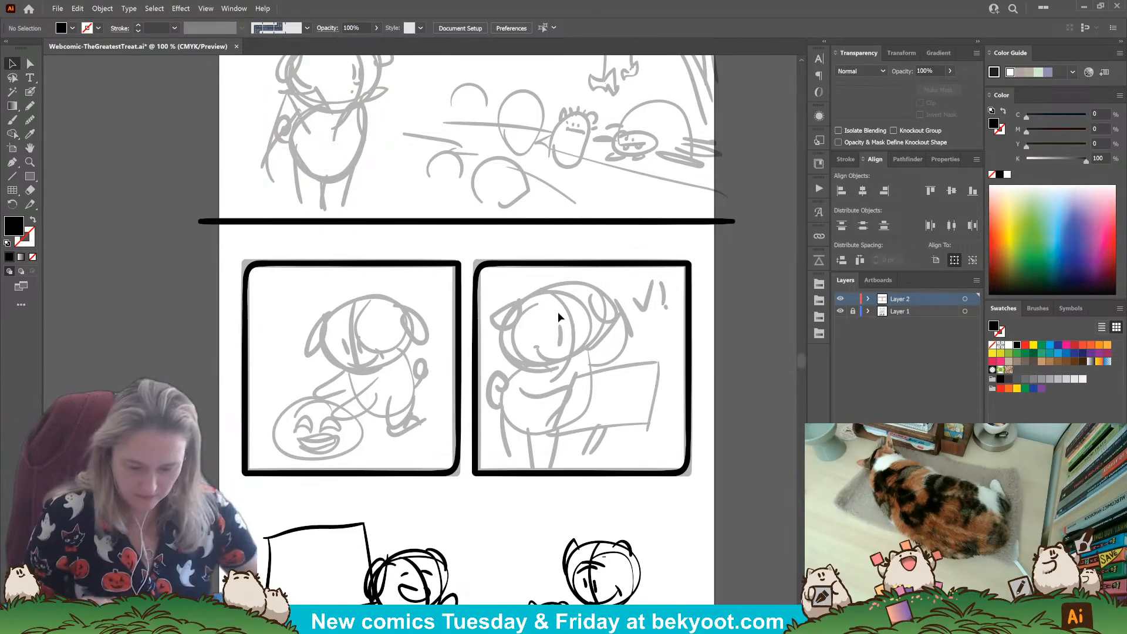
{"action": "scroll", "coordinate": [588, 343], "scroll_direction": "up", "scroll_amount": 6}
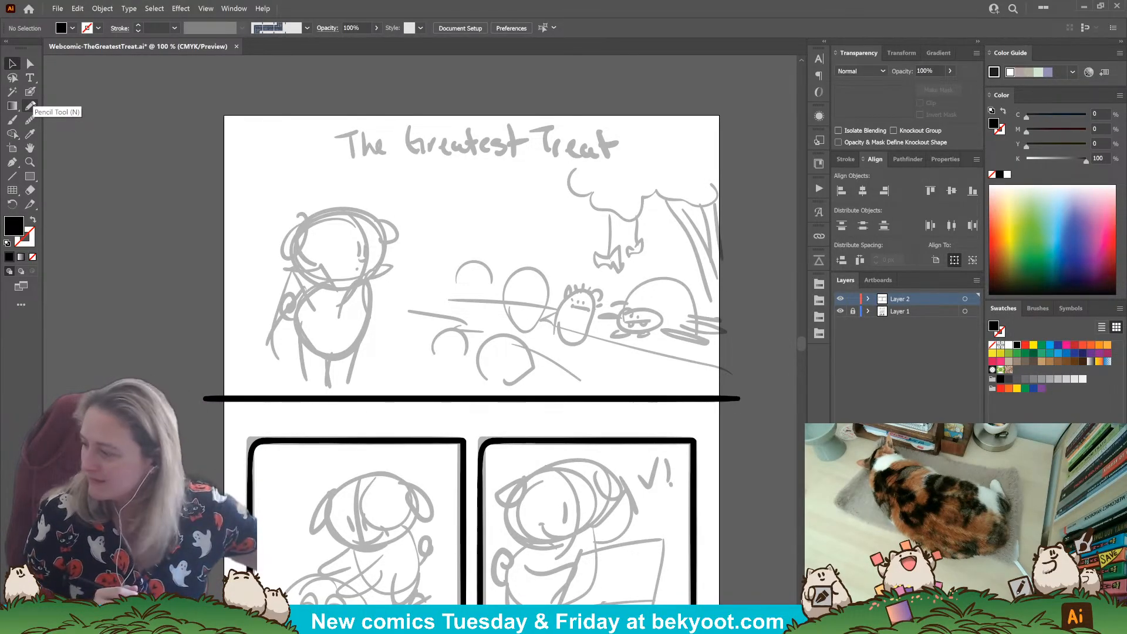
{"action": "left_click", "coordinate": [29, 105]}
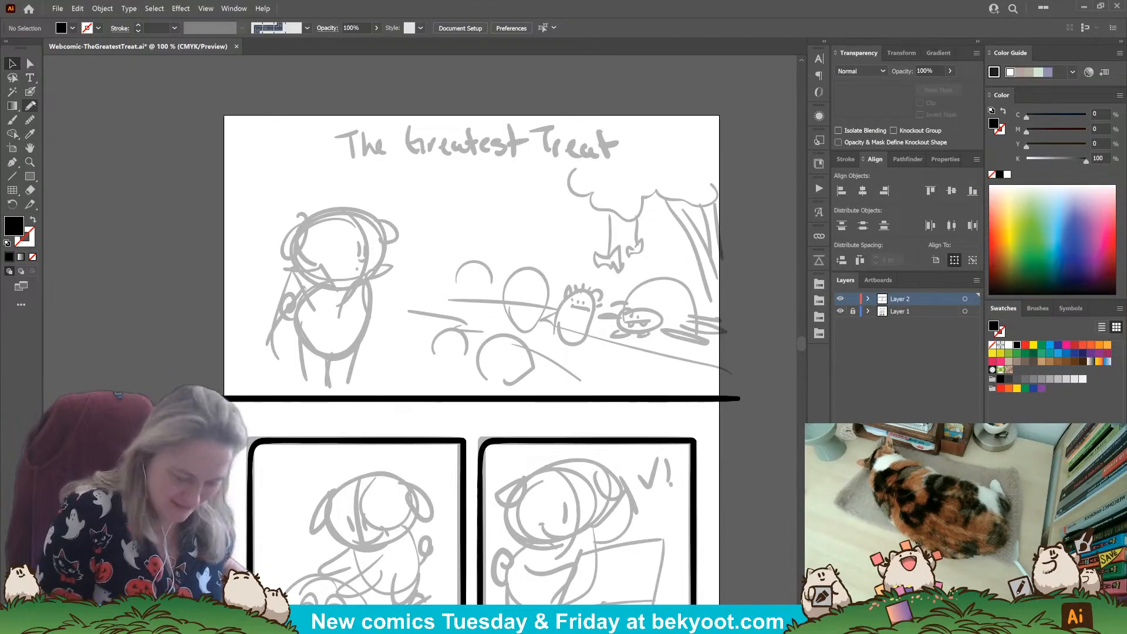
{"action": "key", "text": "shift+n"}
{"action": "left_click_drag", "start_coordinate": [387, 376], "coordinate": [403, 382]}
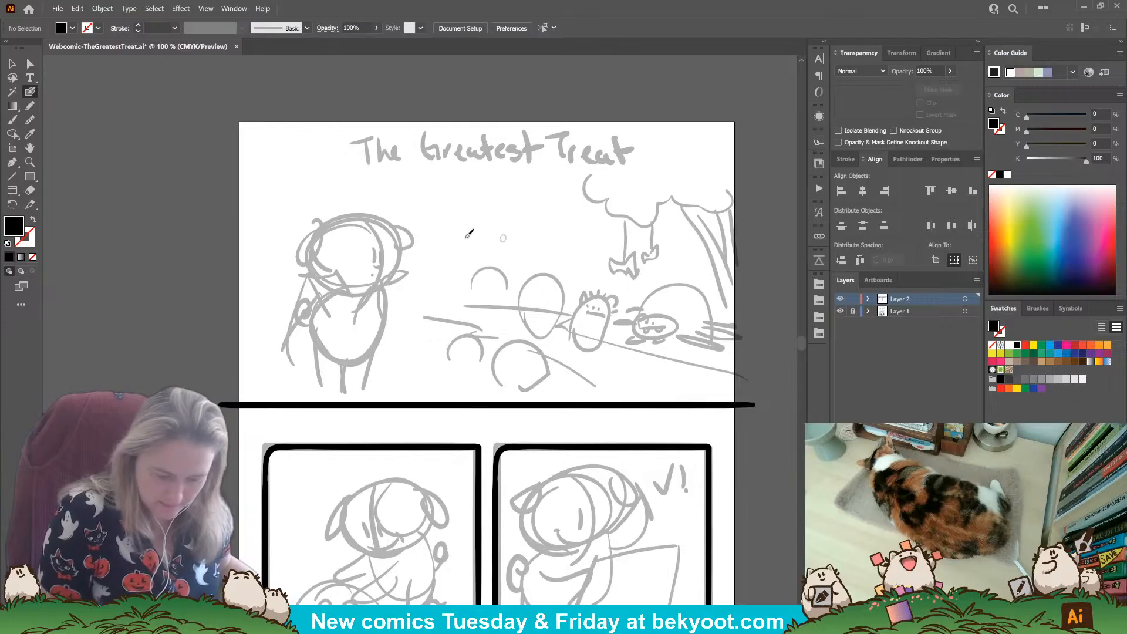
{"action": "key", "text": "m"}
{"action": "left_click_drag", "start_coordinate": [241, 121], "coordinate": [482, 302]}
{"action": "key", "text": "v"}
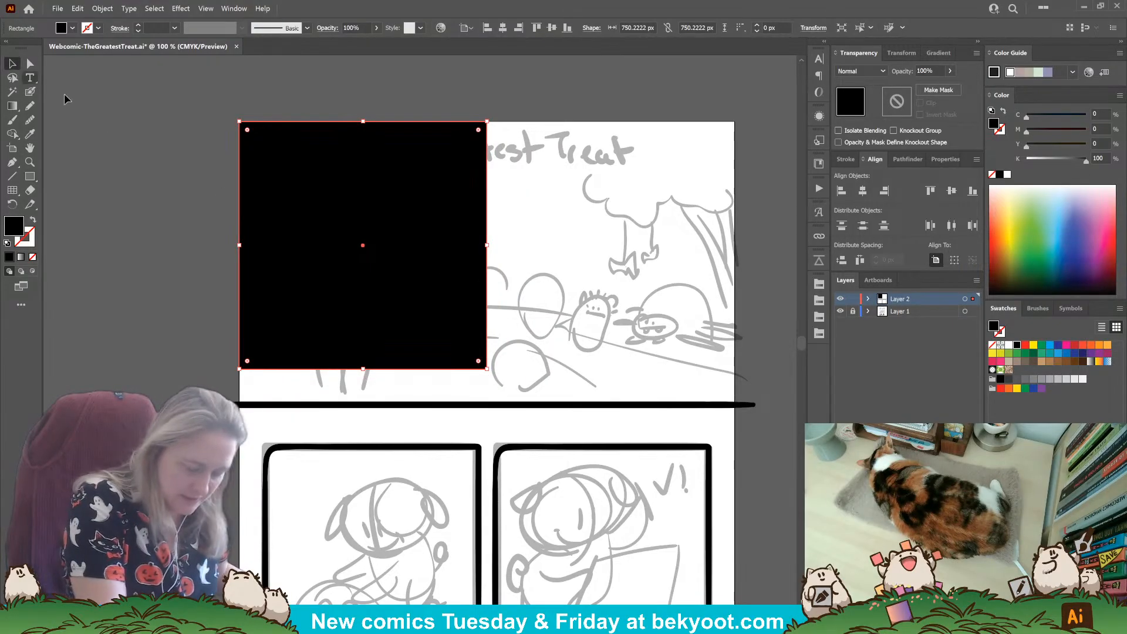
Step: Copy the square alongside itself to span the page above the divider line, and swap the black fill for a 1 pt outline
{"action": "left_click_drag", "start_coordinate": [402, 280], "coordinate": [621, 325]}
{"action": "left_click", "coordinate": [433, 350], "text": "shift"}
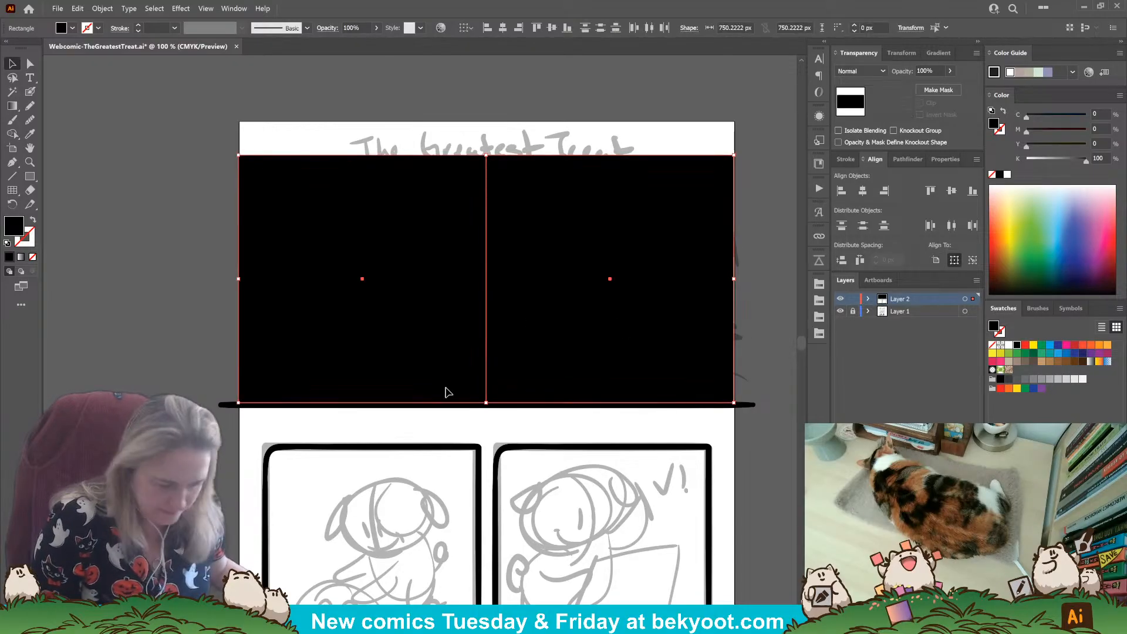
{"action": "key", "text": "shift+x"}
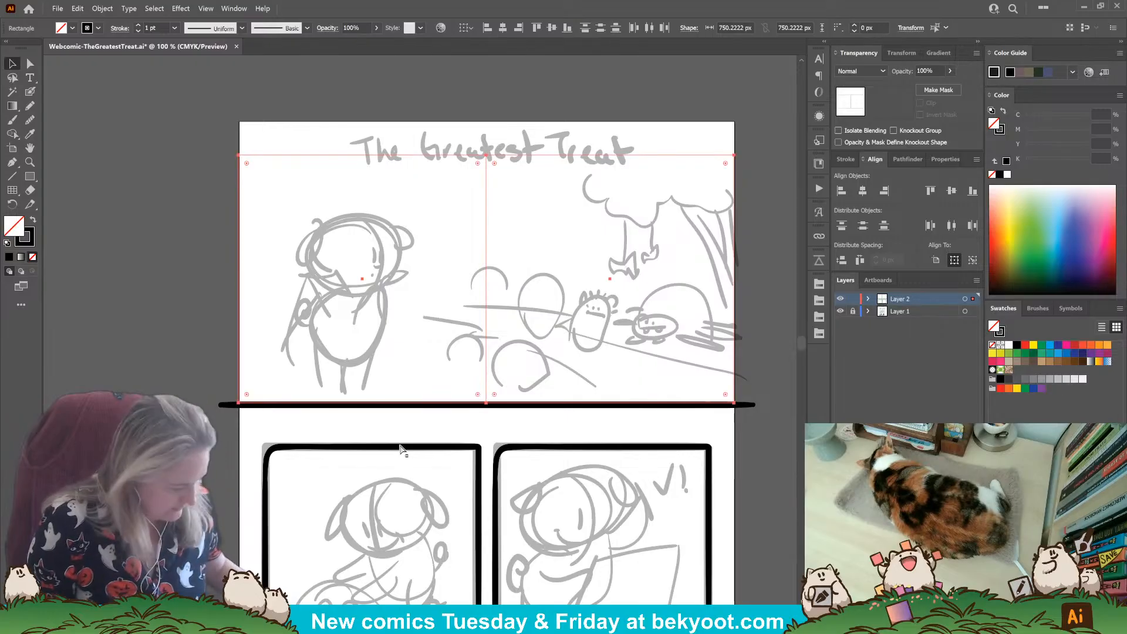
{"action": "left_click", "coordinate": [752, 262]}
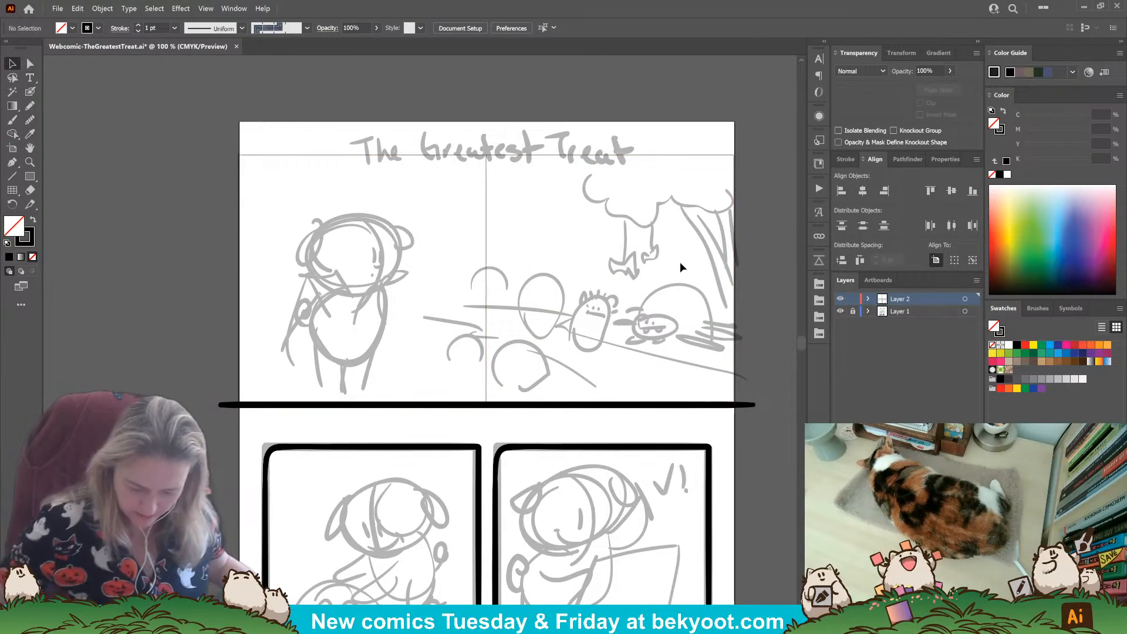
Step: Group the two outlined squares and place a copy of the pair over the third row of sketches
{"action": "scroll", "coordinate": [526, 228], "scroll_direction": "down", "scroll_amount": 1, "text": "alt"}
{"action": "scroll", "coordinate": [537, 193], "scroll_direction": "down", "scroll_amount": 3}
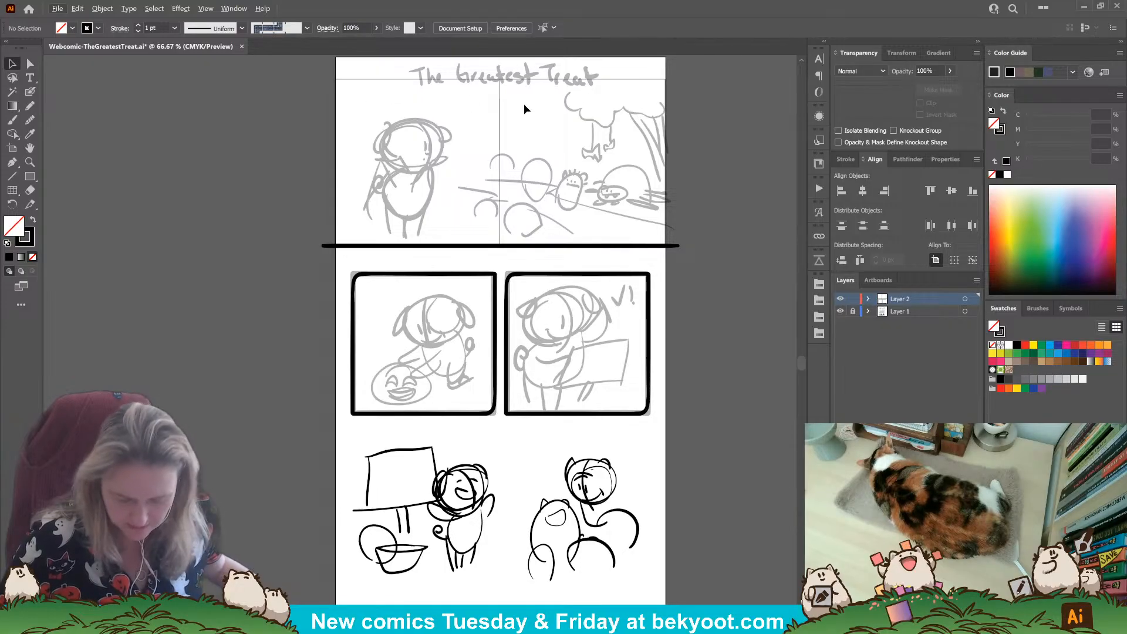
{"action": "left_click", "coordinate": [489, 120]}
{"action": "left_click_drag", "start_coordinate": [502, 136], "coordinate": [531, 494]}
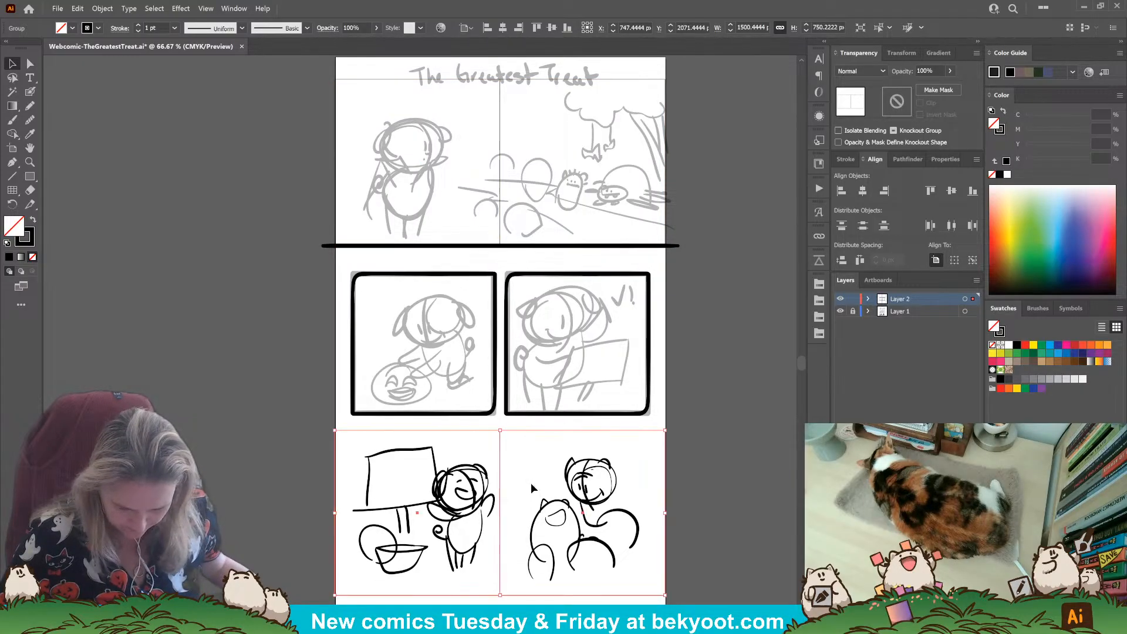
Step: Move both pairs of outlined squares from Layer 2 to Layer 1, lock Layer 1 and make Layer 2 active again
{"action": "left_click", "coordinate": [506, 133]}
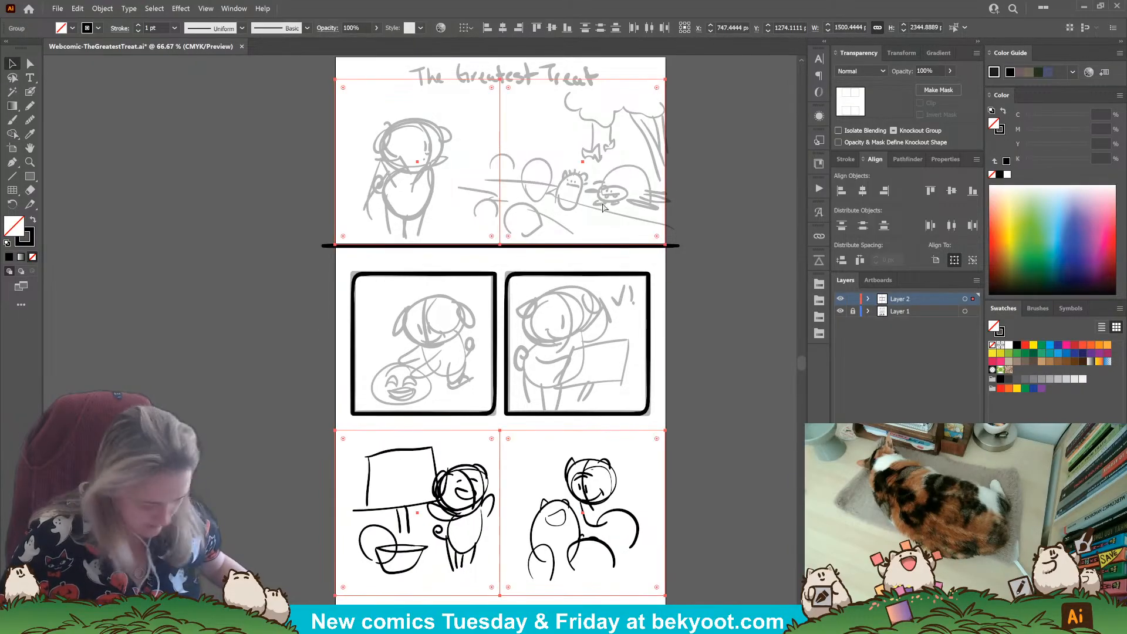
{"action": "left_click", "coordinate": [853, 299]}
{"action": "left_click", "coordinate": [853, 312]}
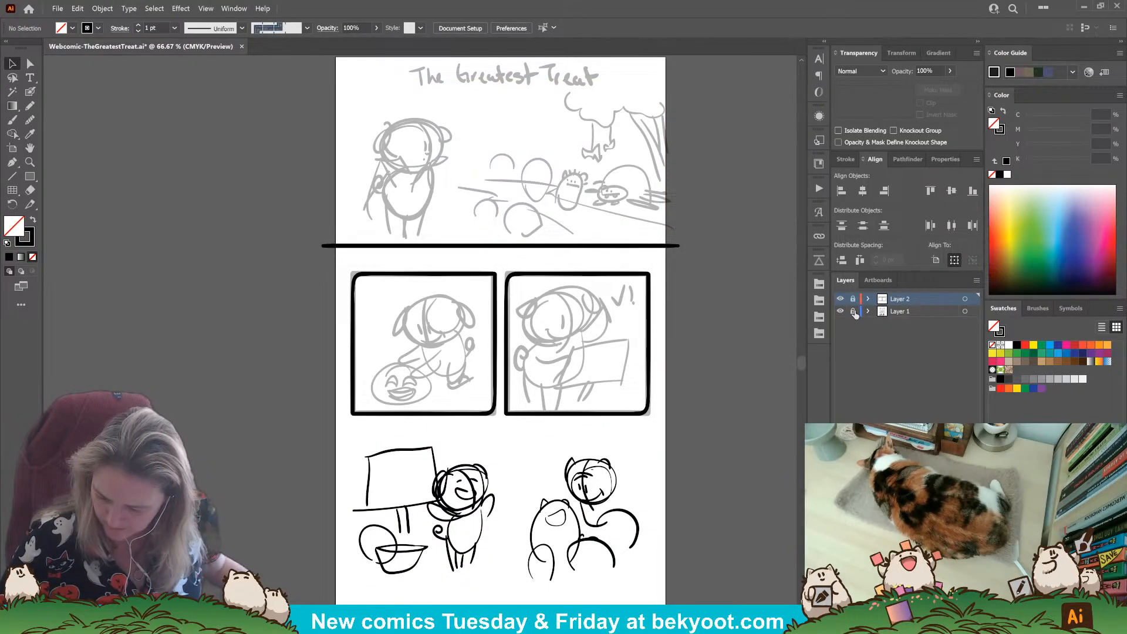
{"action": "left_click", "coordinate": [908, 312]}
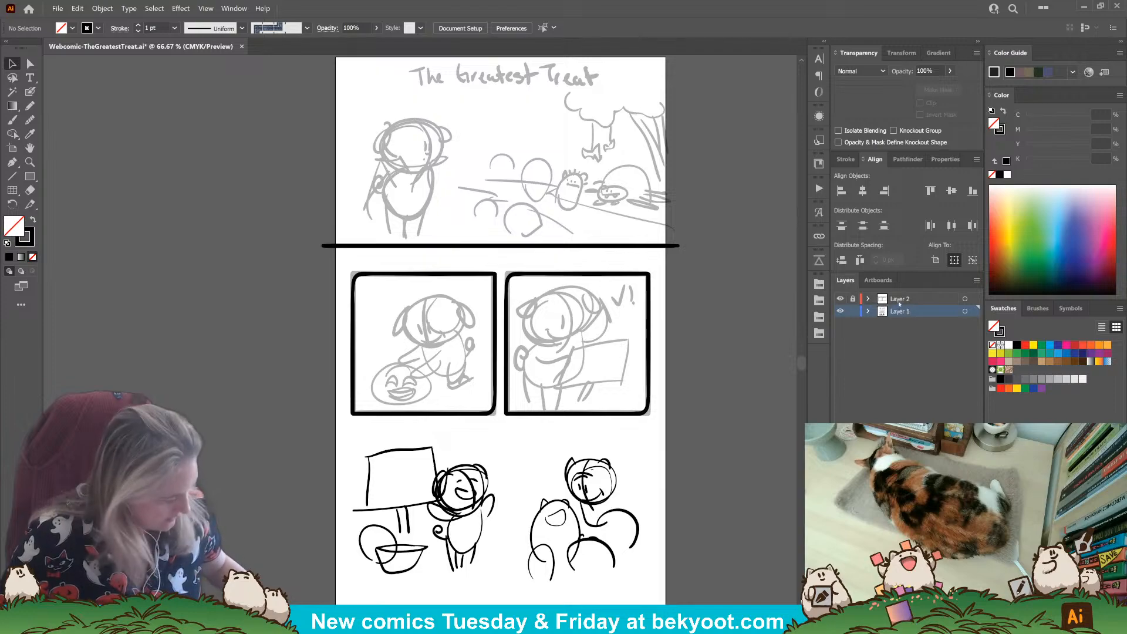
{"action": "key", "text": "ctrl+a"}
{"action": "left_click", "coordinate": [854, 311]}
{"action": "left_click", "coordinate": [853, 299]}
{"action": "left_click", "coordinate": [904, 299]}
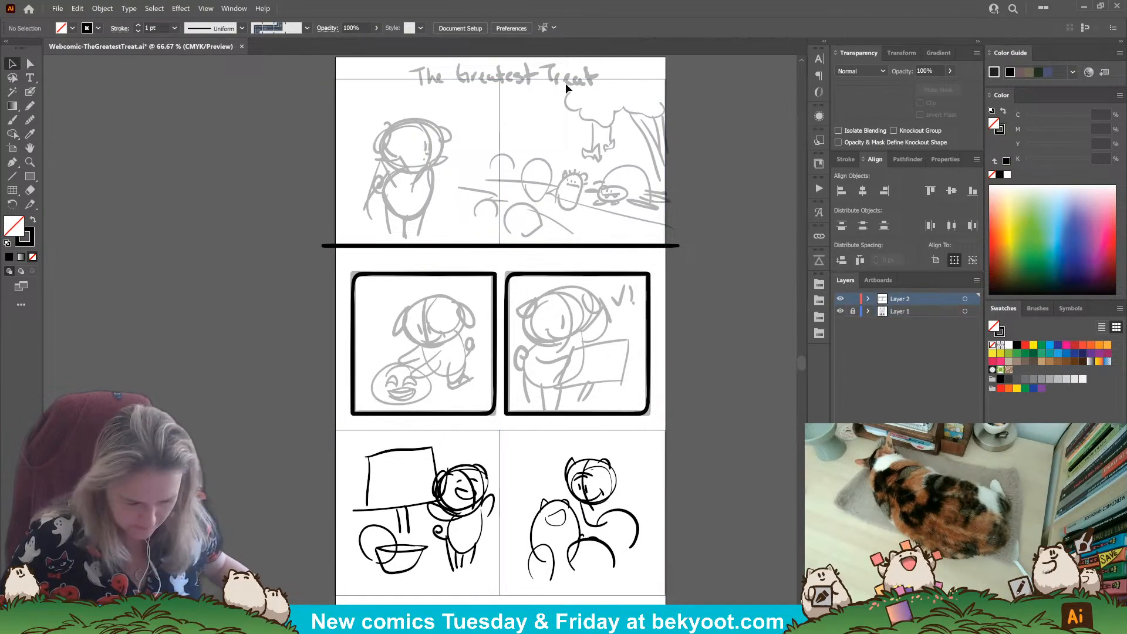
Step: Save the webcomic document
{"action": "left_click_drag", "start_coordinate": [539, 129], "coordinate": [549, 178]}
{"action": "scroll", "coordinate": [515, 197], "scroll_direction": "up", "scroll_amount": 1}
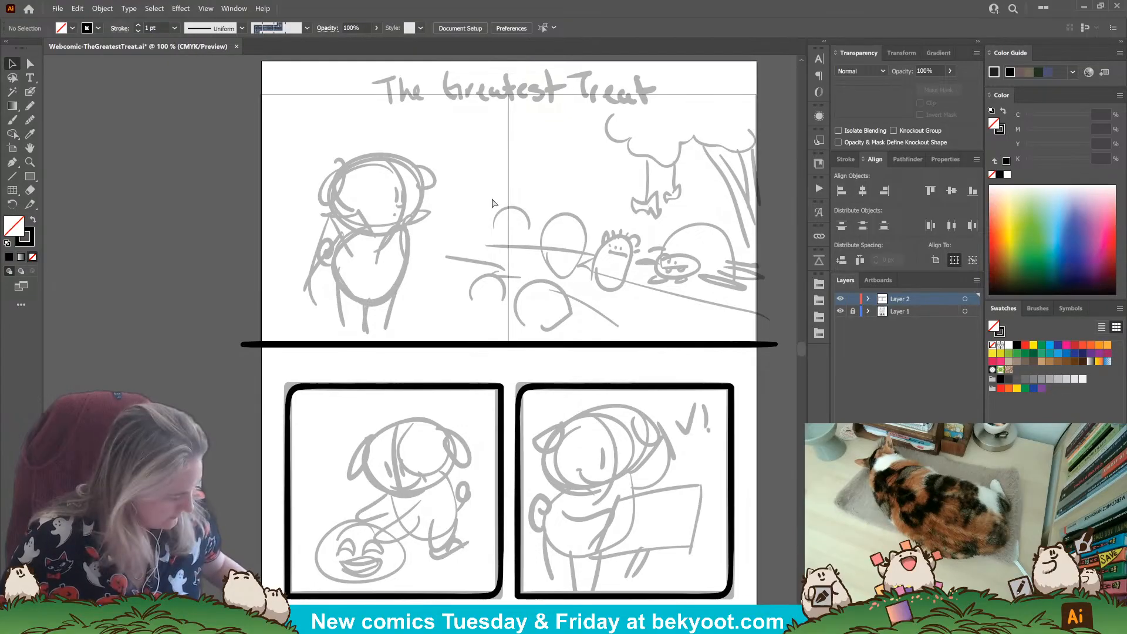
{"action": "key", "text": "ctrl+s"}
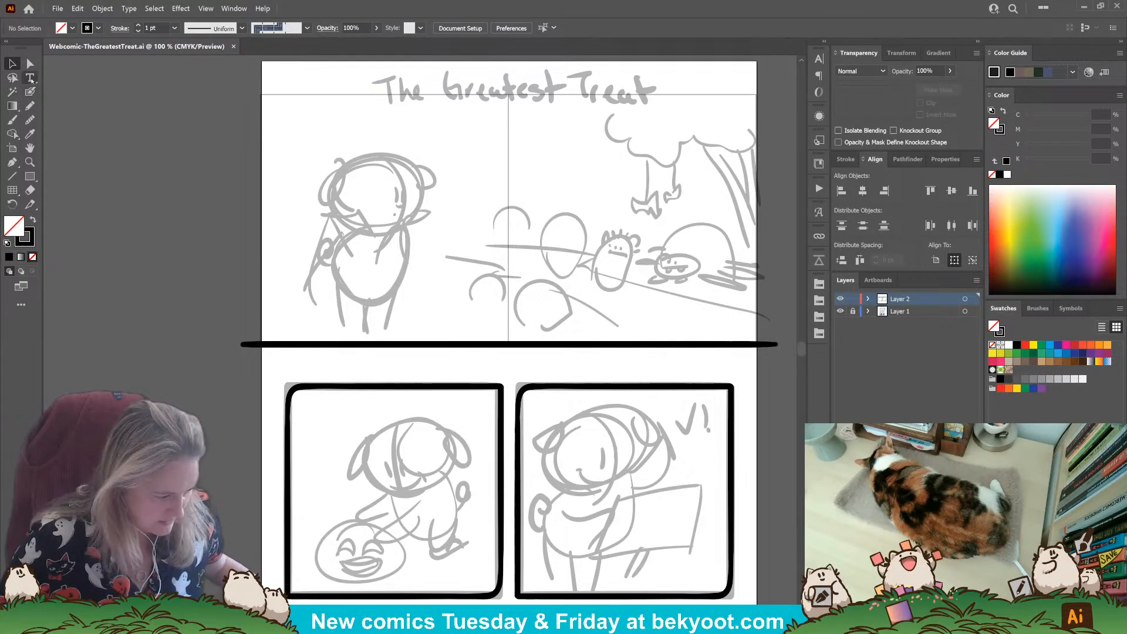
Step: Add the text "The Greatest Treat" below the sketched title
{"action": "left_click", "coordinate": [30, 78]}
{"action": "left_click", "coordinate": [408, 141]}
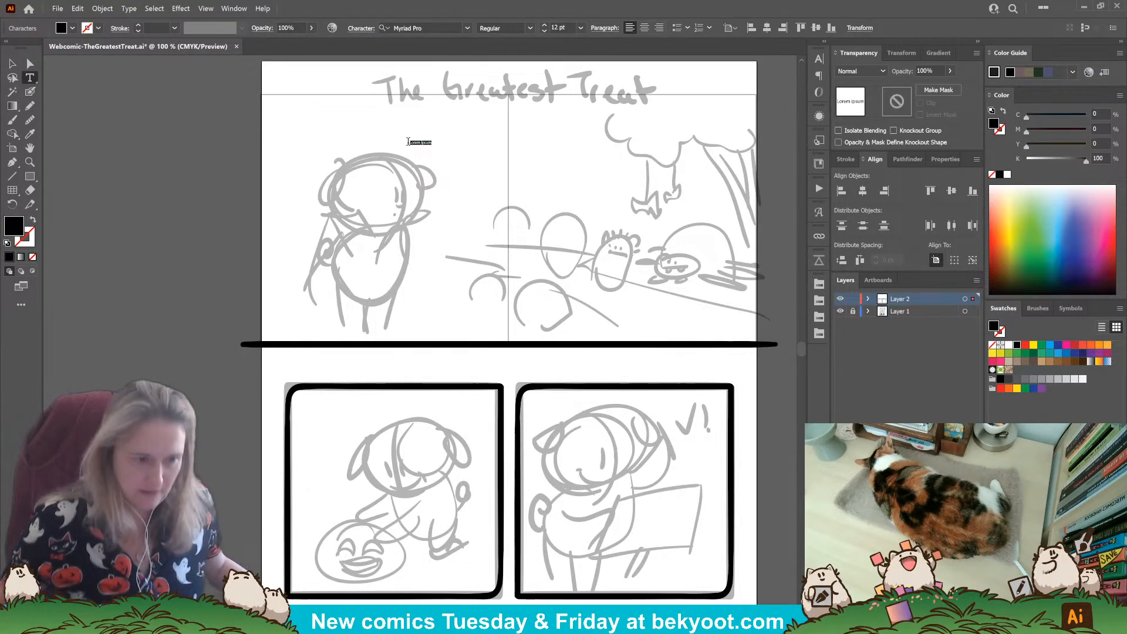
{"action": "type", "text": "The"}
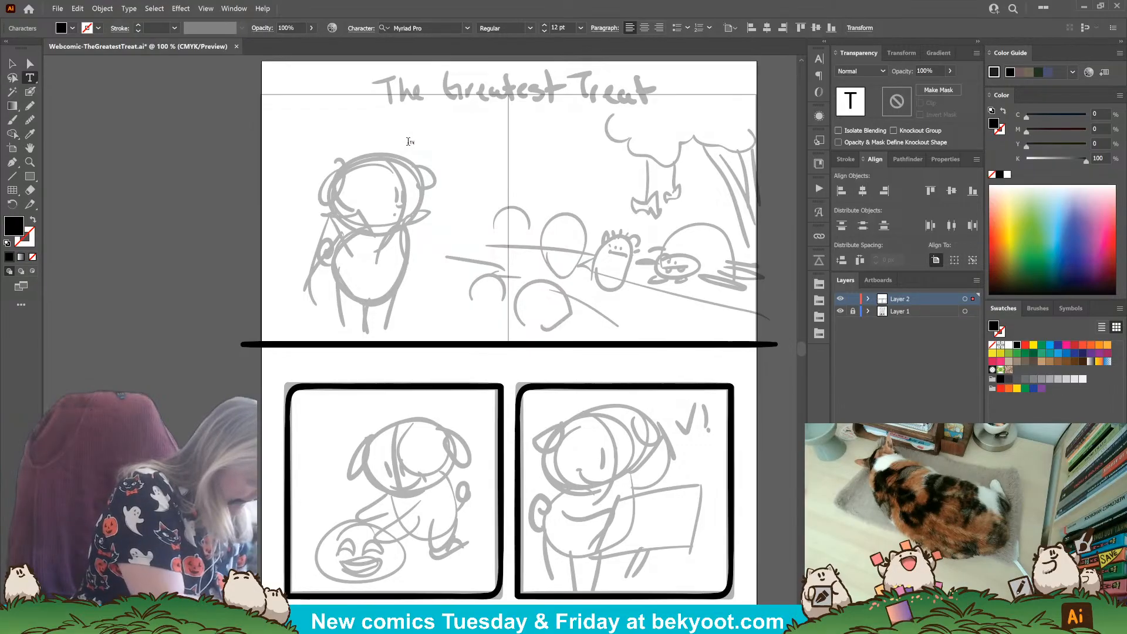
{"action": "type", "text": " Greatest"}
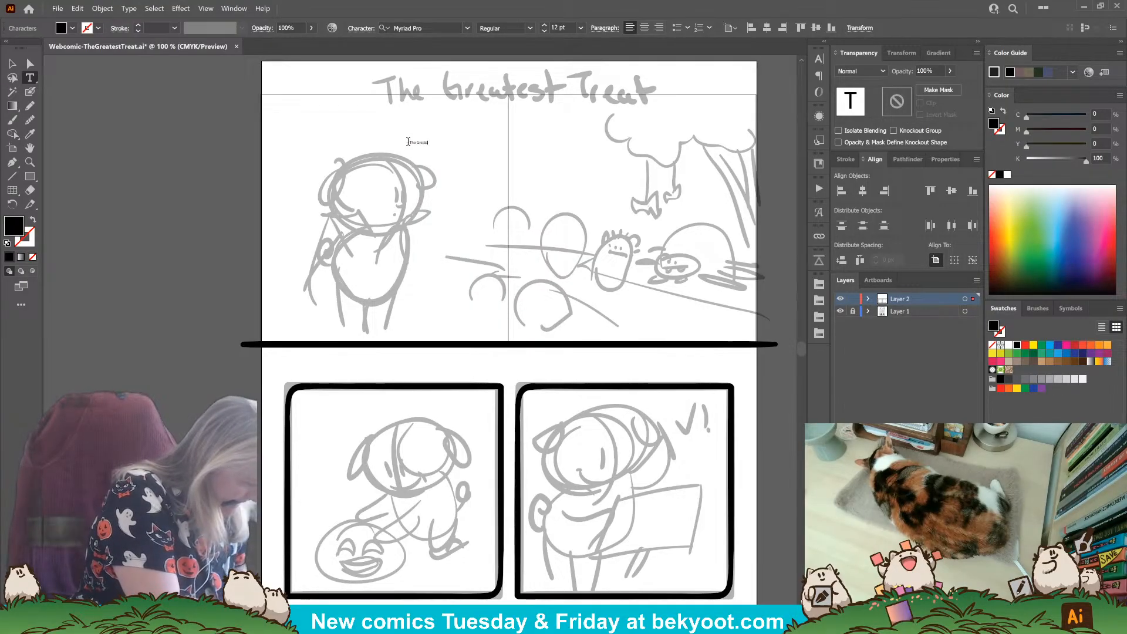
{"action": "type", "text": " Treat"}
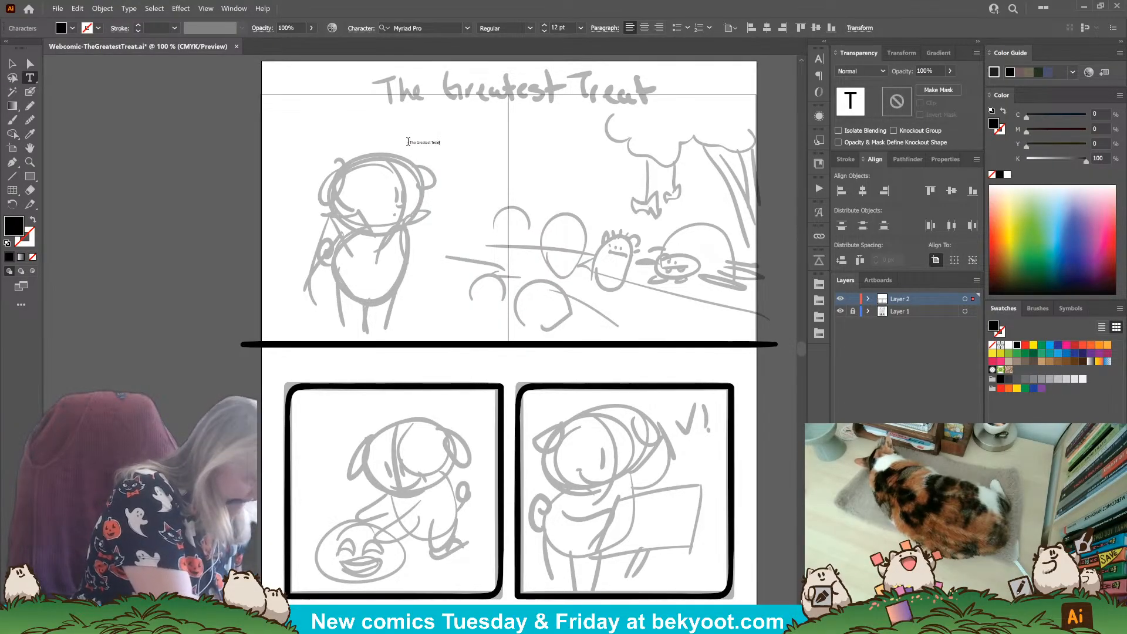
{"action": "key", "text": "Escape"}
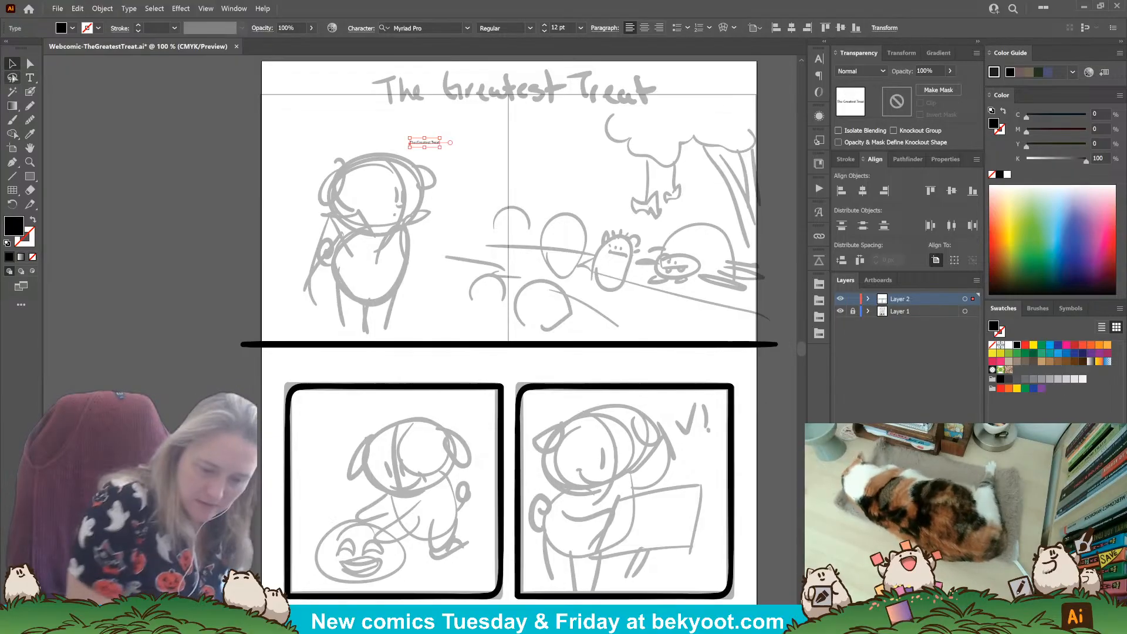
Step: Set the title in KG Second Chances Solid, enlarge it to about 95 pt and place it over the sketched title
{"action": "left_click", "coordinate": [468, 27]}
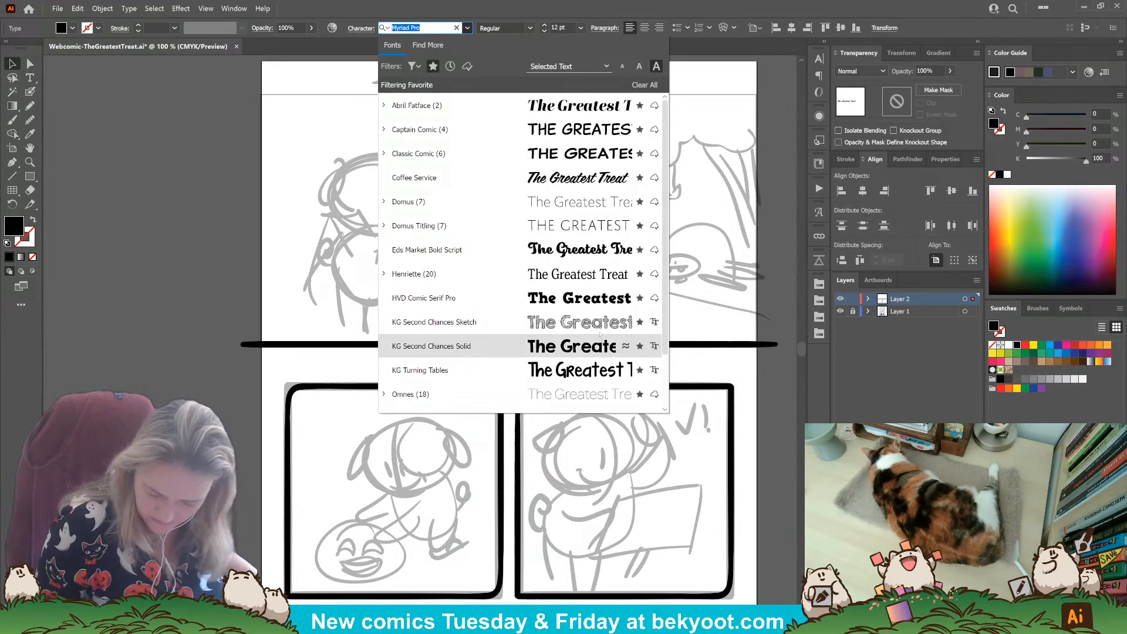
{"action": "left_click", "coordinate": [498, 346]}
{"action": "left_click_drag", "start_coordinate": [451, 148], "coordinate": [741, 176]}
{"action": "left_click_drag", "start_coordinate": [633, 165], "coordinate": [583, 100]}
{"action": "left_click_drag", "start_coordinate": [679, 72], "coordinate": [649, 101]}
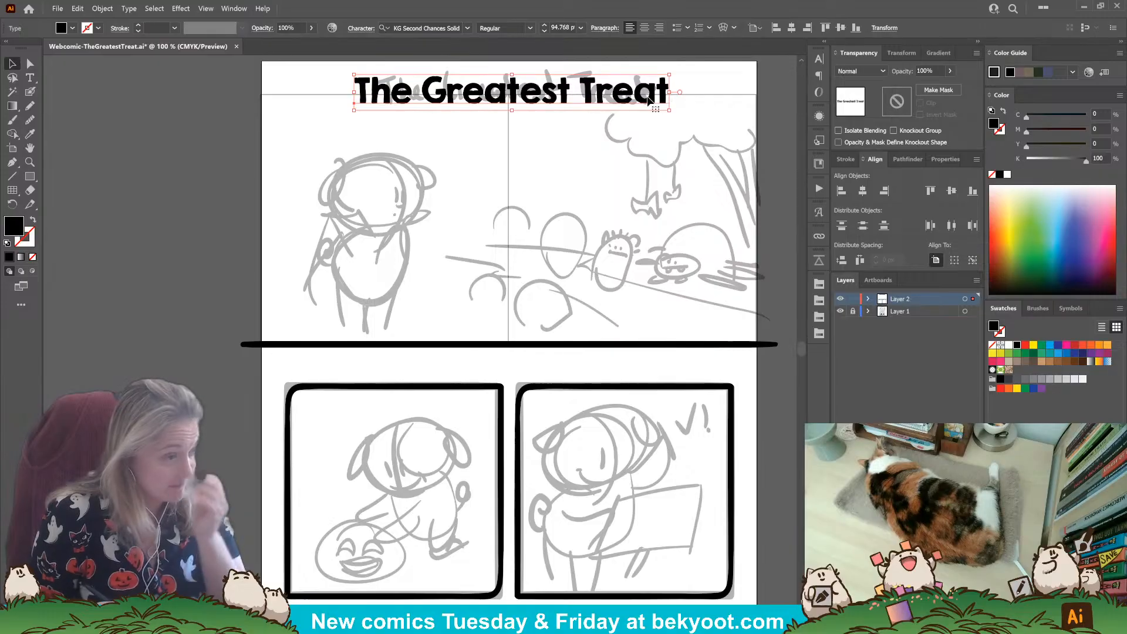
Step: Ink the rounded head outline of the top scene's large character with the Blob Brush, about 260 px wide
{"action": "left_click", "coordinate": [30, 92]}
{"action": "key", "text": "ctrl+shift+a"}
{"action": "scroll", "coordinate": [367, 374], "scroll_direction": "up", "scroll_amount": 2}
{"action": "scroll", "coordinate": [367, 374], "scroll_direction": "up", "scroll_amount": 1}
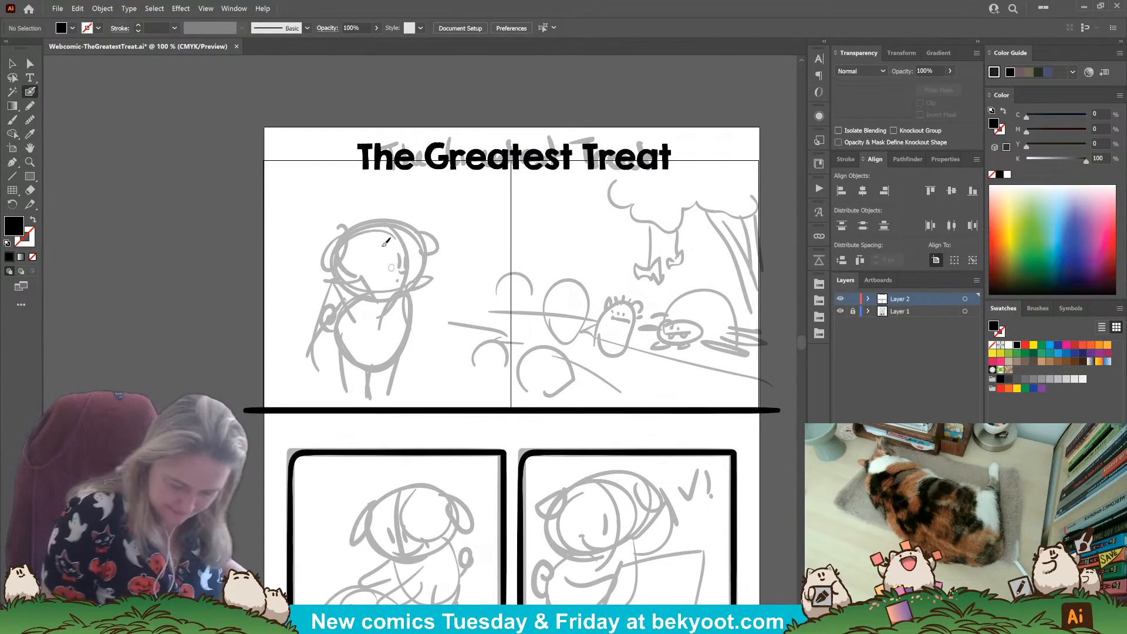
{"action": "key", "text": "Return"}
{"action": "key", "text": "Escape"}
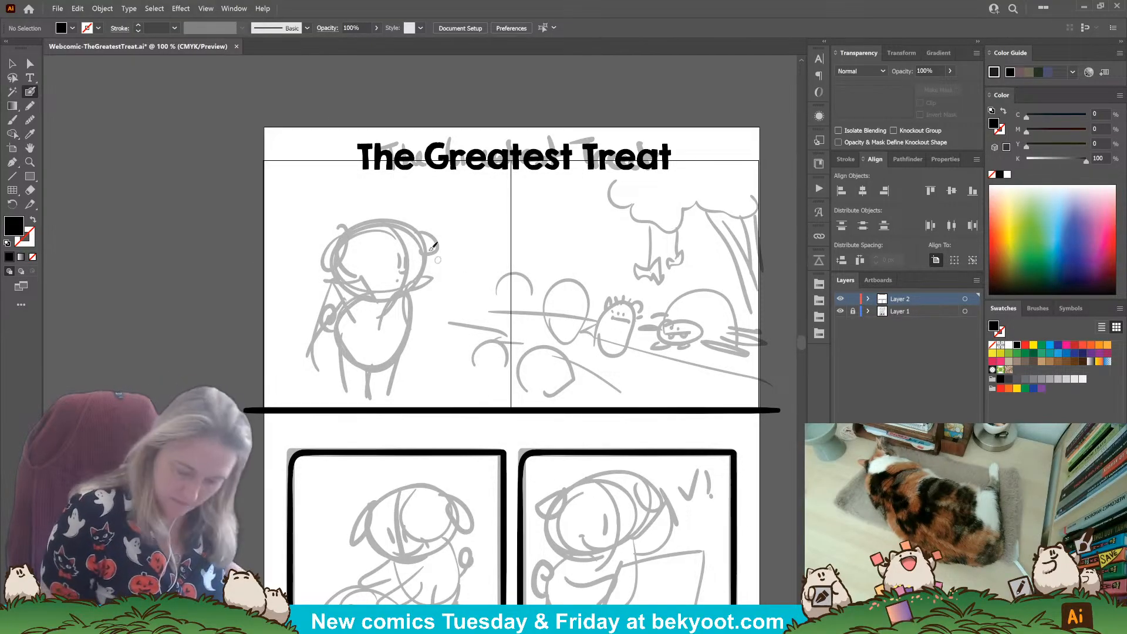
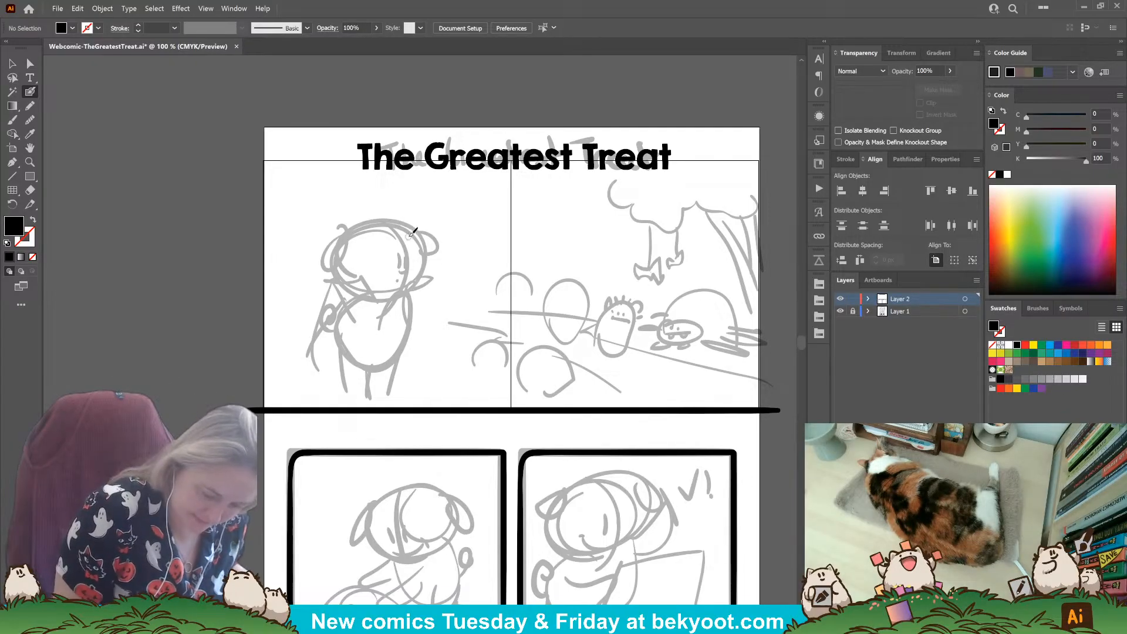
{"action": "mouse_move", "coordinate": [411, 229]}
{"action": "left_mouse_down"}
{"action": "mouse_move", "coordinate": [354, 233]}
{"action": "mouse_move", "coordinate": [341, 275]}
{"action": "mouse_move", "coordinate": [361, 291]}
{"action": "mouse_move", "coordinate": [405, 290]}
{"action": "mouse_move", "coordinate": [427, 261]}
{"action": "mouse_move", "coordinate": [416, 227]}
{"action": "mouse_move", "coordinate": [399, 220]}
{"action": "left_mouse_up"}
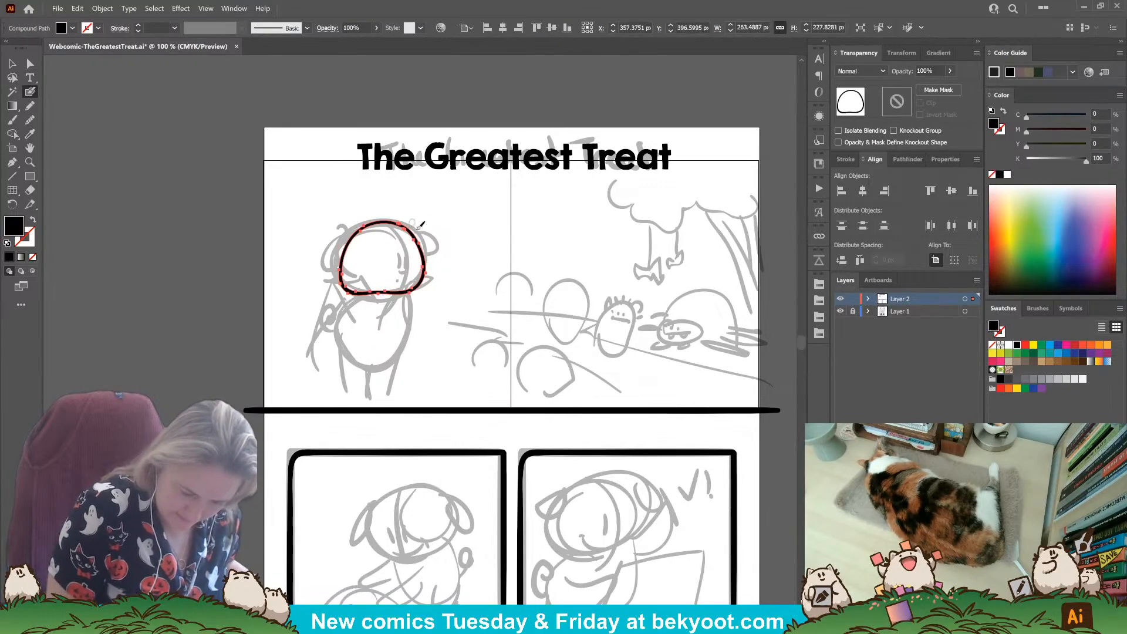
{"action": "key", "text": "ctrl"}
{"action": "left_click_drag", "start_coordinate": [383, 297], "coordinate": [383, 292]}
{"action": "left_click", "coordinate": [464, 252], "text": "ctrl"}
Step: Draw a curved vertical centre line through the inked head, undoing the first attempt and redrawing it
{"action": "mouse_move", "coordinate": [376, 216]}
{"action": "left_mouse_down"}
{"action": "mouse_move", "coordinate": [401, 256]}
{"action": "mouse_move", "coordinate": [391, 320]}
{"action": "left_mouse_up"}
{"action": "key", "text": "ctrl+z"}
{"action": "key", "text": "ctrl+z"}
{"action": "left_click", "coordinate": [429, 211], "text": "ctrl"}
{"action": "mouse_move", "coordinate": [372, 216]}
{"action": "left_mouse_down"}
{"action": "mouse_move", "coordinate": [400, 253]}
{"action": "mouse_move", "coordinate": [390, 311]}
{"action": "left_mouse_up"}
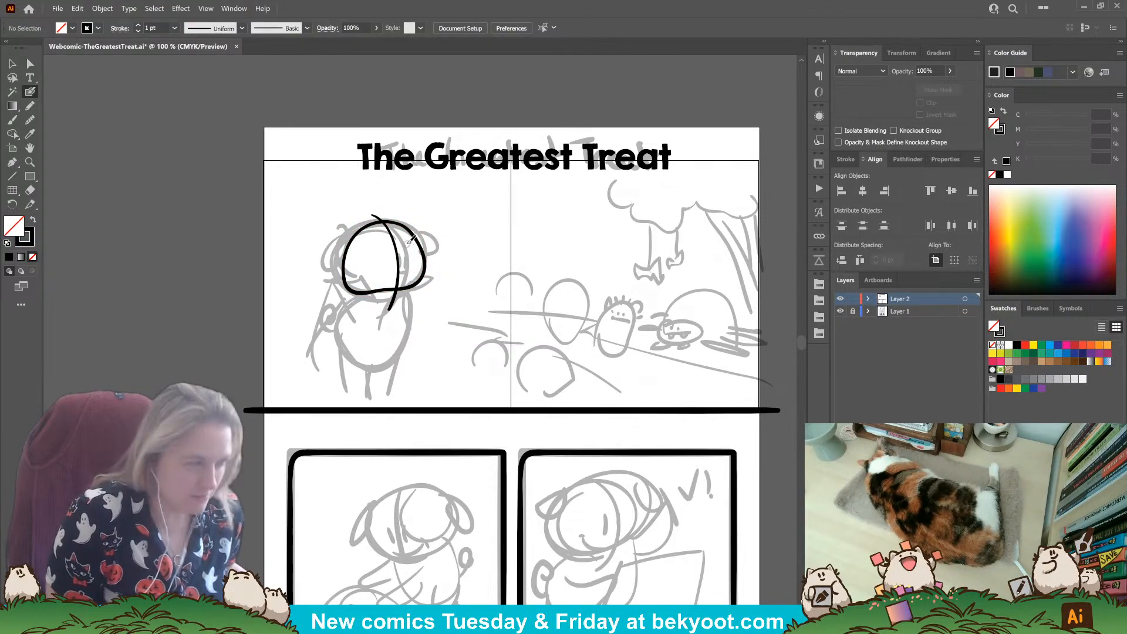
Step: Group the head outline with its centre line
{"action": "left_click", "coordinate": [421, 284], "text": "ctrl"}
{"action": "left_click", "coordinate": [398, 276], "text": "ctrl+shift"}
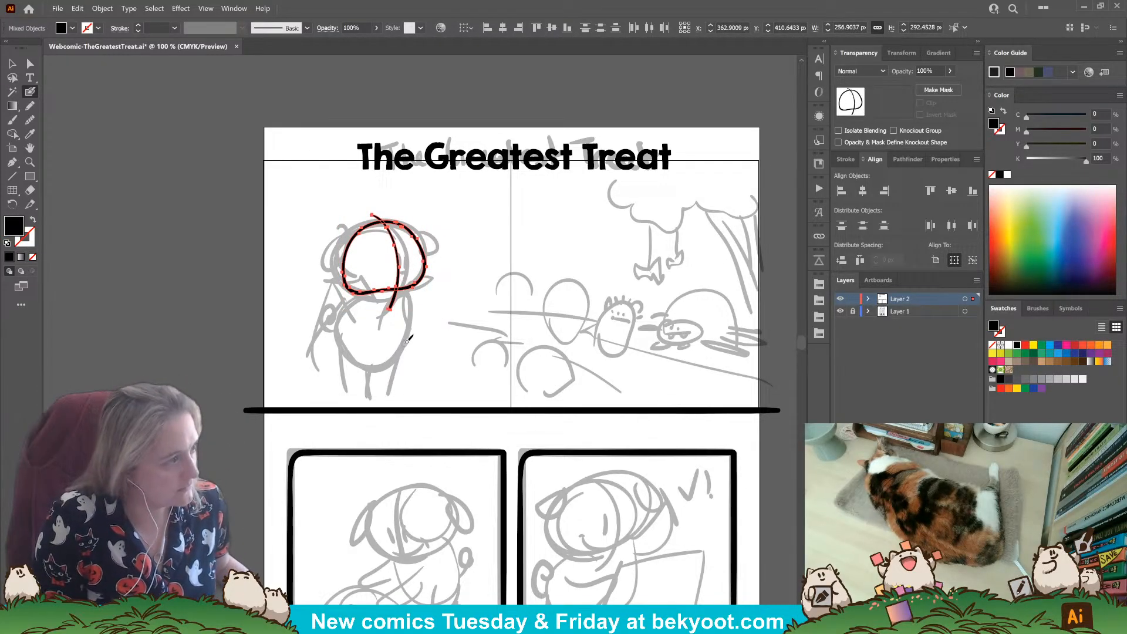
{"action": "key", "text": "ctrl+g"}
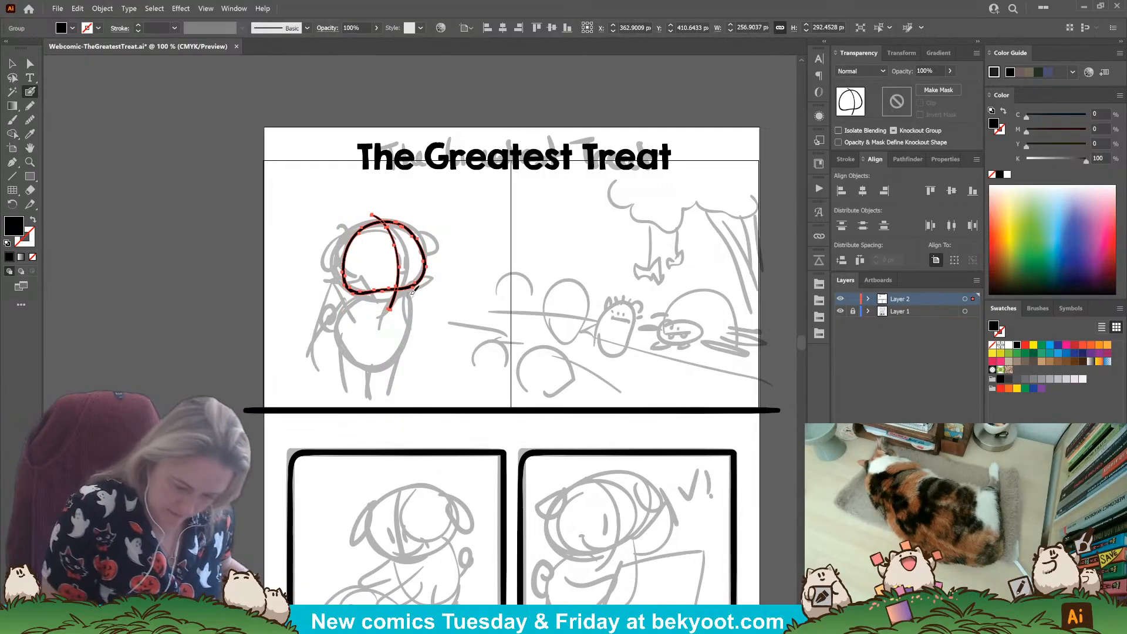
Step: Inside the head group, ink the character's rounded body outline below the head, about 237 px wide, and nudge it up slightly
{"action": "double_click", "coordinate": [408, 290]}
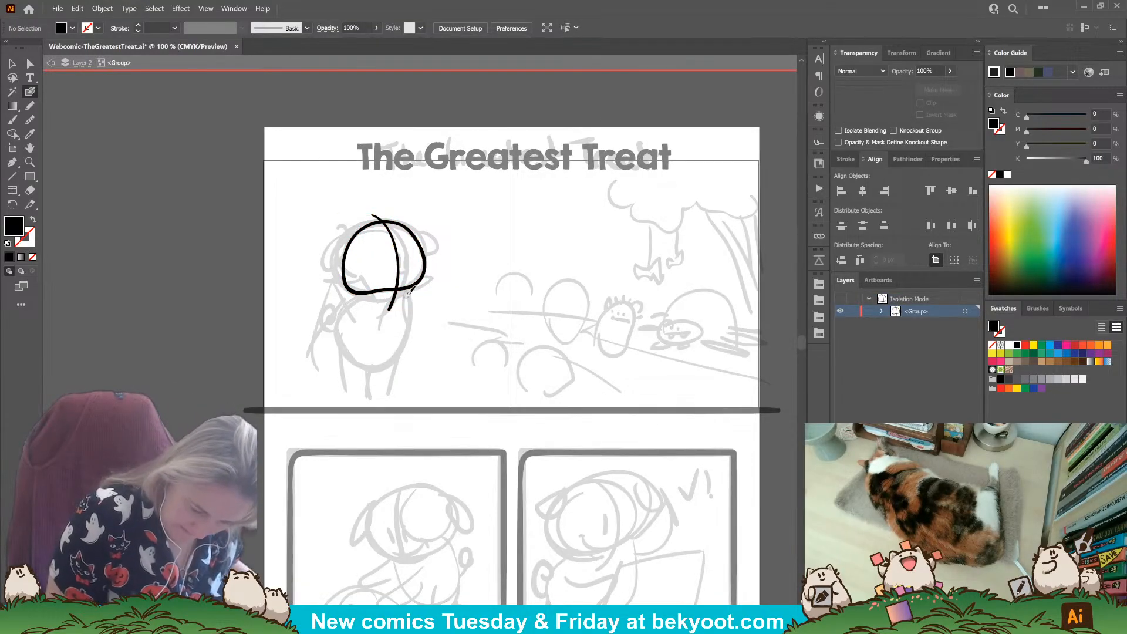
{"action": "mouse_move", "coordinate": [379, 218]}
{"action": "left_mouse_down"}
{"action": "mouse_move", "coordinate": [347, 229]}
{"action": "mouse_move", "coordinate": [333, 258]}
{"action": "mouse_move", "coordinate": [347, 281]}
{"action": "mouse_move", "coordinate": [364, 237]}
{"action": "left_mouse_up"}
{"action": "key", "text": "ctrl+z"}
{"action": "mouse_move", "coordinate": [409, 286]}
{"action": "left_mouse_down"}
{"action": "mouse_move", "coordinate": [392, 351]}
{"action": "mouse_move", "coordinate": [355, 355]}
{"action": "mouse_move", "coordinate": [335, 323]}
{"action": "mouse_move", "coordinate": [371, 291]}
{"action": "left_mouse_up"}
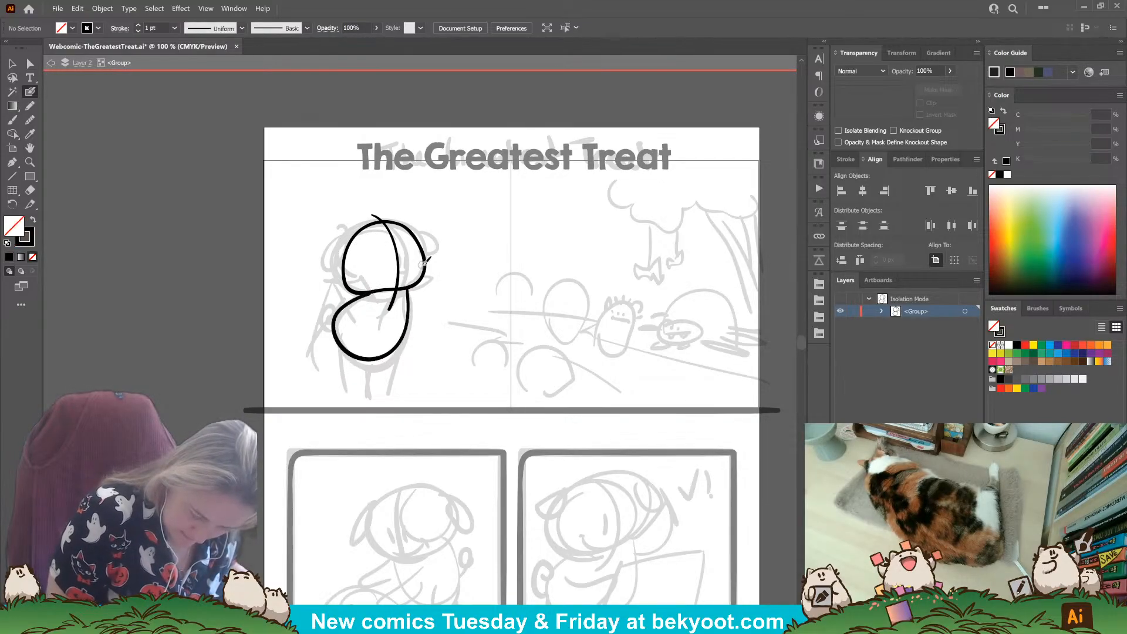
{"action": "left_click", "coordinate": [365, 298], "text": "ctrl"}
{"action": "mouse_move", "coordinate": [394, 364]}
{"action": "left_mouse_down"}
{"action": "mouse_move", "coordinate": [378, 360]}
{"action": "mouse_move", "coordinate": [388, 355]}
{"action": "left_mouse_up"}
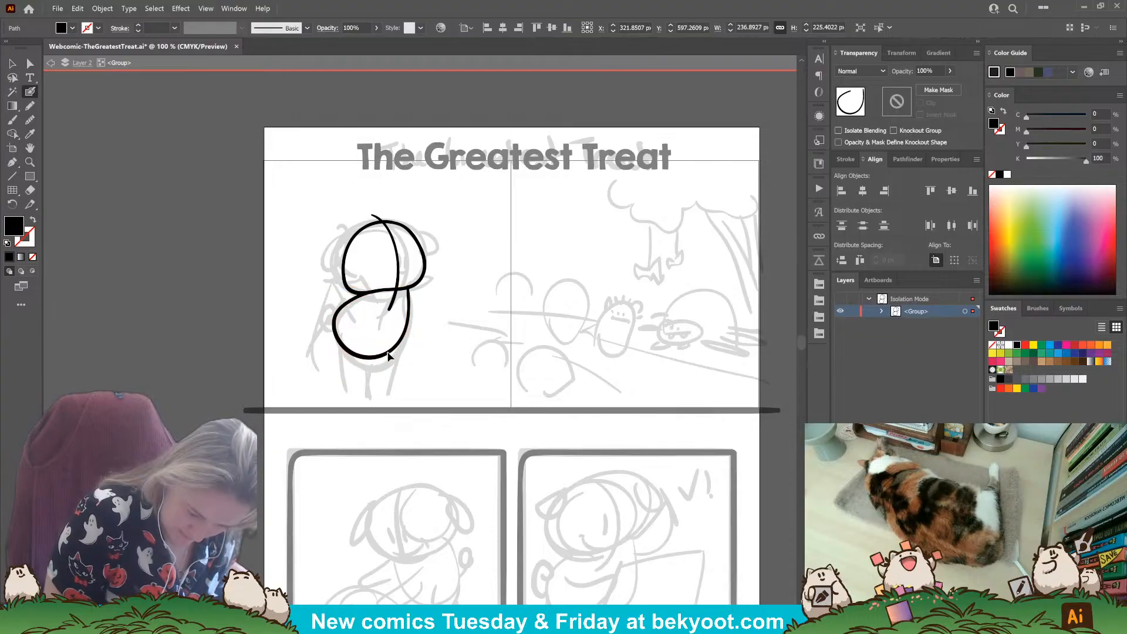
Step: Draw a curved centre line through the character's body and ink a small curled tail at its back
{"action": "left_click", "coordinate": [455, 340], "text": "ctrl"}
{"action": "left_click_drag", "start_coordinate": [400, 285], "coordinate": [379, 354]}
{"action": "key", "text": "shift+x"}
{"action": "mouse_move", "coordinate": [343, 317]}
{"action": "left_mouse_down"}
{"action": "mouse_move", "coordinate": [323, 296]}
{"action": "mouse_move", "coordinate": [335, 302]}
{"action": "left_mouse_up"}
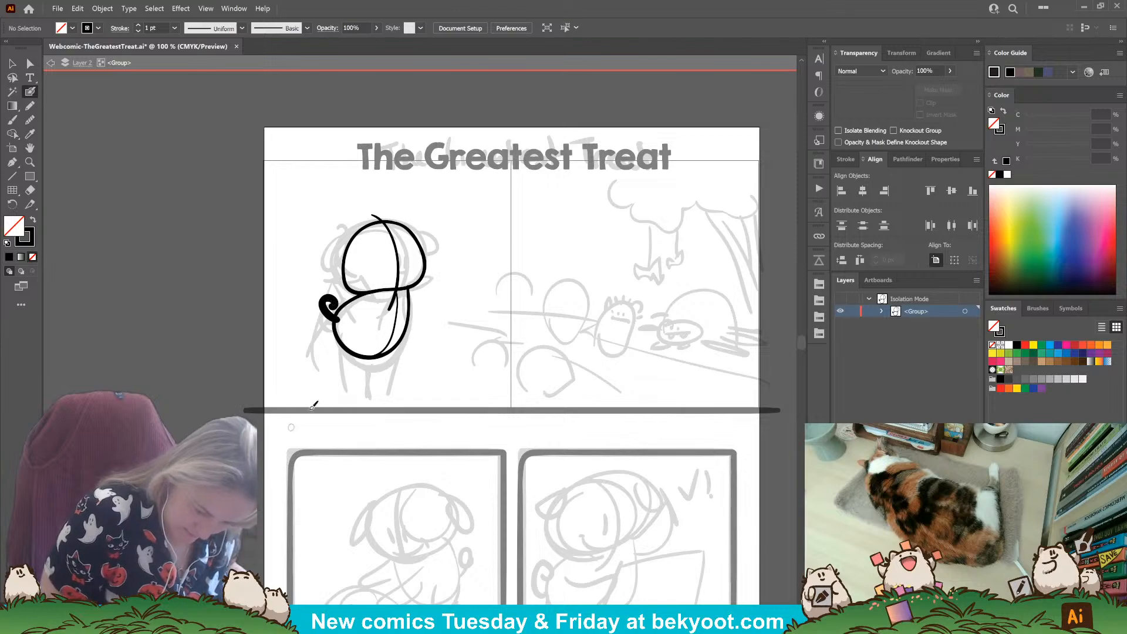
Step: Ink two oval eyes beside the head's centre line, scale the pair to about 62 px wide, and shift them slightly right with the line
{"action": "mouse_move", "coordinate": [389, 257]}
{"action": "left_mouse_down"}
{"action": "mouse_move", "coordinate": [389, 270]}
{"action": "mouse_move", "coordinate": [395, 261]}
{"action": "left_mouse_up"}
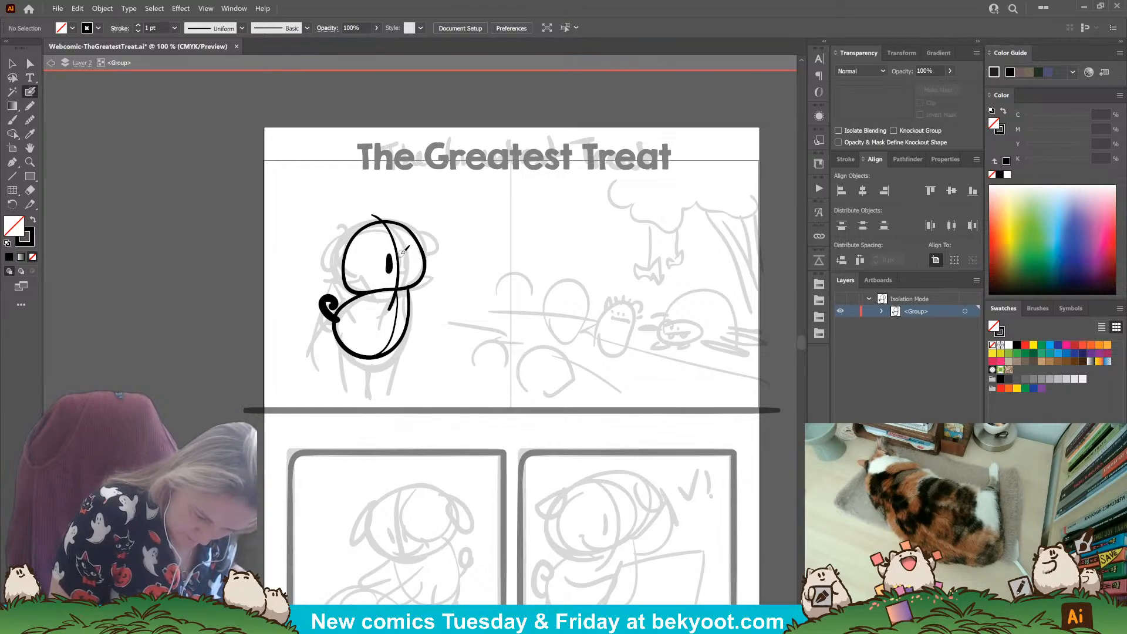
{"action": "left_click_drag", "start_coordinate": [407, 265], "coordinate": [405, 270]}
{"action": "key", "text": "ctrl+z"}
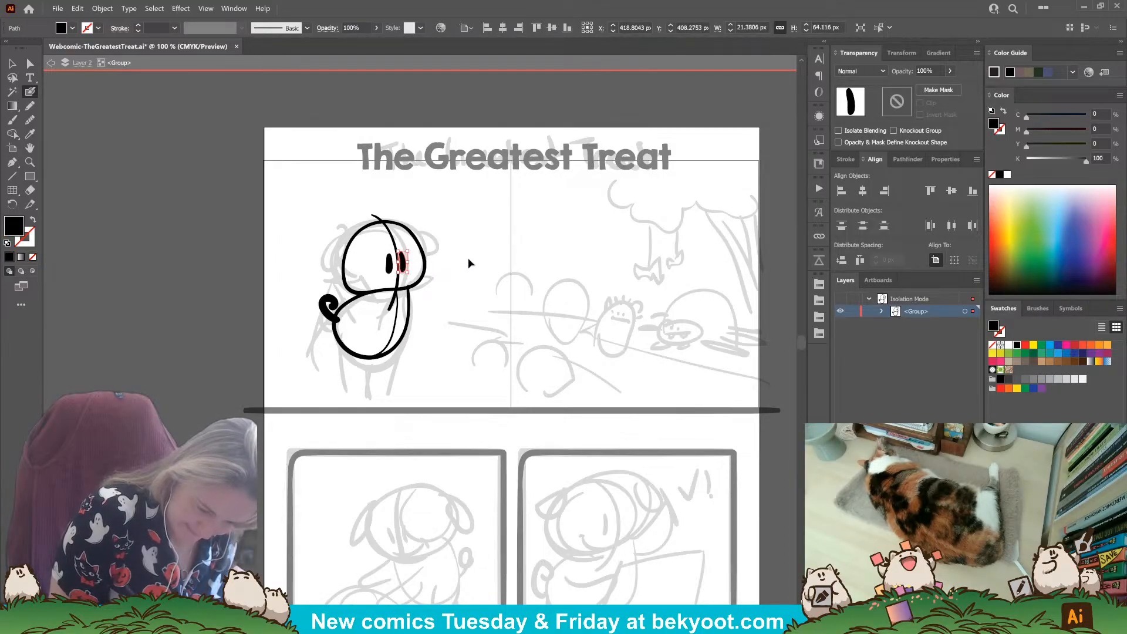
{"action": "key", "text": "ctrl+shift+a"}
{"action": "left_click", "coordinate": [395, 266], "text": "ctrl"}
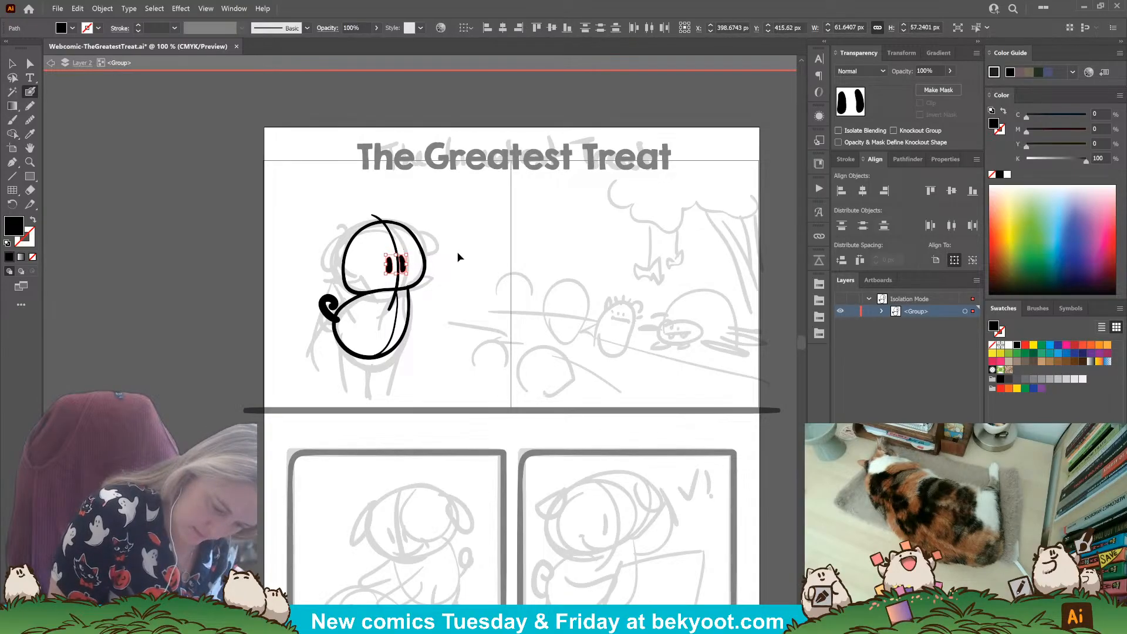
{"action": "left_click", "coordinate": [392, 242], "text": "ctrl"}
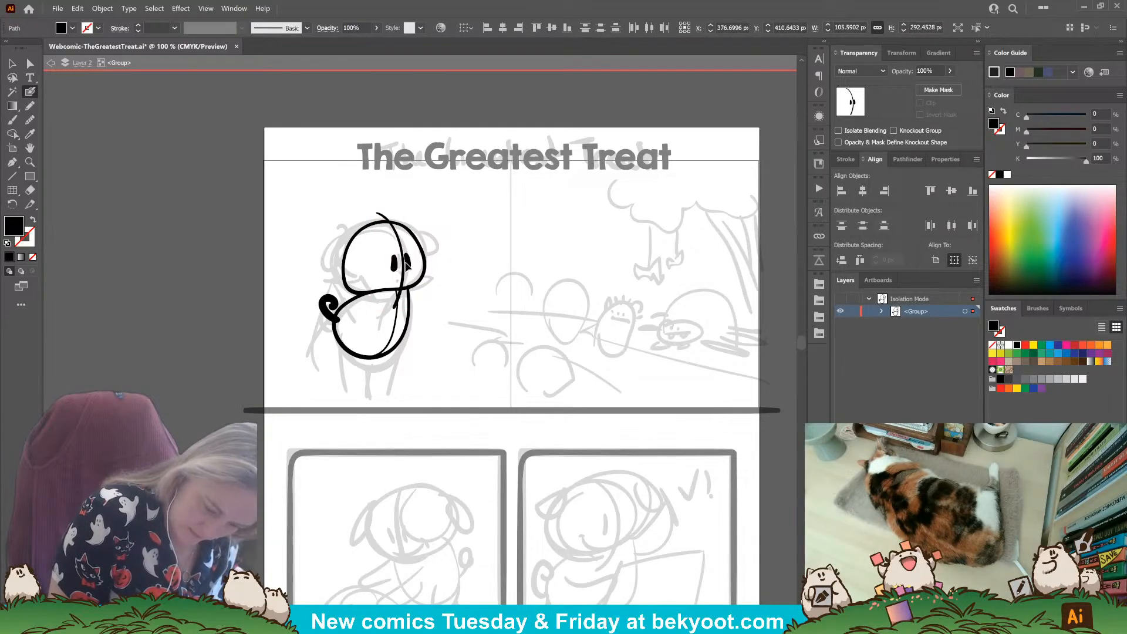
{"action": "key", "text": "ctrl+shift+a"}
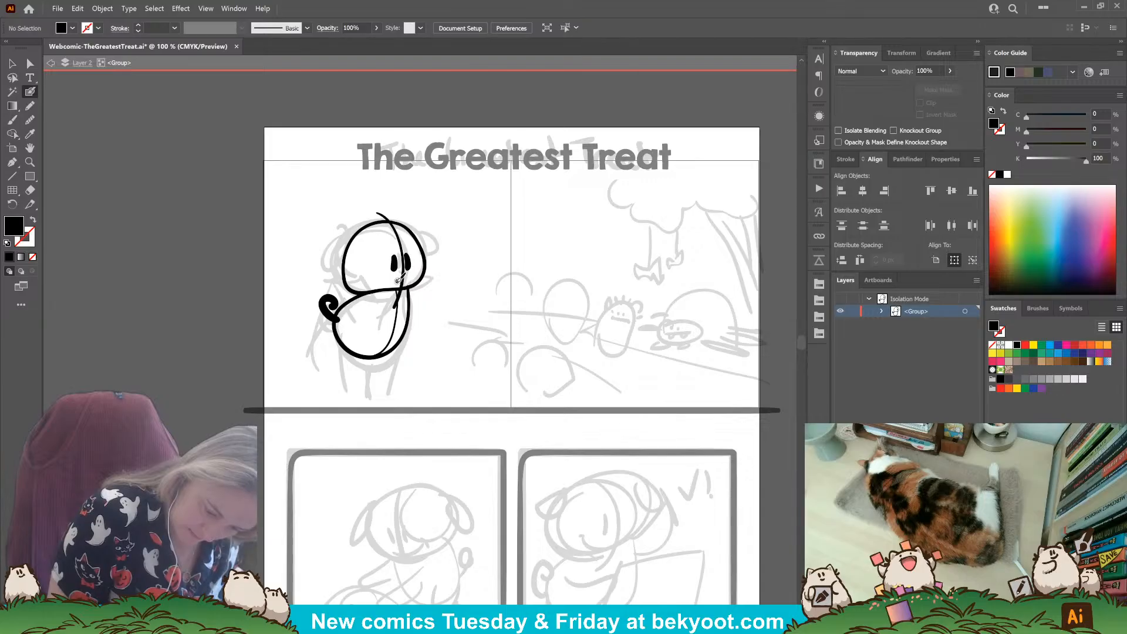
Step: Ink a small nose and mouth below the eyes and nudge the facial features together with the head's centre line
{"action": "key", "text": "shift+x"}
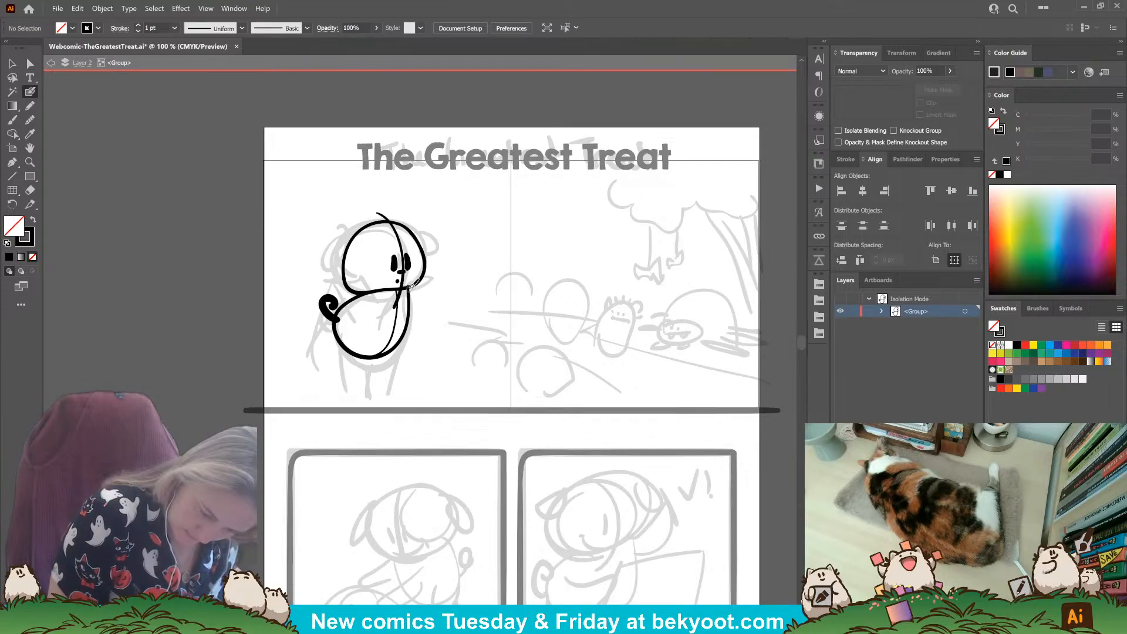
{"action": "left_click", "coordinate": [414, 275], "text": "ctrl"}
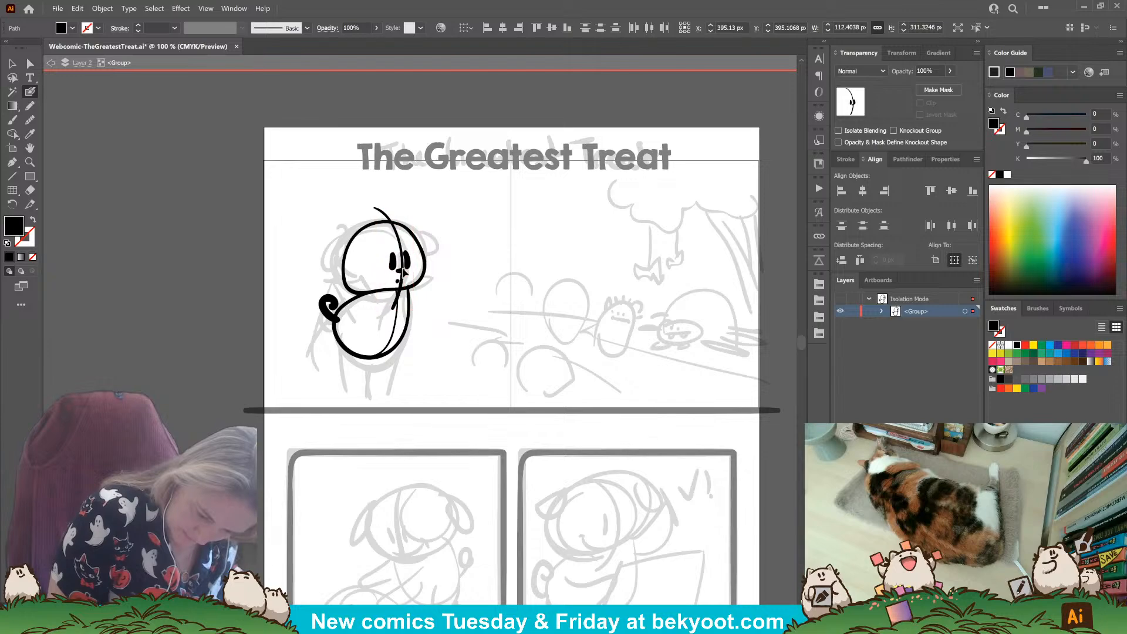
{"action": "left_click", "coordinate": [451, 226], "text": "ctrl"}
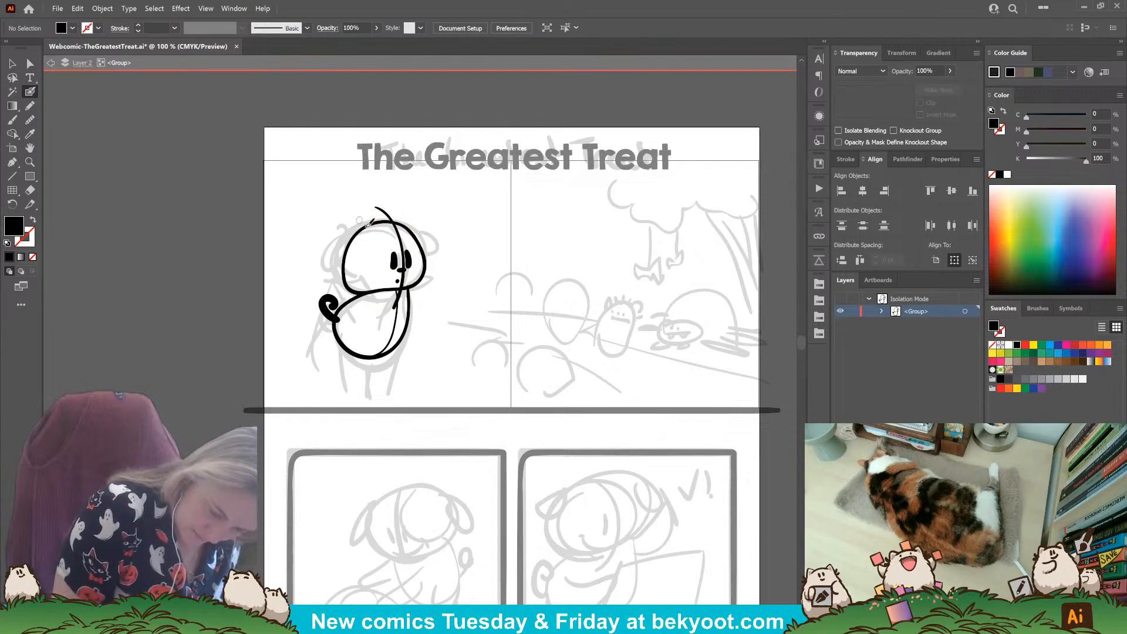
Step: Ink a floppy ear on the left side of the character's head, undoing the unsatisfactory strokes and redrawing it
{"action": "left_click_drag", "start_coordinate": [376, 220], "coordinate": [342, 246]}
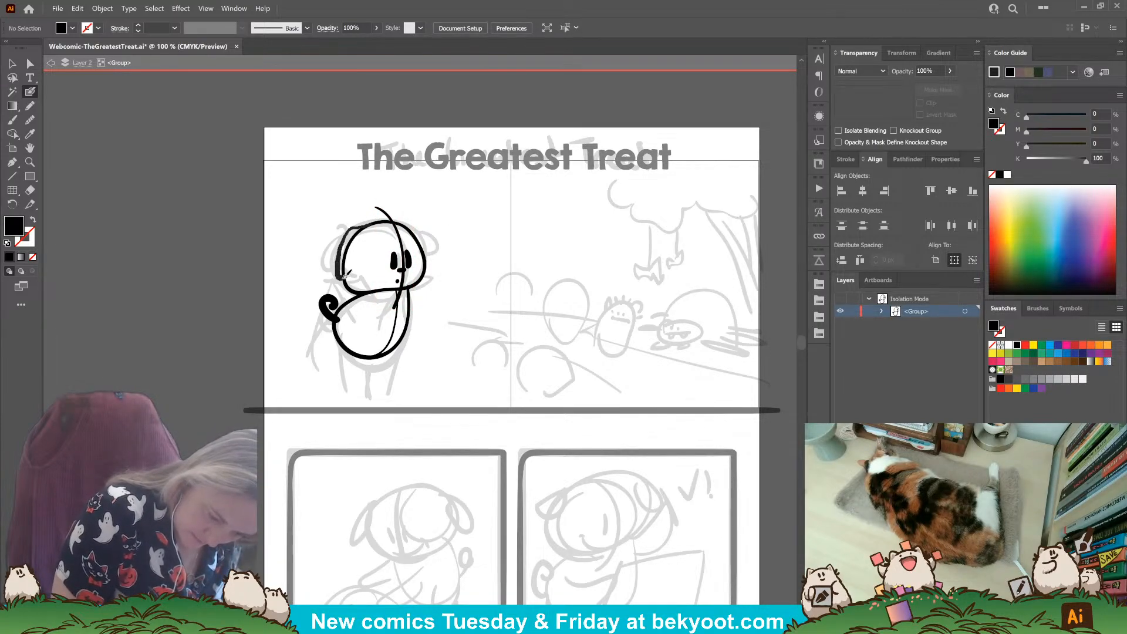
{"action": "key", "text": "ctrl+z"}
{"action": "mouse_move", "coordinate": [401, 221]}
{"action": "left_mouse_down"}
{"action": "mouse_move", "coordinate": [430, 227]}
{"action": "mouse_move", "coordinate": [438, 261]}
{"action": "mouse_move", "coordinate": [428, 268]}
{"action": "left_mouse_up"}
{"action": "key", "text": "ctrl+z"}
{"action": "mouse_move", "coordinate": [373, 223]}
{"action": "left_mouse_down"}
{"action": "mouse_move", "coordinate": [343, 231]}
{"action": "mouse_move", "coordinate": [347, 276]}
{"action": "mouse_move", "coordinate": [369, 233]}
{"action": "left_mouse_up"}
{"action": "key", "text": "shift+x"}
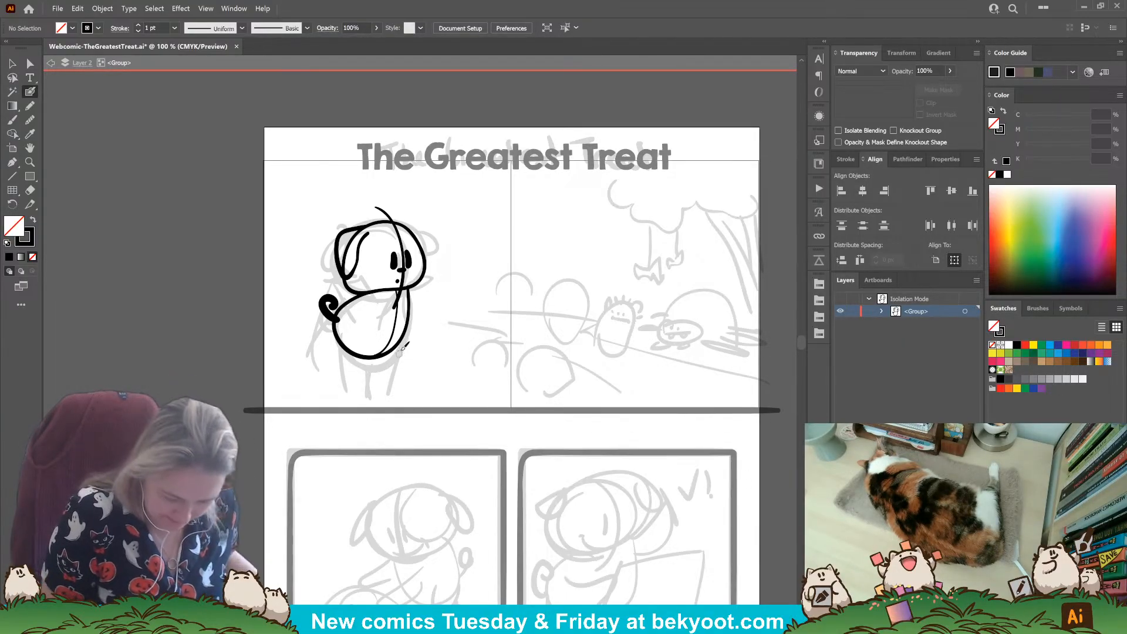
Step: Ink the character's two standing legs beneath the body, undoing the stray strokes
{"action": "mouse_move", "coordinate": [404, 331]}
{"action": "left_mouse_down"}
{"action": "mouse_move", "coordinate": [399, 389]}
{"action": "mouse_move", "coordinate": [369, 380]}
{"action": "mouse_move", "coordinate": [373, 357]}
{"action": "mouse_move", "coordinate": [362, 391]}
{"action": "mouse_move", "coordinate": [342, 385]}
{"action": "mouse_move", "coordinate": [333, 332]}
{"action": "mouse_move", "coordinate": [397, 285]}
{"action": "mouse_move", "coordinate": [405, 300]}
{"action": "mouse_move", "coordinate": [394, 323]}
{"action": "mouse_move", "coordinate": [355, 334]}
{"action": "left_mouse_up"}
{"action": "key", "text": "ctrl+z"}
{"action": "key", "text": "ctrl+z"}
{"action": "key", "text": "ctrl+z"}
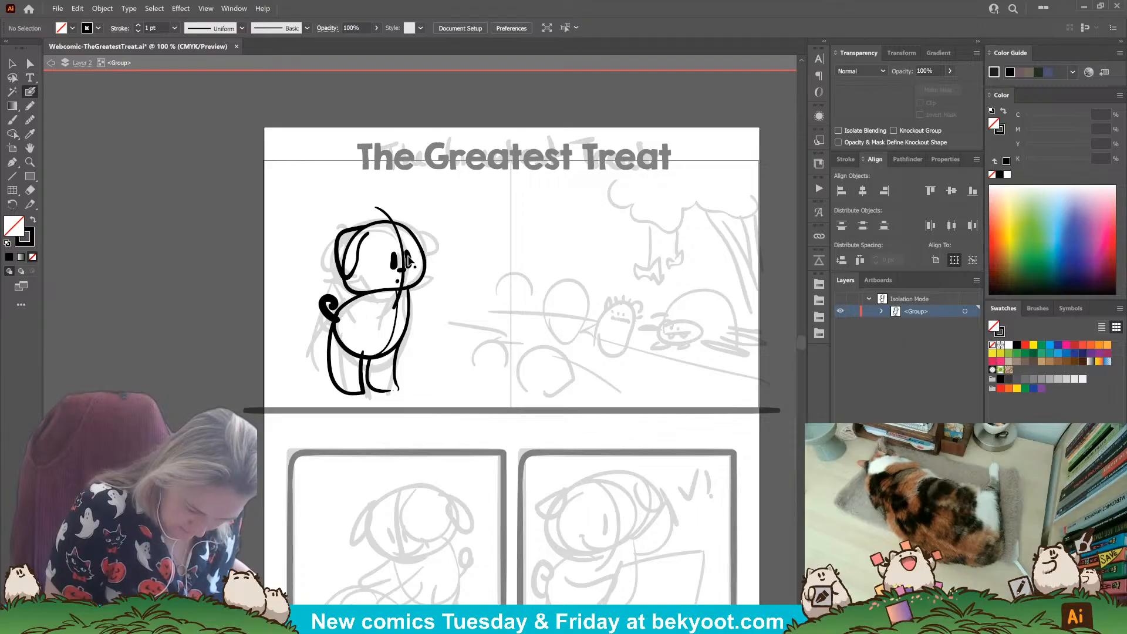
Step: Nudge the right eye slightly and ink curved face markings around both eyes and down to the cheek
{"action": "left_click_drag", "start_coordinate": [408, 253], "coordinate": [406, 267]}
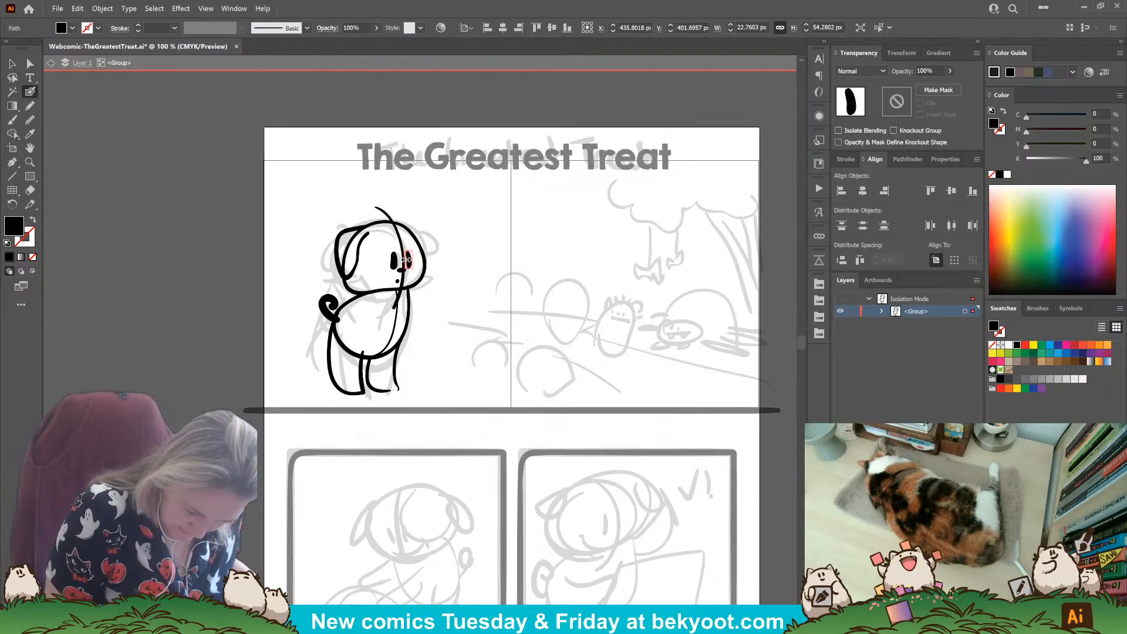
{"action": "left_click", "coordinate": [458, 261], "text": "ctrl"}
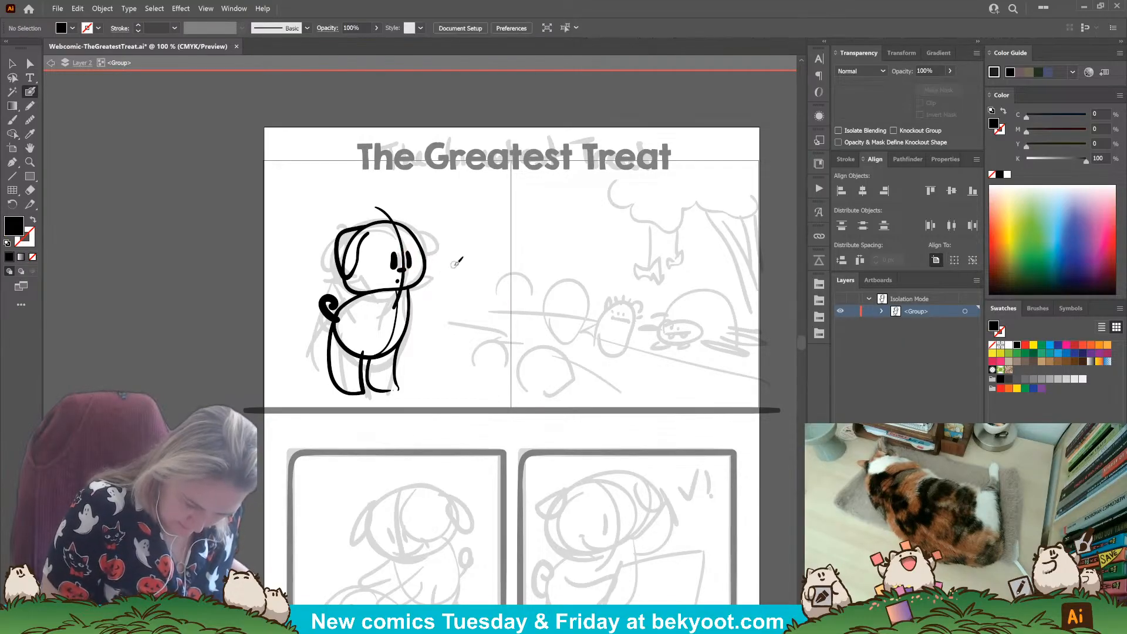
{"action": "mouse_move", "coordinate": [402, 267]}
{"action": "left_mouse_down"}
{"action": "mouse_move", "coordinate": [394, 232]}
{"action": "mouse_move", "coordinate": [399, 244]}
{"action": "mouse_move", "coordinate": [383, 237]}
{"action": "mouse_move", "coordinate": [360, 291]}
{"action": "left_mouse_up"}
{"action": "left_click", "coordinate": [401, 264], "text": "ctrl"}
{"action": "key", "text": "shift+x"}
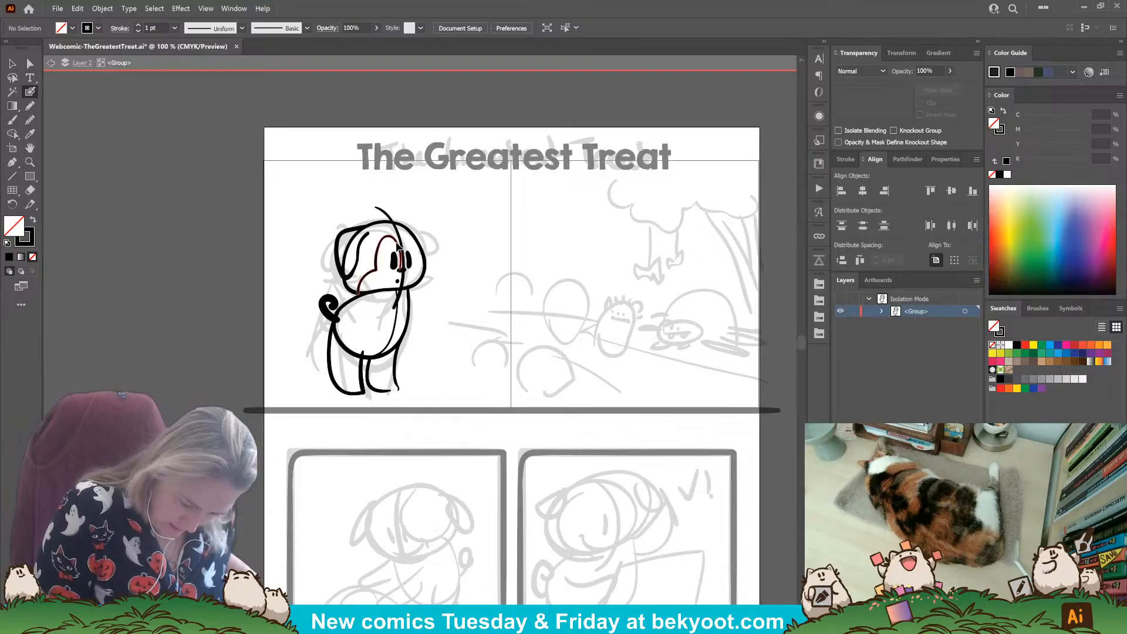
{"action": "left_click", "coordinate": [401, 250], "text": "ctrl"}
{"action": "left_click", "coordinate": [433, 238], "text": "ctrl"}
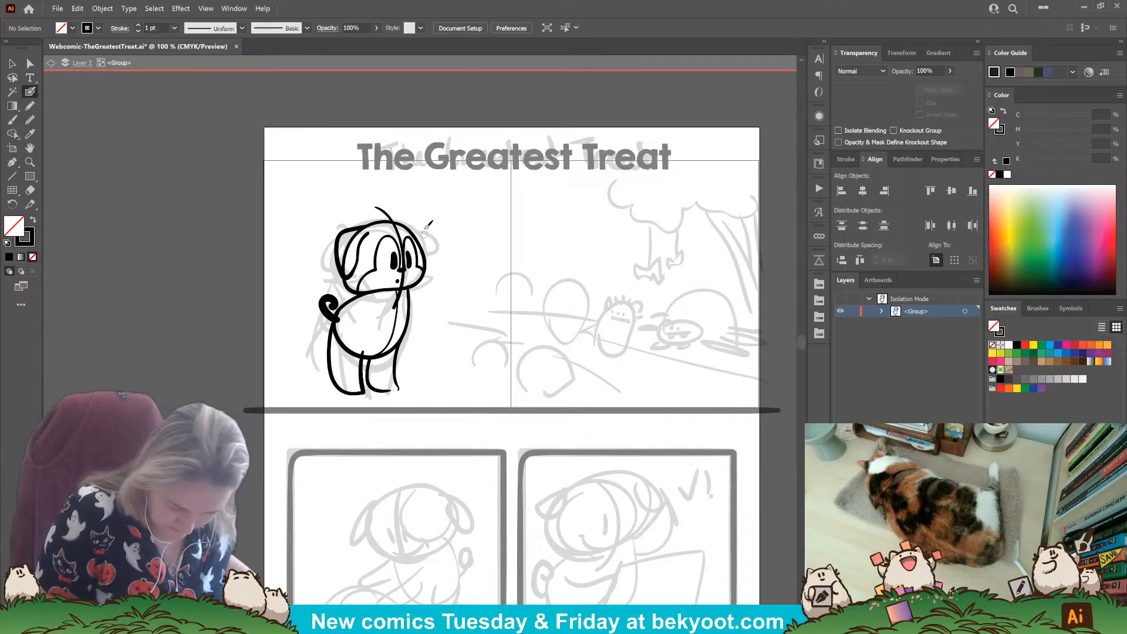
Step: Ink the floppy ear on the head's right side and the arms across the chest, undoing and redrawing the arm strokes
{"action": "mouse_move", "coordinate": [412, 221]}
{"action": "left_mouse_down"}
{"action": "mouse_move", "coordinate": [432, 232]}
{"action": "mouse_move", "coordinate": [428, 273]}
{"action": "left_mouse_up"}
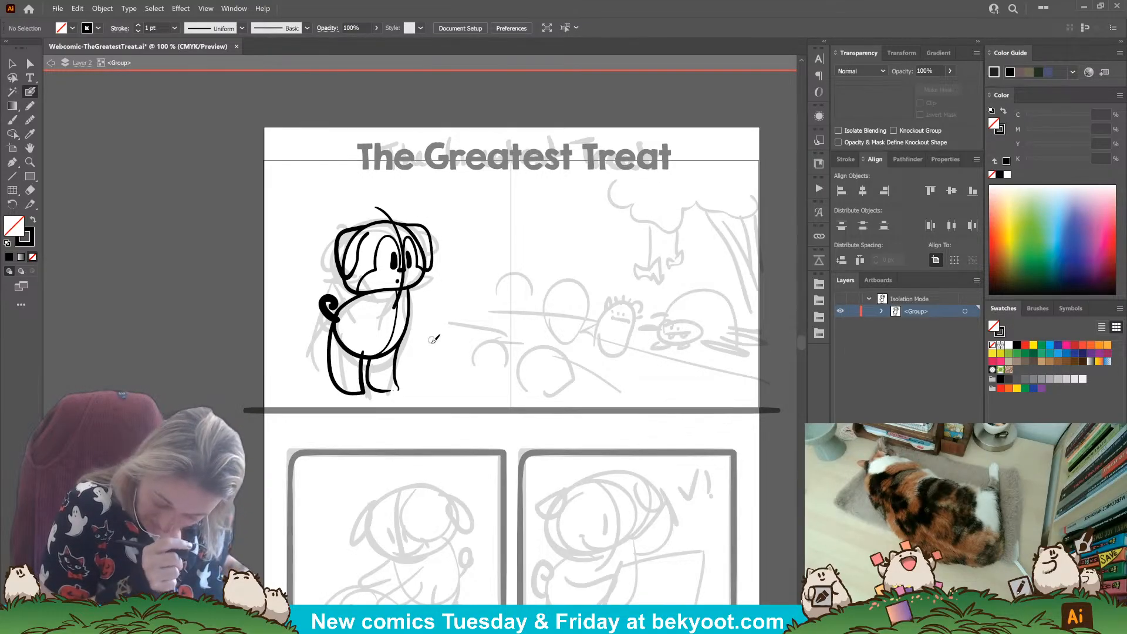
{"action": "mouse_move", "coordinate": [369, 301]}
{"action": "left_mouse_down"}
{"action": "mouse_move", "coordinate": [412, 294]}
{"action": "mouse_move", "coordinate": [413, 323]}
{"action": "mouse_move", "coordinate": [369, 330]}
{"action": "left_mouse_up"}
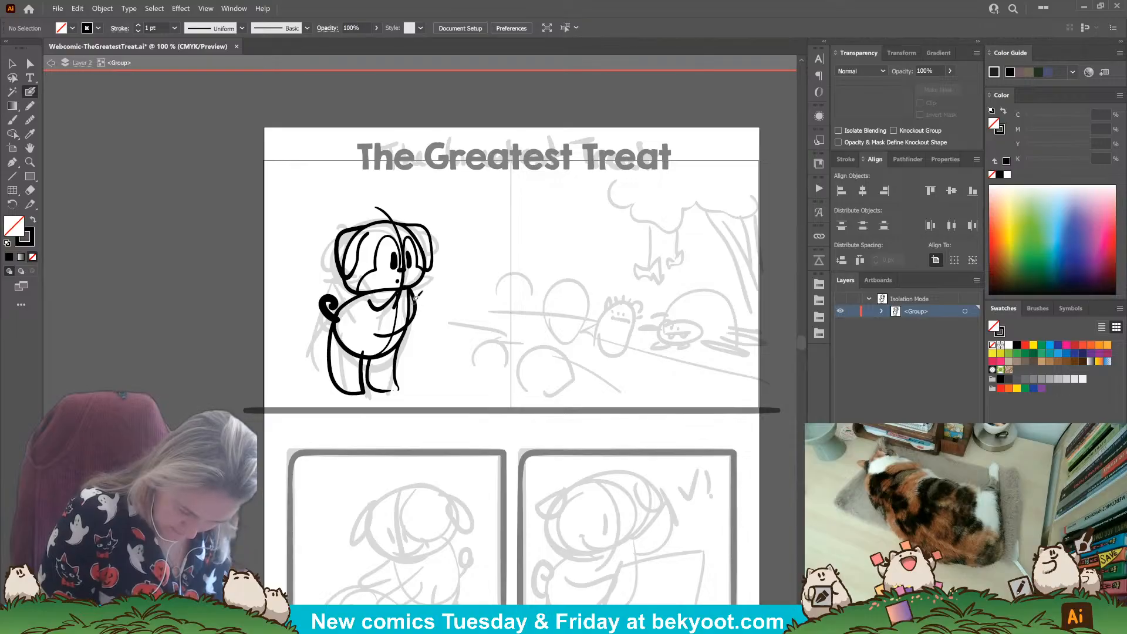
{"action": "mouse_move", "coordinate": [413, 292]}
{"action": "left_mouse_down"}
{"action": "mouse_move", "coordinate": [434, 327]}
{"action": "mouse_move", "coordinate": [405, 338]}
{"action": "left_mouse_up"}
{"action": "key", "text": "ctrl+z"}
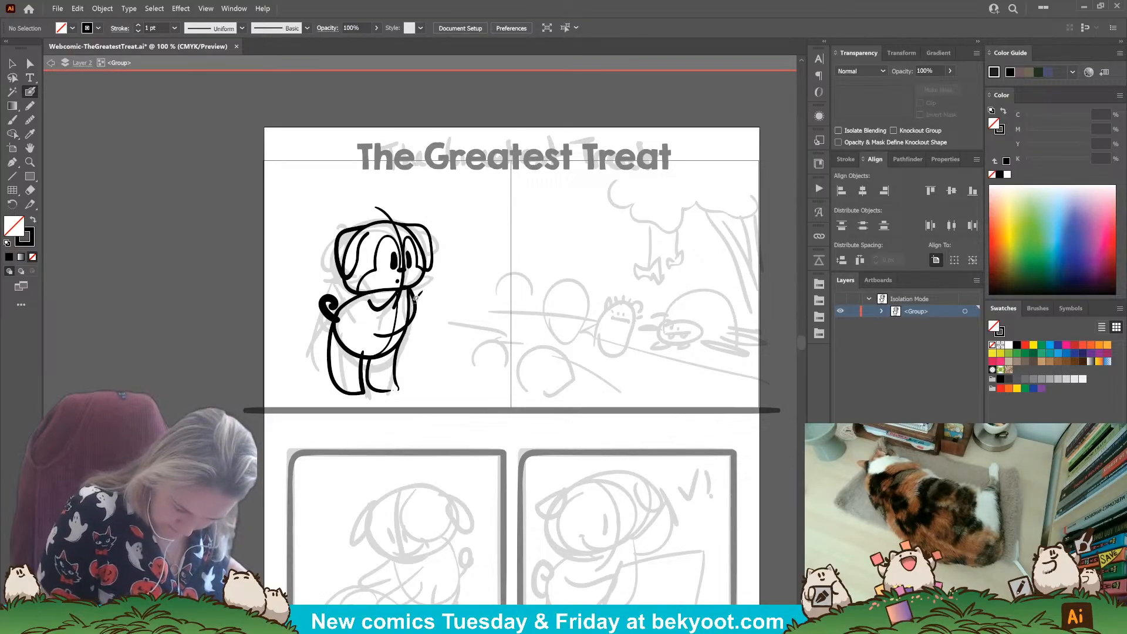
{"action": "mouse_move", "coordinate": [413, 300]}
{"action": "left_mouse_down"}
{"action": "mouse_move", "coordinate": [443, 325]}
{"action": "mouse_move", "coordinate": [408, 338]}
{"action": "left_mouse_up"}
{"action": "key", "text": "ctrl+z"}
{"action": "key", "text": "ctrl+z"}
{"action": "mouse_move", "coordinate": [370, 294]}
{"action": "left_mouse_down"}
{"action": "mouse_move", "coordinate": [405, 288]}
{"action": "mouse_move", "coordinate": [379, 335]}
{"action": "left_mouse_up"}
{"action": "key", "text": "ctrl+z"}
{"action": "left_click_drag", "start_coordinate": [367, 292], "coordinate": [403, 325]}
{"action": "key", "text": "ctrl+shift+a"}
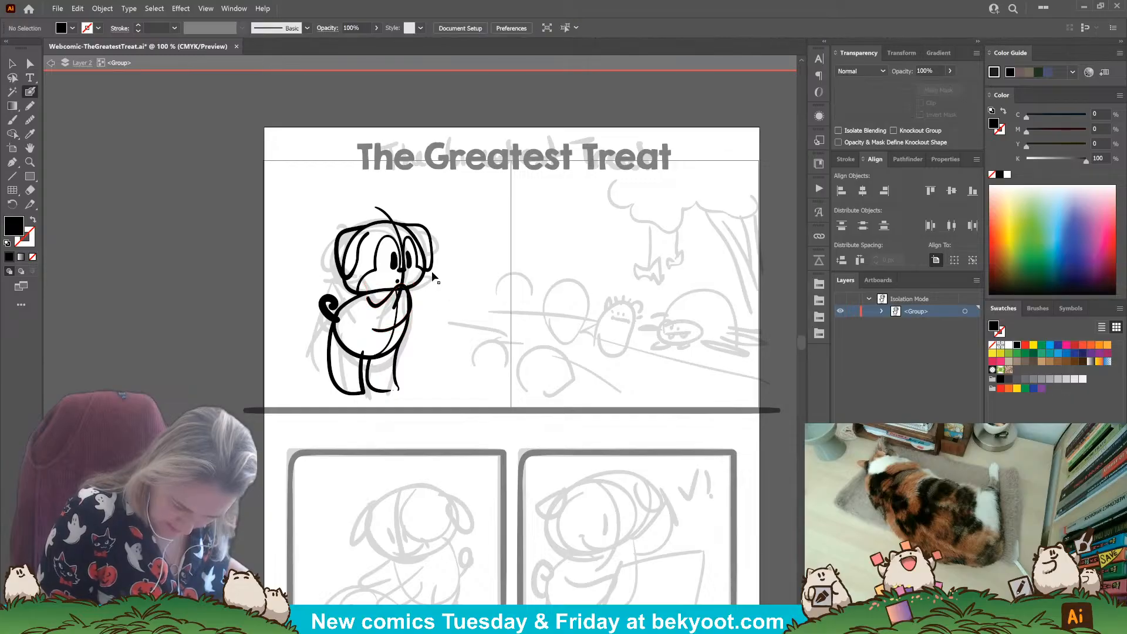
Step: Cut the head outline, paste it in front, and reshape it slightly to the right at about 258 px wide
{"action": "left_click", "coordinate": [424, 281]}
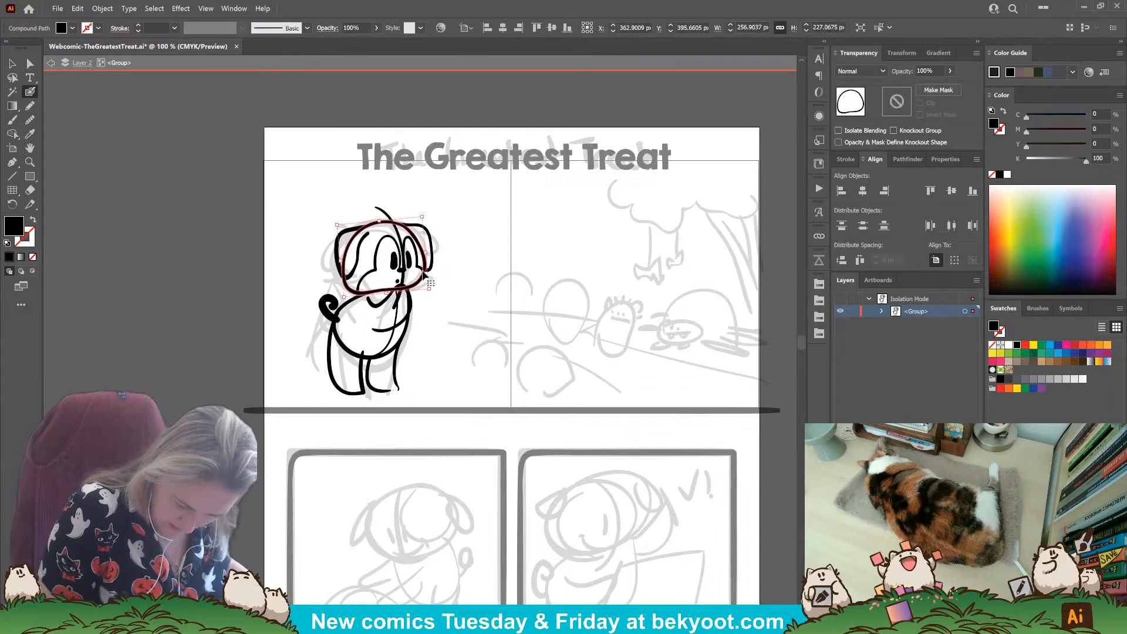
{"action": "right_click", "coordinate": [422, 244]}
{"action": "left_click", "coordinate": [439, 249]}
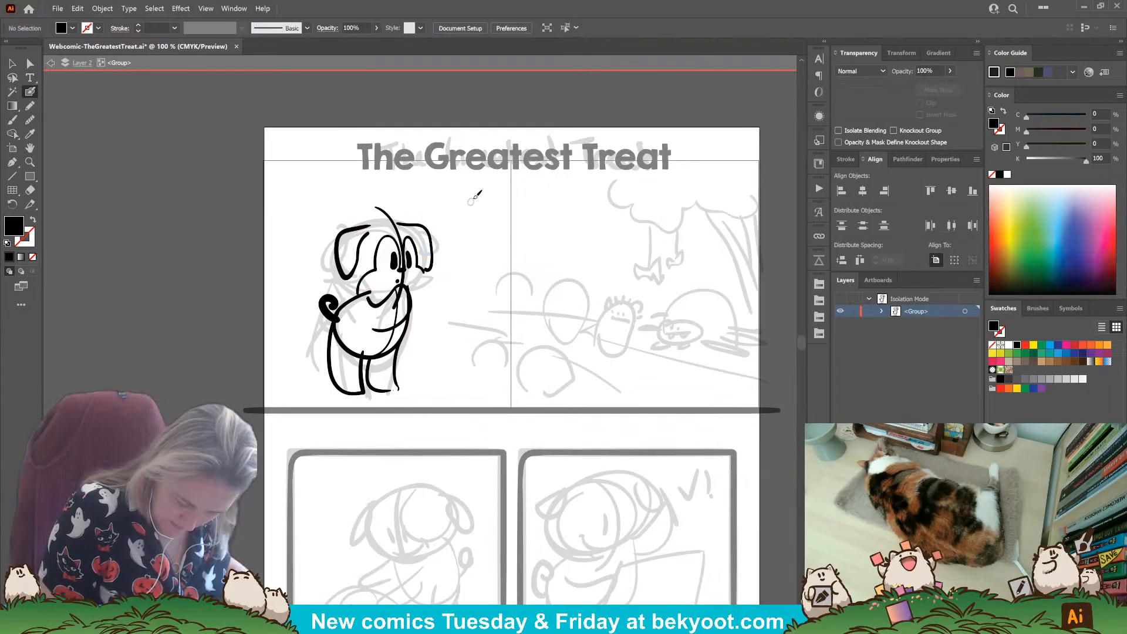
{"action": "key", "text": "ctrl+f"}
{"action": "key", "text": "ctrl+h"}
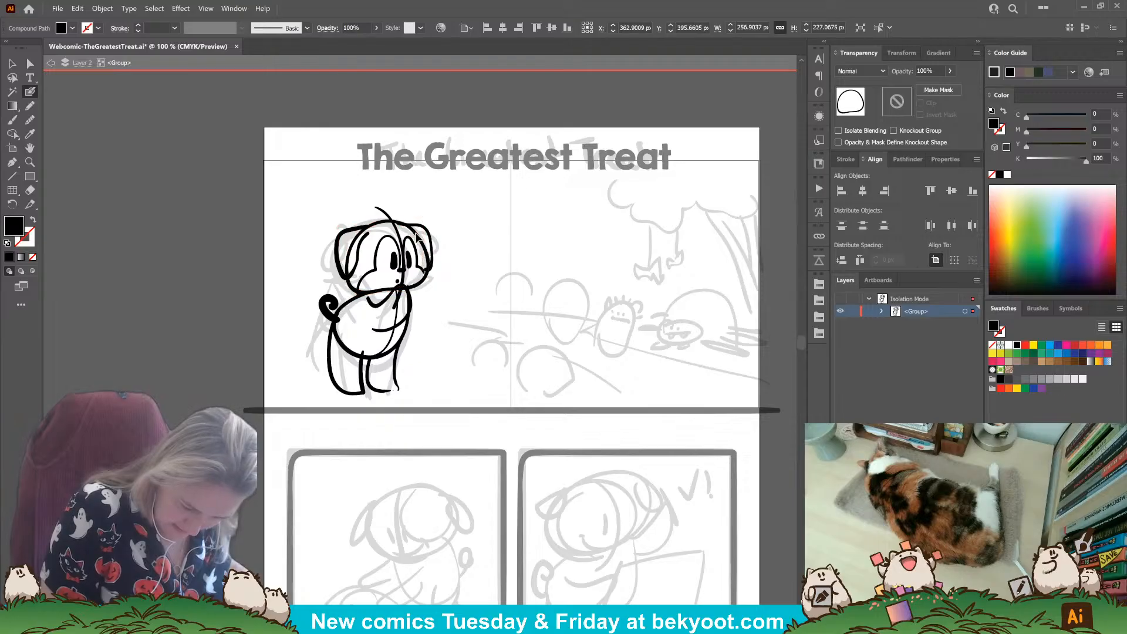
{"action": "left_click_drag", "start_coordinate": [417, 236], "coordinate": [436, 242]}
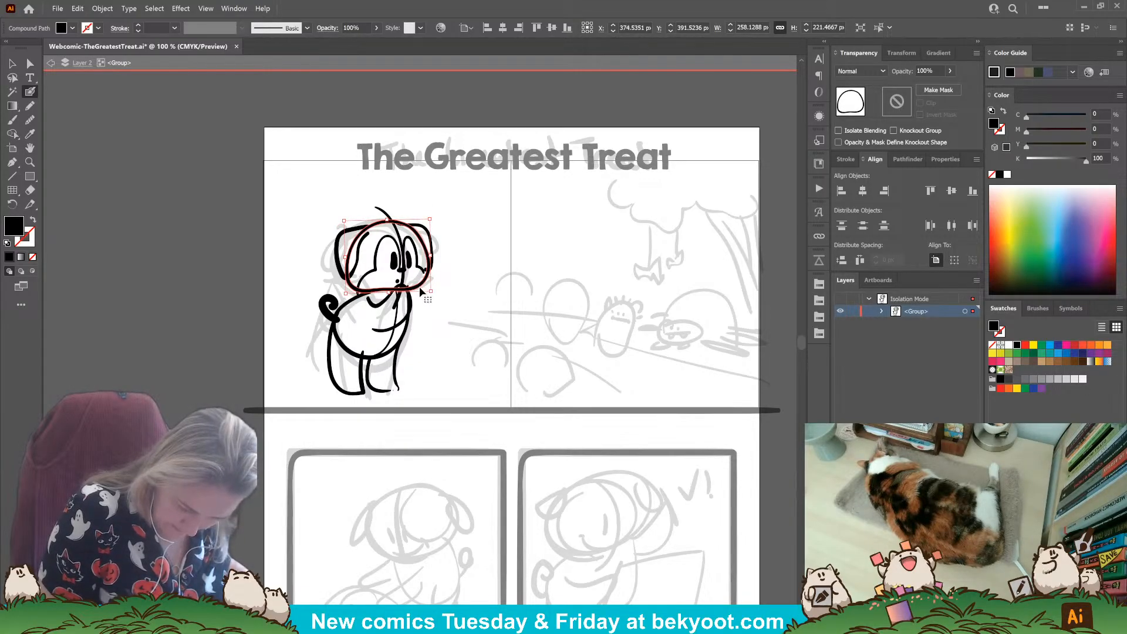
{"action": "left_click", "coordinate": [446, 300], "text": "ctrl"}
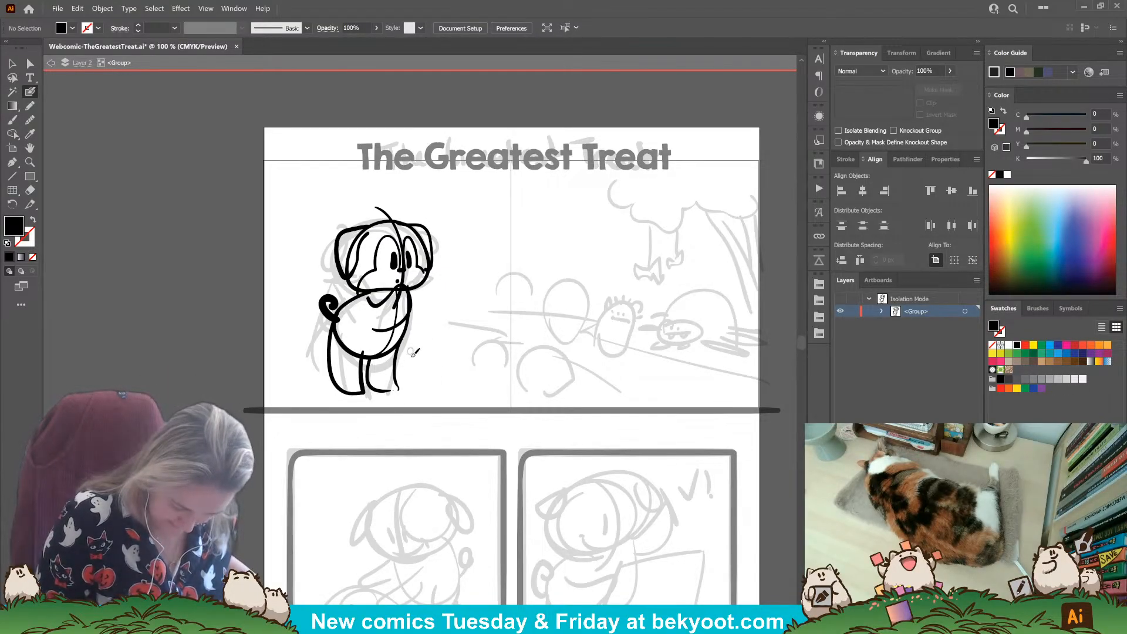
Step: Ink a tuft of grass to the right of the character's feet and a dark ground shadow beneath them
{"action": "mouse_move", "coordinate": [386, 391]}
{"action": "left_mouse_down"}
{"action": "mouse_move", "coordinate": [433, 377]}
{"action": "mouse_move", "coordinate": [444, 388]}
{"action": "left_mouse_up"}
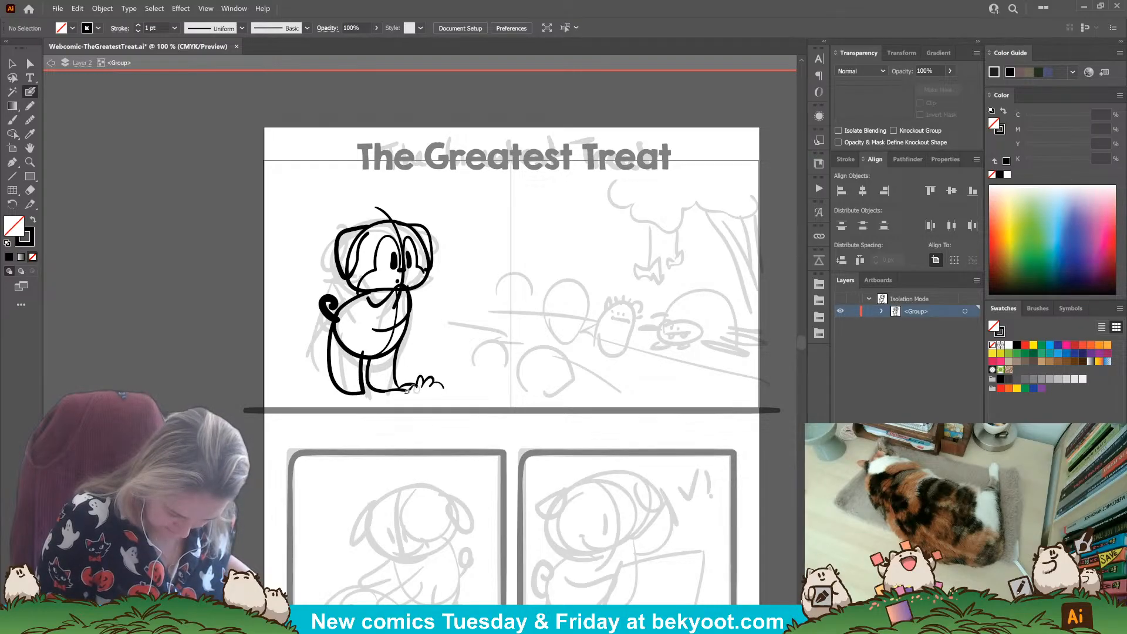
{"action": "mouse_move", "coordinate": [351, 392]}
{"action": "left_mouse_down"}
{"action": "mouse_move", "coordinate": [319, 395]}
{"action": "mouse_move", "coordinate": [378, 389]}
{"action": "left_mouse_up"}
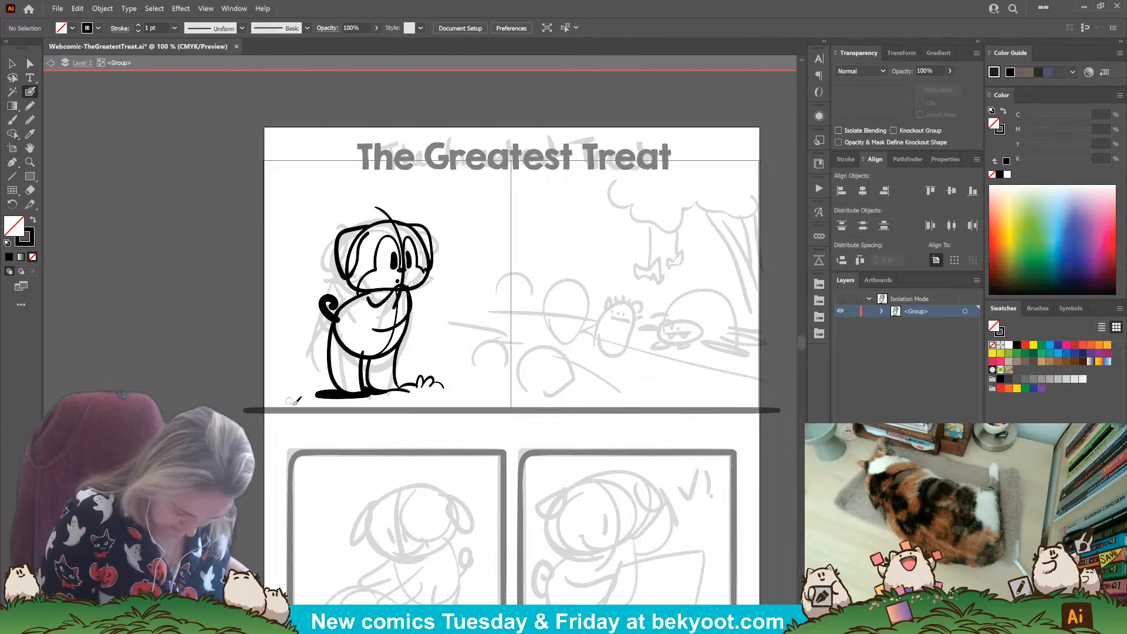
Step: Ink pointed tufts at both cheeks and flared, cape-like shapes on both sides of the body
{"action": "mouse_move", "coordinate": [405, 285]}
{"action": "left_mouse_down"}
{"action": "mouse_move", "coordinate": [436, 320]}
{"action": "mouse_move", "coordinate": [410, 338]}
{"action": "left_mouse_up"}
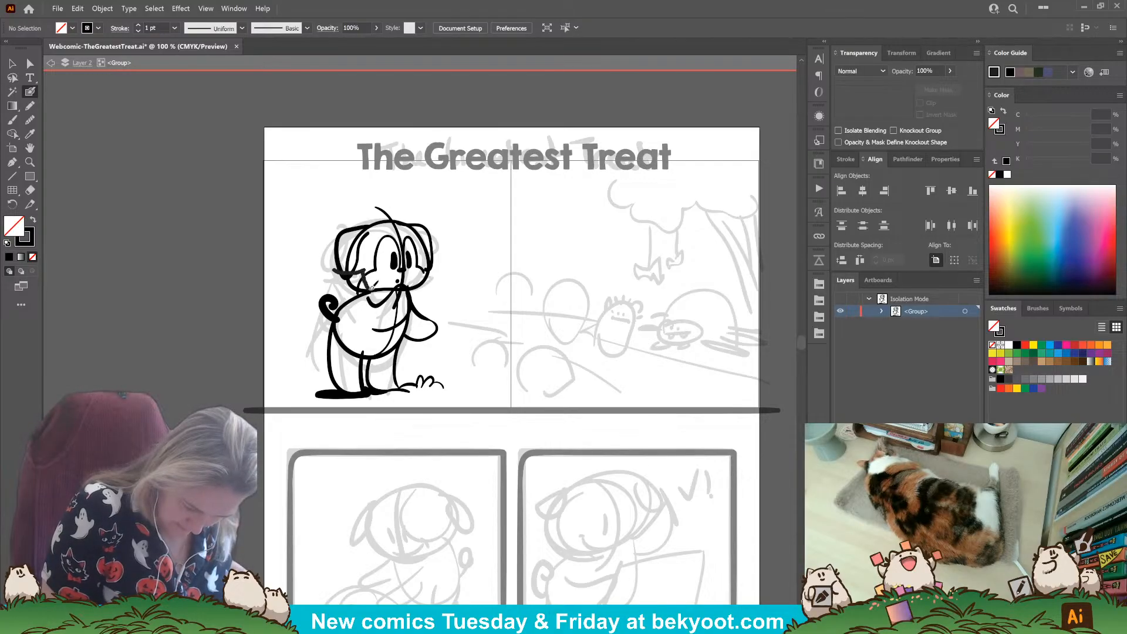
{"action": "mouse_move", "coordinate": [374, 292]}
{"action": "left_mouse_down"}
{"action": "mouse_move", "coordinate": [335, 271]}
{"action": "mouse_move", "coordinate": [388, 294]}
{"action": "mouse_move", "coordinate": [446, 275]}
{"action": "mouse_move", "coordinate": [421, 296]}
{"action": "mouse_move", "coordinate": [367, 306]}
{"action": "mouse_move", "coordinate": [358, 346]}
{"action": "mouse_move", "coordinate": [320, 345]}
{"action": "mouse_move", "coordinate": [340, 302]}
{"action": "left_mouse_up"}
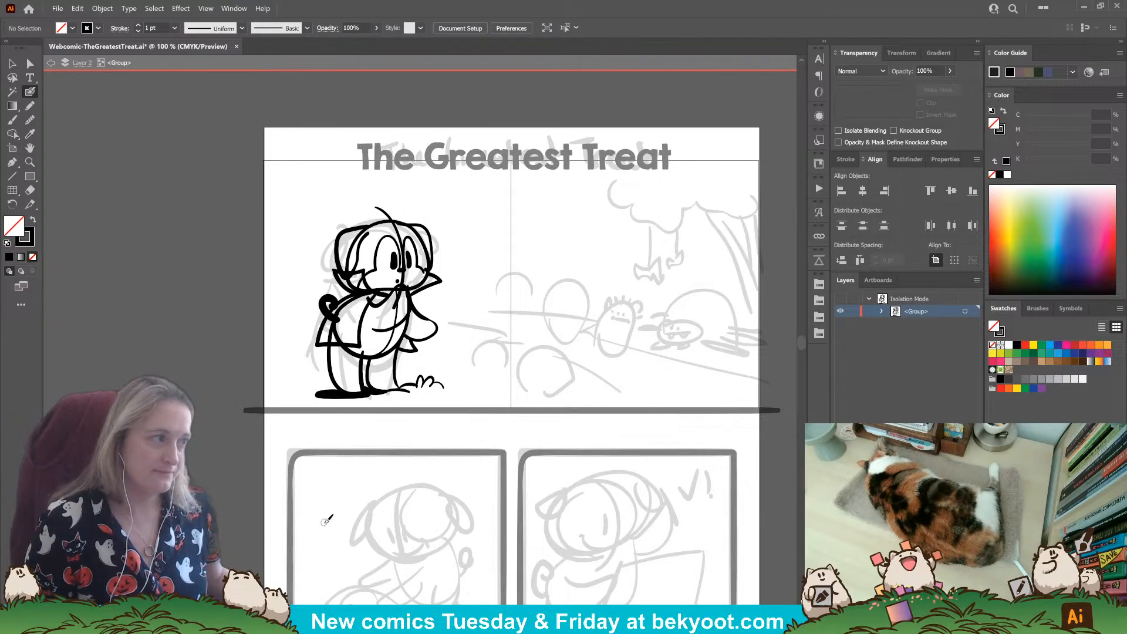
Step: Ink grass tufts along the ground from the panel's left edge to the feet, and extend the grass on the right down to the panel border
{"action": "left_click_drag", "start_coordinate": [261, 376], "coordinate": [275, 364]}
{"action": "key", "text": "ctrl+z"}
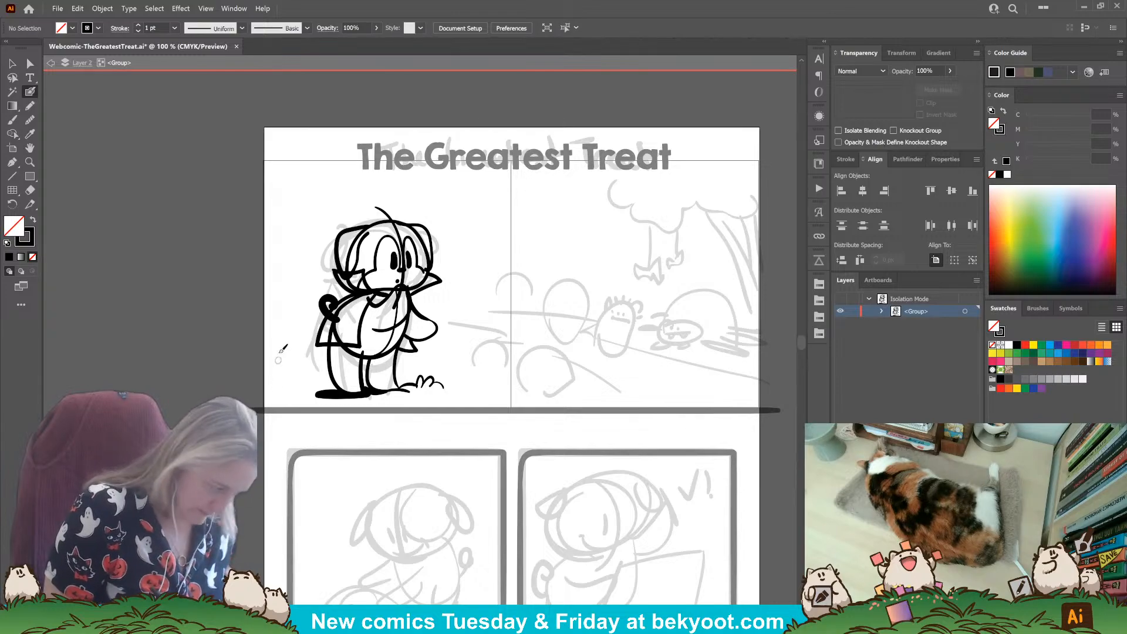
{"action": "mouse_move", "coordinate": [280, 377]}
{"action": "left_mouse_down"}
{"action": "mouse_move", "coordinate": [298, 371]}
{"action": "mouse_move", "coordinate": [323, 387]}
{"action": "left_mouse_up"}
{"action": "left_click_drag", "start_coordinate": [256, 380], "coordinate": [274, 373]}
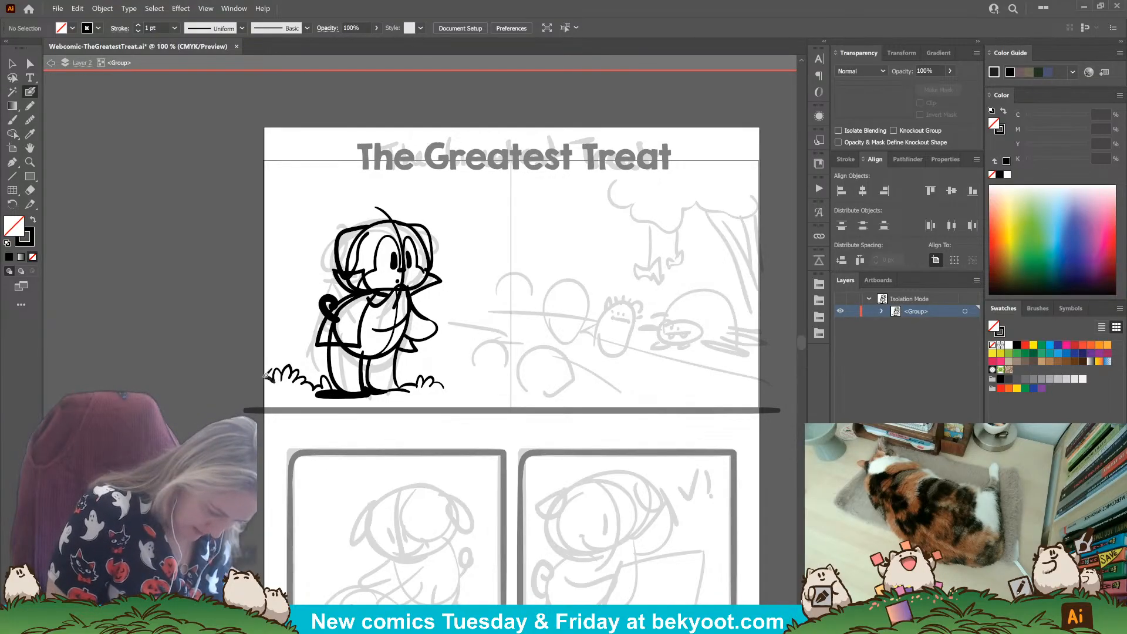
{"action": "mouse_move", "coordinate": [443, 383]}
{"action": "left_mouse_down"}
{"action": "mouse_move", "coordinate": [472, 405]}
{"action": "mouse_move", "coordinate": [438, 408]}
{"action": "mouse_move", "coordinate": [443, 396]}
{"action": "mouse_move", "coordinate": [462, 413]}
{"action": "left_mouse_up"}
{"action": "scroll", "coordinate": [456, 405], "scroll_direction": "right", "scroll_amount": 1}
{"action": "scroll", "coordinate": [382, 424], "scroll_direction": "left", "scroll_amount": 3}
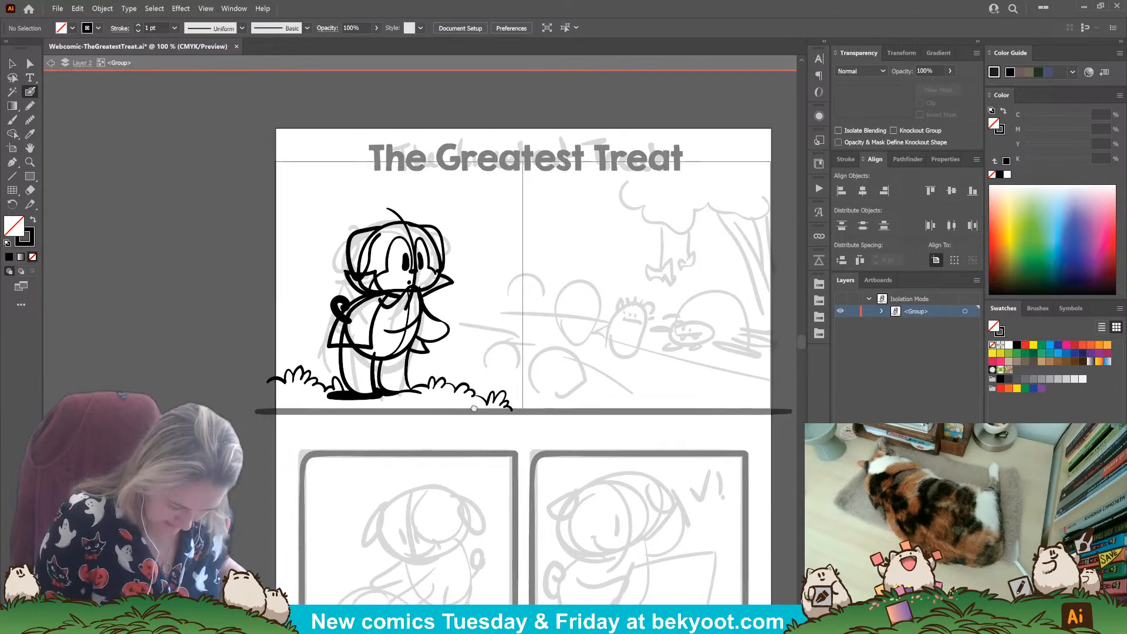
{"action": "scroll", "coordinate": [509, 327], "scroll_direction": "right", "scroll_amount": 1}
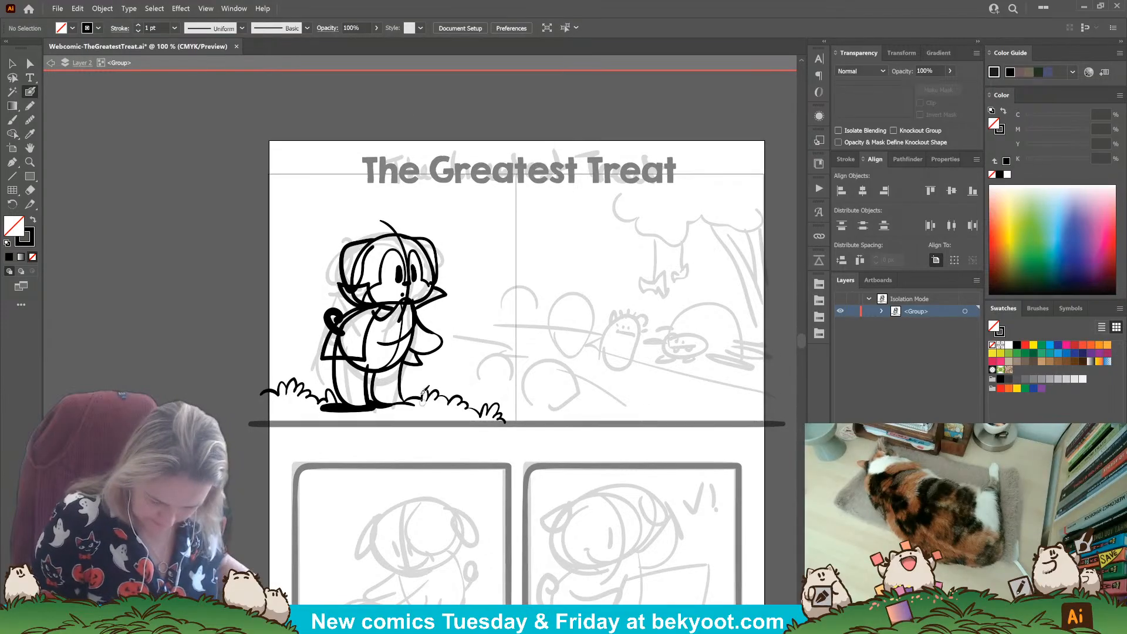
Step: Erase the head outline where it crosses the large ear, and trim the overlapping inner lines of both ears
{"action": "left_click", "coordinate": [355, 260], "text": "ctrl"}
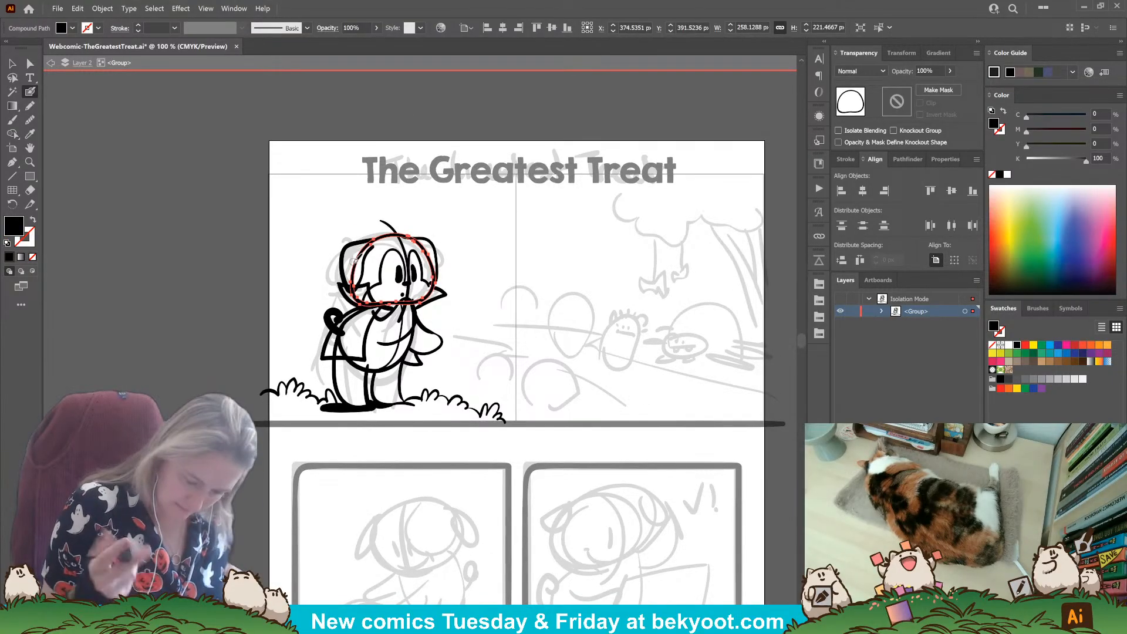
{"action": "key", "text": "ctrl+shift+a"}
{"action": "left_click", "coordinate": [367, 265], "text": "ctrl"}
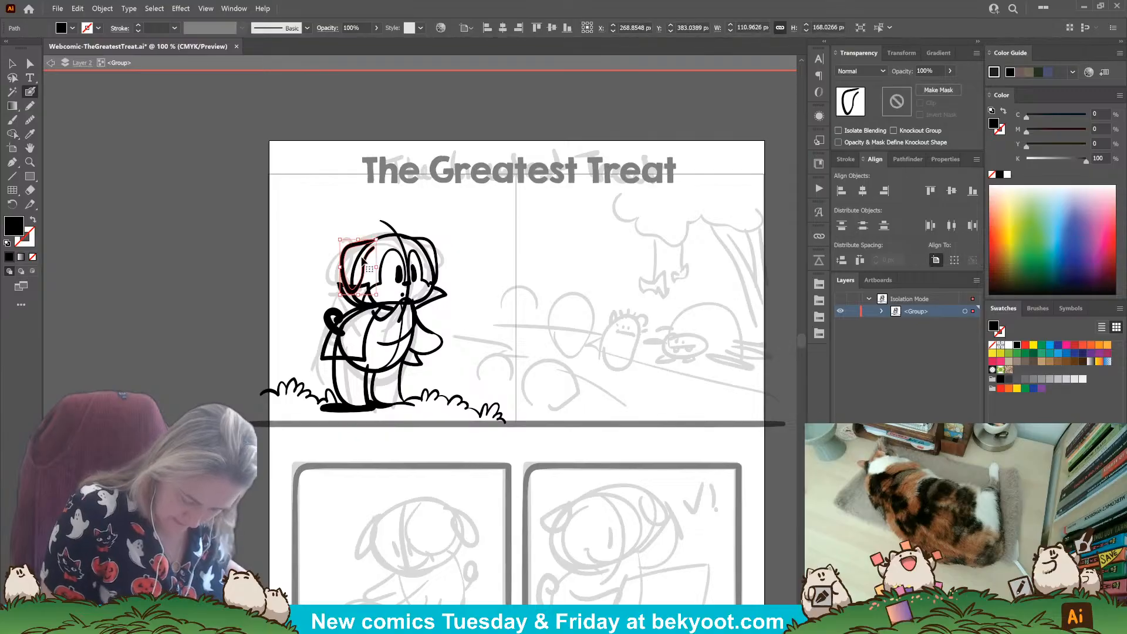
{"action": "left_click", "coordinate": [356, 257], "text": "ctrl"}
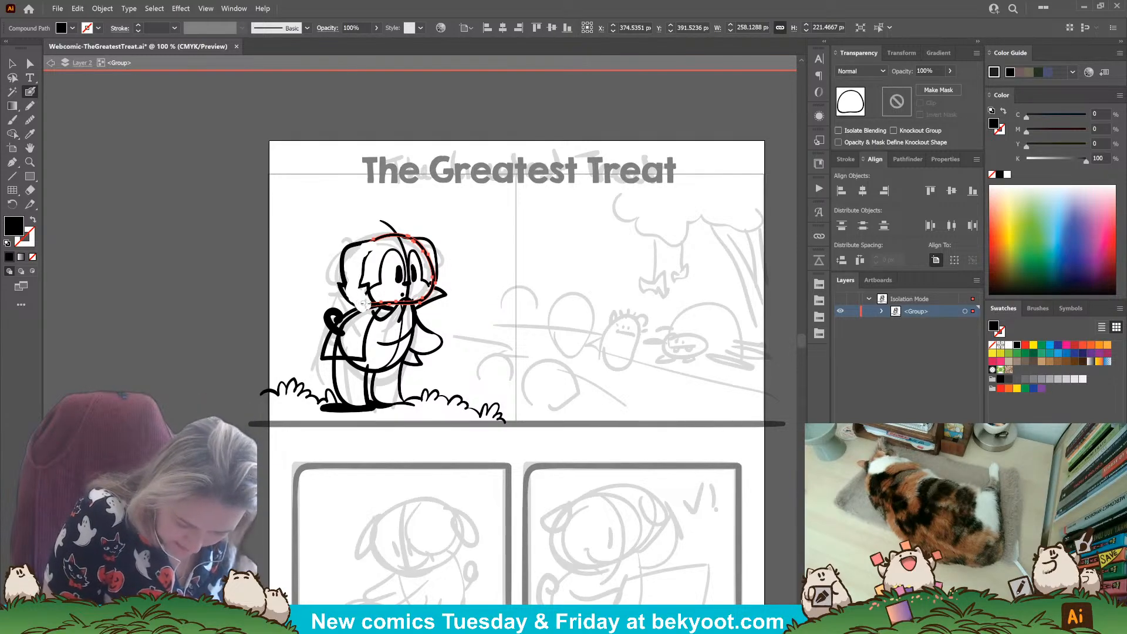
{"action": "left_click_drag", "start_coordinate": [371, 304], "coordinate": [372, 306]}
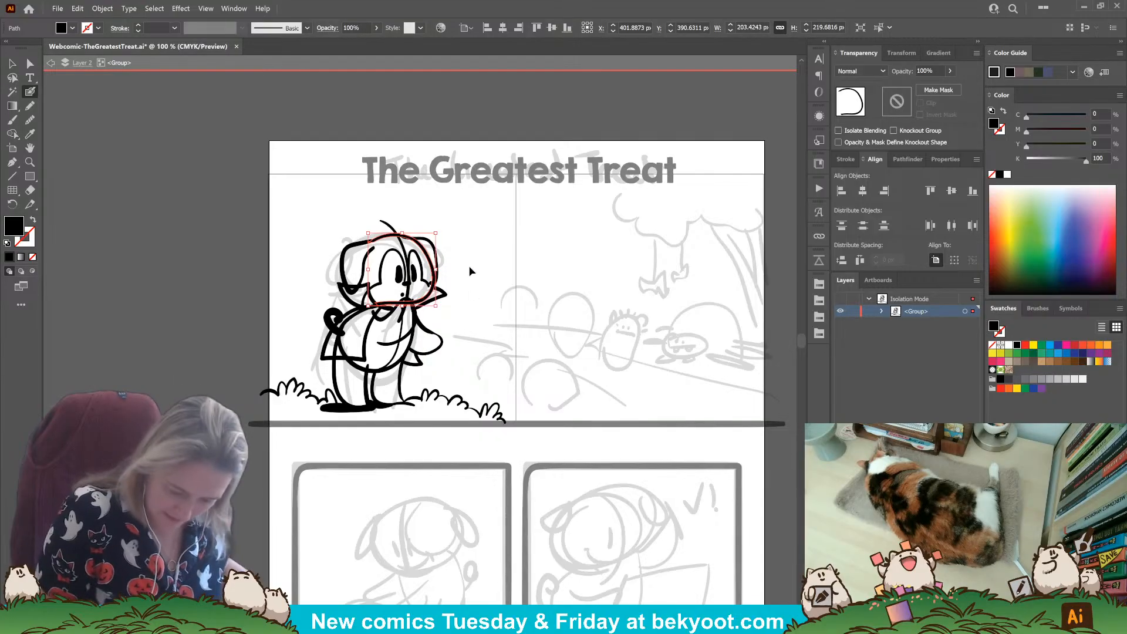
{"action": "key", "text": "ctrl+shift+a"}
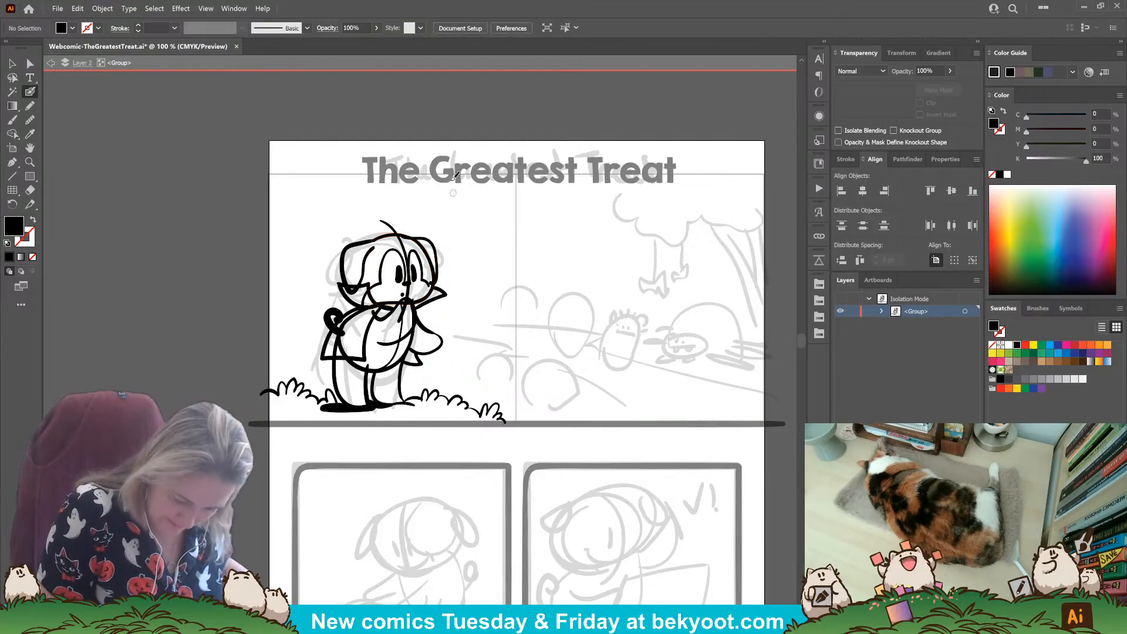
{"action": "left_click", "coordinate": [440, 258], "text": "ctrl"}
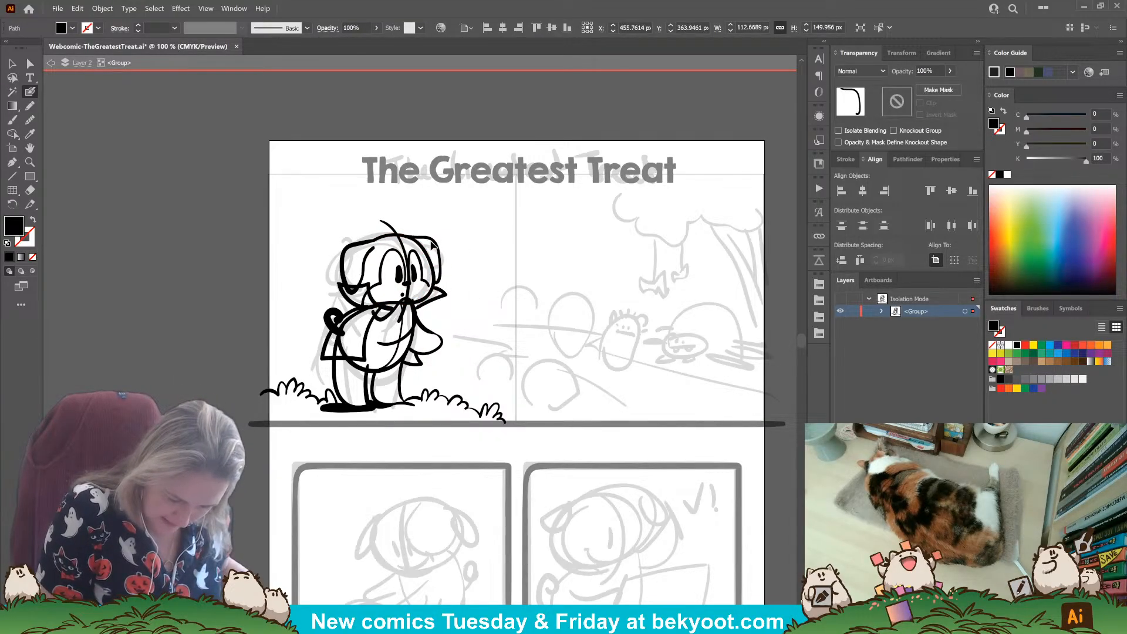
{"action": "key", "text": "ctrl+shift+a"}
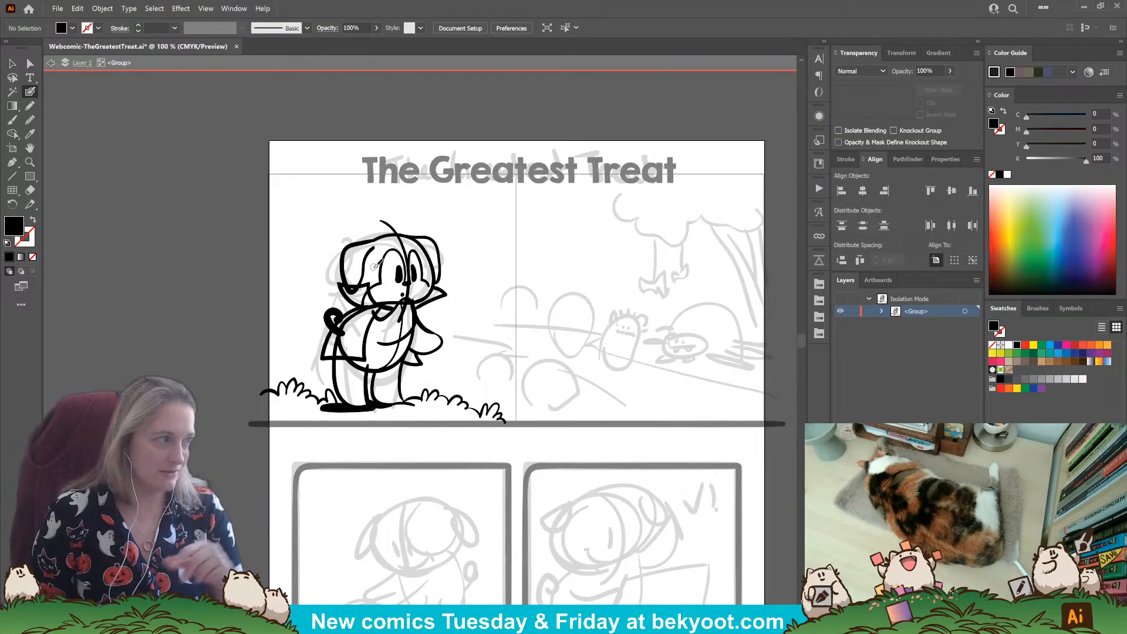
Step: Erase the body outline hidden behind the coat, and trim the leg and tail lines where they overlap it
{"action": "left_click_drag", "start_coordinate": [354, 376], "coordinate": [359, 366]}
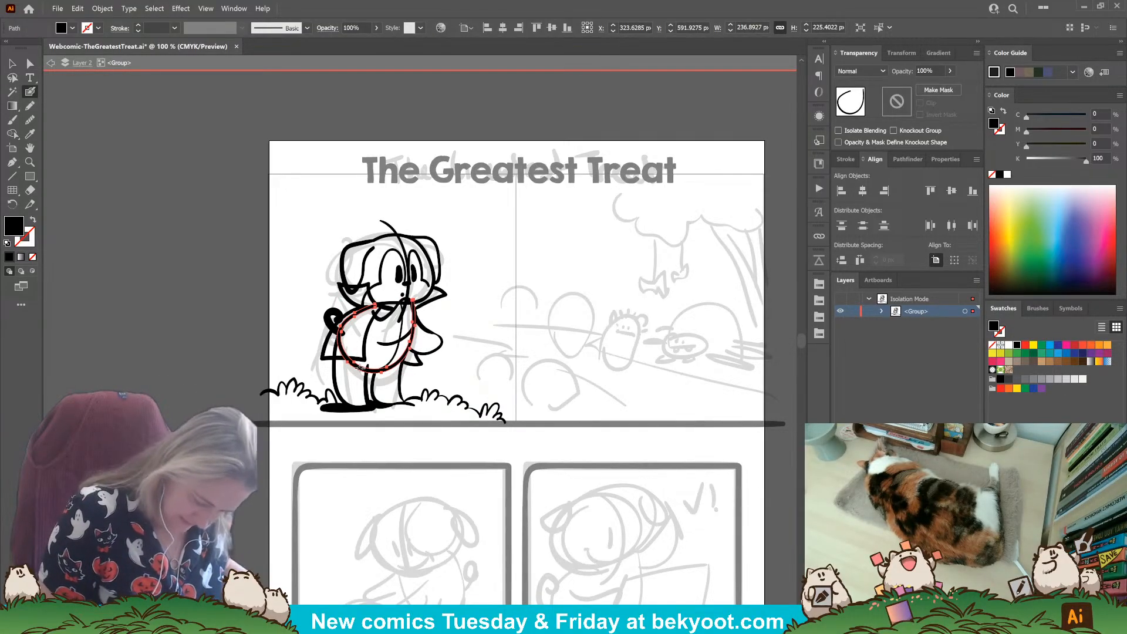
{"action": "mouse_move", "coordinate": [348, 362]}
{"action": "left_mouse_down"}
{"action": "mouse_move", "coordinate": [337, 333]}
{"action": "mouse_move", "coordinate": [379, 304]}
{"action": "left_mouse_up"}
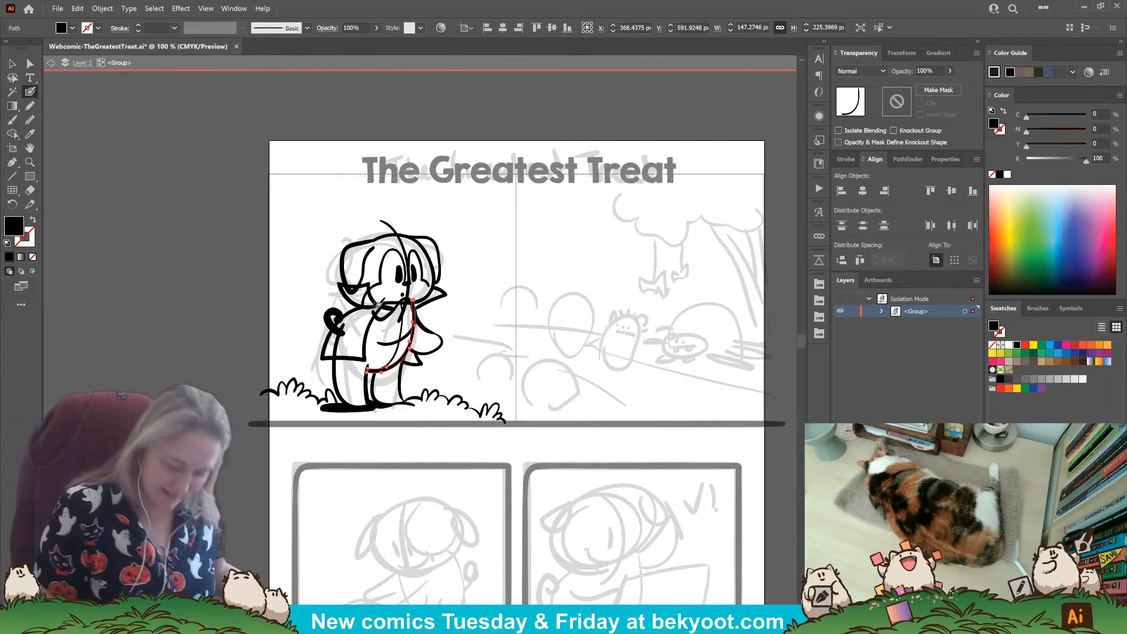
{"action": "left_click", "coordinate": [336, 357], "text": "ctrl"}
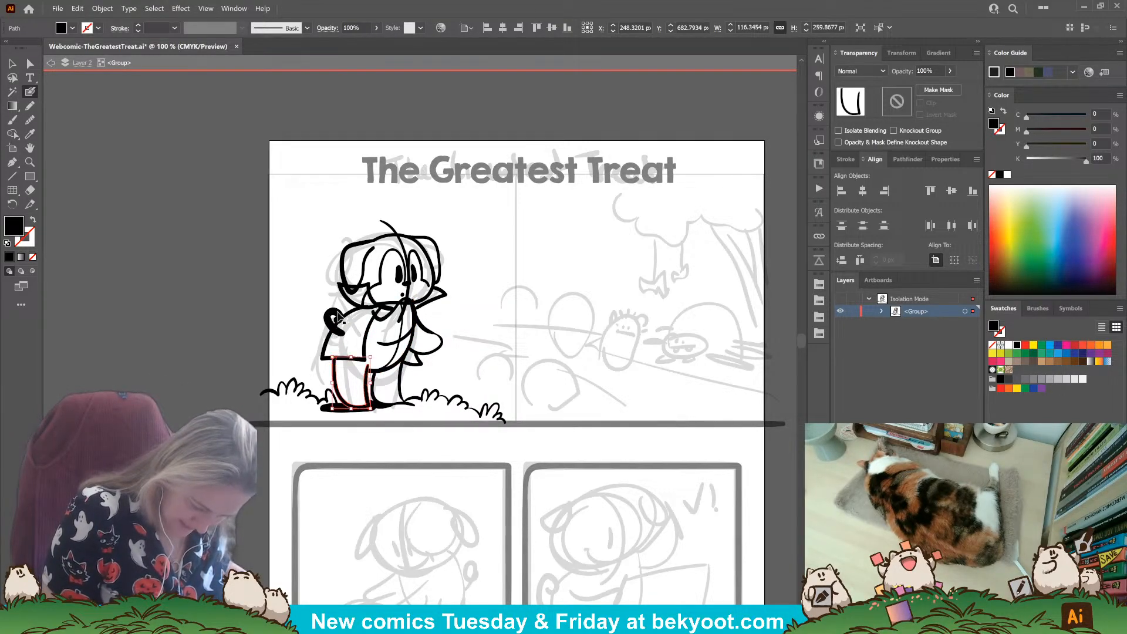
{"action": "left_click", "coordinate": [335, 320], "text": "ctrl"}
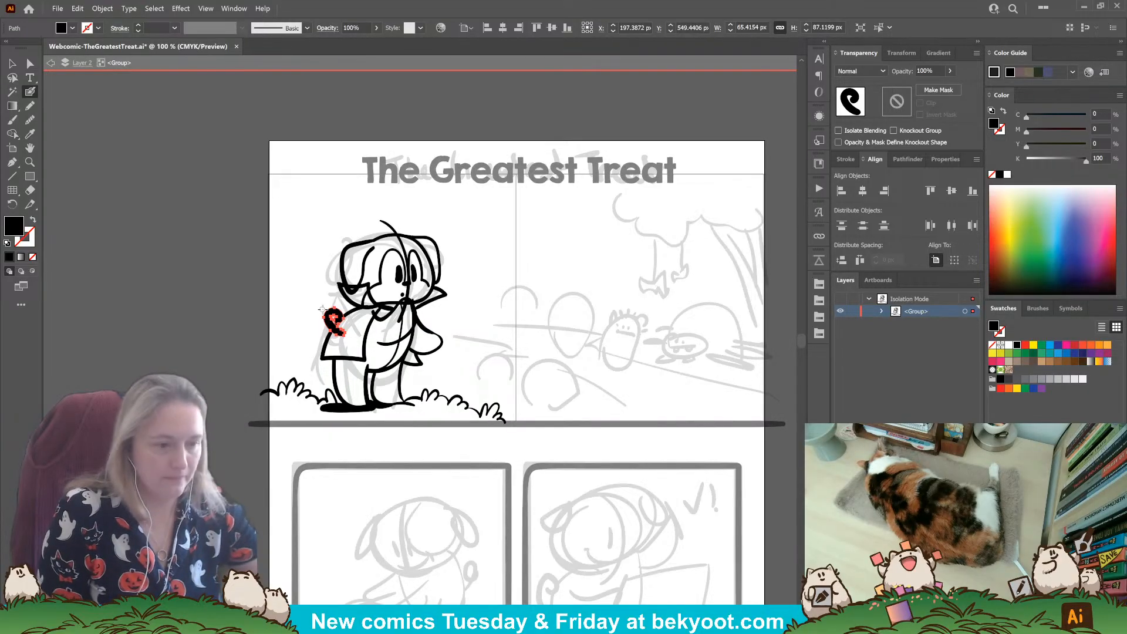
{"action": "mouse_move", "coordinate": [352, 337]}
{"action": "left_mouse_down"}
{"action": "mouse_move", "coordinate": [332, 311]}
{"action": "mouse_move", "coordinate": [323, 355]}
{"action": "mouse_move", "coordinate": [338, 334]}
{"action": "left_mouse_up"}
Step: Remove the guide lines running down the character's body and face, and trim the face marking's line near the cheek
{"action": "mouse_move", "coordinate": [388, 303]}
{"action": "left_mouse_down"}
{"action": "mouse_move", "coordinate": [379, 340]}
{"action": "mouse_move", "coordinate": [398, 358]}
{"action": "mouse_move", "coordinate": [381, 369]}
{"action": "left_mouse_up"}
{"action": "key", "text": "Delete"}
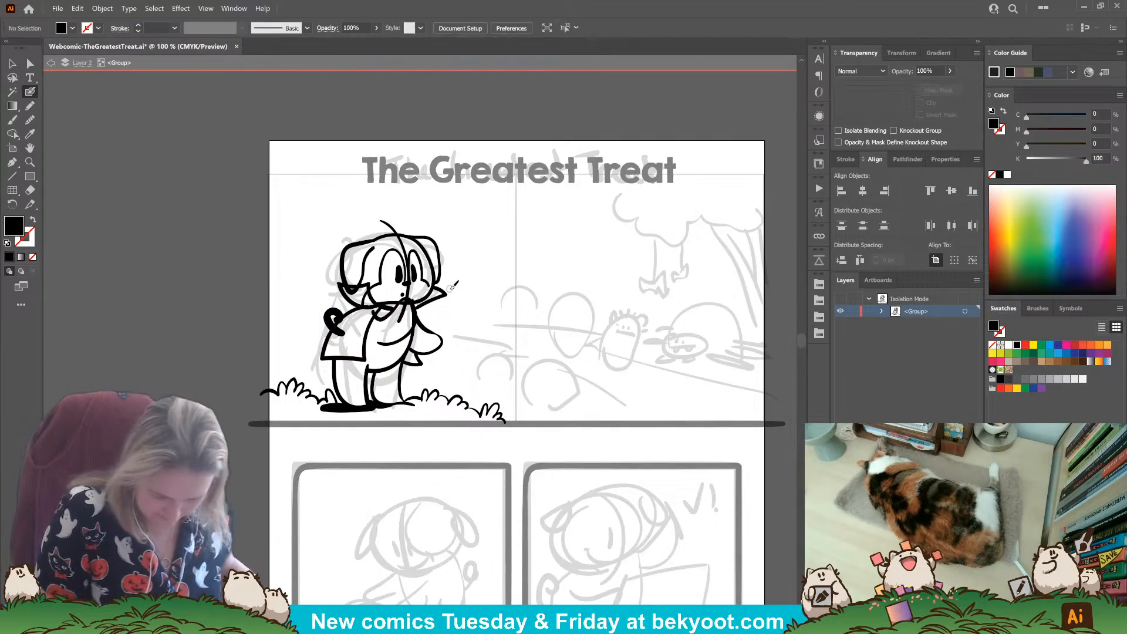
{"action": "left_click", "coordinate": [406, 256], "text": "ctrl"}
{"action": "key", "text": "Delete"}
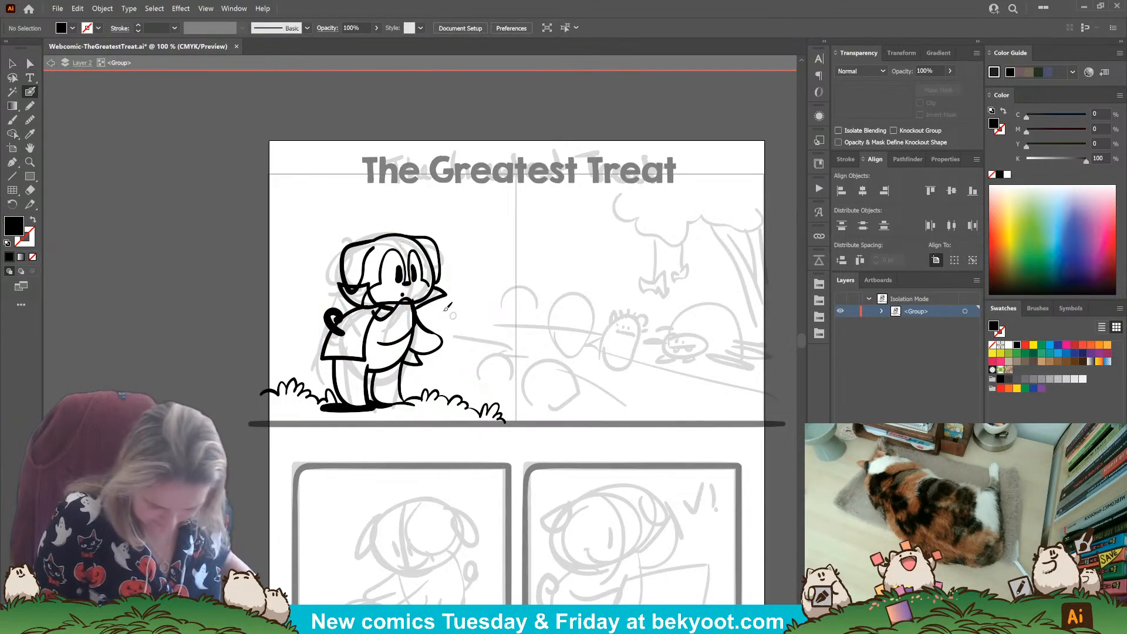
{"action": "left_click", "coordinate": [363, 298], "text": "ctrl"}
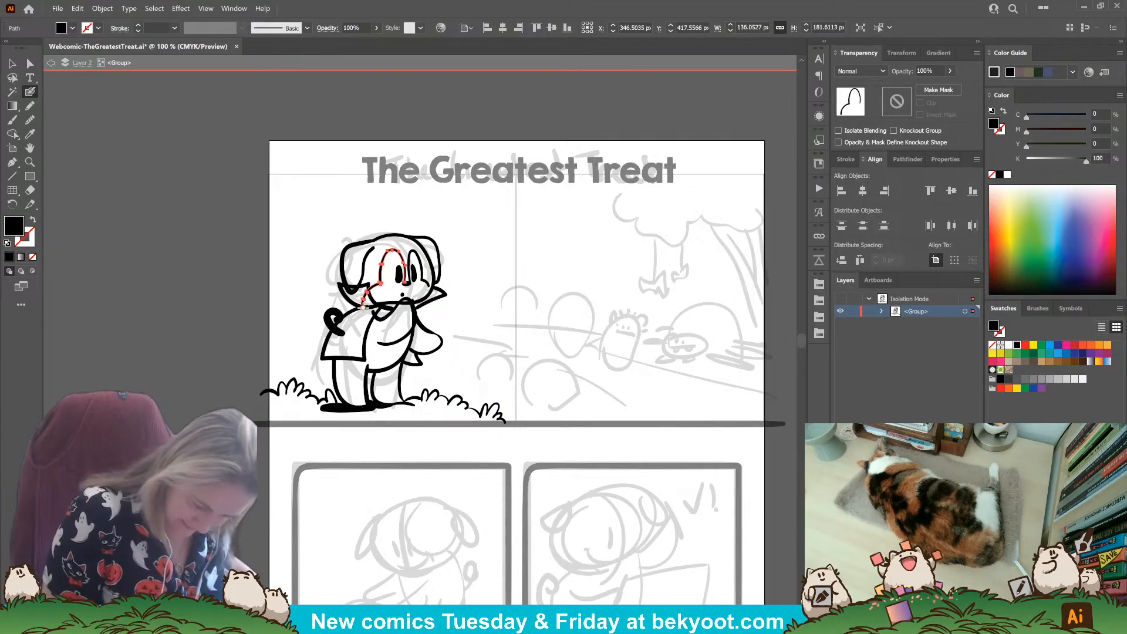
{"action": "key", "text": "Delete"}
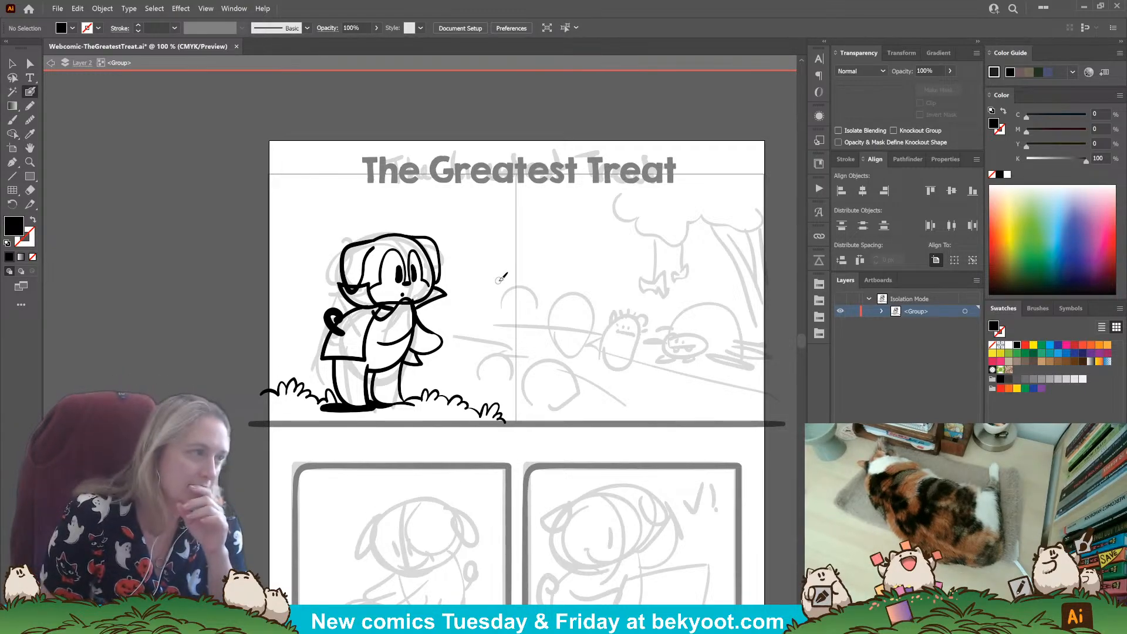
Step: Try to redraw the collar point at the character's left cheek
{"action": "left_click_drag", "start_coordinate": [428, 301], "coordinate": [437, 280]}
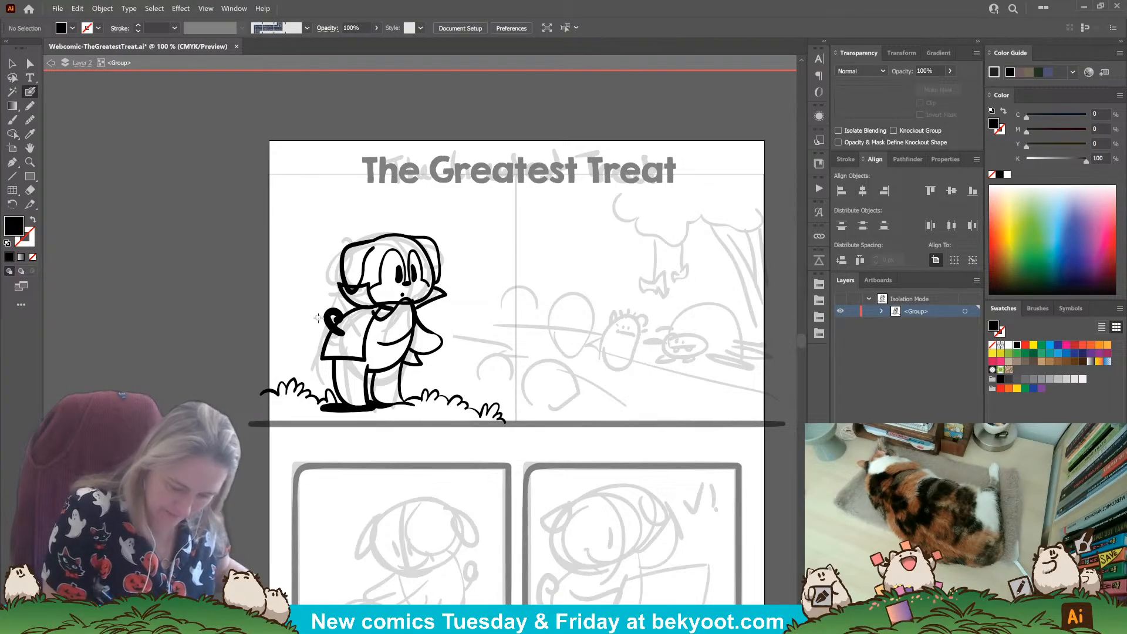
{"action": "key", "text": "ctrl+z"}
{"action": "left_click_drag", "start_coordinate": [368, 297], "coordinate": [363, 308]}
{"action": "key", "text": "shift+x"}
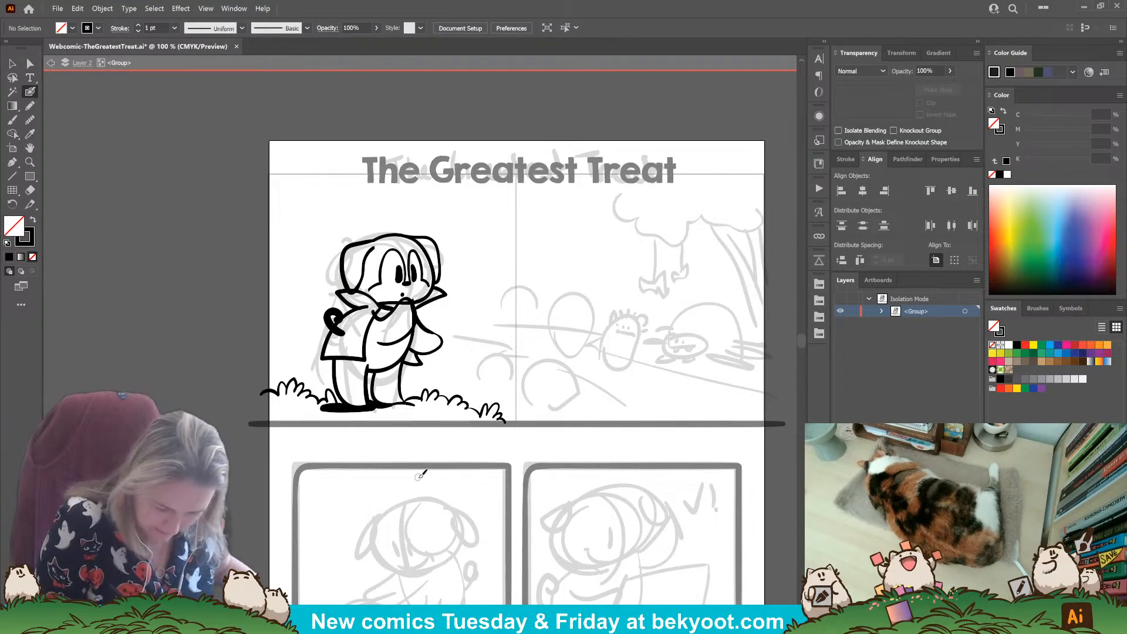
{"action": "left_click_drag", "start_coordinate": [381, 305], "coordinate": [359, 308]}
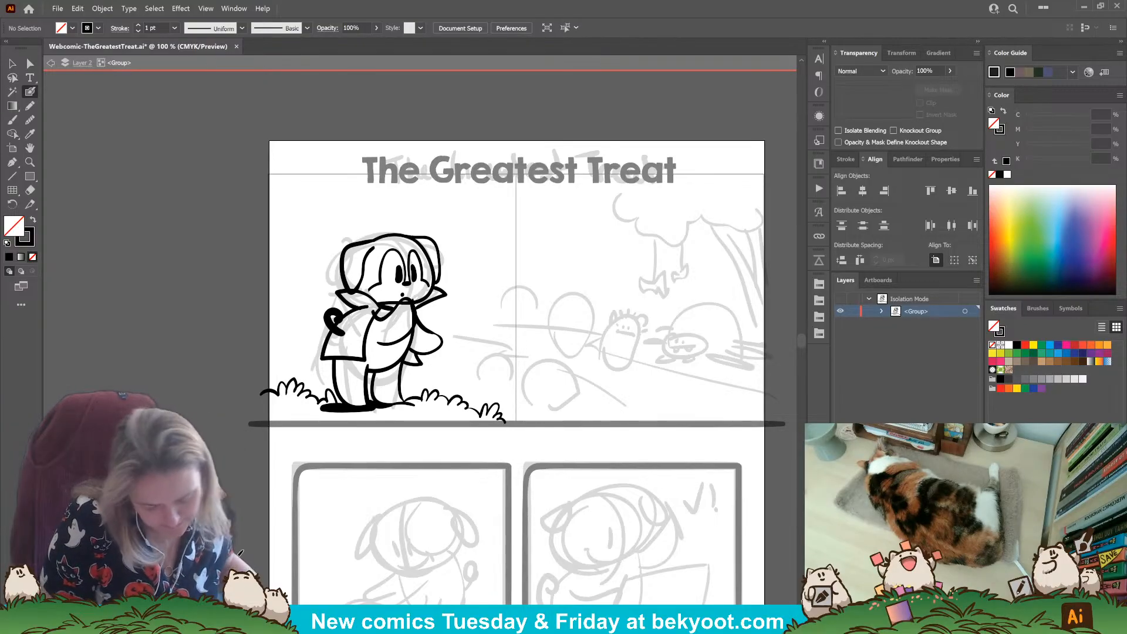
{"action": "key", "text": "shift+x"}
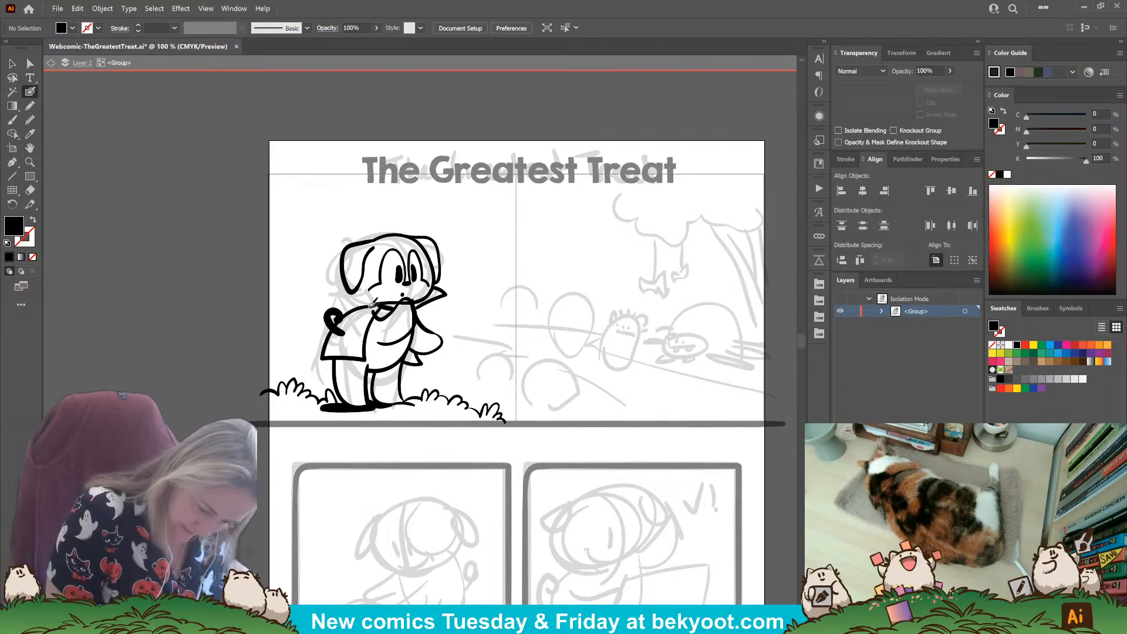
Step: Redraw the pointed collar tip below the large ear, and ink the dark collar line under the chin
{"action": "left_click_drag", "start_coordinate": [373, 294], "coordinate": [378, 296]}
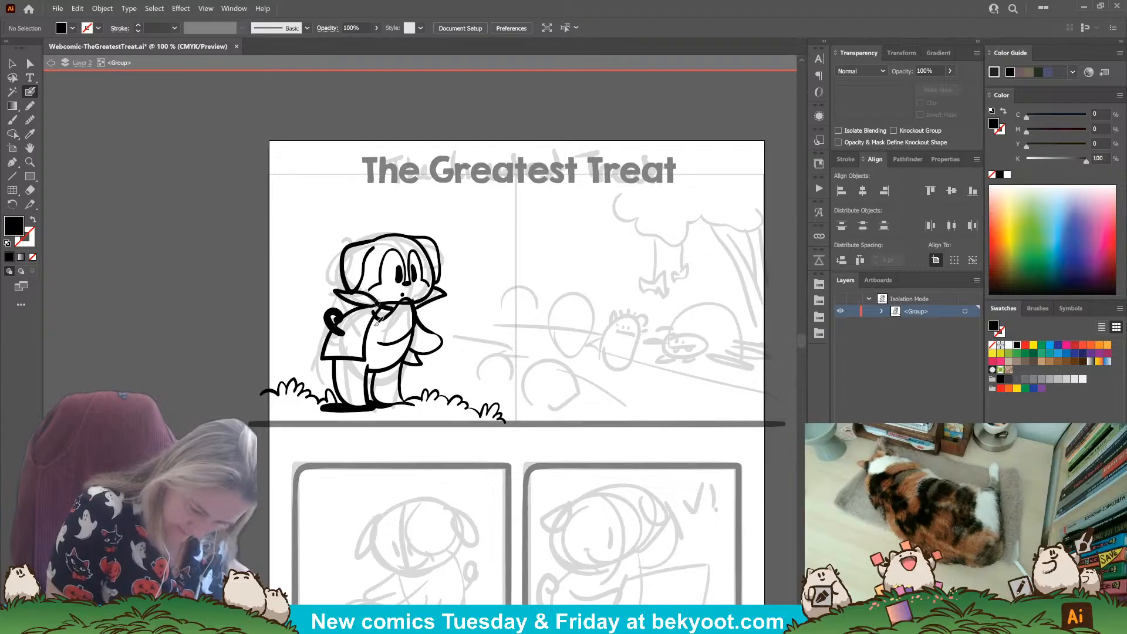
{"action": "key", "text": "shift+x"}
{"action": "key", "text": "shift+x"}
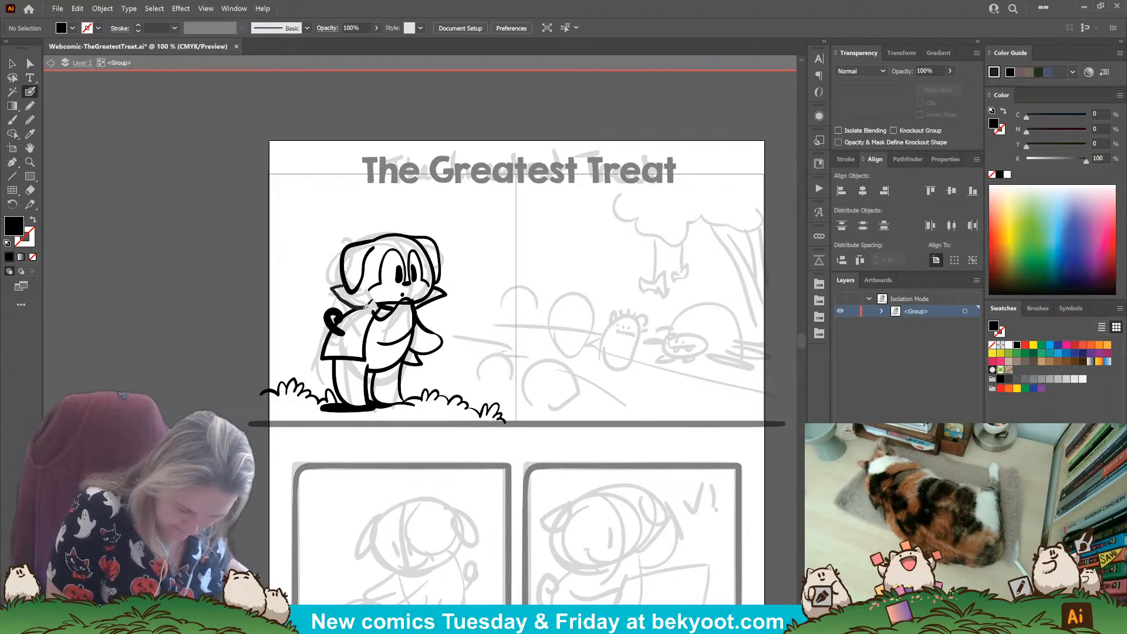
{"action": "key", "text": "shift+x"}
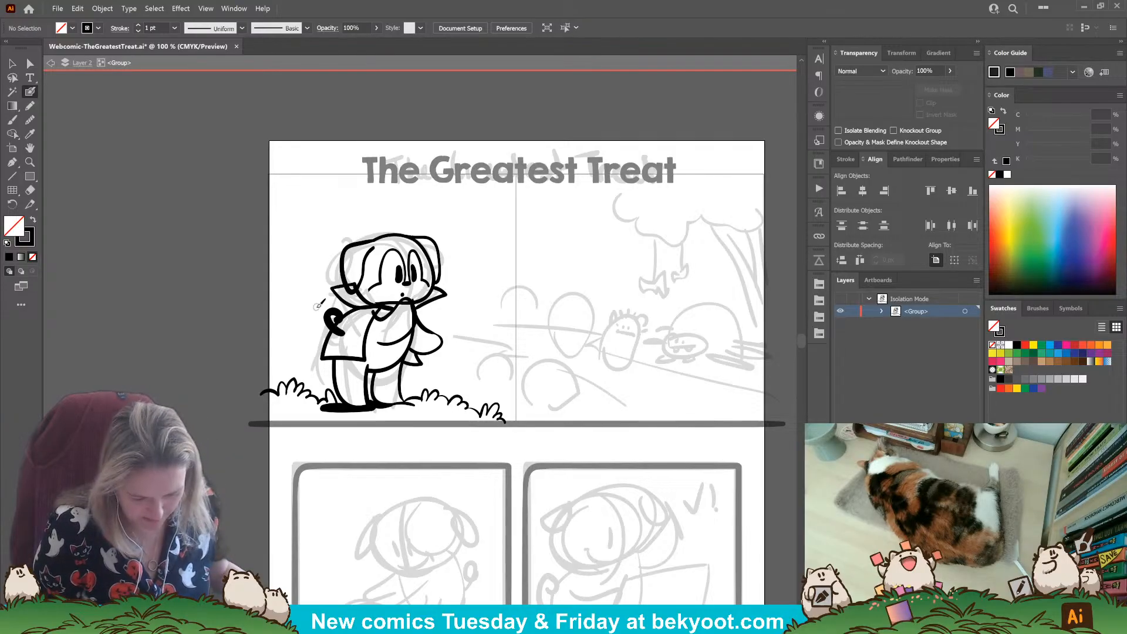
{"action": "key", "text": "shift+x"}
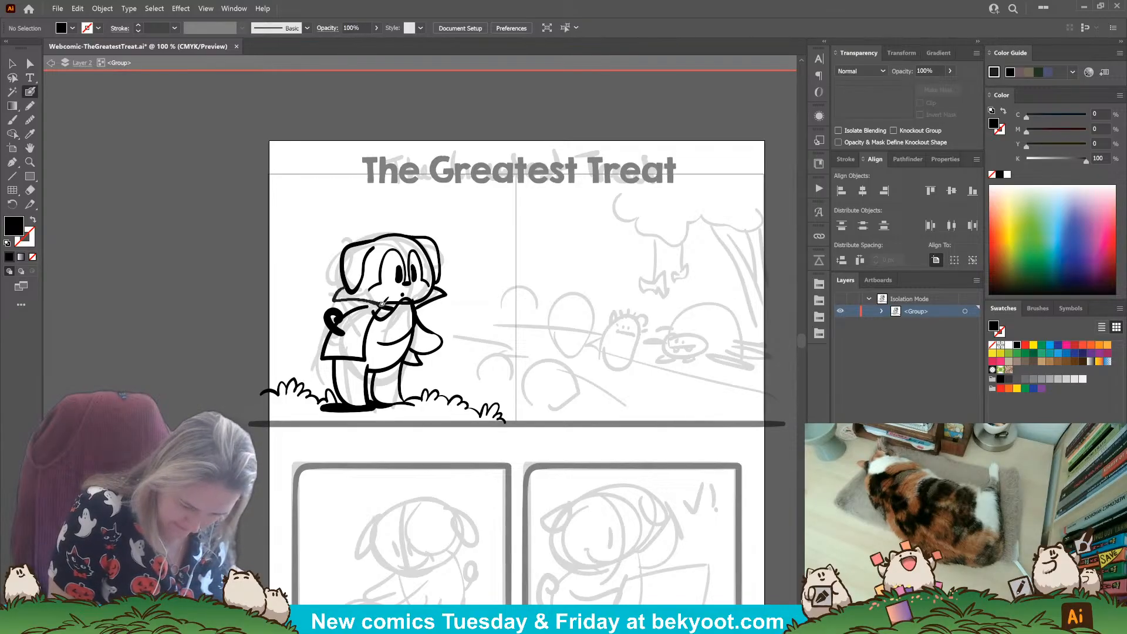
{"action": "key", "text": "shift+x"}
{"action": "left_click_drag", "start_coordinate": [376, 304], "coordinate": [376, 305]}
{"action": "key", "text": "ctrl+z"}
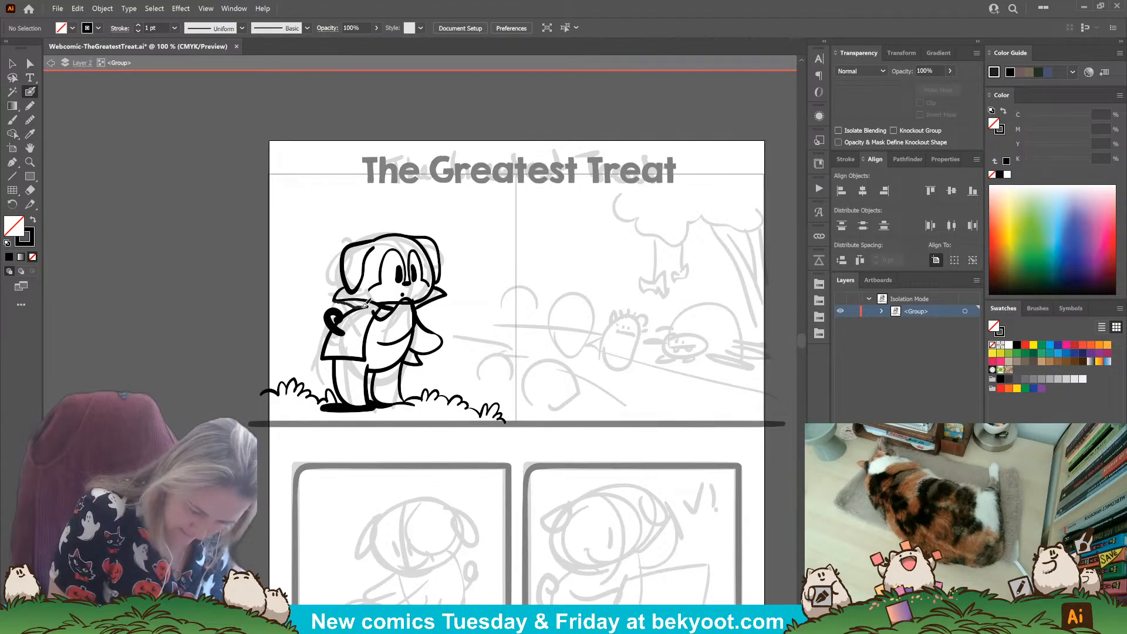
{"action": "left_click_drag", "start_coordinate": [380, 306], "coordinate": [382, 306]}
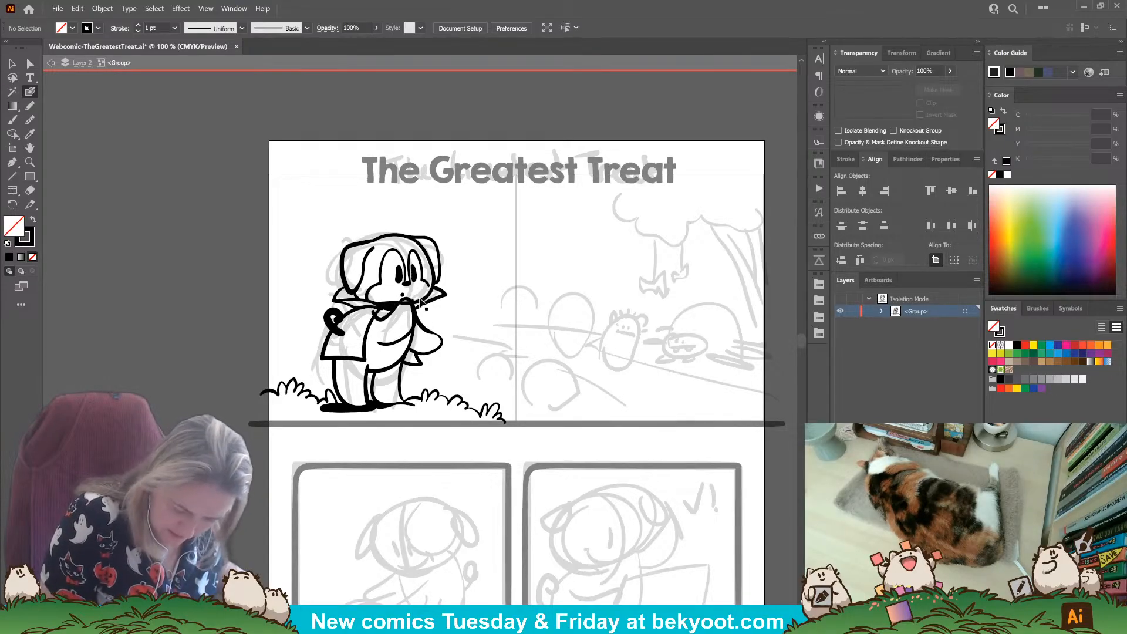
Step: Clean up the lines around the right collar tip, and shorten the front body outline just below the chin
{"action": "left_click_drag", "start_coordinate": [431, 298], "coordinate": [432, 290]}
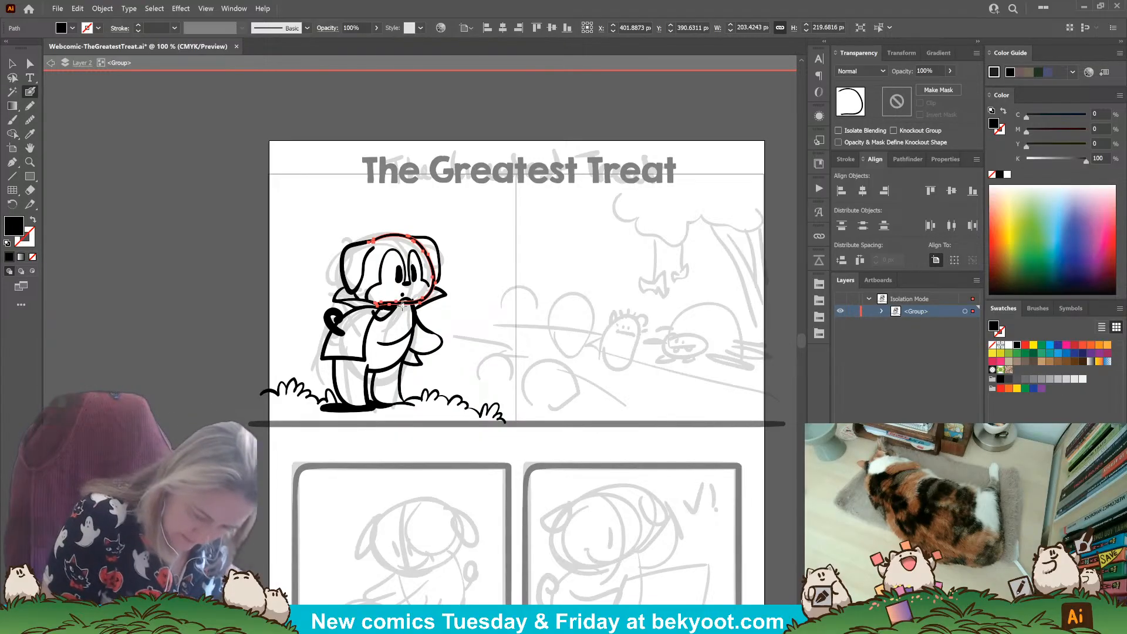
{"action": "key", "text": "ctrl+shift+a"}
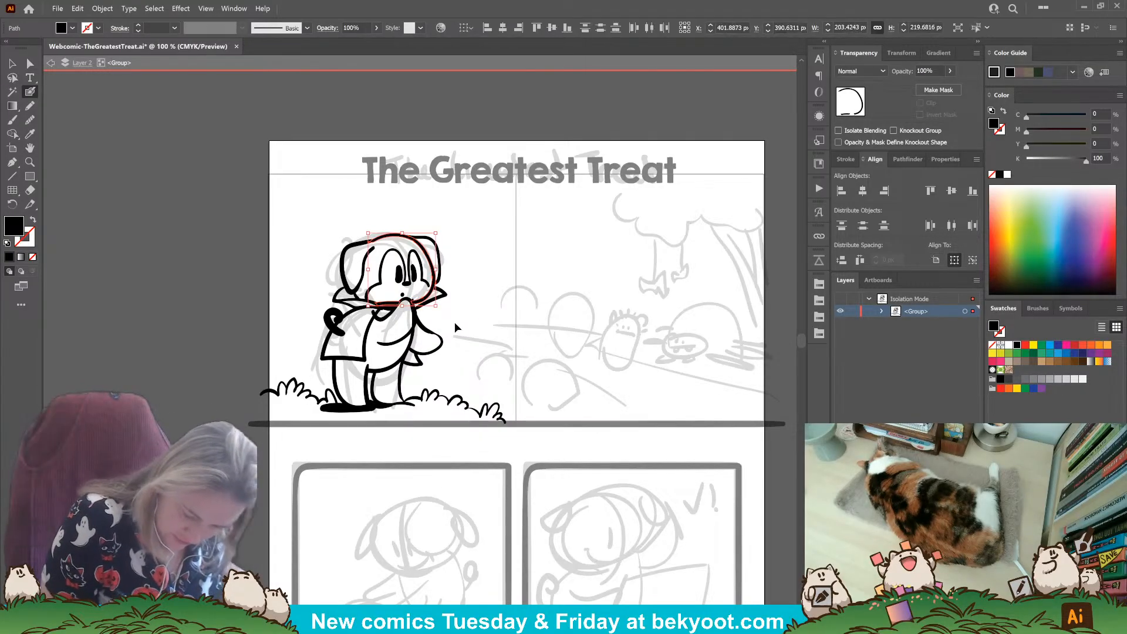
{"action": "left_click_drag", "start_coordinate": [414, 344], "coordinate": [413, 302]}
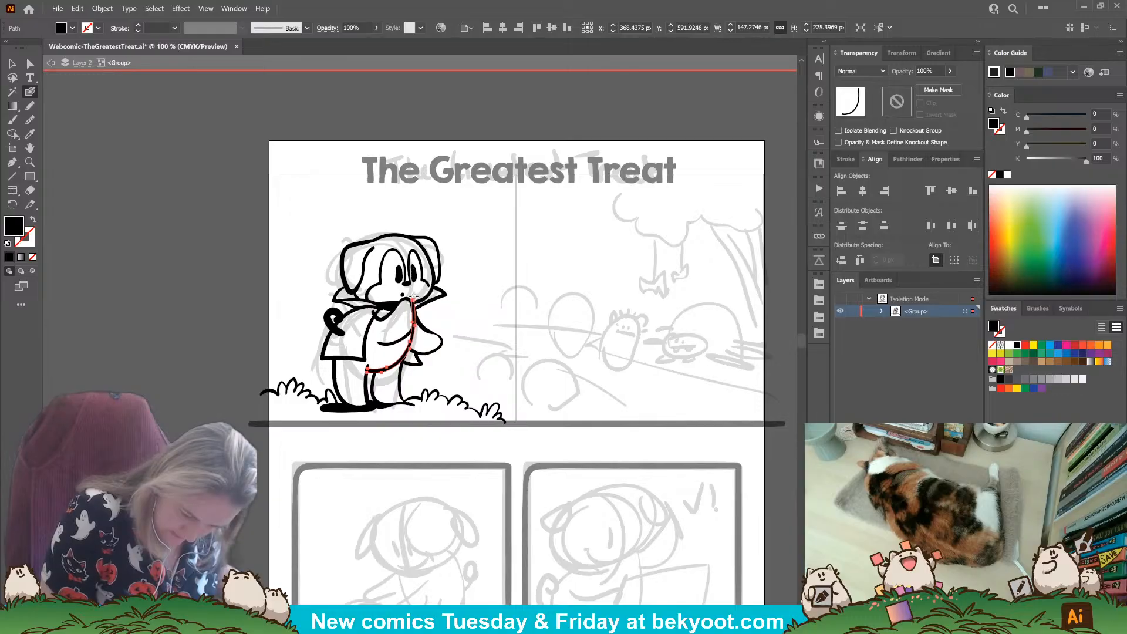
{"action": "key", "text": "ctrl+z"}
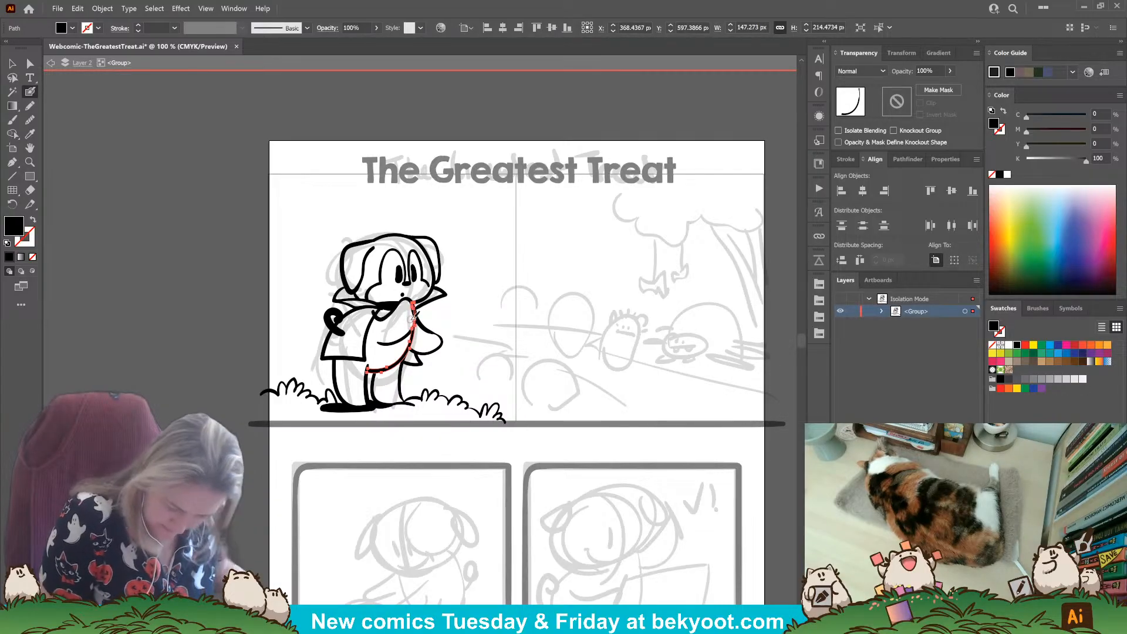
{"action": "left_click", "coordinate": [453, 303], "text": "ctrl"}
{"action": "left_click", "coordinate": [423, 332], "text": "ctrl"}
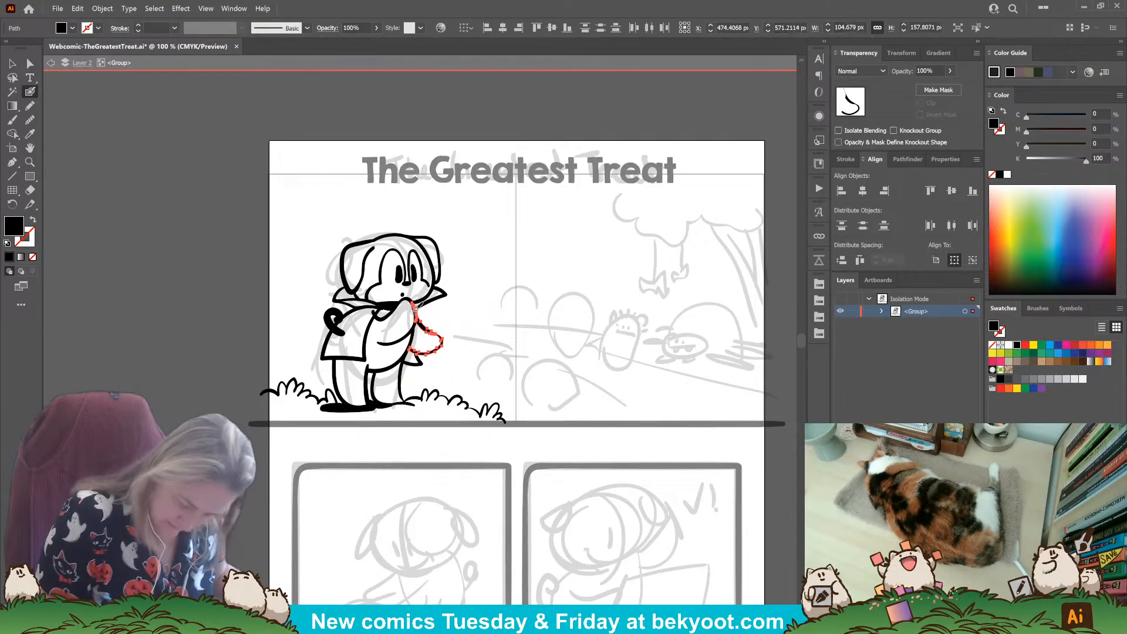
{"action": "left_click", "coordinate": [464, 307], "text": "ctrl"}
Step: Ink a short horizontal ground line beside the character and a jagged ground edge sloping right to the panel's lower border
{"action": "left_click_drag", "start_coordinate": [416, 424], "coordinate": [454, 413]}
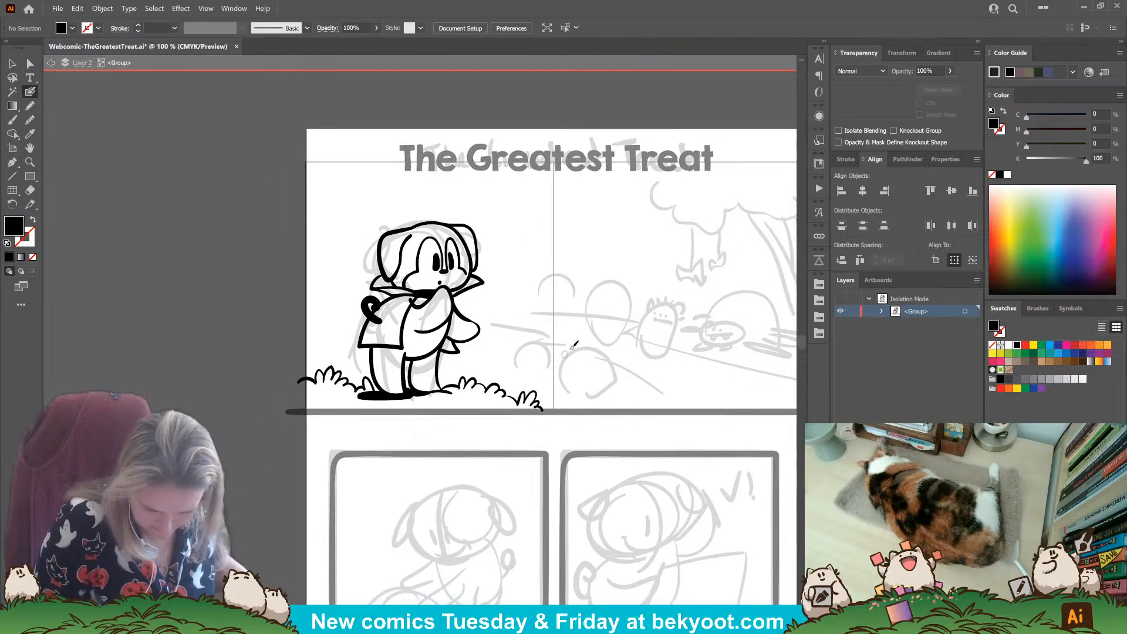
{"action": "left_click_drag", "start_coordinate": [560, 388], "coordinate": [509, 393]}
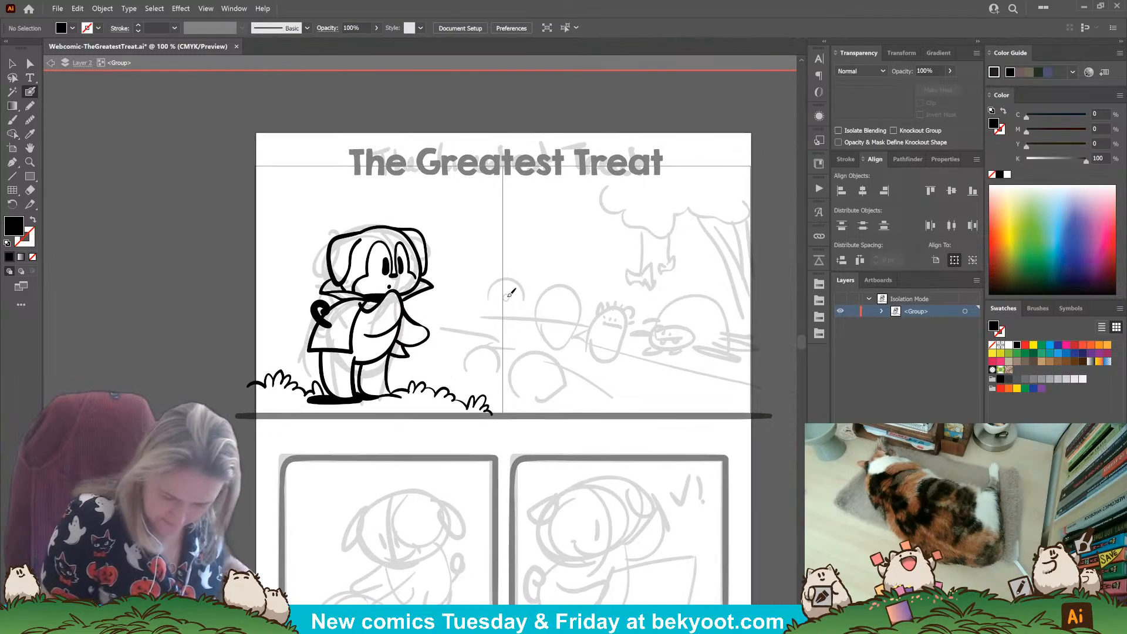
{"action": "left_click_drag", "start_coordinate": [433, 320], "coordinate": [602, 332]}
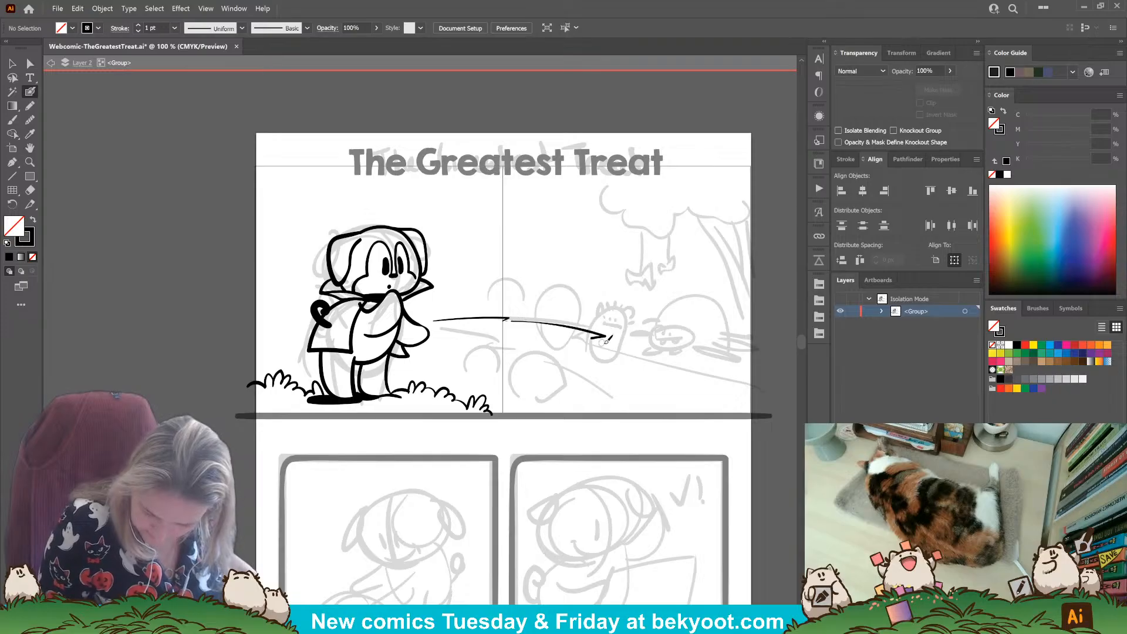
{"action": "key", "text": "ctrl+z"}
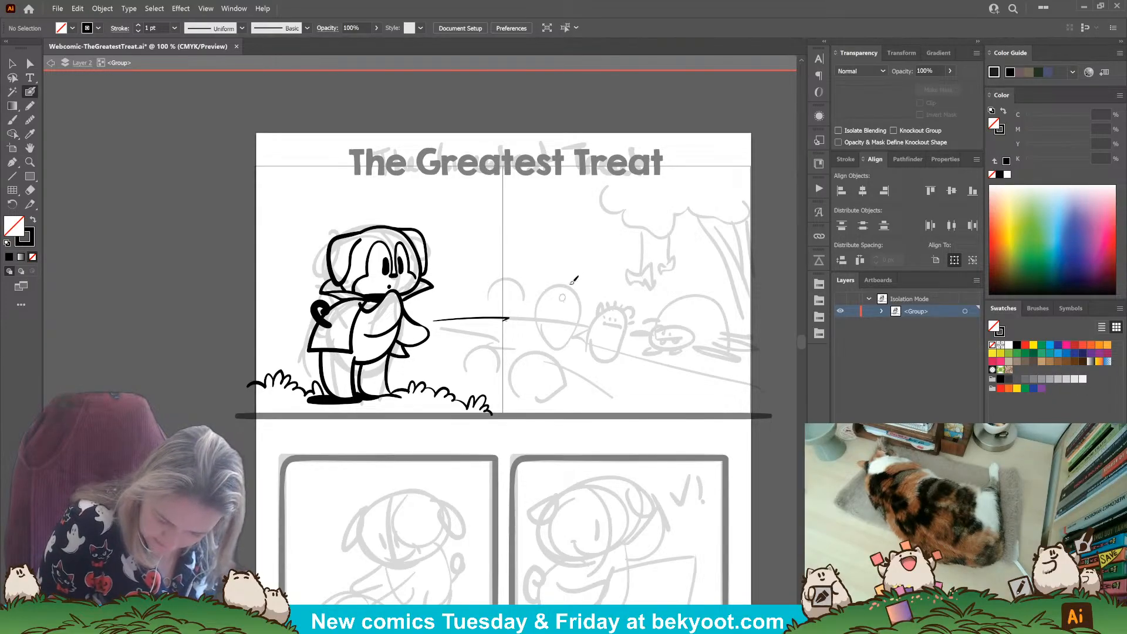
{"action": "mouse_move", "coordinate": [442, 330]}
{"action": "left_mouse_down"}
{"action": "mouse_move", "coordinate": [616, 388]}
{"action": "mouse_move", "coordinate": [507, 372]}
{"action": "mouse_move", "coordinate": [490, 384]}
{"action": "mouse_move", "coordinate": [573, 401]}
{"action": "left_mouse_up"}
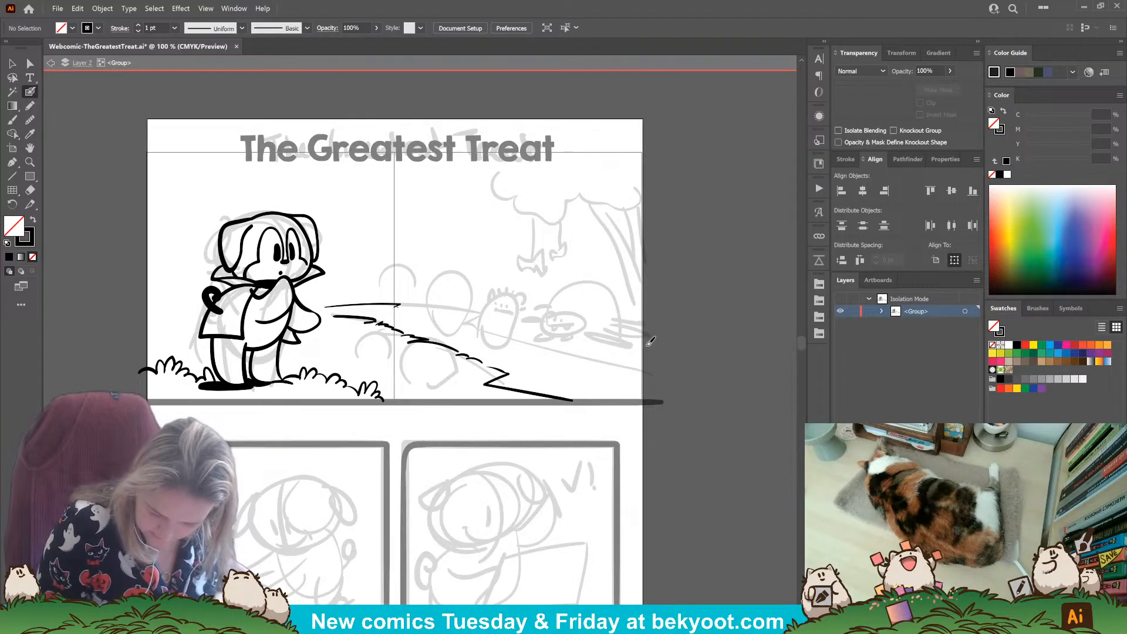
Step: Ink the far bank's jagged edge behind the sketched creatures to the panel's right border, and continue the horizon line with grass tufts
{"action": "mouse_move", "coordinate": [639, 346]}
{"action": "left_mouse_down"}
{"action": "mouse_move", "coordinate": [573, 346]}
{"action": "mouse_move", "coordinate": [521, 336]}
{"action": "mouse_move", "coordinate": [524, 326]}
{"action": "left_mouse_up"}
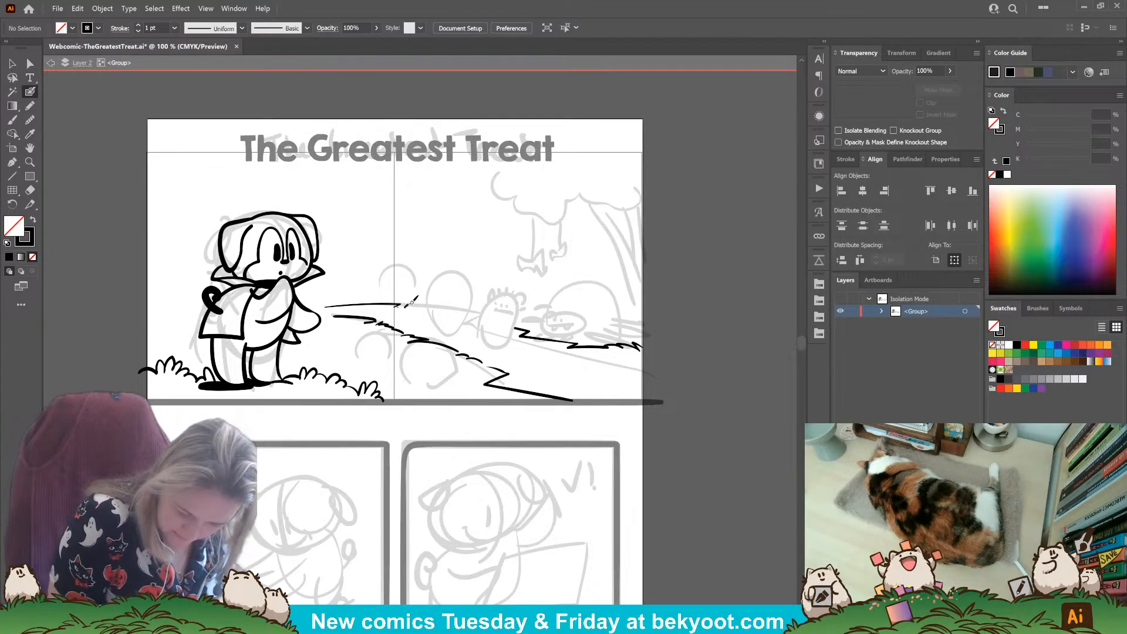
{"action": "left_click_drag", "start_coordinate": [404, 306], "coordinate": [482, 318]}
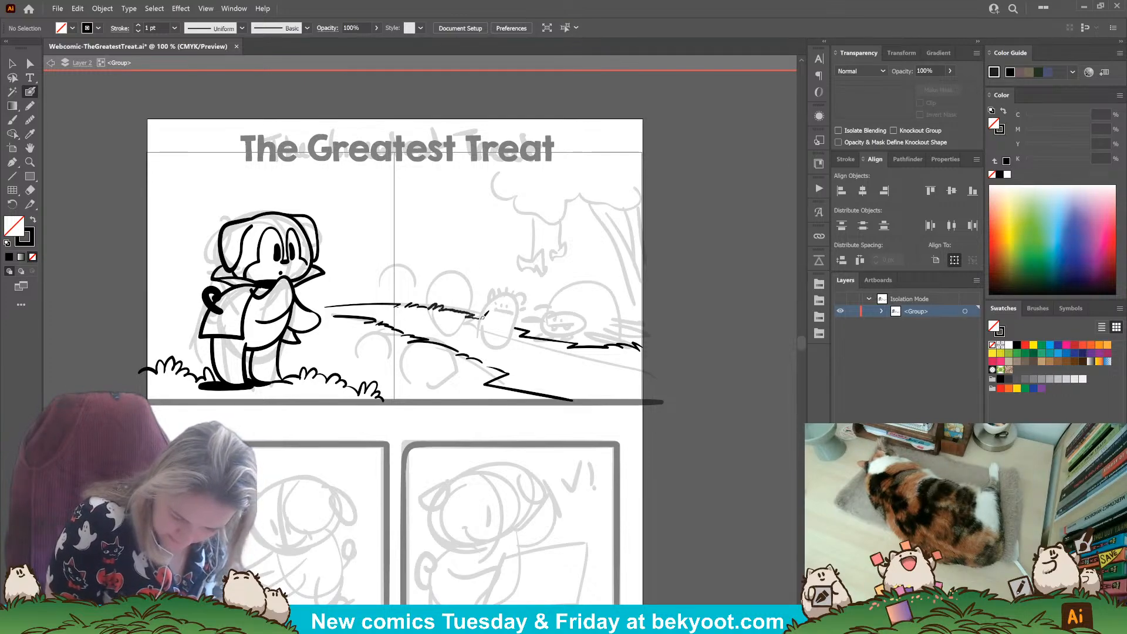
{"action": "scroll", "coordinate": [551, 312], "scroll_direction": "left", "scroll_amount": 2}
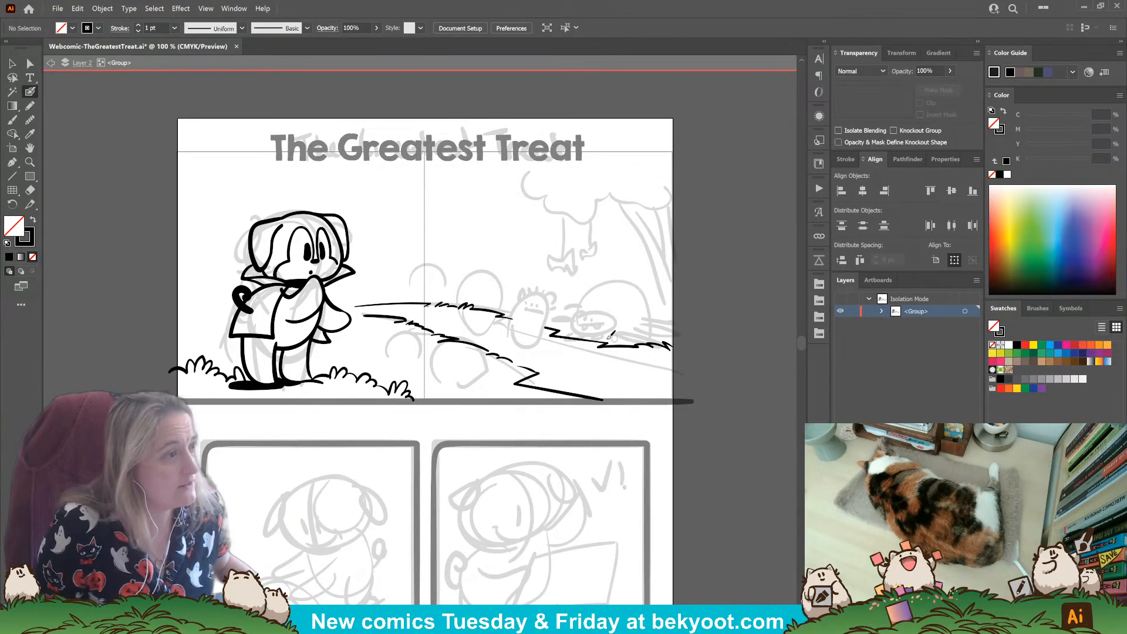
Step: Ink a curved line across the path's bend, and the zigzag edge and small ground marks in the panel's lower-right area
{"action": "mouse_move", "coordinate": [506, 348]}
{"action": "left_mouse_down"}
{"action": "mouse_move", "coordinate": [562, 337]}
{"action": "mouse_move", "coordinate": [511, 354]}
{"action": "mouse_move", "coordinate": [590, 367]}
{"action": "left_mouse_up"}
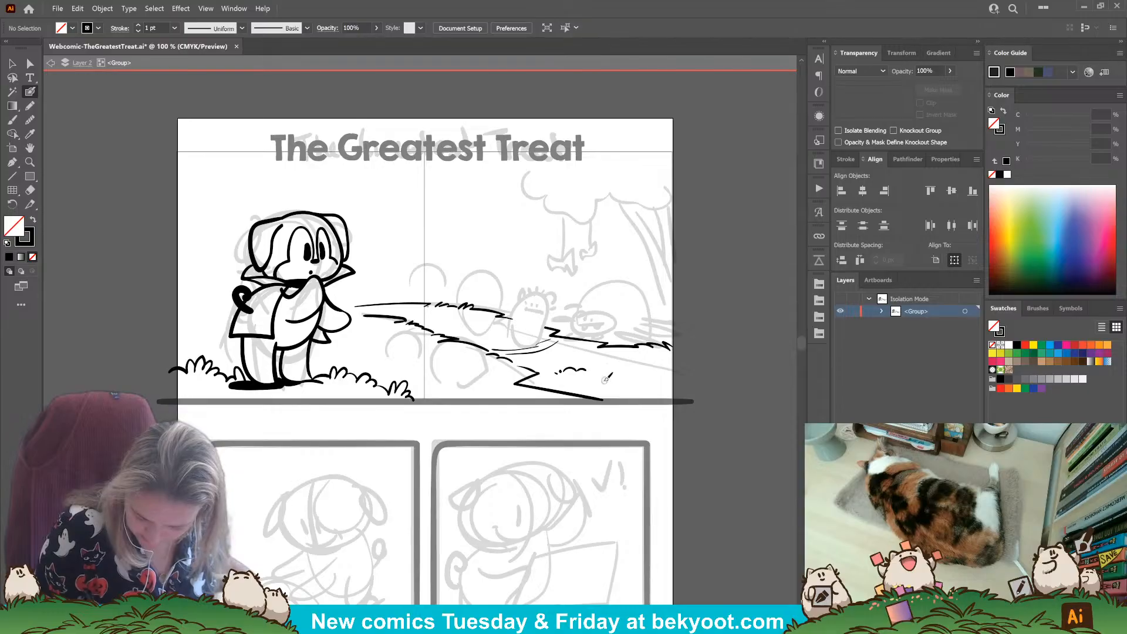
{"action": "mouse_move", "coordinate": [557, 383]}
{"action": "left_mouse_down"}
{"action": "mouse_move", "coordinate": [631, 383]}
{"action": "mouse_move", "coordinate": [685, 367]}
{"action": "left_mouse_up"}
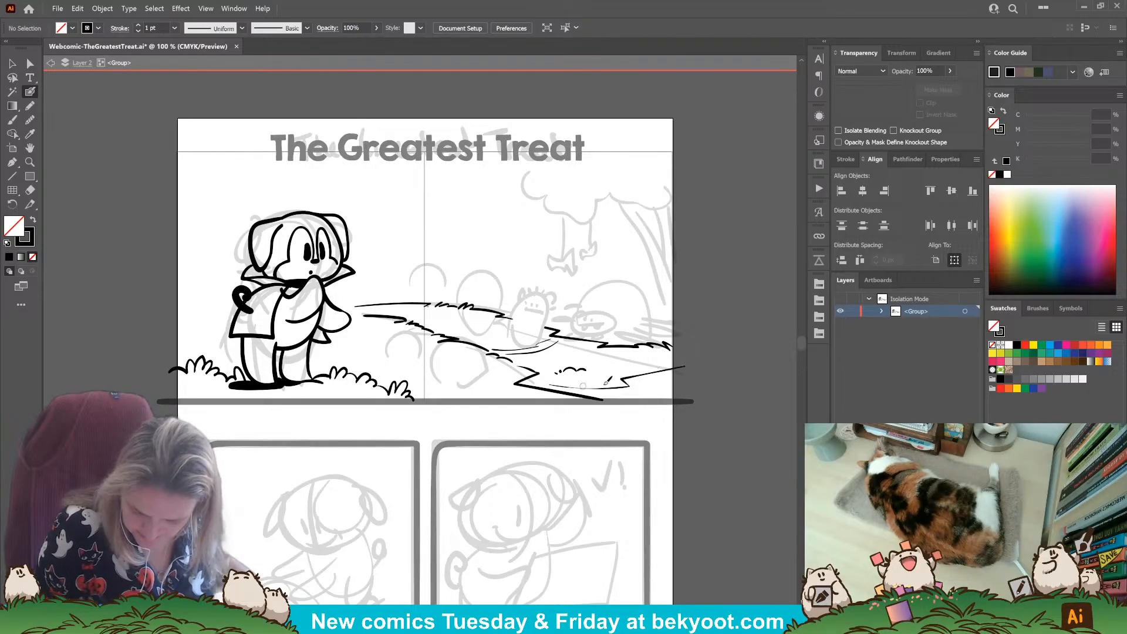
{"action": "left_click_drag", "start_coordinate": [535, 391], "coordinate": [605, 413]}
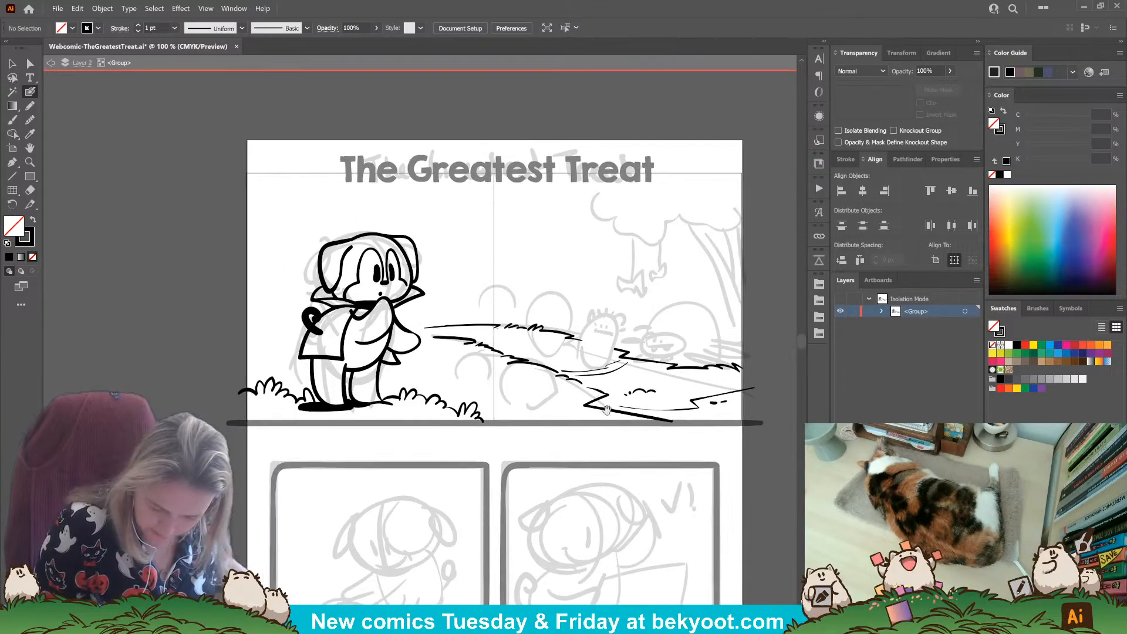
Step: Ink a leafy bush on the horizon just right of the character, and try short horizontal lines at the panel's left border
{"action": "mouse_move", "coordinate": [429, 309]}
{"action": "left_mouse_down"}
{"action": "mouse_move", "coordinate": [467, 313]}
{"action": "mouse_move", "coordinate": [423, 315]}
{"action": "mouse_move", "coordinate": [500, 323]}
{"action": "left_mouse_up"}
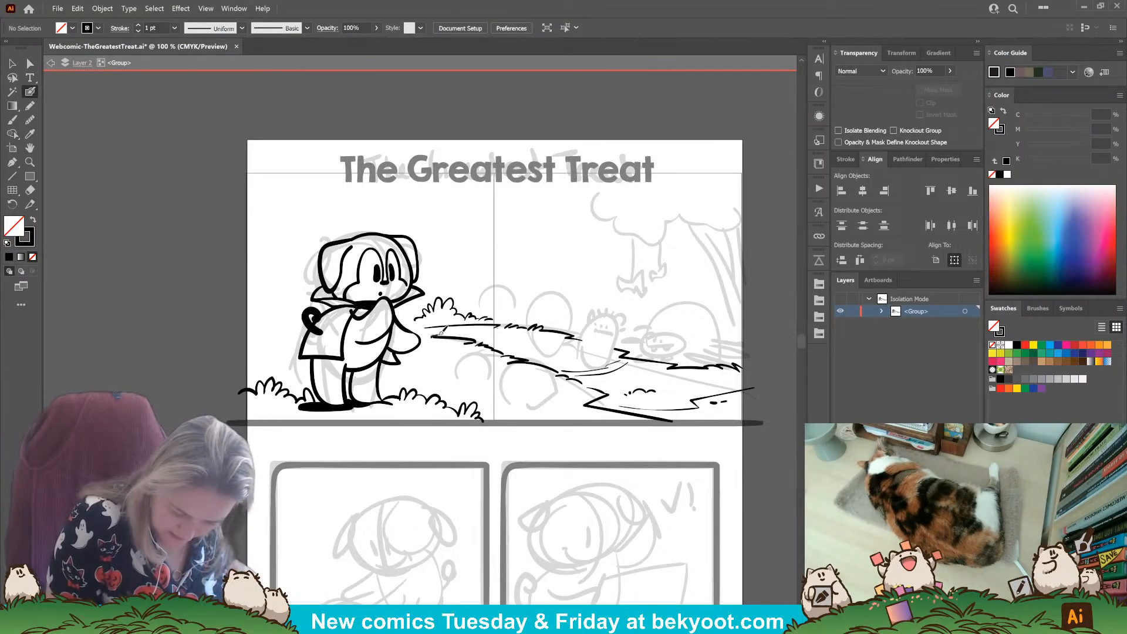
{"action": "left_click_drag", "start_coordinate": [274, 403], "coordinate": [380, 361]}
{"action": "mouse_move", "coordinate": [345, 262]}
{"action": "left_mouse_down"}
{"action": "mouse_move", "coordinate": [393, 270]}
{"action": "mouse_move", "coordinate": [352, 270]}
{"action": "mouse_move", "coordinate": [398, 273]}
{"action": "left_mouse_up"}
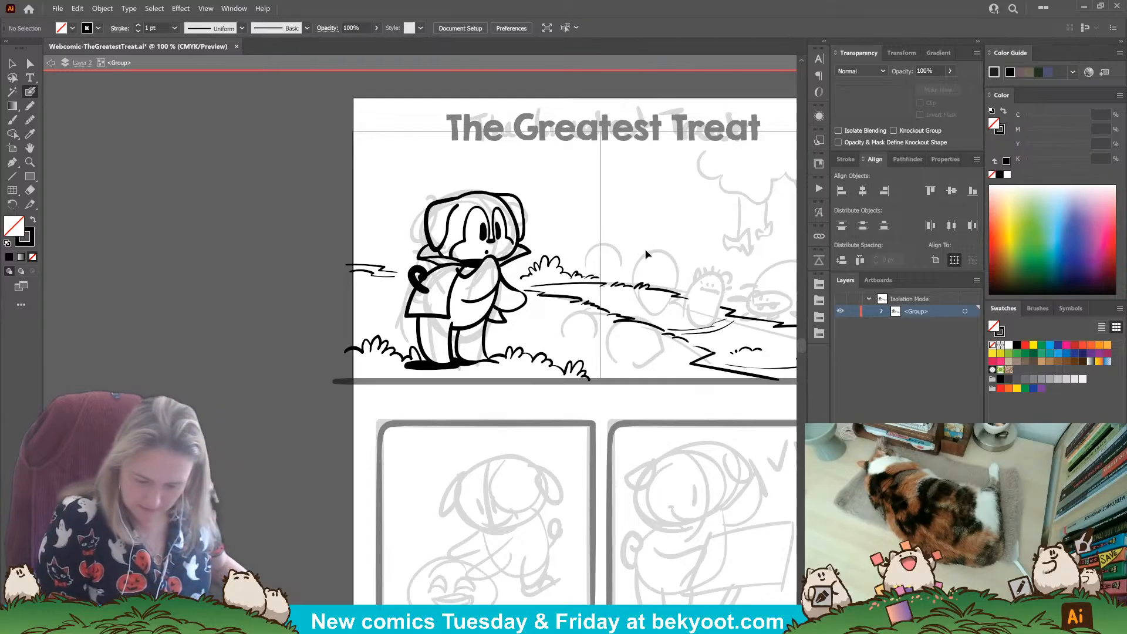
Step: Clean up the outline of the curled tail behind the character's back
{"action": "mouse_move", "coordinate": [423, 284]}
{"action": "left_mouse_down"}
{"action": "mouse_move", "coordinate": [416, 276]}
{"action": "mouse_move", "coordinate": [429, 284]}
{"action": "mouse_move", "coordinate": [416, 308]}
{"action": "mouse_move", "coordinate": [420, 293]}
{"action": "left_mouse_up"}
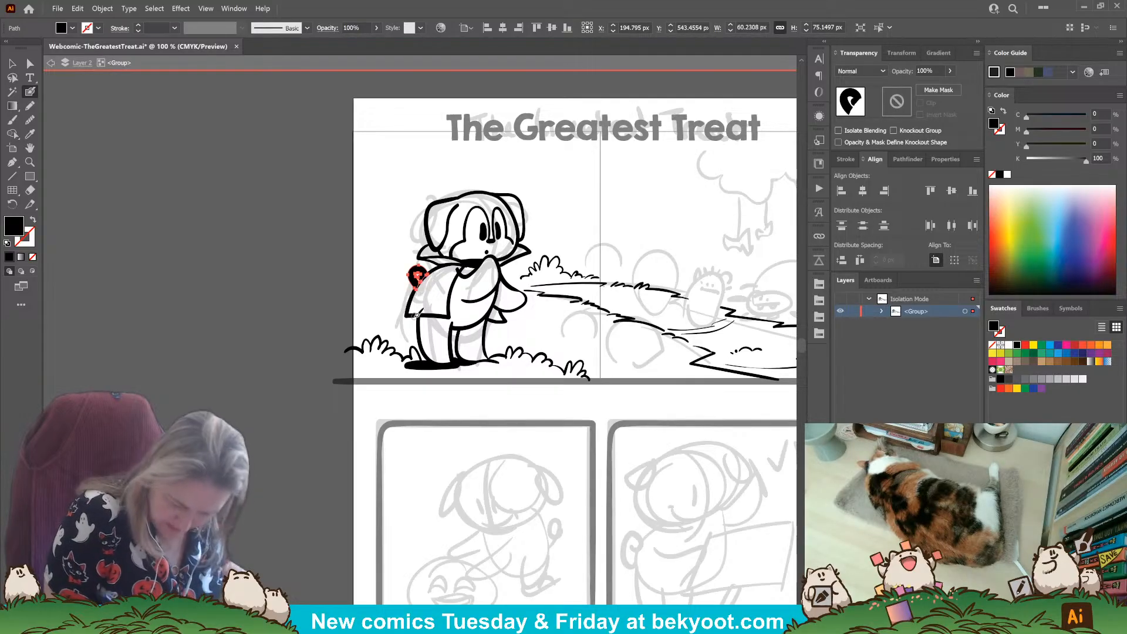
{"action": "key", "text": "ctrl+shift+a"}
{"action": "left_click_drag", "start_coordinate": [312, 440], "coordinate": [344, 463]}
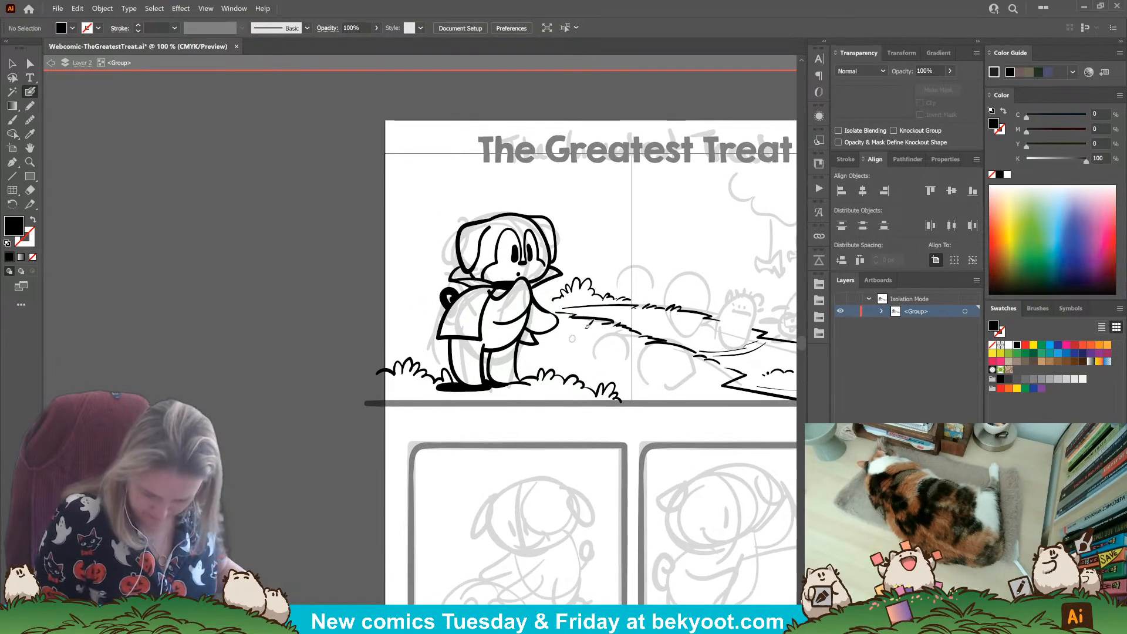
Step: Tidy the horizon line beneath the bush, smoothing its stroke and the end that meets the grass tufts
{"action": "mouse_move", "coordinate": [558, 318]}
{"action": "left_mouse_down"}
{"action": "mouse_move", "coordinate": [614, 321]}
{"action": "mouse_move", "coordinate": [587, 317]}
{"action": "mouse_move", "coordinate": [640, 308]}
{"action": "left_mouse_up"}
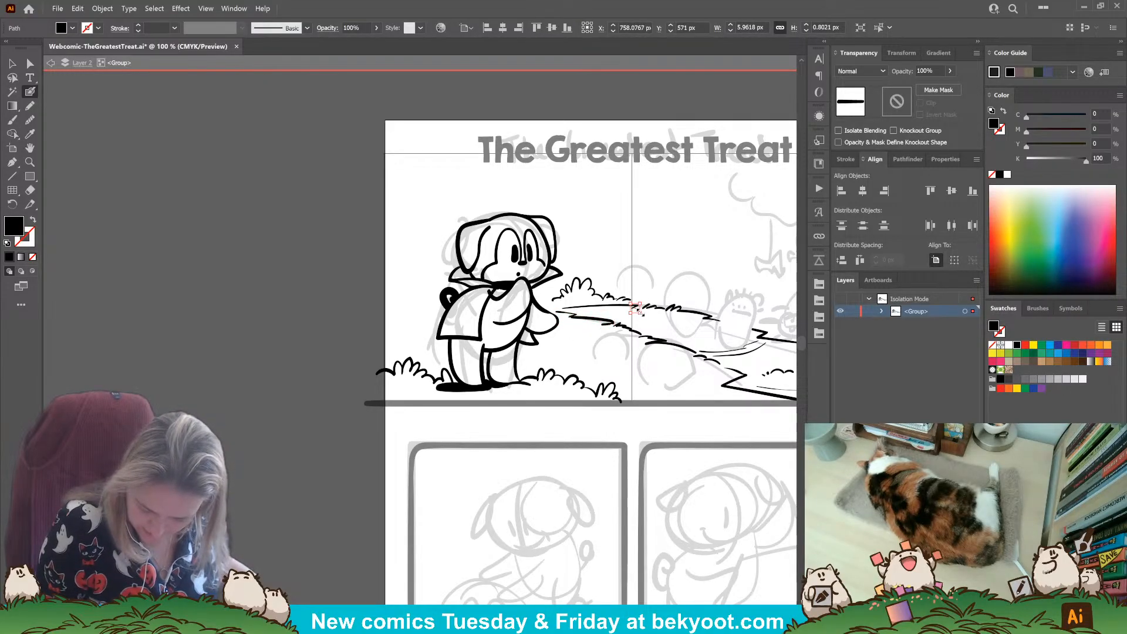
{"action": "key", "text": "ctrl+shift+a"}
{"action": "left_click_drag", "start_coordinate": [640, 303], "coordinate": [562, 305]}
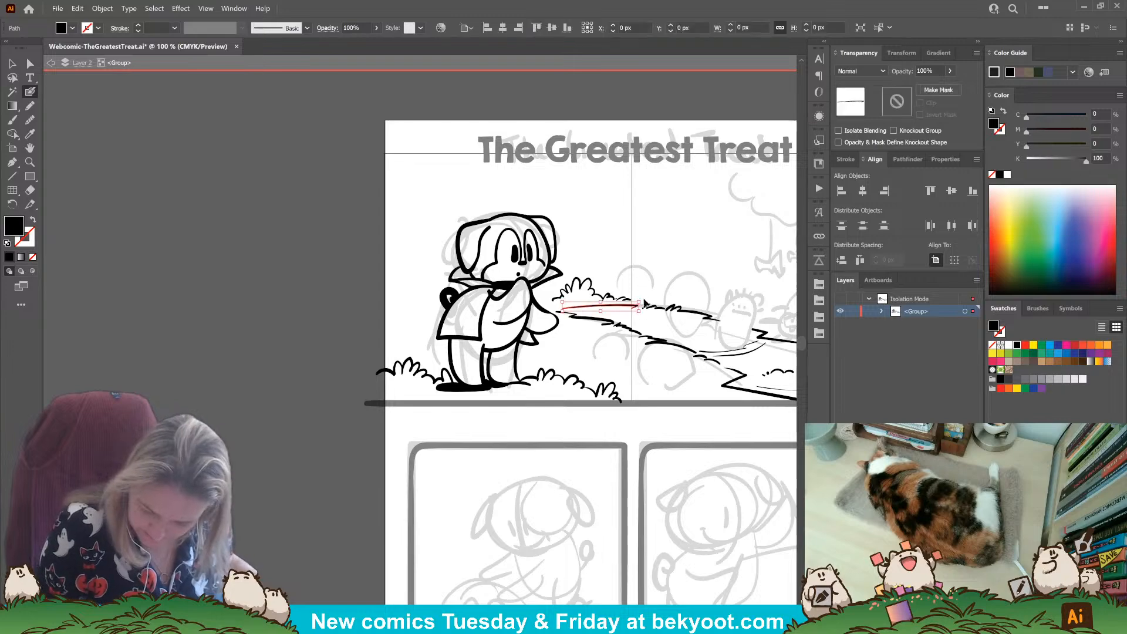
{"action": "key", "text": "ctrl+shift+a"}
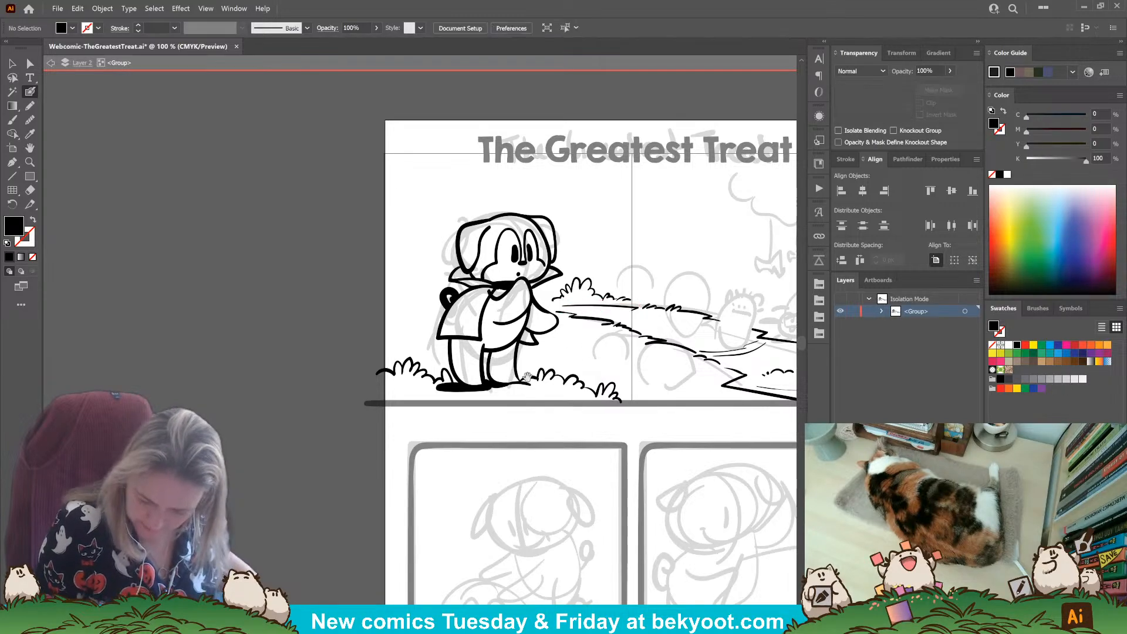
Step: Ink a small dash between the horizon line and the cape, and grassy horizon lines from the panel's left border to the tail
{"action": "left_click_drag", "start_coordinate": [518, 373], "coordinate": [631, 362]}
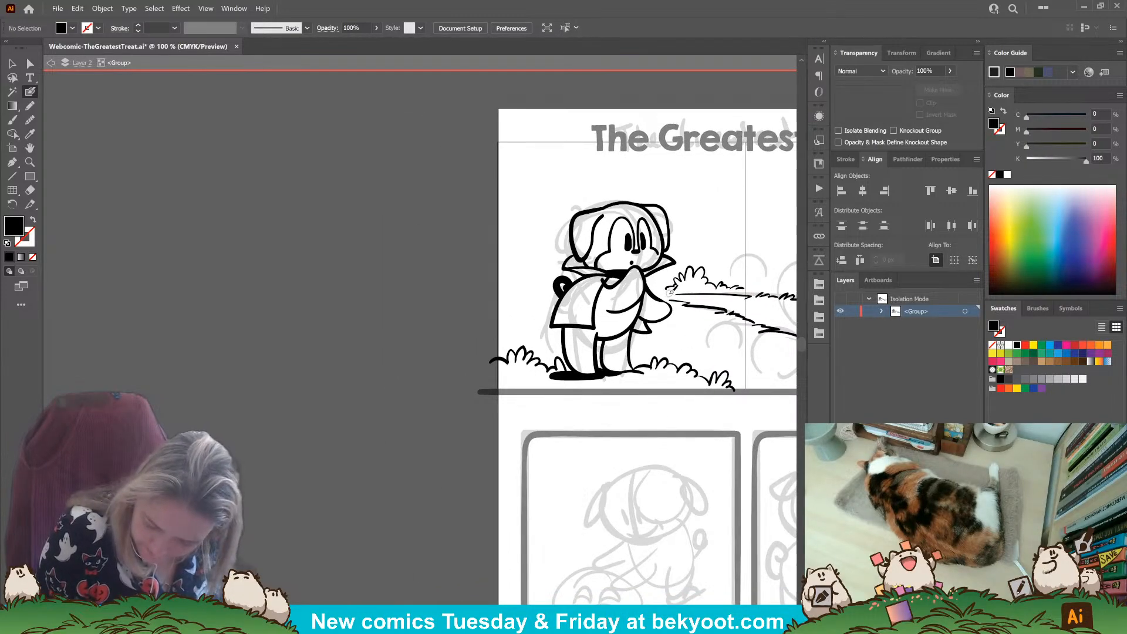
{"action": "key", "text": "shift+x"}
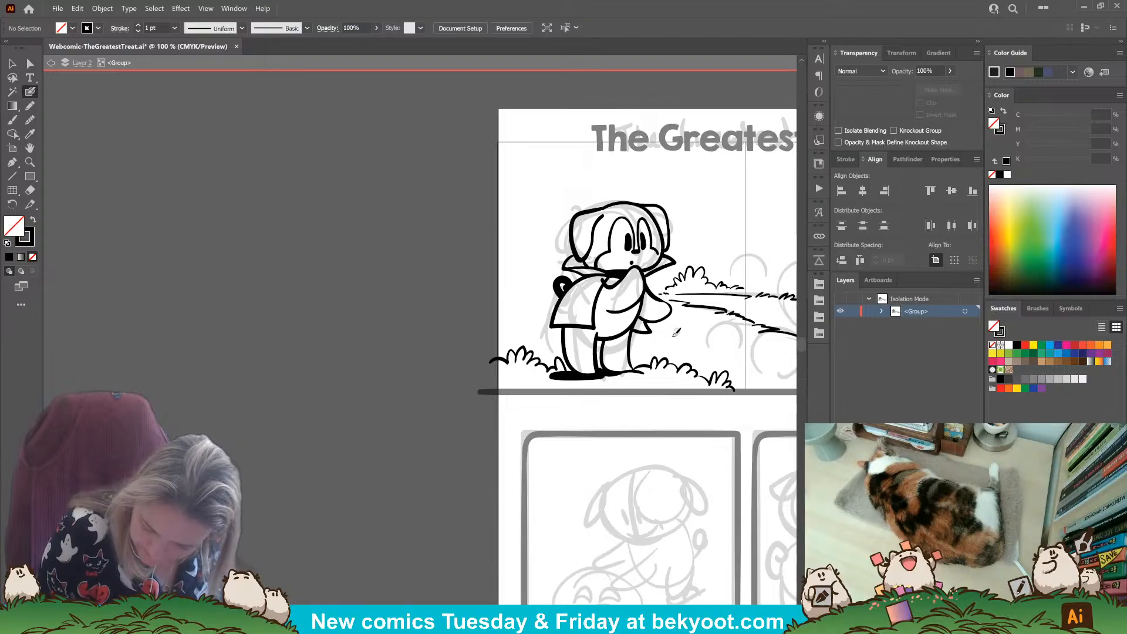
{"action": "left_click_drag", "start_coordinate": [549, 363], "coordinate": [542, 366]}
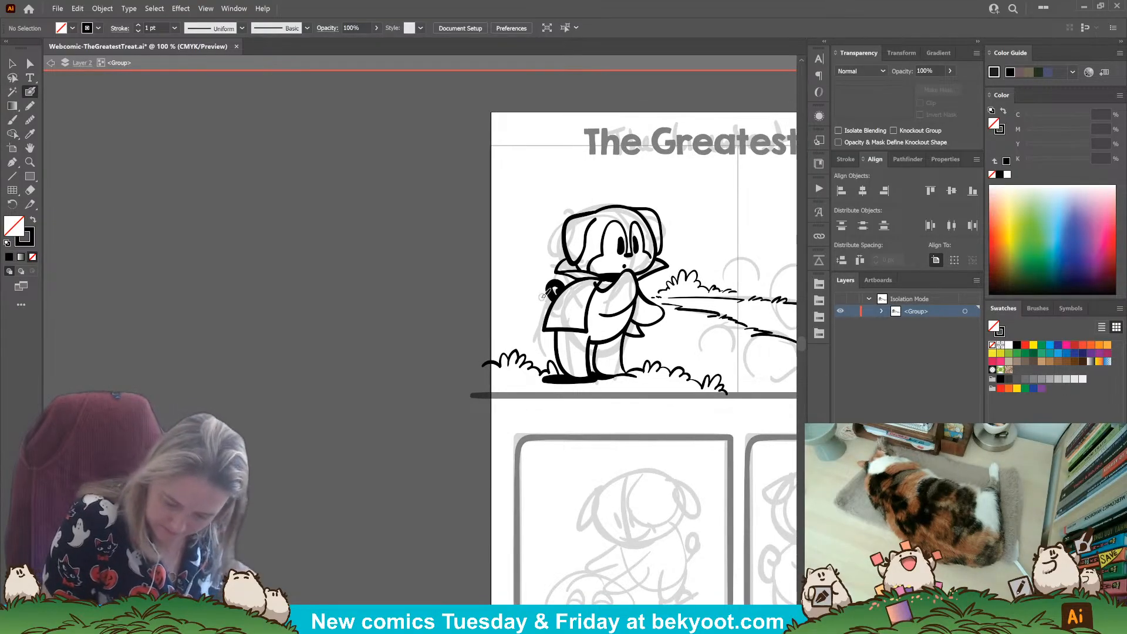
{"action": "mouse_move", "coordinate": [540, 298]}
{"action": "left_mouse_down"}
{"action": "mouse_move", "coordinate": [490, 302]}
{"action": "mouse_move", "coordinate": [455, 292]}
{"action": "mouse_move", "coordinate": [545, 298]}
{"action": "left_mouse_up"}
{"action": "key", "text": "ctrl+z"}
{"action": "key", "text": "ctrl+z"}
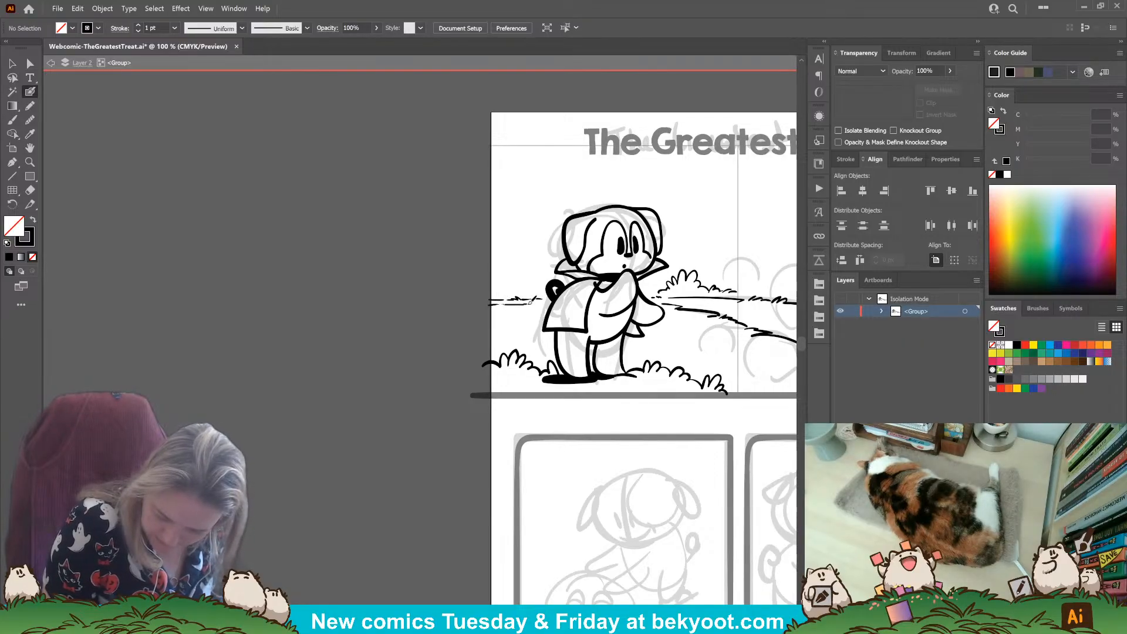
Step: Ink a leafy bush sloping down from the left border to the tail, and add grass tufts along the horizon beside the character
{"action": "left_click_drag", "start_coordinate": [602, 360], "coordinate": [551, 371]}
{"action": "mouse_move", "coordinate": [439, 243]}
{"action": "left_mouse_down"}
{"action": "mouse_move", "coordinate": [462, 246]}
{"action": "mouse_move", "coordinate": [471, 271]}
{"action": "mouse_move", "coordinate": [485, 273]}
{"action": "mouse_move", "coordinate": [478, 283]}
{"action": "mouse_move", "coordinate": [467, 276]}
{"action": "mouse_move", "coordinate": [485, 261]}
{"action": "mouse_move", "coordinate": [500, 292]}
{"action": "left_mouse_up"}
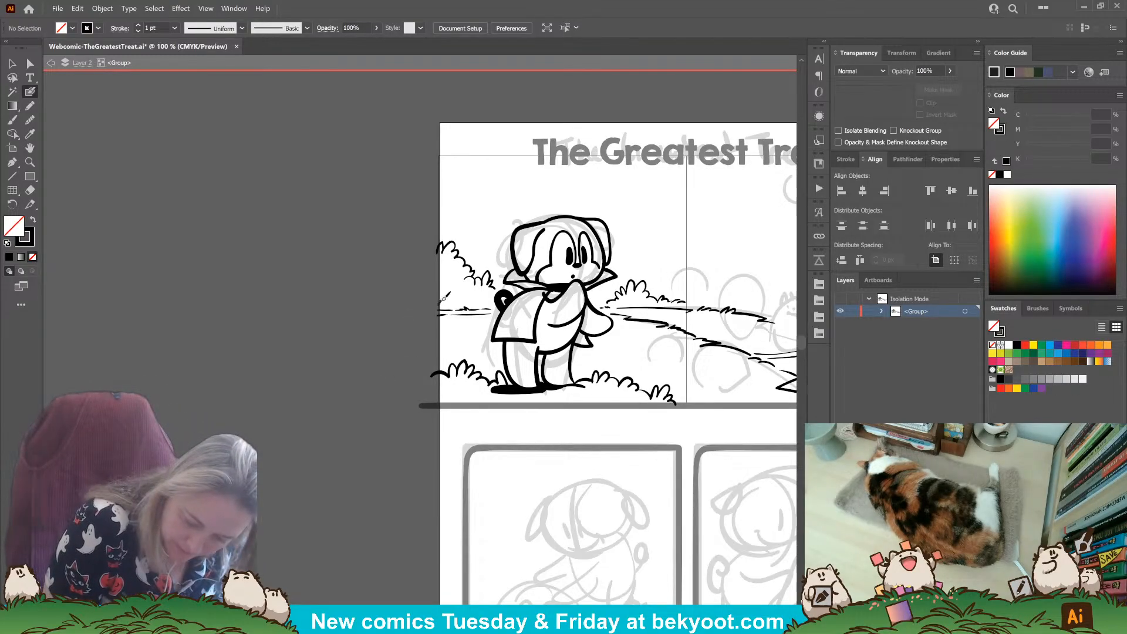
{"action": "left_click_drag", "start_coordinate": [452, 300], "coordinate": [496, 299]}
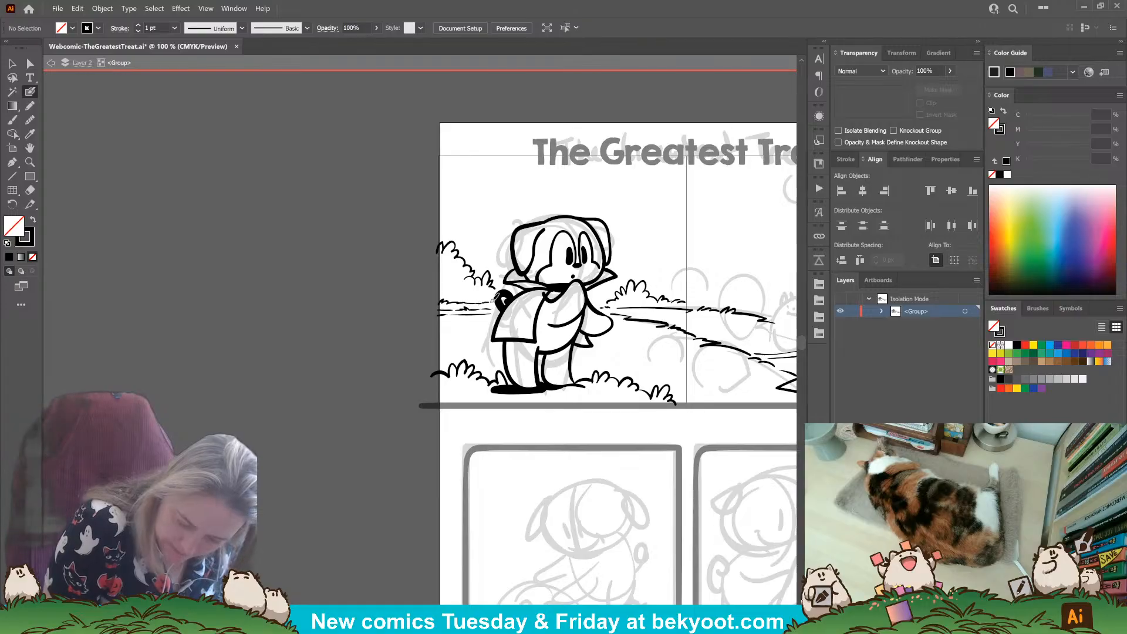
{"action": "scroll", "coordinate": [527, 293], "scroll_direction": "right", "scroll_amount": 3}
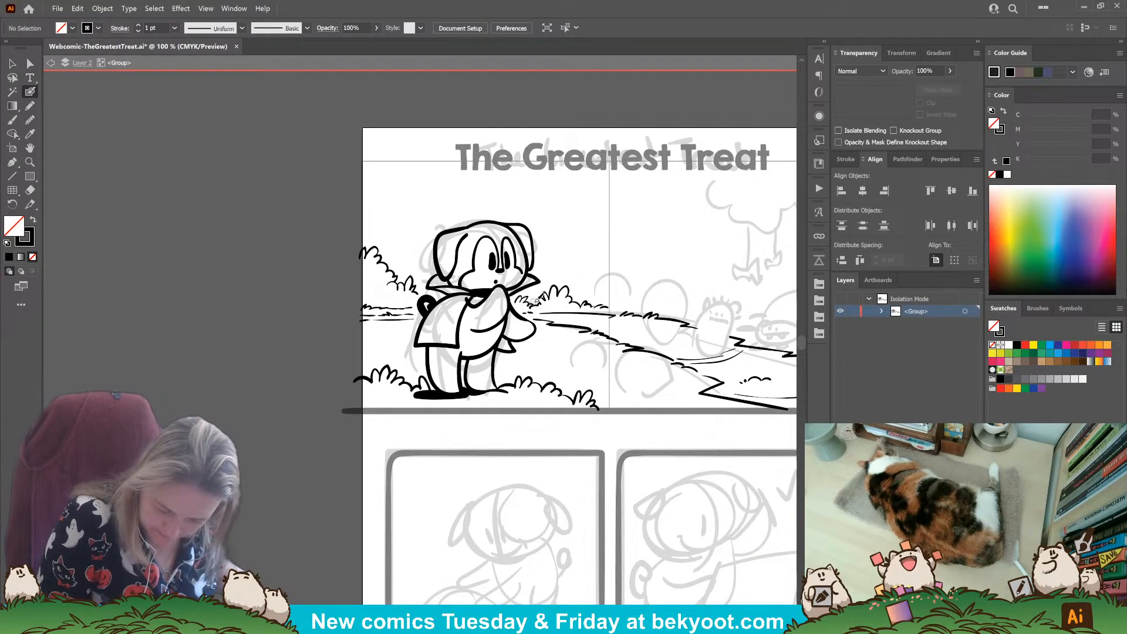
{"action": "scroll", "coordinate": [553, 359], "scroll_direction": "right", "scroll_amount": 2}
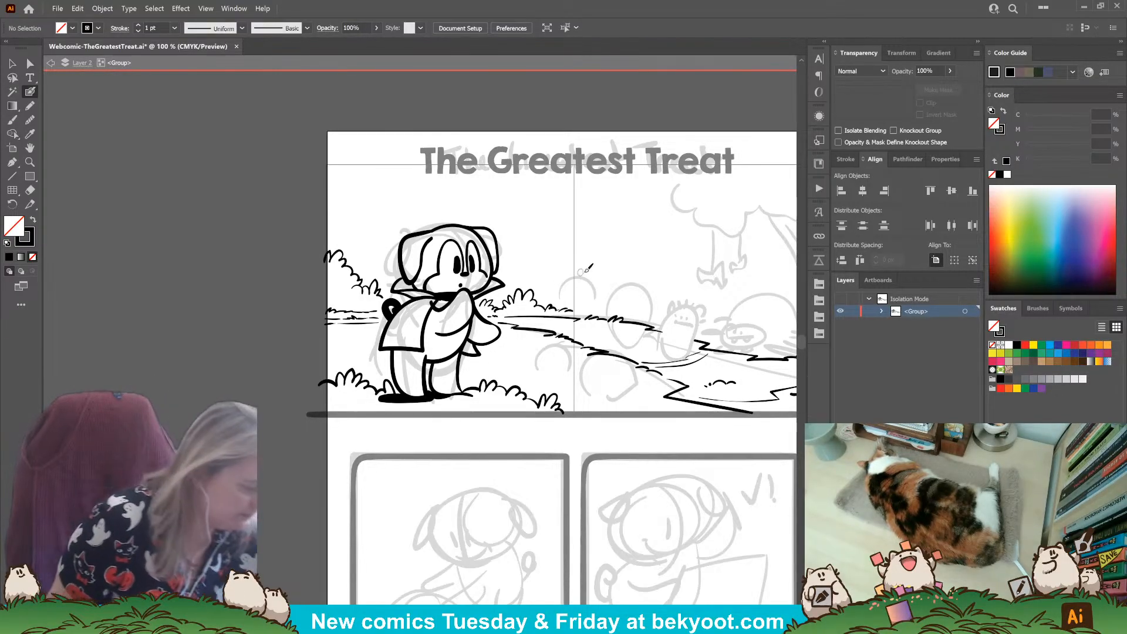
Step: Save the comic file outside isolation mode, and reopen the inked scene group for isolated editing
{"action": "key", "text": "Escape"}
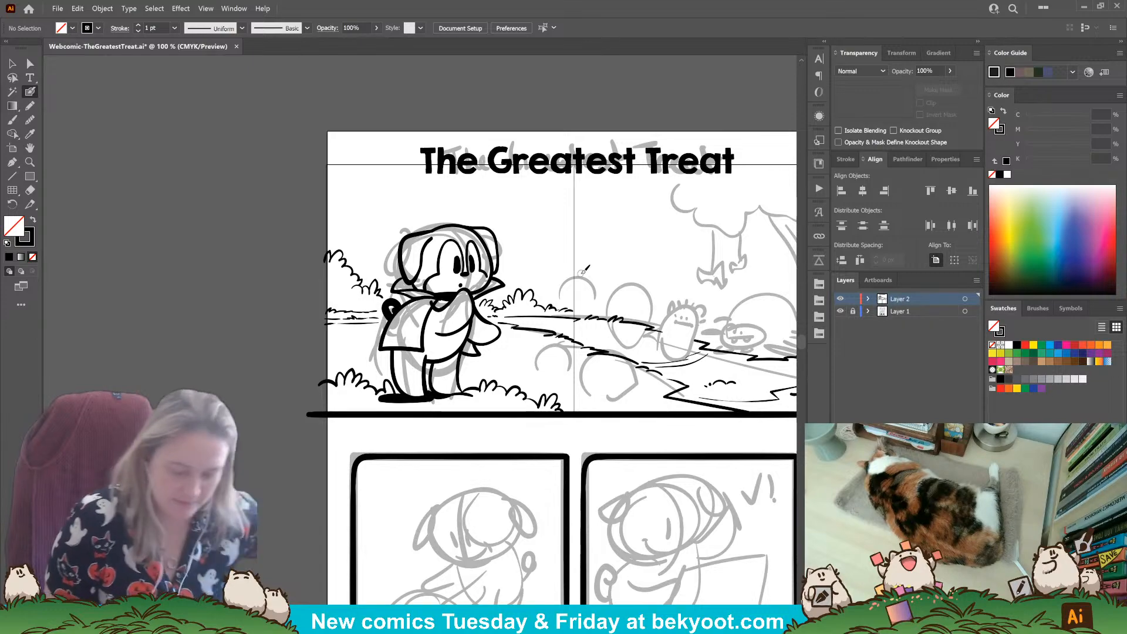
{"action": "key", "text": "ctrl+s"}
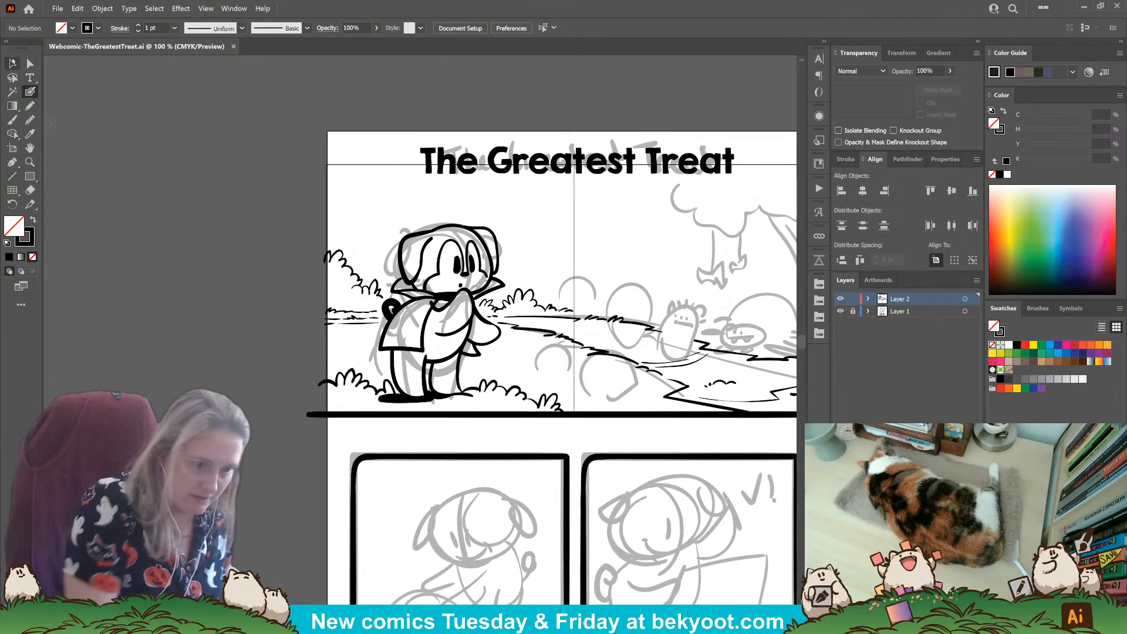
{"action": "left_click_drag", "start_coordinate": [516, 372], "coordinate": [463, 357]}
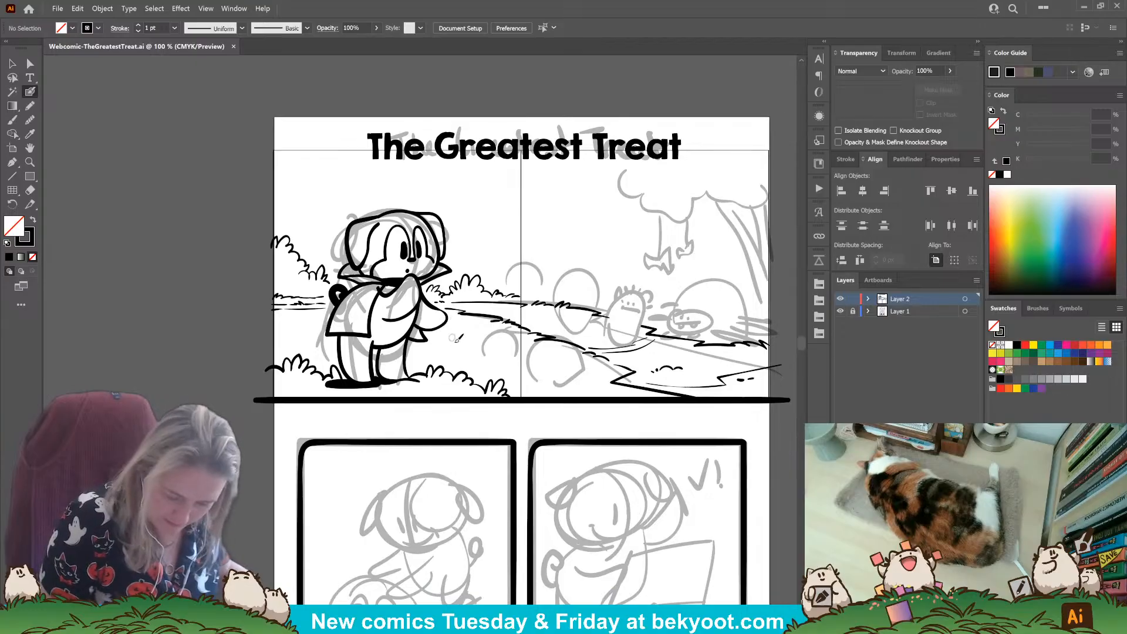
{"action": "left_click", "coordinate": [444, 320]}
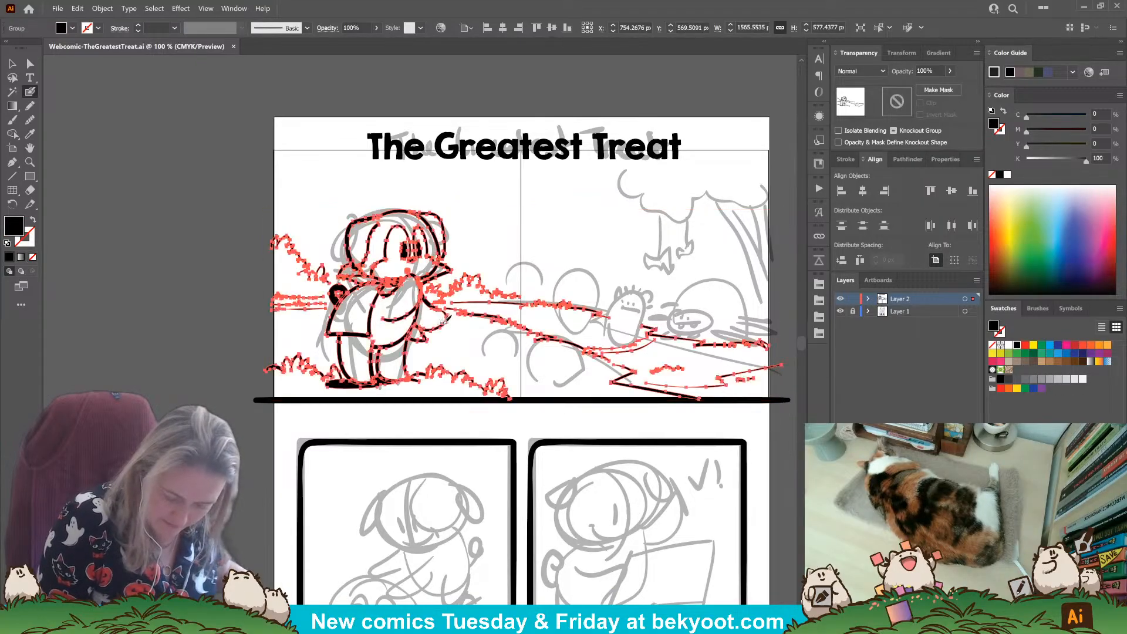
{"action": "double_click", "coordinate": [444, 320]}
{"action": "left_click_drag", "start_coordinate": [488, 388], "coordinate": [390, 377]}
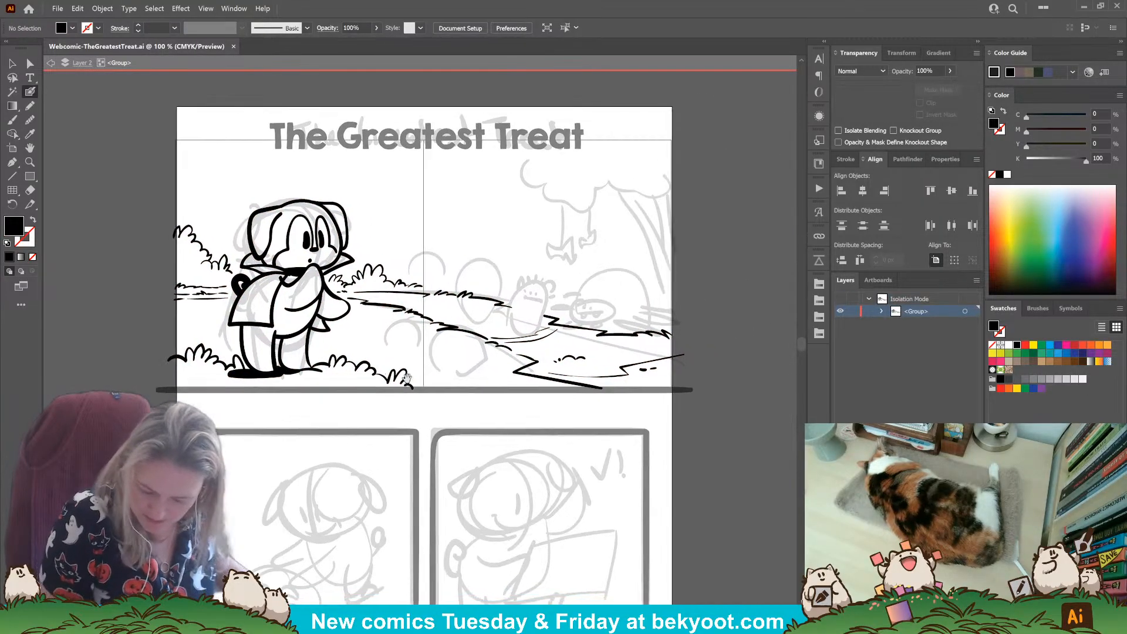
Step: Try to ink the smaller round shape on the ground in front of the character
{"action": "left_click_drag", "start_coordinate": [516, 372], "coordinate": [491, 373]}
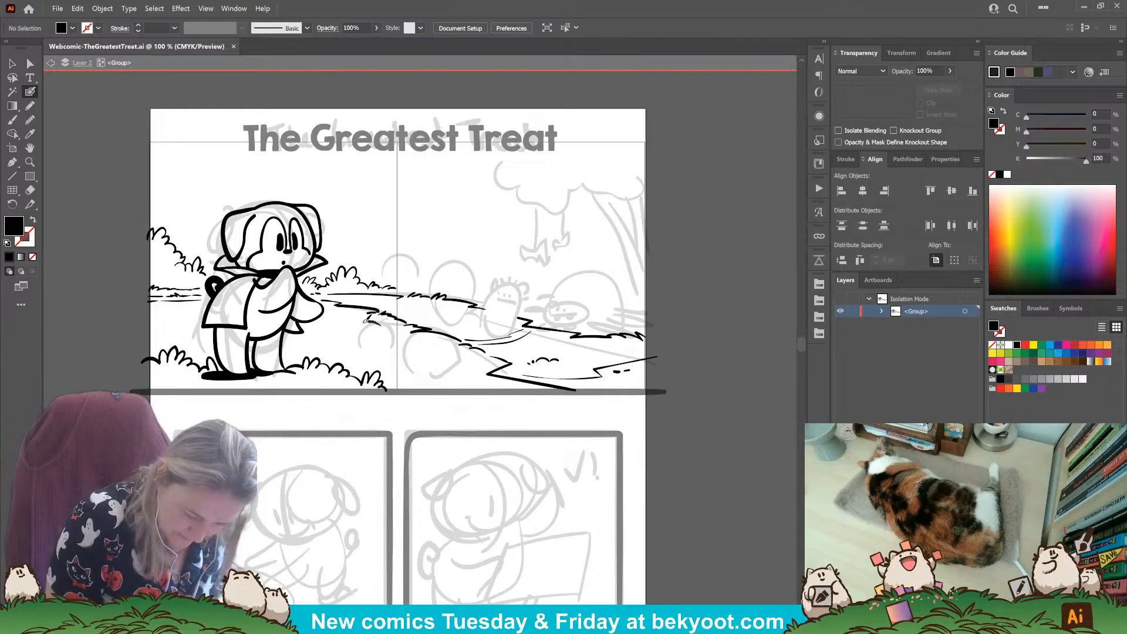
{"action": "key", "text": "shift+x"}
{"action": "left_click_drag", "start_coordinate": [348, 345], "coordinate": [379, 323]}
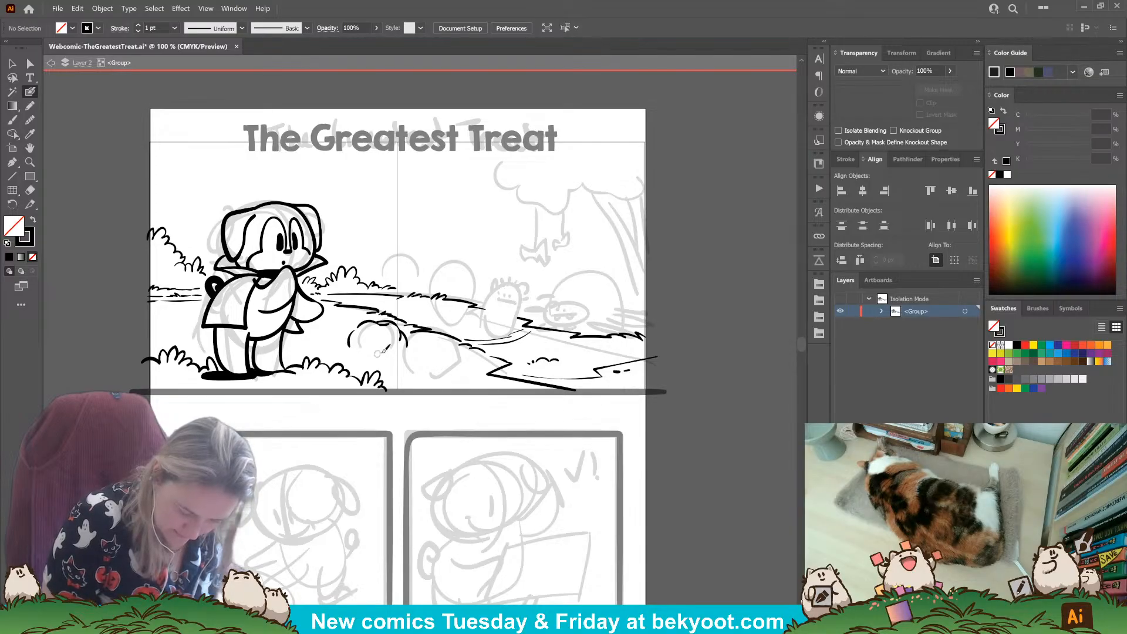
{"action": "key", "text": "ctrl+z"}
{"action": "key", "text": "shift+x"}
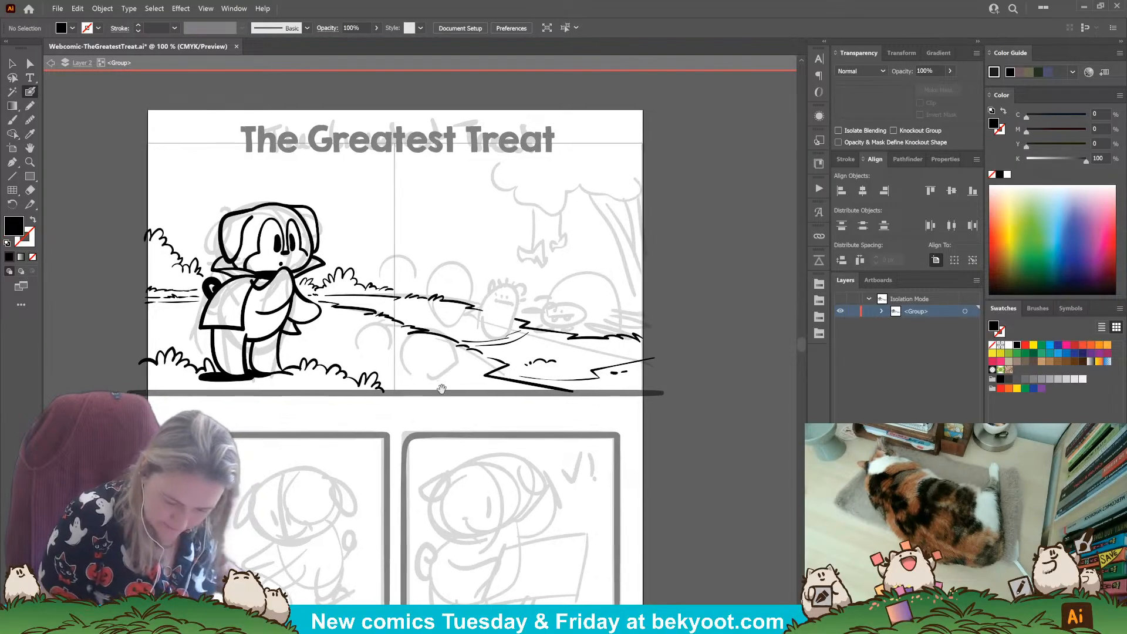
Step: Ink two round outlines over the path's near edge, a smaller one beside the character and a larger one further right
{"action": "mouse_move", "coordinate": [417, 378]}
{"action": "left_mouse_down"}
{"action": "mouse_move", "coordinate": [430, 322]}
{"action": "mouse_move", "coordinate": [437, 379]}
{"action": "left_mouse_up"}
{"action": "key", "text": "shift+x"}
{"action": "mouse_move", "coordinate": [361, 346]}
{"action": "left_mouse_down"}
{"action": "mouse_move", "coordinate": [351, 347]}
{"action": "mouse_move", "coordinate": [385, 337]}
{"action": "mouse_move", "coordinate": [367, 348]}
{"action": "left_mouse_up"}
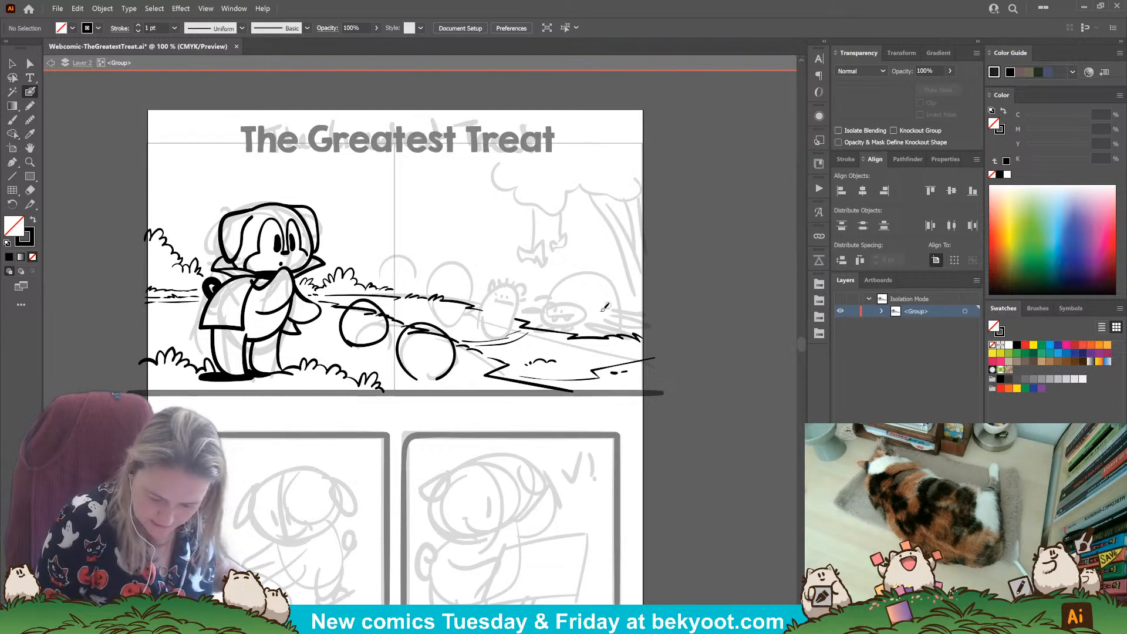
Step: Ink the tree's upper branches and the left edge of its trunk over the sketch at the scene's right side
{"action": "left_click_drag", "start_coordinate": [614, 302], "coordinate": [543, 321]}
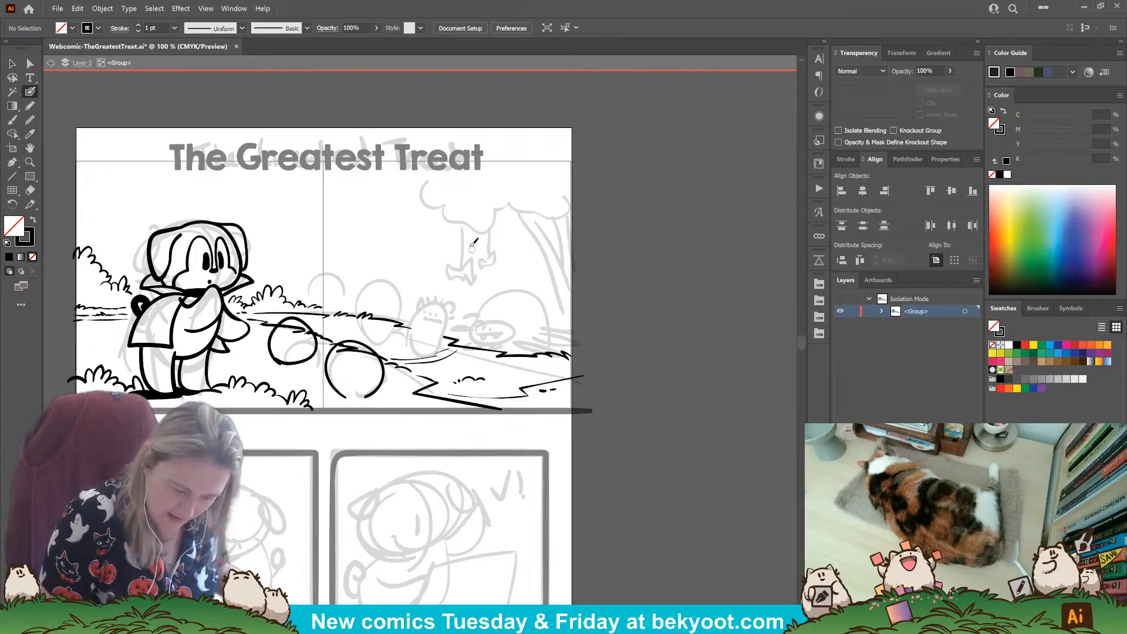
{"action": "left_click_drag", "start_coordinate": [443, 368], "coordinate": [467, 383]}
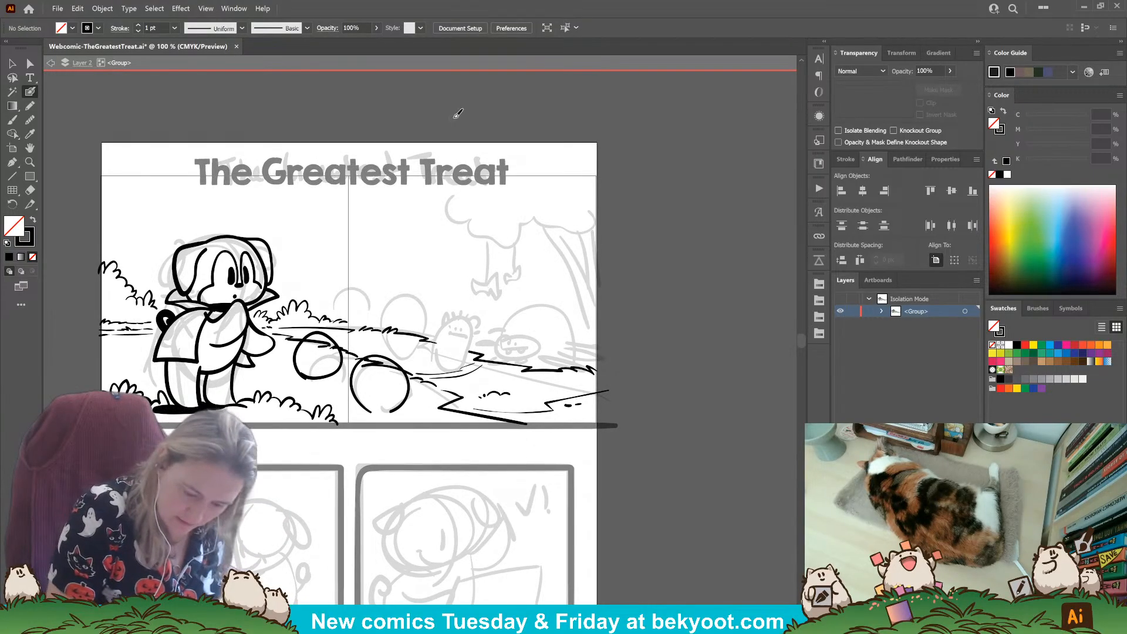
{"action": "left_click_drag", "start_coordinate": [543, 226], "coordinate": [574, 274]}
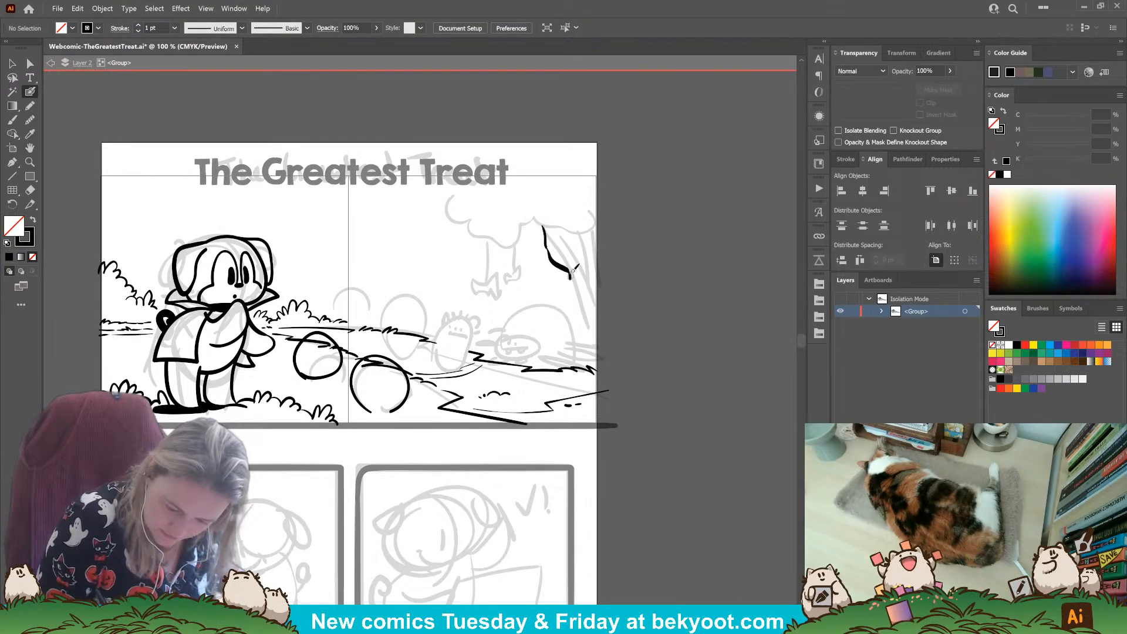
{"action": "mouse_move", "coordinate": [555, 226]}
{"action": "left_mouse_down"}
{"action": "mouse_move", "coordinate": [572, 259]}
{"action": "mouse_move", "coordinate": [583, 244]}
{"action": "mouse_move", "coordinate": [579, 267]}
{"action": "left_mouse_up"}
{"action": "mouse_move", "coordinate": [573, 200]}
{"action": "left_mouse_down"}
{"action": "mouse_move", "coordinate": [578, 265]}
{"action": "mouse_move", "coordinate": [590, 237]}
{"action": "mouse_move", "coordinate": [605, 270]}
{"action": "mouse_move", "coordinate": [582, 291]}
{"action": "mouse_move", "coordinate": [606, 345]}
{"action": "left_mouse_up"}
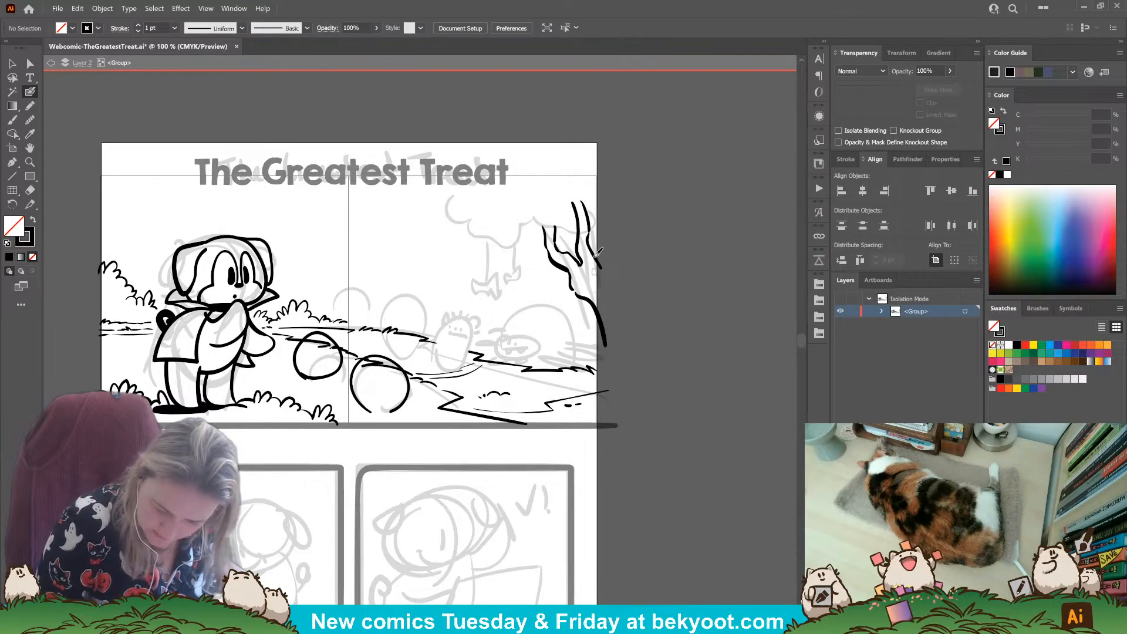
{"action": "key", "text": "ctrl+z"}
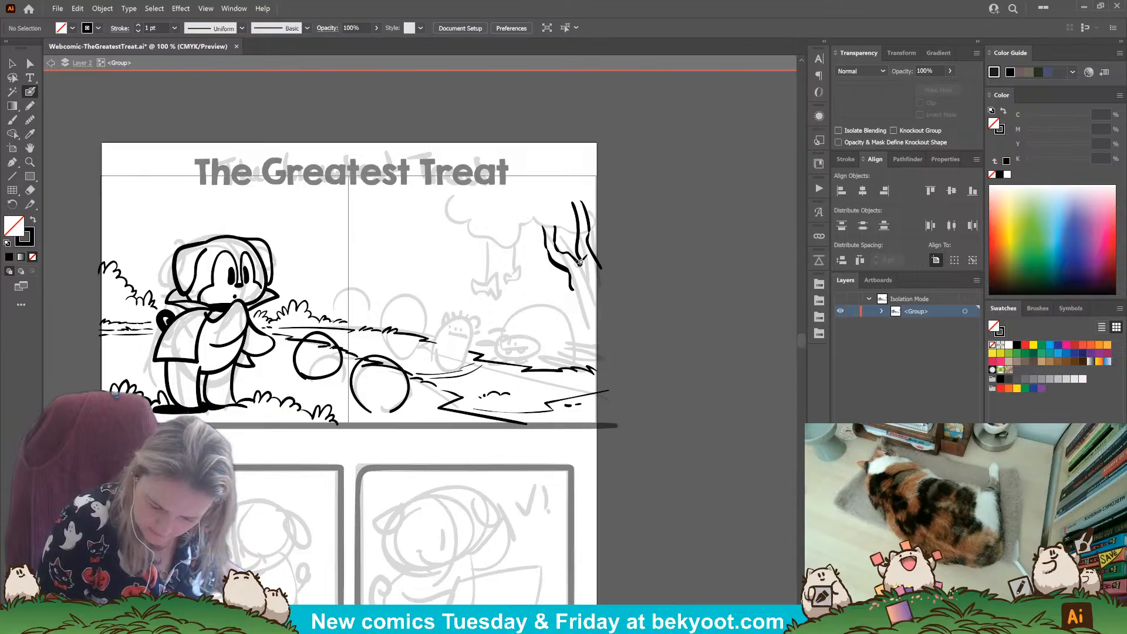
{"action": "mouse_move", "coordinate": [583, 268]}
{"action": "left_mouse_down"}
{"action": "mouse_move", "coordinate": [575, 289]}
{"action": "mouse_move", "coordinate": [592, 330]}
{"action": "left_mouse_up"}
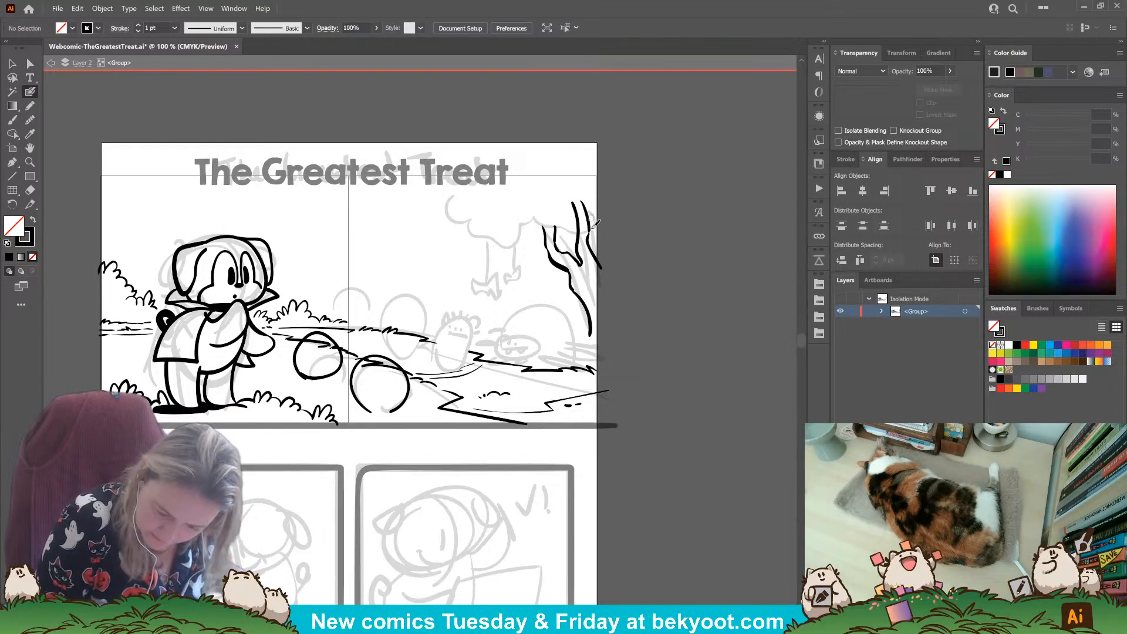
Step: Ink the trunk's right edge flaring outward past the page border, and the spreading roots at its base
{"action": "mouse_move", "coordinate": [591, 323]}
{"action": "left_mouse_down"}
{"action": "mouse_move", "coordinate": [569, 342]}
{"action": "mouse_move", "coordinate": [628, 351]}
{"action": "left_mouse_up"}
{"action": "left_click_drag", "start_coordinate": [601, 261], "coordinate": [648, 327]}
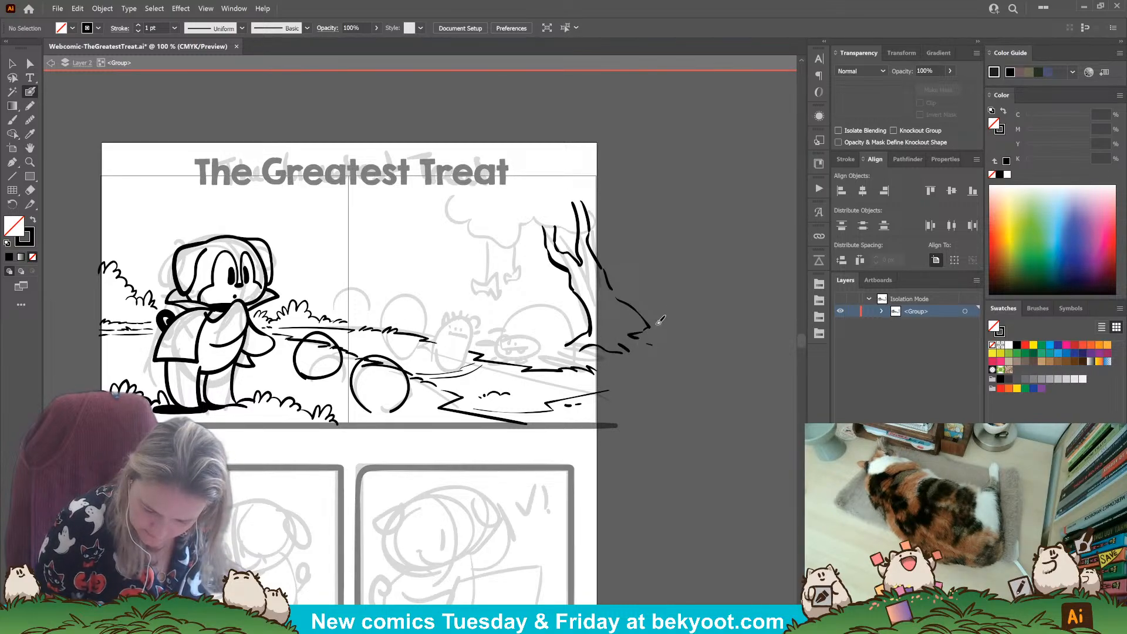
{"action": "key", "text": "ctrl+z"}
{"action": "mouse_move", "coordinate": [615, 285]}
{"action": "left_mouse_down"}
{"action": "mouse_move", "coordinate": [670, 344]}
{"action": "mouse_move", "coordinate": [625, 339]}
{"action": "left_mouse_up"}
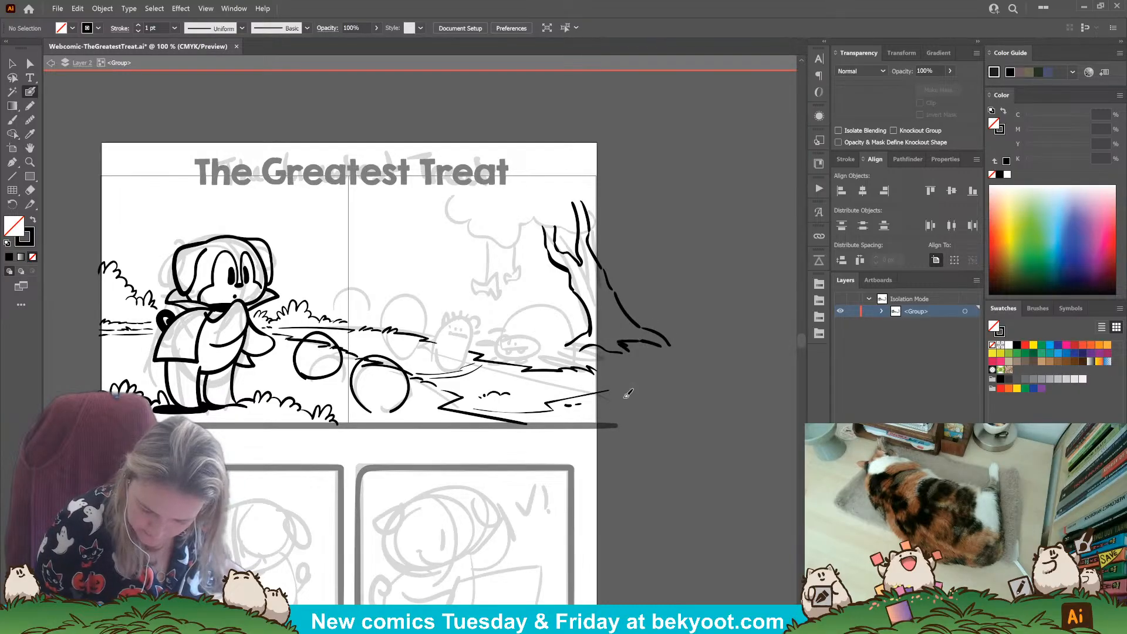
{"action": "left_click_drag", "start_coordinate": [585, 301], "coordinate": [567, 339]}
{"action": "key", "text": "ctrl+z"}
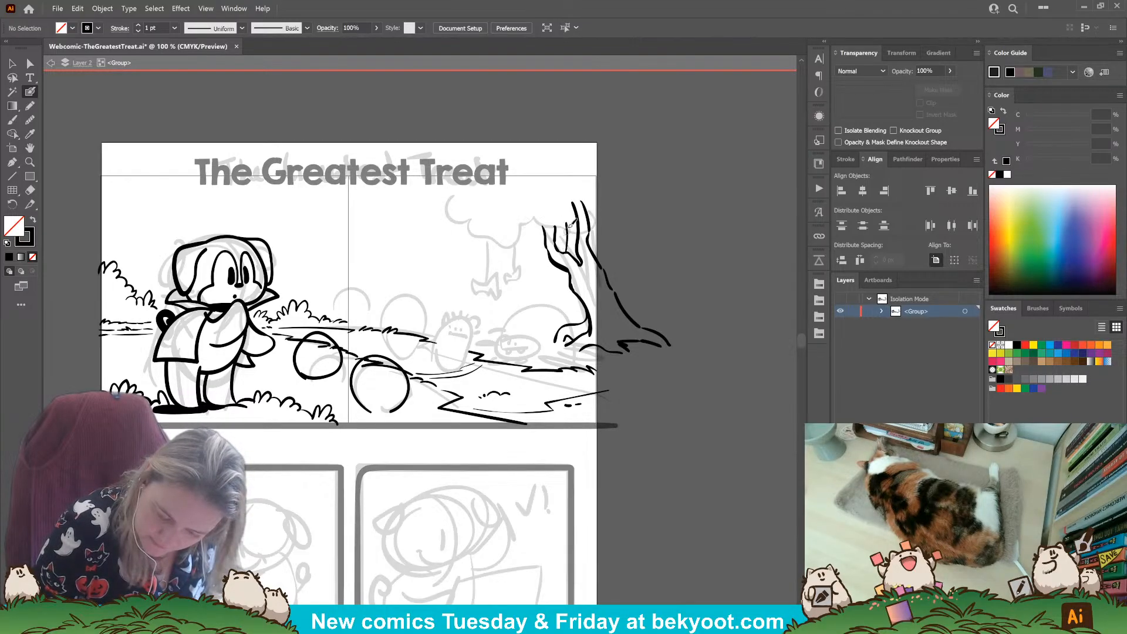
Step: Ink extra forked branches on both sides of the tree, and add short bark marks to the trunk and roots
{"action": "mouse_move", "coordinate": [565, 227]}
{"action": "left_mouse_down"}
{"action": "mouse_move", "coordinate": [581, 260]}
{"action": "mouse_move", "coordinate": [615, 231]}
{"action": "mouse_move", "coordinate": [610, 220]}
{"action": "mouse_move", "coordinate": [594, 264]}
{"action": "left_mouse_up"}
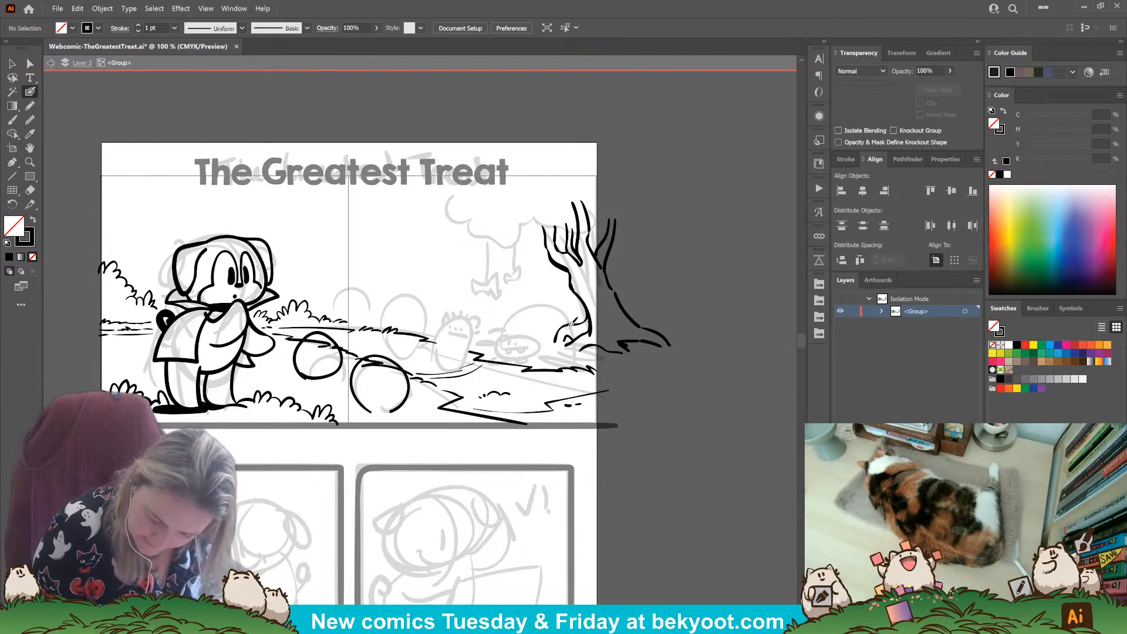
{"action": "left_click_drag", "start_coordinate": [579, 326], "coordinate": [605, 342]}
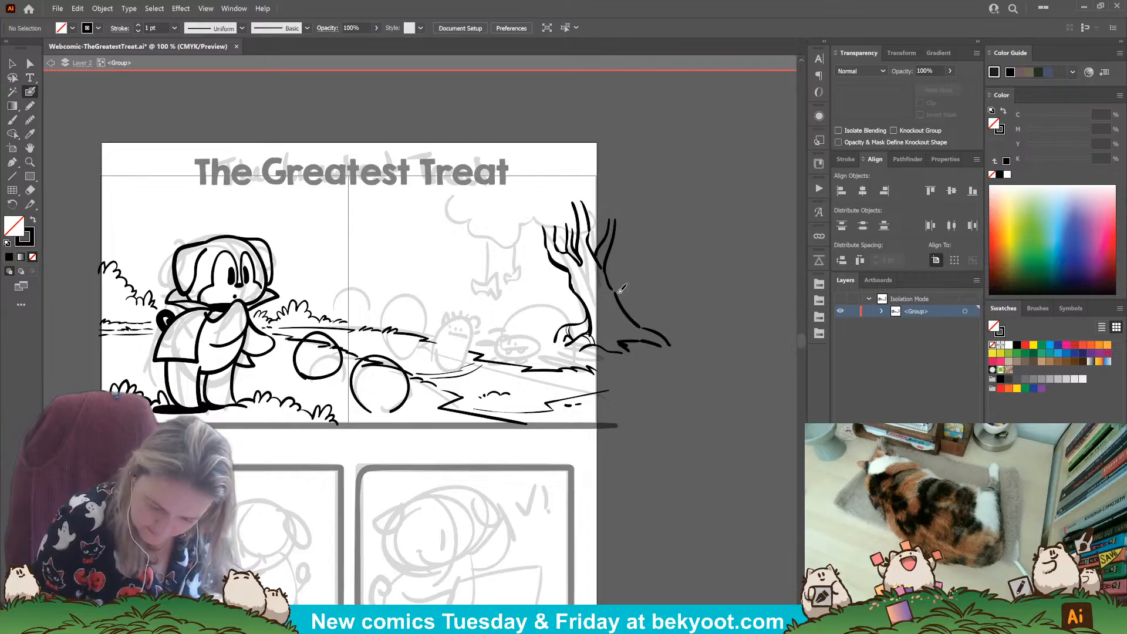
{"action": "mouse_move", "coordinate": [592, 299]}
{"action": "left_mouse_down"}
{"action": "mouse_move", "coordinate": [615, 296]}
{"action": "mouse_move", "coordinate": [624, 319]}
{"action": "mouse_move", "coordinate": [606, 327]}
{"action": "mouse_move", "coordinate": [615, 345]}
{"action": "mouse_move", "coordinate": [640, 338]}
{"action": "left_mouse_up"}
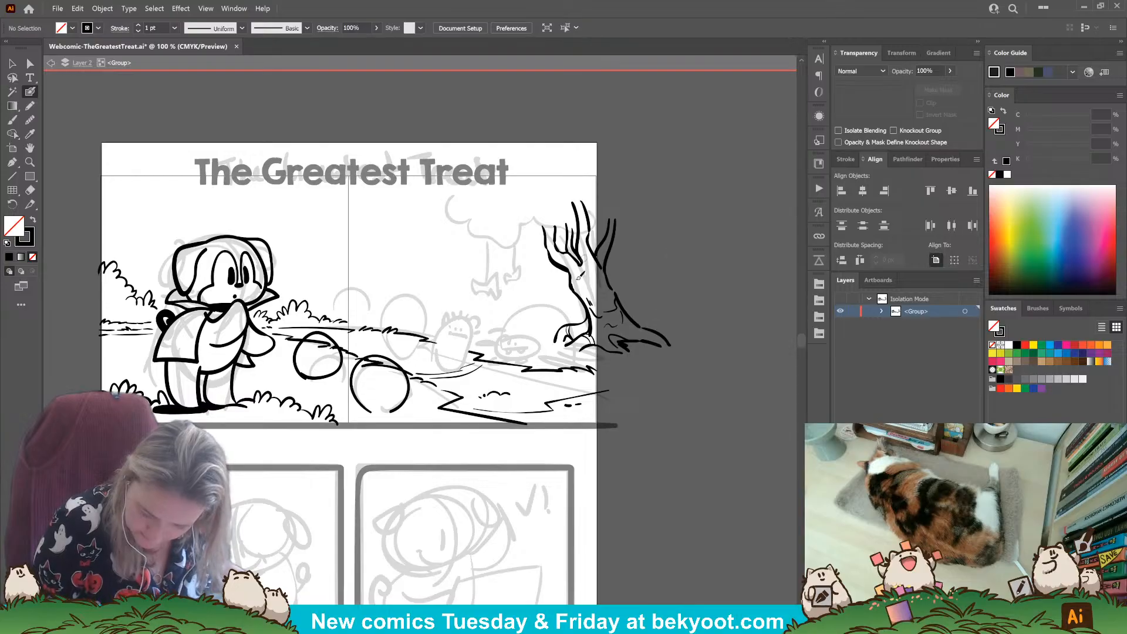
{"action": "mouse_move", "coordinate": [573, 271]}
{"action": "left_mouse_down"}
{"action": "mouse_move", "coordinate": [545, 228]}
{"action": "mouse_move", "coordinate": [573, 226]}
{"action": "left_mouse_up"}
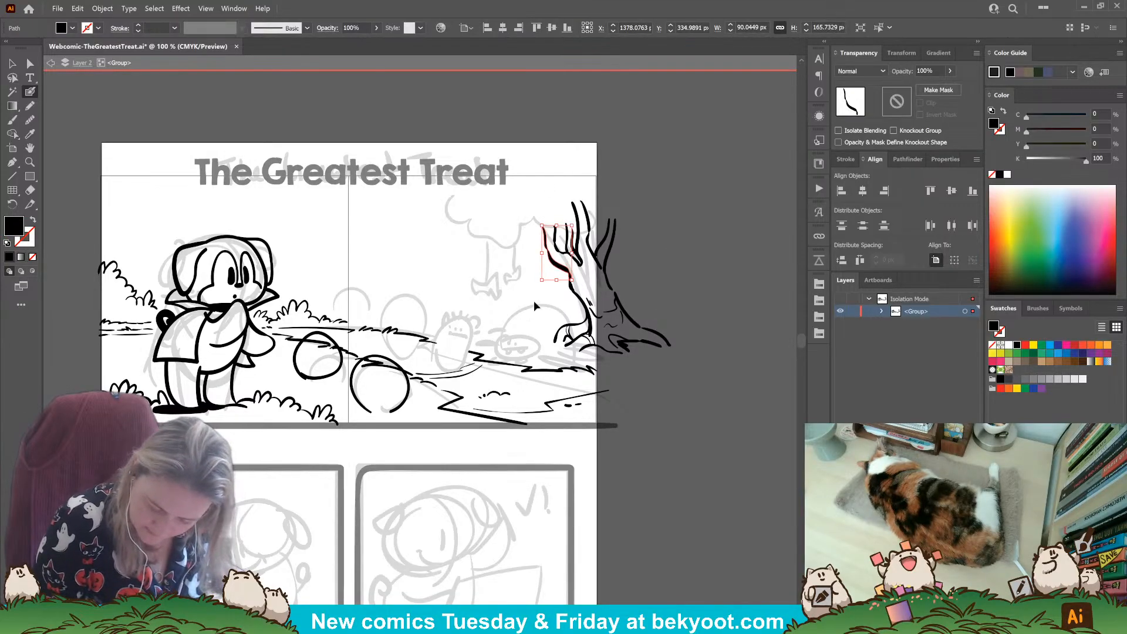
{"action": "key", "text": "shift+x"}
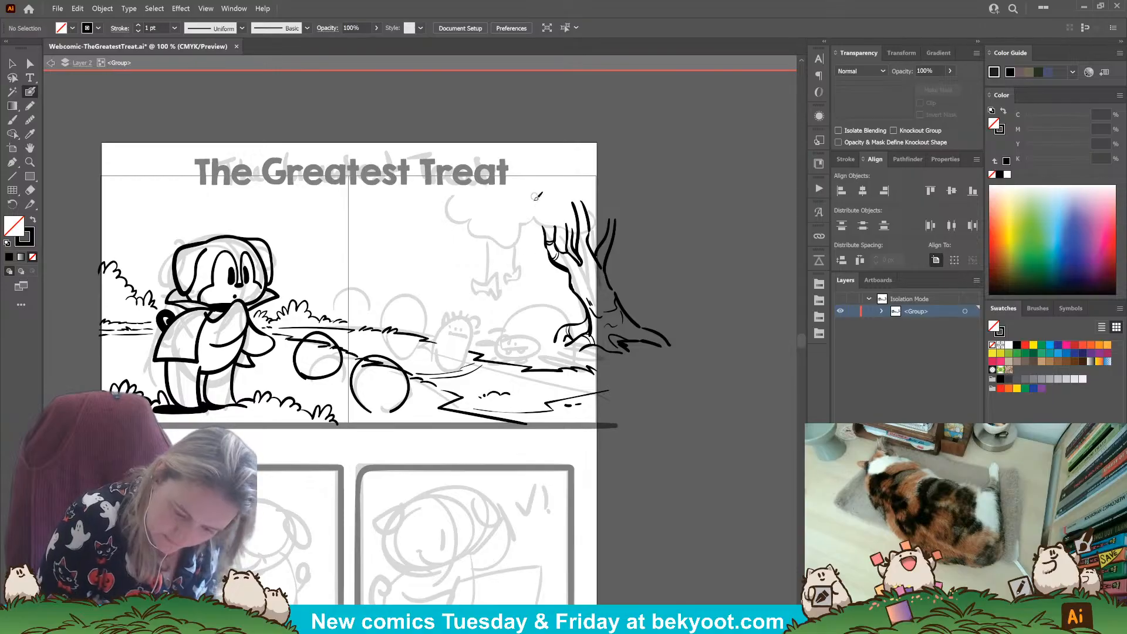
Step: Draw loose overlapping arcs across the branches as guides for the underside of the tree's leafy canopy
{"action": "mouse_move", "coordinate": [539, 221]}
{"action": "left_mouse_down"}
{"action": "mouse_move", "coordinate": [575, 213]}
{"action": "mouse_move", "coordinate": [569, 170]}
{"action": "mouse_move", "coordinate": [602, 229]}
{"action": "mouse_move", "coordinate": [583, 195]}
{"action": "mouse_move", "coordinate": [662, 206]}
{"action": "left_mouse_up"}
{"action": "mouse_move", "coordinate": [448, 189]}
{"action": "left_mouse_down"}
{"action": "mouse_move", "coordinate": [486, 241]}
{"action": "mouse_move", "coordinate": [529, 246]}
{"action": "mouse_move", "coordinate": [554, 222]}
{"action": "left_mouse_up"}
{"action": "mouse_move", "coordinate": [490, 243]}
{"action": "left_mouse_down"}
{"action": "mouse_move", "coordinate": [527, 271]}
{"action": "mouse_move", "coordinate": [589, 272]}
{"action": "mouse_move", "coordinate": [645, 228]}
{"action": "left_mouse_up"}
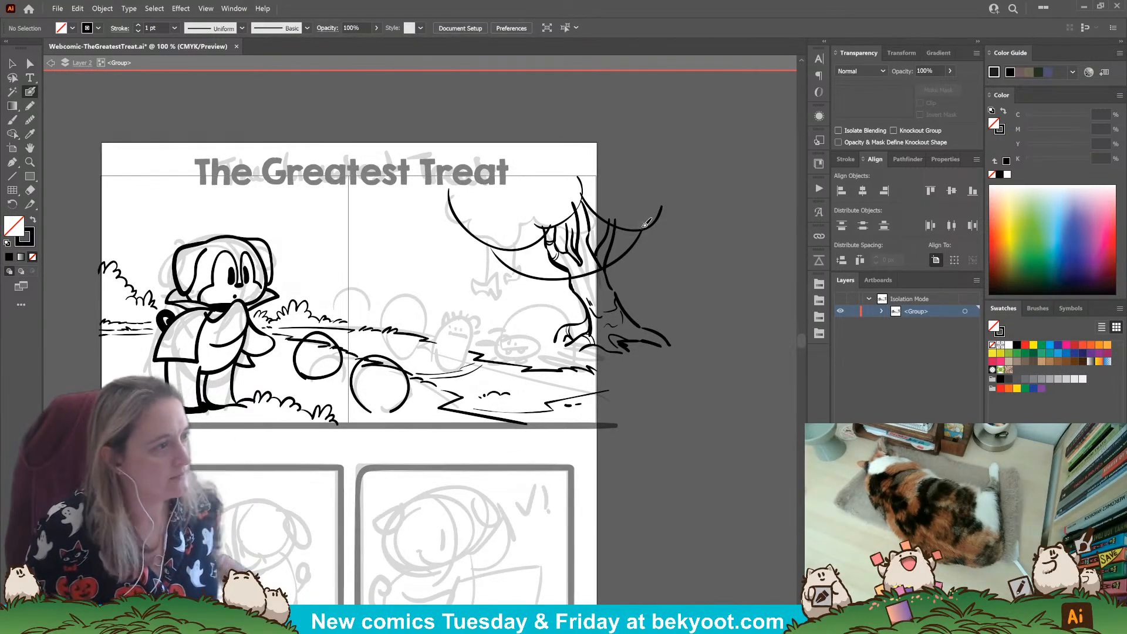
Step: Try to ink a forked side branch off the trunk's right side and an extra stroke along its left edge
{"action": "mouse_move", "coordinate": [614, 291]}
{"action": "left_mouse_down"}
{"action": "mouse_move", "coordinate": [632, 270]}
{"action": "mouse_move", "coordinate": [609, 276]}
{"action": "mouse_move", "coordinate": [648, 253]}
{"action": "left_mouse_up"}
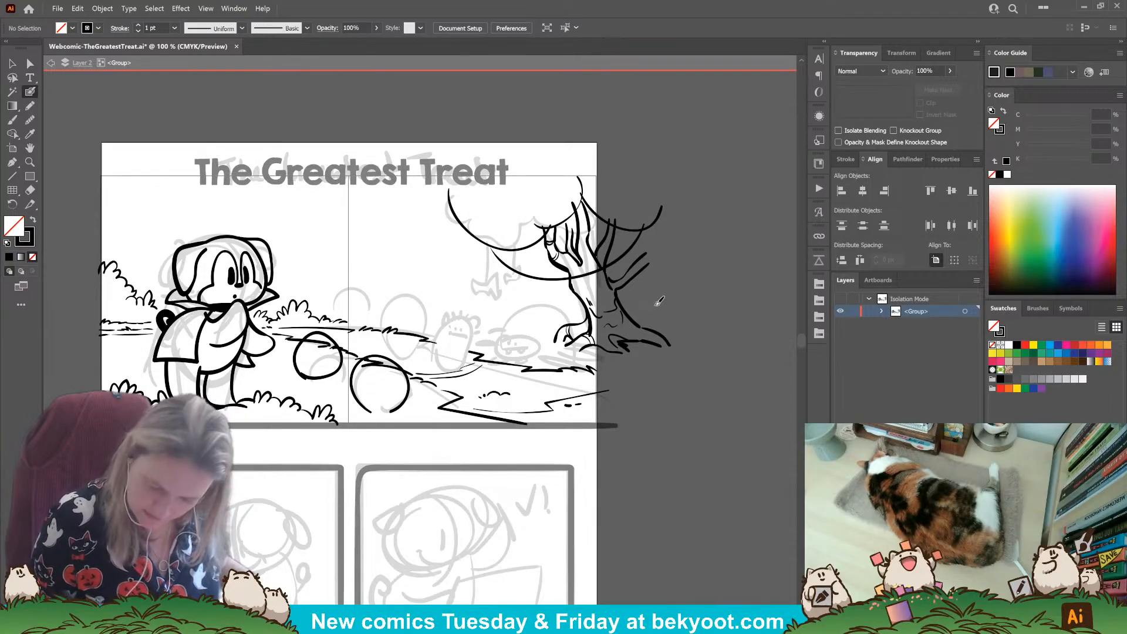
{"action": "key", "text": "ctrl+z"}
{"action": "key", "text": "ctrl+z"}
{"action": "mouse_move", "coordinate": [623, 290]}
{"action": "left_mouse_down"}
{"action": "mouse_move", "coordinate": [636, 257]}
{"action": "mouse_move", "coordinate": [618, 283]}
{"action": "left_mouse_up"}
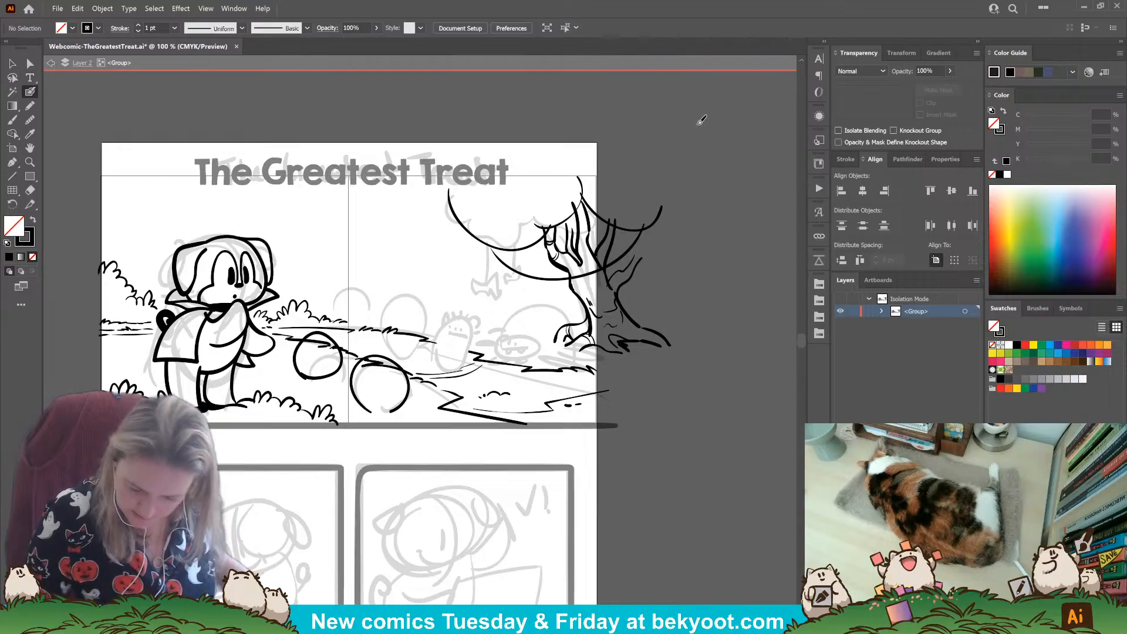
{"action": "key", "text": "ctrl+z"}
{"action": "key", "text": "ctrl+z"}
{"action": "key", "text": "ctrl+z"}
{"action": "key", "text": "ctrl+z"}
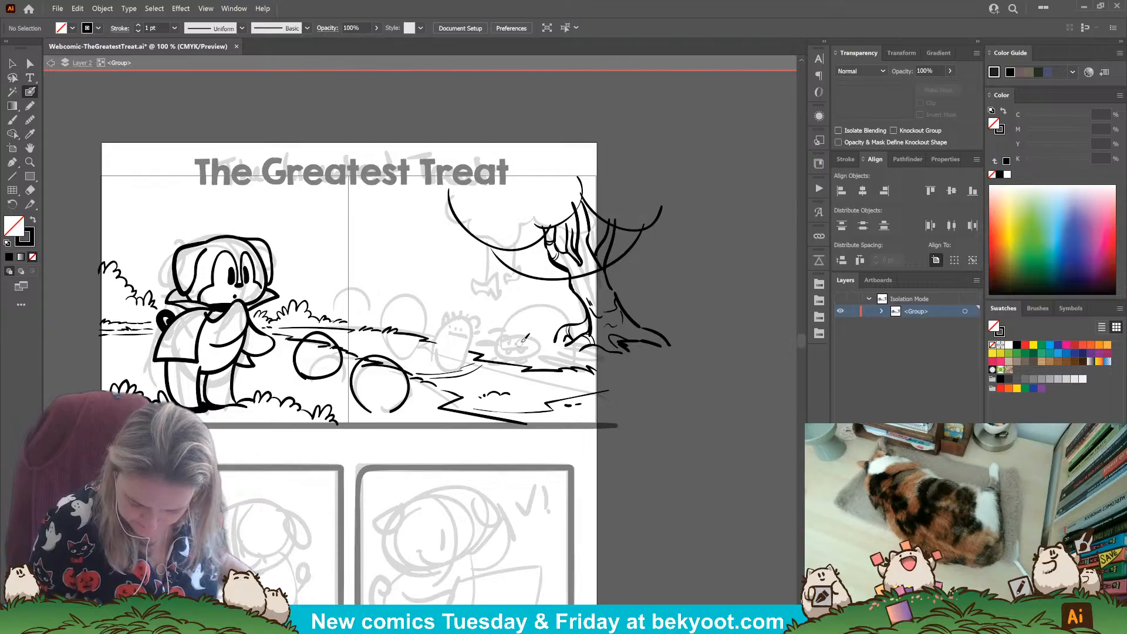
{"action": "left_click_drag", "start_coordinate": [571, 284], "coordinate": [589, 310]}
{"action": "key", "text": "ctrl+z"}
Step: Select the canopy arcs and upper branches together, rotate them slightly clockwise and move them up and right
{"action": "key", "text": "ctrl+shift+a"}
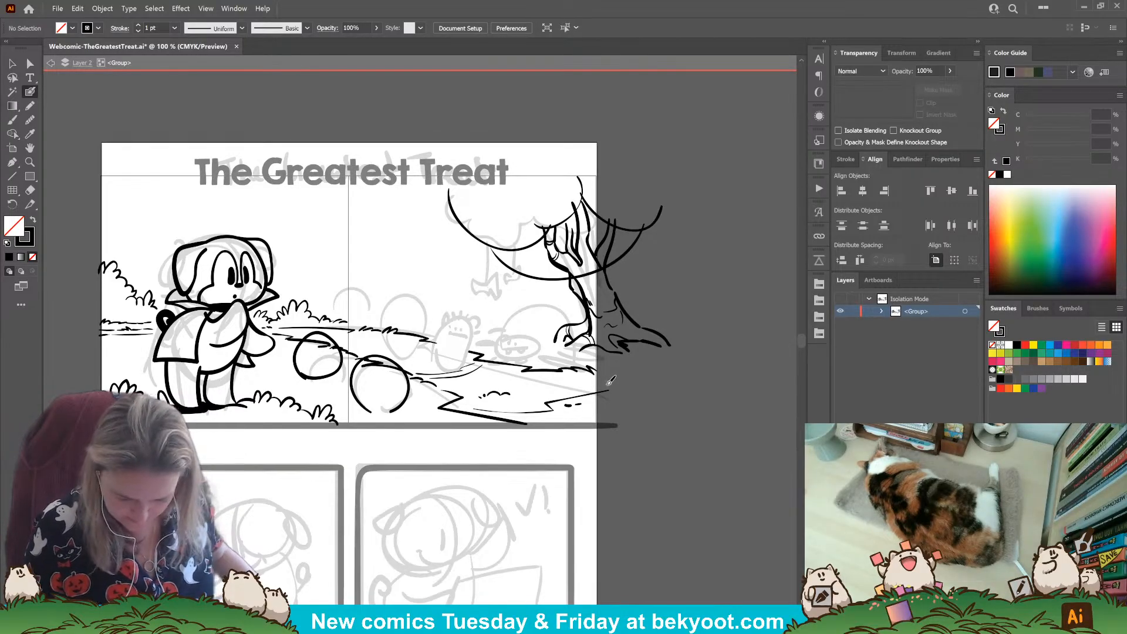
{"action": "key", "text": "shift+x"}
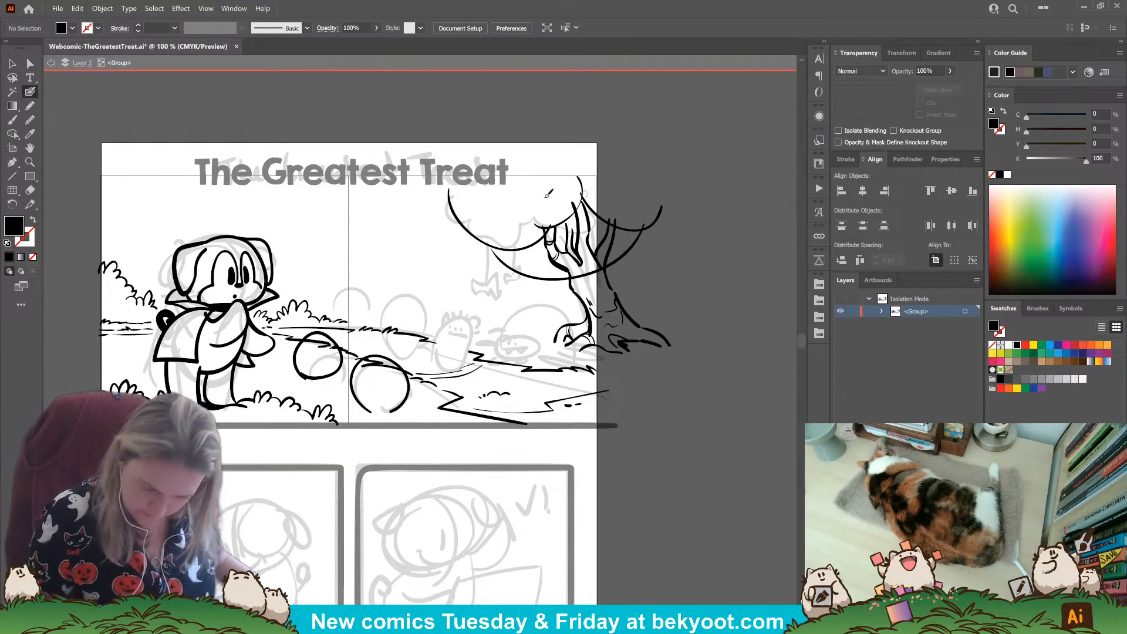
{"action": "key", "text": "v"}
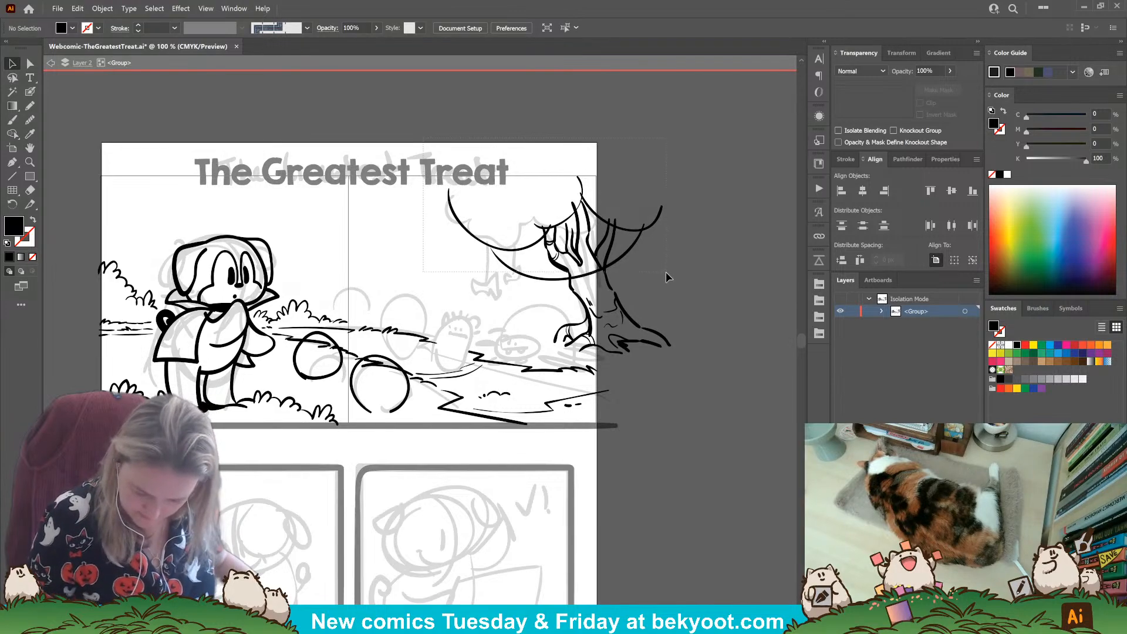
{"action": "left_click_drag", "start_coordinate": [667, 276], "coordinate": [668, 277]}
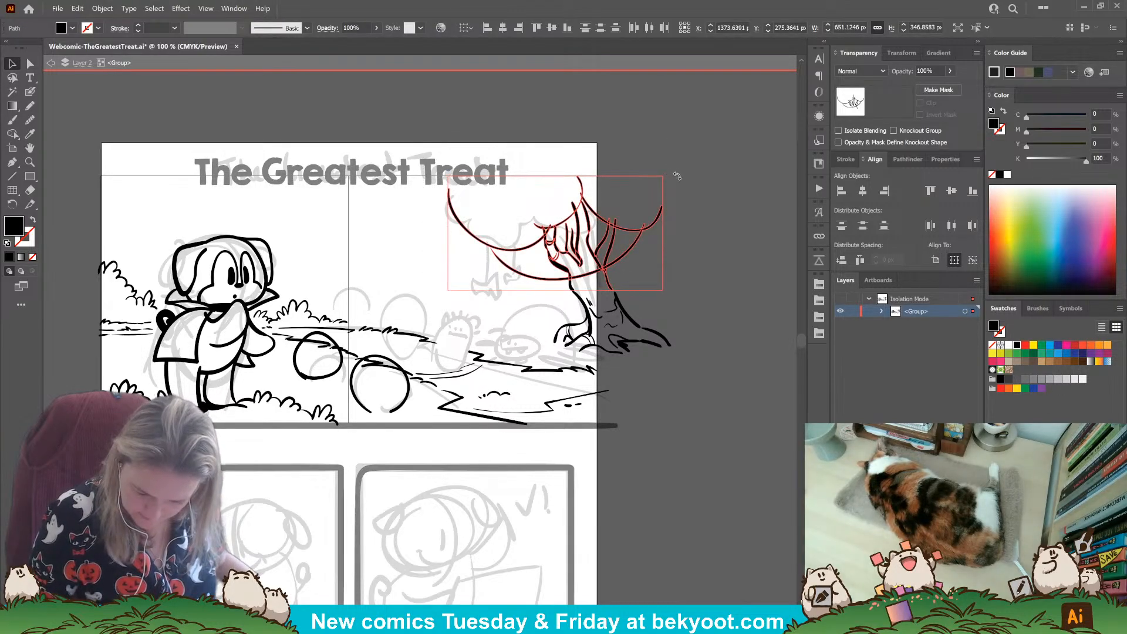
{"action": "left_click_drag", "start_coordinate": [667, 170], "coordinate": [681, 191]}
{"action": "left_click_drag", "start_coordinate": [590, 251], "coordinate": [601, 242]}
{"action": "left_click", "coordinate": [691, 247]}
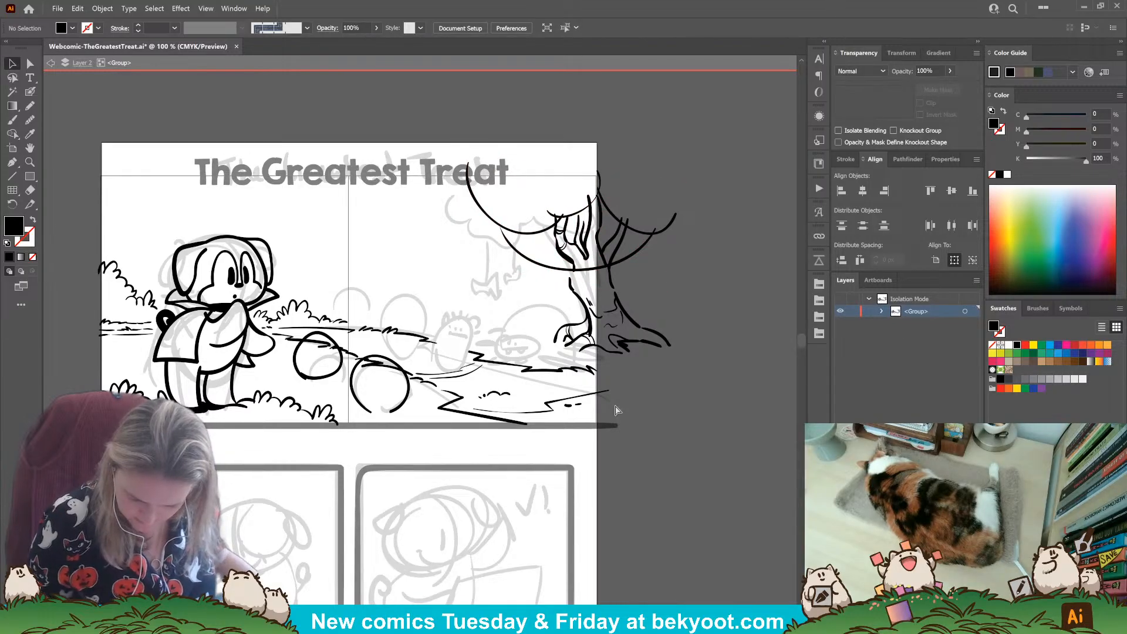
Step: Redraw the upper part of the trunk's left edge so it joins the repositioned branches
{"action": "key", "text": "shift+b"}
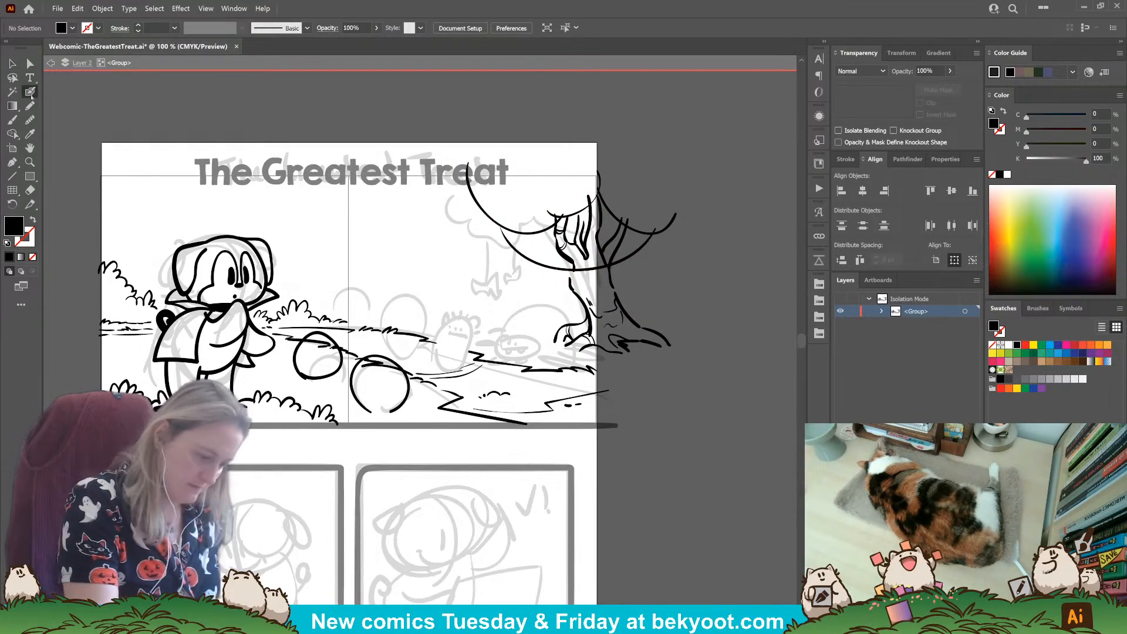
{"action": "left_click_drag", "start_coordinate": [578, 294], "coordinate": [580, 297]}
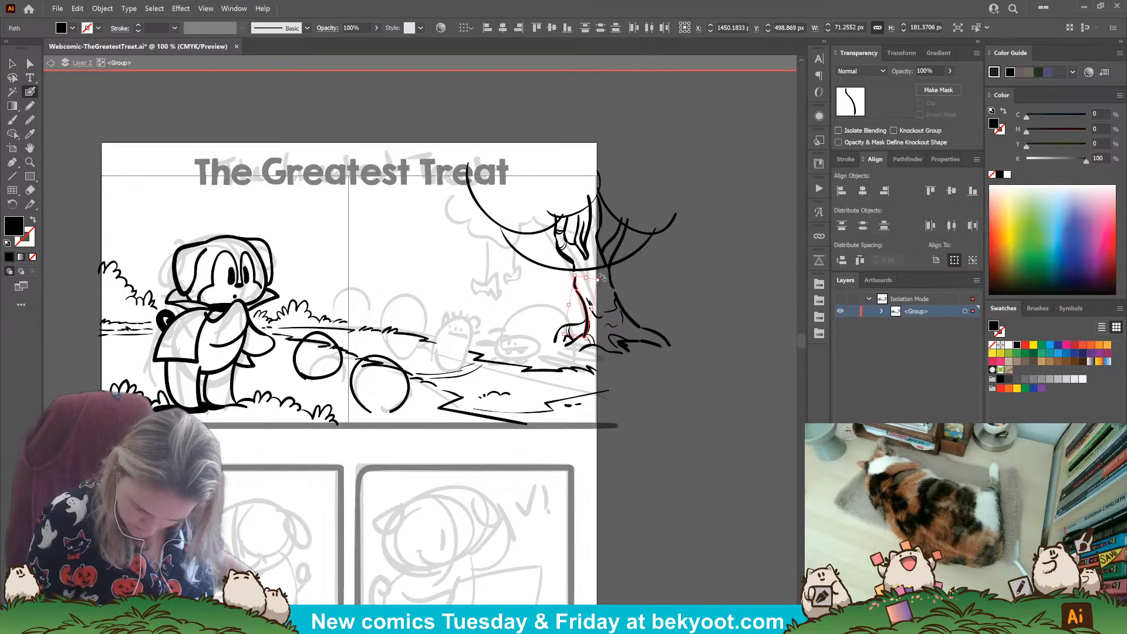
{"action": "left_click_drag", "start_coordinate": [588, 338], "coordinate": [578, 285]}
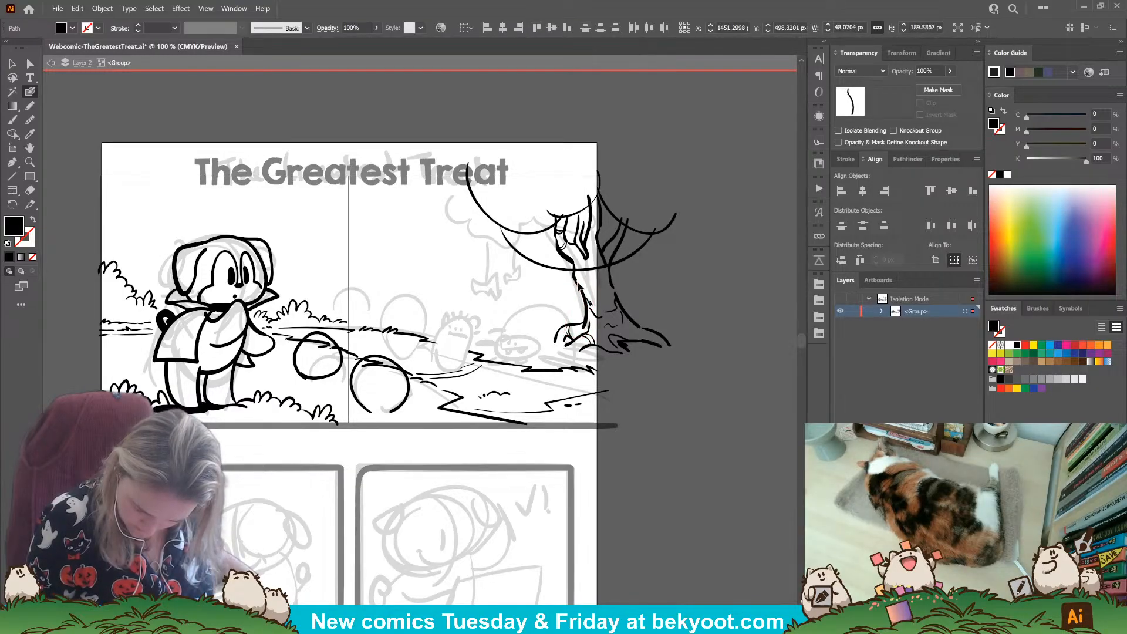
{"action": "left_click", "coordinate": [695, 262], "text": "ctrl"}
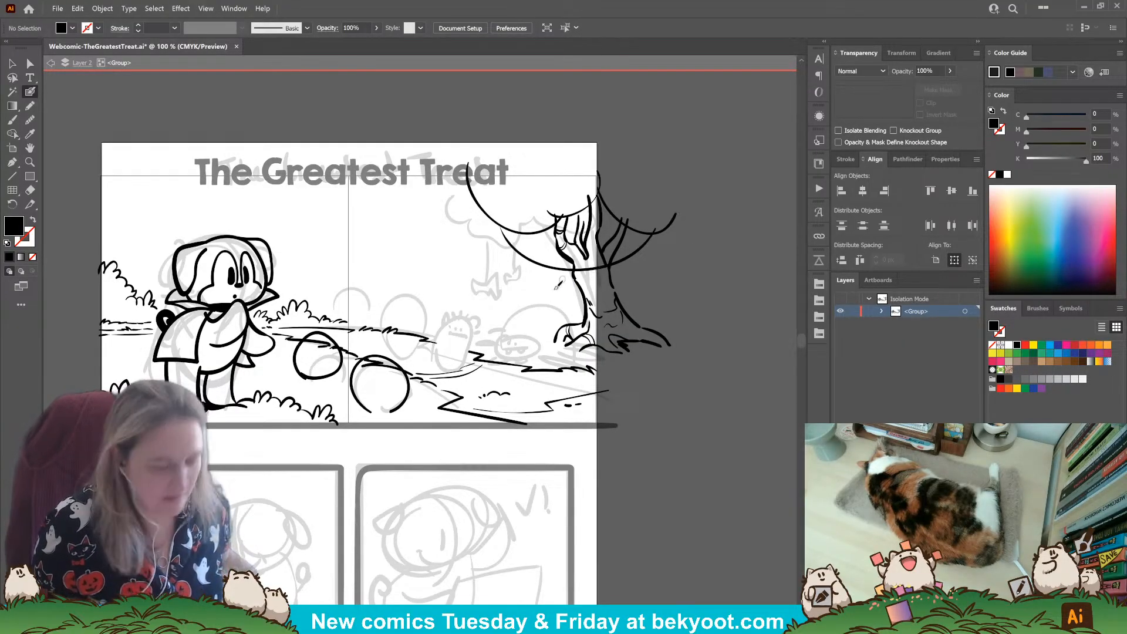
Step: Move the whole inked tree left so more of it sits inside the scene
{"action": "mouse_move", "coordinate": [448, 139]}
{"action": "left_mouse_down"}
{"action": "mouse_move", "coordinate": [684, 345]}
{"action": "mouse_move", "coordinate": [603, 361]}
{"action": "left_mouse_up"}
{"action": "left_click", "coordinate": [704, 324]}
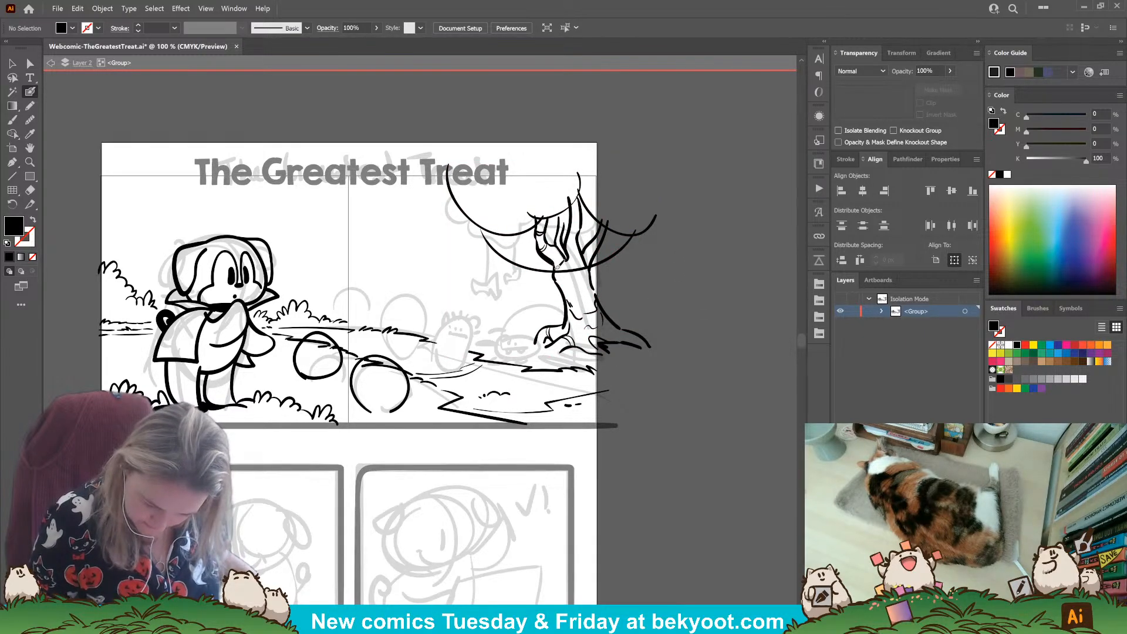
{"action": "key", "text": "shift+x"}
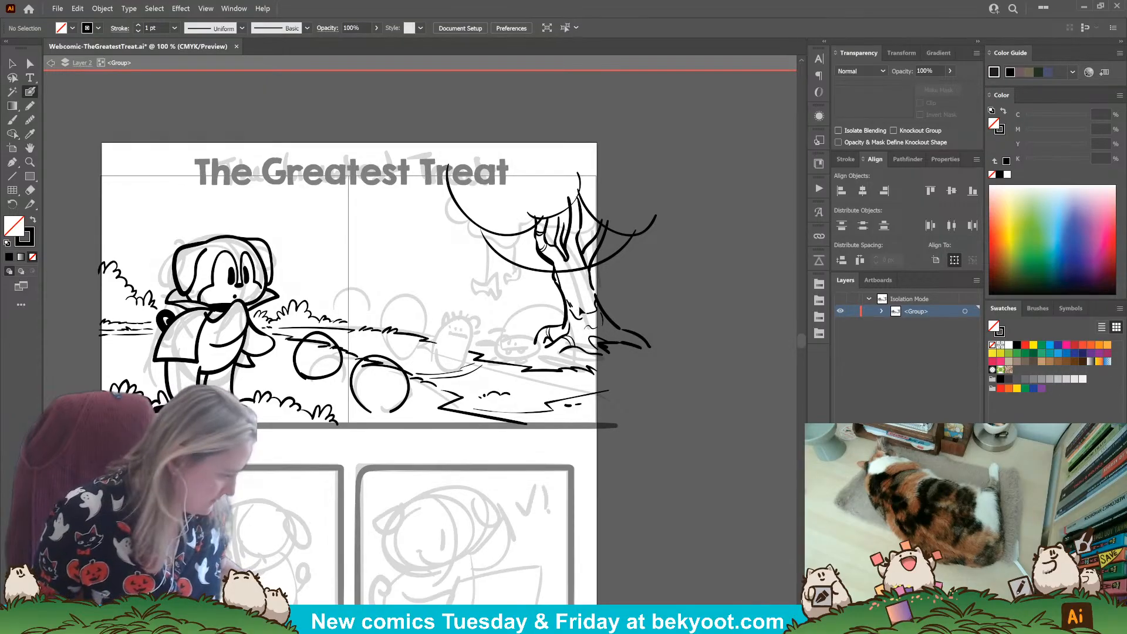
{"action": "key", "text": "shift+x"}
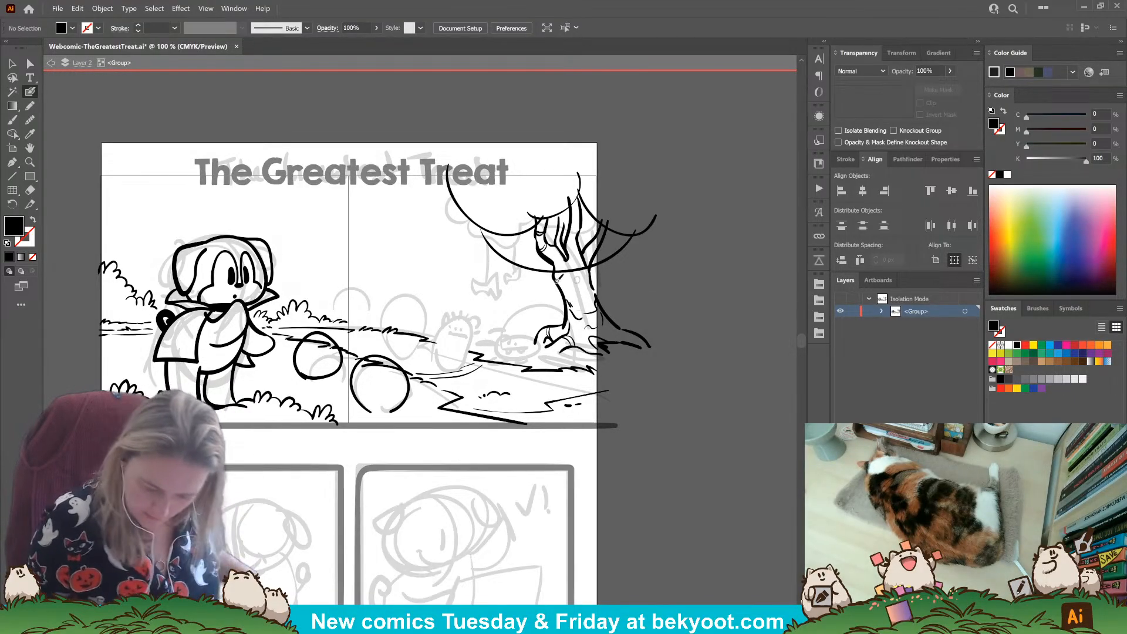
Step: Group the canopy guide arcs and set the group's opacity to 30%
{"action": "left_click_drag", "start_coordinate": [610, 287], "coordinate": [560, 320]}
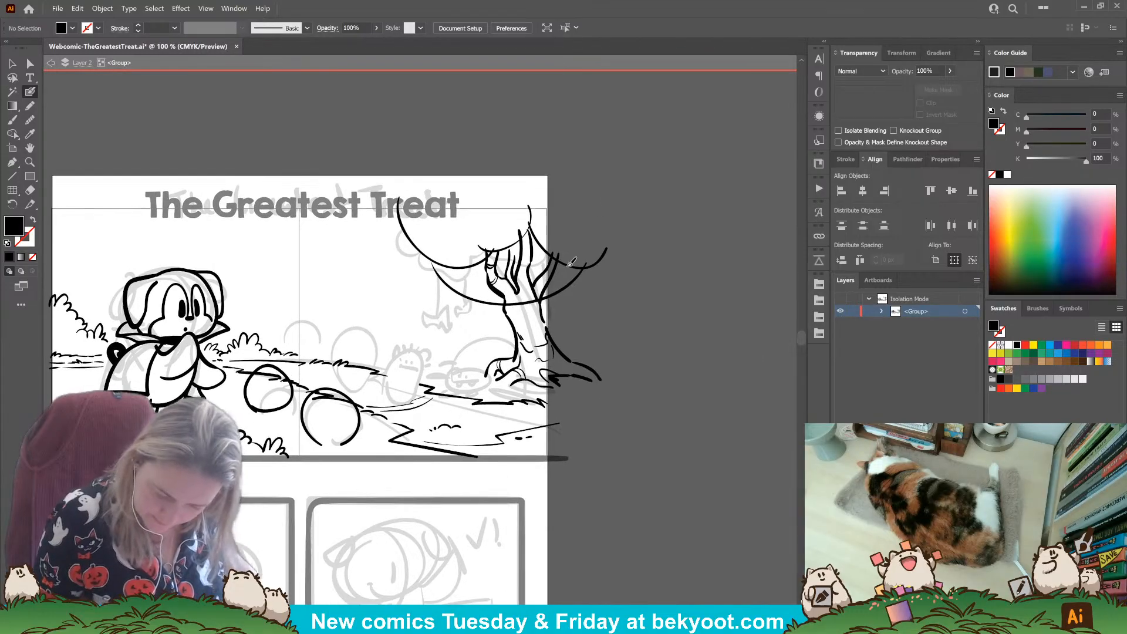
{"action": "left_click", "coordinate": [607, 259], "text": "ctrl"}
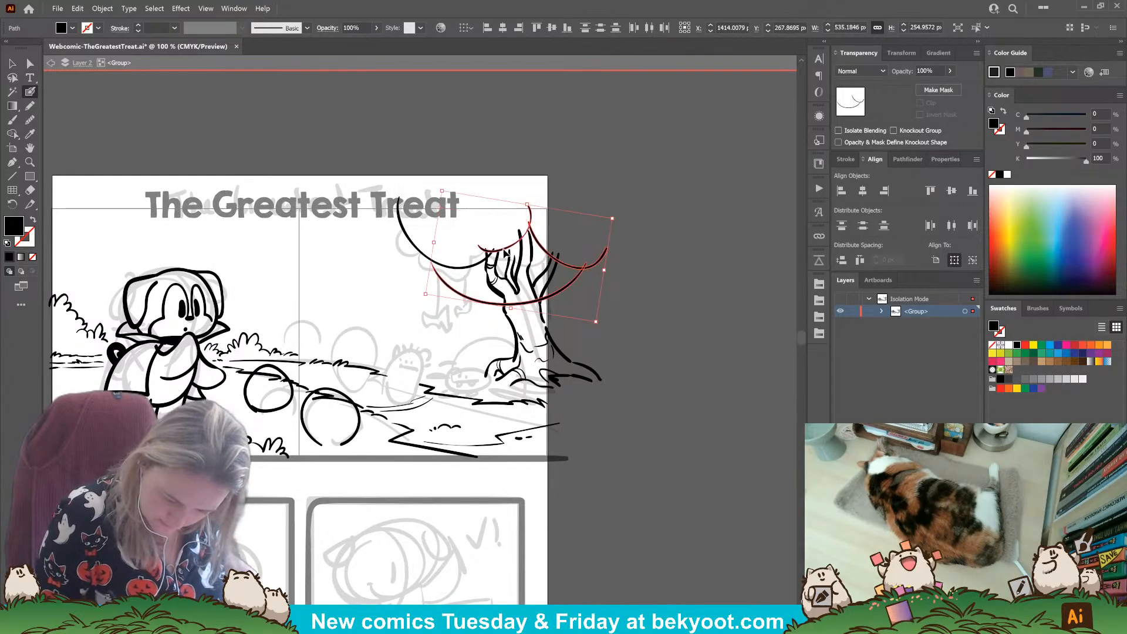
{"action": "left_click", "coordinate": [469, 265], "text": "shift"}
{"action": "key", "text": "ctrl+g"}
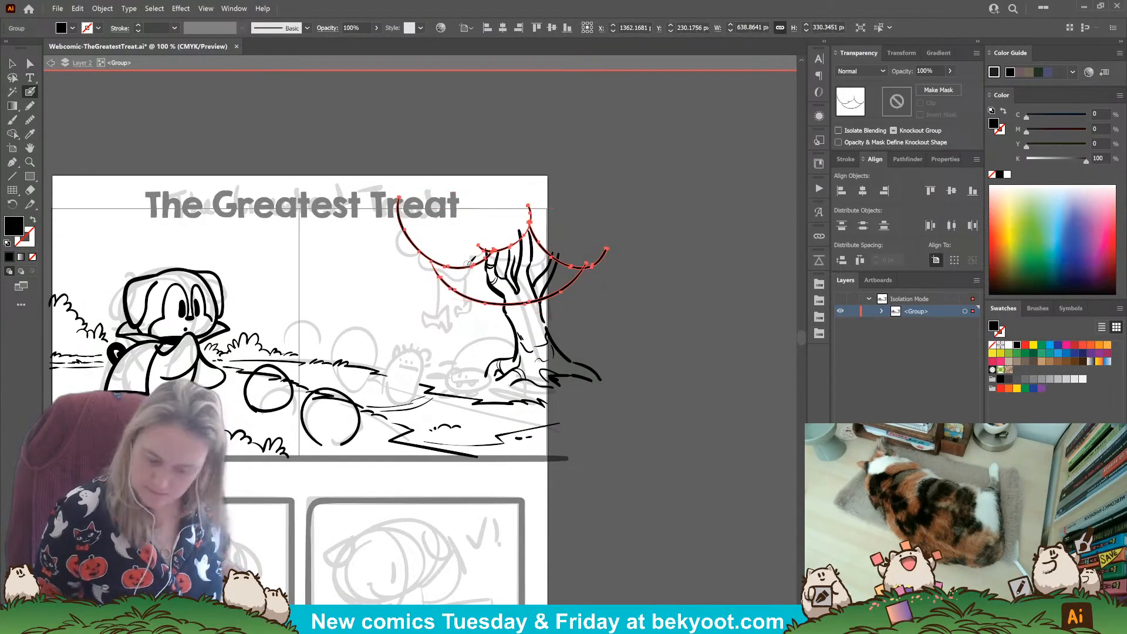
{"action": "left_click", "coordinate": [932, 71]}
{"action": "type", "text": "30"}
{"action": "key", "text": "Return"}
{"action": "key", "text": "ctrl+shift+a"}
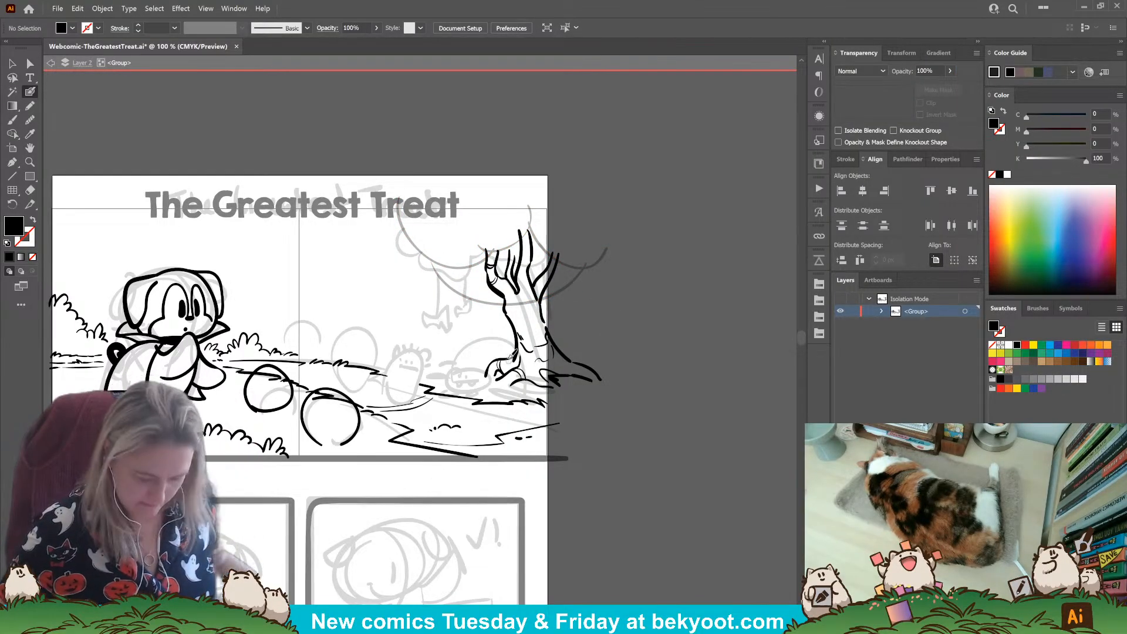
{"action": "scroll", "coordinate": [501, 268], "scroll_direction": "up", "scroll_amount": 2}
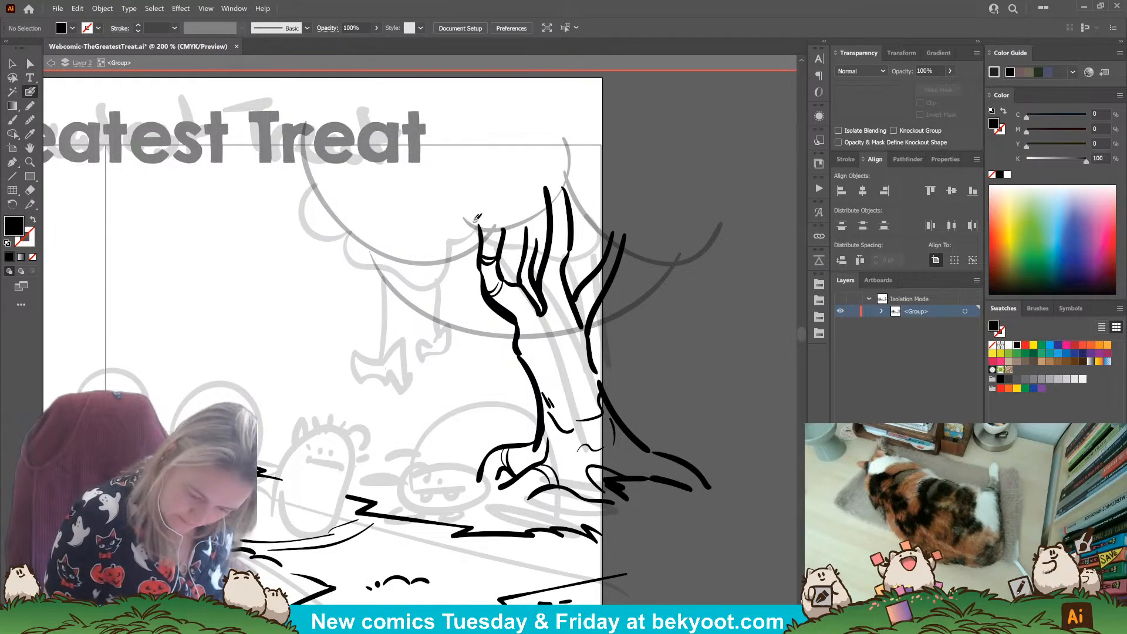
Step: Ink jagged leaf clusters over the tops of the left branches and along the canopy guide arc beside them
{"action": "left_click_drag", "start_coordinate": [515, 227], "coordinate": [534, 225]}
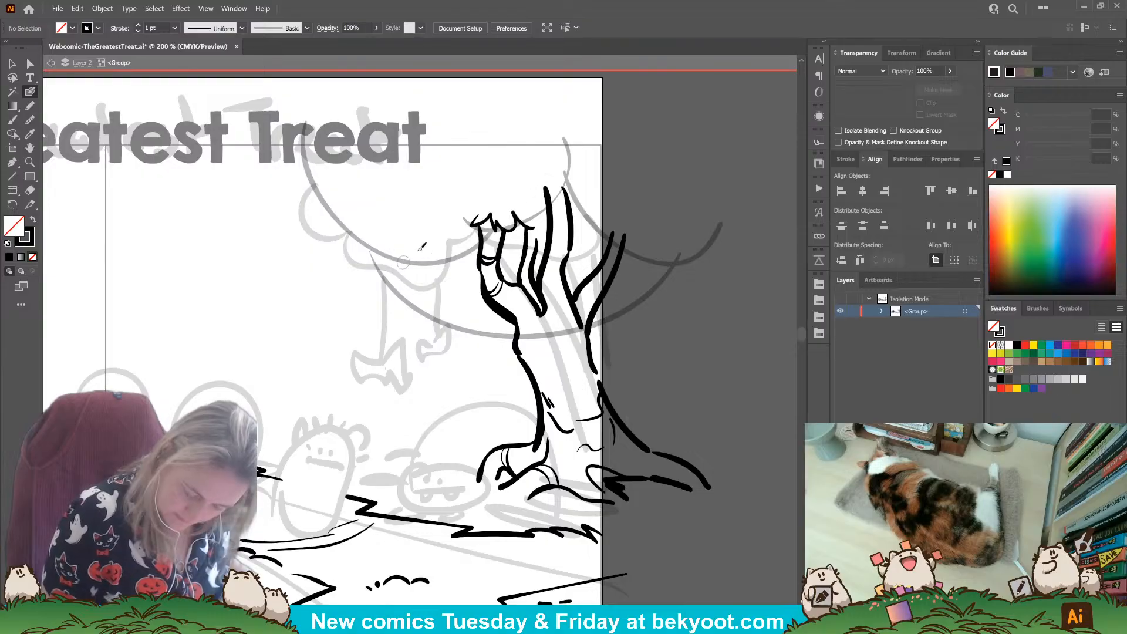
{"action": "mouse_move", "coordinate": [398, 246]}
{"action": "left_mouse_down"}
{"action": "mouse_move", "coordinate": [388, 262]}
{"action": "mouse_move", "coordinate": [410, 249]}
{"action": "left_mouse_up"}
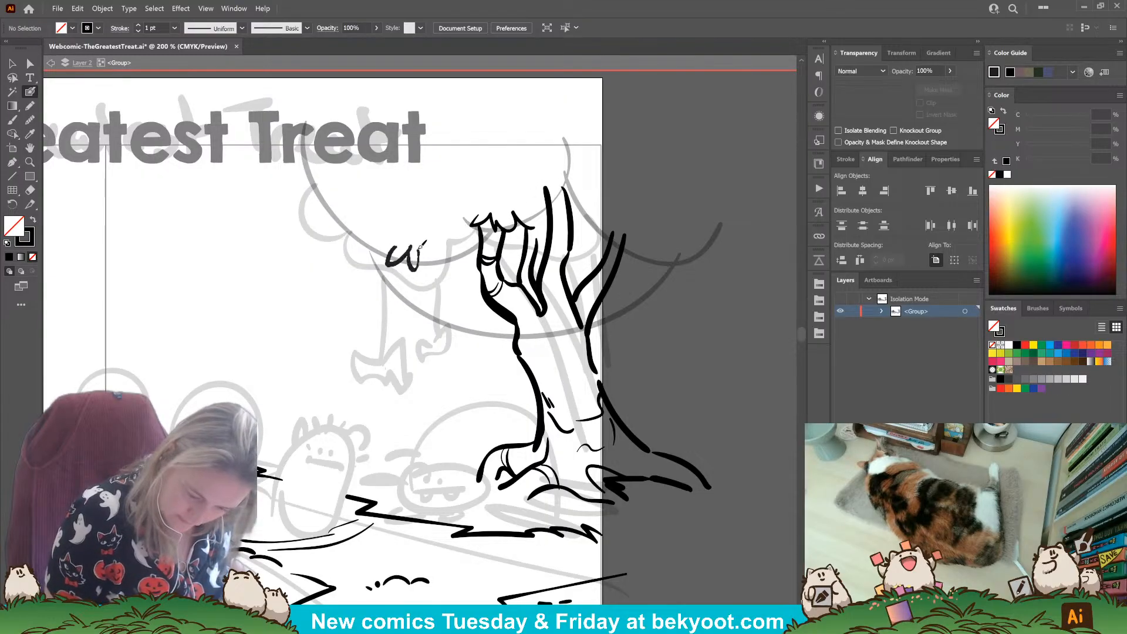
{"action": "key", "text": "ctrl+z"}
{"action": "mouse_move", "coordinate": [414, 266]}
{"action": "left_mouse_down"}
{"action": "mouse_move", "coordinate": [451, 258]}
{"action": "mouse_move", "coordinate": [448, 270]}
{"action": "mouse_move", "coordinate": [464, 253]}
{"action": "left_mouse_up"}
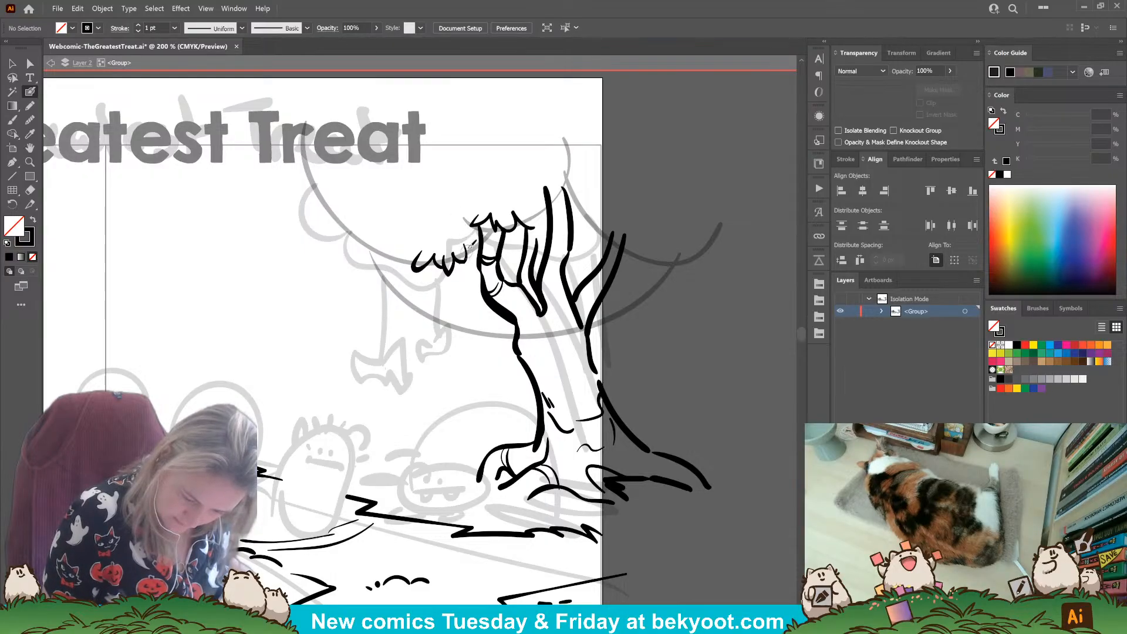
{"action": "left_click_drag", "start_coordinate": [464, 259], "coordinate": [480, 246]}
Step: Add a small oval leaf inside the left canopy and ink leaf fringes over the central and right branch tops
{"action": "mouse_move", "coordinate": [389, 204]}
{"action": "left_mouse_down"}
{"action": "mouse_move", "coordinate": [386, 226]}
{"action": "mouse_move", "coordinate": [398, 199]}
{"action": "left_mouse_up"}
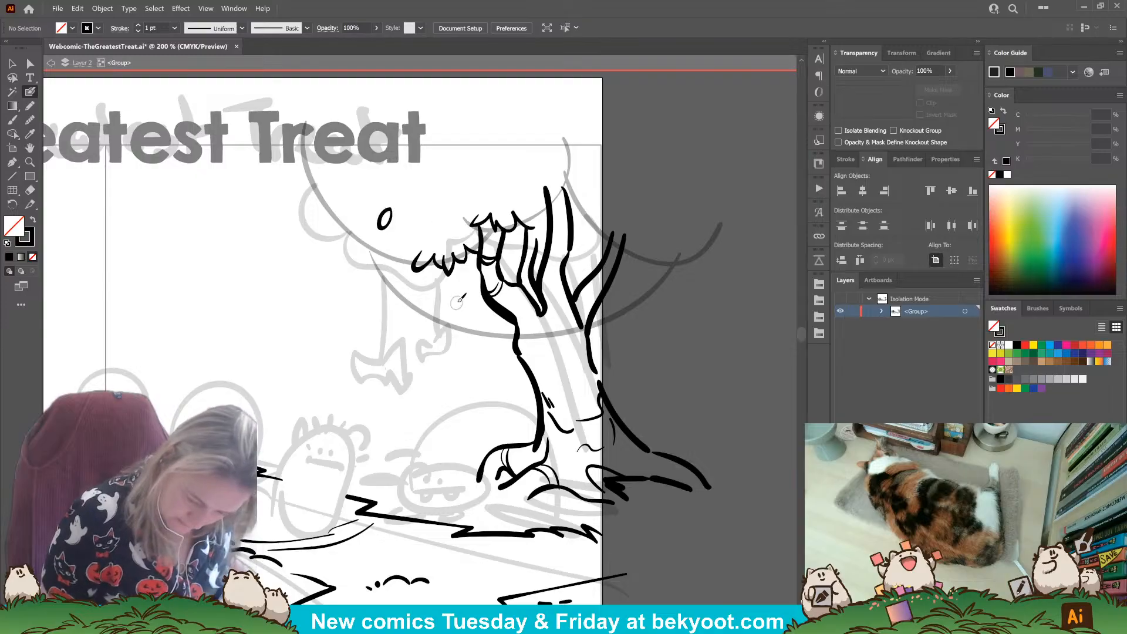
{"action": "mouse_move", "coordinate": [540, 209]}
{"action": "left_mouse_down"}
{"action": "mouse_move", "coordinate": [536, 223]}
{"action": "mouse_move", "coordinate": [549, 200]}
{"action": "mouse_move", "coordinate": [539, 239]}
{"action": "left_mouse_up"}
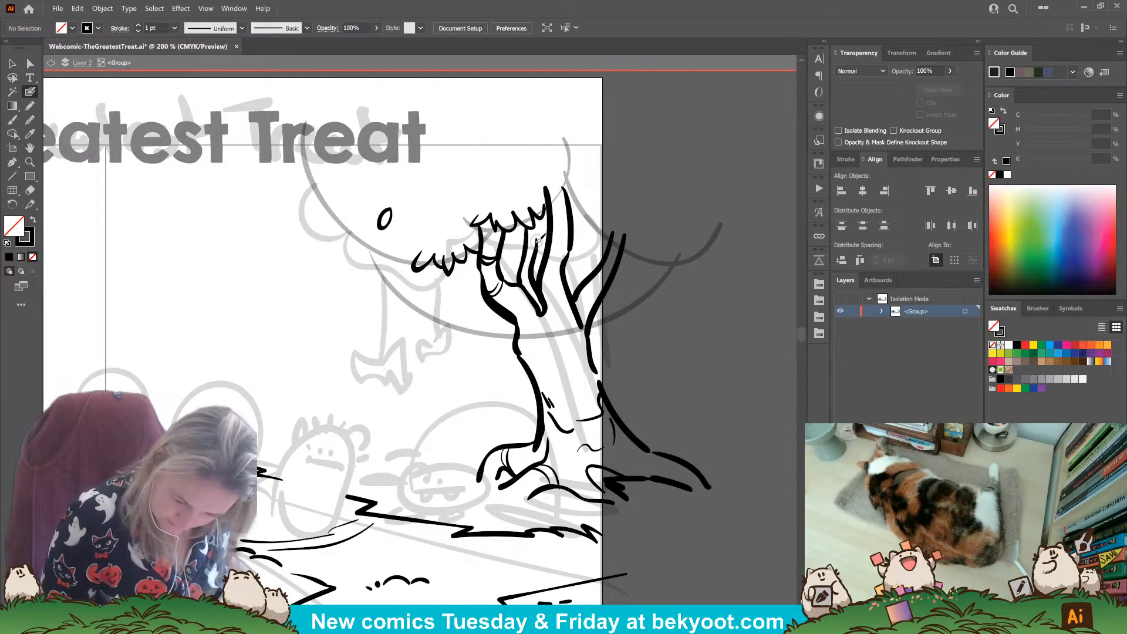
{"action": "mouse_move", "coordinate": [567, 175]}
{"action": "left_mouse_down"}
{"action": "mouse_move", "coordinate": [554, 247]}
{"action": "mouse_move", "coordinate": [514, 209]}
{"action": "mouse_move", "coordinate": [528, 214]}
{"action": "mouse_move", "coordinate": [532, 202]}
{"action": "mouse_move", "coordinate": [539, 215]}
{"action": "mouse_move", "coordinate": [543, 199]}
{"action": "mouse_move", "coordinate": [576, 198]}
{"action": "left_mouse_up"}
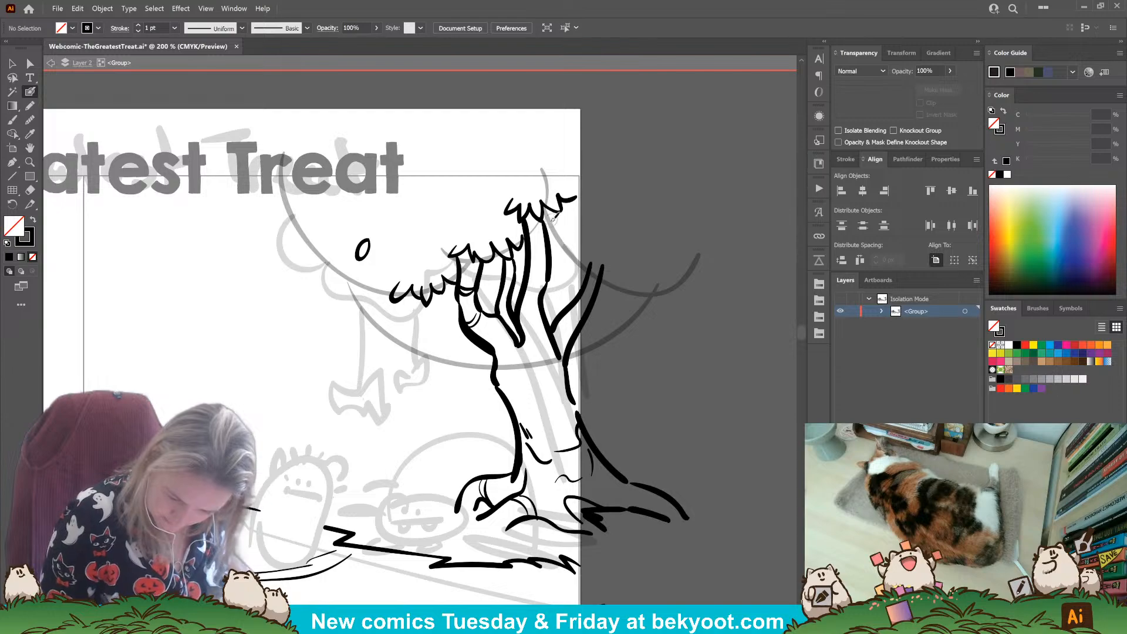
{"action": "mouse_move", "coordinate": [545, 223]}
{"action": "left_mouse_down"}
{"action": "mouse_move", "coordinate": [563, 250]}
{"action": "mouse_move", "coordinate": [581, 239]}
{"action": "mouse_move", "coordinate": [607, 258]}
{"action": "mouse_move", "coordinate": [611, 242]}
{"action": "mouse_move", "coordinate": [630, 257]}
{"action": "mouse_move", "coordinate": [607, 265]}
{"action": "left_mouse_up"}
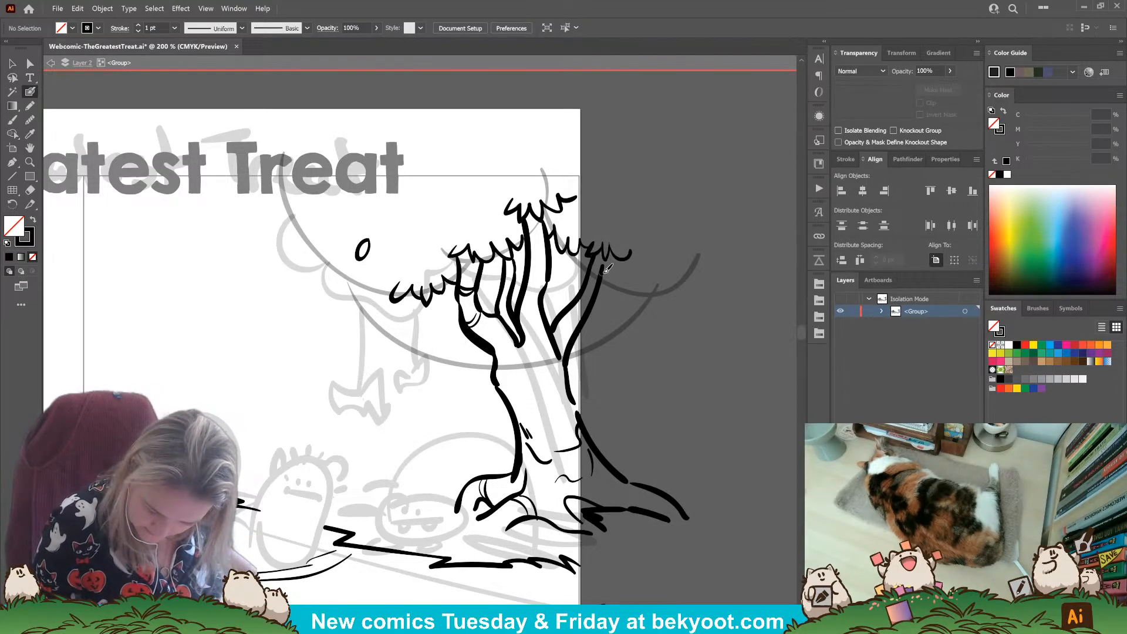
Step: Touch up the trunk's right edge below the right branch and ink a short curved bark line across the central branch
{"action": "left_click_drag", "start_coordinate": [633, 367], "coordinate": [614, 383]}
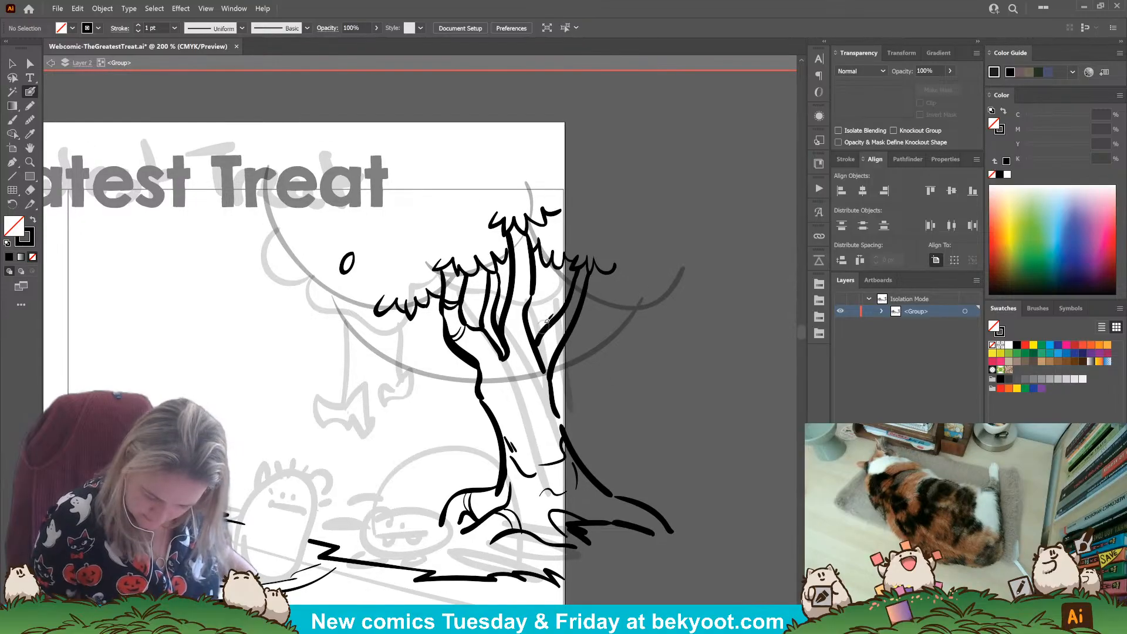
{"action": "left_click_drag", "start_coordinate": [542, 337], "coordinate": [563, 322]}
{"action": "left_click_drag", "start_coordinate": [609, 435], "coordinate": [604, 424]}
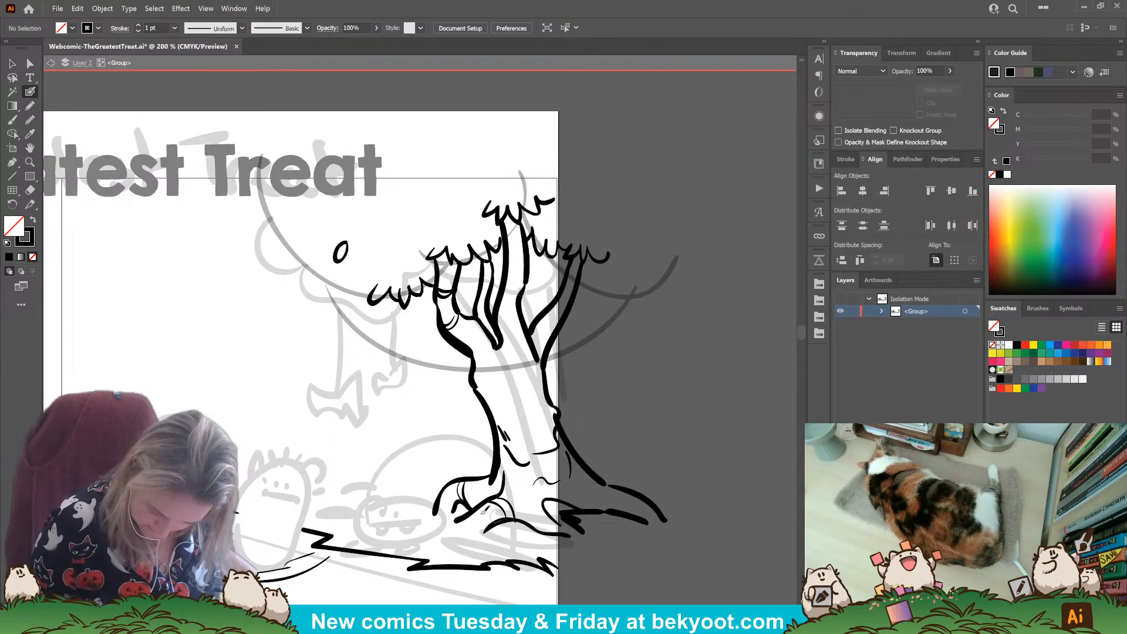
{"action": "left_click_drag", "start_coordinate": [482, 385], "coordinate": [483, 371]}
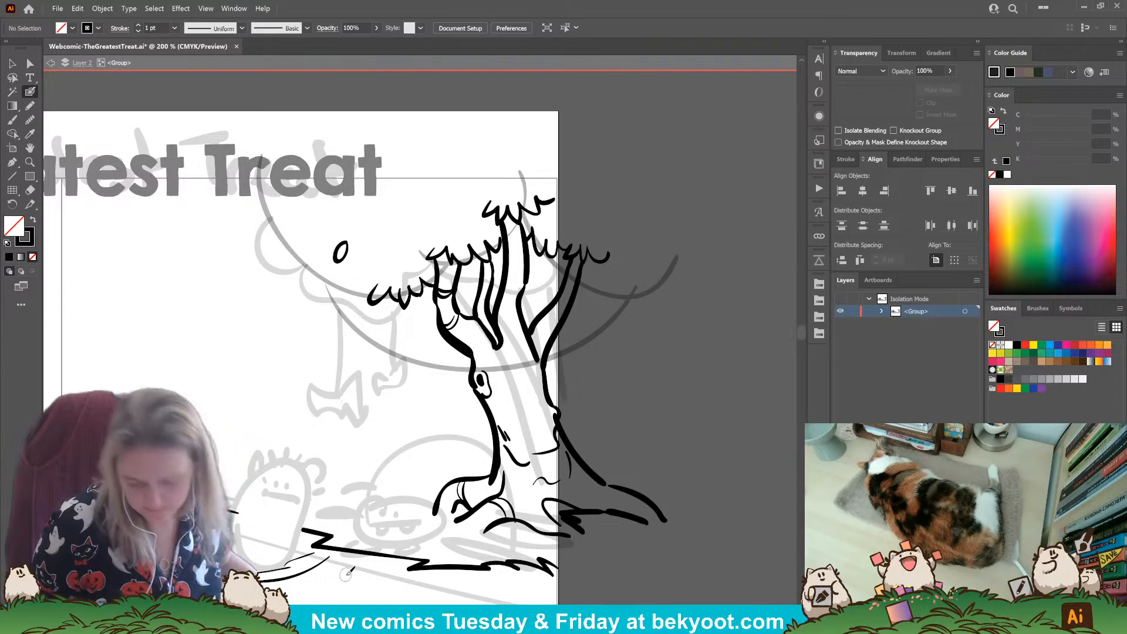
{"action": "left_click_drag", "start_coordinate": [539, 383], "coordinate": [525, 453]}
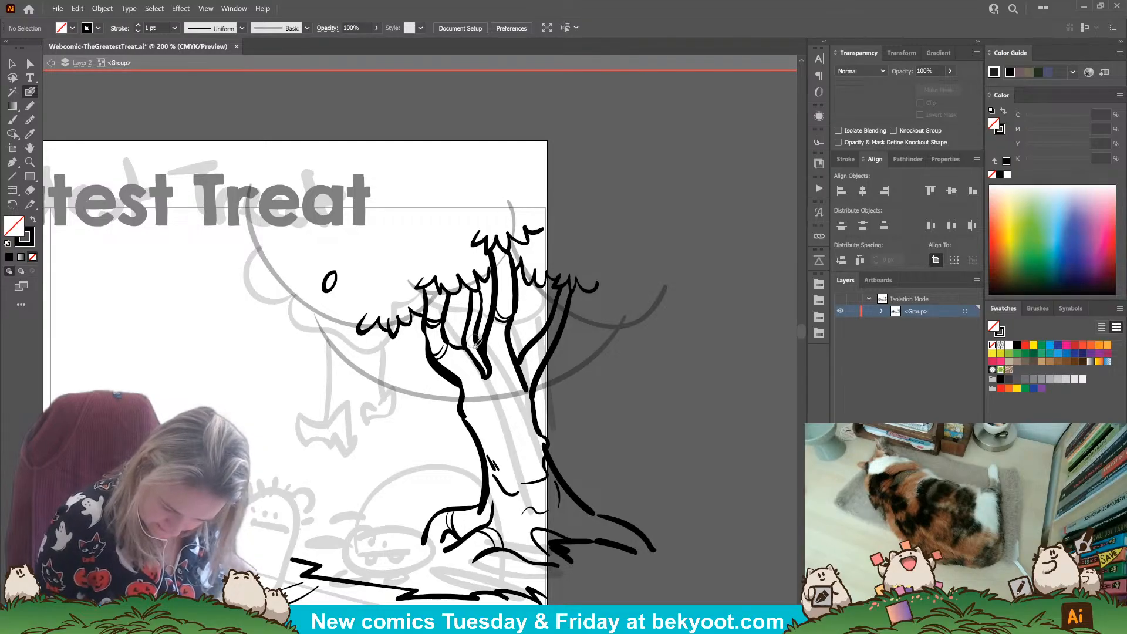
Step: Ink a leafy fringe outward from the right branch along the upper guide arc beyond the page edge
{"action": "scroll", "coordinate": [593, 235], "scroll_direction": "up", "scroll_amount": 2}
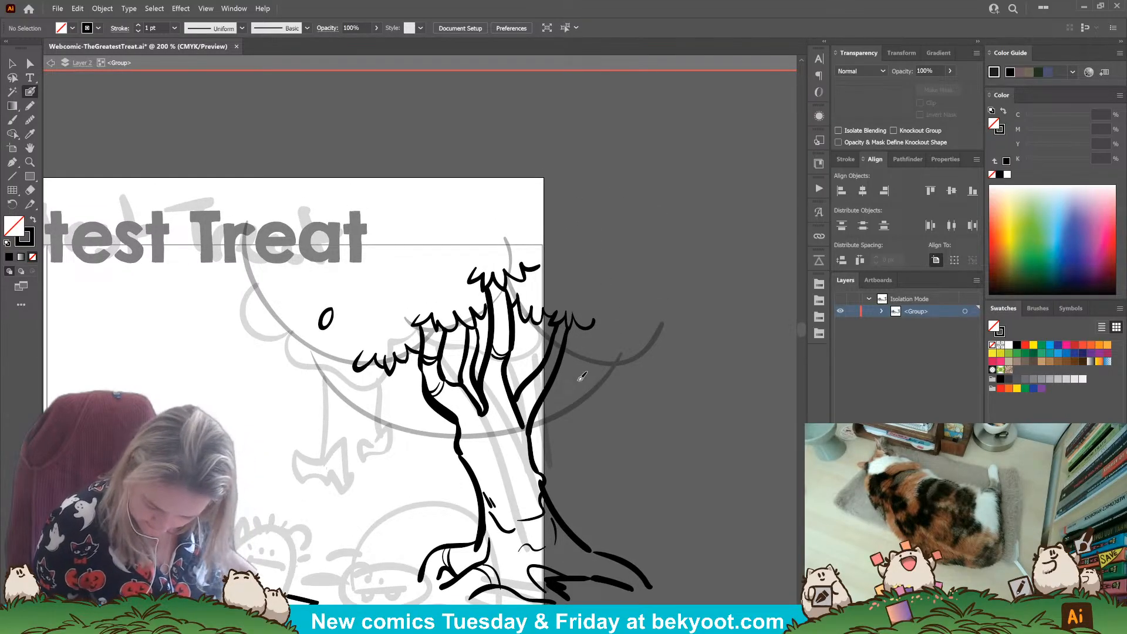
{"action": "mouse_move", "coordinate": [569, 346]}
{"action": "left_mouse_down"}
{"action": "mouse_move", "coordinate": [626, 366]}
{"action": "mouse_move", "coordinate": [630, 353]}
{"action": "mouse_move", "coordinate": [645, 354]}
{"action": "mouse_move", "coordinate": [627, 359]}
{"action": "mouse_move", "coordinate": [641, 365]}
{"action": "mouse_move", "coordinate": [637, 355]}
{"action": "mouse_move", "coordinate": [673, 321]}
{"action": "left_mouse_up"}
{"action": "key", "text": "ctrl+z"}
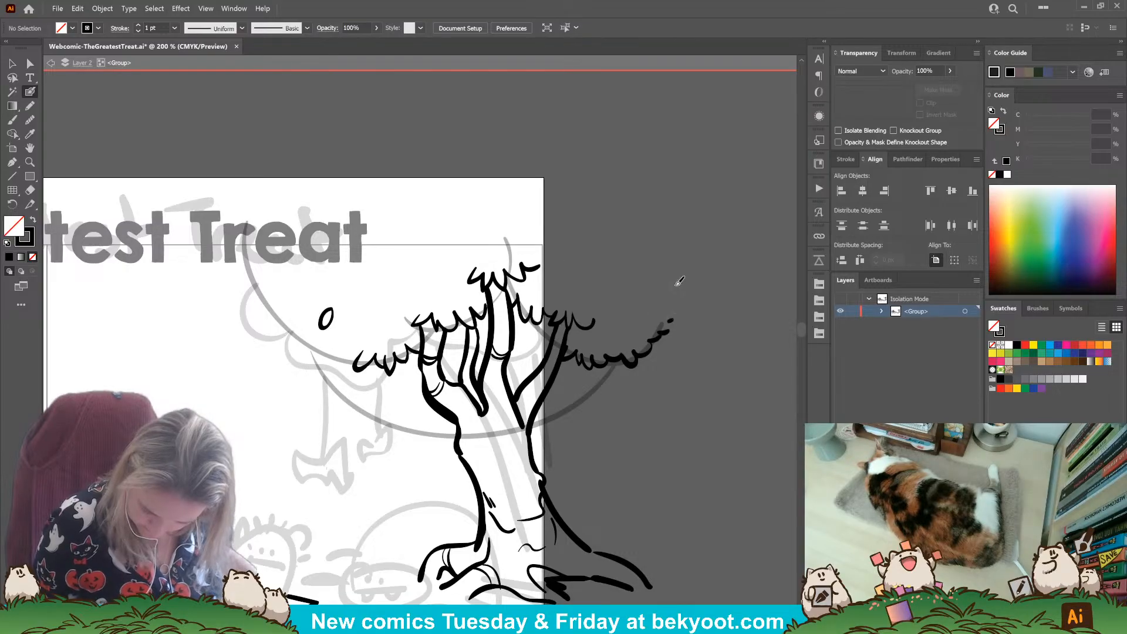
{"action": "left_click_drag", "start_coordinate": [547, 421], "coordinate": [571, 408]}
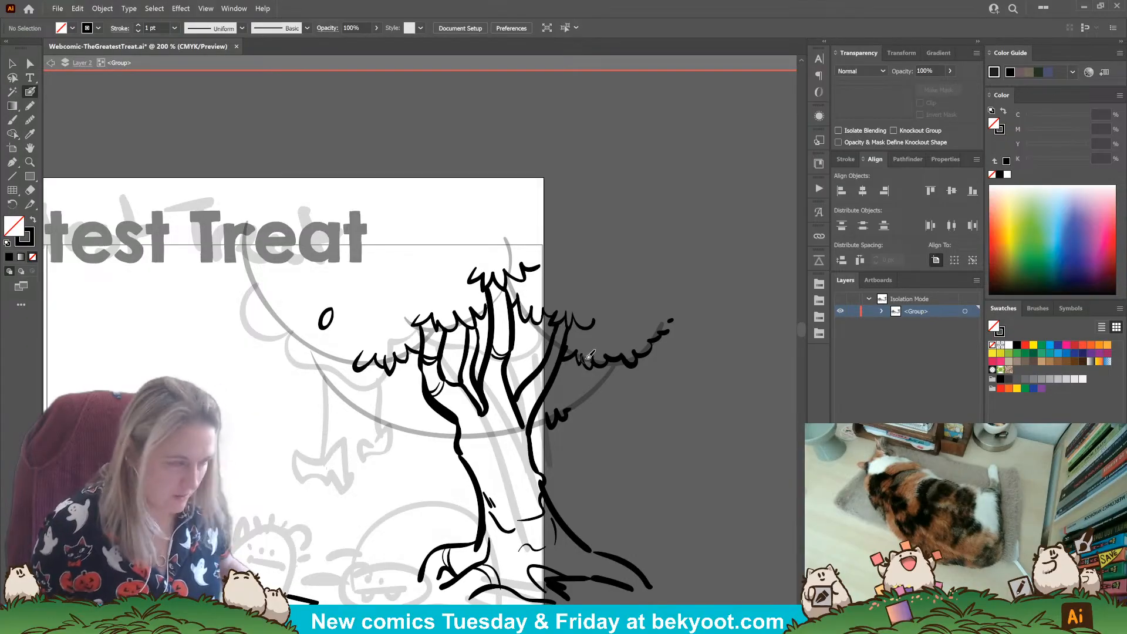
{"action": "left_click", "coordinate": [570, 415], "text": "ctrl"}
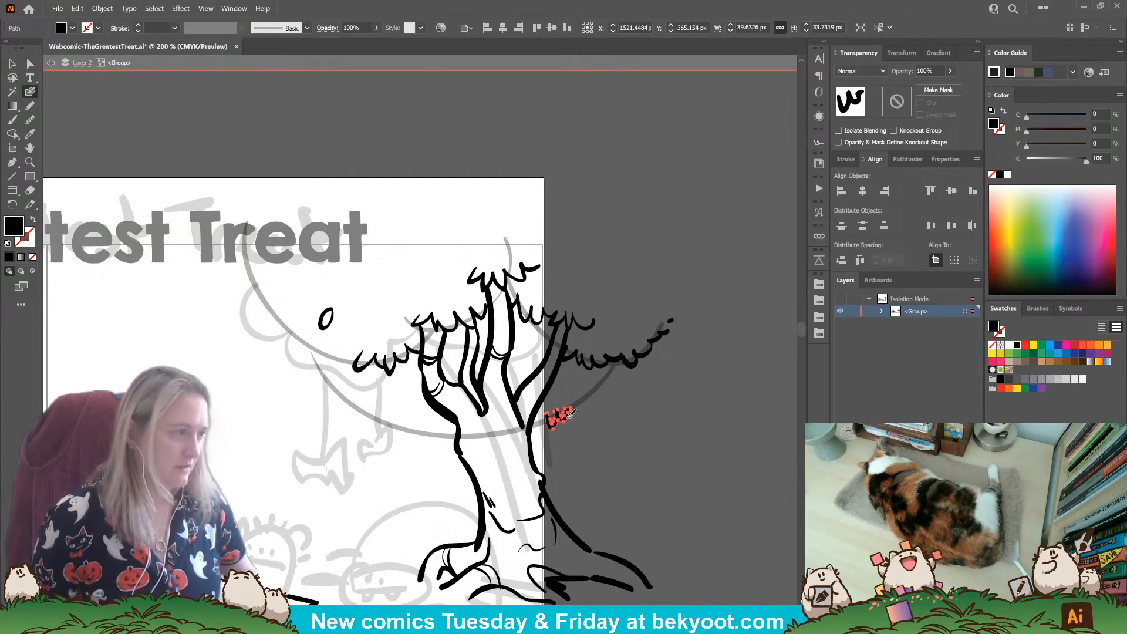
{"action": "key", "text": "Delete"}
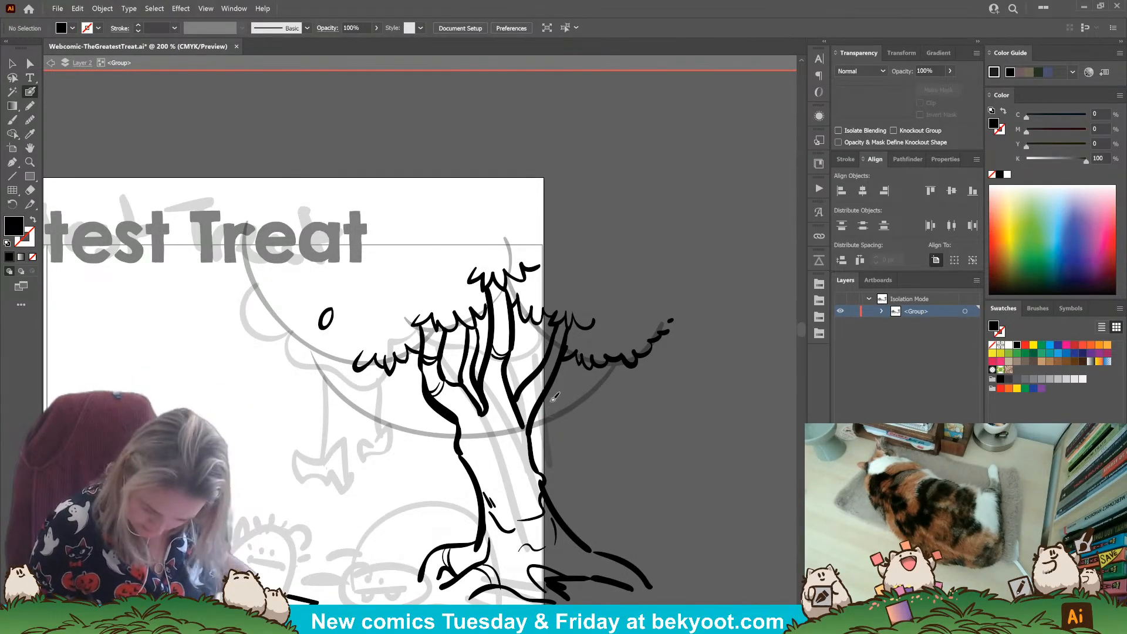
Step: Ink leaf clusters along the lowest canopy arc on both sides of the trunk
{"action": "mouse_move", "coordinate": [558, 411]}
{"action": "left_mouse_down"}
{"action": "mouse_move", "coordinate": [592, 401]}
{"action": "mouse_move", "coordinate": [589, 374]}
{"action": "left_mouse_up"}
{"action": "key", "text": "shift+x"}
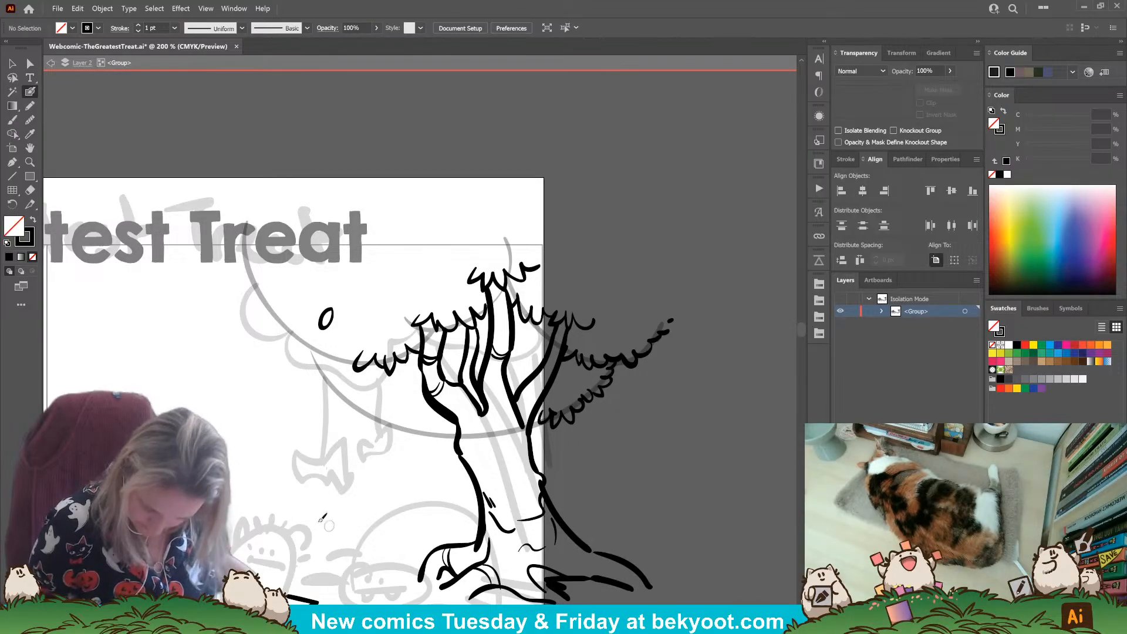
{"action": "mouse_move", "coordinate": [404, 461]}
{"action": "left_mouse_down"}
{"action": "mouse_move", "coordinate": [464, 443]}
{"action": "mouse_move", "coordinate": [478, 407]}
{"action": "mouse_move", "coordinate": [485, 421]}
{"action": "left_mouse_up"}
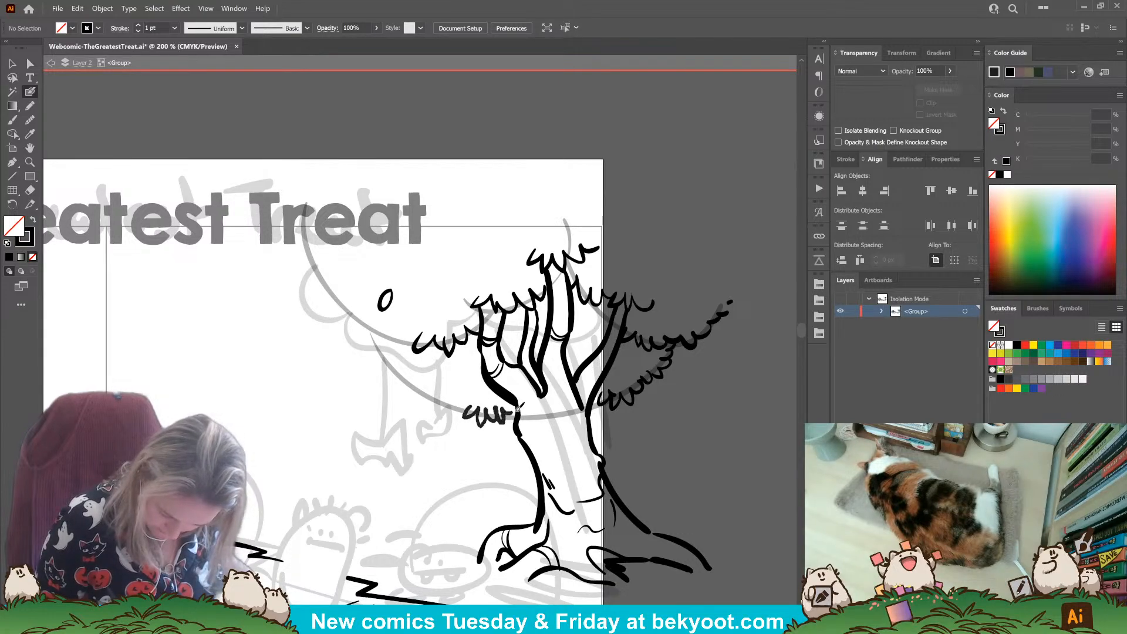
Step: Ink small leaf tufts below the oval leaf to extend the left canopy fringe outward along the guide arc
{"action": "left_click_drag", "start_coordinate": [375, 345], "coordinate": [432, 349]}
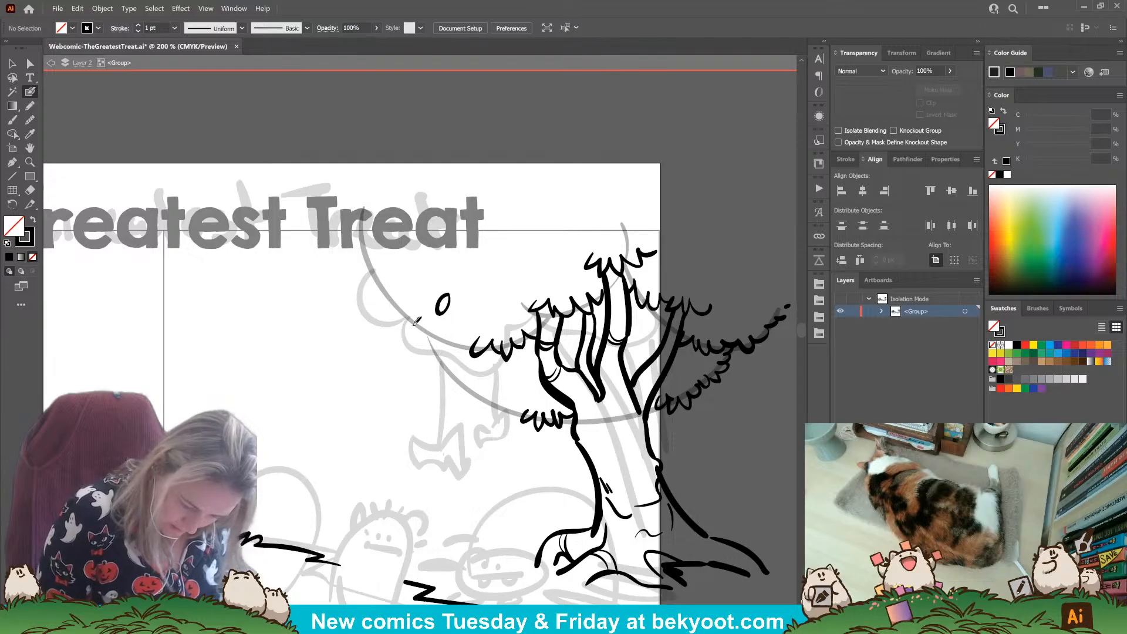
{"action": "mouse_move", "coordinate": [462, 324]}
{"action": "left_mouse_down"}
{"action": "mouse_move", "coordinate": [470, 316]}
{"action": "mouse_move", "coordinate": [479, 341]}
{"action": "left_mouse_up"}
{"action": "key", "text": "ctrl+z"}
{"action": "key", "text": "ctrl+z"}
{"action": "key", "text": "shift+x"}
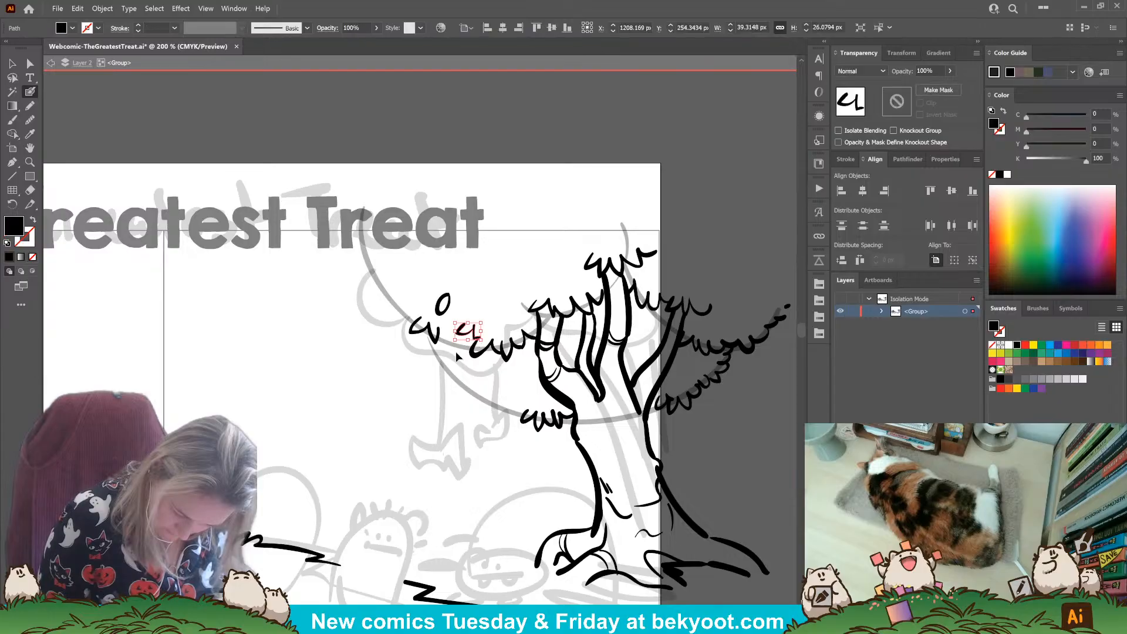
{"action": "key", "text": "shift+x"}
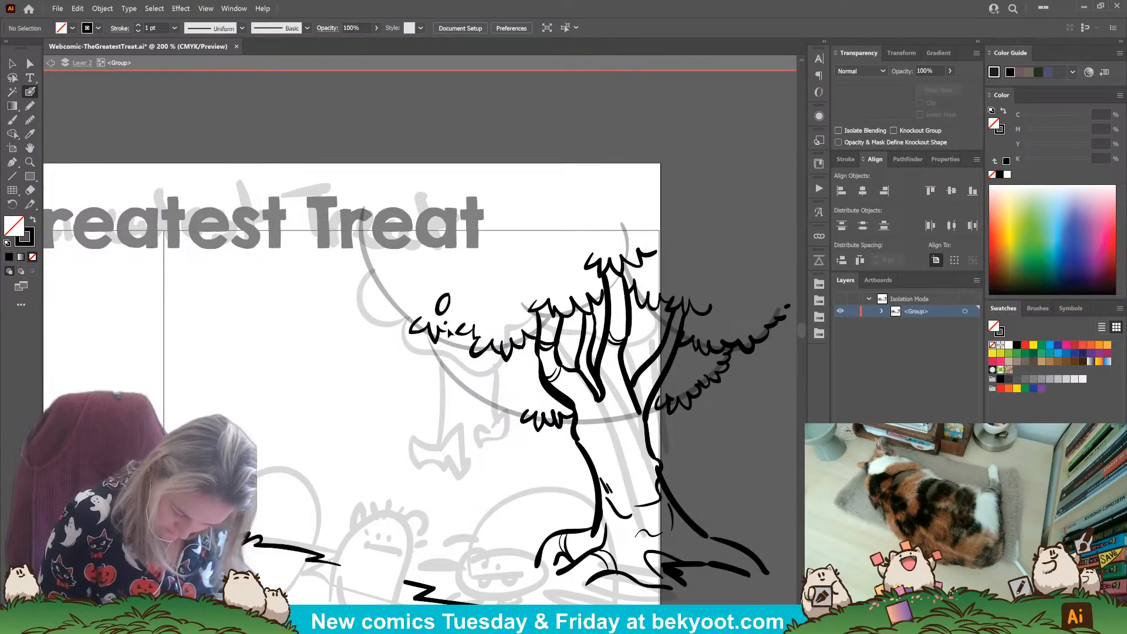
{"action": "key", "text": "shift+x"}
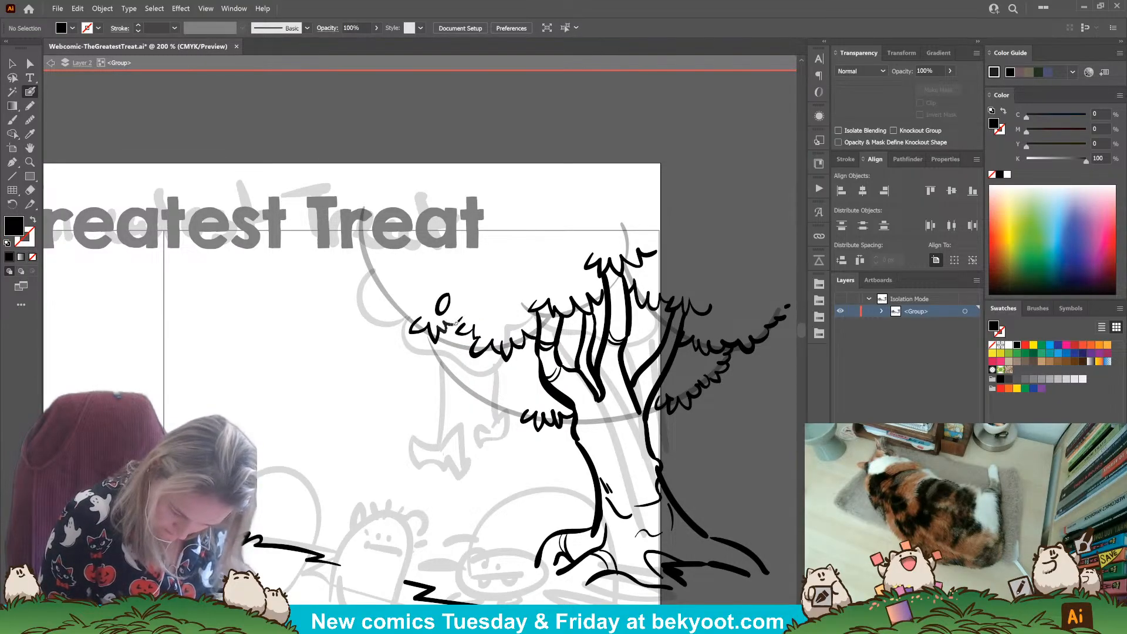
{"action": "key", "text": "shift+x"}
{"action": "left_click_drag", "start_coordinate": [483, 315], "coordinate": [475, 375]}
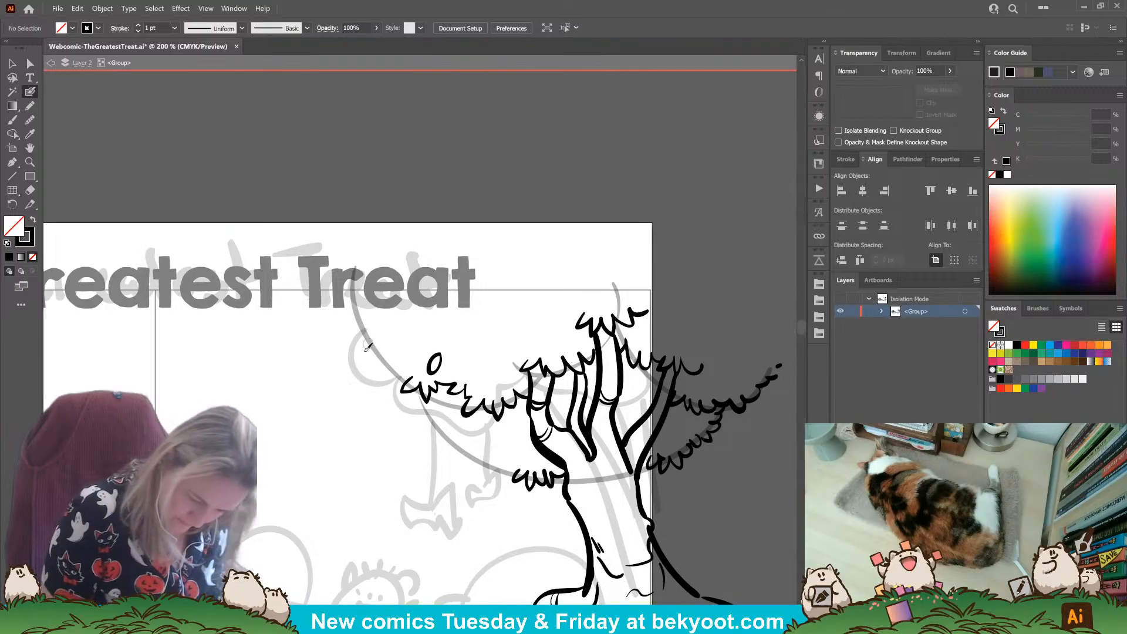
Step: Ink the canopy's jagged leafy left edge from above the page down through the title to the existing fringe
{"action": "left_click_drag", "start_coordinate": [355, 207], "coordinate": [352, 254]}
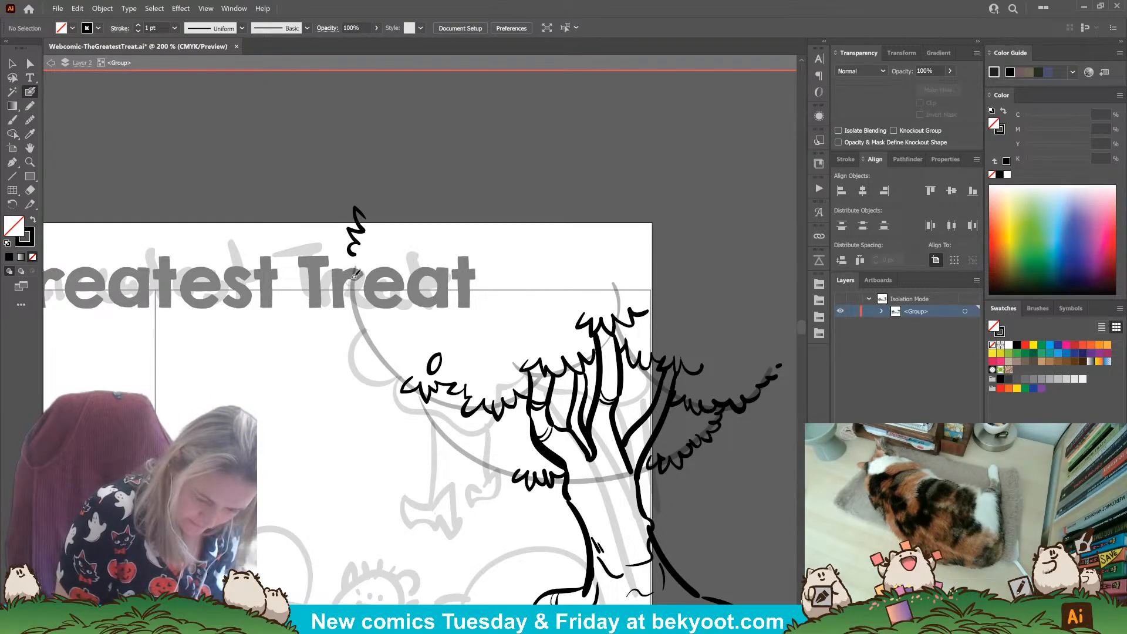
{"action": "mouse_move", "coordinate": [348, 257]}
{"action": "left_mouse_down"}
{"action": "mouse_move", "coordinate": [350, 304]}
{"action": "mouse_move", "coordinate": [394, 307]}
{"action": "mouse_move", "coordinate": [392, 326]}
{"action": "mouse_move", "coordinate": [377, 321]}
{"action": "mouse_move", "coordinate": [368, 340]}
{"action": "mouse_move", "coordinate": [387, 348]}
{"action": "mouse_move", "coordinate": [375, 366]}
{"action": "mouse_move", "coordinate": [403, 356]}
{"action": "left_mouse_up"}
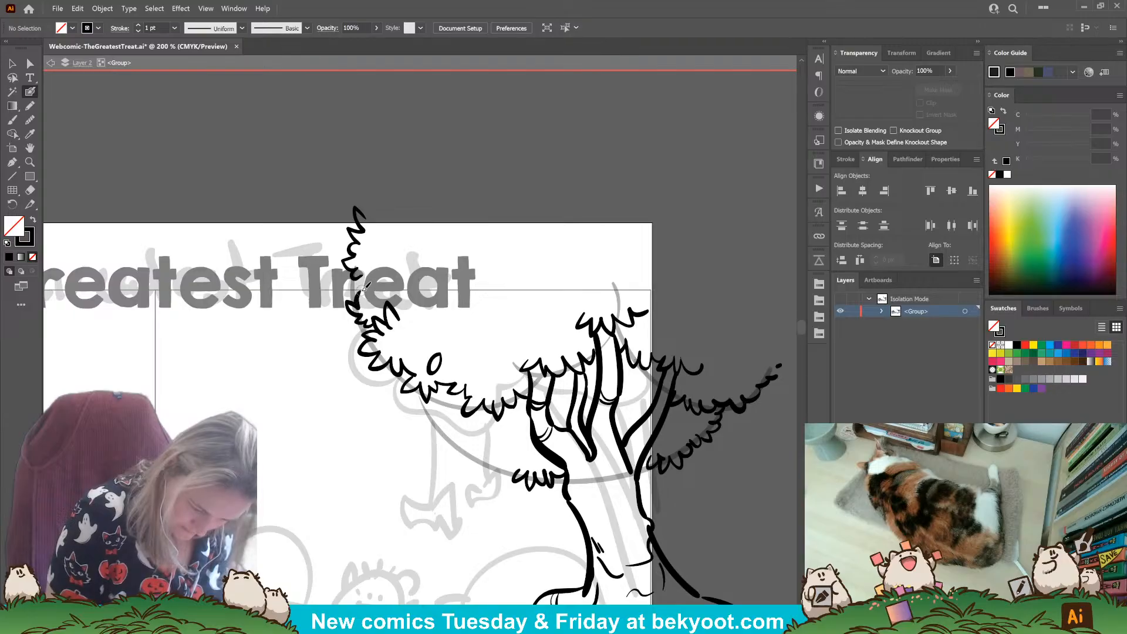
{"action": "left_click_drag", "start_coordinate": [354, 287], "coordinate": [372, 282]}
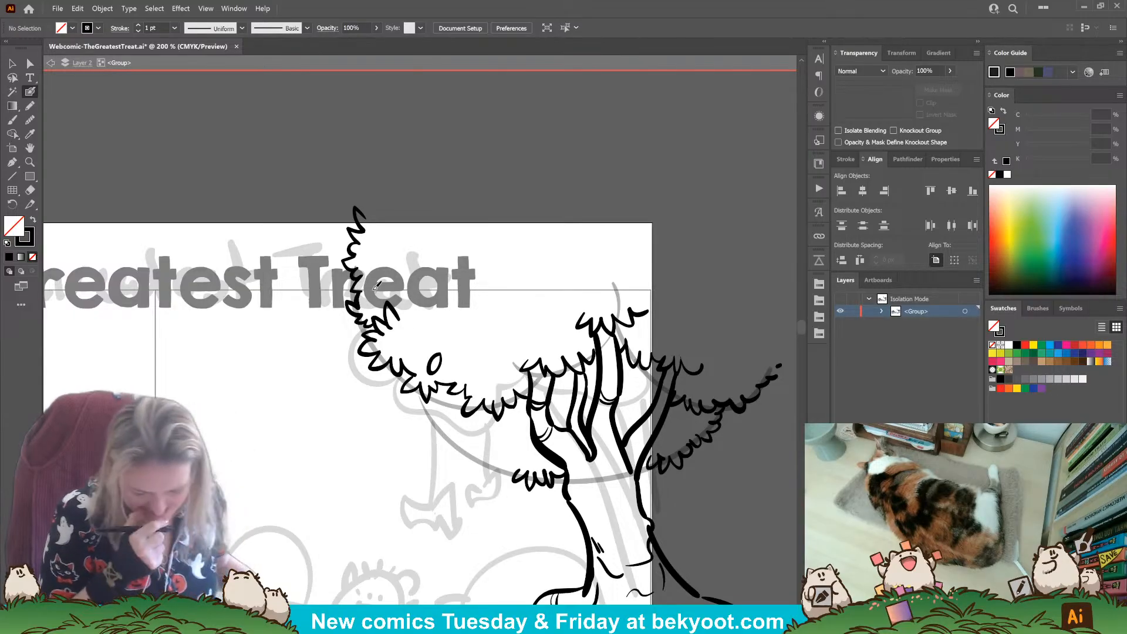
Step: Select the inner line of the leftmost branch and rotate it slightly under the leaves
{"action": "left_click_drag", "start_coordinate": [543, 422], "coordinate": [563, 376]}
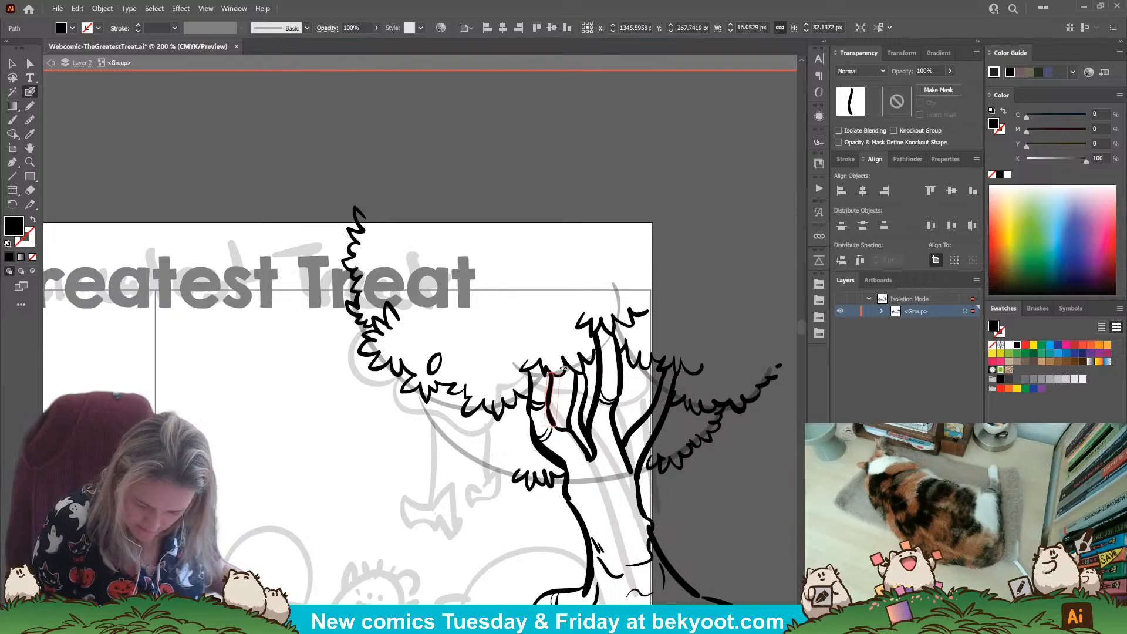
{"action": "mouse_move", "coordinate": [547, 424]}
{"action": "left_mouse_down"}
{"action": "mouse_move", "coordinate": [555, 371]}
{"action": "mouse_move", "coordinate": [555, 401]}
{"action": "left_mouse_up"}
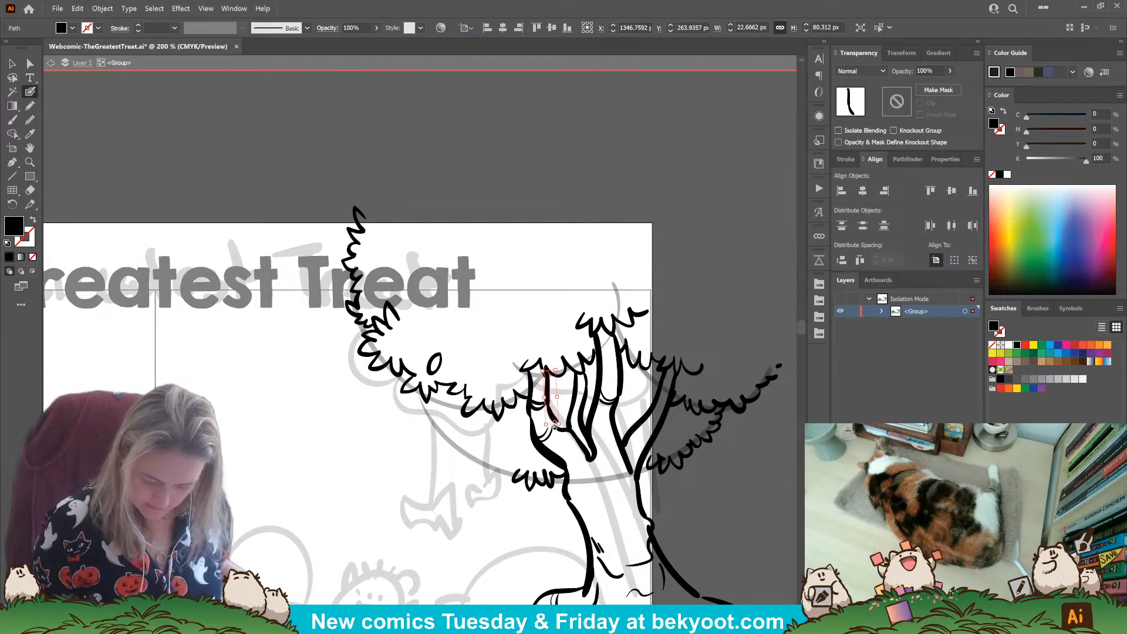
{"action": "key", "text": "ctrl+shift+a"}
Step: Ink a second row of small leaves beneath the fringe between the left branches
{"action": "left_click_drag", "start_coordinate": [588, 492], "coordinate": [541, 474]}
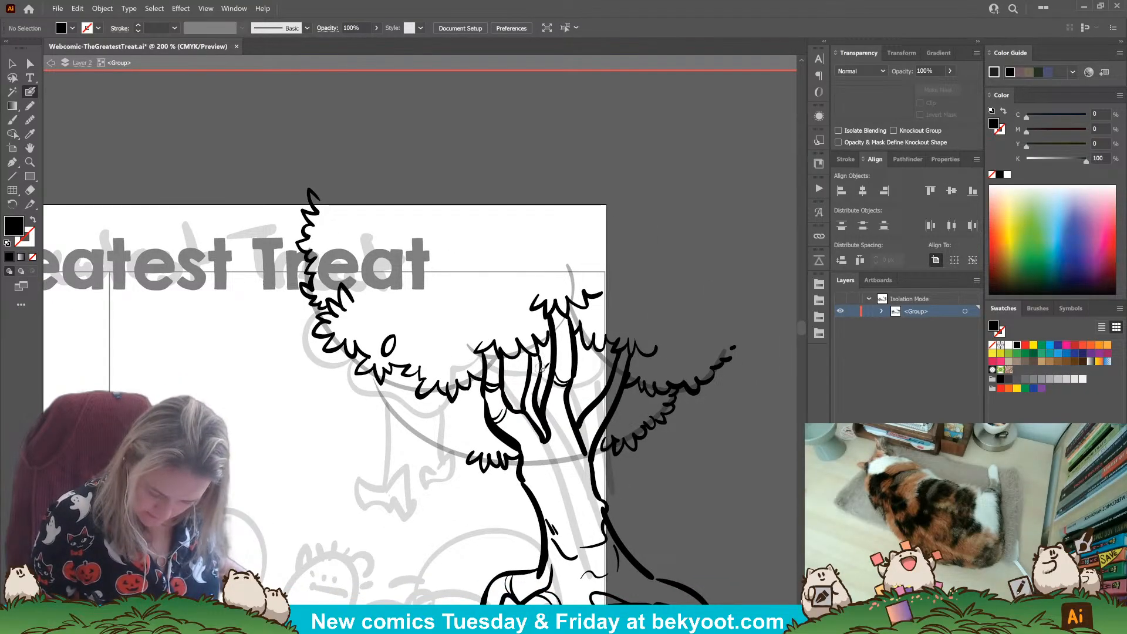
{"action": "left_click", "coordinate": [536, 339], "text": "ctrl"}
{"action": "left_click", "coordinate": [522, 348], "text": "ctrl+shift"}
{"action": "left_click", "coordinate": [518, 384], "text": "ctrl"}
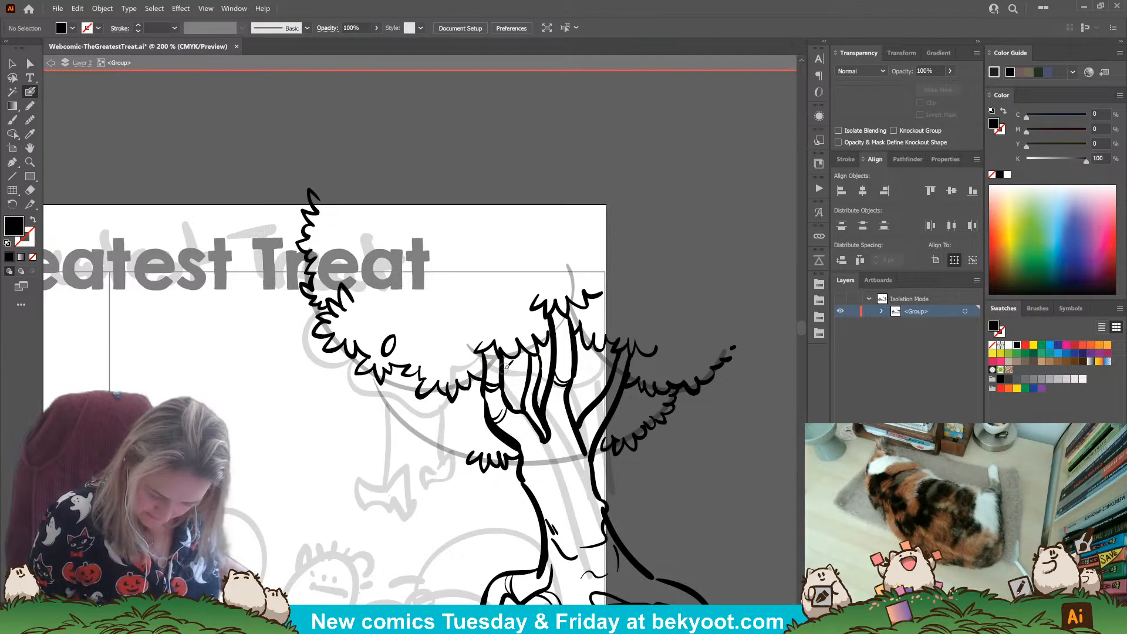
{"action": "key", "text": "shift+x"}
{"action": "left_click_drag", "start_coordinate": [521, 367], "coordinate": [536, 361]}
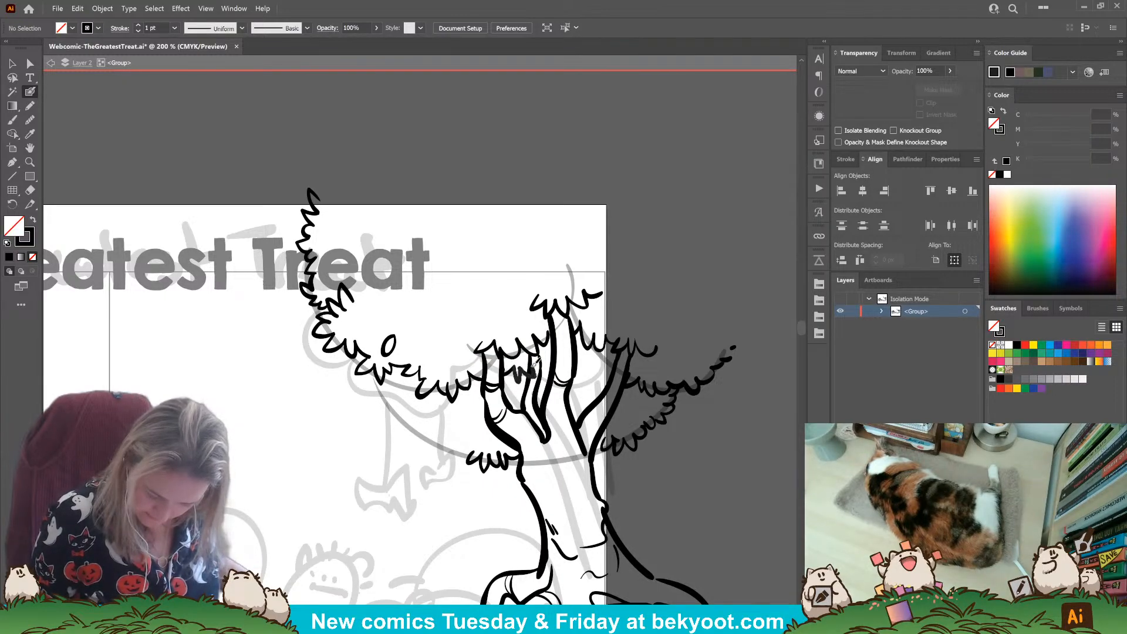
{"action": "key", "text": "ctrl+z"}
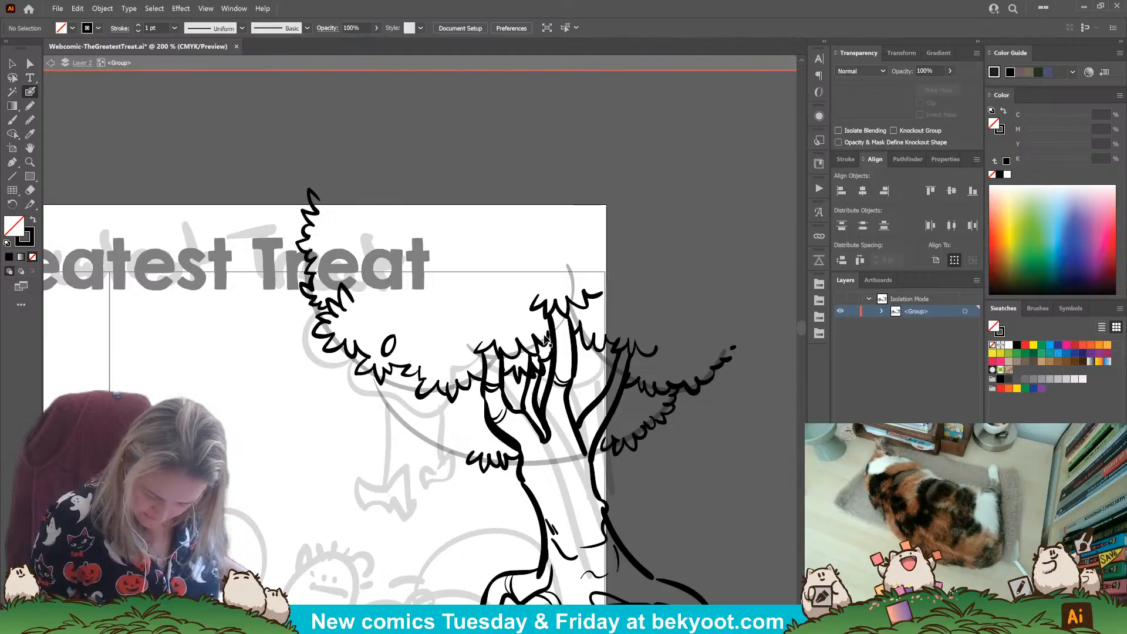
Step: Select the leaf row above the left branches, scale it down to about 84 px wide and move it outward over the leftmost branch
{"action": "left_click", "coordinate": [544, 339], "text": "ctrl"}
{"action": "left_click", "coordinate": [596, 331], "text": "ctrl"}
{"action": "left_click", "coordinate": [549, 344], "text": "ctrl"}
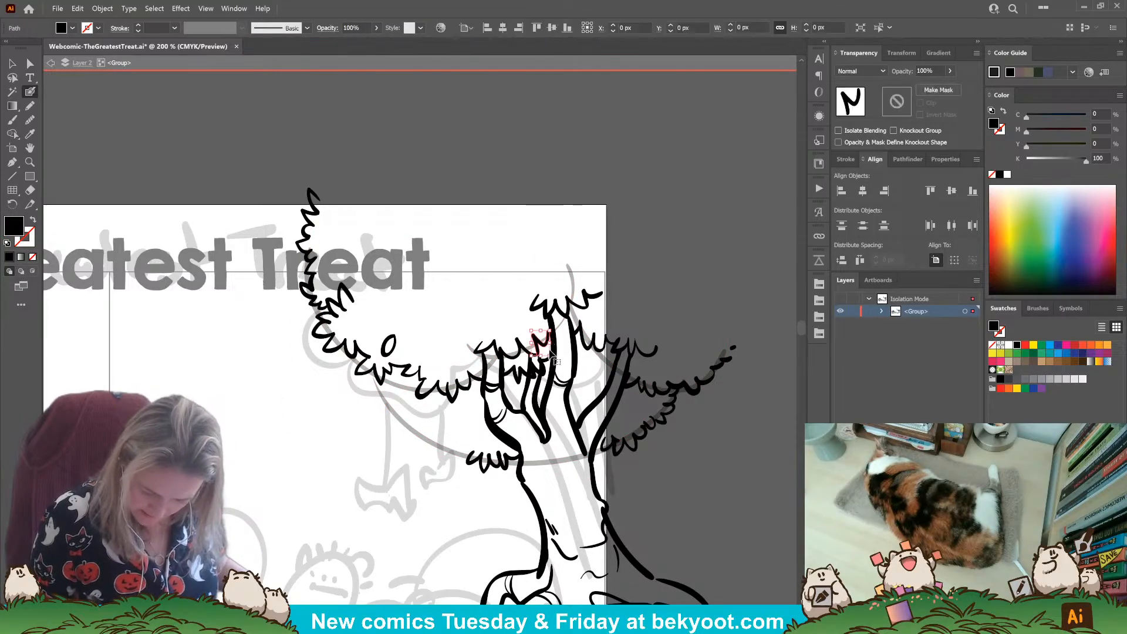
{"action": "left_click", "coordinate": [520, 340], "text": "ctrl+shift"}
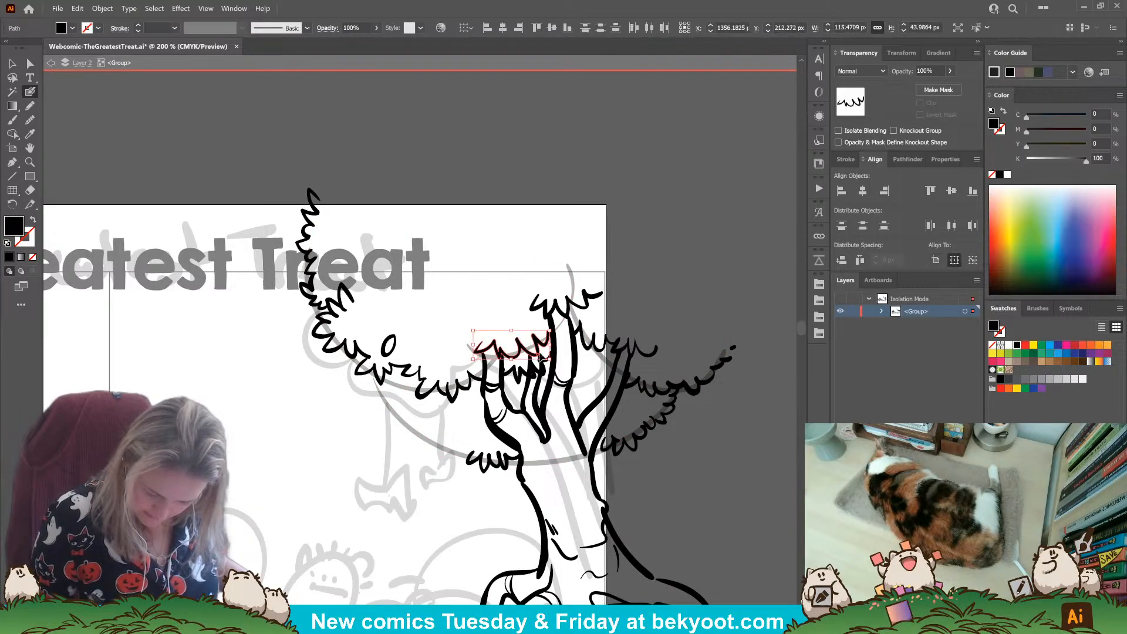
{"action": "left_click", "coordinate": [529, 340], "text": "ctrl+shift"}
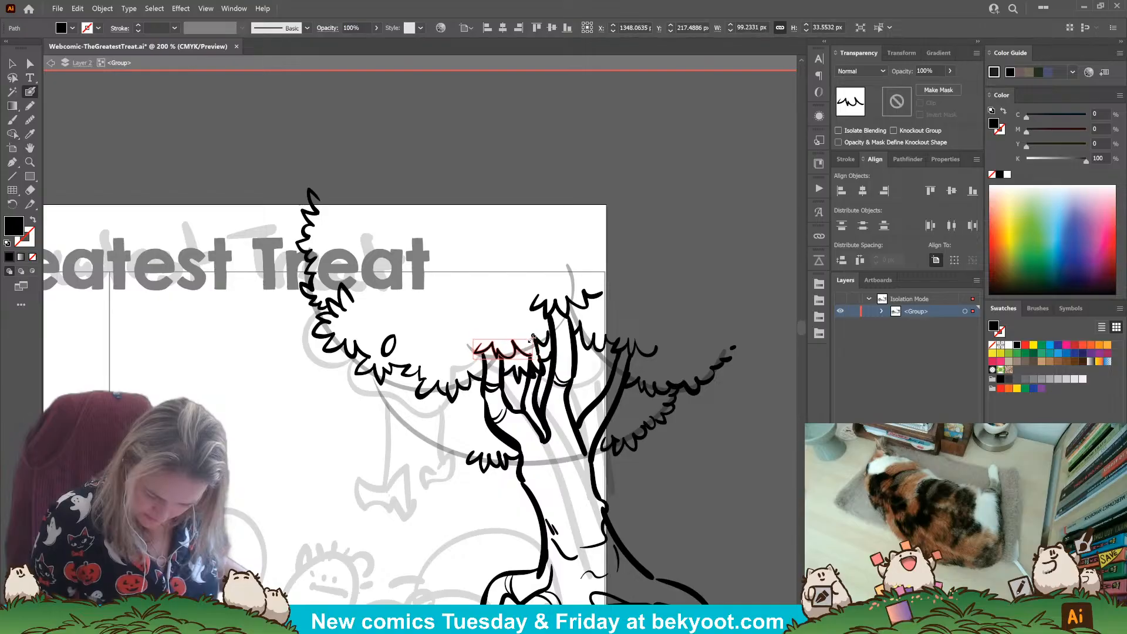
{"action": "left_click_drag", "start_coordinate": [514, 354], "coordinate": [498, 351]}
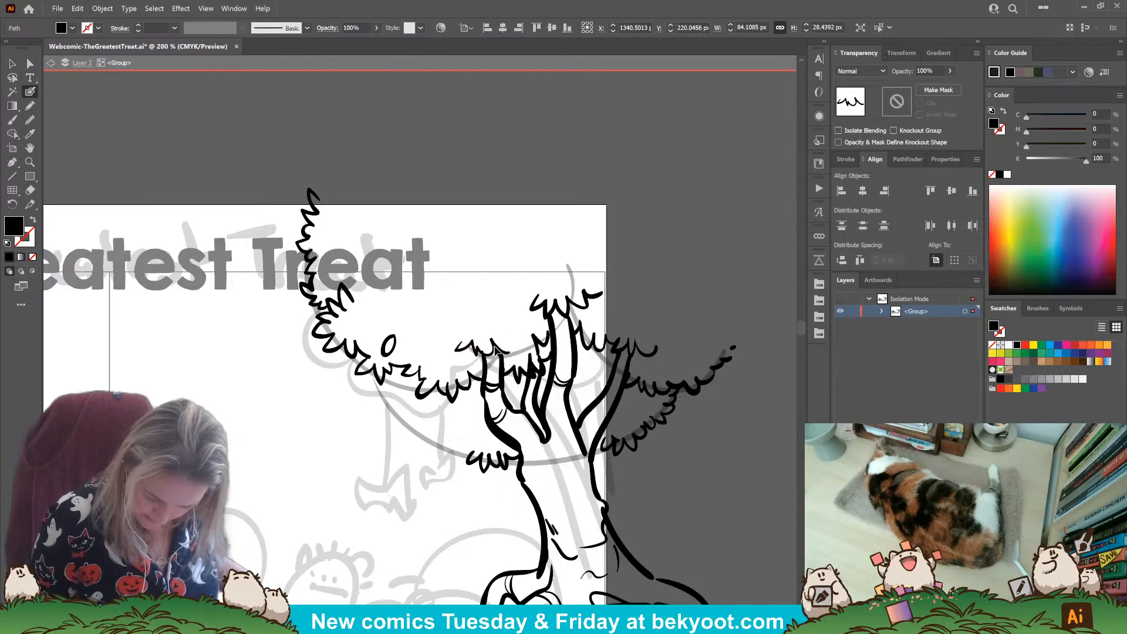
Step: Delete the leftover leaf piece beside the central branch and shorten the two thin branch lines beneath the small leaves
{"action": "left_click", "coordinate": [524, 331]}
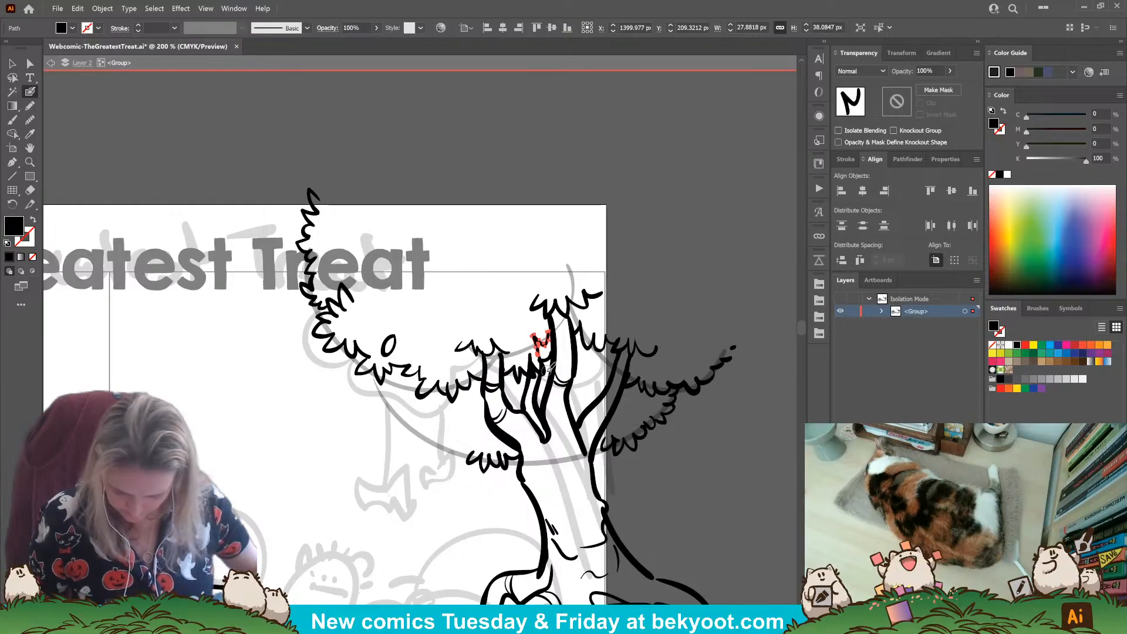
{"action": "left_click", "coordinate": [534, 354]}
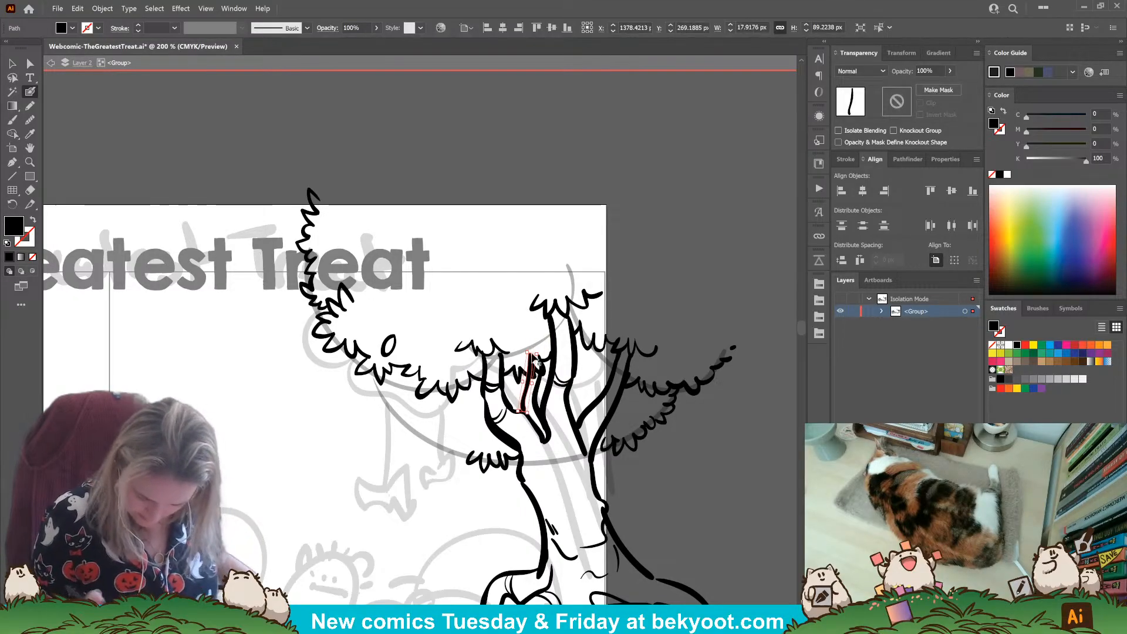
{"action": "left_click", "coordinate": [537, 406], "text": "shift"}
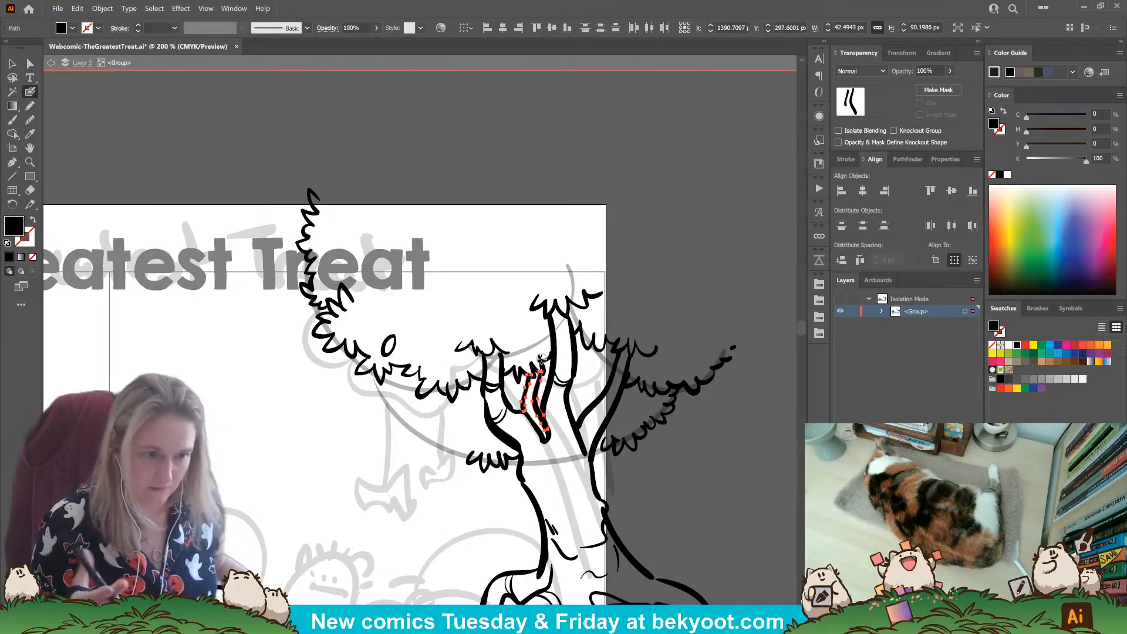
{"action": "left_click", "coordinate": [675, 253]}
{"action": "left_click_drag", "start_coordinate": [581, 457], "coordinate": [595, 411]}
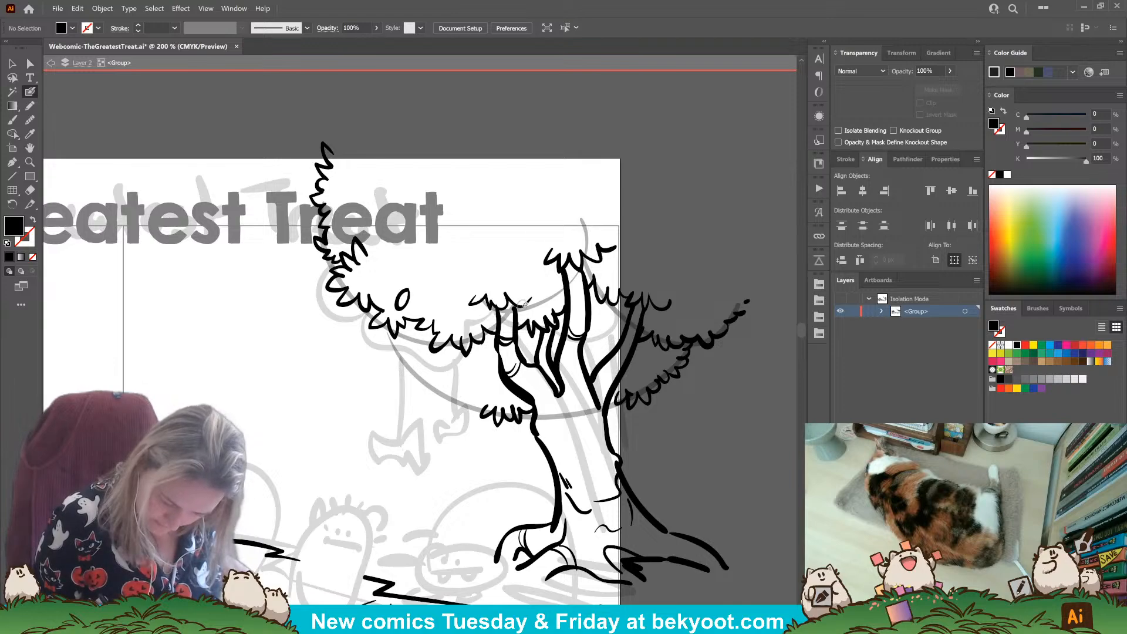
Step: Ink small leaf strokes that extend the leaf row from the leftmost branch up toward the central branch
{"action": "left_click_drag", "start_coordinate": [539, 289], "coordinate": [549, 280]}
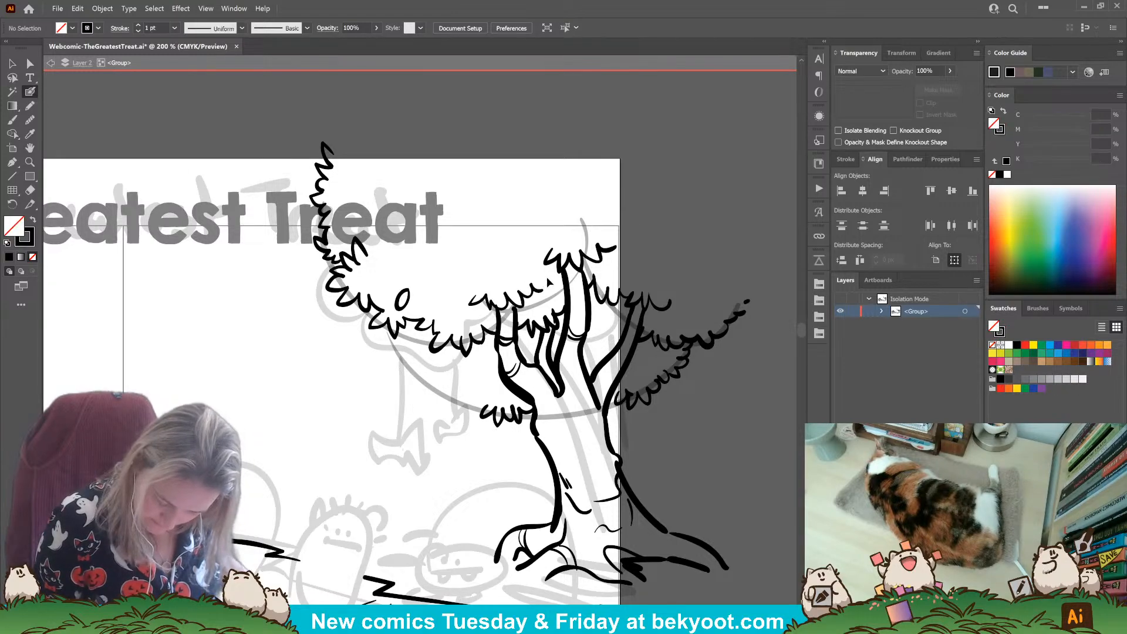
{"action": "key", "text": "ctrl+z"}
{"action": "key", "text": "ctrl+z"}
{"action": "key", "text": "ctrl+z"}
{"action": "key", "text": "ctrl+shift+z"}
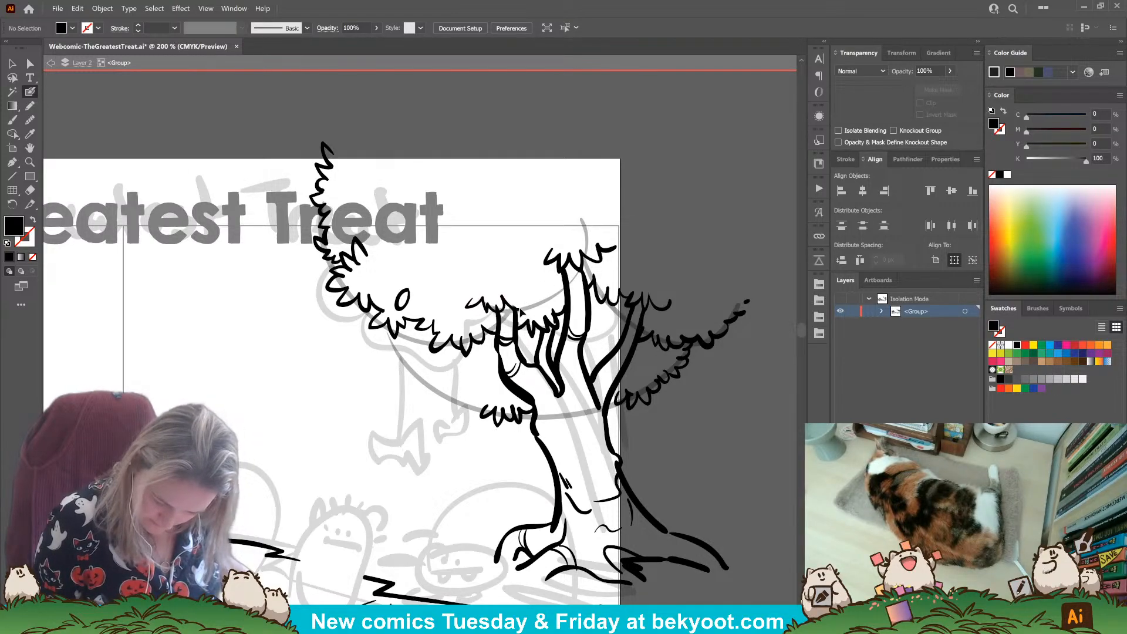
{"action": "key", "text": "ctrl+shift+z"}
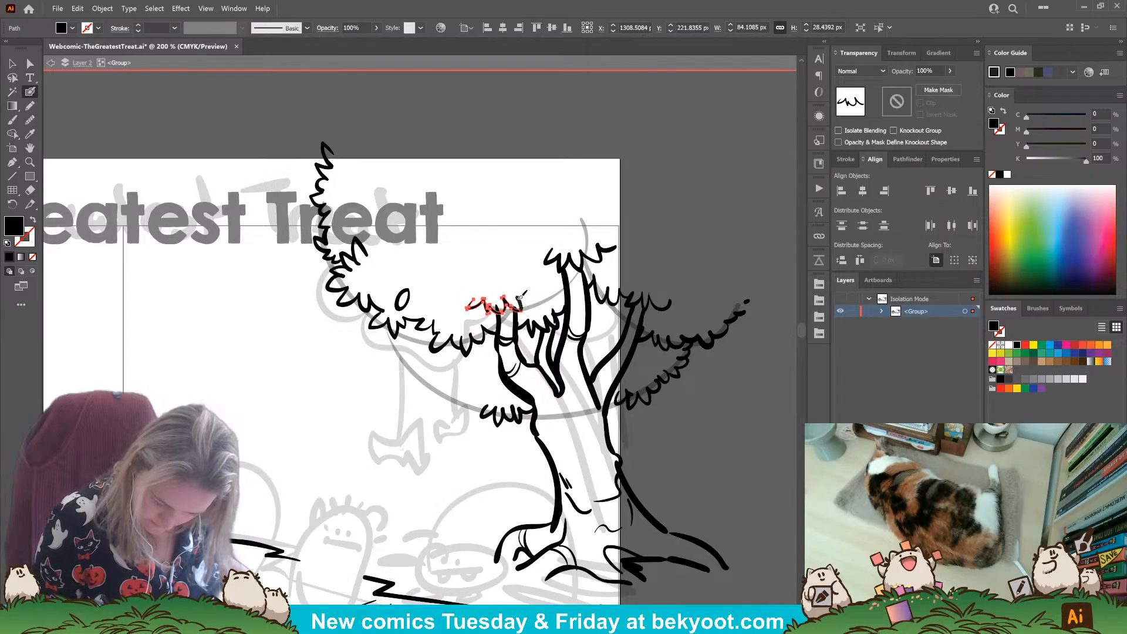
{"action": "left_click_drag", "start_coordinate": [539, 293], "coordinate": [544, 281]}
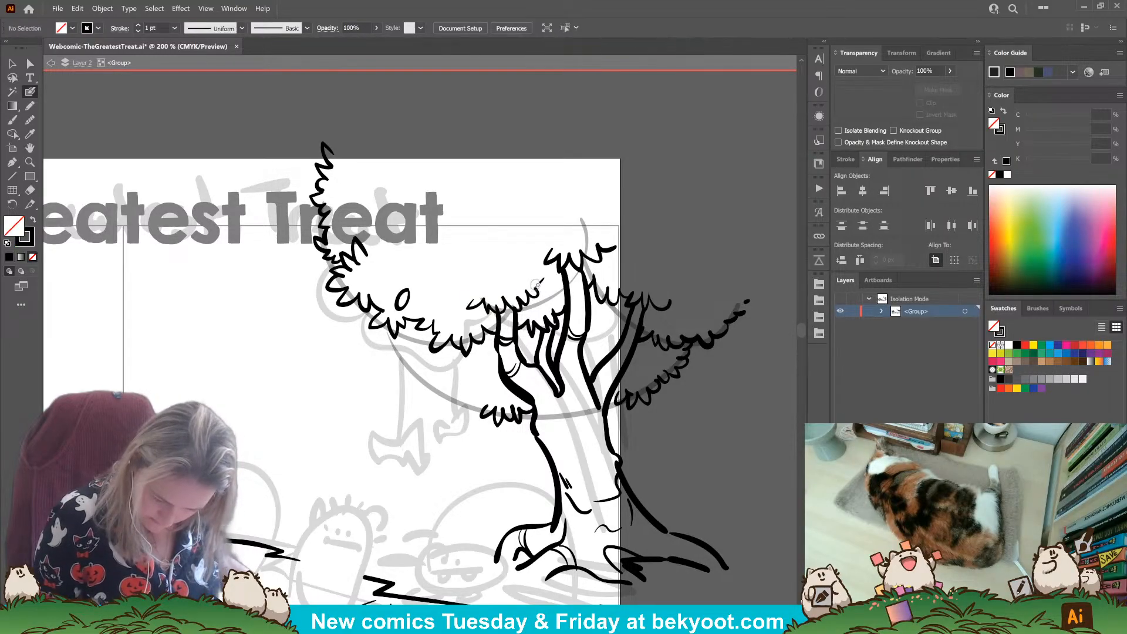
Step: Ink a lower leafy fringe along the guide arc from the left canopy down to the leaf tuft at the trunk
{"action": "left_click", "coordinate": [500, 323], "text": "ctrl"}
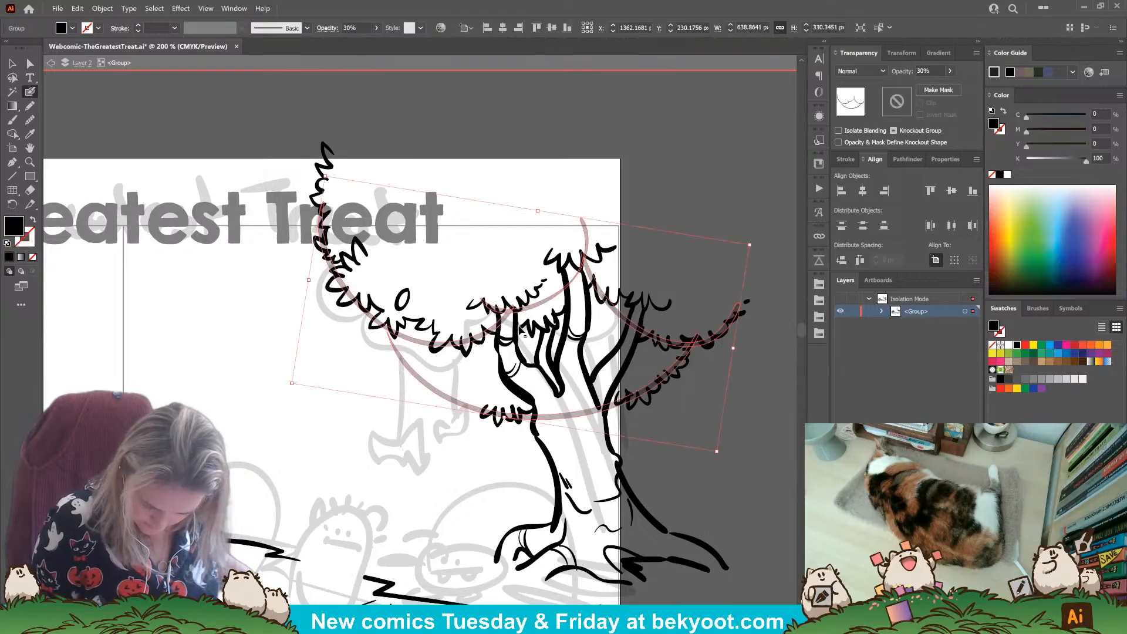
{"action": "left_click", "coordinate": [709, 456], "text": "ctrl"}
{"action": "mouse_move", "coordinate": [403, 341]}
{"action": "left_mouse_down"}
{"action": "mouse_move", "coordinate": [418, 370]}
{"action": "mouse_move", "coordinate": [451, 362]}
{"action": "mouse_move", "coordinate": [449, 386]}
{"action": "mouse_move", "coordinate": [497, 397]}
{"action": "mouse_move", "coordinate": [478, 383]}
{"action": "left_mouse_up"}
{"action": "key", "text": "shift+x"}
{"action": "key", "text": "ctrl+z"}
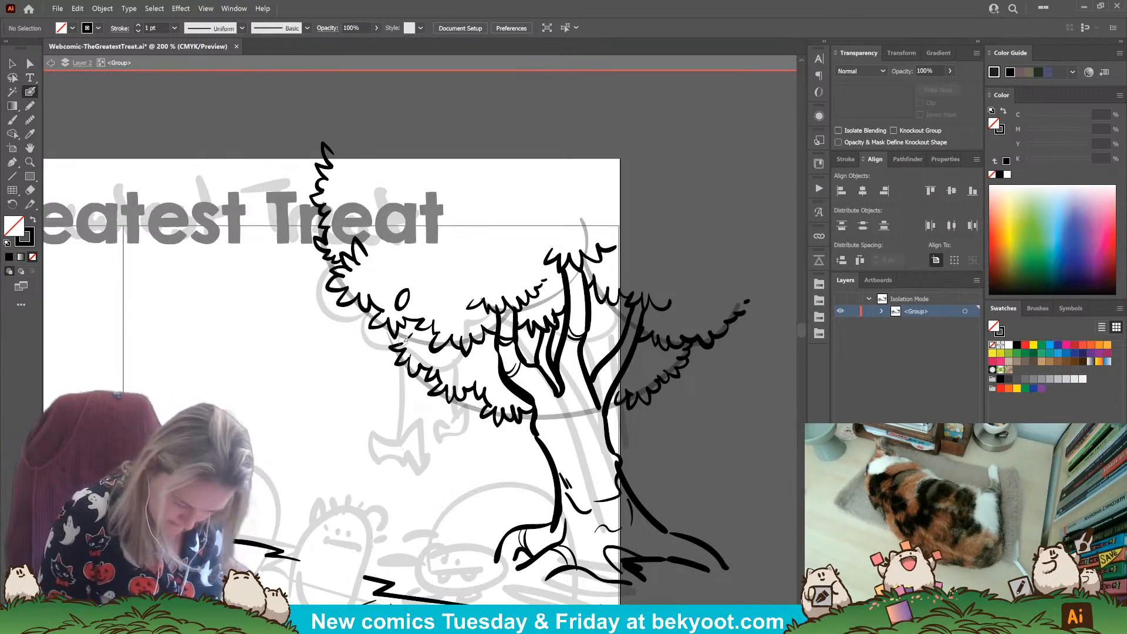
{"action": "left_click_drag", "start_coordinate": [409, 308], "coordinate": [405, 306]}
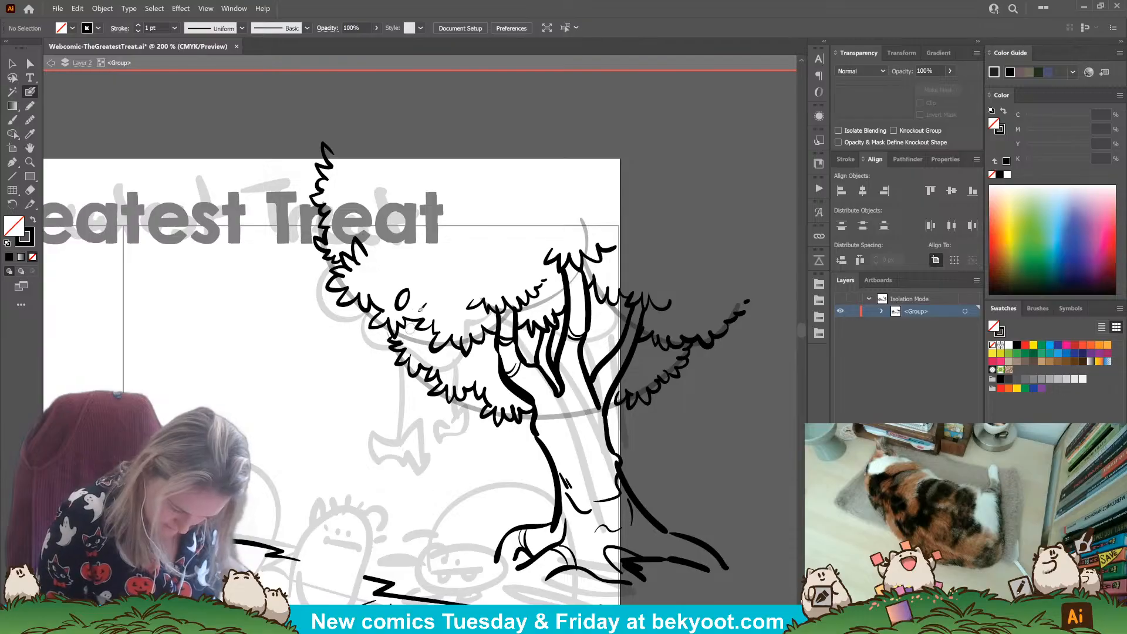
Step: Delete the faint group of guide arcs behind the tree canopy
{"action": "left_click", "coordinate": [418, 364], "text": "ctrl"}
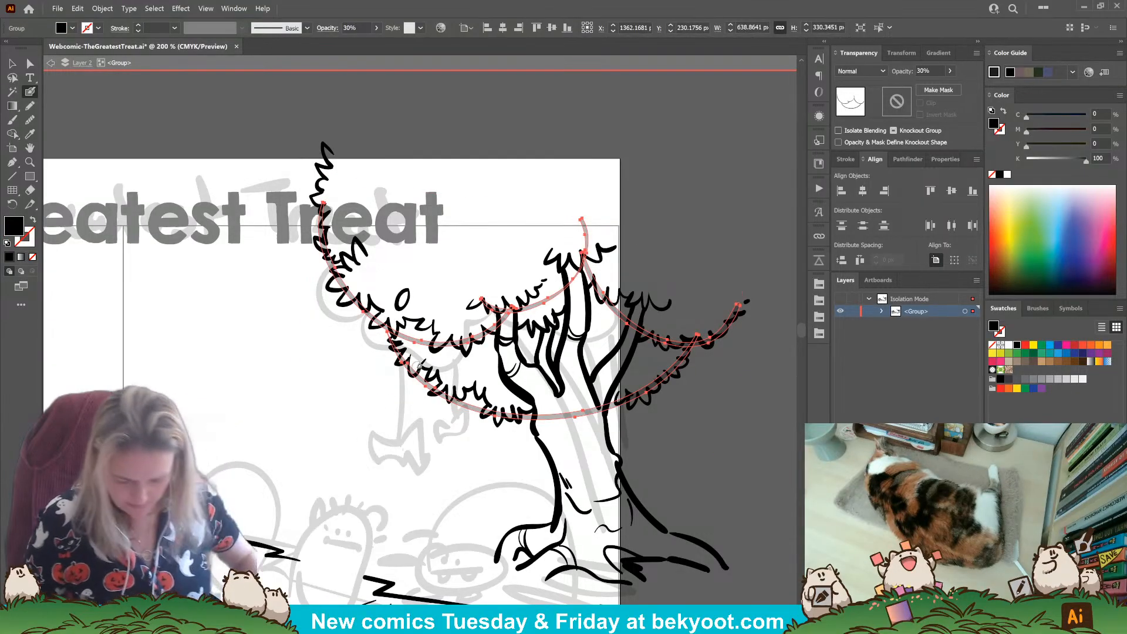
{"action": "key", "text": "Delete"}
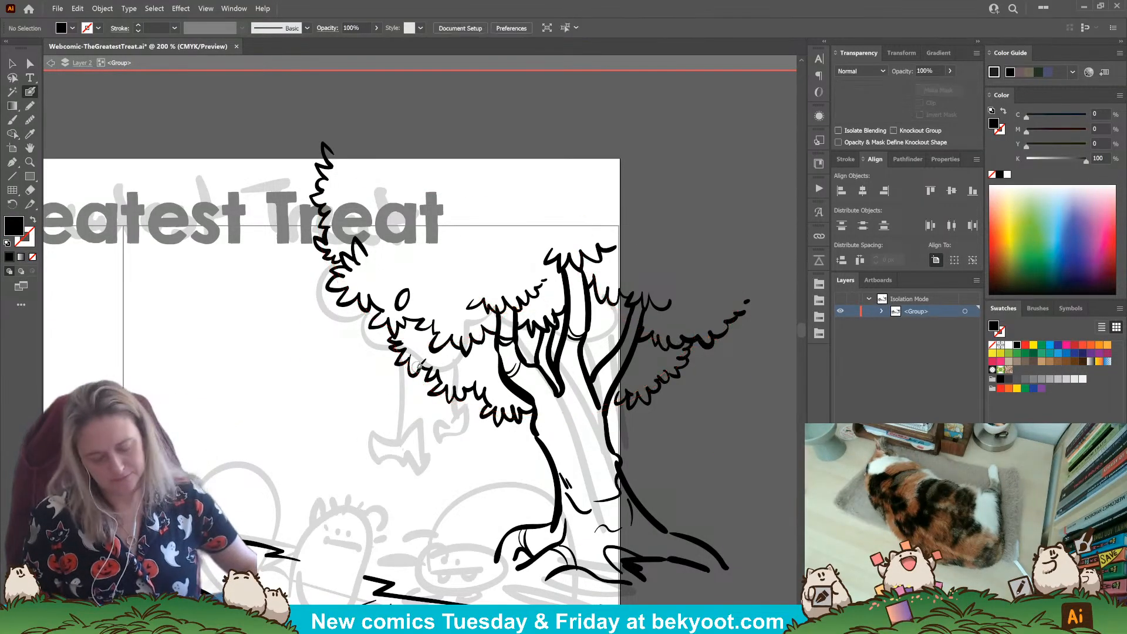
{"action": "scroll", "coordinate": [646, 449], "scroll_direction": "down", "scroll_amount": 1}
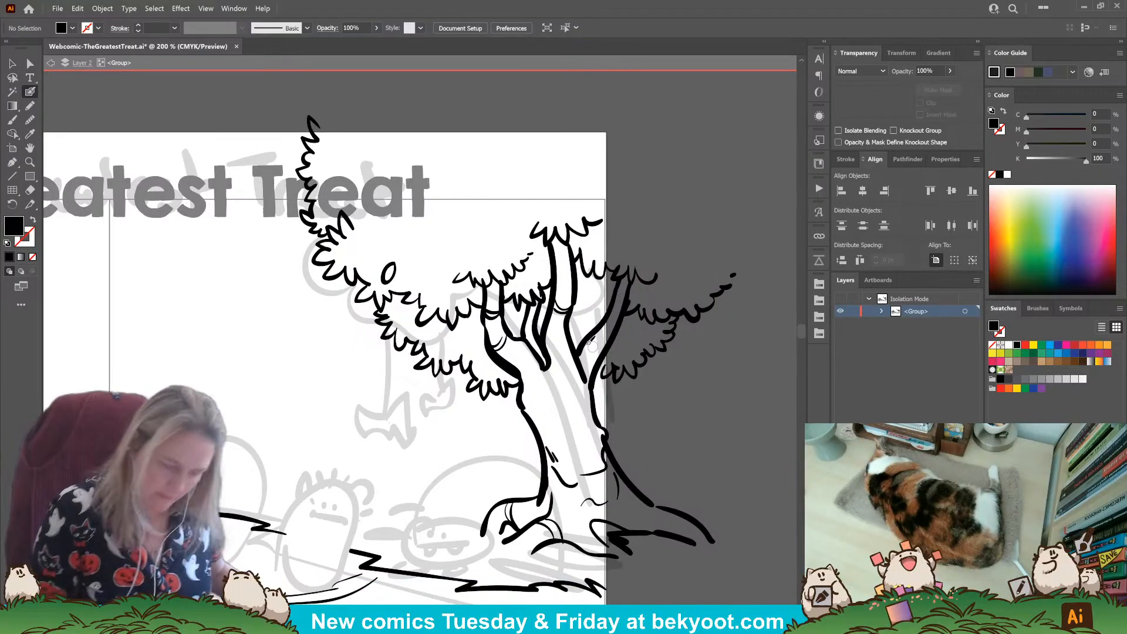
Step: Fill the gaps between the thin branches left of the central branch and in the right fork with solid black Pencil shapes
{"action": "left_click", "coordinate": [30, 106]}
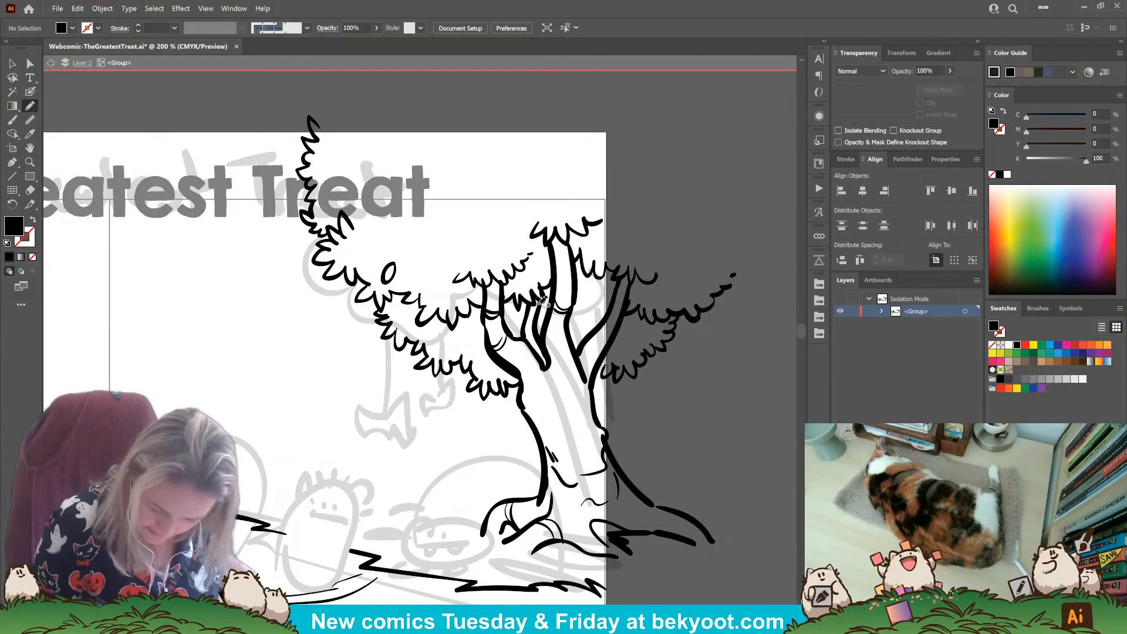
{"action": "mouse_move", "coordinate": [538, 307]}
{"action": "left_mouse_down"}
{"action": "mouse_move", "coordinate": [548, 347]}
{"action": "mouse_move", "coordinate": [535, 343]}
{"action": "mouse_move", "coordinate": [541, 293]}
{"action": "mouse_move", "coordinate": [539, 306]}
{"action": "left_mouse_up"}
{"action": "scroll", "coordinate": [699, 433], "scroll_direction": "right", "scroll_amount": 2}
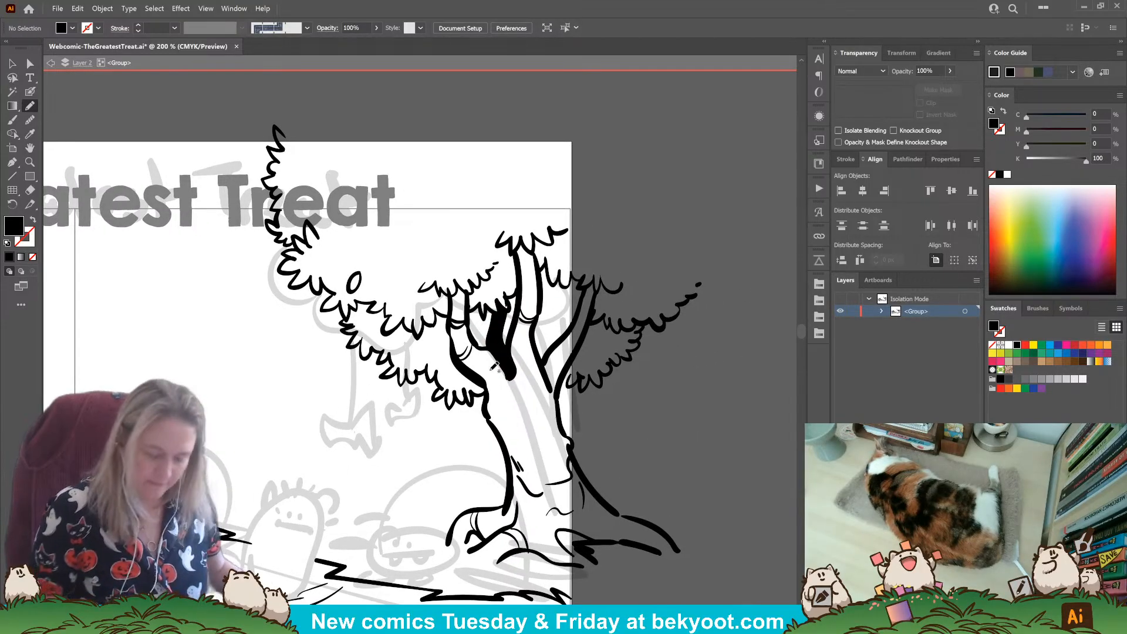
{"action": "key", "text": "shift+b"}
{"action": "key", "text": "n"}
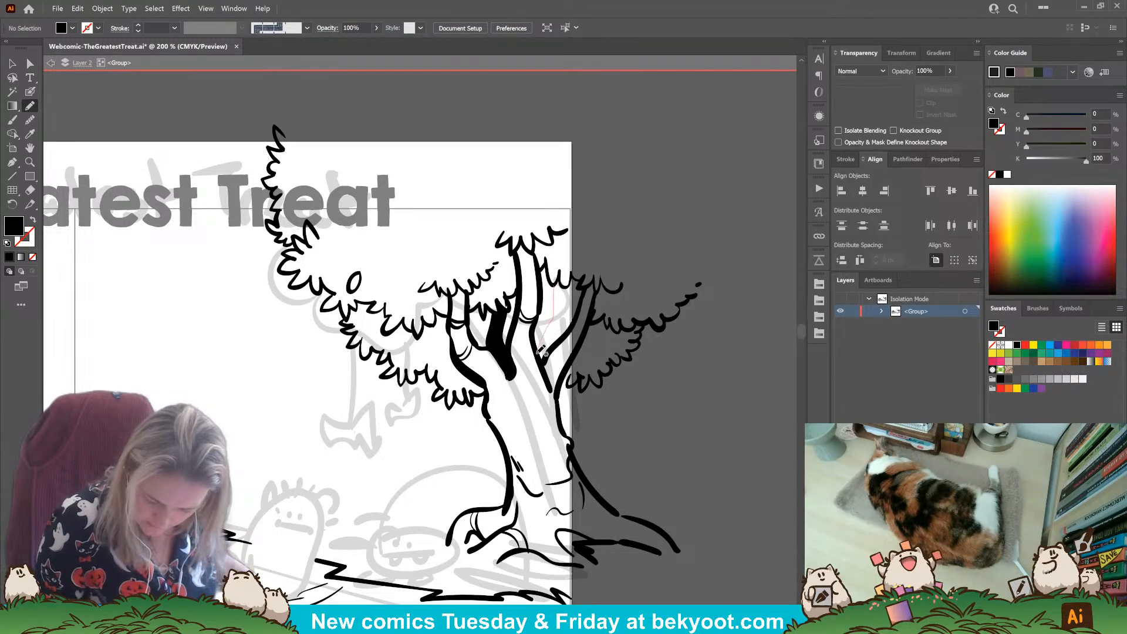
{"action": "mouse_move", "coordinate": [547, 353]}
{"action": "left_mouse_down"}
{"action": "mouse_move", "coordinate": [565, 337]}
{"action": "mouse_move", "coordinate": [561, 277]}
{"action": "left_mouse_up"}
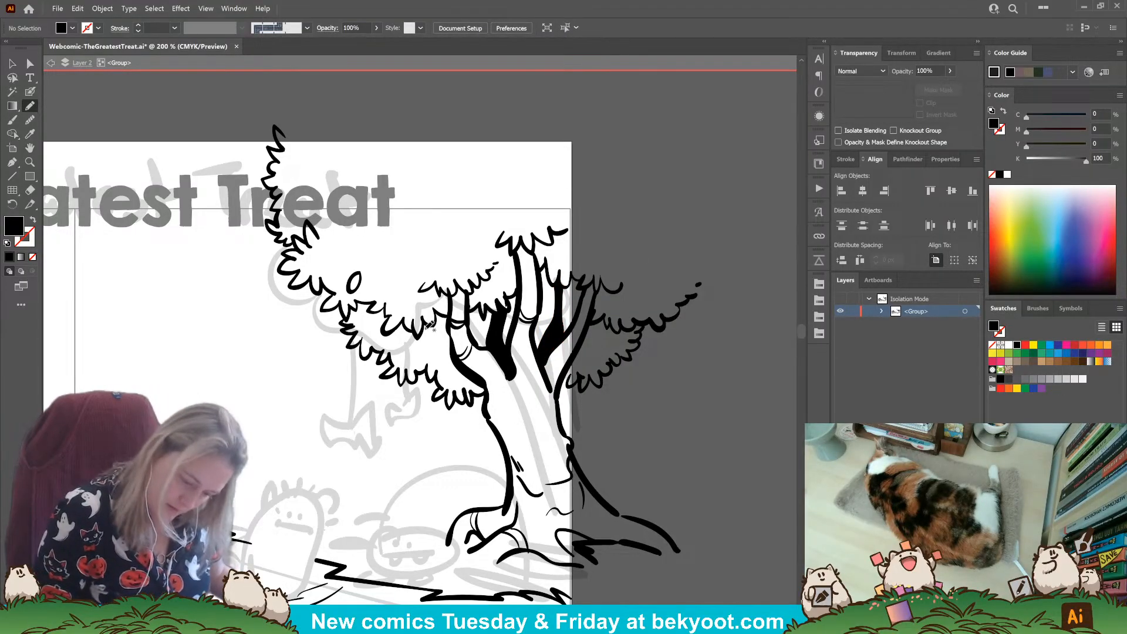
Step: Ink a small side branch under the left leaves and reinforce the upper left edge of the trunk
{"action": "mouse_move", "coordinate": [436, 334]}
{"action": "left_mouse_down"}
{"action": "mouse_move", "coordinate": [453, 356]}
{"action": "mouse_move", "coordinate": [431, 329]}
{"action": "left_mouse_up"}
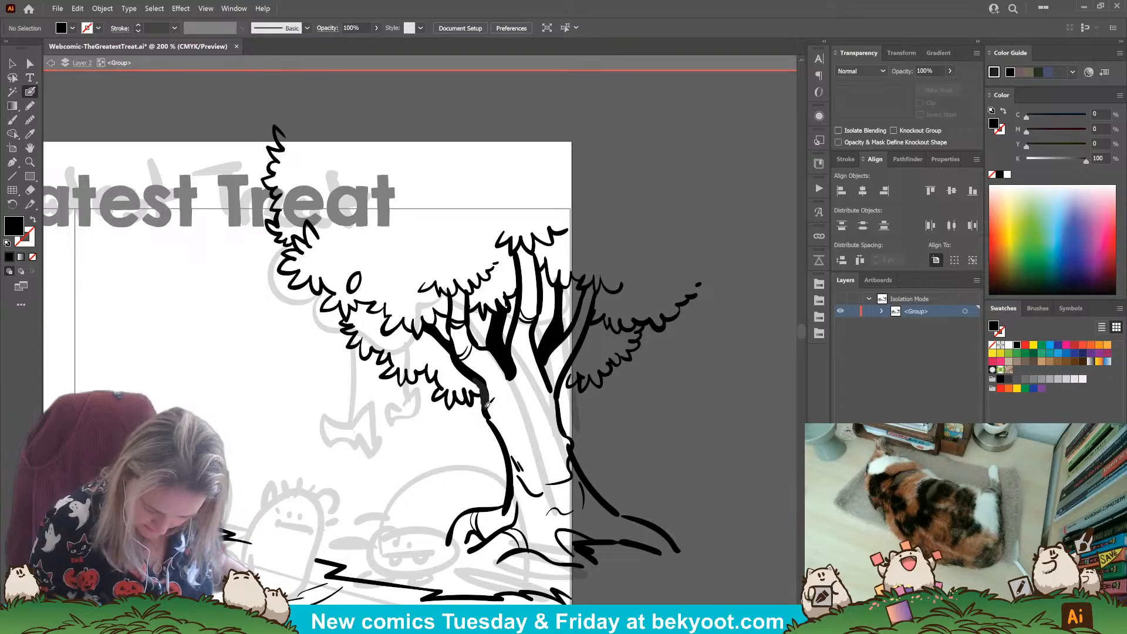
{"action": "key", "text": "shift+x"}
{"action": "left_click_drag", "start_coordinate": [483, 381], "coordinate": [508, 441]}
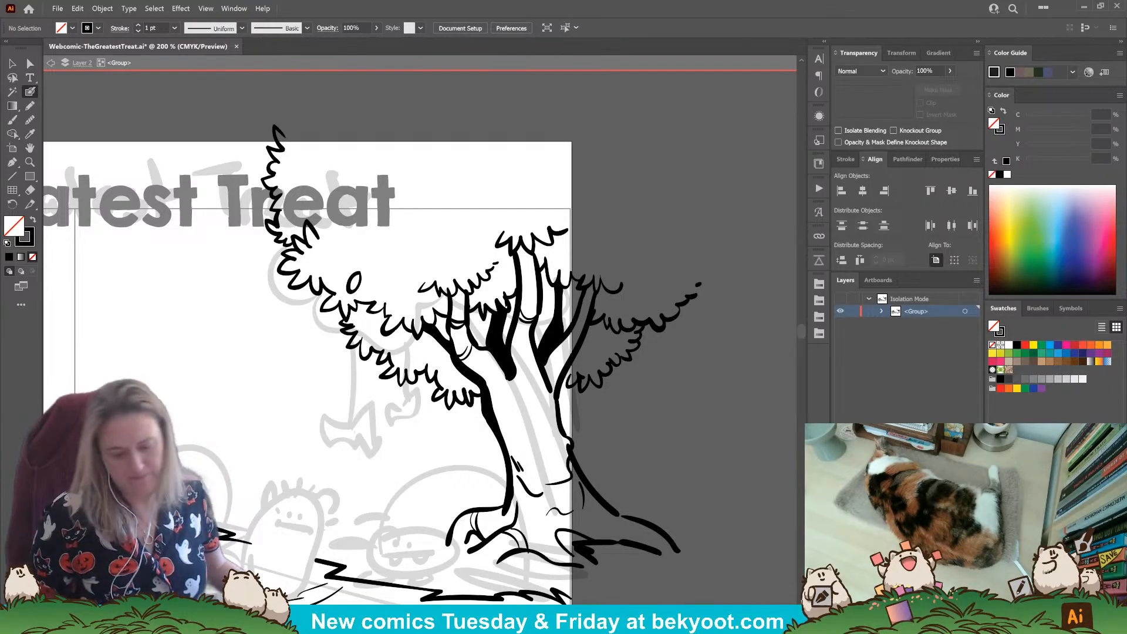
{"action": "key", "text": "shift+x"}
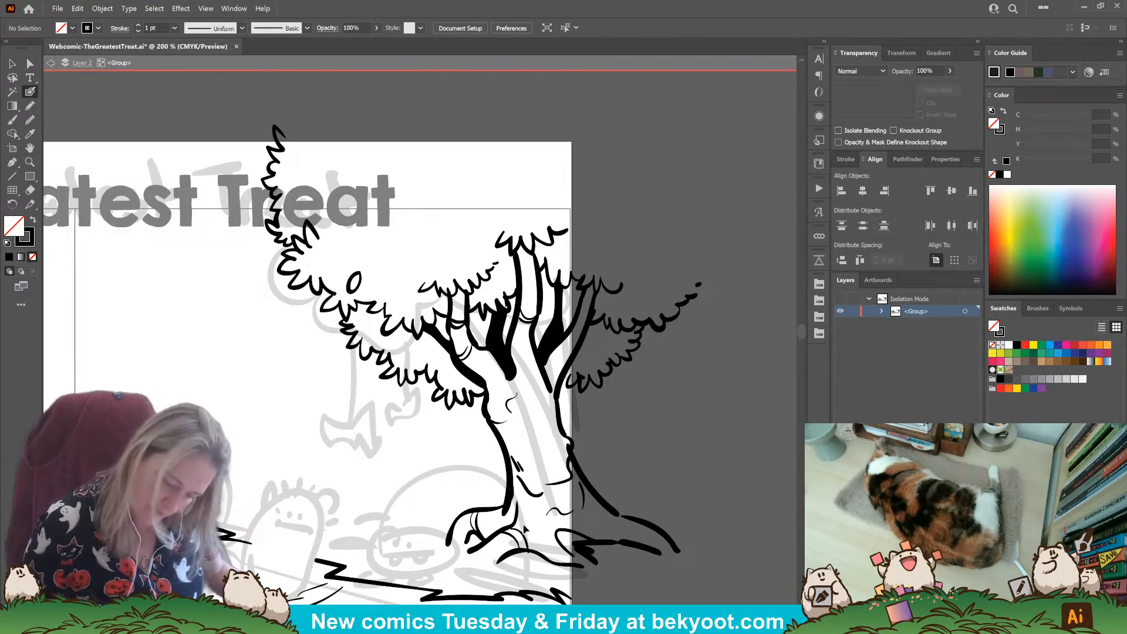
Step: Ink bark contour lines down the middle of the trunk below the forks and darken the base of the right fork
{"action": "mouse_move", "coordinate": [517, 367]}
{"action": "left_mouse_down"}
{"action": "mouse_move", "coordinate": [553, 409]}
{"action": "mouse_move", "coordinate": [555, 384]}
{"action": "left_mouse_up"}
{"action": "key", "text": "shift+x"}
{"action": "mouse_move", "coordinate": [551, 424]}
{"action": "left_mouse_down"}
{"action": "mouse_move", "coordinate": [555, 405]}
{"action": "mouse_move", "coordinate": [523, 414]}
{"action": "mouse_move", "coordinate": [562, 431]}
{"action": "mouse_move", "coordinate": [555, 450]}
{"action": "left_mouse_up"}
{"action": "left_click_drag", "start_coordinate": [514, 400], "coordinate": [508, 370]}
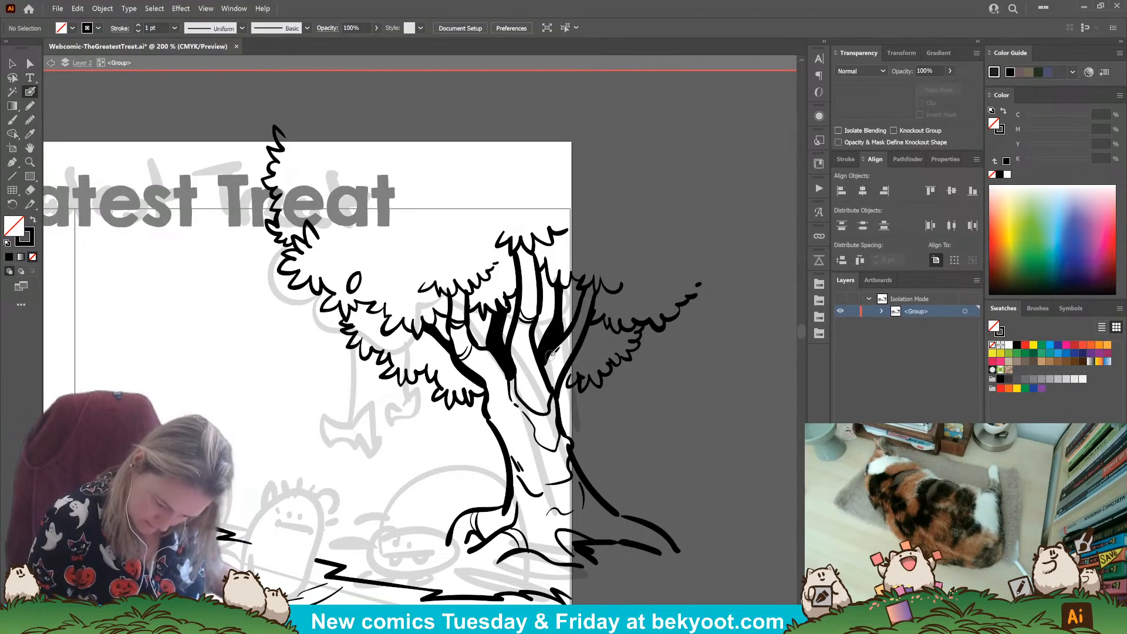
{"action": "mouse_move", "coordinate": [550, 354]}
{"action": "left_mouse_down"}
{"action": "mouse_move", "coordinate": [557, 387]}
{"action": "mouse_move", "coordinate": [547, 360]}
{"action": "mouse_move", "coordinate": [555, 328]}
{"action": "mouse_move", "coordinate": [564, 371]}
{"action": "mouse_move", "coordinate": [556, 343]}
{"action": "left_mouse_up"}
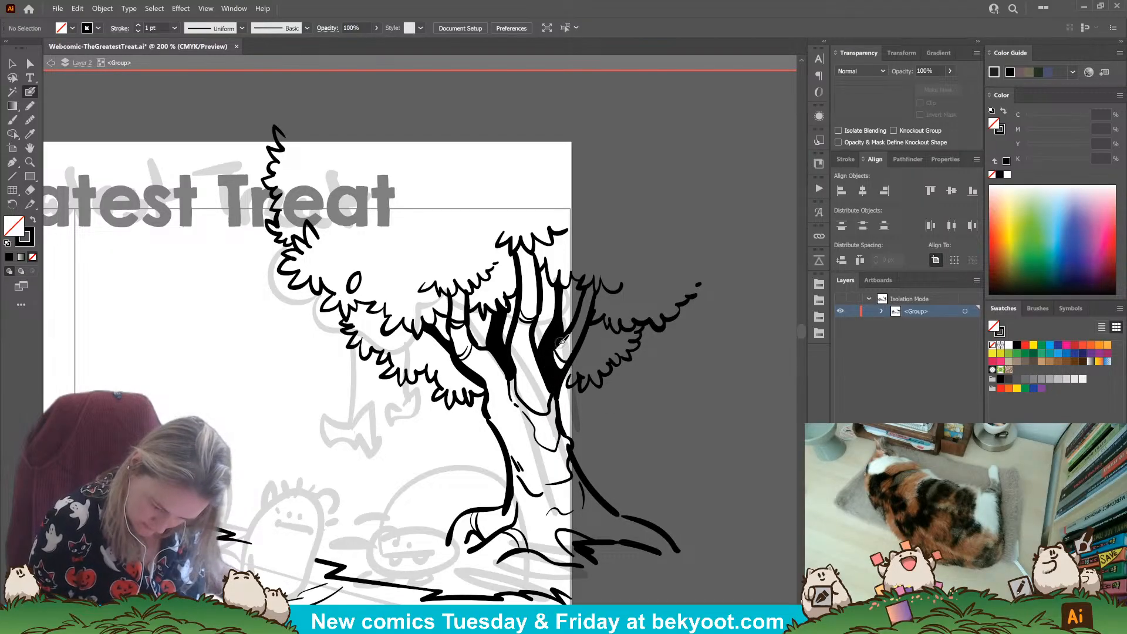
Step: Fill the tops of the central and leftmost branches with solid black Pencil shadow shapes beneath the leaves
{"action": "left_click", "coordinate": [29, 106]}
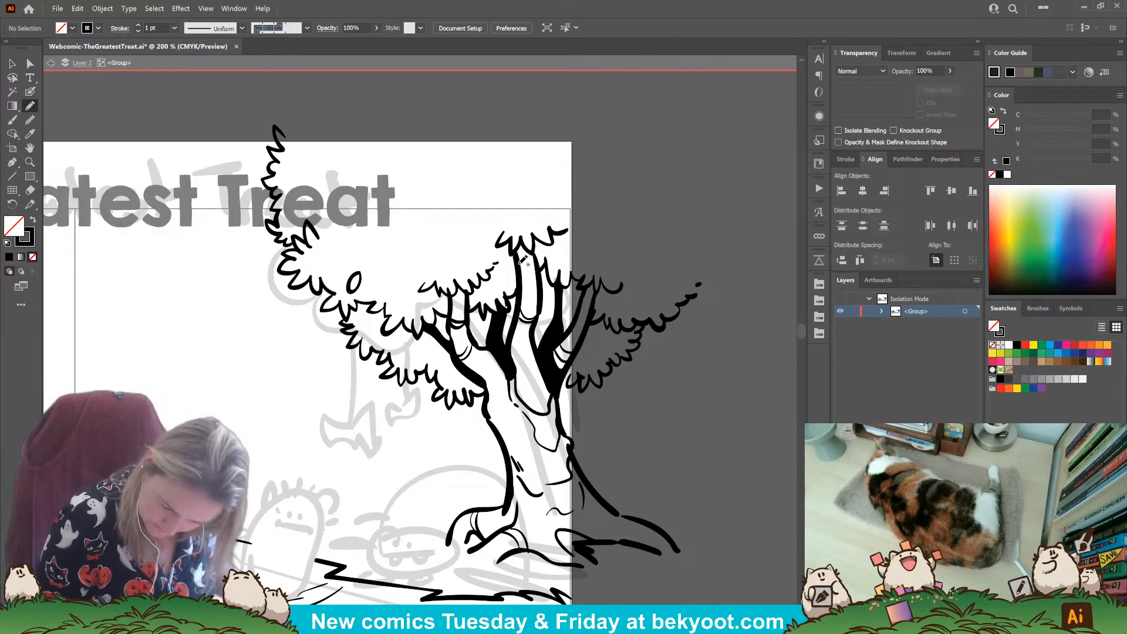
{"action": "mouse_move", "coordinate": [532, 267]}
{"action": "left_mouse_down"}
{"action": "mouse_move", "coordinate": [540, 270]}
{"action": "mouse_move", "coordinate": [520, 249]}
{"action": "left_mouse_up"}
{"action": "key", "text": "shift+x"}
{"action": "mouse_move", "coordinate": [535, 293]}
{"action": "left_mouse_down"}
{"action": "mouse_move", "coordinate": [528, 285]}
{"action": "mouse_move", "coordinate": [534, 294]}
{"action": "left_mouse_up"}
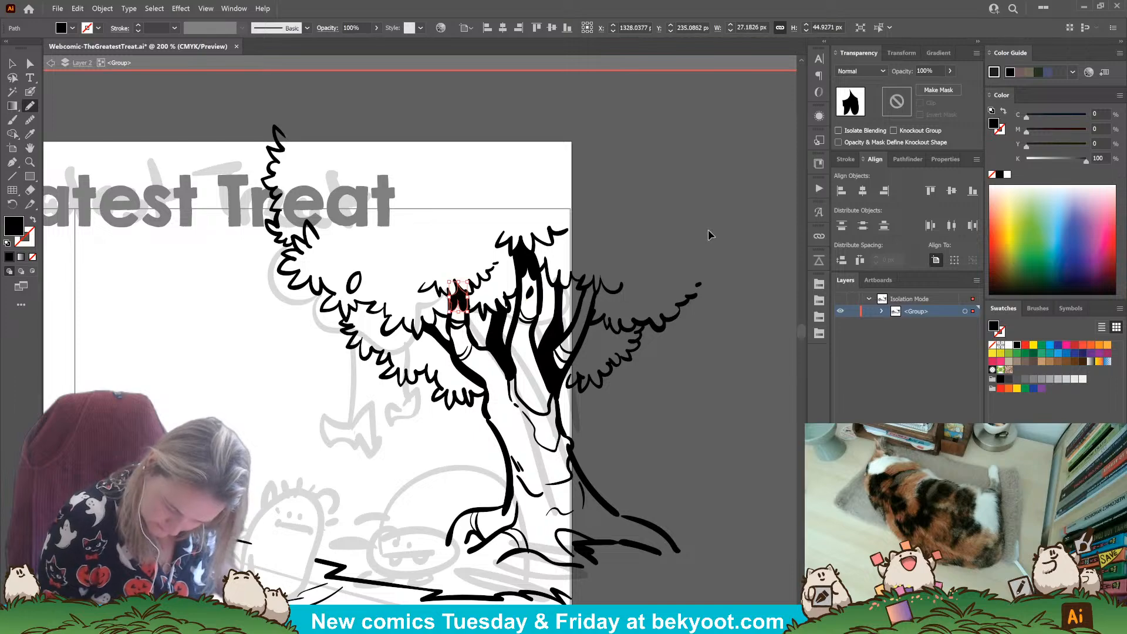
{"action": "left_click_drag", "start_coordinate": [451, 286], "coordinate": [486, 402]}
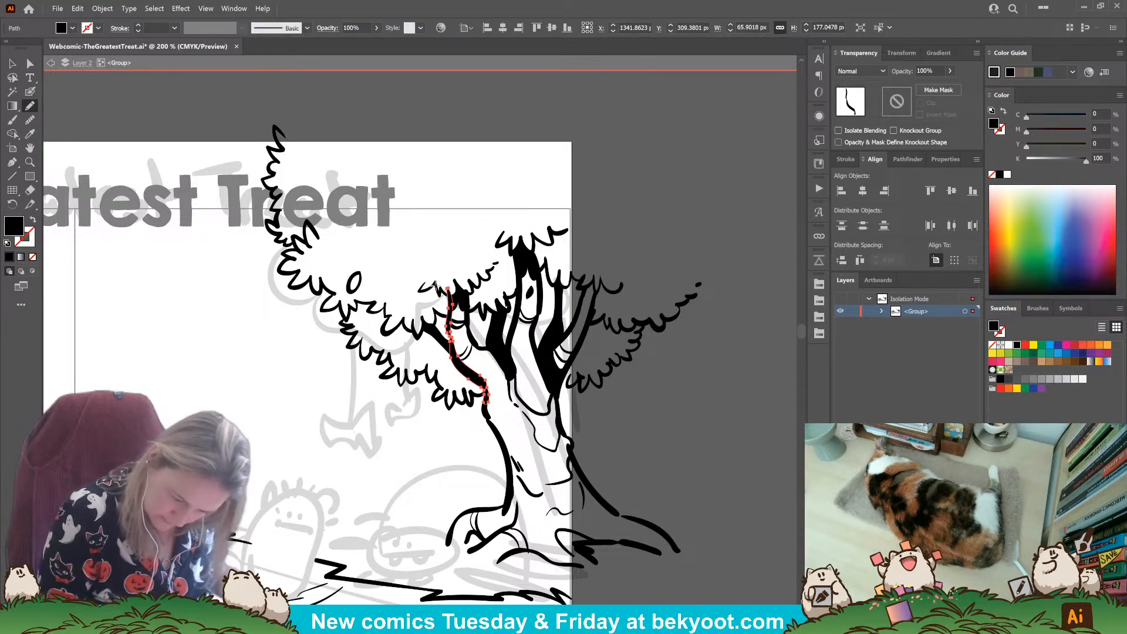
{"action": "mouse_move", "coordinate": [449, 289]}
{"action": "left_mouse_down"}
{"action": "mouse_move", "coordinate": [485, 399]}
{"action": "mouse_move", "coordinate": [465, 288]}
{"action": "left_mouse_up"}
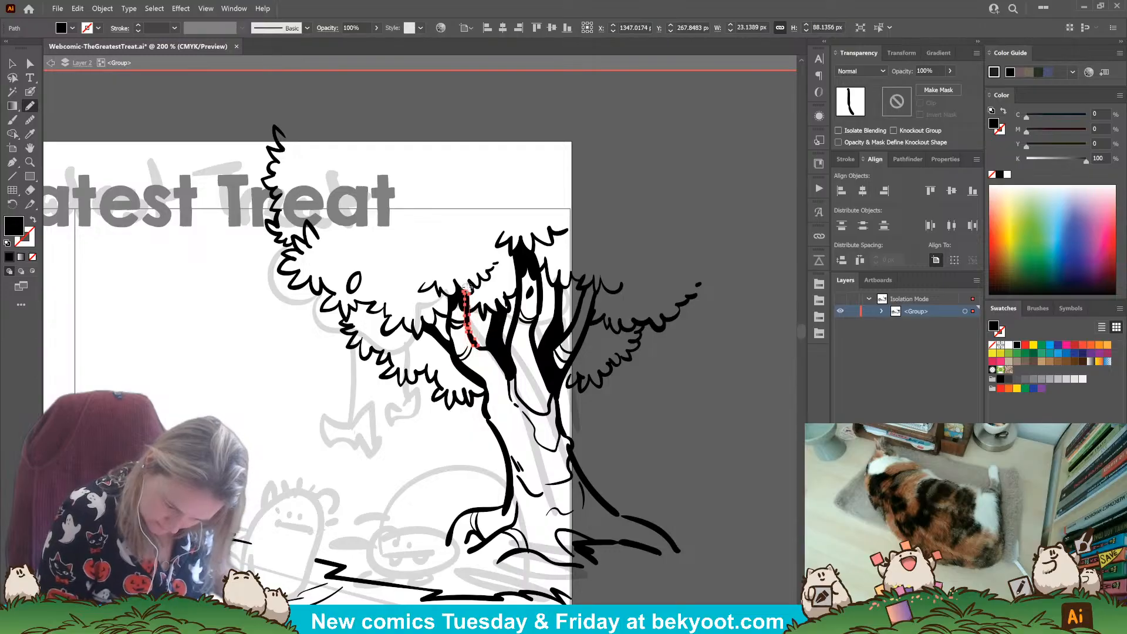
{"action": "left_click", "coordinate": [685, 382], "text": "ctrl"}
{"action": "left_click_drag", "start_coordinate": [667, 418], "coordinate": [674, 405]}
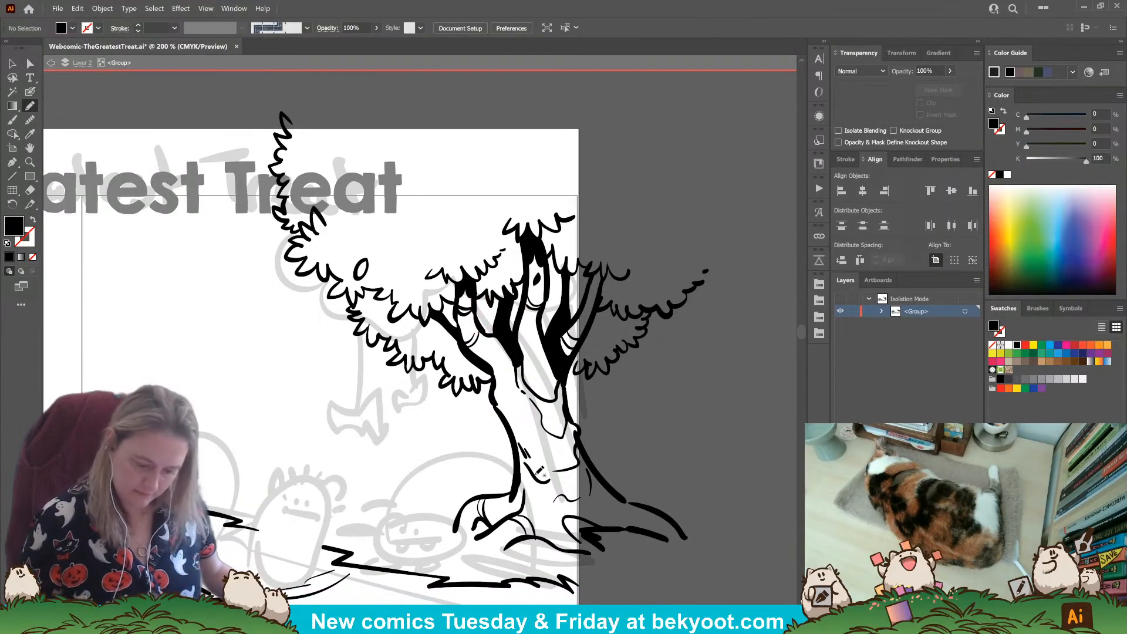
Step: Ink dark bark spots along the left and central branches and black shading at the top of the right branch
{"action": "left_click", "coordinate": [30, 92]}
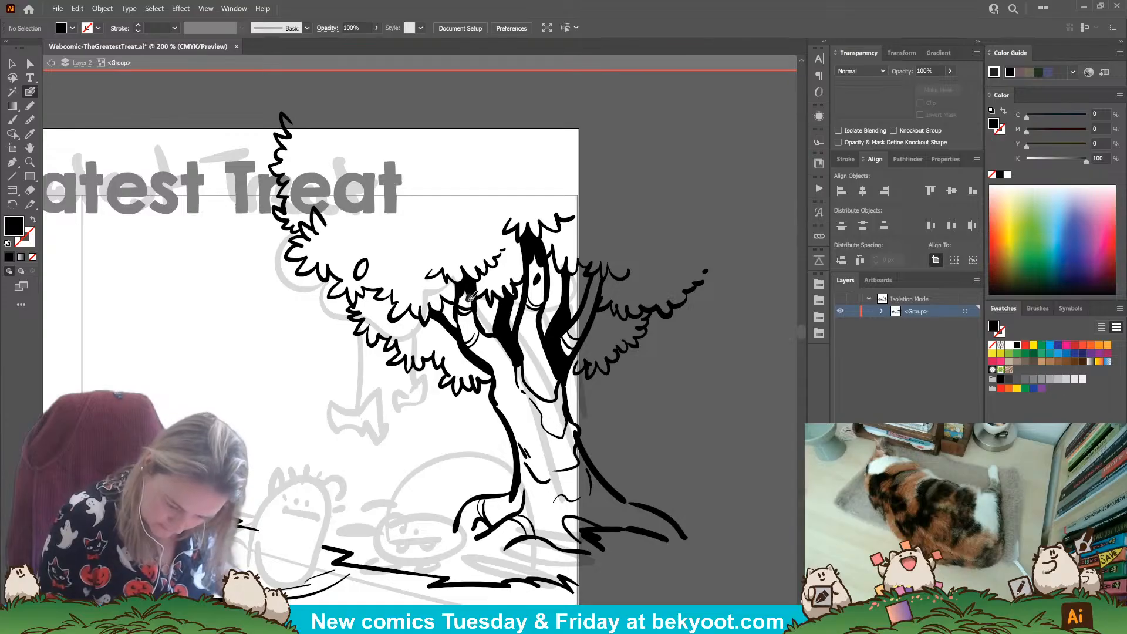
{"action": "key", "text": "shift+x"}
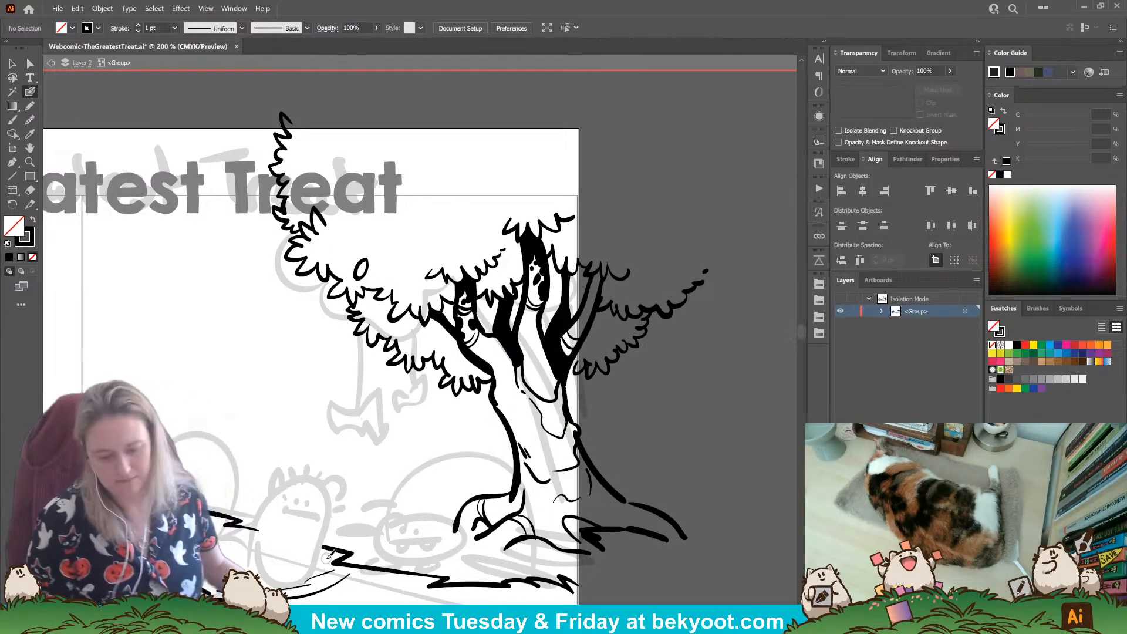
{"action": "left_click_drag", "start_coordinate": [599, 272], "coordinate": [593, 309]}
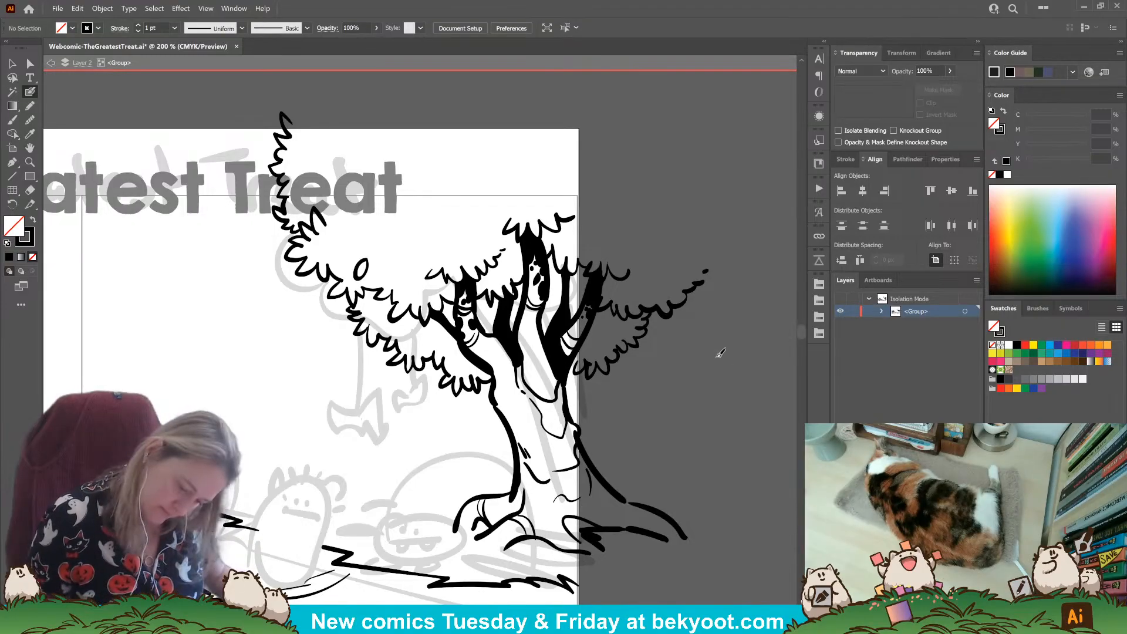
Step: Select all of the tree's inked strokes with the Lasso tool and group them
{"action": "left_click_drag", "start_coordinate": [656, 428], "coordinate": [640, 422]}
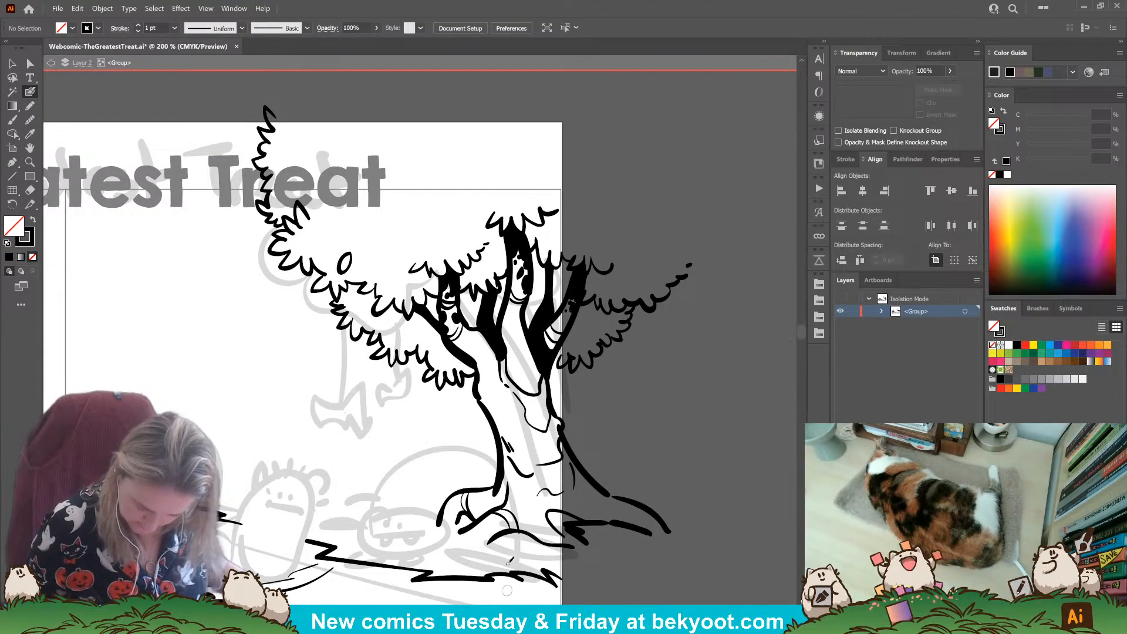
{"action": "left_click_drag", "start_coordinate": [554, 554], "coordinate": [582, 531]}
{"action": "mouse_move", "coordinate": [533, 486]}
{"action": "left_mouse_down"}
{"action": "mouse_move", "coordinate": [547, 509]}
{"action": "mouse_move", "coordinate": [540, 539]}
{"action": "left_mouse_up"}
{"action": "key", "text": "ctrl+shift+a"}
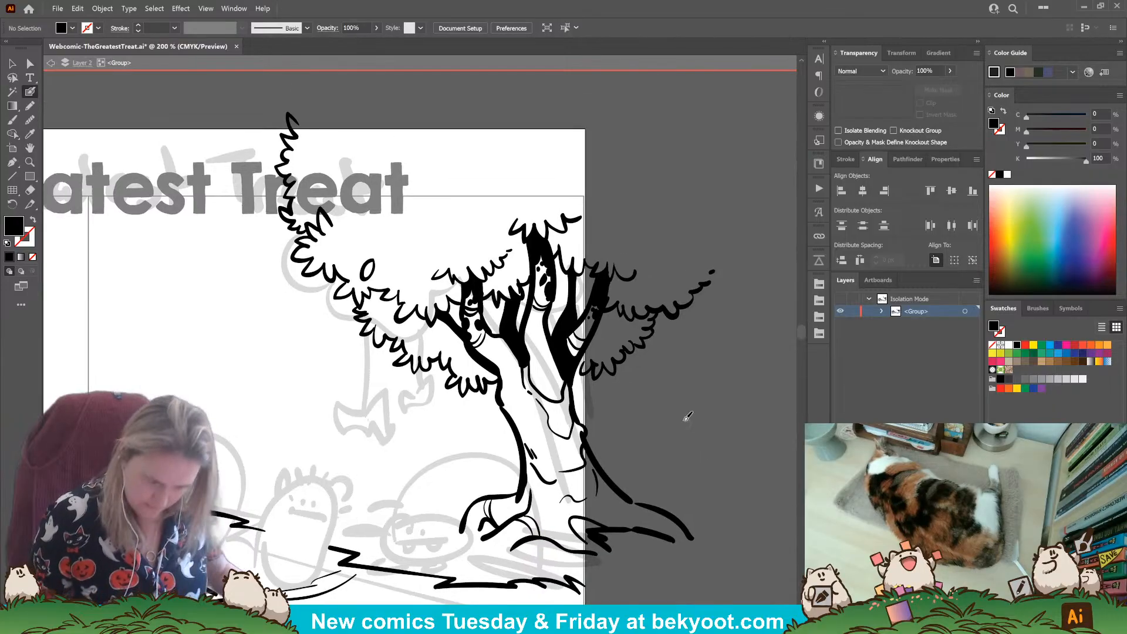
{"action": "key", "text": "q"}
{"action": "mouse_move", "coordinate": [311, 95]}
{"action": "left_mouse_down"}
{"action": "mouse_move", "coordinate": [242, 195]}
{"action": "mouse_move", "coordinate": [468, 470]}
{"action": "mouse_move", "coordinate": [482, 558]}
{"action": "mouse_move", "coordinate": [691, 567]}
{"action": "mouse_move", "coordinate": [737, 277]}
{"action": "mouse_move", "coordinate": [388, 94]}
{"action": "mouse_move", "coordinate": [305, 88]}
{"action": "left_mouse_up"}
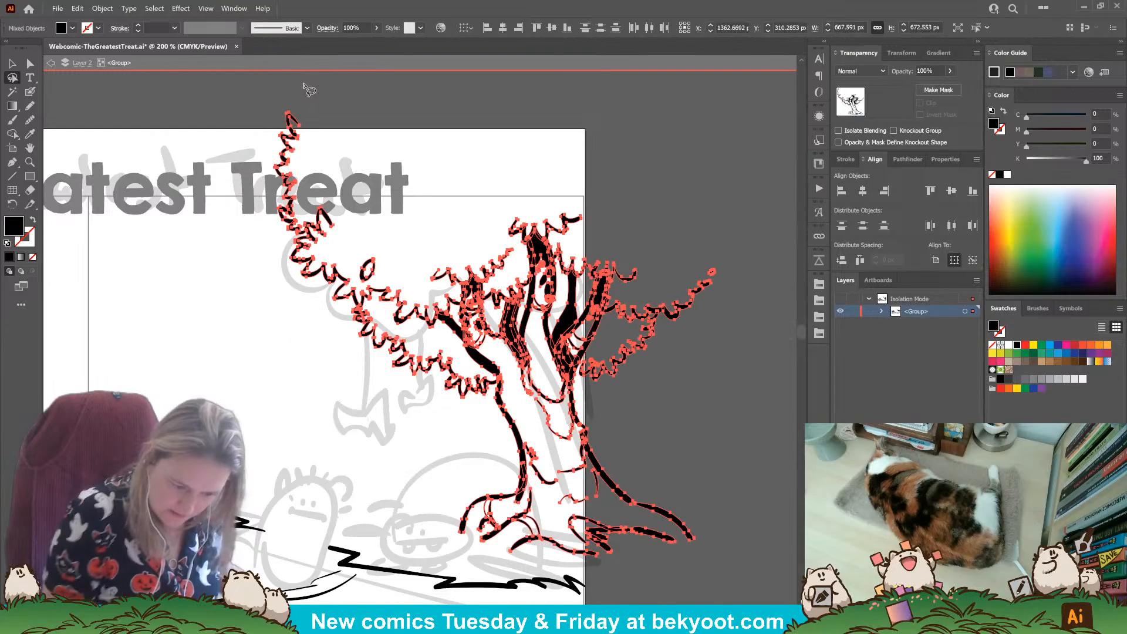
{"action": "key", "text": "ctrl+g"}
{"action": "key", "text": "v"}
{"action": "left_click", "coordinate": [700, 357]}
Step: Open the tree group in isolation mode for further inking
{"action": "left_click_drag", "start_coordinate": [502, 434], "coordinate": [553, 402]}
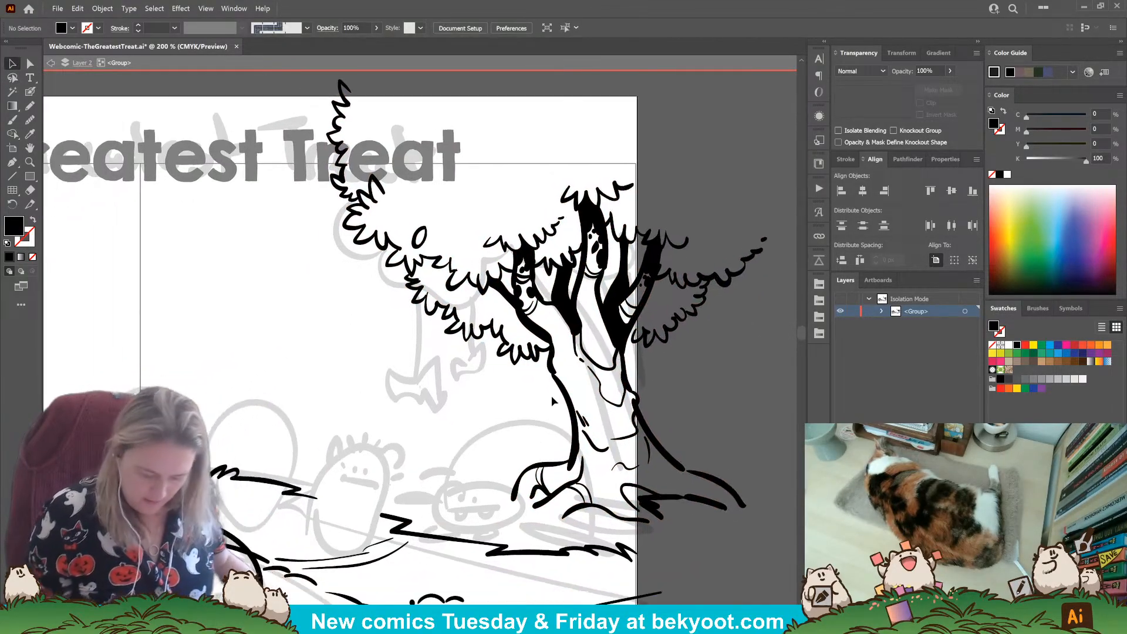
{"action": "key", "text": "shift+b"}
{"action": "left_click_drag", "start_coordinate": [481, 294], "coordinate": [532, 274]}
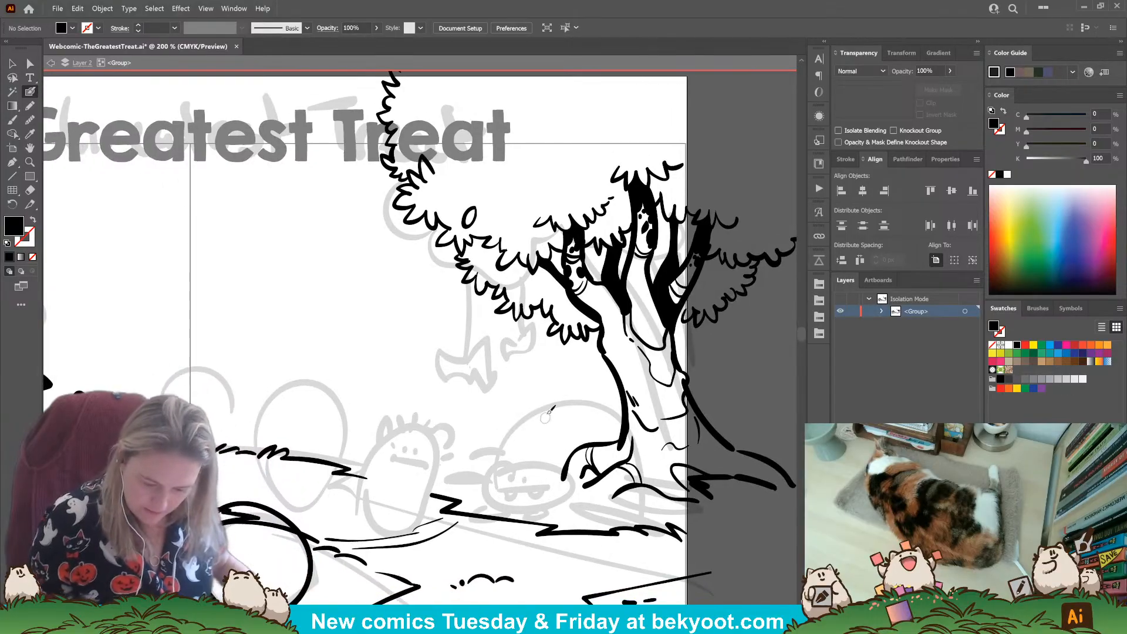
{"action": "key", "text": "v"}
{"action": "left_click", "coordinate": [578, 303]}
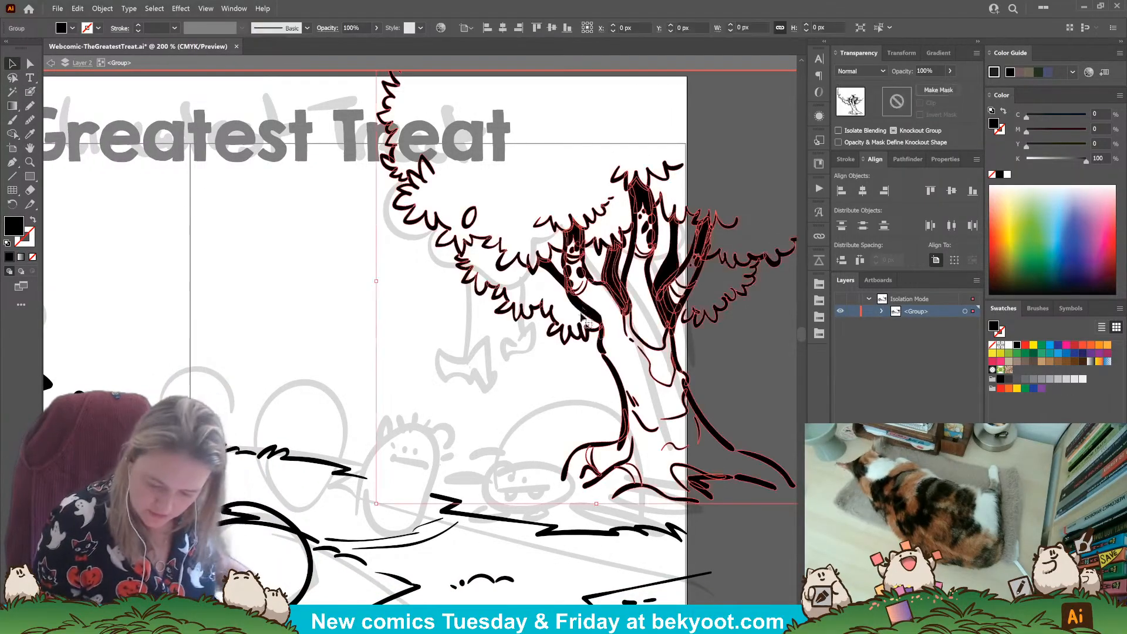
{"action": "double_click", "coordinate": [579, 302]}
Step: Ink two thin vertical strings hanging from the tree's left leaves, using the Blob Brush with a black stroke and no fill
{"action": "key", "text": "shift+b"}
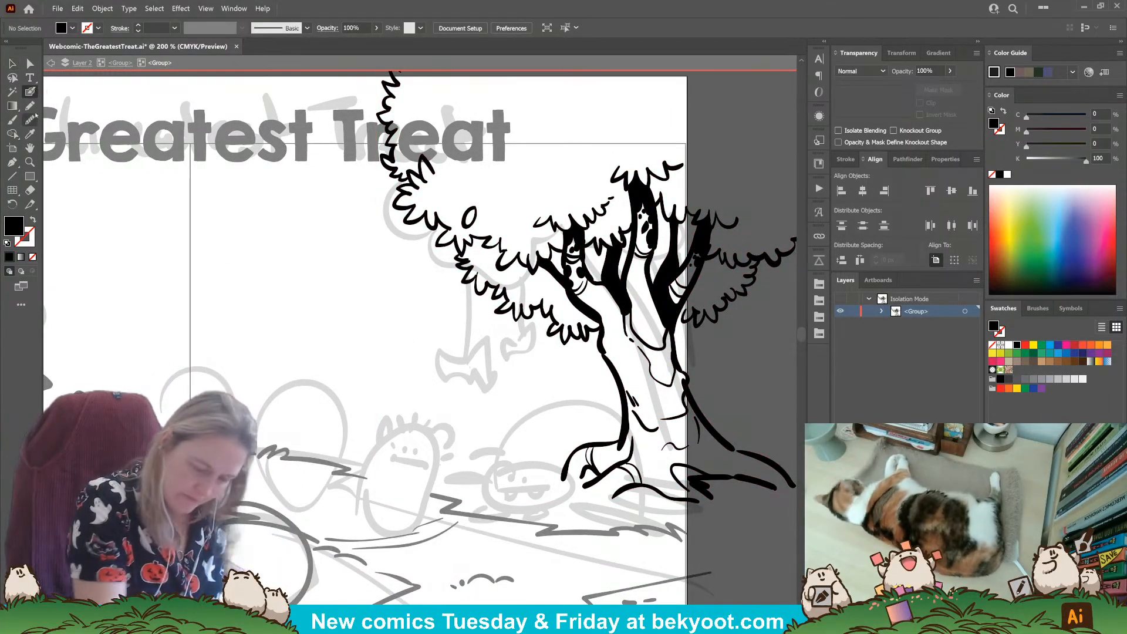
{"action": "key", "text": "shift+x"}
{"action": "left_click_drag", "start_coordinate": [479, 238], "coordinate": [481, 335]}
{"action": "left_click_drag", "start_coordinate": [546, 264], "coordinate": [545, 367]}
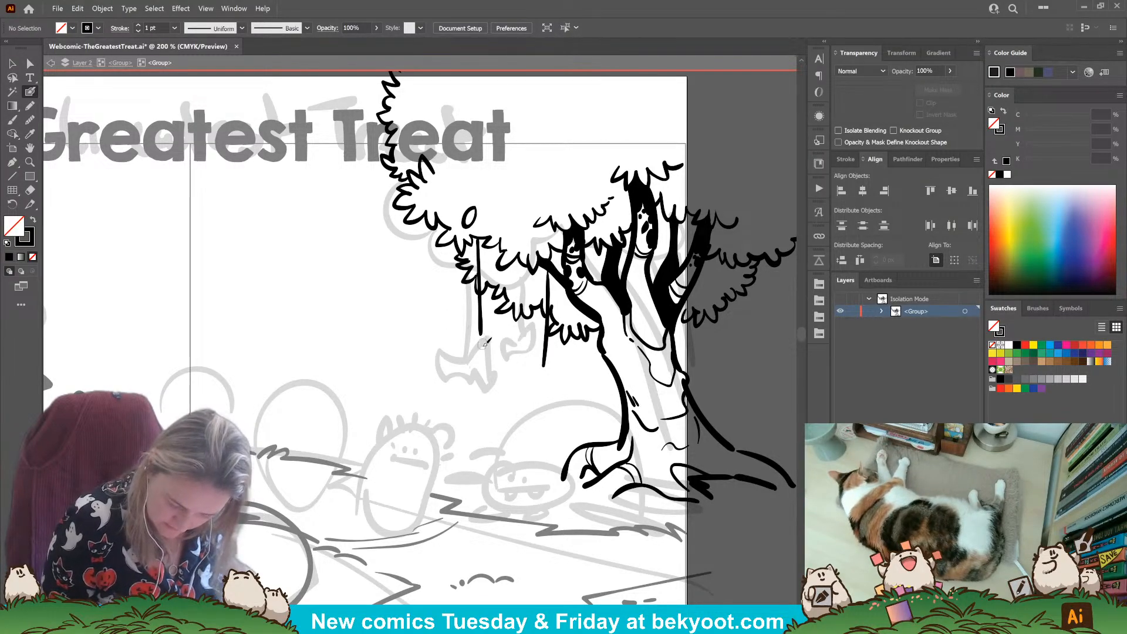
{"action": "mouse_move", "coordinate": [475, 320]}
{"action": "left_mouse_down"}
{"action": "mouse_move", "coordinate": [447, 350]}
{"action": "mouse_move", "coordinate": [481, 350]}
{"action": "mouse_move", "coordinate": [499, 318]}
{"action": "mouse_move", "coordinate": [518, 351]}
{"action": "mouse_move", "coordinate": [482, 340]}
{"action": "left_mouse_up"}
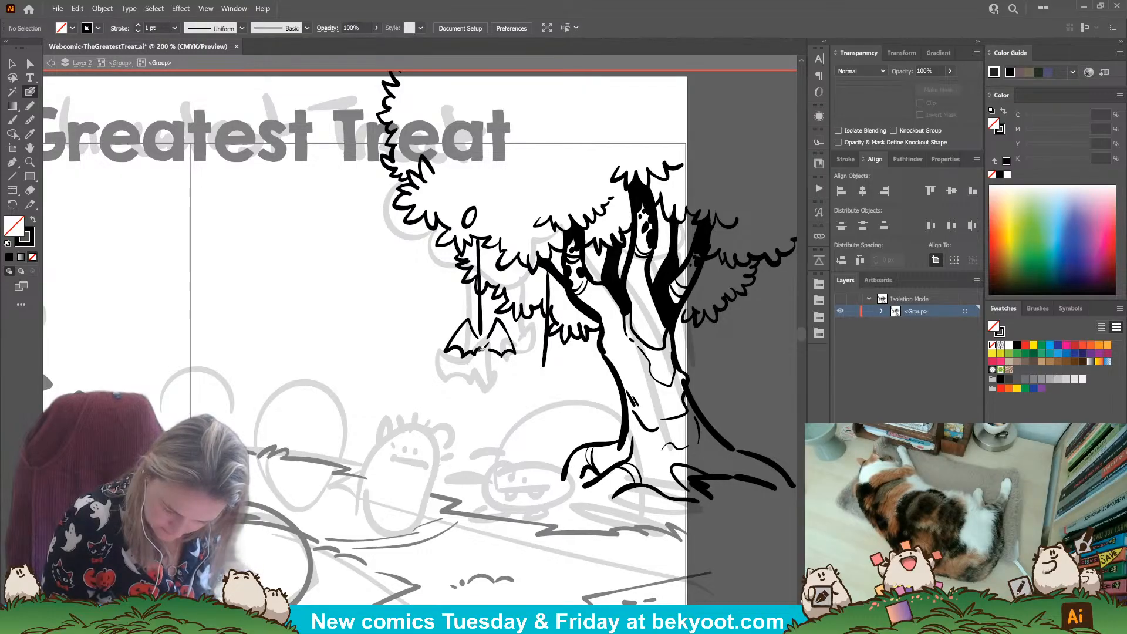
{"action": "key", "text": "ctrl+z"}
{"action": "key", "text": "ctrl+z"}
{"action": "key", "text": "ctrl+z"}
{"action": "key", "text": "ctrl+z"}
{"action": "key", "text": "ctrl+z"}
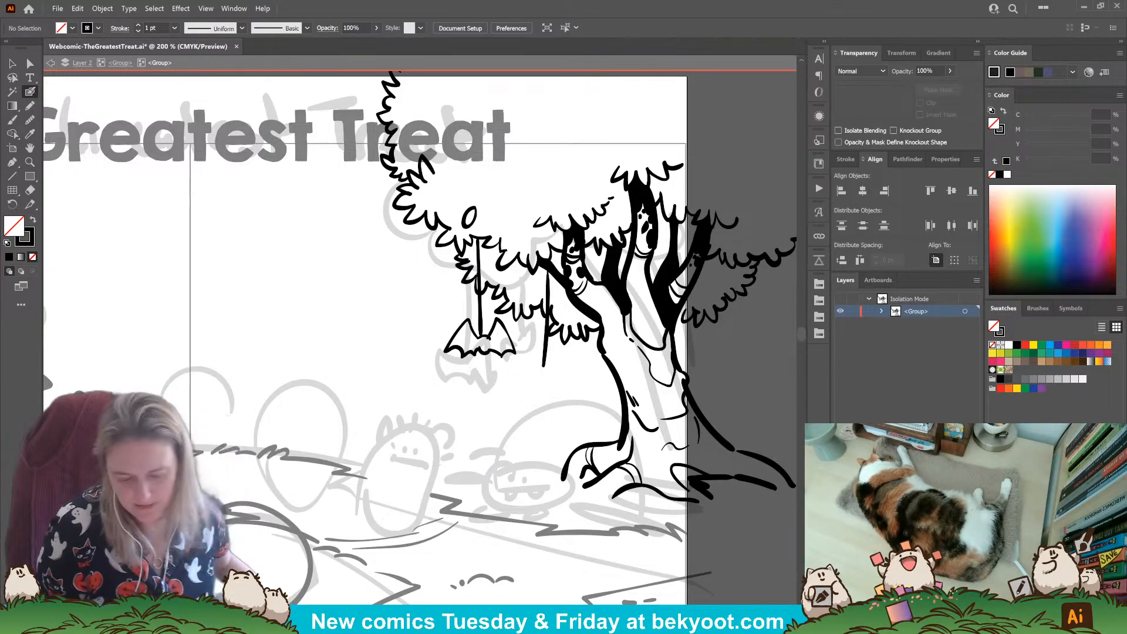
{"action": "key", "text": "ctrl+z"}
{"action": "key", "text": "ctrl+z"}
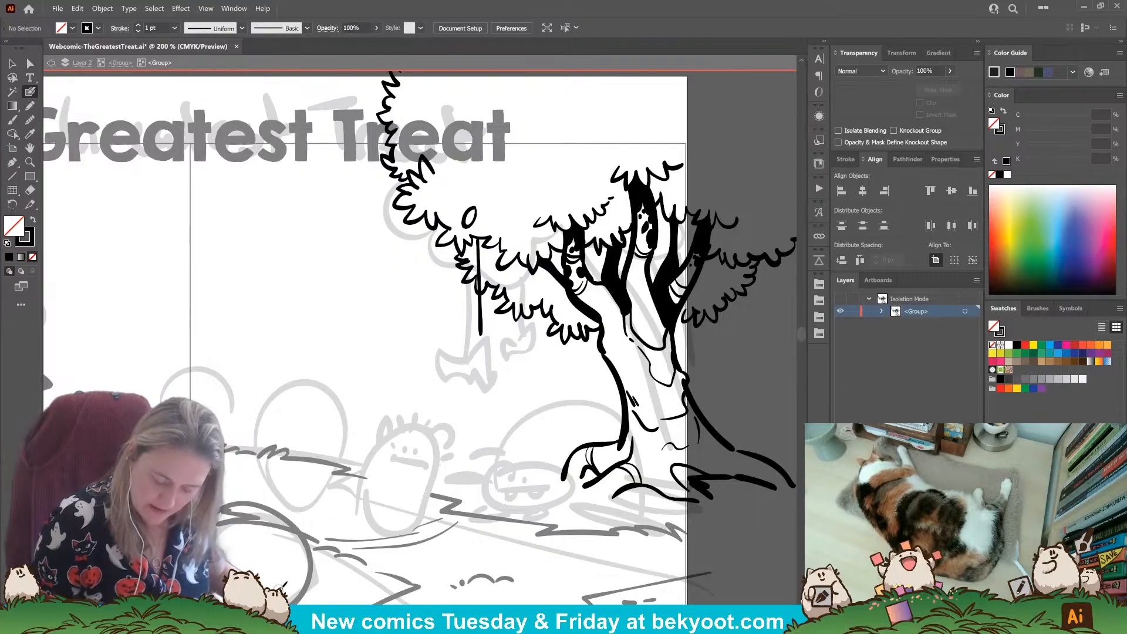
{"action": "key", "text": "ctrl+shift+z"}
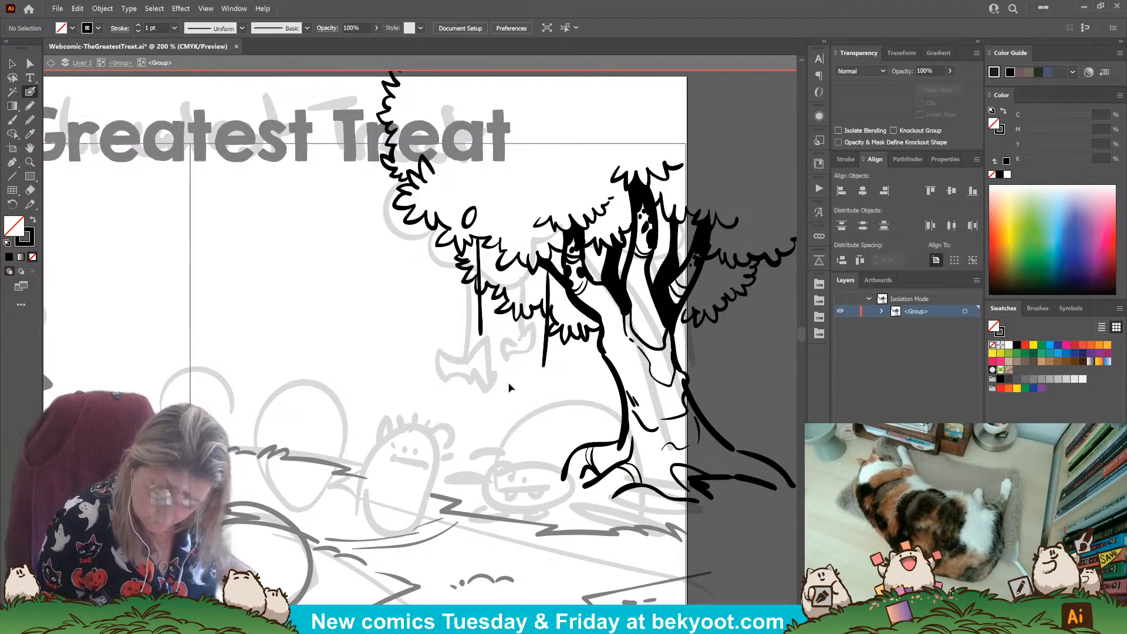
{"action": "key", "text": "ctrl+z"}
Step: Ink a small bat body and right wing beneath the left hanging string, and place a copy of the wing beside it
{"action": "mouse_move", "coordinate": [470, 351]}
{"action": "left_mouse_down"}
{"action": "mouse_move", "coordinate": [469, 362]}
{"action": "mouse_move", "coordinate": [507, 352]}
{"action": "mouse_move", "coordinate": [400, 364]}
{"action": "left_mouse_up"}
{"action": "key", "text": "ctrl+z"}
{"action": "key", "text": "v"}
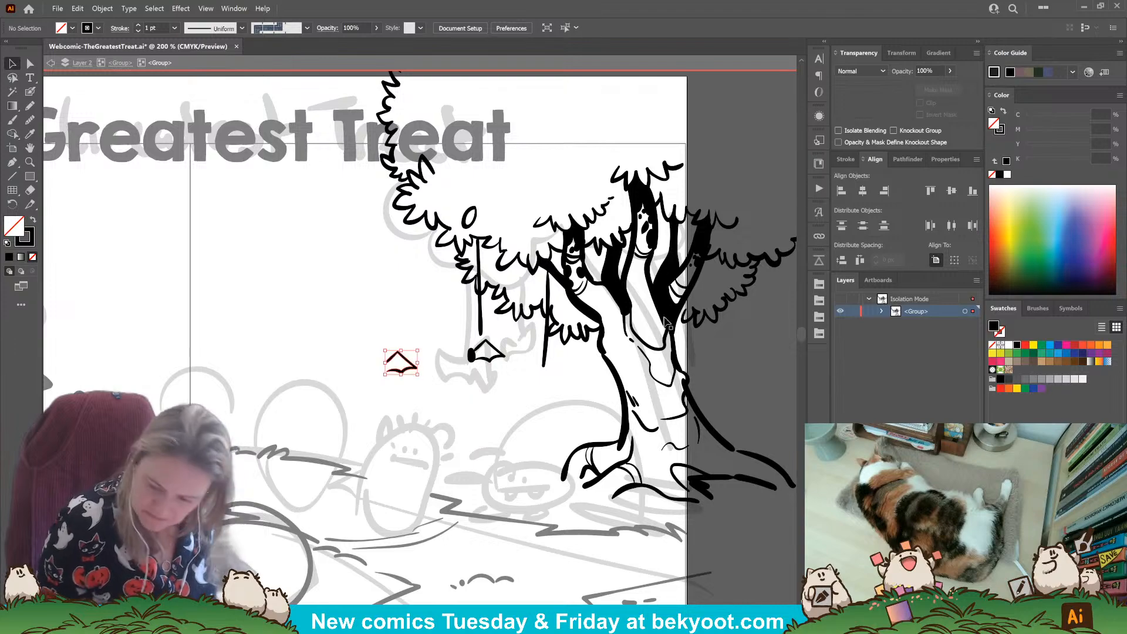
Step: Flip the copied bat wing horizontally and attach it to the left side of the bat's body
{"action": "left_click", "coordinate": [942, 159]}
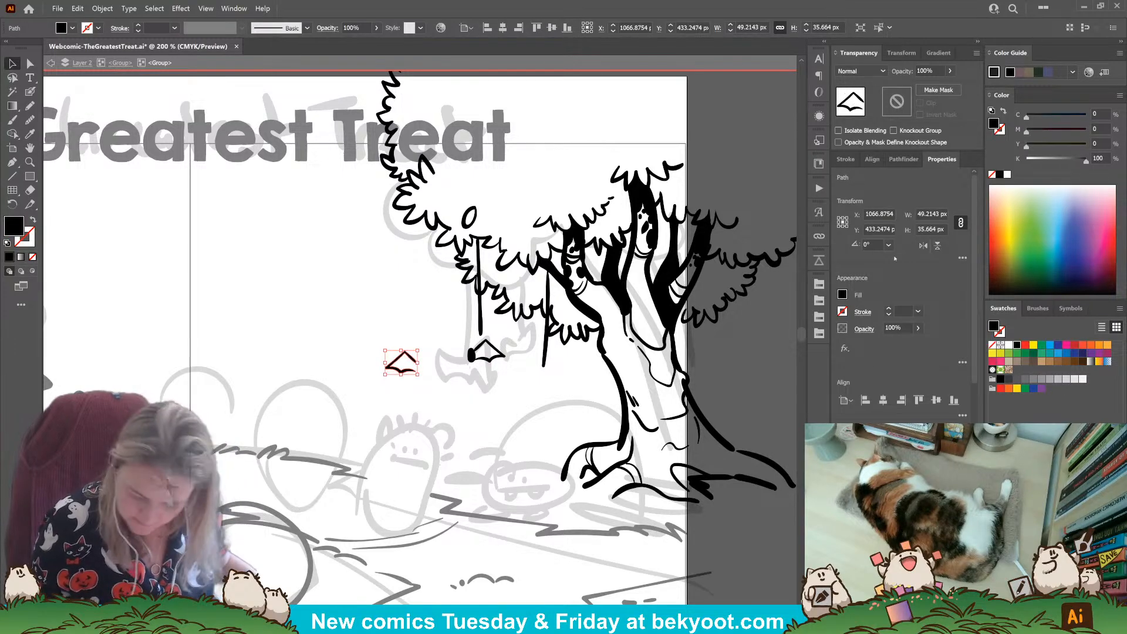
{"action": "left_click", "coordinate": [923, 245]}
{"action": "left_click_drag", "start_coordinate": [414, 375], "coordinate": [464, 363]}
{"action": "left_click", "coordinate": [485, 379]}
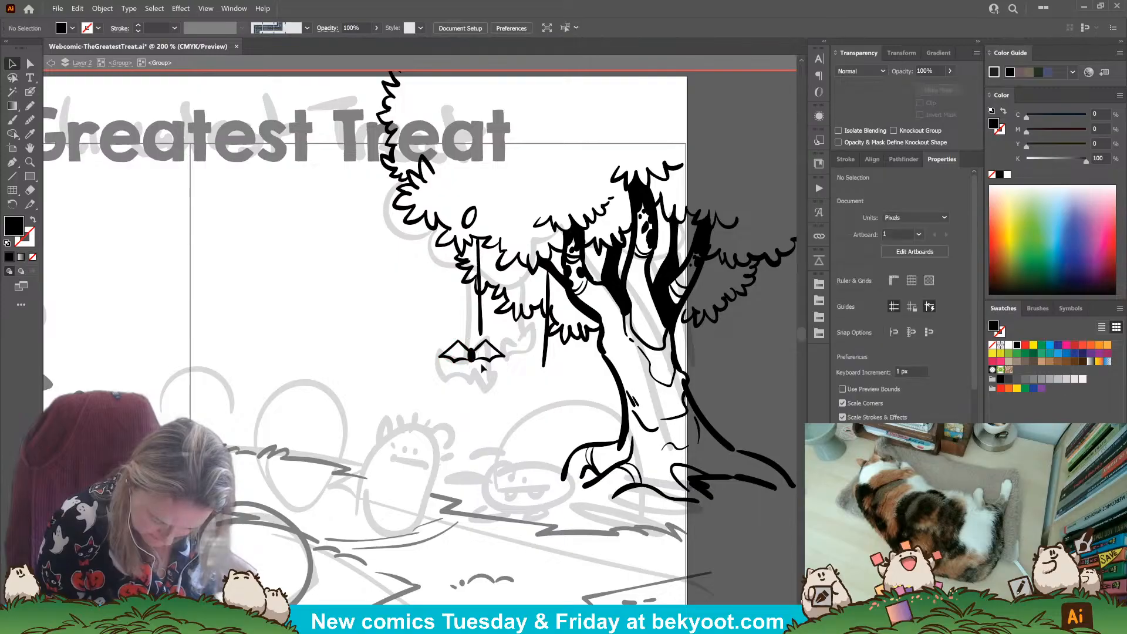
Step: Ink the head and ear details on the hanging bat's body with the Blob Brush and a black stroke
{"action": "left_click", "coordinate": [29, 91]}
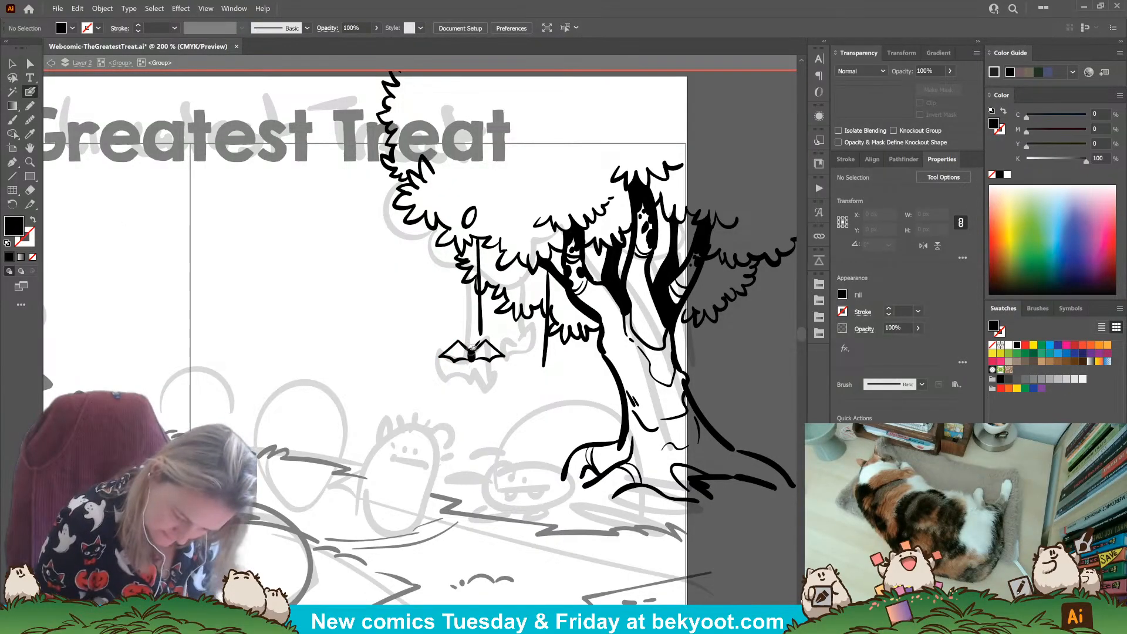
{"action": "key", "text": "shift+x"}
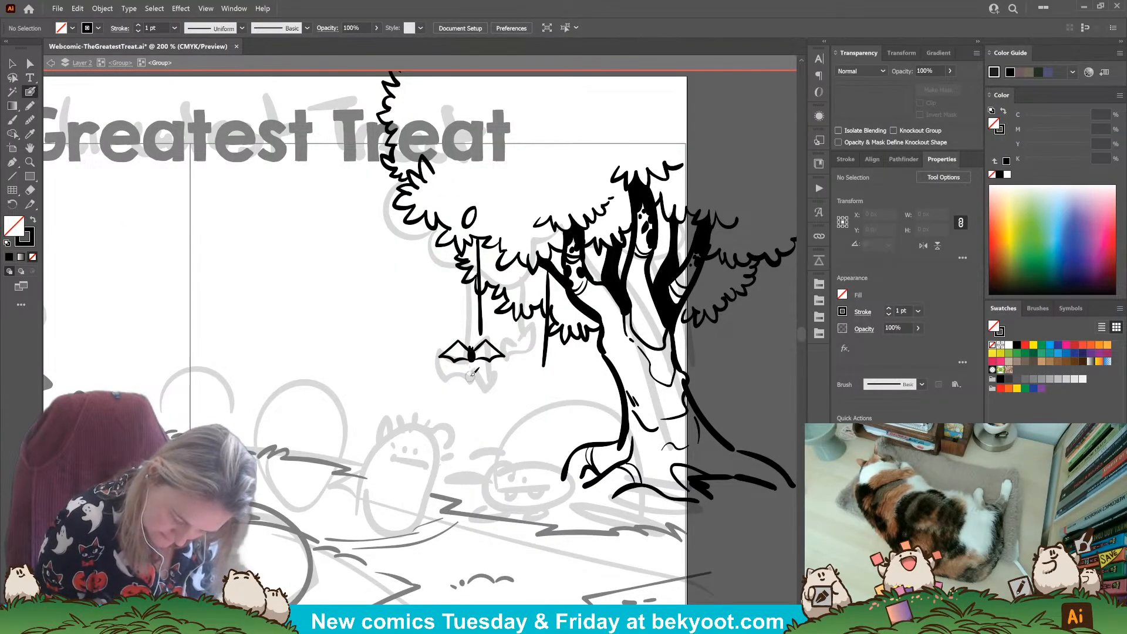
{"action": "left_click_drag", "start_coordinate": [471, 353], "coordinate": [478, 344]}
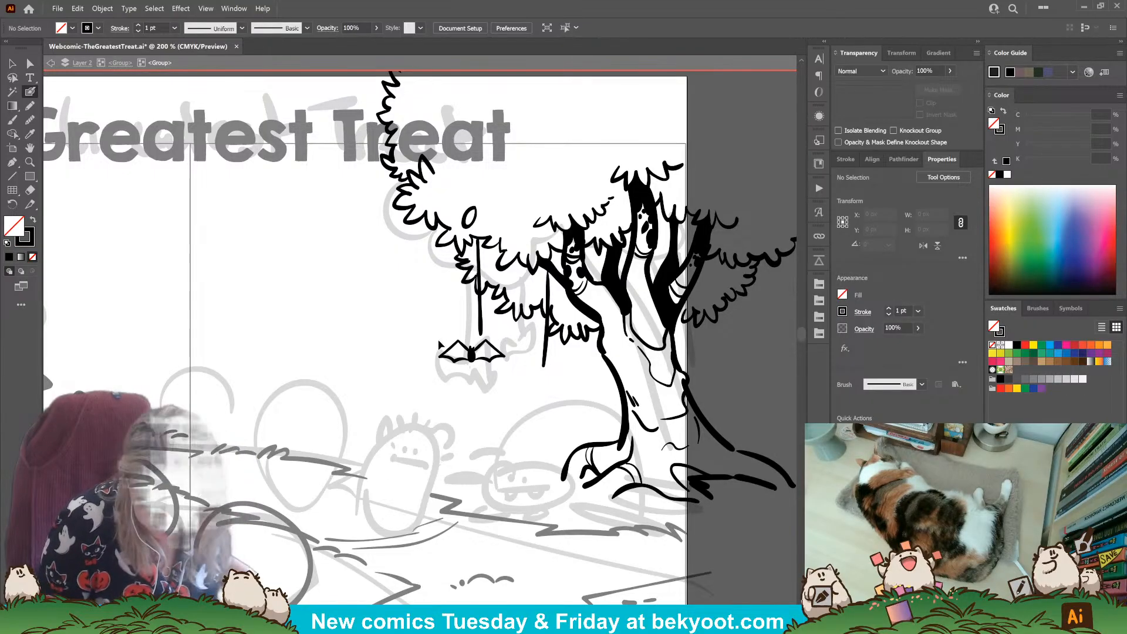
Step: Shade the hanging bat's wings using the Pencil tool with a black fill and no stroke
{"action": "left_click", "coordinate": [30, 106]}
{"action": "key", "text": "shift+x"}
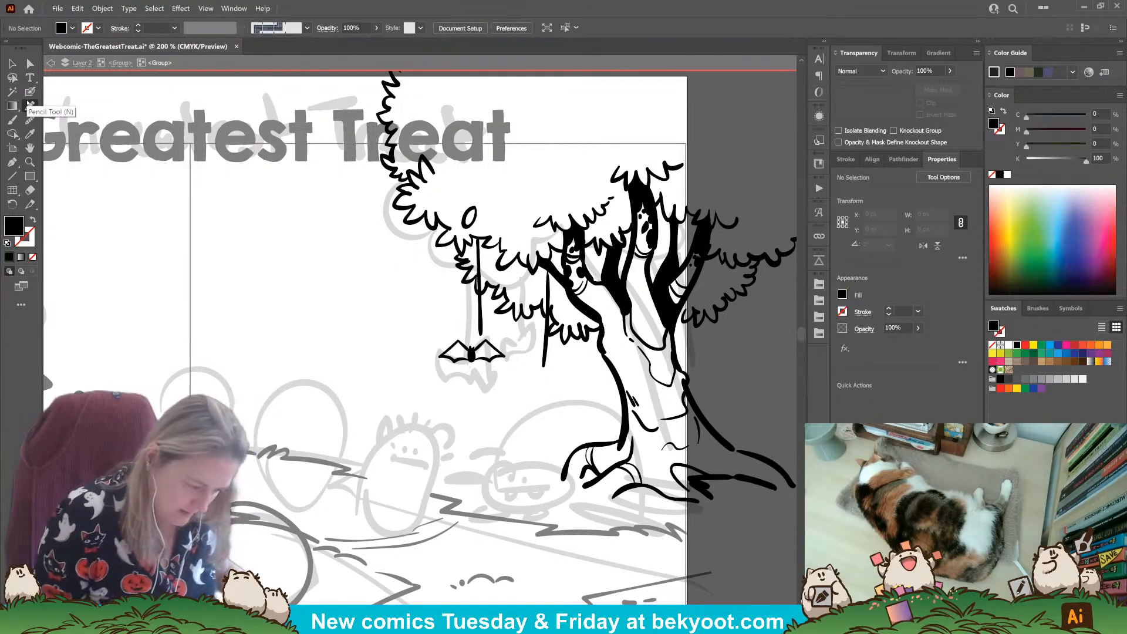
{"action": "left_click_drag", "start_coordinate": [489, 339], "coordinate": [499, 347]}
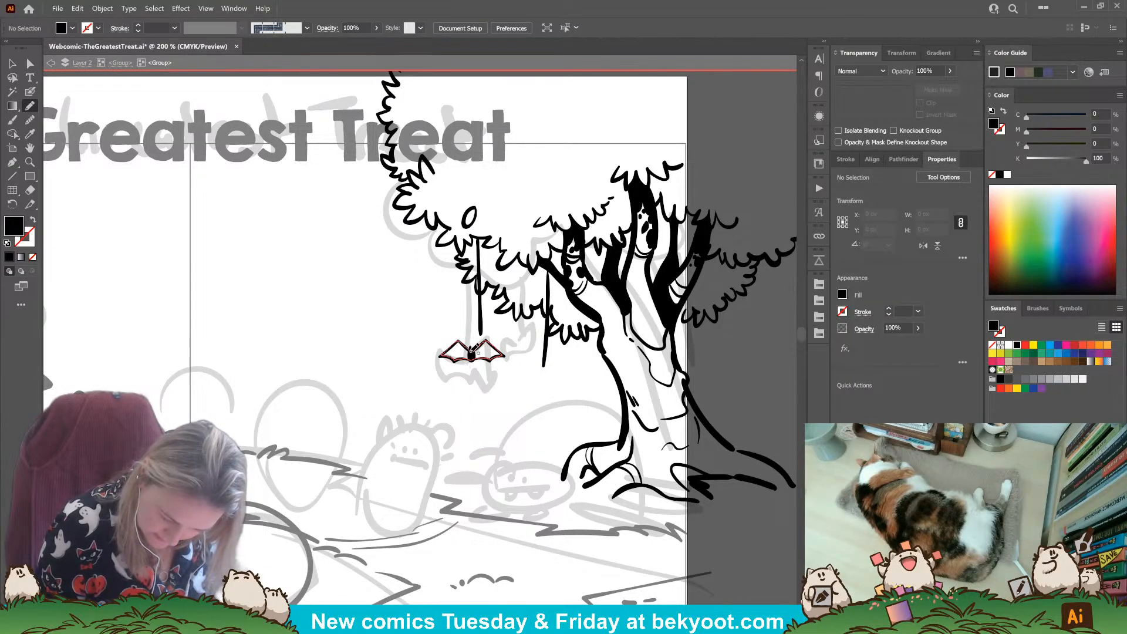
Step: Fill the bat shape solid black, place it at the end of the first hanging line, and put a tilted copy on the second
{"action": "right_click", "coordinate": [442, 341]}
{"action": "left_click", "coordinate": [464, 367]}
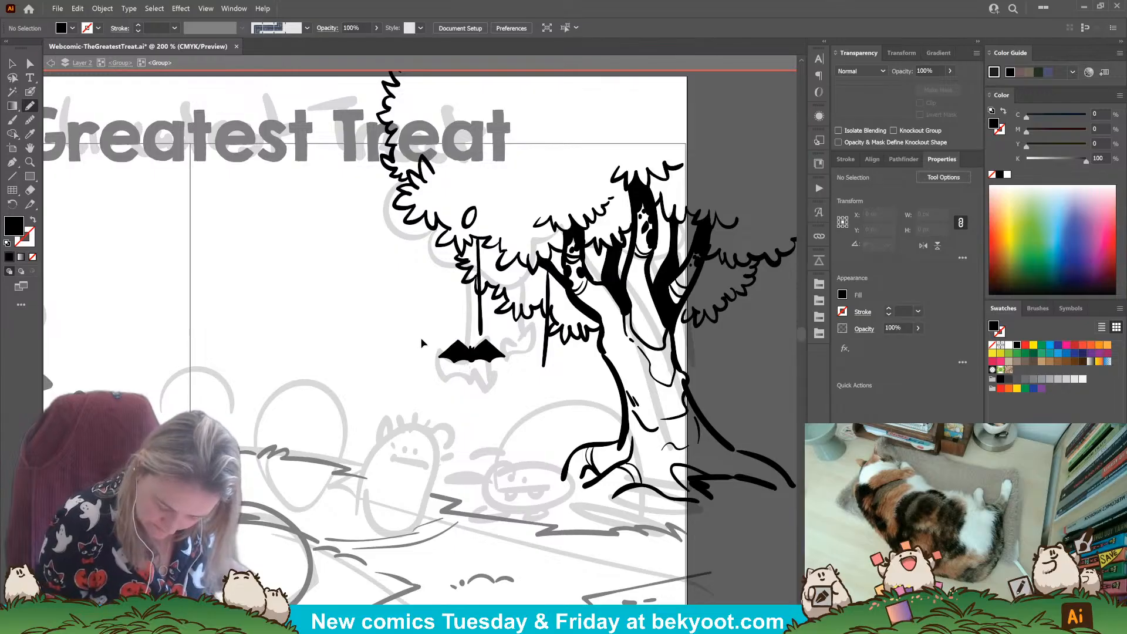
{"action": "left_click", "coordinate": [496, 352], "text": "ctrl"}
{"action": "key", "text": "v"}
{"action": "left_click_drag", "start_coordinate": [492, 344], "coordinate": [491, 345]}
{"action": "left_click_drag", "start_coordinate": [476, 354], "coordinate": [562, 380]}
{"action": "left_click", "coordinate": [527, 389]}
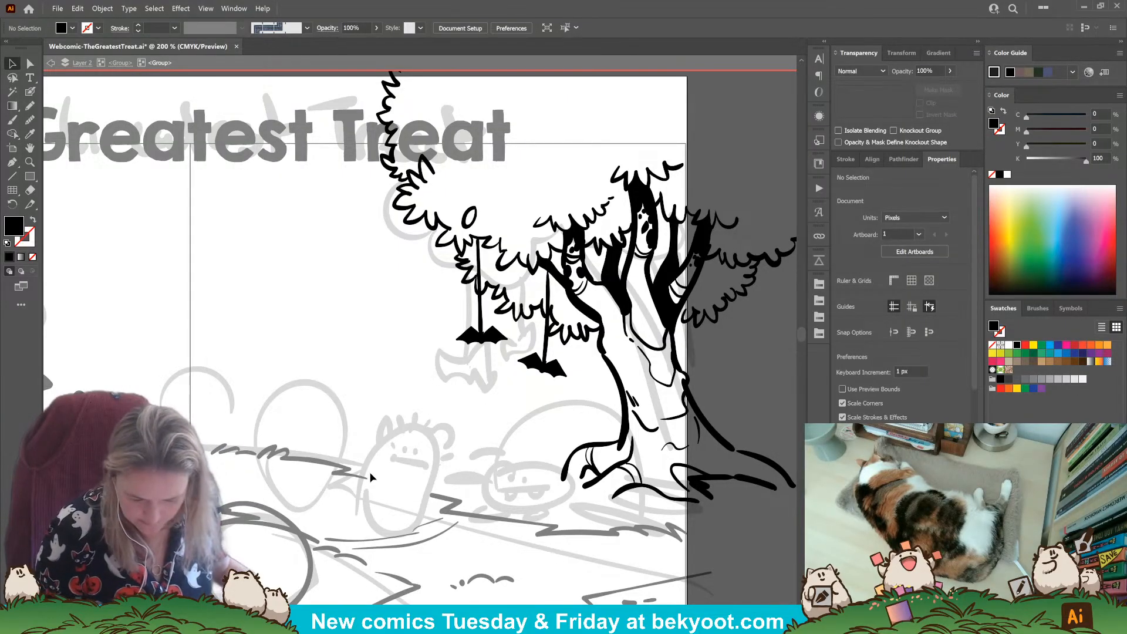
Step: Leave the bats' group and brush in a large domed body with a rounded head in front of it at the tree's base
{"action": "scroll", "coordinate": [447, 376], "scroll_direction": "down", "scroll_amount": 1}
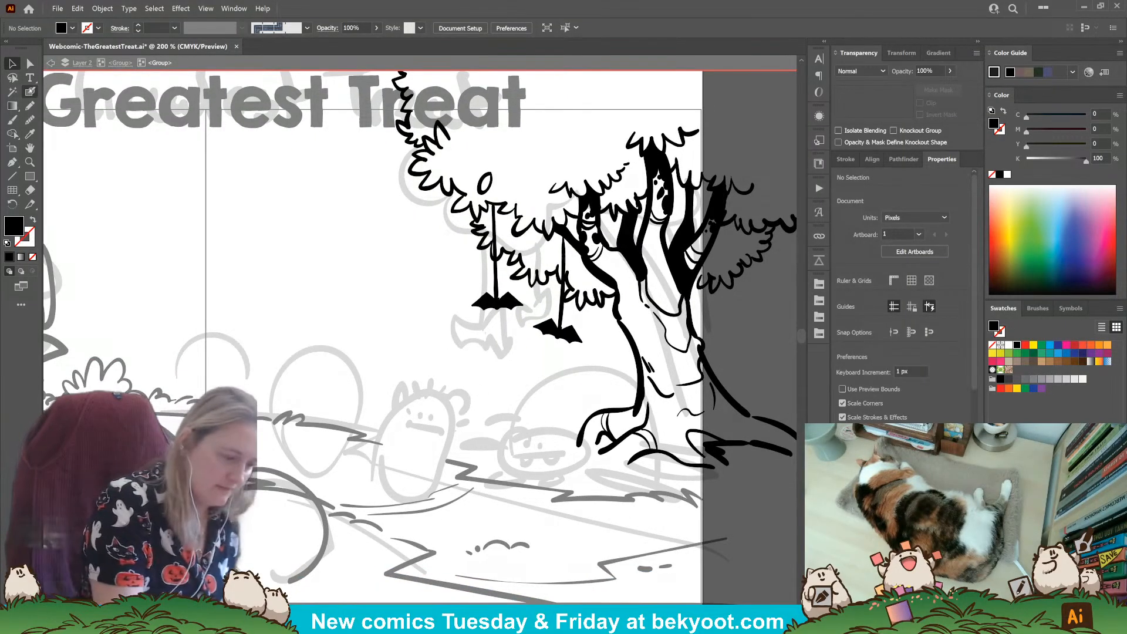
{"action": "key", "text": "b"}
{"action": "scroll", "coordinate": [411, 370], "scroll_direction": "down", "scroll_amount": 1}
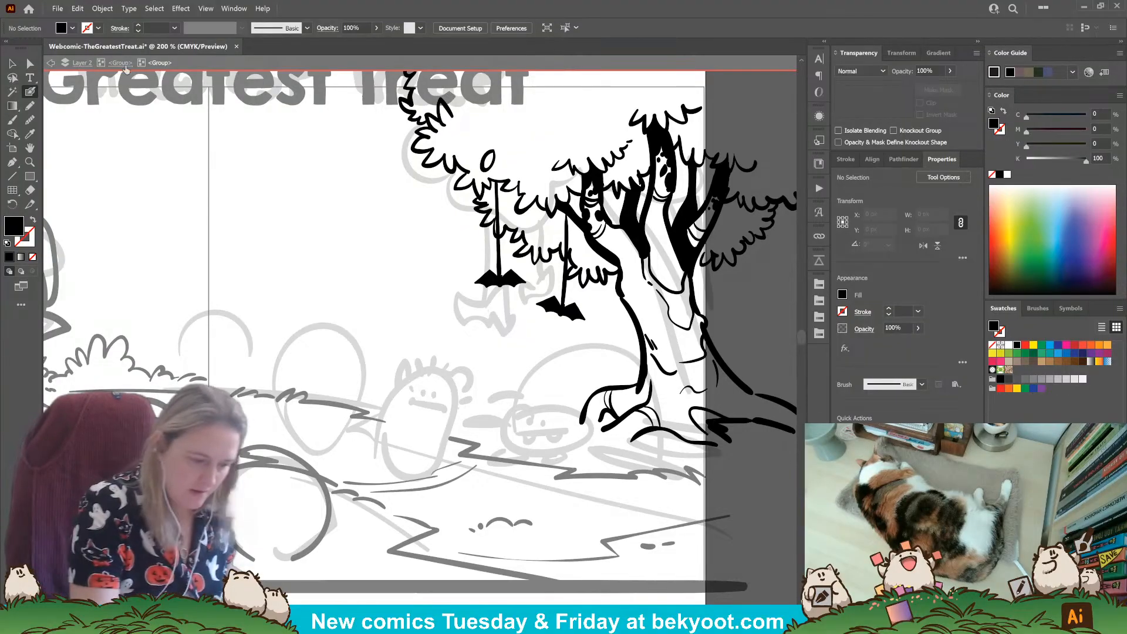
{"action": "key", "text": "Escape"}
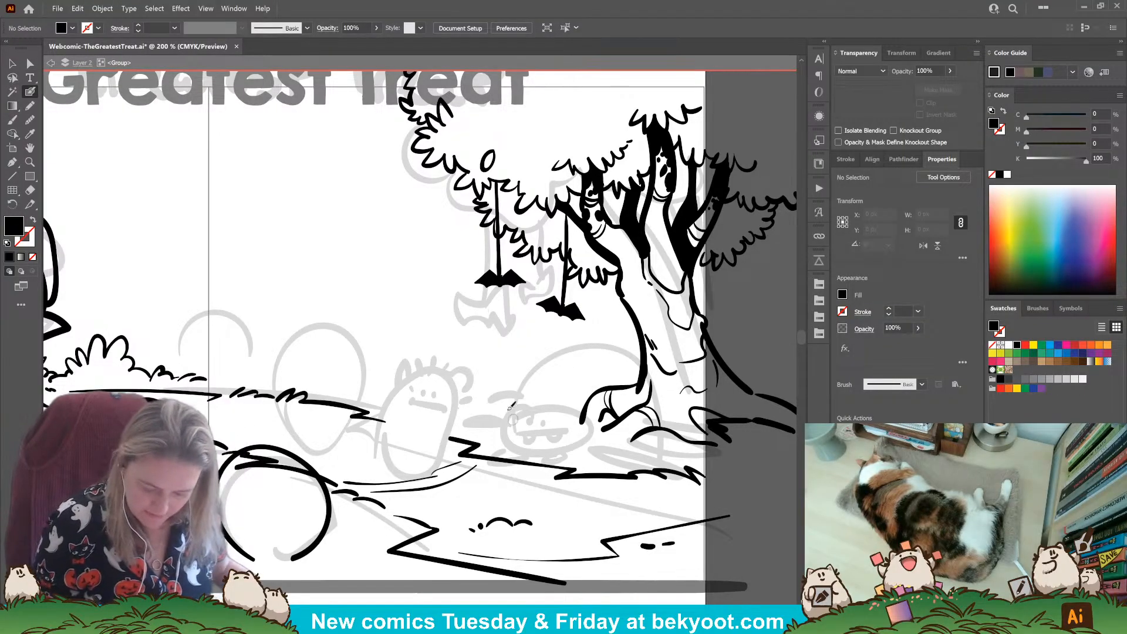
{"action": "mouse_move", "coordinate": [608, 467]}
{"action": "left_mouse_down"}
{"action": "mouse_move", "coordinate": [580, 456]}
{"action": "mouse_move", "coordinate": [561, 479]}
{"action": "left_mouse_up"}
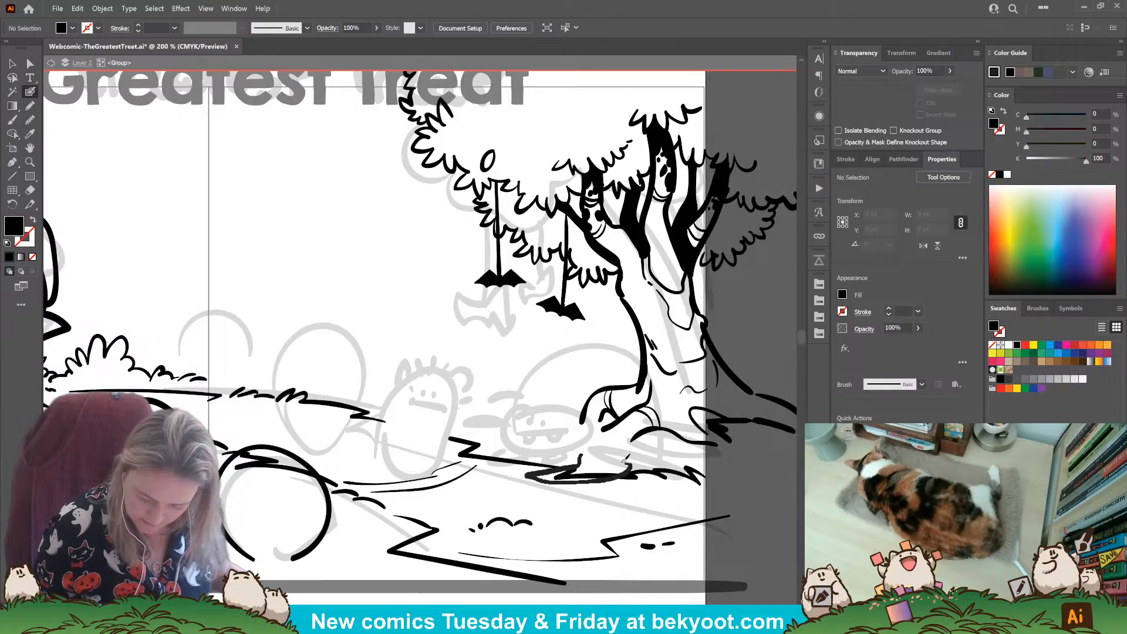
{"action": "key", "text": "ctrl+z"}
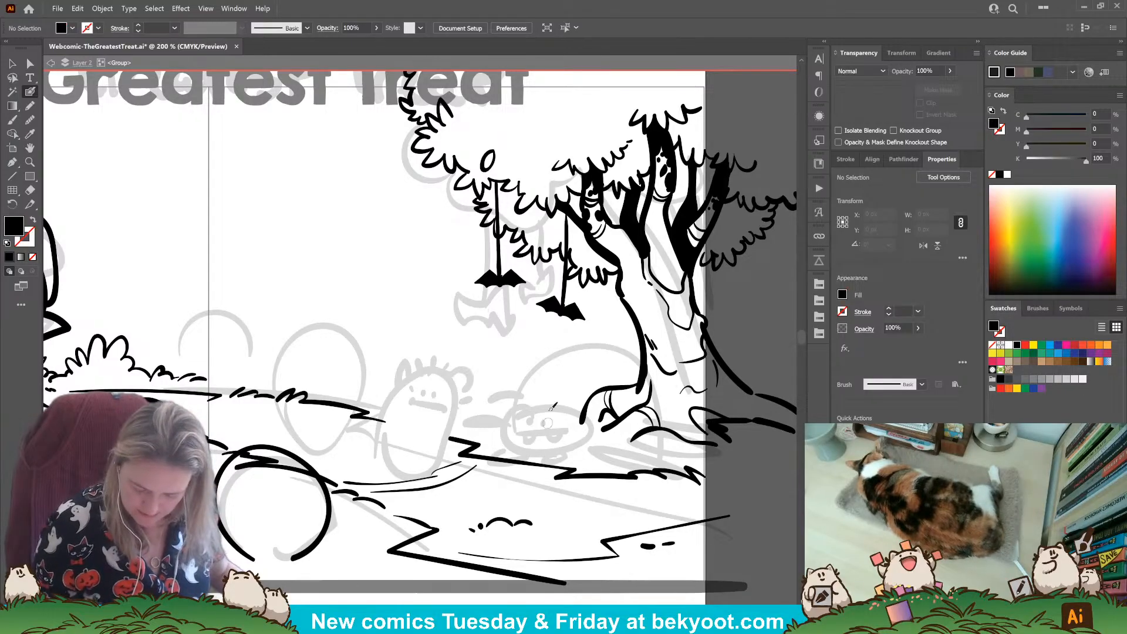
{"action": "left_click_drag", "start_coordinate": [503, 410], "coordinate": [639, 427]}
{"action": "key", "text": "shift+x"}
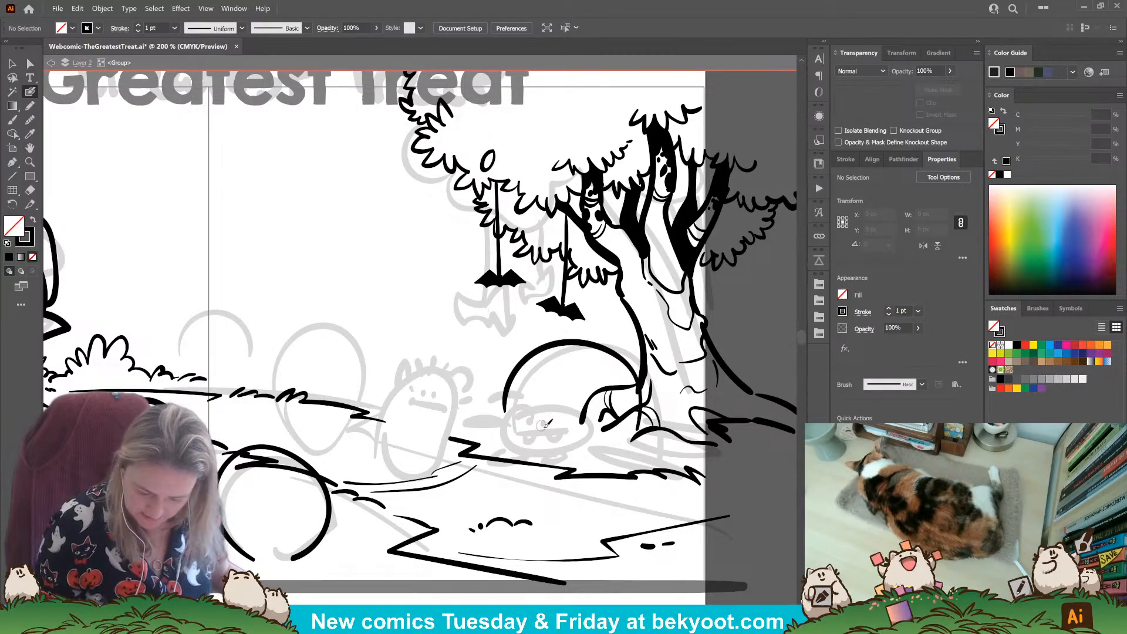
{"action": "mouse_move", "coordinate": [503, 433]}
{"action": "left_mouse_down"}
{"action": "mouse_move", "coordinate": [499, 408]}
{"action": "mouse_move", "coordinate": [569, 411]}
{"action": "mouse_move", "coordinate": [576, 438]}
{"action": "mouse_move", "coordinate": [499, 422]}
{"action": "left_mouse_up"}
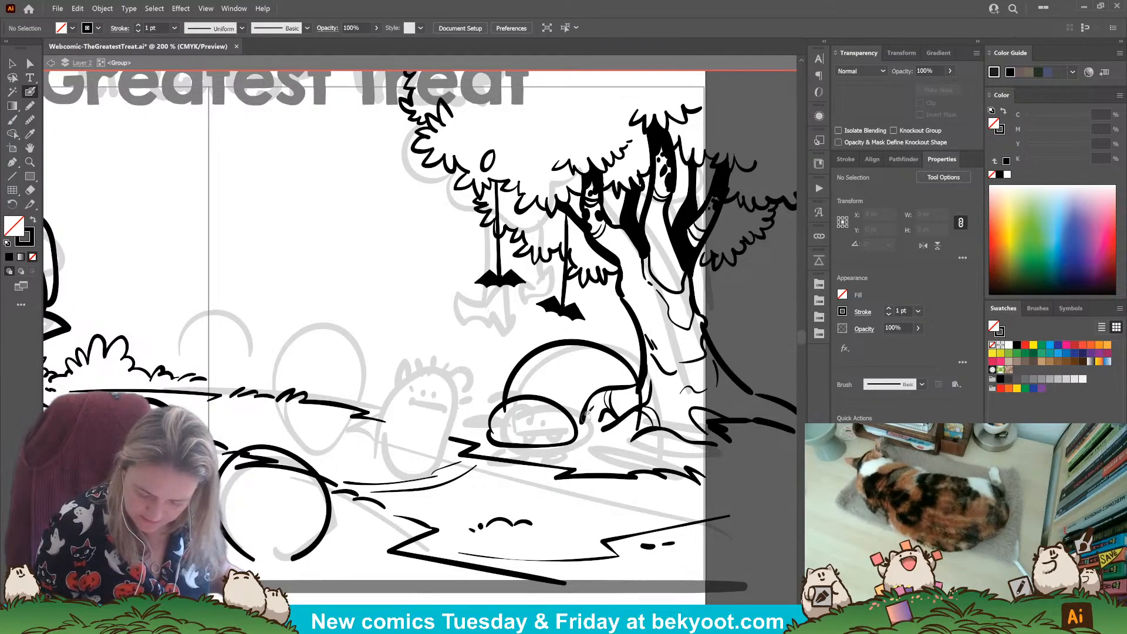
Step: Rough in the creature's two outstretched legs, curved contour lines on its body and head, and the leg shapes beneath the head
{"action": "mouse_move", "coordinate": [608, 416]}
{"action": "left_mouse_down"}
{"action": "mouse_move", "coordinate": [704, 445]}
{"action": "mouse_move", "coordinate": [647, 451]}
{"action": "mouse_move", "coordinate": [587, 432]}
{"action": "left_mouse_up"}
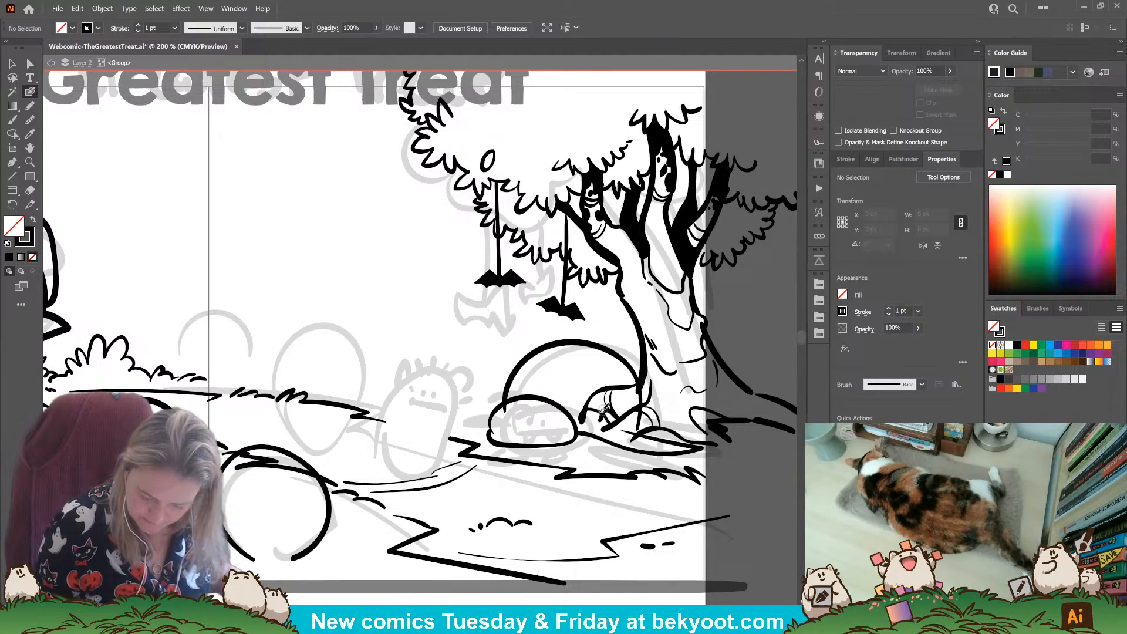
{"action": "key", "text": "ctrl+z"}
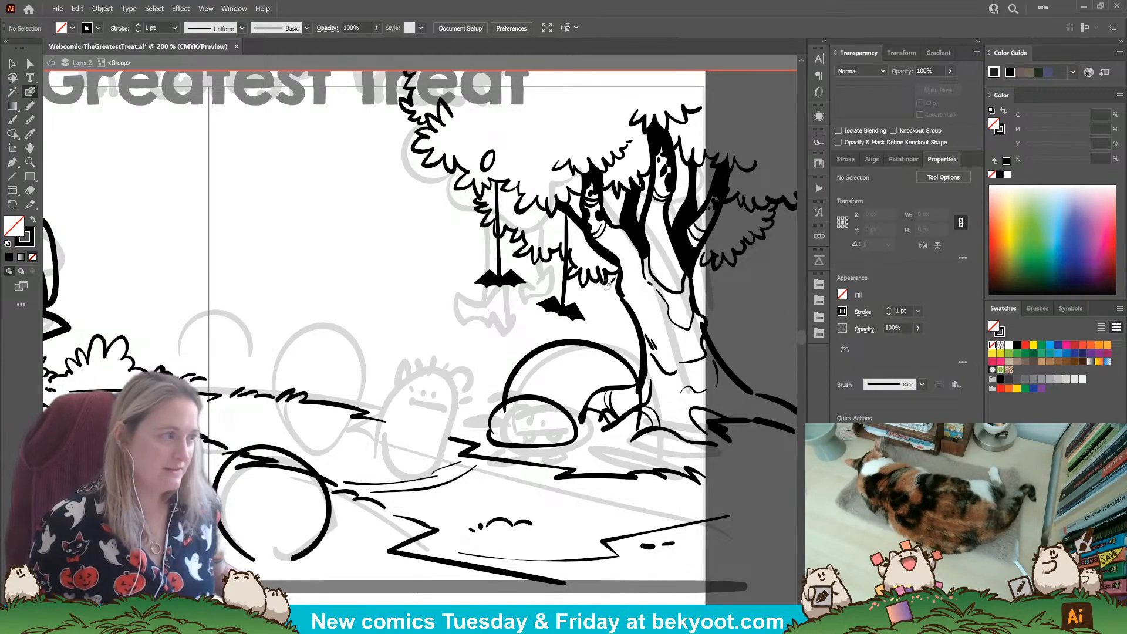
{"action": "mouse_move", "coordinate": [502, 397]}
{"action": "left_mouse_down"}
{"action": "mouse_move", "coordinate": [442, 410]}
{"action": "mouse_move", "coordinate": [503, 413]}
{"action": "mouse_move", "coordinate": [510, 385]}
{"action": "mouse_move", "coordinate": [465, 392]}
{"action": "left_mouse_up"}
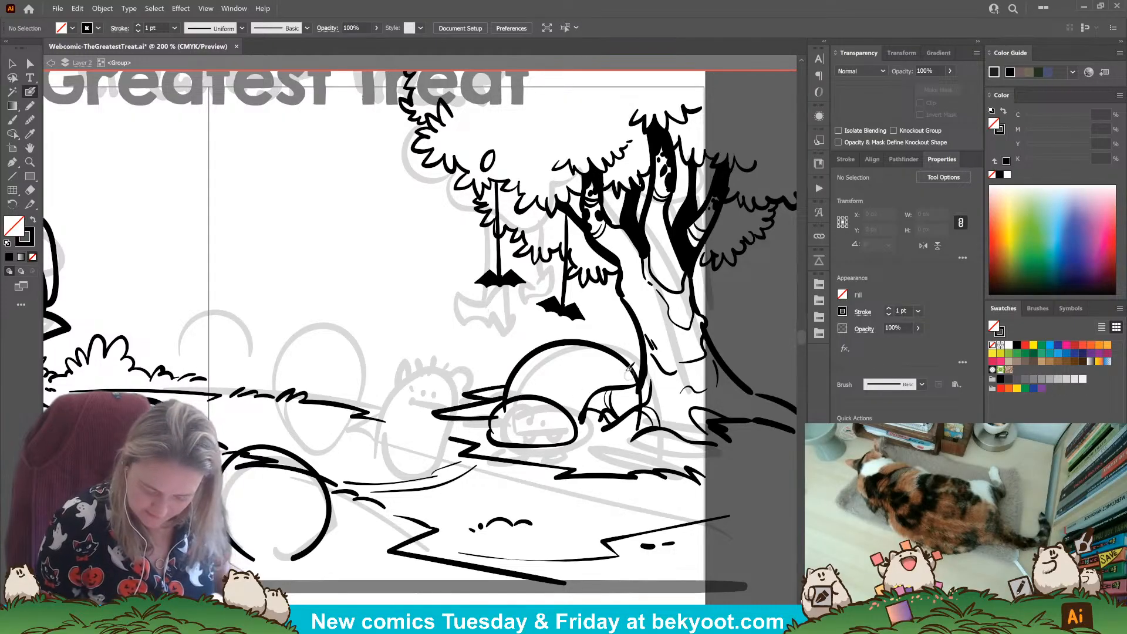
{"action": "mouse_move", "coordinate": [546, 391]}
{"action": "left_mouse_down"}
{"action": "mouse_move", "coordinate": [546, 366]}
{"action": "mouse_move", "coordinate": [584, 341]}
{"action": "left_mouse_up"}
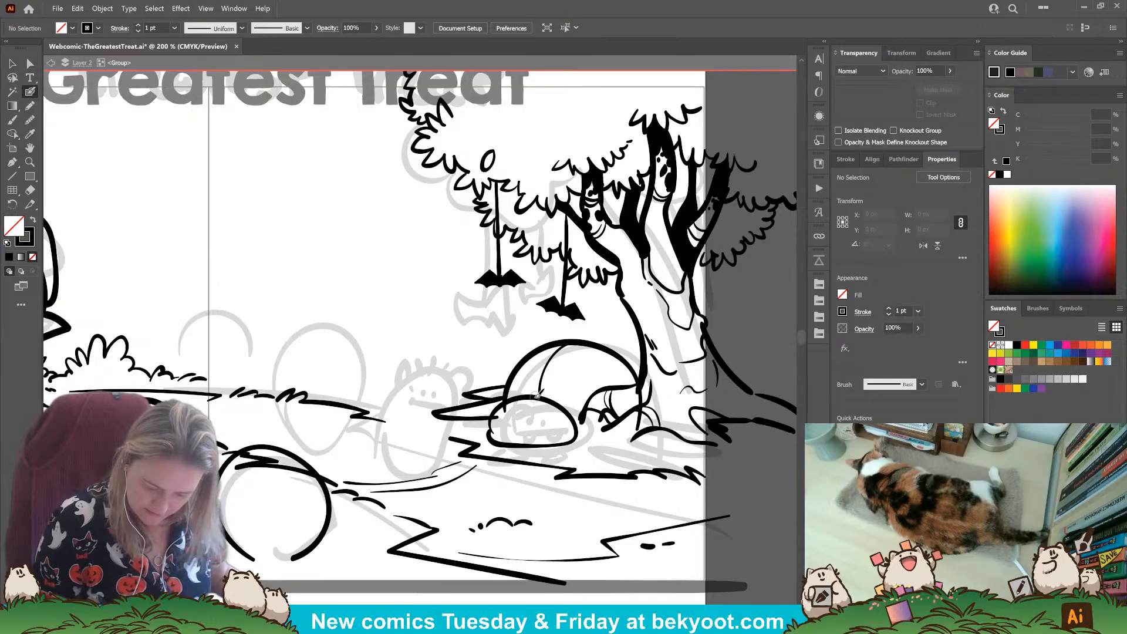
{"action": "left_click_drag", "start_coordinate": [526, 398], "coordinate": [519, 442]}
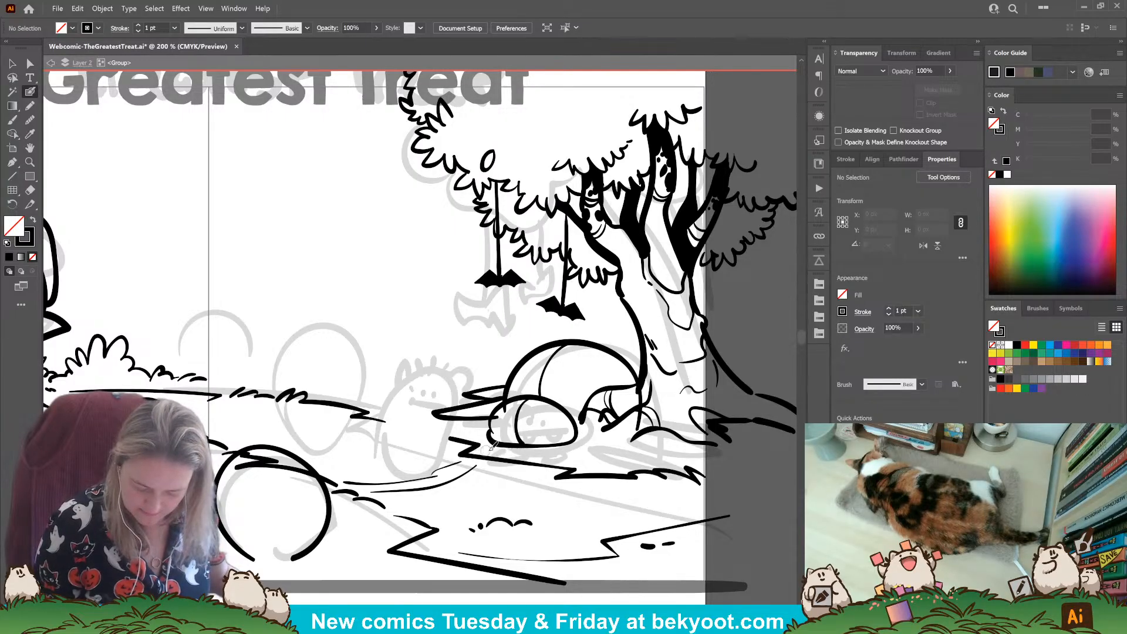
{"action": "mouse_move", "coordinate": [480, 451]}
{"action": "left_mouse_down"}
{"action": "mouse_move", "coordinate": [512, 463]}
{"action": "mouse_move", "coordinate": [500, 453]}
{"action": "mouse_move", "coordinate": [548, 443]}
{"action": "mouse_move", "coordinate": [514, 460]}
{"action": "mouse_move", "coordinate": [558, 451]}
{"action": "left_mouse_up"}
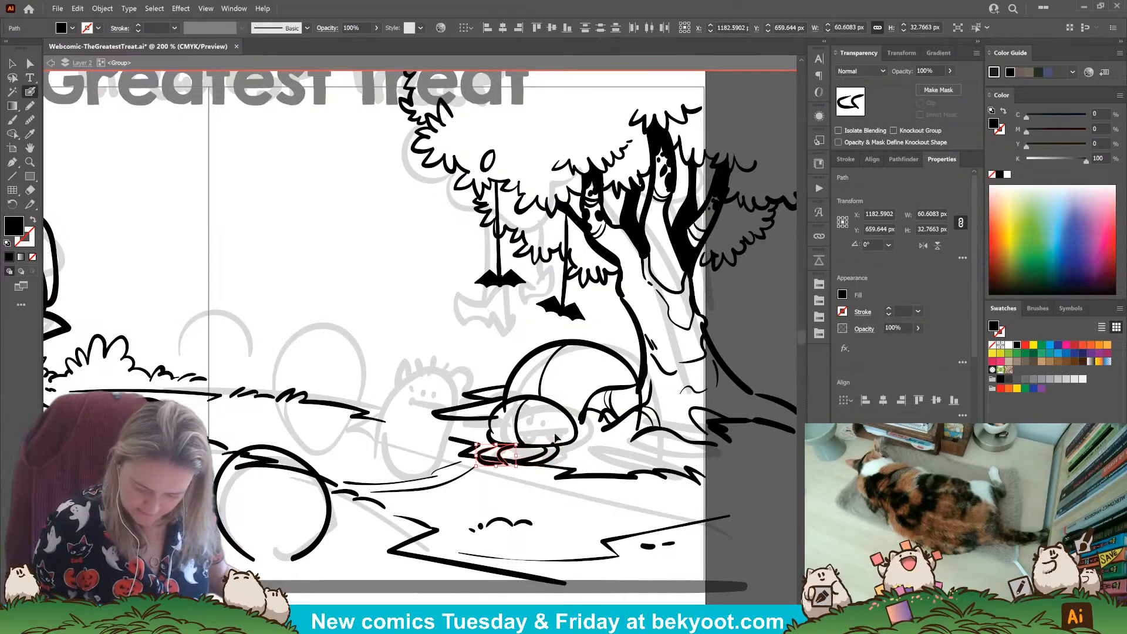
Step: Group all strokes of the new creature rough and set the group's opacity to 30%
{"action": "left_click", "coordinate": [554, 461], "text": "ctrl+shift"}
{"action": "left_click", "coordinate": [518, 416], "text": "ctrl+shift"}
{"action": "left_click", "coordinate": [562, 409], "text": "ctrl+shift"}
{"action": "left_click", "coordinate": [544, 373], "text": "ctrl+shift"}
{"action": "left_click", "coordinate": [600, 350], "text": "ctrl+shift"}
{"action": "left_click", "coordinate": [470, 391], "text": "ctrl+shift"}
{"action": "left_click", "coordinate": [442, 414], "text": "ctrl+shift"}
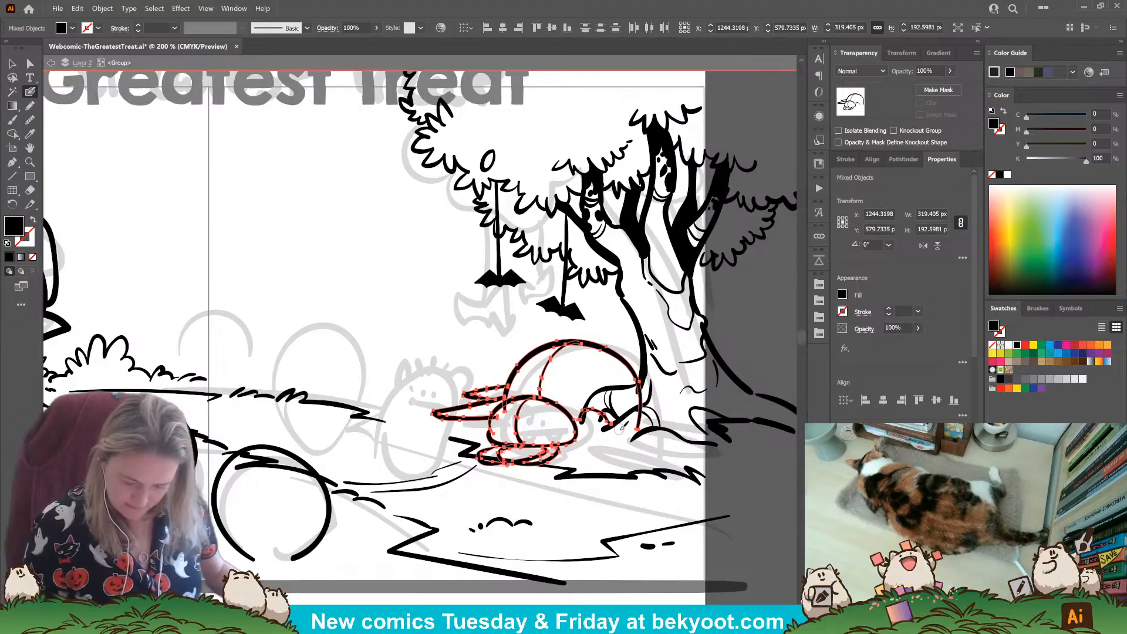
{"action": "key", "text": "ctrl+g"}
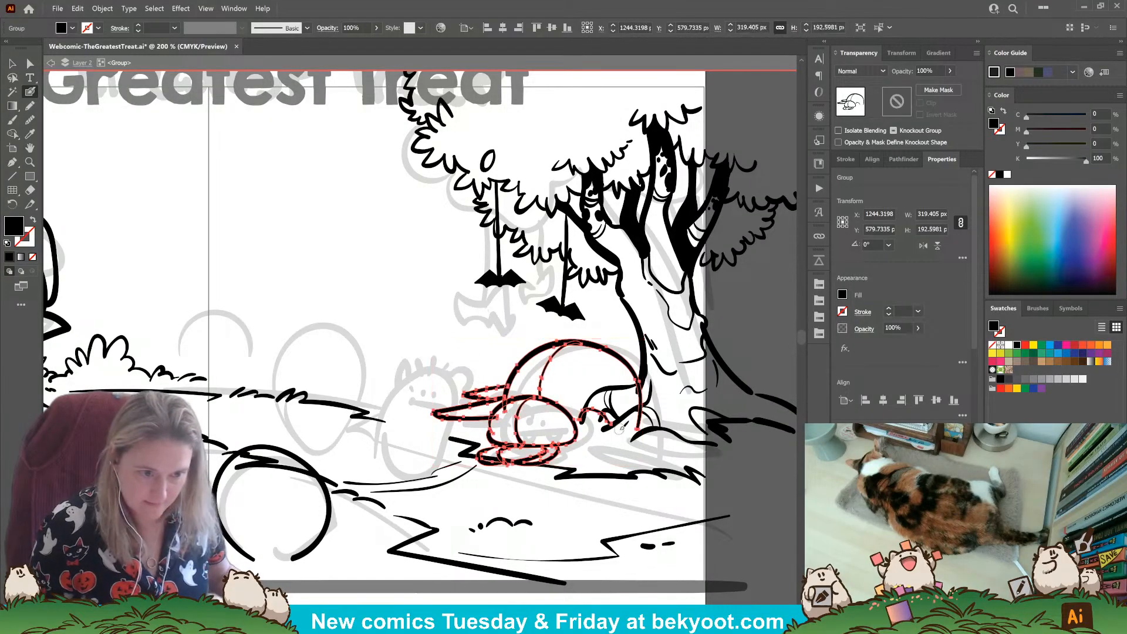
{"action": "left_click", "coordinate": [938, 71]}
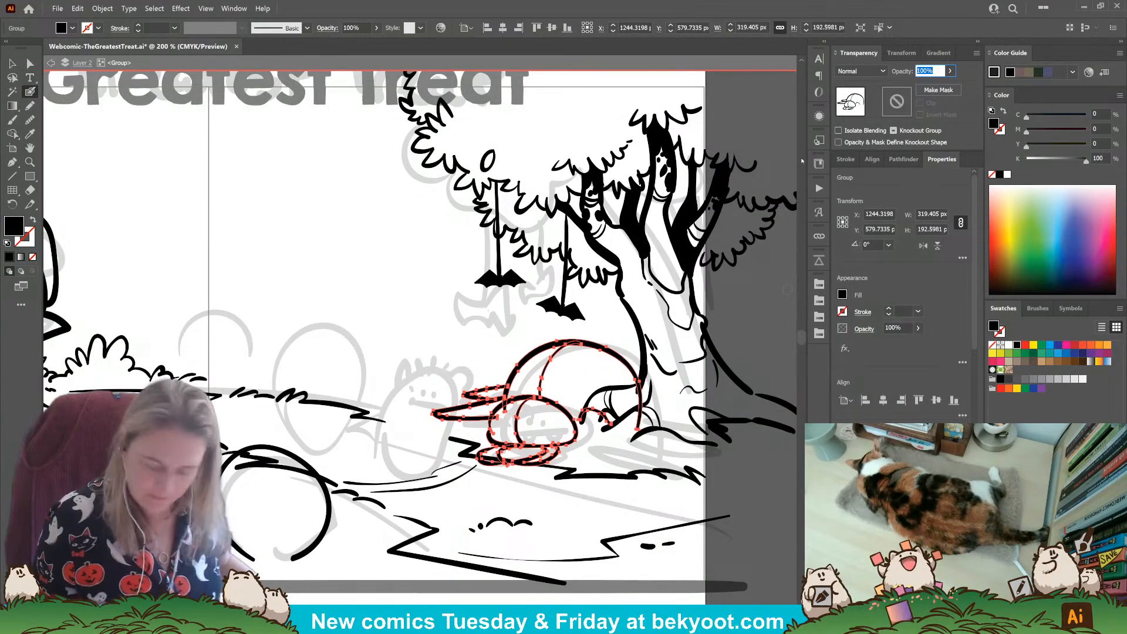
{"action": "type", "text": "30"}
{"action": "key", "text": "Return"}
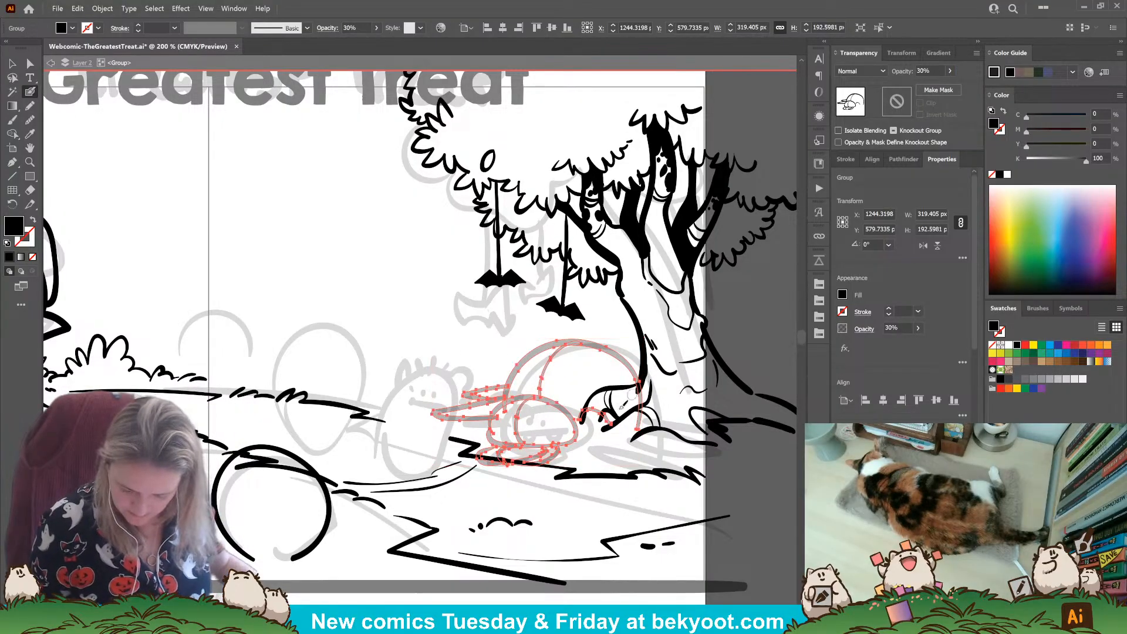
Step: Scale the faded creature rough down to about 290 by 175 px
{"action": "left_click_drag", "start_coordinate": [481, 525], "coordinate": [511, 476]}
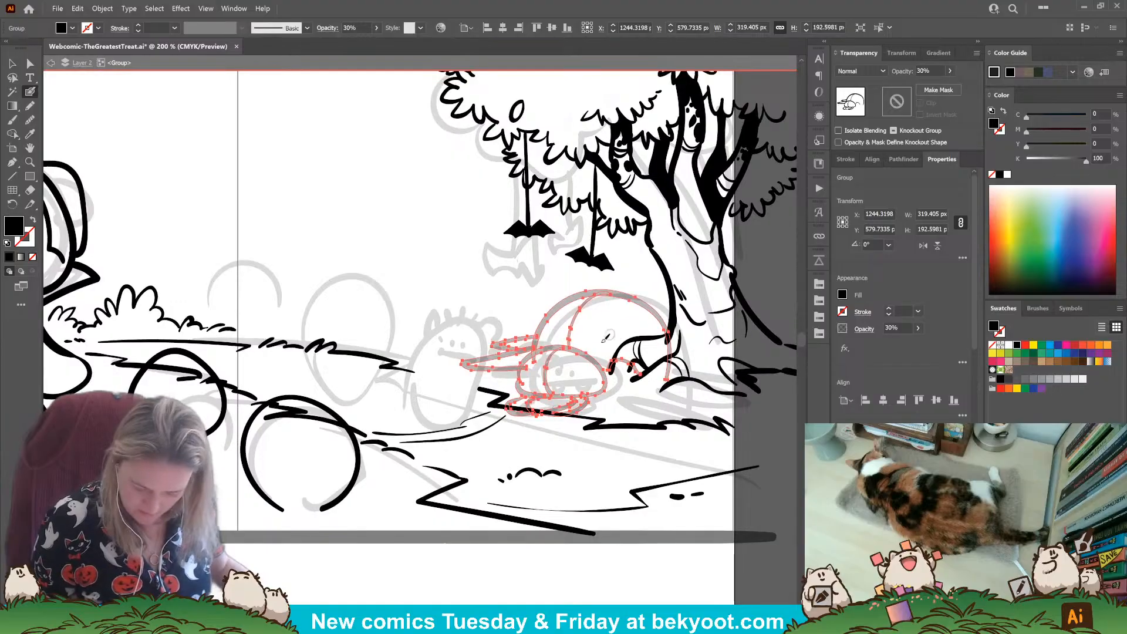
{"action": "key", "text": "ctrl+shift+a"}
{"action": "left_click_drag", "start_coordinate": [668, 420], "coordinate": [650, 422]}
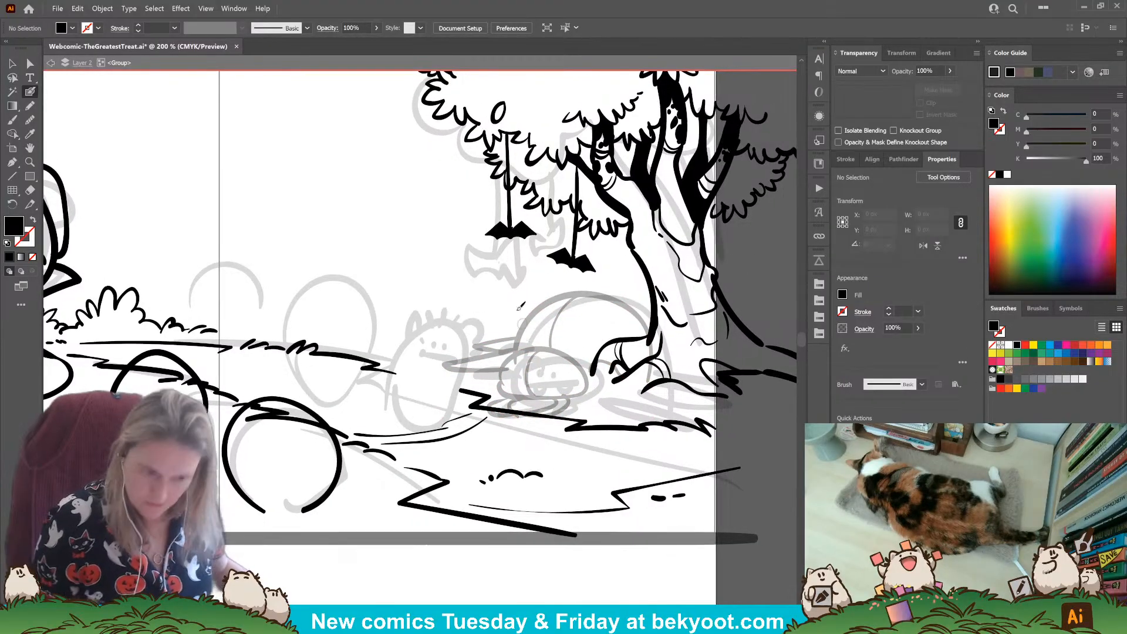
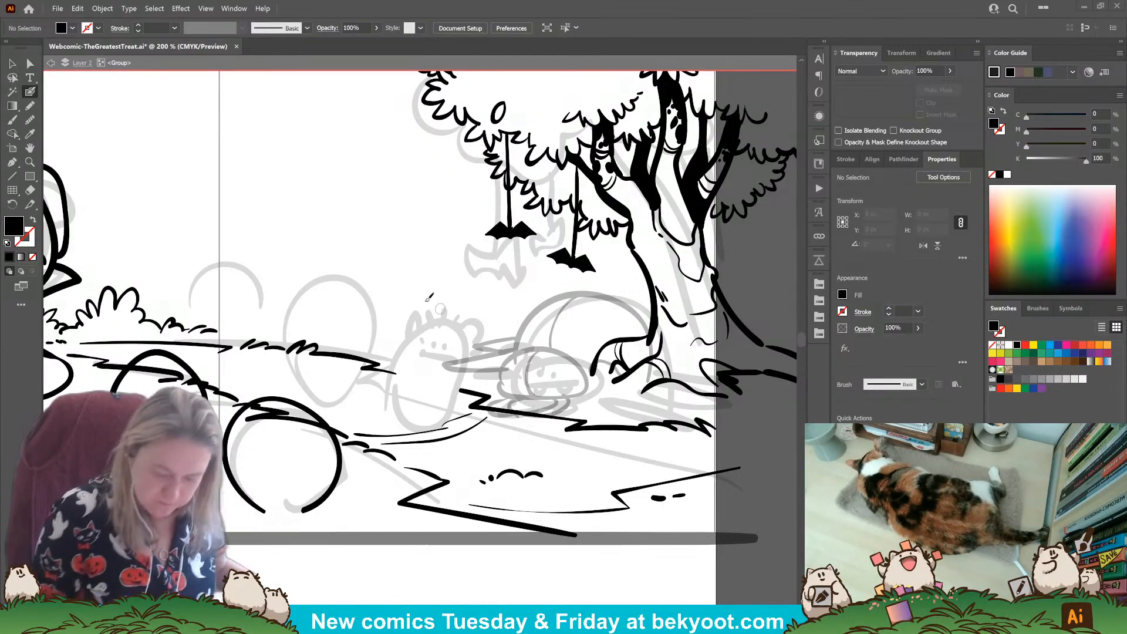
{"action": "left_click", "coordinate": [12, 62]}
{"action": "left_click", "coordinate": [643, 319]}
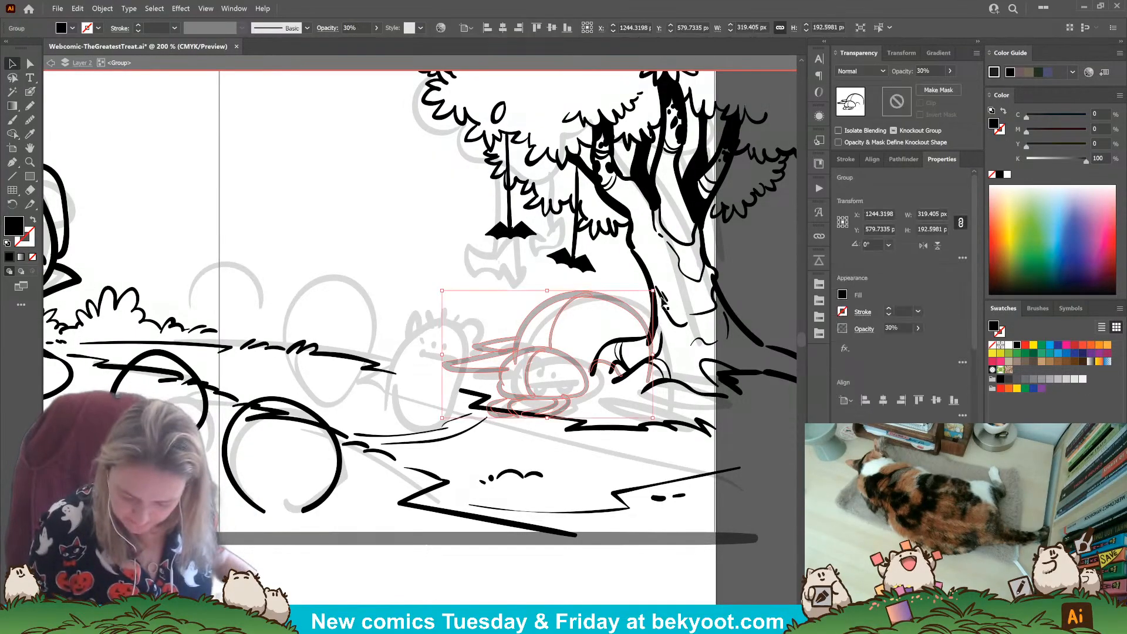
{"action": "left_click_drag", "start_coordinate": [655, 290], "coordinate": [632, 305]}
{"action": "left_click", "coordinate": [506, 297]}
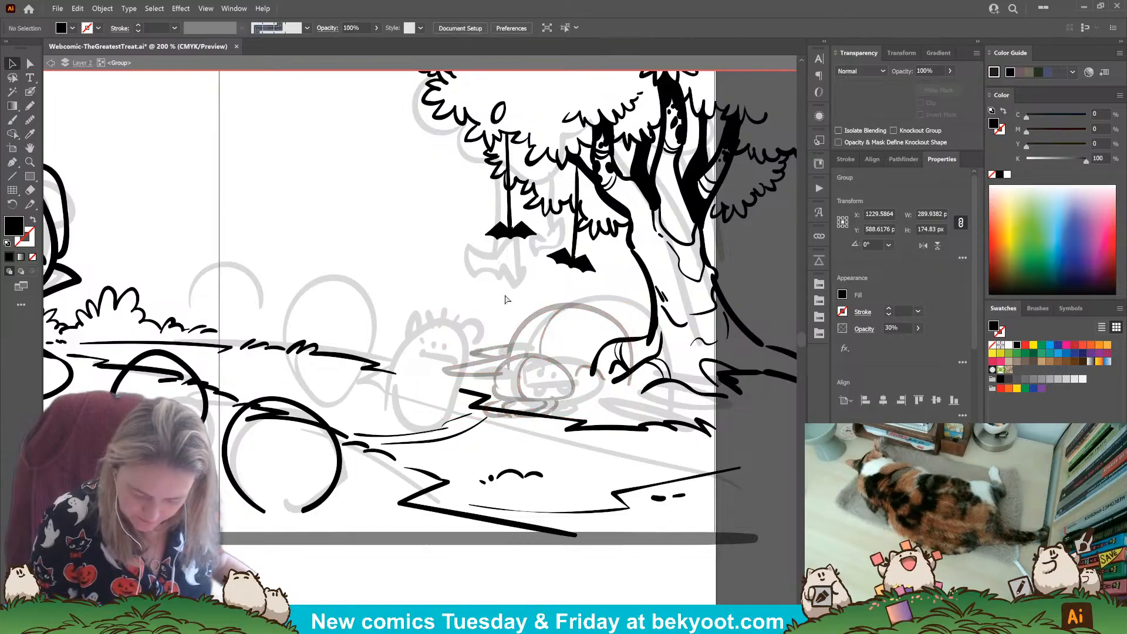
Step: Ink the creature's domed body and round head in black with the Blob Brush over the faded rough
{"action": "scroll", "coordinate": [485, 422], "scroll_direction": "down", "scroll_amount": 1}
{"action": "left_click", "coordinate": [30, 92]}
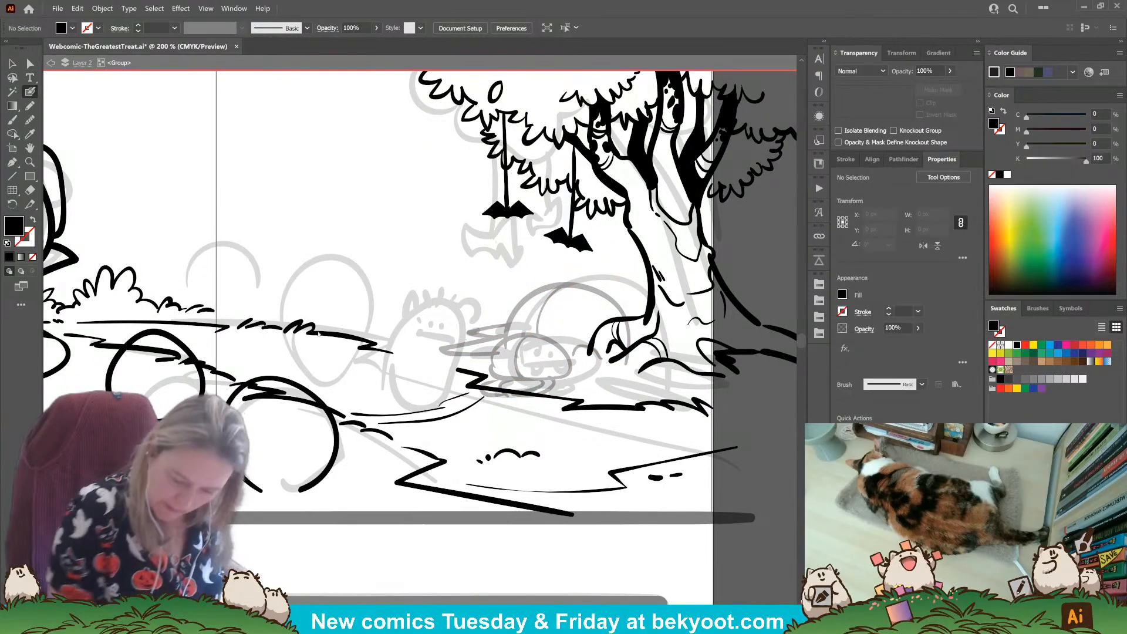
{"action": "mouse_move", "coordinate": [522, 300]}
{"action": "left_mouse_down"}
{"action": "mouse_move", "coordinate": [557, 283]}
{"action": "mouse_move", "coordinate": [593, 287]}
{"action": "mouse_move", "coordinate": [629, 352]}
{"action": "left_mouse_up"}
{"action": "key", "text": "shift+x"}
{"action": "mouse_move", "coordinate": [498, 370]}
{"action": "left_mouse_down"}
{"action": "mouse_move", "coordinate": [508, 338]}
{"action": "mouse_move", "coordinate": [533, 329]}
{"action": "mouse_move", "coordinate": [557, 342]}
{"action": "mouse_move", "coordinate": [551, 380]}
{"action": "left_mouse_up"}
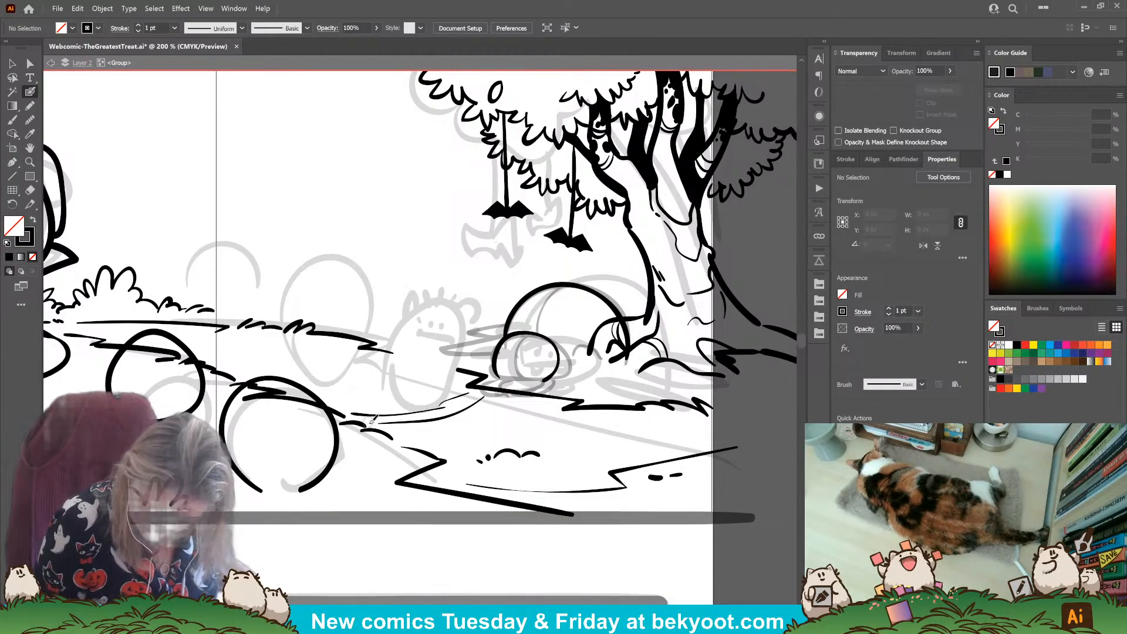
Step: Group the inked body and head outlines and isolate that group for editing
{"action": "left_click", "coordinate": [559, 373], "text": "ctrl"}
{"action": "left_click", "coordinate": [515, 315], "text": "ctrl+shift"}
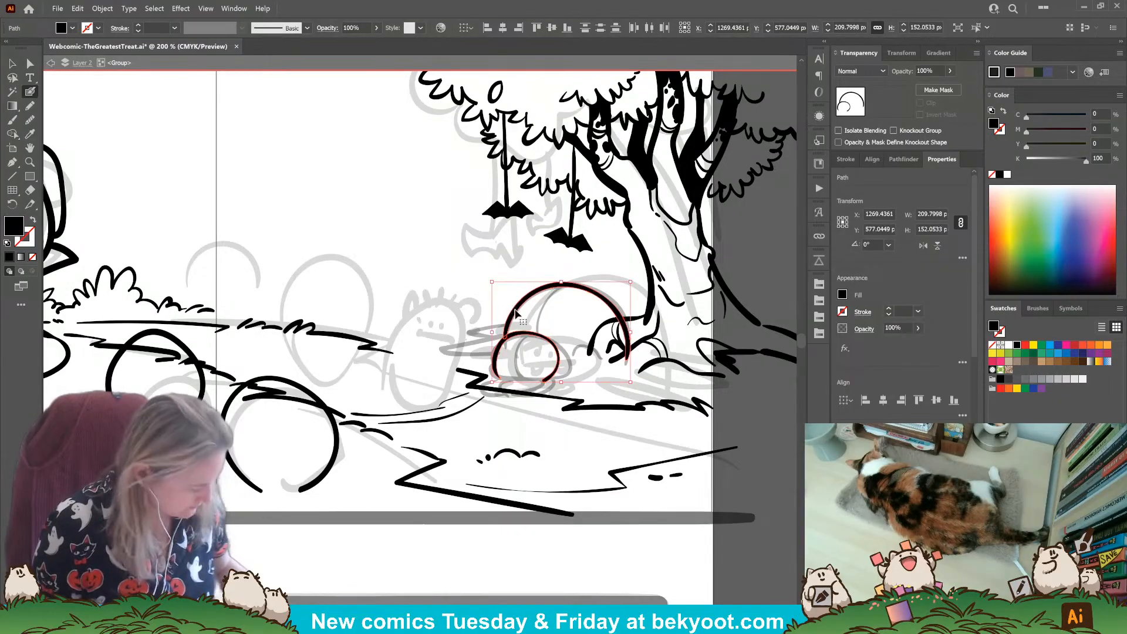
{"action": "key", "text": "ctrl+g"}
{"action": "double_click", "coordinate": [516, 348], "text": "ctrl"}
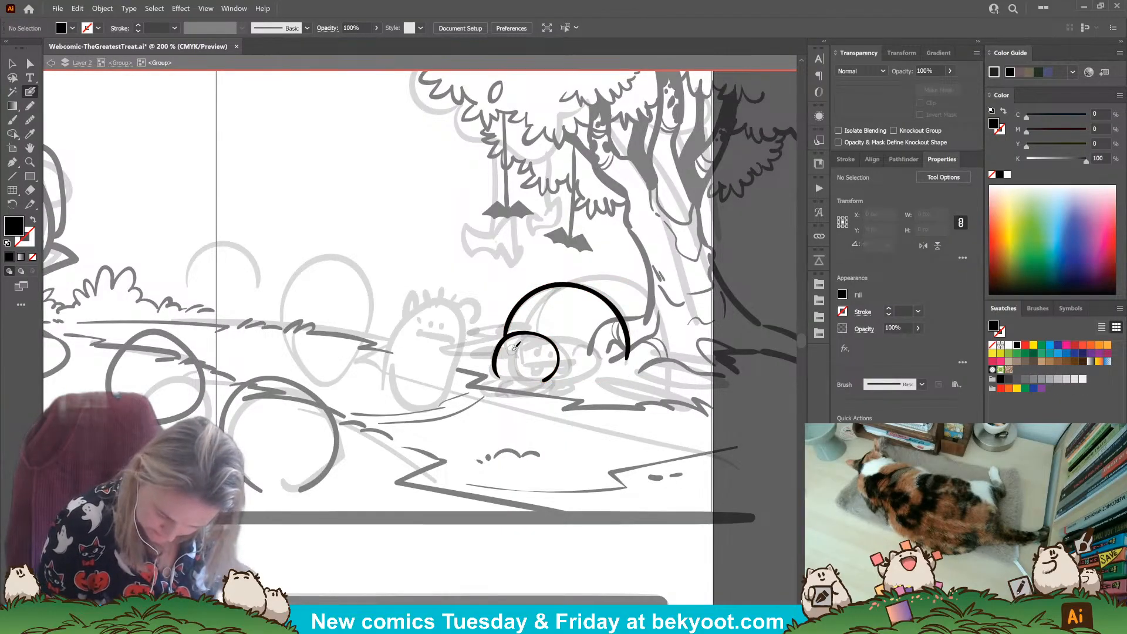
Step: Try a face with two dot eyes and a wide fanged smile on the creature's head
{"action": "left_click", "coordinate": [512, 350]}
{"action": "key", "text": "shift+x"}
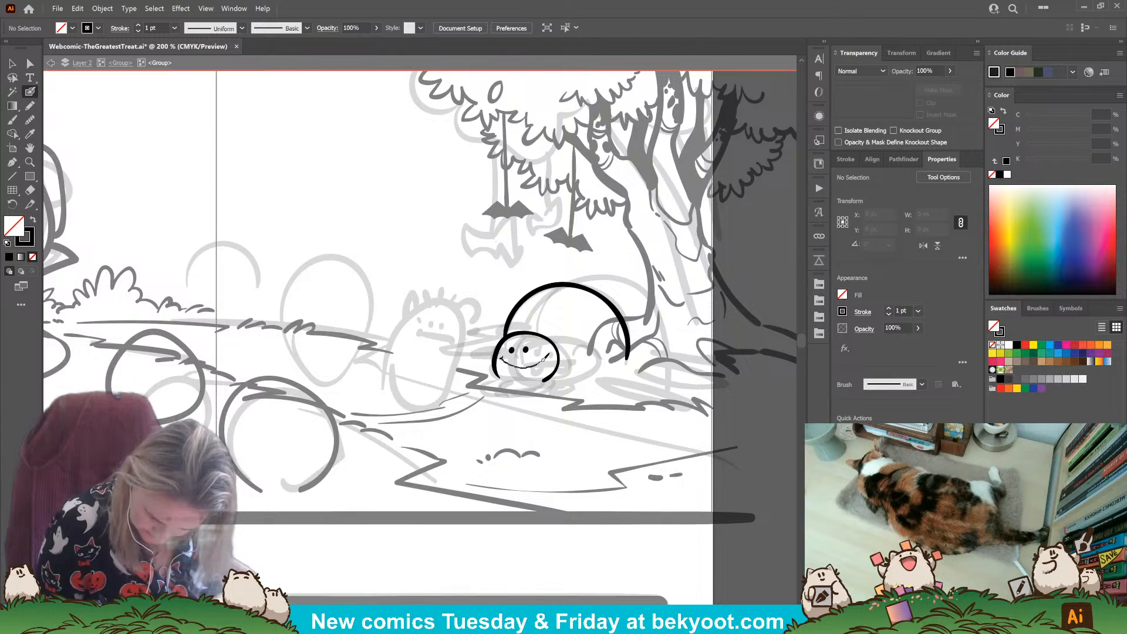
{"action": "left_click_drag", "start_coordinate": [501, 356], "coordinate": [536, 370]}
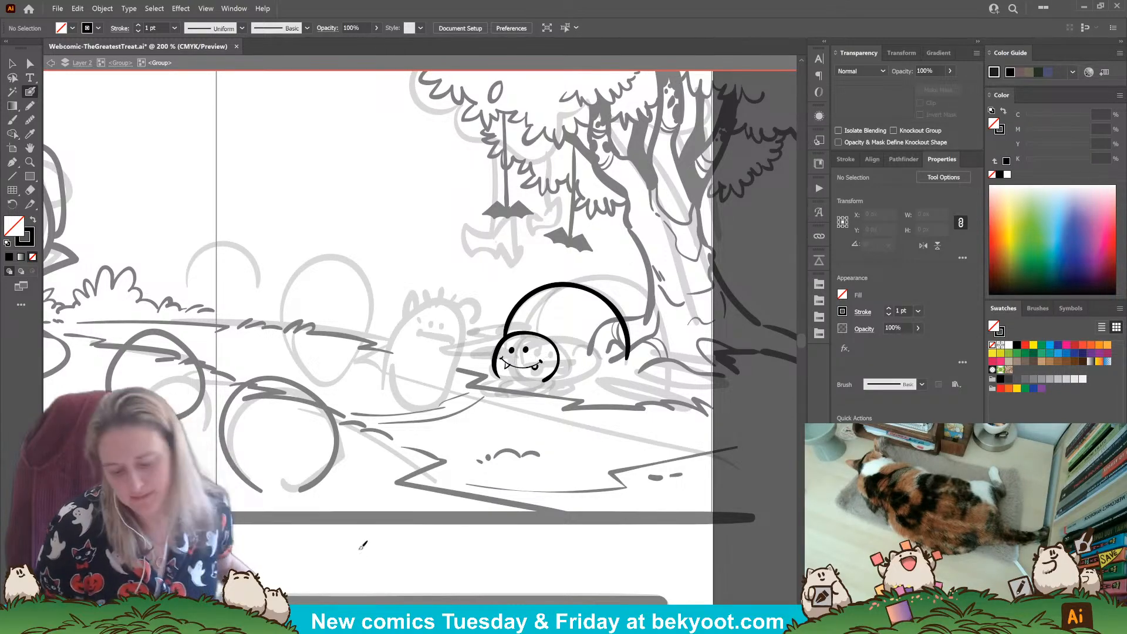
{"action": "key", "text": "ctrl+z"}
{"action": "key", "text": "ctrl+z"}
{"action": "key", "text": "ctrl+z"}
Step: Try a row of small dot eyes across the creature's head and undo the dots
{"action": "left_click", "coordinate": [516, 355]}
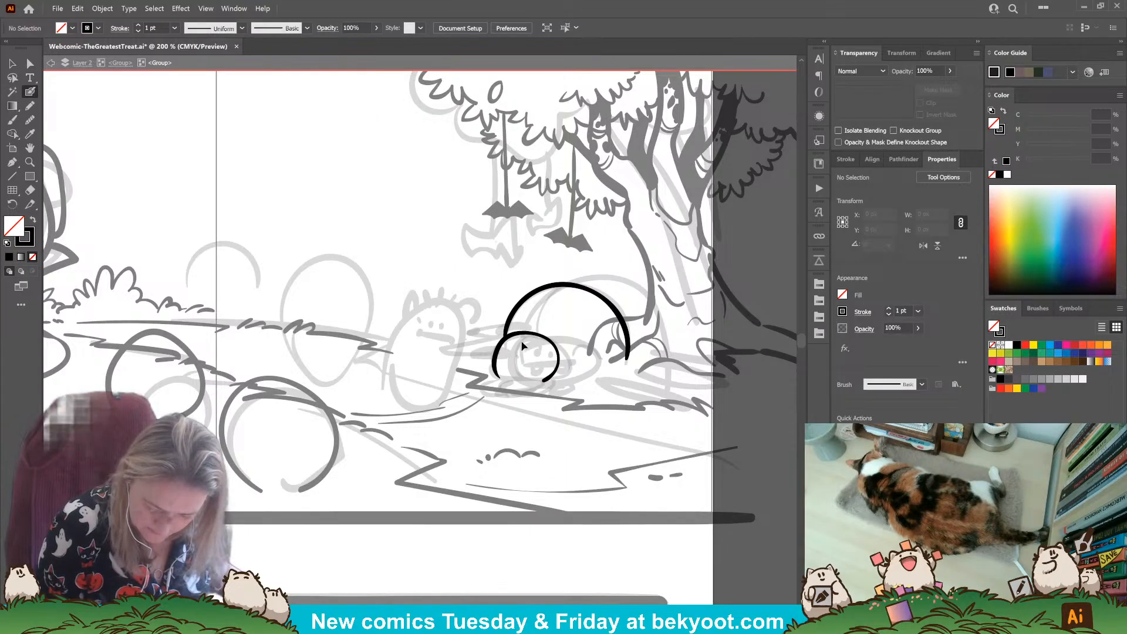
{"action": "key", "text": "shift+x"}
{"action": "key", "text": "shift+x"}
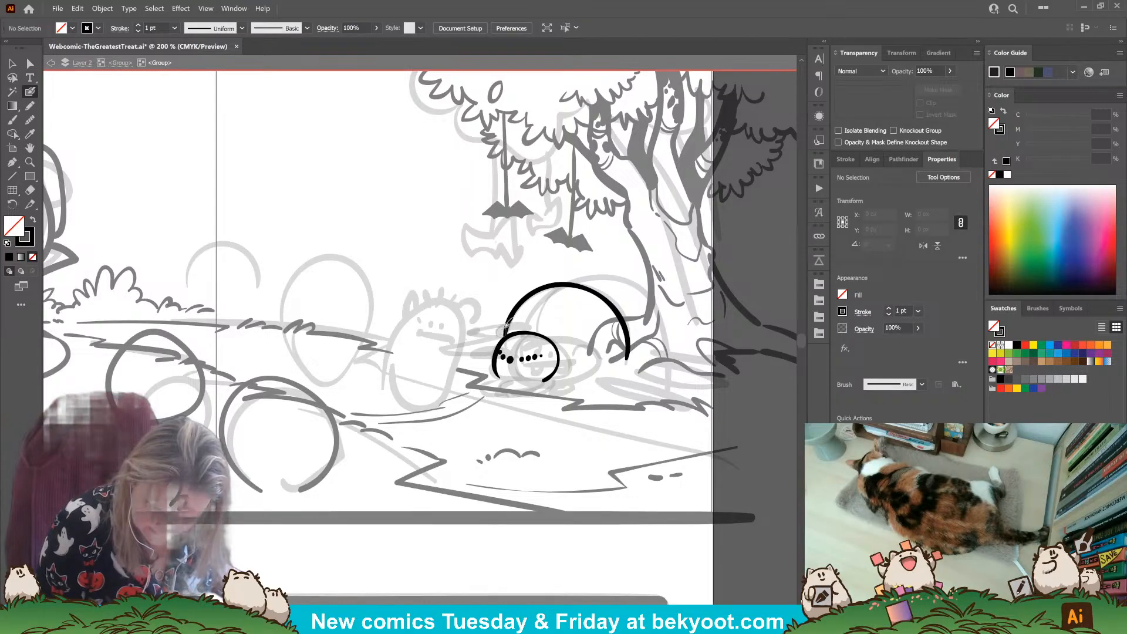
{"action": "key", "text": "ctrl+z"}
{"action": "key", "text": "ctrl+z"}
{"action": "key", "text": "ctrl+z"}
{"action": "key", "text": "ctrl+z"}
{"action": "key", "text": "ctrl+z"}
{"action": "key", "text": "ctrl+z"}
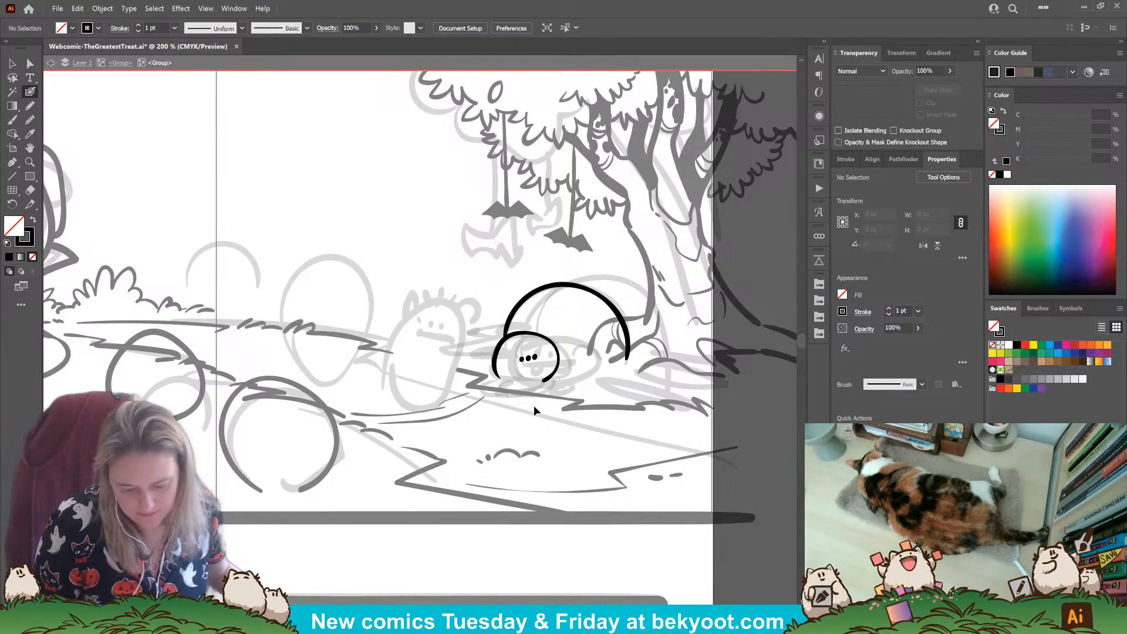
Step: Draw a row of differently sized dot eyes on the creature's head and a front leg below it
{"action": "key", "text": "shift+x"}
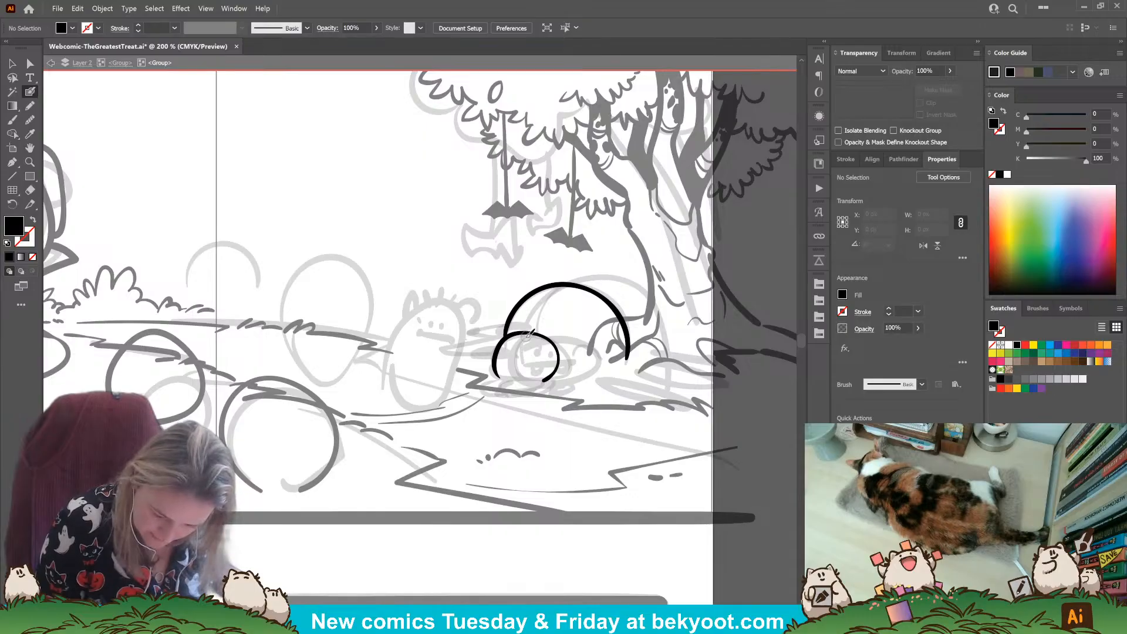
{"action": "left_click", "coordinate": [513, 358]}
{"action": "key", "text": "shift+x"}
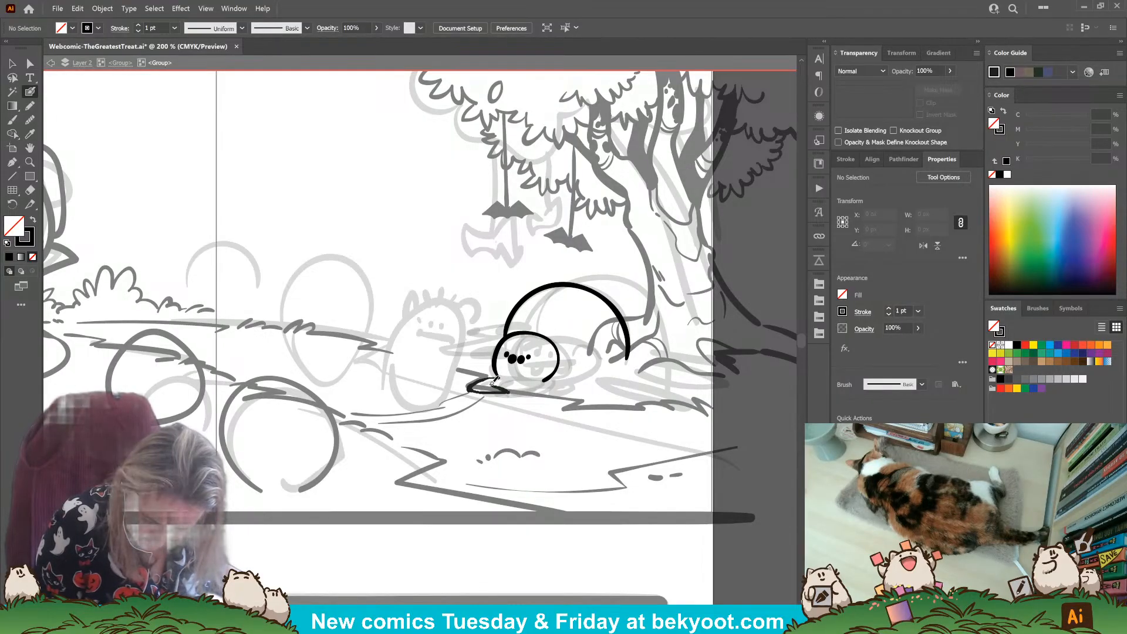
Step: Replace the leg below the creature's head with a pointed leg reaching away from its left side, and add a curved line across the body
{"action": "key", "text": "ctrl+z"}
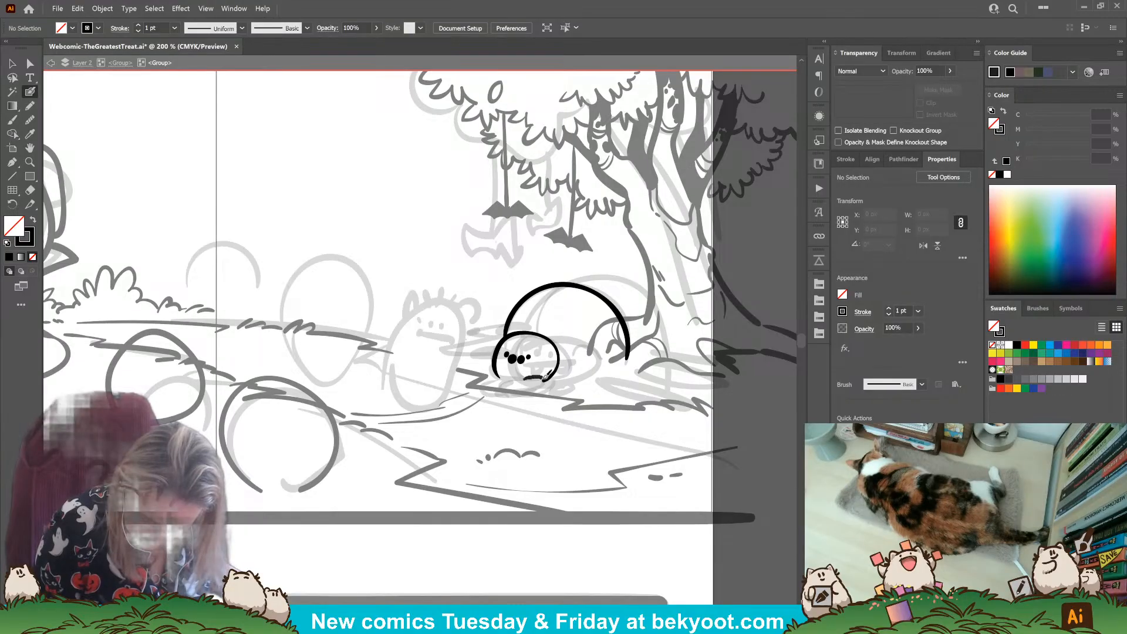
{"action": "key", "text": "ctrl+z"}
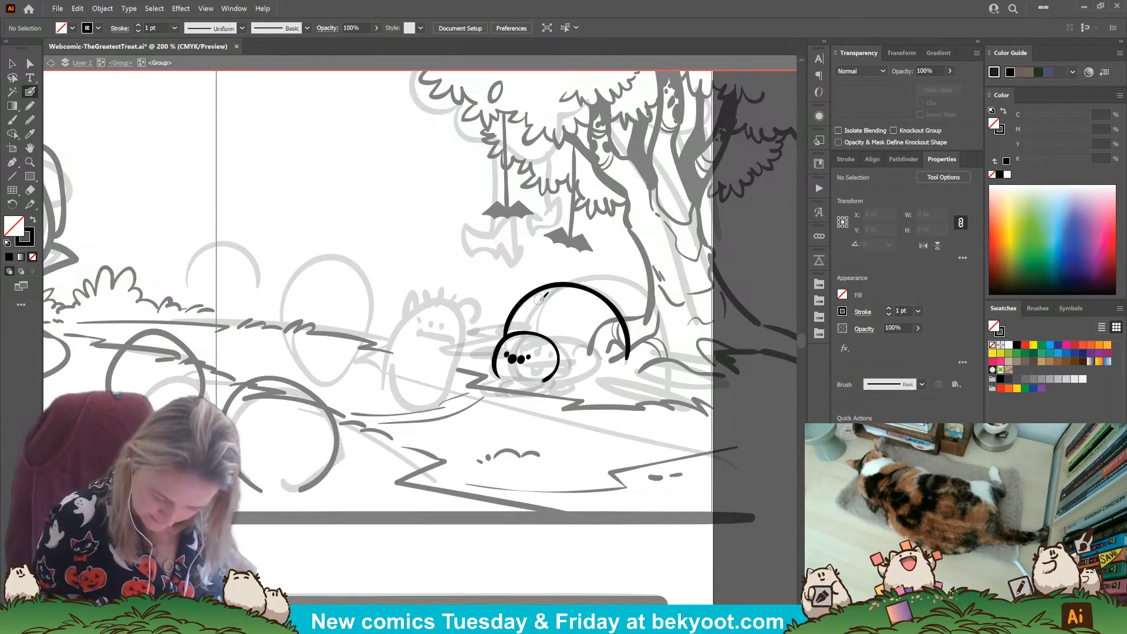
{"action": "left_click_drag", "start_coordinate": [533, 330], "coordinate": [563, 281]}
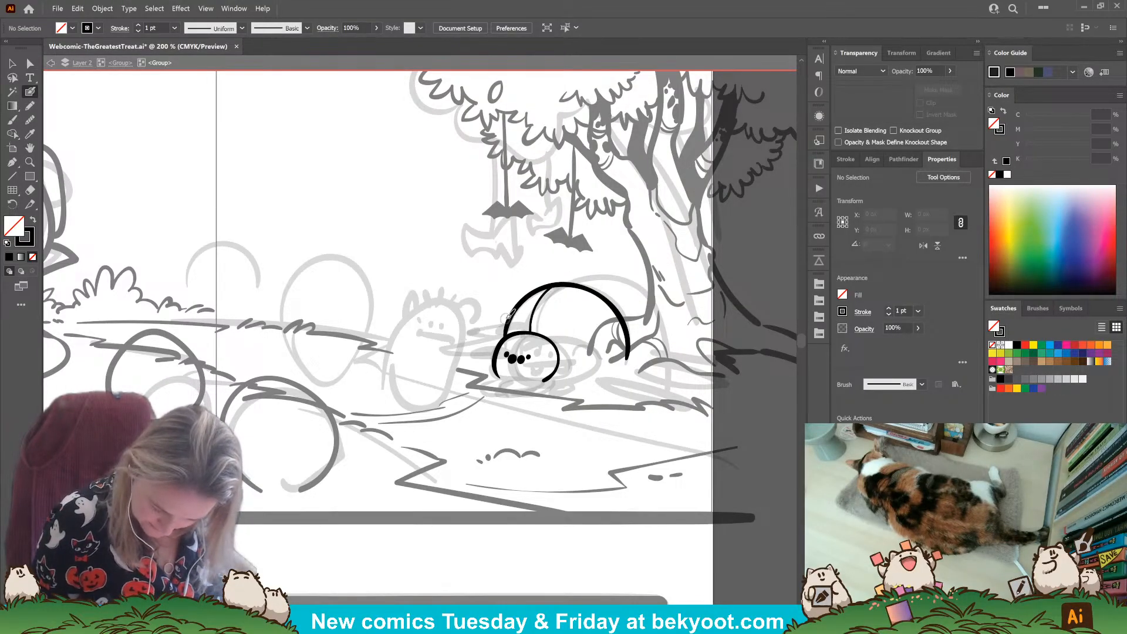
{"action": "left_click_drag", "start_coordinate": [508, 332], "coordinate": [447, 355]}
{"action": "key", "text": "ctrl+z"}
{"action": "mouse_move", "coordinate": [504, 332]}
{"action": "left_mouse_down"}
{"action": "mouse_move", "coordinate": [450, 357]}
{"action": "mouse_move", "coordinate": [500, 346]}
{"action": "mouse_move", "coordinate": [508, 336]}
{"action": "mouse_move", "coordinate": [483, 333]}
{"action": "mouse_move", "coordinate": [457, 350]}
{"action": "left_mouse_up"}
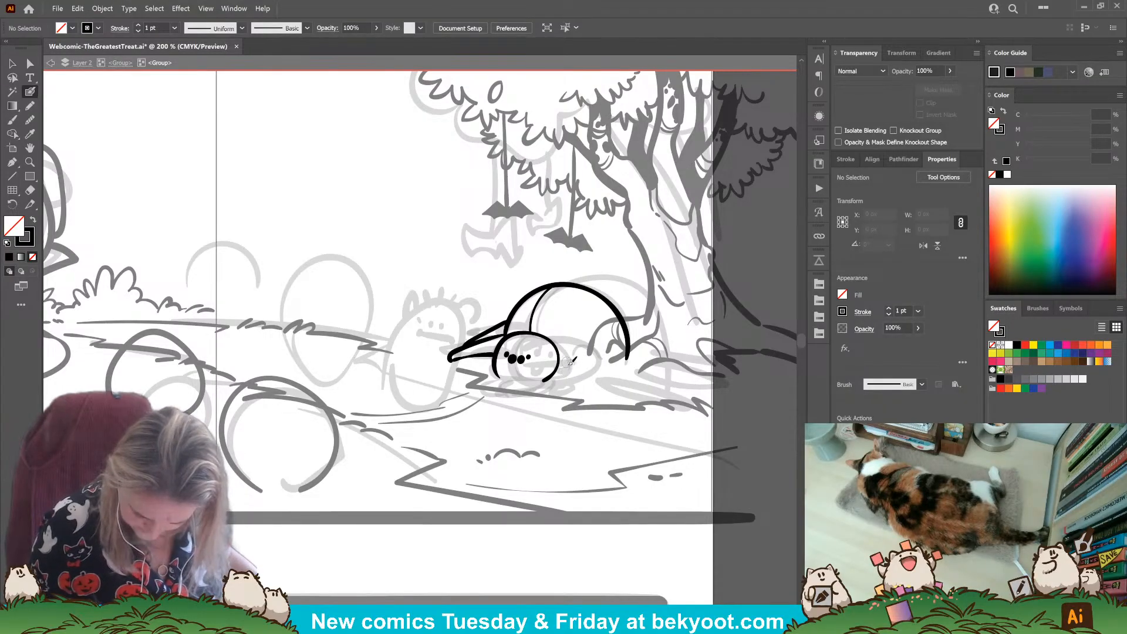
Step: Draw two long pointed legs stretching from beside the creature's head toward the tree
{"action": "mouse_move", "coordinate": [566, 362]}
{"action": "left_mouse_down"}
{"action": "mouse_move", "coordinate": [637, 377]}
{"action": "mouse_move", "coordinate": [564, 369]}
{"action": "left_mouse_up"}
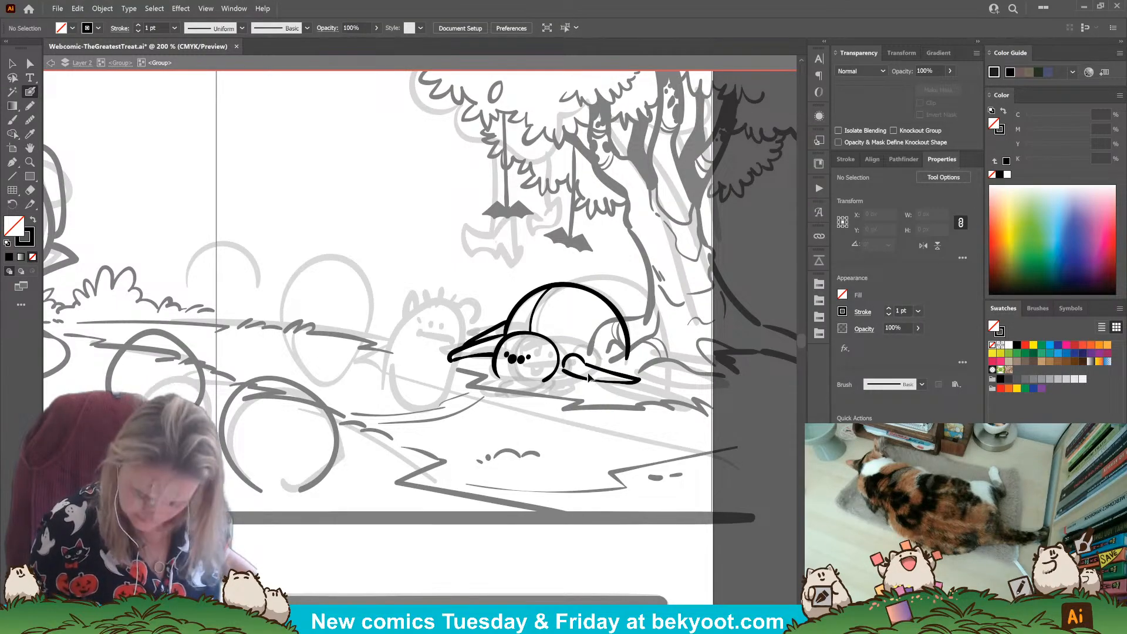
{"action": "mouse_move", "coordinate": [575, 381]}
{"action": "left_mouse_down"}
{"action": "mouse_move", "coordinate": [563, 369]}
{"action": "mouse_move", "coordinate": [596, 344]}
{"action": "mouse_move", "coordinate": [684, 362]}
{"action": "mouse_move", "coordinate": [611, 366]}
{"action": "mouse_move", "coordinate": [624, 353]}
{"action": "left_mouse_up"}
{"action": "key", "text": "shift+x"}
{"action": "mouse_move", "coordinate": [625, 347]}
{"action": "left_mouse_down"}
{"action": "mouse_move", "coordinate": [634, 332]}
{"action": "mouse_move", "coordinate": [669, 355]}
{"action": "mouse_move", "coordinate": [631, 353]}
{"action": "mouse_move", "coordinate": [654, 356]}
{"action": "left_mouse_up"}
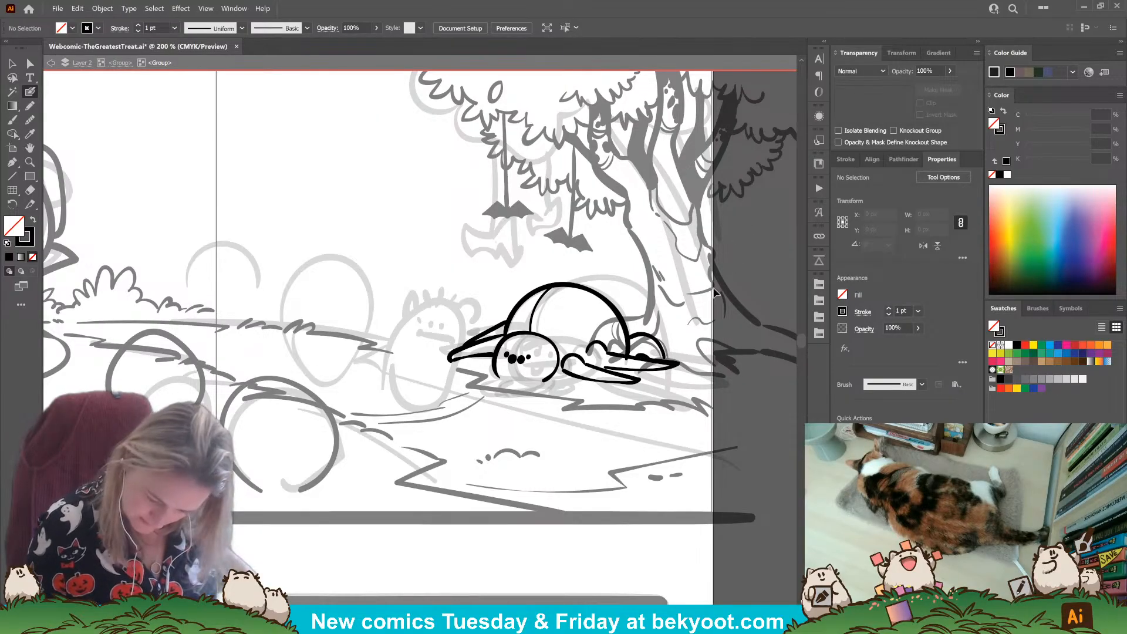
Step: Try several shapes for the creature's hind leg, including a tall bent one beside the tree
{"action": "key", "text": "ctrl+z"}
{"action": "mouse_move", "coordinate": [632, 318]}
{"action": "left_mouse_down"}
{"action": "mouse_move", "coordinate": [681, 336]}
{"action": "mouse_move", "coordinate": [627, 352]}
{"action": "left_mouse_up"}
{"action": "key", "text": "ctrl+z"}
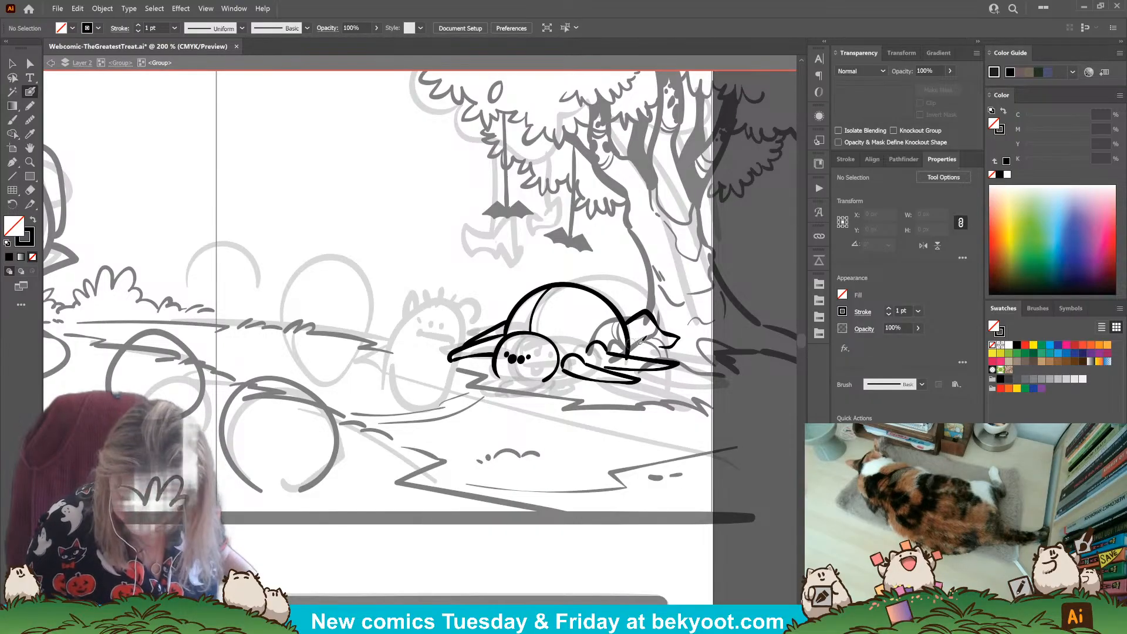
{"action": "key", "text": "ctrl+z"}
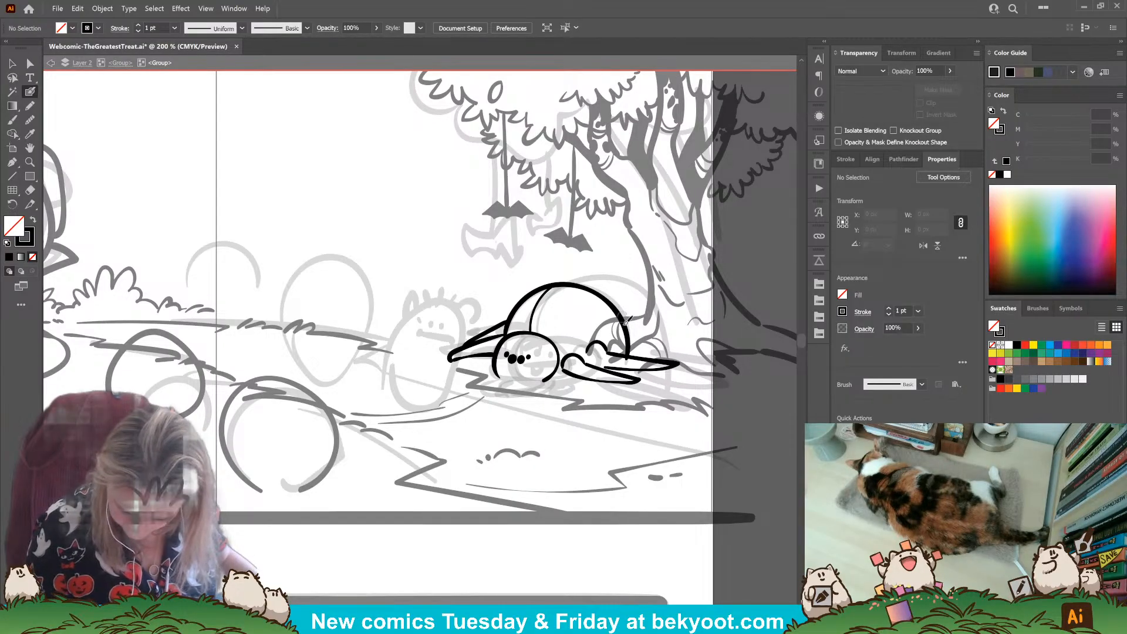
{"action": "mouse_move", "coordinate": [601, 338]}
{"action": "left_mouse_down"}
{"action": "mouse_move", "coordinate": [636, 308]}
{"action": "mouse_move", "coordinate": [683, 351]}
{"action": "mouse_move", "coordinate": [708, 357]}
{"action": "mouse_move", "coordinate": [623, 353]}
{"action": "left_mouse_up"}
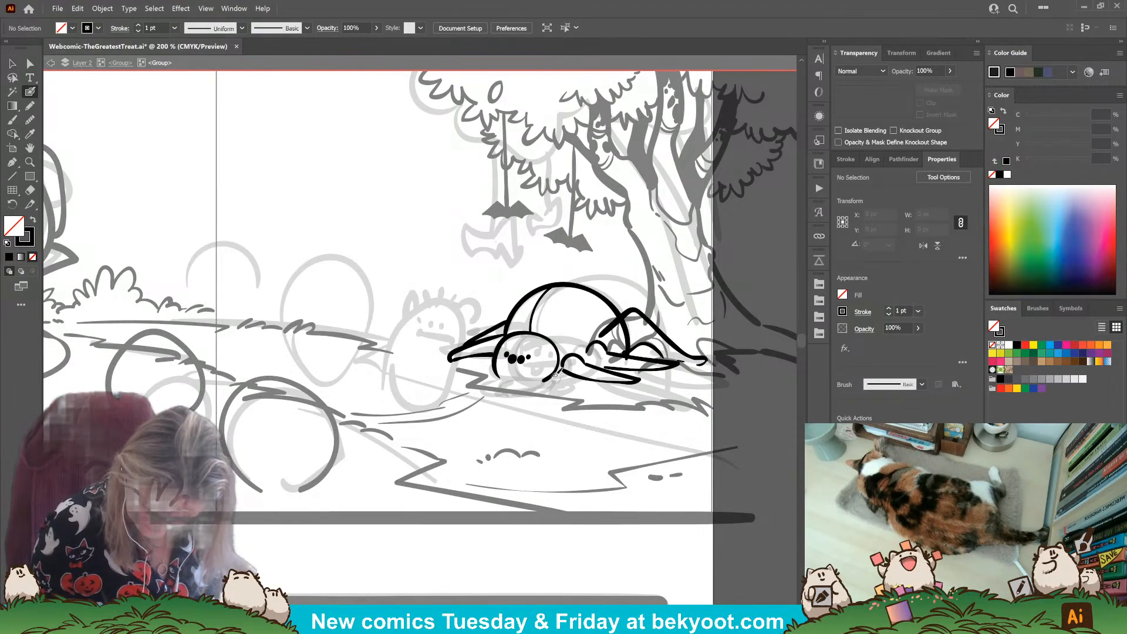
Step: Try flat, elongated front legs on the ground beneath the creature's head
{"action": "mouse_move", "coordinate": [577, 378]}
{"action": "left_mouse_down"}
{"action": "mouse_move", "coordinate": [503, 387]}
{"action": "mouse_move", "coordinate": [575, 385]}
{"action": "left_mouse_up"}
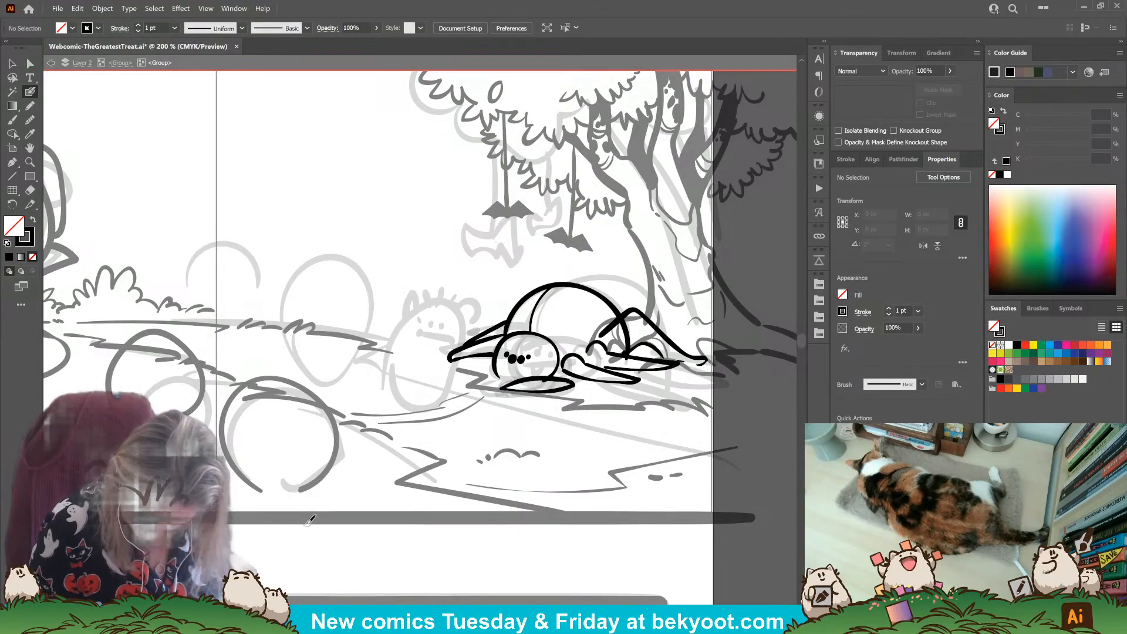
{"action": "key", "text": "ctrl+z"}
{"action": "key", "text": "ctrl+z"}
{"action": "key", "text": "ctrl+z"}
{"action": "key", "text": "shift+x"}
{"action": "mouse_move", "coordinate": [482, 371]}
{"action": "left_mouse_down"}
{"action": "mouse_move", "coordinate": [456, 374]}
{"action": "mouse_move", "coordinate": [502, 379]}
{"action": "left_mouse_up"}
{"action": "key", "text": "shift+x"}
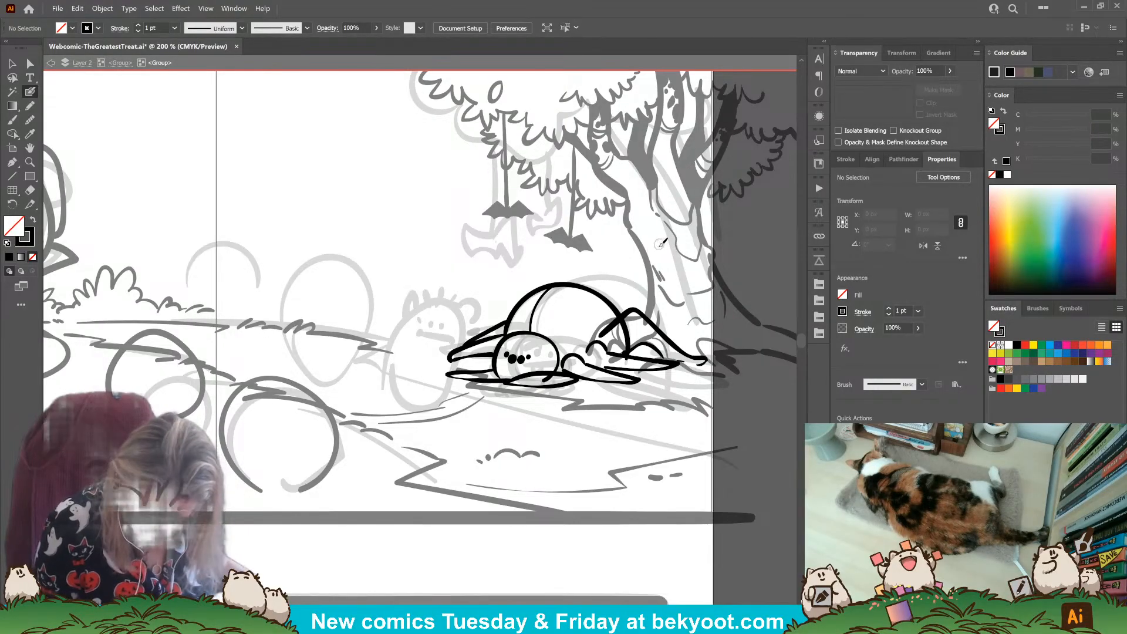
{"action": "left_click", "coordinate": [528, 382], "text": "ctrl"}
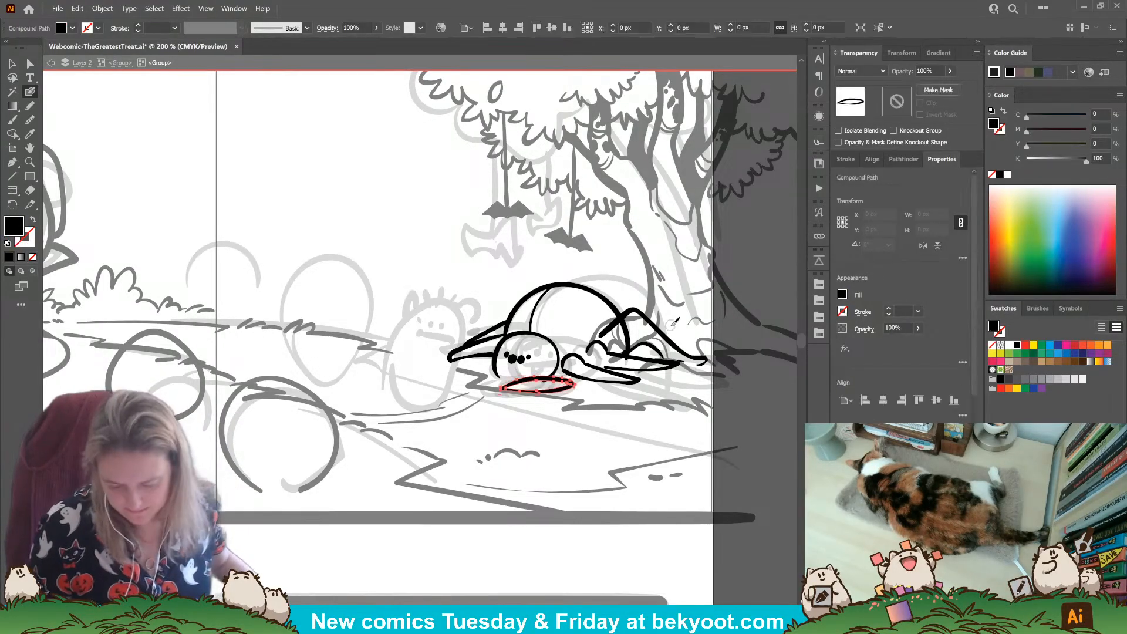
{"action": "key", "text": "Delete"}
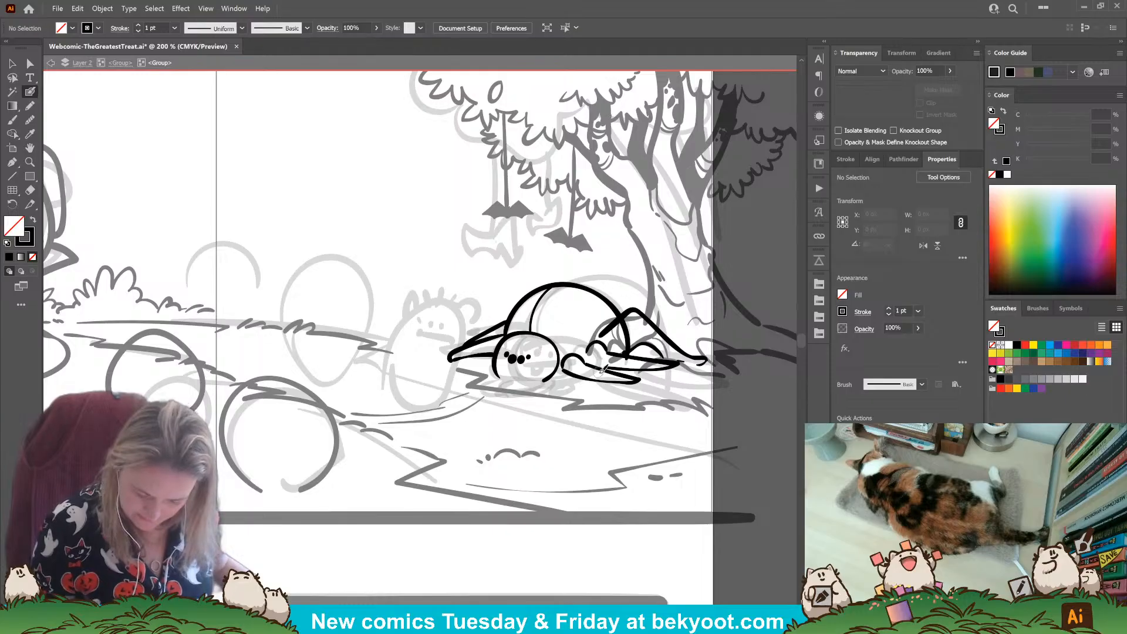
Step: Try a small smile under the creature's row of eyes
{"action": "left_click", "coordinate": [630, 338], "text": "ctrl"}
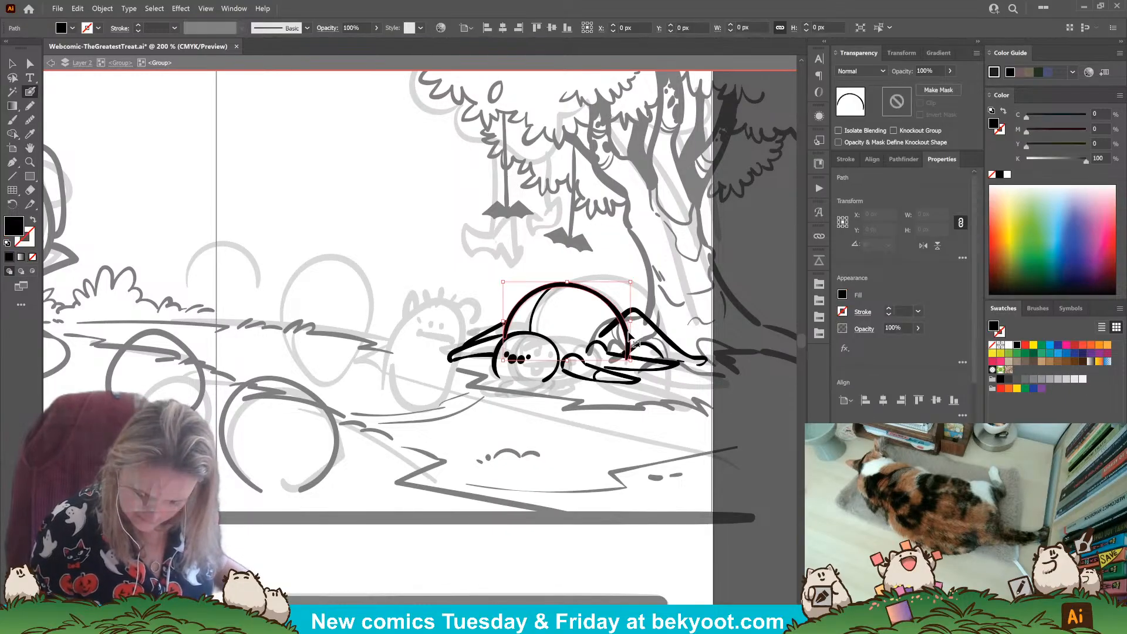
{"action": "left_click", "coordinate": [565, 428], "text": "ctrl"}
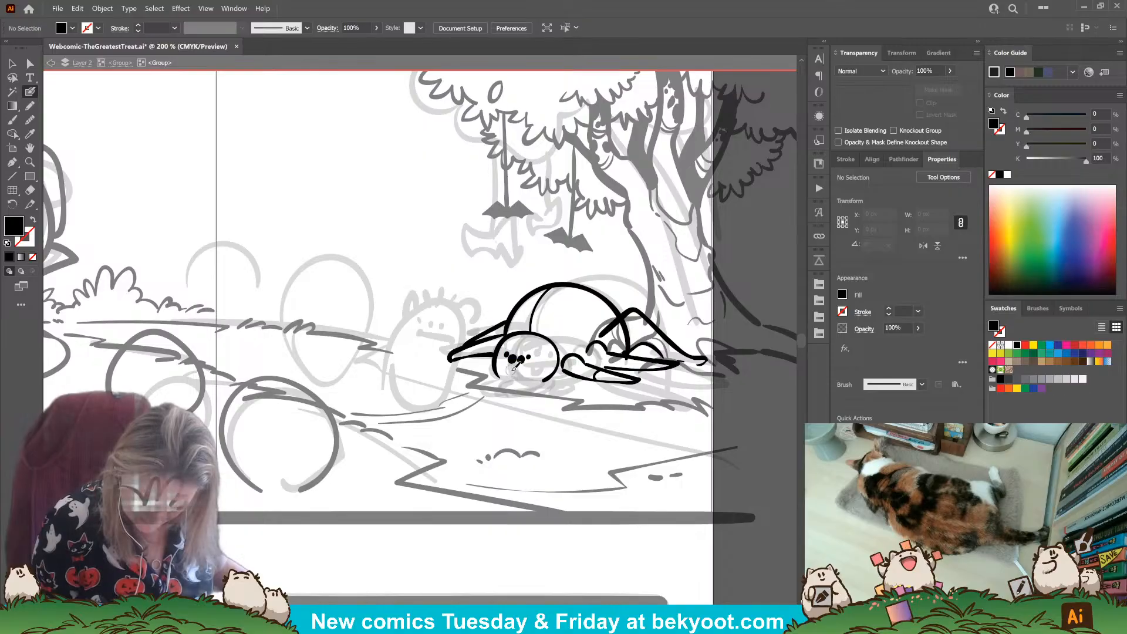
{"action": "left_click_drag", "start_coordinate": [509, 369], "coordinate": [522, 370]}
{"action": "key", "text": "shift+x"}
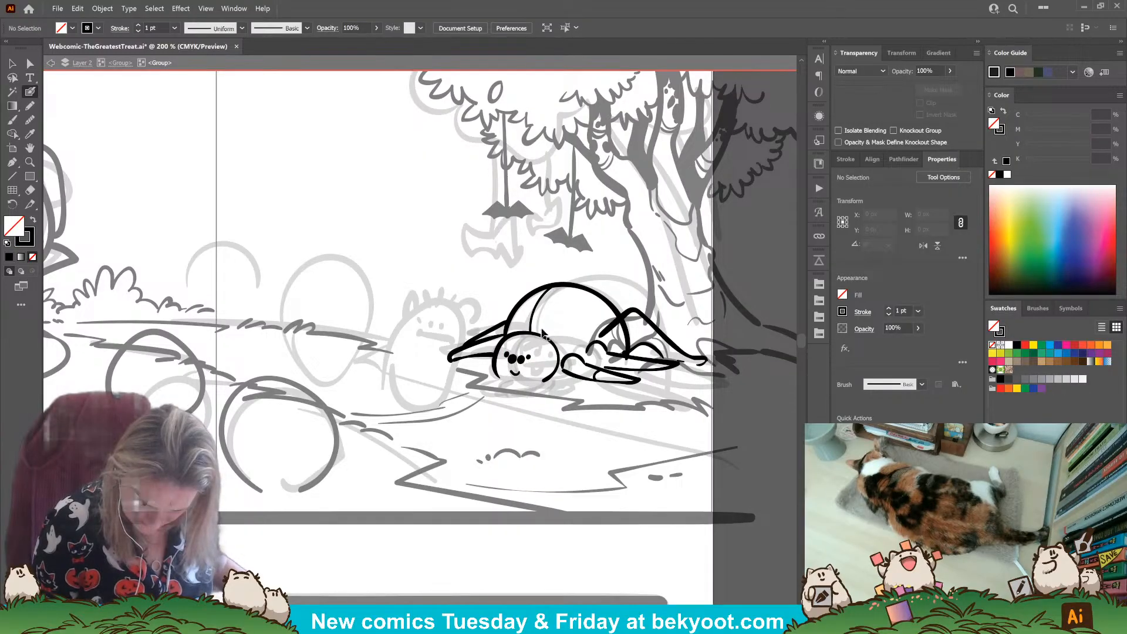
{"action": "key", "text": "shift+x"}
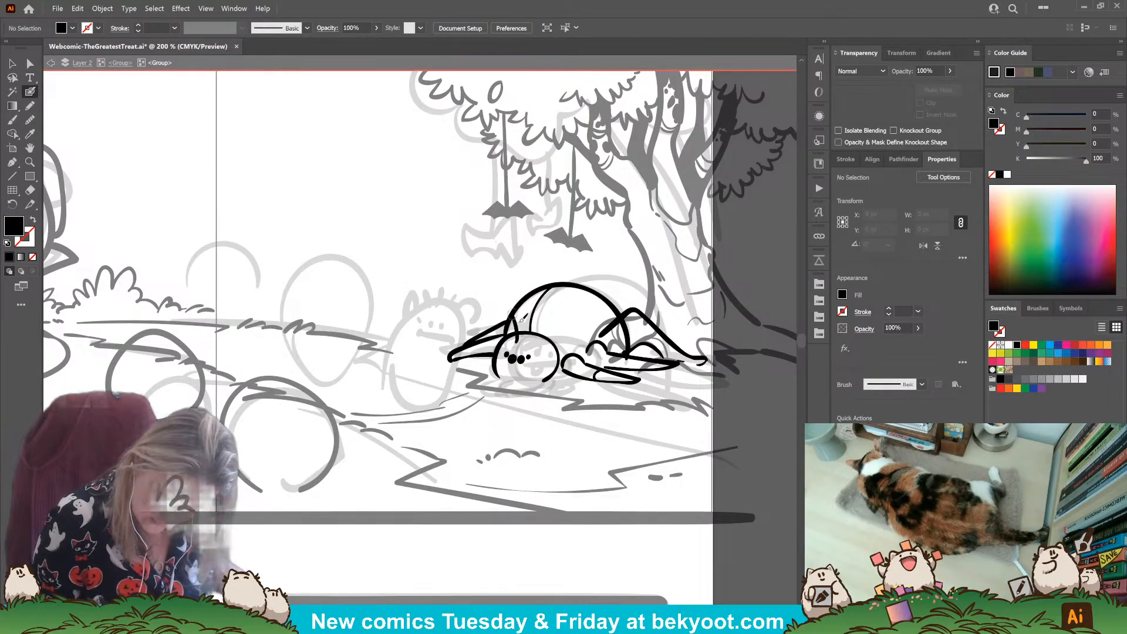
Step: Try several lines and a pointed hat shape on top of the creature's head
{"action": "key", "text": "shift+x"}
{"action": "left_click_drag", "start_coordinate": [544, 339], "coordinate": [549, 319]}
{"action": "key", "text": "shift+x"}
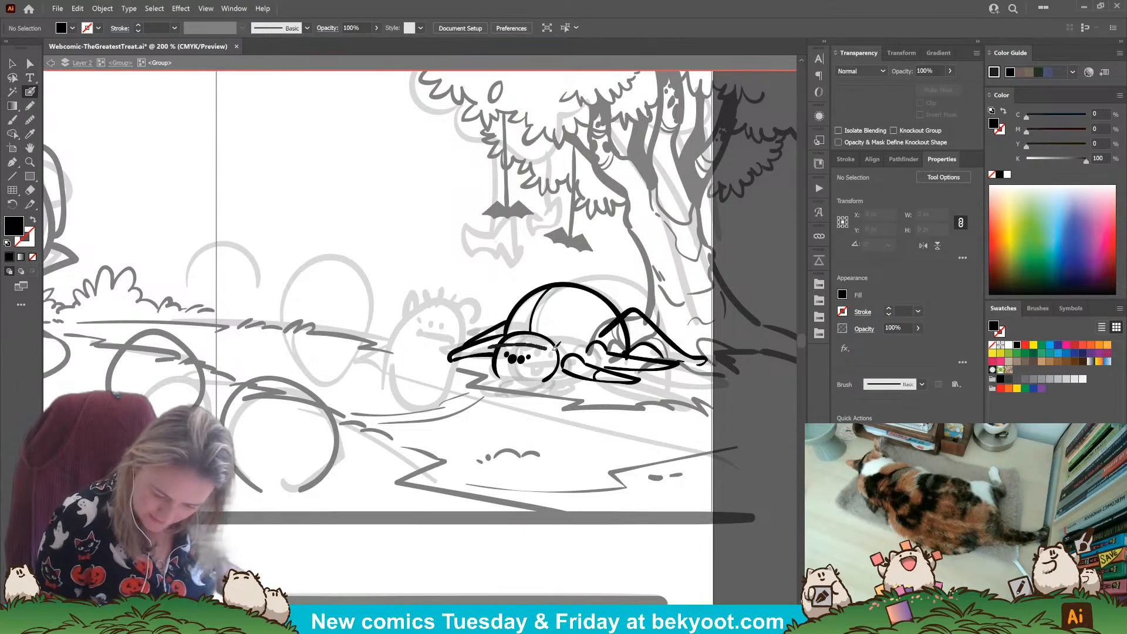
{"action": "key", "text": "shift+x"}
{"action": "key", "text": "shift+x"}
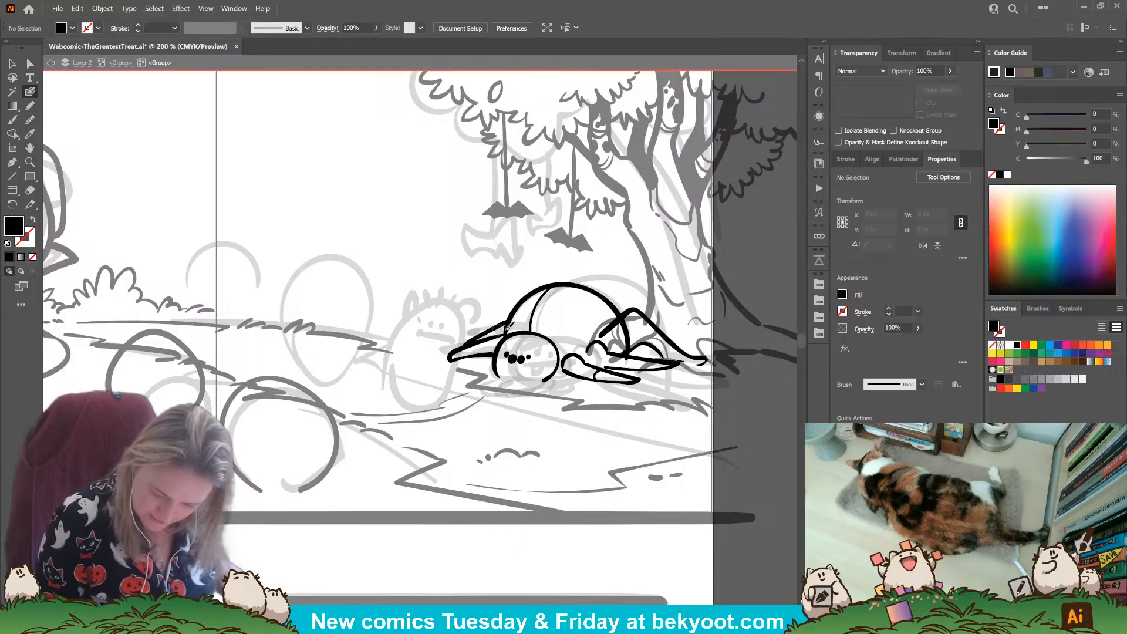
{"action": "left_click_drag", "start_coordinate": [515, 334], "coordinate": [553, 330]}
{"action": "key", "text": "shift+x"}
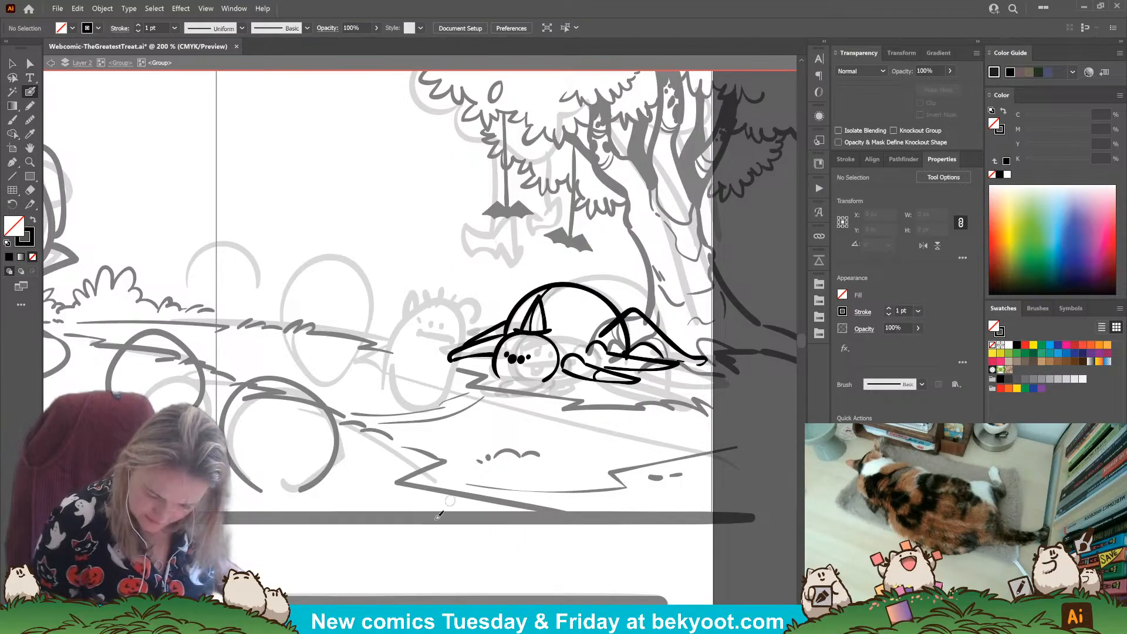
{"action": "key", "text": "shift+x"}
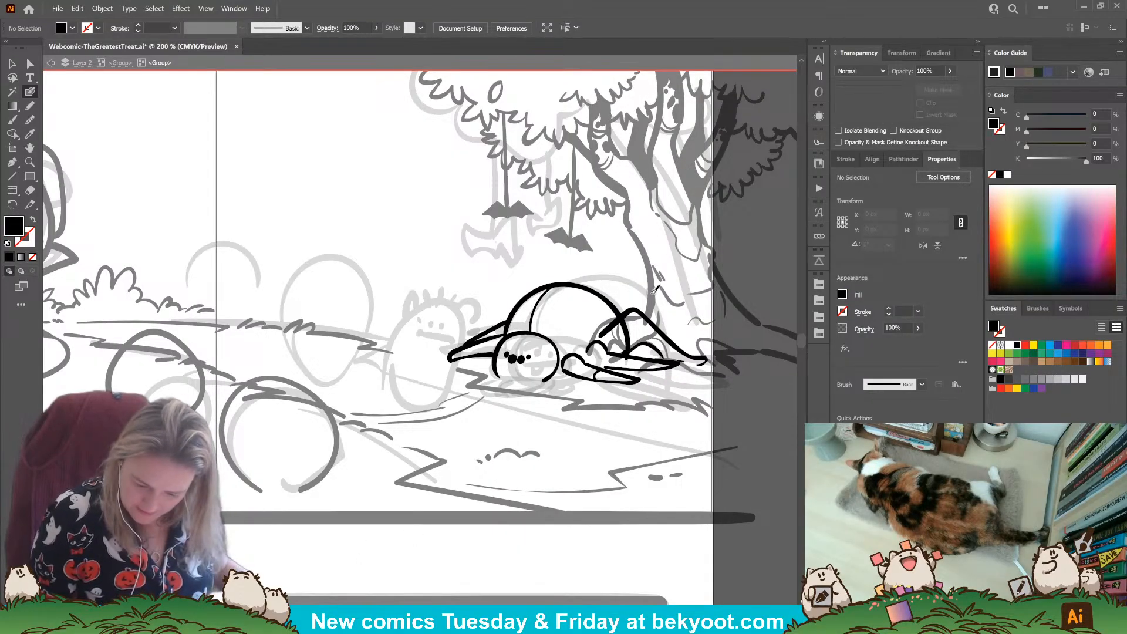
Step: Try narrowing the creature's domed body outline and adding a tall bent leg behind its head
{"action": "left_click", "coordinate": [633, 344], "text": "ctrl"}
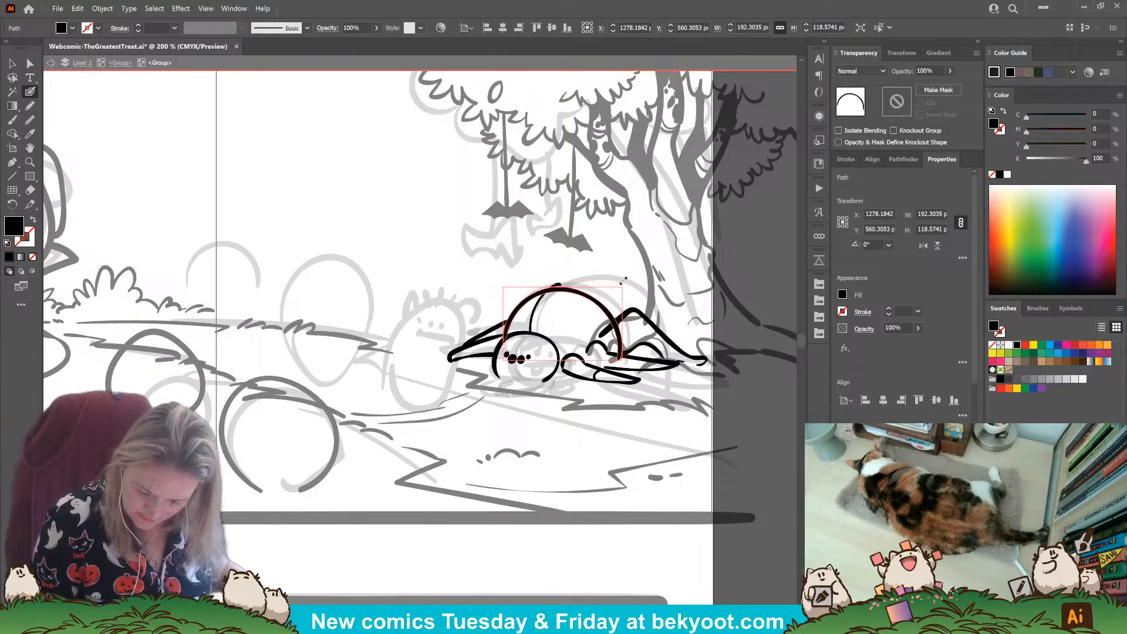
{"action": "left_click", "coordinate": [505, 460], "text": "ctrl"}
{"action": "left_click", "coordinate": [522, 352], "text": "ctrl"}
{"action": "left_click", "coordinate": [534, 421], "text": "ctrl"}
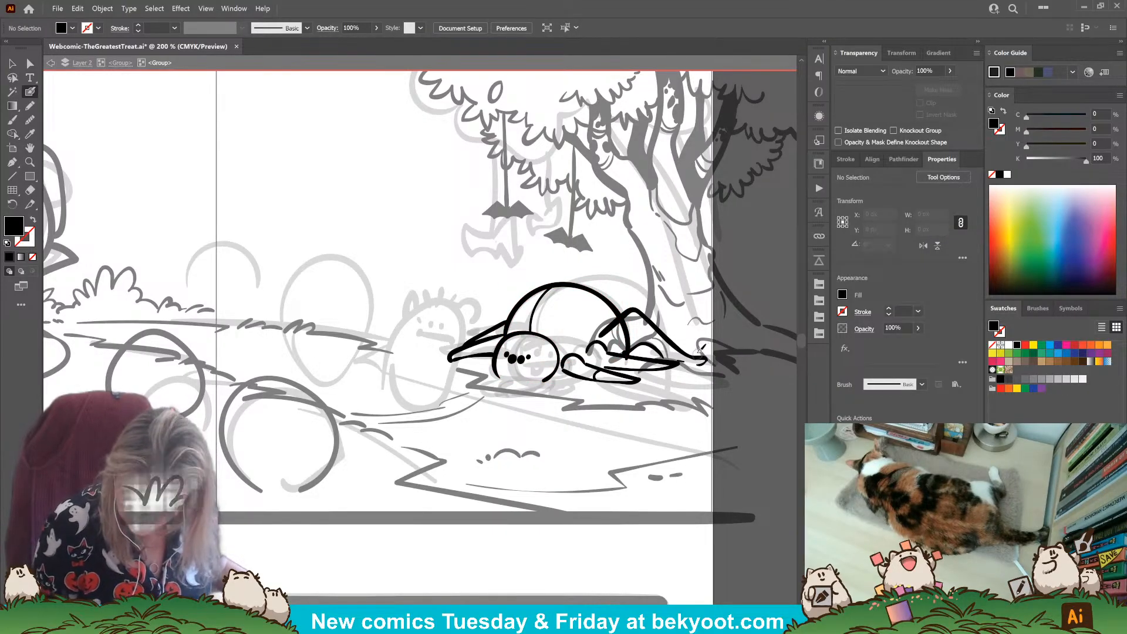
{"action": "mouse_move", "coordinate": [525, 299]}
{"action": "left_mouse_down"}
{"action": "mouse_move", "coordinate": [511, 283]}
{"action": "mouse_move", "coordinate": [479, 332]}
{"action": "mouse_move", "coordinate": [488, 334]}
{"action": "left_mouse_up"}
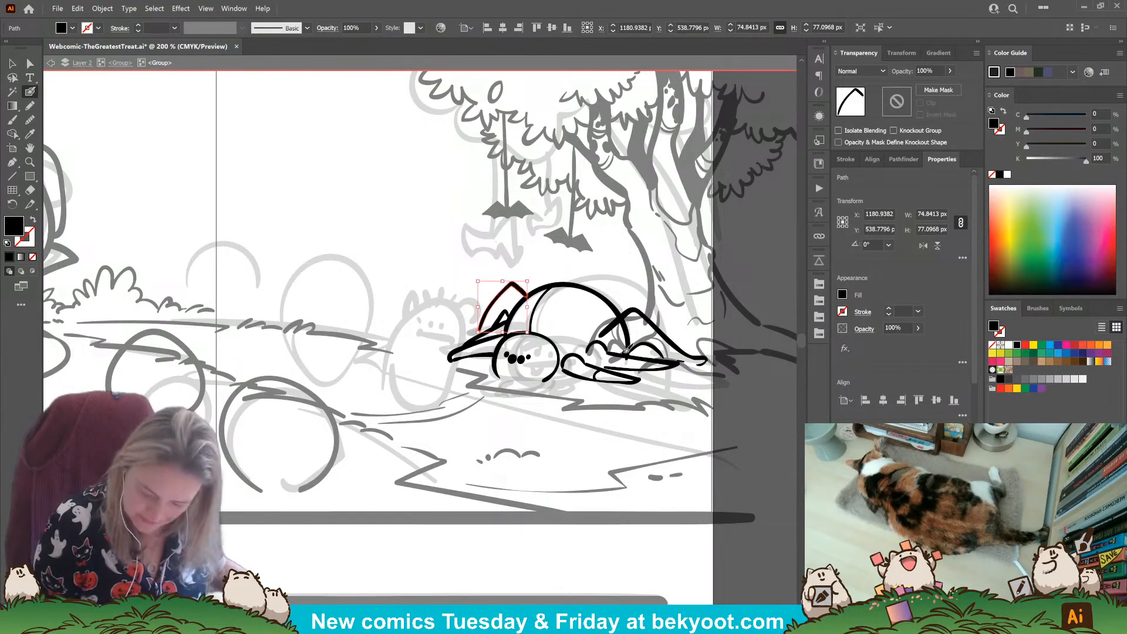
{"action": "key", "text": "ctrl+shift+a"}
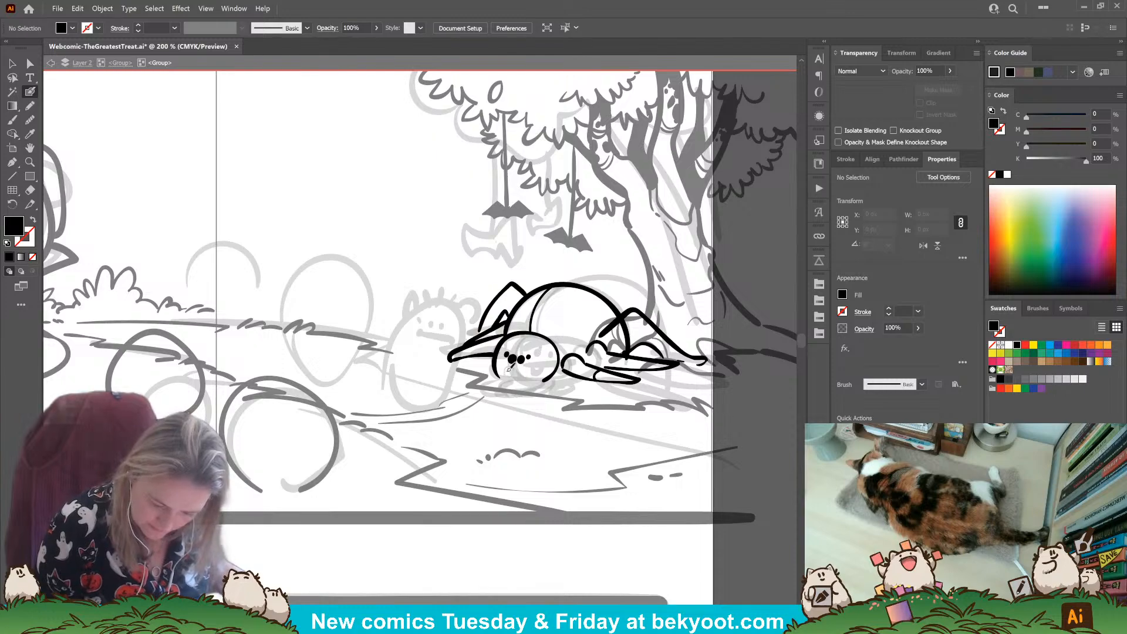
Step: Draw a mouth with two pointed fangs under the creature's eyes and curved stripes across its domed body
{"action": "left_click_drag", "start_coordinate": [521, 363], "coordinate": [529, 366]}
{"action": "key", "text": "shift+x"}
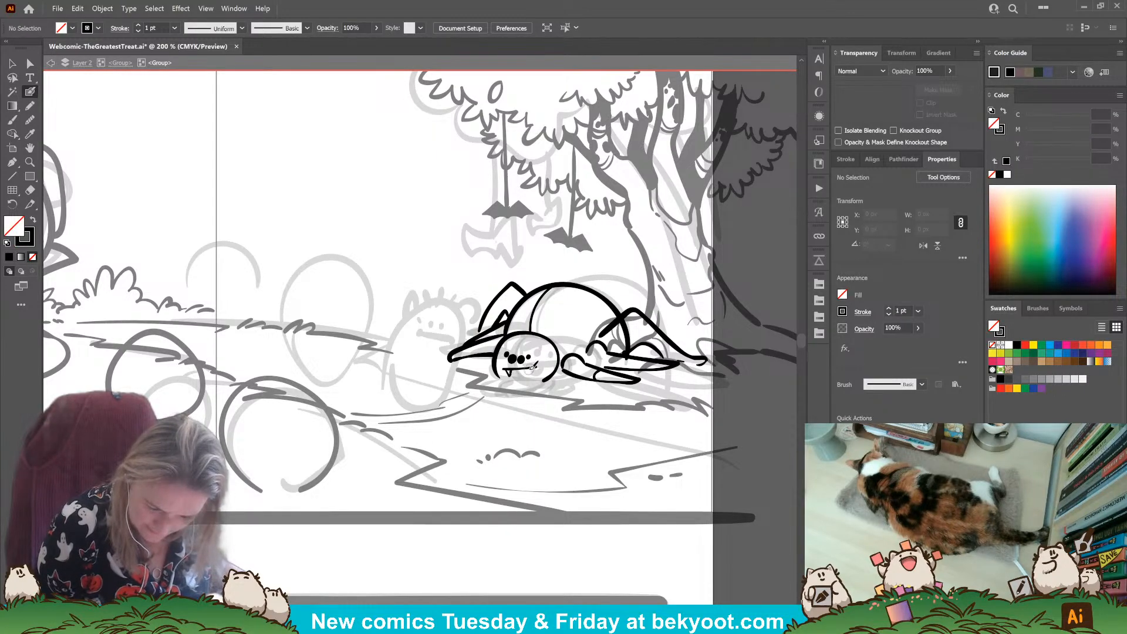
{"action": "left_click_drag", "start_coordinate": [530, 365], "coordinate": [539, 367]}
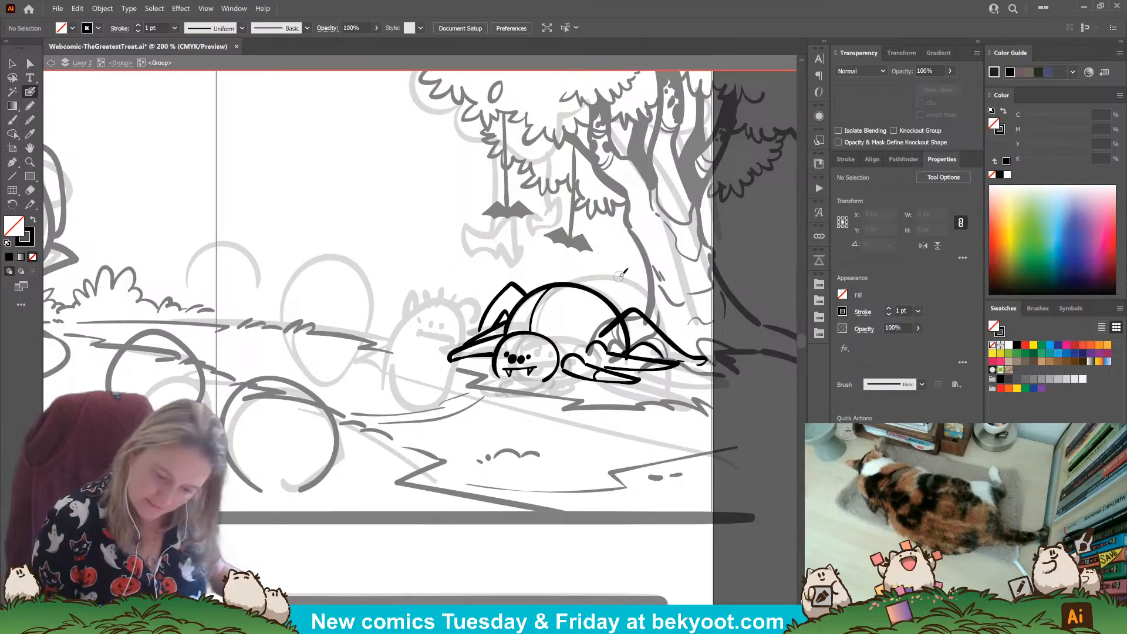
{"action": "mouse_move", "coordinate": [533, 305]}
{"action": "left_mouse_down"}
{"action": "mouse_move", "coordinate": [577, 308]}
{"action": "mouse_move", "coordinate": [592, 343]}
{"action": "mouse_move", "coordinate": [540, 290]}
{"action": "mouse_move", "coordinate": [567, 284]}
{"action": "mouse_move", "coordinate": [603, 327]}
{"action": "left_mouse_up"}
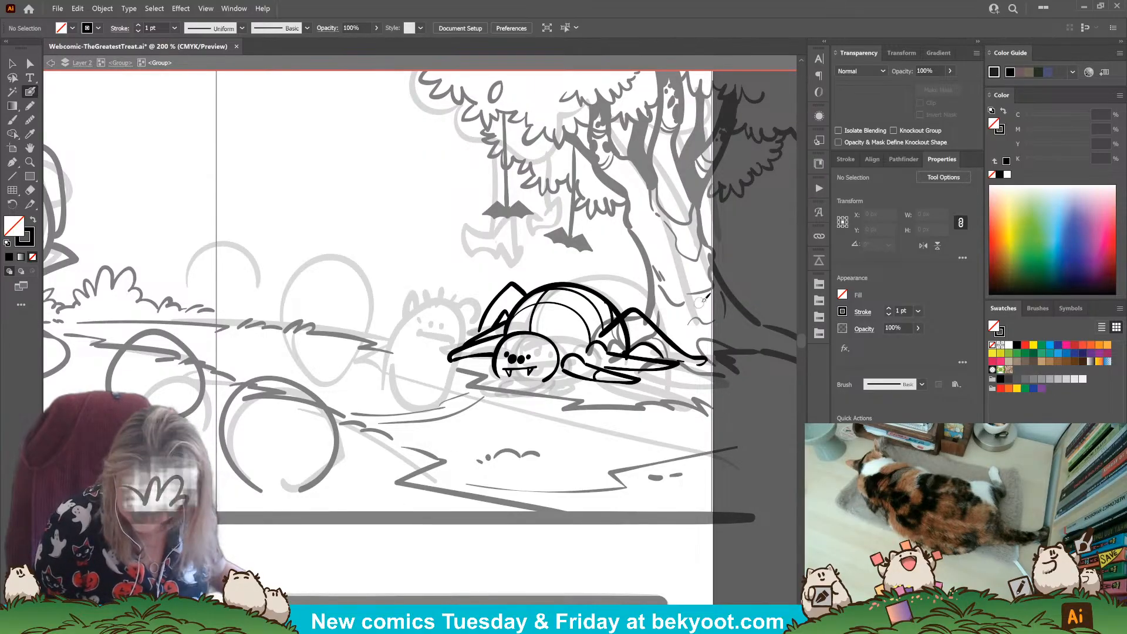
Step: Replace the creature's tall bent hind leg with a low pointed one toward the tree, and delete the bent leg behind its head
{"action": "left_click_drag", "start_coordinate": [699, 361], "coordinate": [685, 368]}
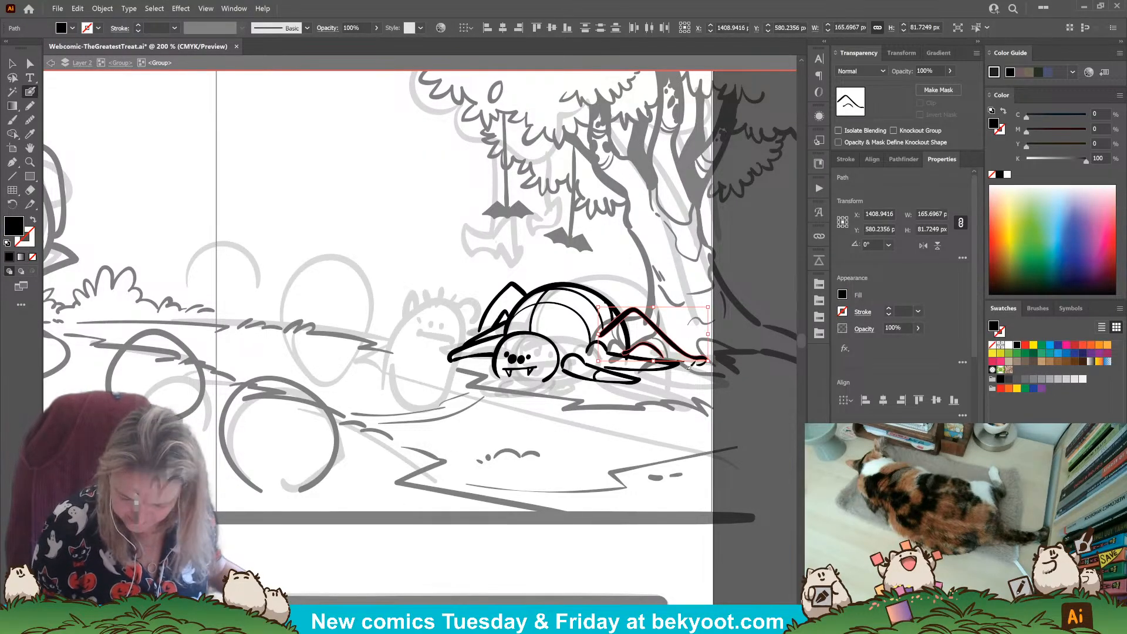
{"action": "key", "text": "ctrl+z"}
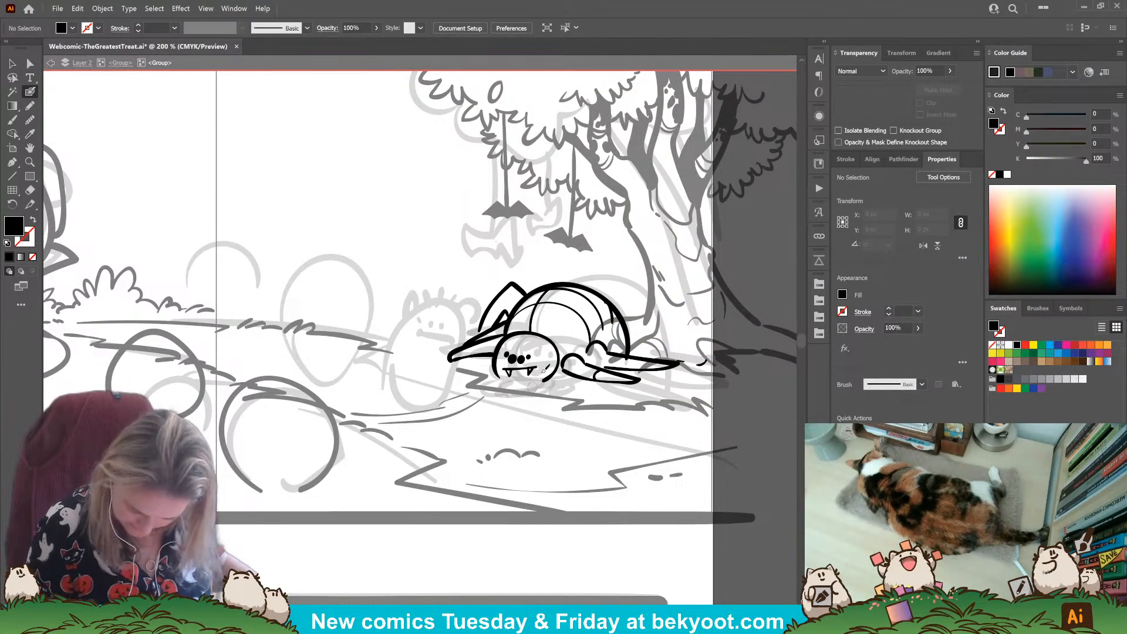
{"action": "left_click_drag", "start_coordinate": [524, 359], "coordinate": [535, 357]}
{"action": "key", "text": "ctrl+shift+a"}
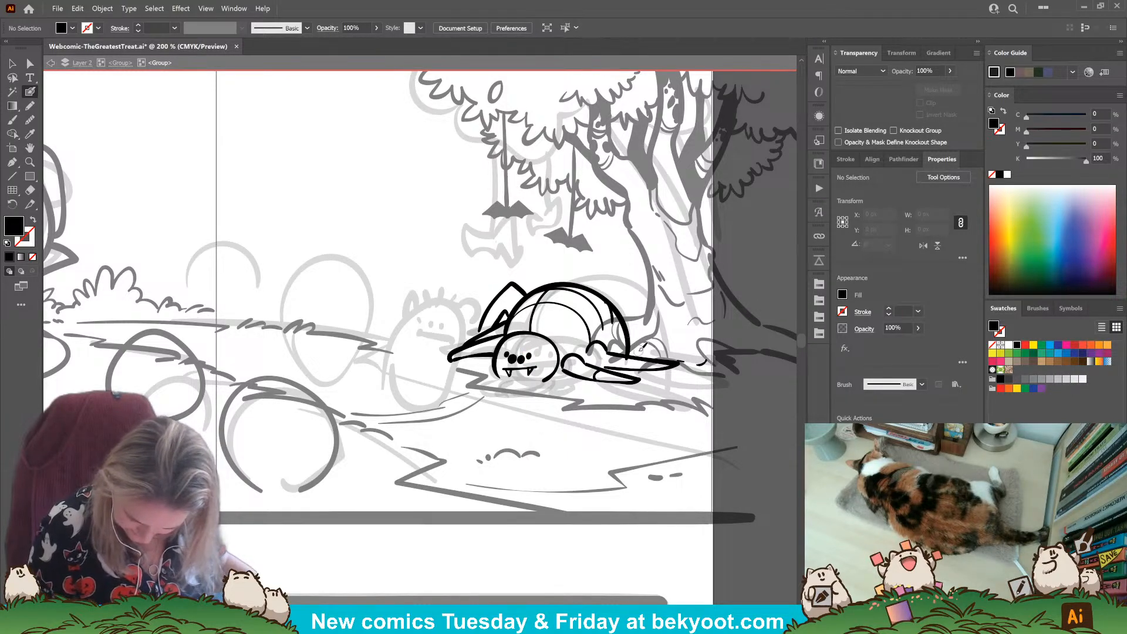
{"action": "mouse_move", "coordinate": [611, 323]}
{"action": "left_mouse_down"}
{"action": "mouse_move", "coordinate": [703, 361]}
{"action": "mouse_move", "coordinate": [667, 357]}
{"action": "left_mouse_up"}
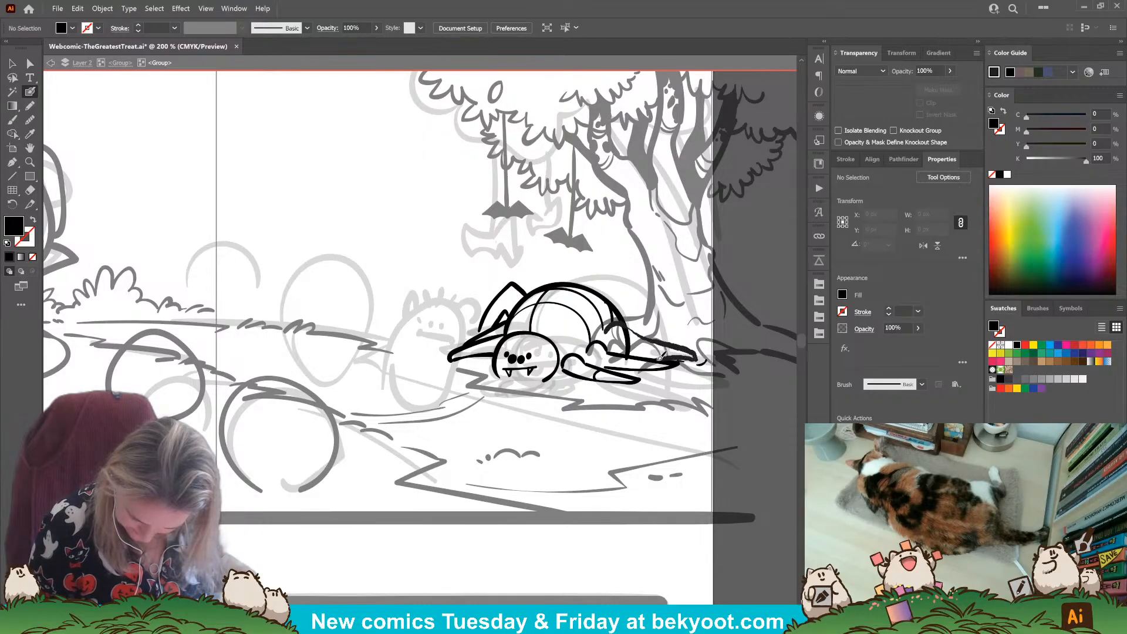
{"action": "key", "text": "shift+x"}
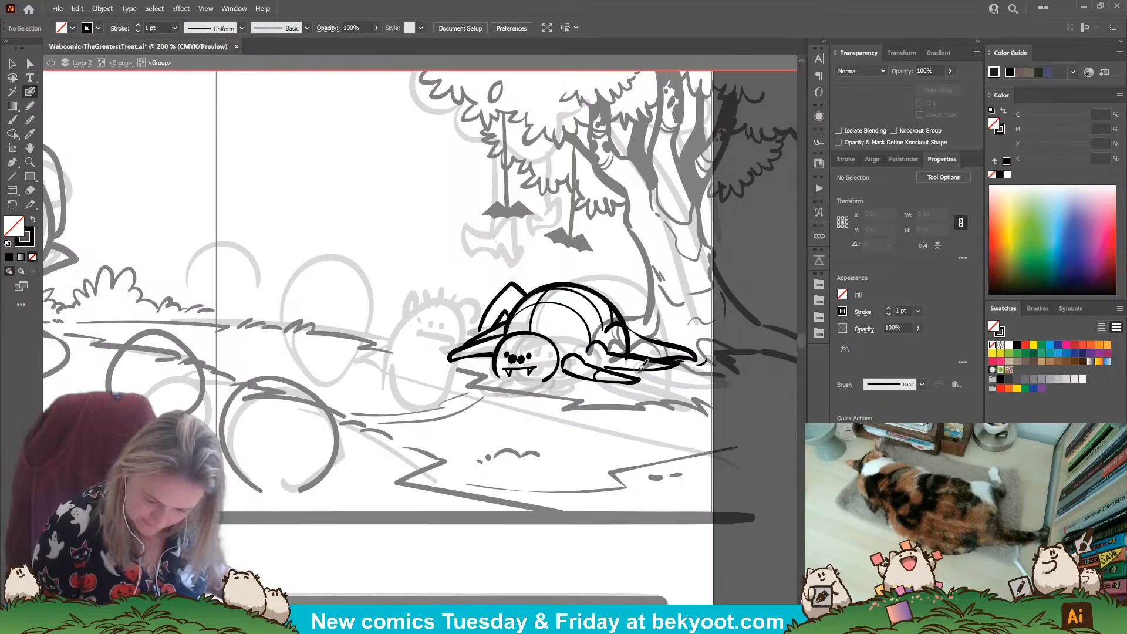
{"action": "left_click", "coordinate": [505, 317], "text": "ctrl"}
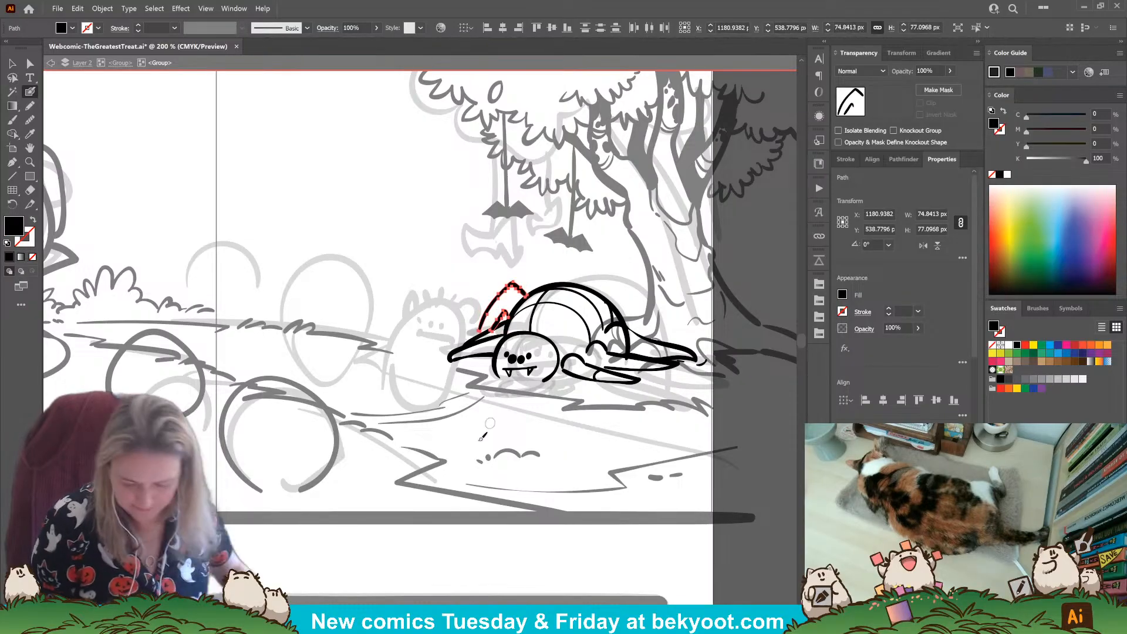
{"action": "key", "text": "Delete"}
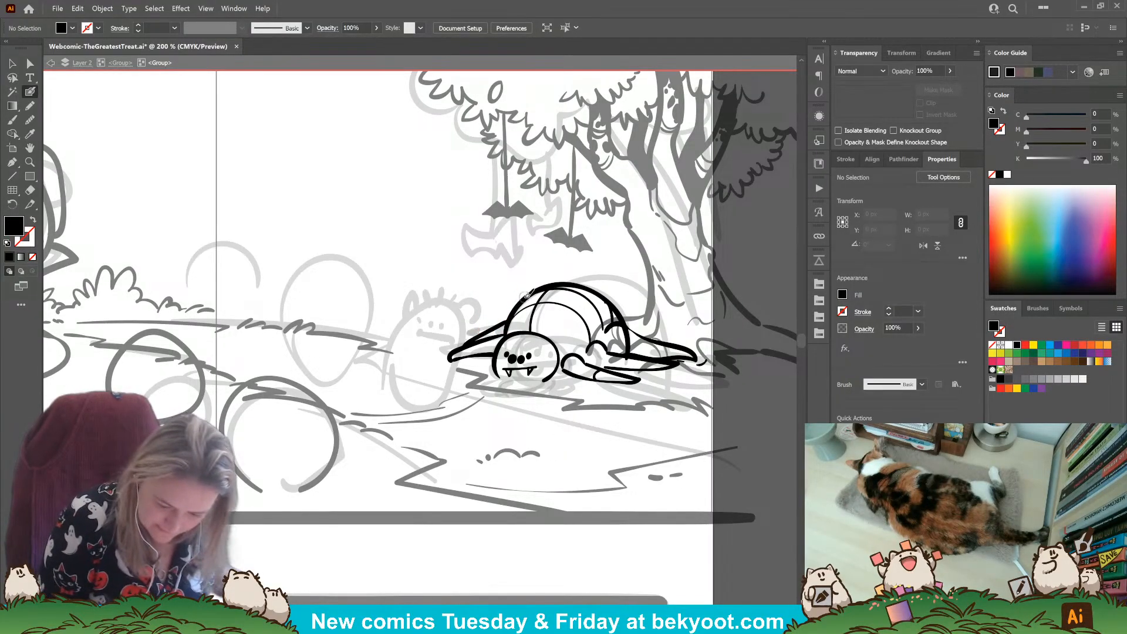
Step: Draw two pointed front legs folded on the ground beneath the creature's head
{"action": "key", "text": "shift+x"}
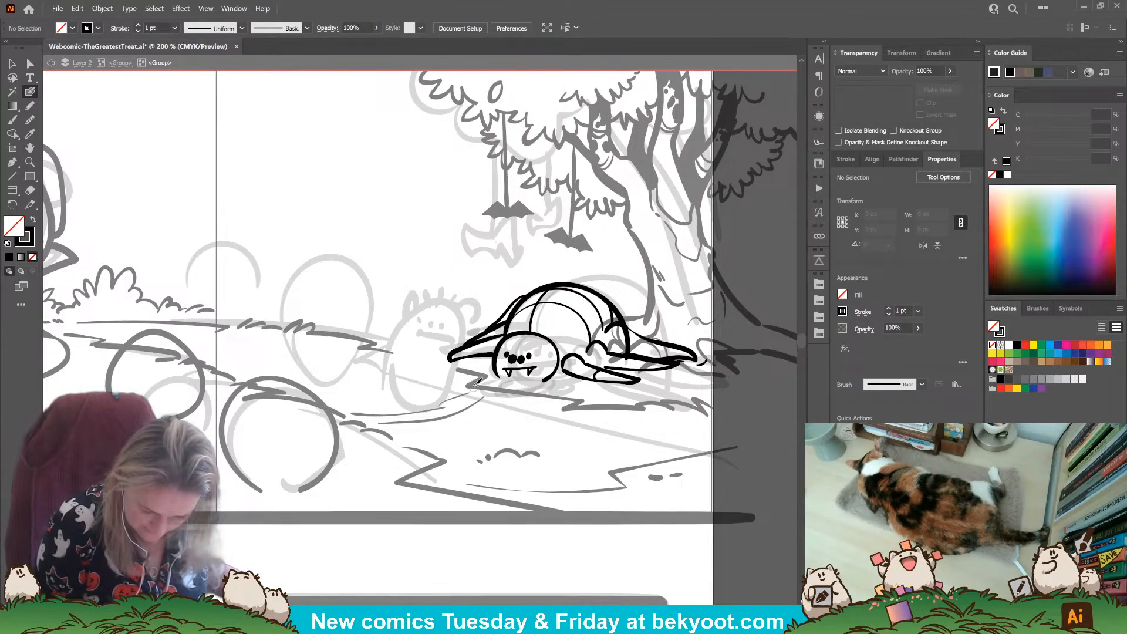
{"action": "mouse_move", "coordinate": [477, 379]}
{"action": "left_mouse_down"}
{"action": "mouse_move", "coordinate": [529, 382]}
{"action": "mouse_move", "coordinate": [475, 389]}
{"action": "mouse_move", "coordinate": [517, 393]}
{"action": "left_mouse_up"}
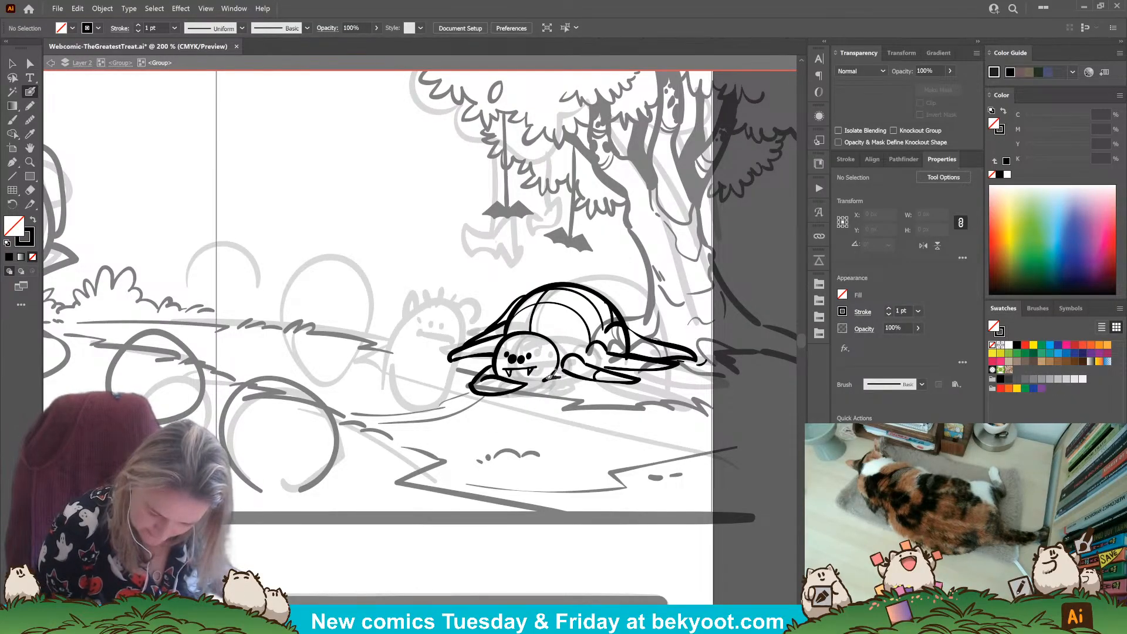
{"action": "left_click_drag", "start_coordinate": [514, 392], "coordinate": [587, 382]}
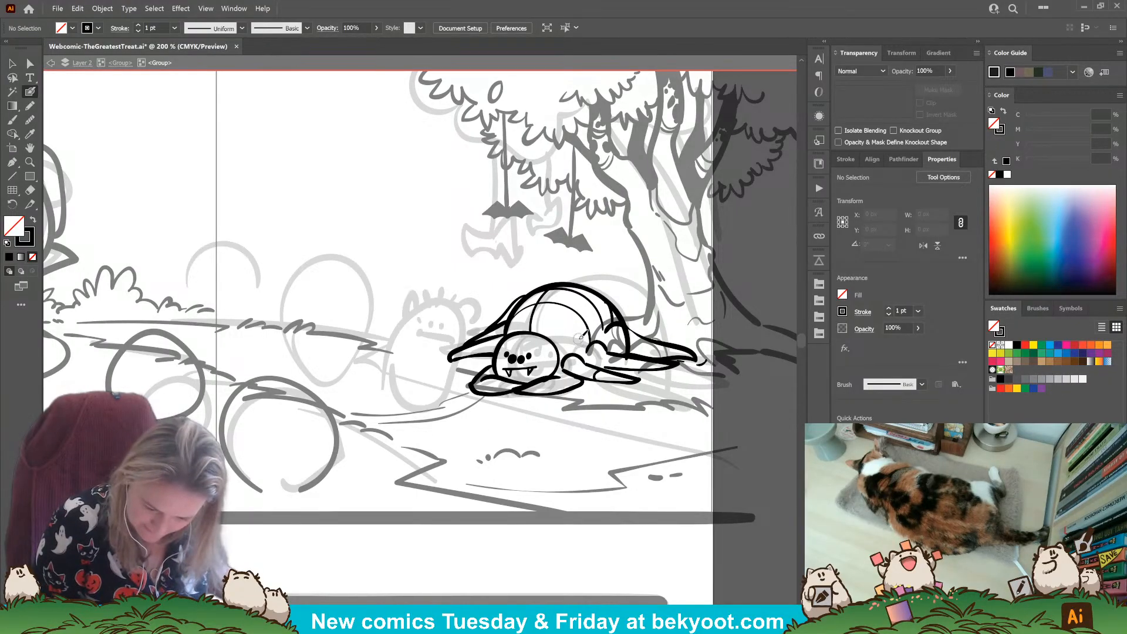
Step: Try an arc behind the creature's head and a smaller outline for the head
{"action": "mouse_move", "coordinate": [508, 331]}
{"action": "left_mouse_down"}
{"action": "mouse_move", "coordinate": [533, 315]}
{"action": "mouse_move", "coordinate": [576, 351]}
{"action": "left_mouse_up"}
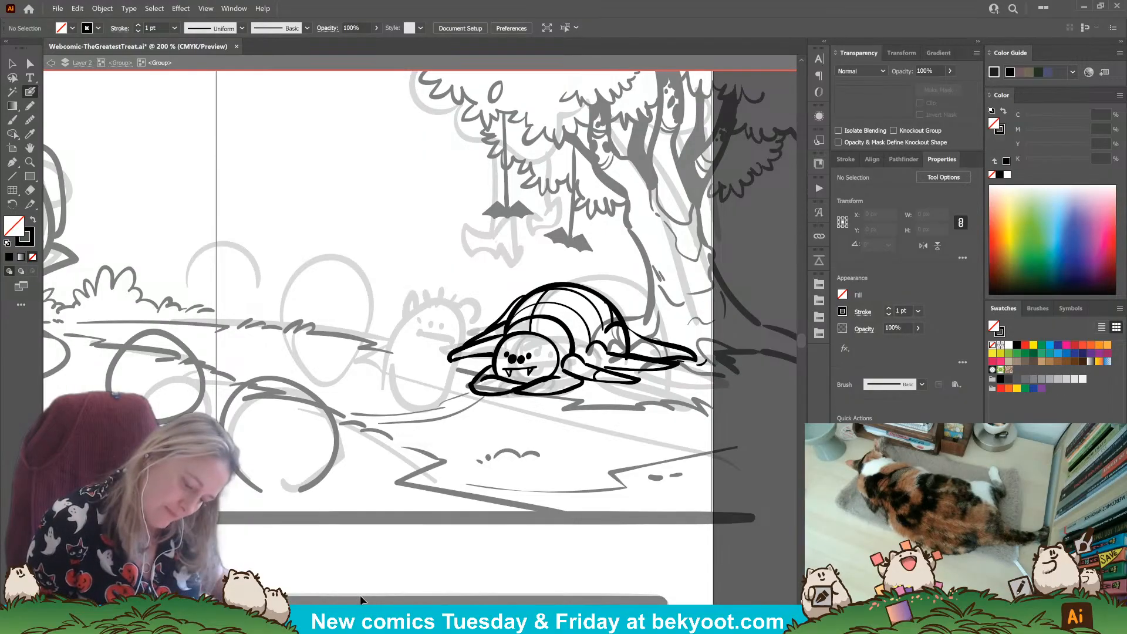
{"action": "key", "text": "ctrl+z"}
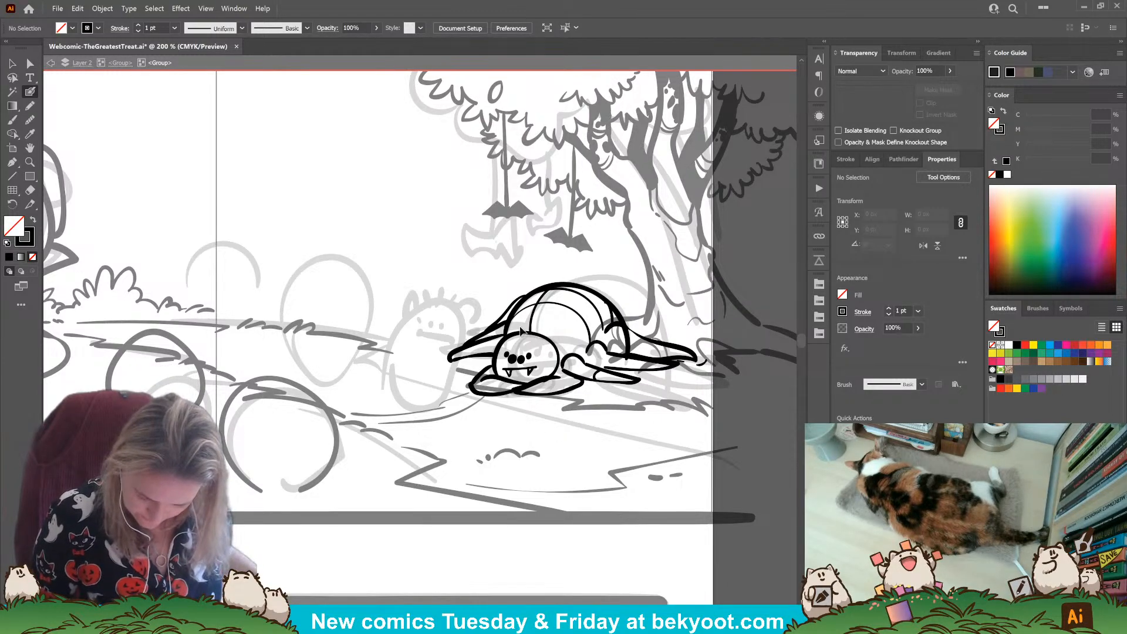
{"action": "mouse_move", "coordinate": [506, 337]}
{"action": "left_mouse_down"}
{"action": "mouse_move", "coordinate": [555, 286]}
{"action": "mouse_move", "coordinate": [627, 358]}
{"action": "left_mouse_up"}
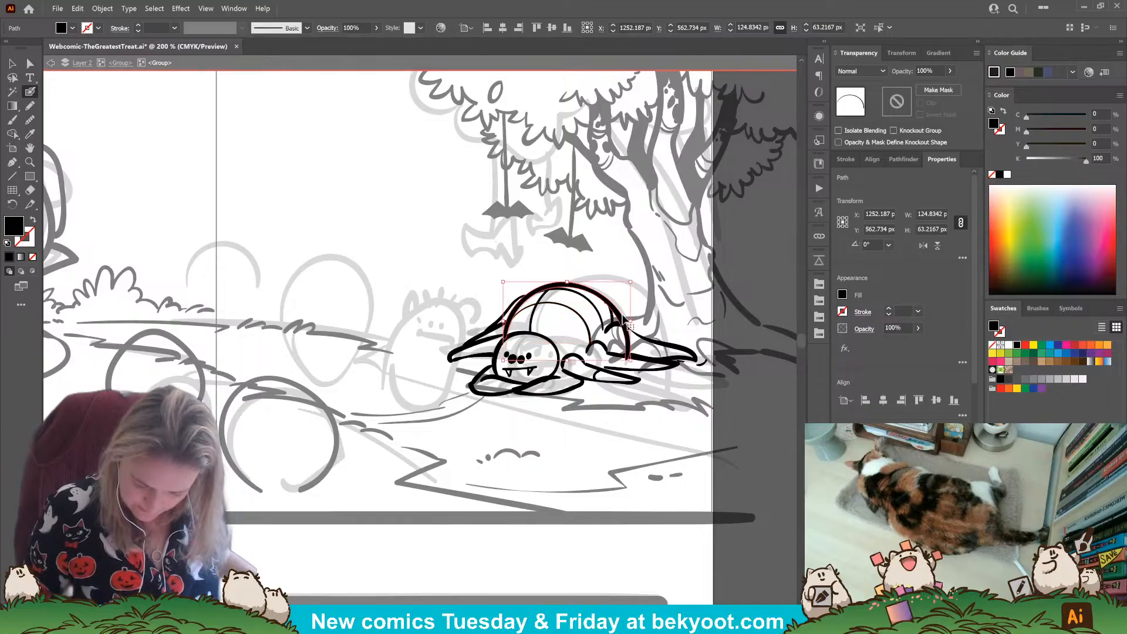
{"action": "key", "text": "ctrl+z"}
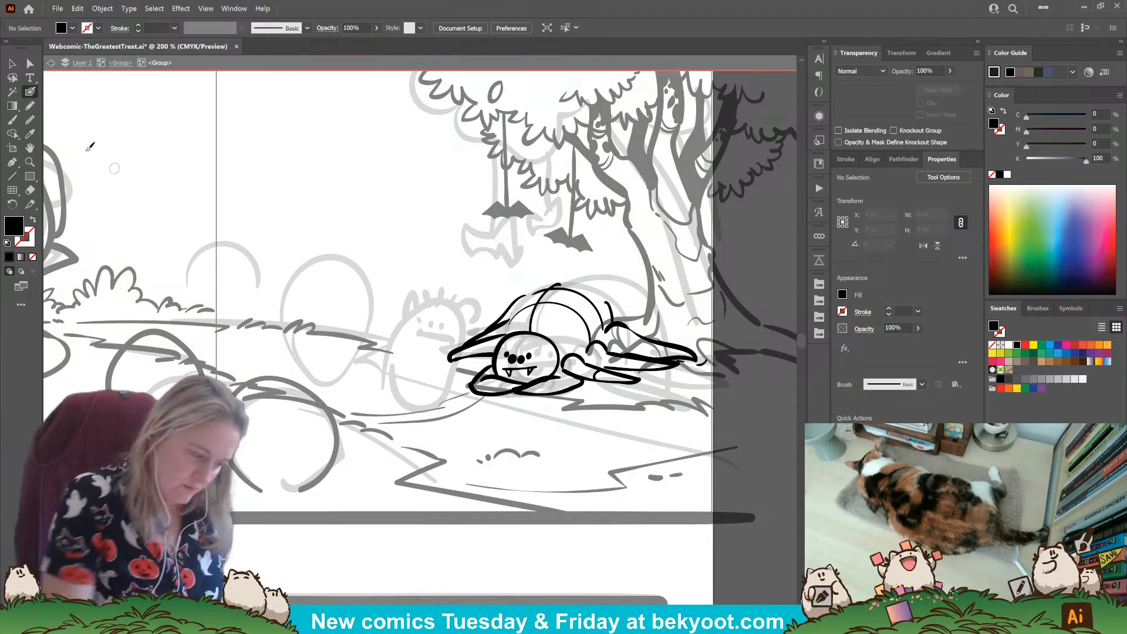
{"action": "mouse_move", "coordinate": [511, 330]}
{"action": "left_mouse_down"}
{"action": "mouse_move", "coordinate": [547, 285]}
{"action": "mouse_move", "coordinate": [581, 279]}
{"action": "mouse_move", "coordinate": [658, 310]}
{"action": "mouse_move", "coordinate": [660, 330]}
{"action": "mouse_move", "coordinate": [613, 349]}
{"action": "mouse_move", "coordinate": [548, 345]}
{"action": "mouse_move", "coordinate": [575, 374]}
{"action": "mouse_move", "coordinate": [526, 289]}
{"action": "mouse_move", "coordinate": [562, 277]}
{"action": "mouse_move", "coordinate": [617, 309]}
{"action": "mouse_move", "coordinate": [599, 360]}
{"action": "mouse_move", "coordinate": [552, 376]}
{"action": "left_mouse_up"}
{"action": "key", "text": "ctrl+z"}
{"action": "key", "text": "ctrl+z"}
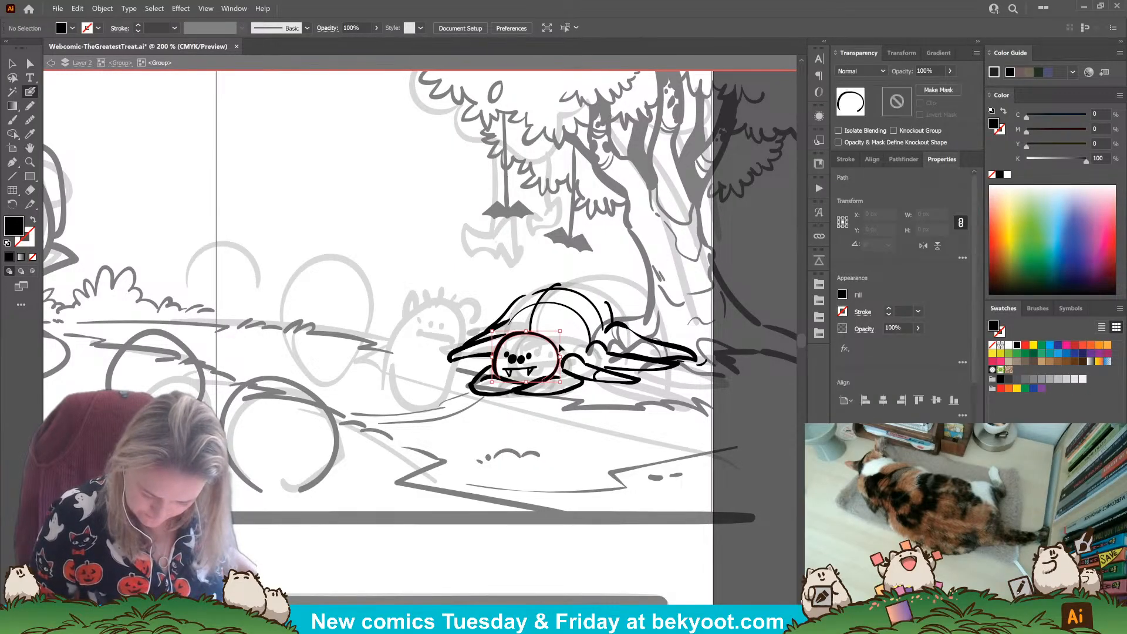
{"action": "left_click", "coordinate": [582, 269], "text": "ctrl"}
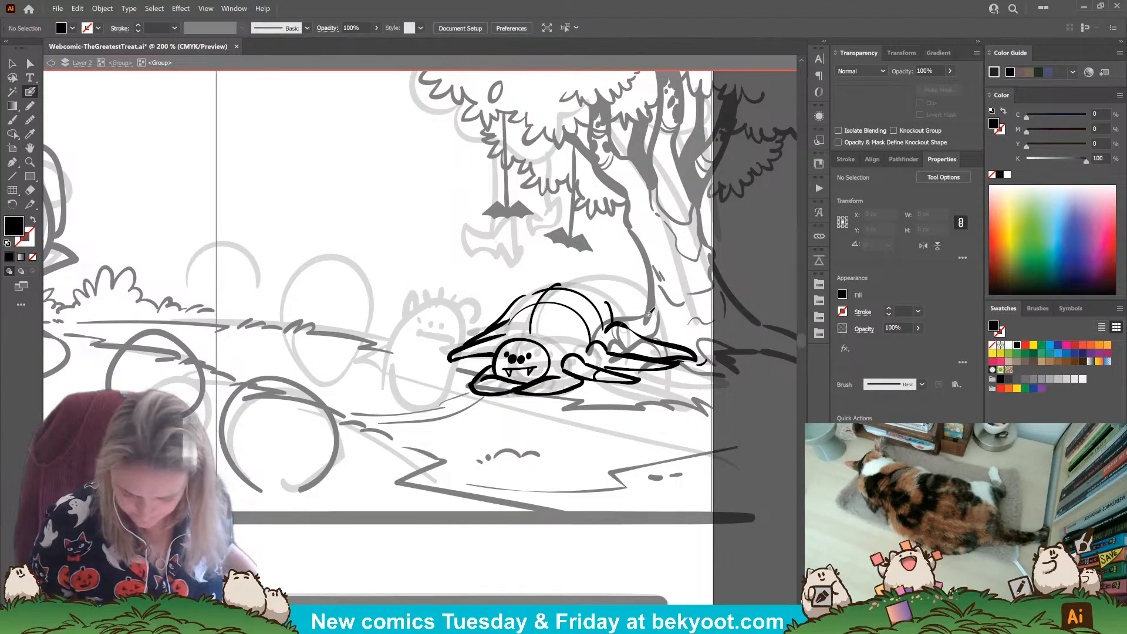
{"action": "left_click_drag", "start_coordinate": [499, 352], "coordinate": [627, 357]}
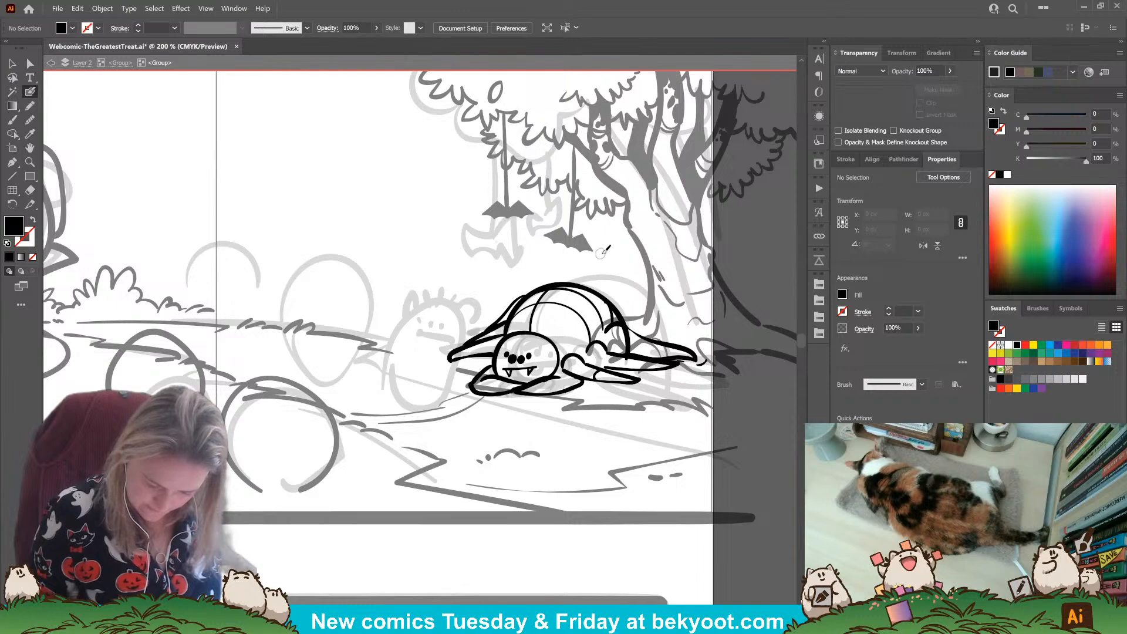
Step: Redraw the creature's domed body outline slightly narrower, ending just above the hind legs and behind the head
{"action": "left_click", "coordinate": [624, 326], "text": "ctrl"}
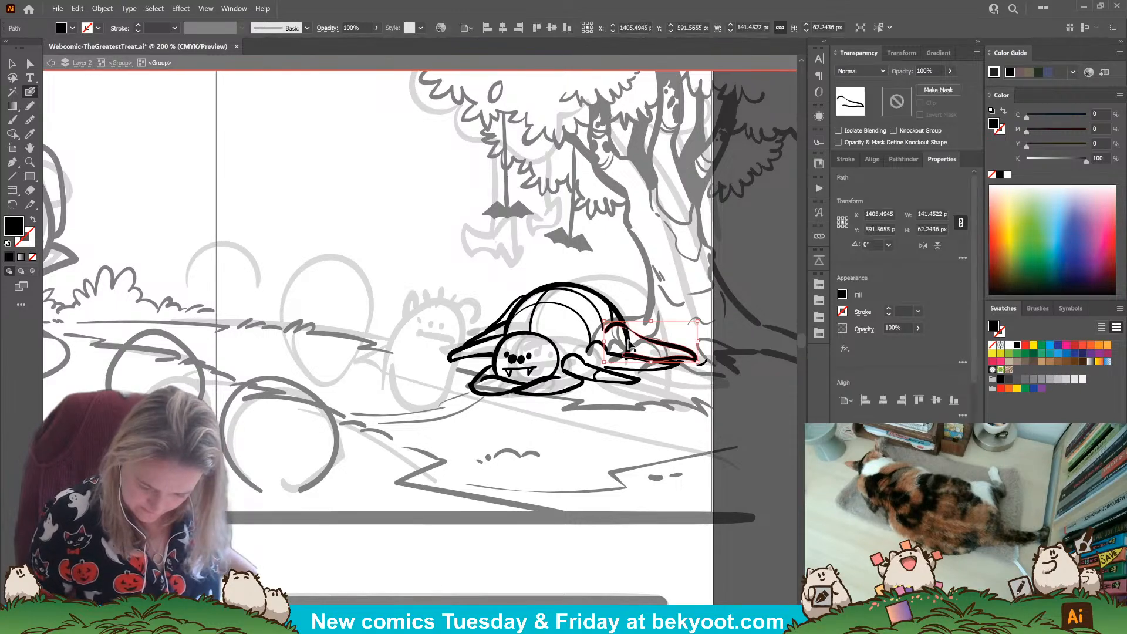
{"action": "mouse_move", "coordinate": [625, 319]}
{"action": "left_mouse_down"}
{"action": "mouse_move", "coordinate": [632, 370]}
{"action": "mouse_move", "coordinate": [618, 336]}
{"action": "left_mouse_up"}
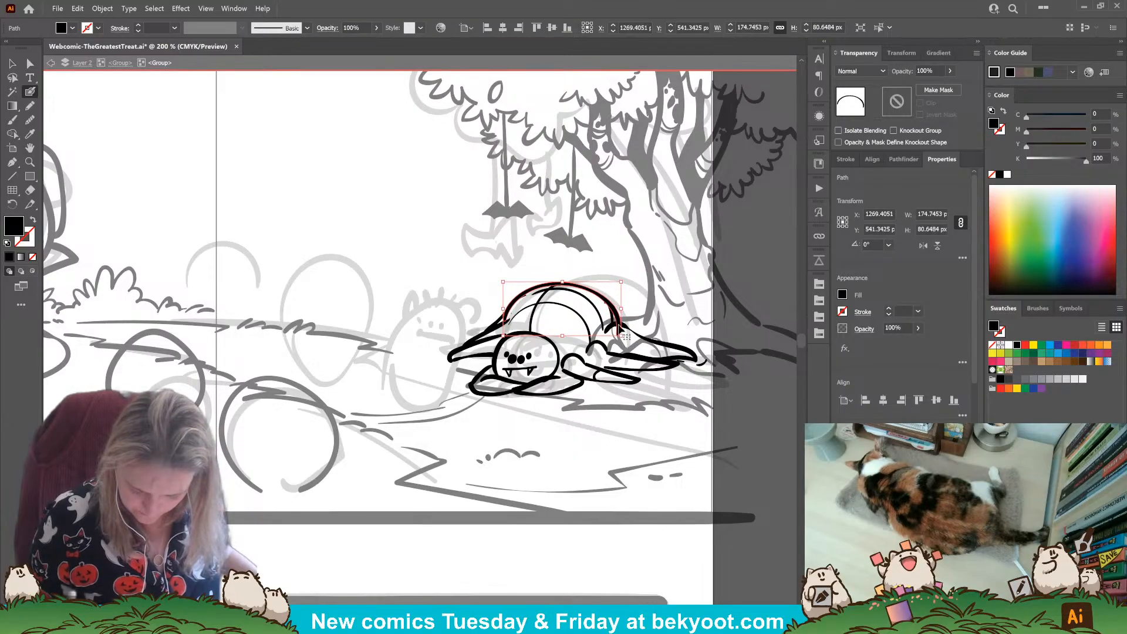
{"action": "left_click_drag", "start_coordinate": [526, 296], "coordinate": [510, 311]}
{"action": "key", "text": "ctrl+shift+a"}
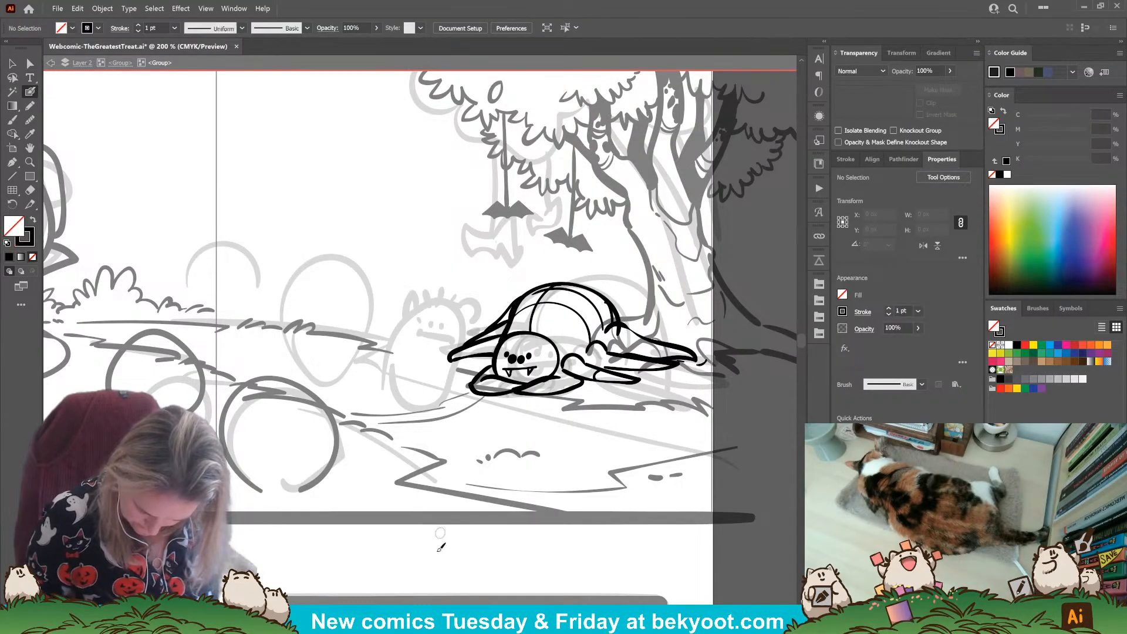
{"action": "key", "text": "ctrl+z"}
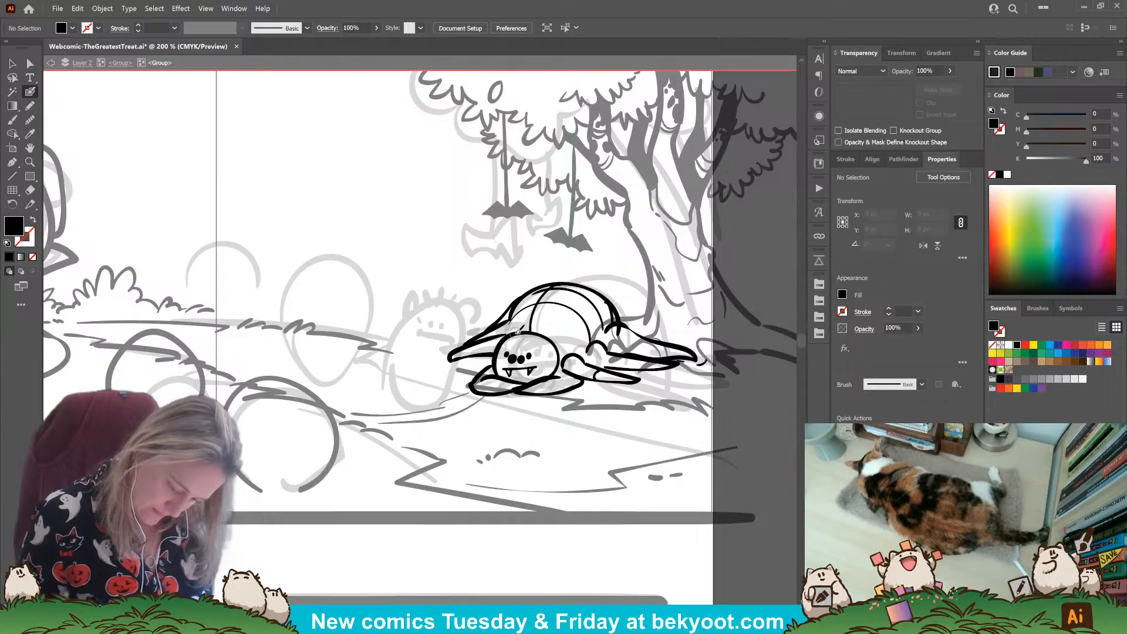
{"action": "key", "text": "shift+x"}
{"action": "key", "text": "shift+x"}
{"action": "key", "text": "shift+x"}
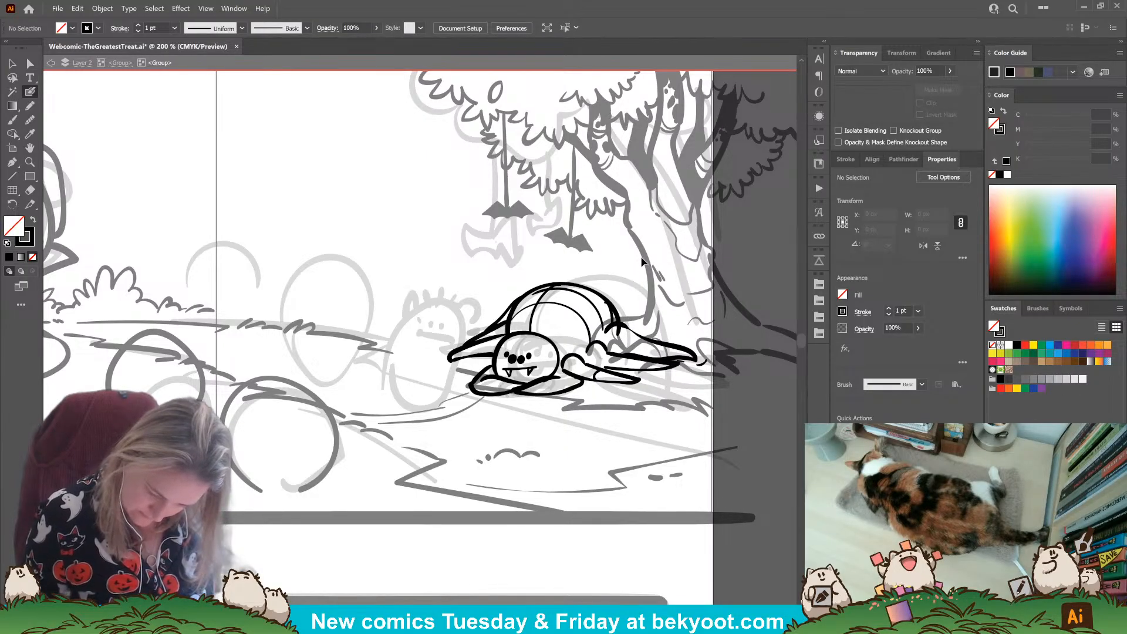
Step: Replace the creature's long hind legs with a shorter low one and one curving up to a point toward the tree
{"action": "left_click_drag", "start_coordinate": [605, 381], "coordinate": [681, 356]}
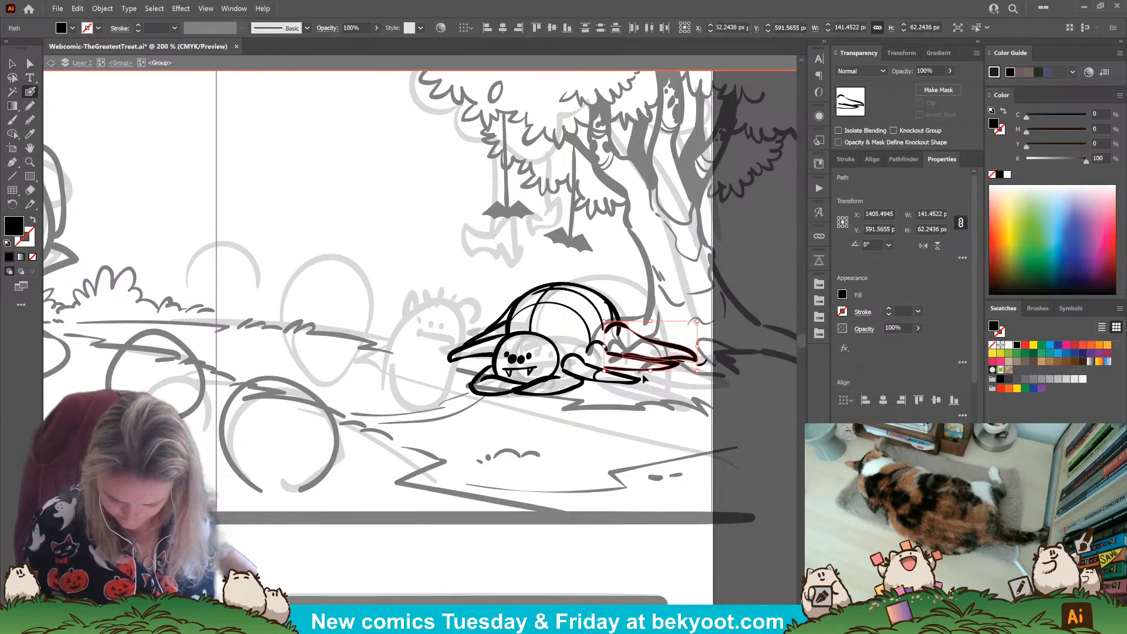
{"action": "left_click_drag", "start_coordinate": [607, 329], "coordinate": [587, 367]}
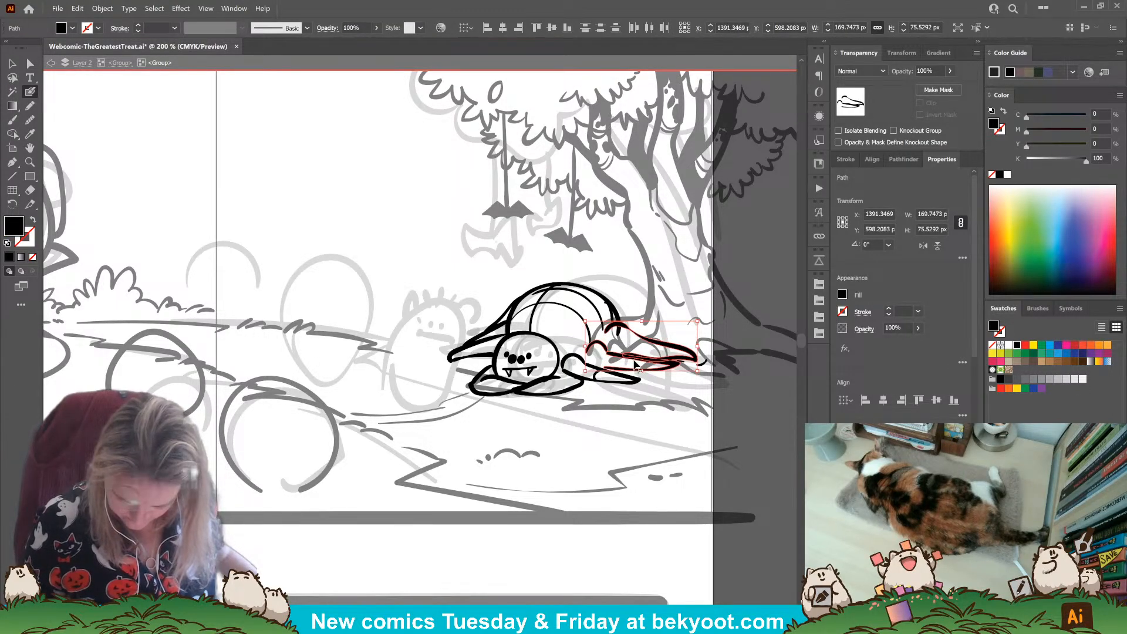
{"action": "key", "text": "Delete"}
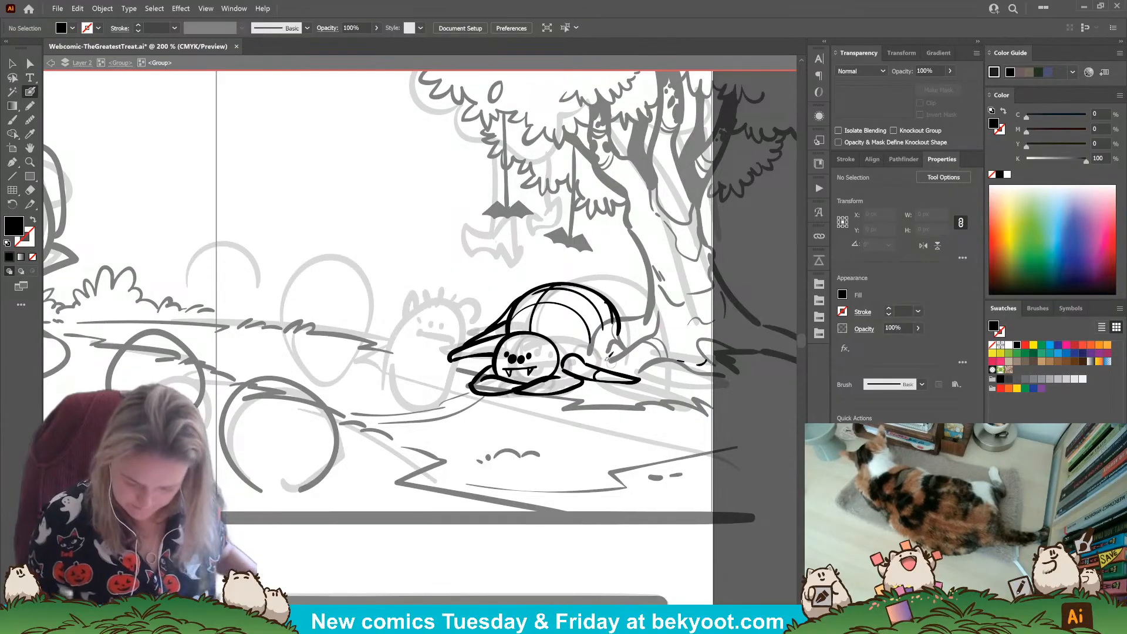
{"action": "mouse_move", "coordinate": [578, 352]}
{"action": "left_mouse_down"}
{"action": "mouse_move", "coordinate": [668, 369]}
{"action": "mouse_move", "coordinate": [654, 334]}
{"action": "mouse_move", "coordinate": [667, 342]}
{"action": "mouse_move", "coordinate": [595, 354]}
{"action": "left_mouse_up"}
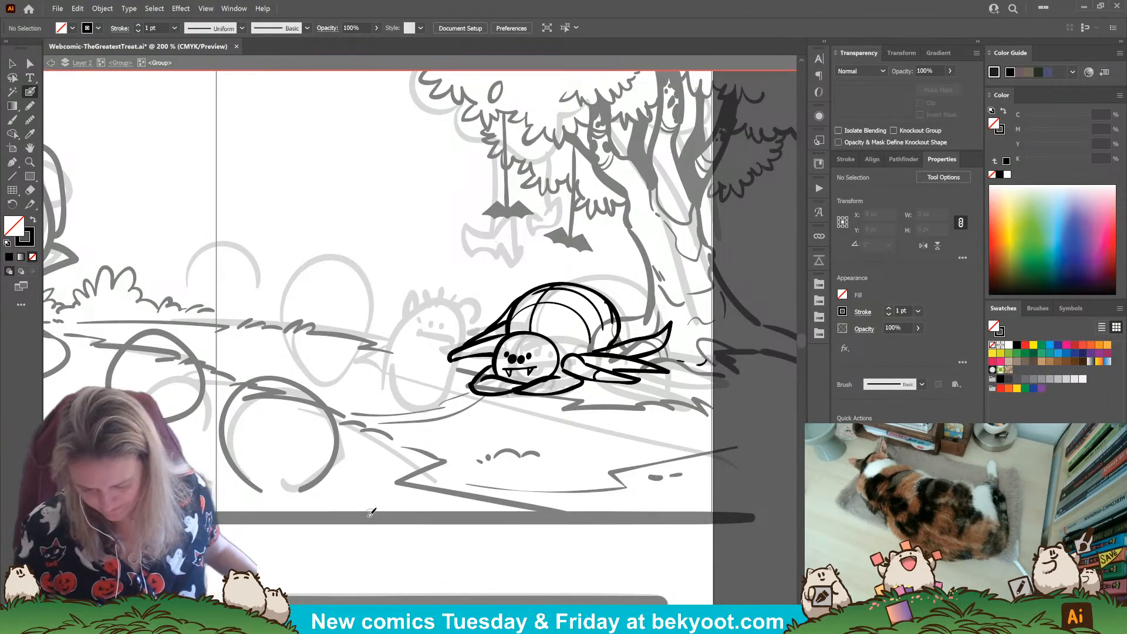
Step: Delete the creature's fanged mouth and nudge its row of eyes slightly up and to the left
{"action": "mouse_move", "coordinate": [538, 368]}
{"action": "left_mouse_down"}
{"action": "mouse_move", "coordinate": [504, 376]}
{"action": "mouse_move", "coordinate": [520, 384]}
{"action": "left_mouse_up"}
{"action": "key", "text": "Delete"}
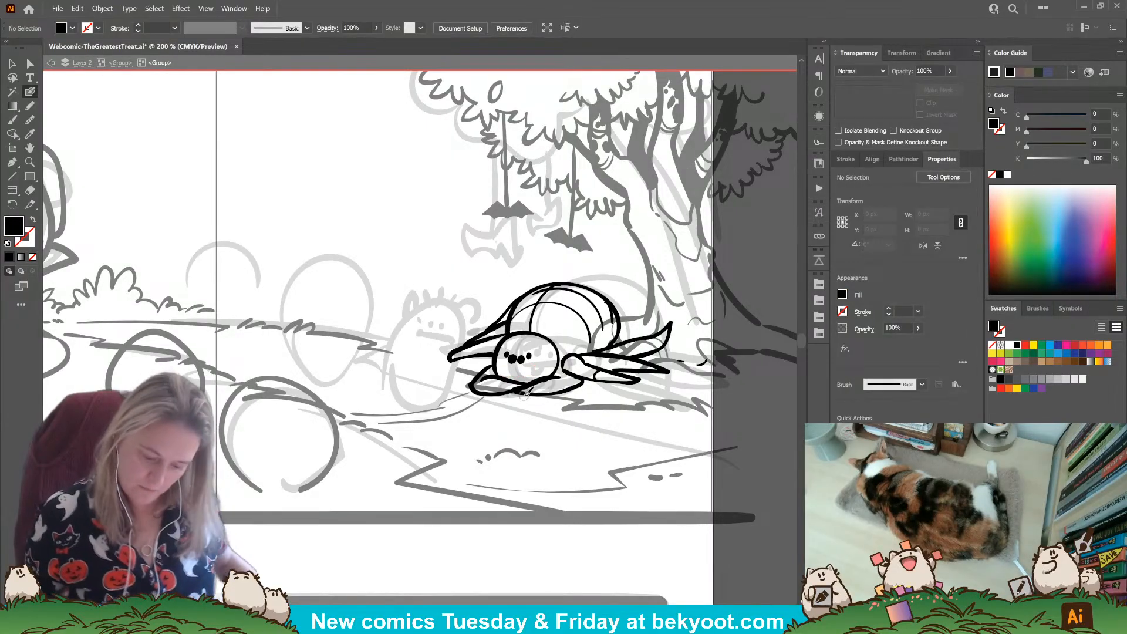
{"action": "left_click_drag", "start_coordinate": [509, 367], "coordinate": [525, 363]}
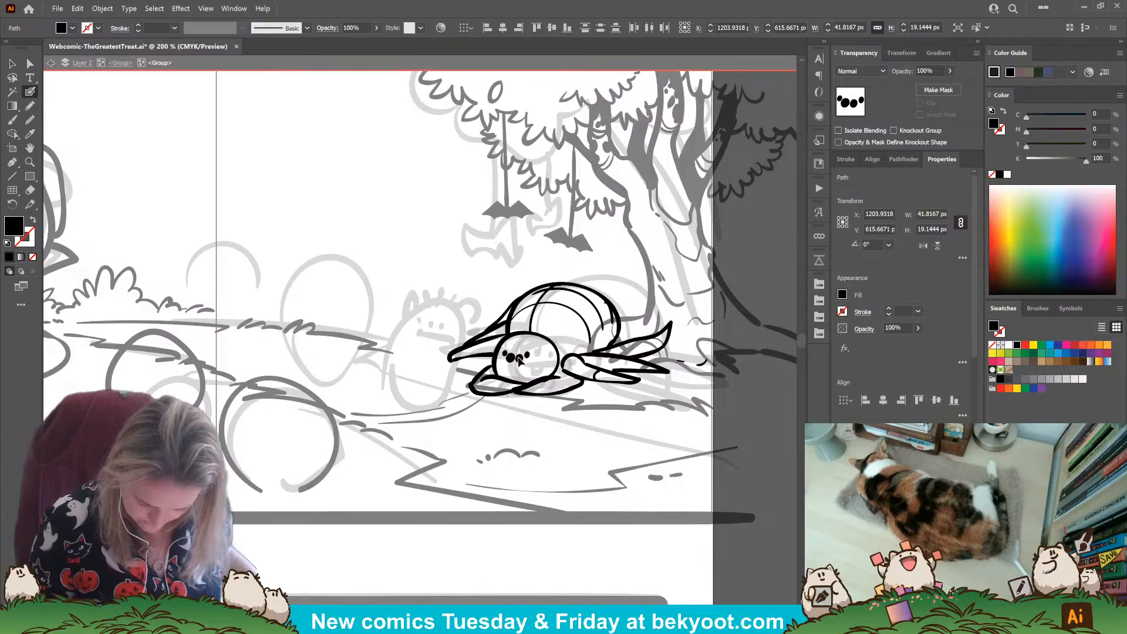
{"action": "key", "text": "Left"}
{"action": "key", "text": "Up"}
{"action": "key", "text": "Up"}
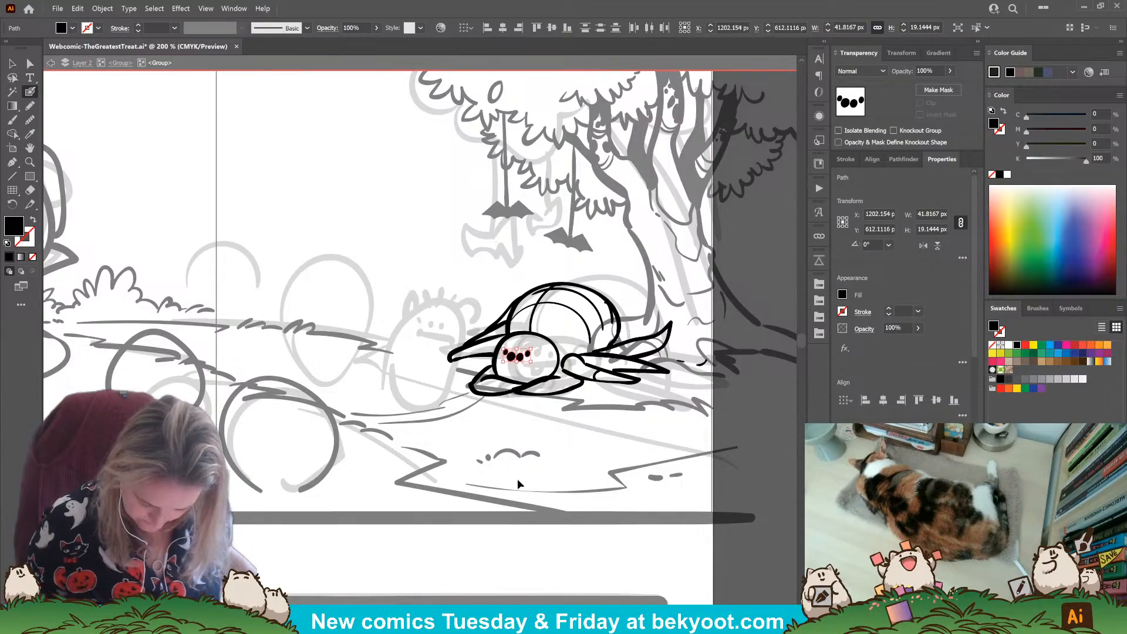
{"action": "key", "text": "ctrl+shift+a"}
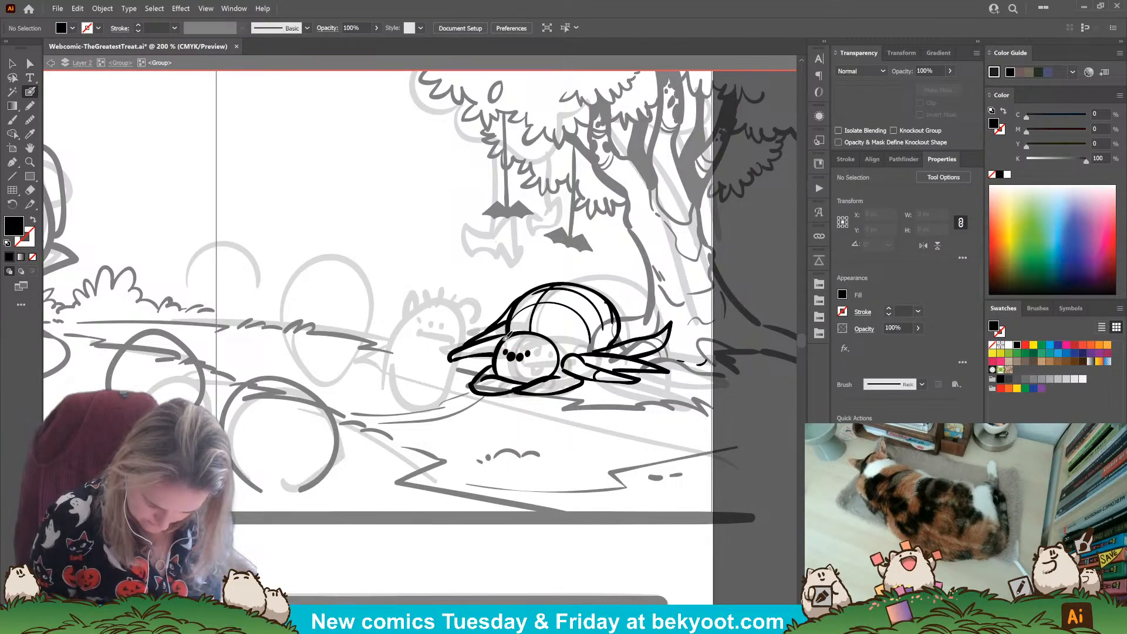
Step: Draw a new mouth with two large blocky teeth under the creature's eyes
{"action": "key", "text": "shift+x"}
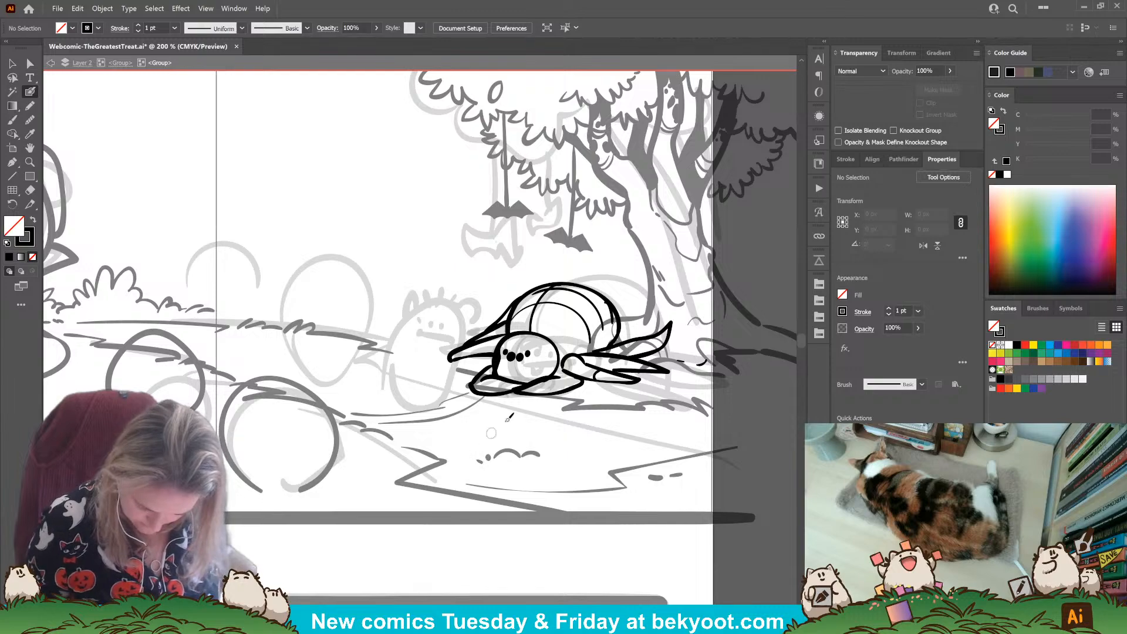
{"action": "key", "text": "shift+x"}
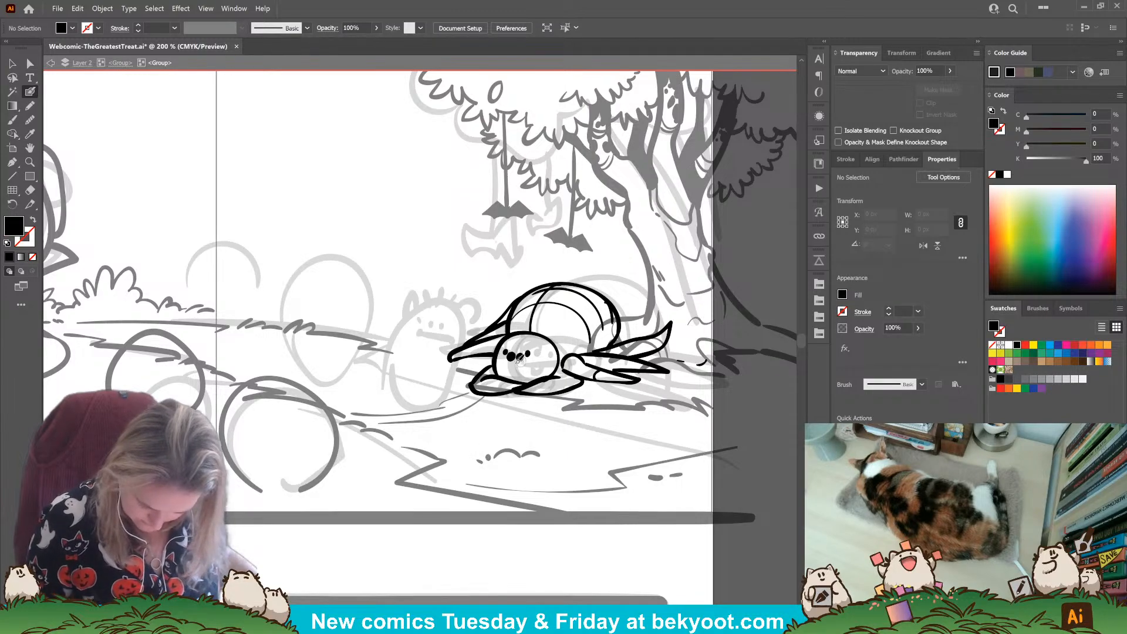
{"action": "key", "text": "shift+x"}
{"action": "key", "text": "shift+x"}
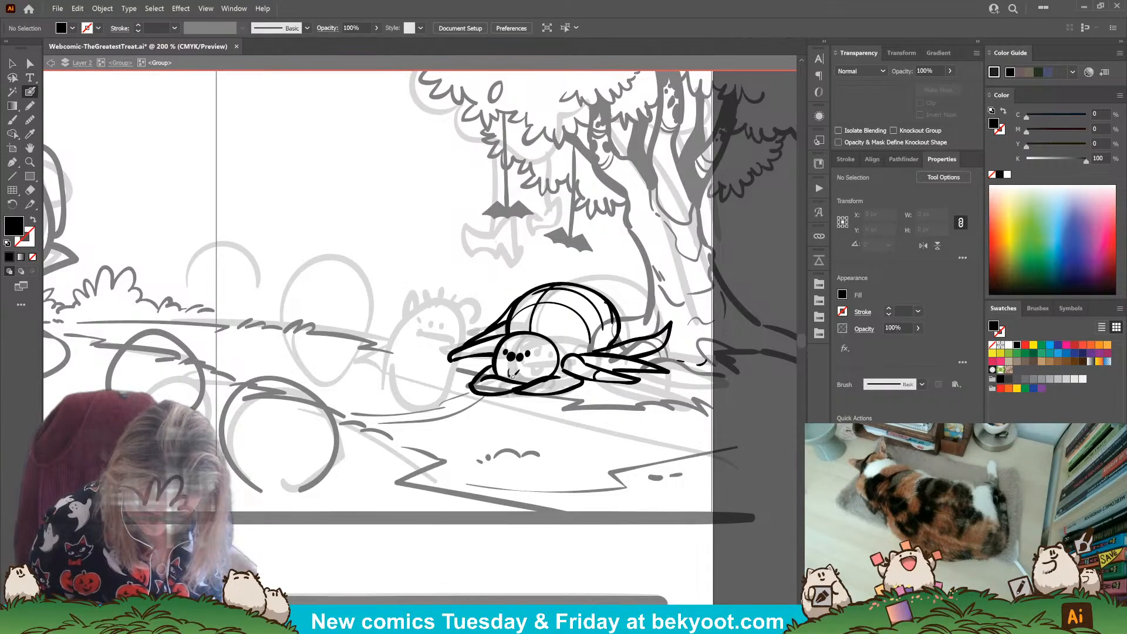
{"action": "key", "text": "shift+x"}
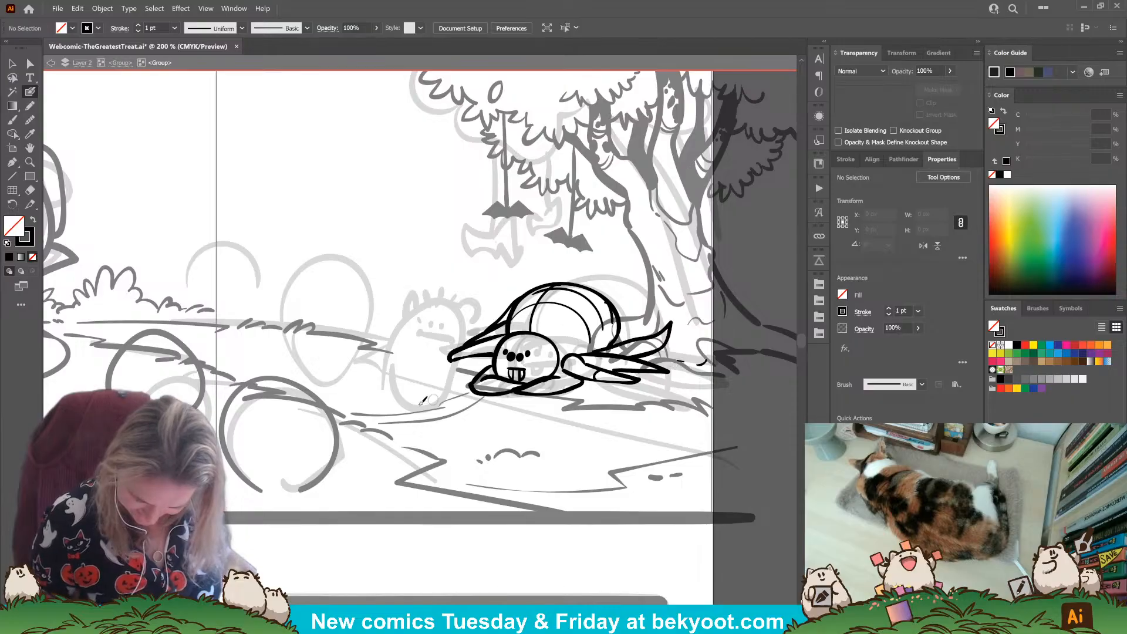
Step: Delete the long pointed leg lines on the side of the head facing away from the tree
{"action": "left_click_drag", "start_coordinate": [506, 321], "coordinate": [450, 359]}
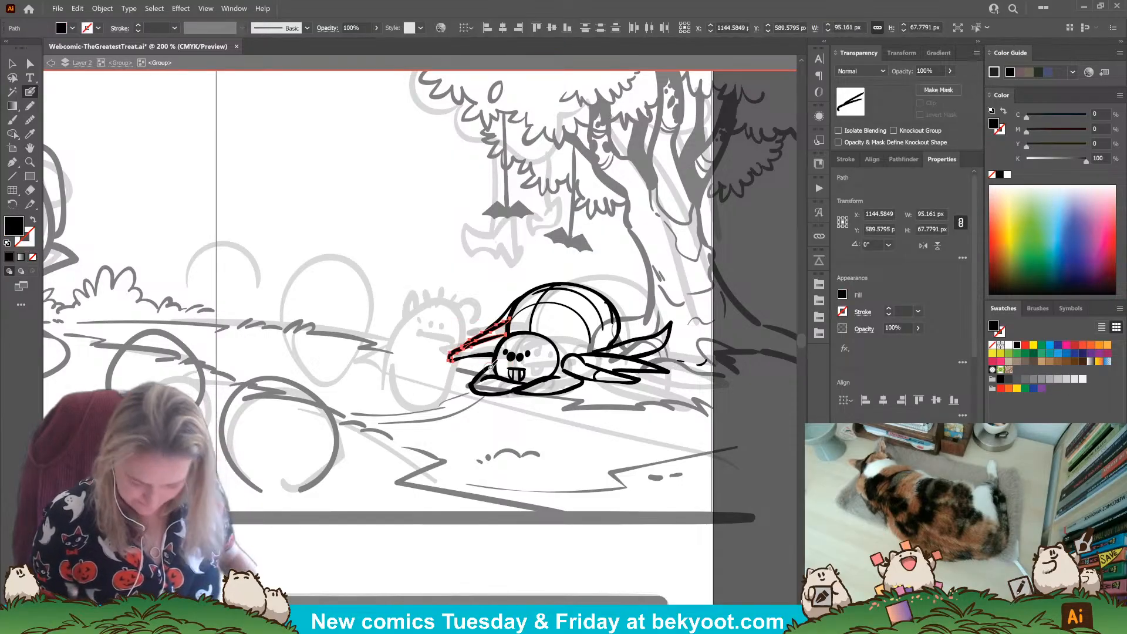
{"action": "key", "text": "ctrl+z"}
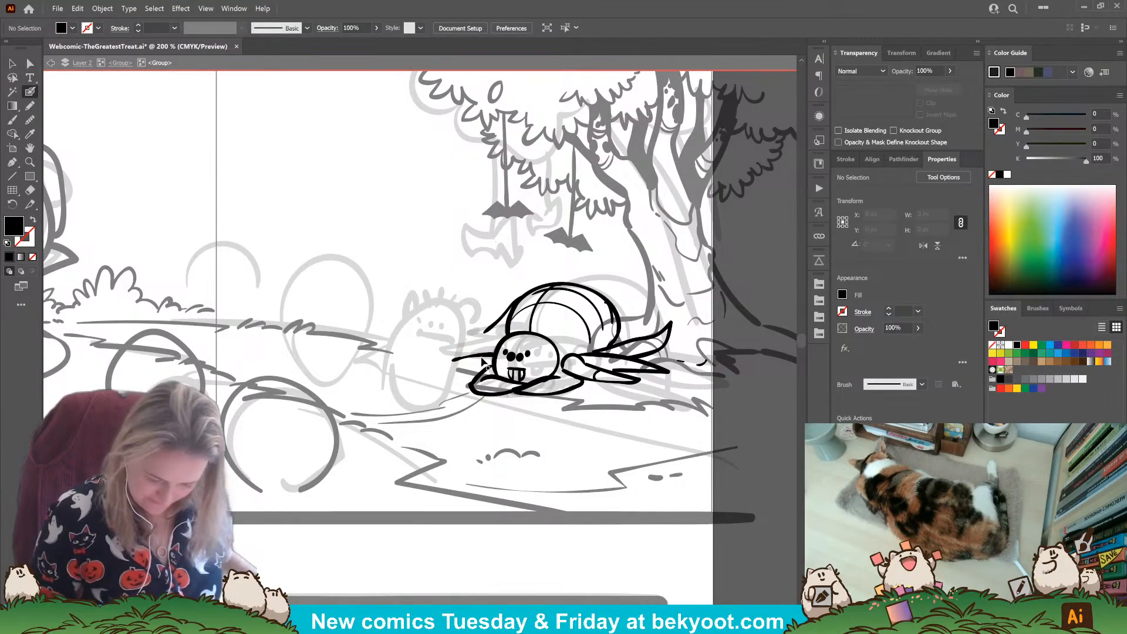
{"action": "key", "text": "ctrl+z"}
{"action": "key", "text": "ctrl+z"}
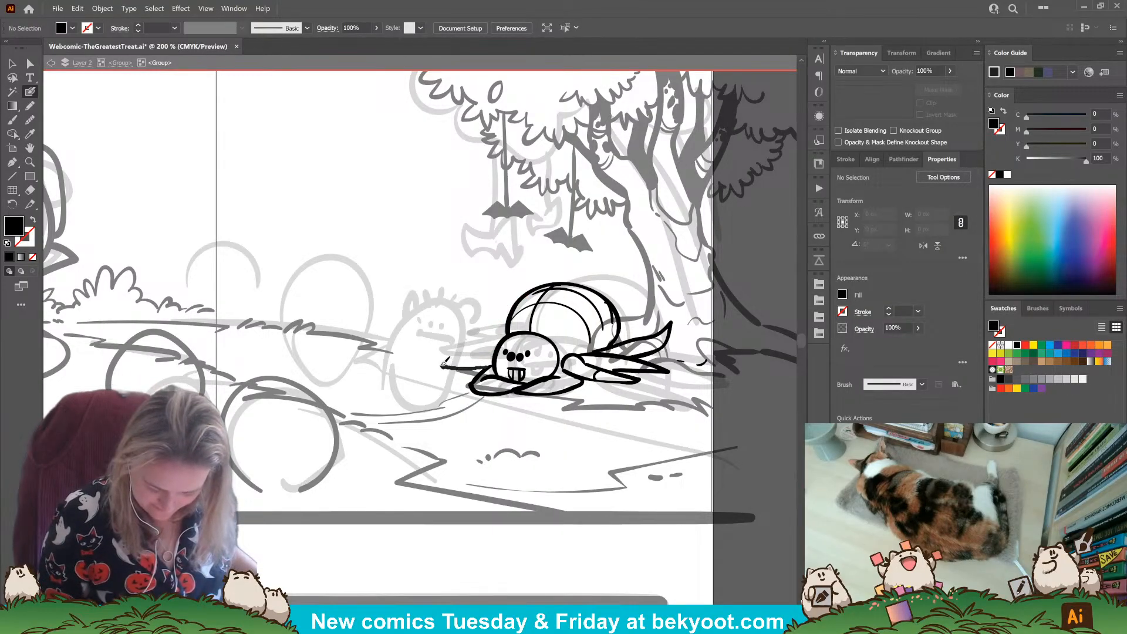
Step: Draw a fan of thin pointed legs reaching out past the head, away from the tree
{"action": "mouse_move", "coordinate": [464, 357]}
{"action": "left_mouse_down"}
{"action": "mouse_move", "coordinate": [504, 341]}
{"action": "mouse_move", "coordinate": [498, 360]}
{"action": "mouse_move", "coordinate": [435, 366]}
{"action": "mouse_move", "coordinate": [462, 355]}
{"action": "left_mouse_up"}
{"action": "key", "text": "shift+x"}
{"action": "key", "text": "ctrl+z"}
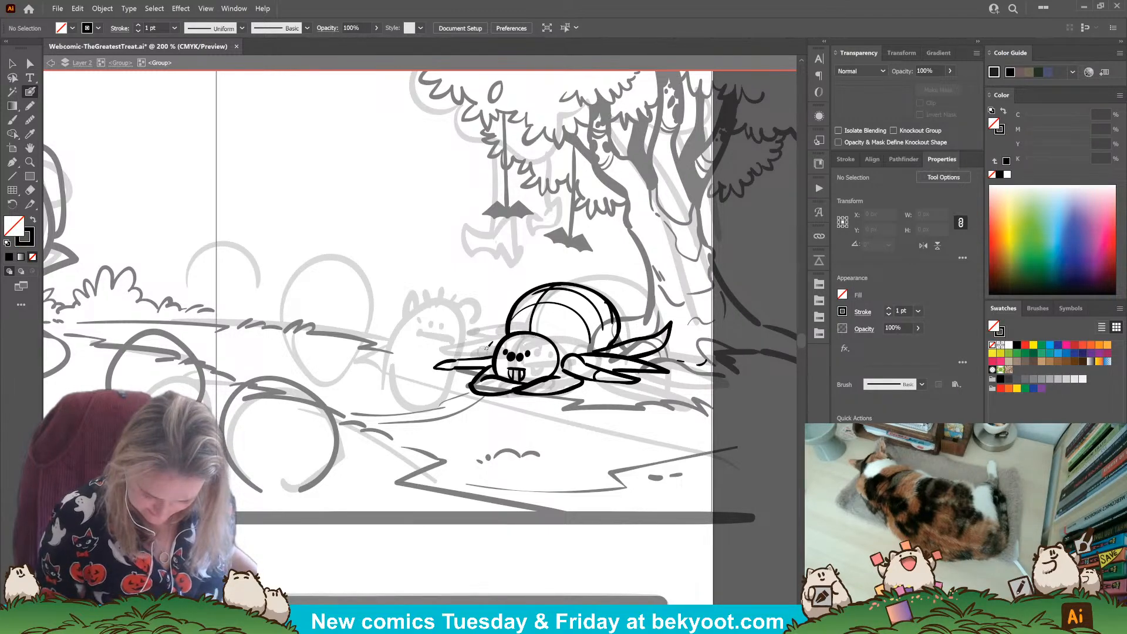
{"action": "mouse_move", "coordinate": [498, 346]}
{"action": "left_mouse_down"}
{"action": "mouse_move", "coordinate": [437, 351]}
{"action": "mouse_move", "coordinate": [478, 355]}
{"action": "mouse_move", "coordinate": [496, 341]}
{"action": "left_mouse_up"}
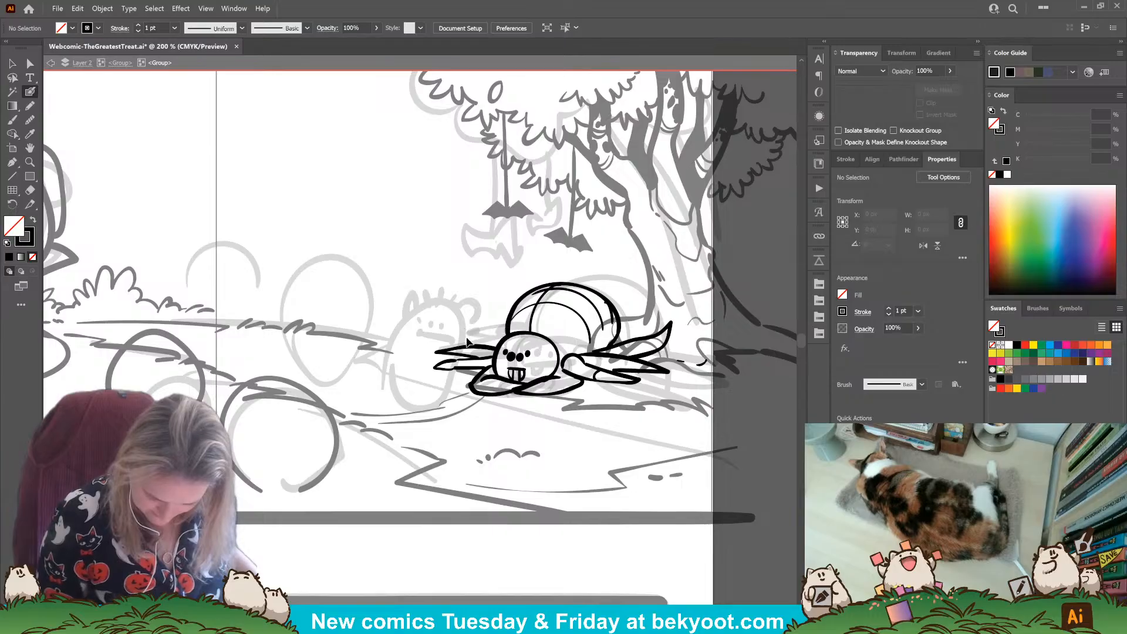
{"action": "left_click_drag", "start_coordinate": [477, 337], "coordinate": [457, 340]}
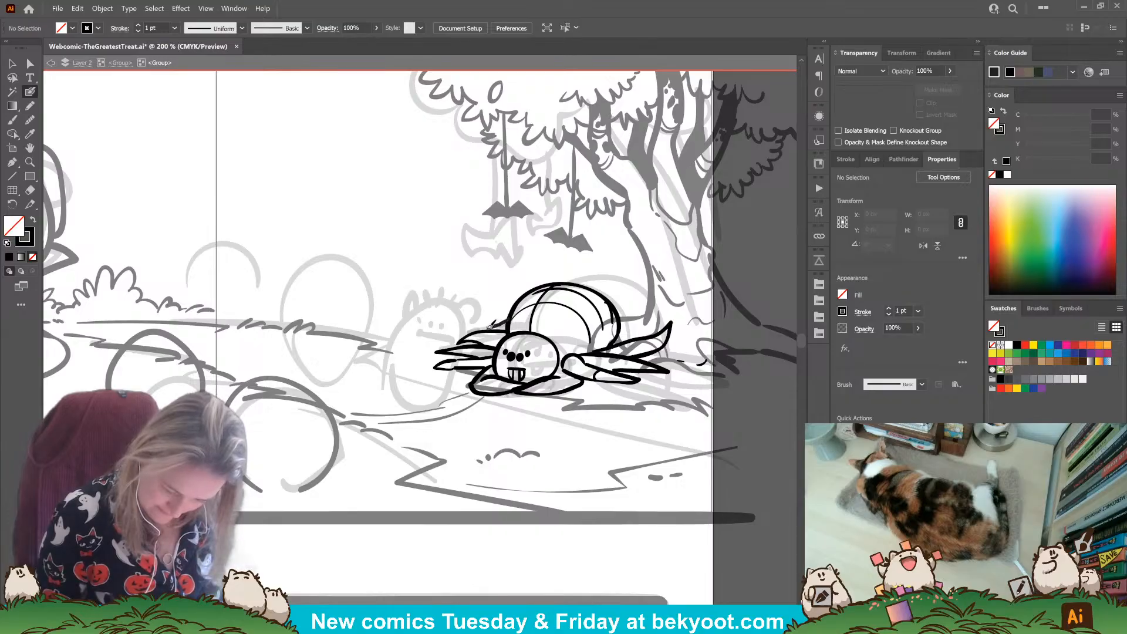
{"action": "left_click_drag", "start_coordinate": [506, 327], "coordinate": [485, 329]}
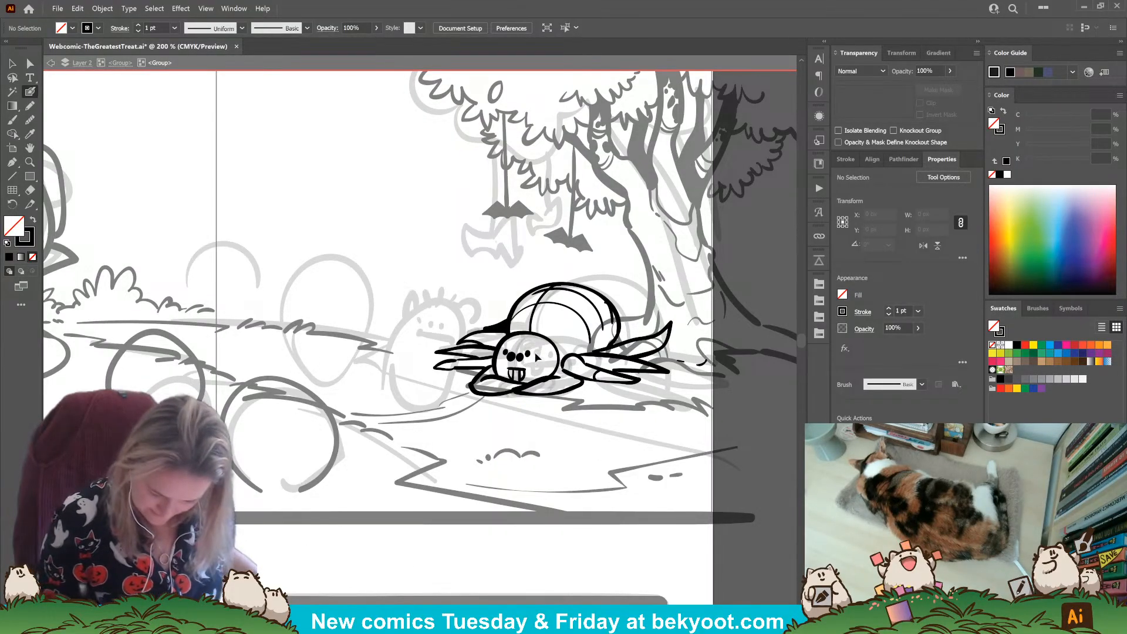
Step: Group the strokes of the creature's blocky-toothed mouth and move the mouth slightly up on the face
{"action": "left_click", "coordinate": [507, 374]}
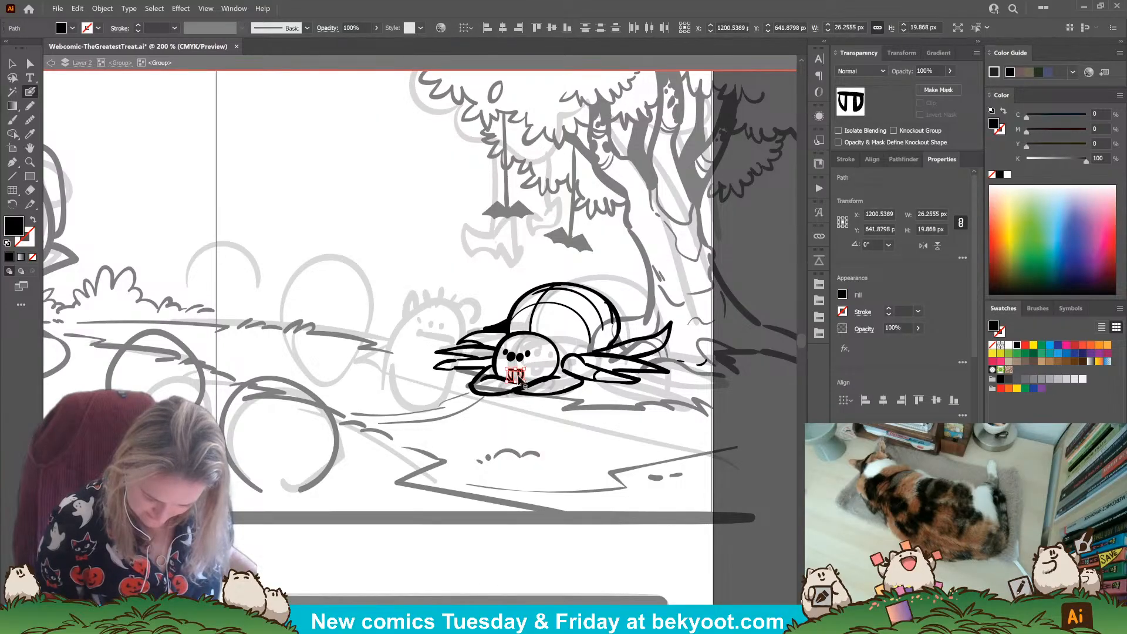
{"action": "key", "text": "ctrl+g"}
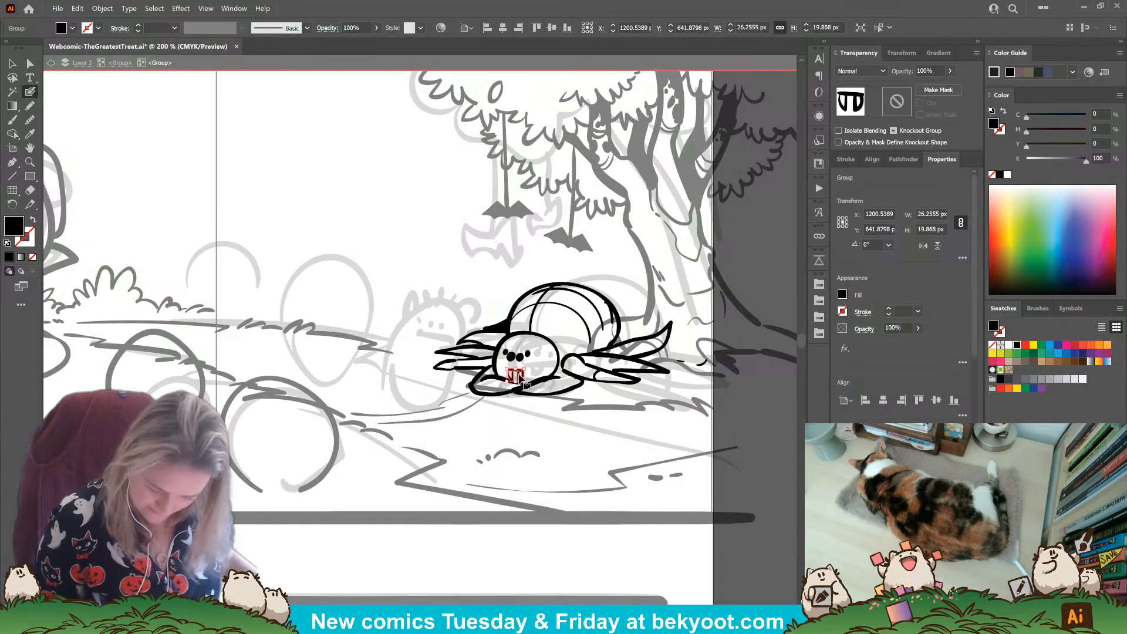
{"action": "left_click_drag", "start_coordinate": [519, 379], "coordinate": [517, 373]}
{"action": "key", "text": "ctrl+shift+a"}
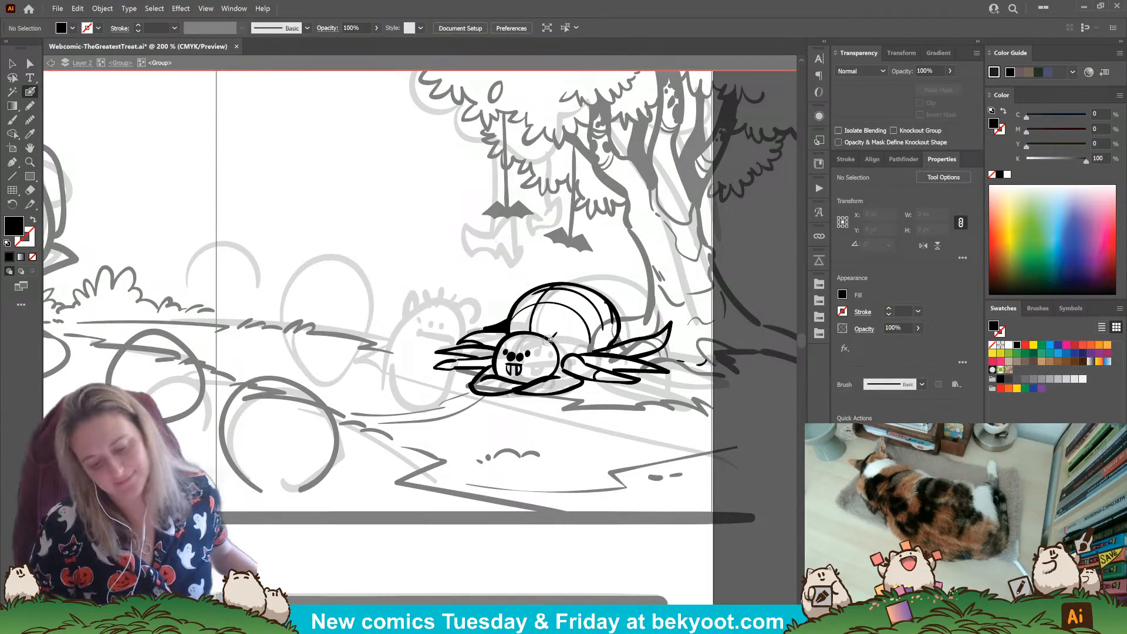
Step: Group the creature's row of eyes, shrink it, and place it centred just above the teeth
{"action": "key", "text": "shift+x"}
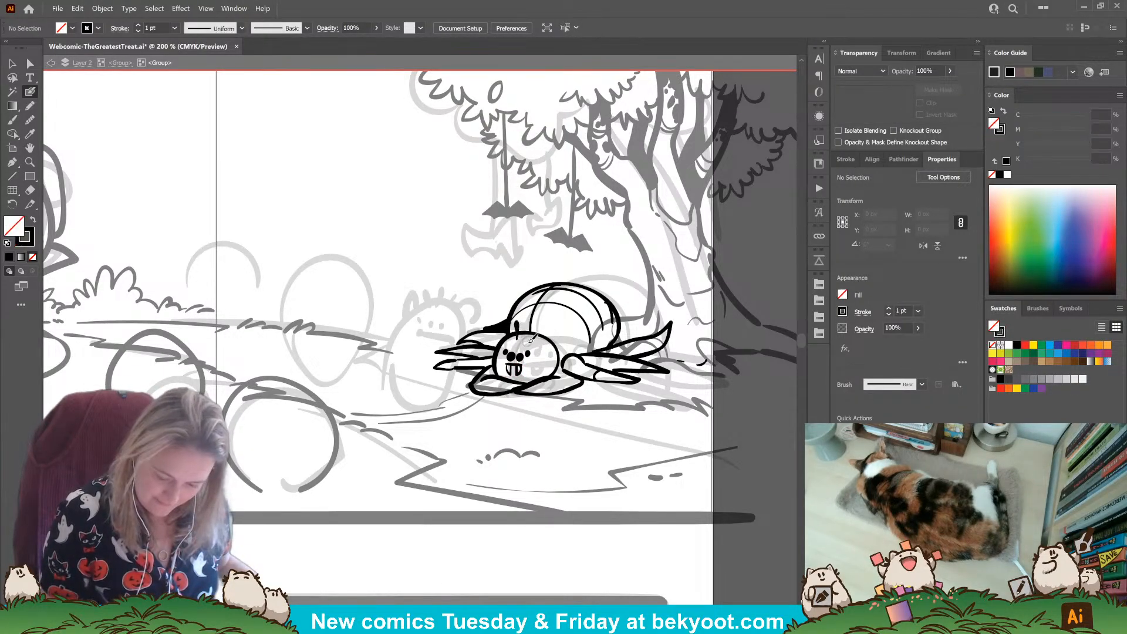
{"action": "key", "text": "shift+x"}
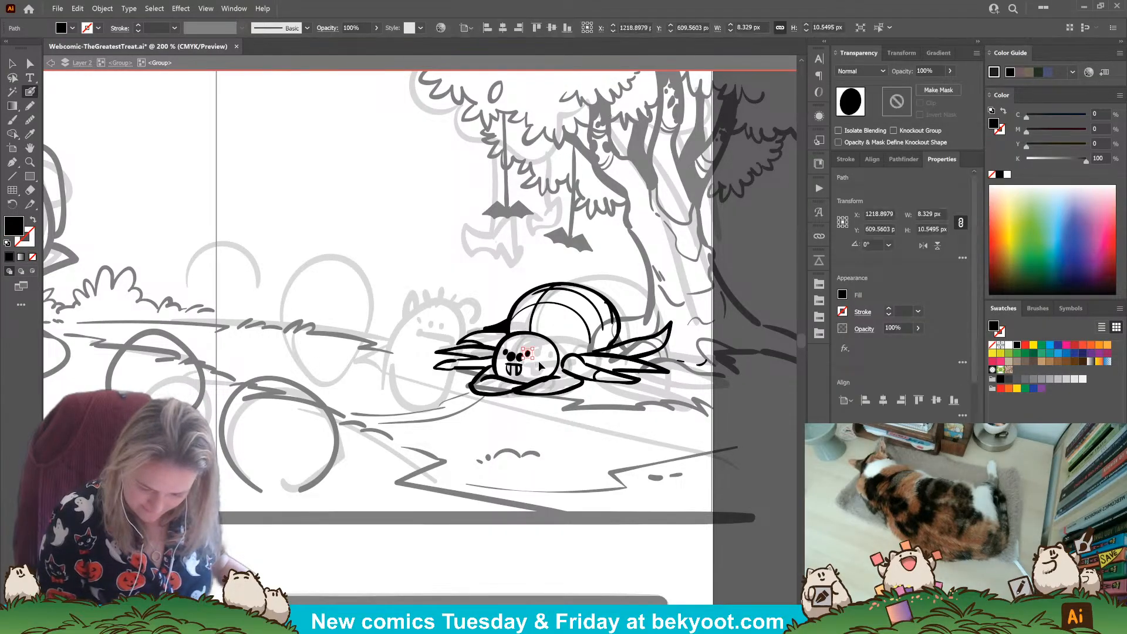
{"action": "left_click", "coordinate": [528, 351], "text": "ctrl"}
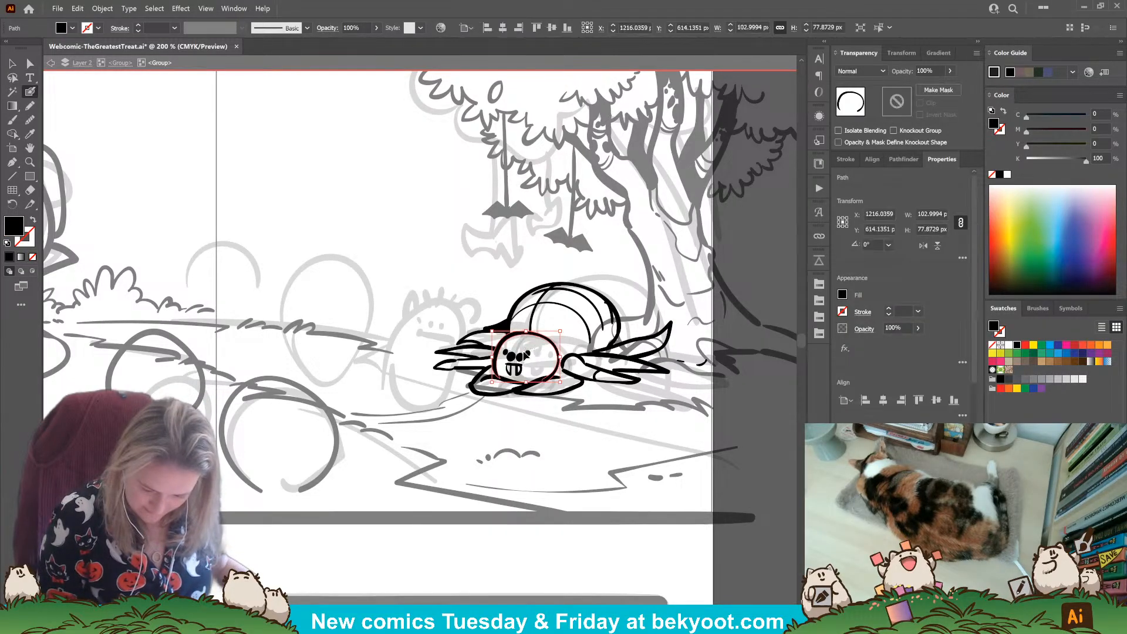
{"action": "left_click", "coordinate": [507, 356], "text": "ctrl"}
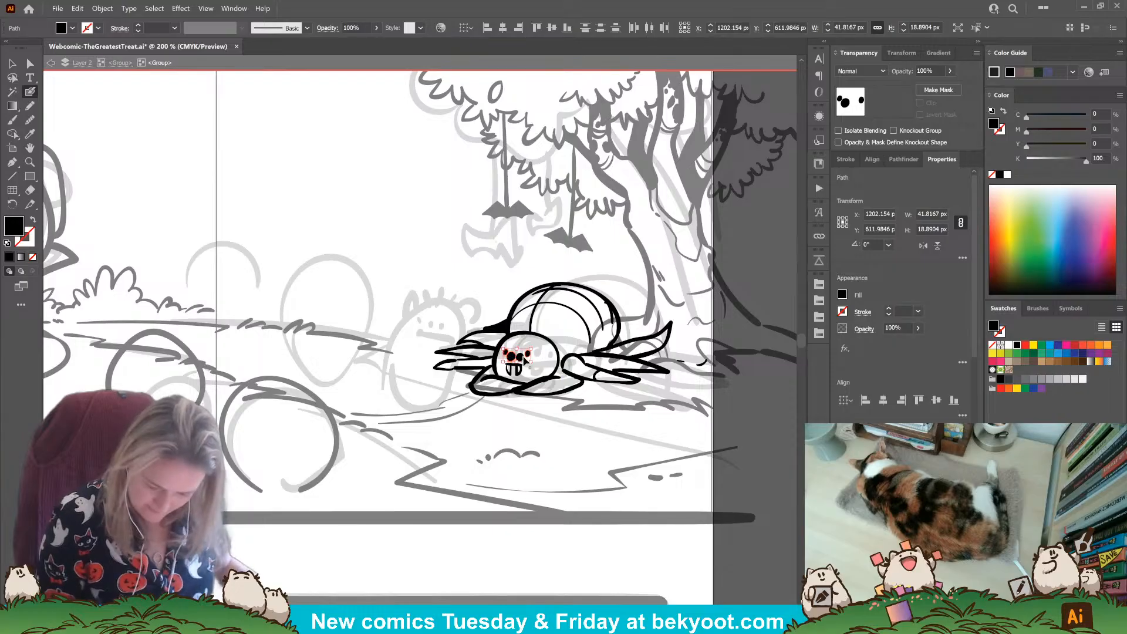
{"action": "key", "text": "ctrl+g"}
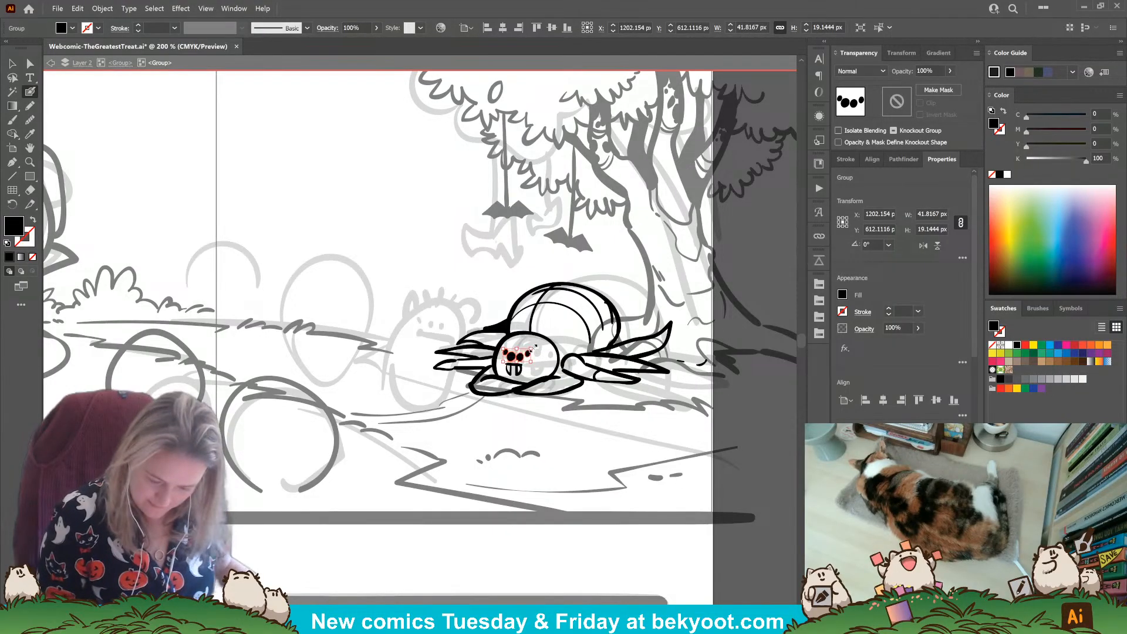
{"action": "left_click", "coordinate": [540, 358], "text": "ctrl"}
{"action": "left_click_drag", "start_coordinate": [512, 358], "coordinate": [516, 357]}
{"action": "left_click", "coordinate": [450, 511], "text": "ctrl"}
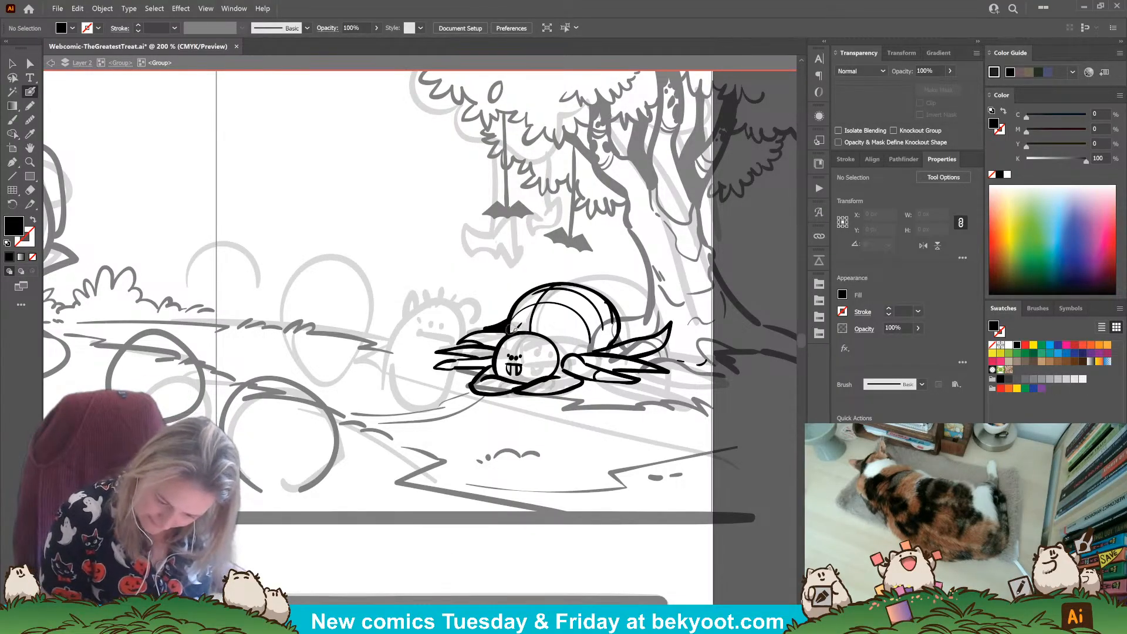
Step: Draw a curved hat brim, scale it to about 114 by 54 px, and place it across the top of the creature's head
{"action": "left_click_drag", "start_coordinate": [520, 324], "coordinate": [550, 333]}
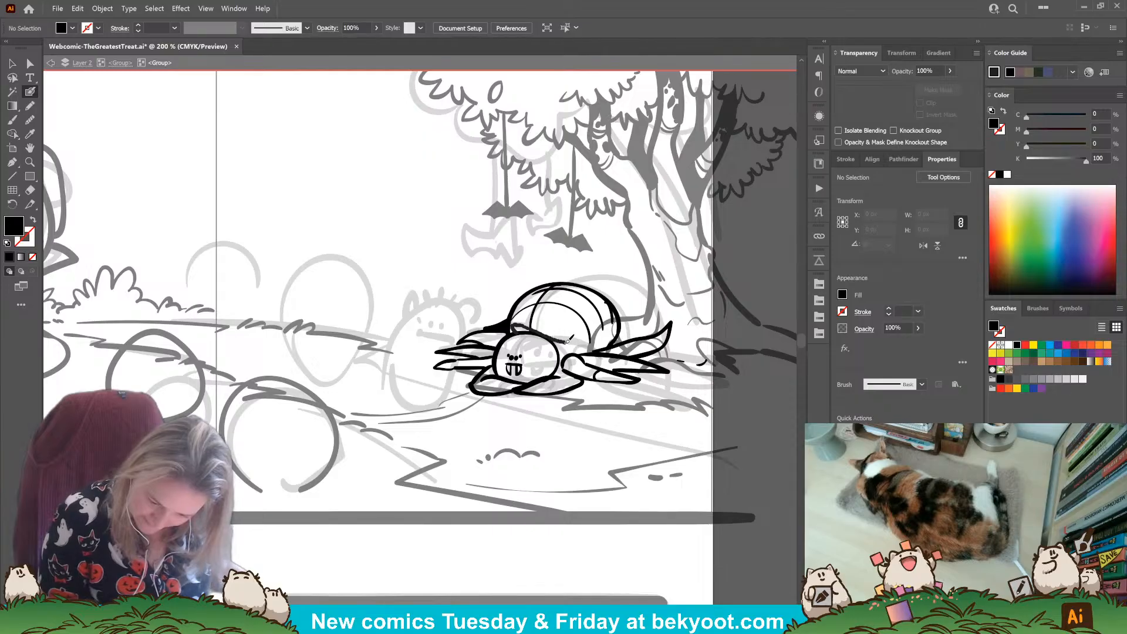
{"action": "key", "text": "shift+x"}
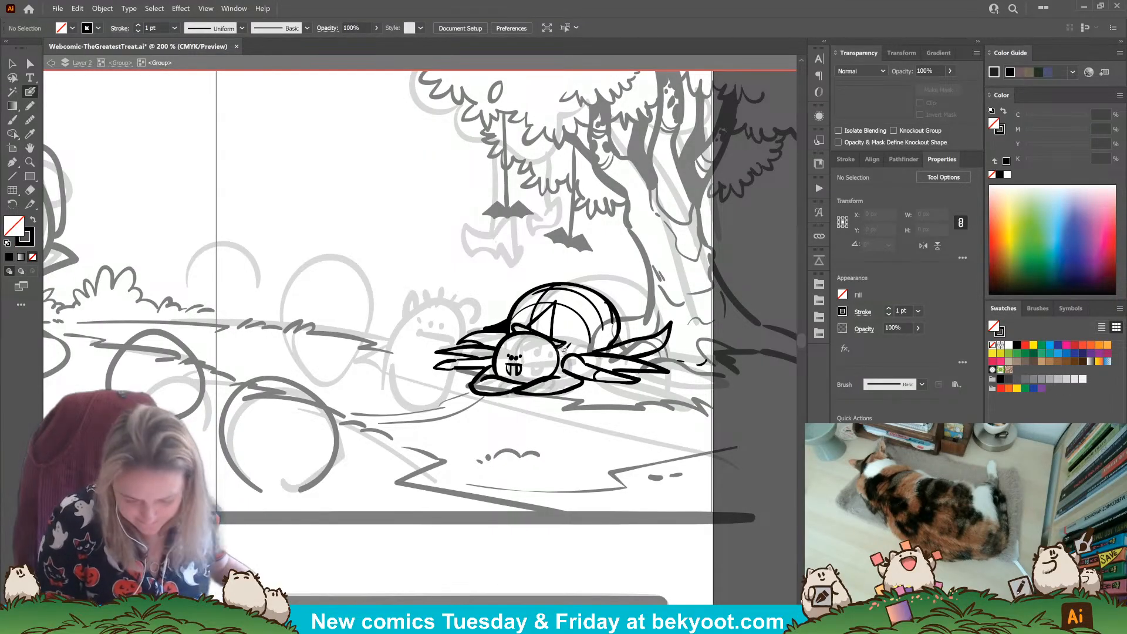
{"action": "left_click_drag", "start_coordinate": [511, 323], "coordinate": [586, 351]}
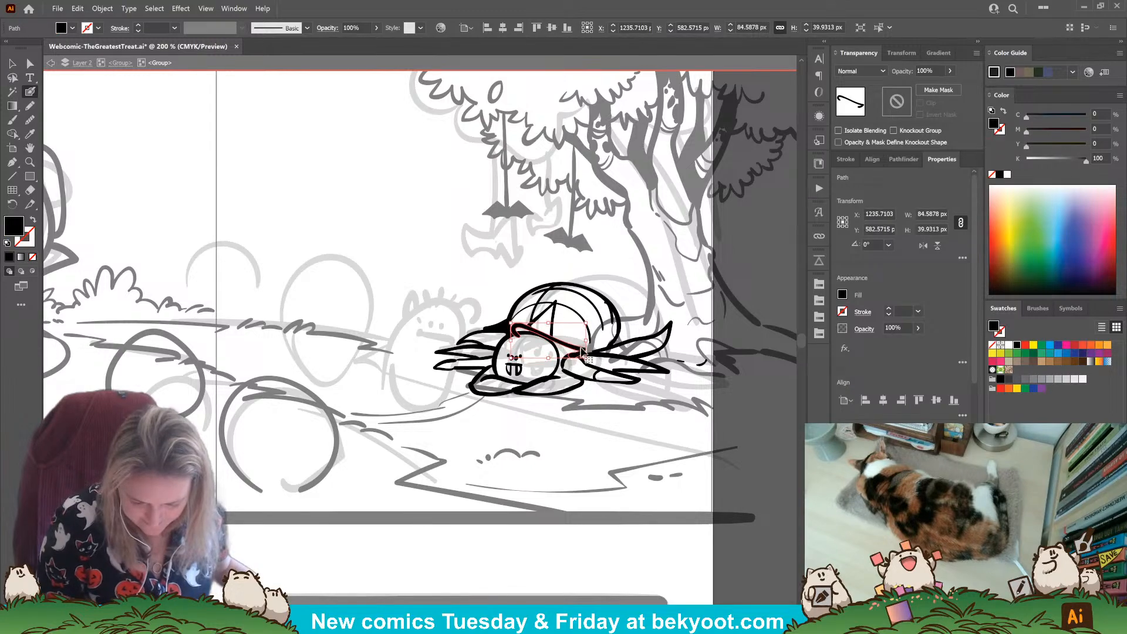
{"action": "left_click_drag", "start_coordinate": [508, 325], "coordinate": [569, 355]}
{"action": "left_click_drag", "start_coordinate": [496, 332], "coordinate": [566, 358]}
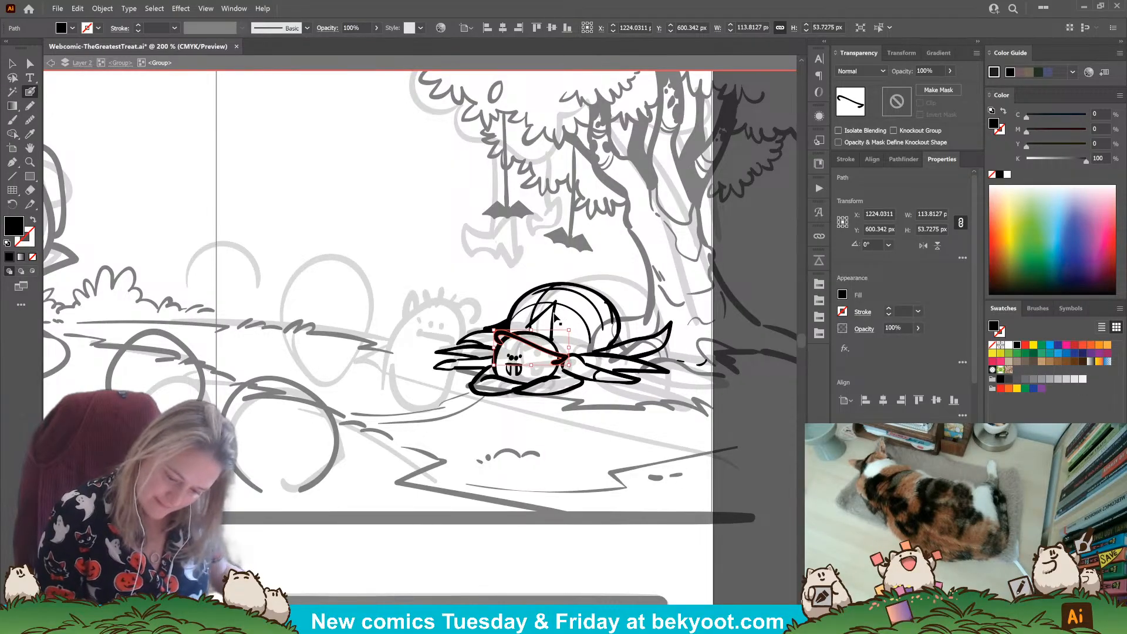
Step: Remove the rough hat cone strokes and stretch the brim to about 126 px wide
{"action": "left_click_drag", "start_coordinate": [527, 327], "coordinate": [558, 311]}
{"action": "key", "text": "ctrl+z"}
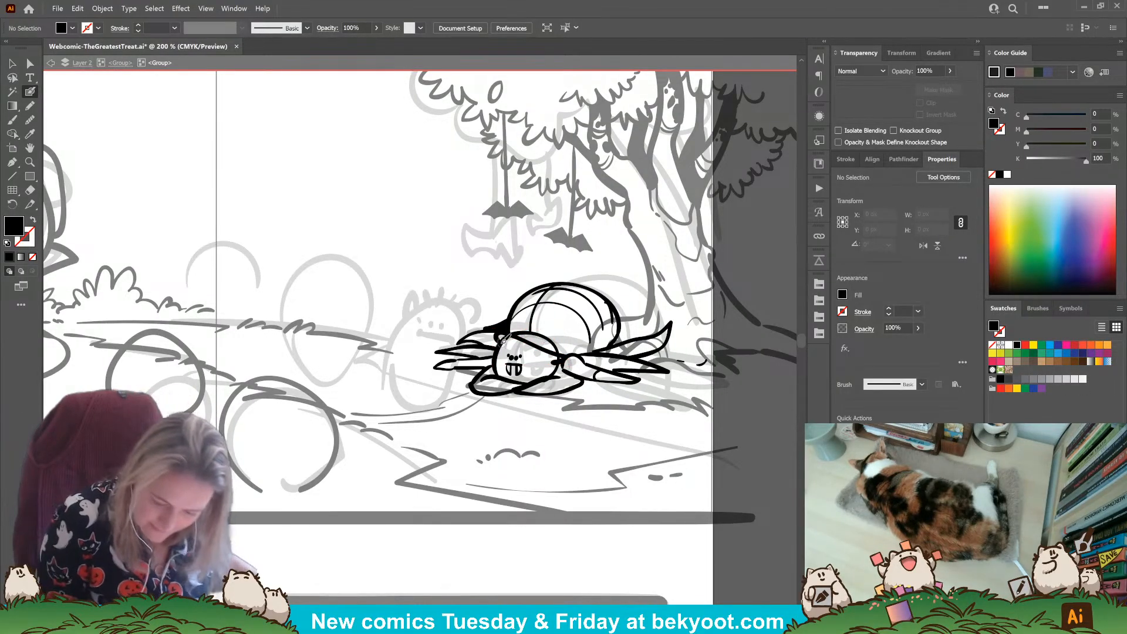
{"action": "left_click", "coordinate": [495, 333], "text": "ctrl"}
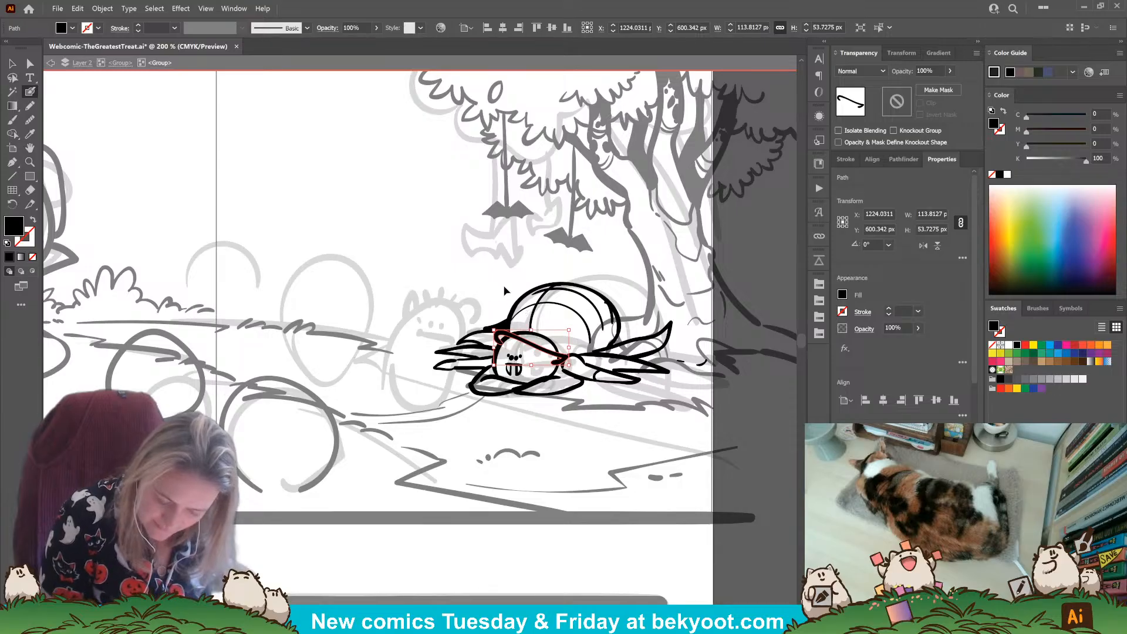
{"action": "left_click_drag", "start_coordinate": [568, 347], "coordinate": [580, 350]}
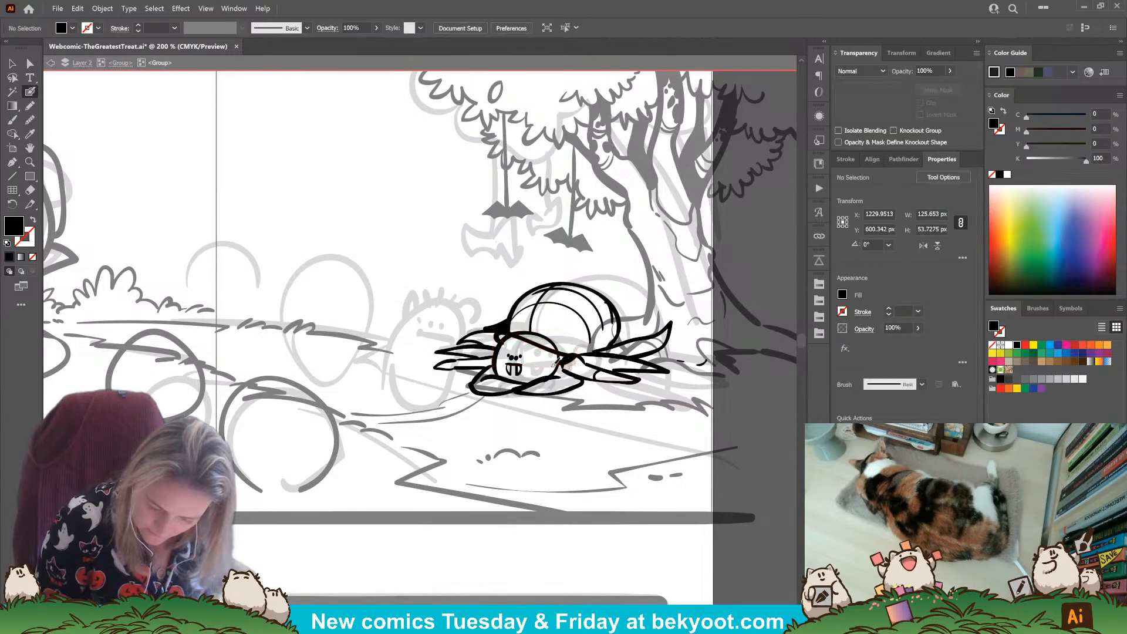
{"action": "key", "text": "ctrl+shift+a"}
Step: Draw a pointed hat cone about 72 by 84 px rising from the brim and select it together with the brim
{"action": "key", "text": "shift+x"}
{"action": "mouse_move", "coordinate": [521, 326]}
{"action": "left_mouse_down"}
{"action": "mouse_move", "coordinate": [556, 293]}
{"action": "mouse_move", "coordinate": [560, 346]}
{"action": "left_mouse_up"}
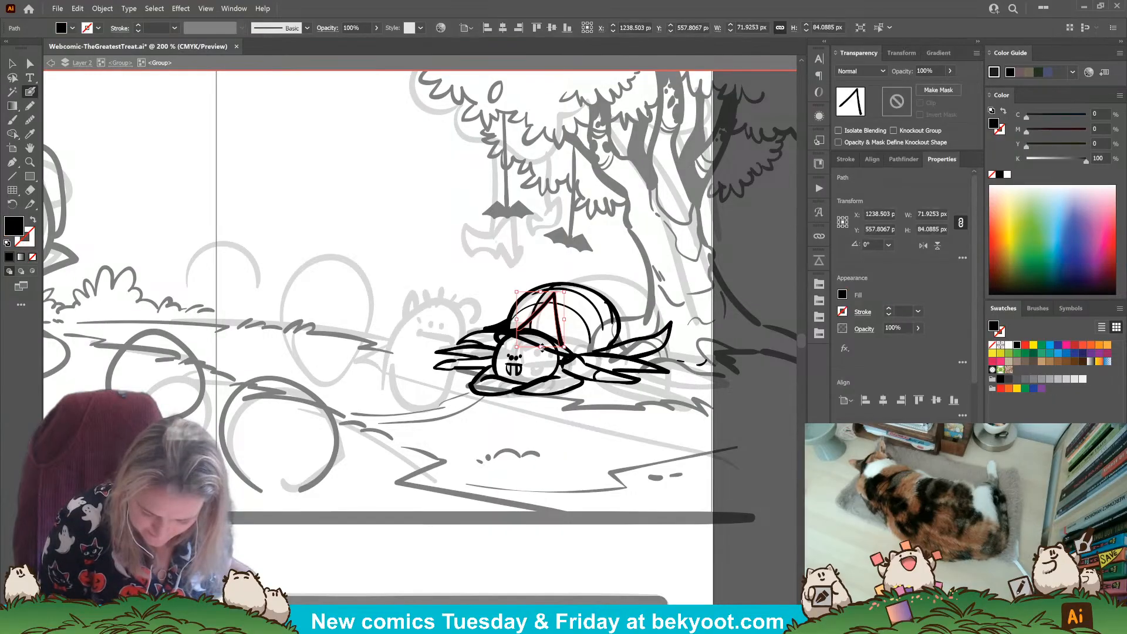
{"action": "mouse_move", "coordinate": [517, 328]}
{"action": "left_mouse_down"}
{"action": "mouse_move", "coordinate": [554, 291]}
{"action": "mouse_move", "coordinate": [551, 355]}
{"action": "mouse_move", "coordinate": [574, 356]}
{"action": "left_mouse_up"}
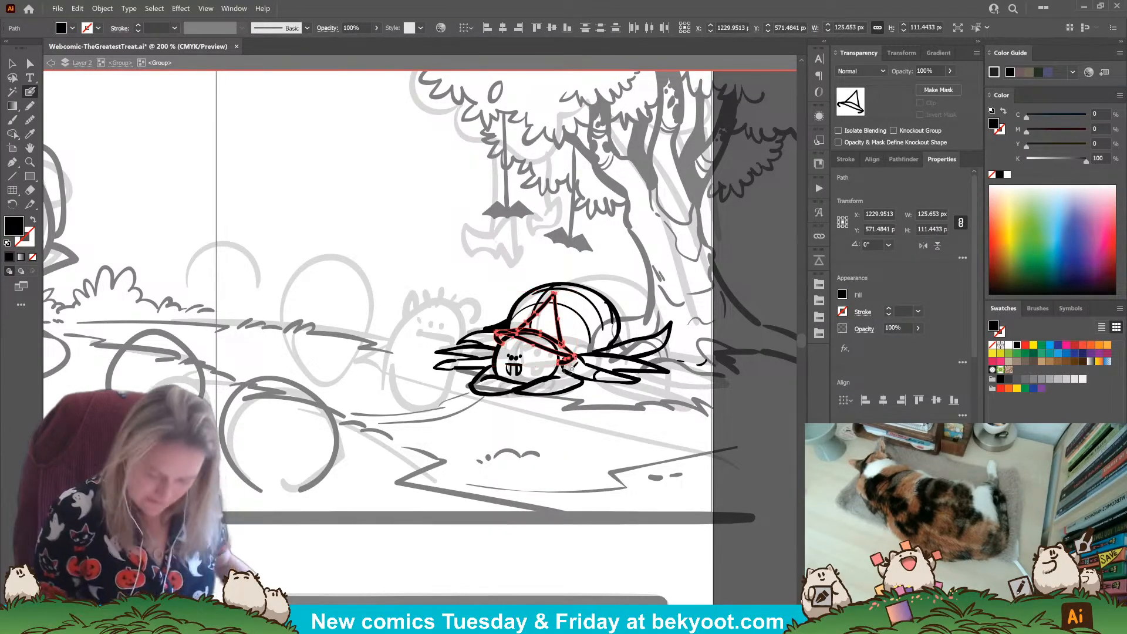
Step: Inside the hat group, add curved stripes across the cone and fill the brim's tree-side end solid black
{"action": "double_click", "coordinate": [563, 334]}
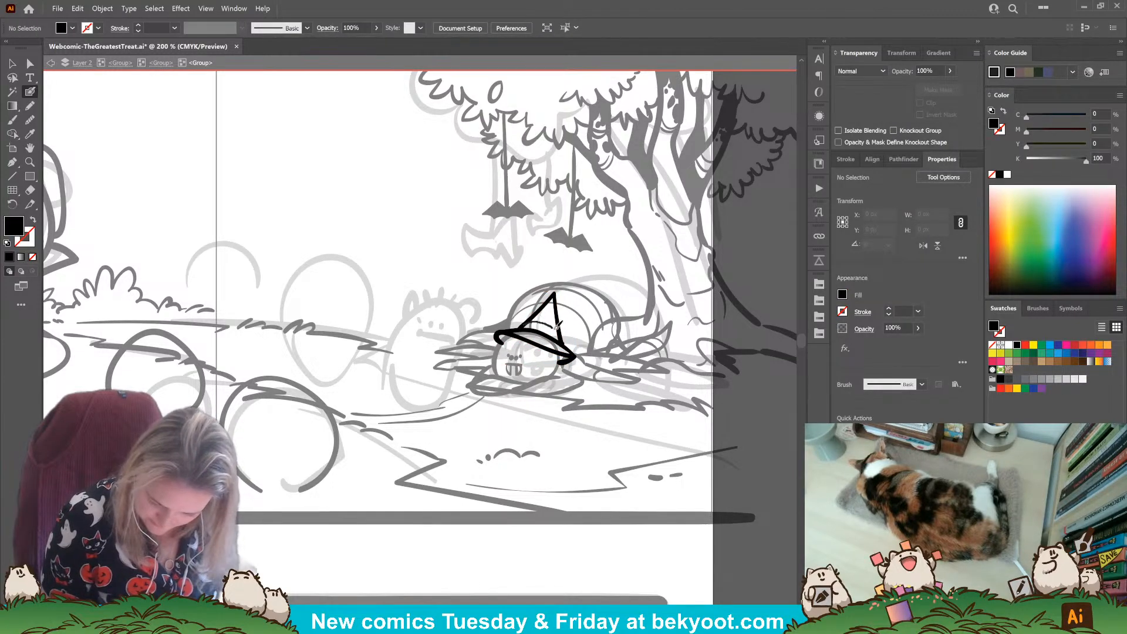
{"action": "key", "text": "shift+x"}
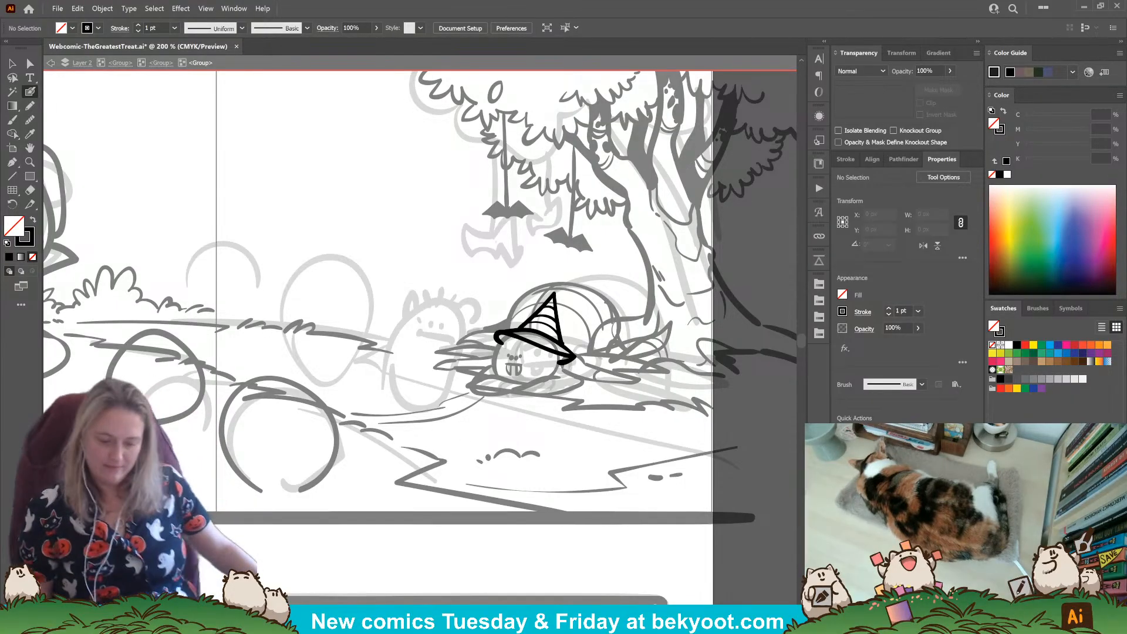
{"action": "left_click_drag", "start_coordinate": [561, 355], "coordinate": [583, 361]}
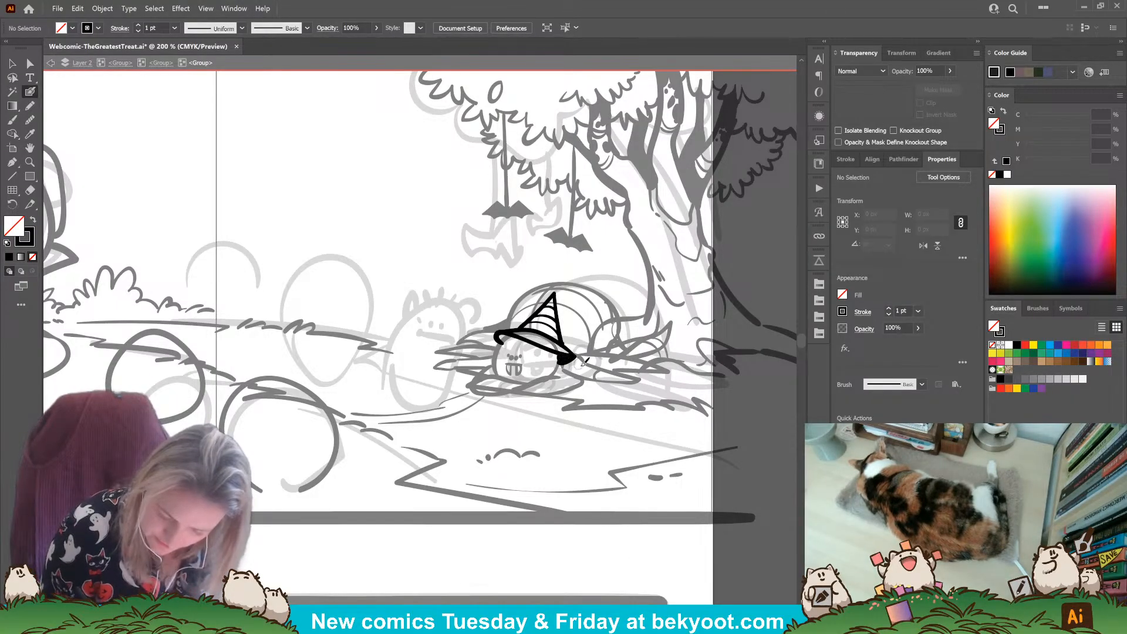
{"action": "key", "text": "b"}
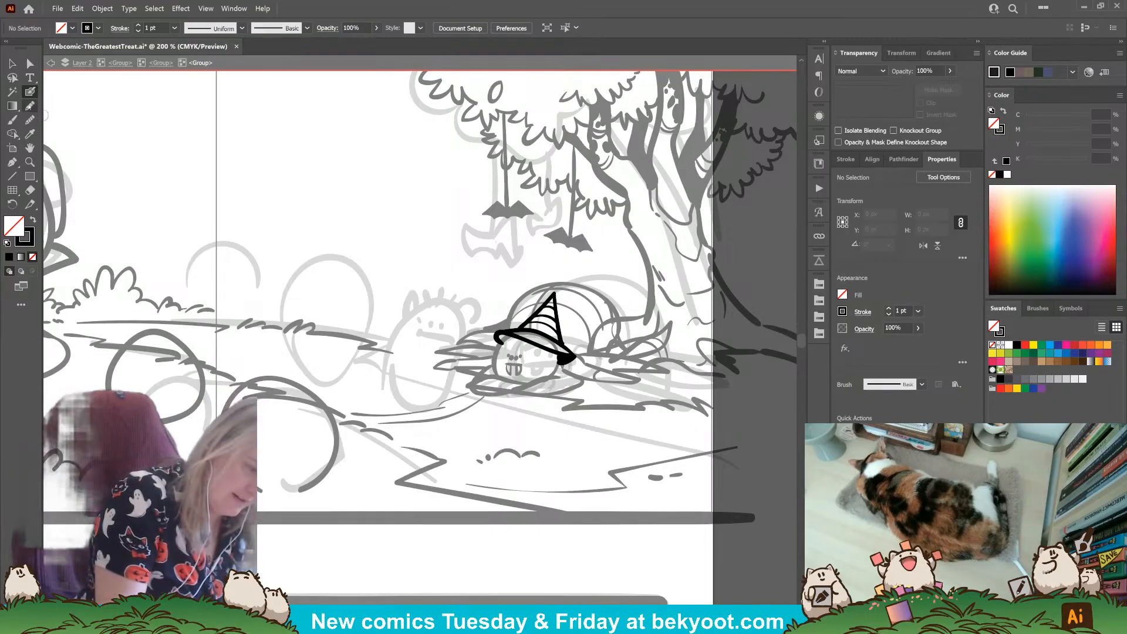
{"action": "mouse_move", "coordinate": [563, 360]}
{"action": "left_mouse_down"}
{"action": "mouse_move", "coordinate": [576, 357]}
{"action": "mouse_move", "coordinate": [564, 355]}
{"action": "left_mouse_up"}
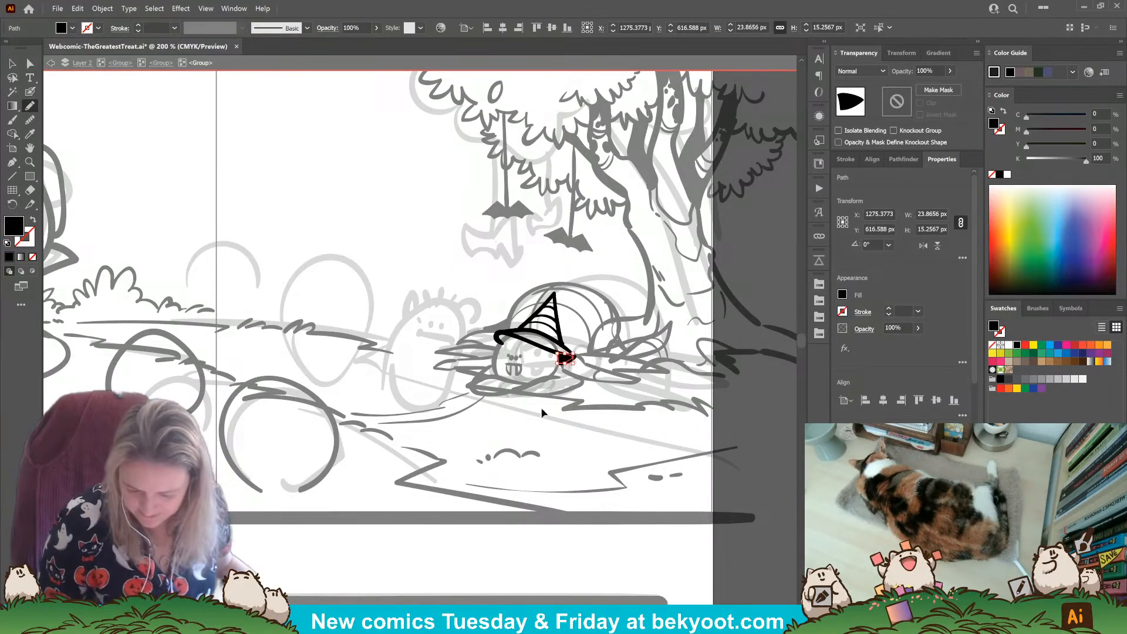
{"action": "key", "text": "ctrl+shift+a"}
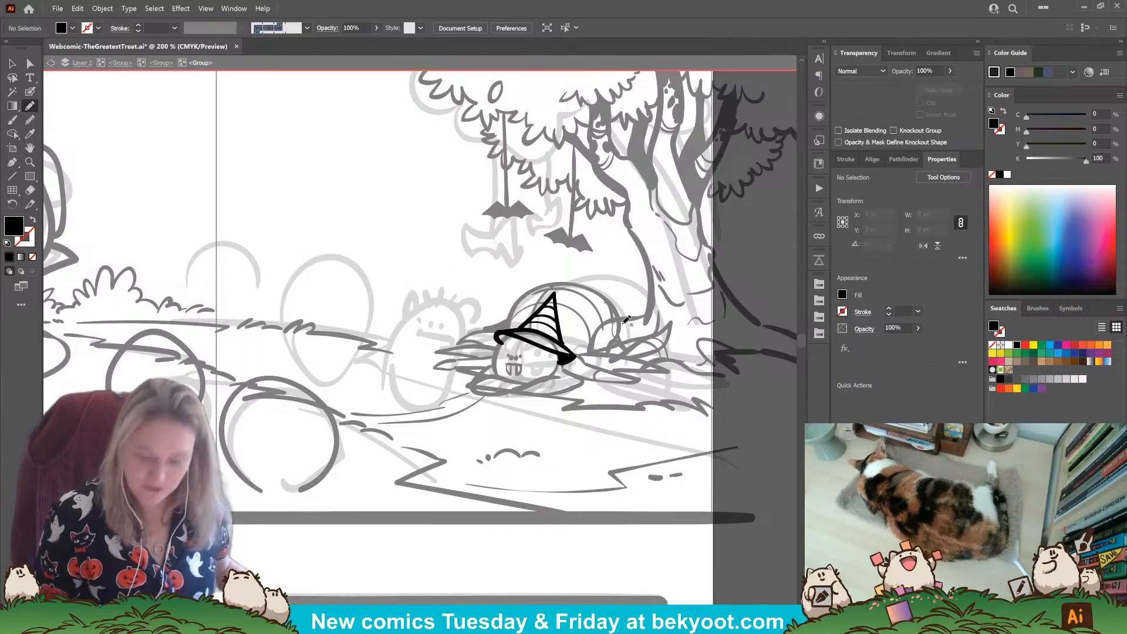
Step: Leave the hat group and delete the curved stripe lines inside the creature's domed body behind the hat
{"action": "key", "text": "v"}
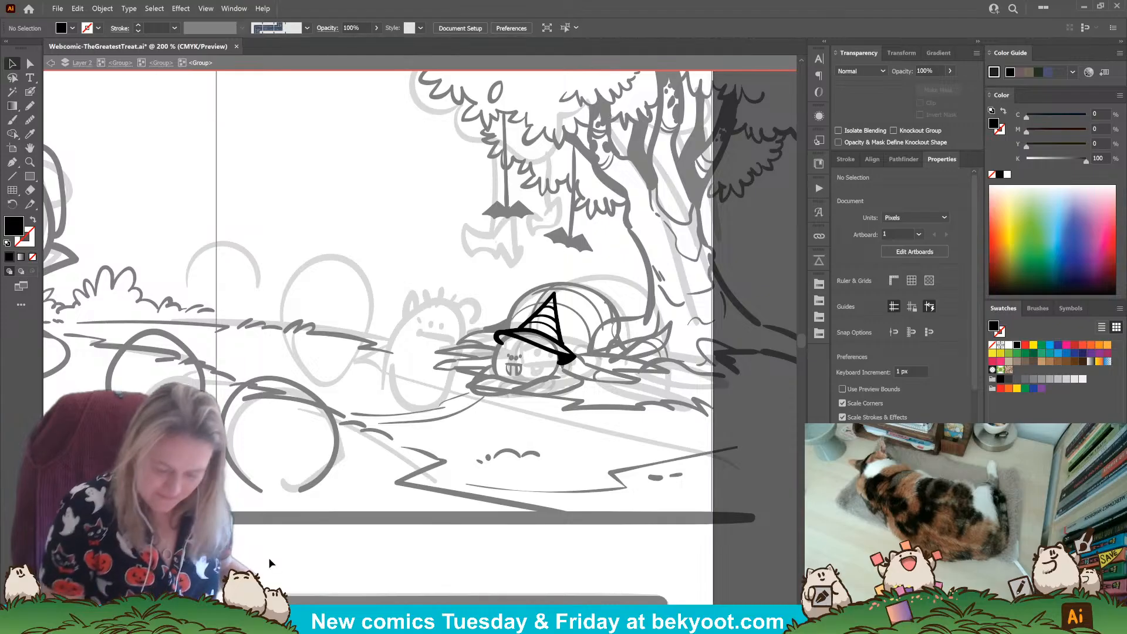
{"action": "key", "text": "Escape"}
{"action": "left_click_drag", "start_coordinate": [578, 326], "coordinate": [529, 323]}
{"action": "left_click", "coordinate": [502, 295]}
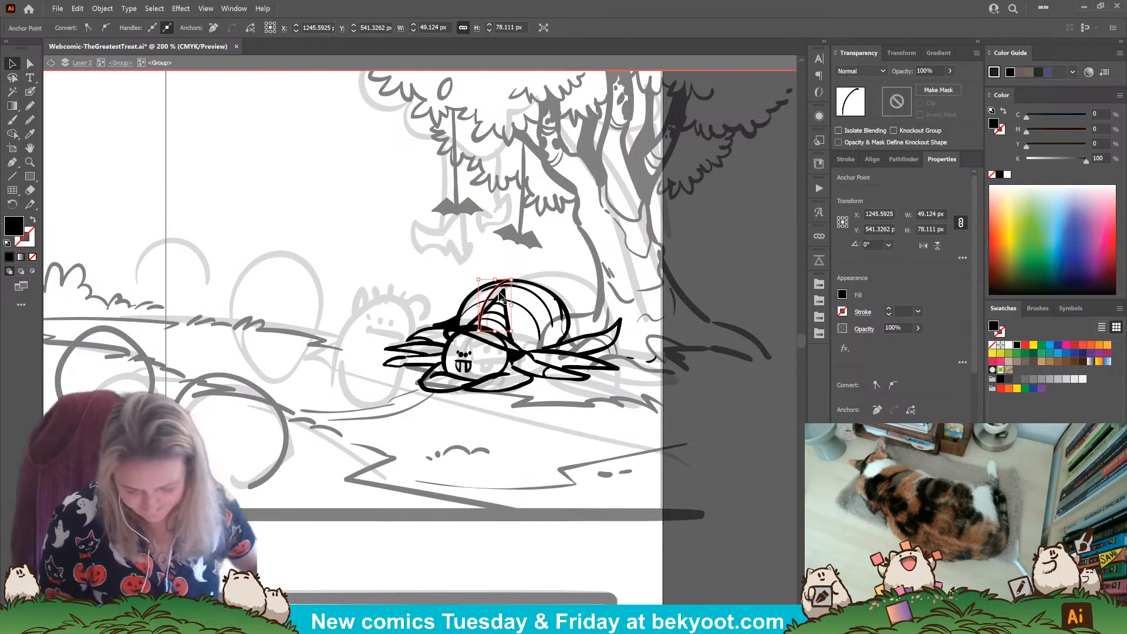
{"action": "left_click", "coordinate": [552, 304]}
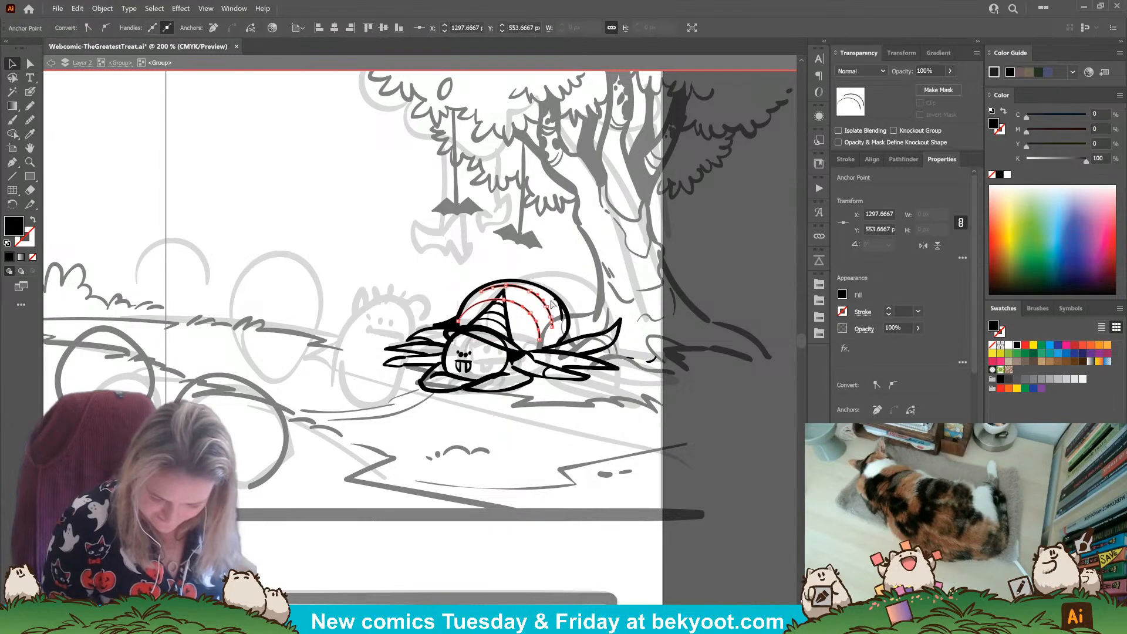
{"action": "left_click", "coordinate": [700, 301]}
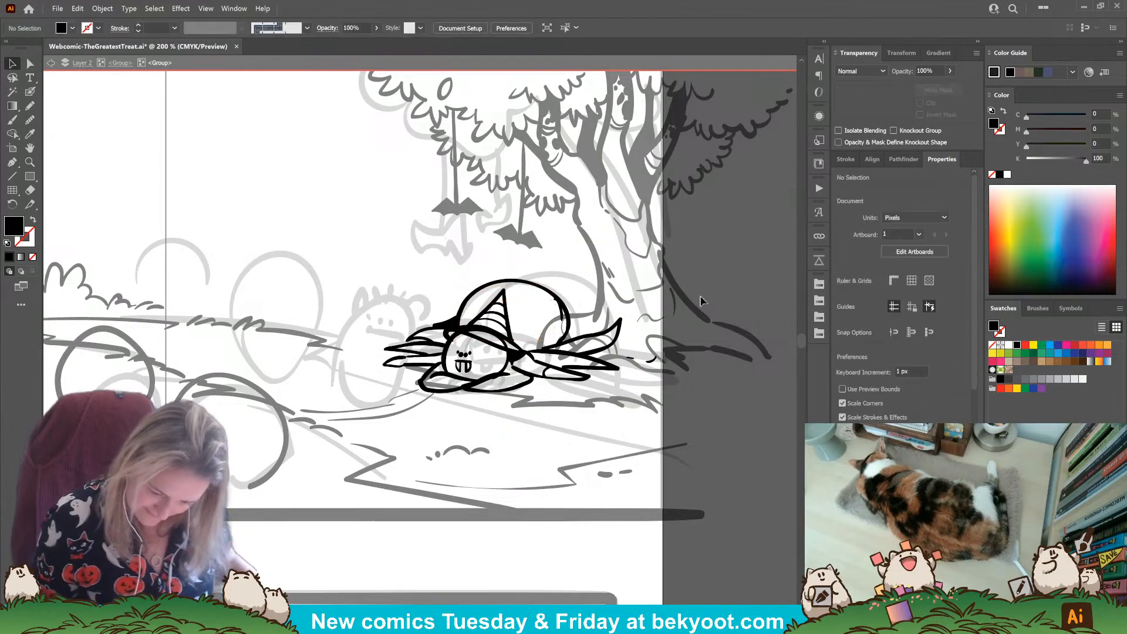
{"action": "left_click", "coordinate": [563, 321]}
{"action": "left_click", "coordinate": [567, 317]}
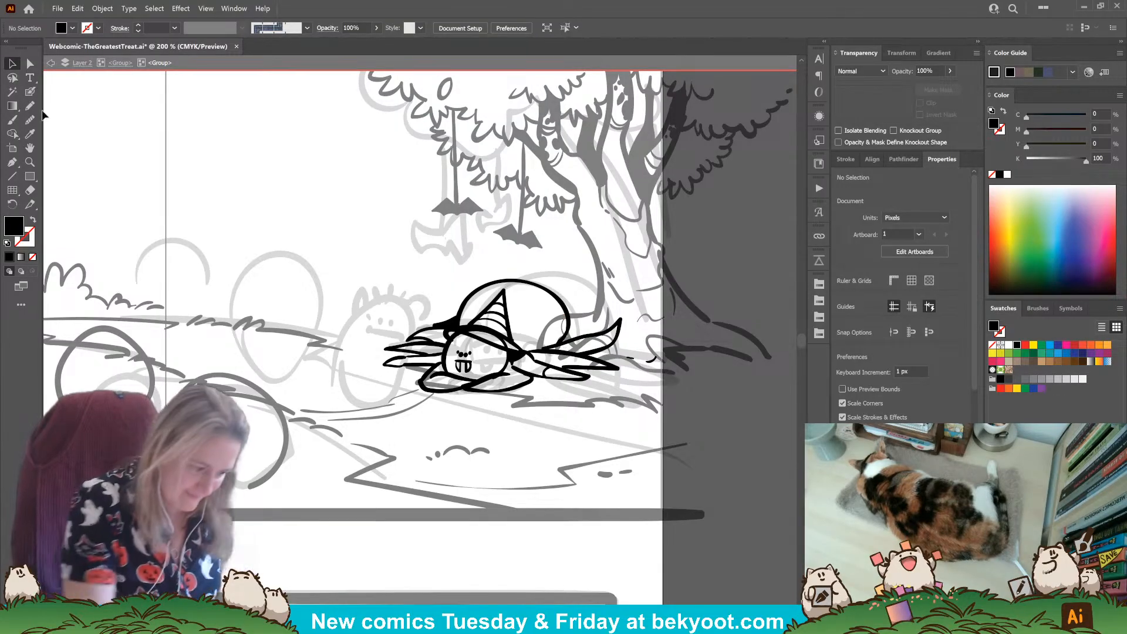
Step: Redraw the curved contour stripes on the domed body so they run on either side of the hat
{"action": "left_click", "coordinate": [30, 91]}
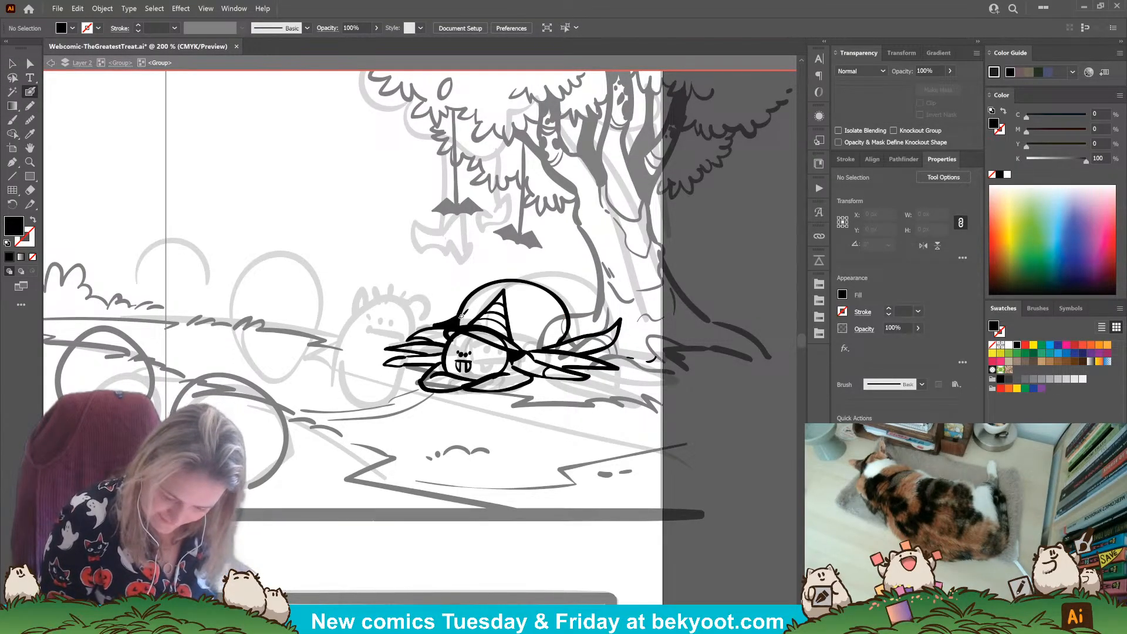
{"action": "key", "text": "shift+x"}
{"action": "mouse_move", "coordinate": [504, 290]}
{"action": "left_mouse_down"}
{"action": "mouse_move", "coordinate": [533, 305]}
{"action": "mouse_move", "coordinate": [545, 346]}
{"action": "mouse_move", "coordinate": [553, 329]}
{"action": "mouse_move", "coordinate": [558, 338]}
{"action": "mouse_move", "coordinate": [549, 345]}
{"action": "mouse_move", "coordinate": [561, 327]}
{"action": "mouse_move", "coordinate": [553, 297]}
{"action": "mouse_move", "coordinate": [514, 281]}
{"action": "mouse_move", "coordinate": [476, 283]}
{"action": "left_mouse_up"}
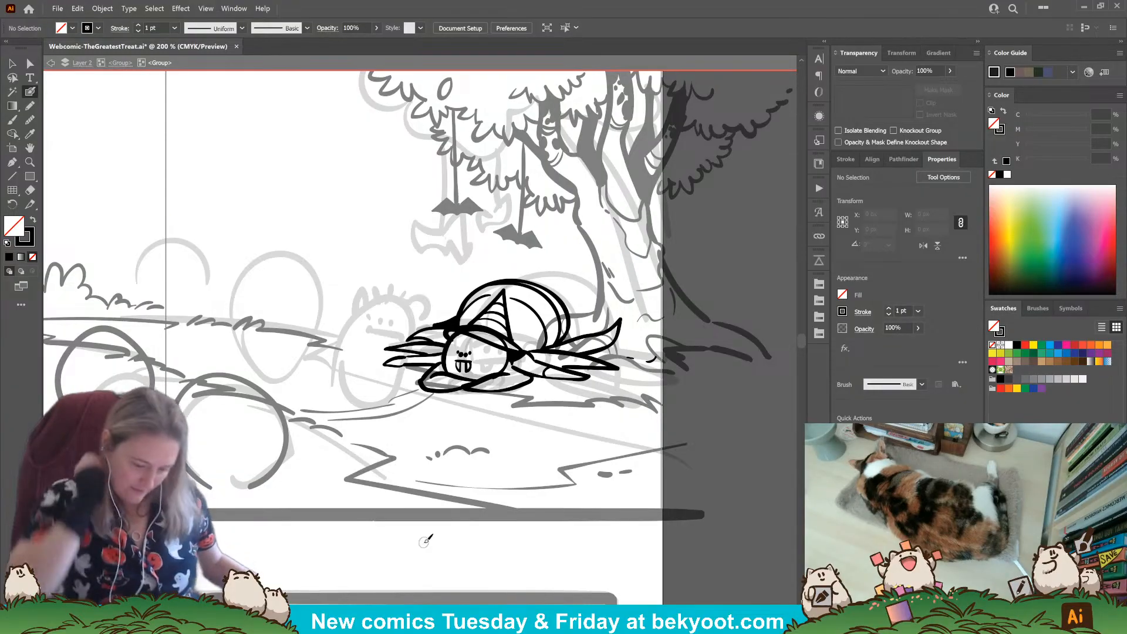
Step: Trim the head outline beneath the hat and fill the gap between the head and the tree-side legs solid black
{"action": "mouse_move", "coordinate": [448, 359]}
{"action": "left_mouse_down"}
{"action": "mouse_move", "coordinate": [508, 371]}
{"action": "mouse_move", "coordinate": [470, 327]}
{"action": "mouse_move", "coordinate": [504, 336]}
{"action": "mouse_move", "coordinate": [483, 380]}
{"action": "left_mouse_up"}
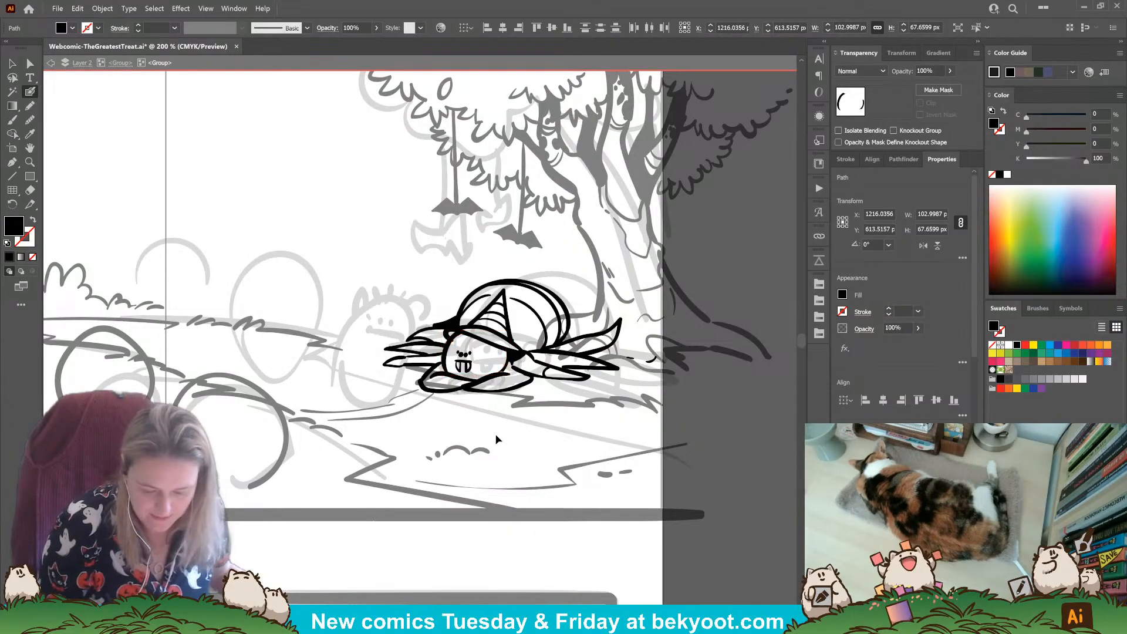
{"action": "left_click", "coordinate": [498, 443], "text": "ctrl"}
{"action": "key", "text": "shift+x"}
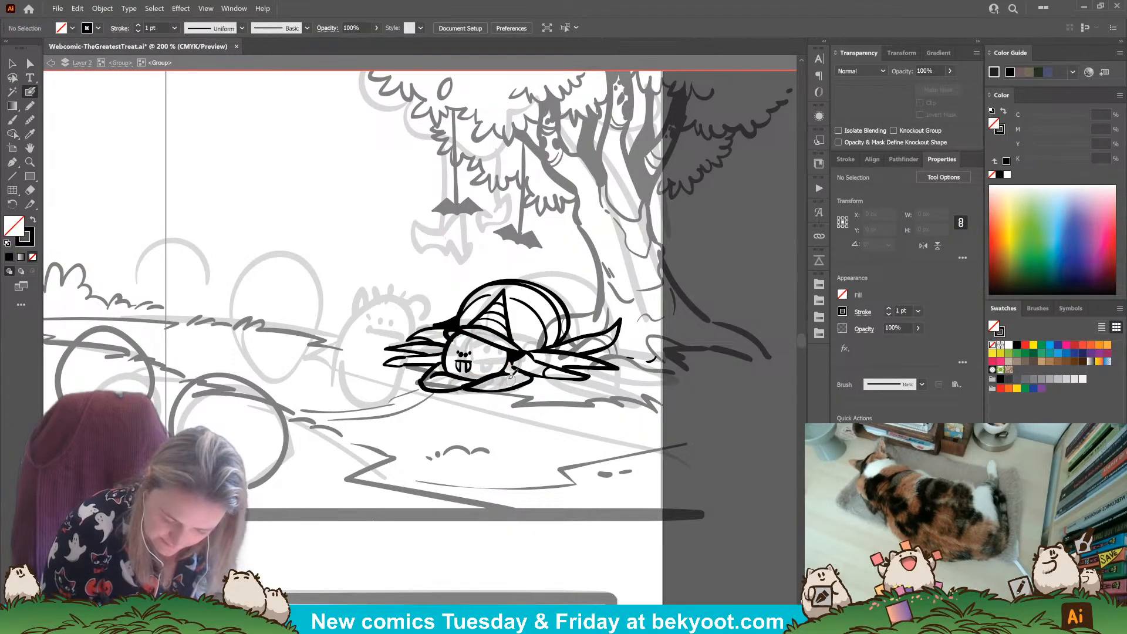
{"action": "key", "text": "n"}
{"action": "key", "text": "shift+x"}
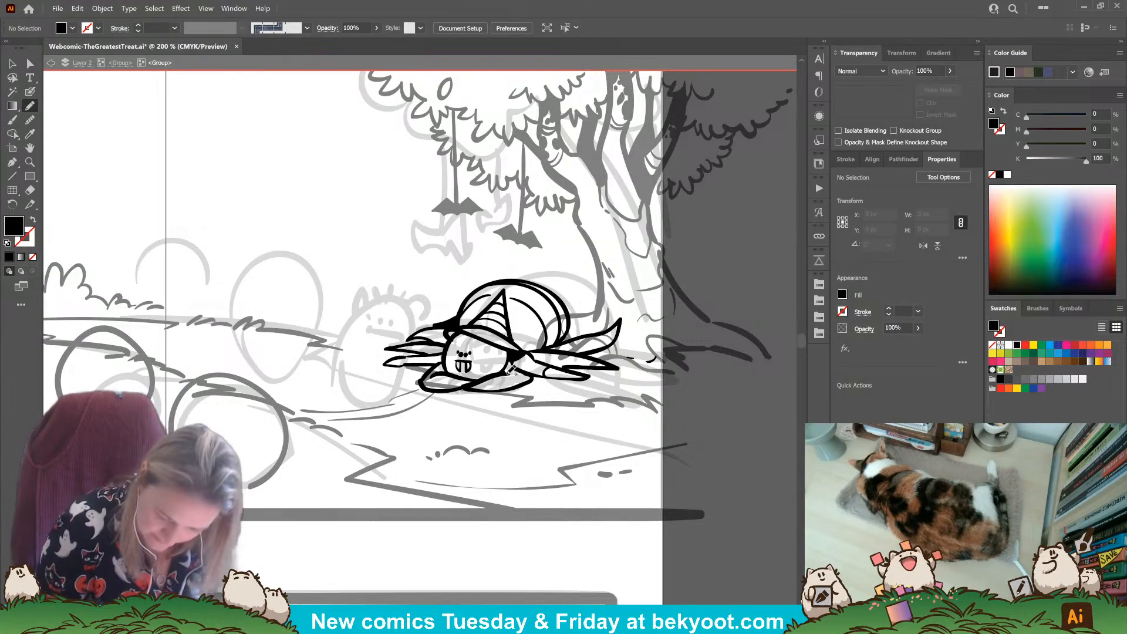
{"action": "mouse_move", "coordinate": [508, 386]}
{"action": "left_mouse_down"}
{"action": "mouse_move", "coordinate": [531, 379]}
{"action": "mouse_move", "coordinate": [517, 356]}
{"action": "mouse_move", "coordinate": [506, 370]}
{"action": "left_mouse_up"}
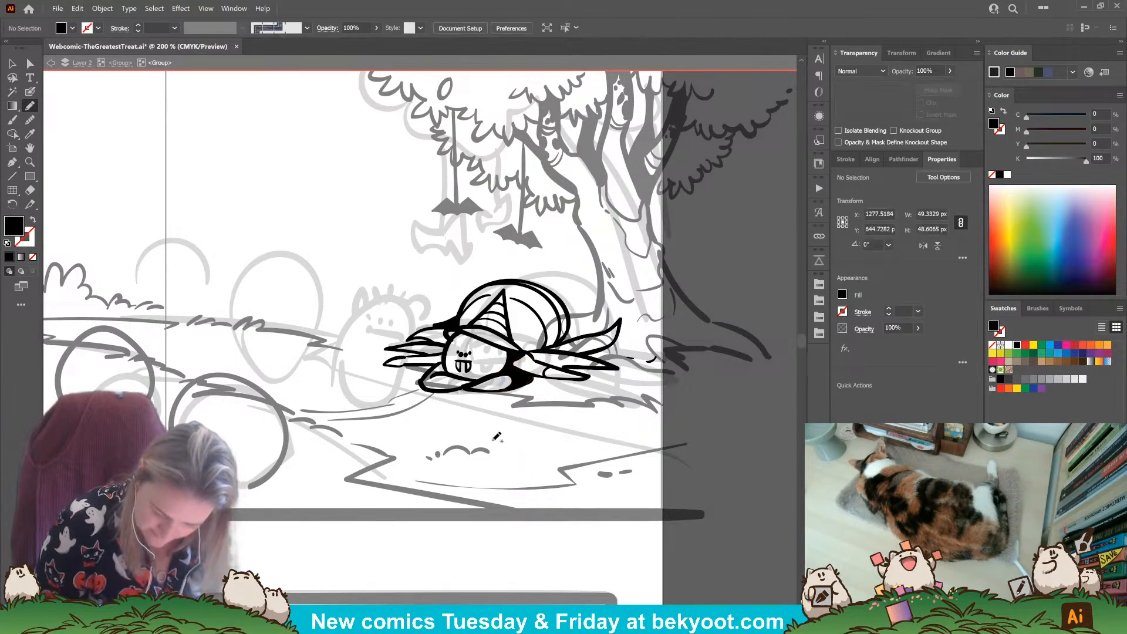
Step: Touch up the head's edge and shift the creature's face slightly upward beneath the hat brim
{"action": "scroll", "coordinate": [468, 398], "scroll_direction": "left", "scroll_amount": 3}
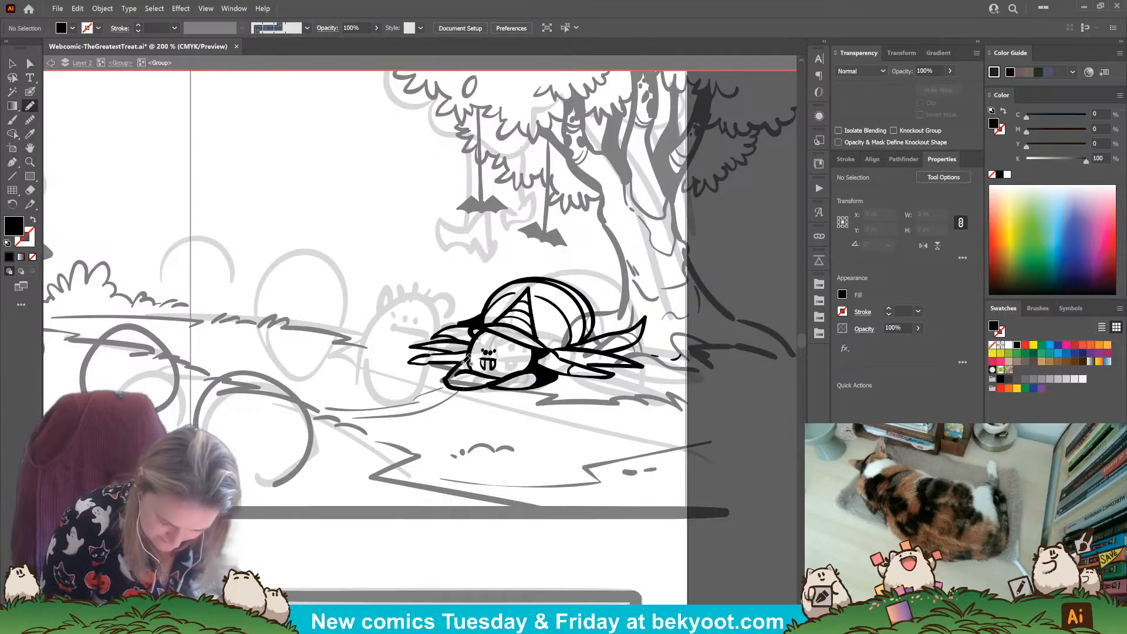
{"action": "left_click_drag", "start_coordinate": [476, 366], "coordinate": [470, 369]}
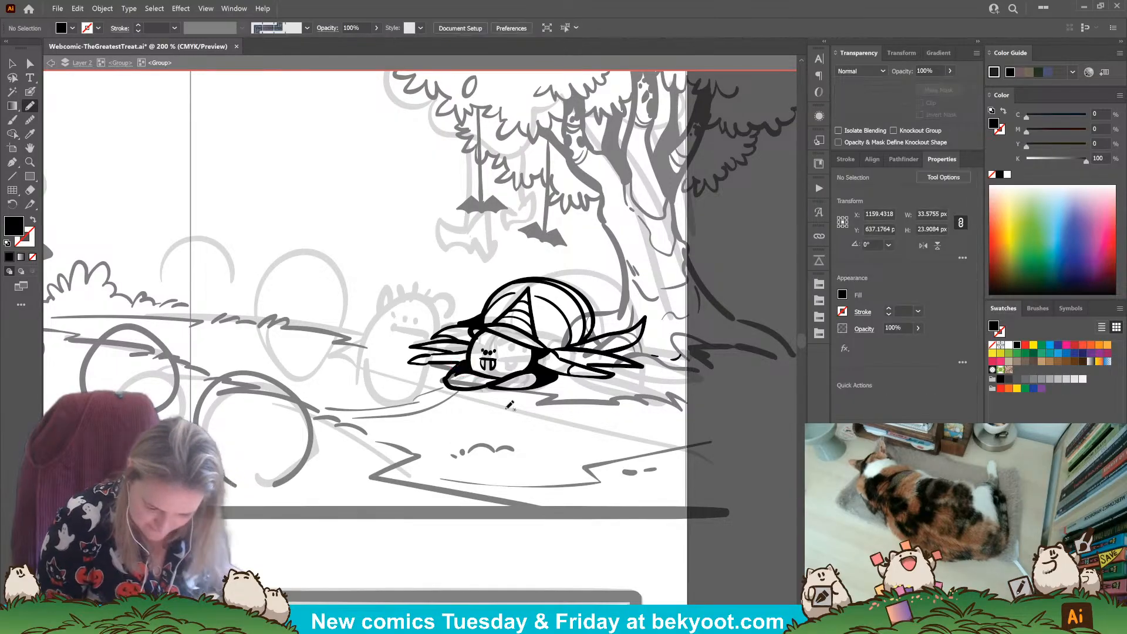
{"action": "left_click", "coordinate": [487, 360], "text": "ctrl"}
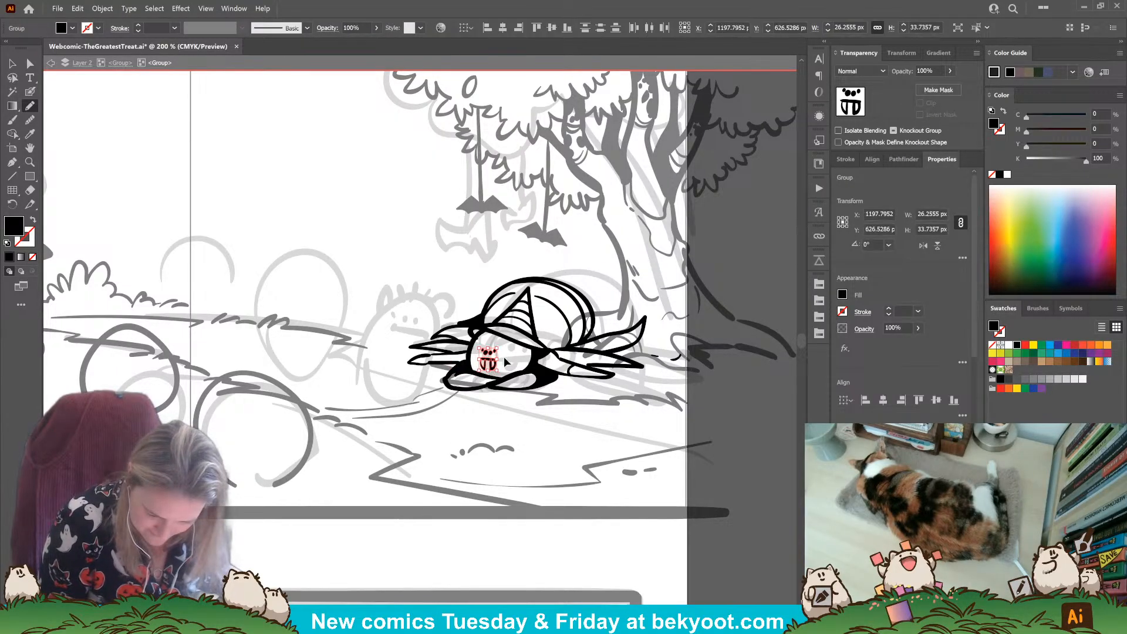
{"action": "left_click_drag", "start_coordinate": [490, 357], "coordinate": [491, 345]}
{"action": "left_click", "coordinate": [495, 432], "text": "ctrl"}
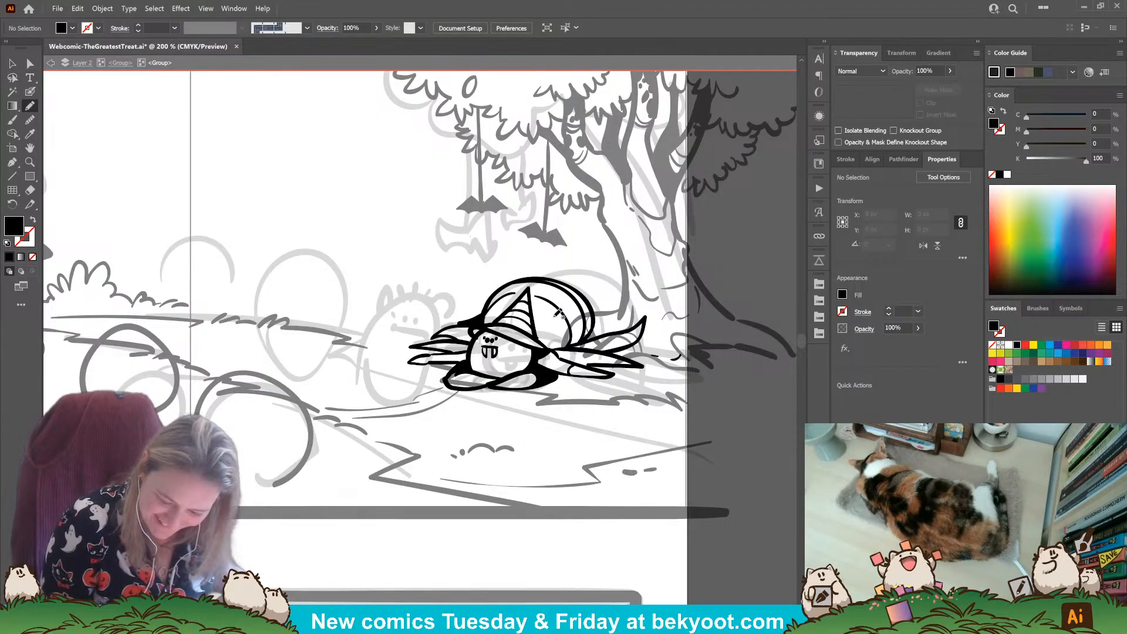
{"action": "left_click", "coordinate": [488, 357], "text": "ctrl"}
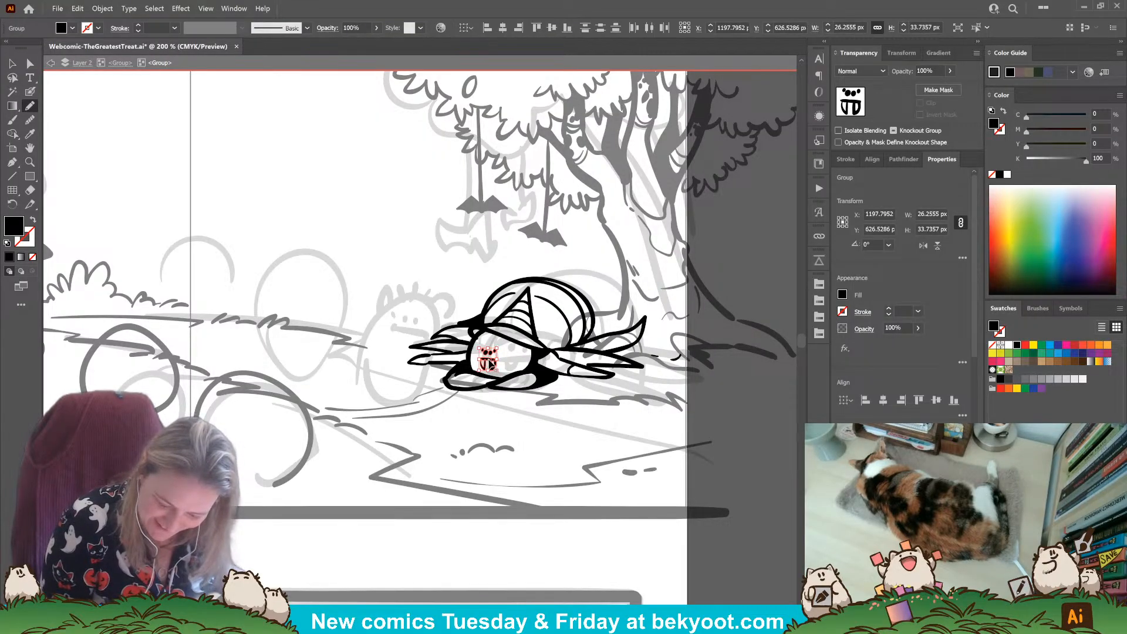
{"action": "key", "text": "ctrl+shift+a"}
Step: Paint short curved stripe bands across the creature's legs on both sides of its body
{"action": "left_click_drag", "start_coordinate": [501, 387], "coordinate": [453, 387]}
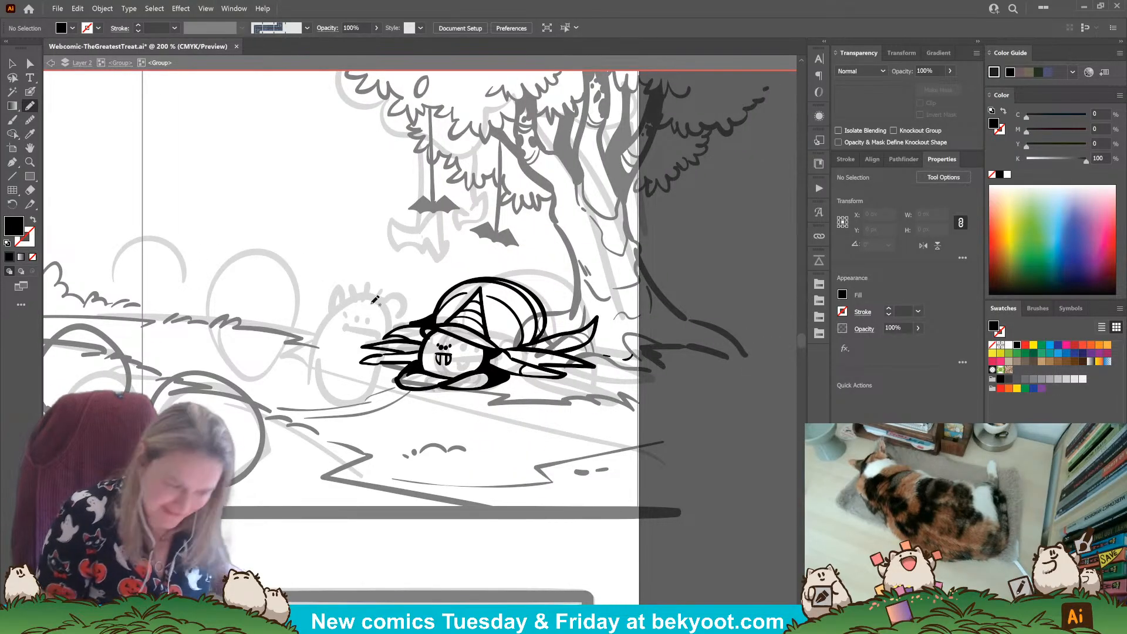
{"action": "left_click", "coordinate": [29, 93]}
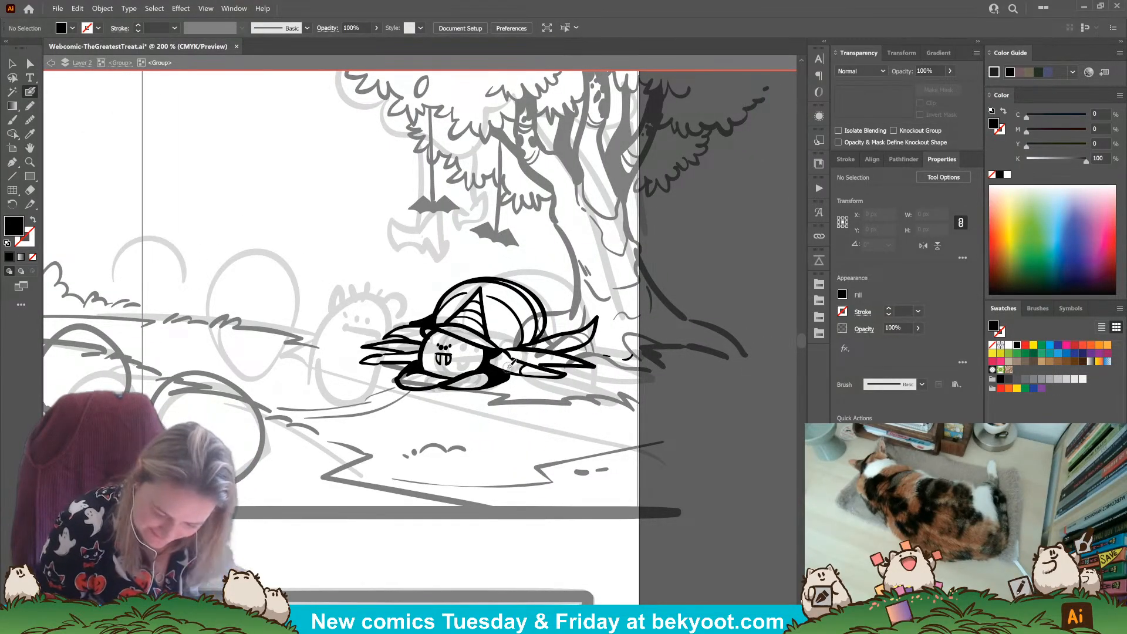
{"action": "key", "text": "shift+x"}
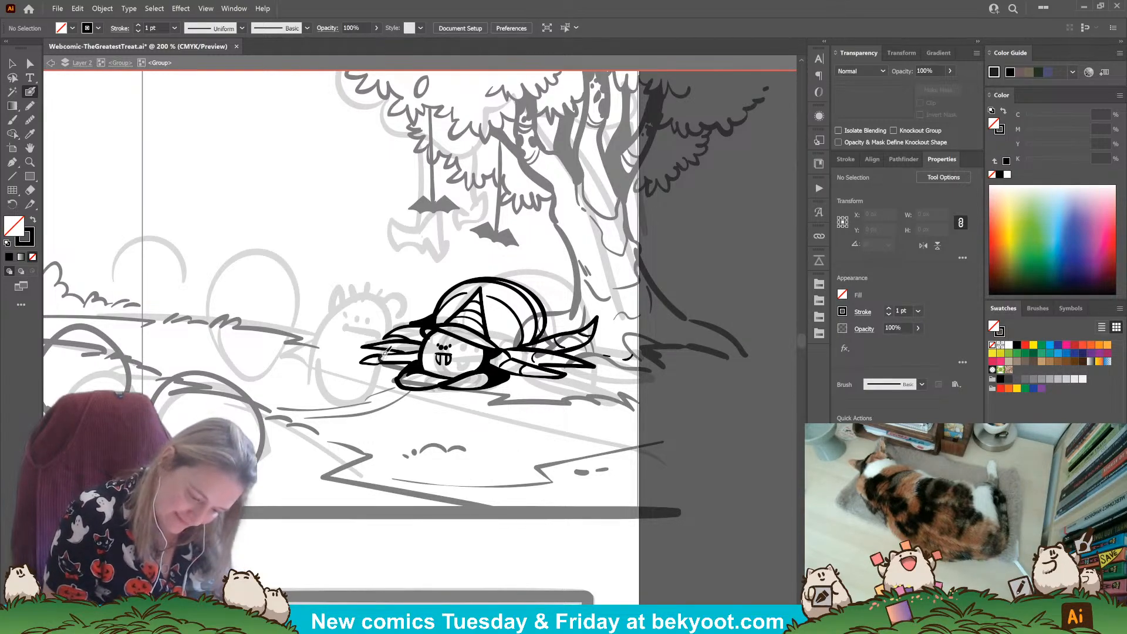
{"action": "left_click_drag", "start_coordinate": [388, 346], "coordinate": [402, 335]}
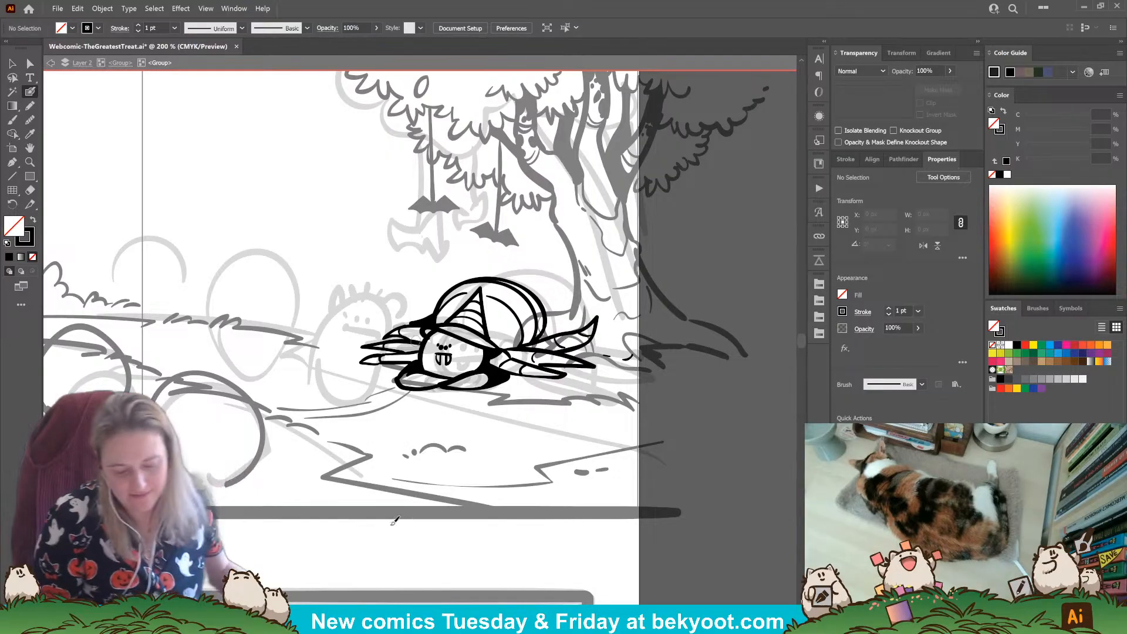
Step: Leave the creature's group for the surrounding scene group and select the faded creature sketch, clearing the selection again
{"action": "left_click_drag", "start_coordinate": [510, 440], "coordinate": [510, 466]}
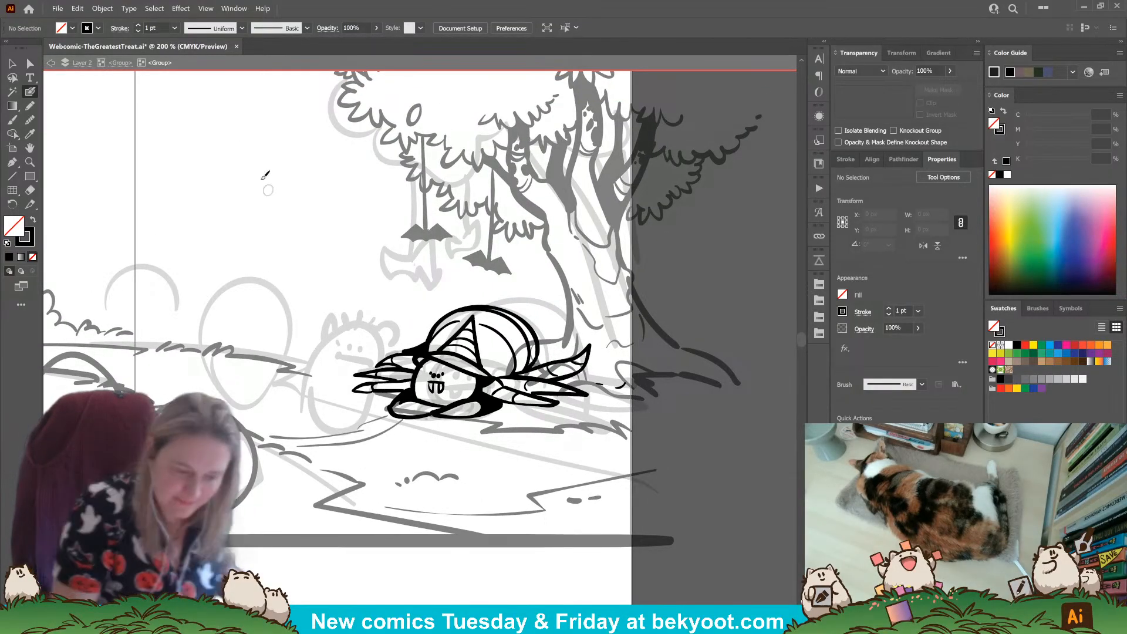
{"action": "left_click", "coordinate": [120, 63]}
{"action": "left_click_drag", "start_coordinate": [415, 455], "coordinate": [501, 443]}
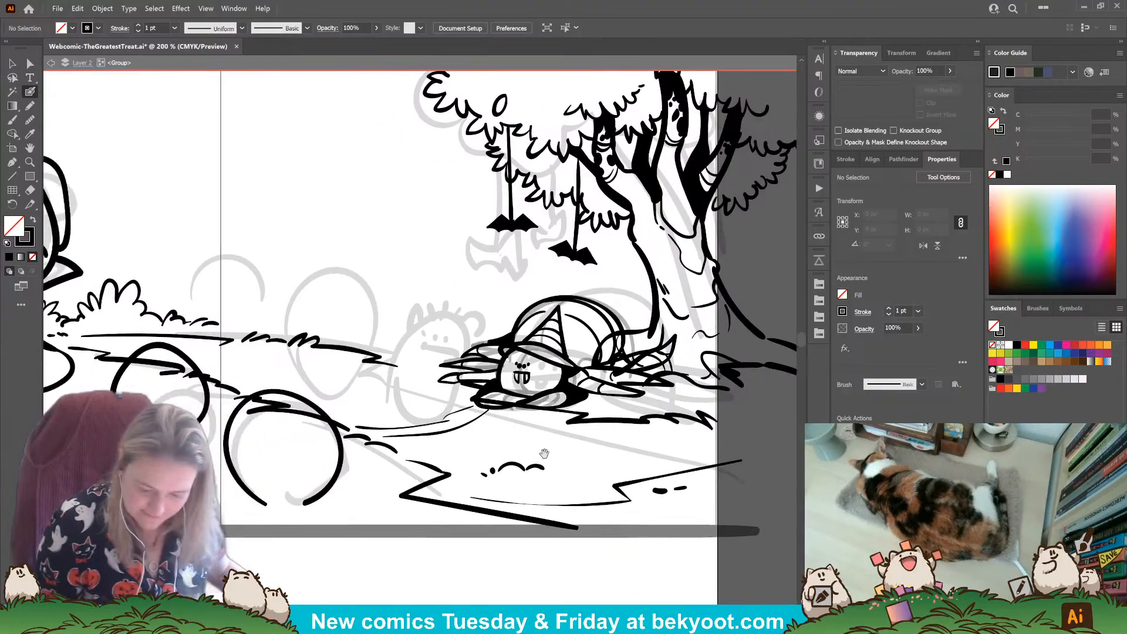
{"action": "left_click", "coordinate": [12, 62]}
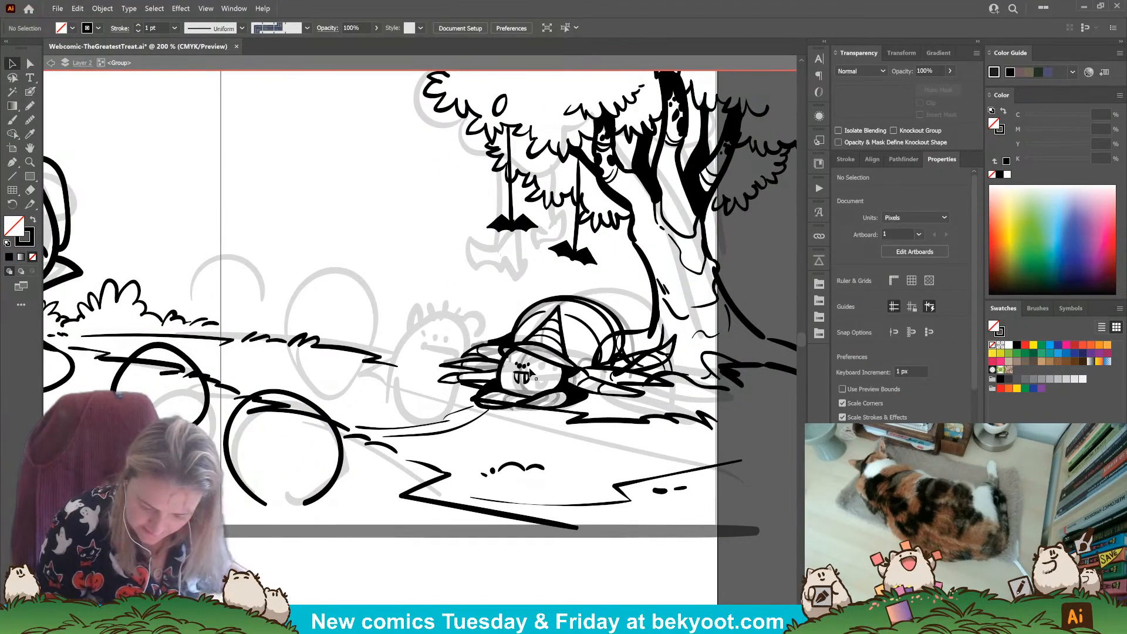
{"action": "left_click", "coordinate": [545, 345]}
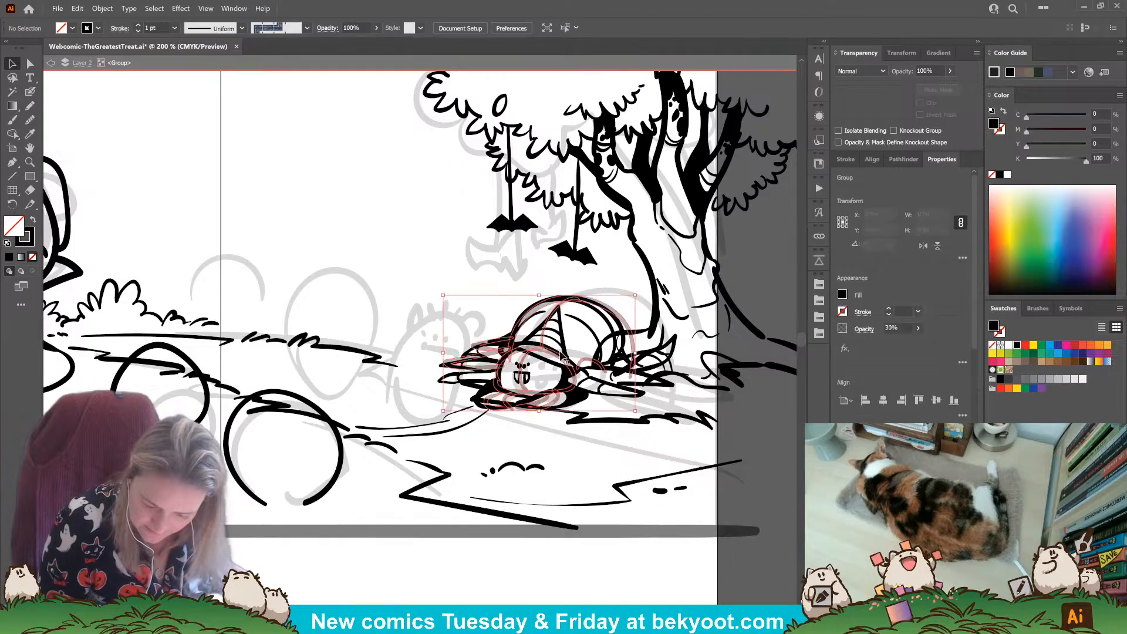
{"action": "key", "text": "ctrl+shift+a"}
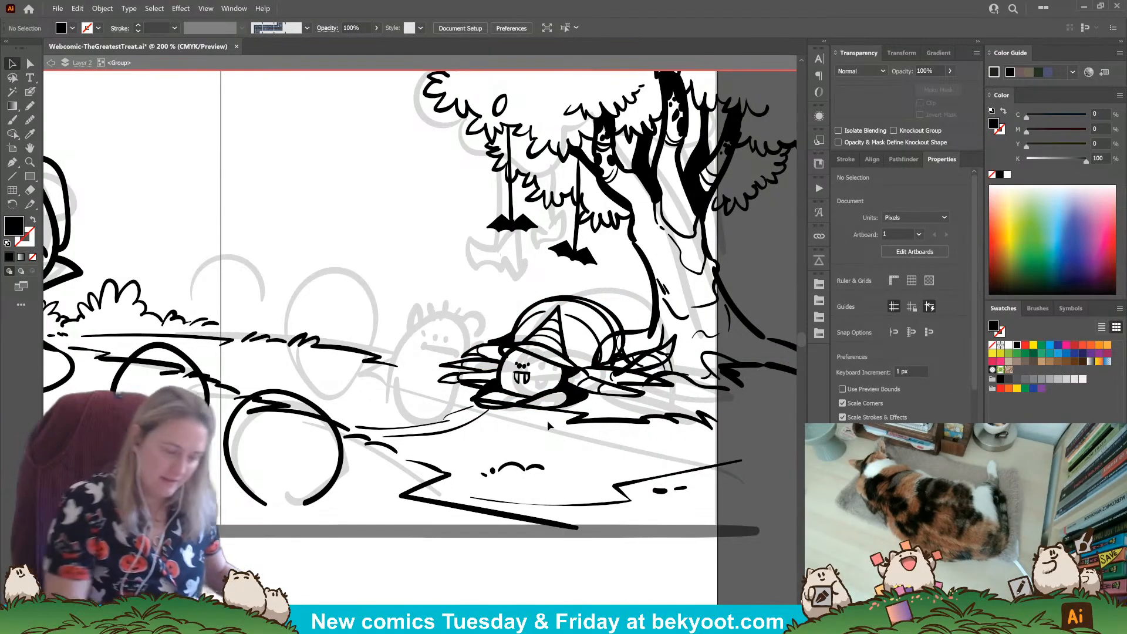
Step: Fade the two large black circles on the ground beside the path to 30% opacity
{"action": "key", "text": "shift+b"}
{"action": "scroll", "coordinate": [485, 420], "scroll_direction": "up", "scroll_amount": 1}
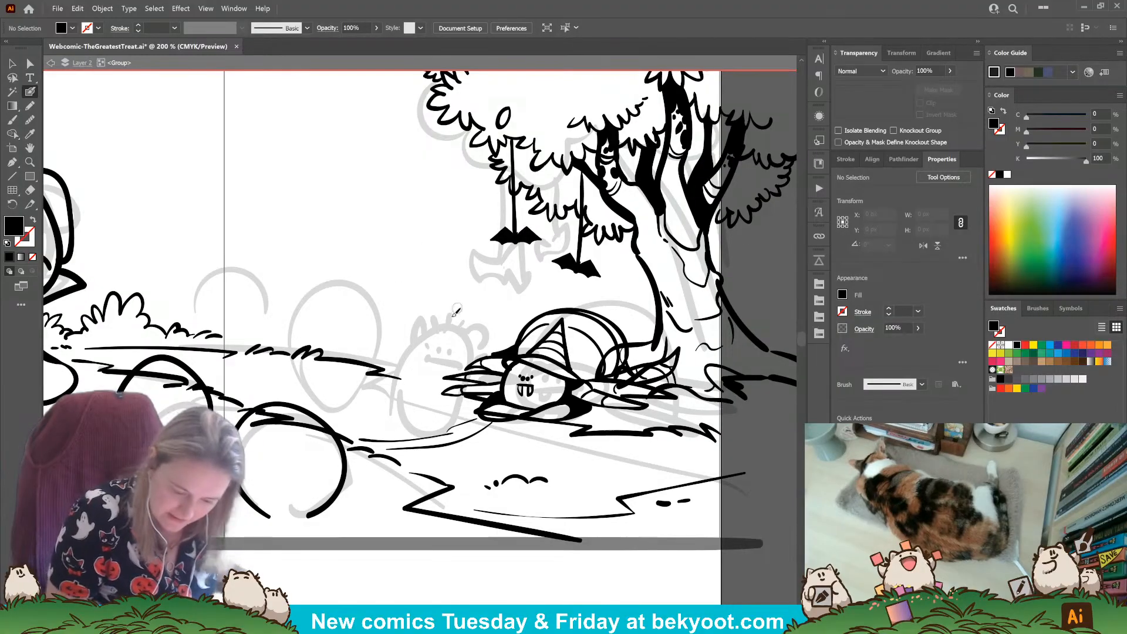
{"action": "left_click_drag", "start_coordinate": [436, 486], "coordinate": [533, 451]}
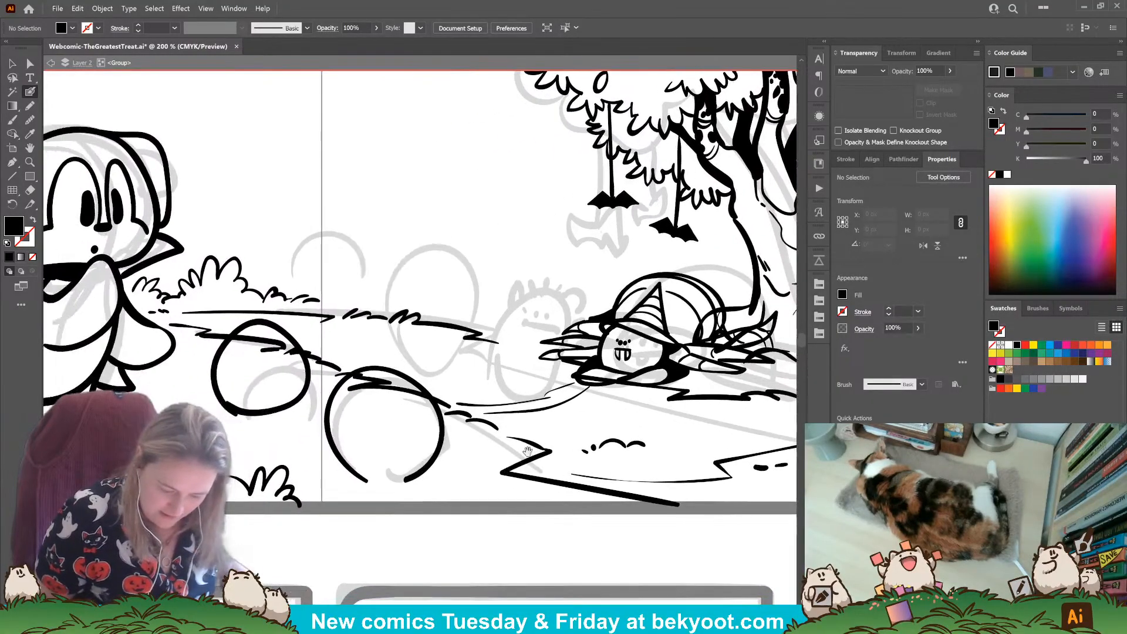
{"action": "left_click", "coordinate": [438, 450], "text": "ctrl"}
{"action": "left_click", "coordinate": [261, 408], "text": "ctrl+shift"}
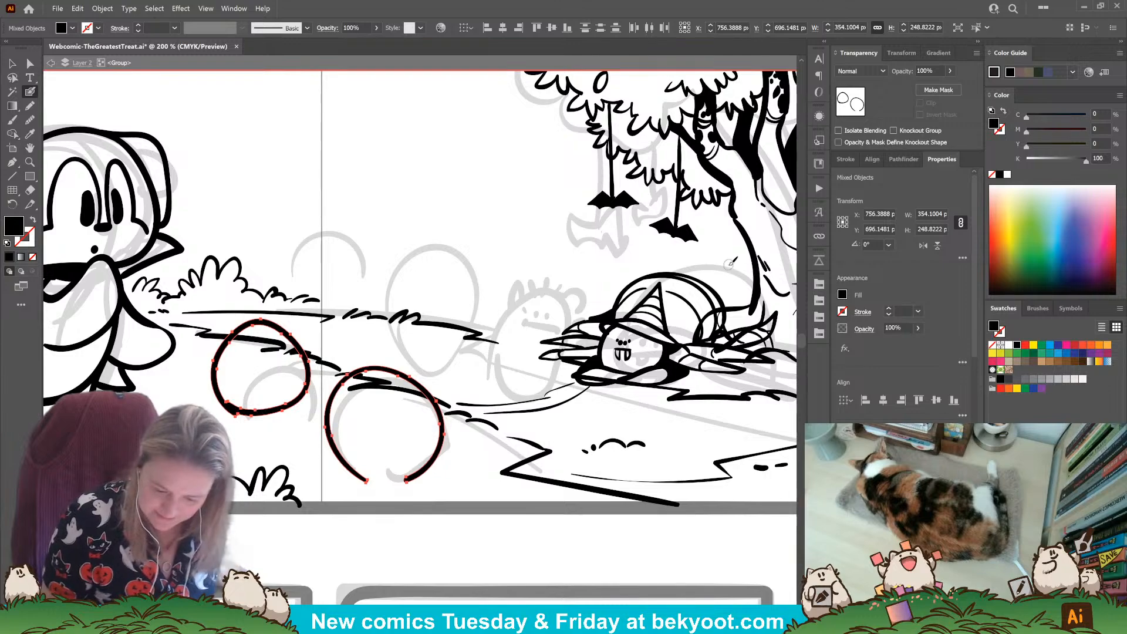
{"action": "left_click", "coordinate": [932, 71]}
{"action": "type", "text": "30"}
{"action": "key", "text": "Return"}
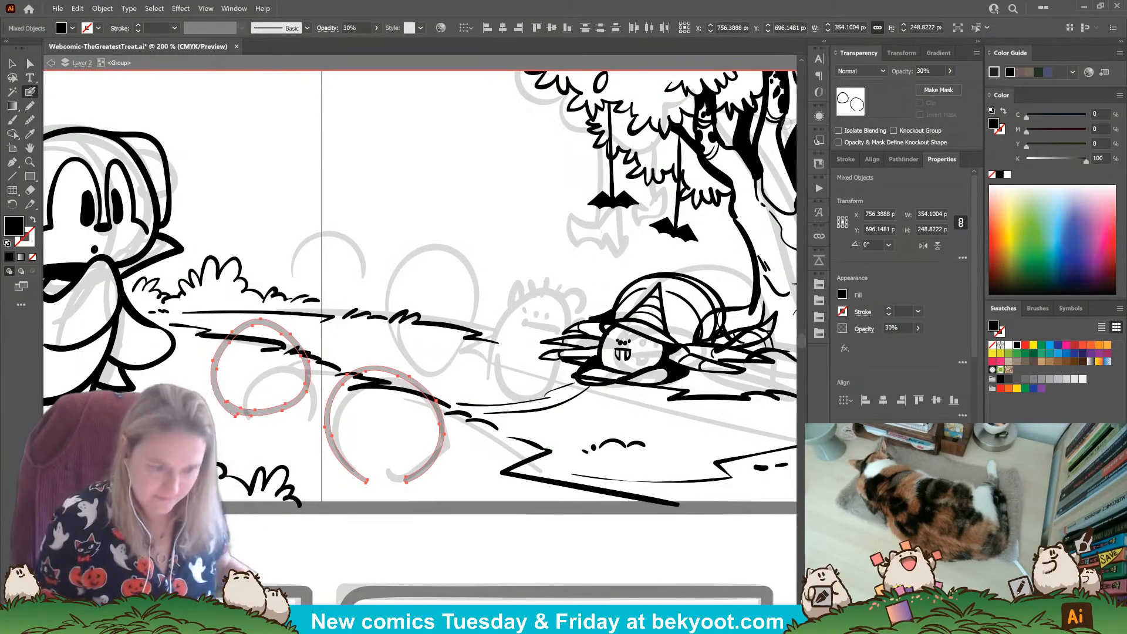
{"action": "key", "text": "ctrl+shift+a"}
Step: Ink both curved sides of a pumpkin over the faded circle nearest the dog-like character, and move the tree-side curve slightly inward
{"action": "scroll", "coordinate": [393, 344], "scroll_direction": "left", "scroll_amount": 3}
{"action": "left_click", "coordinate": [349, 340], "text": "ctrl"}
{"action": "key", "text": "ctrl+shift+a"}
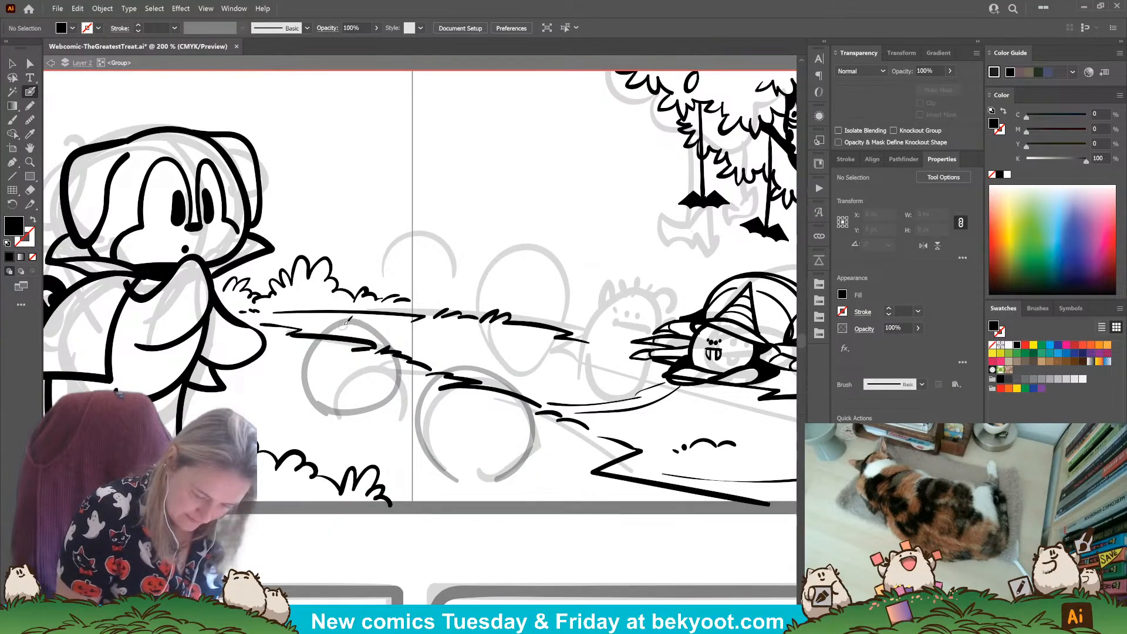
{"action": "mouse_move", "coordinate": [339, 320]}
{"action": "left_mouse_down"}
{"action": "mouse_move", "coordinate": [297, 359]}
{"action": "mouse_move", "coordinate": [291, 399]}
{"action": "mouse_move", "coordinate": [311, 411]}
{"action": "left_mouse_up"}
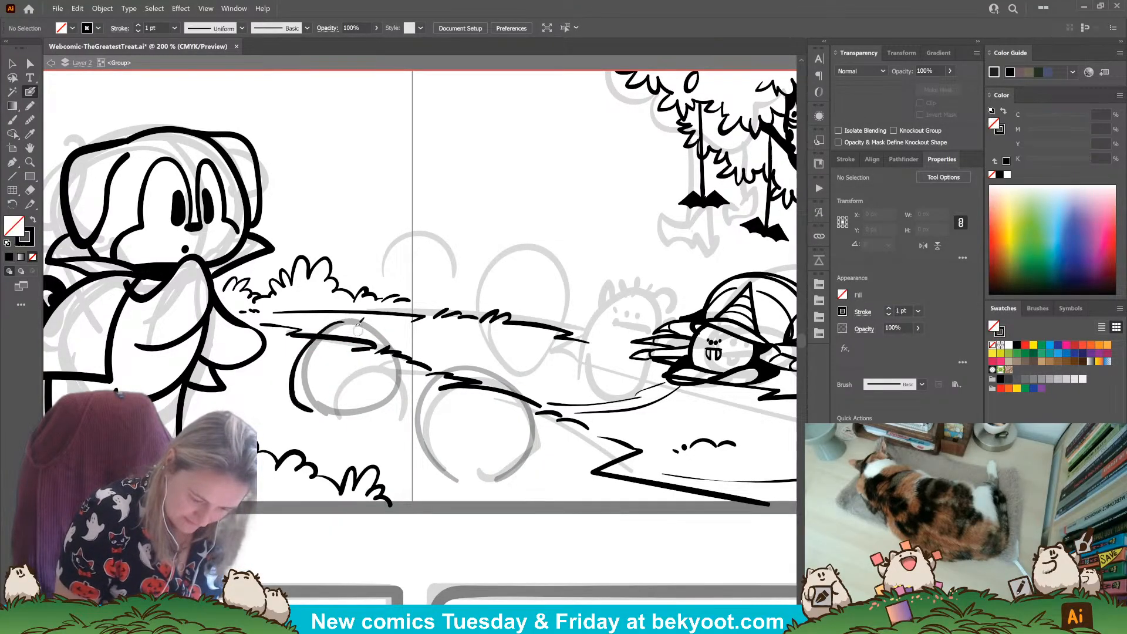
{"action": "mouse_move", "coordinate": [349, 321]}
{"action": "left_mouse_down"}
{"action": "mouse_move", "coordinate": [392, 332]}
{"action": "mouse_move", "coordinate": [415, 370]}
{"action": "mouse_move", "coordinate": [409, 401]}
{"action": "left_mouse_up"}
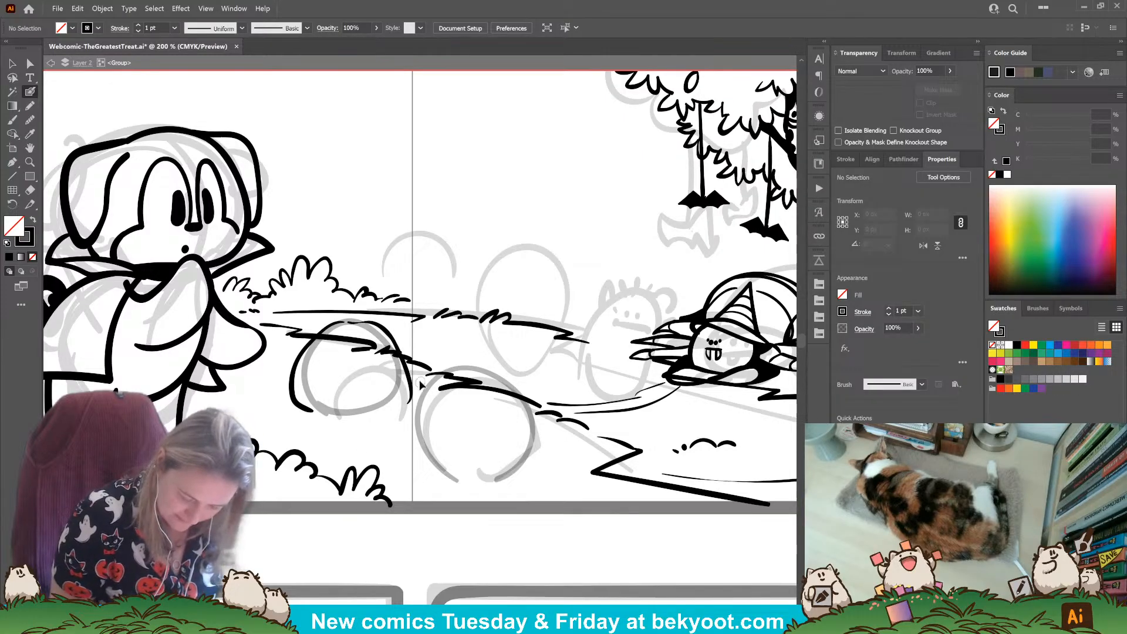
{"action": "left_click", "coordinate": [410, 385], "text": "ctrl"}
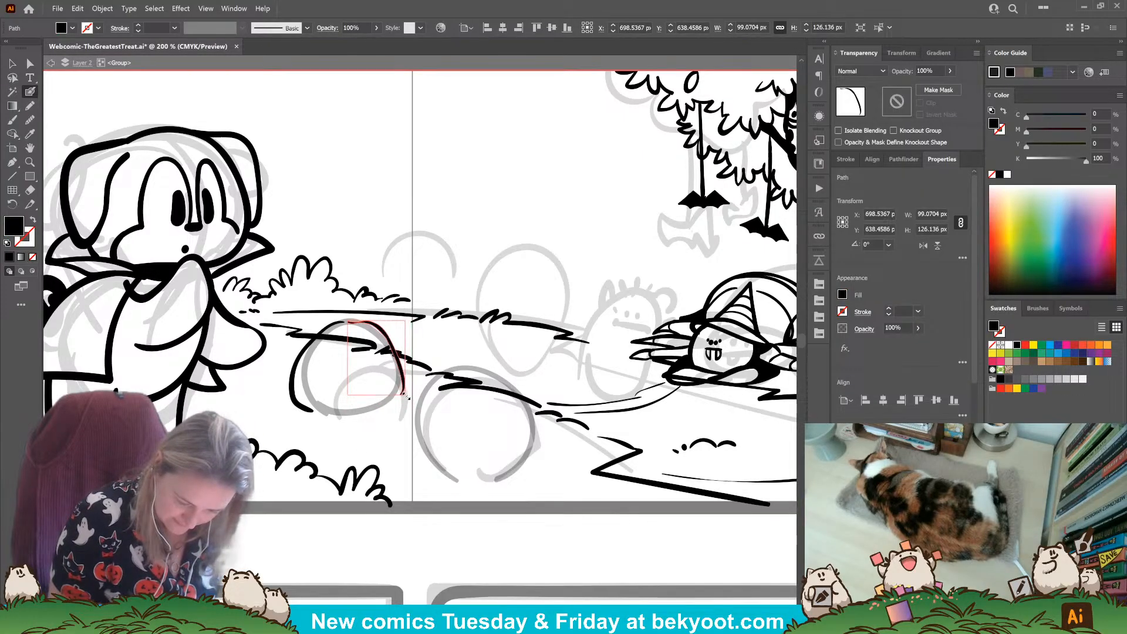
{"action": "left_click", "coordinate": [395, 422], "text": "ctrl"}
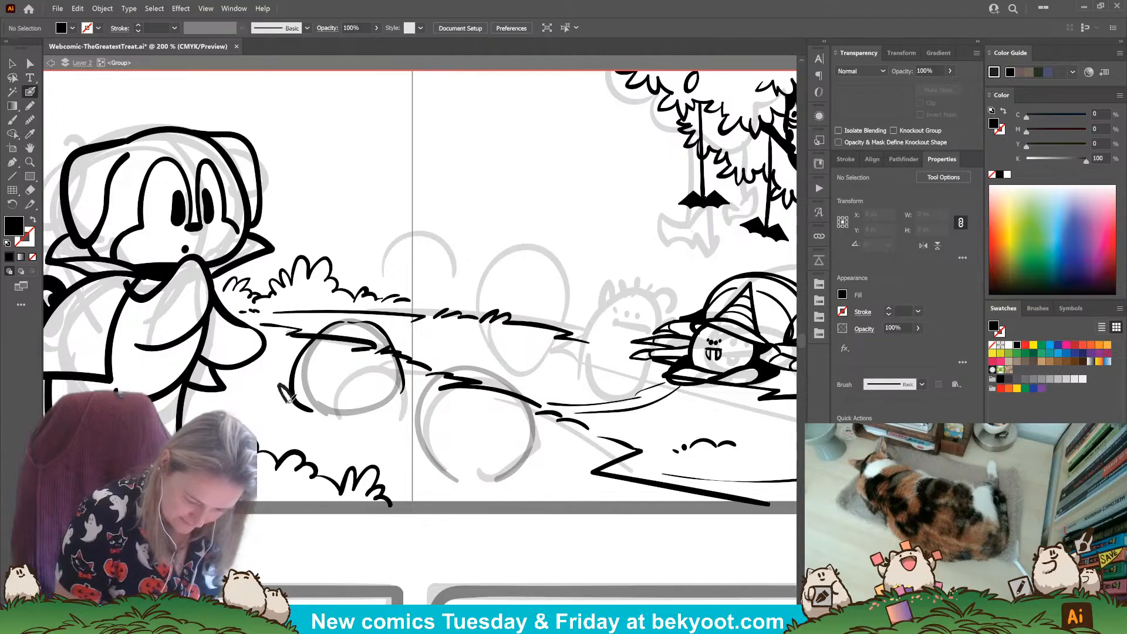
Step: Draw grass tufts along the pumpkin's base and group them with its outline
{"action": "key", "text": "shift+x"}
{"action": "left_click_drag", "start_coordinate": [313, 409], "coordinate": [361, 414]}
{"action": "mouse_move", "coordinate": [406, 388]}
{"action": "left_mouse_down"}
{"action": "mouse_move", "coordinate": [391, 405]}
{"action": "mouse_move", "coordinate": [307, 409]}
{"action": "left_mouse_up"}
{"action": "left_click", "coordinate": [405, 395], "text": "ctrl+shift"}
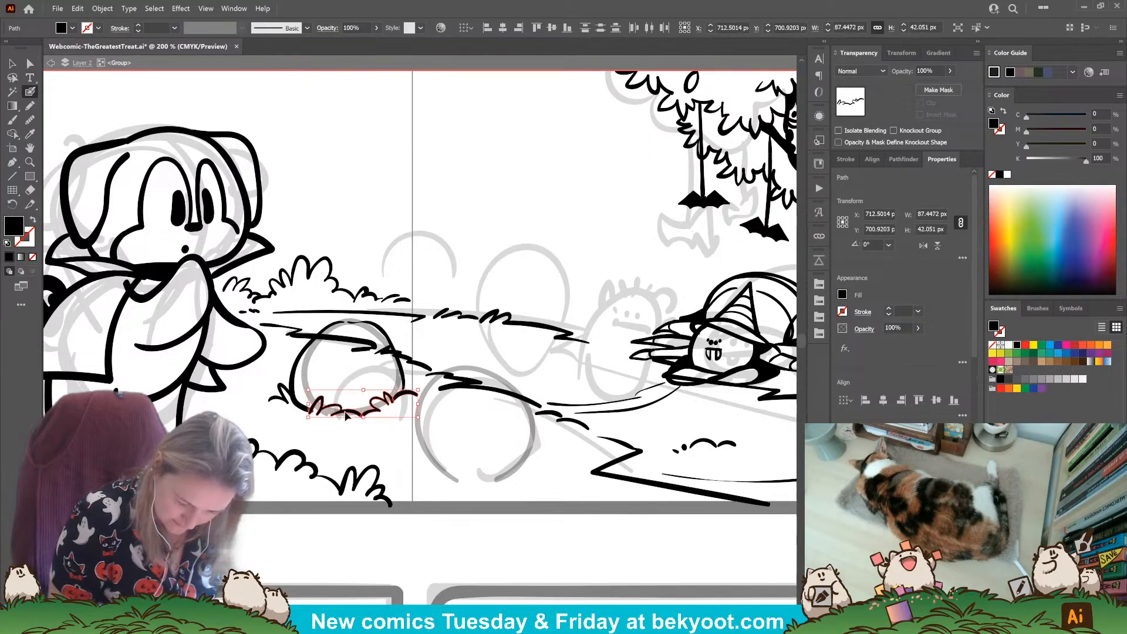
{"action": "left_click", "coordinate": [290, 391], "text": "ctrl+shift"}
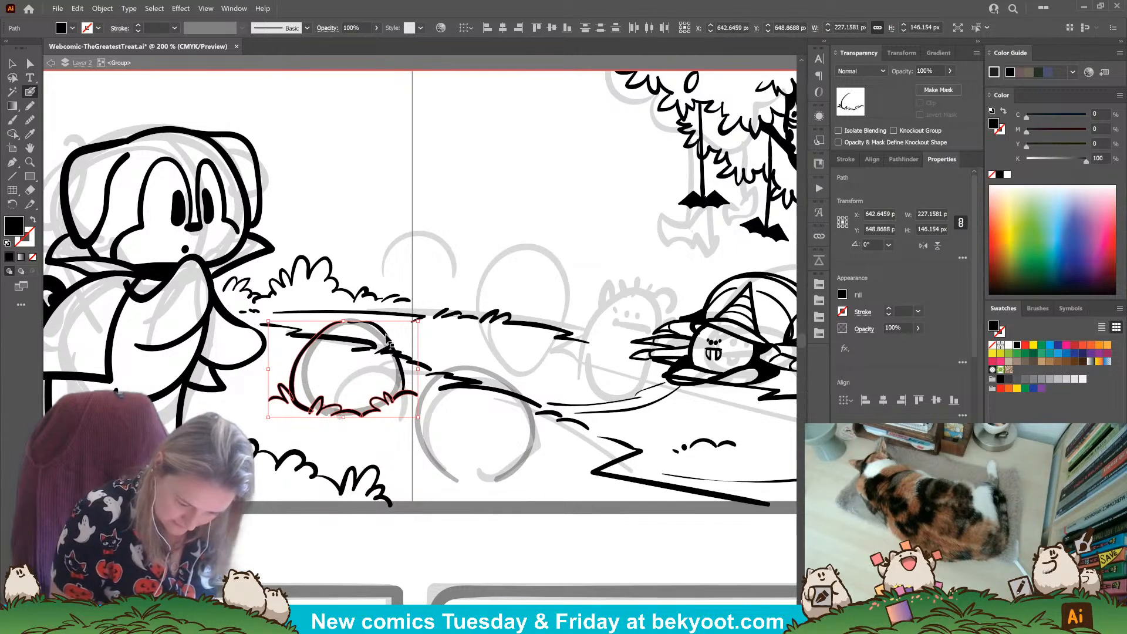
{"action": "key", "text": "ctrl+g"}
Step: Inside the pumpkin group, draw a short bent stem on top with inner ridge lines, adjusting its tree-side edge
{"action": "double_click", "coordinate": [401, 367]}
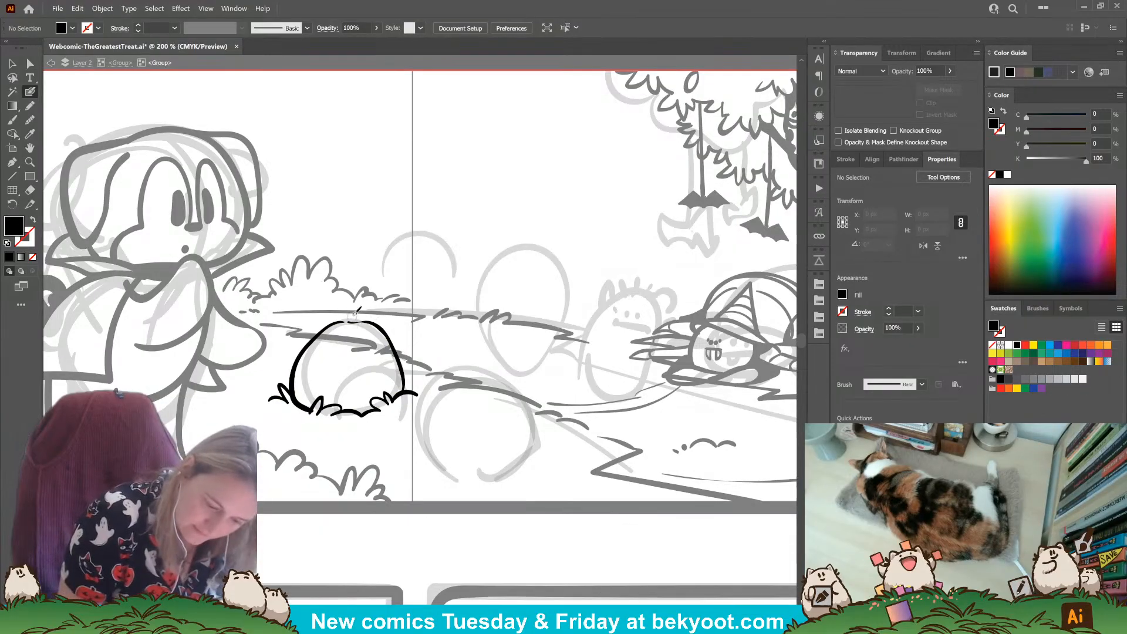
{"action": "mouse_move", "coordinate": [364, 322]}
{"action": "left_mouse_down"}
{"action": "mouse_move", "coordinate": [362, 291]}
{"action": "mouse_move", "coordinate": [333, 293]}
{"action": "mouse_move", "coordinate": [324, 309]}
{"action": "mouse_move", "coordinate": [352, 322]}
{"action": "left_mouse_up"}
{"action": "key", "text": "shift+x"}
{"action": "key", "text": "ctrl+z"}
{"action": "key", "text": "ctrl+z"}
{"action": "key", "text": "shift+x"}
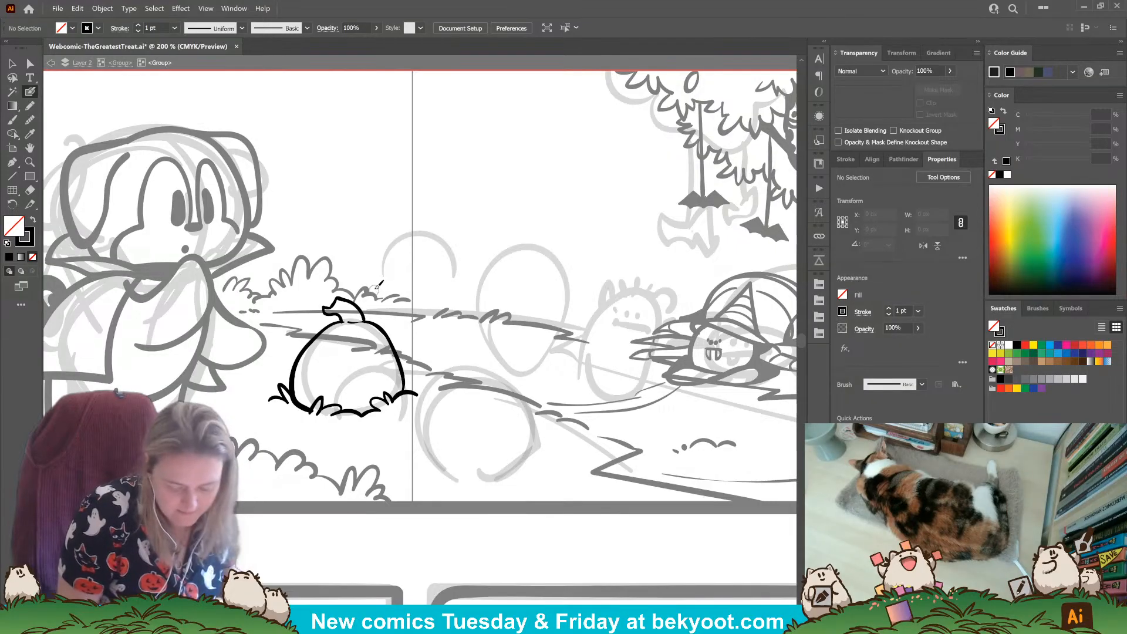
{"action": "left_click", "coordinate": [364, 317], "text": "ctrl"}
{"action": "left_click_drag", "start_coordinate": [330, 304], "coordinate": [371, 299]}
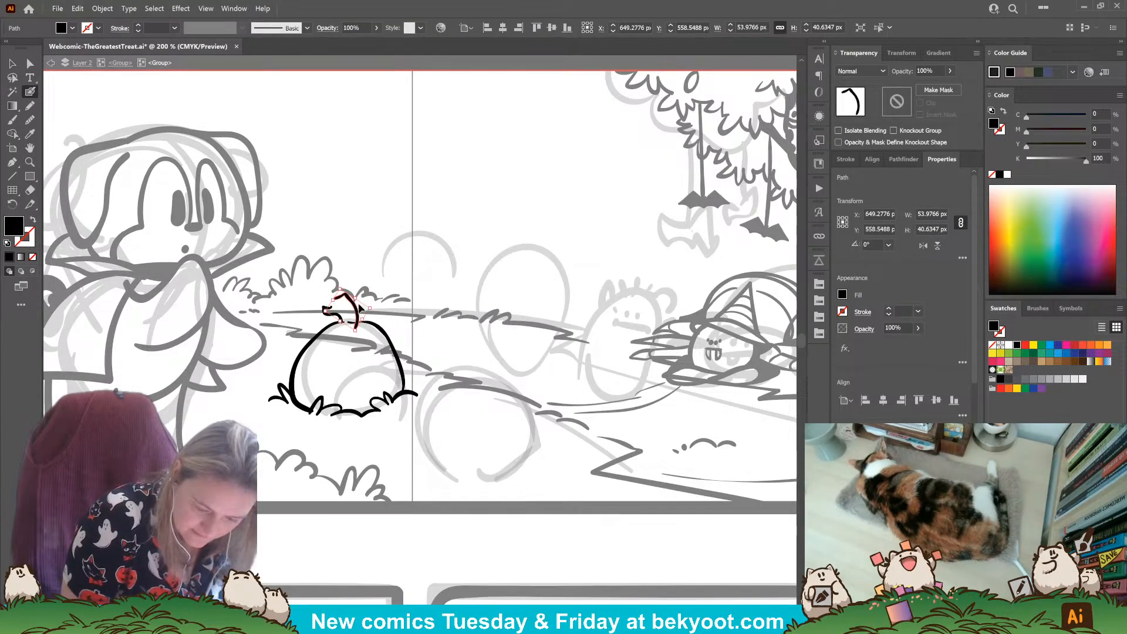
{"action": "left_click", "coordinate": [385, 285], "text": "ctrl"}
{"action": "key", "text": "shift+x"}
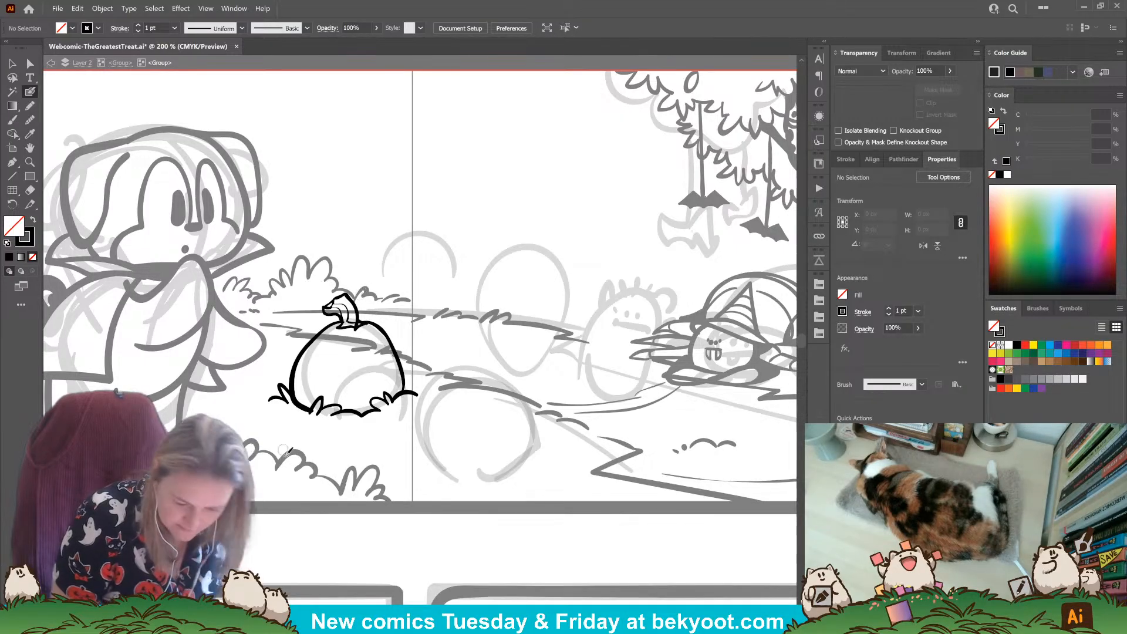
Step: Refine the stem's base and reshape the pumpkin's side outlines and the stem's edge where they meet
{"action": "left_click_drag", "start_coordinate": [354, 326], "coordinate": [356, 326]}
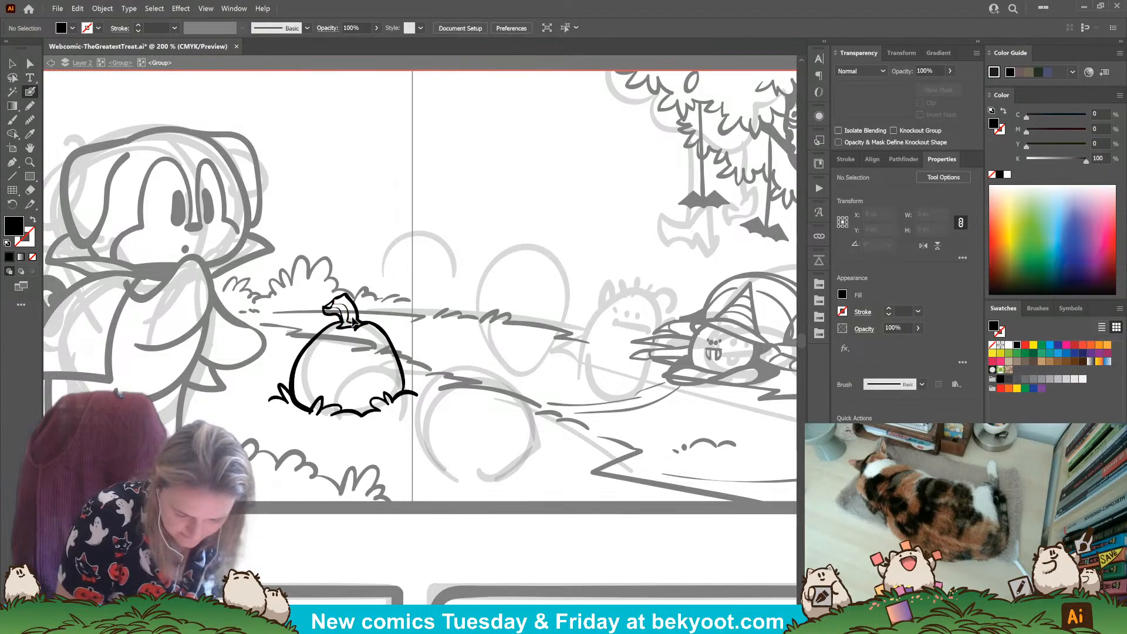
{"action": "left_click_drag", "start_coordinate": [354, 327], "coordinate": [359, 323]}
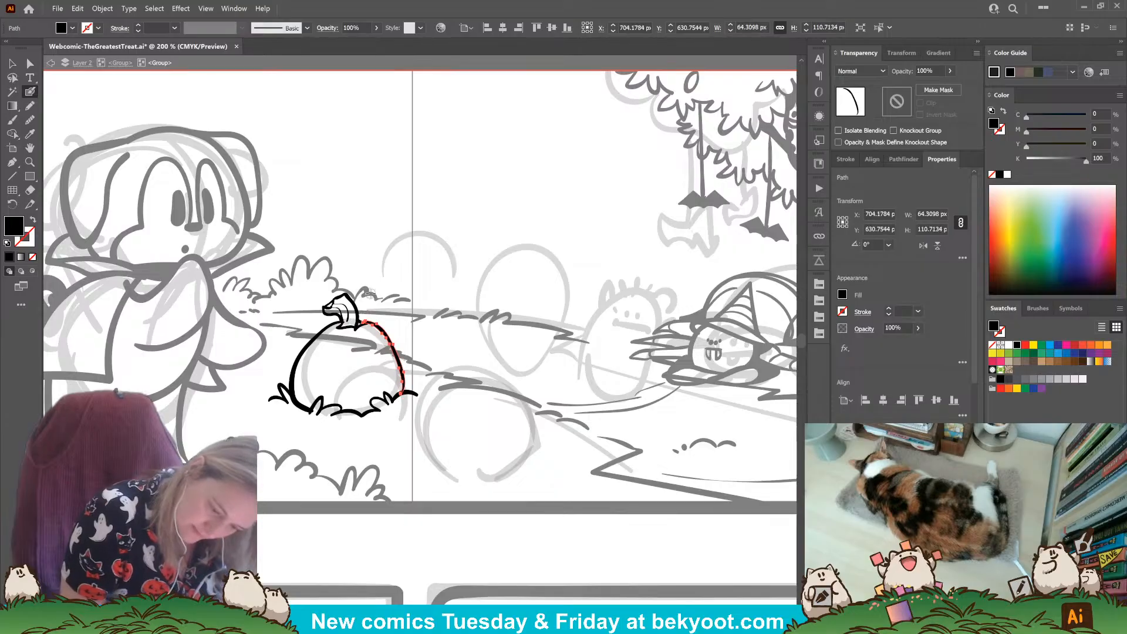
{"action": "key", "text": "ctrl+shift+a"}
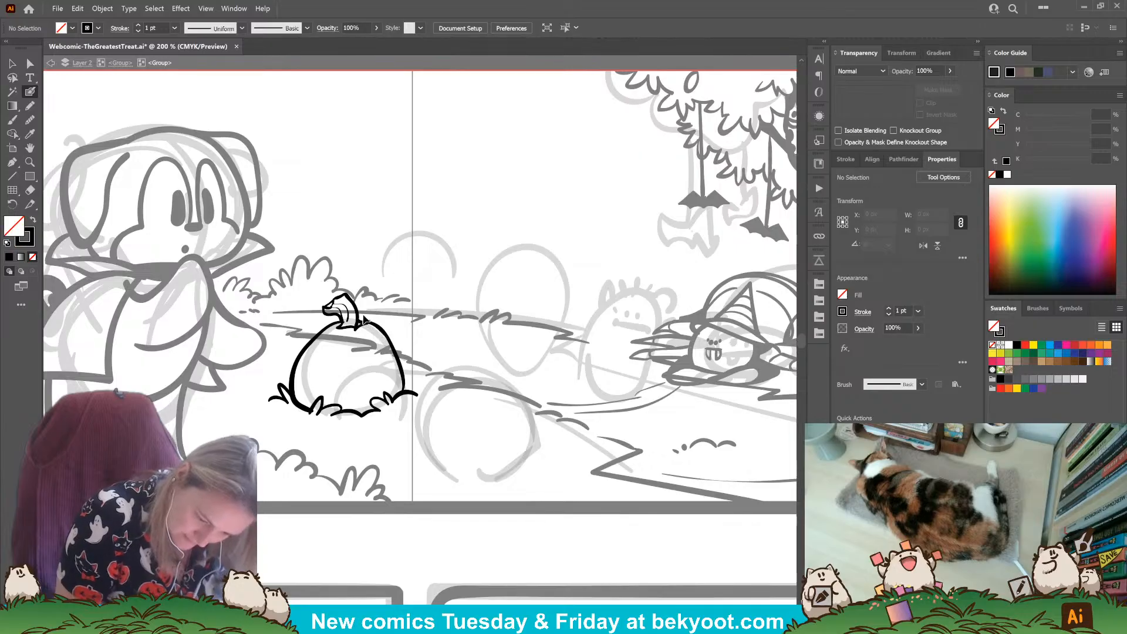
{"action": "key", "text": "shift+x"}
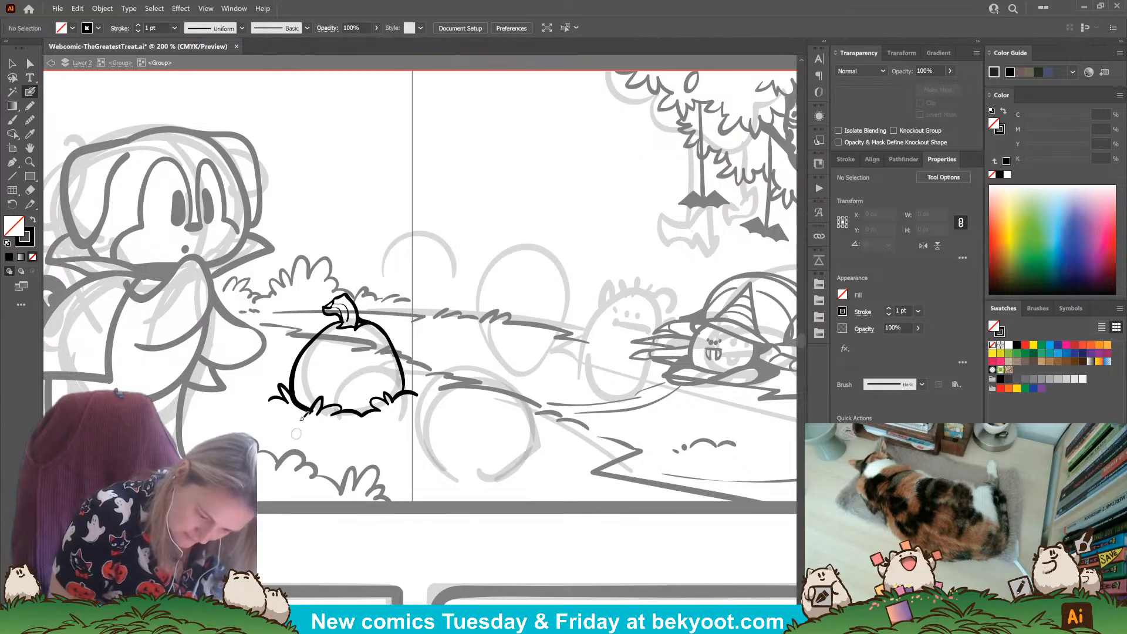
{"action": "mouse_move", "coordinate": [345, 322]}
{"action": "left_mouse_down"}
{"action": "mouse_move", "coordinate": [292, 388]}
{"action": "mouse_move", "coordinate": [312, 411]}
{"action": "left_mouse_up"}
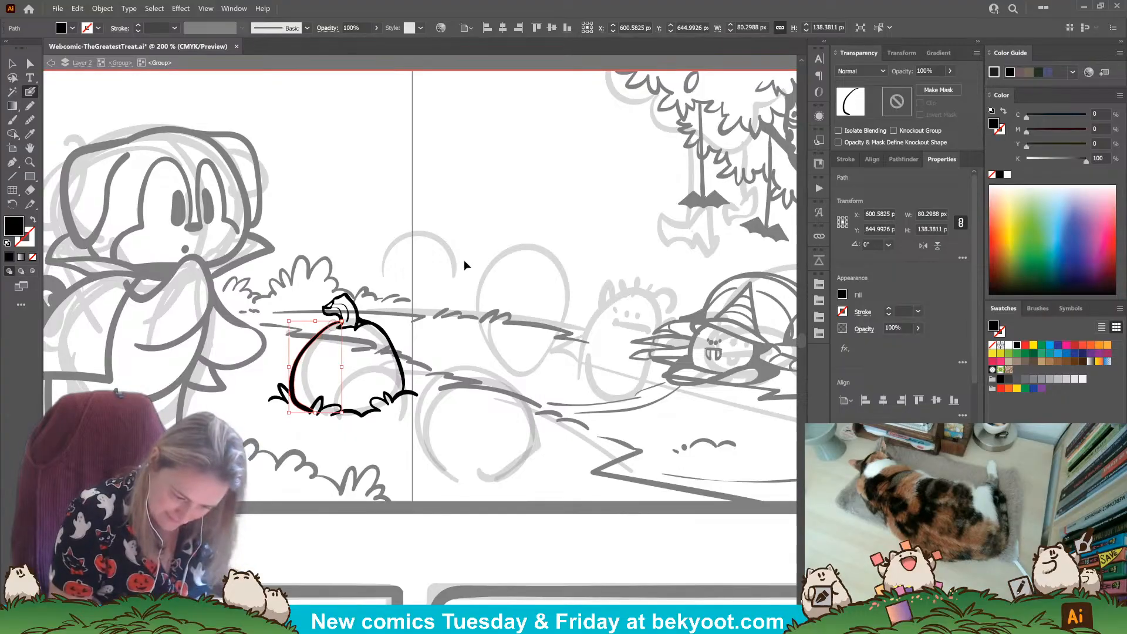
{"action": "key", "text": "ctrl+shift+a"}
{"action": "mouse_move", "coordinate": [338, 324]}
{"action": "left_mouse_down"}
{"action": "mouse_move", "coordinate": [368, 320]}
{"action": "mouse_move", "coordinate": [346, 295]}
{"action": "left_mouse_up"}
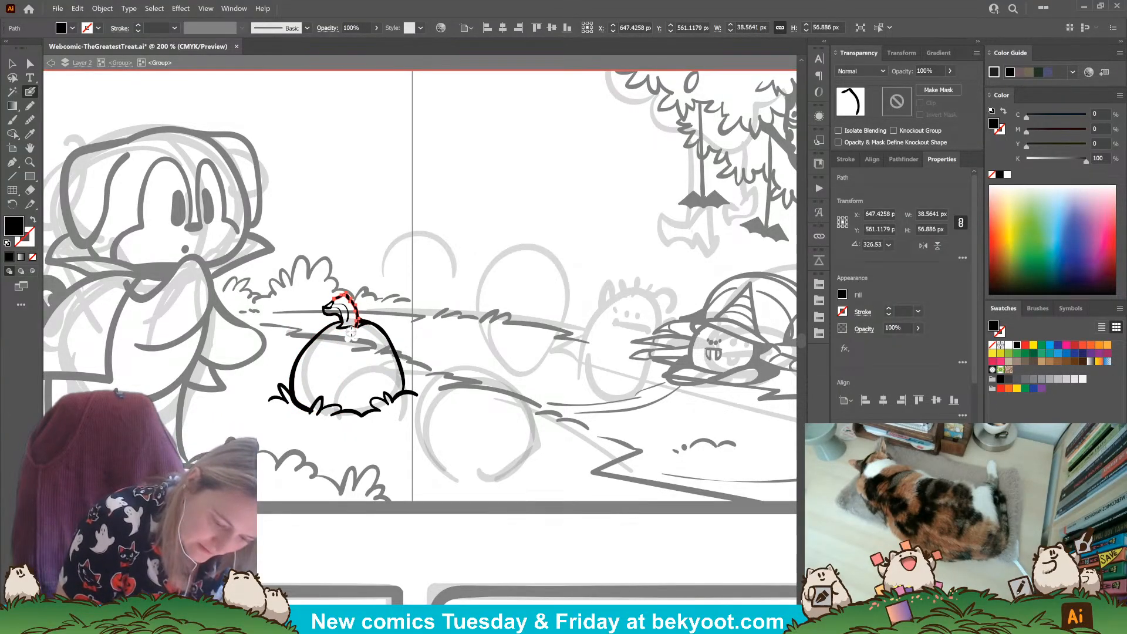
Step: Touch up the tree-side edge of the first pumpkin's stem where it meets the top of the body
{"action": "key", "text": "ctrl+shift+a"}
{"action": "mouse_move", "coordinate": [357, 323]}
{"action": "left_mouse_down"}
{"action": "mouse_move", "coordinate": [374, 316]}
{"action": "mouse_move", "coordinate": [371, 327]}
{"action": "mouse_move", "coordinate": [345, 323]}
{"action": "left_mouse_up"}
{"action": "key", "text": "ctrl+shift+a"}
{"action": "key", "text": "ctrl+shift+a"}
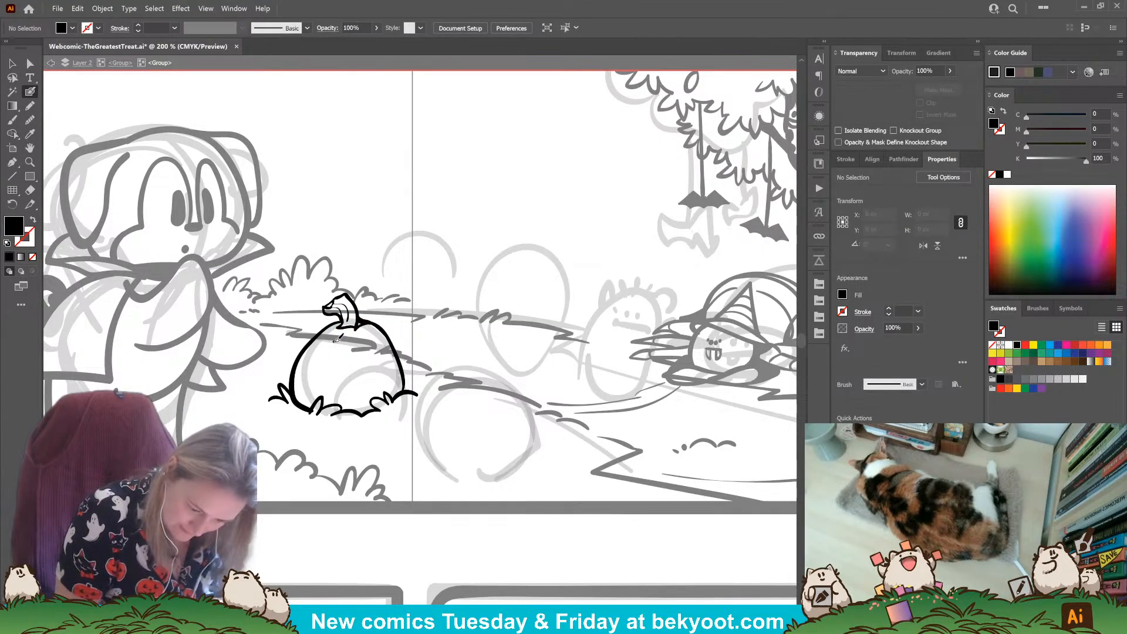
Step: Draw narrow slanted eyes and a wide open grin on the first pumpkin, redoing the mouth strokes that miss
{"action": "key", "text": "shift+x"}
{"action": "left_click_drag", "start_coordinate": [346, 343], "coordinate": [376, 344]}
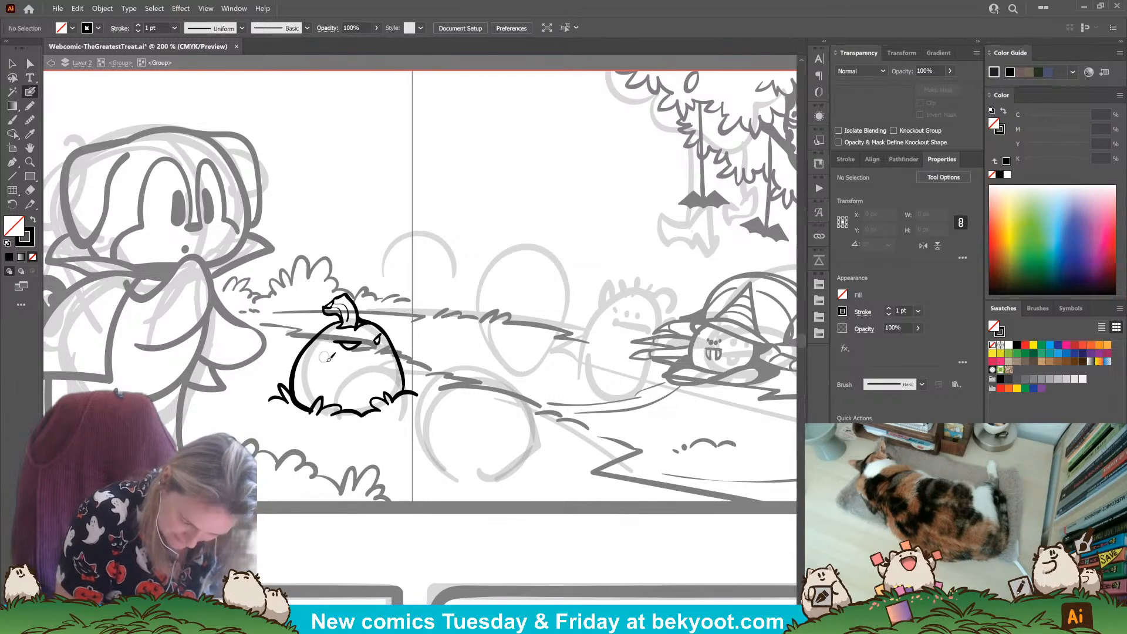
{"action": "mouse_move", "coordinate": [338, 360]}
{"action": "left_mouse_down"}
{"action": "mouse_move", "coordinate": [355, 377]}
{"action": "mouse_move", "coordinate": [382, 361]}
{"action": "left_mouse_up"}
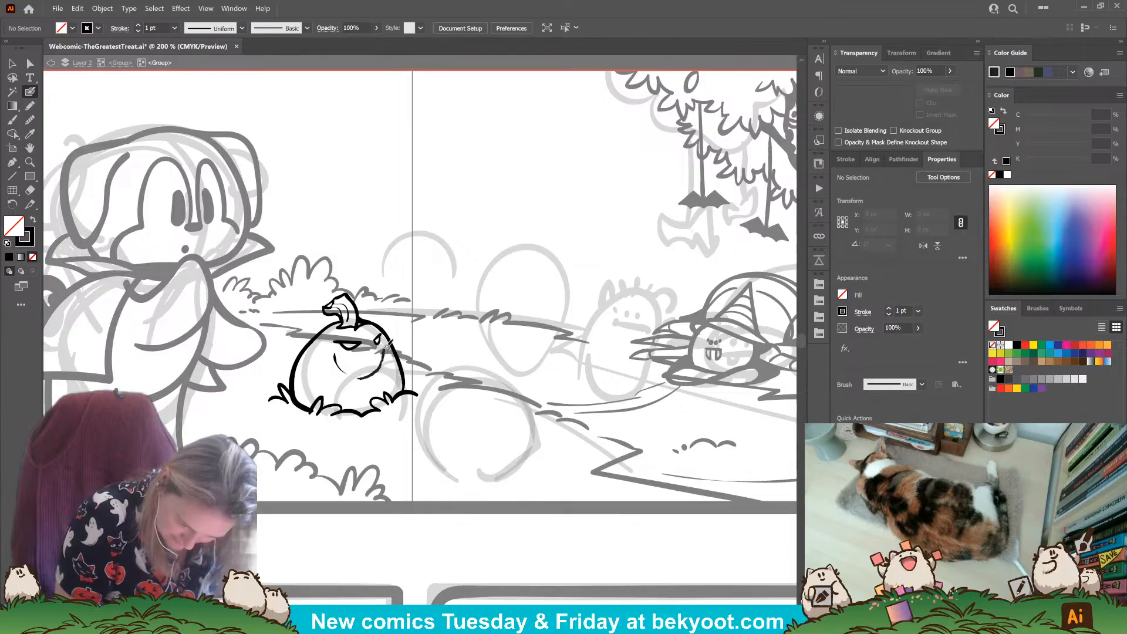
{"action": "key", "text": "ctrl+z"}
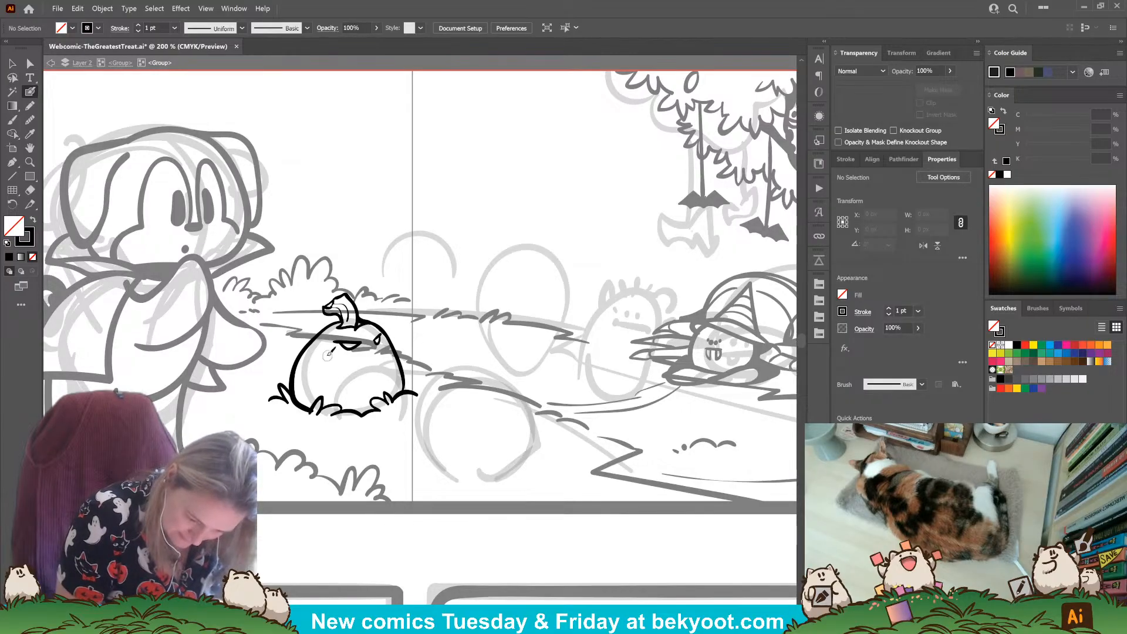
{"action": "mouse_move", "coordinate": [326, 351]}
{"action": "left_mouse_down"}
{"action": "mouse_move", "coordinate": [357, 371]}
{"action": "mouse_move", "coordinate": [388, 347]}
{"action": "mouse_move", "coordinate": [345, 385]}
{"action": "mouse_move", "coordinate": [367, 396]}
{"action": "mouse_move", "coordinate": [390, 363]}
{"action": "mouse_move", "coordinate": [376, 389]}
{"action": "mouse_move", "coordinate": [375, 364]}
{"action": "mouse_move", "coordinate": [365, 396]}
{"action": "mouse_move", "coordinate": [351, 367]}
{"action": "left_mouse_up"}
{"action": "key", "text": "ctrl+z"}
{"action": "key", "text": "ctrl+z"}
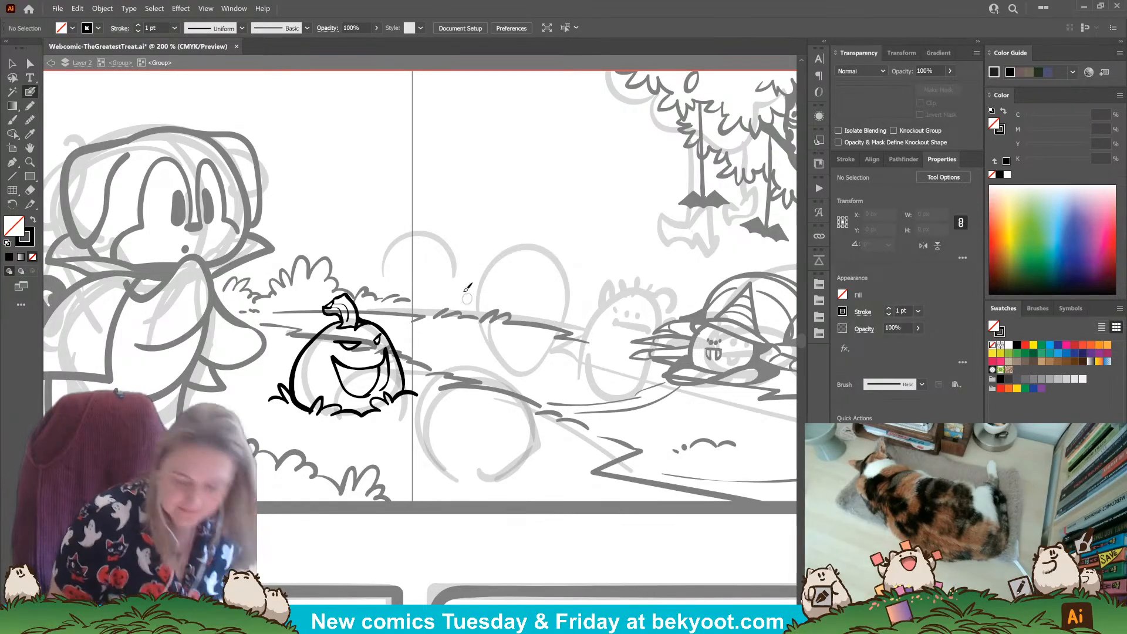
Step: Refine the first pumpkin's dog-side outline and add a curved ridge and small dots along that side
{"action": "left_click_drag", "start_coordinate": [312, 407], "coordinate": [300, 357]}
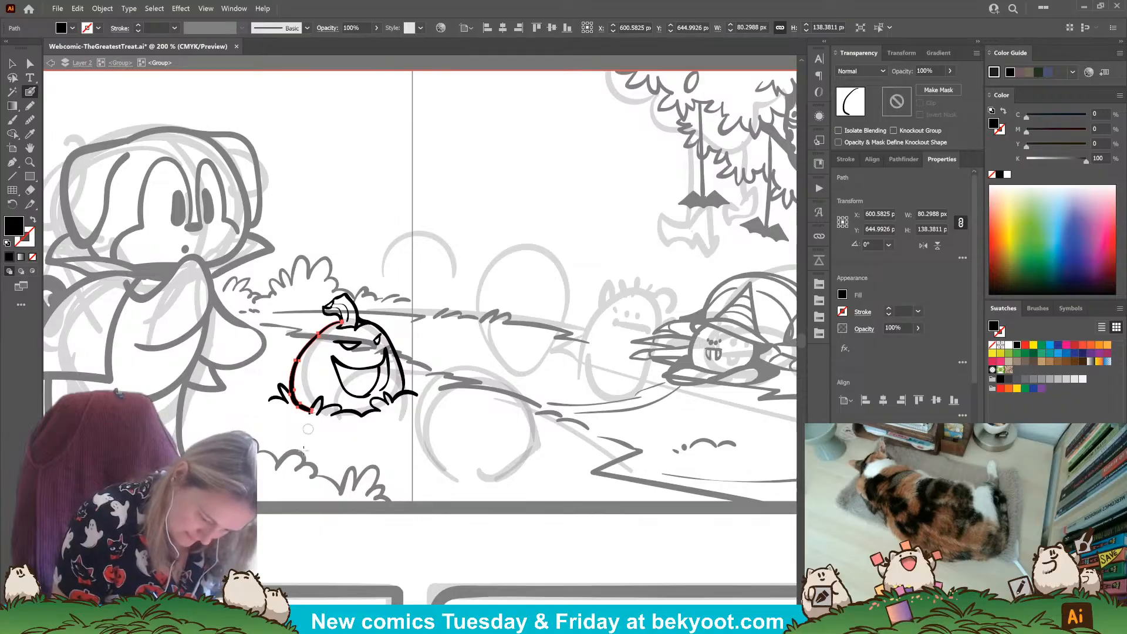
{"action": "key", "text": "ctrl+shift+a"}
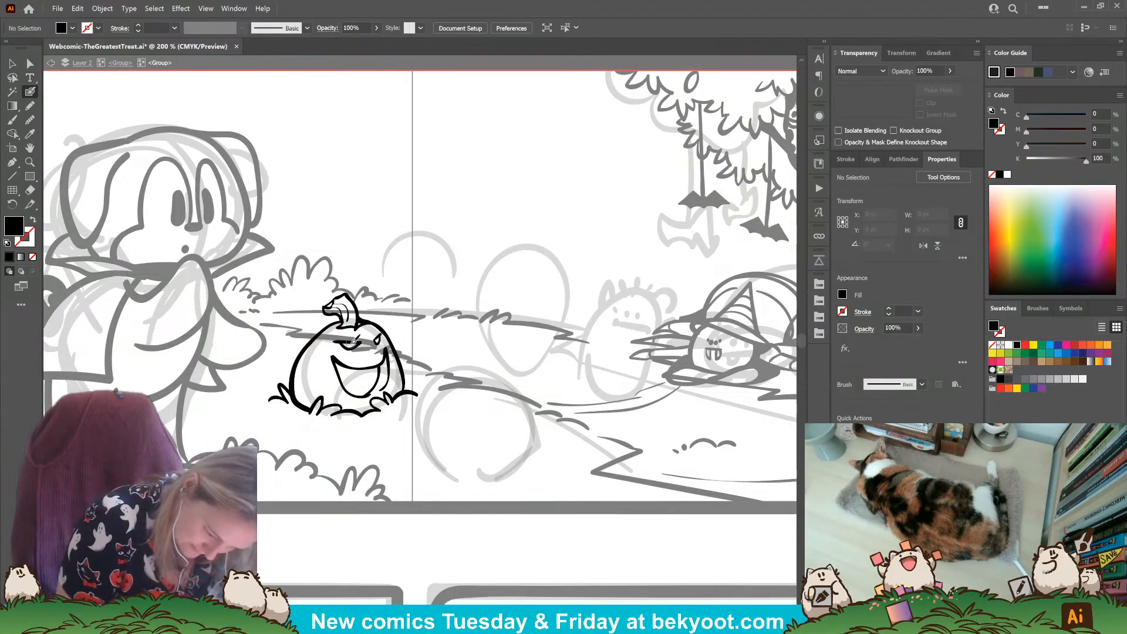
{"action": "key", "text": "shift+x"}
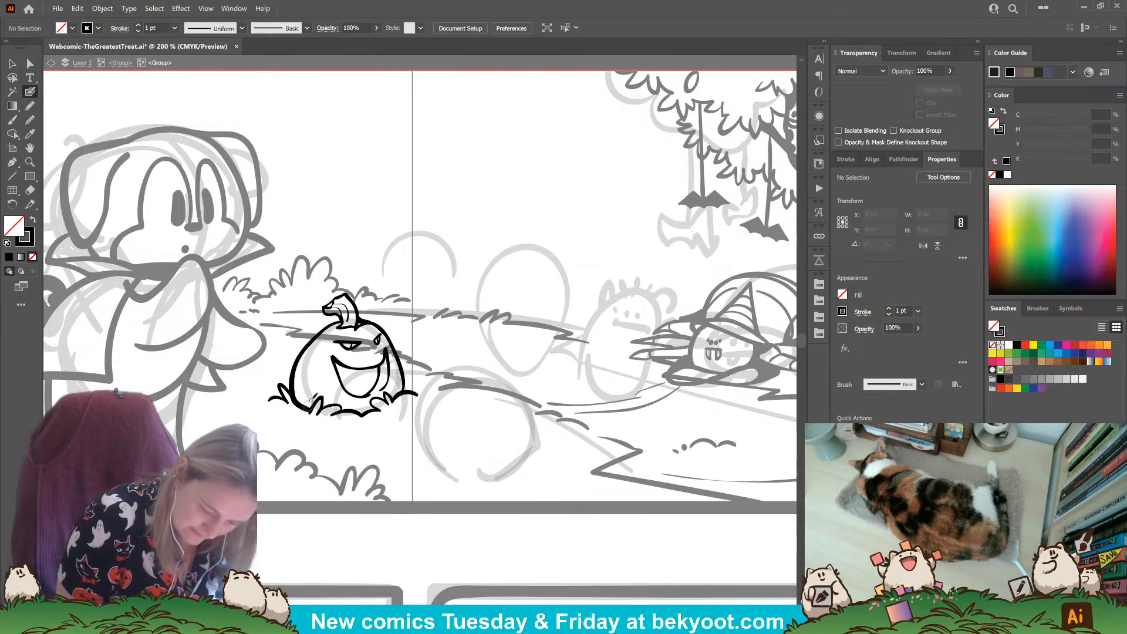
{"action": "left_click_drag", "start_coordinate": [329, 338], "coordinate": [330, 337]}
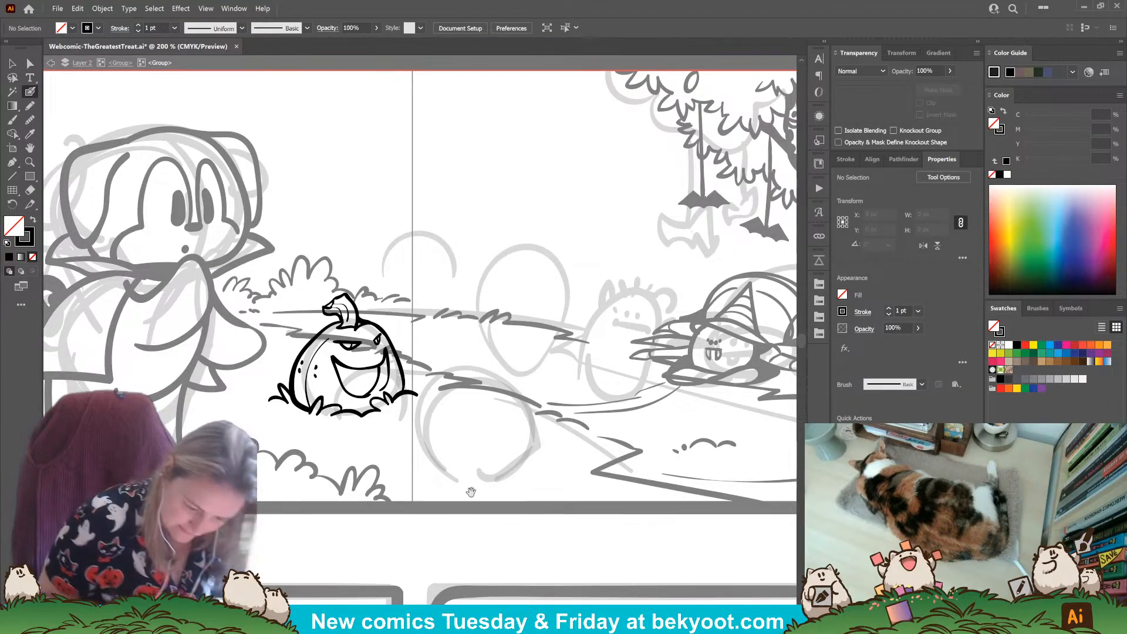
Step: Draw a short faceted stem with ridge lines and a jagged base above the faded circle beside the first pumpkin
{"action": "left_click_drag", "start_coordinate": [463, 498], "coordinate": [399, 491]}
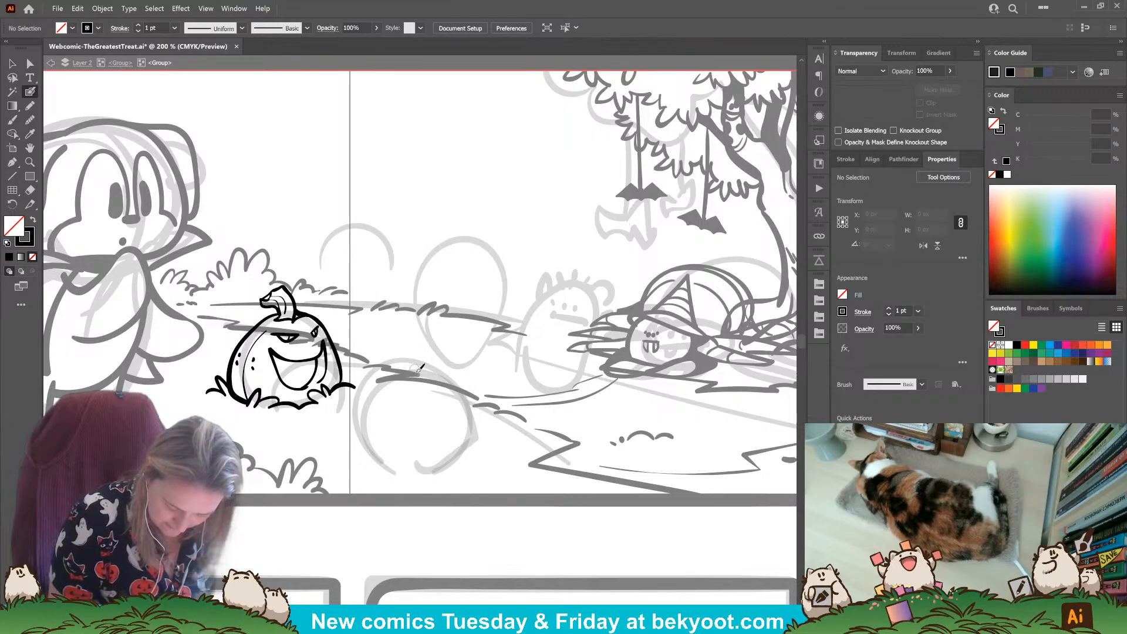
{"action": "mouse_move", "coordinate": [419, 381]}
{"action": "left_mouse_down"}
{"action": "mouse_move", "coordinate": [427, 356]}
{"action": "mouse_move", "coordinate": [444, 369]}
{"action": "left_mouse_up"}
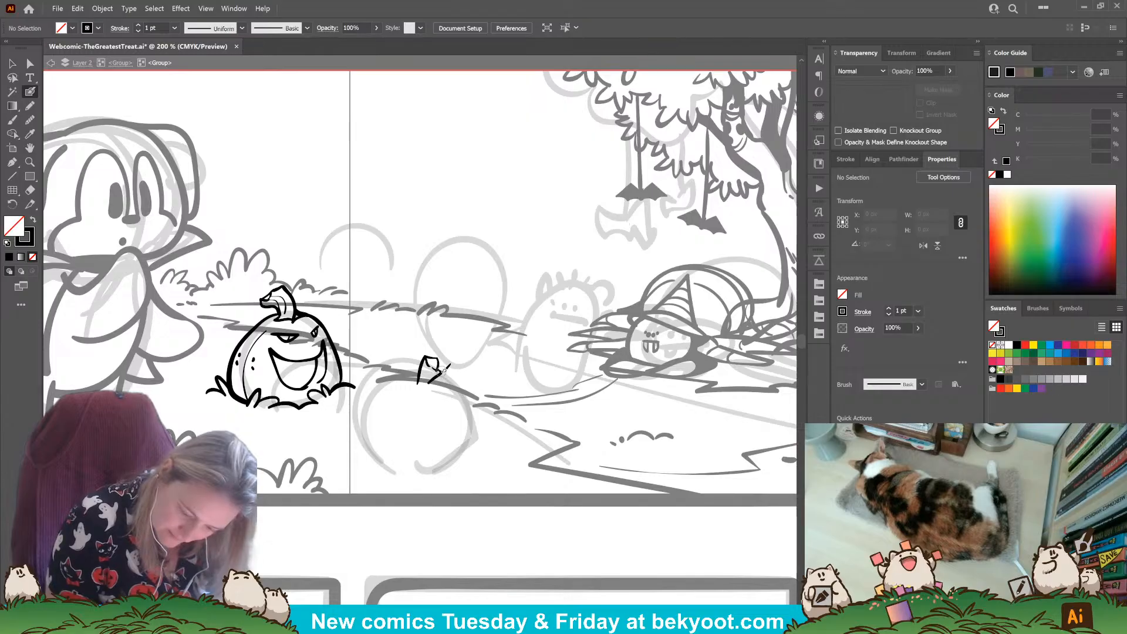
{"action": "left_click_drag", "start_coordinate": [427, 356], "coordinate": [443, 365]}
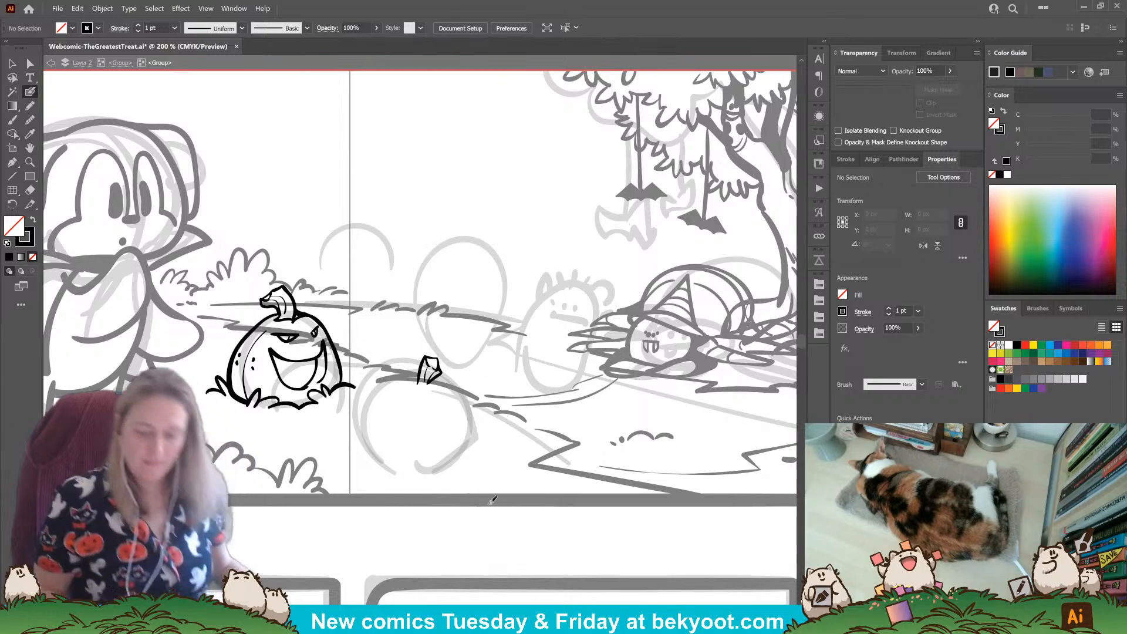
{"action": "left_click_drag", "start_coordinate": [424, 359], "coordinate": [420, 376]}
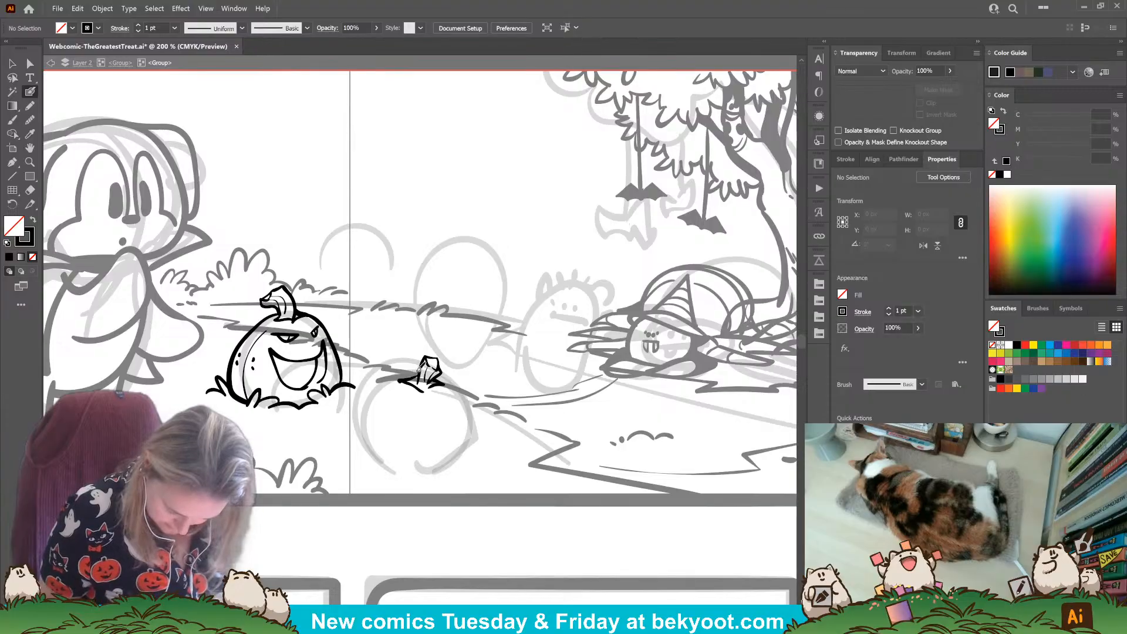
Step: Ink both curved sides of the second pumpkin below its stem, and undo the trial eye strokes
{"action": "mouse_move", "coordinate": [381, 384]}
{"action": "left_mouse_down"}
{"action": "mouse_move", "coordinate": [359, 419]}
{"action": "mouse_move", "coordinate": [367, 467]}
{"action": "left_mouse_up"}
{"action": "mouse_move", "coordinate": [436, 377]}
{"action": "left_mouse_down"}
{"action": "mouse_move", "coordinate": [481, 440]}
{"action": "mouse_move", "coordinate": [471, 466]}
{"action": "mouse_move", "coordinate": [442, 419]}
{"action": "mouse_move", "coordinate": [454, 420]}
{"action": "mouse_move", "coordinate": [442, 439]}
{"action": "left_mouse_up"}
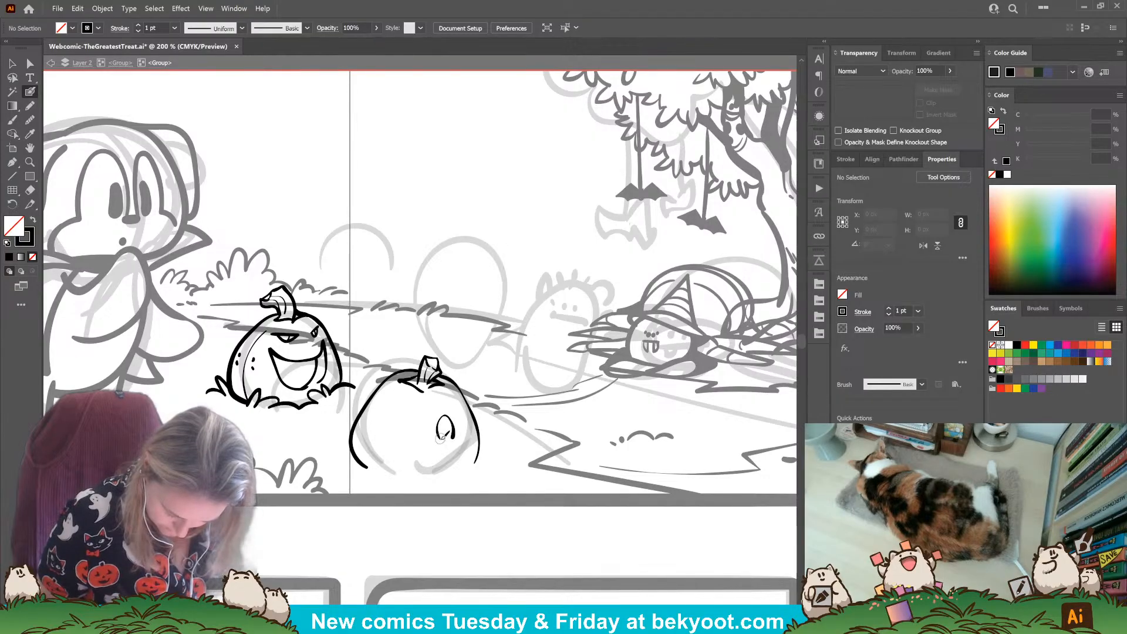
{"action": "key", "text": "ctrl+z"}
{"action": "key", "text": "ctrl+z"}
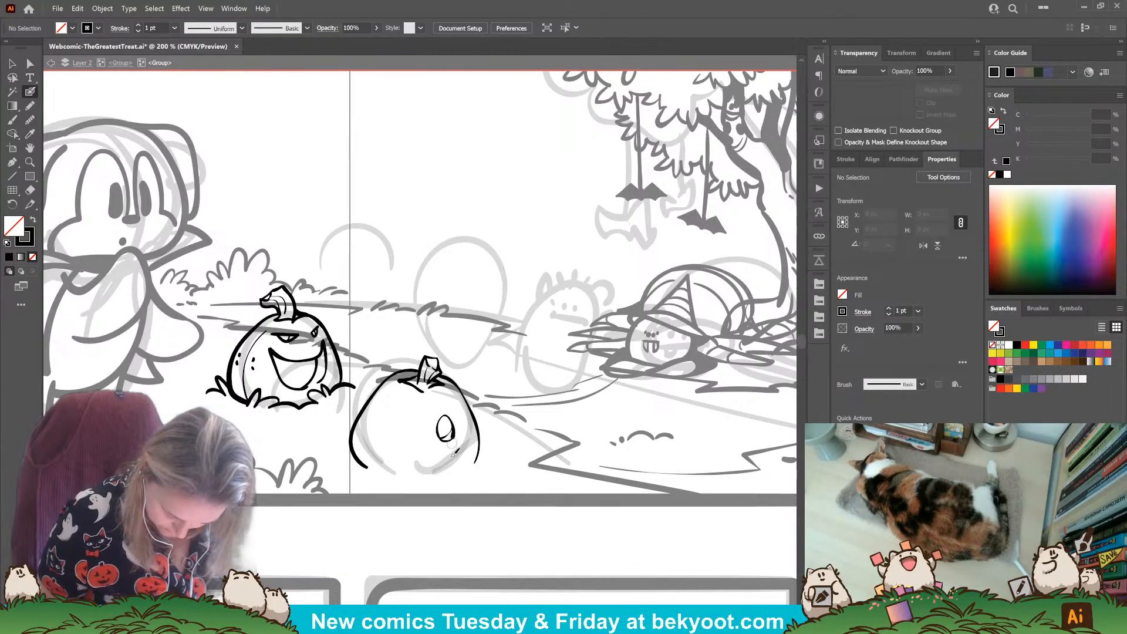
{"action": "key", "text": "ctrl+z"}
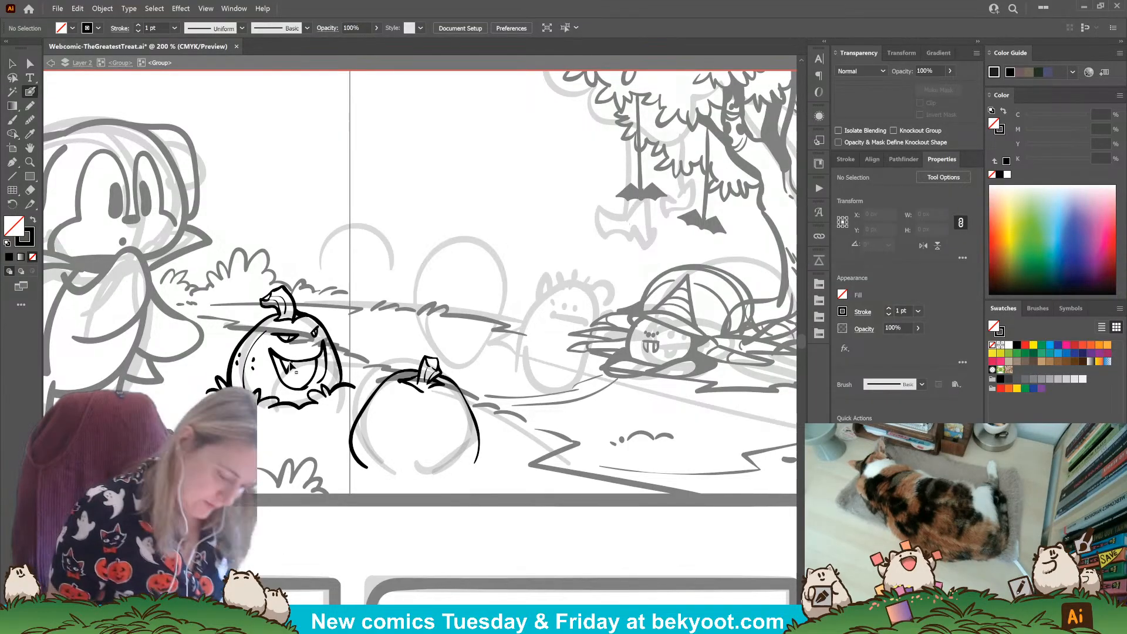
Step: Open the first pumpkin's upper mouth line where the pointed fang meets it
{"action": "left_click", "coordinate": [286, 355], "text": "ctrl"}
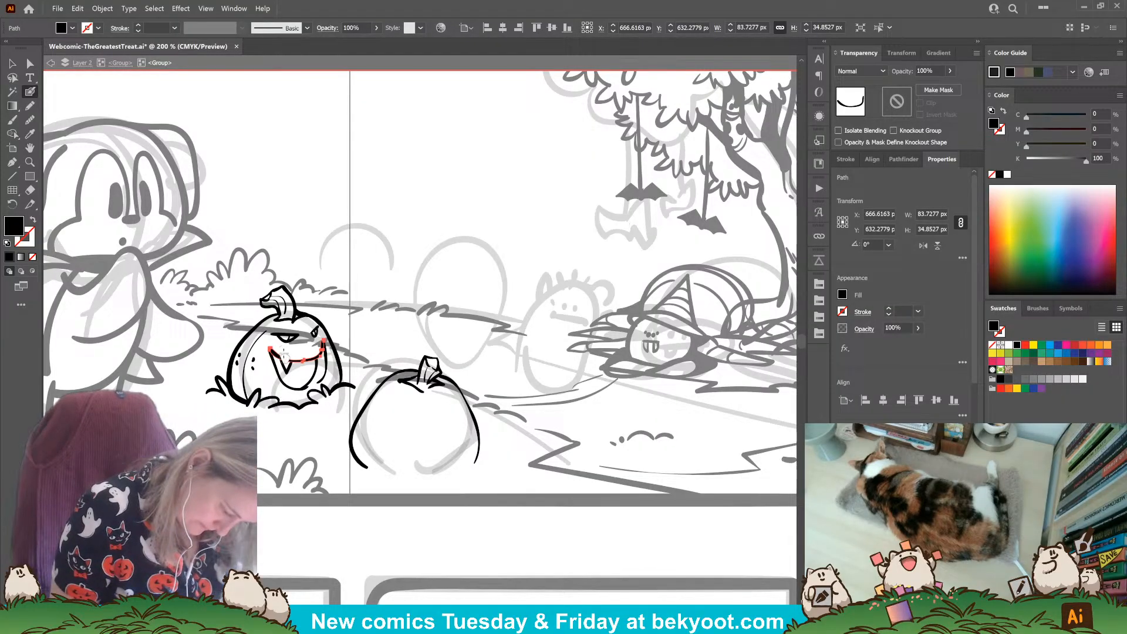
{"action": "left_click_drag", "start_coordinate": [288, 356], "coordinate": [275, 352]}
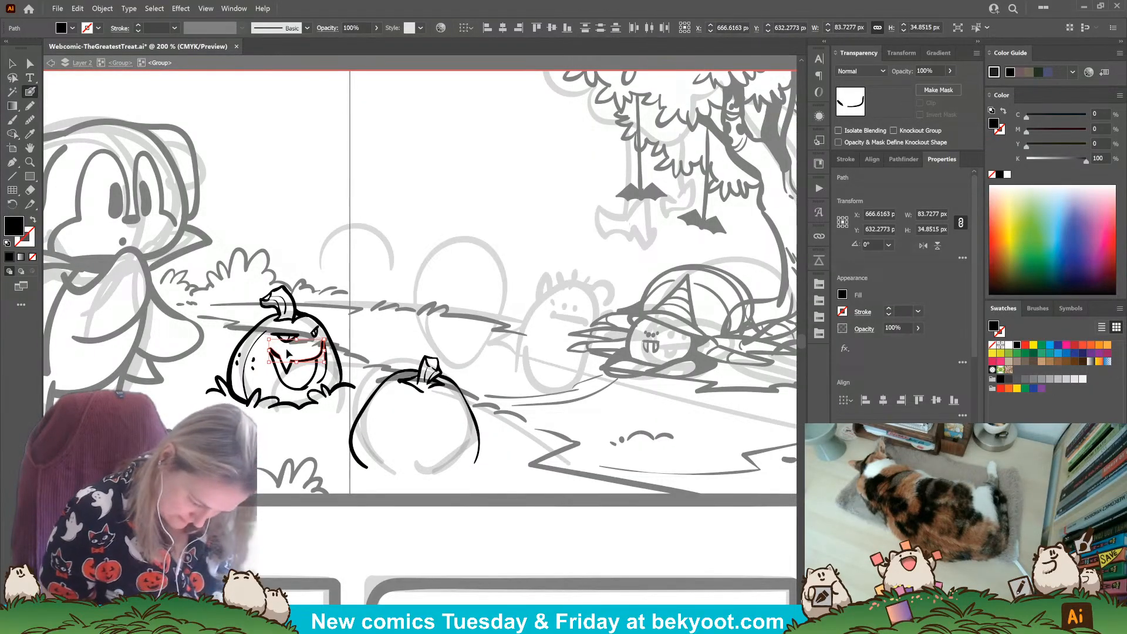
{"action": "left_click", "coordinate": [318, 434], "text": "ctrl"}
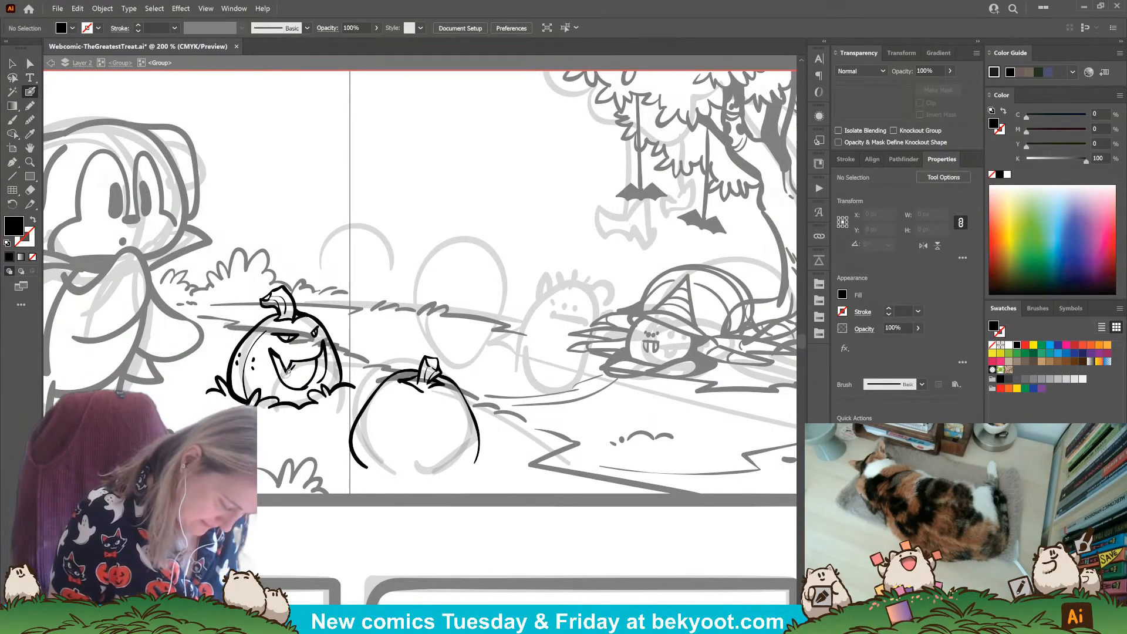
{"action": "key", "text": "shift+x"}
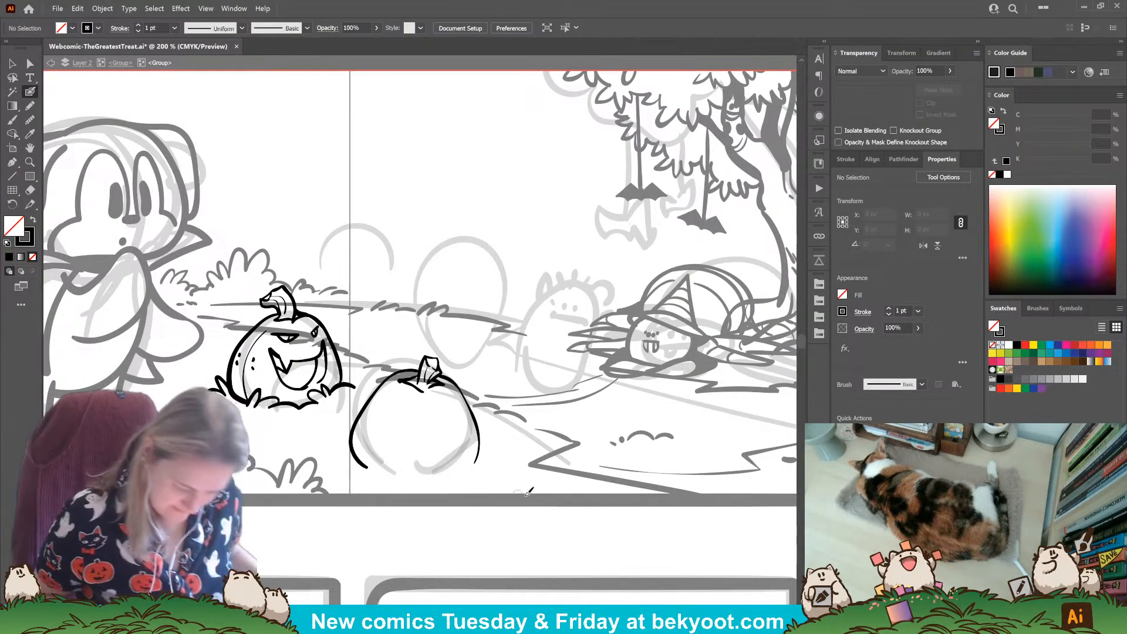
Step: Undo a trial face stroke on the second pumpkin and move its stem slightly up onto the outline
{"action": "left_click_drag", "start_coordinate": [463, 536], "coordinate": [447, 516]}
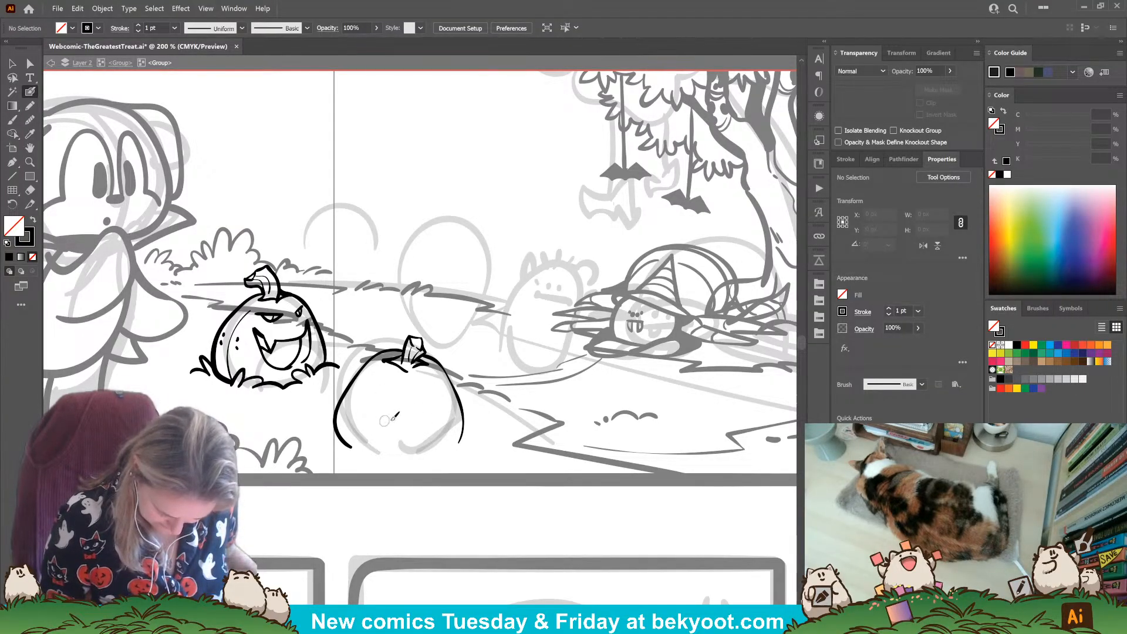
{"action": "left_click_drag", "start_coordinate": [381, 389], "coordinate": [403, 386]}
{"action": "key", "text": "ctrl+z"}
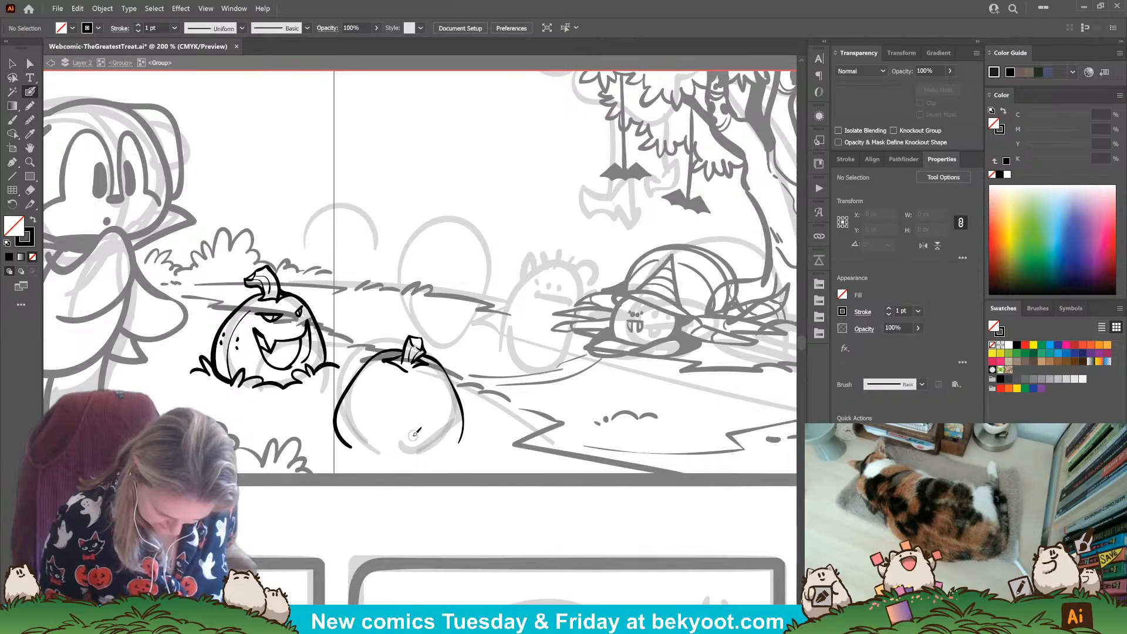
{"action": "left_click", "coordinate": [423, 365], "text": "ctrl"}
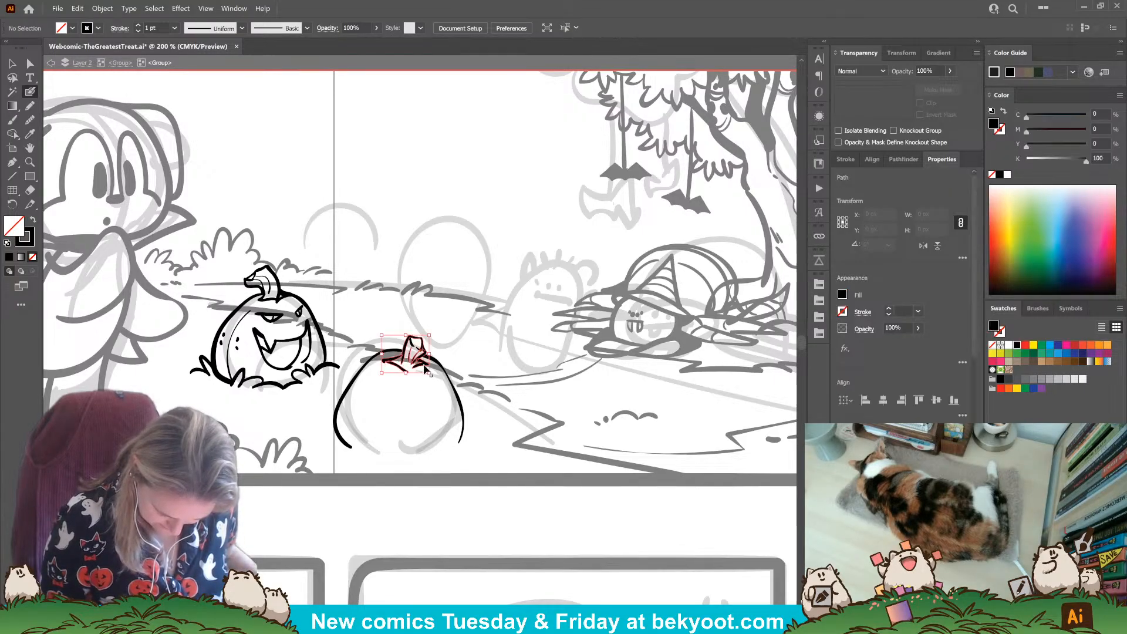
{"action": "left_click", "coordinate": [419, 361], "text": "ctrl"}
{"action": "left_click_drag", "start_coordinate": [418, 367], "coordinate": [419, 360]}
{"action": "left_click", "coordinate": [467, 357], "text": "ctrl"}
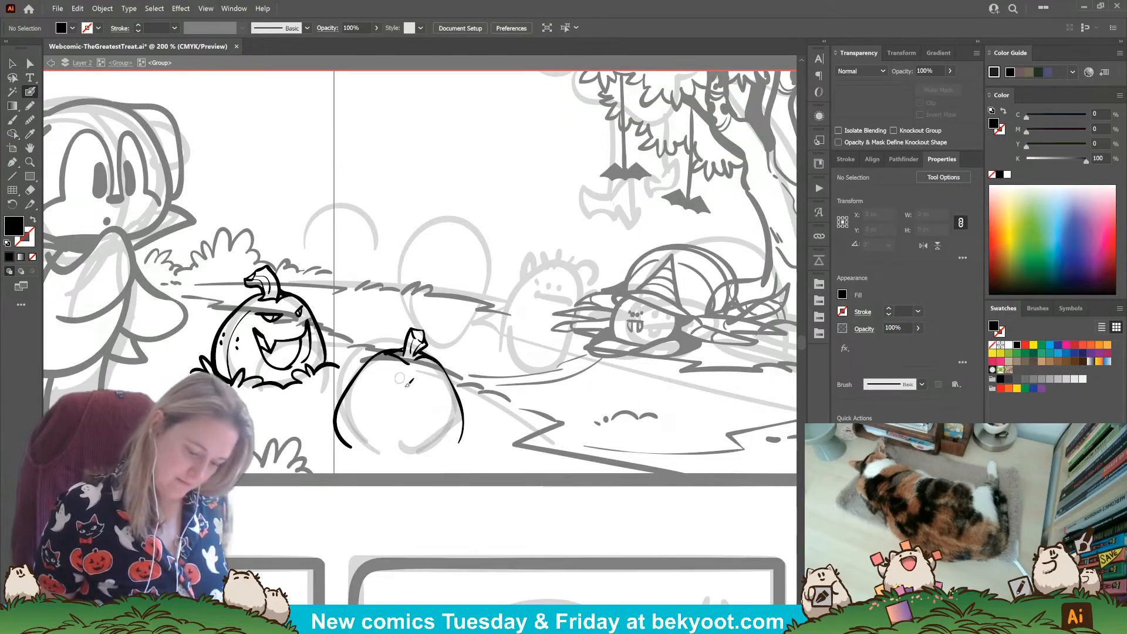
Step: Draw a curved ridge down from the second pumpkin's stem, and add two round eyes and a wide wavy mouth
{"action": "left_click_drag", "start_coordinate": [418, 360], "coordinate": [424, 459]}
{"action": "key", "text": "shift+x"}
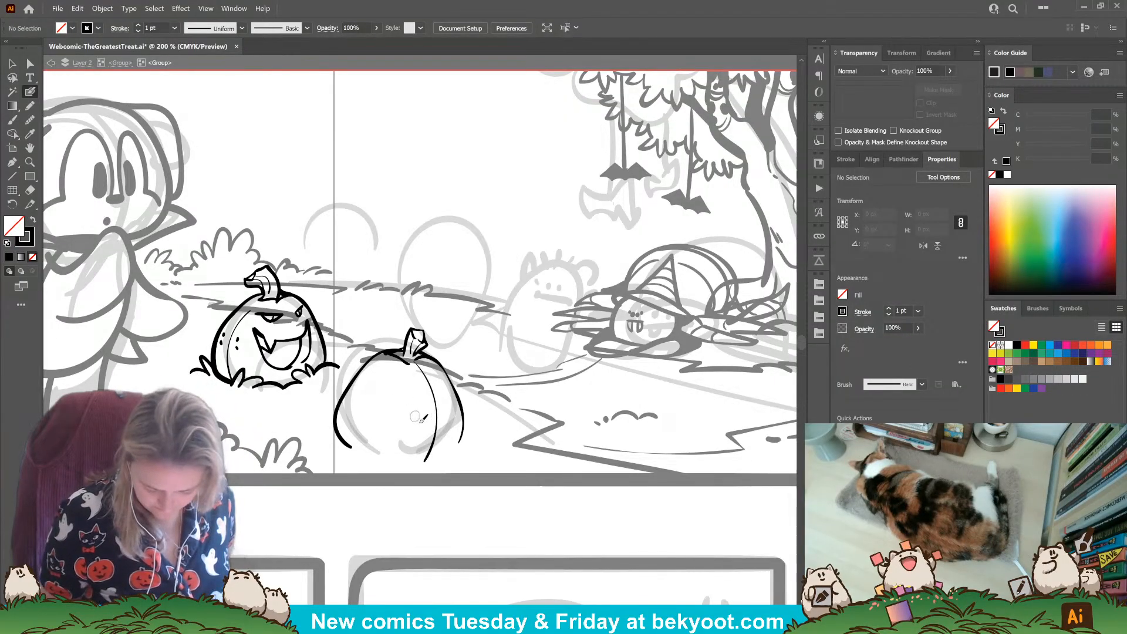
{"action": "mouse_move", "coordinate": [445, 406]}
{"action": "left_mouse_down"}
{"action": "mouse_move", "coordinate": [373, 414]}
{"action": "mouse_move", "coordinate": [394, 442]}
{"action": "mouse_move", "coordinate": [434, 443]}
{"action": "mouse_move", "coordinate": [451, 422]}
{"action": "mouse_move", "coordinate": [437, 385]}
{"action": "left_mouse_up"}
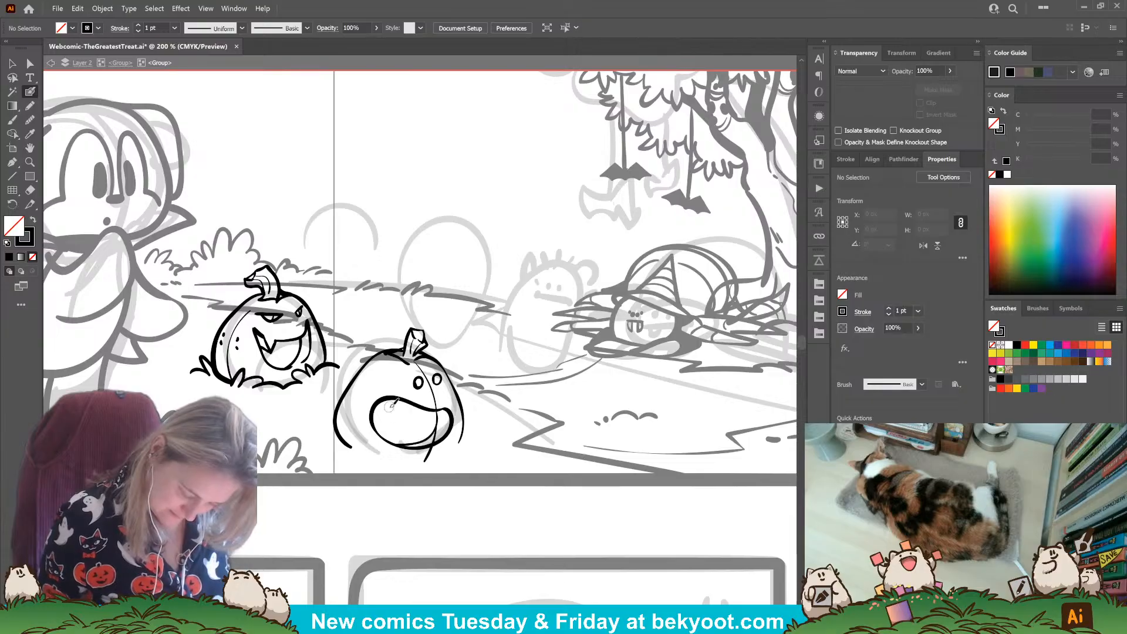
{"action": "left_click_drag", "start_coordinate": [406, 445], "coordinate": [431, 442]}
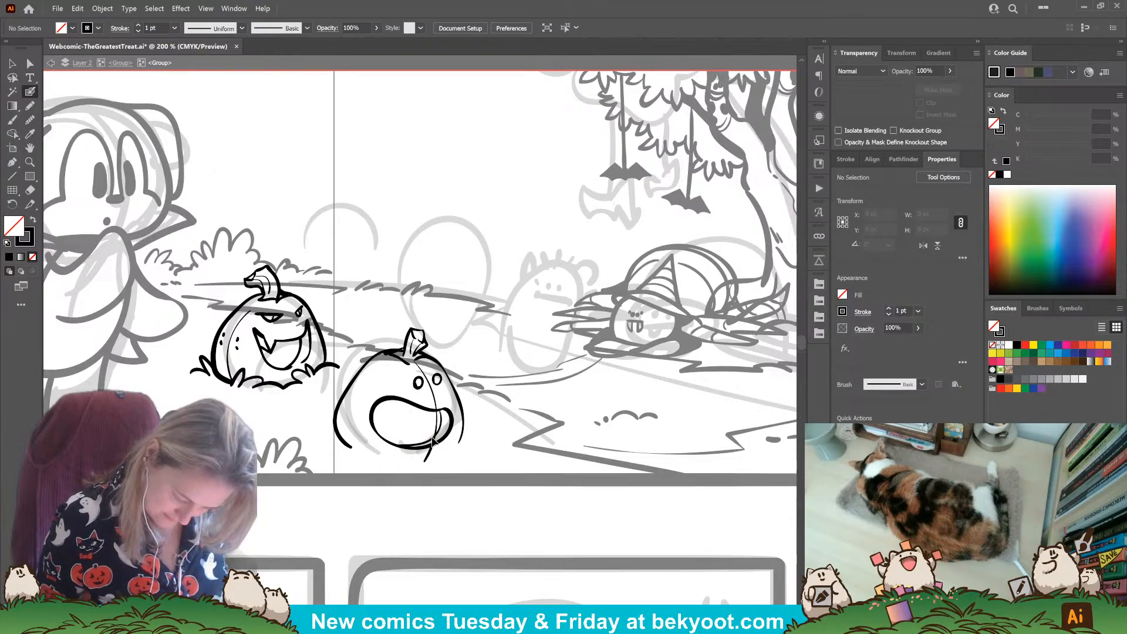
Step: Draw small pupils inside the second pumpkin's two round eyes
{"action": "key", "text": "shift+x"}
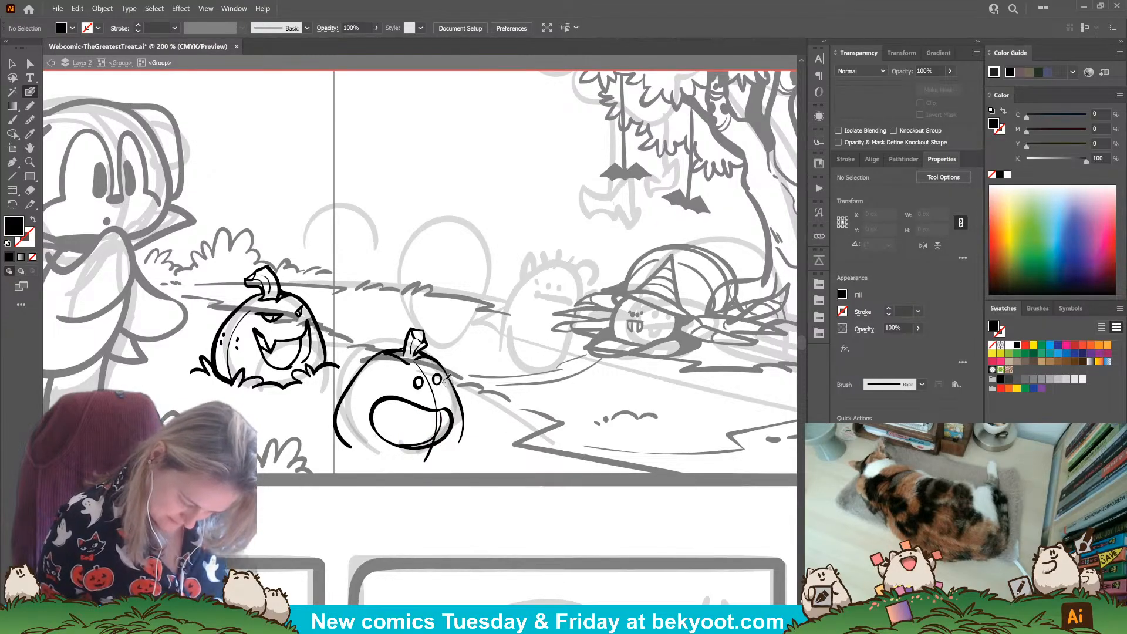
{"action": "key", "text": "shift+x"}
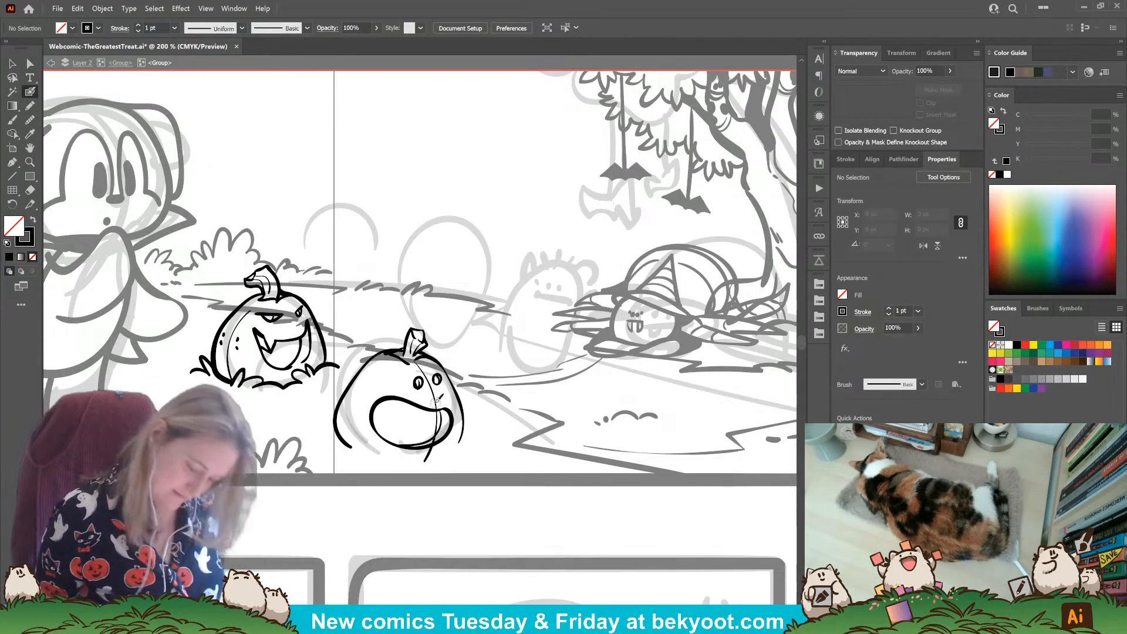
{"action": "key", "text": "shift+x"}
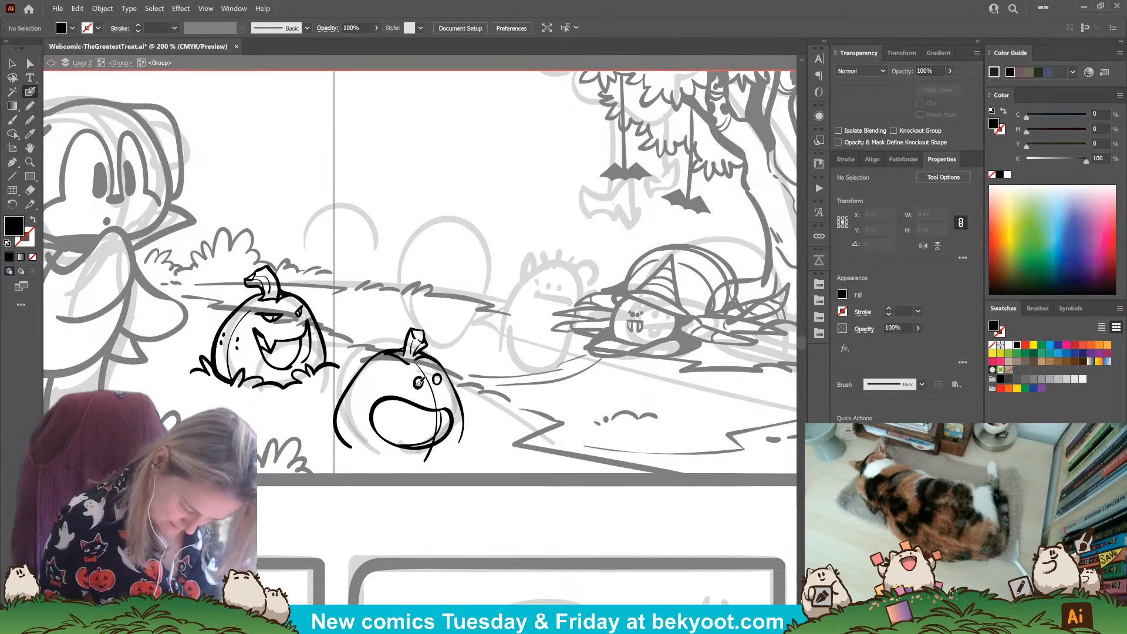
{"action": "key", "text": "shift+x"}
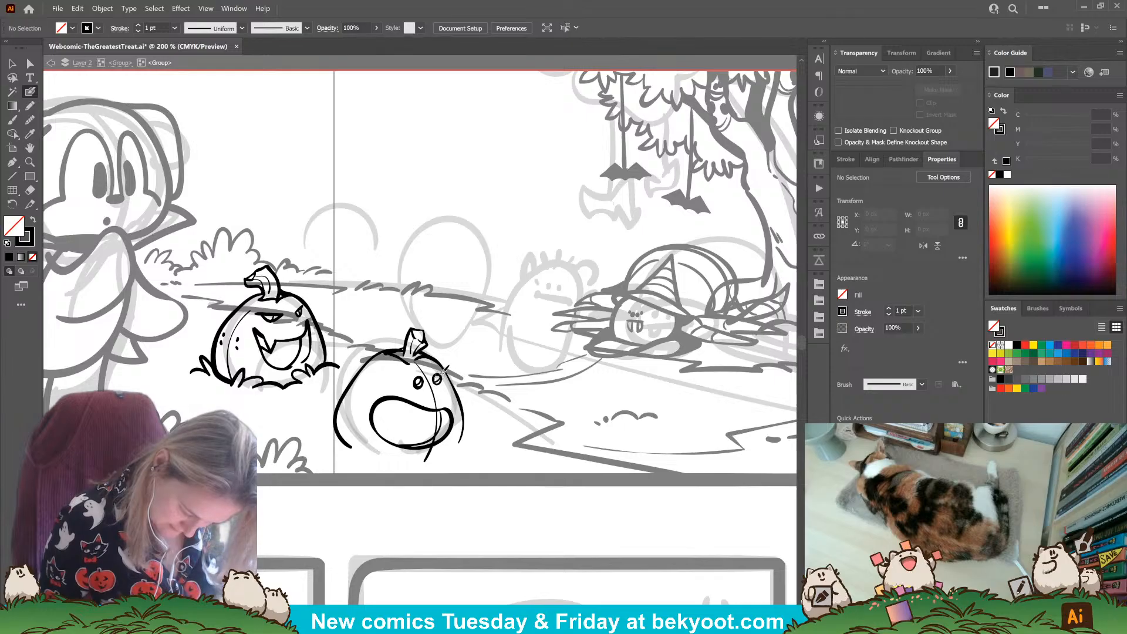
Step: Draw grass tufts along both sides of the second pumpkin's base
{"action": "mouse_move", "coordinate": [347, 447]}
{"action": "left_mouse_down"}
{"action": "mouse_move", "coordinate": [320, 453]}
{"action": "mouse_move", "coordinate": [366, 451]}
{"action": "mouse_move", "coordinate": [357, 435]}
{"action": "mouse_move", "coordinate": [361, 451]}
{"action": "mouse_move", "coordinate": [323, 435]}
{"action": "left_mouse_up"}
{"action": "key", "text": "ctrl+z"}
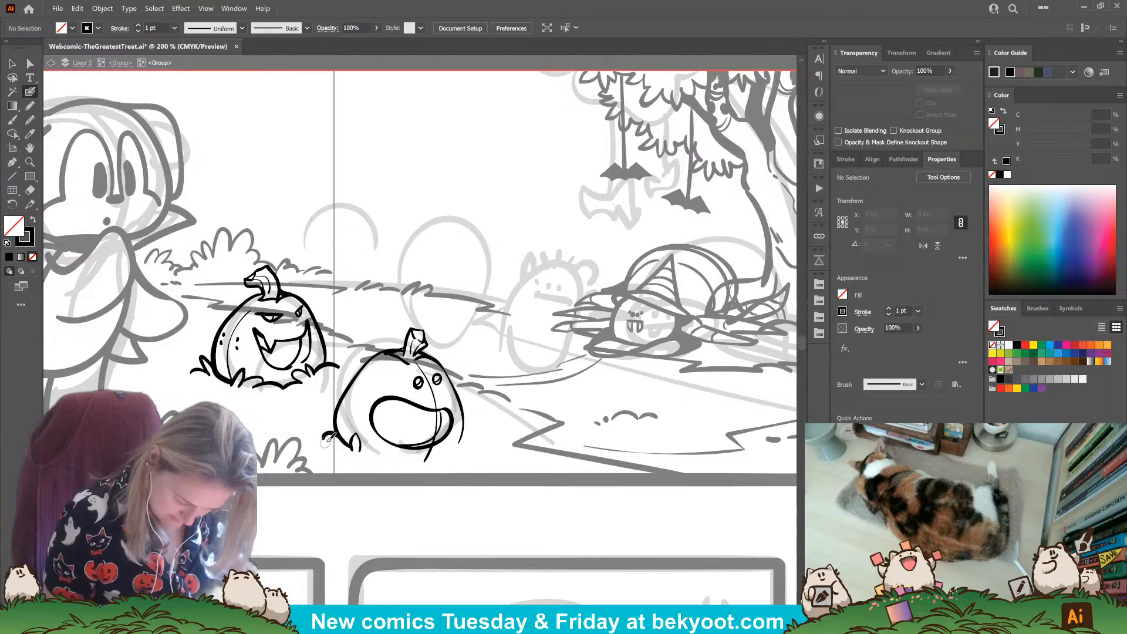
{"action": "mouse_move", "coordinate": [465, 437]}
{"action": "left_mouse_down"}
{"action": "mouse_move", "coordinate": [458, 447]}
{"action": "mouse_move", "coordinate": [489, 441]}
{"action": "left_mouse_up"}
{"action": "left_click_drag", "start_coordinate": [362, 455], "coordinate": [394, 460]}
{"action": "left_click_drag", "start_coordinate": [460, 444], "coordinate": [426, 460]}
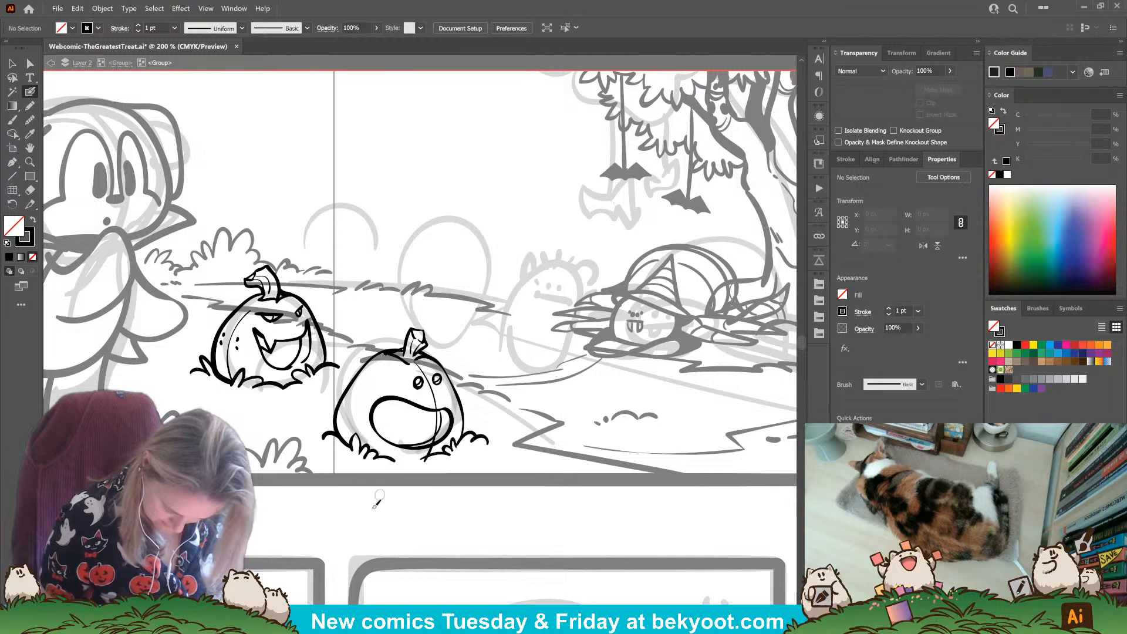
Step: Remove the curved ridge line running down from the second pumpkin's stem across its face
{"action": "left_click", "coordinate": [399, 355], "text": "ctrl"}
{"action": "key", "text": "ctrl+shift+a"}
{"action": "key", "text": "shift+x"}
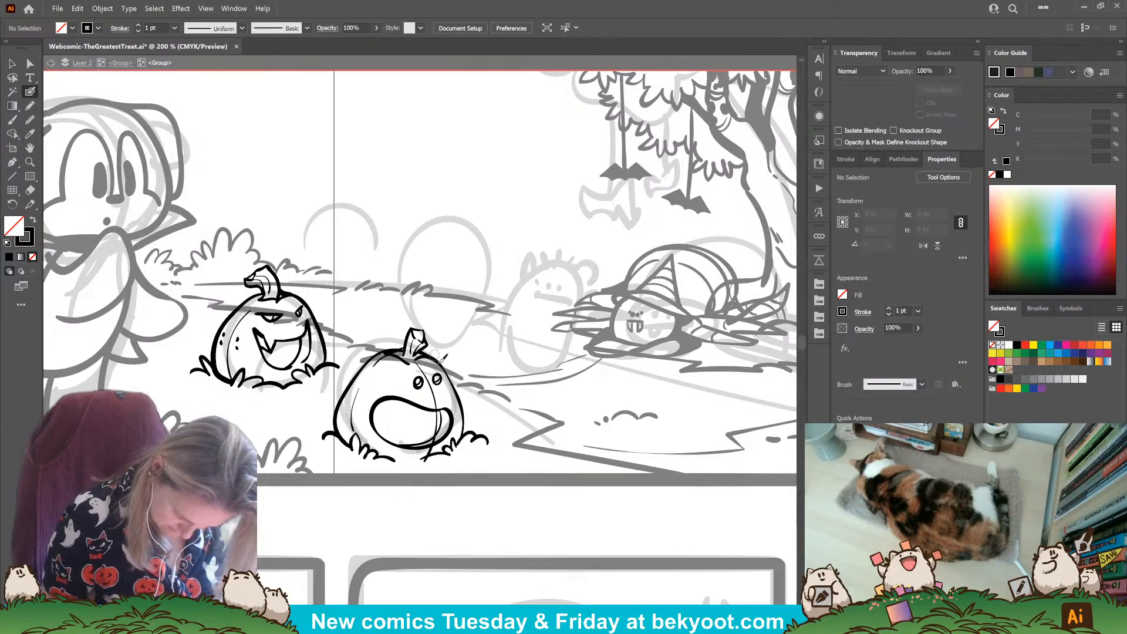
{"action": "left_click_drag", "start_coordinate": [417, 362], "coordinate": [425, 463]}
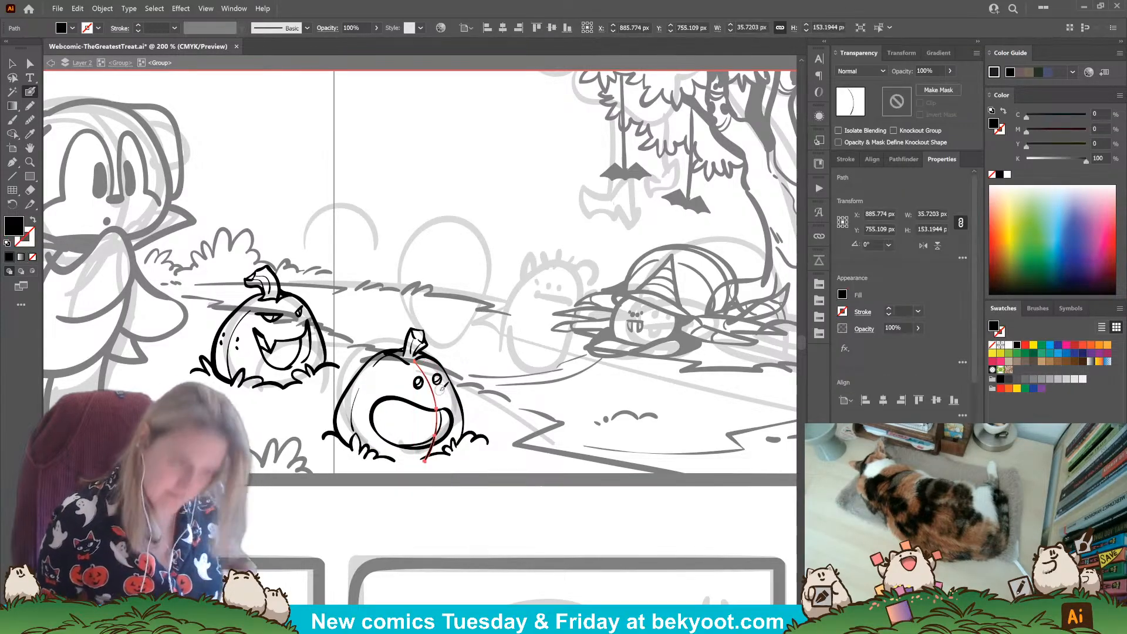
{"action": "key", "text": "ctrl+z"}
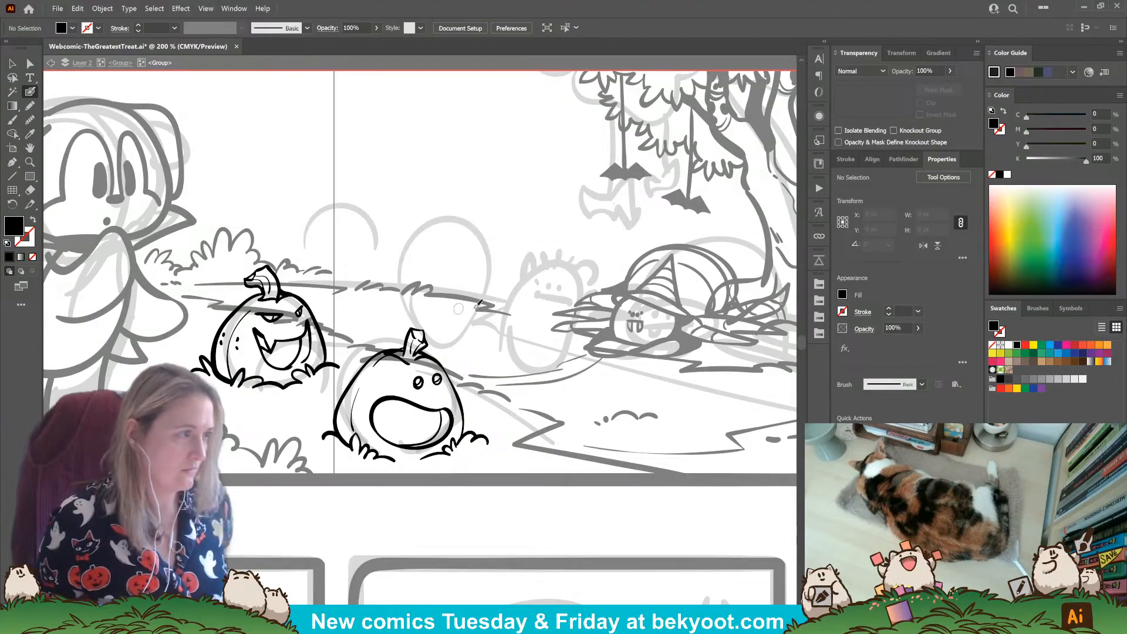
Step: Delete the second pumpkin's two round eyes and draw a pair of slanted, angry eyes in their place
{"action": "left_click", "coordinate": [442, 390]}
{"action": "mouse_move", "coordinate": [443, 391]}
{"action": "left_mouse_down"}
{"action": "mouse_move", "coordinate": [488, 424]}
{"action": "mouse_move", "coordinate": [454, 387]}
{"action": "left_mouse_up"}
{"action": "key", "text": "Delete"}
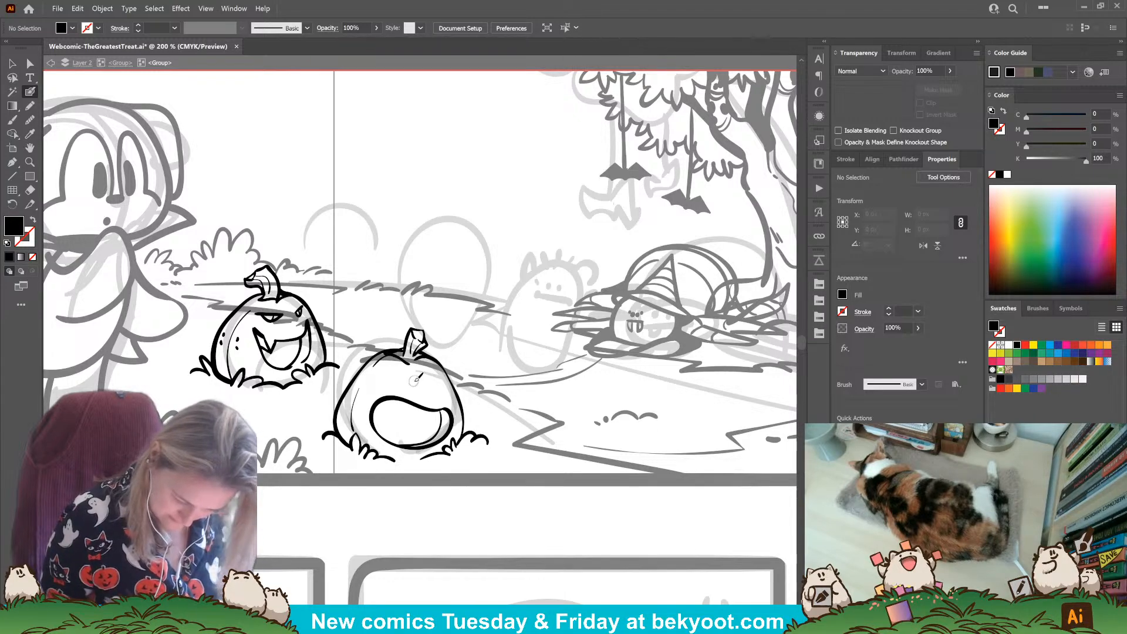
{"action": "left_click_drag", "start_coordinate": [393, 377], "coordinate": [431, 380]}
{"action": "key", "text": "shift+x"}
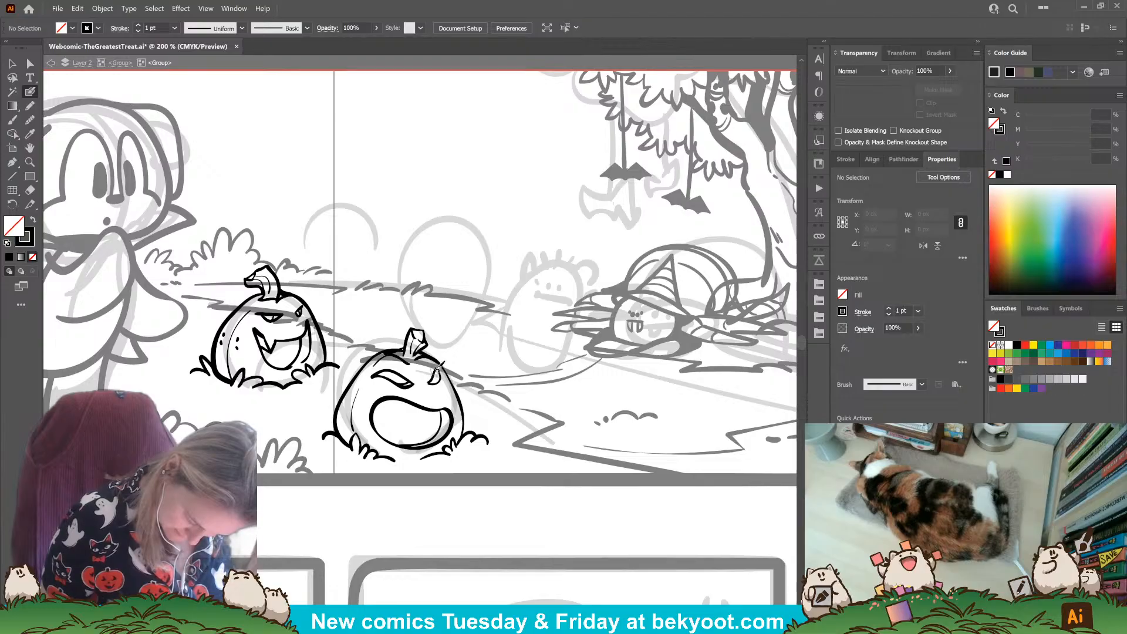
{"action": "left_click_drag", "start_coordinate": [434, 379], "coordinate": [448, 360]}
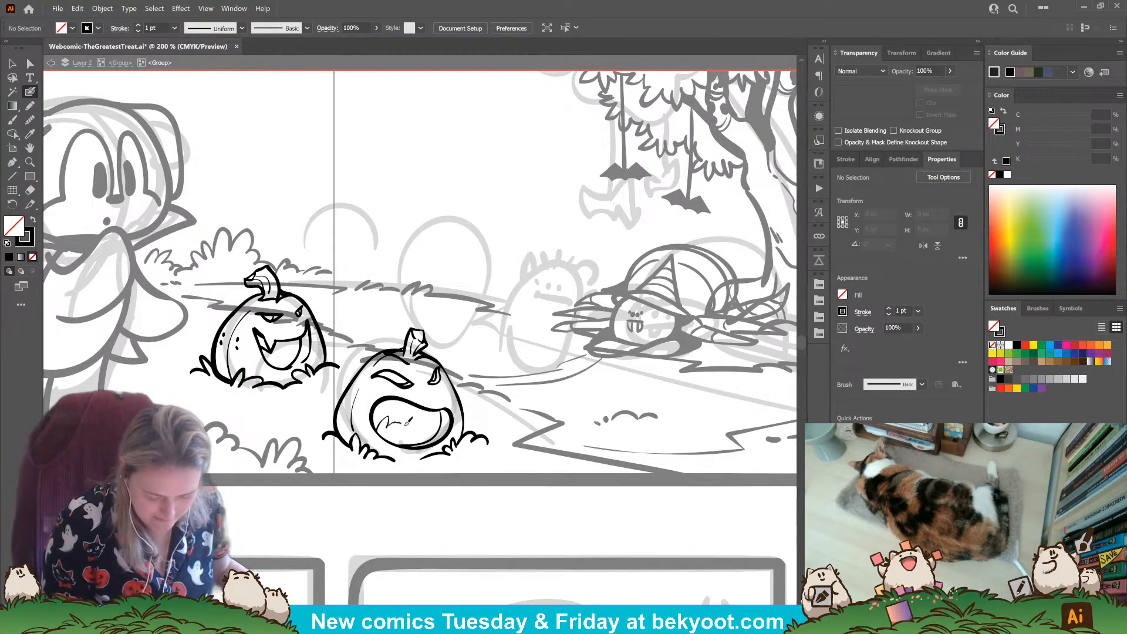
{"action": "left_click_drag", "start_coordinate": [405, 420], "coordinate": [432, 434]}
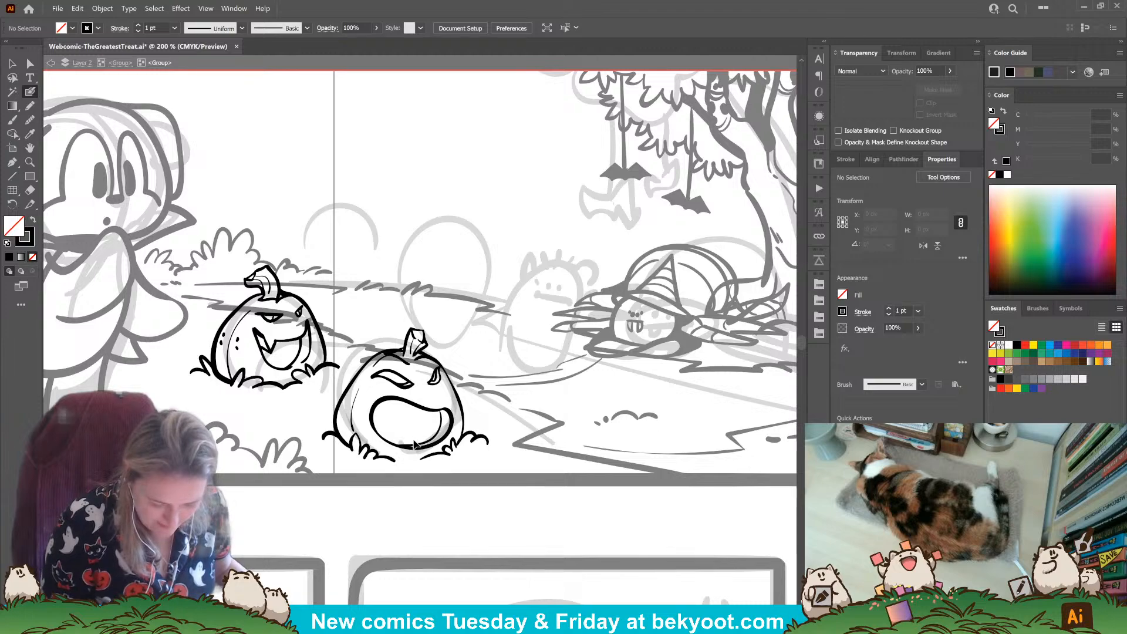
{"action": "mouse_move", "coordinate": [383, 434]}
{"action": "left_mouse_down"}
{"action": "mouse_move", "coordinate": [417, 429]}
{"action": "mouse_move", "coordinate": [453, 442]}
{"action": "mouse_move", "coordinate": [422, 461]}
{"action": "mouse_move", "coordinate": [387, 433]}
{"action": "left_mouse_up"}
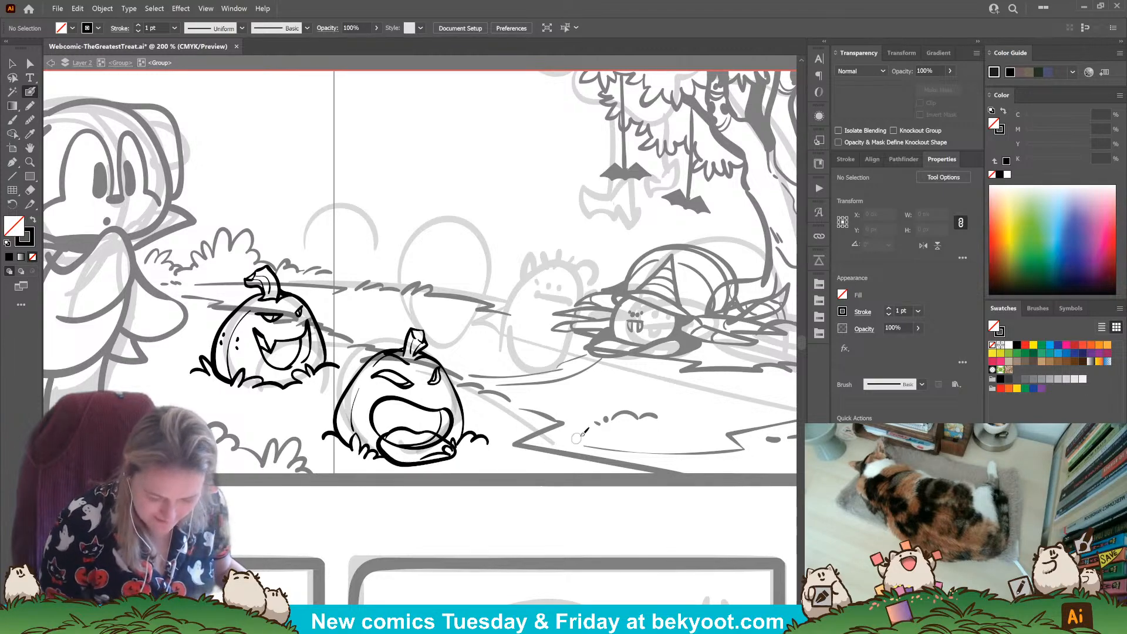
{"action": "key", "text": "ctrl+z"}
{"action": "key", "text": "ctrl+z"}
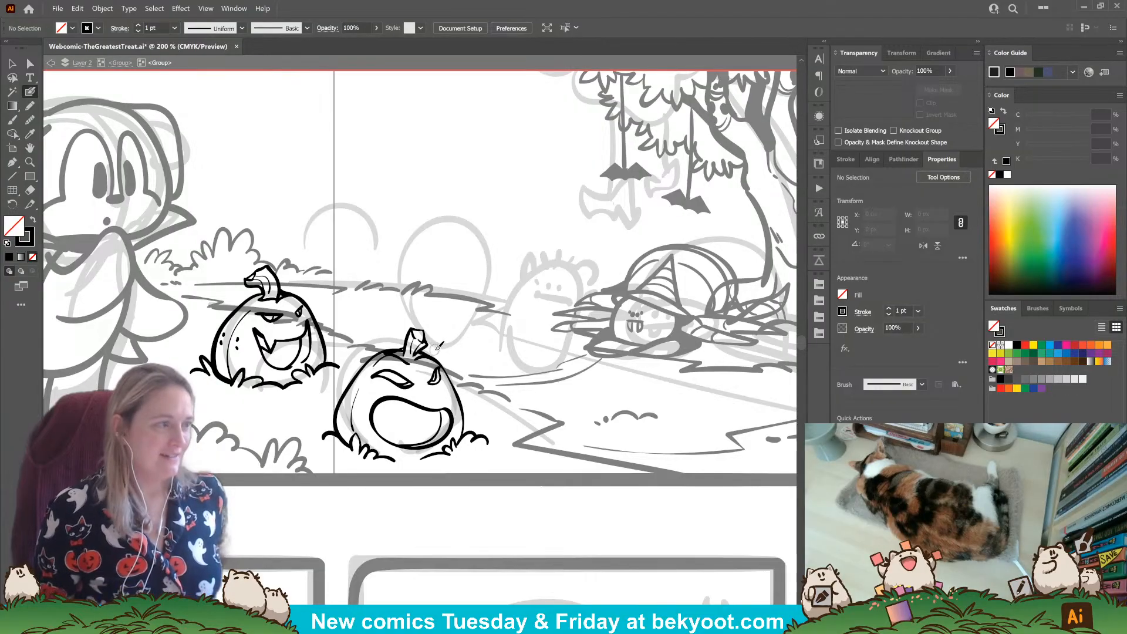
Step: Add a short curved depth line inside the second pumpkin's left eye, angle it into place and stretch the eye slightly outward
{"action": "mouse_move", "coordinate": [410, 375]}
{"action": "left_mouse_down"}
{"action": "mouse_move", "coordinate": [376, 383]}
{"action": "mouse_move", "coordinate": [414, 381]}
{"action": "left_mouse_up"}
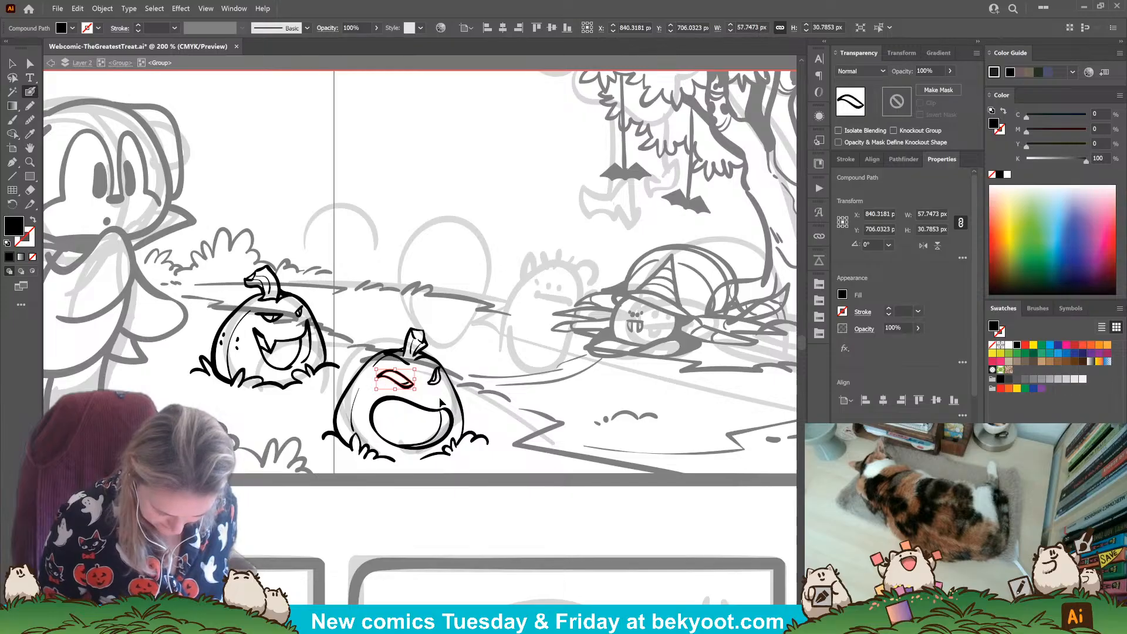
{"action": "key", "text": "ctrl+shift+a"}
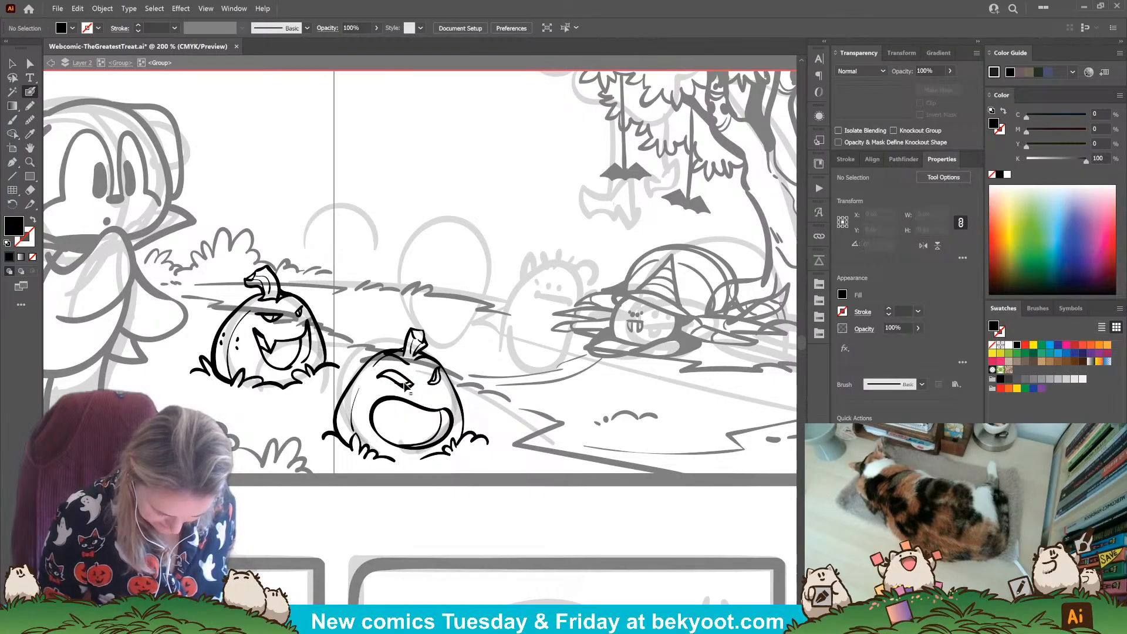
{"action": "left_click_drag", "start_coordinate": [395, 382], "coordinate": [410, 383]}
{"action": "key", "text": "ctrl+shift+a"}
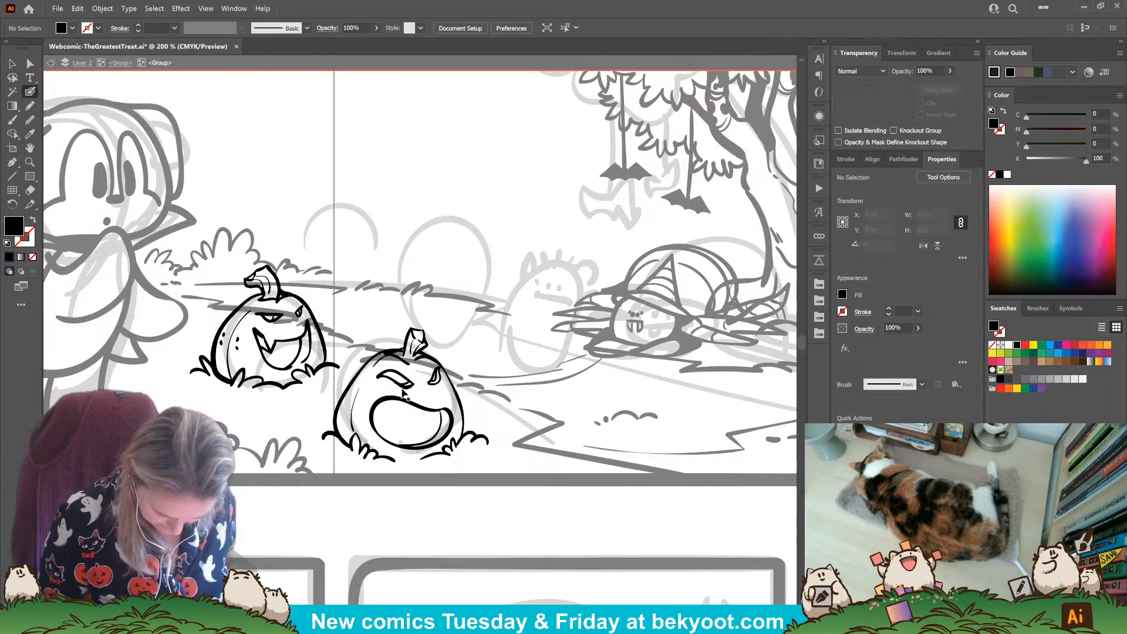
{"action": "left_click_drag", "start_coordinate": [396, 381], "coordinate": [420, 377]}
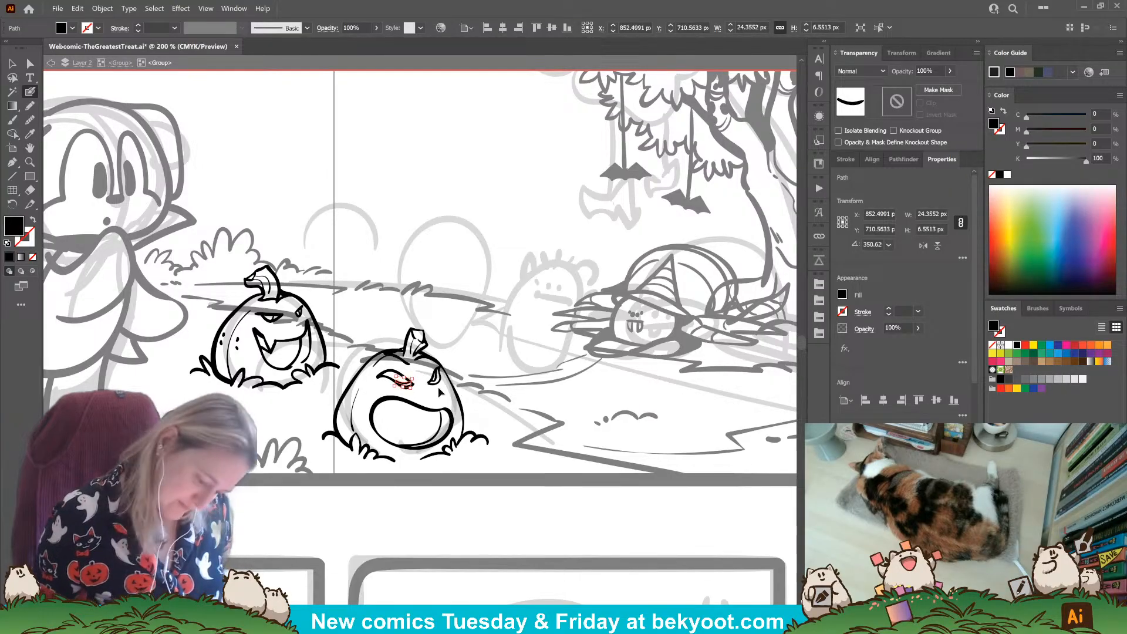
{"action": "key", "text": "ctrl+shift+a"}
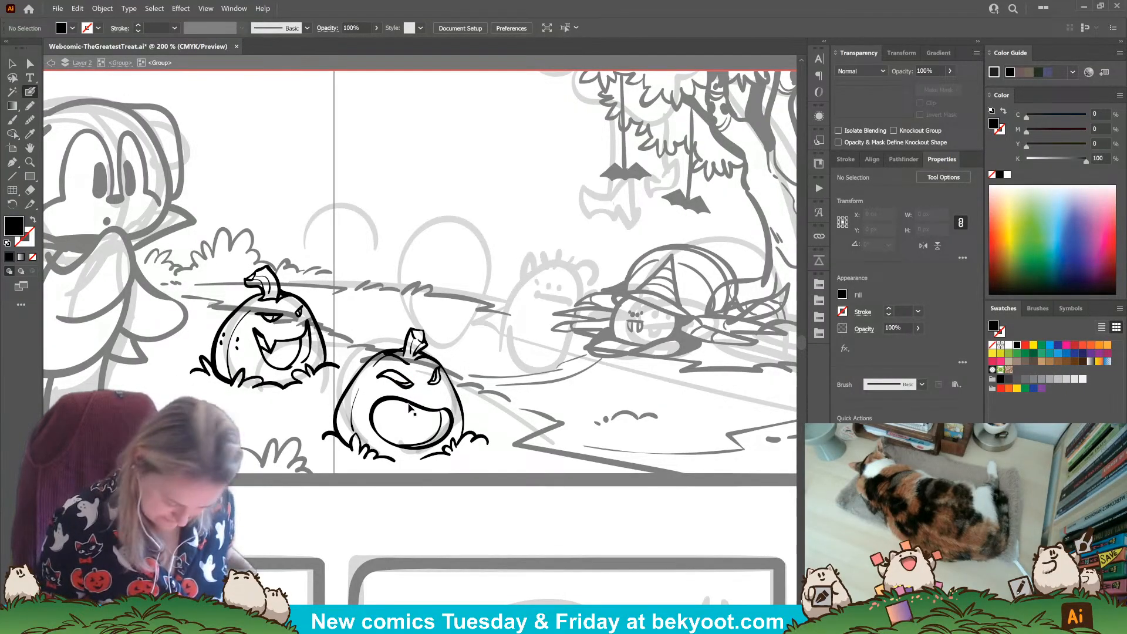
{"action": "left_click", "coordinate": [404, 383], "text": "ctrl"}
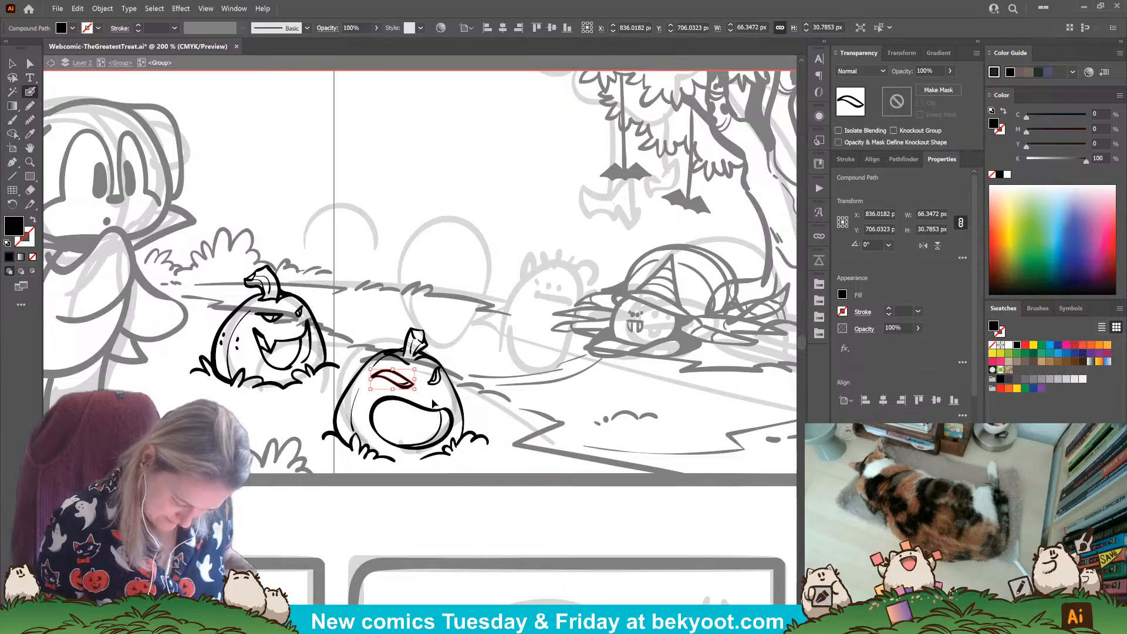
{"action": "key", "text": "ctrl+shift+a"}
Step: Narrow the second pumpkin's left eye and move both eyes slightly down and right, closer to the mouth
{"action": "scroll", "coordinate": [393, 383], "scroll_direction": "up", "scroll_amount": 2}
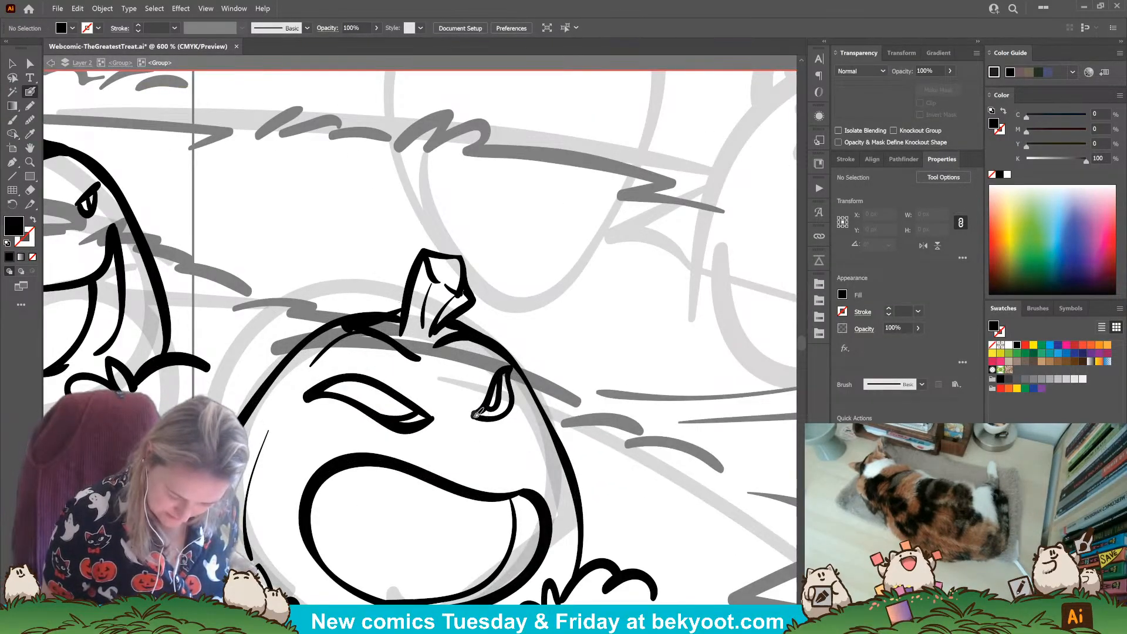
{"action": "key", "text": "shift+x"}
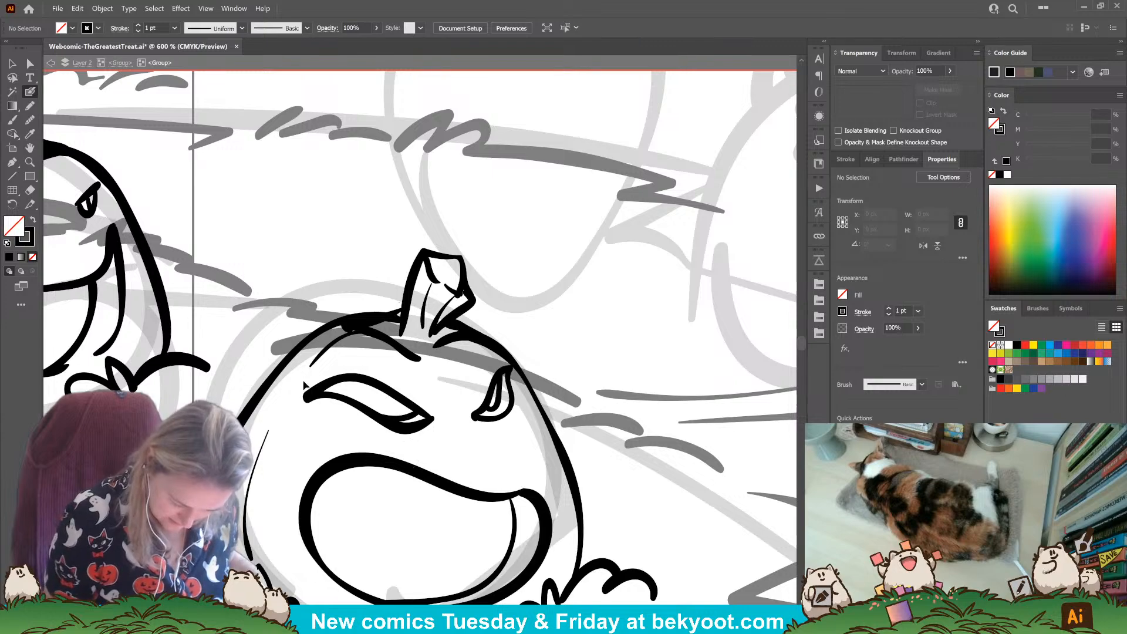
{"action": "left_click_drag", "start_coordinate": [373, 413], "coordinate": [432, 433]}
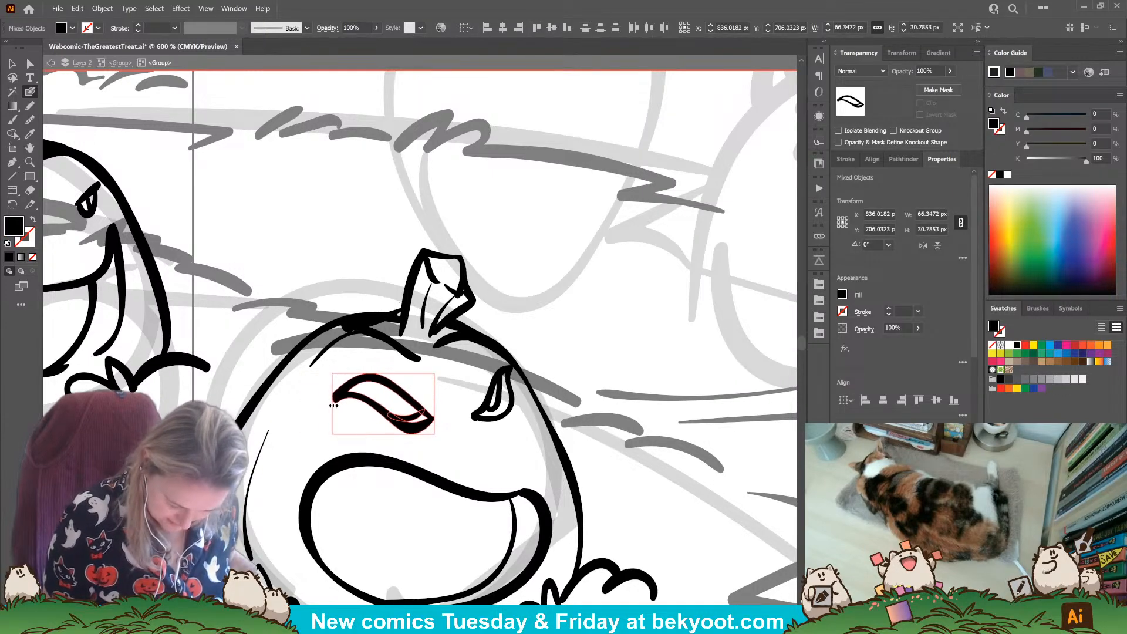
{"action": "left_click", "coordinate": [502, 416], "text": "shift"}
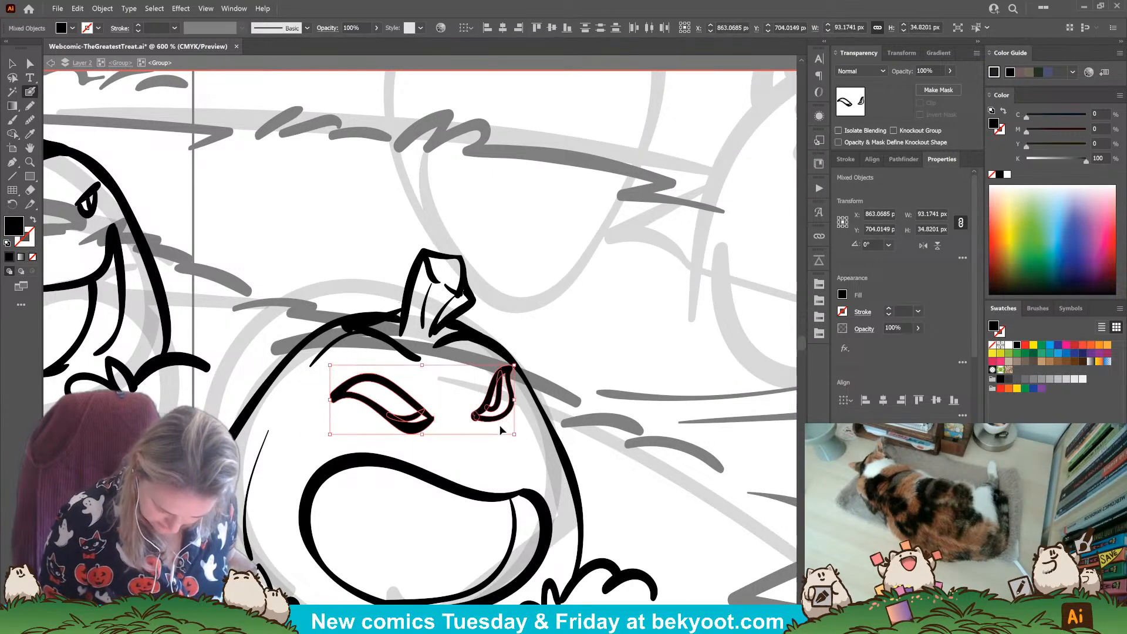
{"action": "left_click_drag", "start_coordinate": [501, 423], "coordinate": [514, 445]}
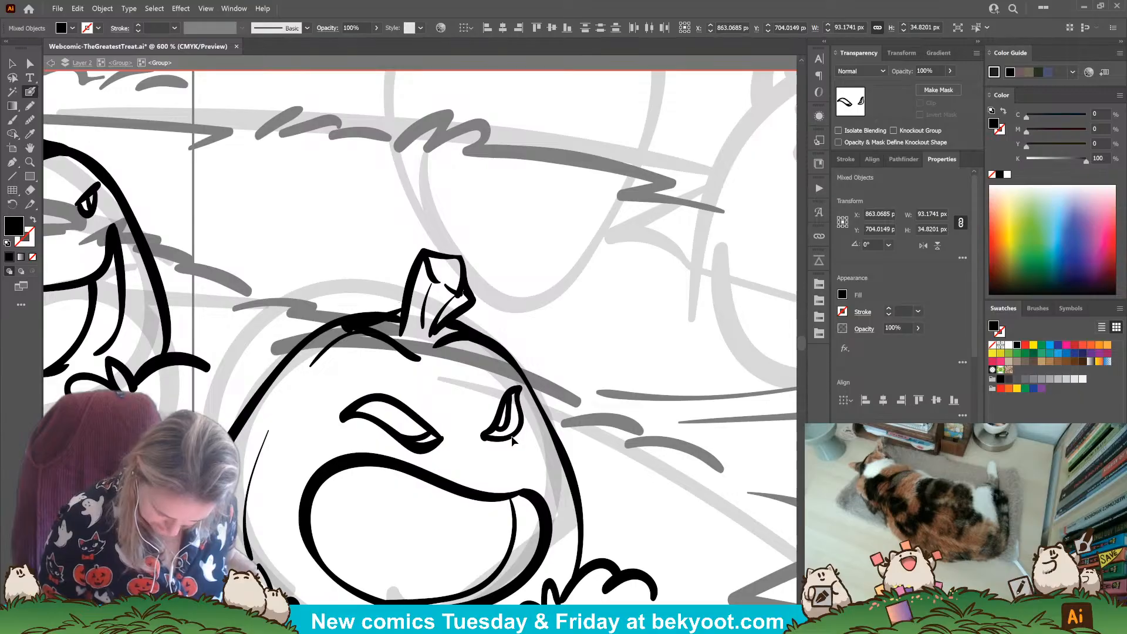
{"action": "left_click", "coordinate": [573, 358], "text": "ctrl"}
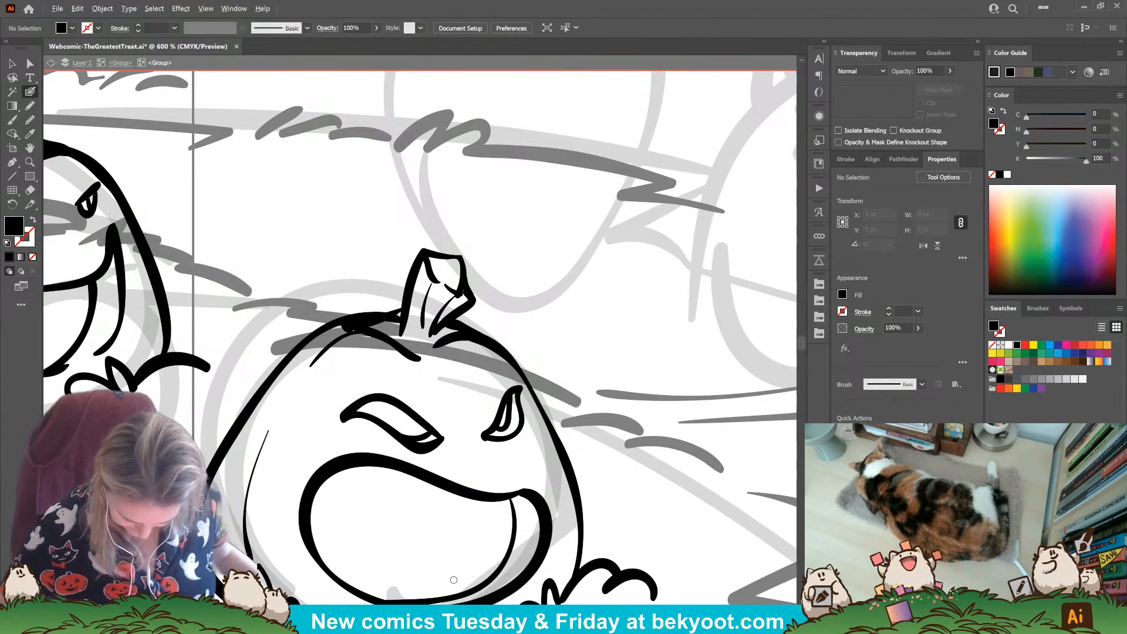
Step: Leave the pumpkin group's isolation and delete the background grass line that crosses the top of the second pumpkin
{"action": "scroll", "coordinate": [474, 497], "scroll_direction": "down", "scroll_amount": 3}
{"action": "scroll", "coordinate": [475, 497], "scroll_direction": "down", "scroll_amount": 1}
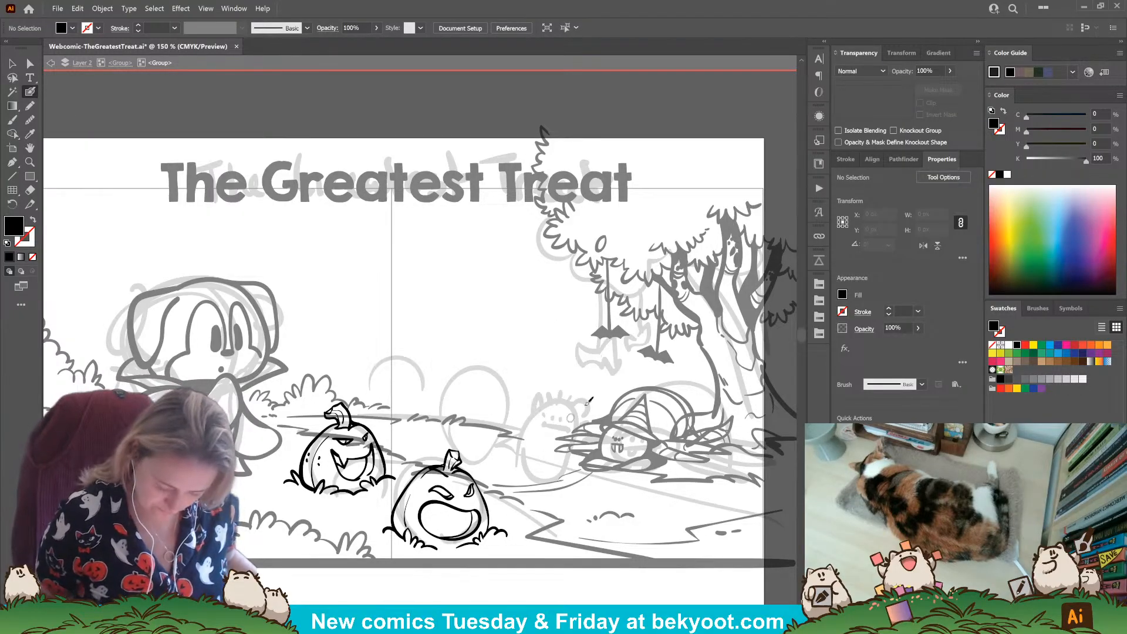
{"action": "left_click", "coordinate": [120, 63]}
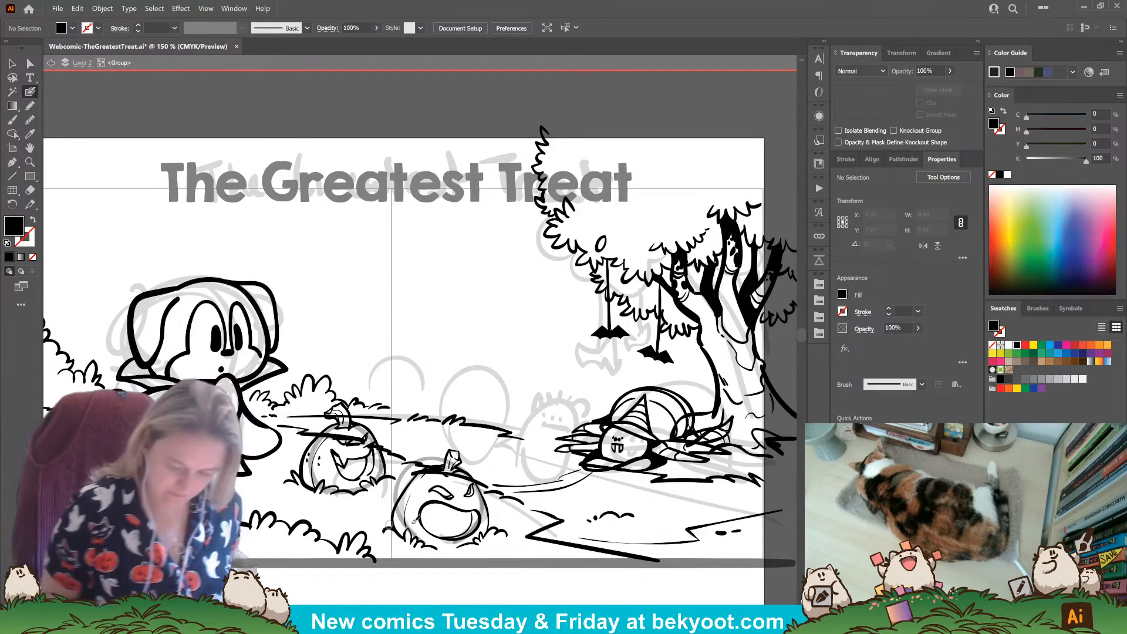
{"action": "scroll", "coordinate": [599, 473], "scroll_direction": "down", "scroll_amount": 1}
{"action": "scroll", "coordinate": [473, 444], "scroll_direction": "down", "scroll_amount": 2}
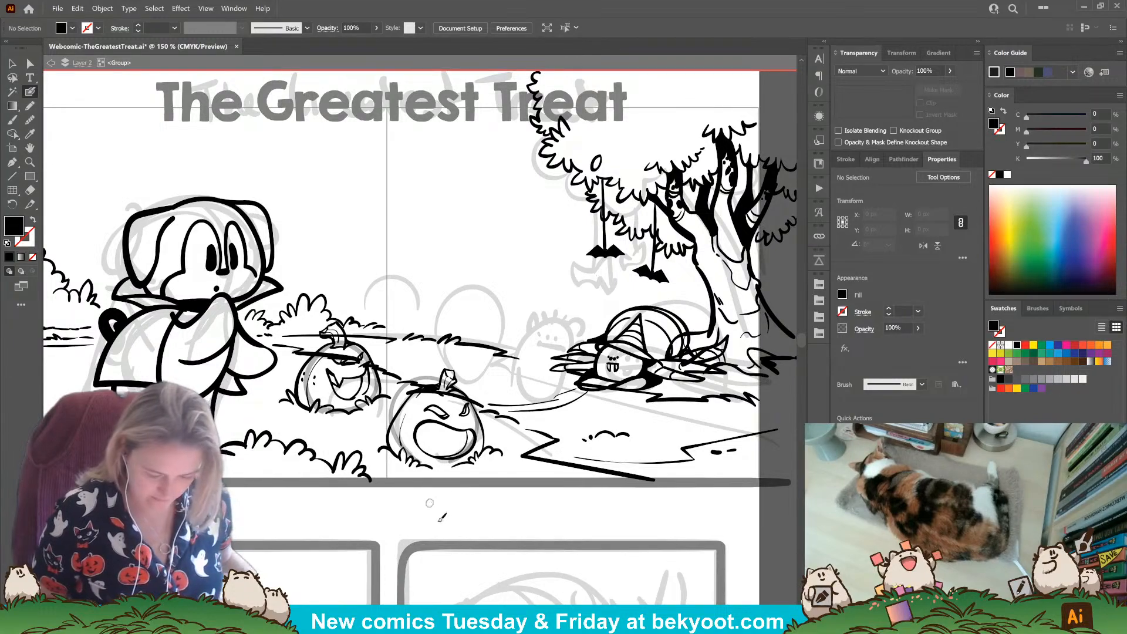
{"action": "left_click", "coordinate": [481, 406], "text": "ctrl"}
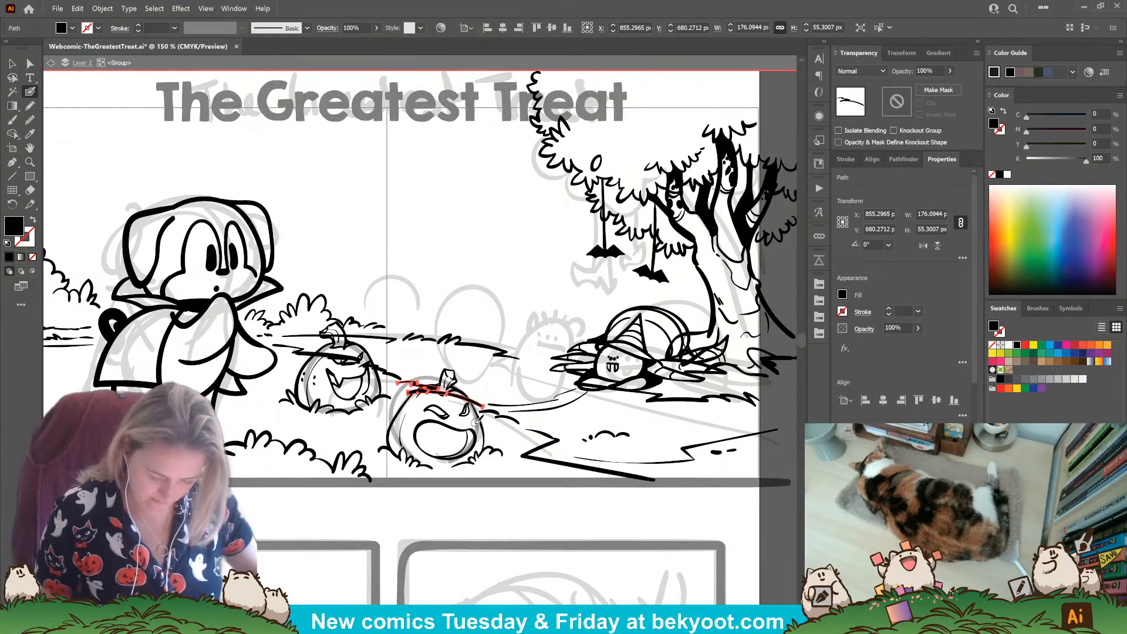
{"action": "key", "text": "Delete"}
Step: Erase the parts of the path's edge line that cross the first pumpkin's face and body
{"action": "left_click_drag", "start_coordinate": [402, 381], "coordinate": [359, 362]}
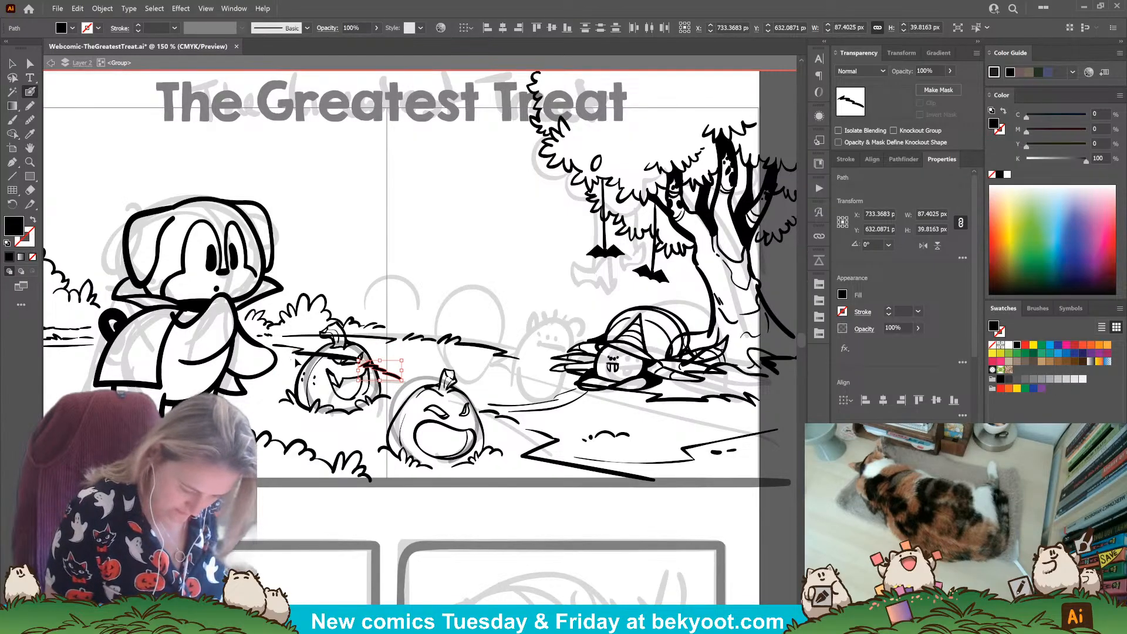
{"action": "left_click_drag", "start_coordinate": [402, 378], "coordinate": [274, 346]}
{"action": "mouse_move", "coordinate": [366, 378]}
{"action": "left_mouse_down"}
{"action": "mouse_move", "coordinate": [372, 365]}
{"action": "mouse_move", "coordinate": [320, 357]}
{"action": "mouse_move", "coordinate": [307, 374]}
{"action": "left_mouse_up"}
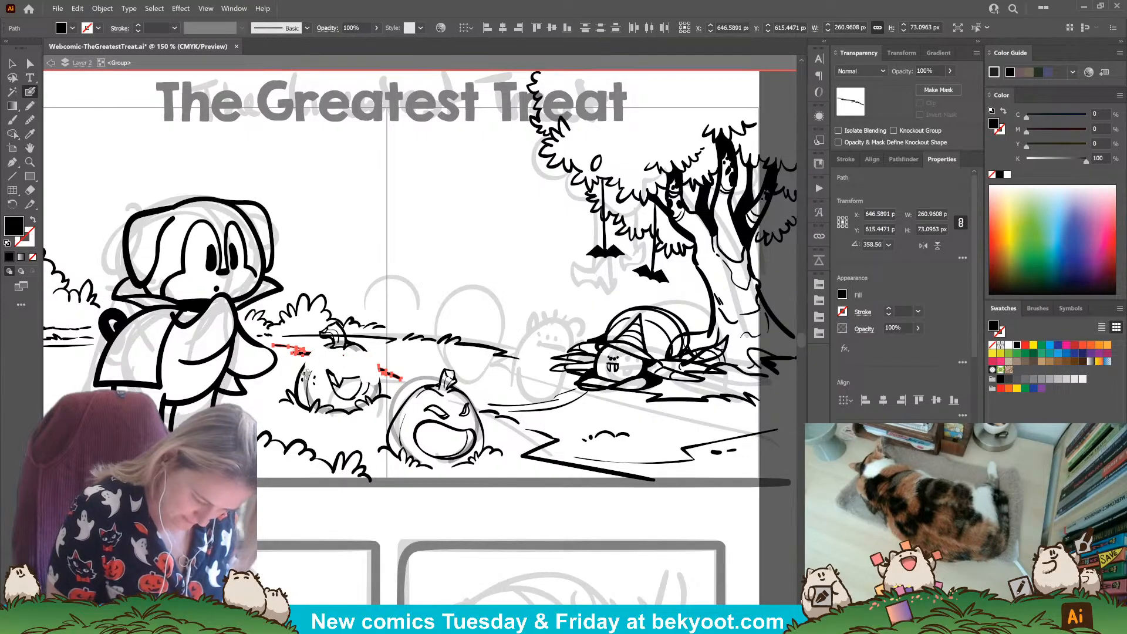
{"action": "key", "text": "ctrl+shift+a"}
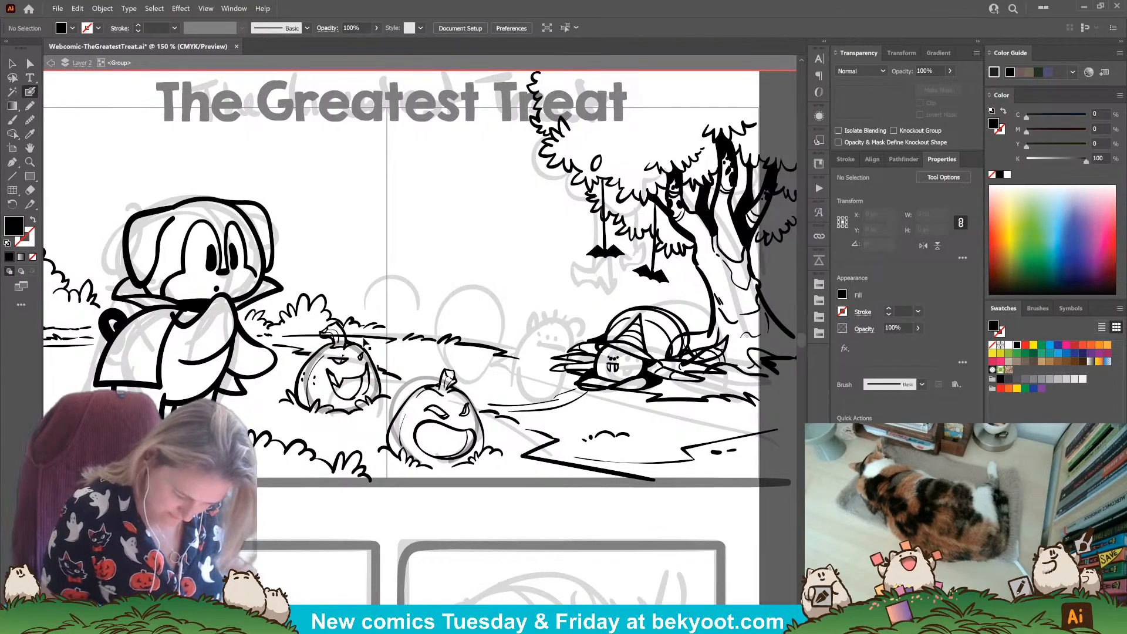
Step: Erase the part of the horizon line that crosses the first pumpkin's stem
{"action": "left_click", "coordinate": [365, 337], "text": "ctrl"}
{"action": "mouse_move", "coordinate": [324, 334]}
{"action": "left_mouse_down"}
{"action": "mouse_move", "coordinate": [349, 336]}
{"action": "mouse_move", "coordinate": [345, 374]}
{"action": "left_mouse_up"}
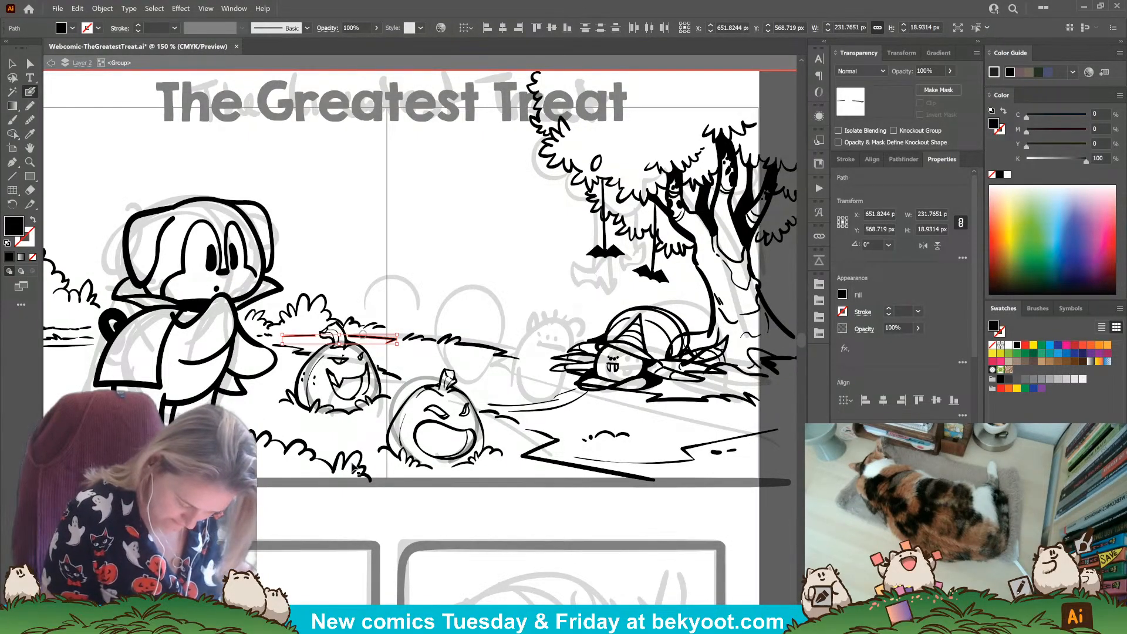
{"action": "key", "text": "ctrl+shift+a"}
{"action": "left_click", "coordinate": [406, 392], "text": "ctrl"}
{"action": "left_click", "coordinate": [406, 389], "text": "ctrl"}
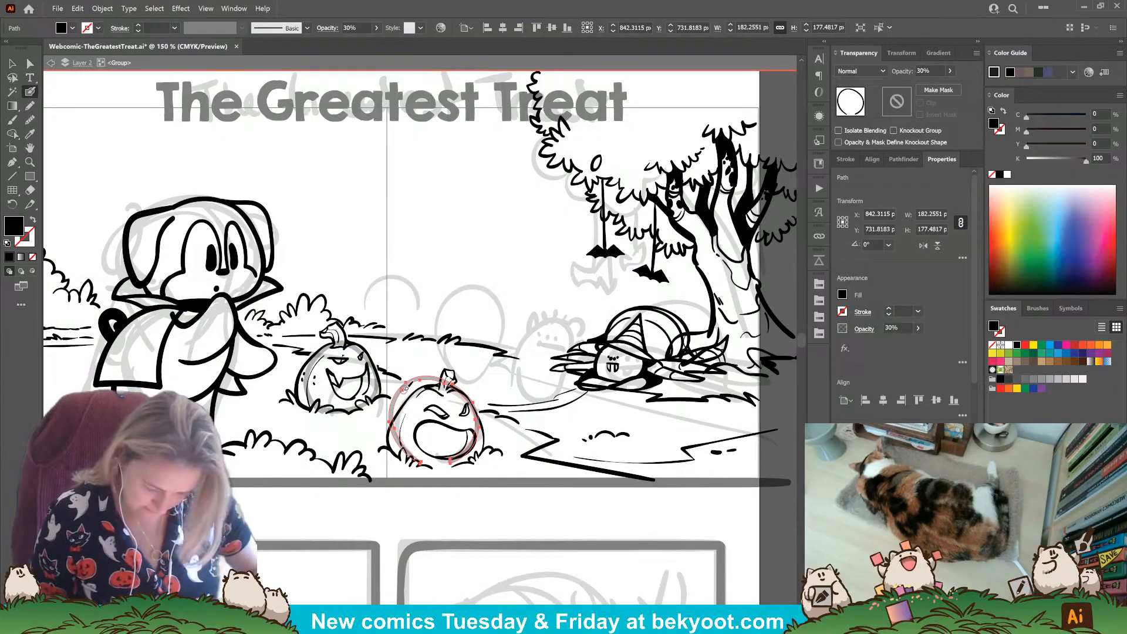
{"action": "key", "text": "v"}
{"action": "key", "text": "ctrl+shift+a"}
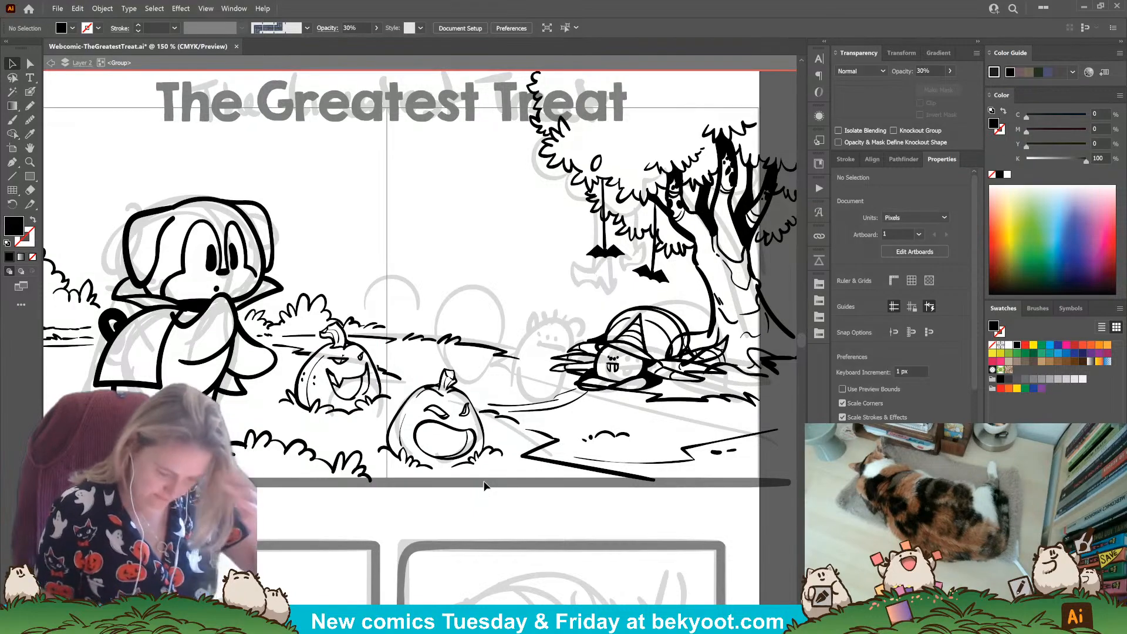
Step: Erase the stretch of the ground grass line that overlaps the leaf pile with the hat-wearing character
{"action": "left_click_drag", "start_coordinate": [570, 424], "coordinate": [532, 406]}
{"action": "left_click", "coordinate": [614, 381]}
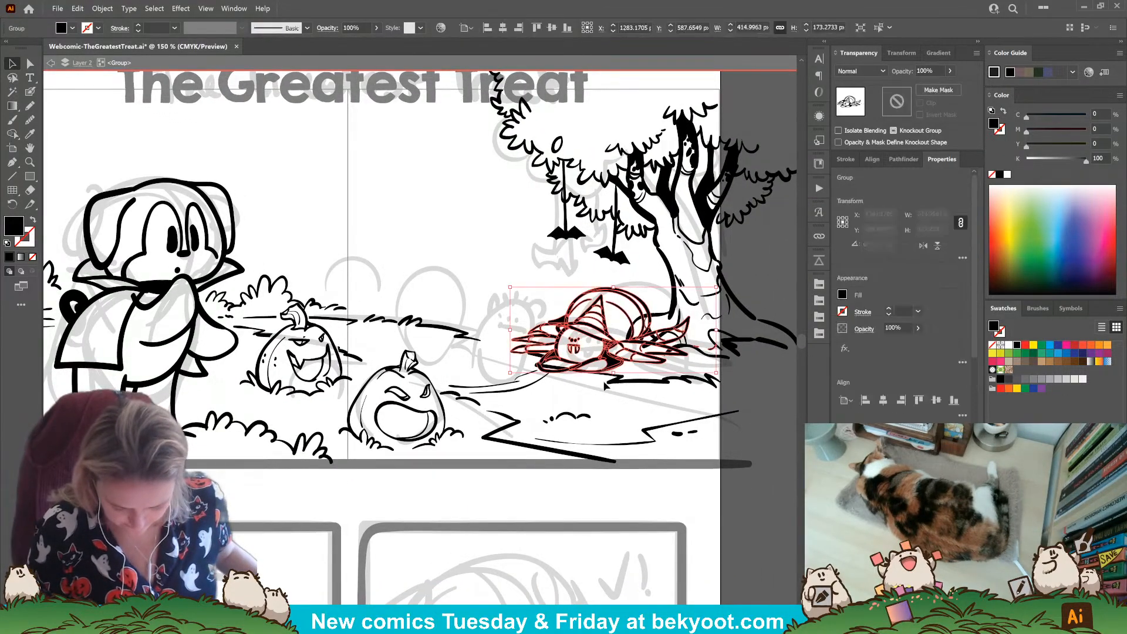
{"action": "key", "text": "shift+e"}
{"action": "mouse_move", "coordinate": [532, 360]}
{"action": "left_mouse_down"}
{"action": "mouse_move", "coordinate": [519, 353]}
{"action": "mouse_move", "coordinate": [602, 368]}
{"action": "left_mouse_up"}
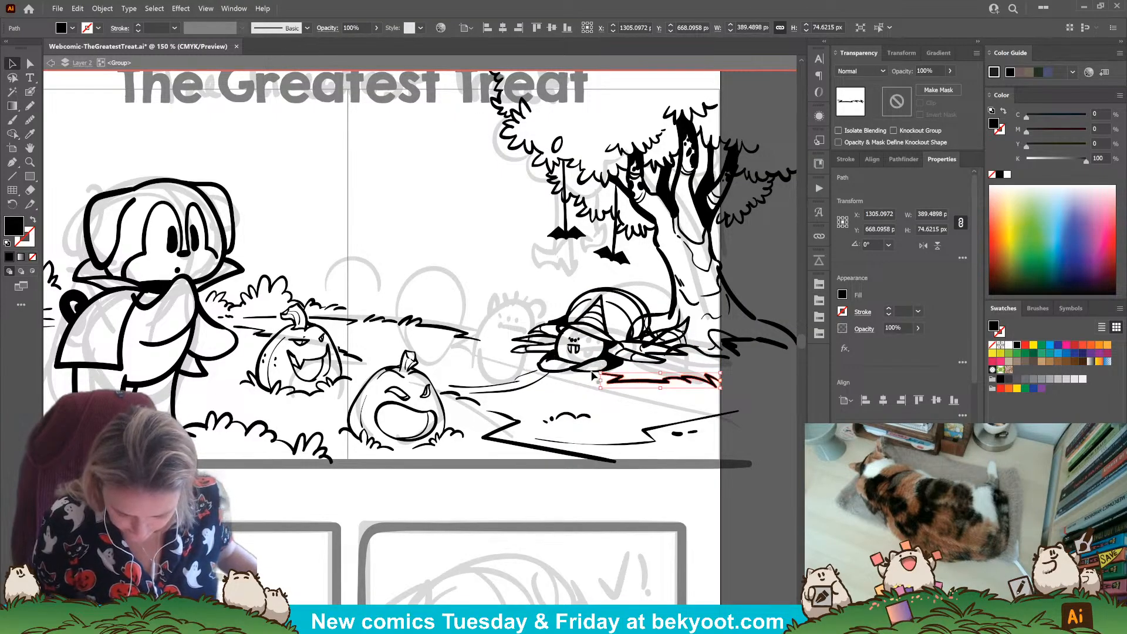
{"action": "left_click", "coordinate": [562, 418]}
{"action": "scroll", "coordinate": [516, 363], "scroll_direction": "right", "scroll_amount": 3}
{"action": "scroll", "coordinate": [516, 363], "scroll_direction": "down", "scroll_amount": 1}
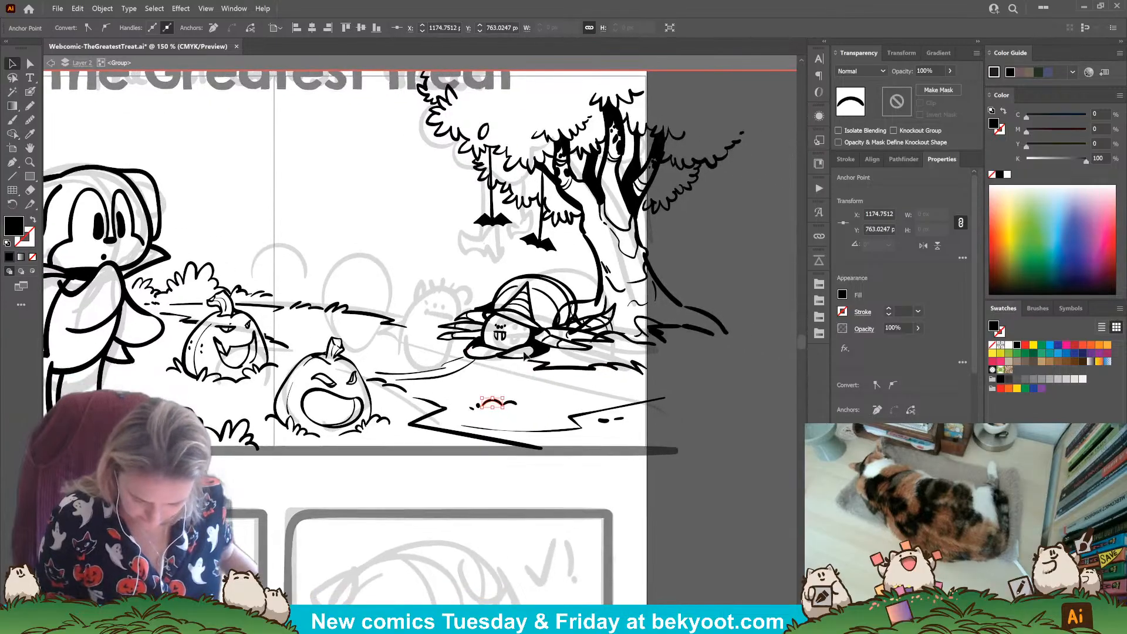
{"action": "scroll", "coordinate": [518, 422], "scroll_direction": "left", "scroll_amount": 2}
{"action": "left_click", "coordinate": [518, 422]}
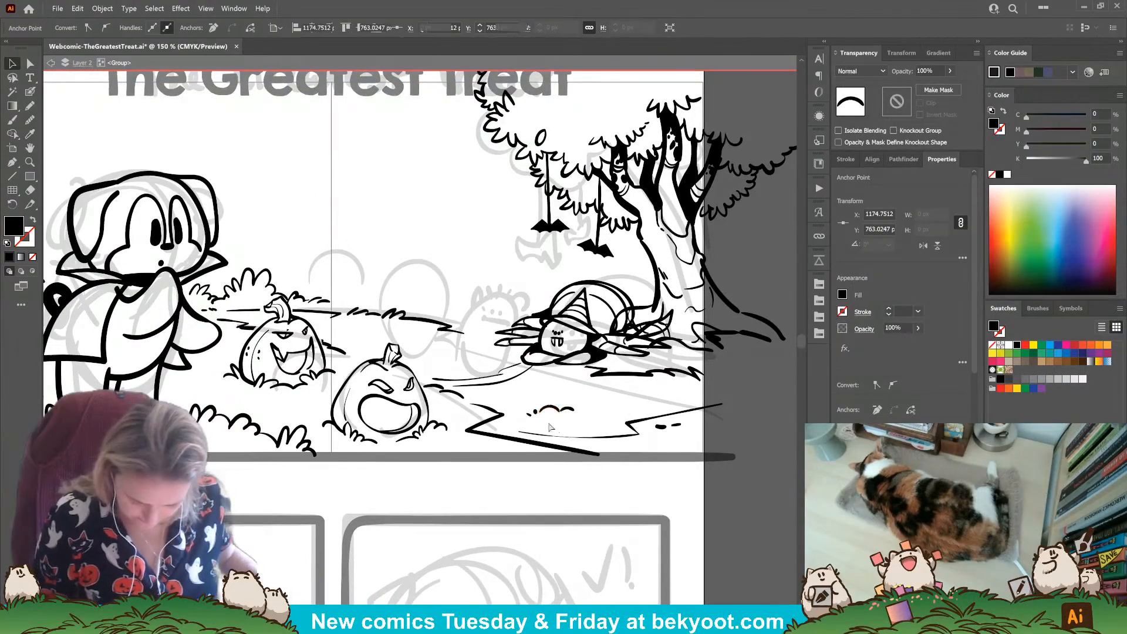
{"action": "scroll", "coordinate": [518, 422], "scroll_direction": "left", "scroll_amount": 1}
{"action": "scroll", "coordinate": [518, 422], "scroll_direction": "up", "scroll_amount": 1}
{"action": "scroll", "coordinate": [518, 422], "scroll_direction": "left", "scroll_amount": 2}
{"action": "scroll", "coordinate": [518, 421], "scroll_direction": "up", "scroll_amount": 1}
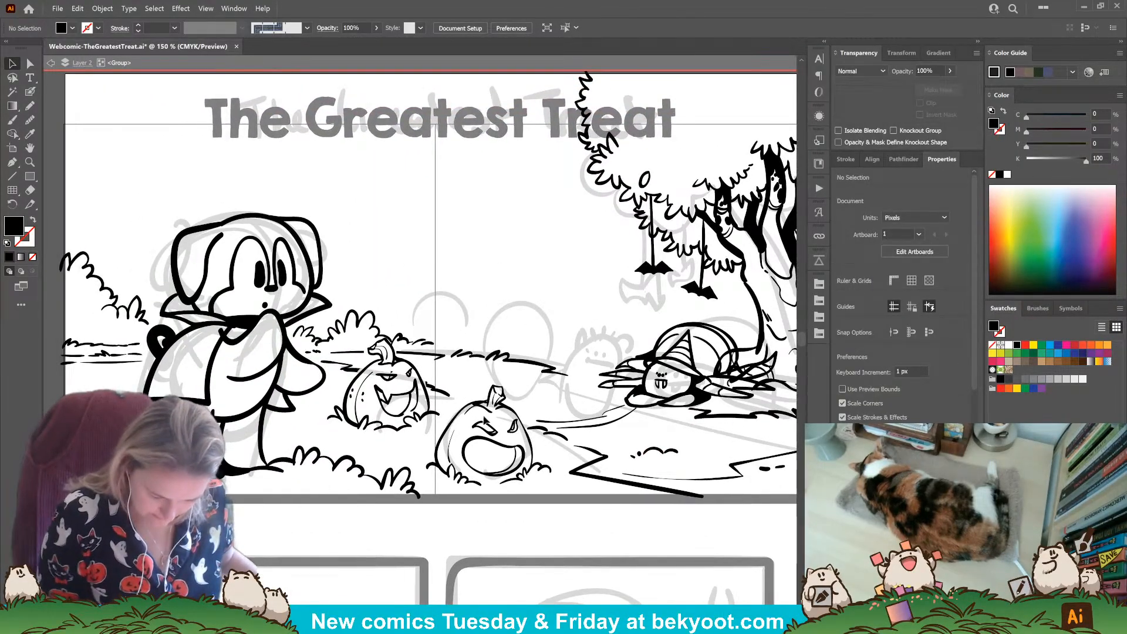
Step: Sketch rough egg-shaped guides for a large background character and a smaller one overlapping it, behind the pumpkins
{"action": "key", "text": "n"}
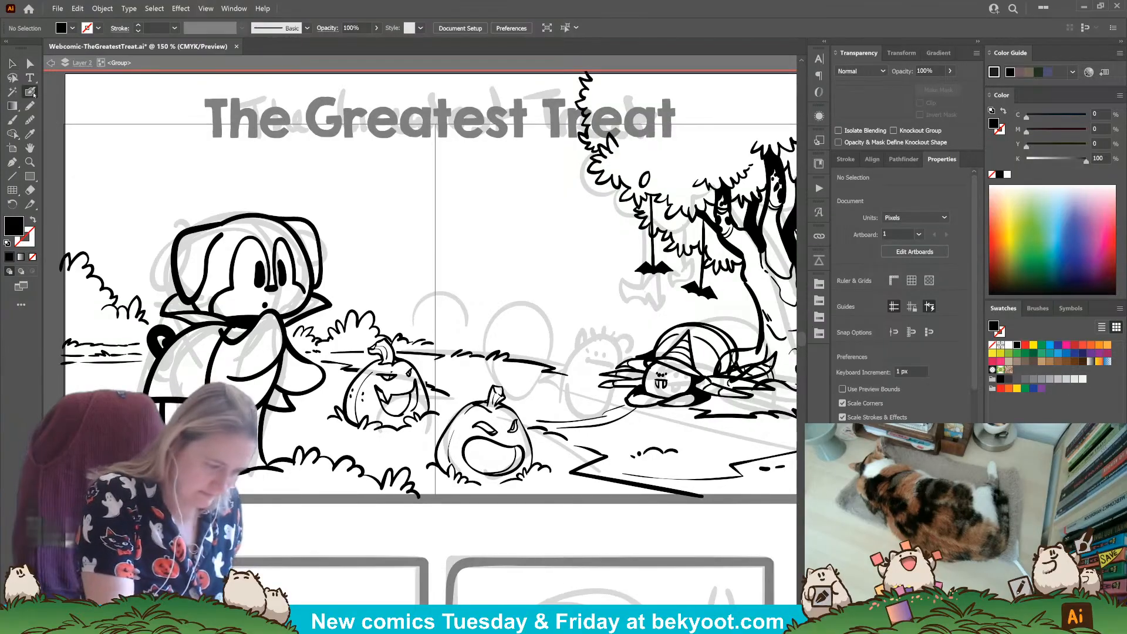
{"action": "mouse_move", "coordinate": [487, 362]}
{"action": "left_mouse_down"}
{"action": "mouse_move", "coordinate": [476, 336]}
{"action": "mouse_move", "coordinate": [548, 295]}
{"action": "mouse_move", "coordinate": [545, 387]}
{"action": "left_mouse_up"}
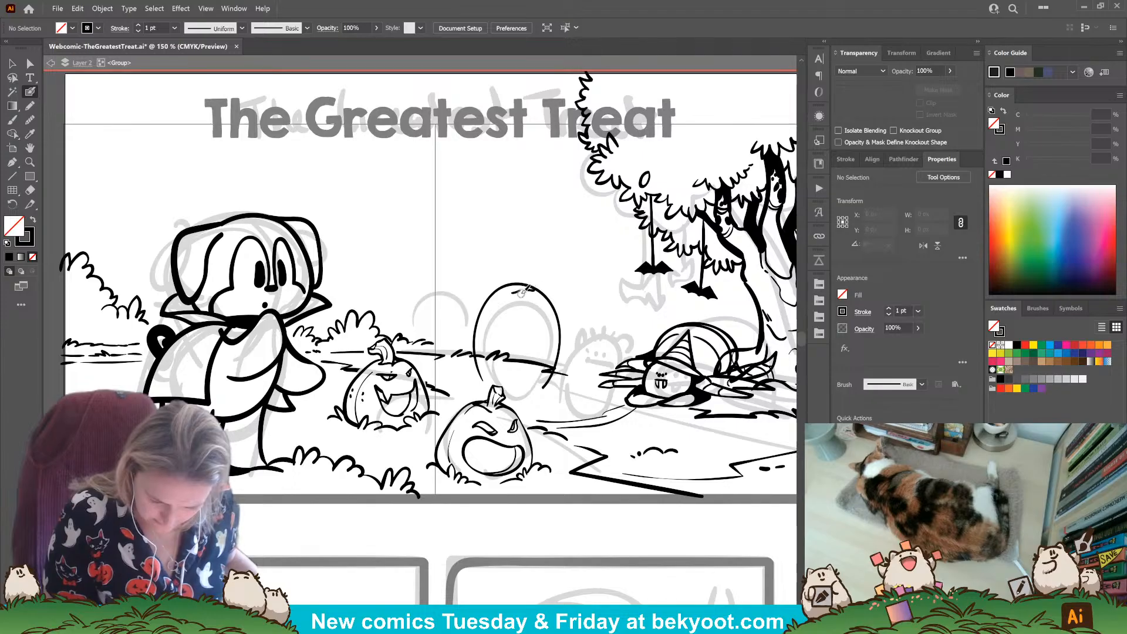
{"action": "mouse_move", "coordinate": [506, 324]}
{"action": "left_mouse_down"}
{"action": "mouse_move", "coordinate": [535, 321]}
{"action": "mouse_move", "coordinate": [535, 347]}
{"action": "left_mouse_up"}
{"action": "mouse_move", "coordinate": [568, 419]}
{"action": "left_mouse_down"}
{"action": "mouse_move", "coordinate": [546, 387]}
{"action": "mouse_move", "coordinate": [590, 409]}
{"action": "left_mouse_up"}
{"action": "left_click_drag", "start_coordinate": [574, 355], "coordinate": [575, 356]}
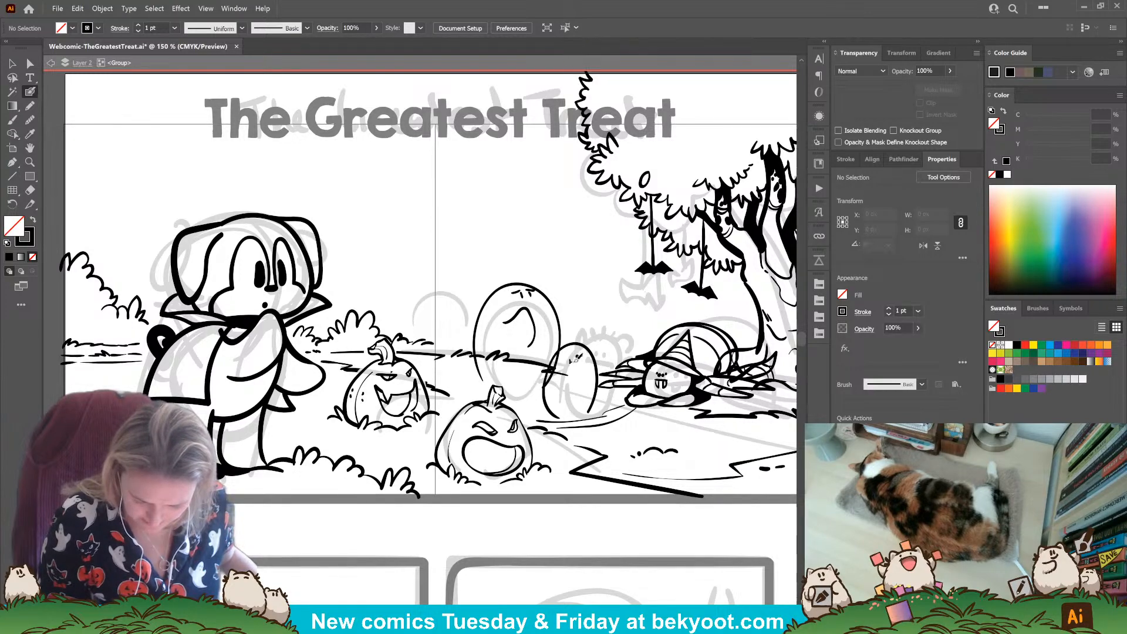
{"action": "key", "text": "ctrl+z"}
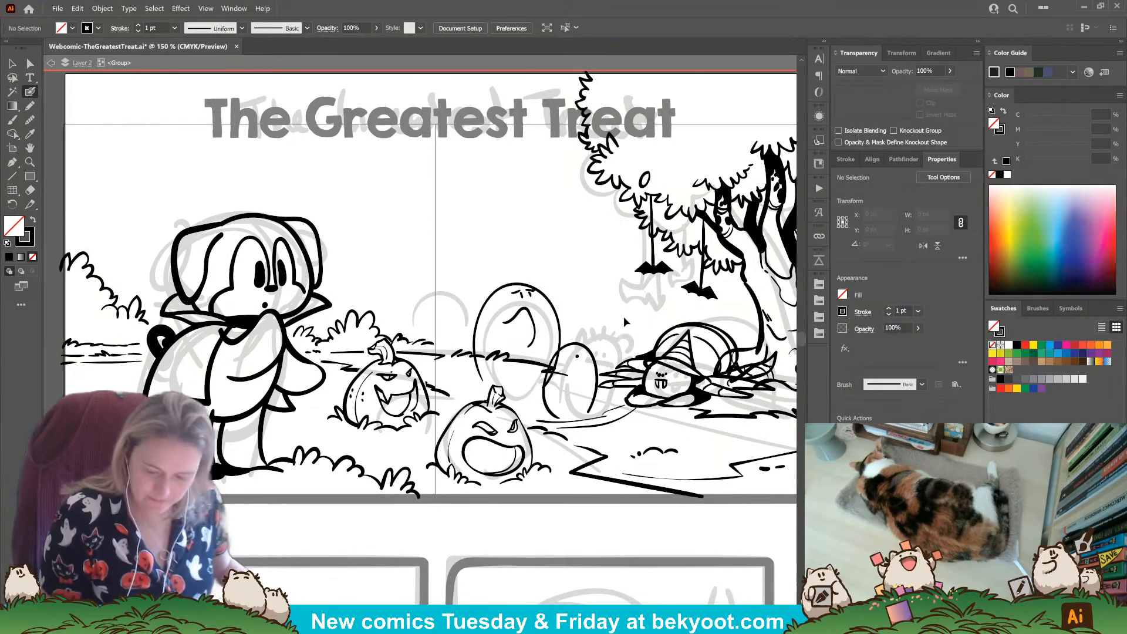
{"action": "mouse_move", "coordinate": [589, 360]}
{"action": "left_mouse_down"}
{"action": "mouse_move", "coordinate": [561, 339]}
{"action": "mouse_move", "coordinate": [532, 399]}
{"action": "mouse_move", "coordinate": [546, 413]}
{"action": "left_mouse_up"}
Step: Widen the smaller character's rough guide by moving its right-hand curve outward
{"action": "left_click", "coordinate": [598, 290], "text": "ctrl"}
{"action": "left_click_drag", "start_coordinate": [597, 290], "coordinate": [494, 269]}
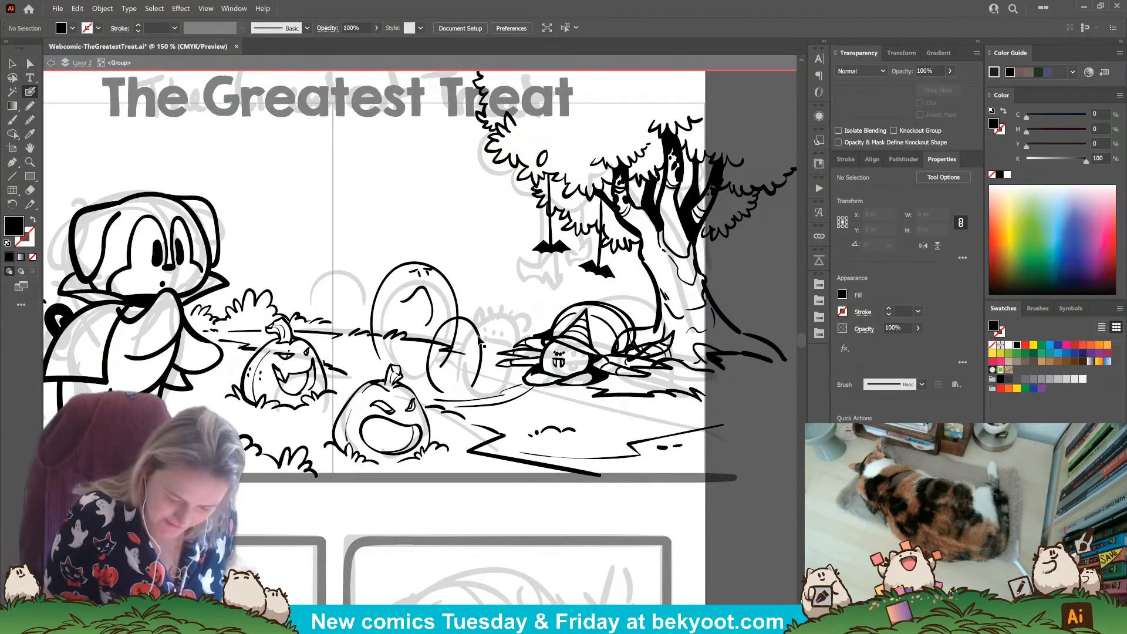
{"action": "left_click", "coordinate": [481, 347], "text": "ctrl"}
{"action": "left_click_drag", "start_coordinate": [482, 355], "coordinate": [493, 356]}
{"action": "left_click", "coordinate": [472, 246], "text": "ctrl"}
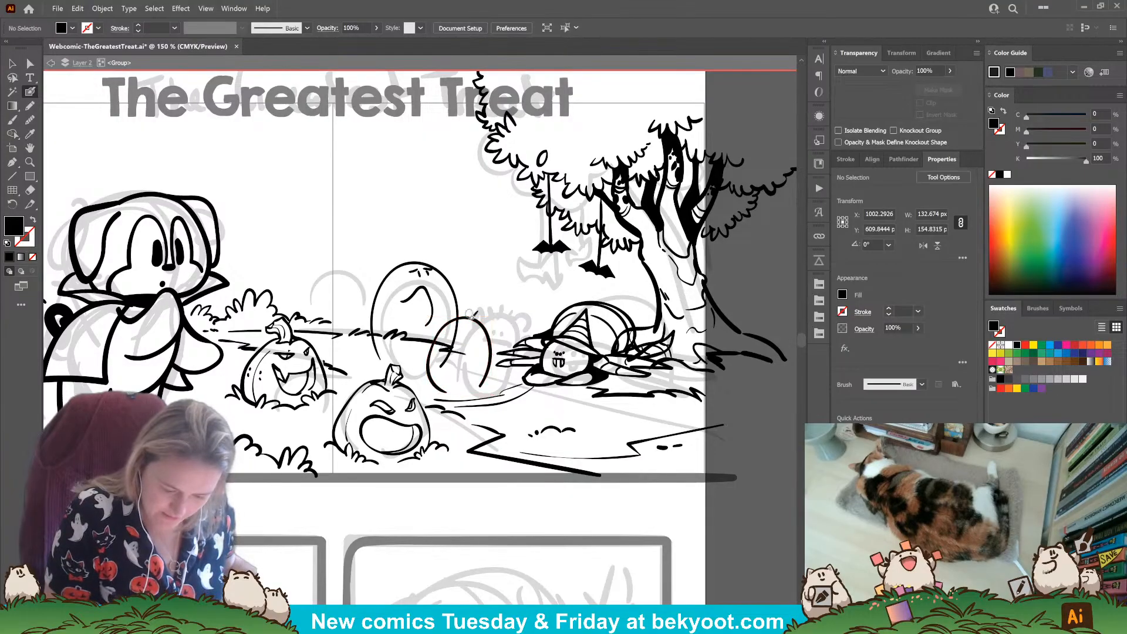
Step: Group the rough guide strokes of both background characters and set their opacity to 30%
{"action": "left_click_drag", "start_coordinate": [413, 261], "coordinate": [482, 308]}
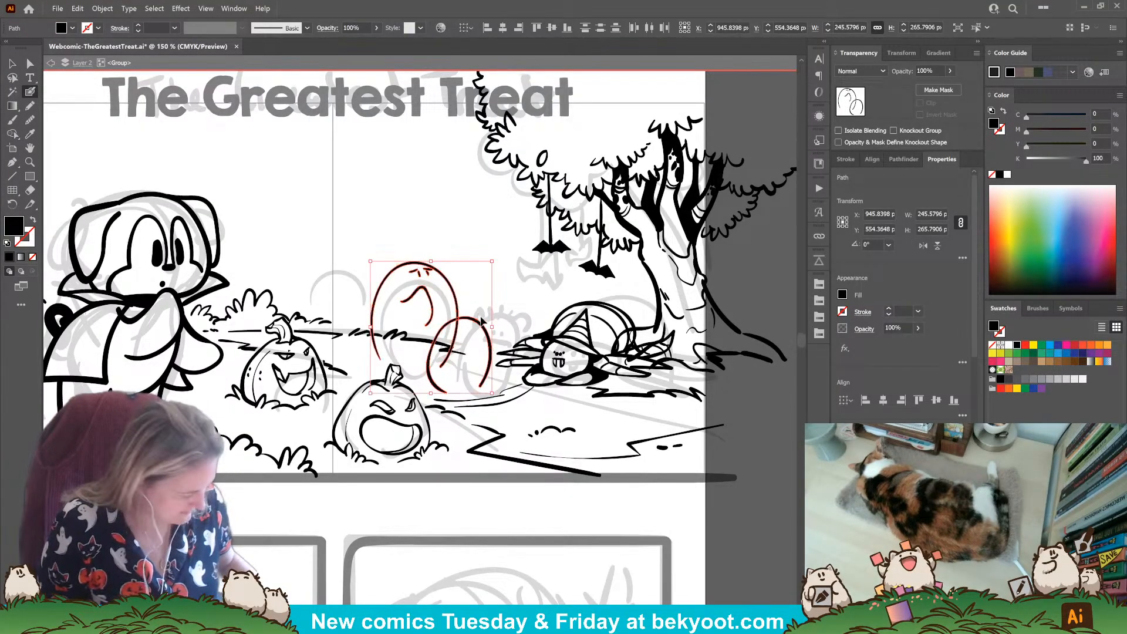
{"action": "key", "text": "ctrl+g"}
{"action": "left_click", "coordinate": [927, 71]}
{"action": "type", "text": "30"}
{"action": "key", "text": "Return"}
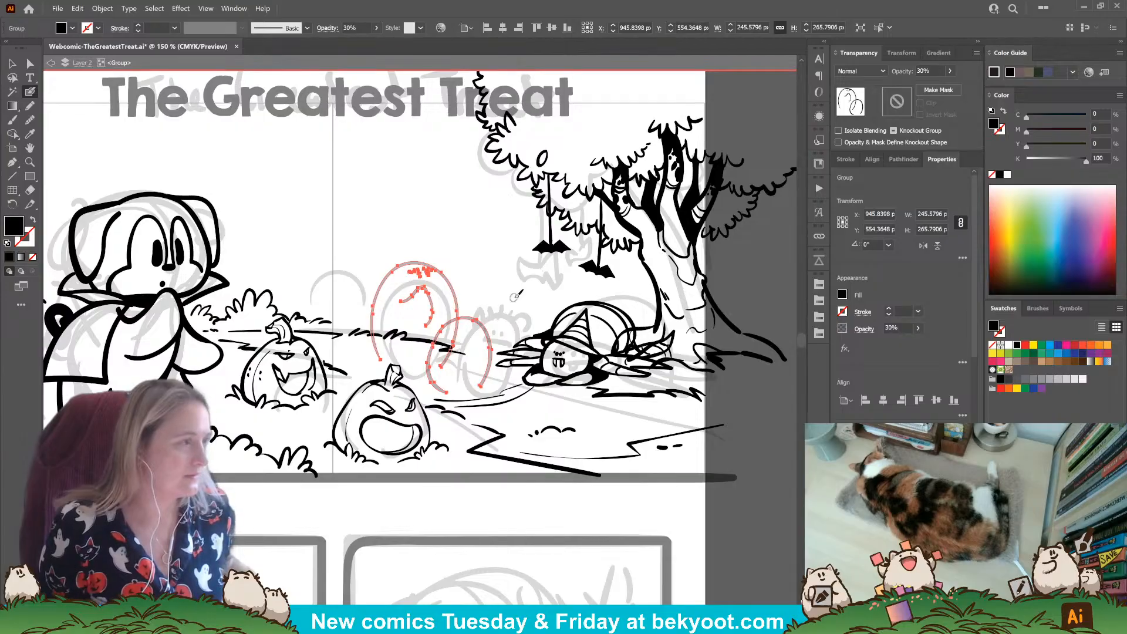
{"action": "key", "text": "ctrl+shift+a"}
Step: Ink the top of the large background character's head over the guide, with two rounded ears and small side tufts
{"action": "scroll", "coordinate": [411, 294], "scroll_direction": "left", "scroll_amount": 1}
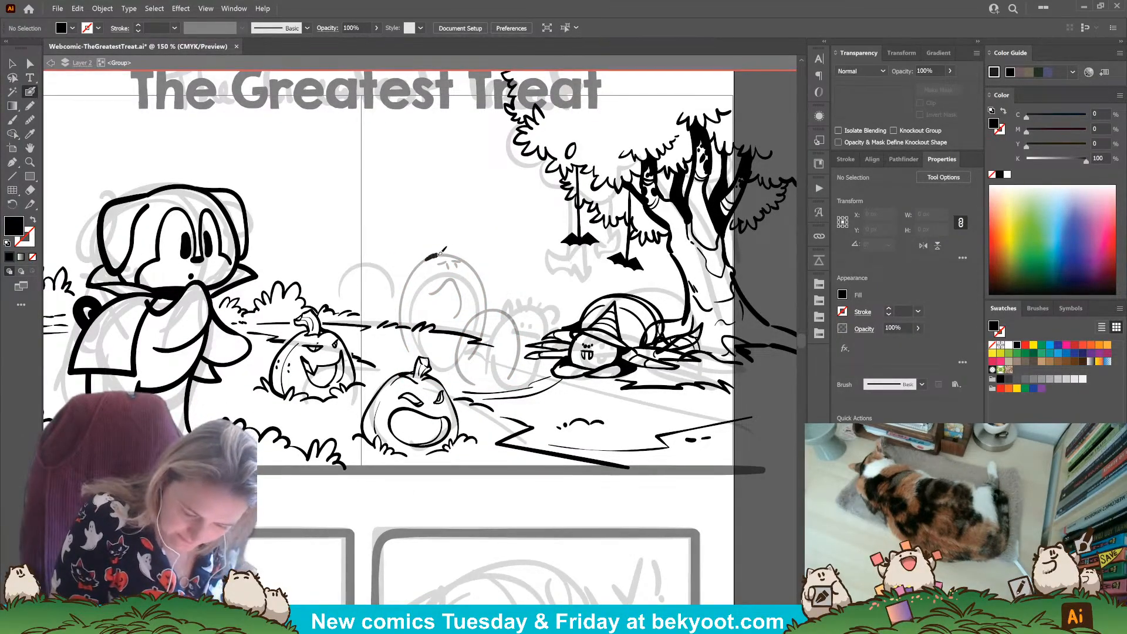
{"action": "key", "text": "shift+x"}
{"action": "key", "text": "shift+x"}
{"action": "key", "text": "shift+x"}
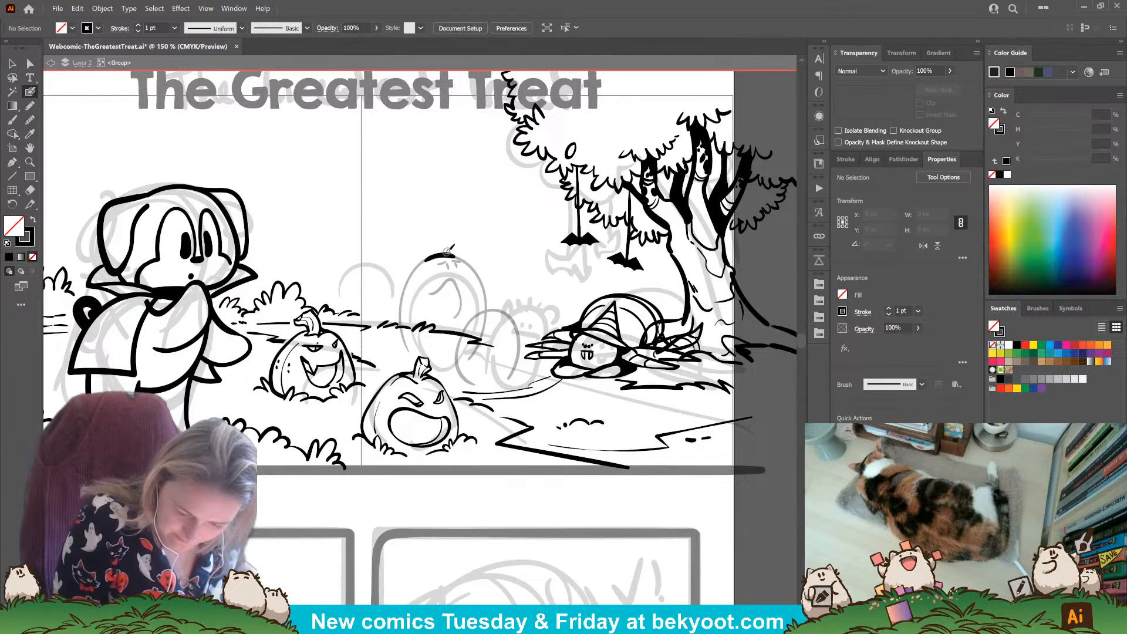
{"action": "mouse_move", "coordinate": [461, 243]}
{"action": "left_mouse_down"}
{"action": "mouse_move", "coordinate": [472, 264]}
{"action": "mouse_move", "coordinate": [419, 252]}
{"action": "mouse_move", "coordinate": [411, 277]}
{"action": "mouse_move", "coordinate": [455, 271]}
{"action": "left_mouse_up"}
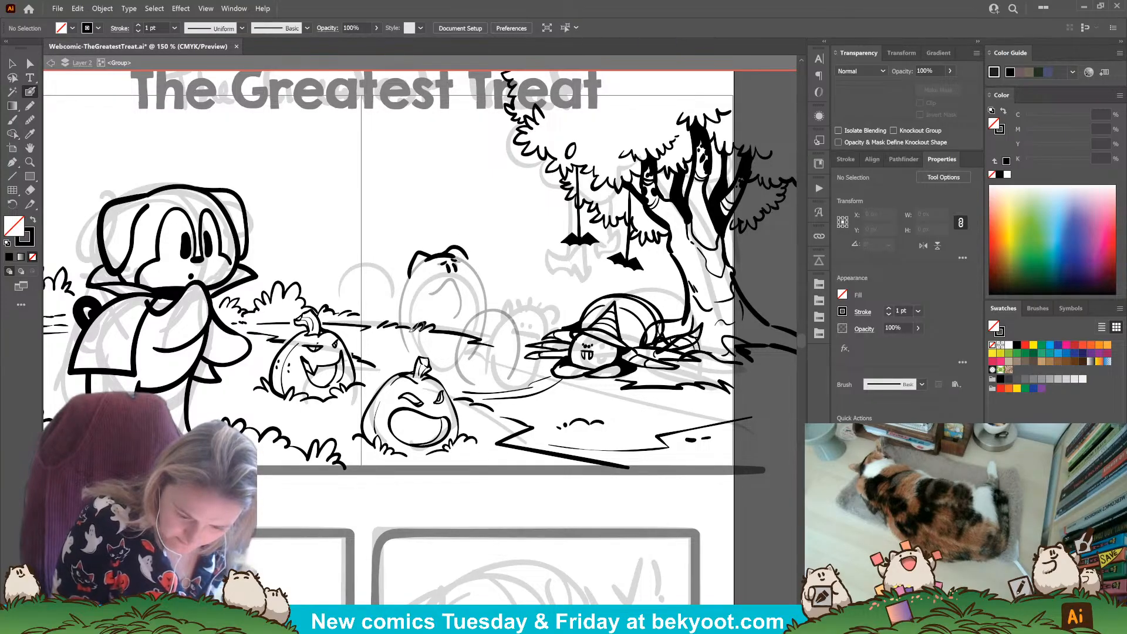
{"action": "left_click_drag", "start_coordinate": [409, 276], "coordinate": [400, 285]}
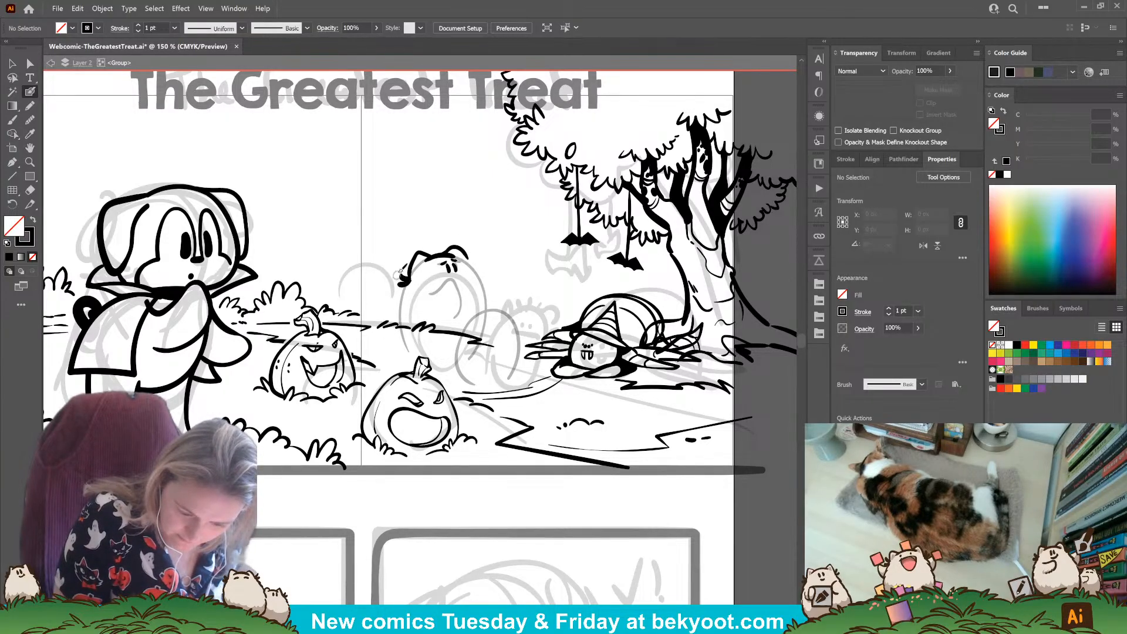
{"action": "left_click_drag", "start_coordinate": [467, 257], "coordinate": [477, 251]}
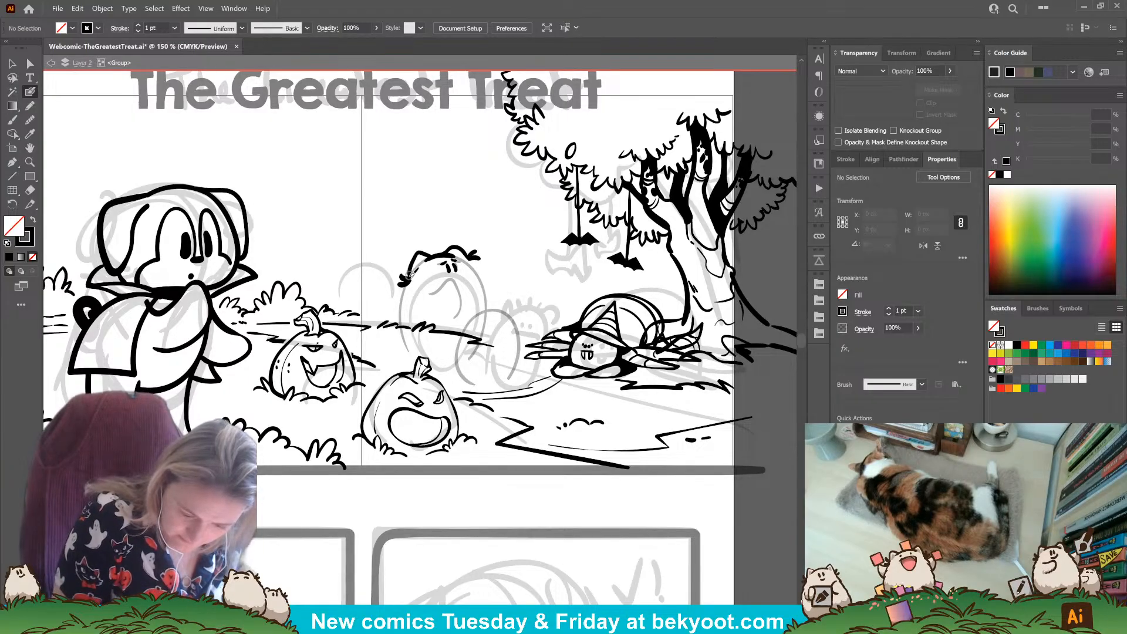
Step: Isolate the large character's head lines and ink both sides and the base of its pear-shaped body
{"action": "left_click_drag", "start_coordinate": [391, 227], "coordinate": [490, 291]}
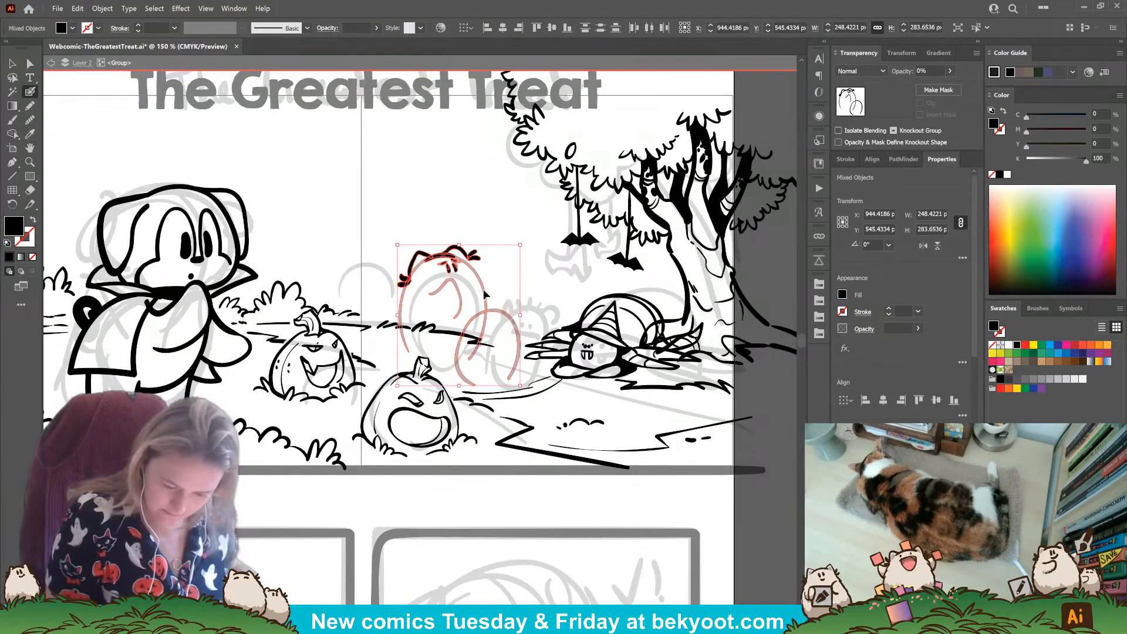
{"action": "double_click", "coordinate": [470, 251]}
{"action": "key", "text": "shift+x"}
{"action": "mouse_move", "coordinate": [407, 287]}
{"action": "left_mouse_down"}
{"action": "mouse_move", "coordinate": [386, 358]}
{"action": "mouse_move", "coordinate": [395, 366]}
{"action": "left_mouse_up"}
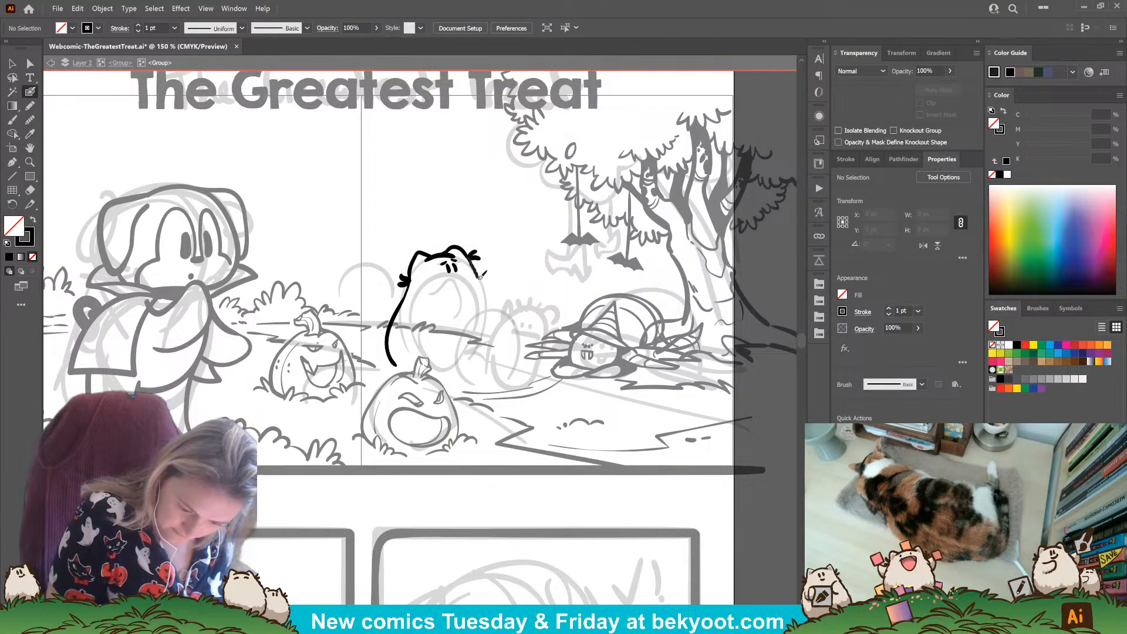
{"action": "left_click_drag", "start_coordinate": [485, 283], "coordinate": [495, 326]}
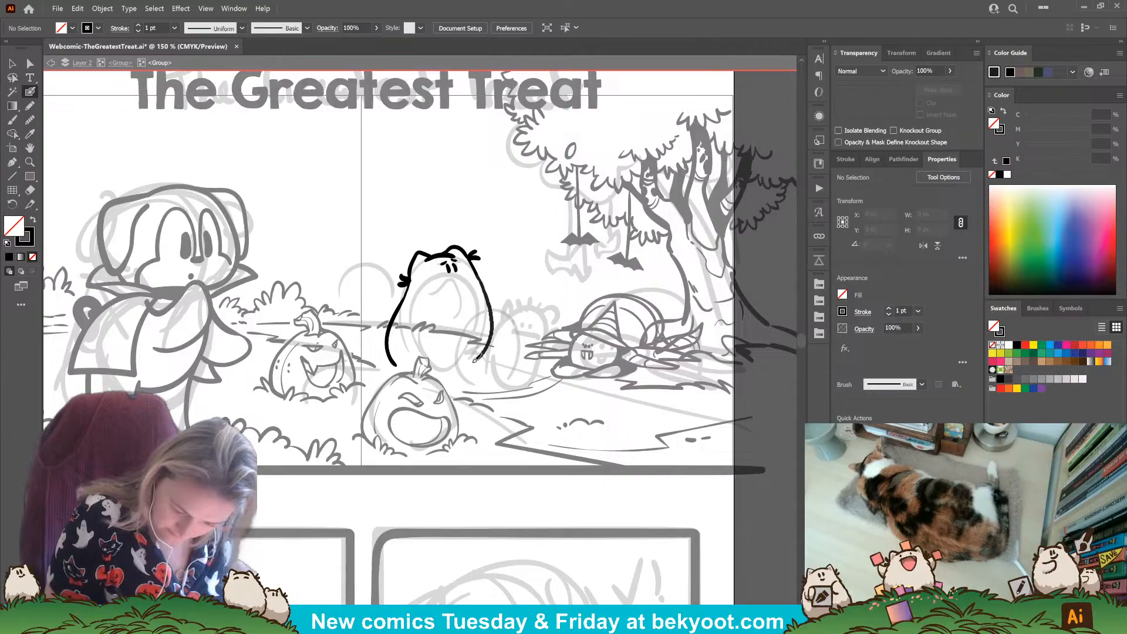
{"action": "left_click_drag", "start_coordinate": [453, 369], "coordinate": [434, 364]}
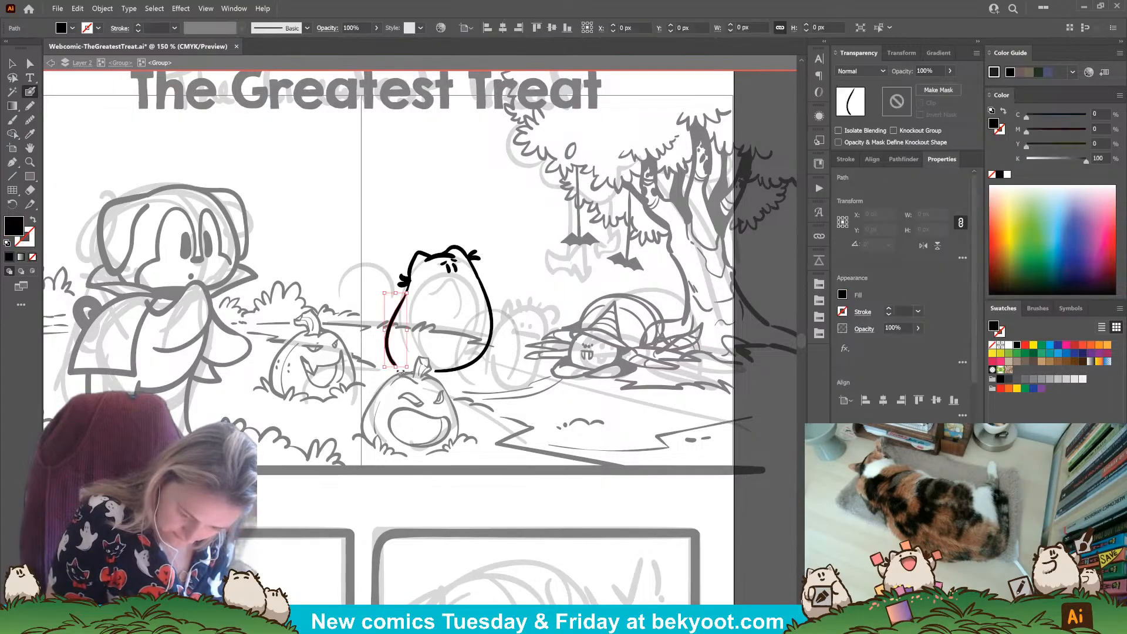
Step: Complete the lower edge of the large character's body and ink the drooping curved lines below its eyes
{"action": "key", "text": "shift+x"}
{"action": "mouse_move", "coordinate": [405, 343]}
{"action": "left_mouse_down"}
{"action": "mouse_move", "coordinate": [391, 348]}
{"action": "mouse_move", "coordinate": [447, 369]}
{"action": "mouse_move", "coordinate": [493, 344]}
{"action": "left_mouse_up"}
{"action": "key", "text": "shift+x"}
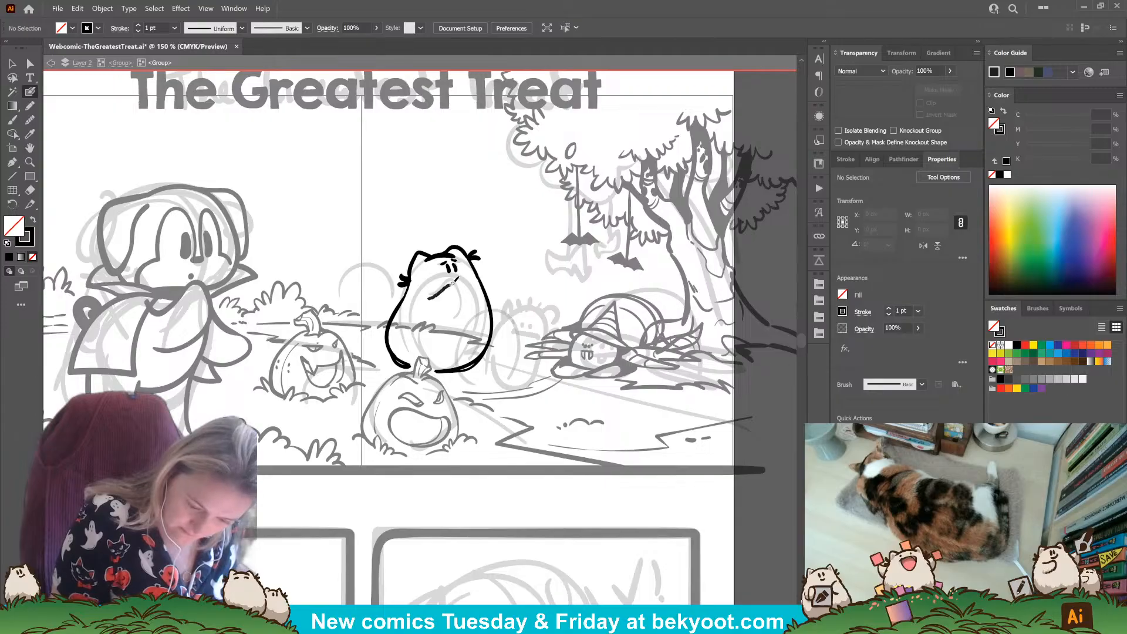
{"action": "left_click_drag", "start_coordinate": [461, 292], "coordinate": [453, 322]}
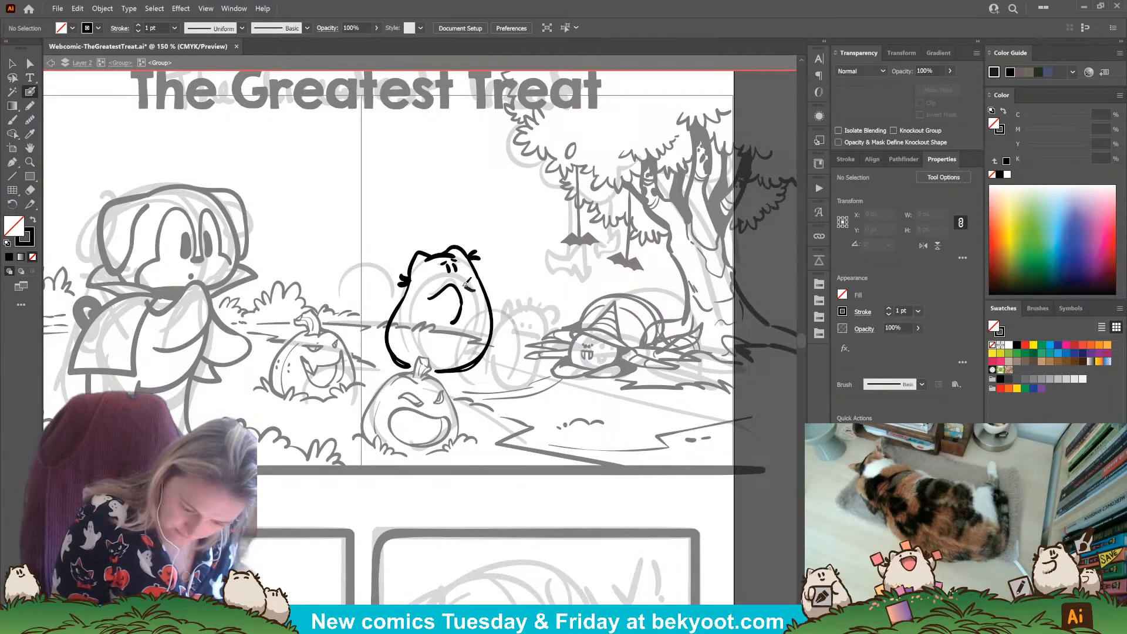
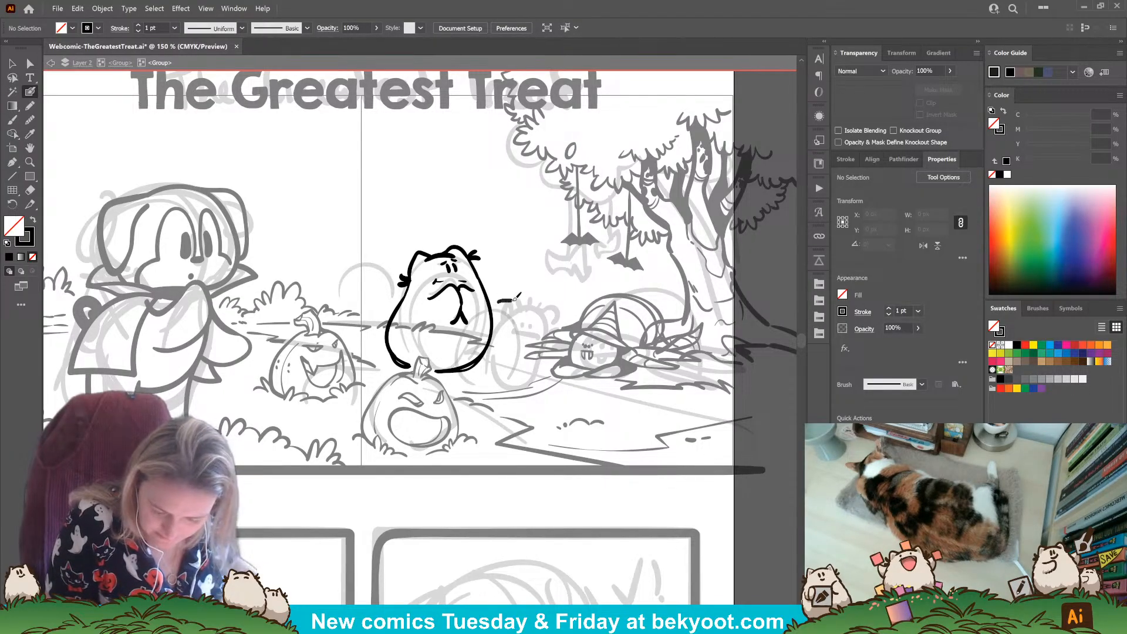
Step: Ink the small character's forehead and first ear, and isolate these strokes in a group separate from the large character
{"action": "left_click_drag", "start_coordinate": [527, 298], "coordinate": [521, 302]}
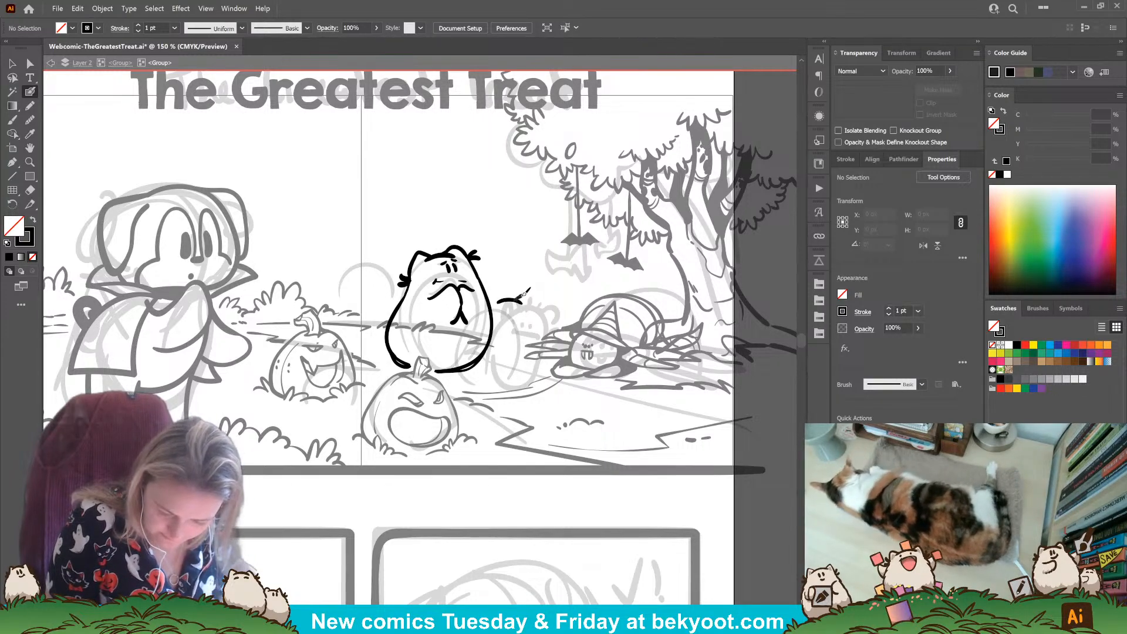
{"action": "left_click_drag", "start_coordinate": [526, 297], "coordinate": [533, 307]}
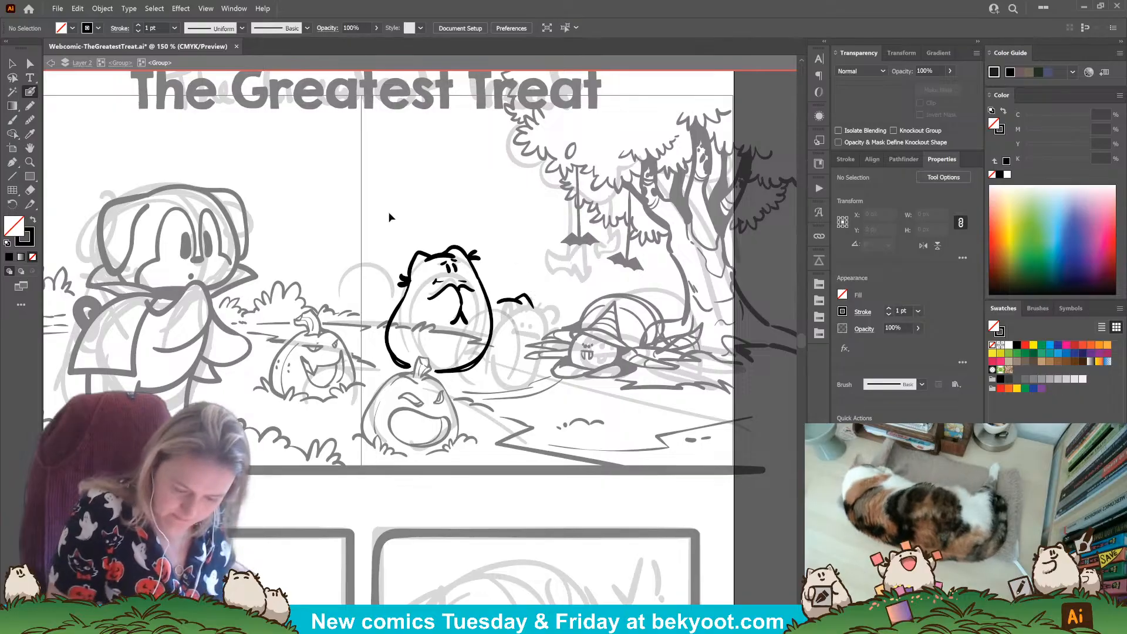
{"action": "left_click", "coordinate": [483, 368], "text": "ctrl"}
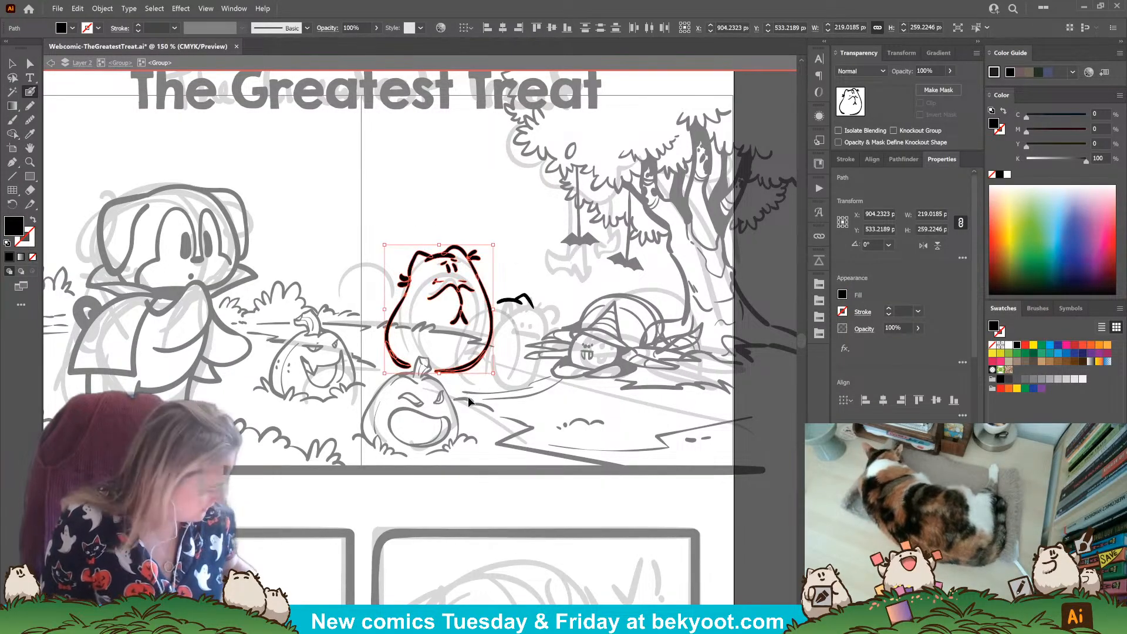
{"action": "left_click", "coordinate": [510, 347], "text": "ctrl"}
{"action": "left_click", "coordinate": [532, 309], "text": "ctrl"}
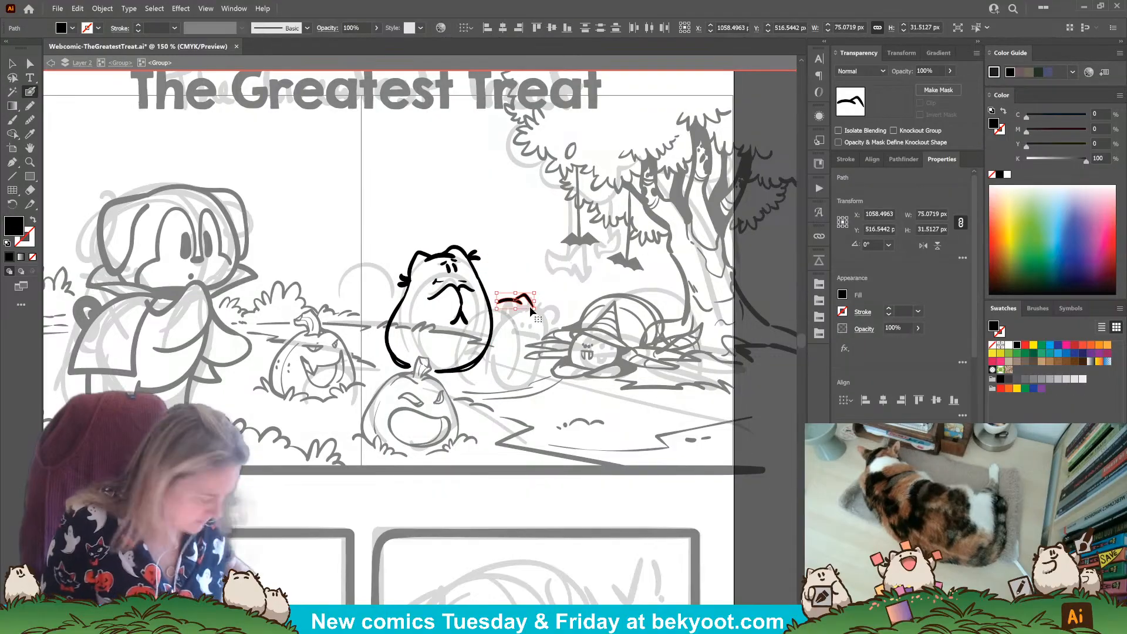
{"action": "double_click", "coordinate": [512, 301]}
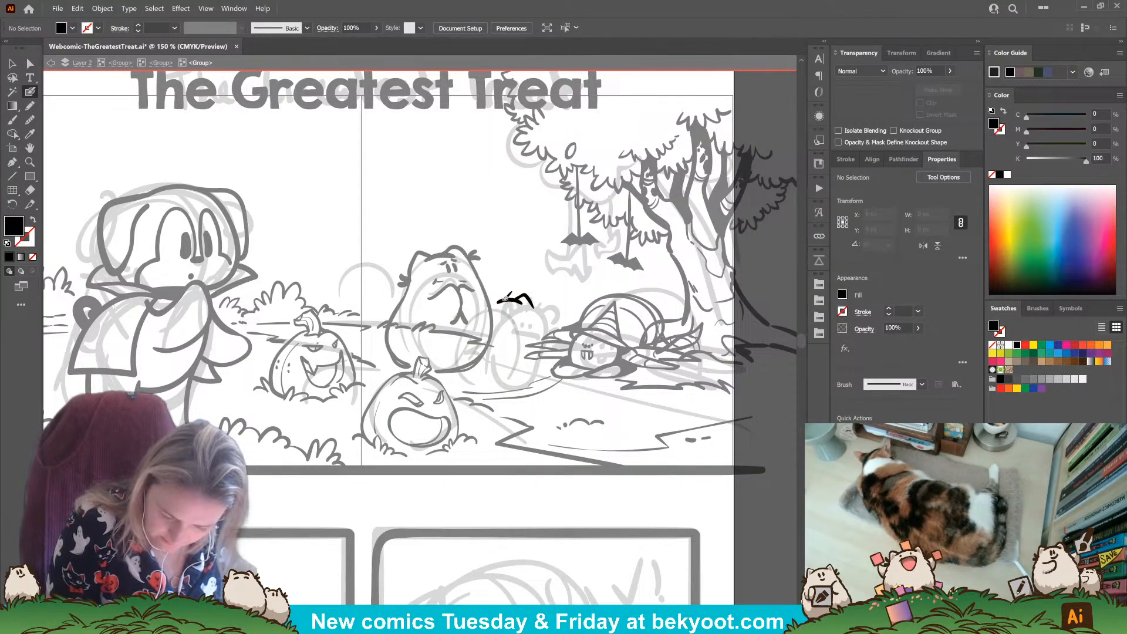
Step: Ink the small character's remaining head details, side tufts, face and rounded body outline, with a foot at the lower right
{"action": "mouse_move", "coordinate": [502, 298]}
{"action": "left_mouse_down"}
{"action": "mouse_move", "coordinate": [483, 296]}
{"action": "mouse_move", "coordinate": [536, 309]}
{"action": "left_mouse_up"}
{"action": "key", "text": "shift+x"}
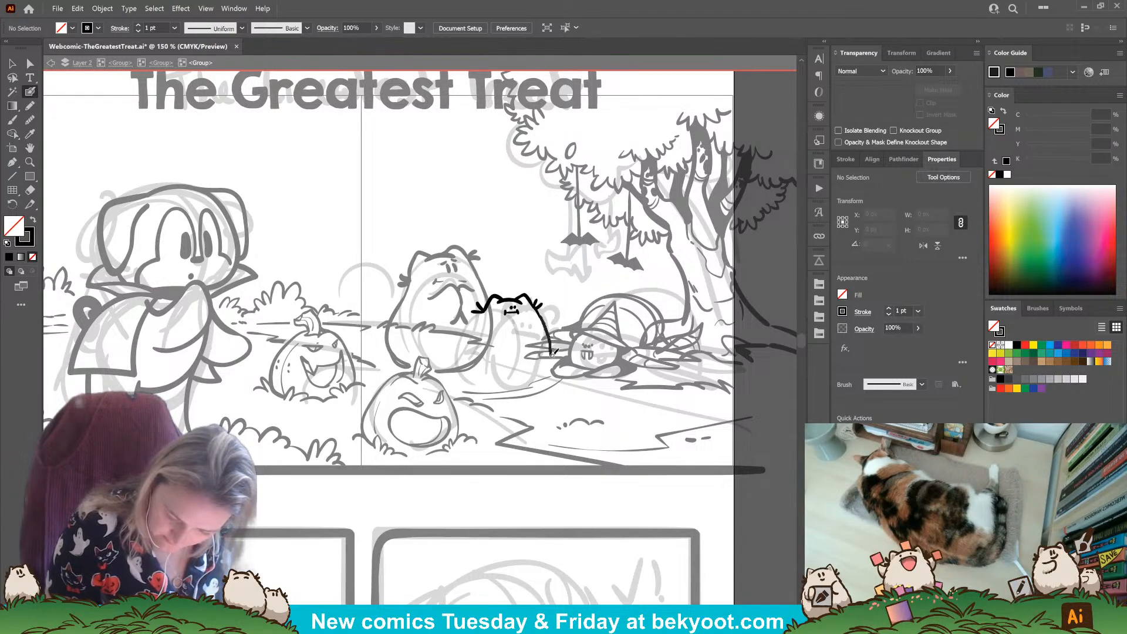
{"action": "mouse_move", "coordinate": [486, 374]}
{"action": "left_mouse_down"}
{"action": "mouse_move", "coordinate": [473, 330]}
{"action": "mouse_move", "coordinate": [494, 298]}
{"action": "left_mouse_up"}
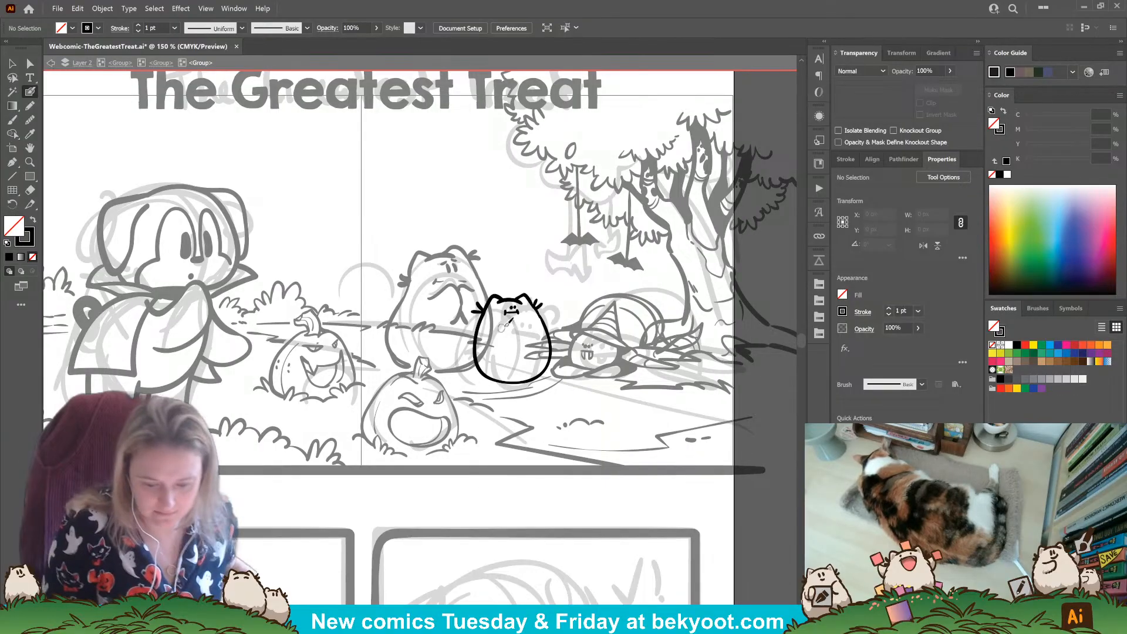
{"action": "left_click_drag", "start_coordinate": [531, 380], "coordinate": [552, 355]}
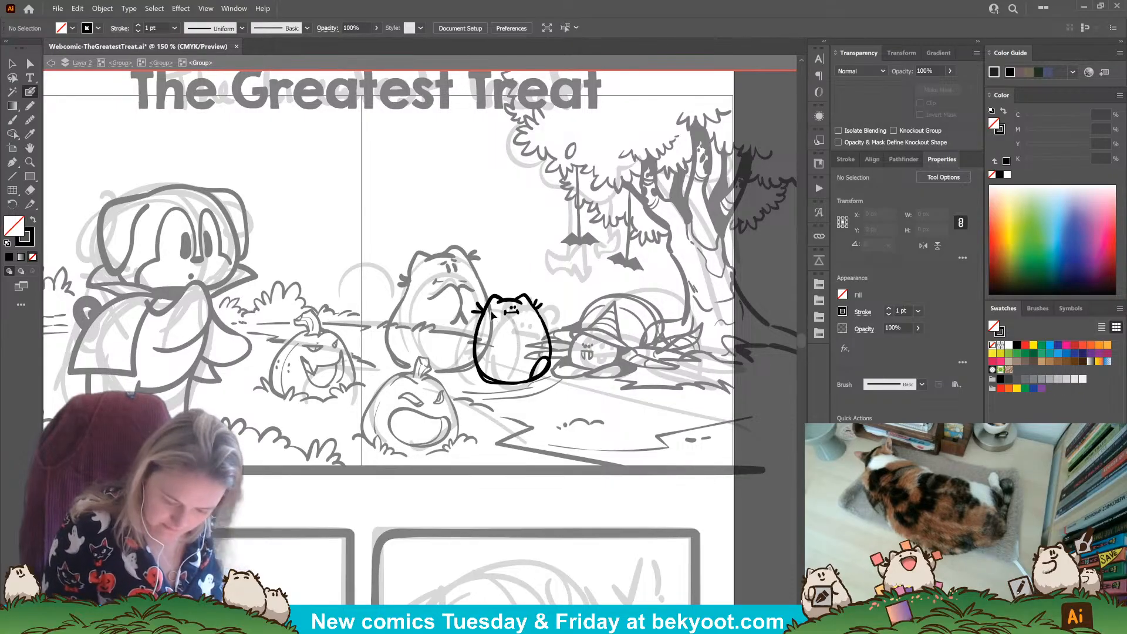
Step: Group the small character's eyes and mouth together
{"action": "left_click_drag", "start_coordinate": [509, 310], "coordinate": [519, 311]}
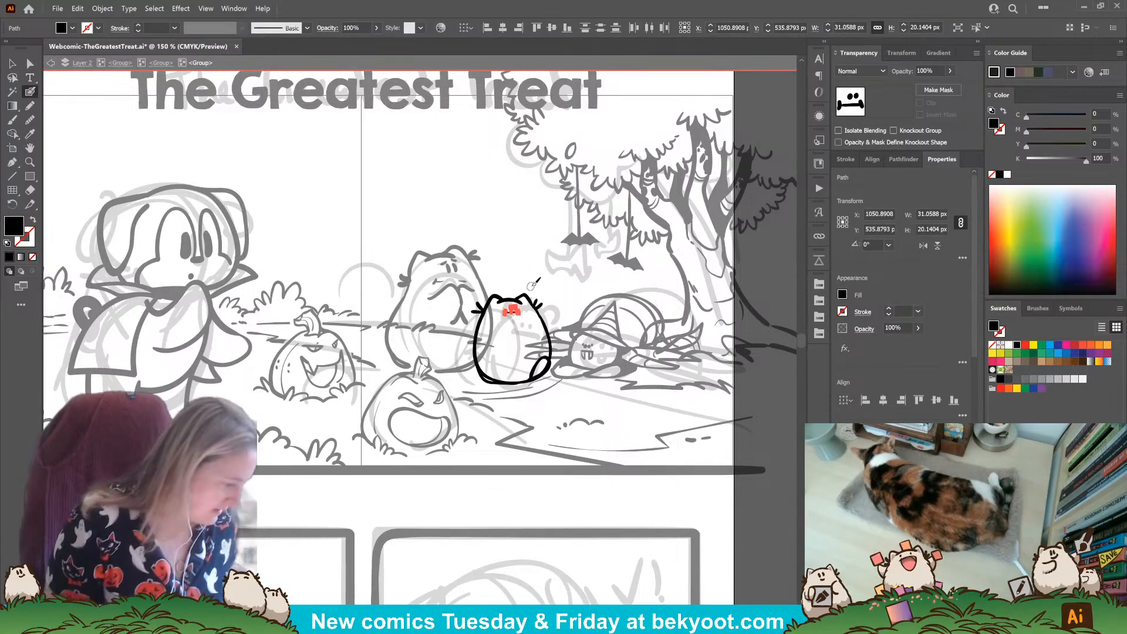
{"action": "key", "text": "ctrl+g"}
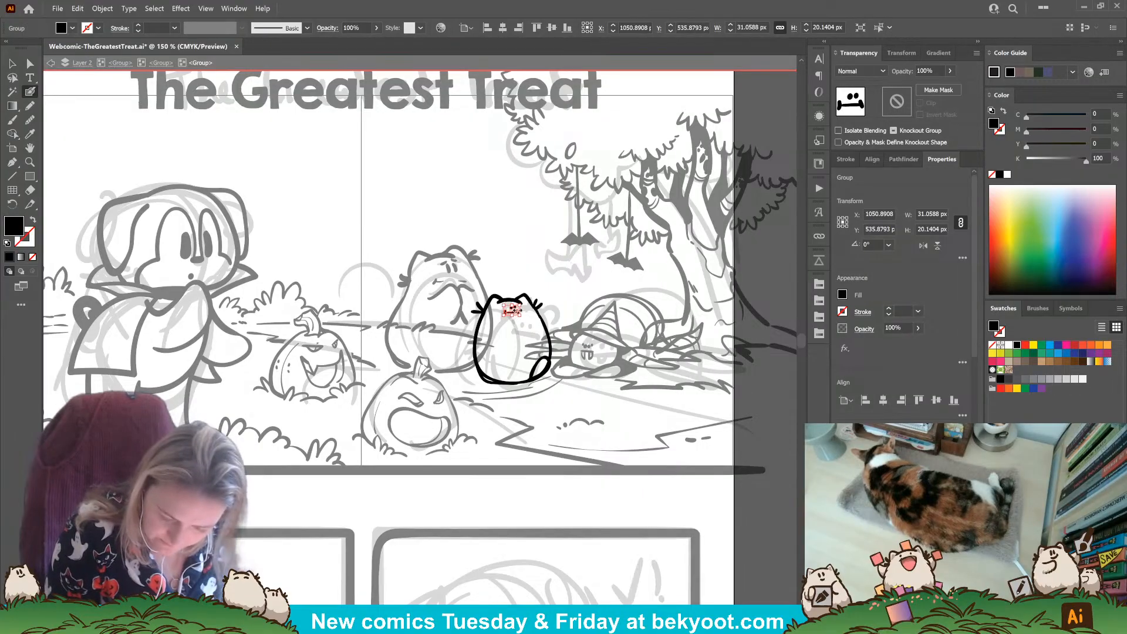
{"action": "left_click_drag", "start_coordinate": [524, 312], "coordinate": [495, 314]}
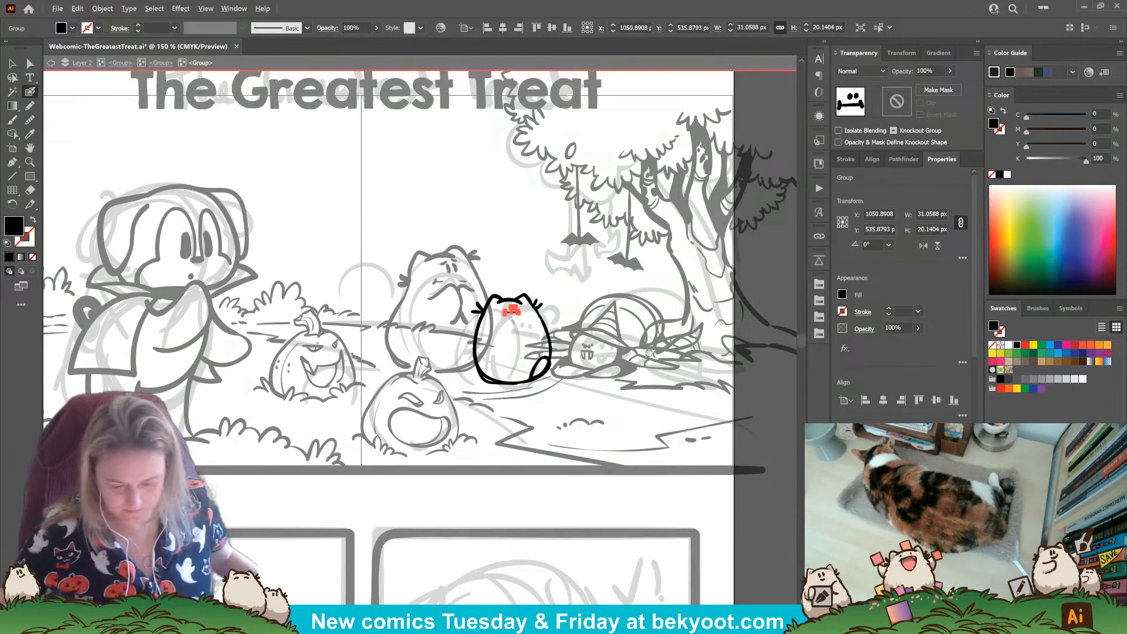
Step: Shift the small character's forehead line, eyes and mouth slightly to the right within its head
{"action": "scroll", "coordinate": [517, 329], "scroll_direction": "up", "scroll_amount": 3}
{"action": "mouse_move", "coordinate": [462, 269]}
{"action": "left_mouse_down"}
{"action": "mouse_move", "coordinate": [441, 270]}
{"action": "mouse_move", "coordinate": [504, 280]}
{"action": "mouse_move", "coordinate": [453, 269]}
{"action": "mouse_move", "coordinate": [484, 249]}
{"action": "left_mouse_up"}
{"action": "left_click", "coordinate": [581, 254], "text": "ctrl"}
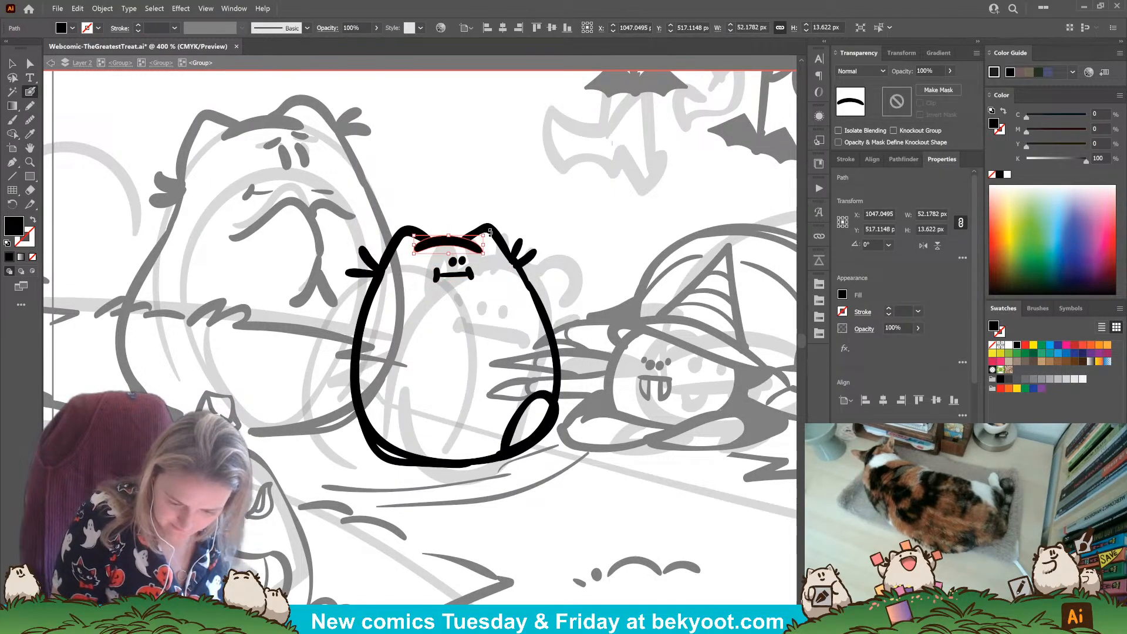
{"action": "left_click", "coordinate": [470, 275], "text": "ctrl+shift"}
{"action": "left_click_drag", "start_coordinate": [470, 276], "coordinate": [476, 275]}
{"action": "left_click", "coordinate": [547, 225], "text": "ctrl"}
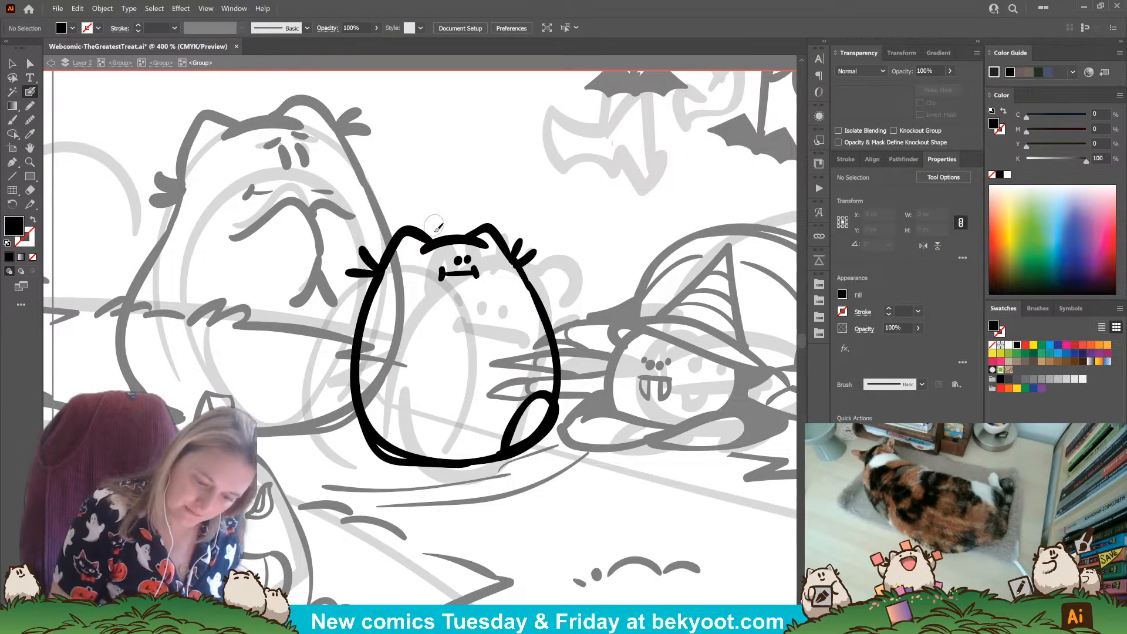
Step: Ink short fur tufts on top of the small character's head and down both sides of its body
{"action": "key", "text": "shift+x"}
{"action": "left_click_drag", "start_coordinate": [437, 230], "coordinate": [464, 236]}
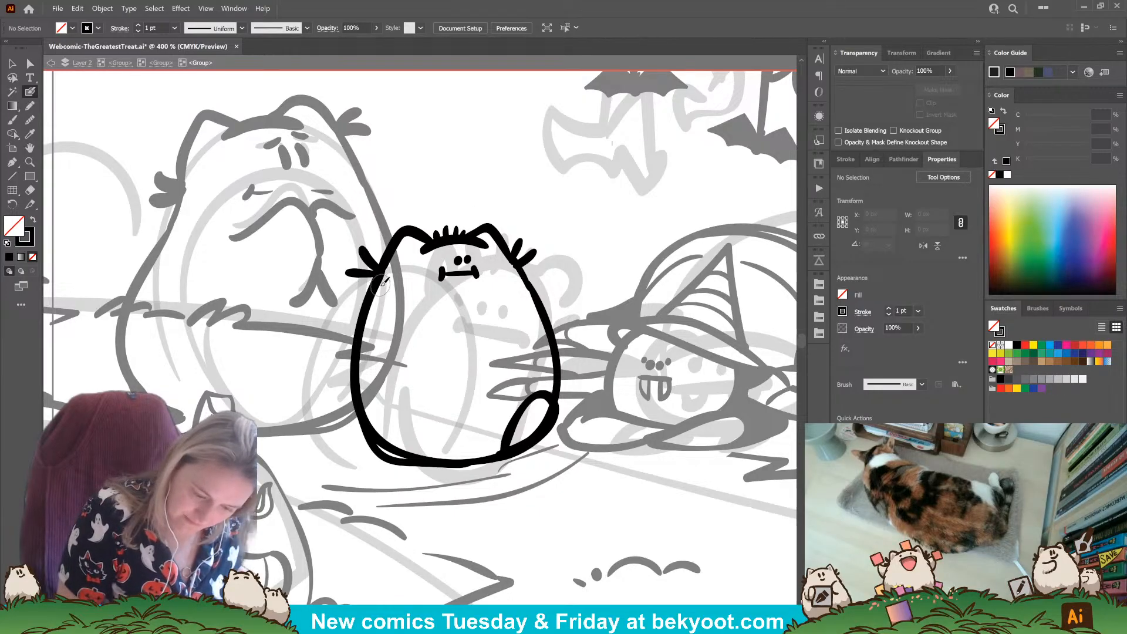
{"action": "left_click_drag", "start_coordinate": [372, 283], "coordinate": [363, 287]}
{"action": "left_click_drag", "start_coordinate": [370, 291], "coordinate": [359, 302]}
{"action": "left_click_drag", "start_coordinate": [366, 308], "coordinate": [356, 318]}
{"action": "left_click_drag", "start_coordinate": [363, 323], "coordinate": [350, 370]}
{"action": "left_click_drag", "start_coordinate": [354, 375], "coordinate": [350, 386]}
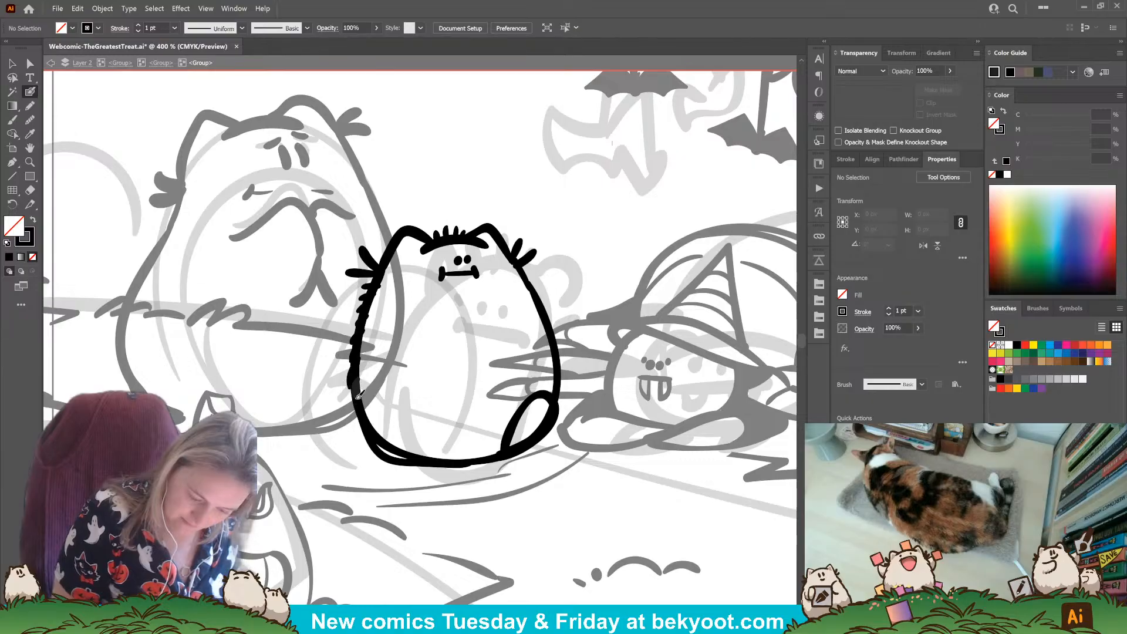
{"action": "left_click_drag", "start_coordinate": [517, 266], "coordinate": [557, 335]}
{"action": "mouse_move", "coordinate": [549, 341]}
{"action": "left_mouse_down"}
{"action": "mouse_move", "coordinate": [563, 354]}
{"action": "mouse_move", "coordinate": [558, 377]}
{"action": "left_mouse_up"}
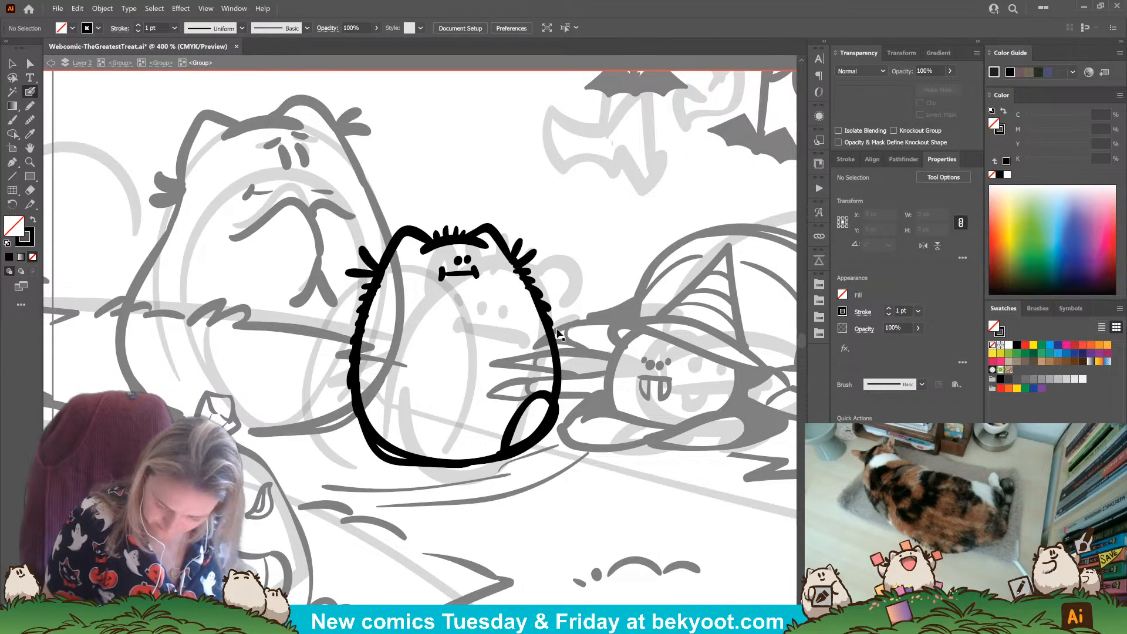
Step: Erase the smooth body outline behind the fur tufts on both sides of the small character
{"action": "left_click", "coordinate": [481, 464], "text": "ctrl"}
{"action": "mouse_move", "coordinate": [526, 273]}
{"action": "left_mouse_down"}
{"action": "mouse_move", "coordinate": [560, 396]}
{"action": "mouse_move", "coordinate": [507, 468]}
{"action": "left_mouse_up"}
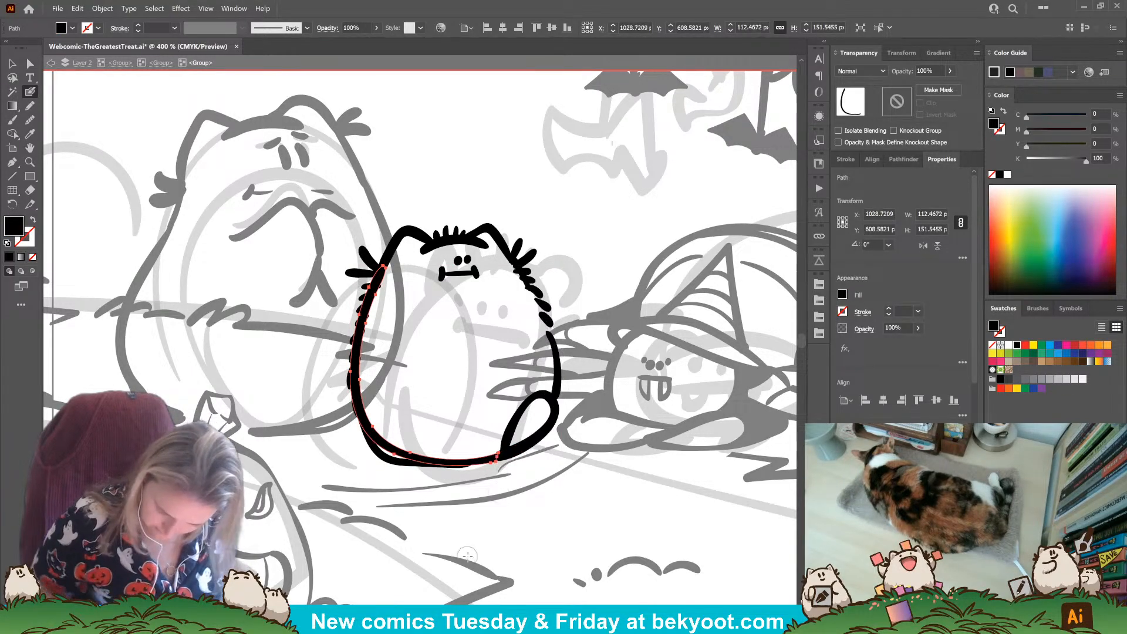
{"action": "mouse_move", "coordinate": [391, 259]}
{"action": "left_mouse_down"}
{"action": "mouse_move", "coordinate": [358, 327]}
{"action": "mouse_move", "coordinate": [356, 361]}
{"action": "mouse_move", "coordinate": [363, 399]}
{"action": "mouse_move", "coordinate": [398, 432]}
{"action": "left_mouse_up"}
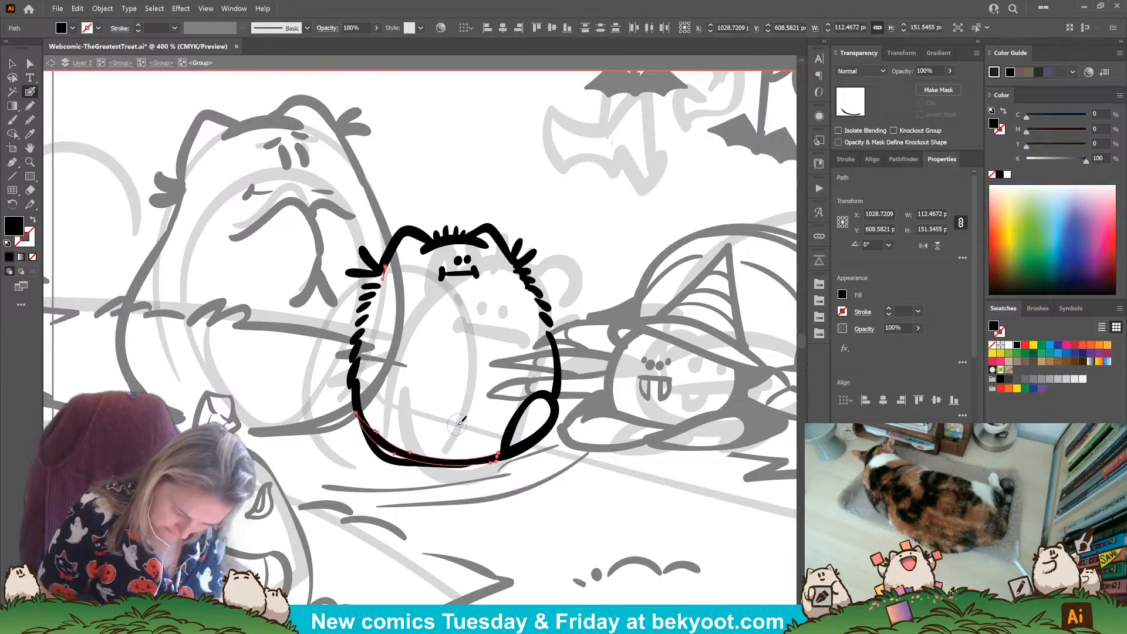
{"action": "key", "text": "ctrl+shift+a"}
{"action": "mouse_move", "coordinate": [373, 288]}
{"action": "left_mouse_down"}
{"action": "mouse_move", "coordinate": [458, 305]}
{"action": "mouse_move", "coordinate": [470, 301]}
{"action": "mouse_move", "coordinate": [448, 266]}
{"action": "mouse_move", "coordinate": [521, 262]}
{"action": "left_mouse_up"}
{"action": "key", "text": "ctrl+shift+a"}
{"action": "key", "text": "ctrl+shift+a"}
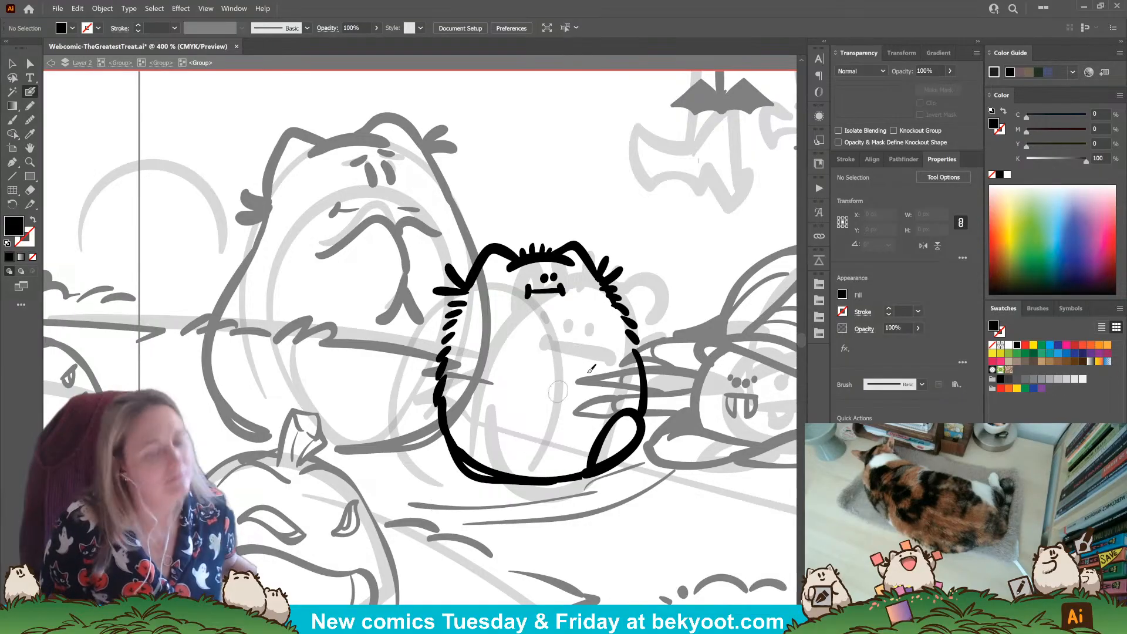
Step: Ink a curved arm on each side of the small character's furry body
{"action": "key", "text": "shift+x"}
{"action": "mouse_move", "coordinate": [614, 299]}
{"action": "left_mouse_down"}
{"action": "mouse_move", "coordinate": [657, 317]}
{"action": "mouse_move", "coordinate": [646, 364]}
{"action": "left_mouse_up"}
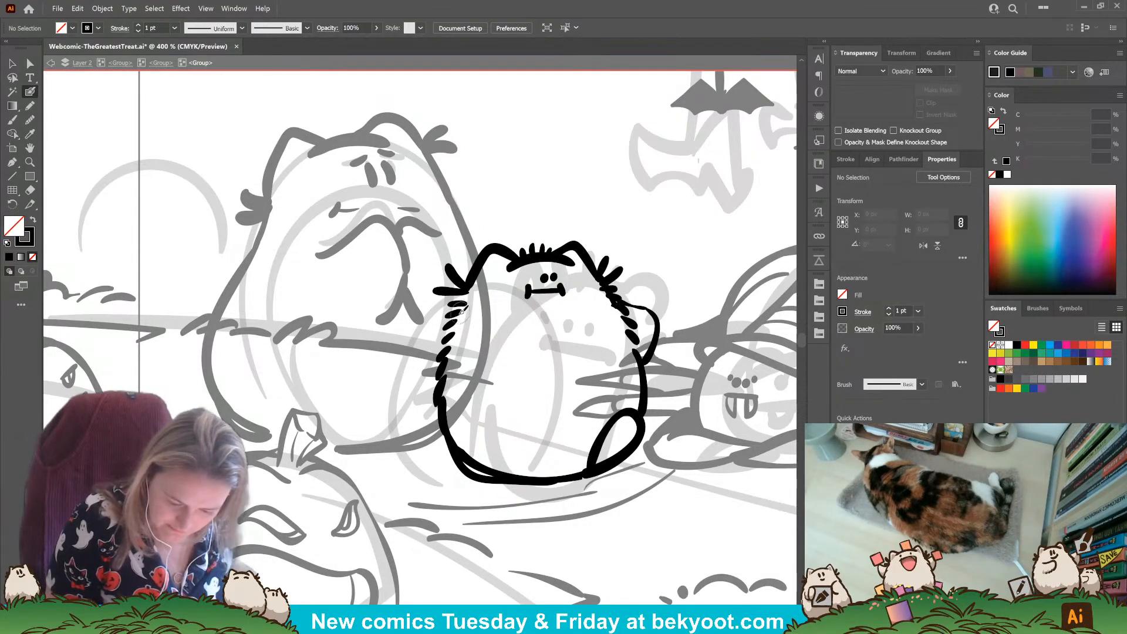
{"action": "mouse_move", "coordinate": [418, 343]}
{"action": "left_mouse_down"}
{"action": "mouse_move", "coordinate": [422, 379]}
{"action": "mouse_move", "coordinate": [441, 392]}
{"action": "left_mouse_up"}
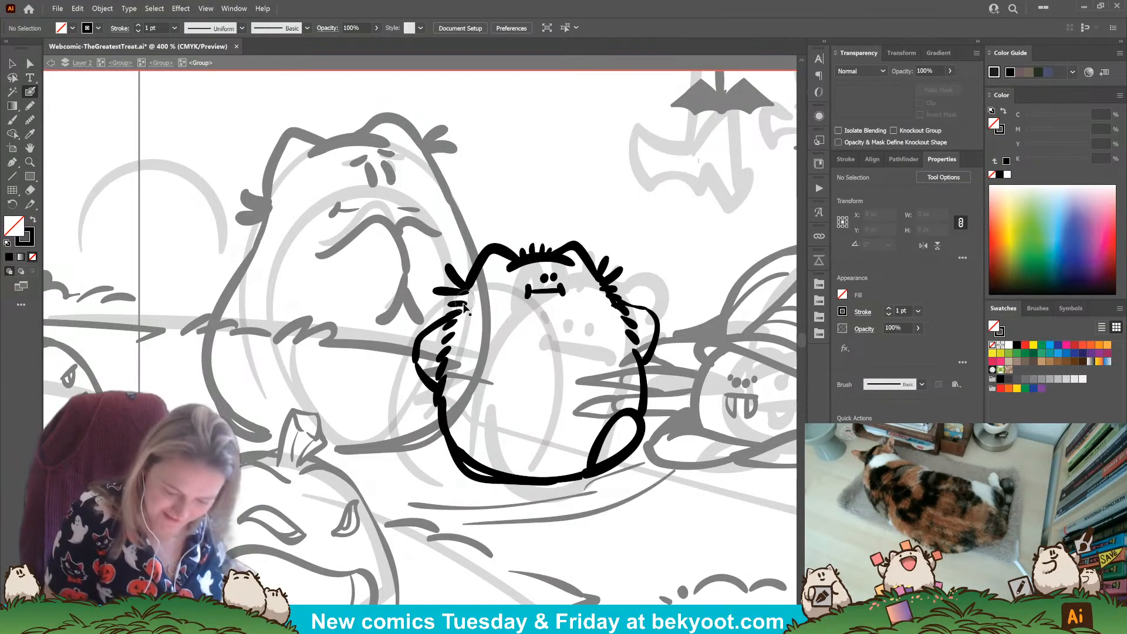
{"action": "key", "text": "shift+x"}
{"action": "key", "text": "shift+x"}
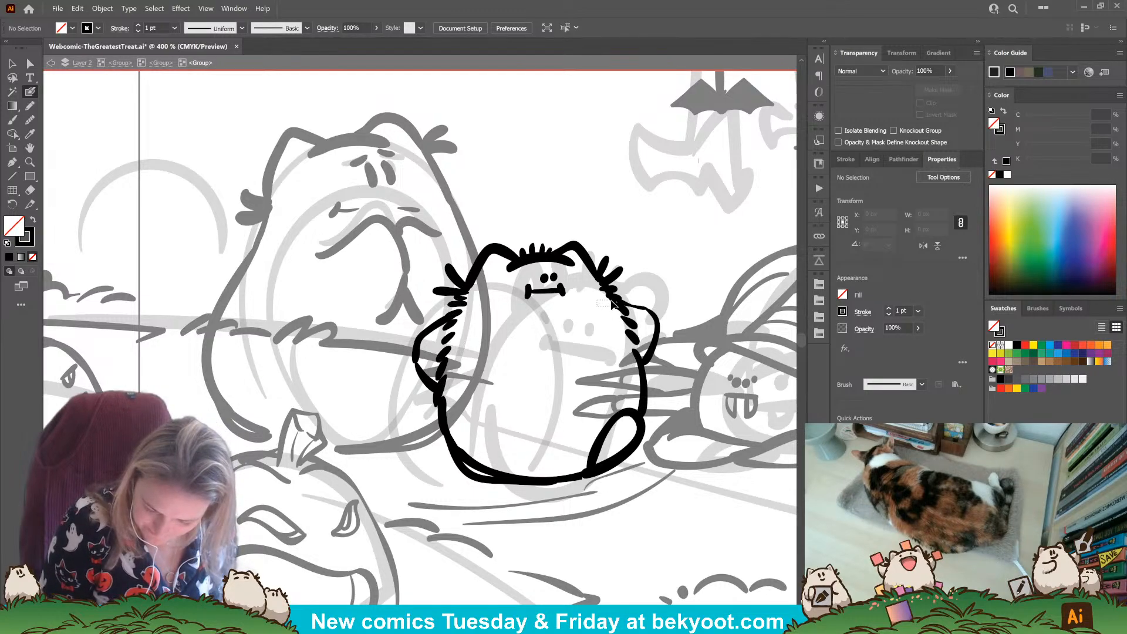
{"action": "left_click_drag", "start_coordinate": [612, 303], "coordinate": [599, 273]}
{"action": "left_click", "coordinate": [609, 330], "text": "ctrl"}
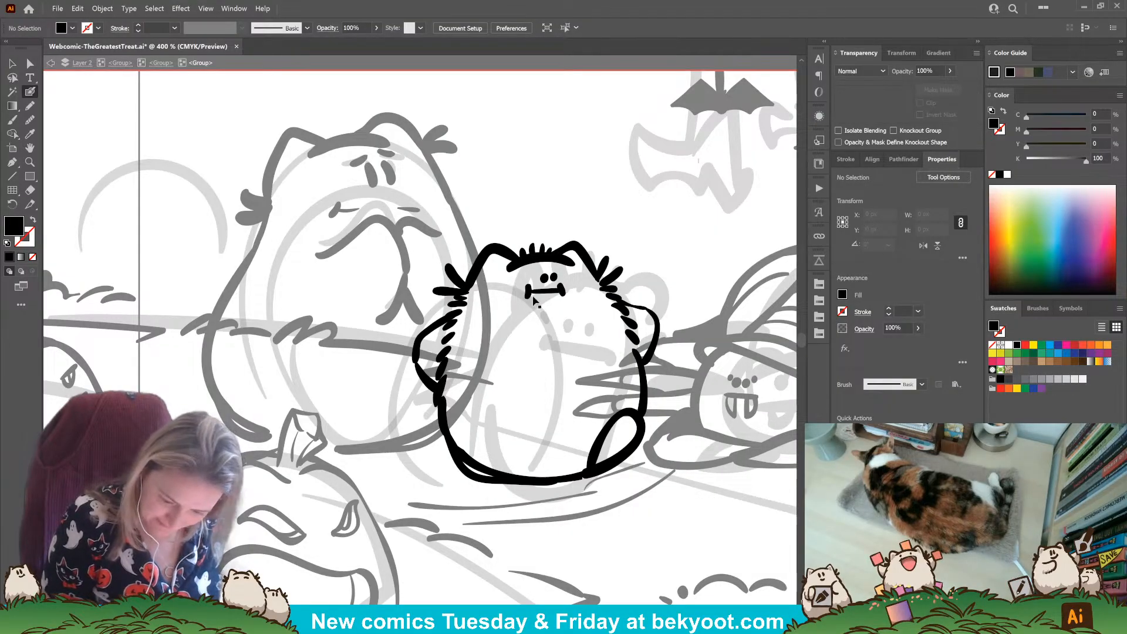
Step: Move the small character's grouped eyes and mouth slightly right and down
{"action": "left_click", "coordinate": [566, 297], "text": "ctrl"}
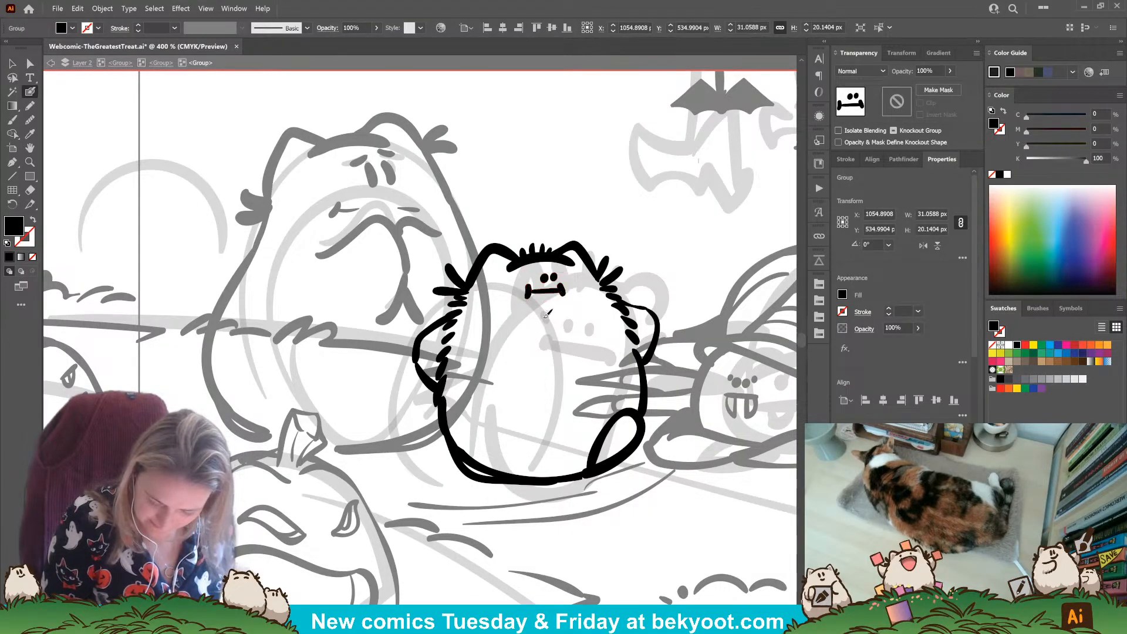
{"action": "mouse_move", "coordinate": [557, 297]}
{"action": "left_mouse_down"}
{"action": "mouse_move", "coordinate": [528, 317]}
{"action": "mouse_move", "coordinate": [564, 296]}
{"action": "left_mouse_up"}
{"action": "left_click", "coordinate": [565, 351], "text": "ctrl"}
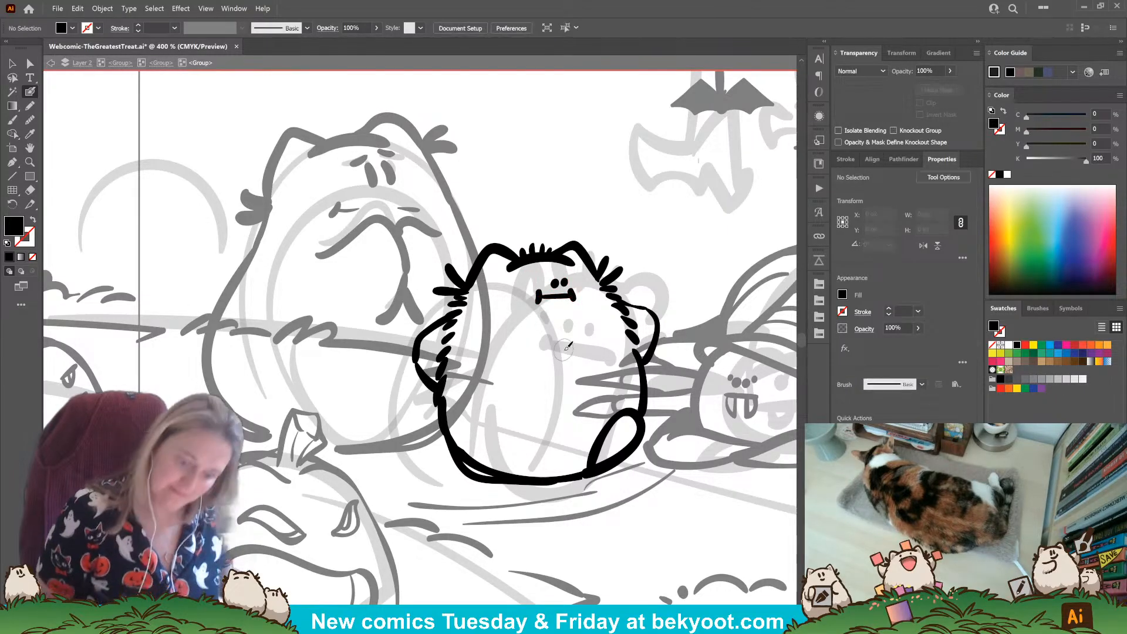
Step: Remove the doubled lower-left outline of the small character's body and redraw its lower-left corner
{"action": "key", "text": "ctrl+1"}
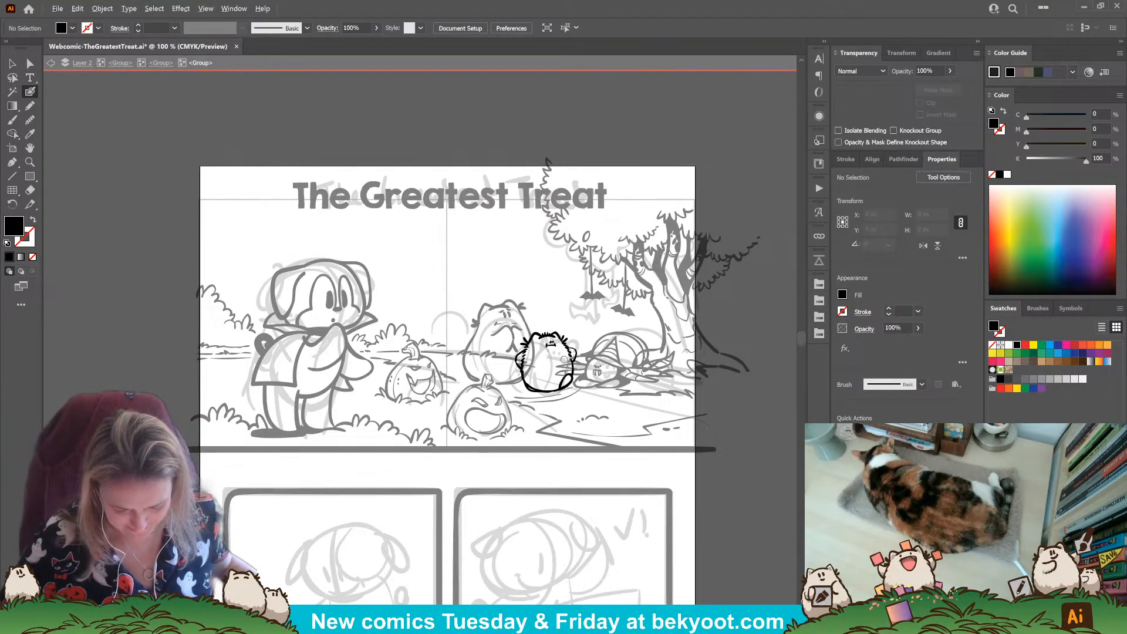
{"action": "scroll", "coordinate": [579, 403], "scroll_direction": "up", "scroll_amount": 3}
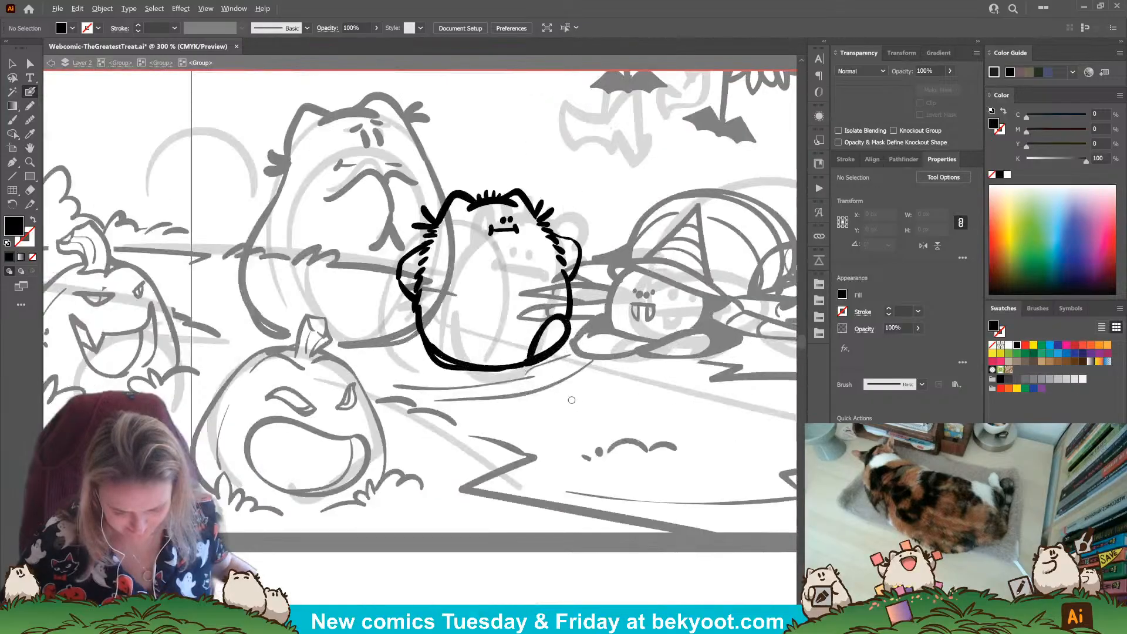
{"action": "left_click", "coordinate": [449, 373], "text": "ctrl"}
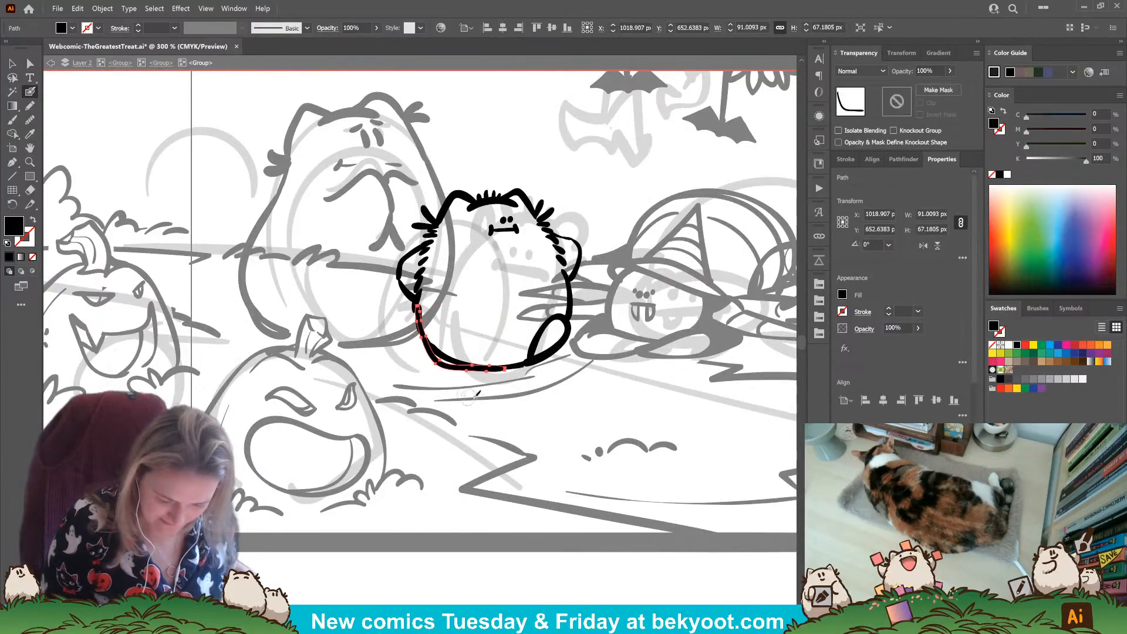
{"action": "left_click", "coordinate": [499, 413], "text": "ctrl"}
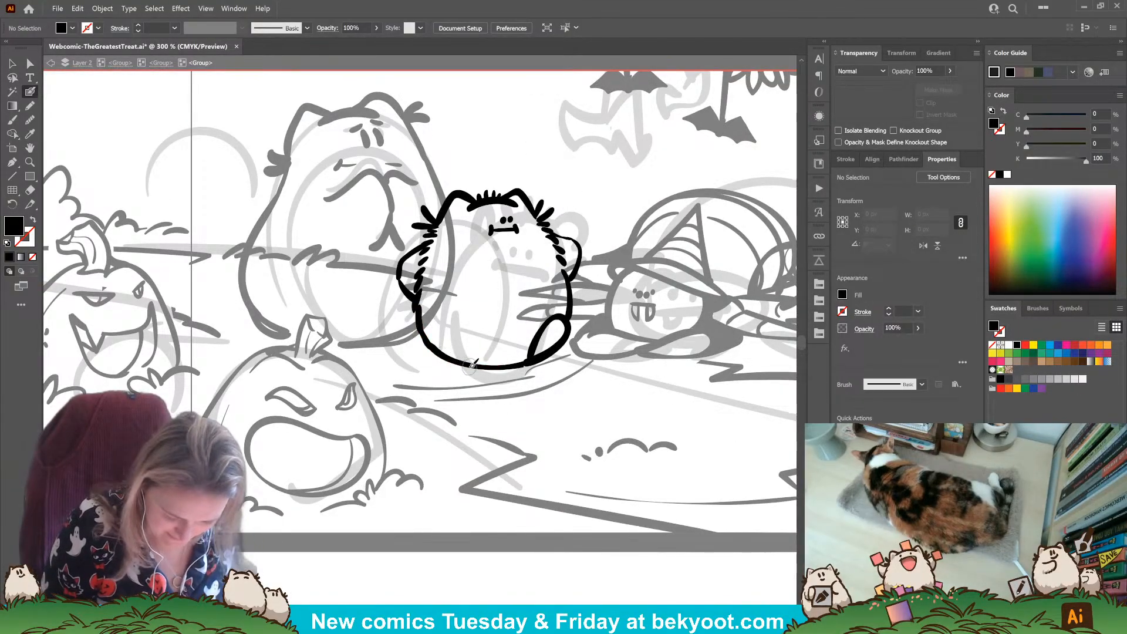
{"action": "mouse_move", "coordinate": [461, 362]}
{"action": "left_mouse_down"}
{"action": "mouse_move", "coordinate": [424, 350]}
{"action": "mouse_move", "coordinate": [414, 305]}
{"action": "left_mouse_up"}
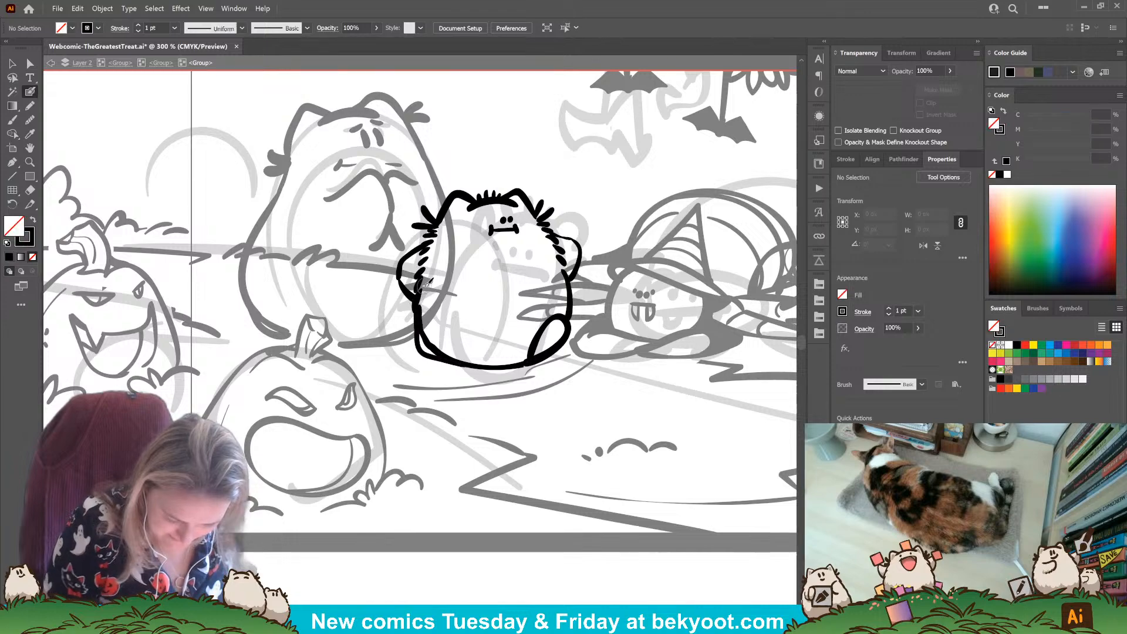
Step: Ink a flat solid shadow on the ground beneath the small character
{"action": "mouse_move", "coordinate": [443, 372]}
{"action": "left_mouse_down"}
{"action": "mouse_move", "coordinate": [551, 379]}
{"action": "mouse_move", "coordinate": [381, 368]}
{"action": "left_mouse_up"}
{"action": "key", "text": "ctrl+z"}
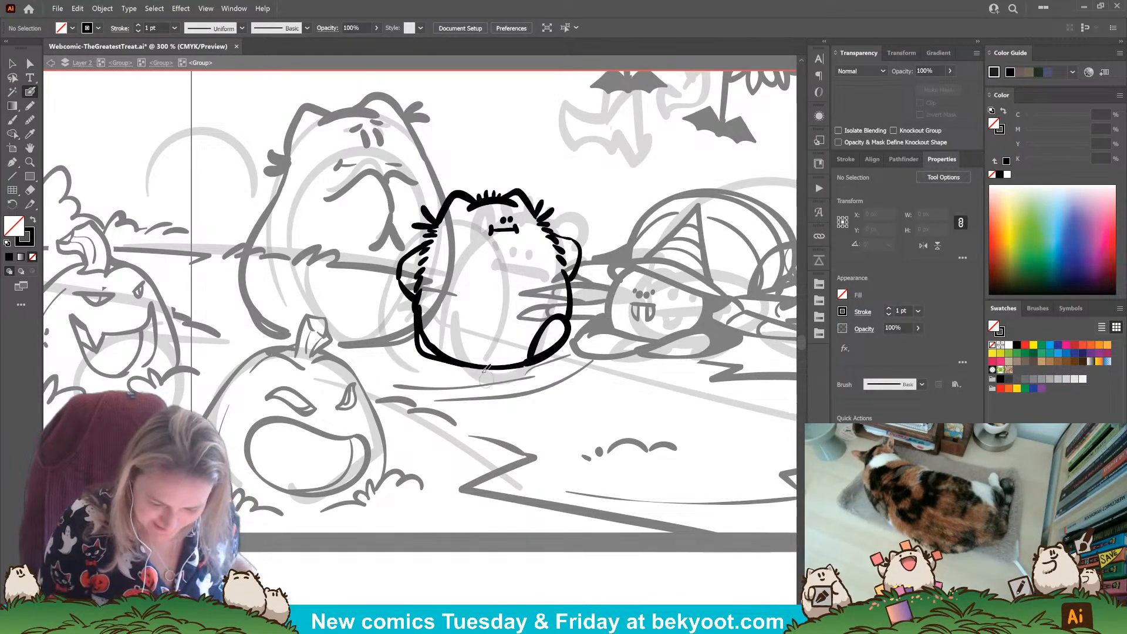
{"action": "mouse_move", "coordinate": [462, 368]}
{"action": "left_mouse_down"}
{"action": "mouse_move", "coordinate": [410, 372]}
{"action": "mouse_move", "coordinate": [546, 371]}
{"action": "mouse_move", "coordinate": [447, 370]}
{"action": "left_mouse_up"}
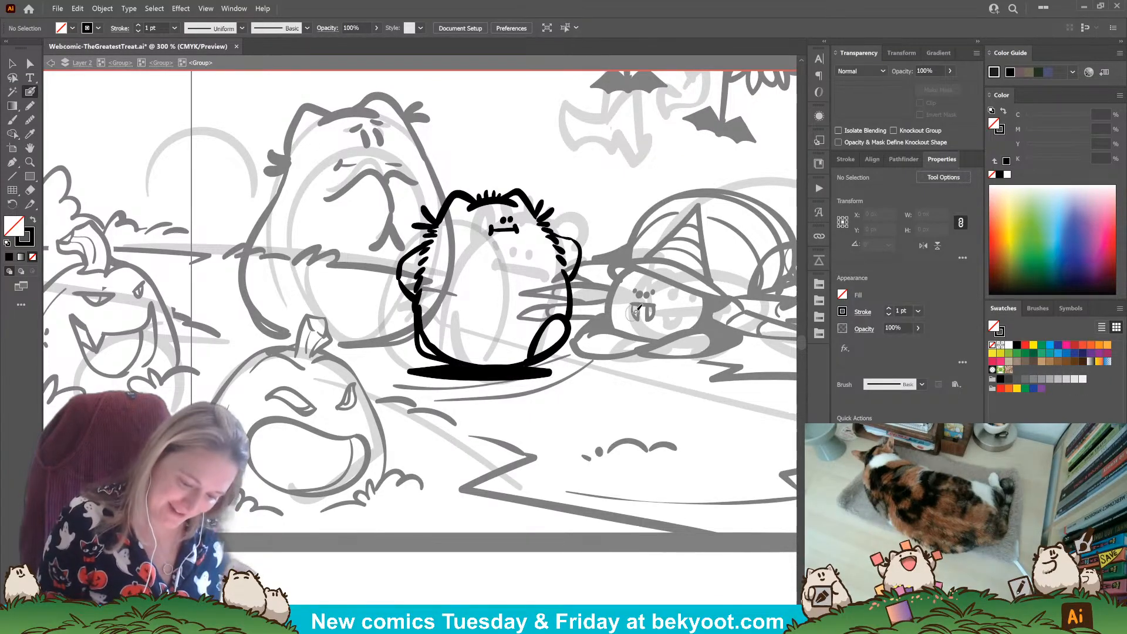
Step: Leave the small character's nested groups and return to the scene's main line-art group with nothing selected
{"action": "scroll", "coordinate": [505, 290], "scroll_direction": "down", "scroll_amount": 4}
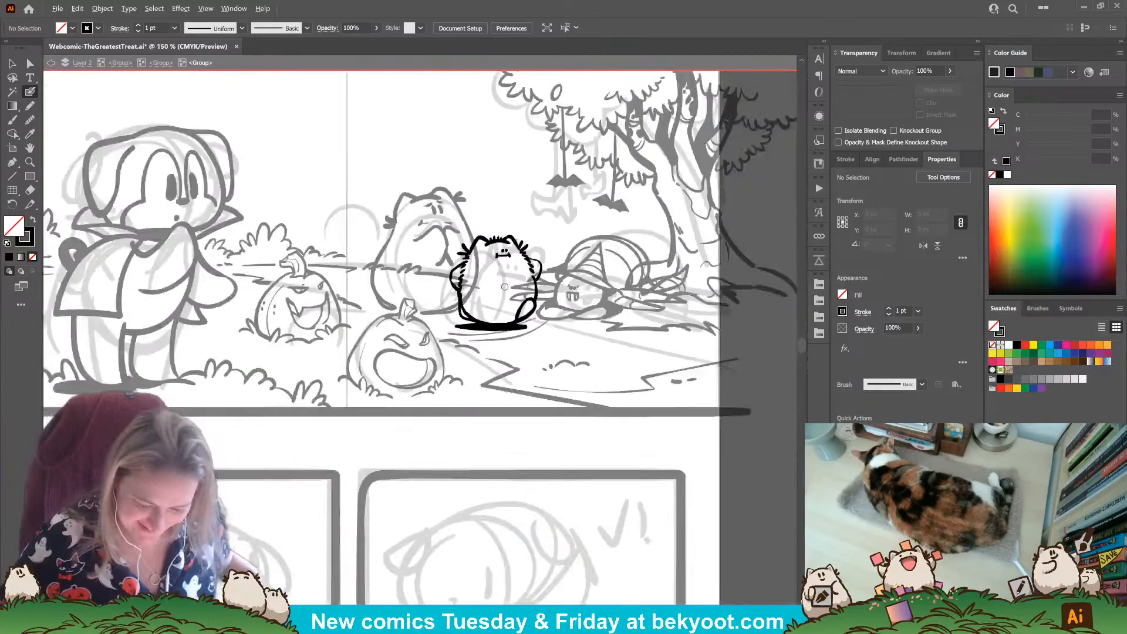
{"action": "scroll", "coordinate": [490, 259], "scroll_direction": "up", "scroll_amount": 2}
{"action": "scroll", "coordinate": [494, 257], "scroll_direction": "up", "scroll_amount": 1}
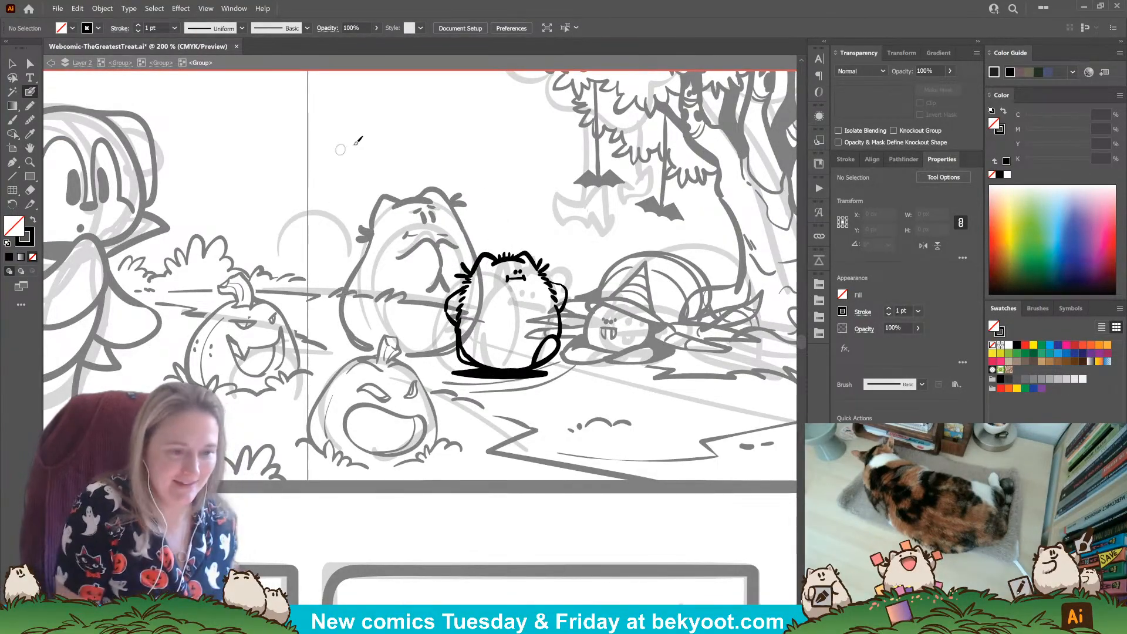
{"action": "scroll", "coordinate": [379, 326], "scroll_direction": "down", "scroll_amount": 1}
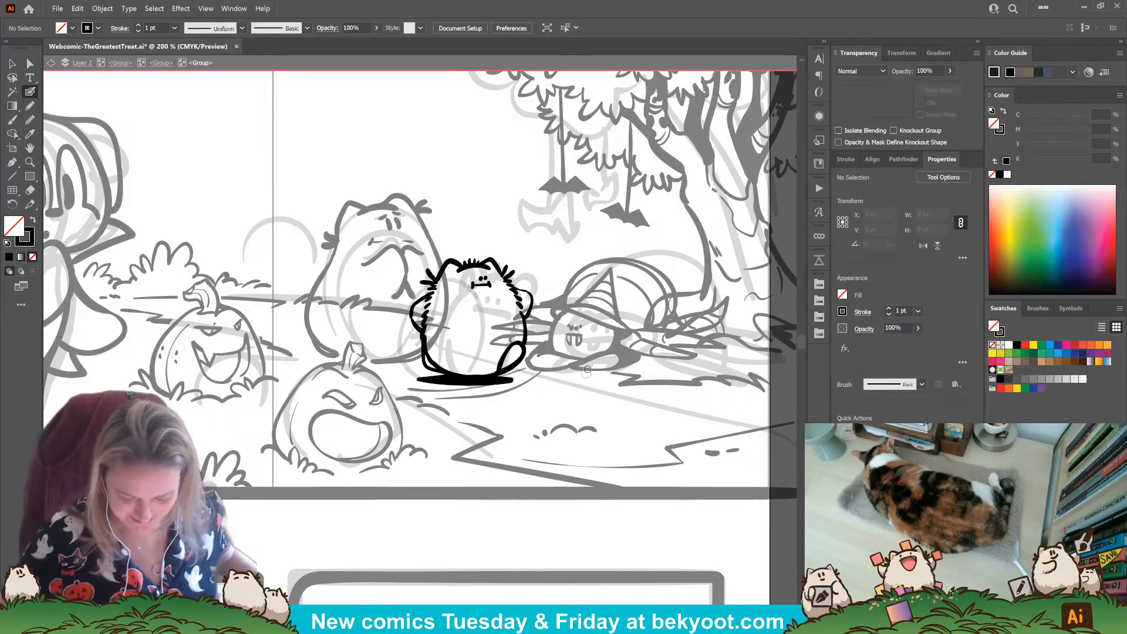
{"action": "left_click_drag", "start_coordinate": [503, 325], "coordinate": [528, 357]}
{"action": "left_click", "coordinate": [160, 63]}
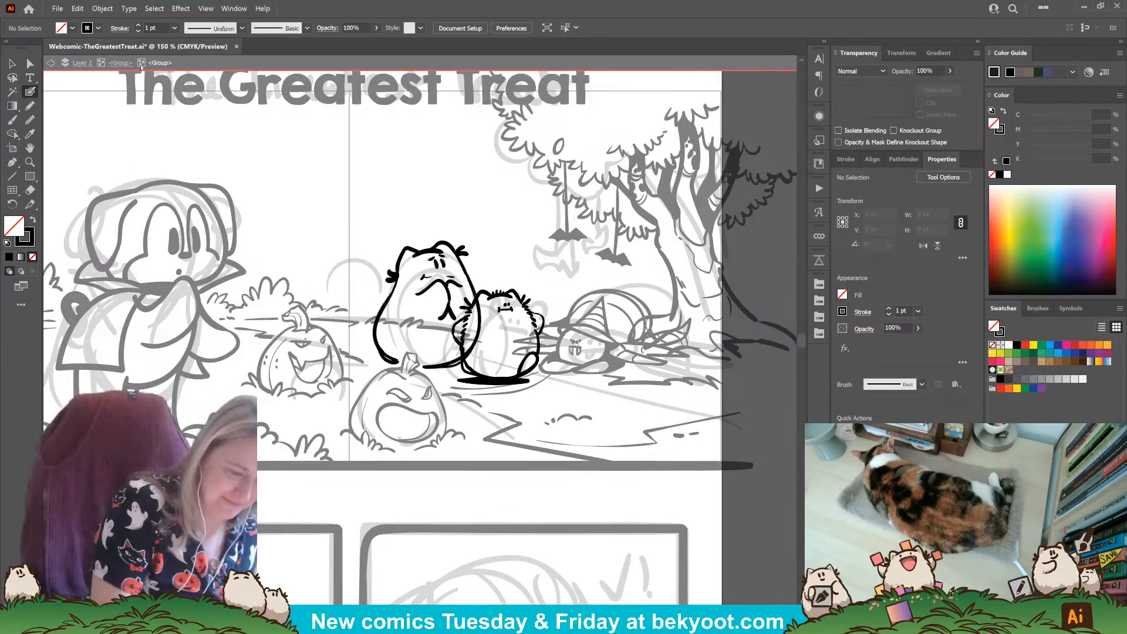
{"action": "left_click", "coordinate": [121, 63]}
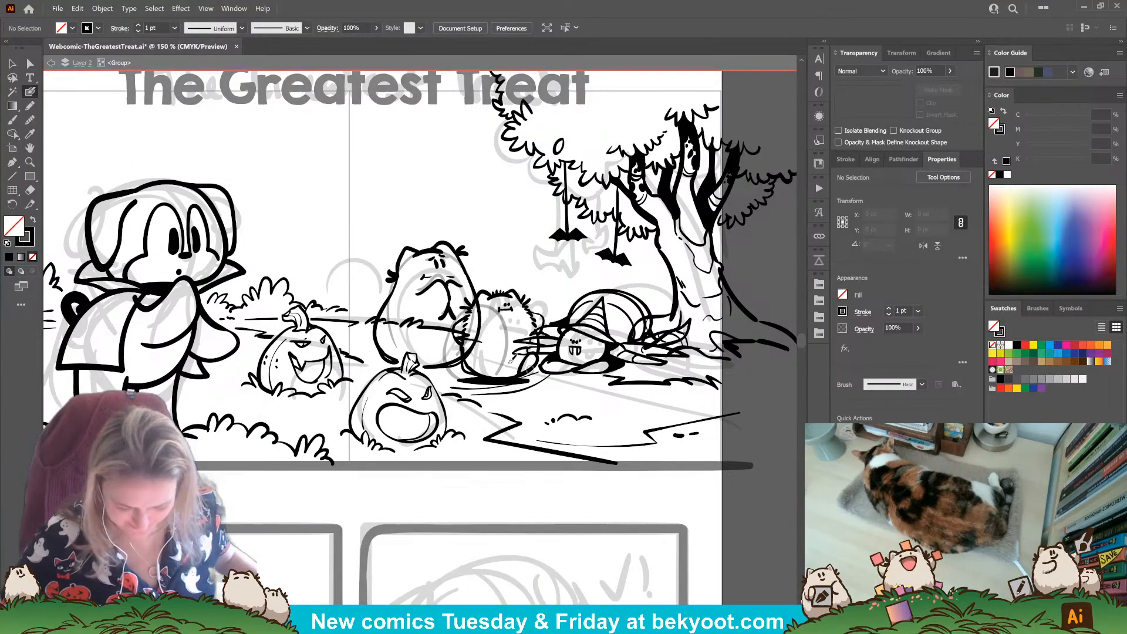
{"action": "key", "text": "v"}
{"action": "left_click", "coordinate": [416, 371]}
{"action": "left_click", "coordinate": [526, 491]}
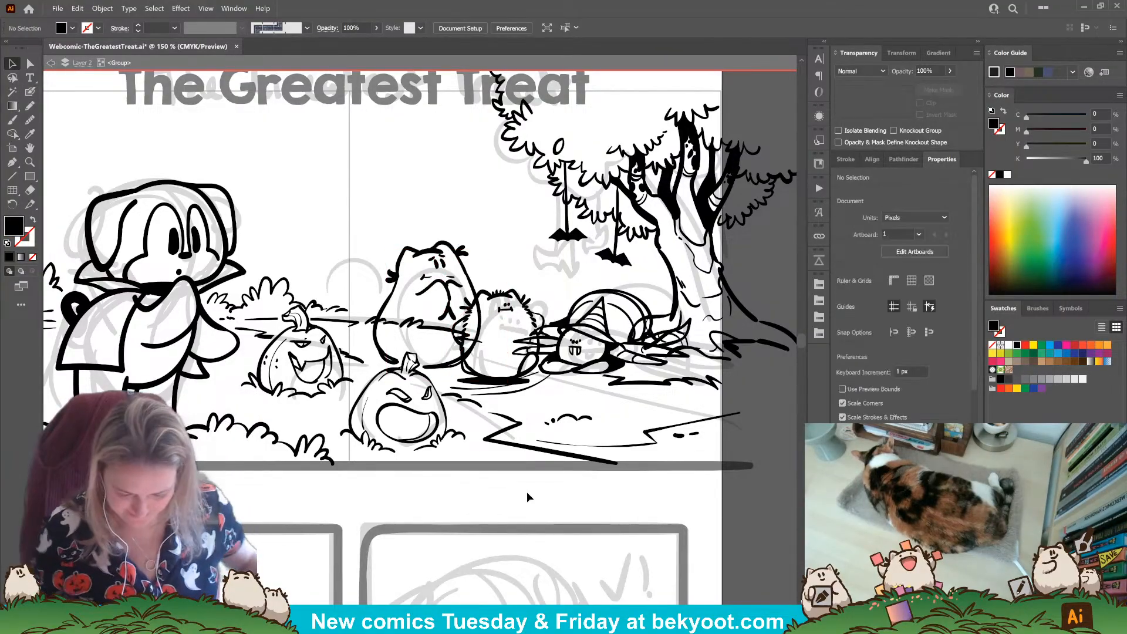
Step: Ink leafy background bushes left of the large character and between the small character and the tree
{"action": "scroll", "coordinate": [500, 417], "scroll_direction": "down", "scroll_amount": 1}
{"action": "left_click_drag", "start_coordinate": [501, 392], "coordinate": [537, 382]}
{"action": "key", "text": "shift+b"}
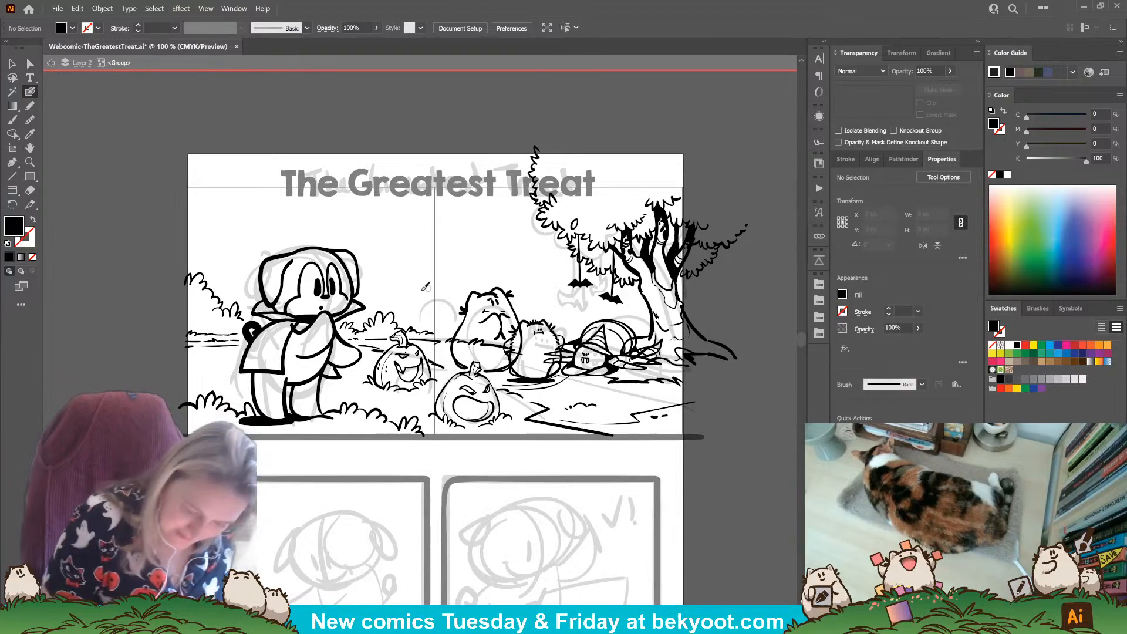
{"action": "key", "text": "shift+x"}
{"action": "mouse_move", "coordinate": [418, 310]}
{"action": "left_mouse_down"}
{"action": "mouse_move", "coordinate": [431, 292]}
{"action": "mouse_move", "coordinate": [419, 300]}
{"action": "left_mouse_up"}
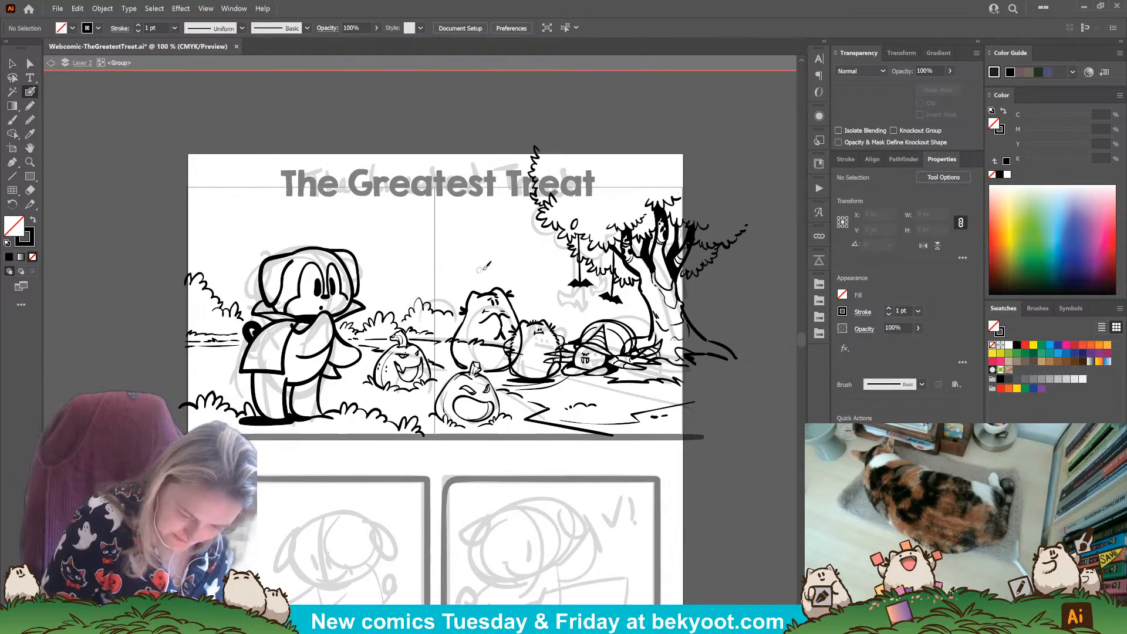
{"action": "mouse_move", "coordinate": [530, 303]}
{"action": "left_mouse_down"}
{"action": "mouse_move", "coordinate": [541, 278]}
{"action": "mouse_move", "coordinate": [568, 296]}
{"action": "left_mouse_up"}
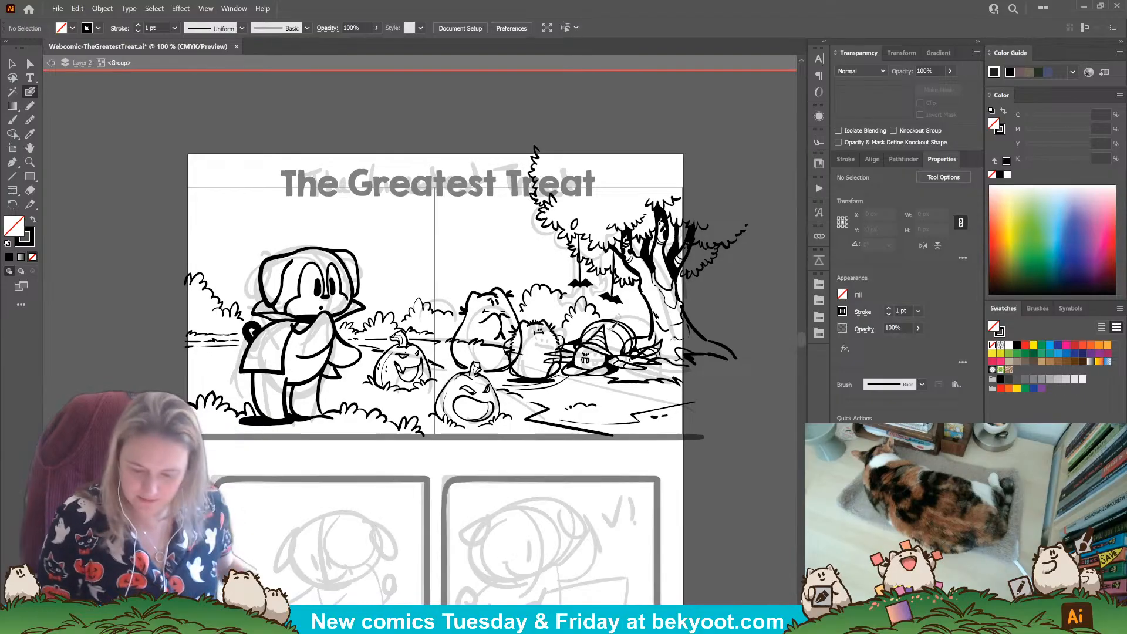
Step: Erase the right part of the bush outline behind the small character and redraw it with rounded leafy lobes
{"action": "left_click_drag", "start_coordinate": [523, 305], "coordinate": [565, 292]}
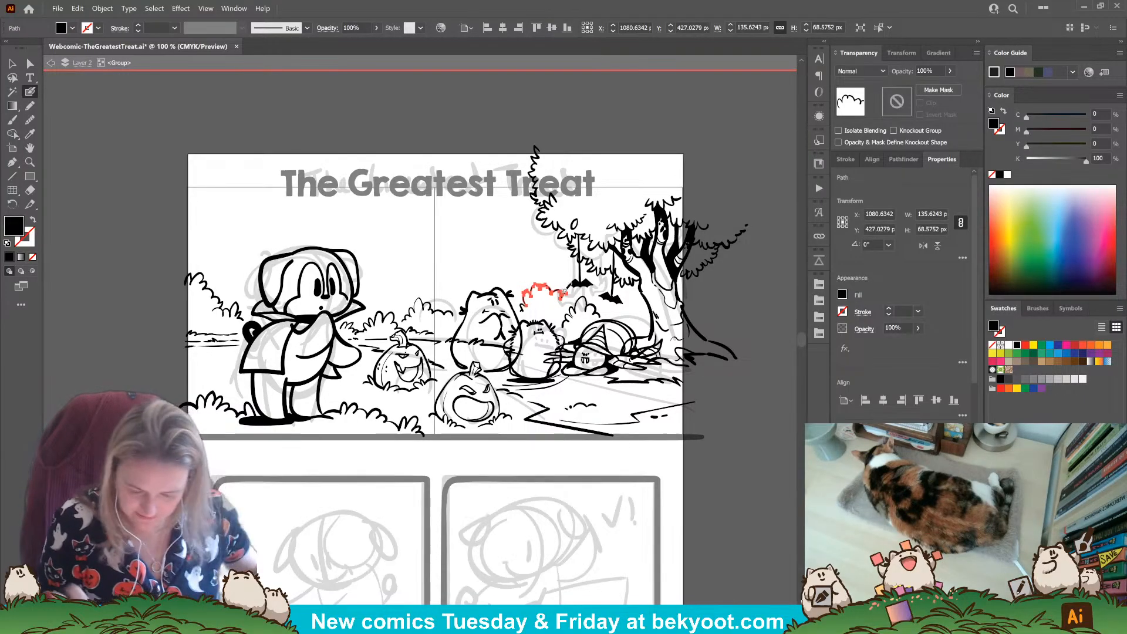
{"action": "left_click_drag", "start_coordinate": [555, 299], "coordinate": [556, 303]}
{"action": "key", "text": "ctrl+shift+a"}
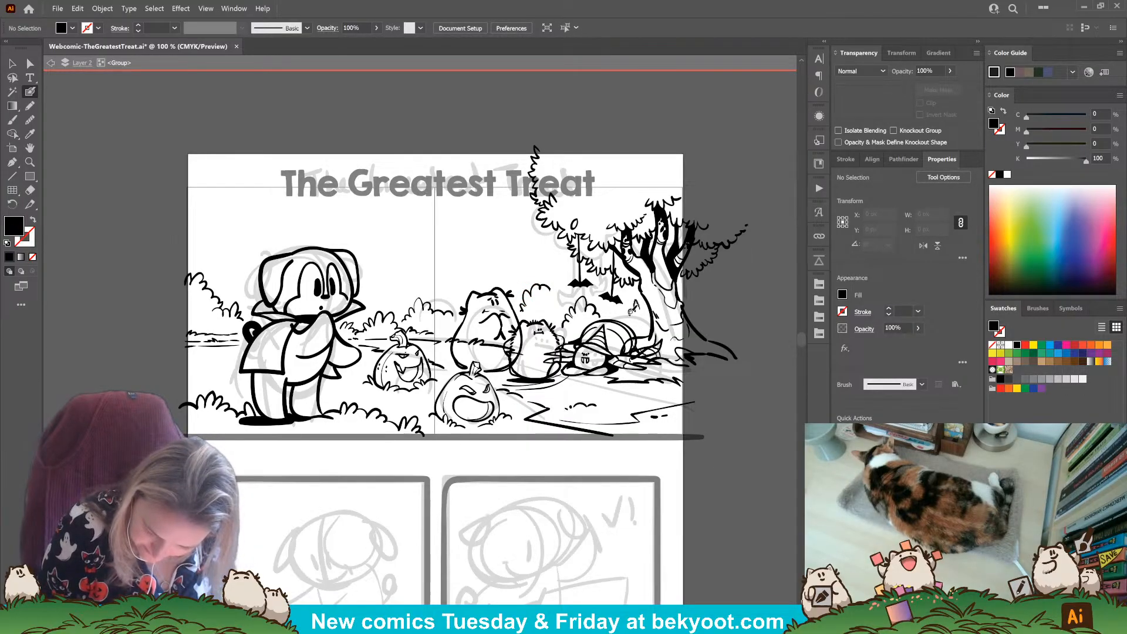
{"action": "key", "text": "shift+x"}
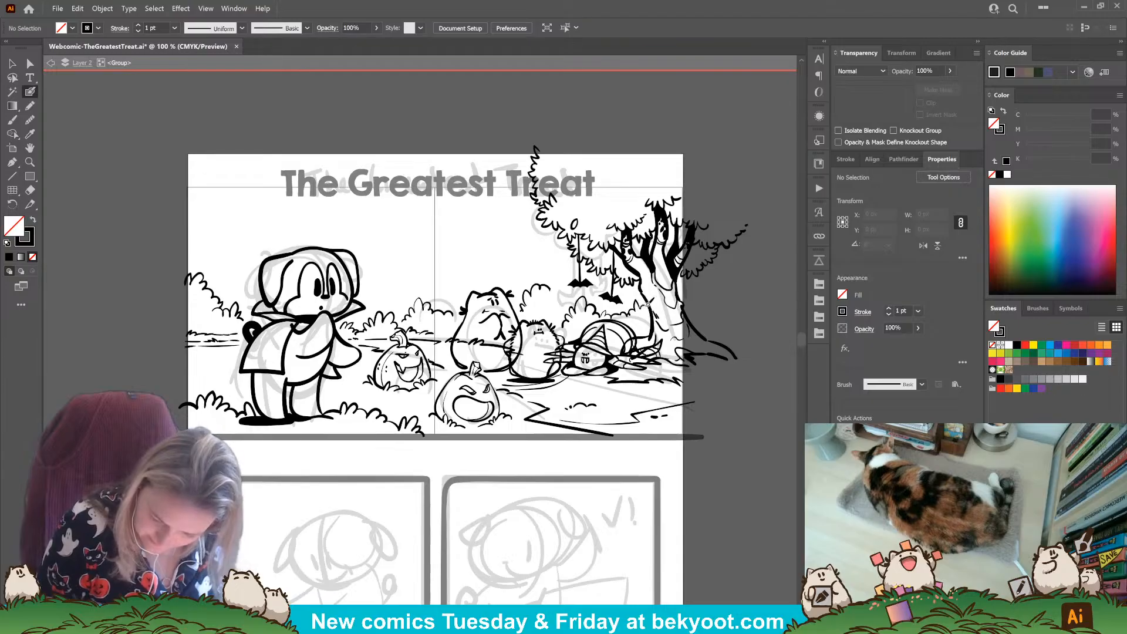
{"action": "left_click_drag", "start_coordinate": [554, 293], "coordinate": [559, 307]}
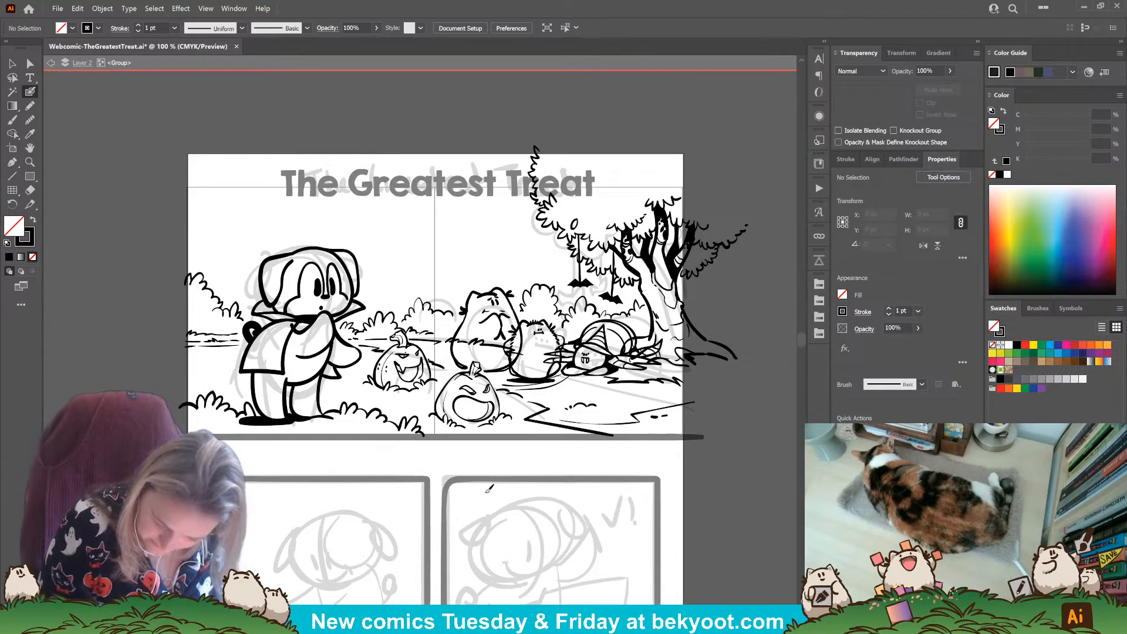
{"action": "left_click_drag", "start_coordinate": [506, 456], "coordinate": [526, 452]}
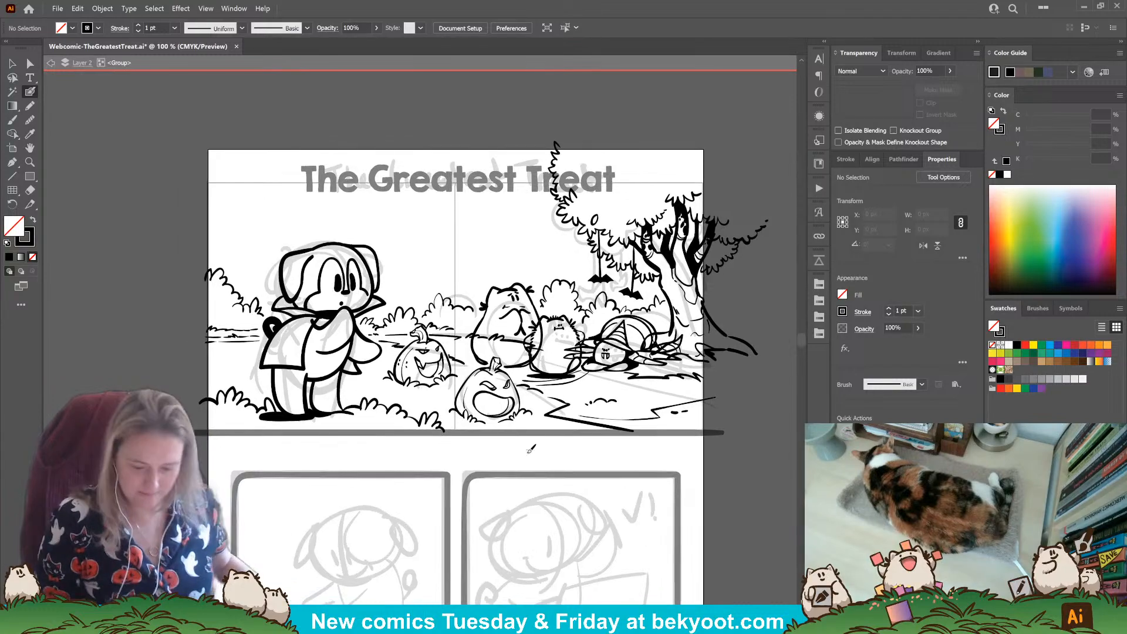
Step: Save the comic and hide the opening scene's rough sketch group by giving it 0% opacity
{"action": "key", "text": "ctrl+s"}
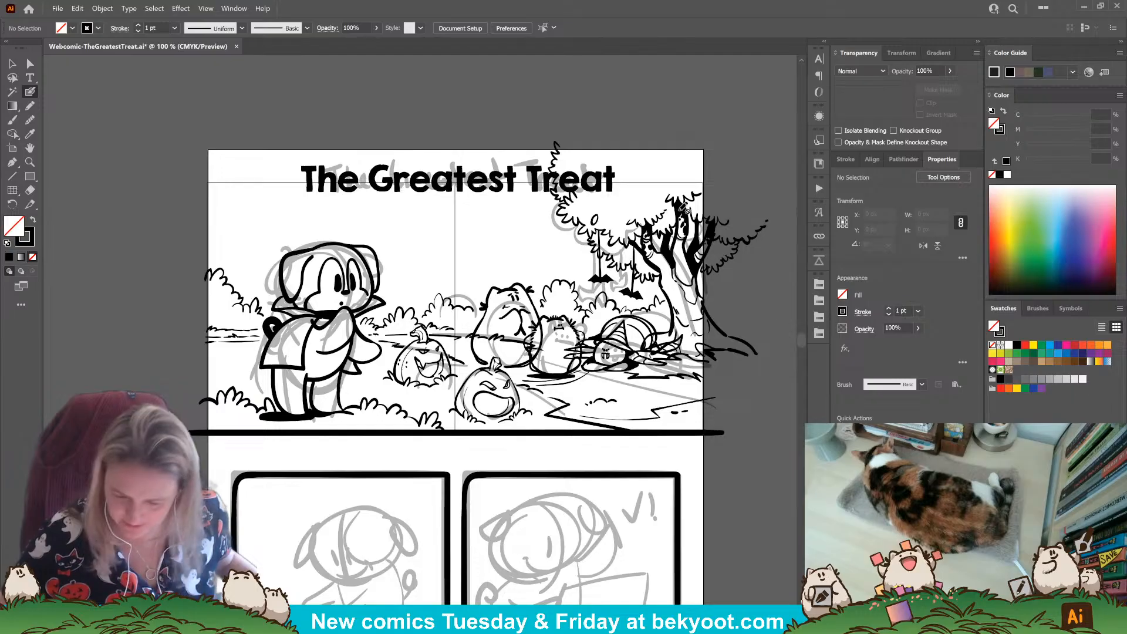
{"action": "key", "text": "v"}
{"action": "left_click_drag", "start_coordinate": [184, 113], "coordinate": [751, 427]}
{"action": "left_click_drag", "start_coordinate": [675, 358], "coordinate": [340, 359]}
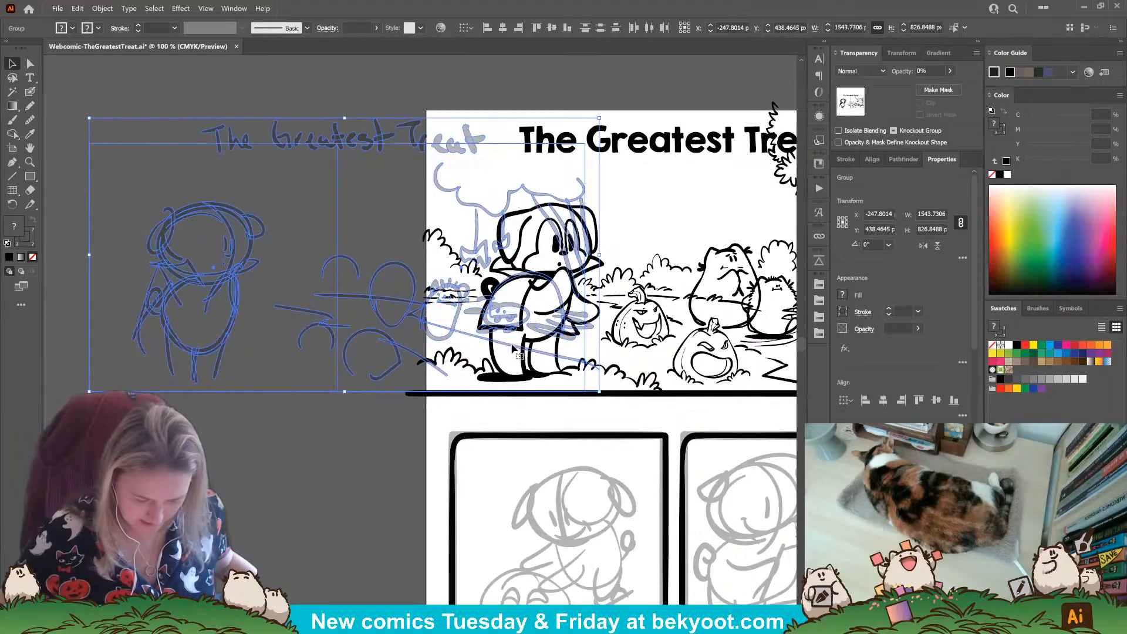
{"action": "key", "text": "ctrl+z"}
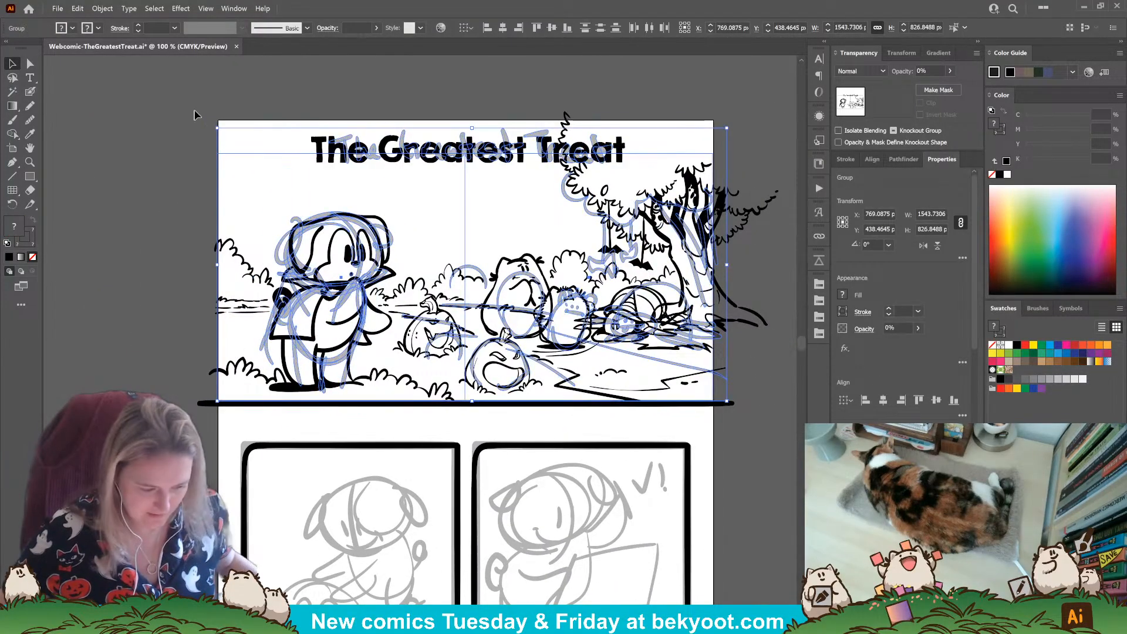
{"action": "mouse_move", "coordinate": [507, 306]}
{"action": "left_mouse_down"}
{"action": "mouse_move", "coordinate": [203, 307]}
{"action": "mouse_move", "coordinate": [710, 314]}
{"action": "mouse_move", "coordinate": [546, 297]}
{"action": "mouse_move", "coordinate": [347, 297]}
{"action": "left_mouse_up"}
{"action": "left_click", "coordinate": [623, 488]}
{"action": "scroll", "coordinate": [623, 489], "scroll_direction": "right", "scroll_amount": 10}
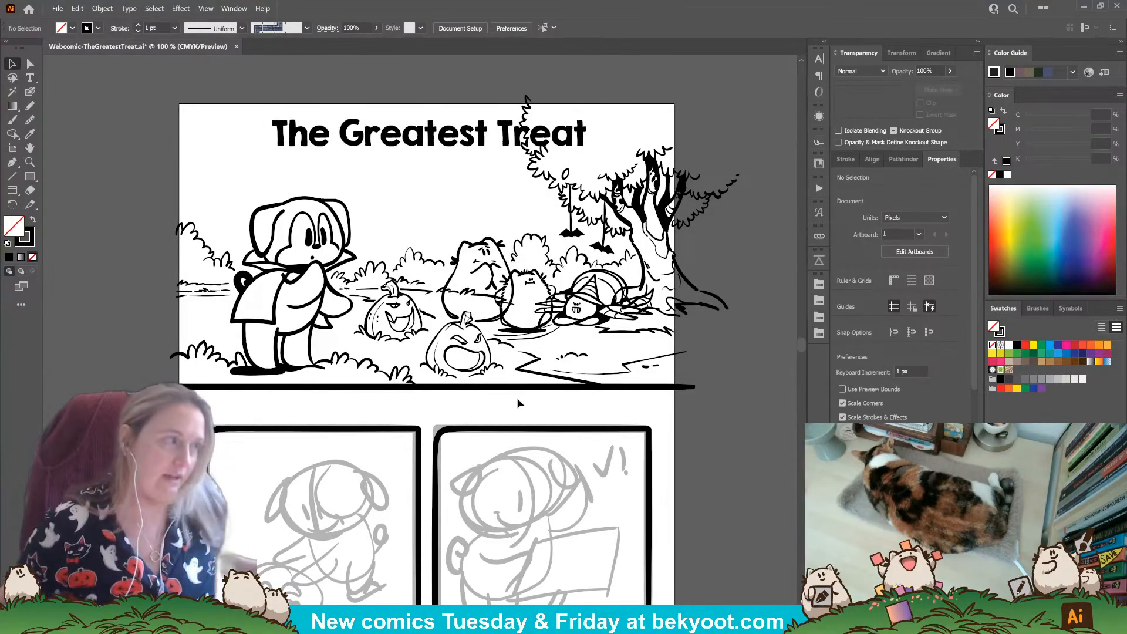
Step: Place a text object under the title, above the large character, in the KG Turning Tables font
{"action": "left_click", "coordinate": [31, 84]}
{"action": "left_click", "coordinate": [242, 166]}
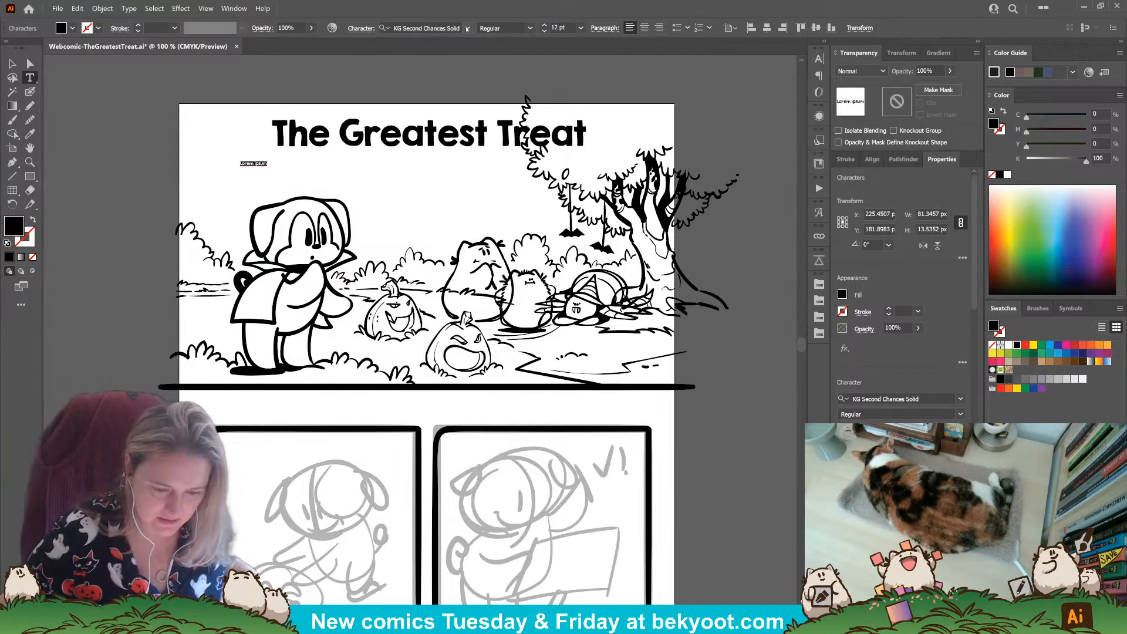
{"action": "left_click", "coordinate": [467, 29]}
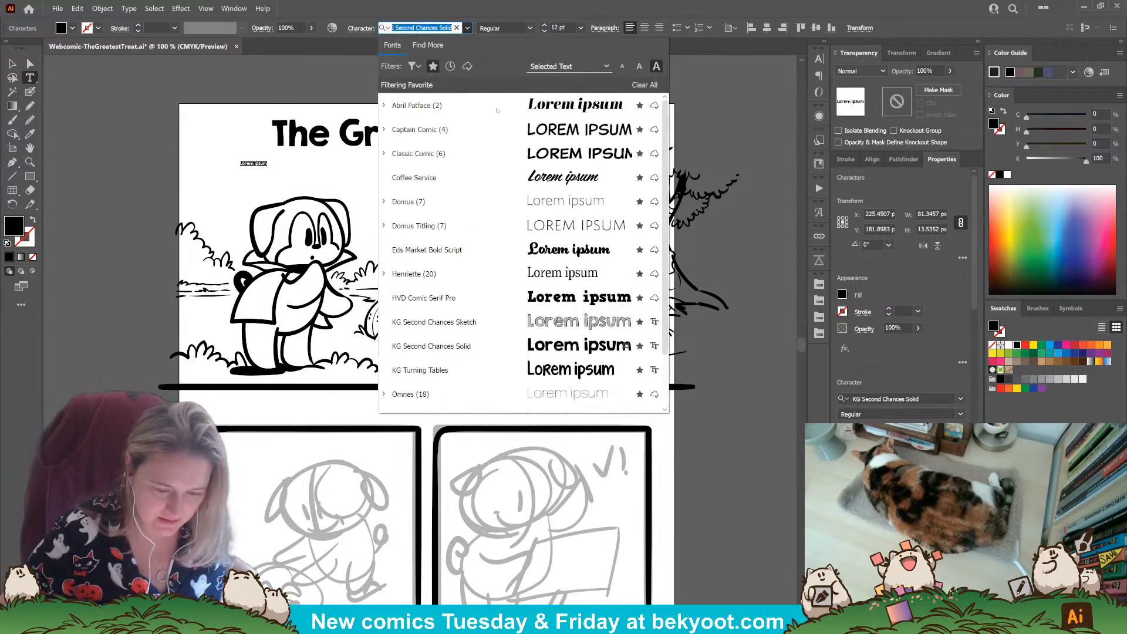
{"action": "left_click", "coordinate": [567, 370]}
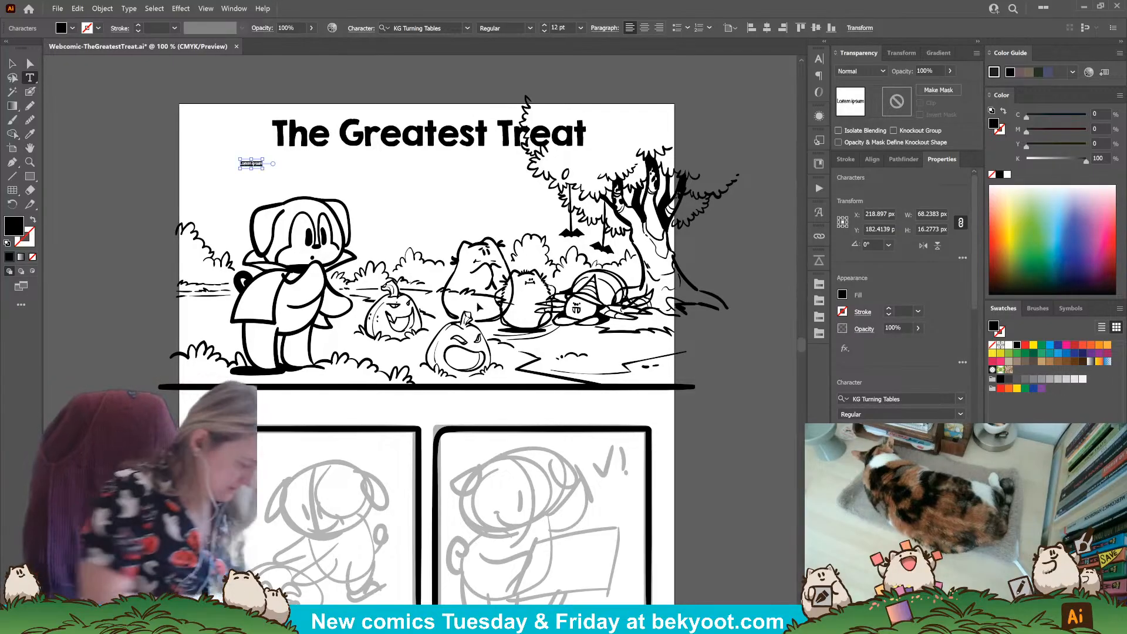
Step: Enlarge the placeholder text under the title to 34 pt
{"action": "key", "text": "ctrl+shift+period"}
{"action": "key", "text": "ctrl+shift+period"}
{"action": "key", "text": "ctrl+shift+period"}
{"action": "key", "text": "ctrl+shift+period"}
{"action": "key", "text": "ctrl+shift+period"}
{"action": "key", "text": "ctrl+shift+period"}
{"action": "key", "text": "ctrl+shift+period"}
{"action": "key", "text": "ctrl+shift+period"}
{"action": "key", "text": "ctrl+shift+period"}
{"action": "key", "text": "ctrl+shift+period"}
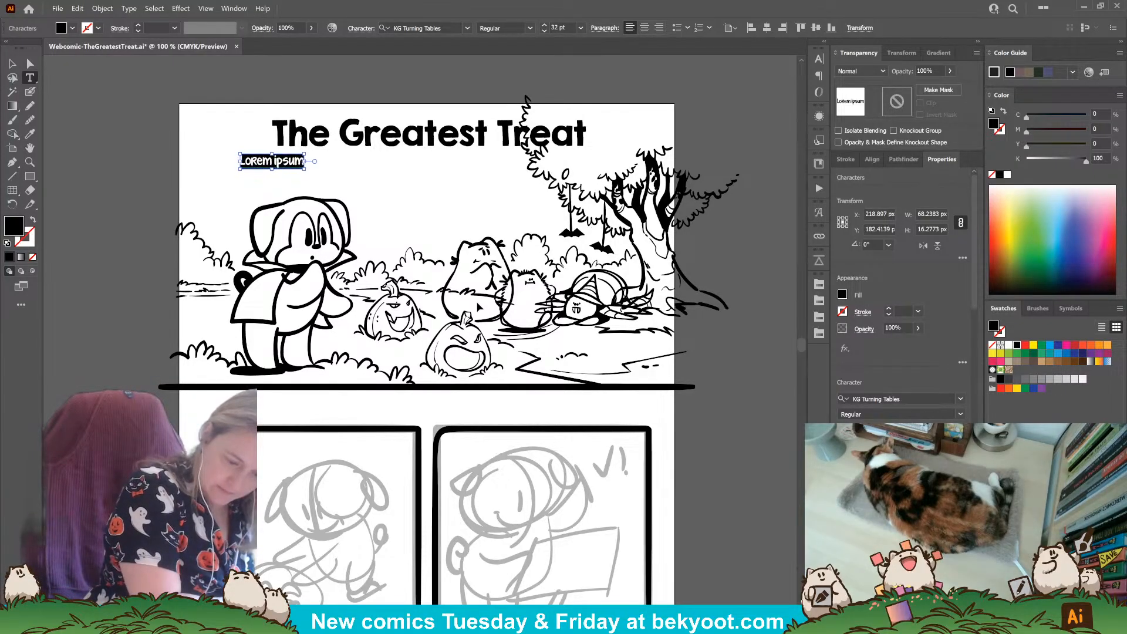
{"action": "key", "text": "ctrl+shift+period"}
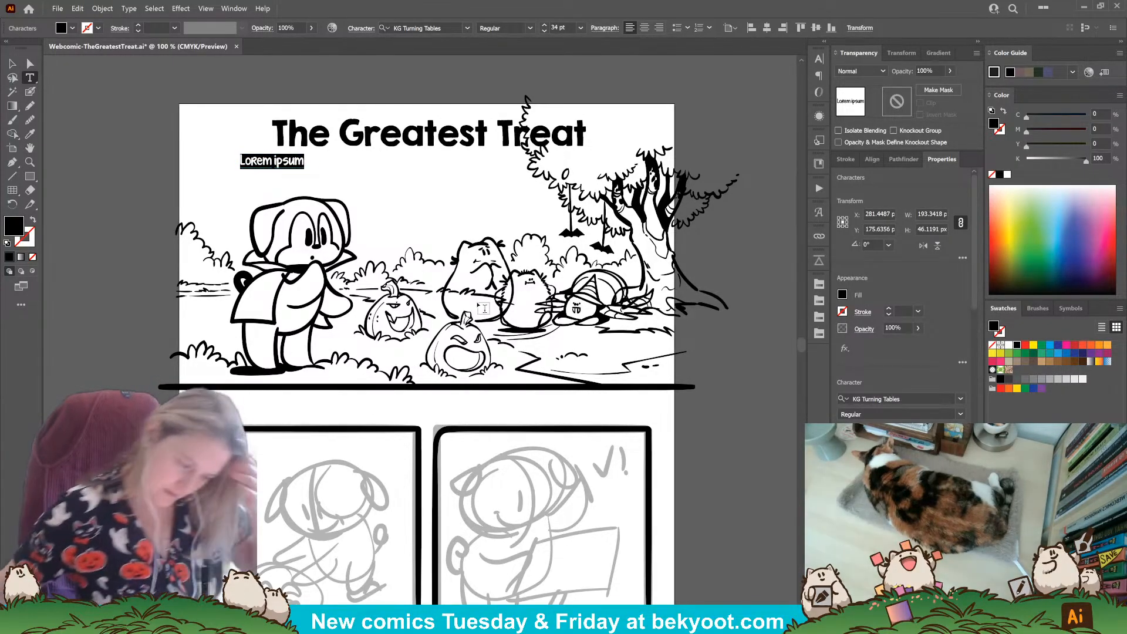
{"action": "key", "text": "Escape"}
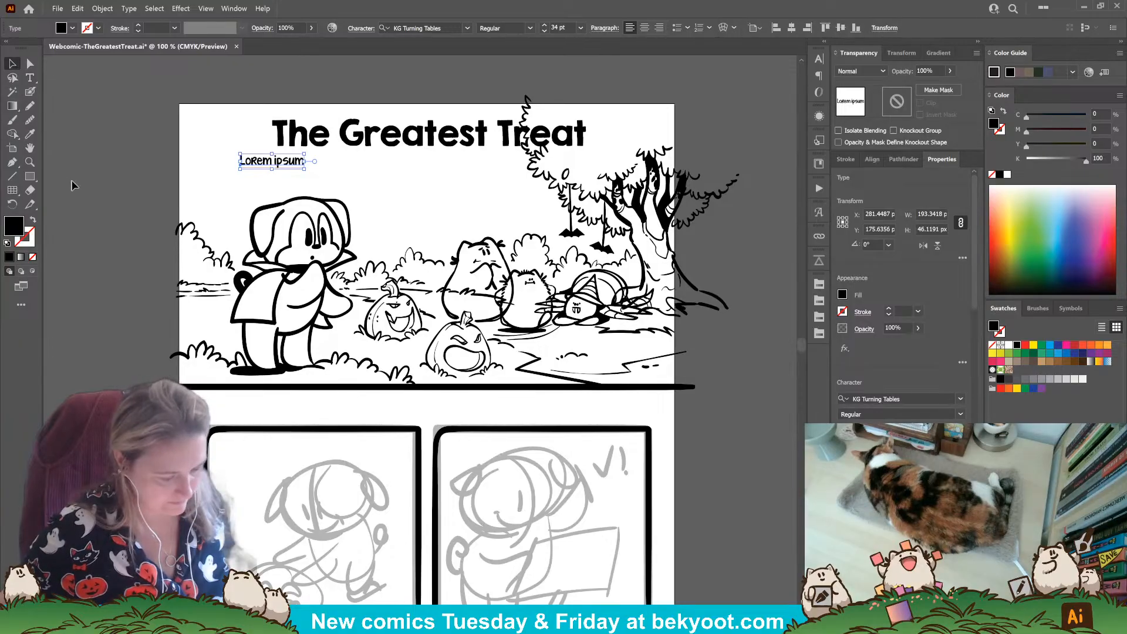
Step: Shift the placeholder text slightly right and replace its wording with "Dear Diary,"
{"action": "left_click", "coordinate": [235, 176]}
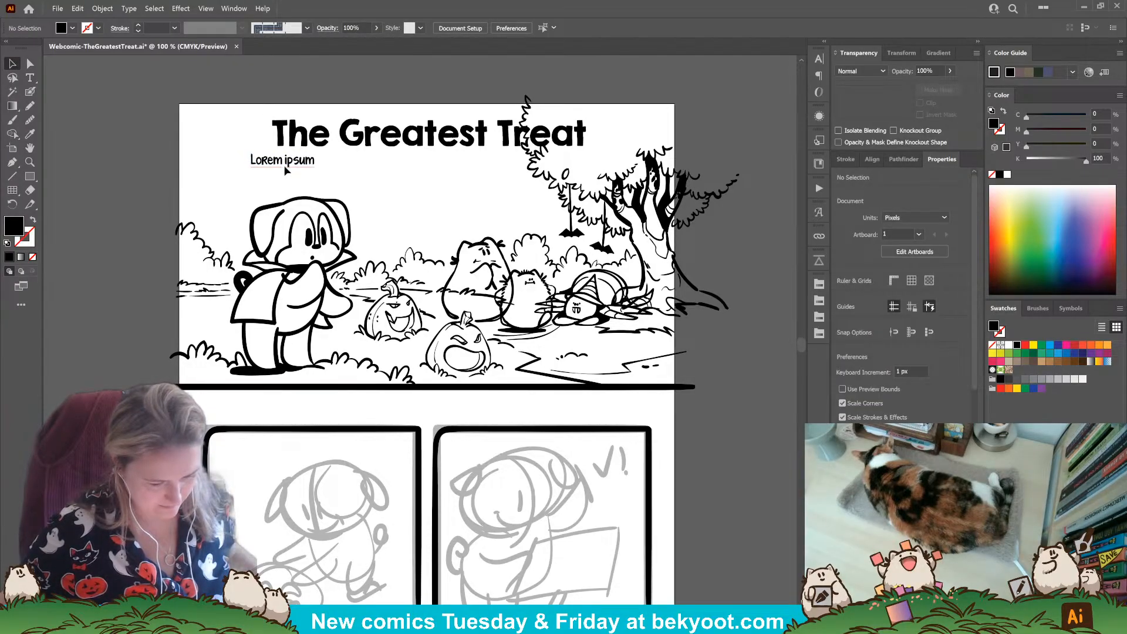
{"action": "left_click_drag", "start_coordinate": [284, 167], "coordinate": [288, 166]}
{"action": "key", "text": "t"}
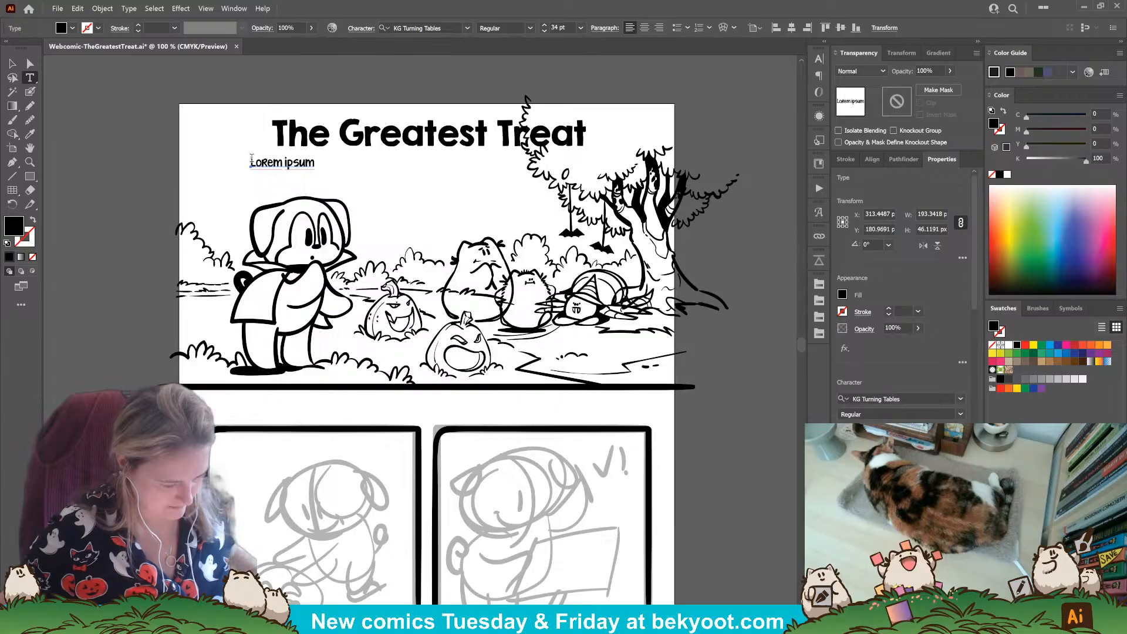
{"action": "left_click_drag", "start_coordinate": [251, 159], "coordinate": [370, 162]}
{"action": "type", "text": "Dear Diary,"}
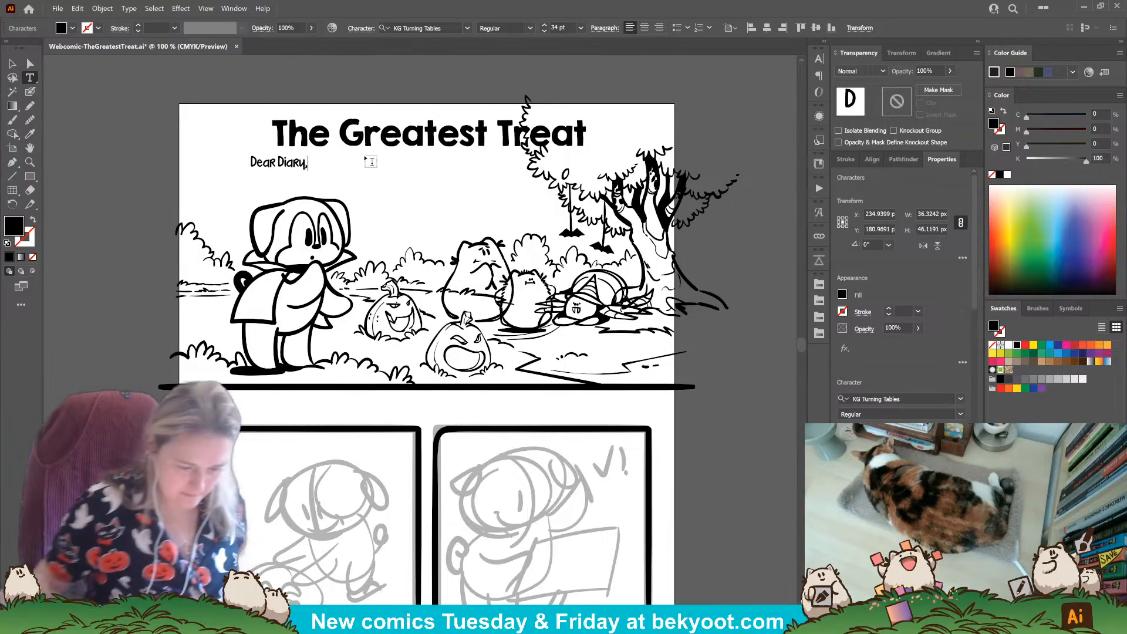
{"action": "left_click", "coordinate": [12, 62]}
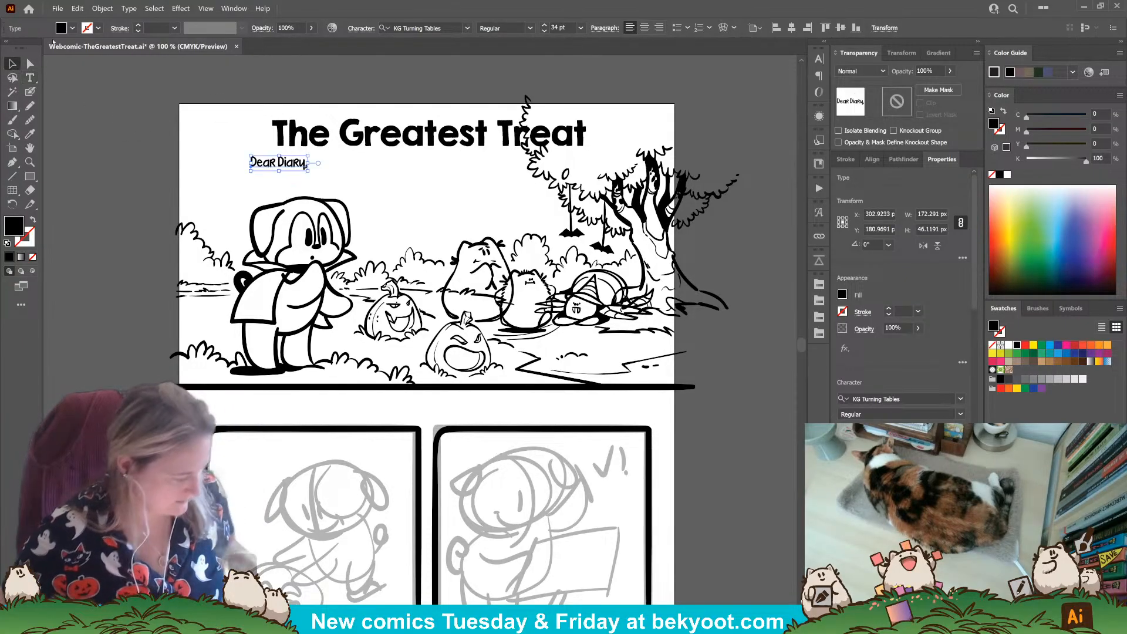
{"action": "left_click", "coordinate": [457, 205]}
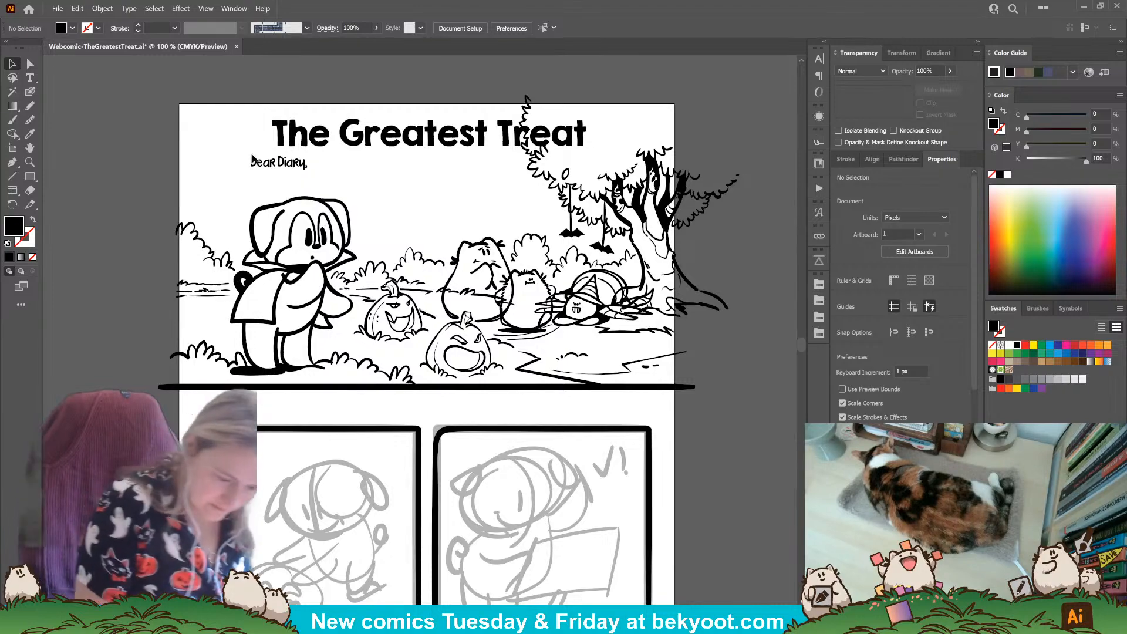
Step: Ink an opening square bracket by hand just before "Dear Diary,", redrawing it until the shape fits
{"action": "left_click", "coordinate": [30, 77]}
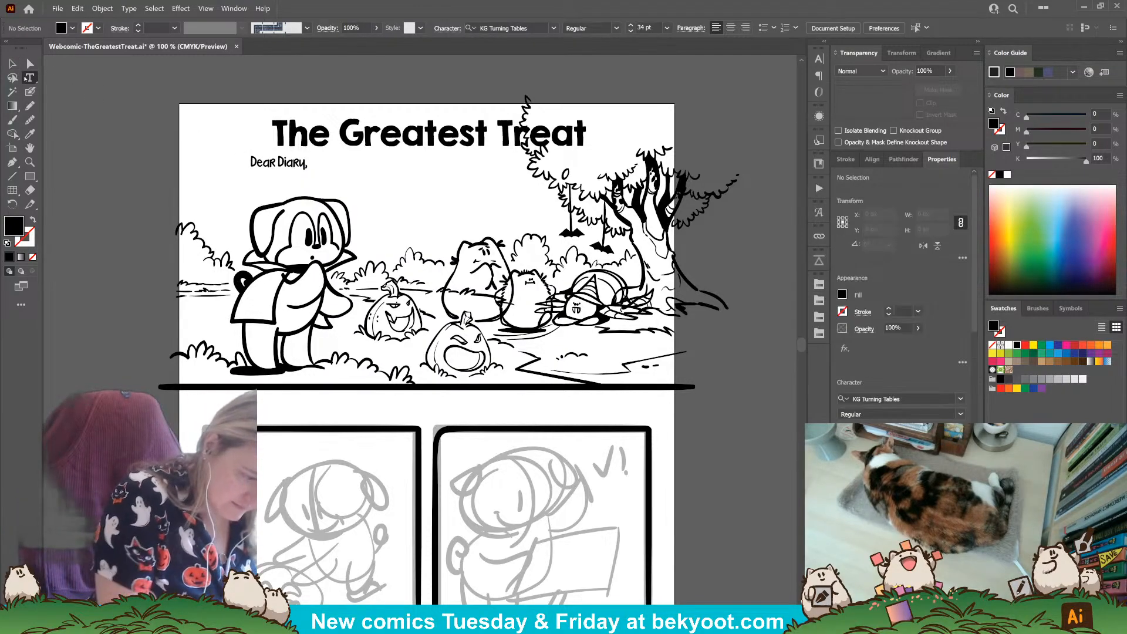
{"action": "key", "text": "shift+b"}
{"action": "left_click_drag", "start_coordinate": [256, 151], "coordinate": [254, 172]}
{"action": "key", "text": "ctrl+z"}
{"action": "key", "text": "ctrl+z"}
{"action": "left_click_drag", "start_coordinate": [250, 170], "coordinate": [254, 171]}
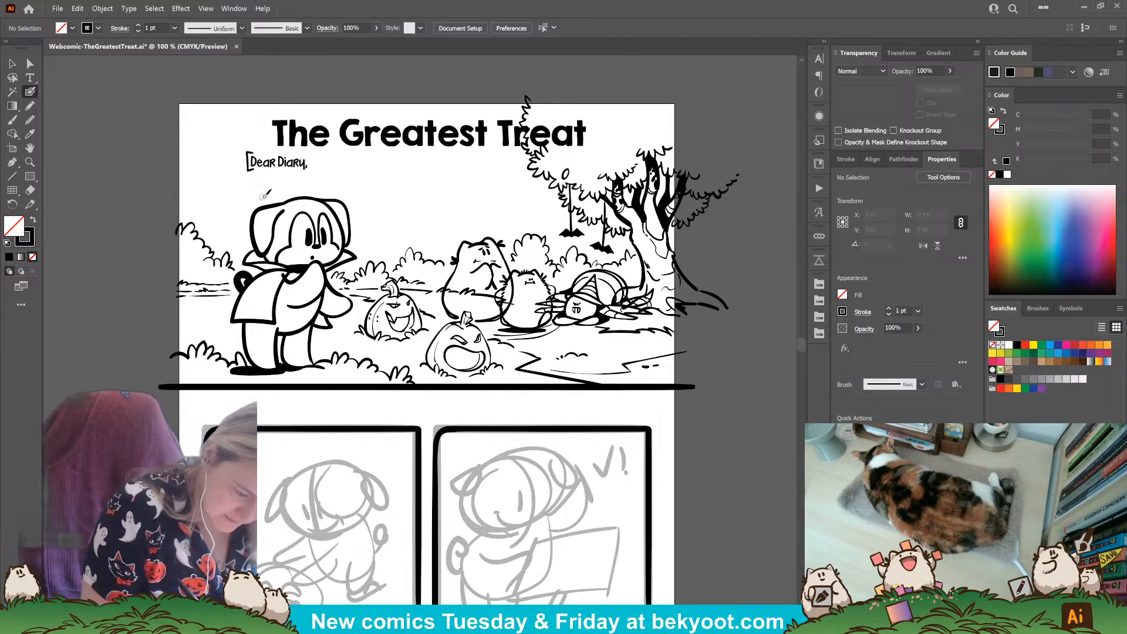
{"action": "key", "text": "ctrl+z"}
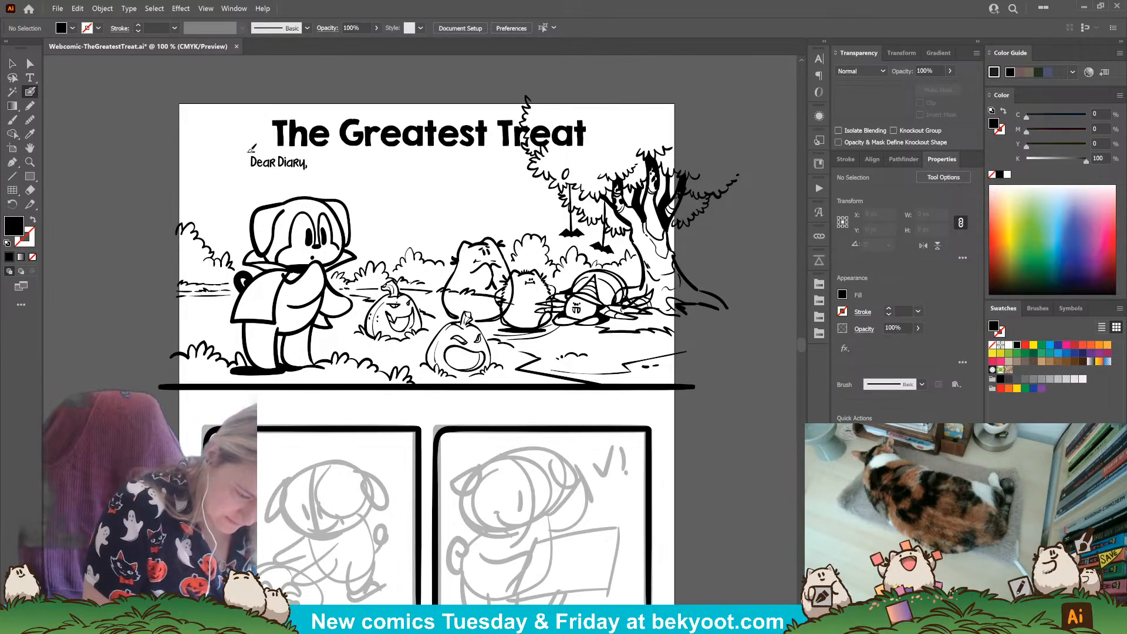
{"action": "left_click_drag", "start_coordinate": [255, 169], "coordinate": [251, 171]}
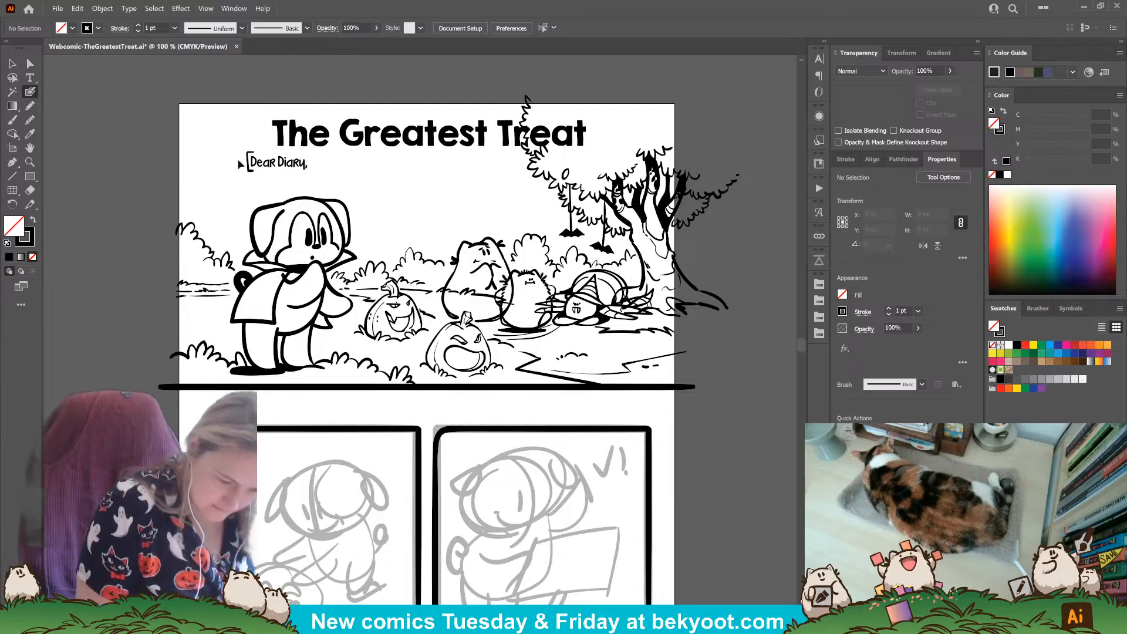
{"action": "left_click", "coordinate": [259, 175], "text": "ctrl"}
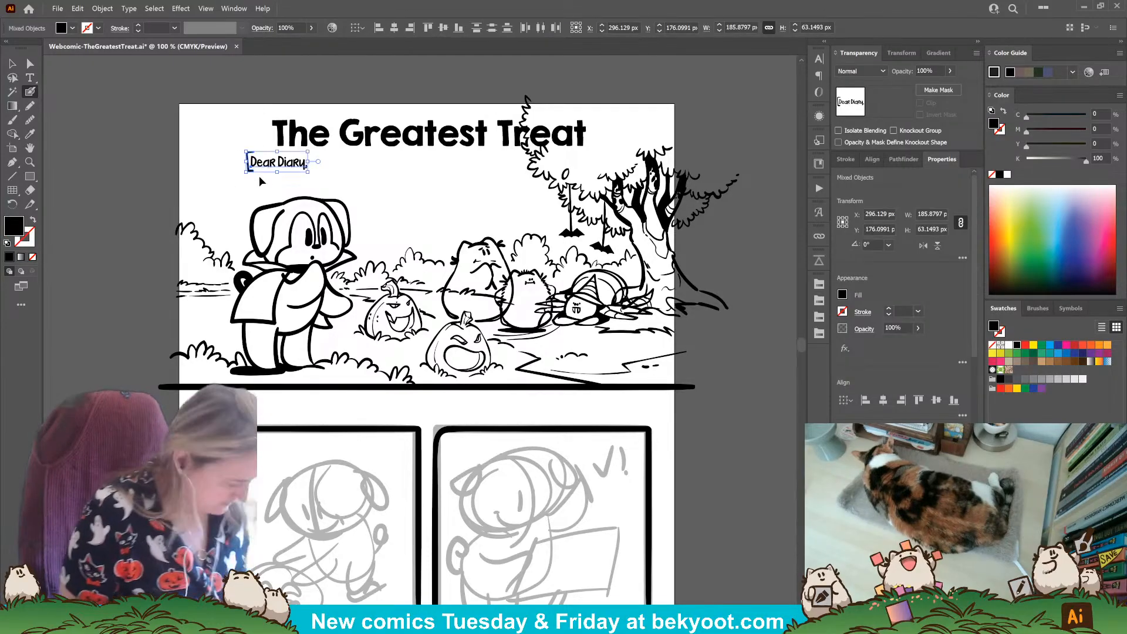
{"action": "left_click", "coordinate": [111, 334]}
Step: Add a second text line below "Dear Diary," reading "I know it's typical to stir up a fright,"
{"action": "key", "text": "t"}
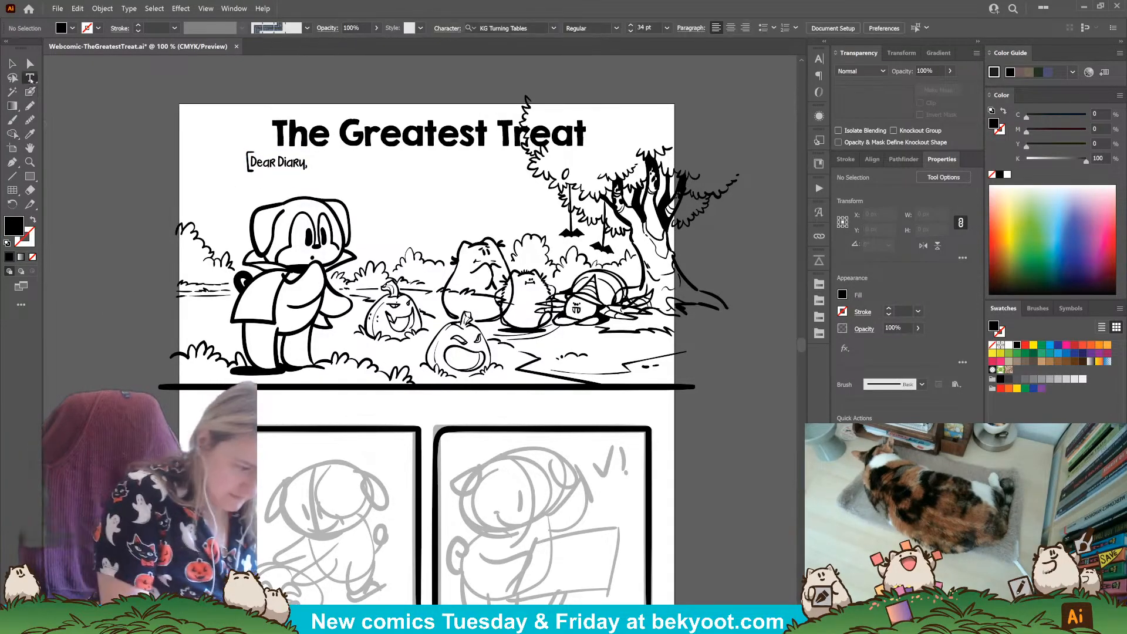
{"action": "left_click", "coordinate": [220, 183]}
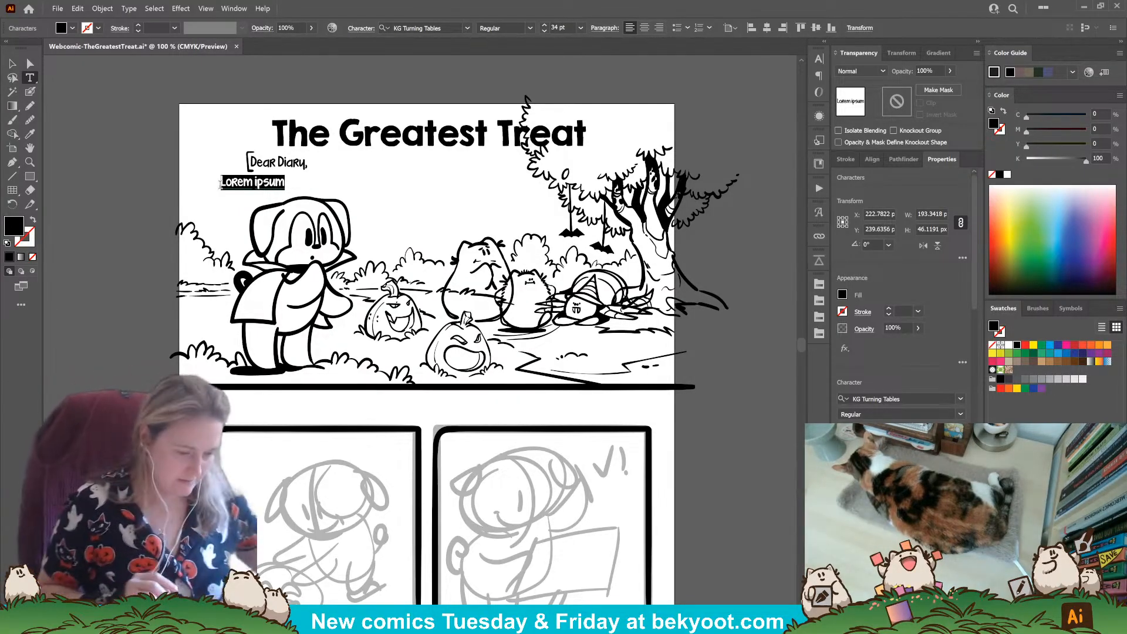
{"action": "key", "text": "BackSpace"}
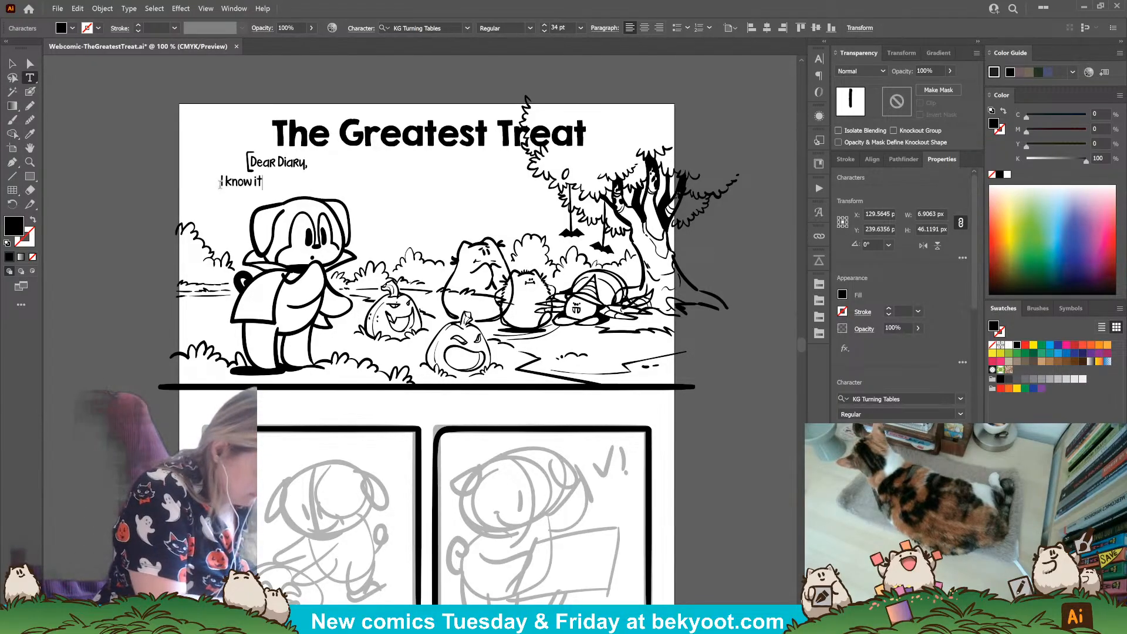
{"action": "type", "text": "I know it's typical to stir up a fright,"}
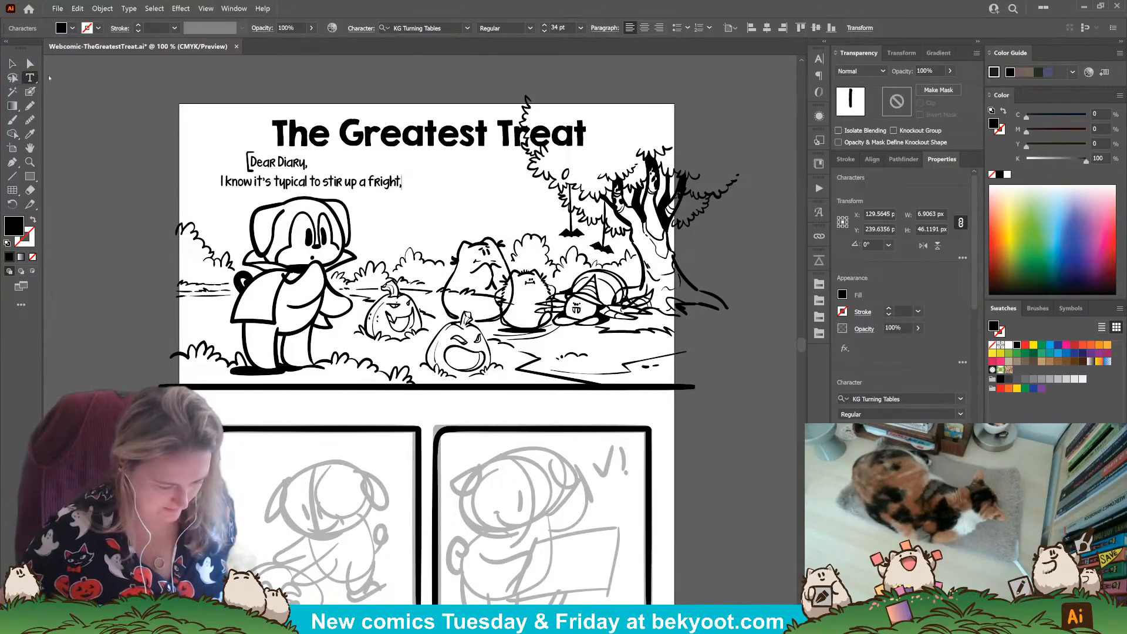
{"action": "left_click", "coordinate": [12, 62]}
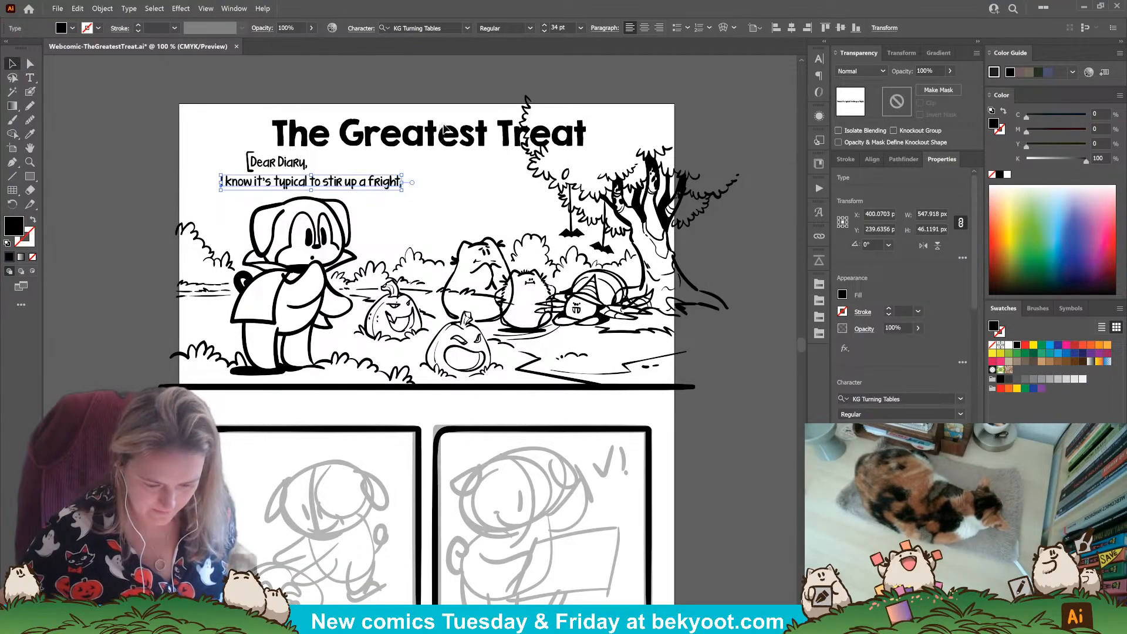
{"action": "left_click", "coordinate": [275, 122]}
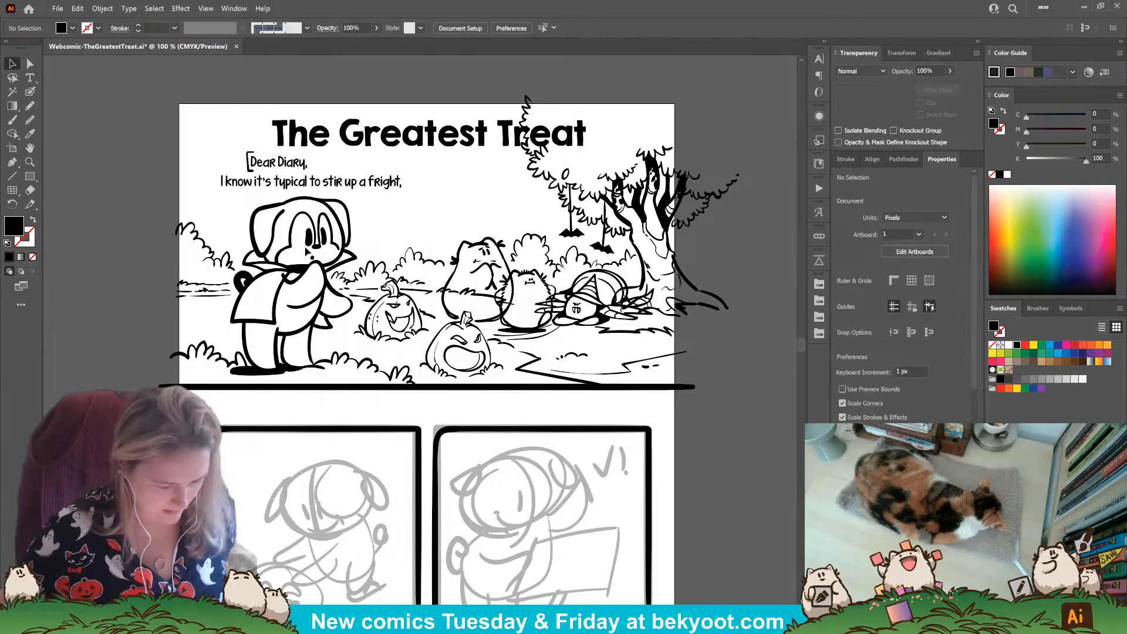
{"action": "left_click", "coordinate": [343, 186]}
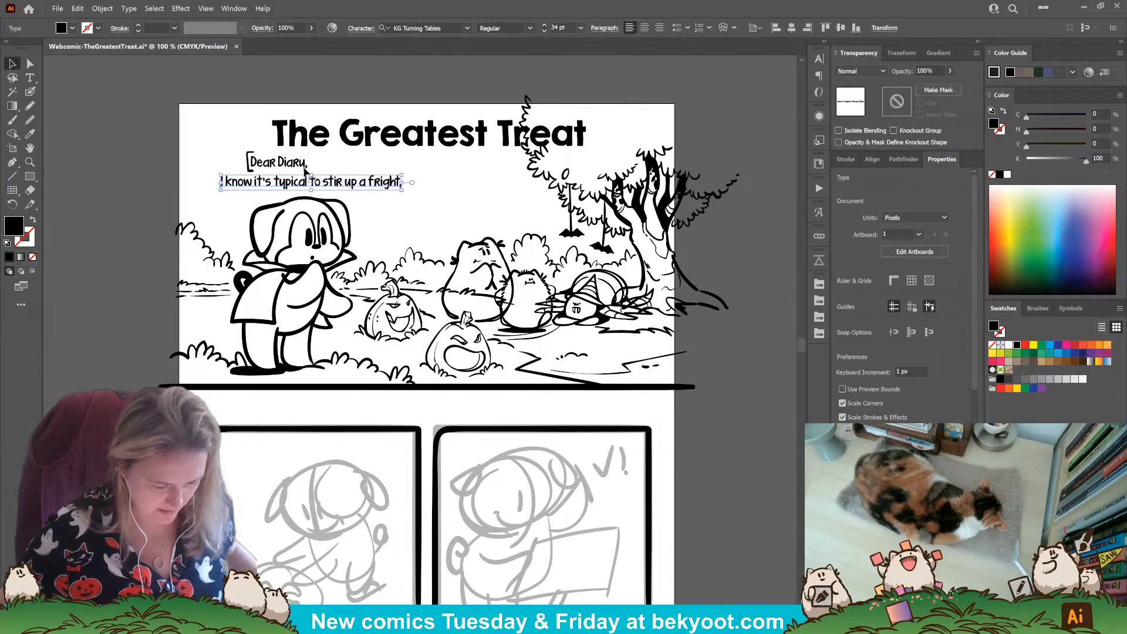
{"action": "left_click", "coordinate": [258, 169], "text": "shift"}
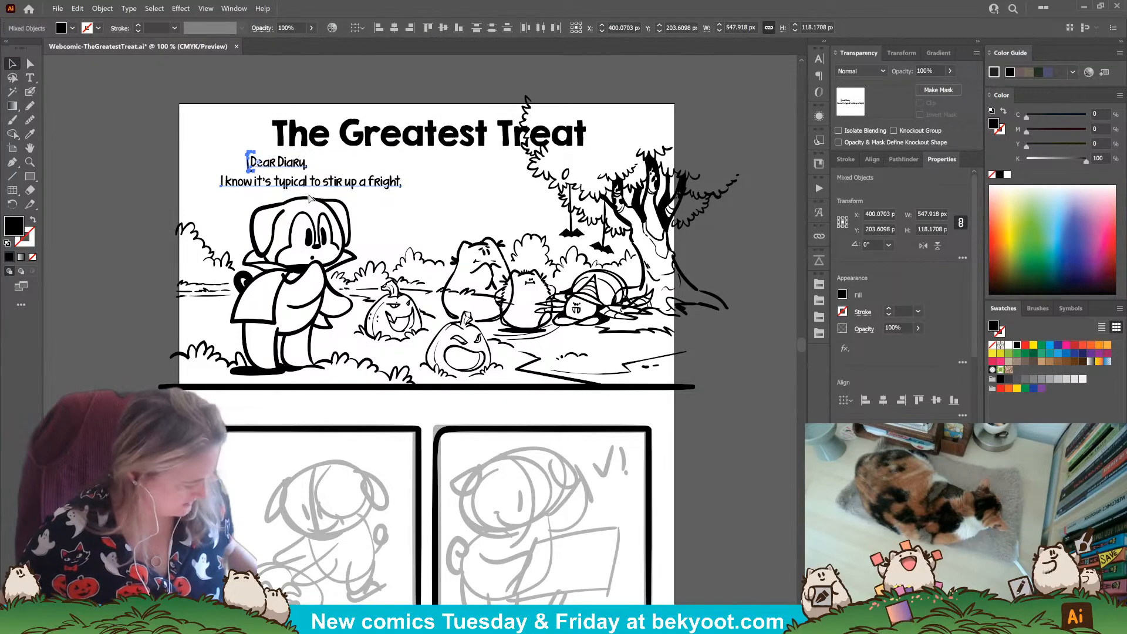
{"action": "key", "text": "Delete"}
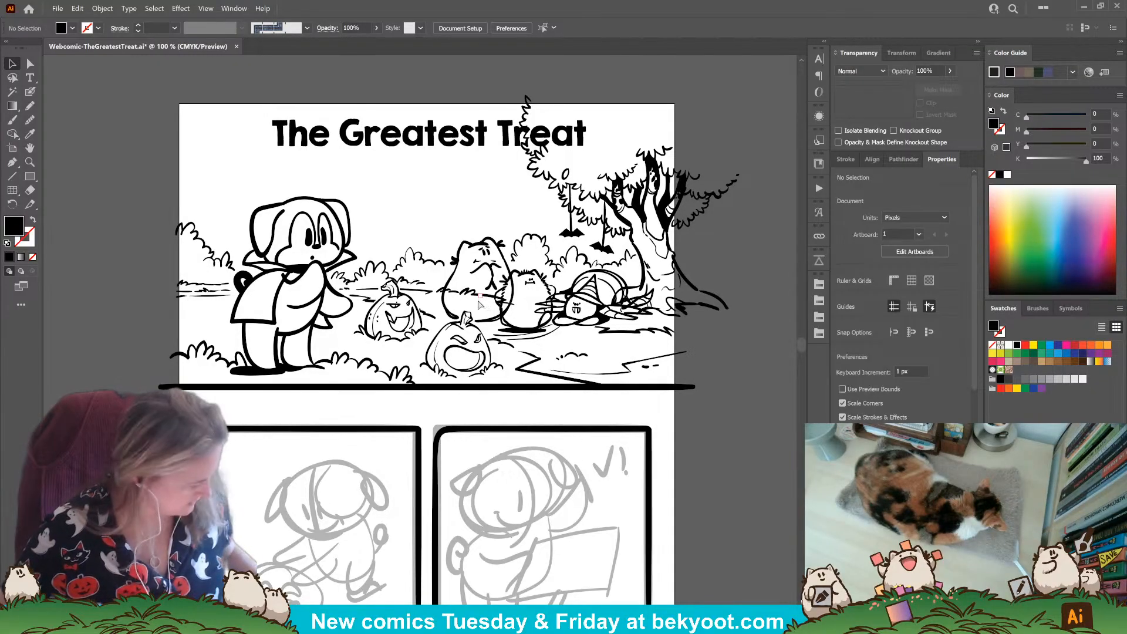
{"action": "key", "text": "ctrl+z"}
{"action": "key", "text": "ctrl+shift+a"}
Step: Move the title up and extend the artboard's upper edge to a height of about 2544 px
{"action": "left_click_drag", "start_coordinate": [404, 141], "coordinate": [404, 128]}
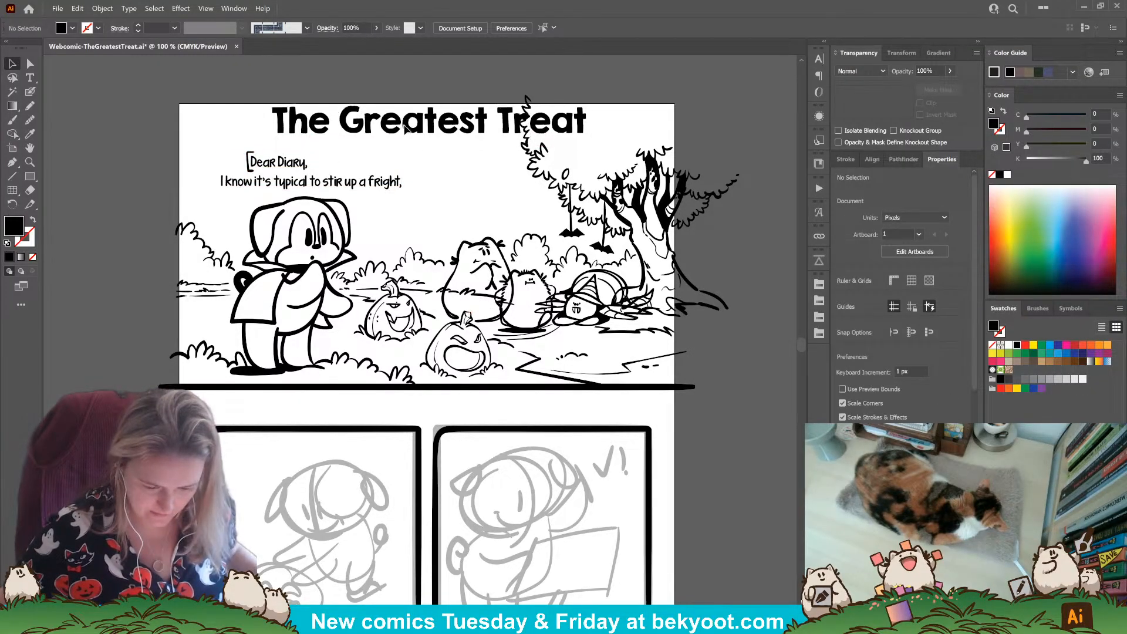
{"action": "key", "text": "shift+o"}
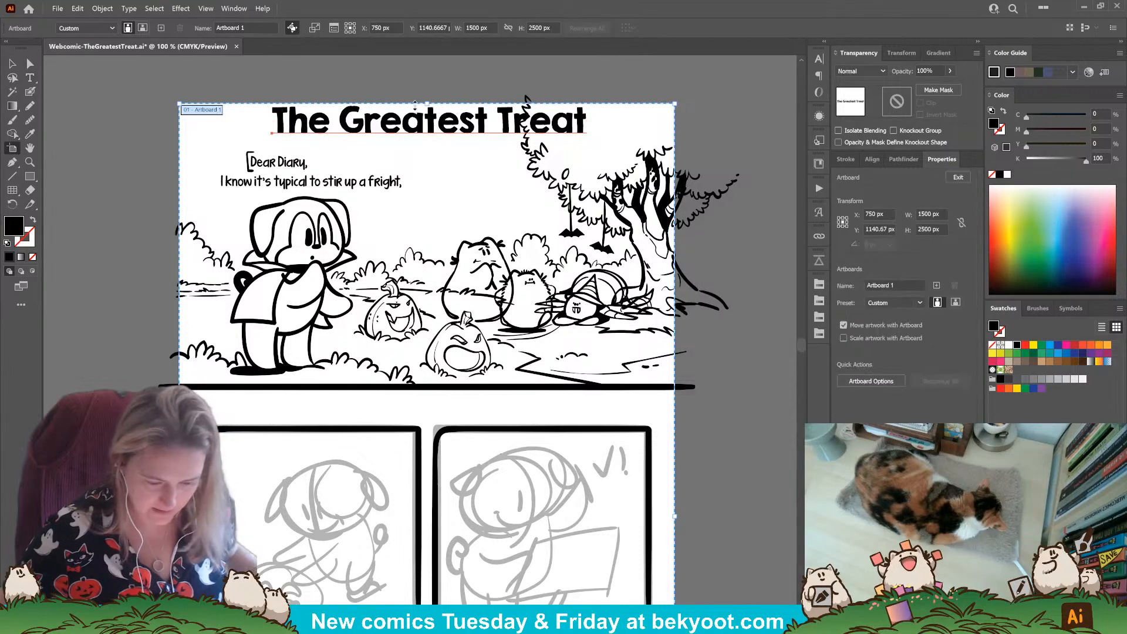
{"action": "left_click_drag", "start_coordinate": [427, 103], "coordinate": [430, 90]}
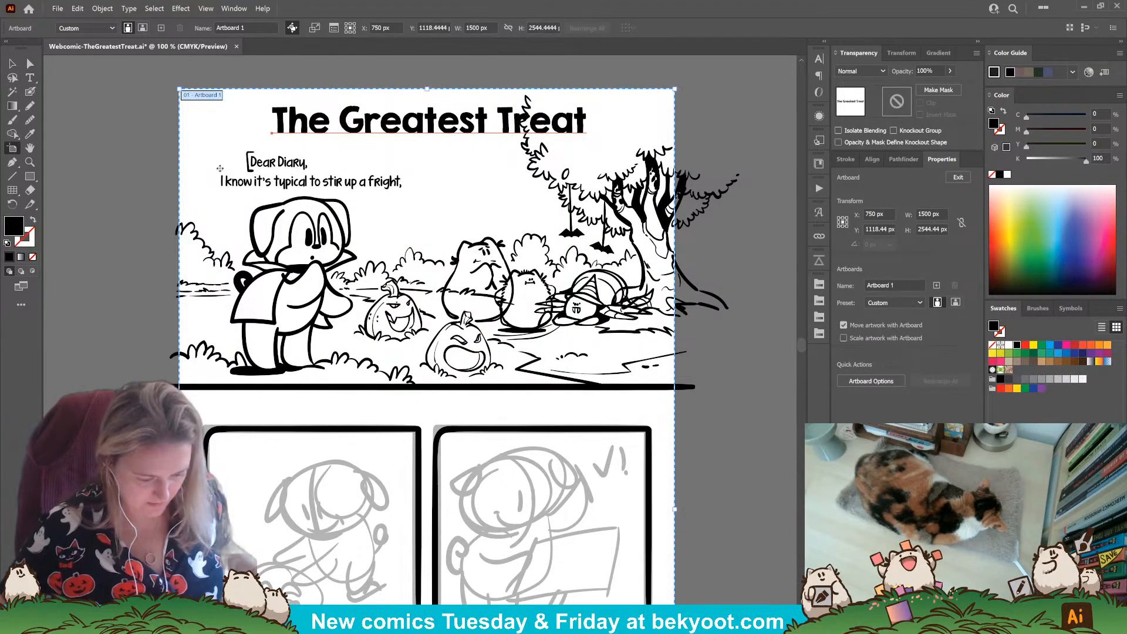
Step: Shift the bracketed greeting toward the middle of the line below it and duplicate that line beside the original
{"action": "key", "text": "v"}
{"action": "left_click_drag", "start_coordinate": [282, 164], "coordinate": [531, 185]}
Step: Replace the duplicated line's text with "as this is the one and only" and "Halloween night..." on a second line
{"action": "key", "text": "t"}
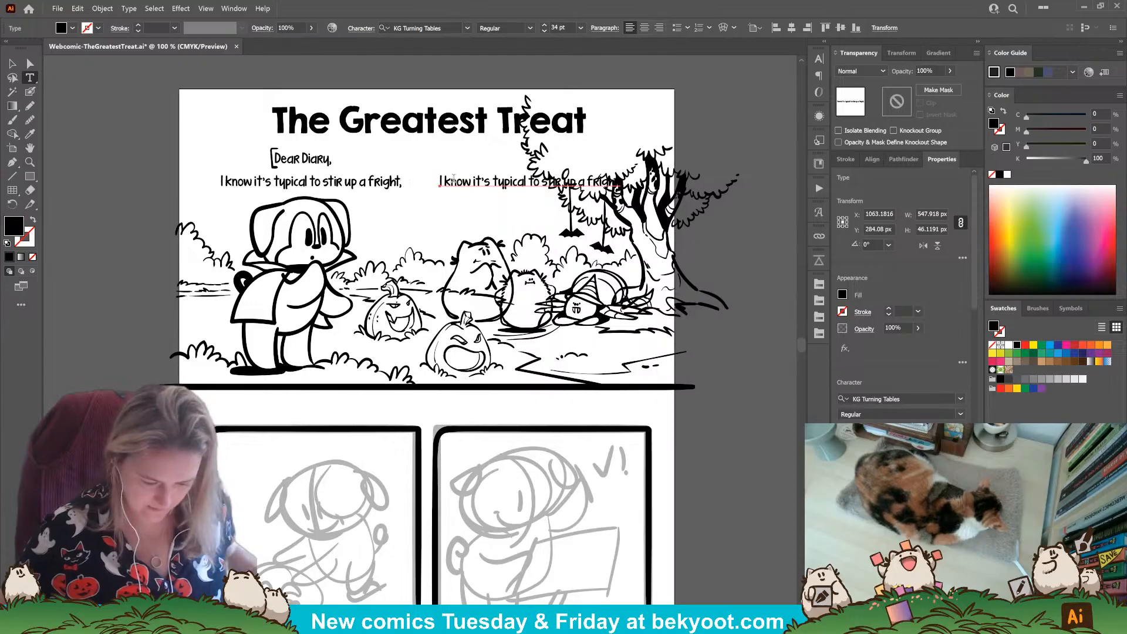
{"action": "triple_click", "coordinate": [456, 179]}
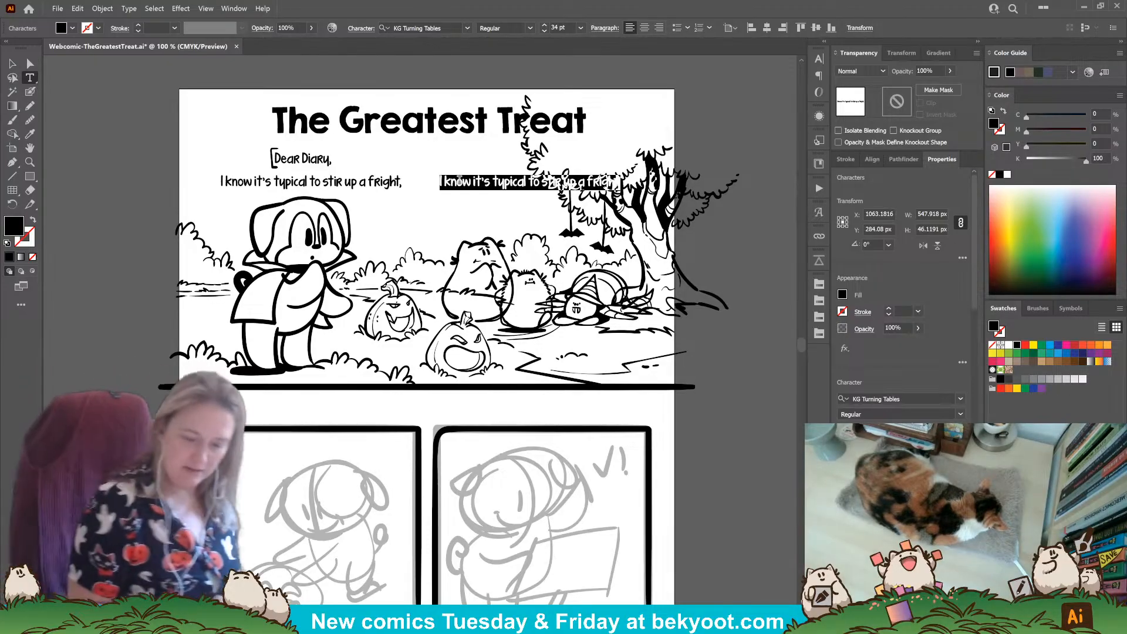
{"action": "type", "text": "as"}
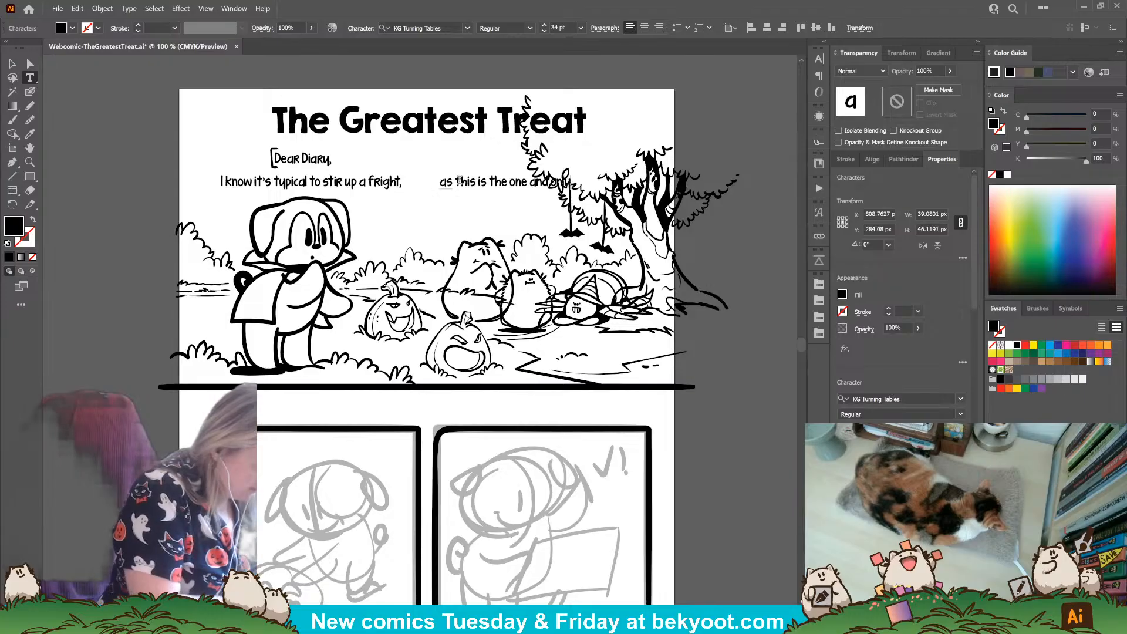
{"action": "left_click", "coordinate": [460, 181]}
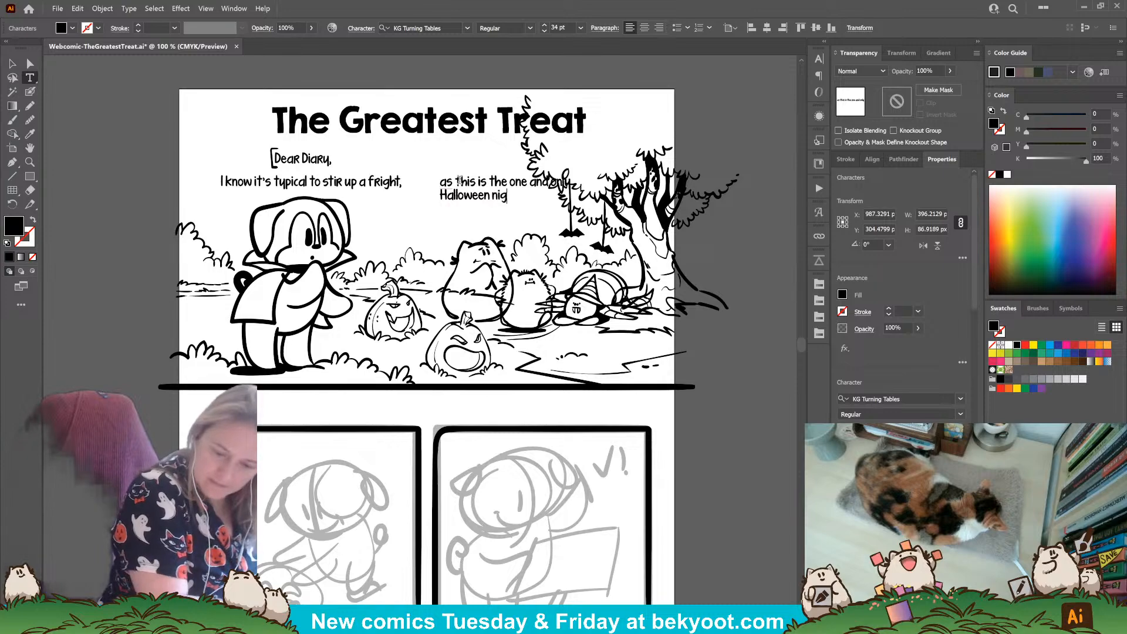
{"action": "type", "text": ","}
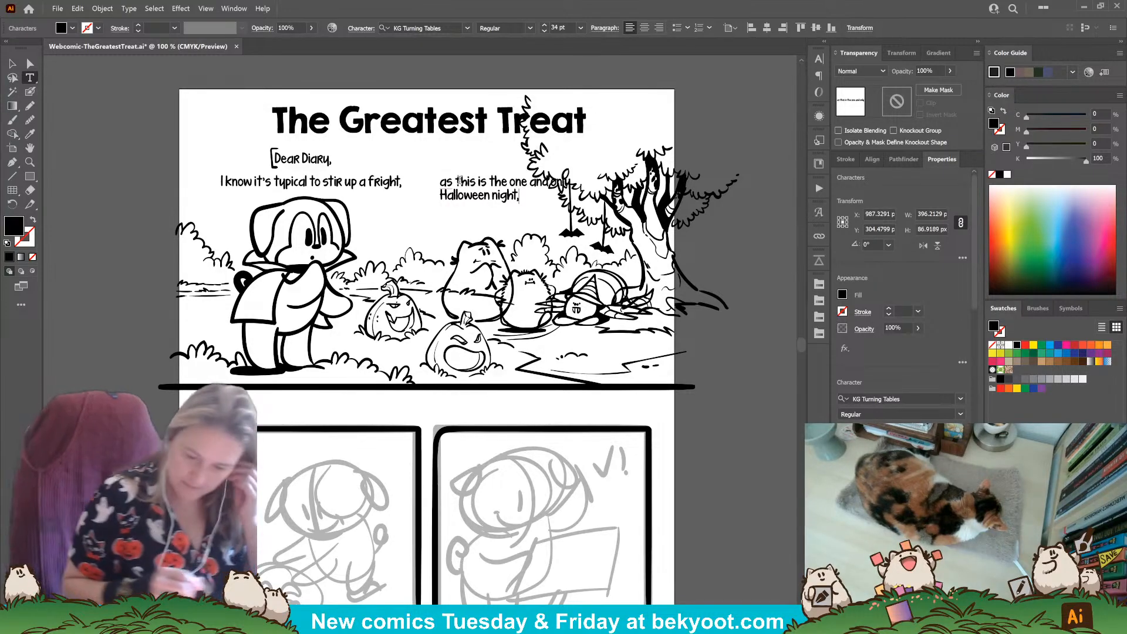
{"action": "key", "text": "BackSpace"}
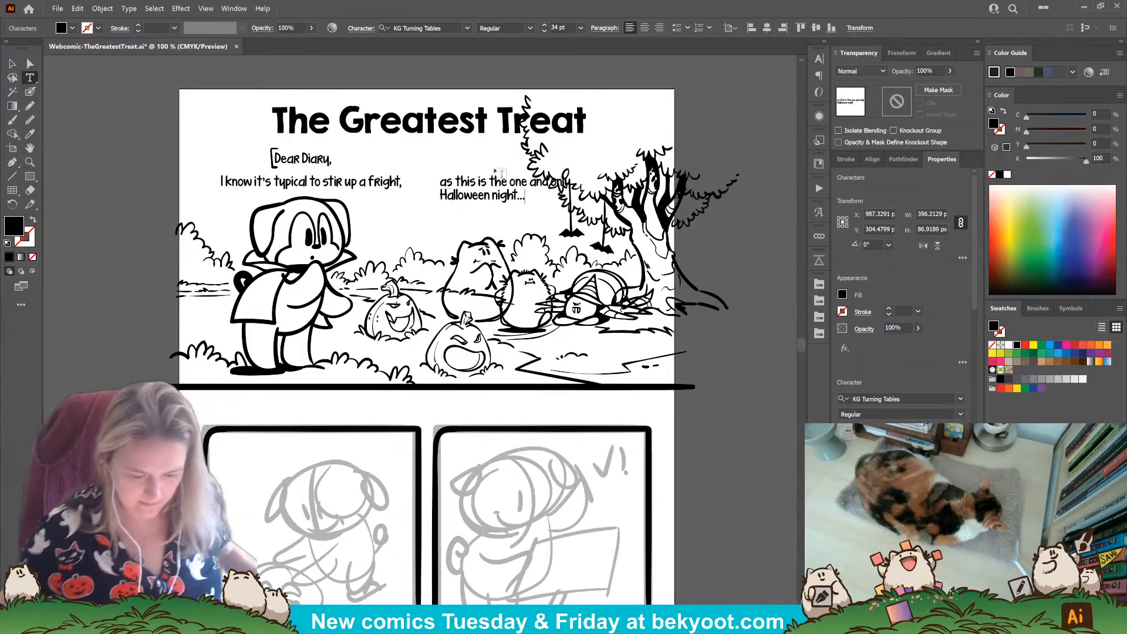
Step: Center-align the two-line Halloween night caption and shift it closer to the tree trunk
{"action": "left_click", "coordinate": [13, 63]}
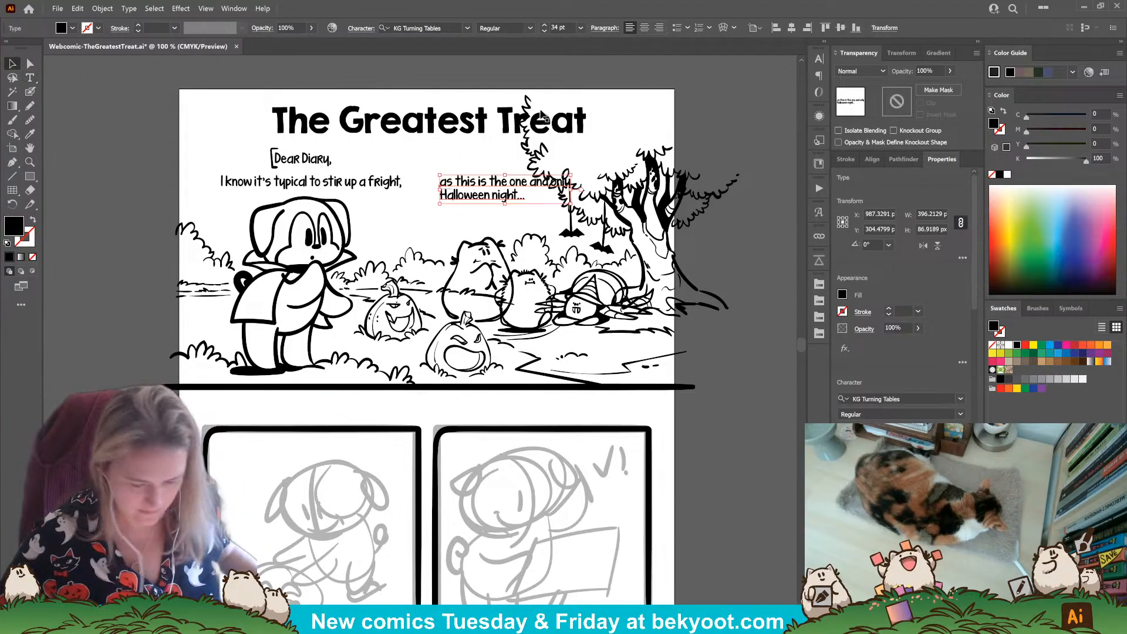
{"action": "left_click", "coordinate": [644, 28]}
{"action": "left_click_drag", "start_coordinate": [456, 186], "coordinate": [512, 186]}
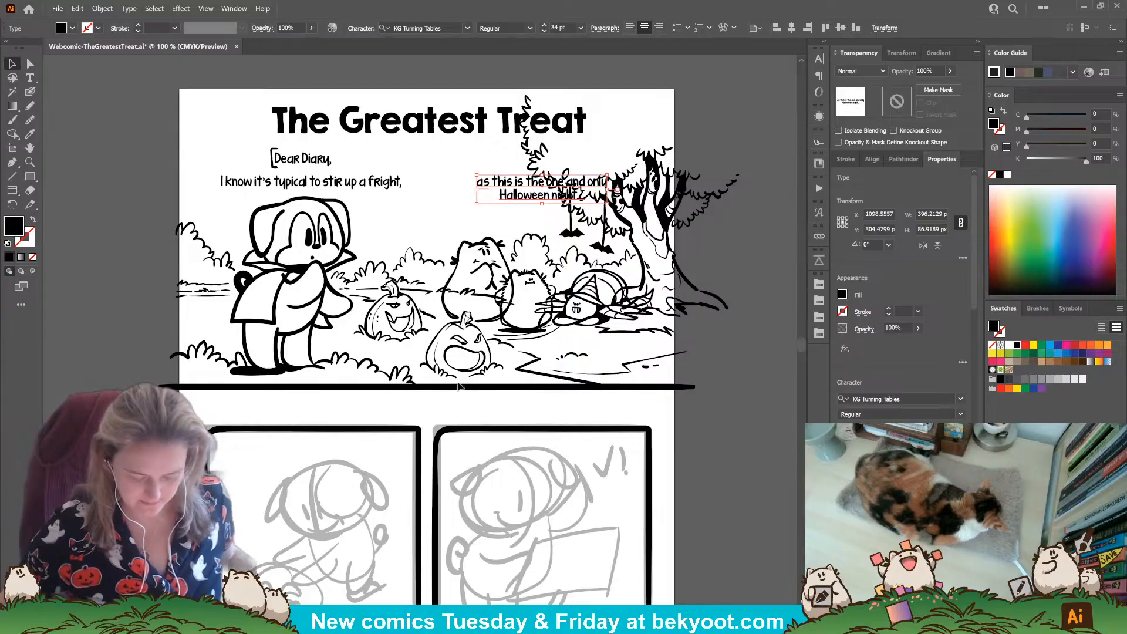
Step: Copy the Halloween night caption above the first sketched panel and rewrite the copy as "...so please excuse me if I take a pause"
{"action": "scroll", "coordinate": [441, 316], "scroll_direction": "down", "scroll_amount": 3}
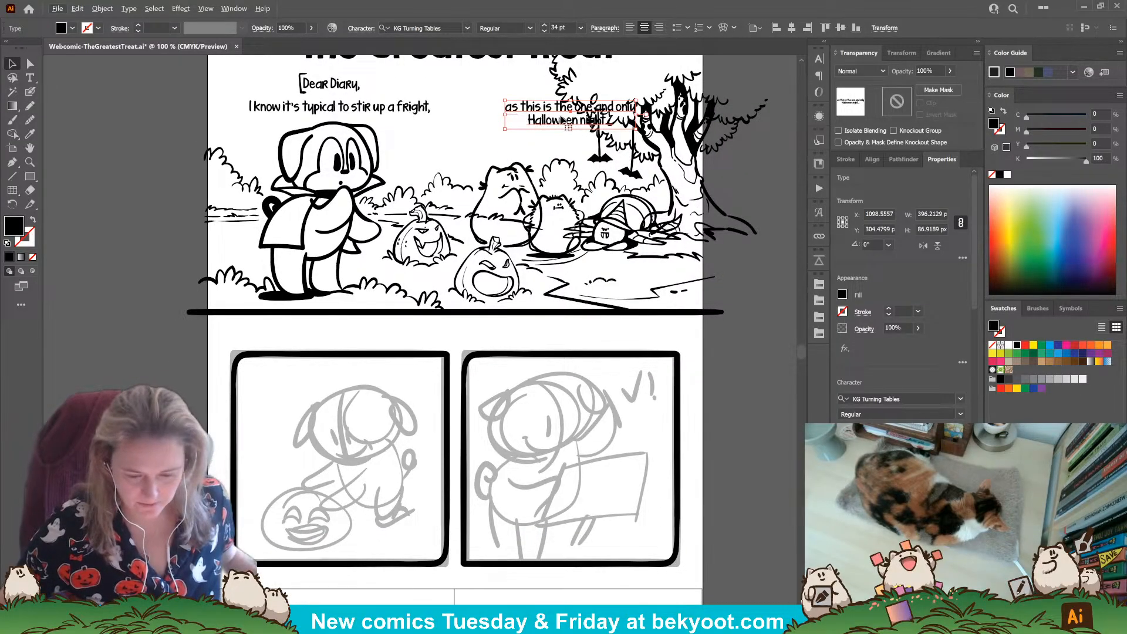
{"action": "left_click_drag", "start_coordinate": [559, 128], "coordinate": [325, 345]}
{"action": "key", "text": "t"}
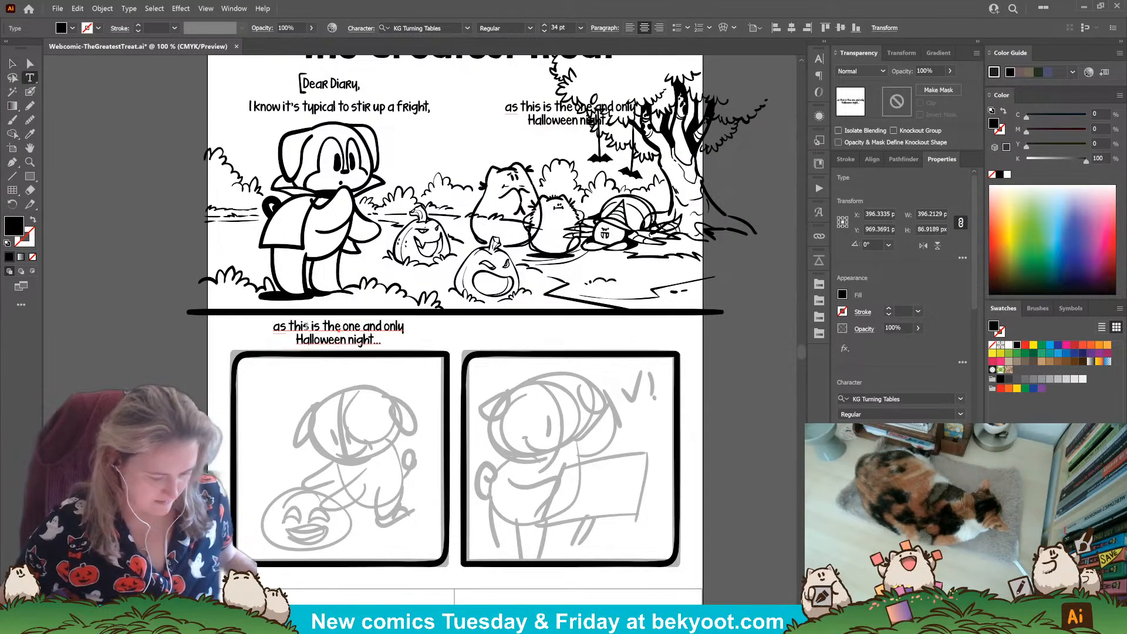
{"action": "left_click_drag", "start_coordinate": [276, 326], "coordinate": [435, 344]}
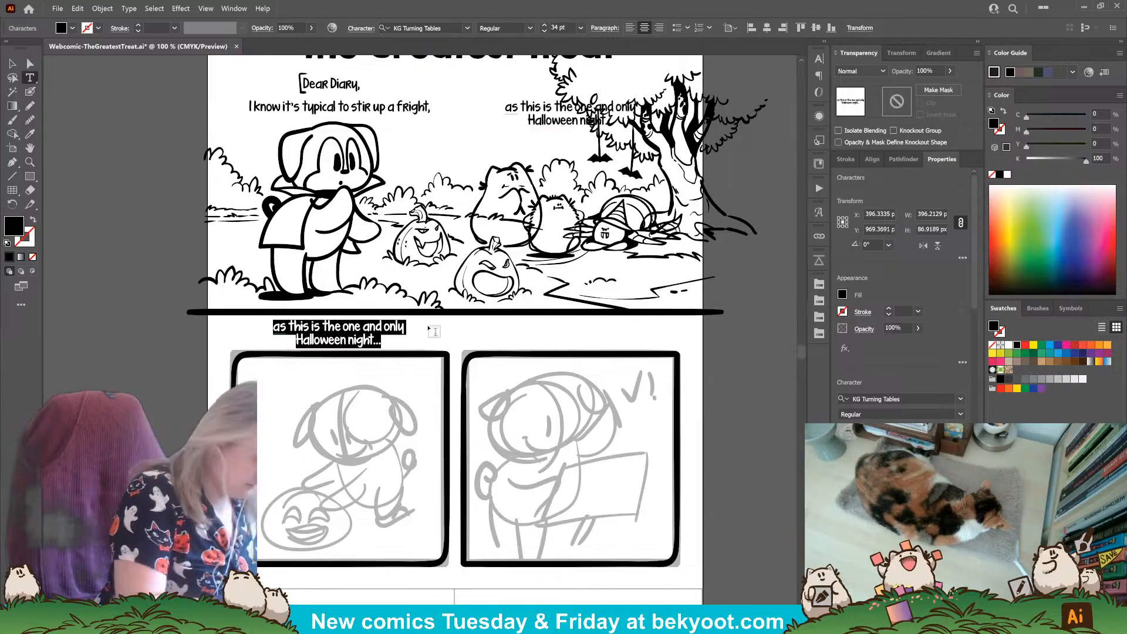
{"action": "type", "text": "..."}
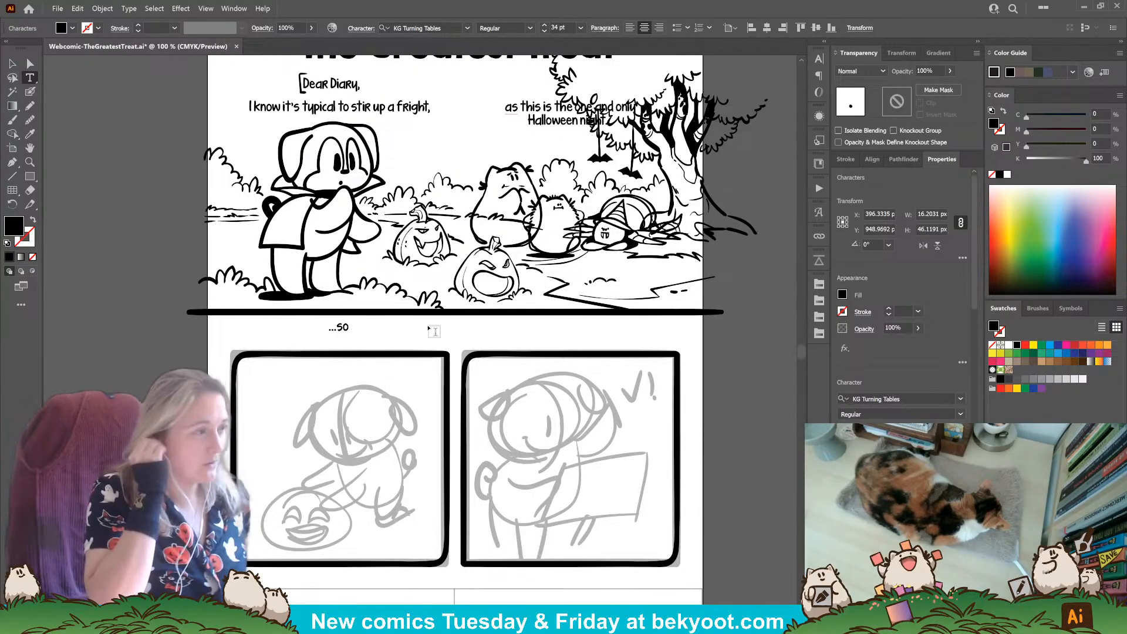
{"action": "type", "text": "so please exc"}
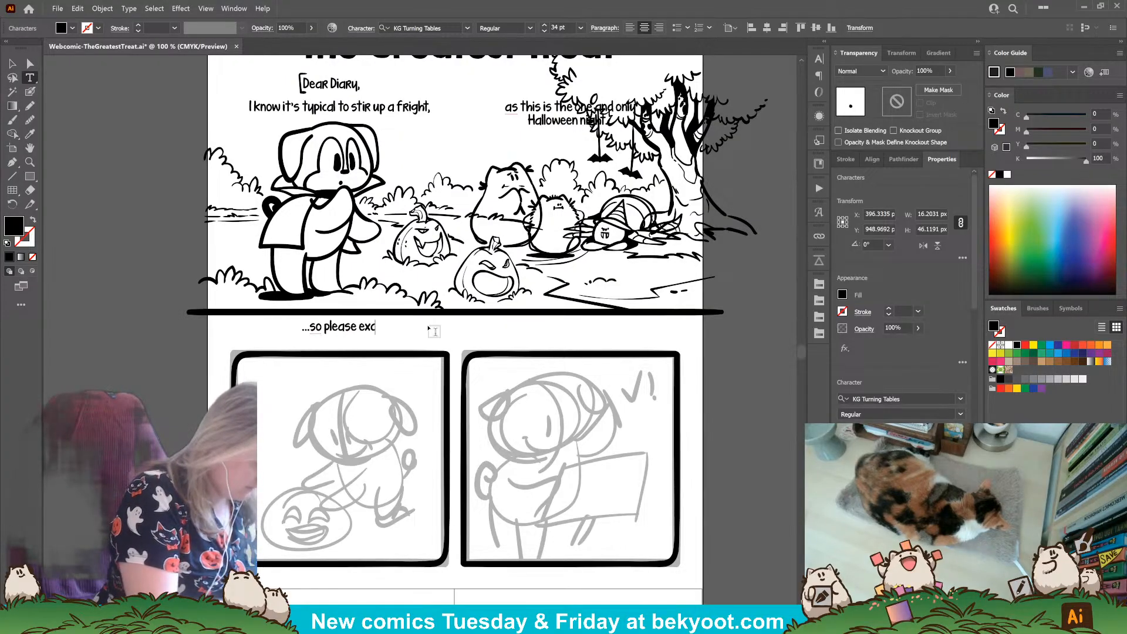
{"action": "type", "text": "use me if "}
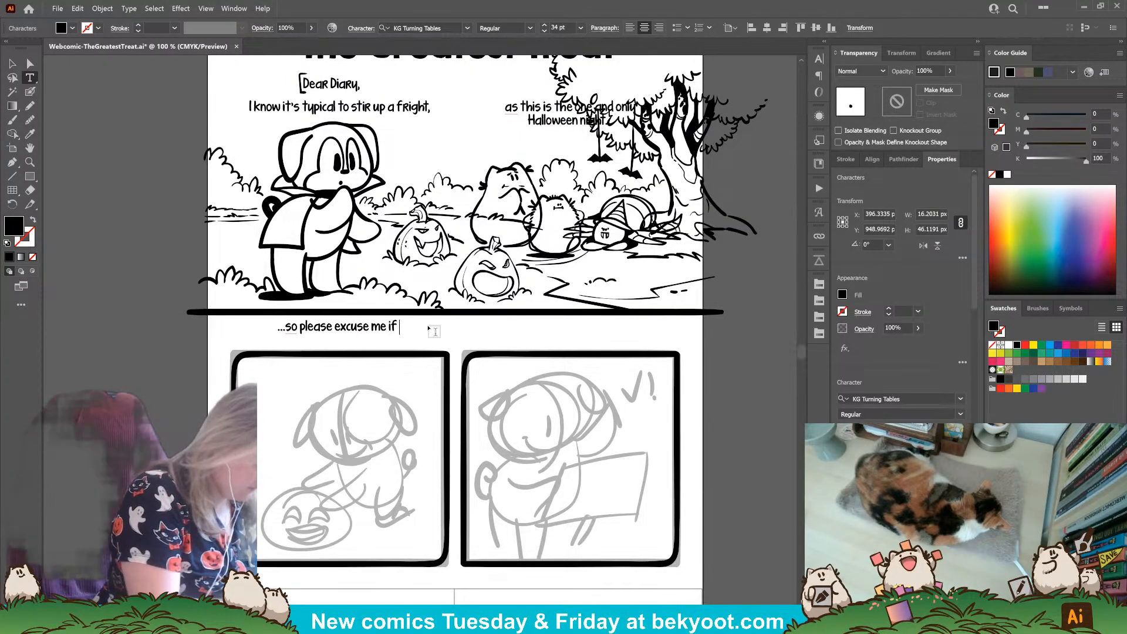
{"action": "type", "text": "I take a "}
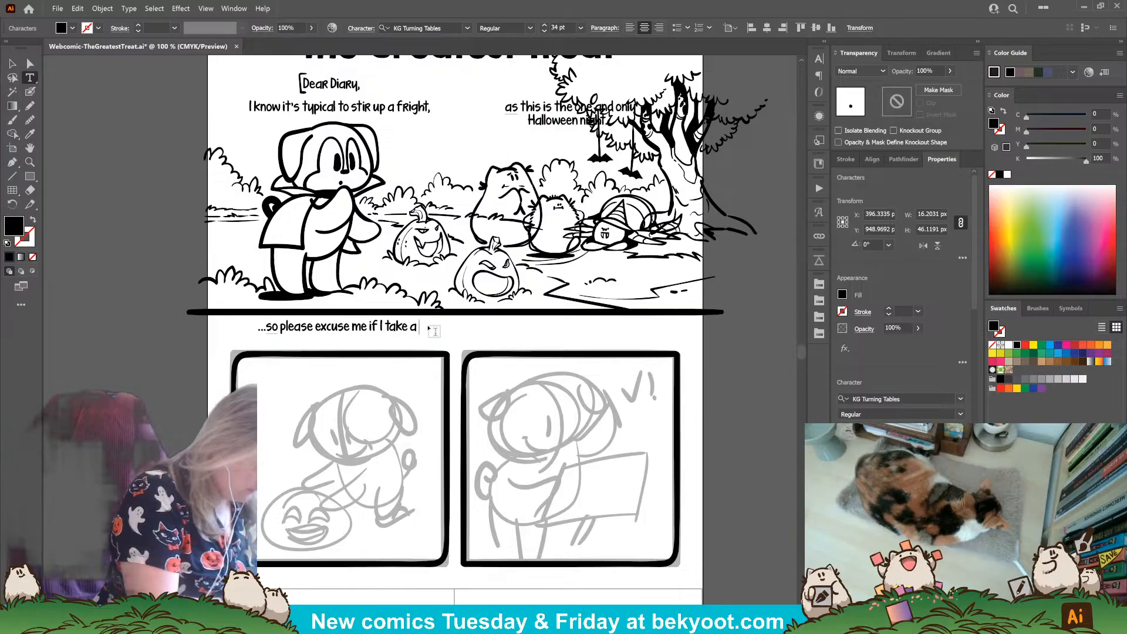
{"action": "type", "text": "pause"}
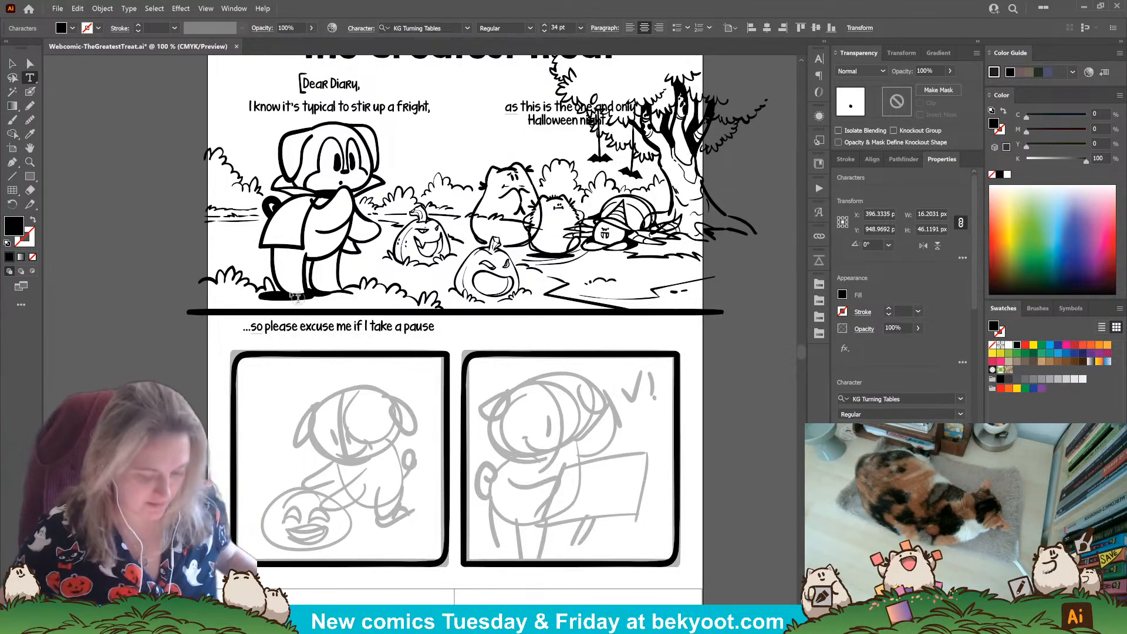
Step: Enlarge the "...so please excuse me" caption to about 36.6 pt and duplicate it above the second sketched panel
{"action": "left_click", "coordinate": [13, 63]}
{"action": "left_click_drag", "start_coordinate": [410, 326], "coordinate": [656, 344]}
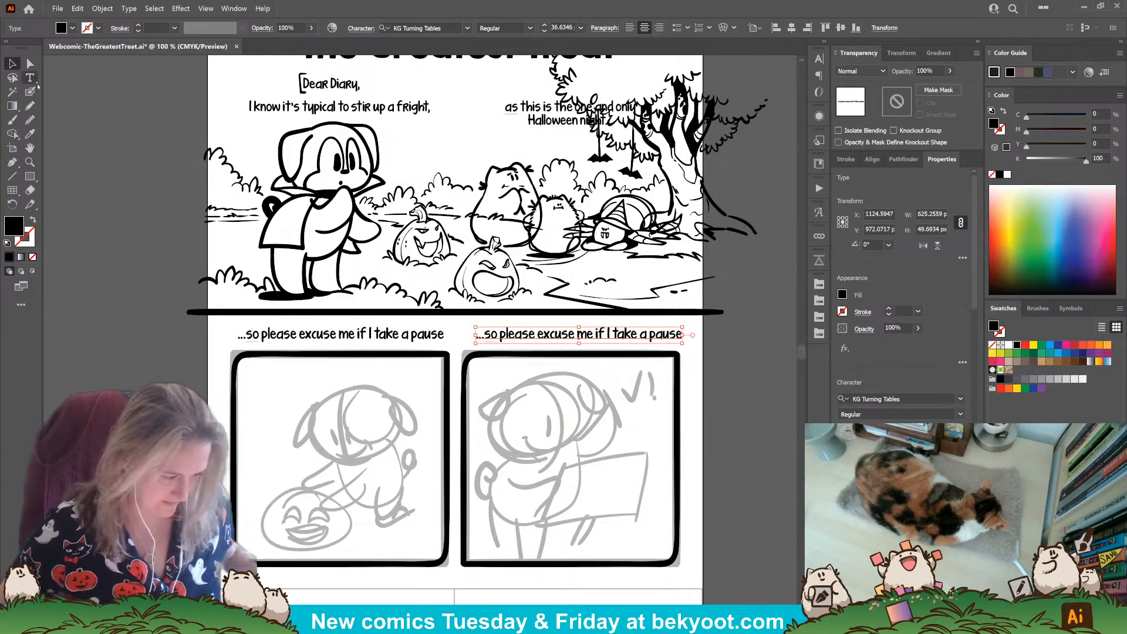
Step: Add a comma to the end of the "...so please excuse me if I take a pause" caption above the left sketch panel
{"action": "key", "text": "t"}
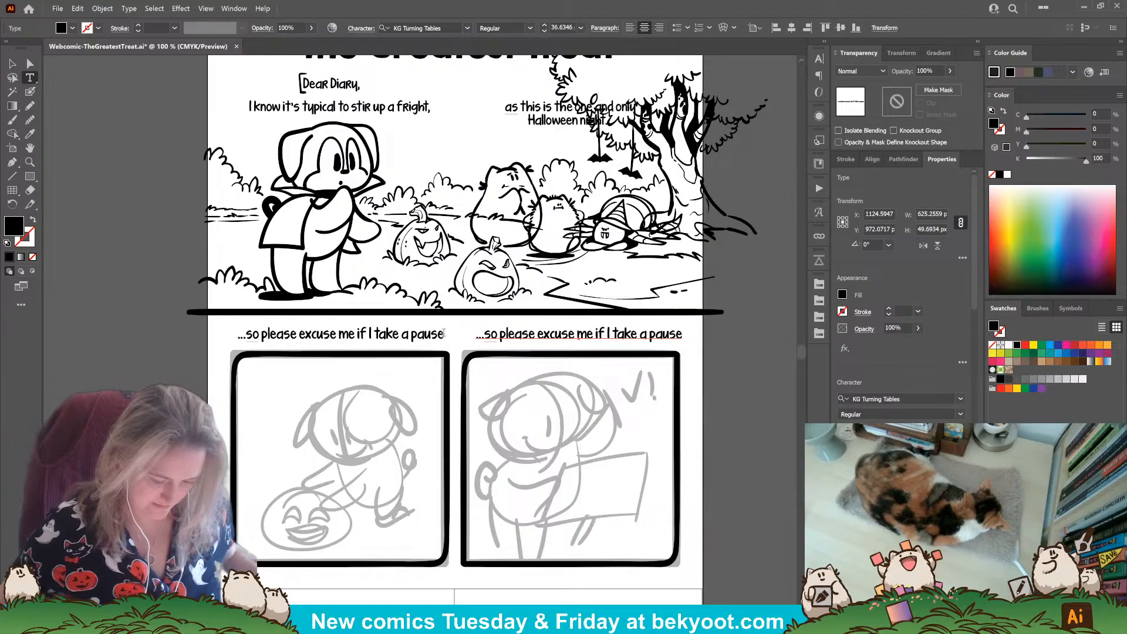
{"action": "left_click", "coordinate": [454, 335]}
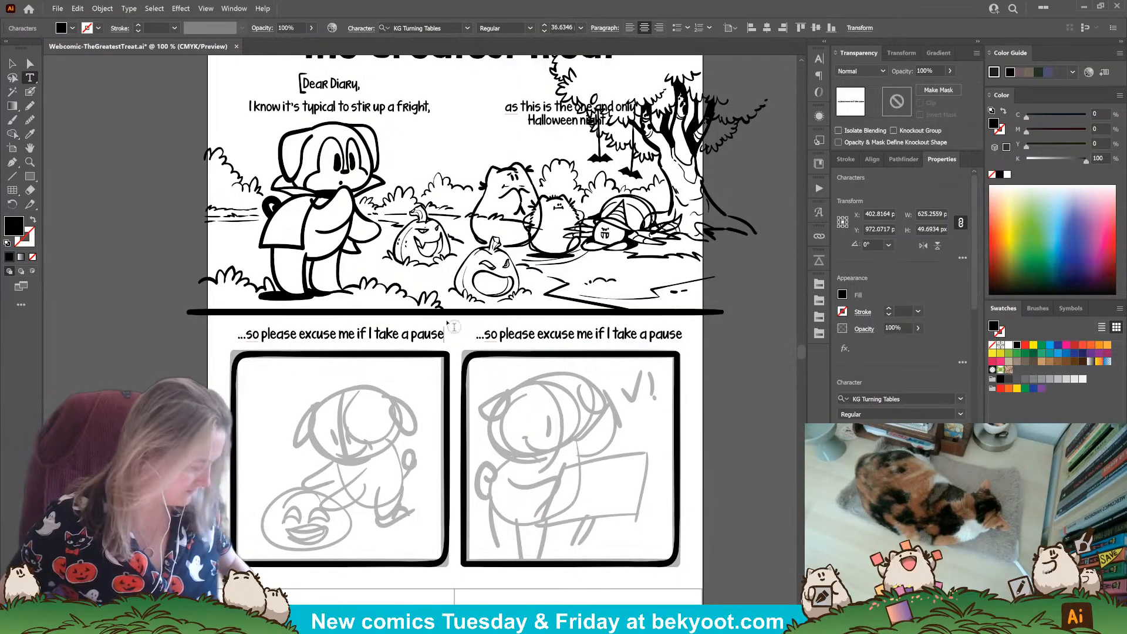
{"action": "type", "text": ","}
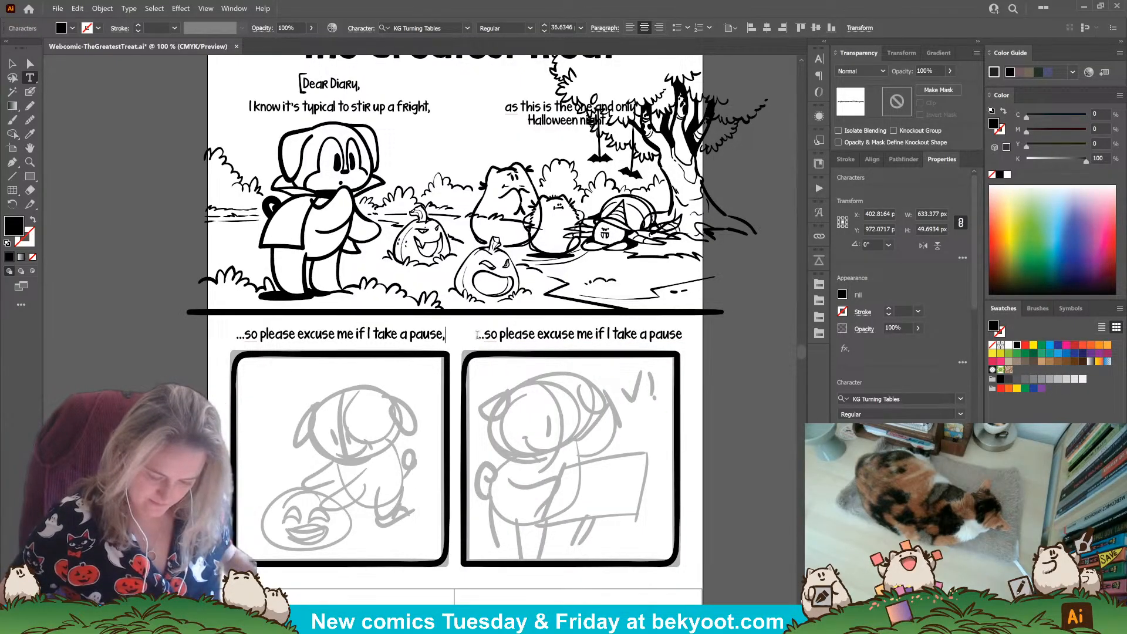
Step: Replace the caption above the right sketch panel with "and opt to pursue a different cause."
{"action": "left_click_drag", "start_coordinate": [480, 335], "coordinate": [686, 333]}
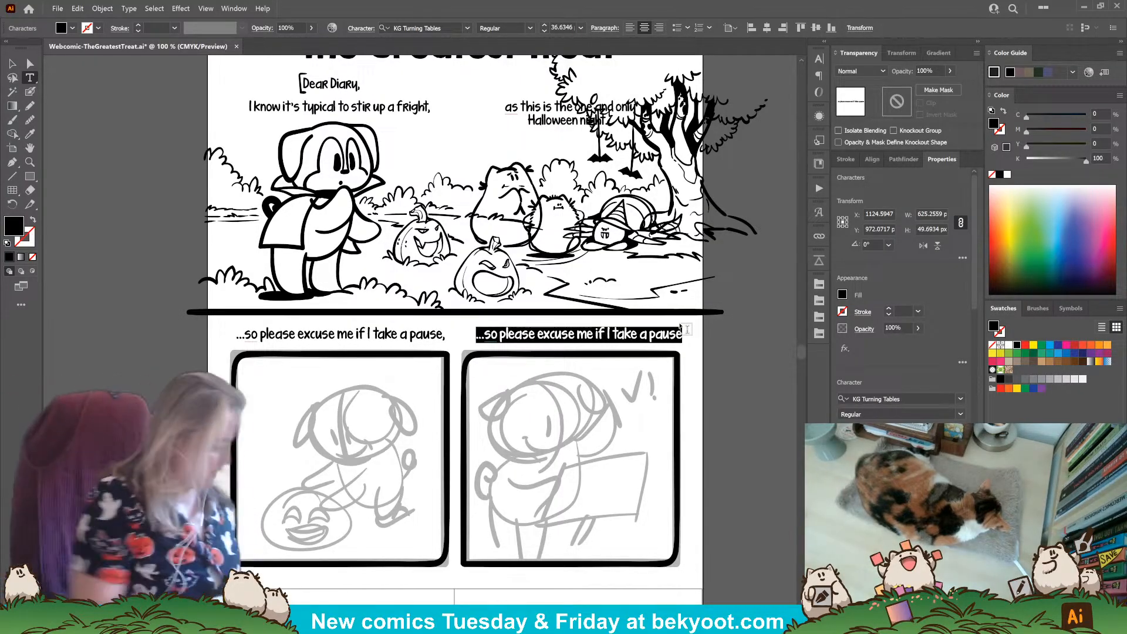
{"action": "type", "text": "and"}
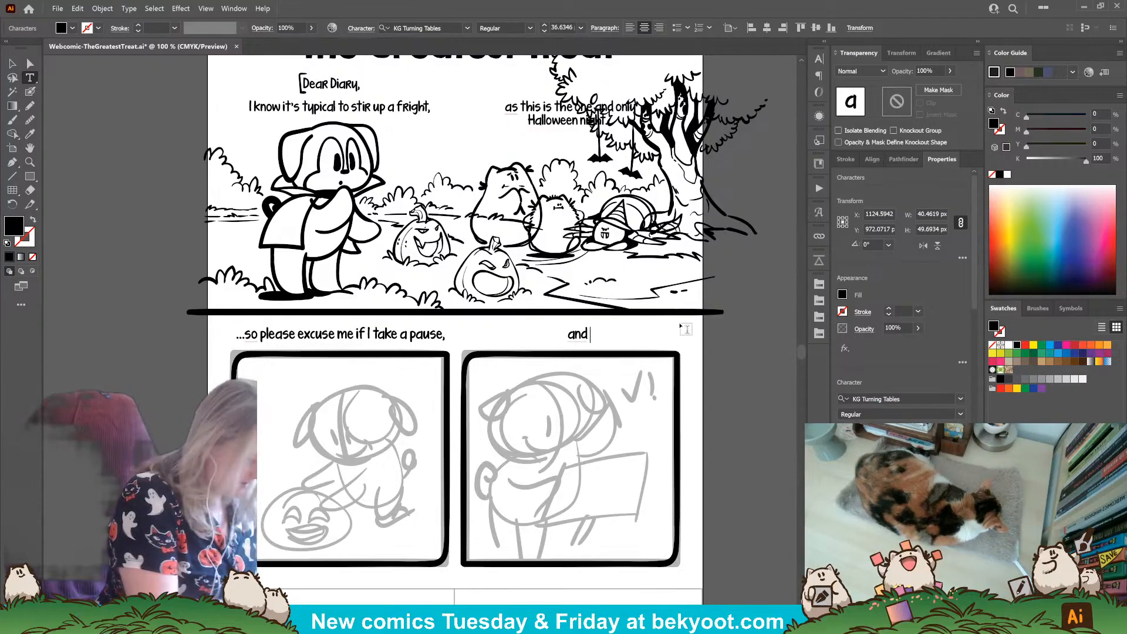
{"action": "type", "text": " opt to pur"}
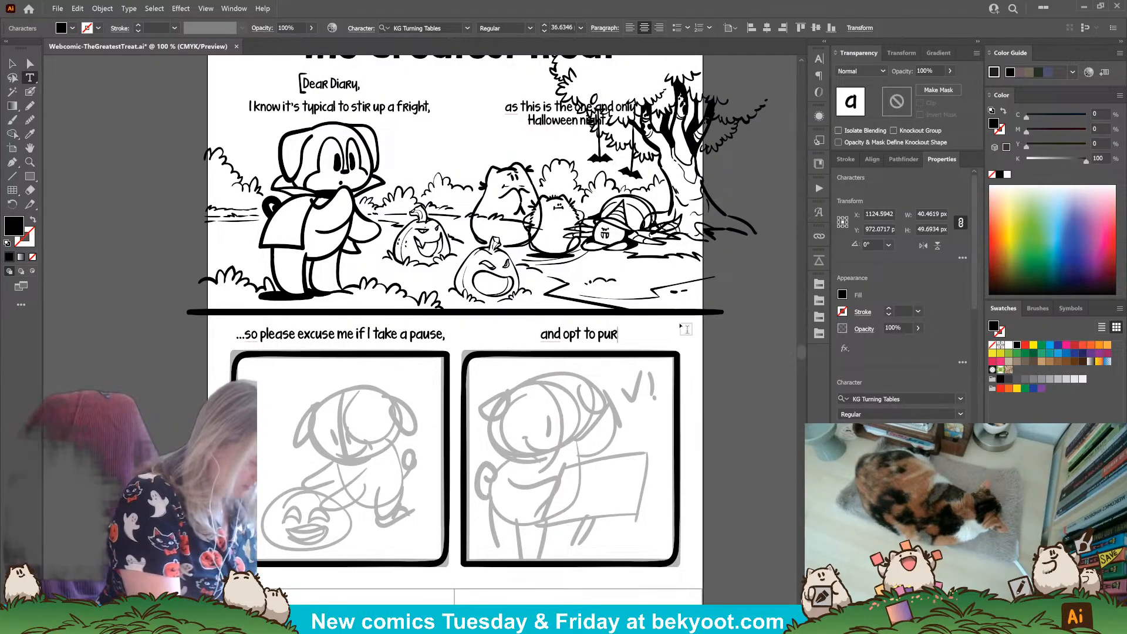
{"action": "type", "text": "sue a dii"}
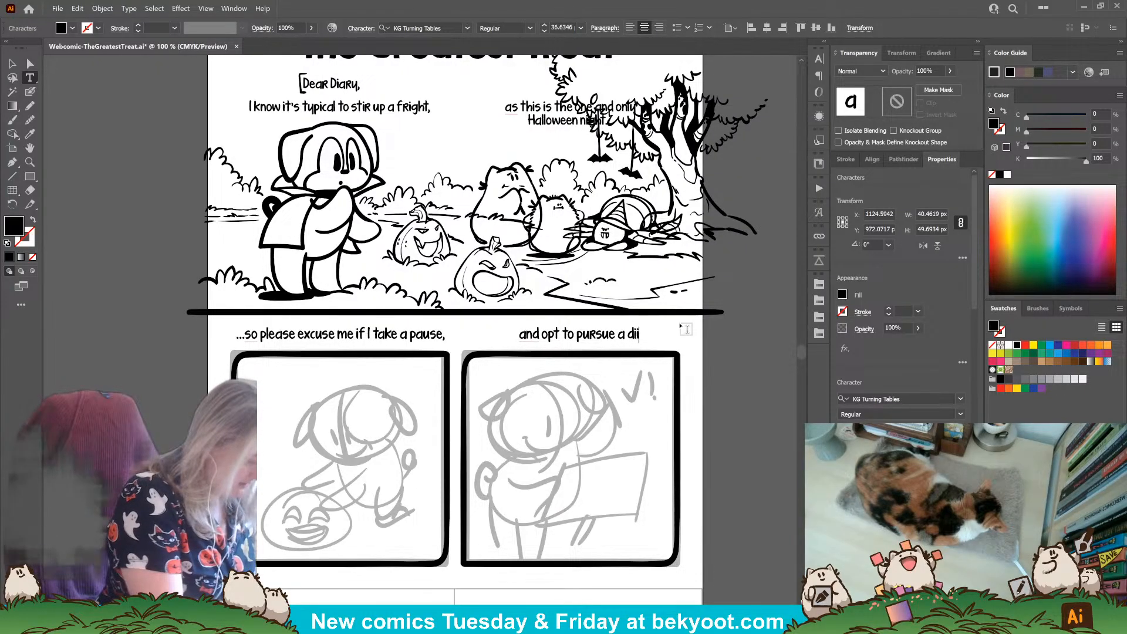
{"action": "type", "text": "ff"}
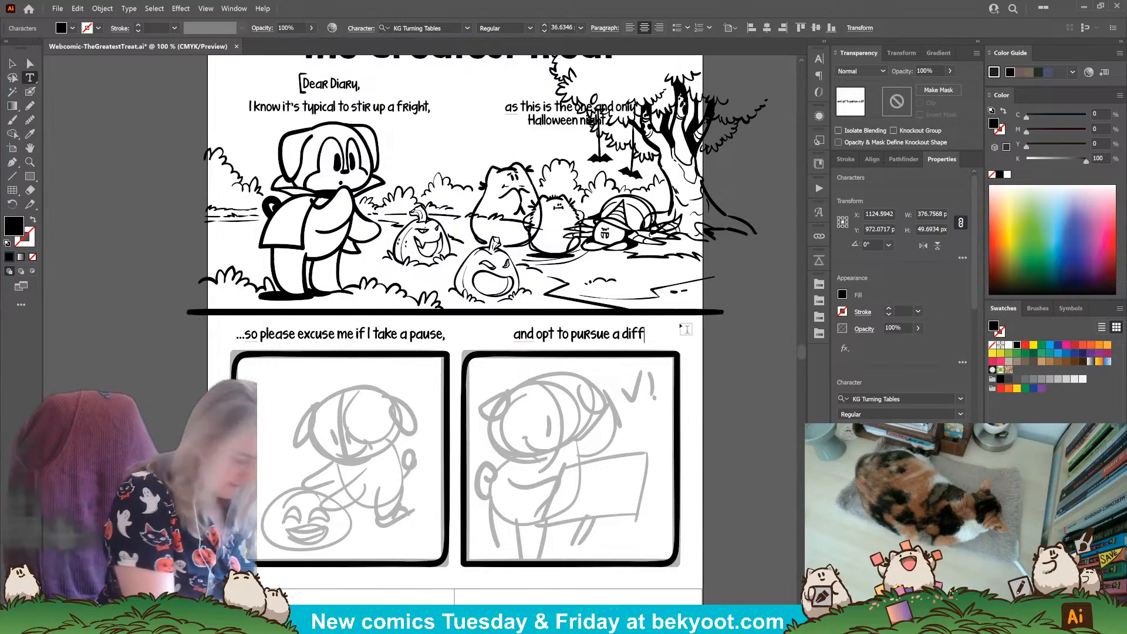
{"action": "type", "text": "erent cause."}
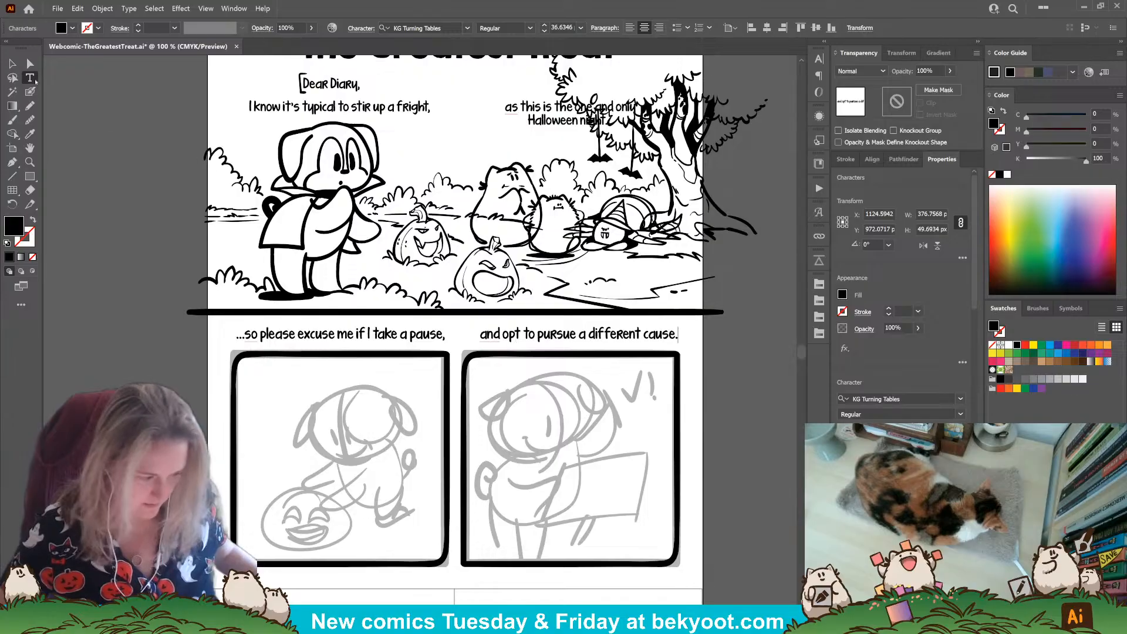
Step: Nudge both captions slightly down toward their sketch panels, keeping them level with each other
{"action": "key", "text": "Escape"}
{"action": "left_click_drag", "start_coordinate": [544, 336], "coordinate": [529, 337]}
{"action": "left_click_drag", "start_coordinate": [441, 340], "coordinate": [441, 342]}
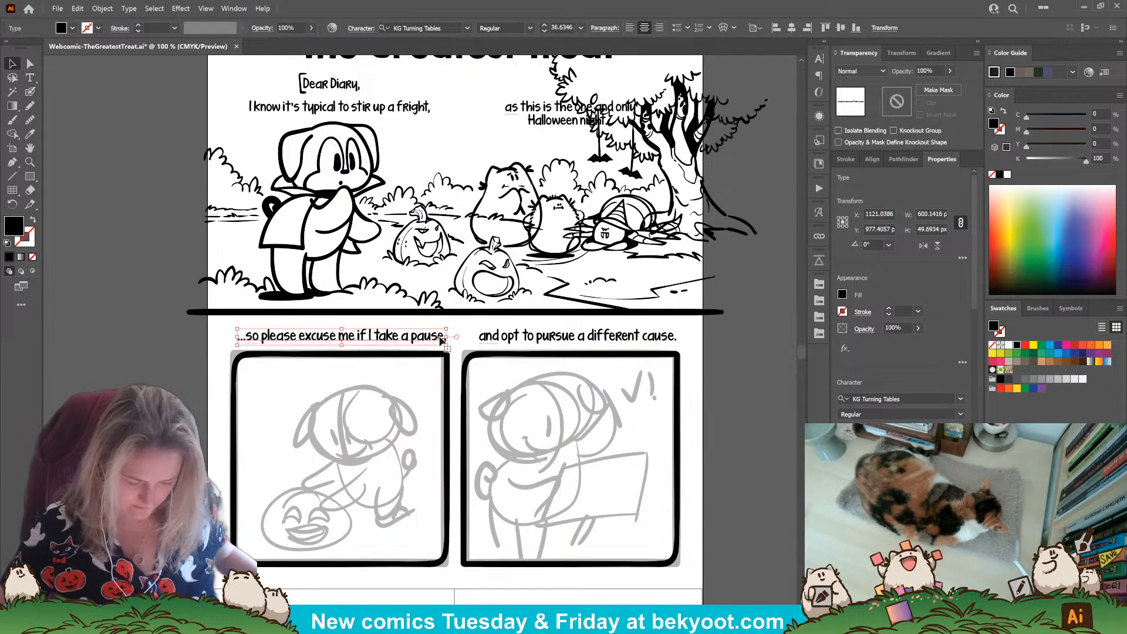
{"action": "left_click", "coordinate": [723, 376]}
Step: Duplicate the "and opt to pursue a different cause." caption and place the copy centered above the two lower sketches
{"action": "scroll", "coordinate": [578, 398], "scroll_direction": "down", "scroll_amount": 3}
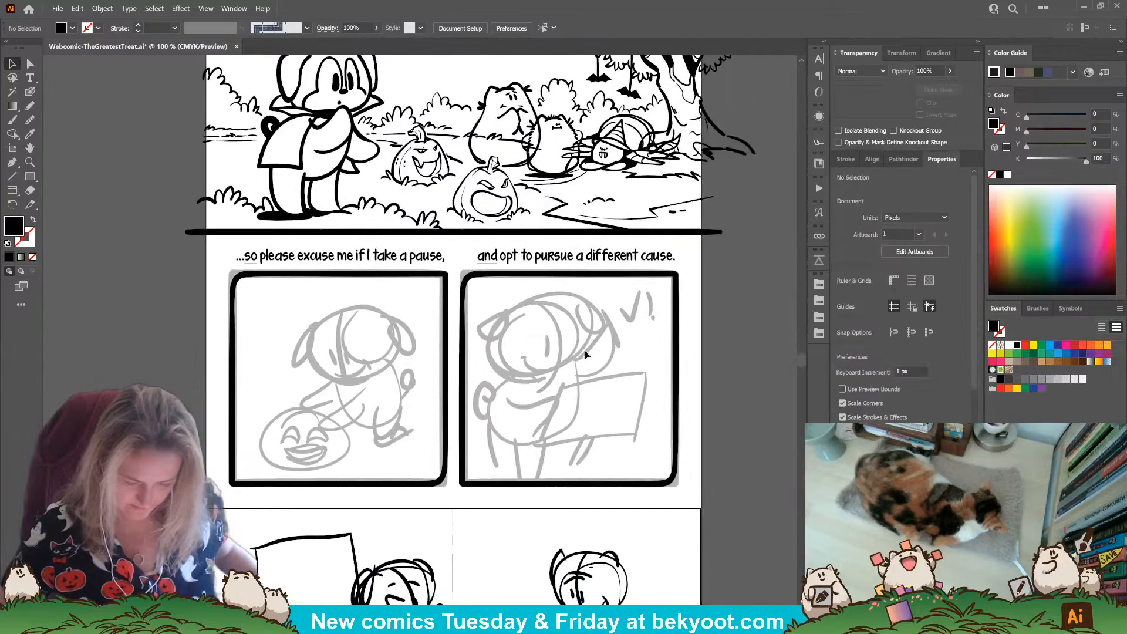
{"action": "left_click_drag", "start_coordinate": [553, 257], "coordinate": [422, 518]}
{"action": "scroll", "coordinate": [438, 469], "scroll_direction": "down", "scroll_amount": 7}
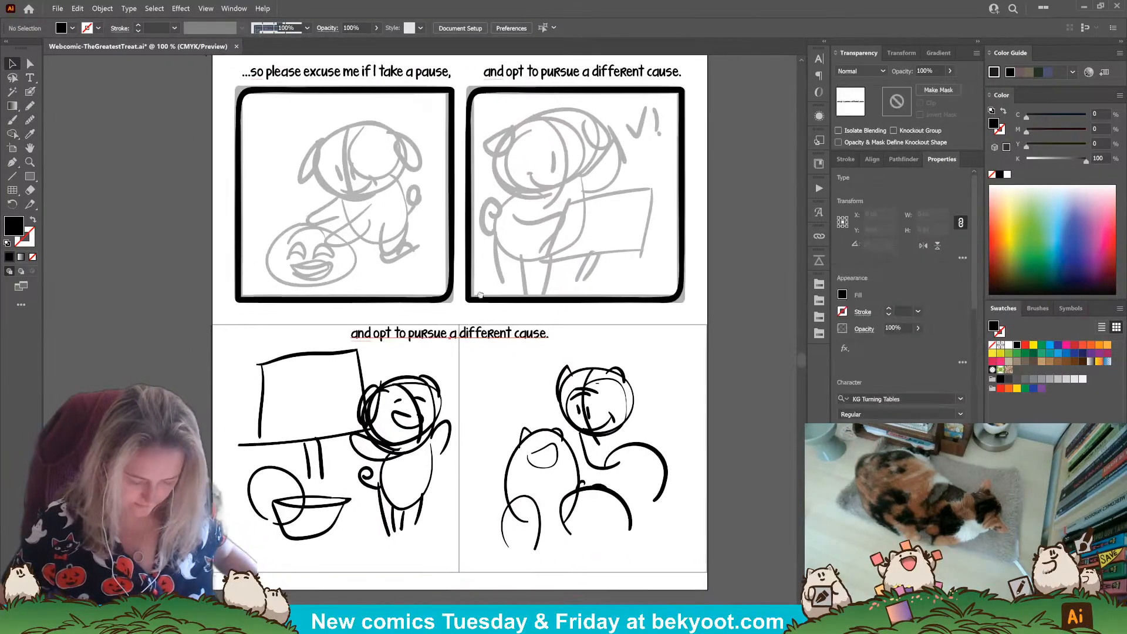
{"action": "left_click", "coordinate": [473, 436]}
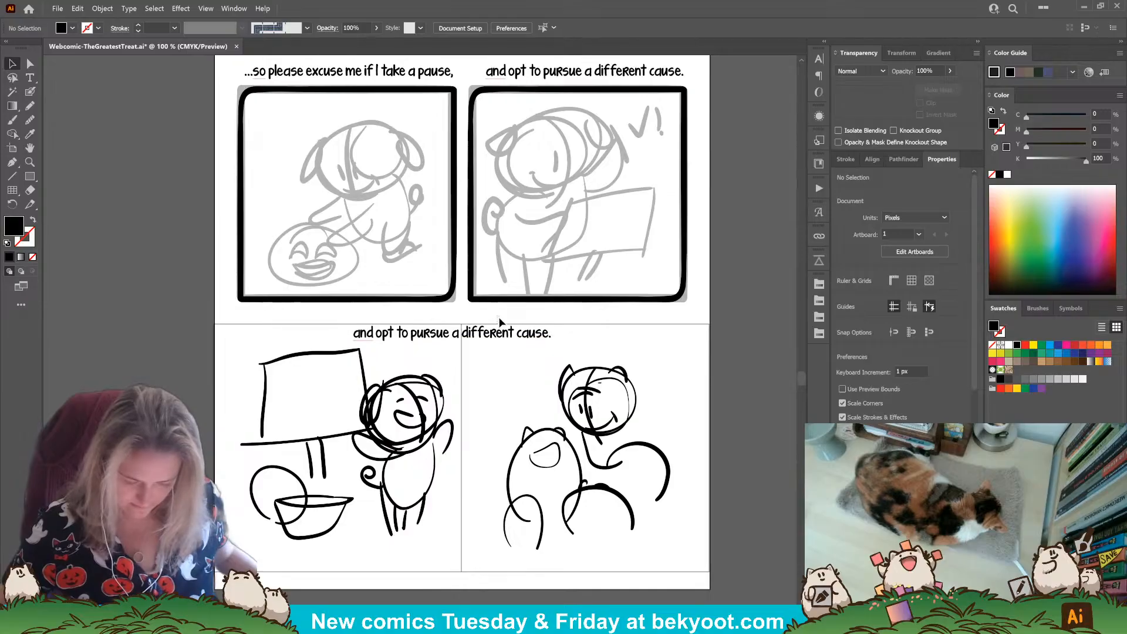
Step: Replace the copied caption's text above the lower sketches with "You might even agree this can't be beat:"
{"action": "left_click", "coordinate": [495, 334]}
{"action": "key", "text": "t"}
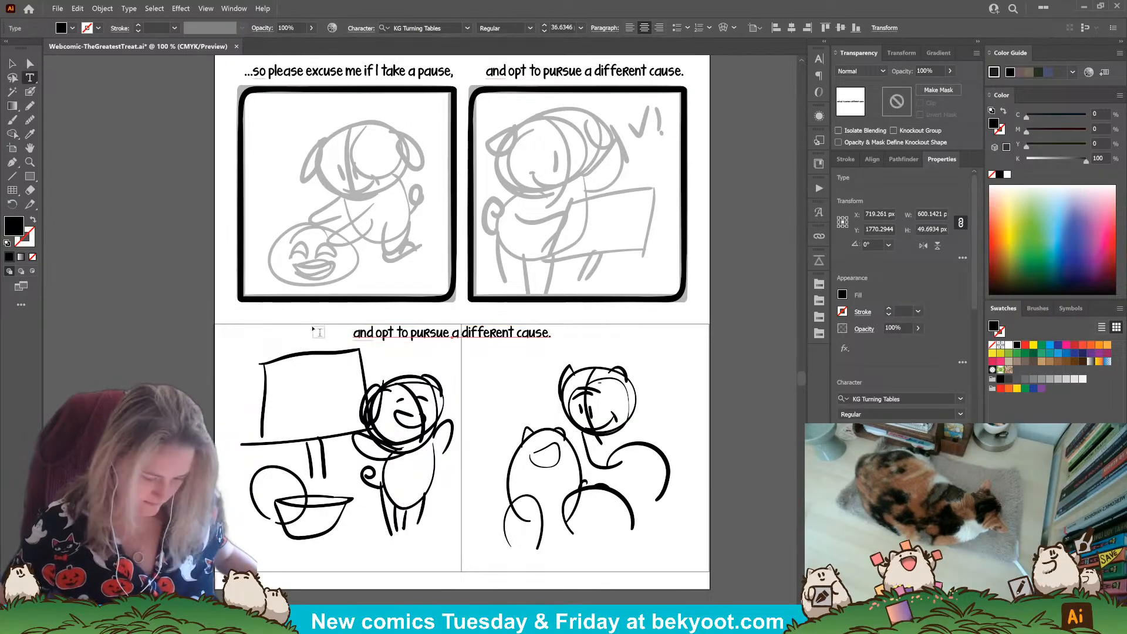
{"action": "left_click_drag", "start_coordinate": [354, 332], "coordinate": [581, 335]}
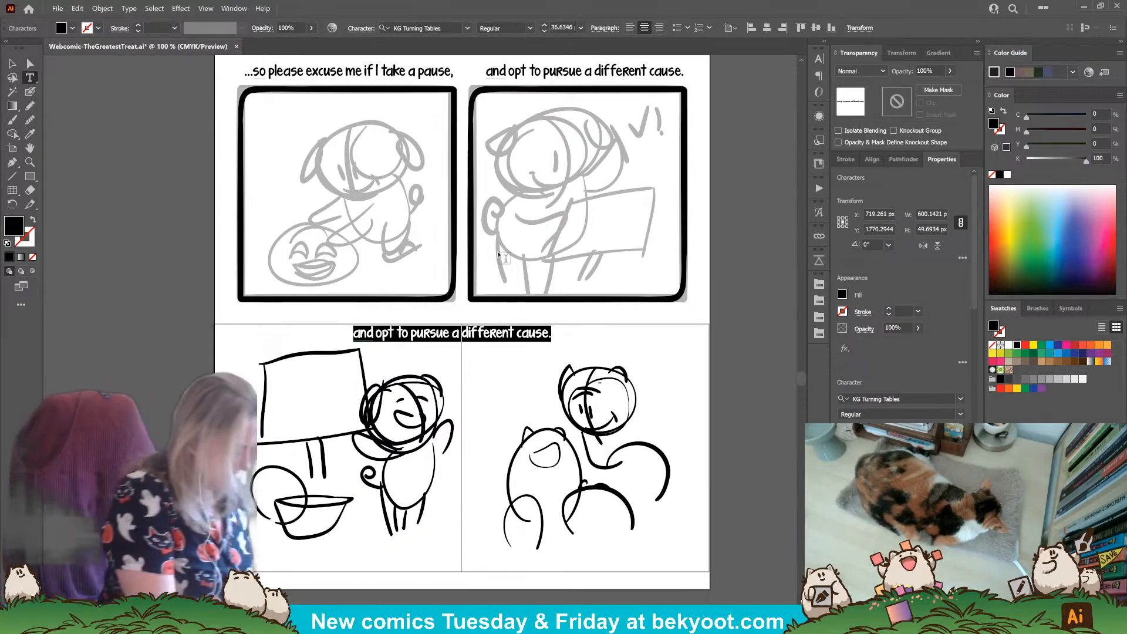
{"action": "type", "text": "You miugh"}
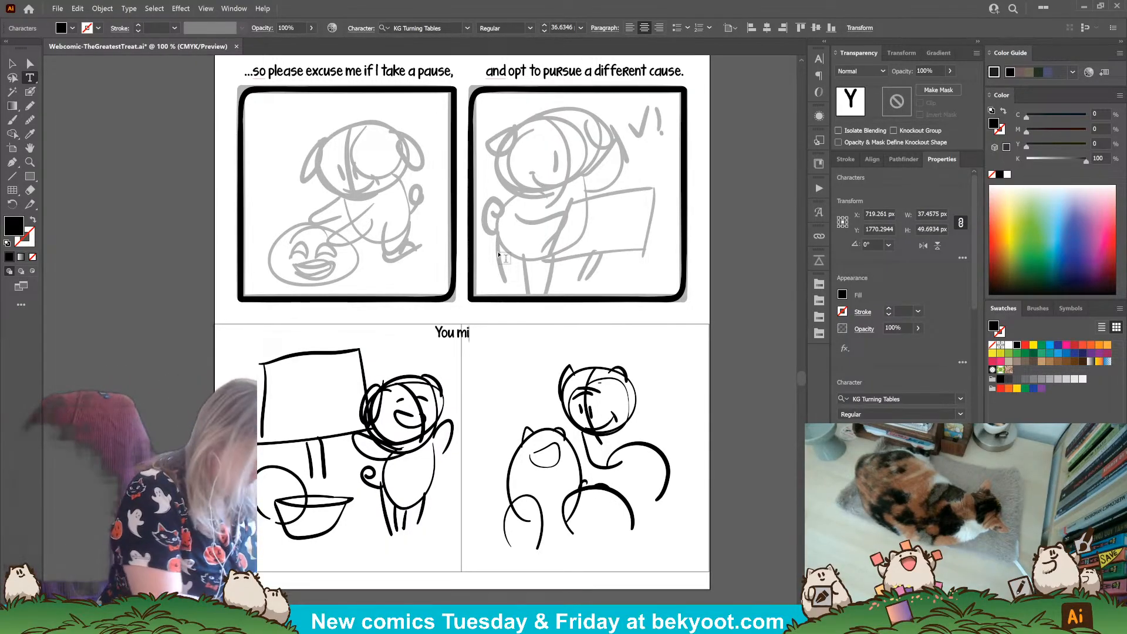
{"action": "key", "text": "BackSpace"}
{"action": "key", "text": "BackSpace"}
{"action": "key", "text": "BackSpace"}
{"action": "type", "text": "ght"}
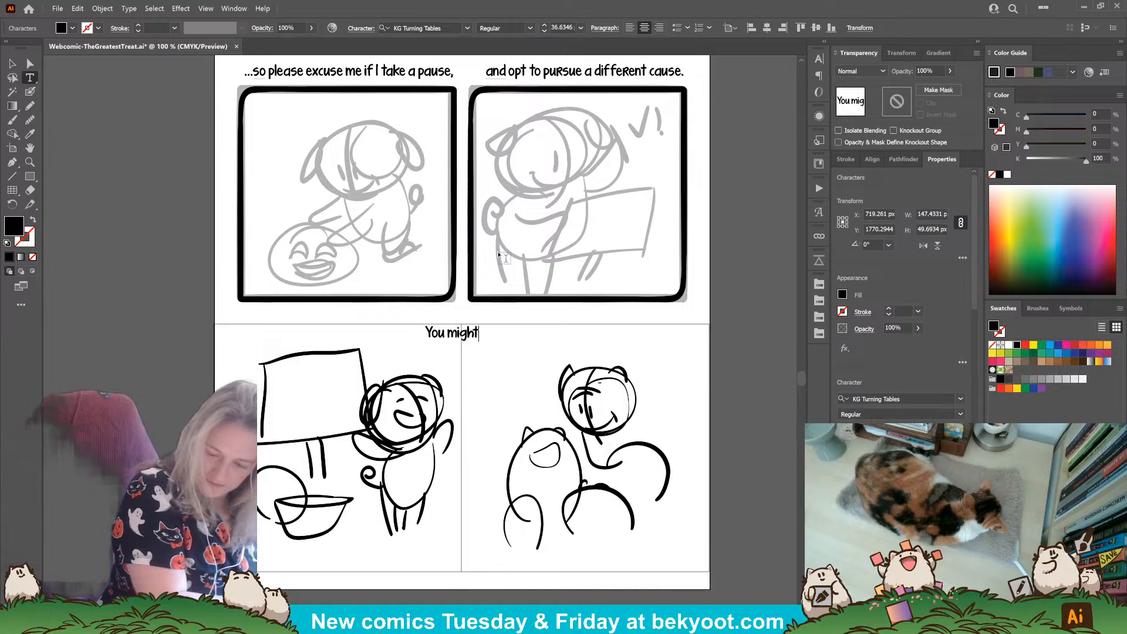
{"action": "type", "text": " even ag"}
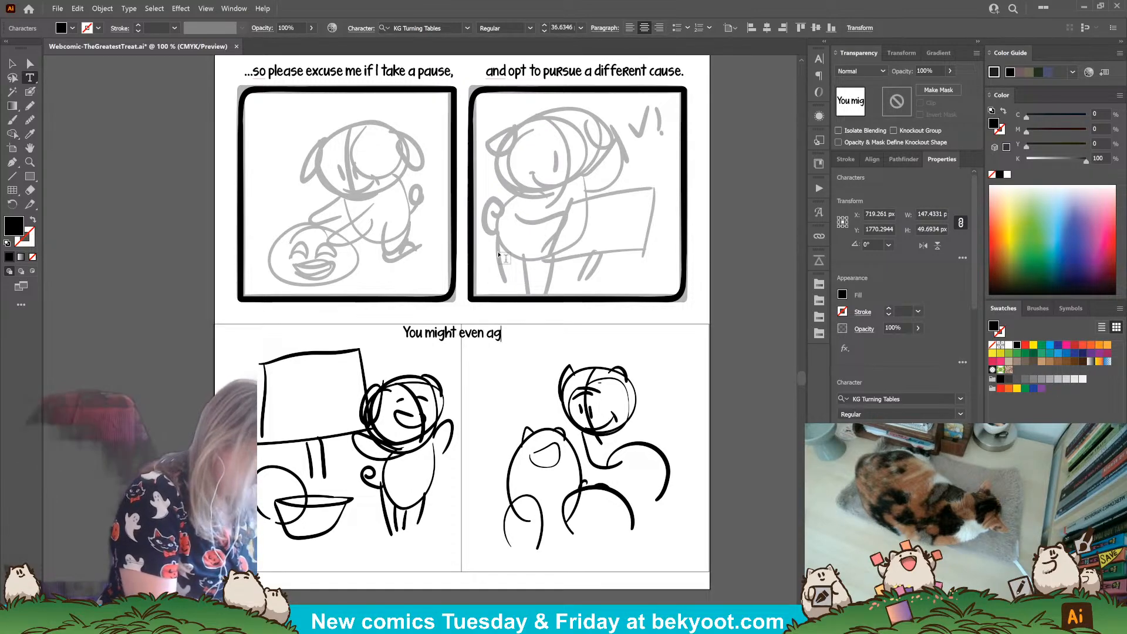
{"action": "type", "text": "ree this can't be"}
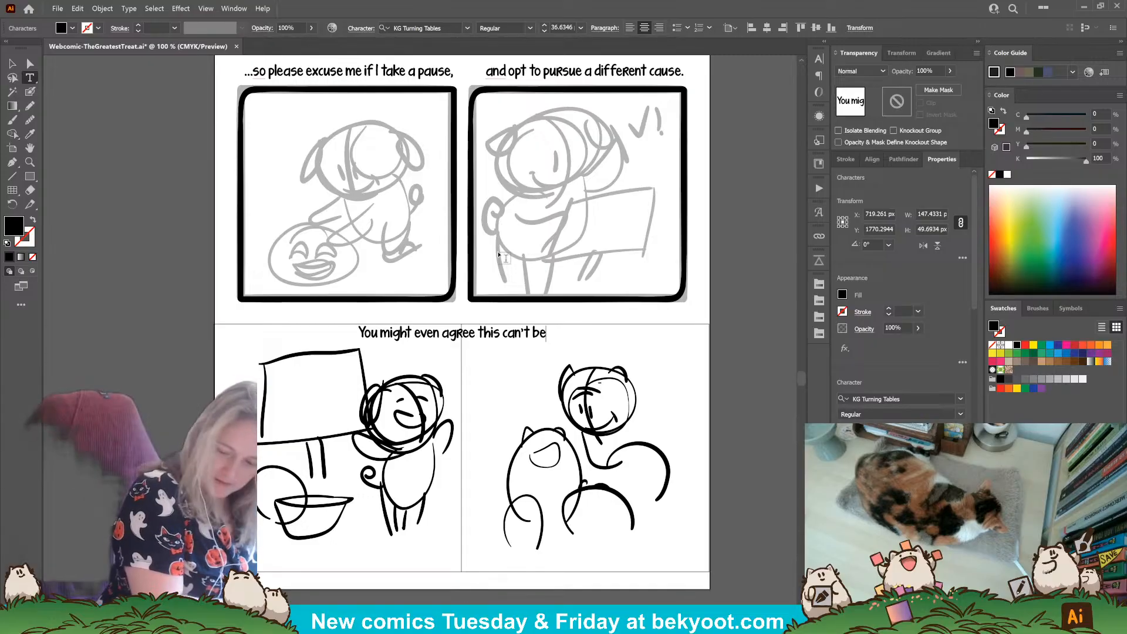
{"action": "type", "text": " beat: "}
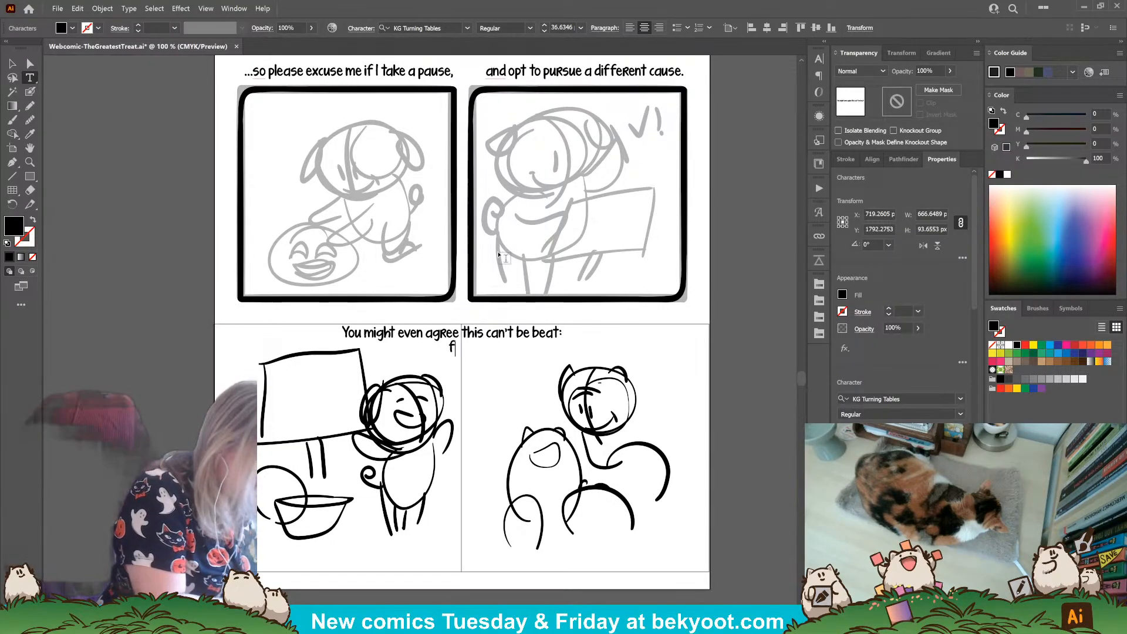
Step: Add a second line to the lower caption reading "for a smile is a much greater treat."
{"action": "type", "text": "for a smiler"}
{"action": "key", "text": "BackSpace"}
{"action": "key", "text": "BackSpace"}
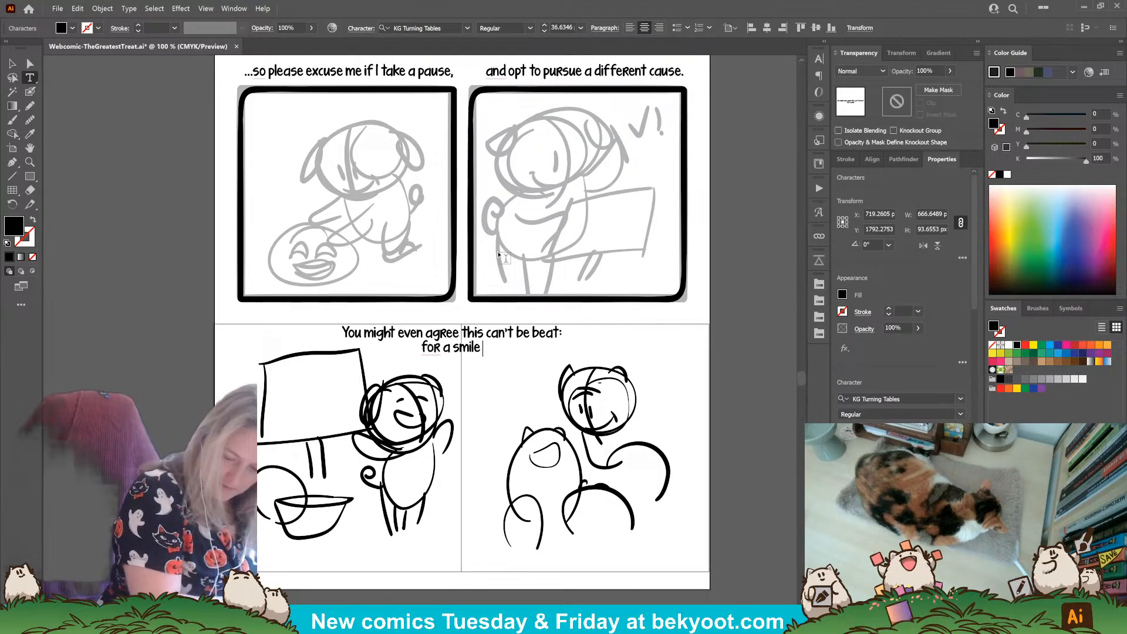
{"action": "type", "text": "is a m"}
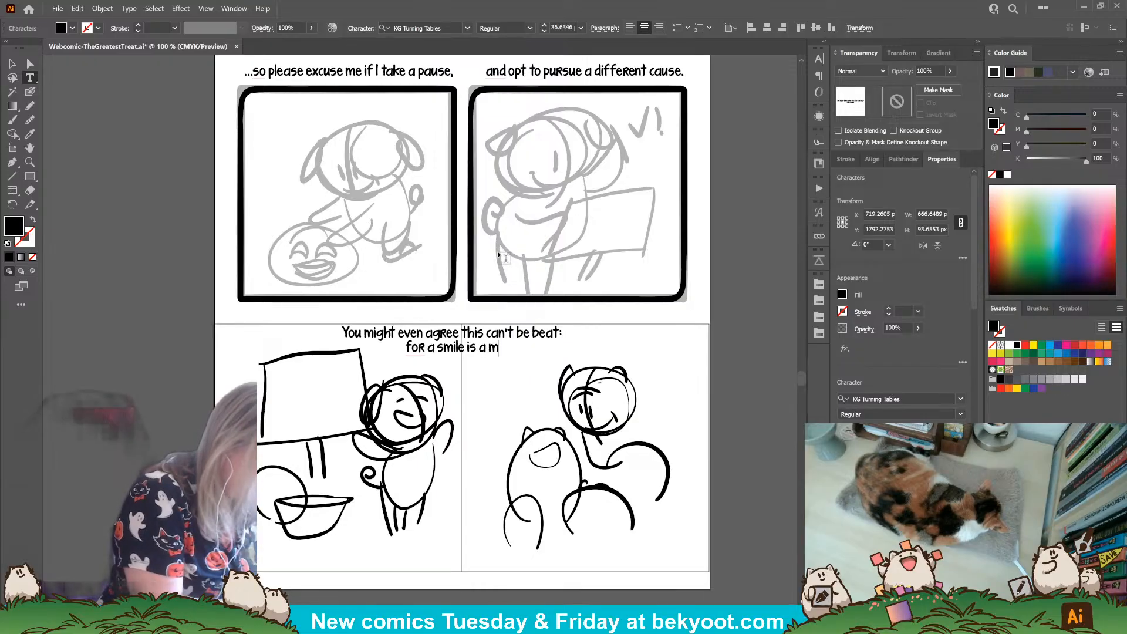
{"action": "type", "text": "uch grea"}
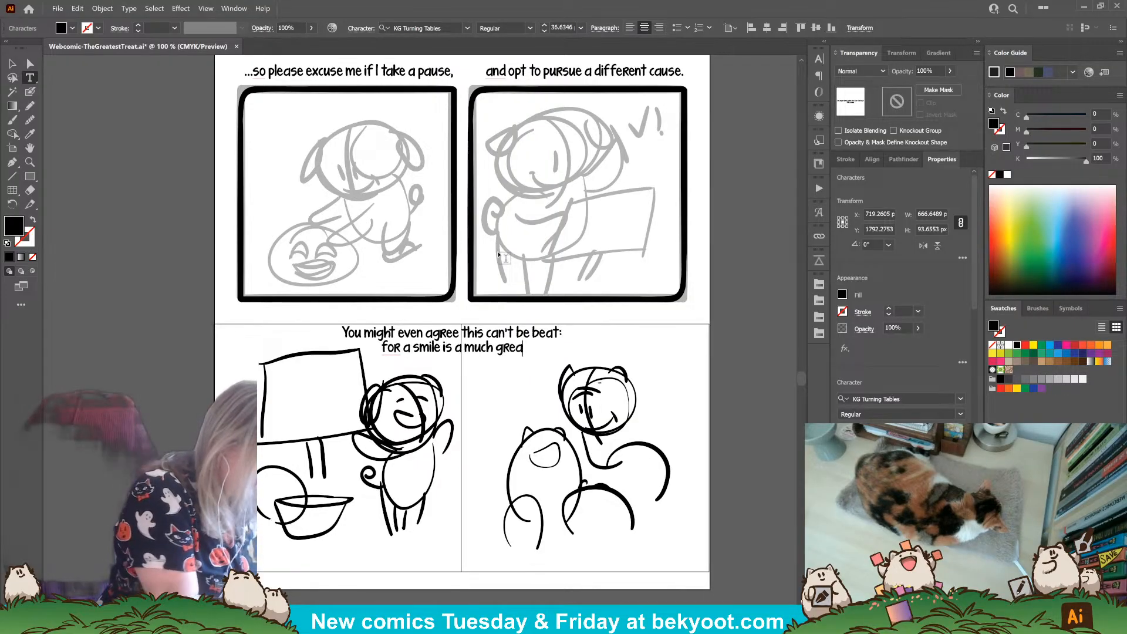
{"action": "key", "text": "BackSpace"}
{"action": "key", "text": "BackSpace"}
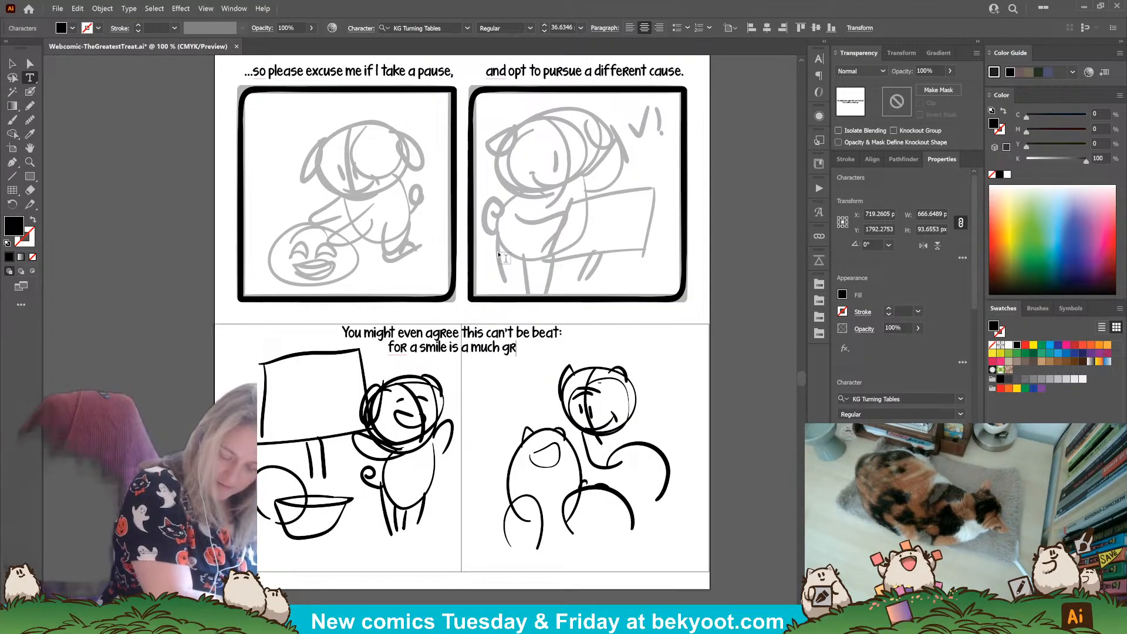
{"action": "key", "text": "BackSpace"}
{"action": "key", "text": "BackSpace"}
{"action": "key", "text": "BackSpace"}
{"action": "key", "text": "BackSpace"}
{"action": "key", "text": "BackSpace"}
{"action": "key", "text": "BackSpace"}
{"action": "key", "text": "BackSpace"}
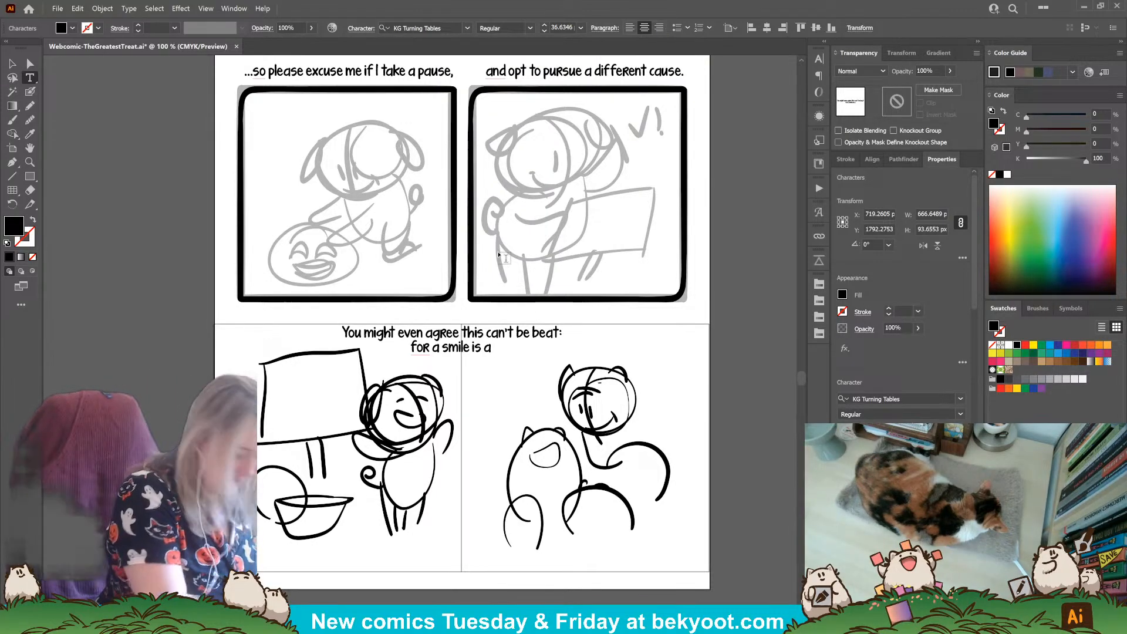
{"action": "key", "text": "BackSpace"}
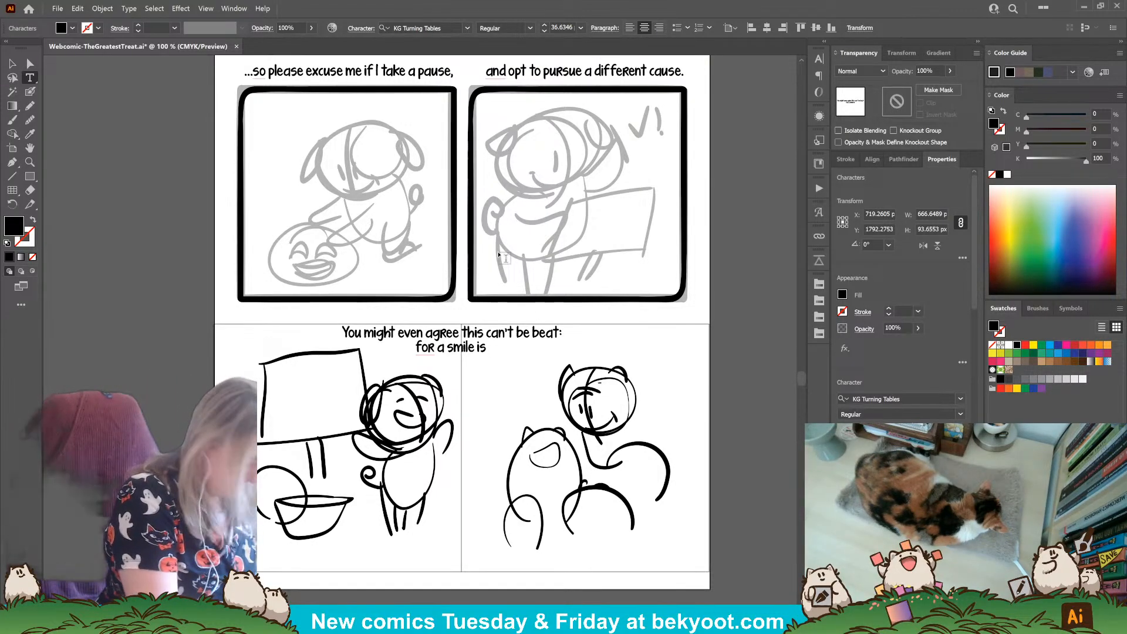
{"action": "type", "text": "a"}
{"action": "type", "text": " mu"}
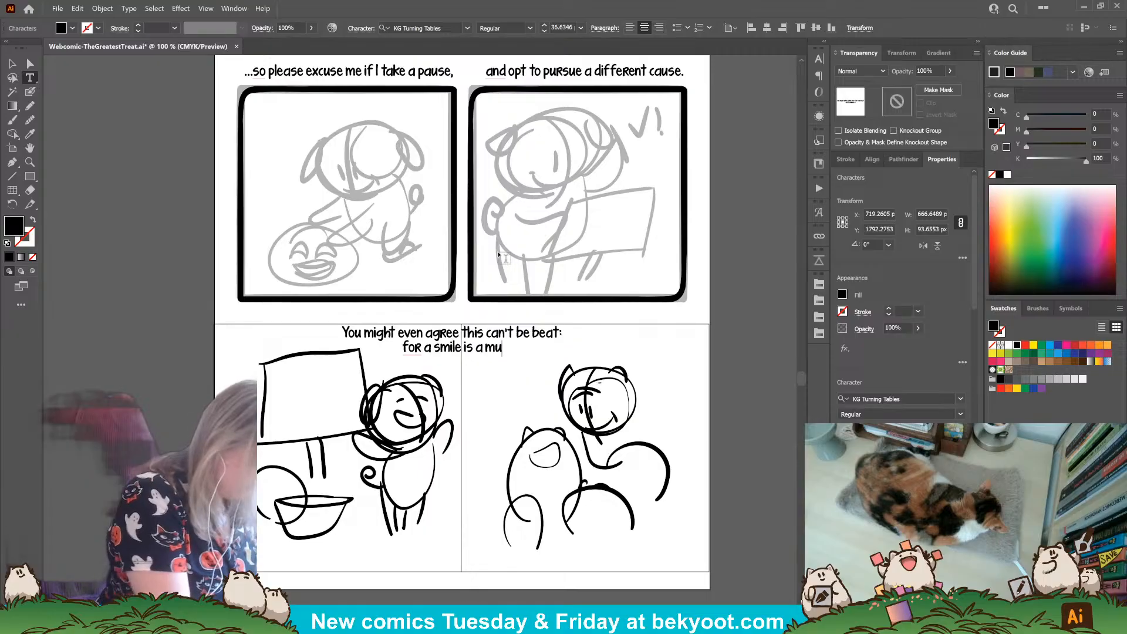
{"action": "type", "text": "ch greater tre"}
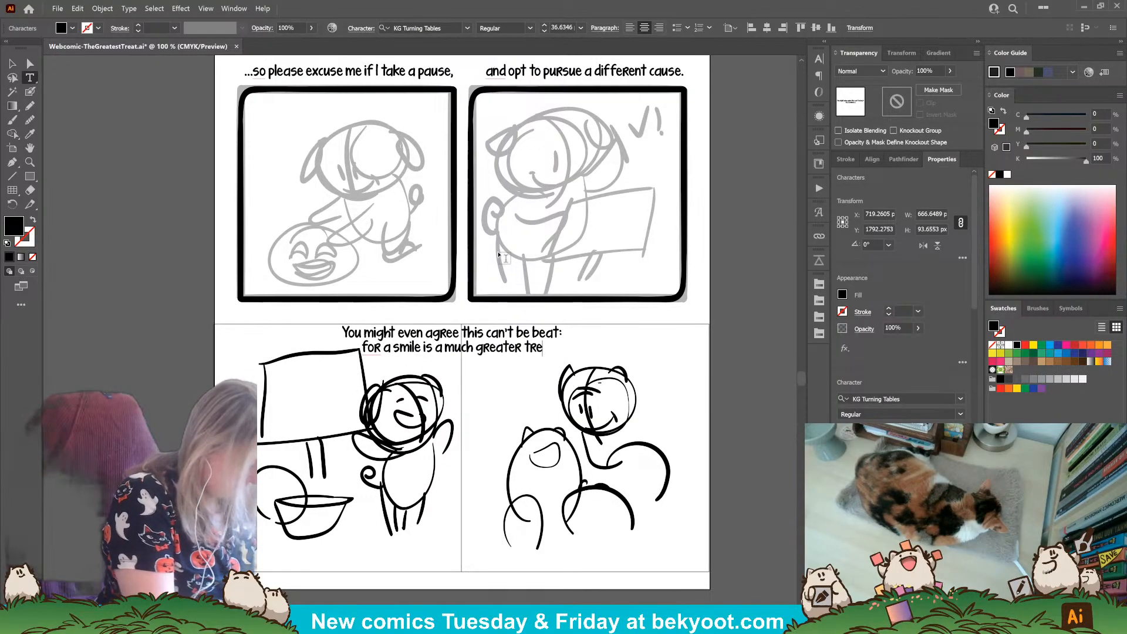
{"action": "type", "text": "at."}
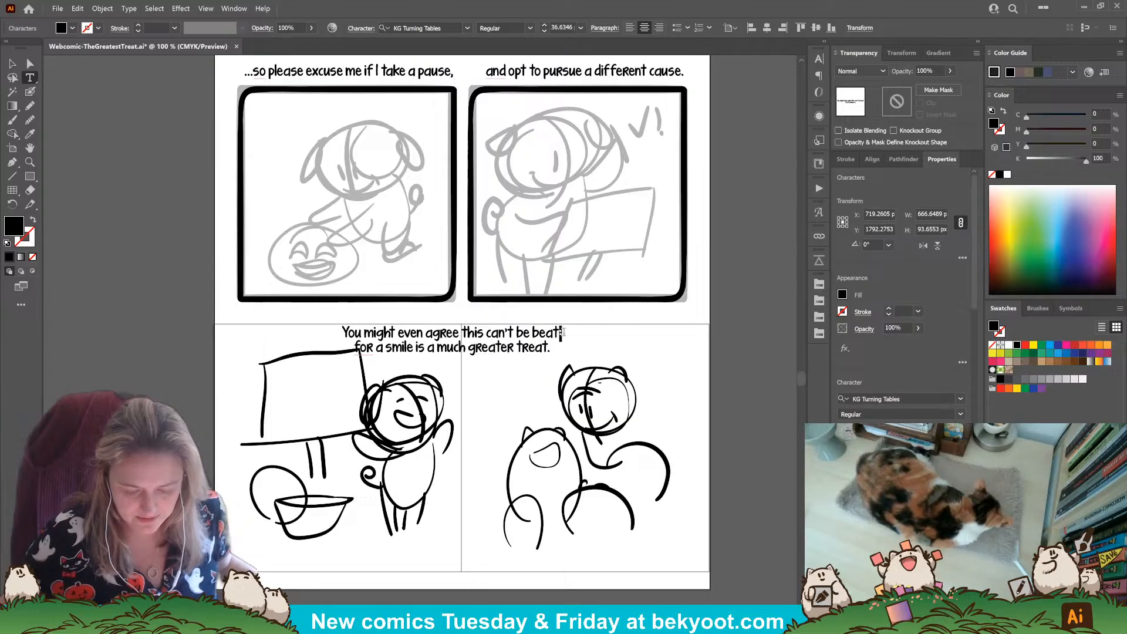
Step: Replace the colon after "beat" in the lower caption with a comma
{"action": "left_click", "coordinate": [559, 332]}
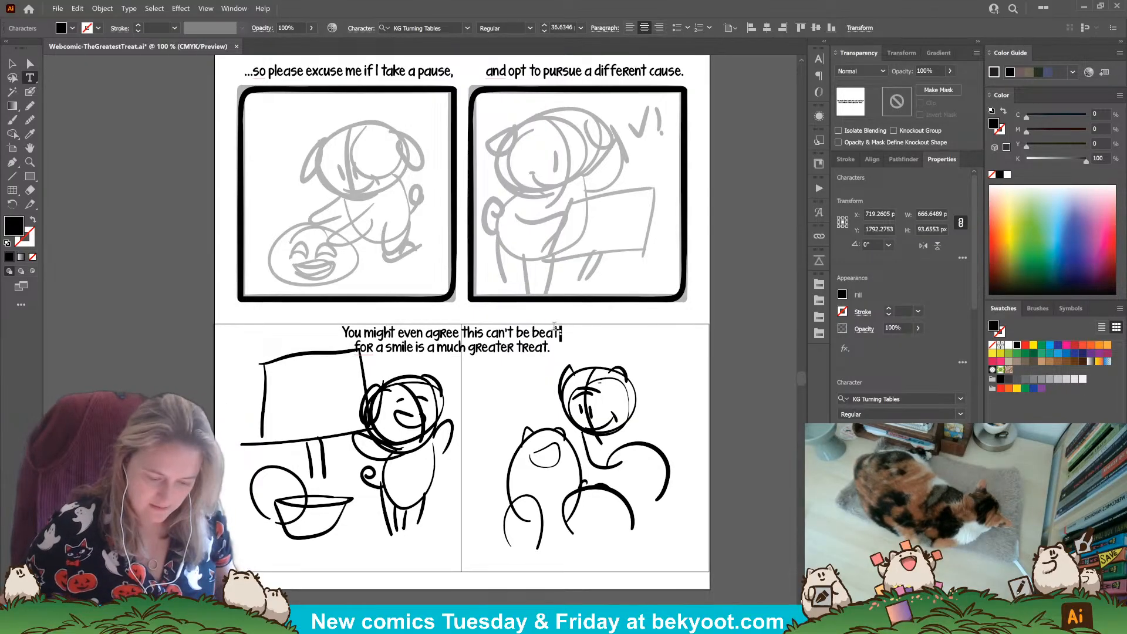
{"action": "type", "text": ";"}
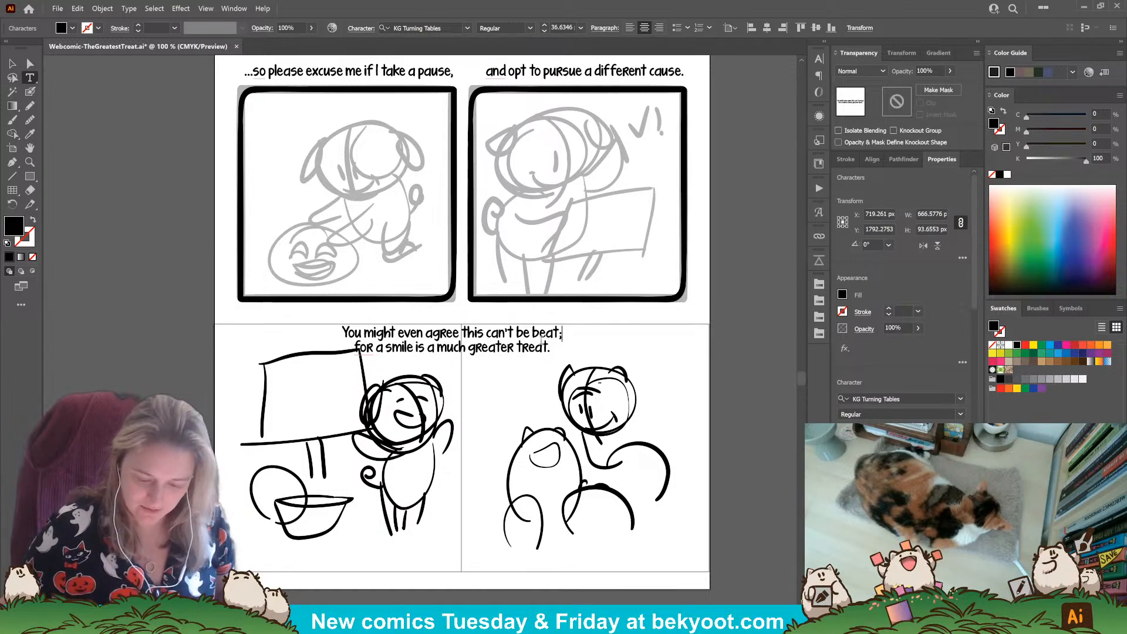
{"action": "key", "text": "BackSpace"}
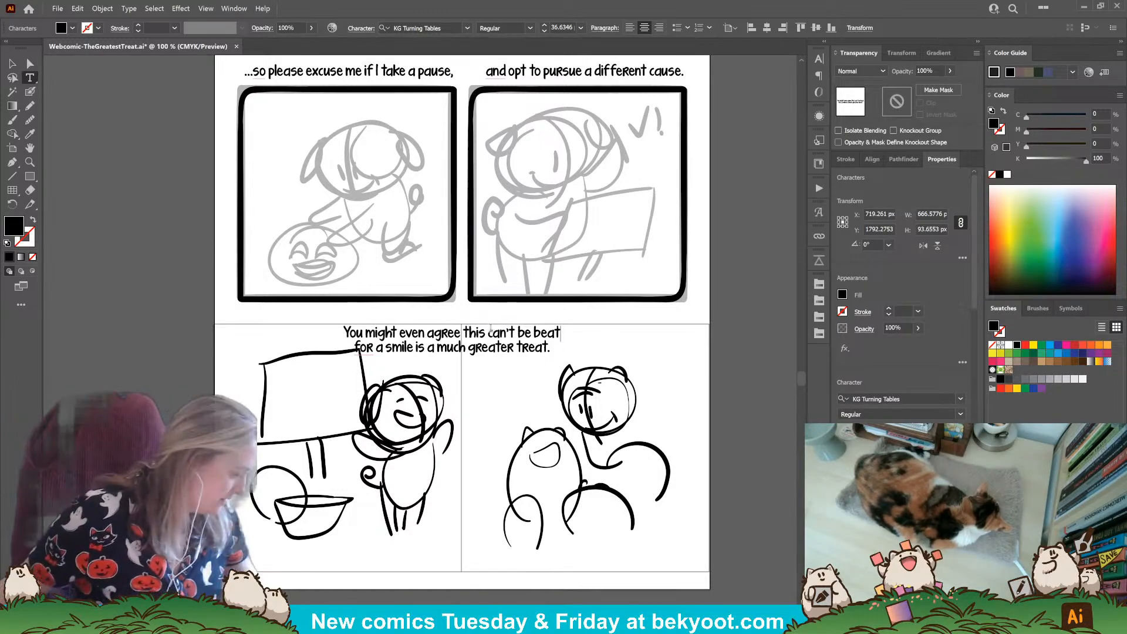
{"action": "type", "text": ","}
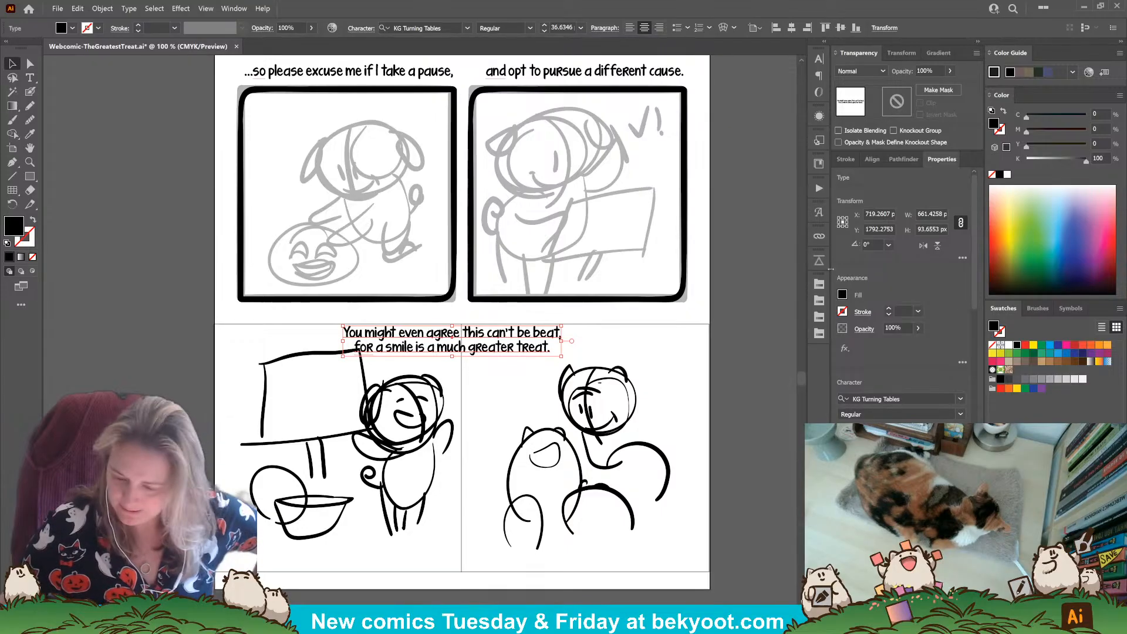
Step: Increase the leading of the two-line lower caption to 56 pt
{"action": "left_click", "coordinate": [819, 59]}
{"action": "left_click", "coordinate": [761, 104]}
{"action": "left_click", "coordinate": [761, 104]}
{"action": "left_click", "coordinate": [761, 103]}
{"action": "left_click", "coordinate": [762, 104]}
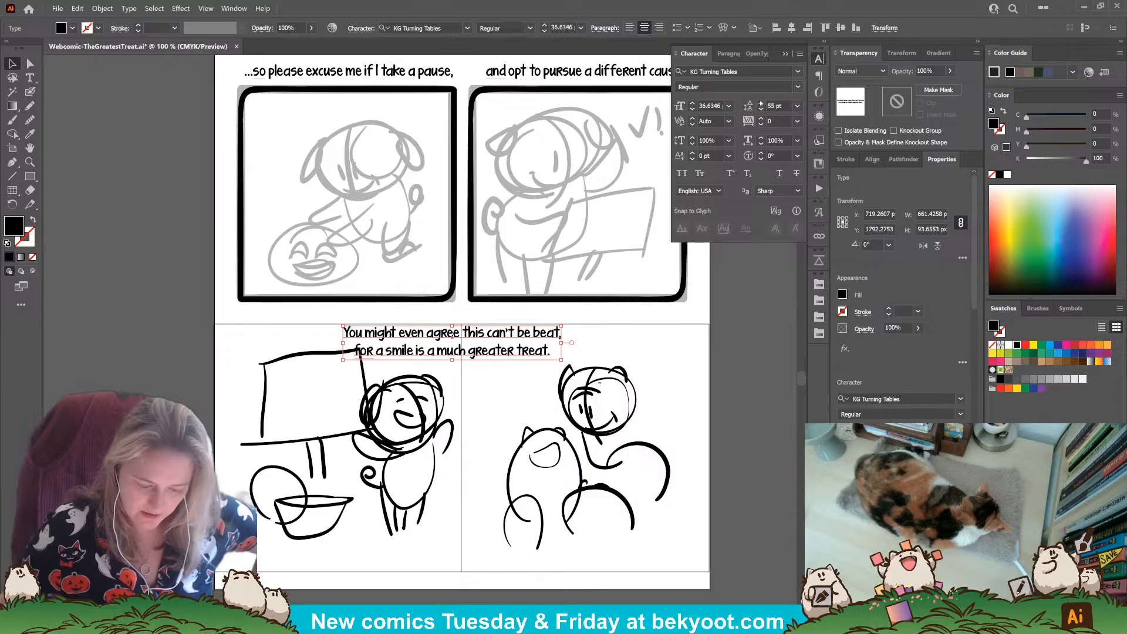
{"action": "left_click", "coordinate": [762, 104]}
{"action": "left_click", "coordinate": [761, 103]}
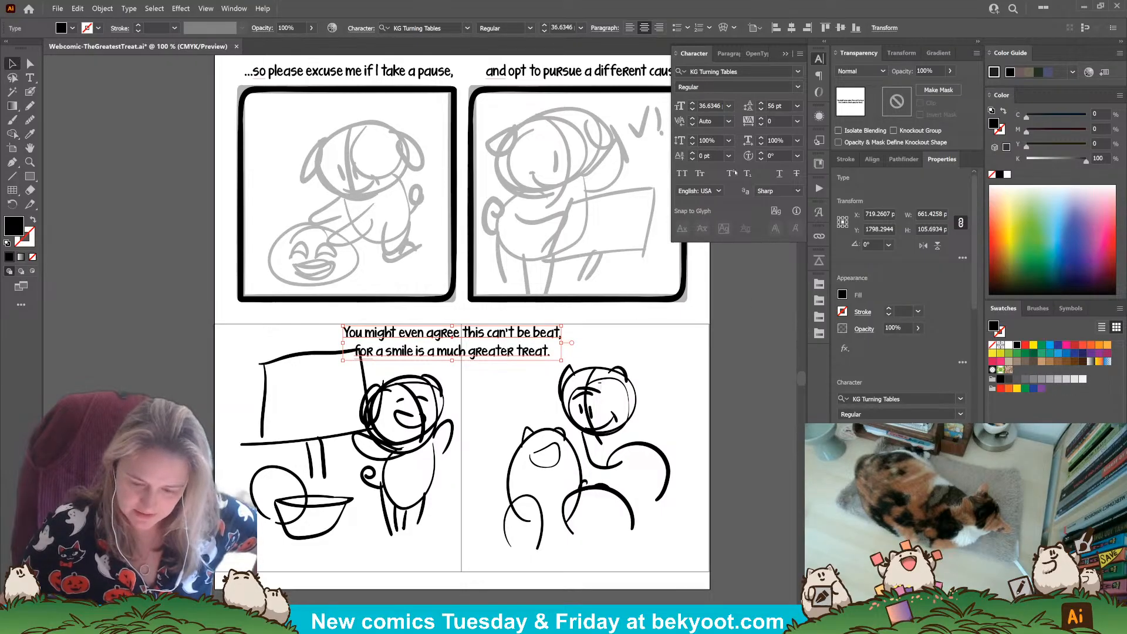
Step: Move the two-line "You might even agree" caption slightly higher above the bottom sketches and put the floating character settings away
{"action": "left_click_drag", "start_coordinate": [525, 336], "coordinate": [520, 328]}
{"action": "left_click", "coordinate": [757, 388]}
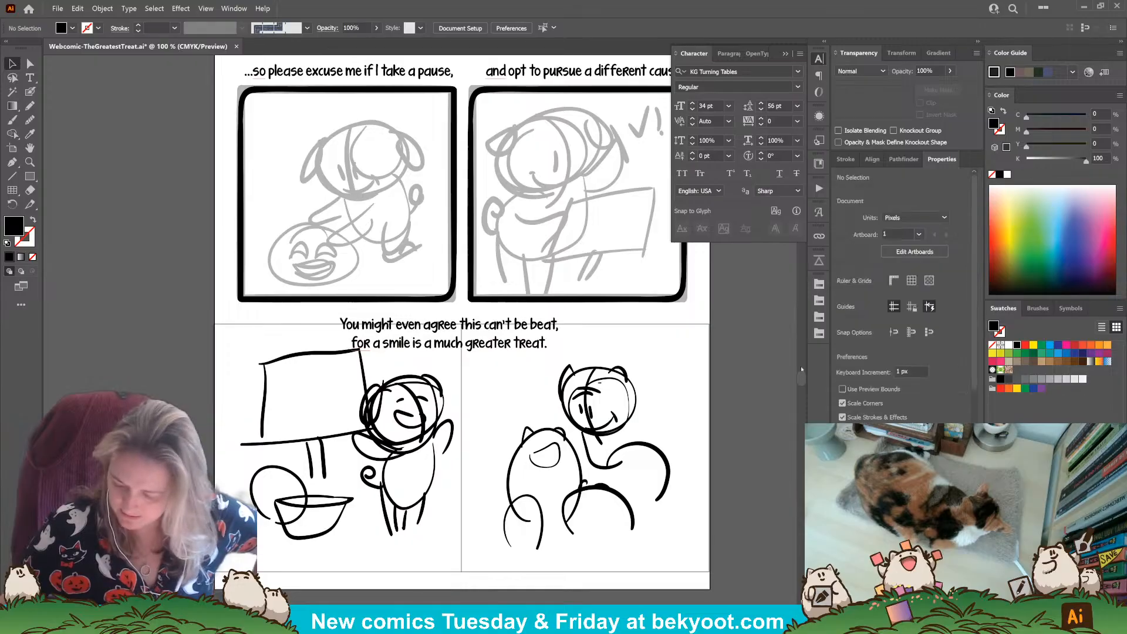
{"action": "left_click", "coordinate": [786, 55]}
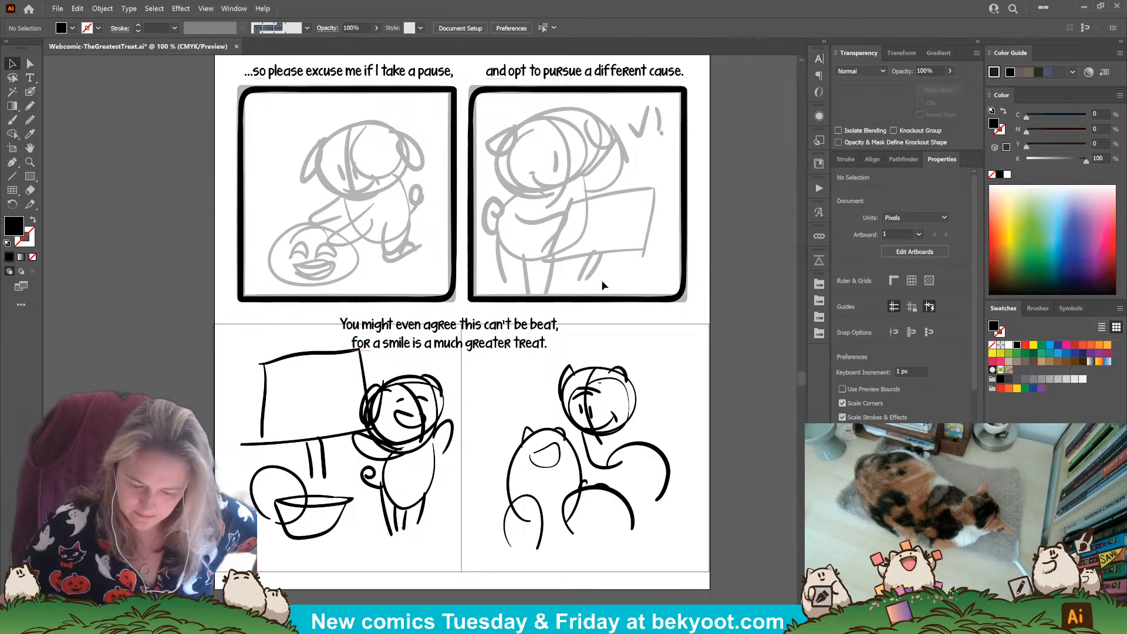
Step: Center the two-line lower caption horizontally on the artboard with the Align options
{"action": "left_click", "coordinate": [536, 336]}
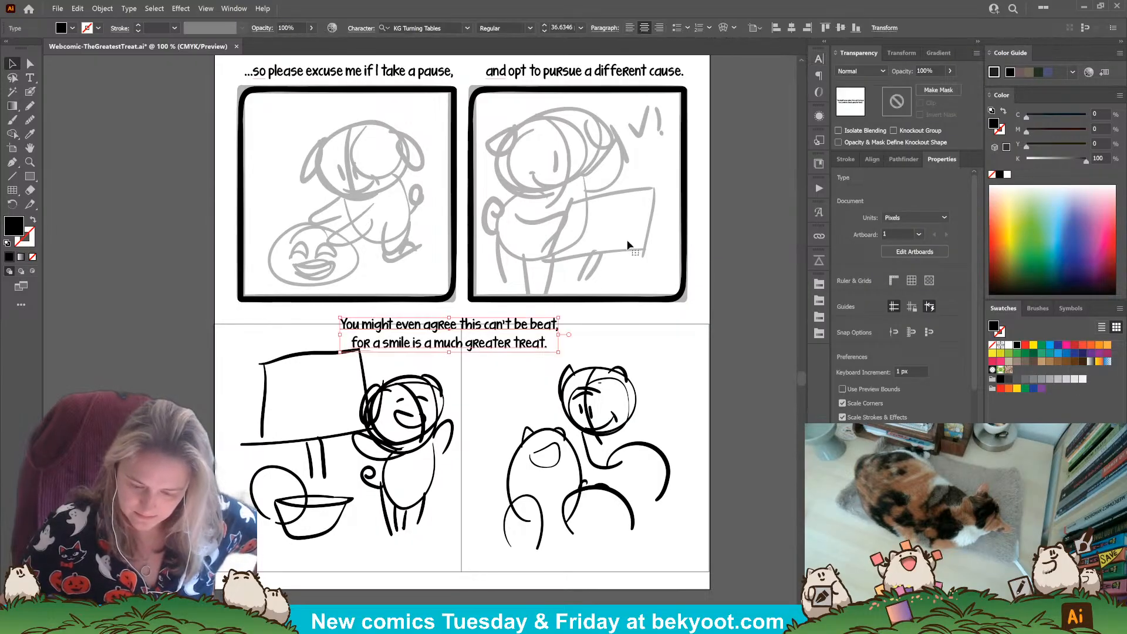
{"action": "left_click", "coordinate": [873, 159]}
{"action": "left_click", "coordinate": [860, 191]}
{"action": "left_click", "coordinate": [751, 235]}
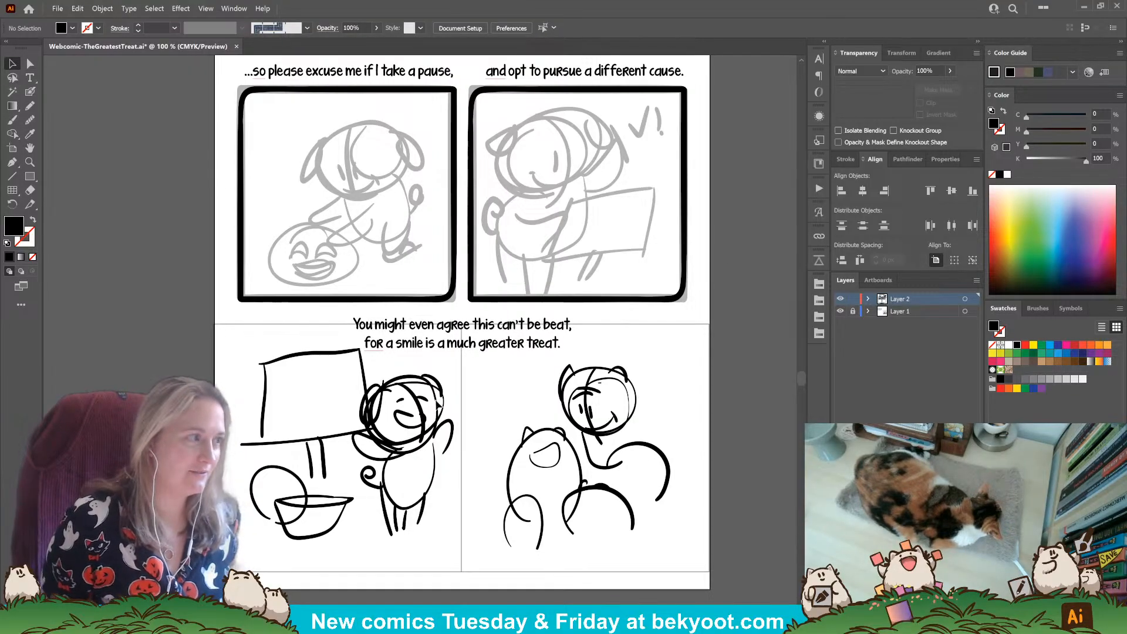
Step: Nudge the two-line lower caption slightly upward toward the panels above it and save the comic file
{"action": "scroll", "coordinate": [463, 394], "scroll_direction": "down", "scroll_amount": 2}
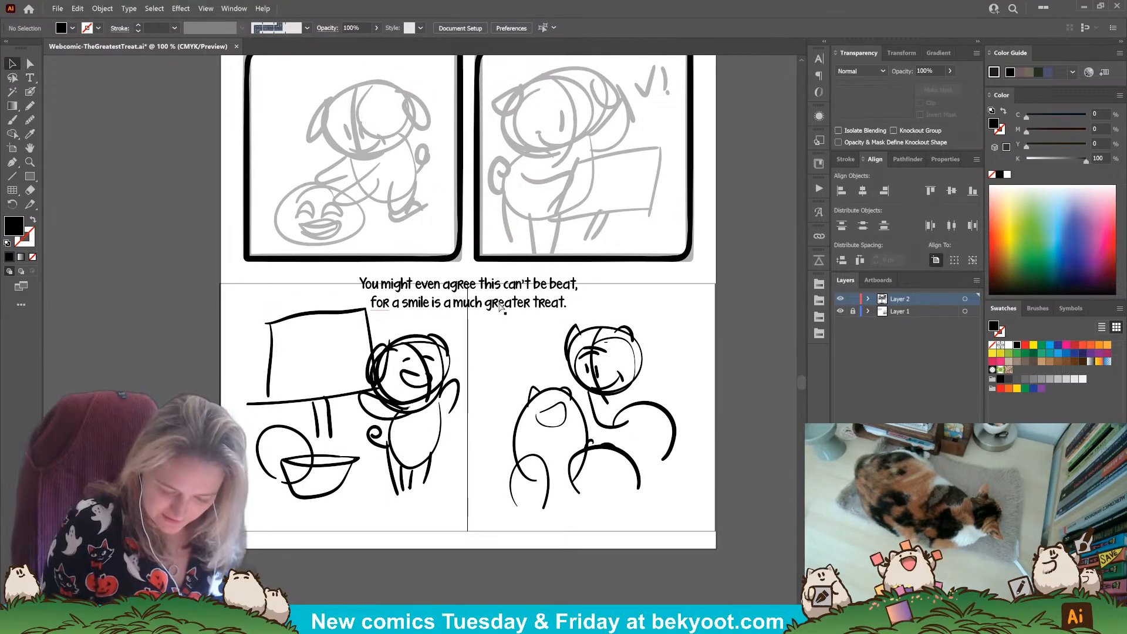
{"action": "left_click_drag", "start_coordinate": [508, 316], "coordinate": [507, 313]}
{"action": "left_click", "coordinate": [489, 376]}
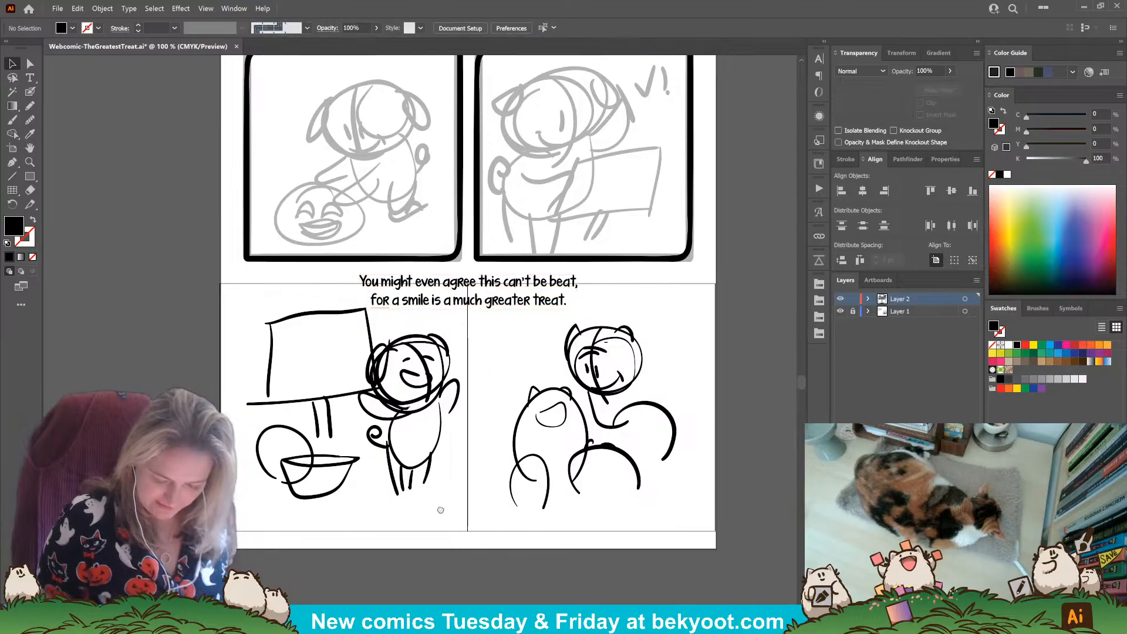
{"action": "scroll", "coordinate": [576, 376], "scroll_direction": "up", "scroll_amount": 6}
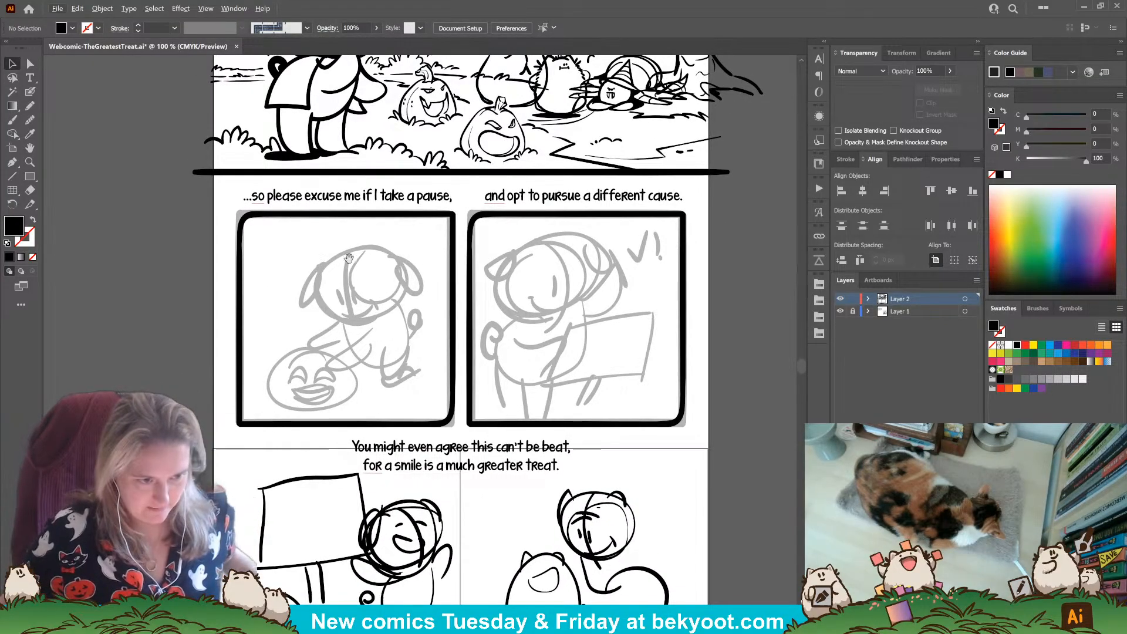
{"action": "scroll", "coordinate": [352, 311], "scroll_direction": "up", "scroll_amount": 1}
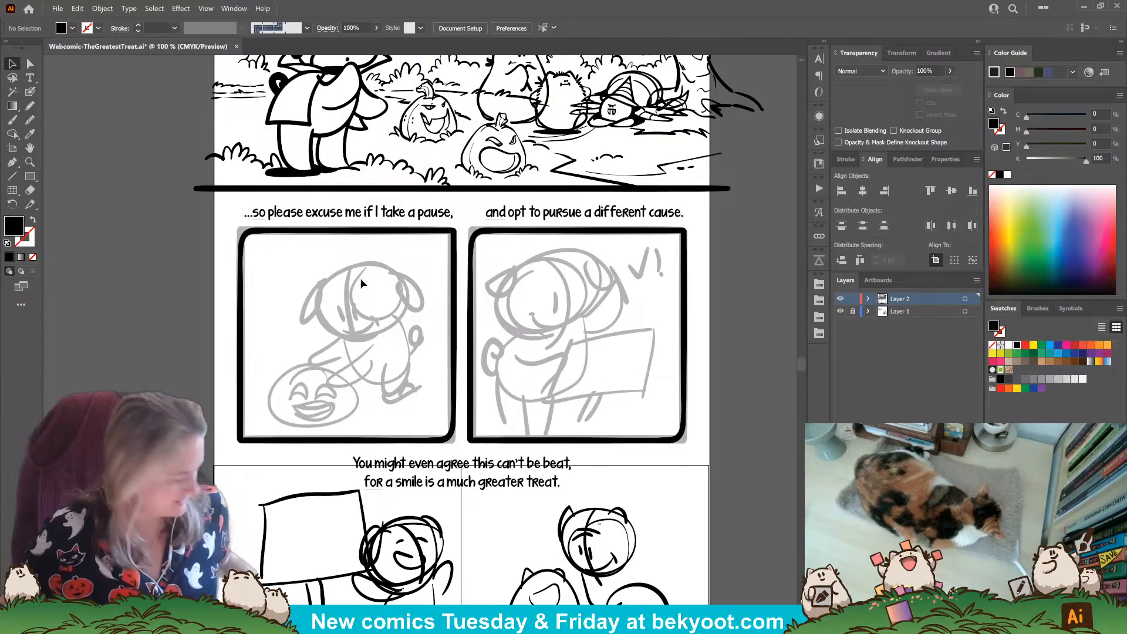
{"action": "key", "text": "ctrl+s"}
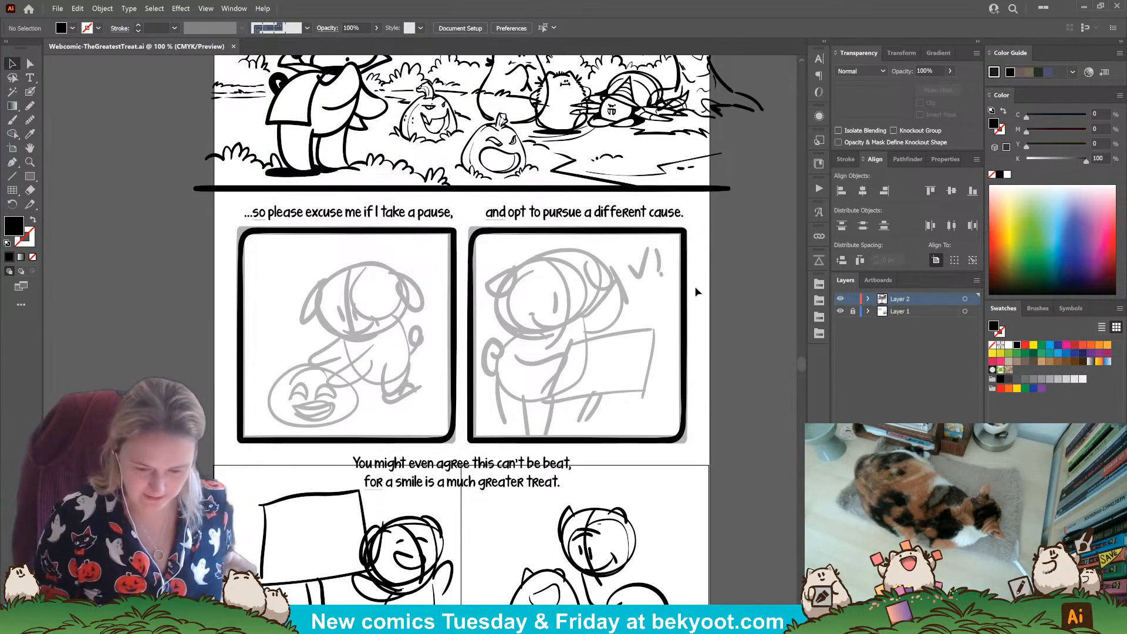
Step: Look over the opening panel's title, captions and line art, inspecting the characters up close and at page scale
{"action": "left_click_drag", "start_coordinate": [546, 342], "coordinate": [533, 536]}
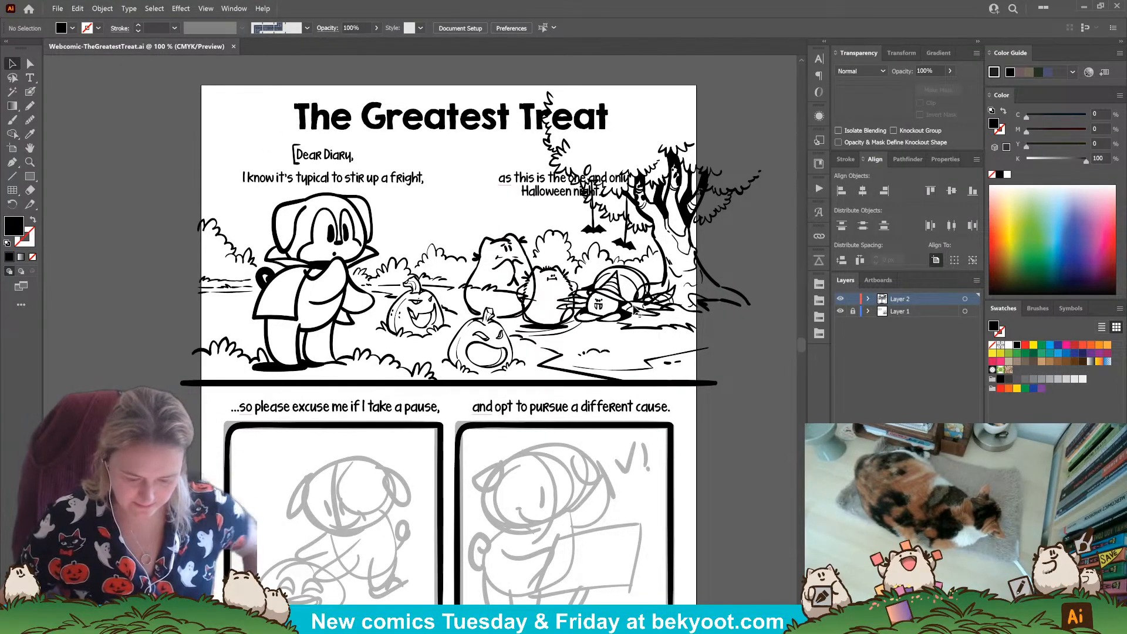
{"action": "scroll", "coordinate": [555, 282], "scroll_direction": "up", "scroll_amount": 2}
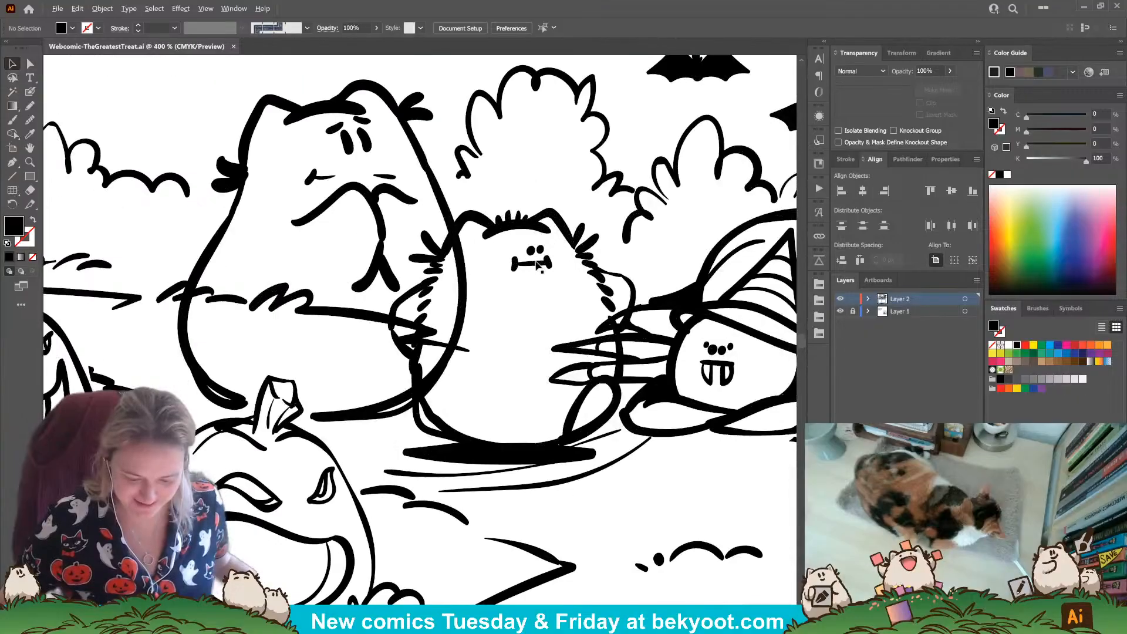
{"action": "scroll", "coordinate": [555, 235], "scroll_direction": "down", "scroll_amount": 3}
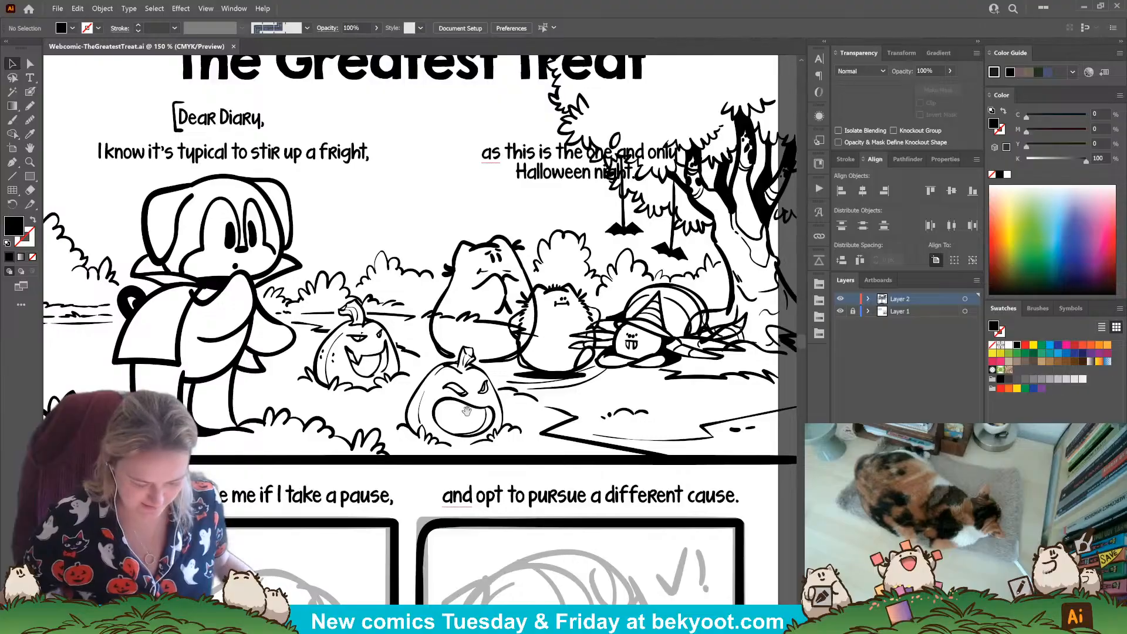
{"action": "scroll", "coordinate": [403, 352], "scroll_direction": "down", "scroll_amount": 2}
{"action": "left_click_drag", "start_coordinate": [348, 334], "coordinate": [389, 345]}
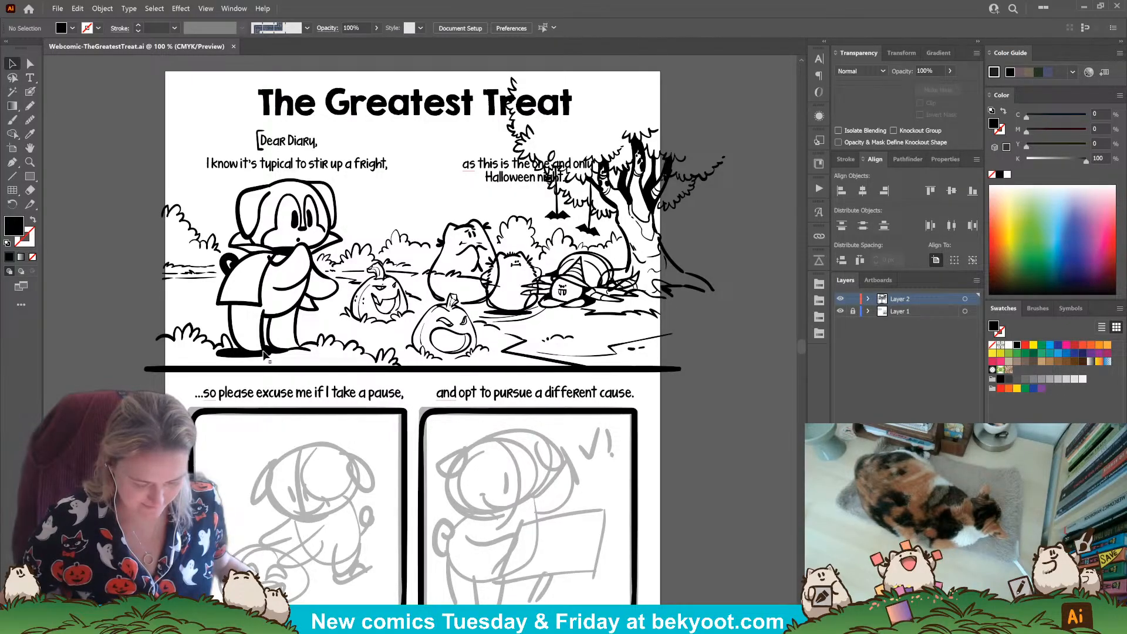
{"action": "left_click", "coordinate": [30, 78]}
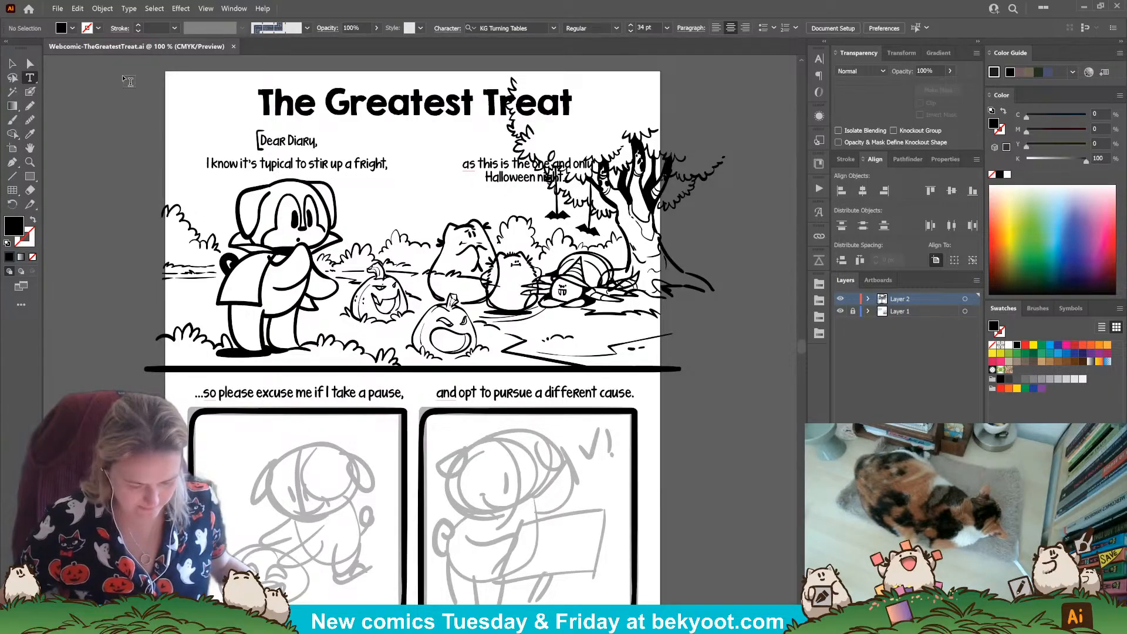
{"action": "left_click", "coordinate": [13, 63]}
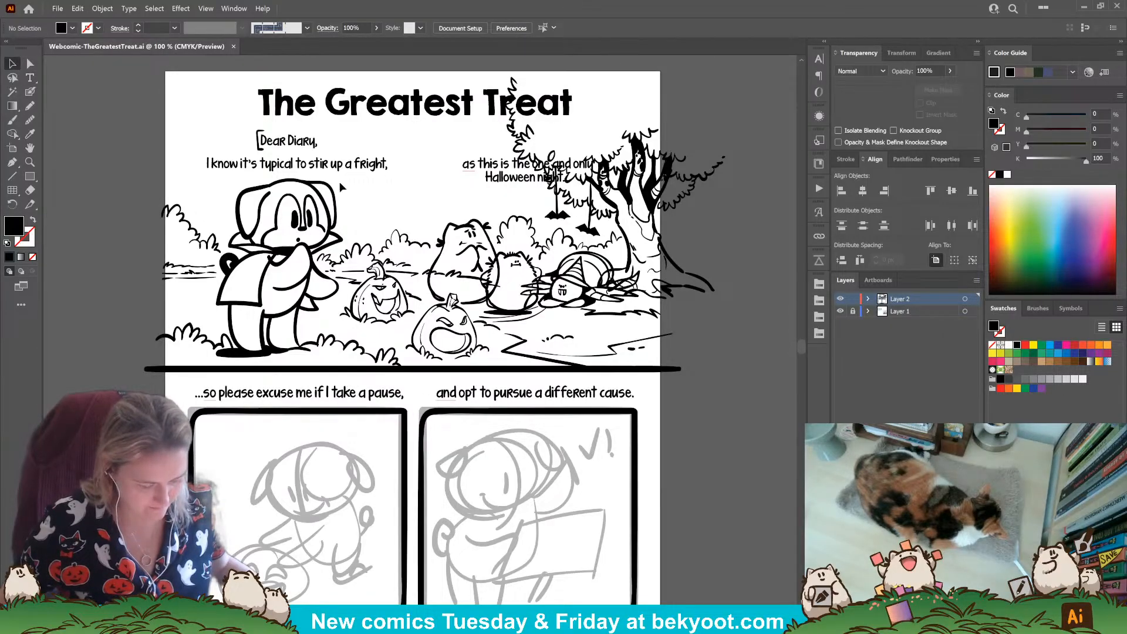
Step: Draw a closing square bracket after "greater treat." in the lower caption with the Blob Brush
{"action": "scroll", "coordinate": [458, 291], "scroll_direction": "down", "scroll_amount": 5}
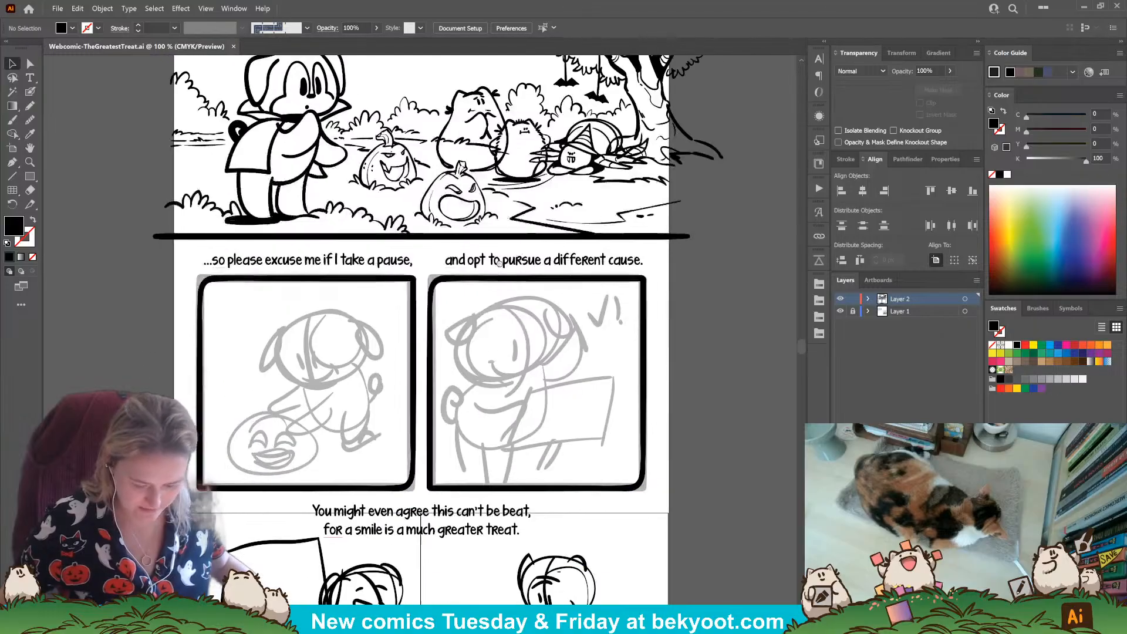
{"action": "left_click", "coordinate": [30, 92]}
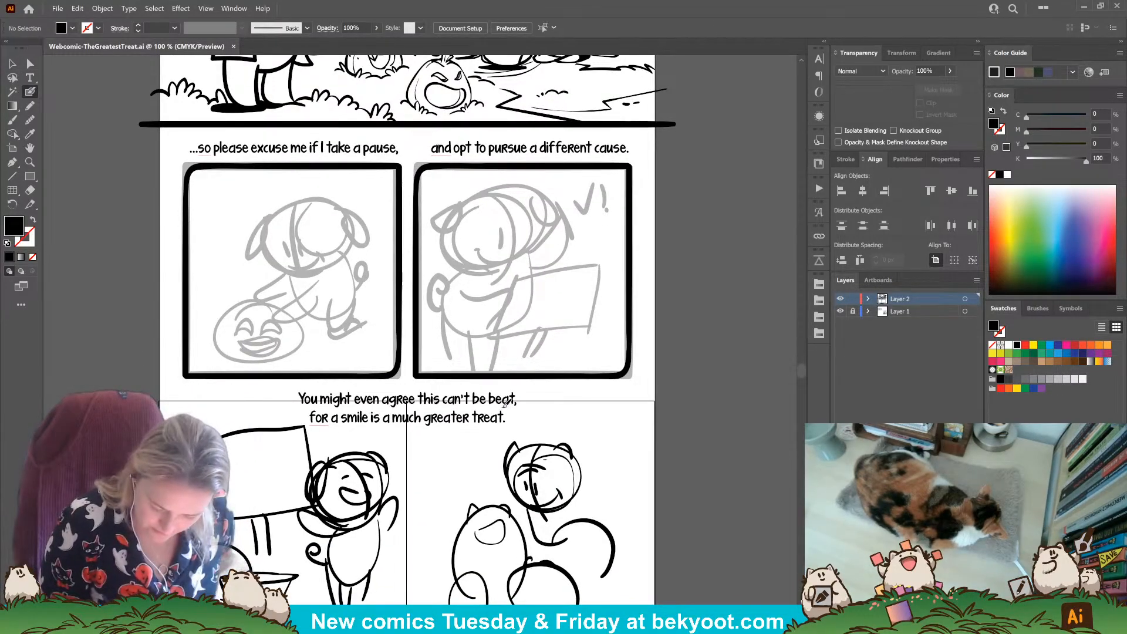
{"action": "key", "text": "shift+x"}
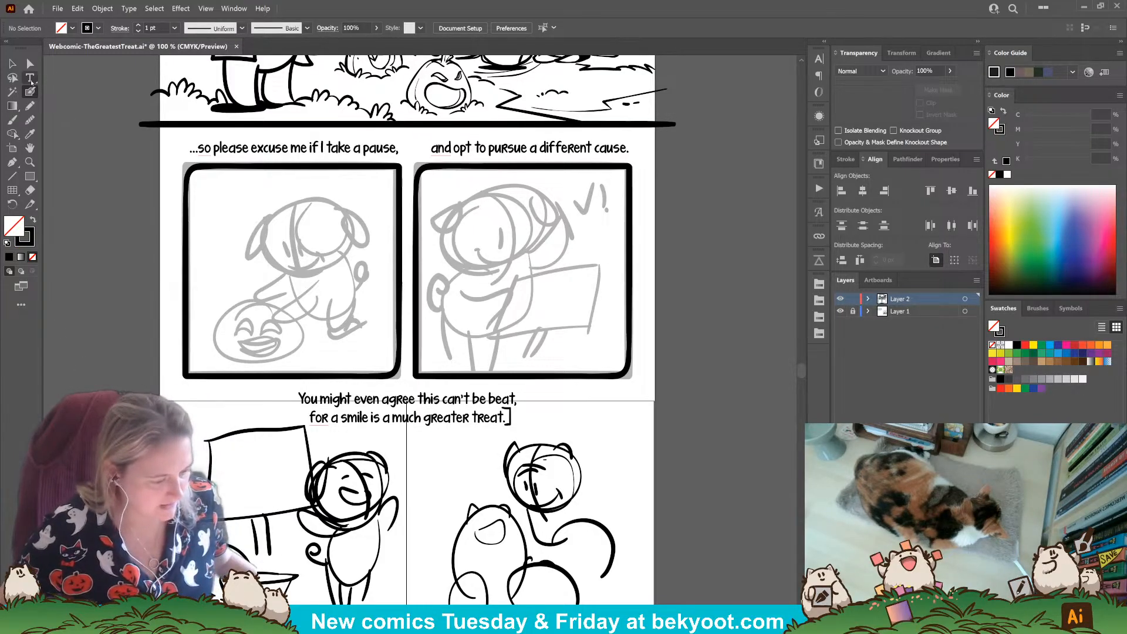
Step: Add the sign-off "-P" below the lower caption, enlarge it to about 42 pt and place it beneath "greater"
{"action": "key", "text": "t"}
{"action": "key", "text": "shift+x"}
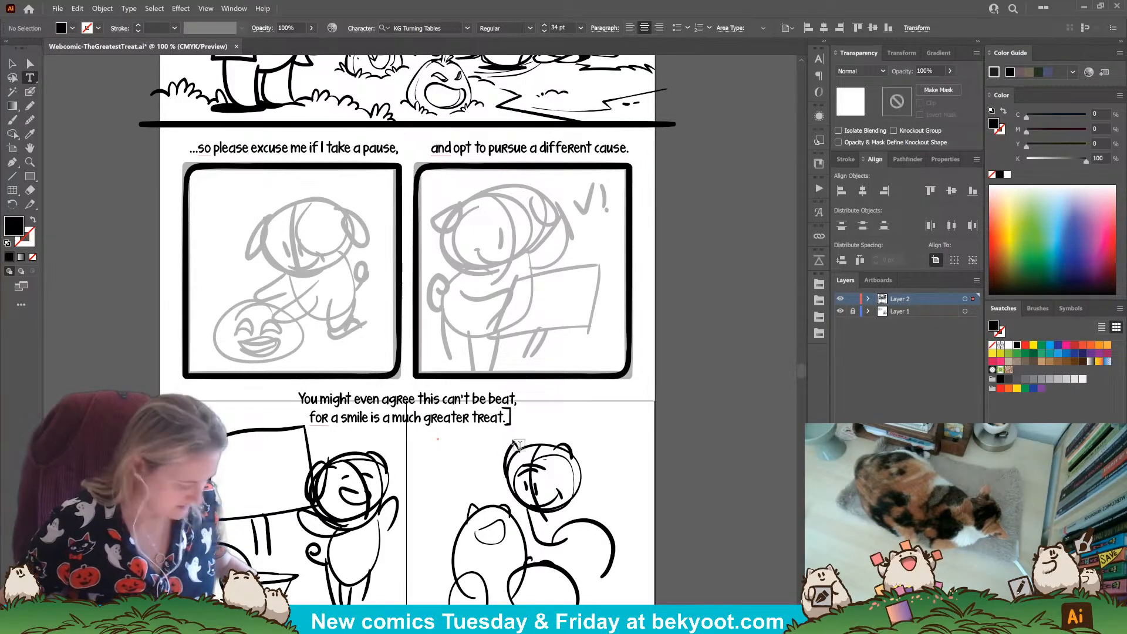
{"action": "left_click", "coordinate": [426, 442]}
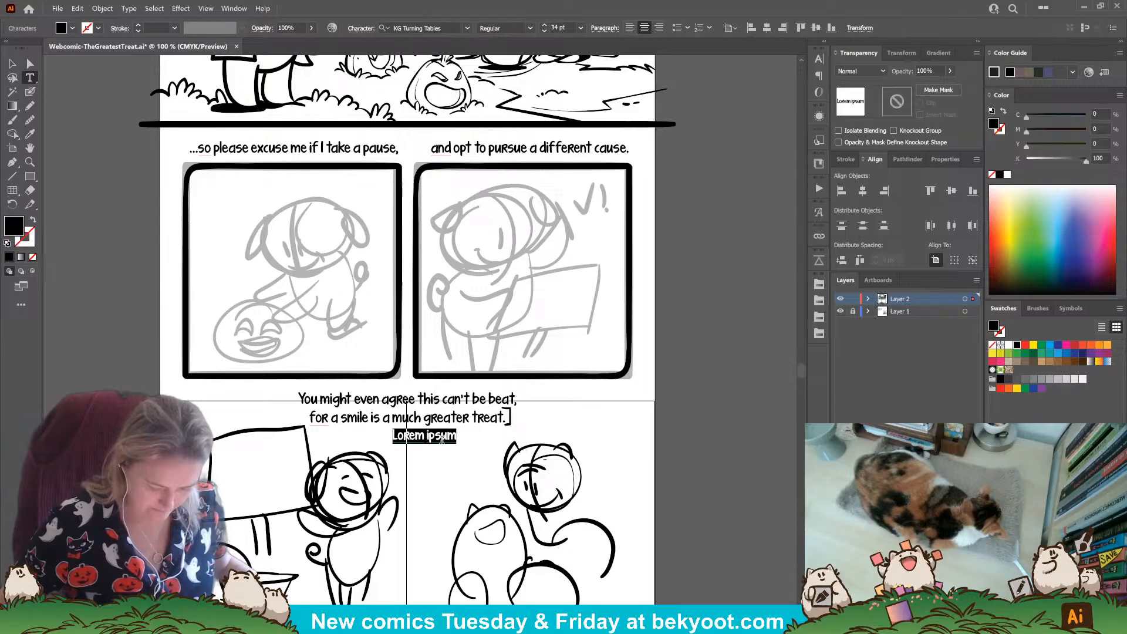
{"action": "type", "text": "-P"}
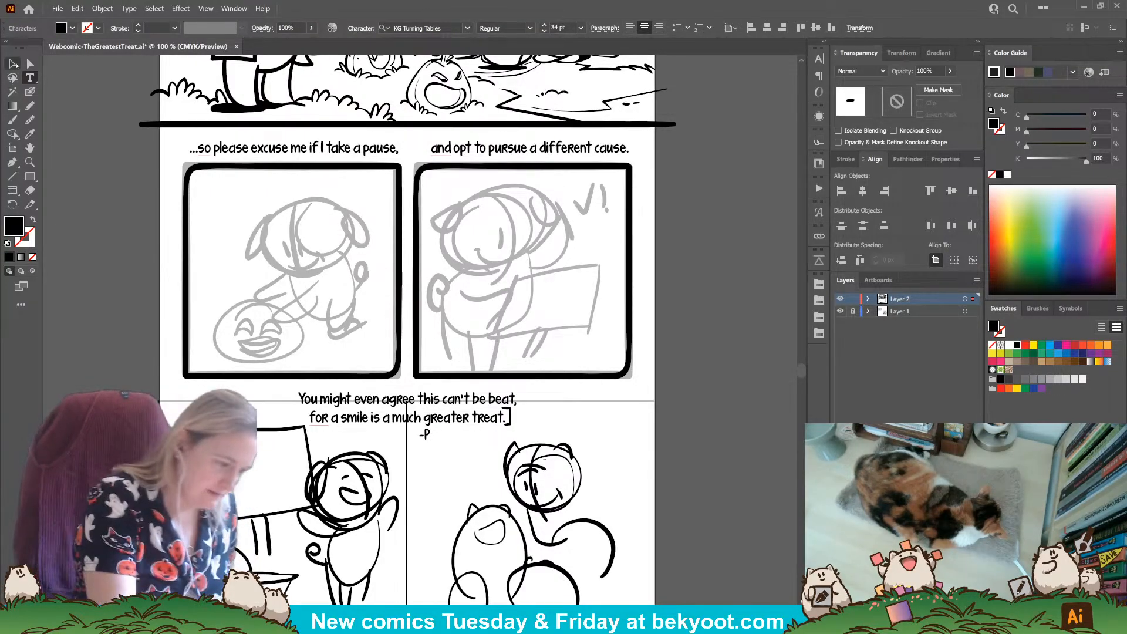
{"action": "key", "text": "Escape"}
{"action": "left_click_drag", "start_coordinate": [425, 438], "coordinate": [459, 453]}
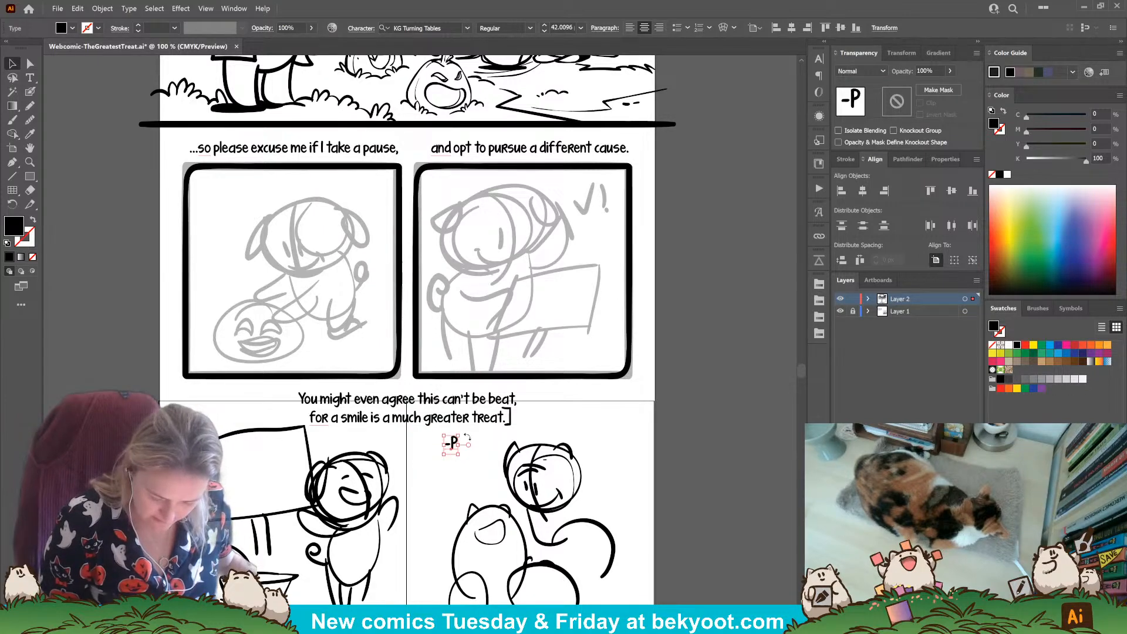
{"action": "left_click", "coordinate": [732, 421]}
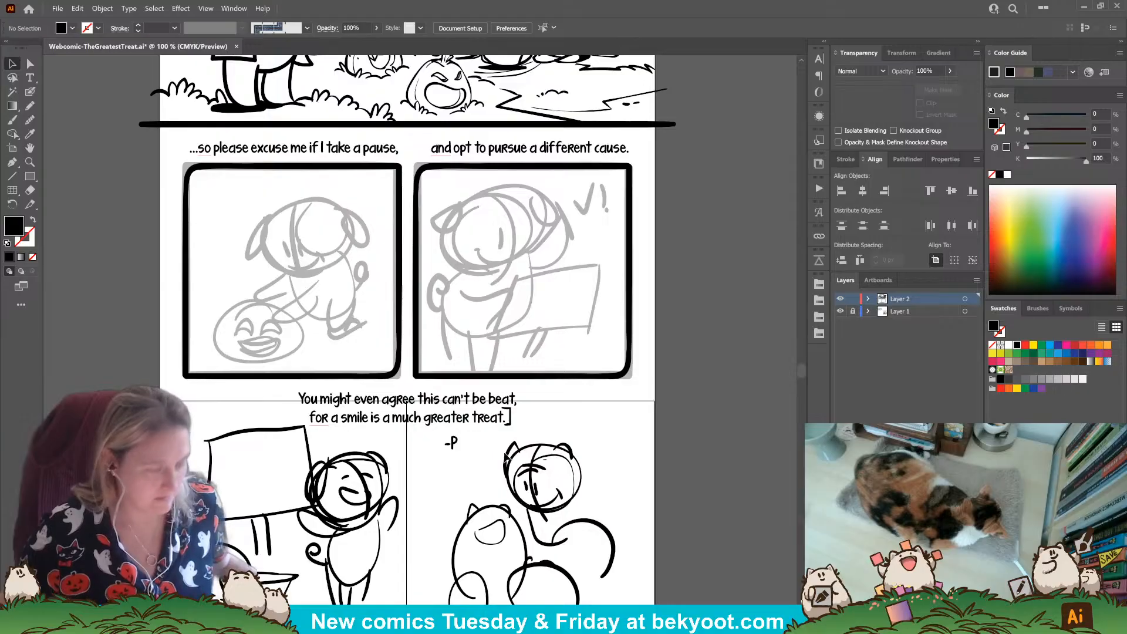
Step: Save the comic file with the added bracket and sign-off, with the Blob Brush chosen for drawing
{"action": "left_click_drag", "start_coordinate": [506, 458], "coordinate": [596, 531]}
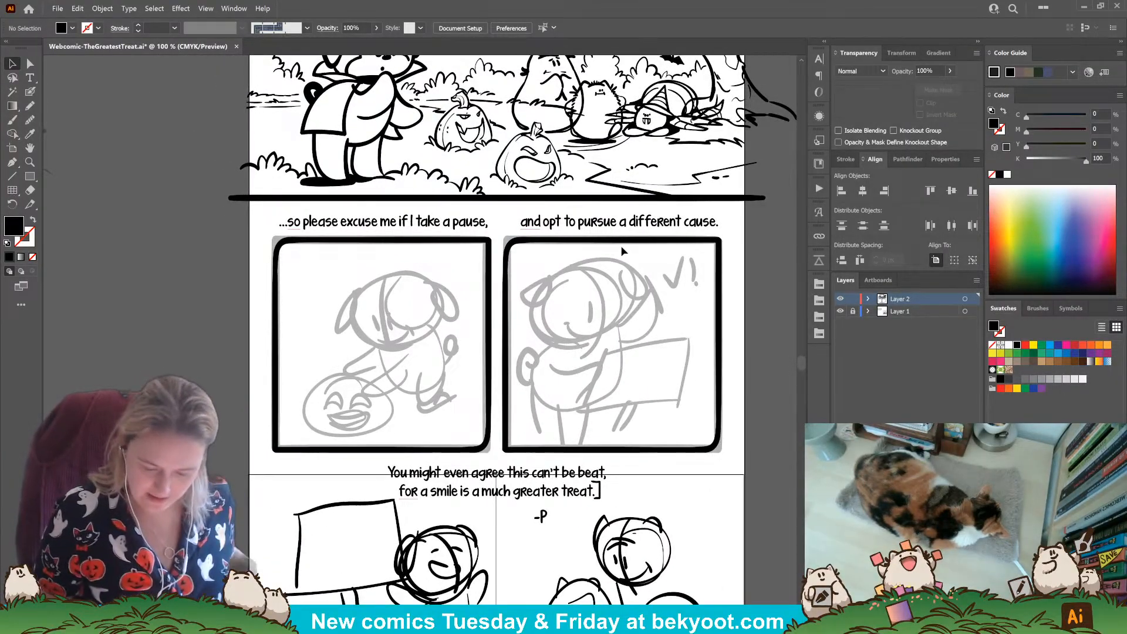
{"action": "left_click", "coordinate": [30, 91]}
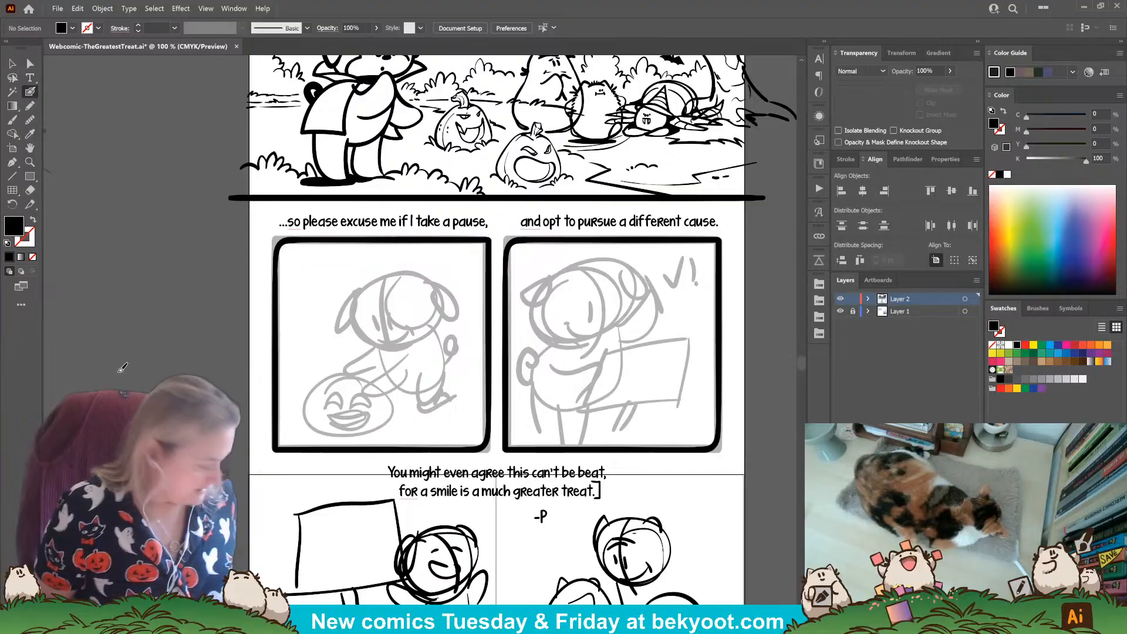
{"action": "key", "text": "ctrl+s"}
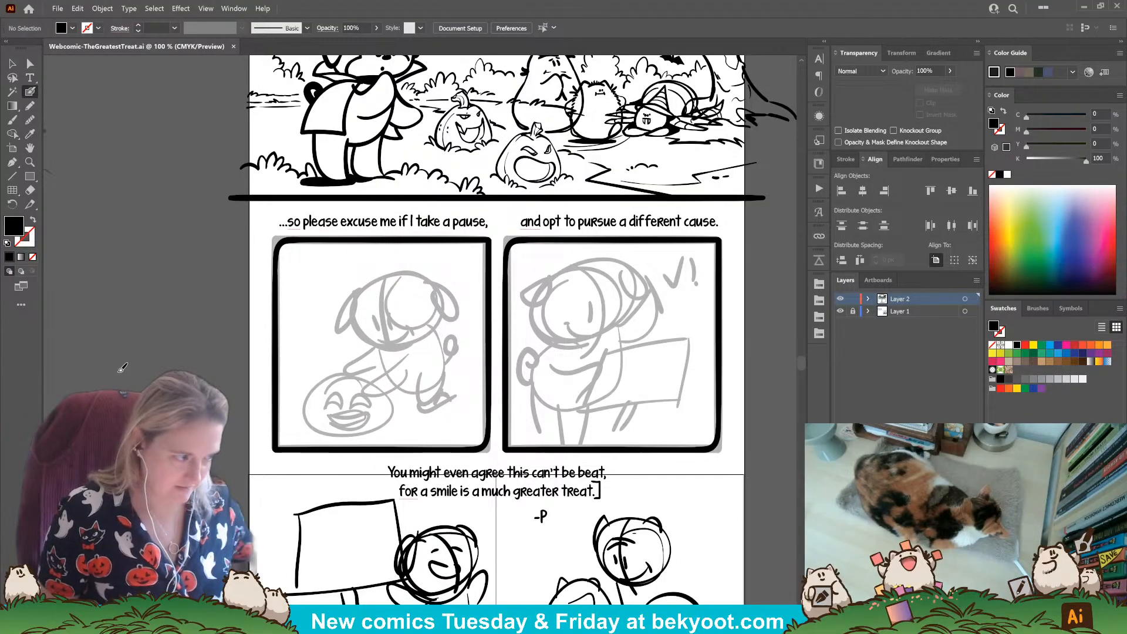
{"action": "left_click_drag", "start_coordinate": [614, 225], "coordinate": [517, 303]}
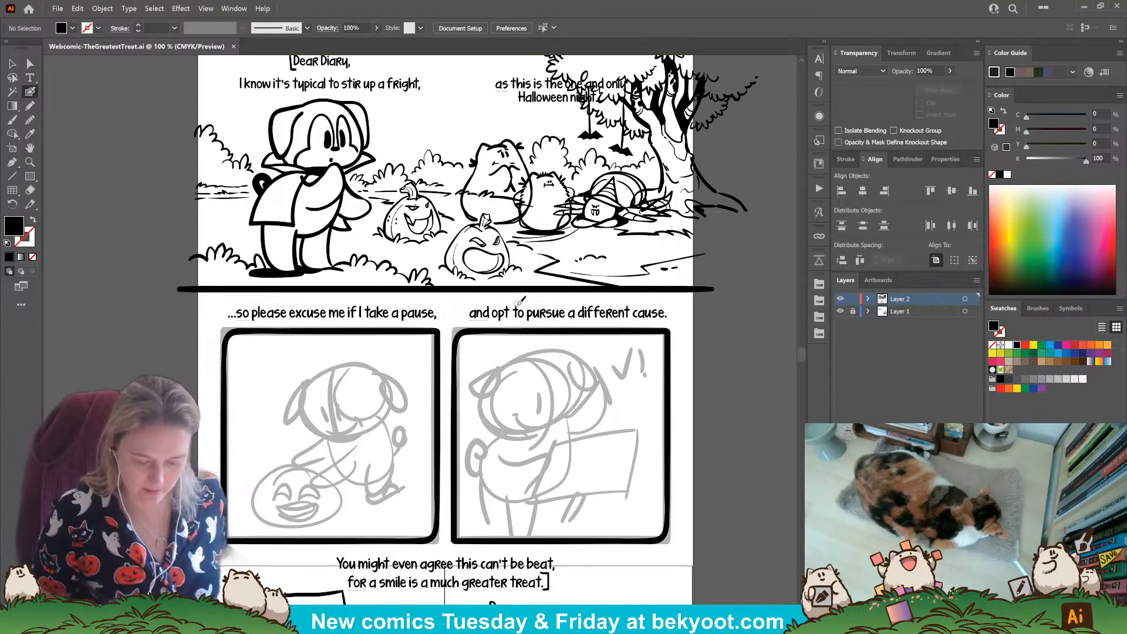
{"action": "left_click_drag", "start_coordinate": [430, 481], "coordinate": [453, 351]}
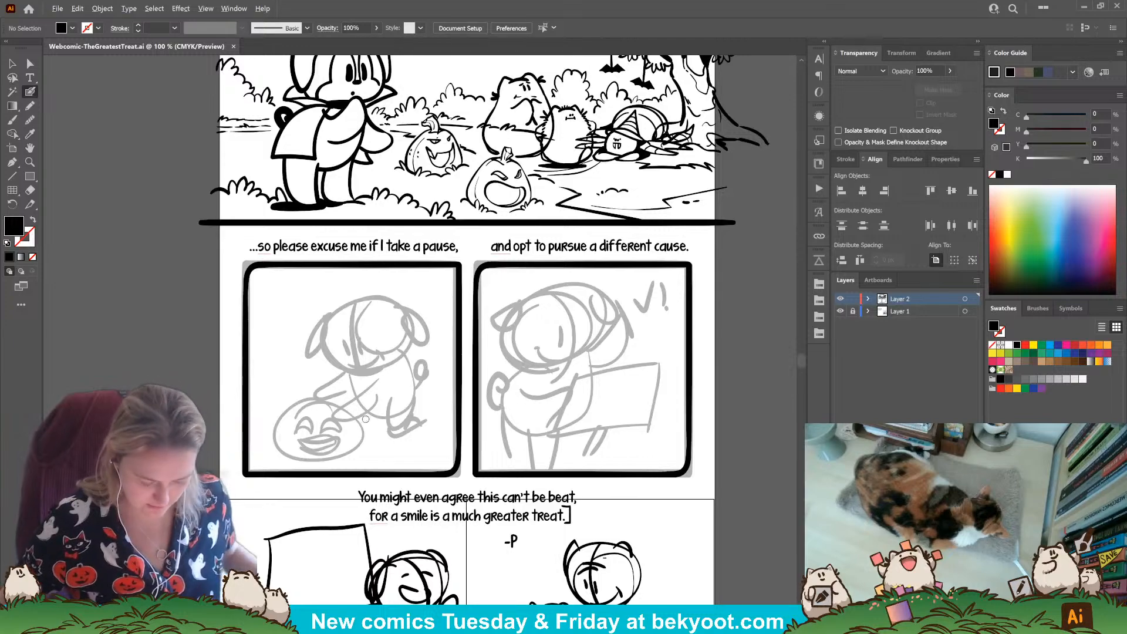
{"action": "key", "text": "ctrl+="}
{"action": "scroll", "coordinate": [387, 373], "scroll_direction": "left", "scroll_amount": 1}
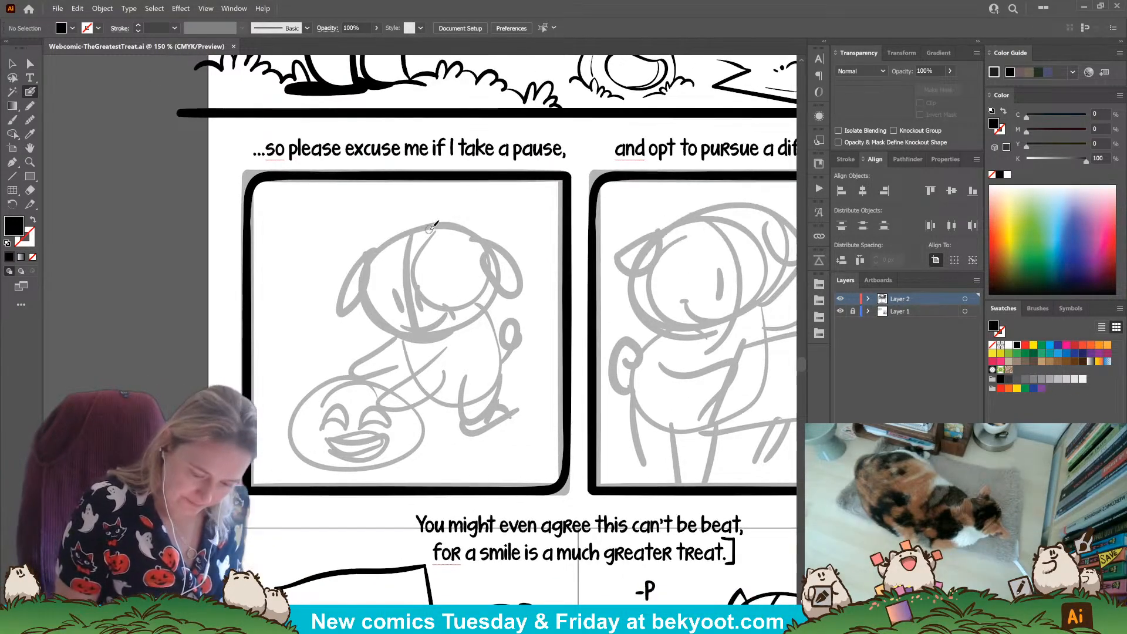
{"action": "mouse_move", "coordinate": [434, 223]}
{"action": "left_mouse_down"}
{"action": "mouse_move", "coordinate": [384, 245]}
{"action": "mouse_move", "coordinate": [368, 300]}
{"action": "left_mouse_up"}
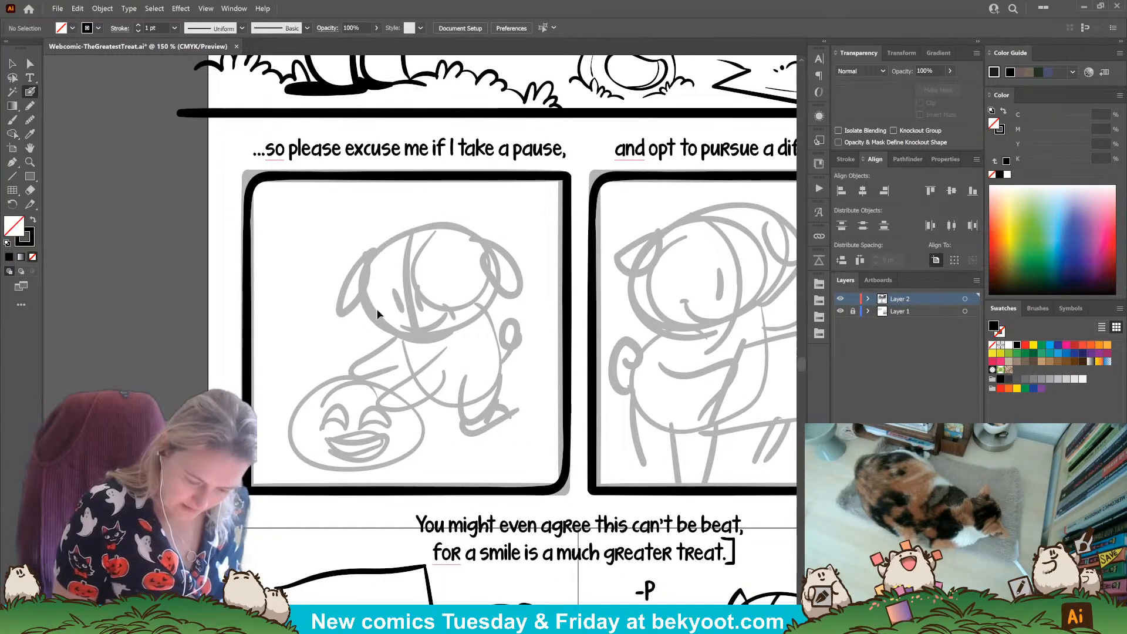
{"action": "key", "text": "Return"}
{"action": "key", "text": "Escape"}
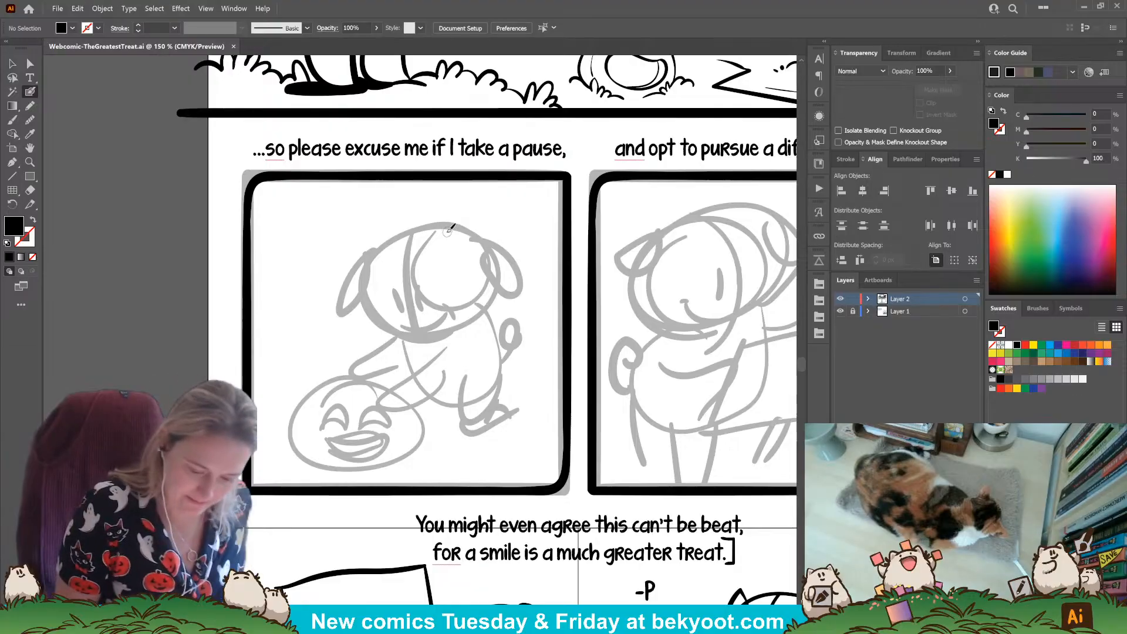
Step: Ink a rounded head outline over the dog sketch in the "take a pause" panel, sized about 245 by 214 px
{"action": "mouse_move", "coordinate": [442, 227]}
{"action": "left_mouse_down"}
{"action": "mouse_move", "coordinate": [390, 243]}
{"action": "mouse_move", "coordinate": [442, 226]}
{"action": "mouse_move", "coordinate": [408, 230]}
{"action": "mouse_move", "coordinate": [381, 263]}
{"action": "mouse_move", "coordinate": [374, 309]}
{"action": "mouse_move", "coordinate": [448, 322]}
{"action": "mouse_move", "coordinate": [477, 314]}
{"action": "mouse_move", "coordinate": [495, 281]}
{"action": "mouse_move", "coordinate": [477, 235]}
{"action": "mouse_move", "coordinate": [433, 222]}
{"action": "mouse_move", "coordinate": [401, 231]}
{"action": "mouse_move", "coordinate": [375, 275]}
{"action": "mouse_move", "coordinate": [382, 320]}
{"action": "mouse_move", "coordinate": [414, 329]}
{"action": "mouse_move", "coordinate": [464, 322]}
{"action": "mouse_move", "coordinate": [489, 290]}
{"action": "mouse_move", "coordinate": [465, 241]}
{"action": "mouse_move", "coordinate": [443, 222]}
{"action": "mouse_move", "coordinate": [412, 220]}
{"action": "left_mouse_up"}
{"action": "key", "text": "shift+x"}
{"action": "key", "text": "ctrl+z"}
{"action": "key", "text": "ctrl+z"}
{"action": "left_click", "coordinate": [482, 279], "text": "ctrl"}
{"action": "left_click_drag", "start_coordinate": [482, 277], "coordinate": [488, 277]}
{"action": "left_click_drag", "start_coordinate": [428, 221], "coordinate": [428, 228]}
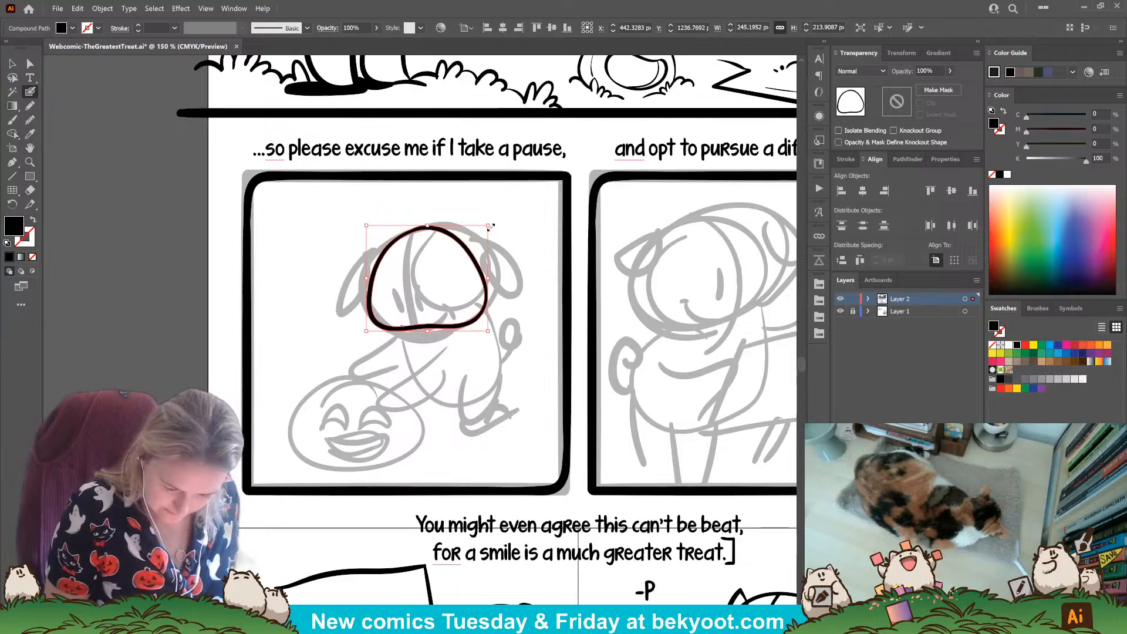
Step: Draw a curved vertical center line and two oval eyes on the inked dog head
{"action": "left_click", "coordinate": [510, 268], "text": "ctrl"}
{"action": "mouse_move", "coordinate": [421, 216]}
{"action": "left_mouse_down"}
{"action": "mouse_move", "coordinate": [411, 225]}
{"action": "mouse_move", "coordinate": [438, 345]}
{"action": "left_mouse_up"}
{"action": "mouse_move", "coordinate": [399, 286]}
{"action": "left_mouse_down"}
{"action": "mouse_move", "coordinate": [400, 303]}
{"action": "mouse_move", "coordinate": [415, 282]}
{"action": "mouse_move", "coordinate": [418, 306]}
{"action": "mouse_move", "coordinate": [423, 283]}
{"action": "mouse_move", "coordinate": [418, 303]}
{"action": "left_mouse_up"}
{"action": "left_click", "coordinate": [424, 301], "text": "ctrl"}
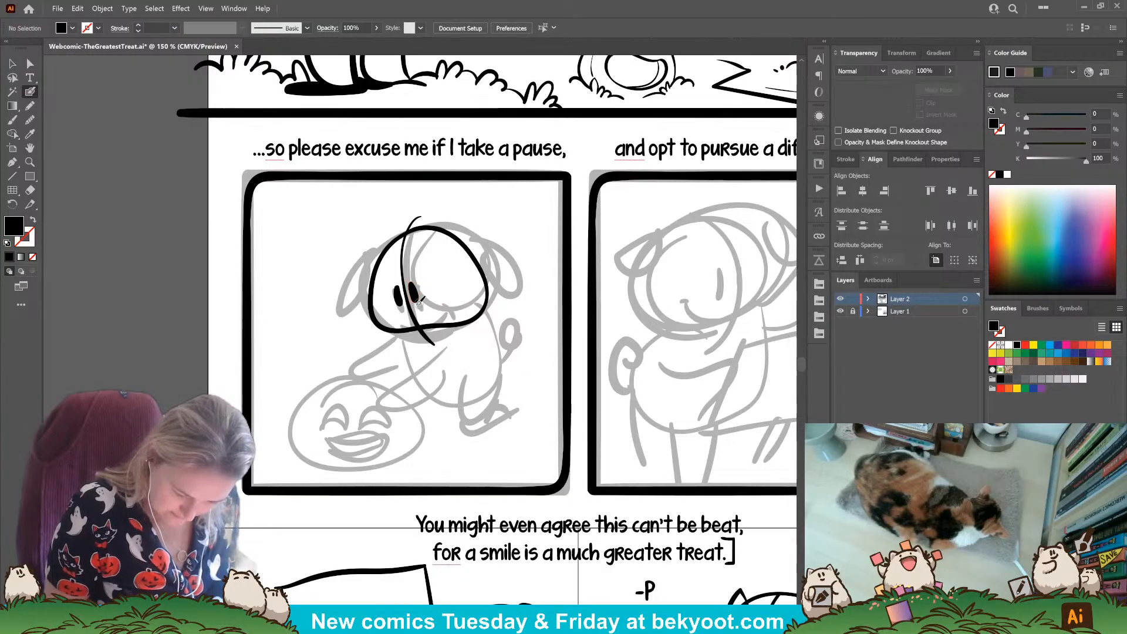
Step: Enlarge the dog's two eyes and face center line together slightly, and nudge them into place on the head
{"action": "left_click", "coordinate": [399, 297], "text": "ctrl"}
{"action": "left_click", "coordinate": [415, 292], "text": "ctrl+shift"}
{"action": "left_click", "coordinate": [402, 266], "text": "ctrl+shift"}
{"action": "left_click_drag", "start_coordinate": [435, 217], "coordinate": [440, 204]}
{"action": "left_click_drag", "start_coordinate": [416, 289], "coordinate": [416, 292]}
{"action": "left_click", "coordinate": [498, 210], "text": "ctrl"}
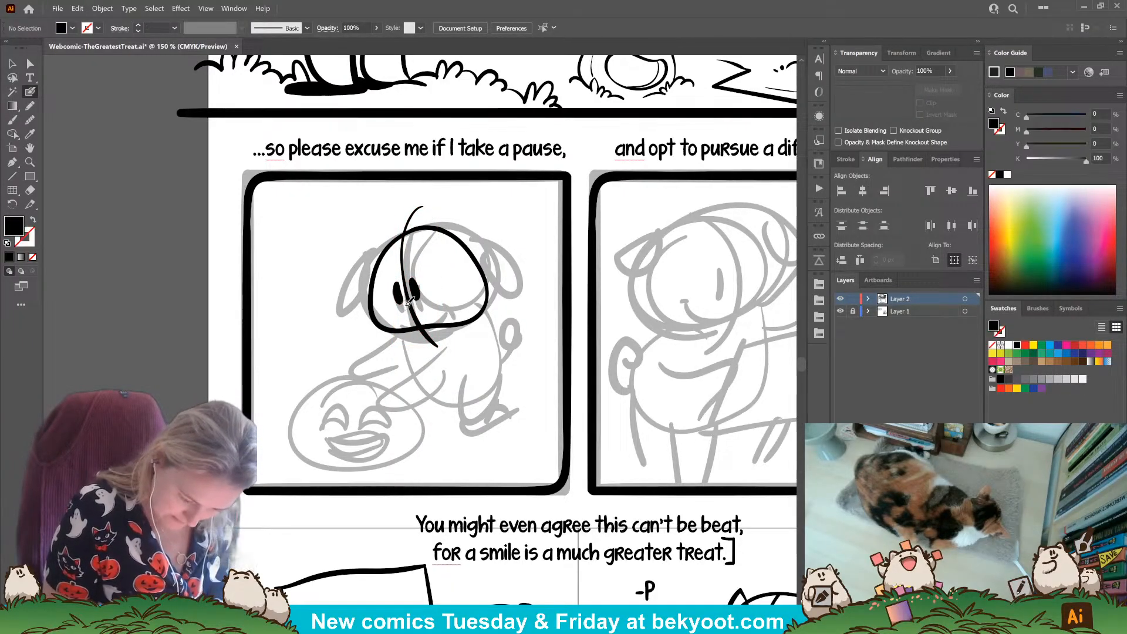
{"action": "key", "text": "shift+x"}
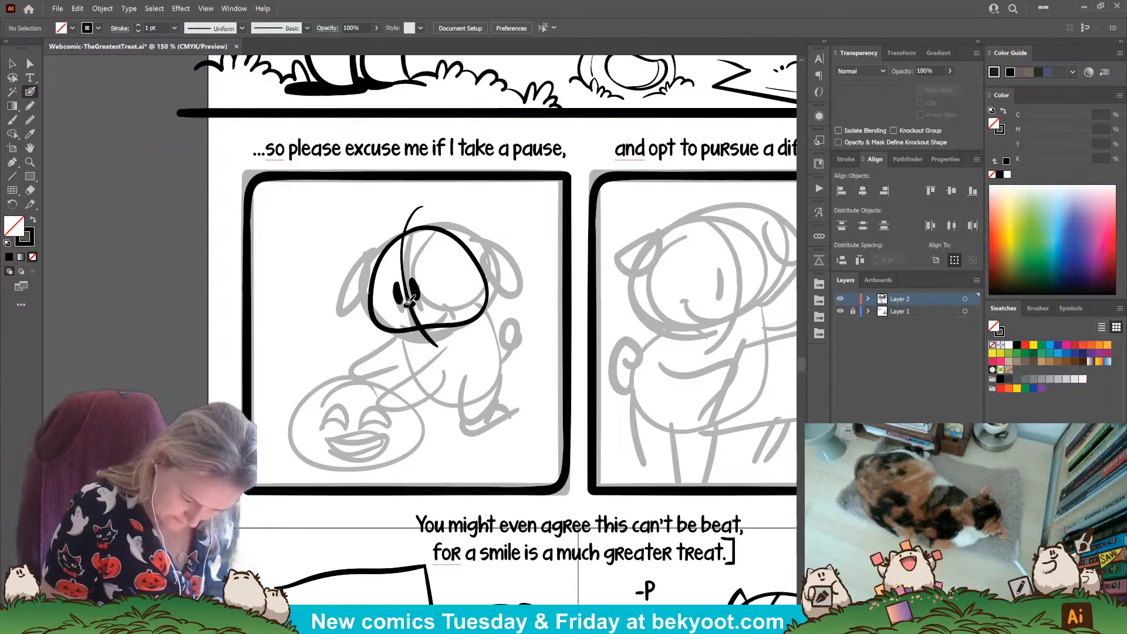
Step: Ink arched outlines around both eyes, curved cheek lines and a small smile on the dog's face
{"action": "left_click_drag", "start_coordinate": [402, 263], "coordinate": [389, 304]}
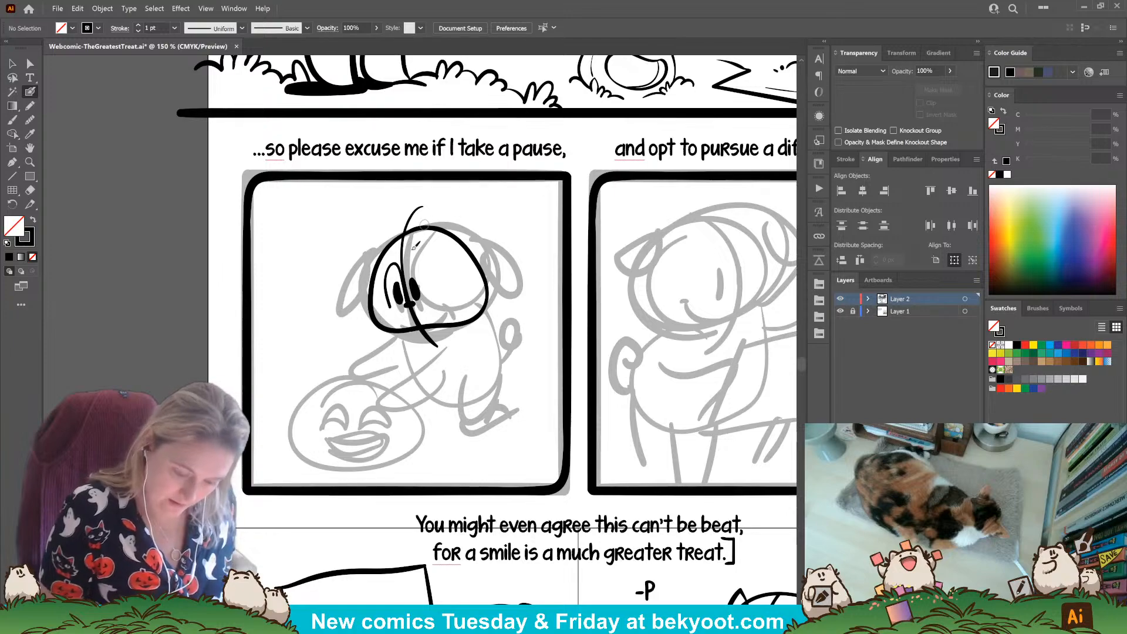
{"action": "key", "text": "ctrl+z"}
{"action": "mouse_move", "coordinate": [410, 301]}
{"action": "left_mouse_down"}
{"action": "mouse_move", "coordinate": [396, 264]}
{"action": "mouse_move", "coordinate": [378, 316]}
{"action": "mouse_move", "coordinate": [410, 278]}
{"action": "mouse_move", "coordinate": [413, 302]}
{"action": "mouse_move", "coordinate": [419, 252]}
{"action": "mouse_move", "coordinate": [429, 269]}
{"action": "mouse_move", "coordinate": [413, 294]}
{"action": "mouse_move", "coordinate": [415, 253]}
{"action": "mouse_move", "coordinate": [434, 294]}
{"action": "mouse_move", "coordinate": [478, 305]}
{"action": "left_mouse_up"}
{"action": "key", "text": "ctrl+z"}
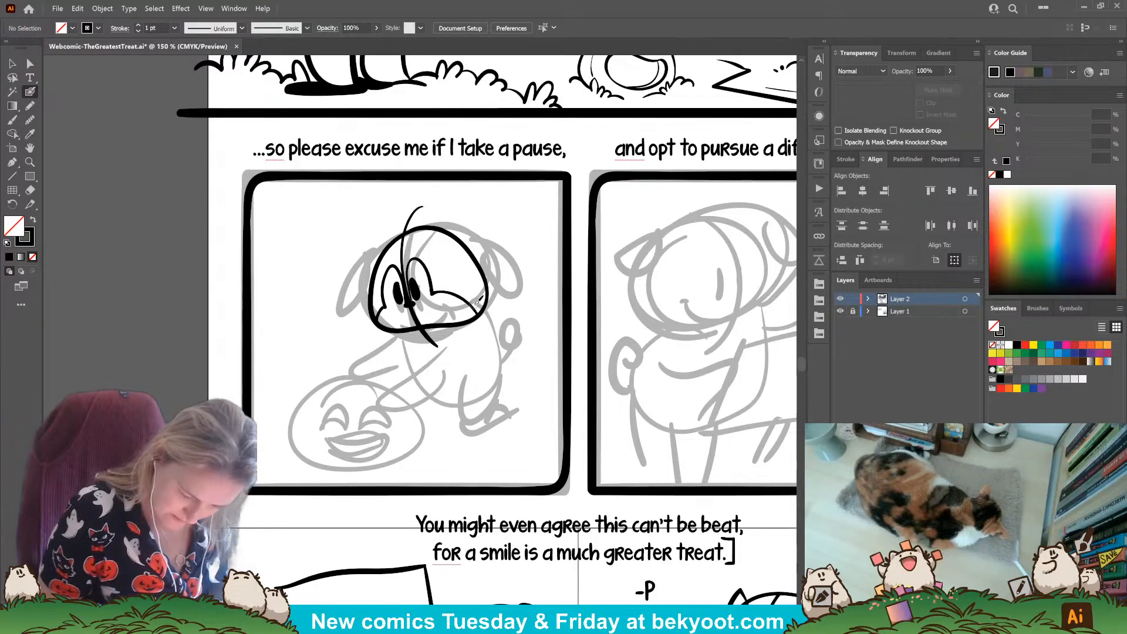
{"action": "left_click_drag", "start_coordinate": [404, 324], "coordinate": [416, 324]}
{"action": "left_click_drag", "start_coordinate": [427, 321], "coordinate": [445, 305]}
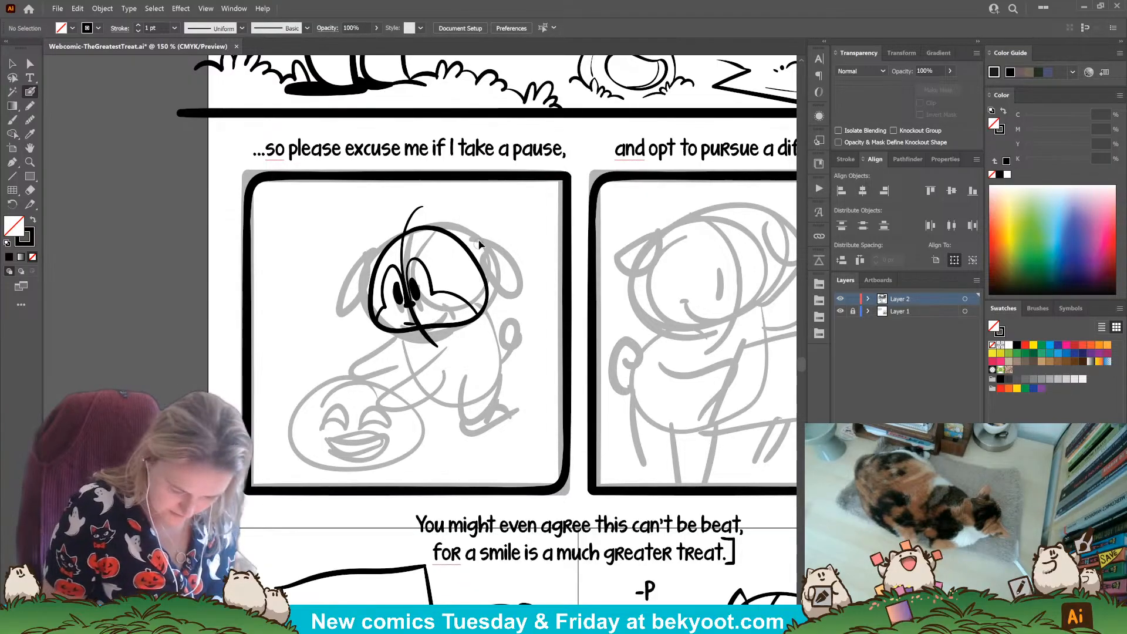
{"action": "key", "text": "ctrl+z"}
{"action": "key", "text": "ctrl+z"}
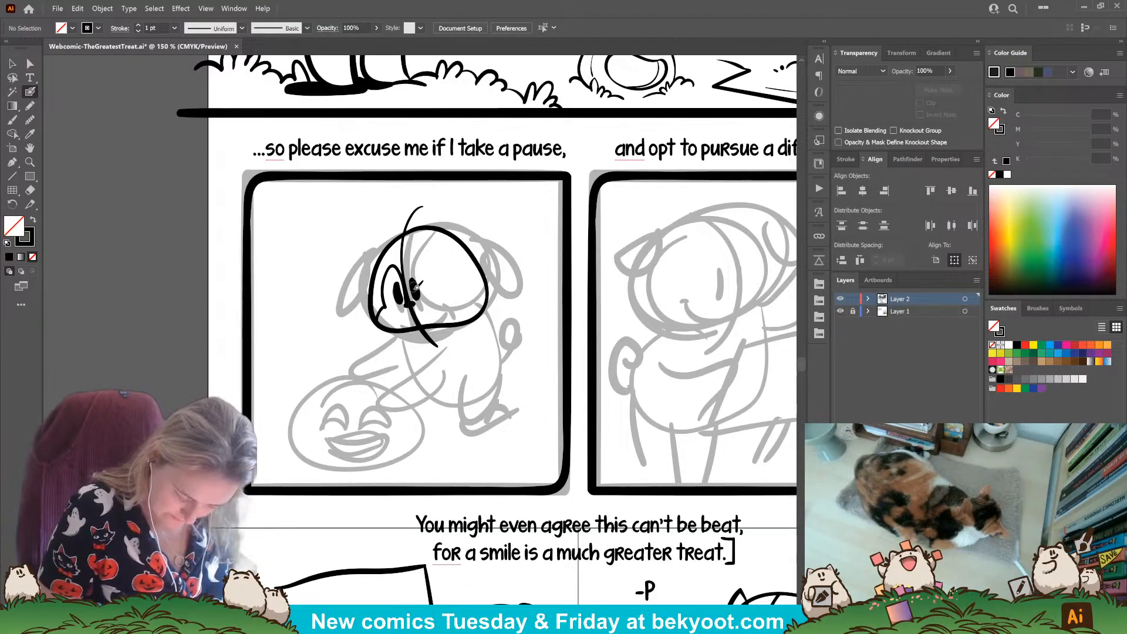
{"action": "mouse_move", "coordinate": [415, 293]}
{"action": "left_mouse_down"}
{"action": "mouse_move", "coordinate": [409, 271]}
{"action": "mouse_move", "coordinate": [433, 263]}
{"action": "mouse_move", "coordinate": [477, 318]}
{"action": "mouse_move", "coordinate": [427, 314]}
{"action": "mouse_move", "coordinate": [438, 300]}
{"action": "left_mouse_up"}
{"action": "left_click", "coordinate": [446, 288], "text": "ctrl"}
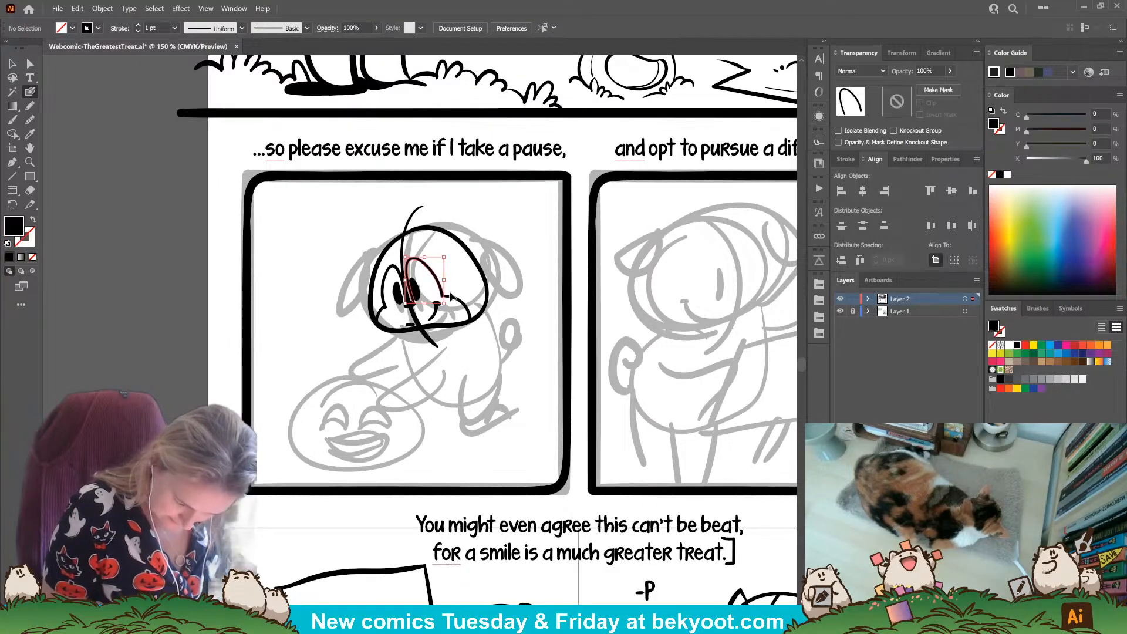
Step: Narrow and shorten the dog's head outline to about 230 by 206 px
{"action": "left_click", "coordinate": [459, 295], "text": "ctrl"}
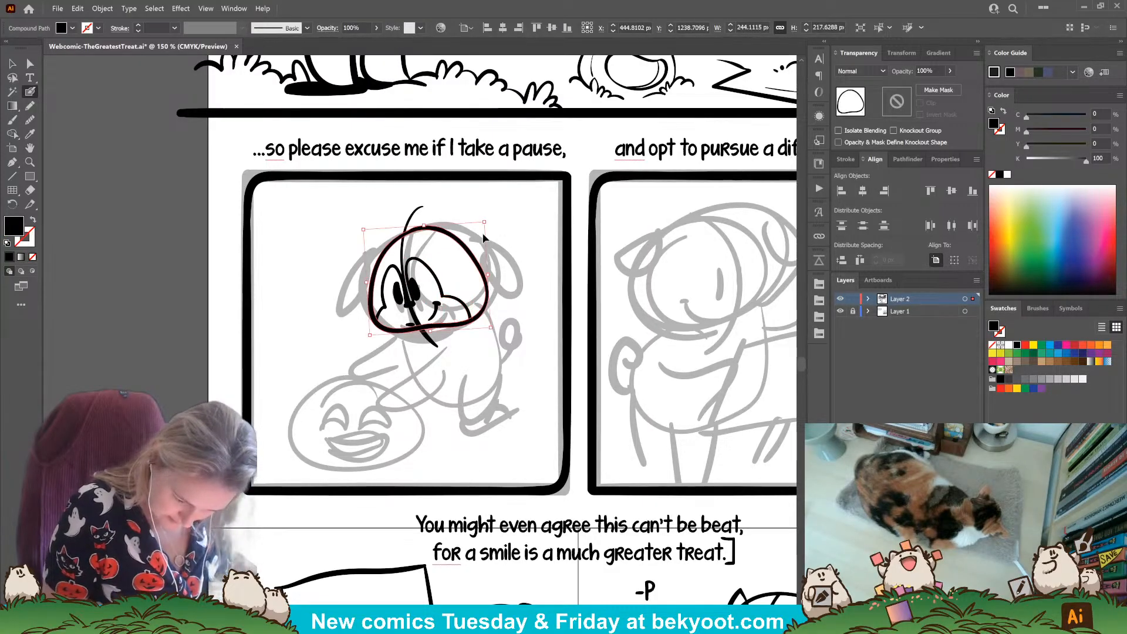
{"action": "left_click_drag", "start_coordinate": [490, 275], "coordinate": [478, 274]}
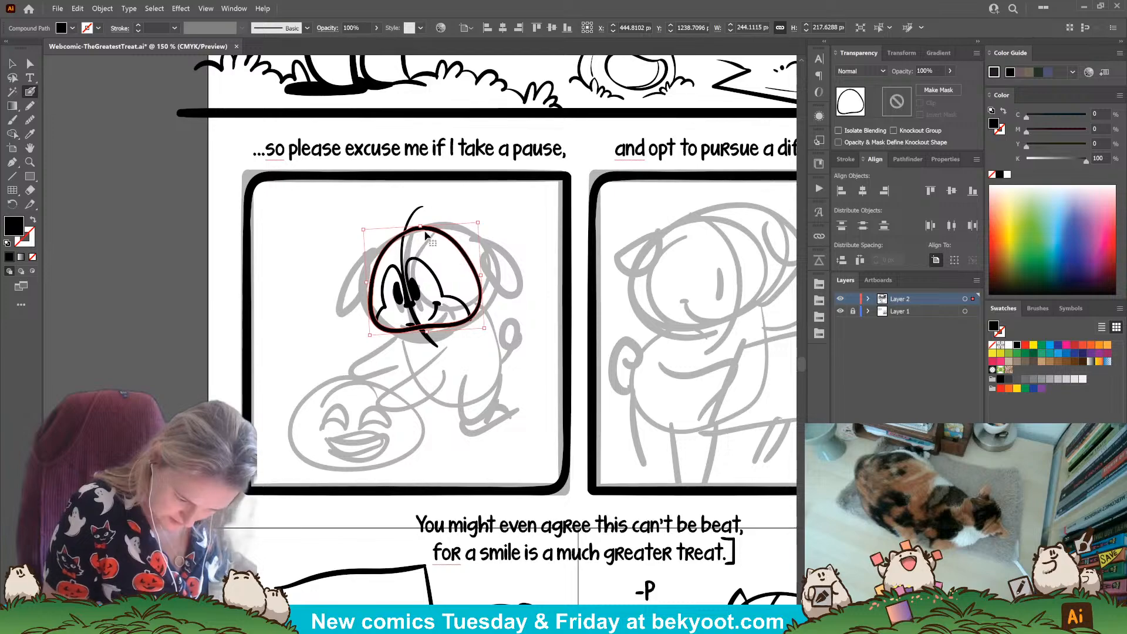
{"action": "left_click_drag", "start_coordinate": [422, 232], "coordinate": [423, 237]}
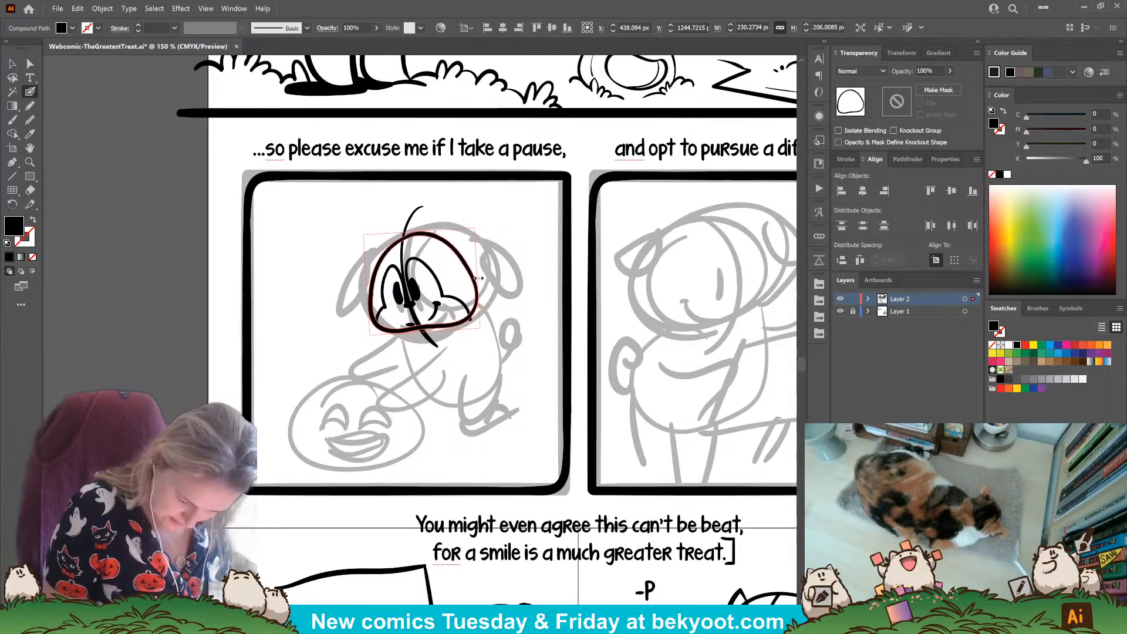
Step: Enlarge the dog's head outline and facial features together slightly
{"action": "left_click", "coordinate": [515, 283], "text": "ctrl"}
{"action": "left_click", "coordinate": [477, 315], "text": "ctrl"}
{"action": "left_click_drag", "start_coordinate": [494, 229], "coordinate": [500, 218]}
{"action": "left_click", "coordinate": [485, 316], "text": "ctrl"}
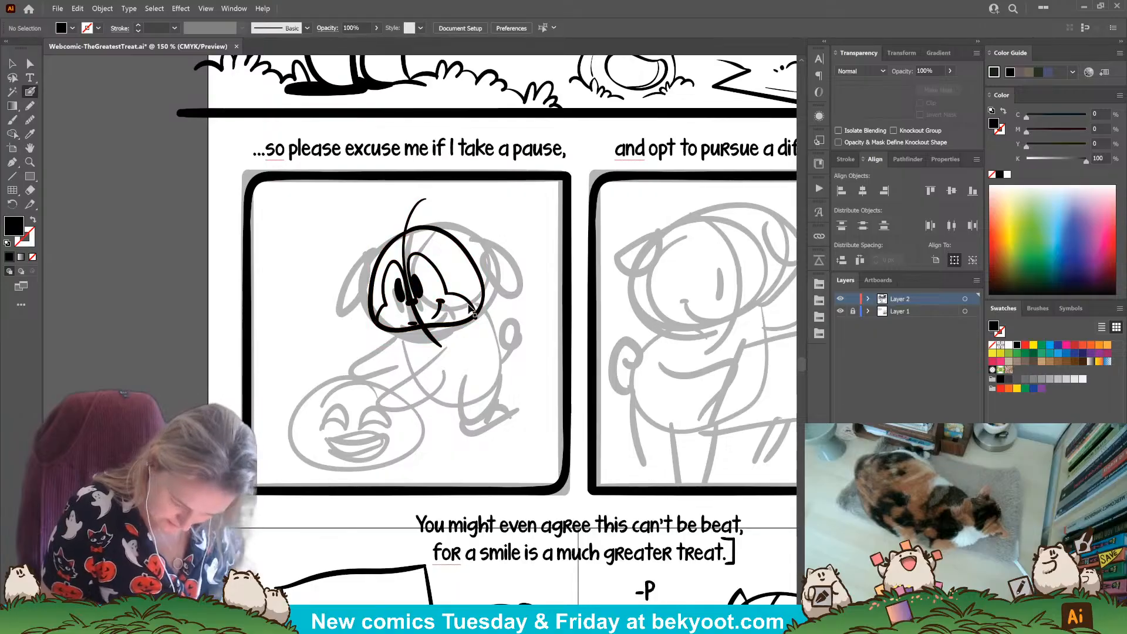
{"action": "left_click", "coordinate": [470, 306], "text": "ctrl"}
{"action": "left_click", "coordinate": [466, 387], "text": "ctrl"}
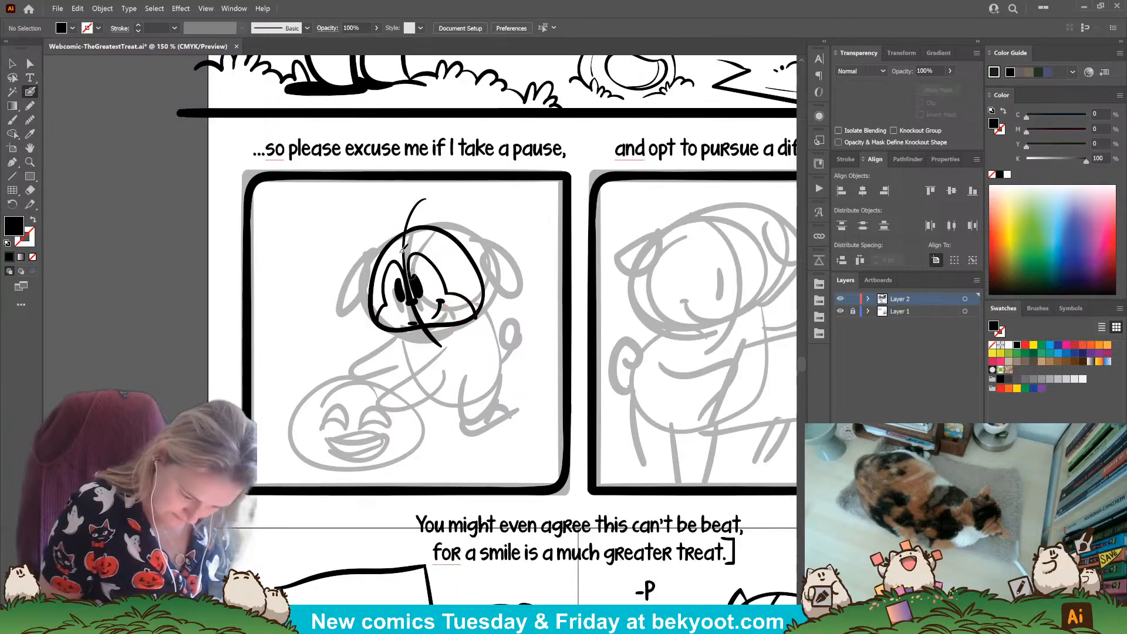
Step: Ink two folded, floppy ears on the dog's head and adjust the ear on the pumpkin's side
{"action": "mouse_move", "coordinate": [387, 243]}
{"action": "left_mouse_down"}
{"action": "mouse_move", "coordinate": [348, 268]}
{"action": "mouse_move", "coordinate": [351, 289]}
{"action": "mouse_move", "coordinate": [357, 262]}
{"action": "mouse_move", "coordinate": [371, 306]}
{"action": "left_mouse_up"}
{"action": "key", "text": "shift+x"}
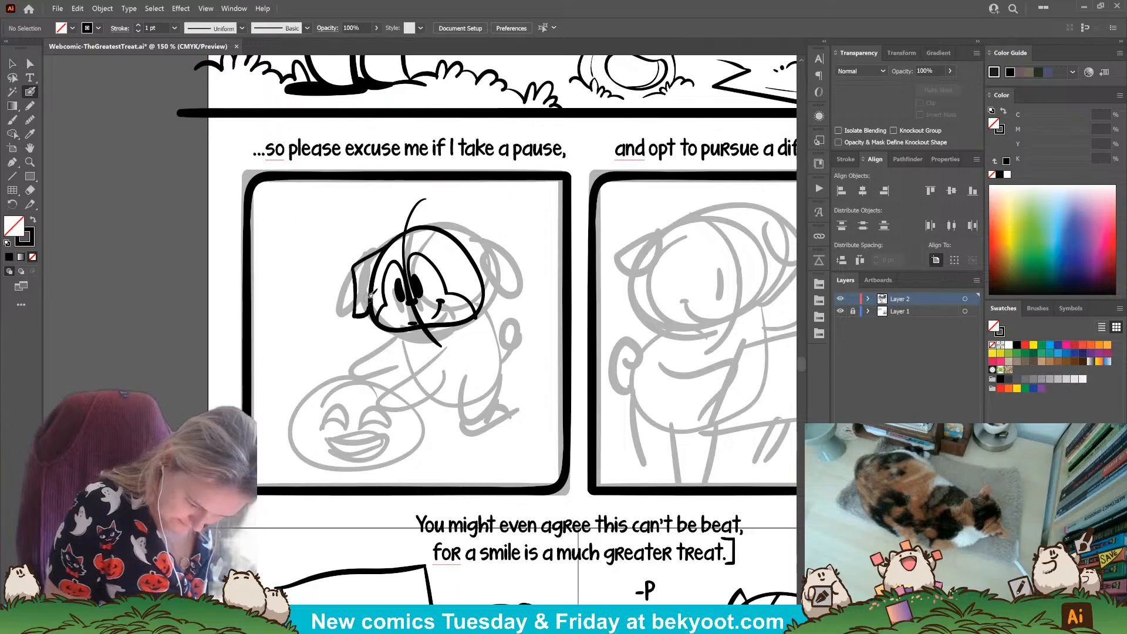
{"action": "mouse_move", "coordinate": [438, 225]}
{"action": "left_mouse_down"}
{"action": "mouse_move", "coordinate": [481, 233]}
{"action": "mouse_move", "coordinate": [489, 289]}
{"action": "mouse_move", "coordinate": [460, 251]}
{"action": "left_mouse_up"}
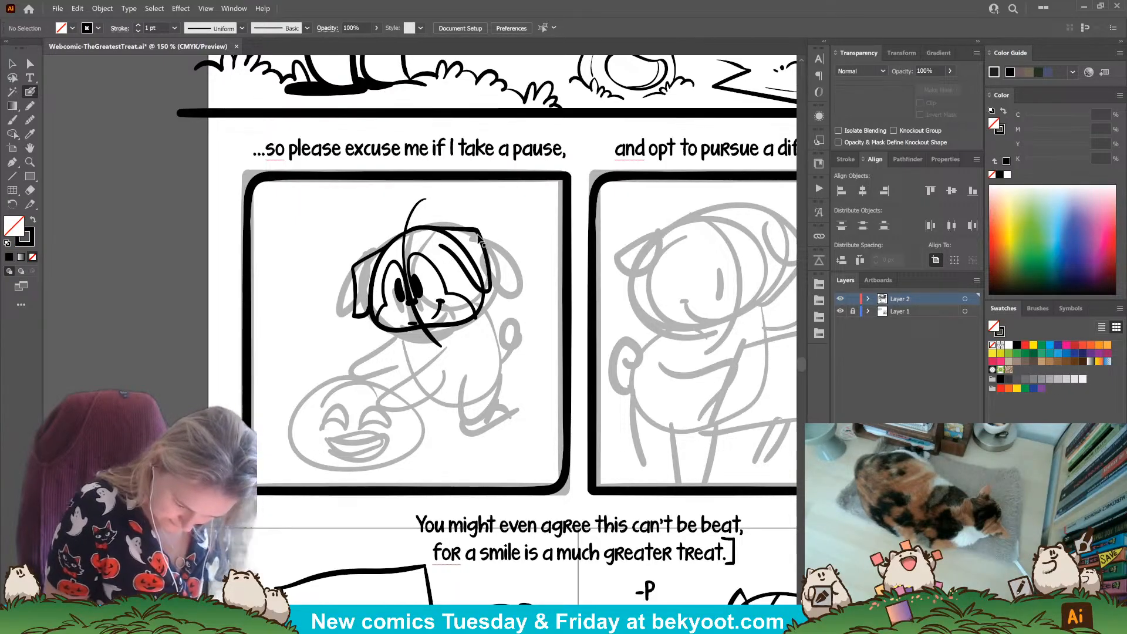
{"action": "left_click", "coordinate": [404, 230], "text": "ctrl"}
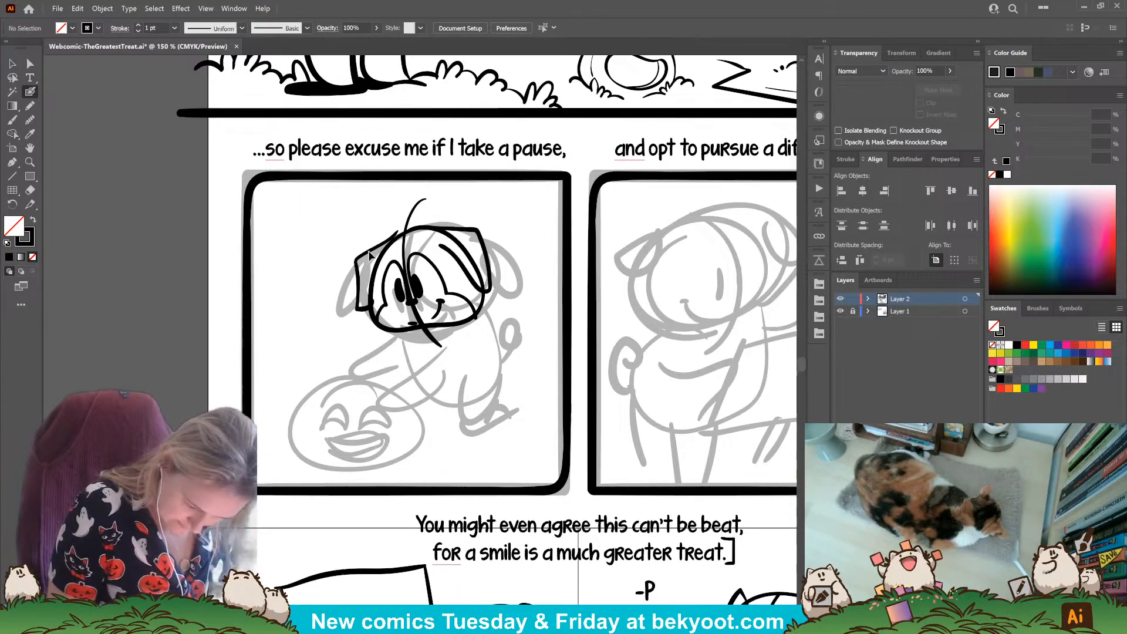
{"action": "left_click", "coordinate": [404, 211], "text": "ctrl"}
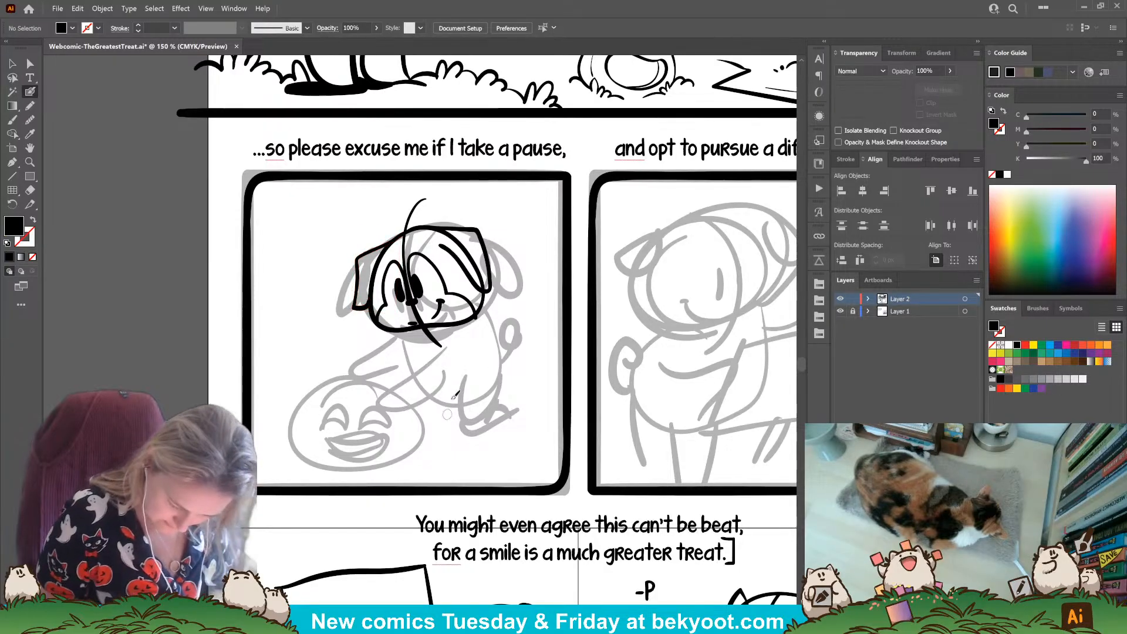
{"action": "mouse_move", "coordinate": [413, 327]}
{"action": "left_mouse_down"}
{"action": "mouse_move", "coordinate": [420, 381]}
{"action": "mouse_move", "coordinate": [443, 409]}
{"action": "mouse_move", "coordinate": [493, 411]}
{"action": "left_mouse_up"}
{"action": "key", "text": "ctrl+z"}
{"action": "mouse_move", "coordinate": [490, 291]}
{"action": "left_mouse_down"}
{"action": "mouse_move", "coordinate": [530, 344]}
{"action": "mouse_move", "coordinate": [496, 402]}
{"action": "left_mouse_up"}
{"action": "key", "text": "ctrl+z"}
{"action": "mouse_move", "coordinate": [405, 333]}
{"action": "left_mouse_down"}
{"action": "mouse_move", "coordinate": [429, 392]}
{"action": "mouse_move", "coordinate": [457, 404]}
{"action": "mouse_move", "coordinate": [501, 398]}
{"action": "mouse_move", "coordinate": [526, 364]}
{"action": "mouse_move", "coordinate": [514, 320]}
{"action": "mouse_move", "coordinate": [482, 310]}
{"action": "mouse_move", "coordinate": [422, 377]}
{"action": "mouse_move", "coordinate": [465, 408]}
{"action": "mouse_move", "coordinate": [519, 372]}
{"action": "mouse_move", "coordinate": [516, 324]}
{"action": "mouse_move", "coordinate": [468, 311]}
{"action": "left_mouse_up"}
{"action": "key", "text": "ctrl+z"}
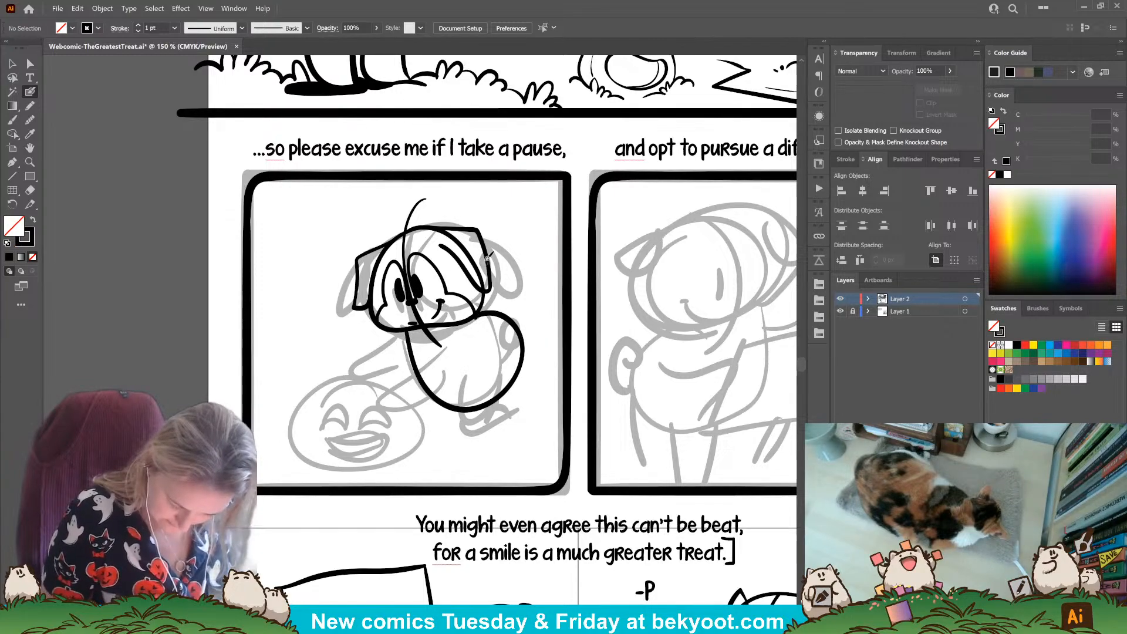
{"action": "key", "text": "ctrl+z"}
Step: Ink a pear-shaped seated body below the dog's head, with a front leg line, a curved hind leg and feet
{"action": "mouse_move", "coordinate": [477, 313]}
{"action": "left_mouse_down"}
{"action": "mouse_move", "coordinate": [507, 391]}
{"action": "mouse_move", "coordinate": [478, 413]}
{"action": "mouse_move", "coordinate": [429, 409]}
{"action": "mouse_move", "coordinate": [405, 331]}
{"action": "mouse_move", "coordinate": [420, 339]}
{"action": "mouse_move", "coordinate": [413, 428]}
{"action": "mouse_move", "coordinate": [460, 428]}
{"action": "left_mouse_up"}
{"action": "left_click_drag", "start_coordinate": [468, 365], "coordinate": [464, 427]}
{"action": "key", "text": "ctrl+z"}
{"action": "mouse_move", "coordinate": [458, 354]}
{"action": "left_mouse_down"}
{"action": "mouse_move", "coordinate": [456, 399]}
{"action": "mouse_move", "coordinate": [498, 427]}
{"action": "mouse_move", "coordinate": [461, 426]}
{"action": "mouse_move", "coordinate": [487, 411]}
{"action": "mouse_move", "coordinate": [500, 427]}
{"action": "mouse_move", "coordinate": [479, 431]}
{"action": "mouse_move", "coordinate": [516, 411]}
{"action": "mouse_move", "coordinate": [519, 396]}
{"action": "left_mouse_up"}
{"action": "key", "text": "ctrl+z"}
{"action": "key", "text": "ctrl+z"}
{"action": "key", "text": "ctrl+z"}
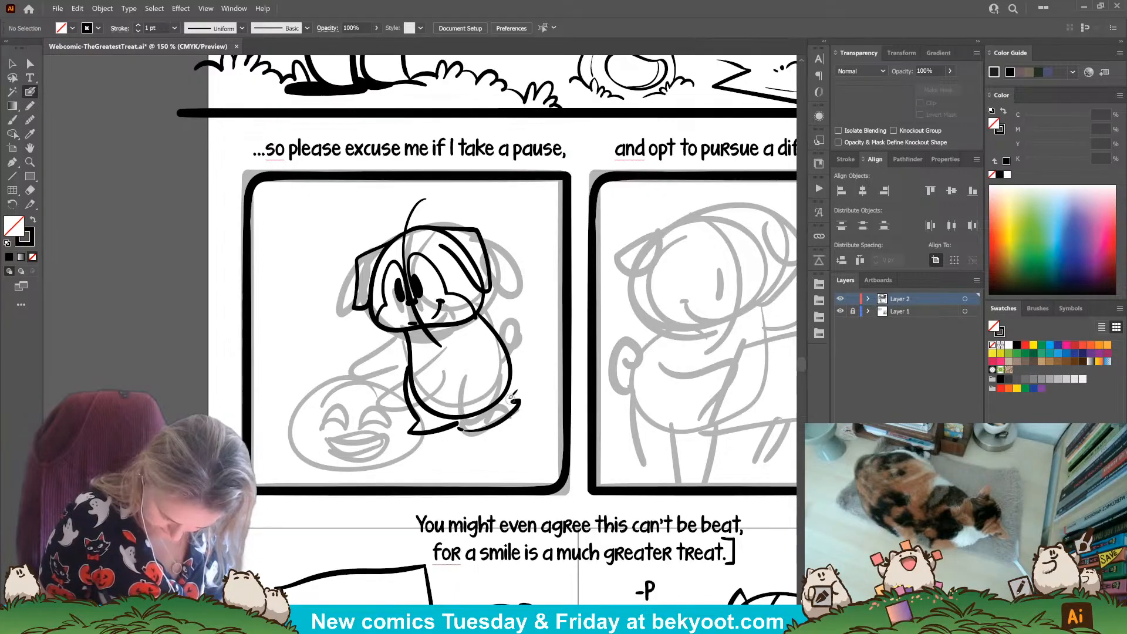
{"action": "left_click_drag", "start_coordinate": [470, 409], "coordinate": [470, 355]}
{"action": "mouse_move", "coordinate": [495, 418]}
{"action": "left_mouse_down"}
{"action": "mouse_move", "coordinate": [462, 437]}
{"action": "mouse_move", "coordinate": [519, 403]}
{"action": "left_mouse_up"}
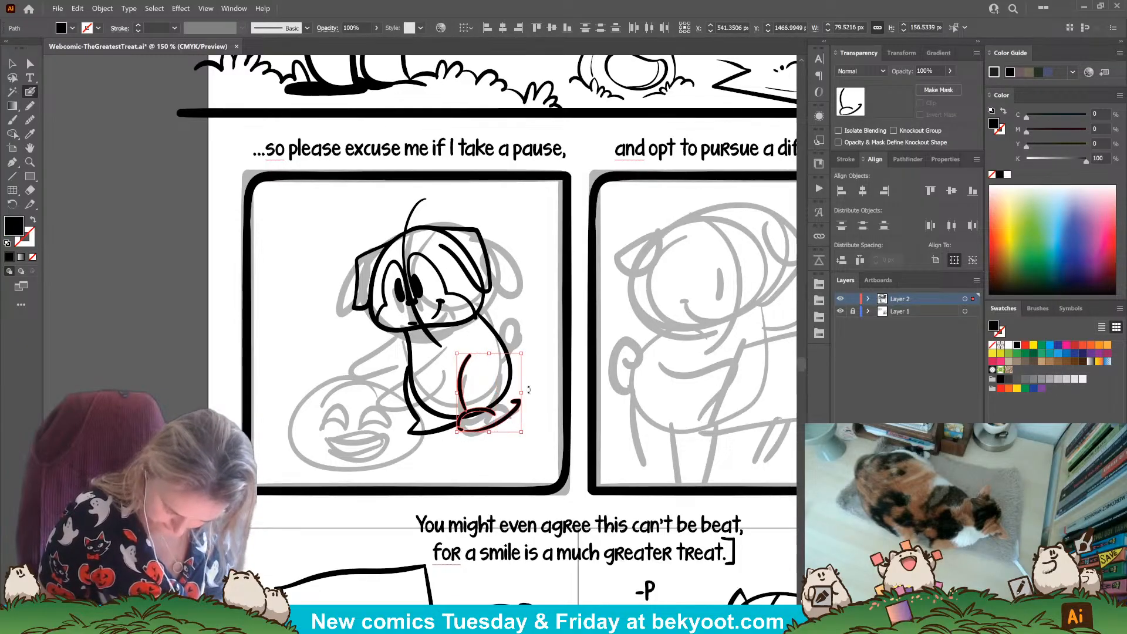
Step: Group all the inked dog strokes, tilt the group slightly clockwise and resize it to about 341 by 515 px
{"action": "left_click_drag", "start_coordinate": [340, 220], "coordinate": [523, 340]}
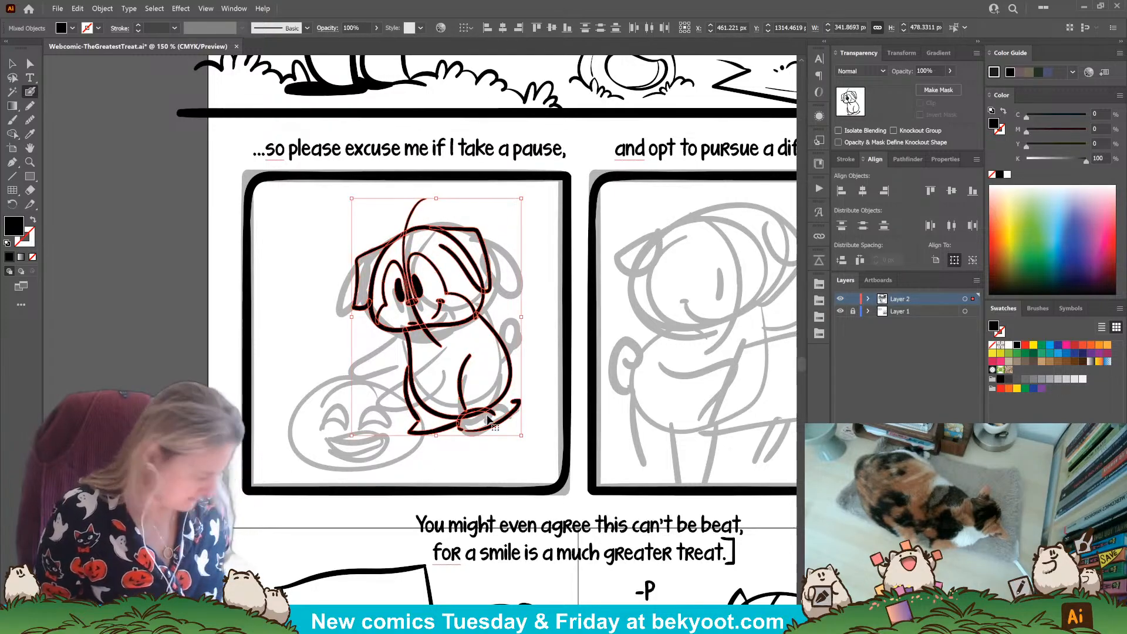
{"action": "key", "text": "ctrl+g"}
{"action": "left_click_drag", "start_coordinate": [526, 196], "coordinate": [538, 211]}
{"action": "left_click_drag", "start_coordinate": [491, 341], "coordinate": [499, 359]}
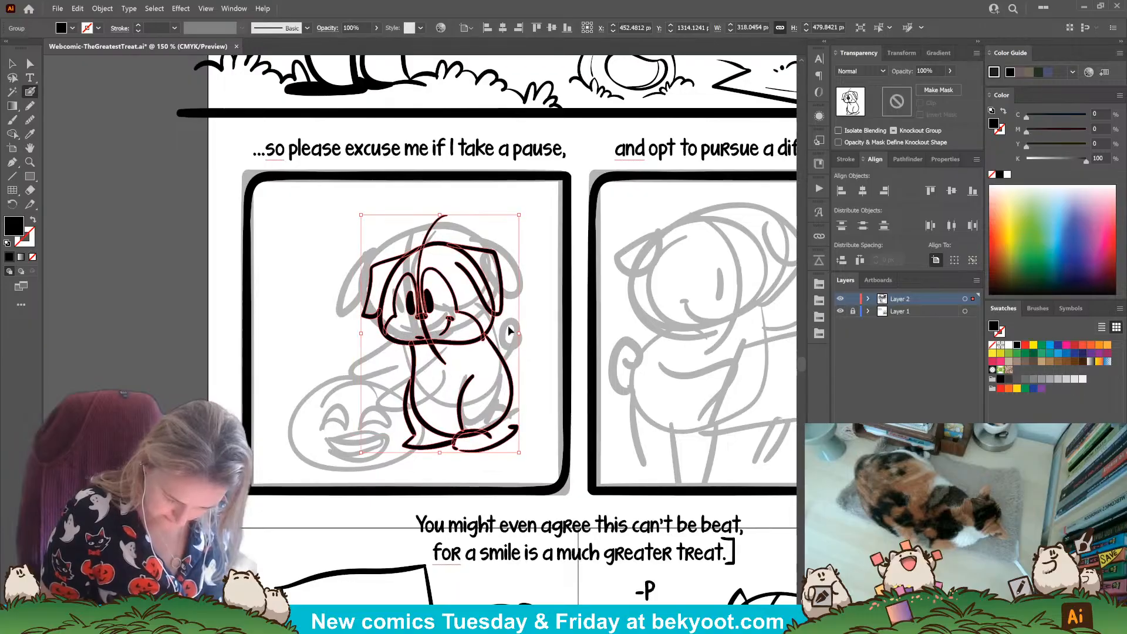
{"action": "left_click_drag", "start_coordinate": [521, 215], "coordinate": [531, 198]}
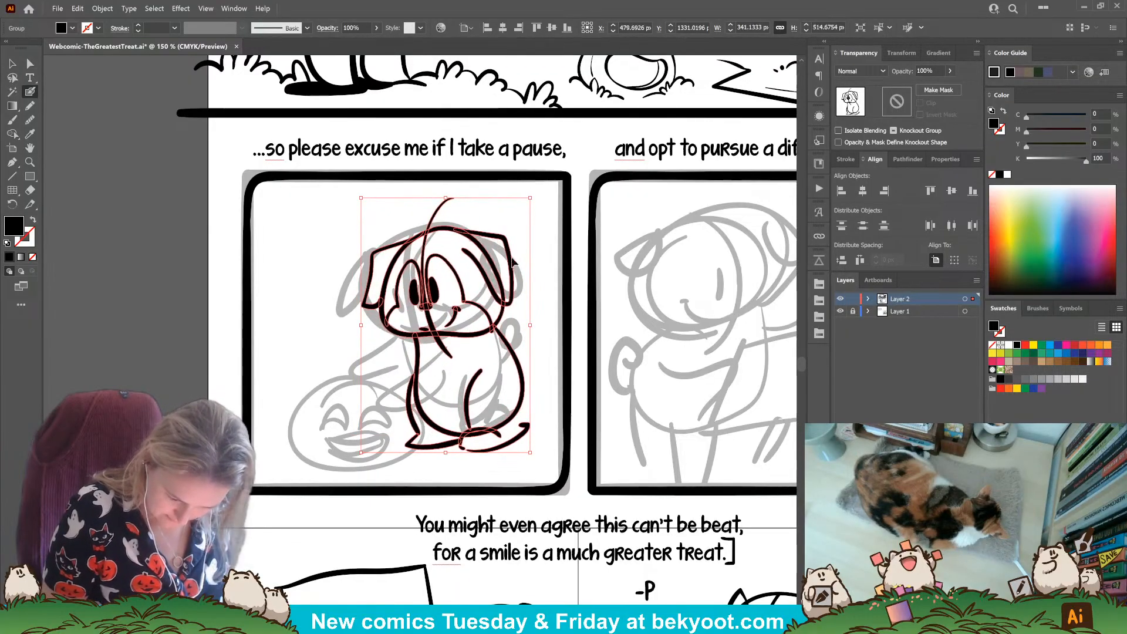
{"action": "left_click", "coordinate": [466, 488], "text": "ctrl"}
{"action": "left_click", "coordinate": [500, 458], "text": "ctrl"}
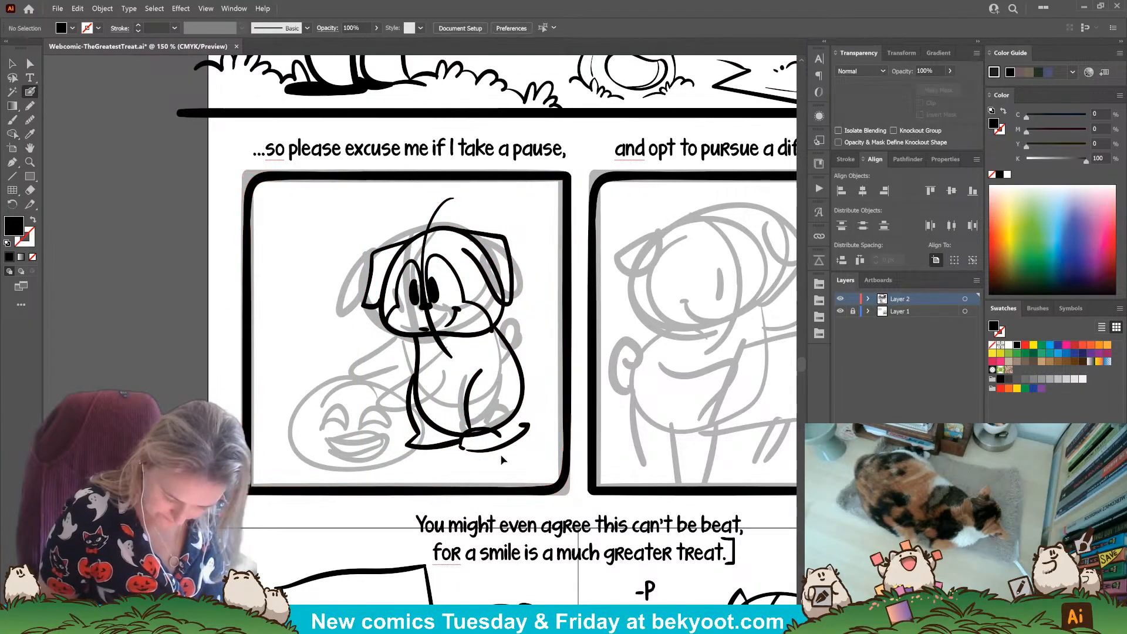
Step: Inside the isolated dog group, ink a curled tail, an arm reaching toward the pumpkin and a bent near arm
{"action": "left_click", "coordinate": [514, 440], "text": "ctrl"}
{"action": "double_click", "coordinate": [513, 440], "text": "ctrl"}
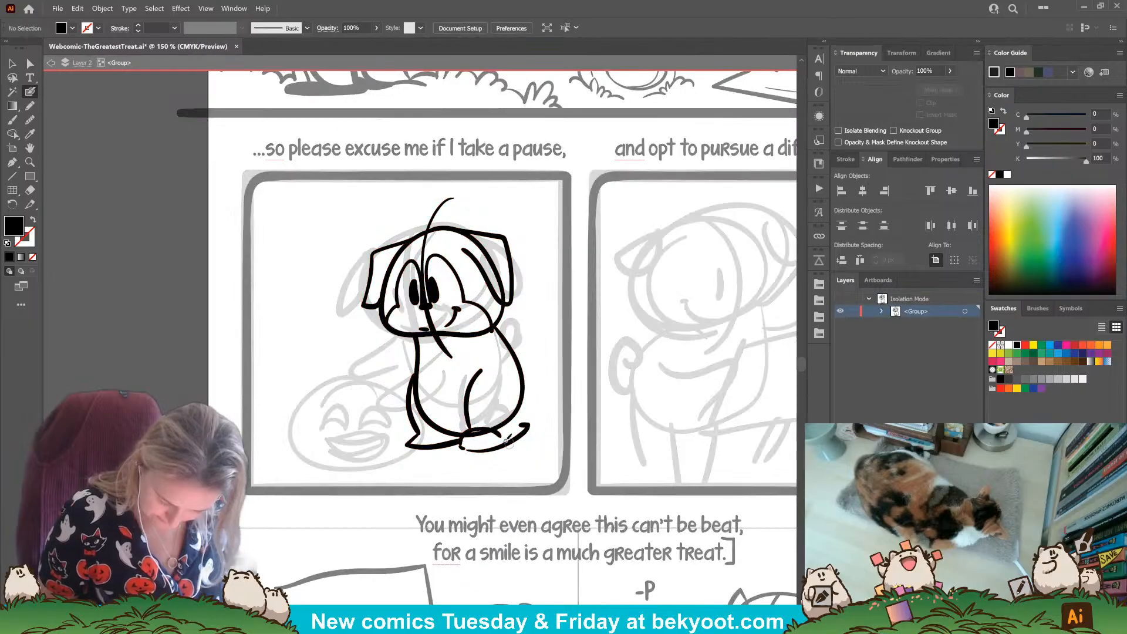
{"action": "left_click", "coordinate": [465, 444], "text": "ctrl"}
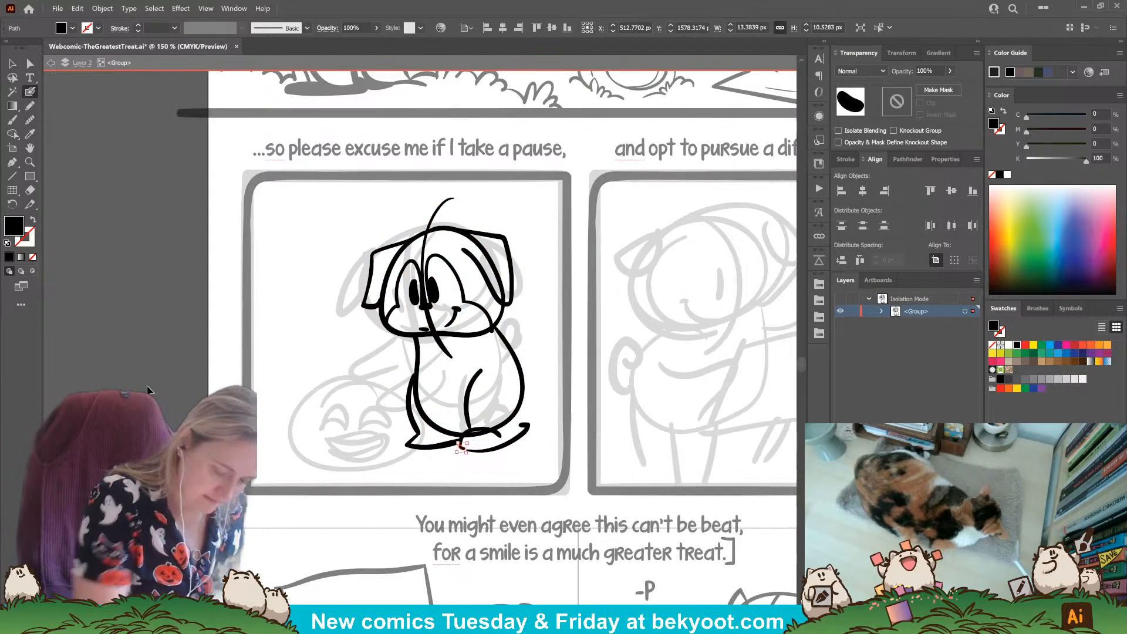
{"action": "left_click", "coordinate": [118, 352], "text": "ctrl"}
{"action": "mouse_move", "coordinate": [518, 398]}
{"action": "left_mouse_down"}
{"action": "mouse_move", "coordinate": [540, 357]}
{"action": "mouse_move", "coordinate": [535, 371]}
{"action": "left_mouse_up"}
{"action": "mouse_move", "coordinate": [416, 341]}
{"action": "left_mouse_down"}
{"action": "mouse_move", "coordinate": [359, 378]}
{"action": "mouse_move", "coordinate": [376, 402]}
{"action": "left_mouse_up"}
{"action": "mouse_move", "coordinate": [458, 345]}
{"action": "left_mouse_down"}
{"action": "mouse_move", "coordinate": [431, 404]}
{"action": "mouse_move", "coordinate": [446, 391]}
{"action": "left_mouse_up"}
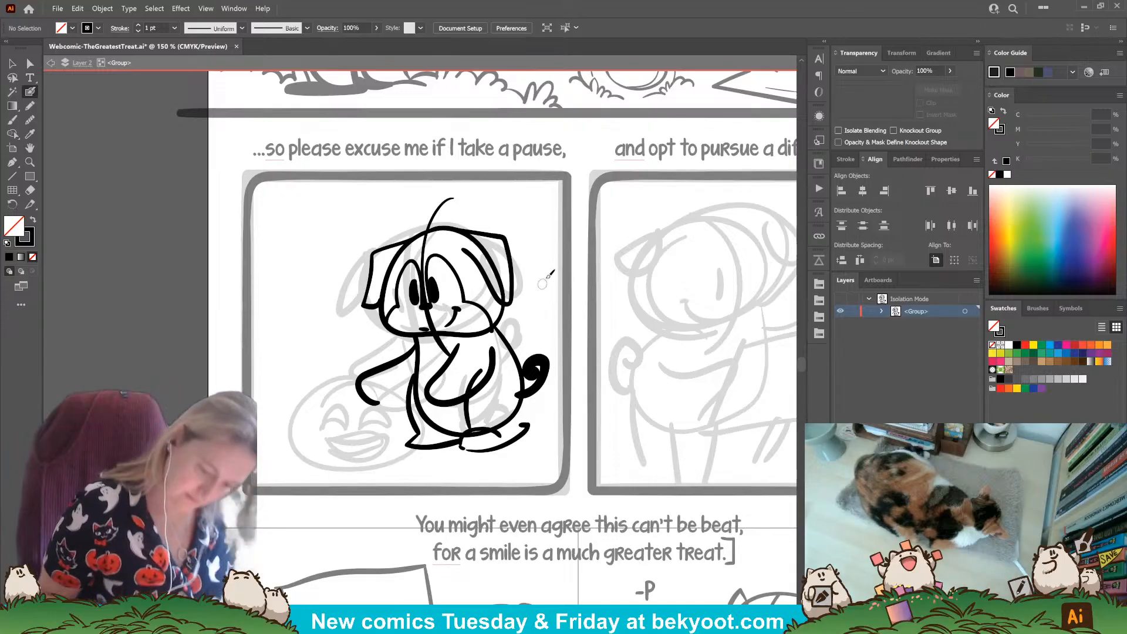
Step: Delete the front leg and foot line and the arm reaching toward the pumpkin
{"action": "left_click_drag", "start_coordinate": [446, 447], "coordinate": [413, 379]}
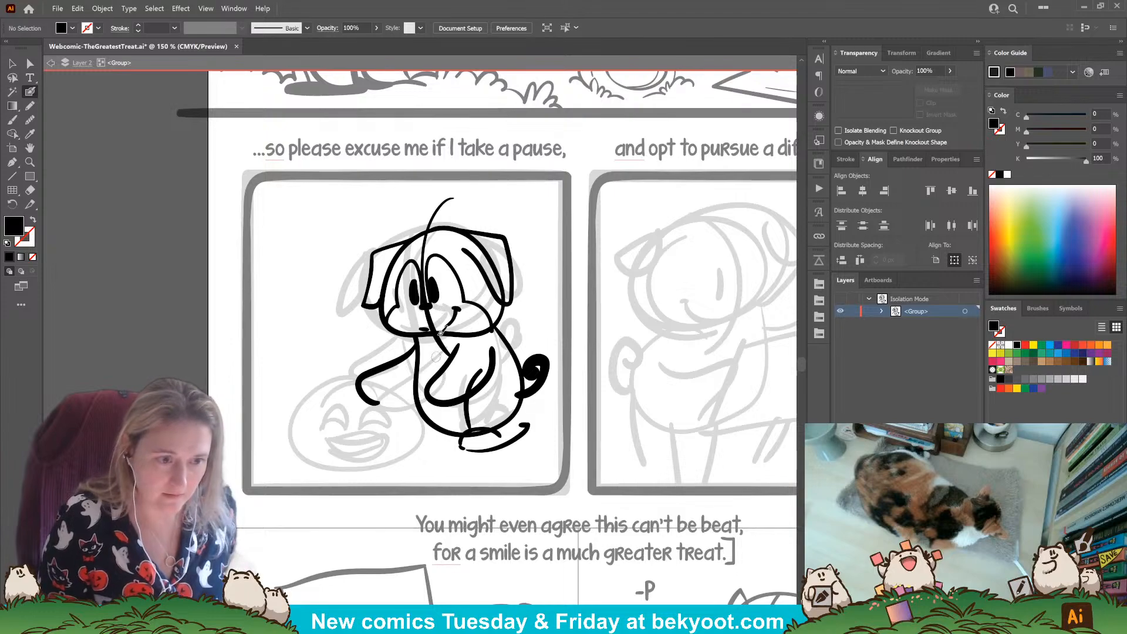
{"action": "left_click", "coordinate": [397, 363], "text": "ctrl"}
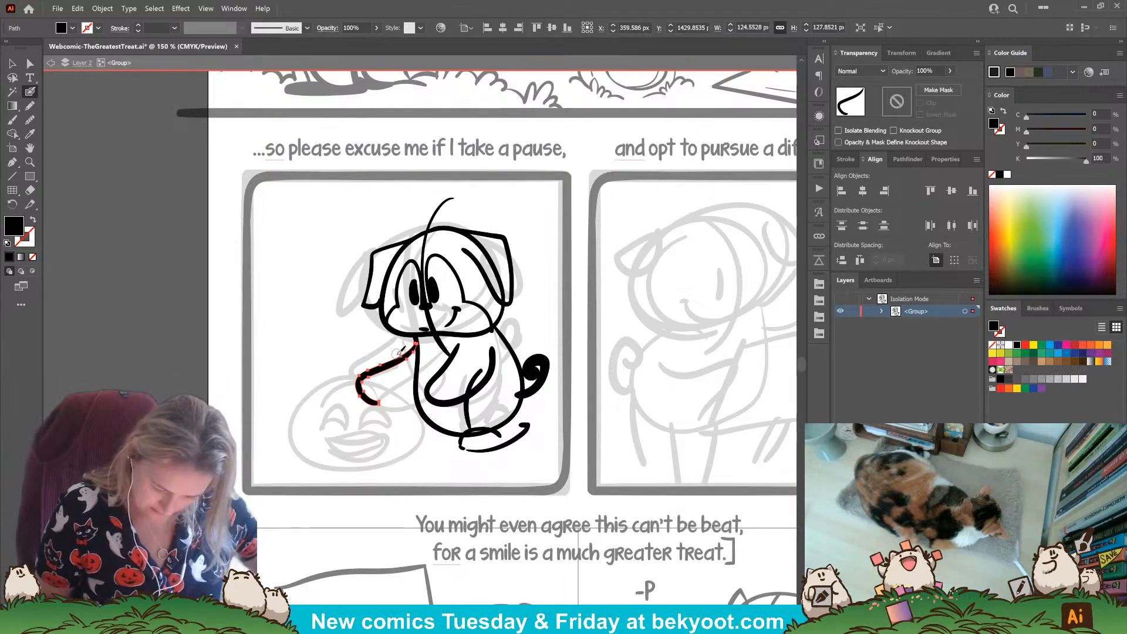
{"action": "key", "text": "Delete"}
Step: Rotate the dog's body outline so its base swings toward the tail, and re-ink the arm reaching over the pumpkin
{"action": "left_click", "coordinate": [521, 427], "text": "ctrl"}
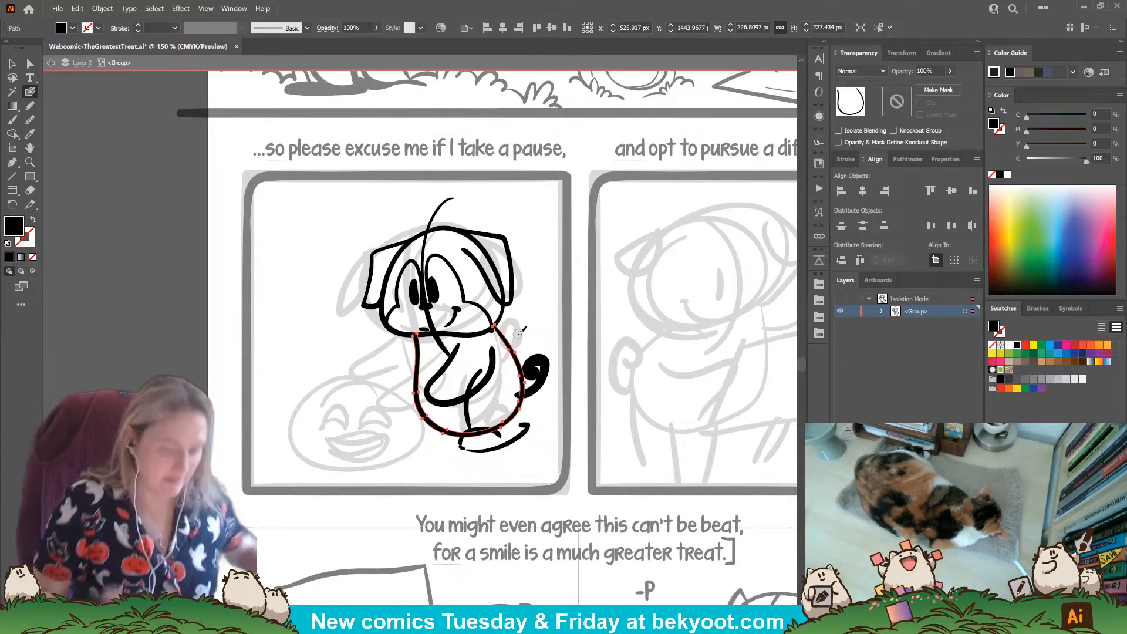
{"action": "key", "text": "ctrl"}
{"action": "left_click_drag", "start_coordinate": [537, 325], "coordinate": [517, 420]}
{"action": "left_click", "coordinate": [519, 468]}
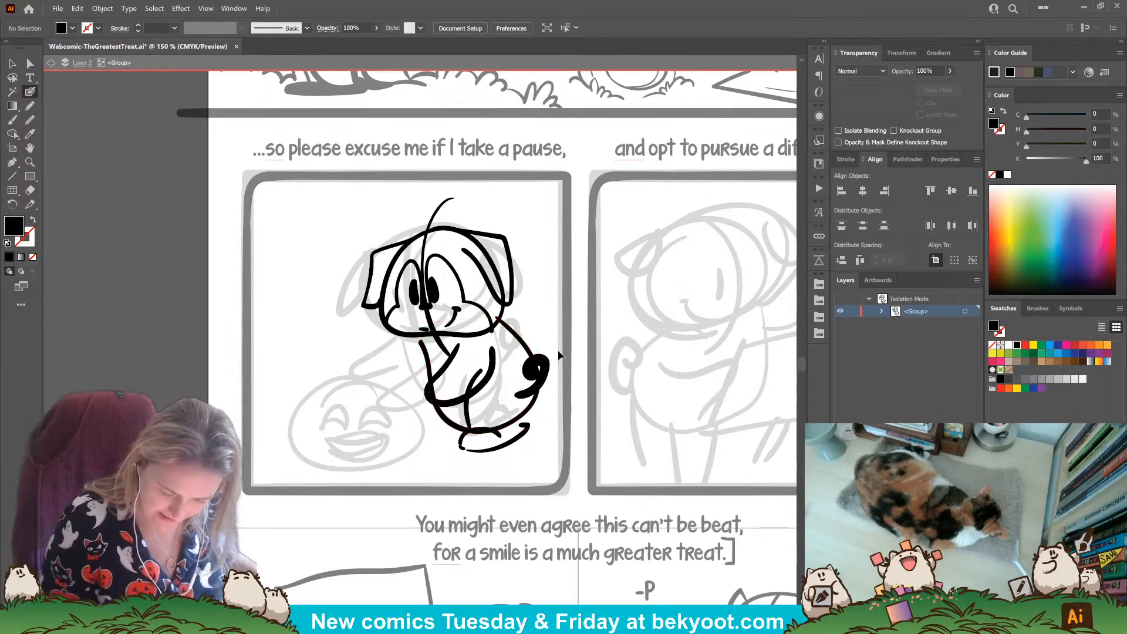
{"action": "left_click_drag", "start_coordinate": [379, 367], "coordinate": [387, 394]}
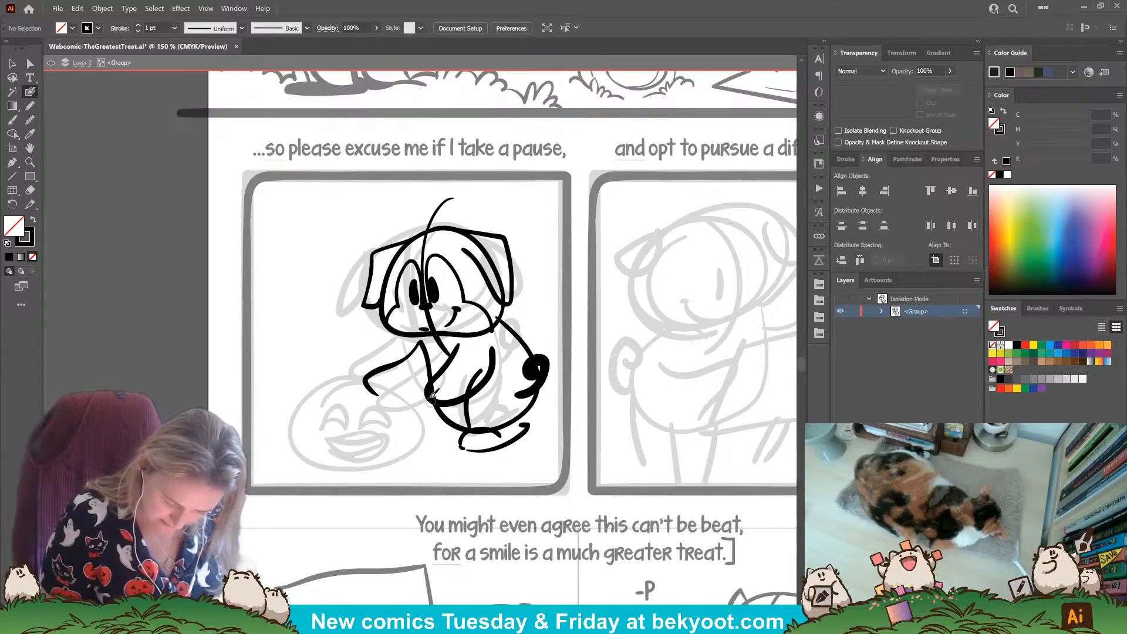
Step: Ink a new front leg and foot beside the body and shift the near hind foot outward
{"action": "mouse_move", "coordinate": [431, 373]}
{"action": "left_mouse_down"}
{"action": "mouse_move", "coordinate": [421, 446]}
{"action": "mouse_move", "coordinate": [470, 448]}
{"action": "left_mouse_up"}
{"action": "left_click_drag", "start_coordinate": [530, 424], "coordinate": [460, 448]}
{"action": "mouse_move", "coordinate": [539, 426]}
{"action": "left_mouse_down"}
{"action": "mouse_move", "coordinate": [484, 451]}
{"action": "mouse_move", "coordinate": [445, 431]}
{"action": "left_mouse_up"}
{"action": "left_click", "coordinate": [437, 448], "text": "ctrl"}
{"action": "left_click", "coordinate": [420, 411], "text": "ctrl+shift"}
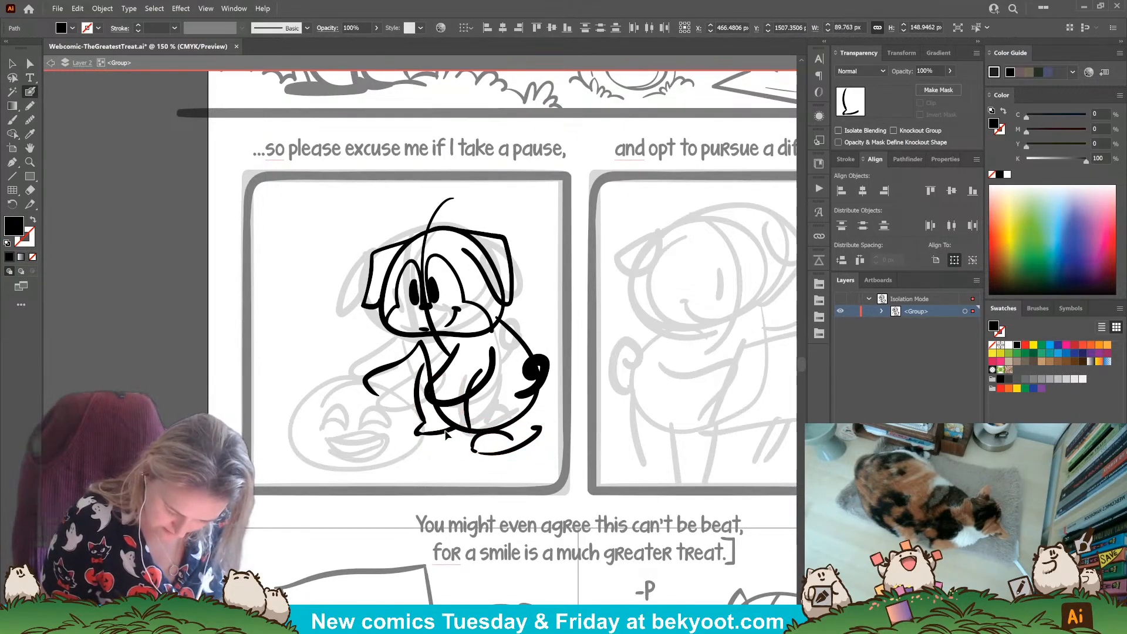
{"action": "left_click", "coordinate": [458, 470]}
Step: Replace the near hind foot's long sole stroke with a shorter curve joining the base of the body
{"action": "left_click", "coordinate": [517, 449], "text": "ctrl"}
{"action": "left_click_drag", "start_coordinate": [517, 450], "coordinate": [538, 420]}
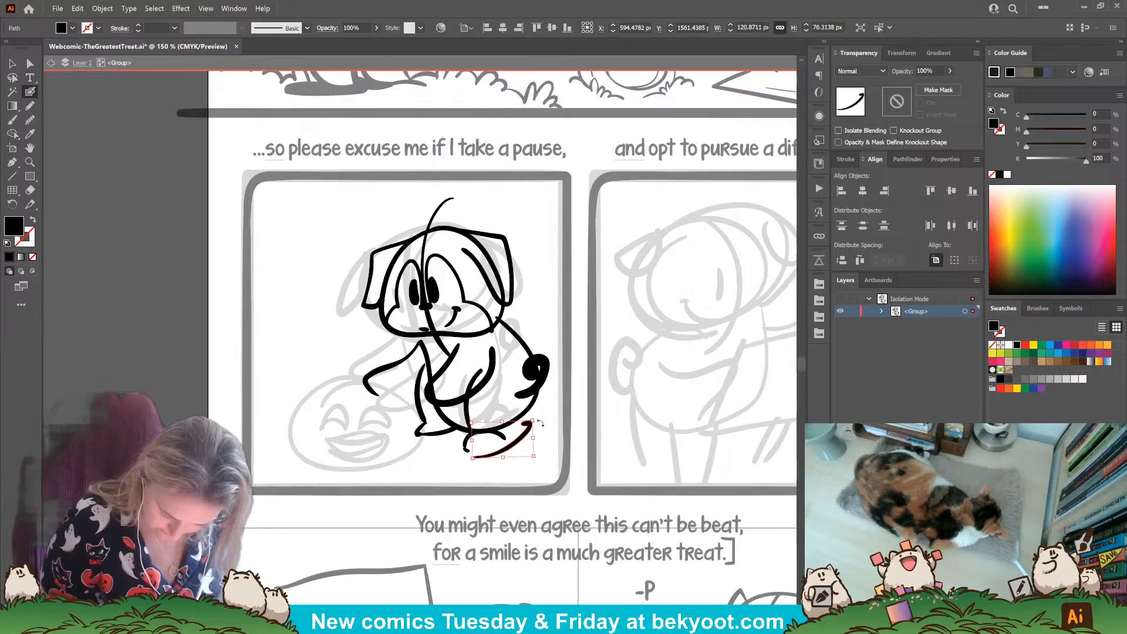
{"action": "left_click", "coordinate": [538, 419], "text": "ctrl"}
{"action": "key", "text": "shift+x"}
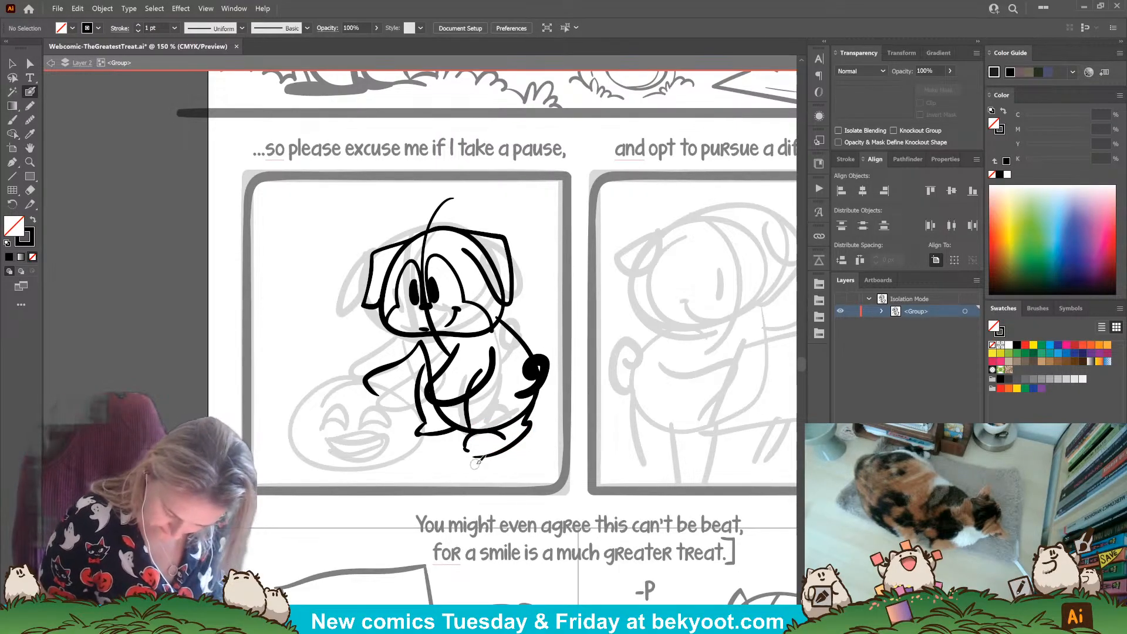
{"action": "mouse_move", "coordinate": [488, 460]}
{"action": "left_mouse_down"}
{"action": "mouse_move", "coordinate": [532, 423]}
{"action": "mouse_move", "coordinate": [482, 457]}
{"action": "left_mouse_up"}
{"action": "left_click", "coordinate": [539, 421], "text": "ctrl"}
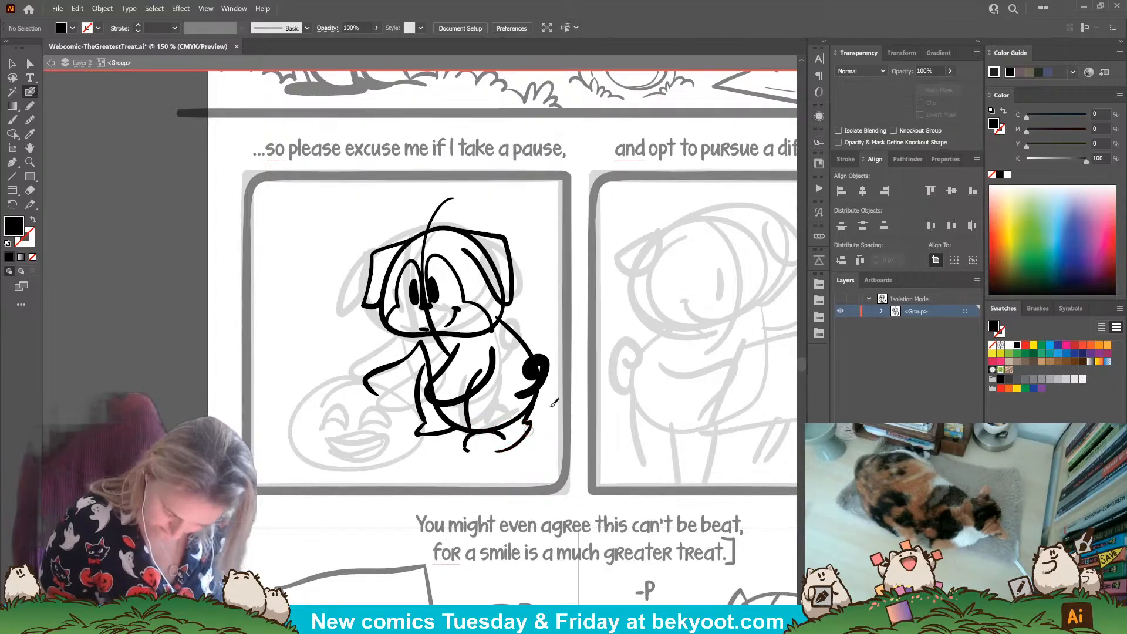
{"action": "mouse_move", "coordinate": [495, 450]}
{"action": "left_mouse_down"}
{"action": "mouse_move", "coordinate": [529, 427]}
{"action": "mouse_move", "coordinate": [499, 450]}
{"action": "mouse_move", "coordinate": [522, 438]}
{"action": "mouse_move", "coordinate": [530, 418]}
{"action": "left_mouse_up"}
{"action": "left_click", "coordinate": [546, 435], "text": "ctrl"}
{"action": "key", "text": "ctrl+z"}
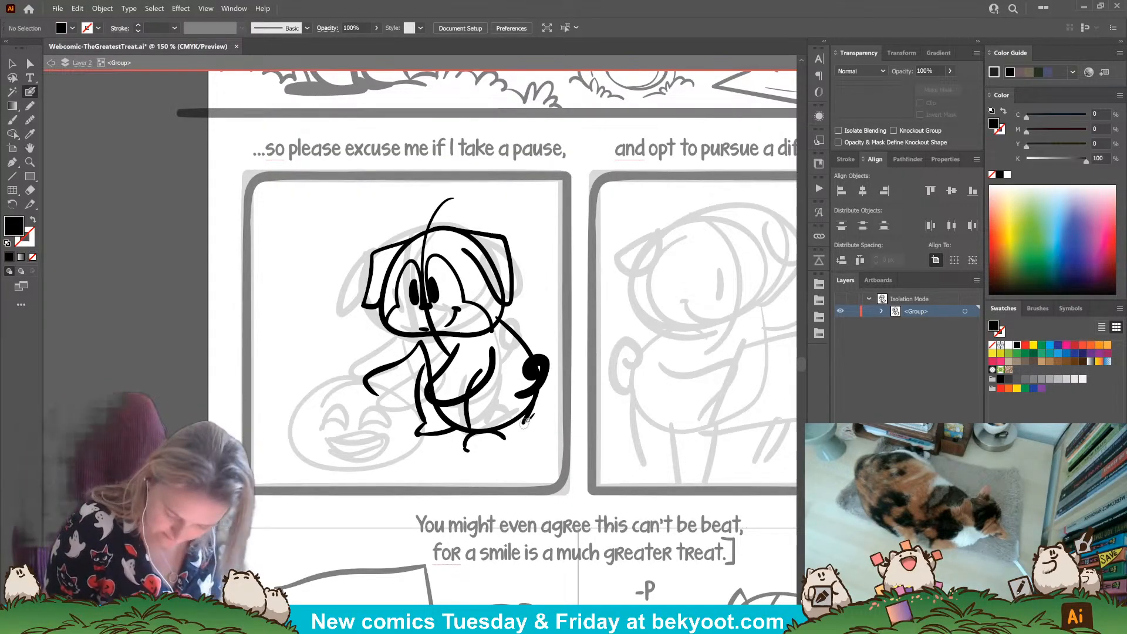
{"action": "mouse_move", "coordinate": [512, 441]}
{"action": "left_mouse_down"}
{"action": "mouse_move", "coordinate": [532, 428]}
{"action": "mouse_move", "coordinate": [526, 415]}
{"action": "left_mouse_up"}
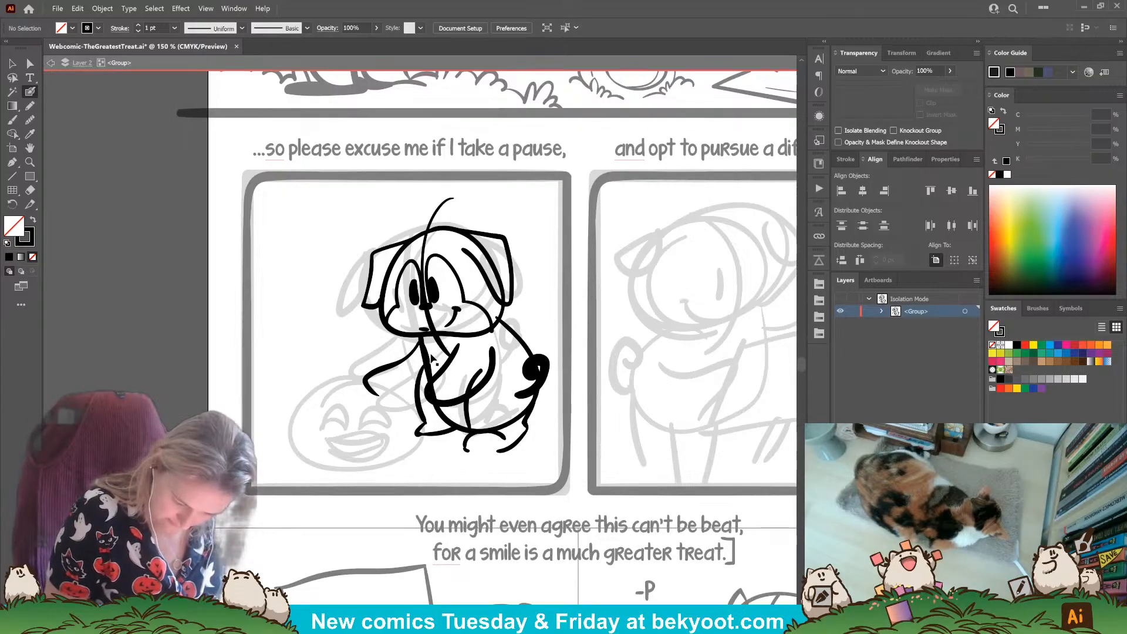
Step: Move the dog's curled tail outward so it sits outside the body outline
{"action": "left_click_drag", "start_coordinate": [433, 358], "coordinate": [438, 352]}
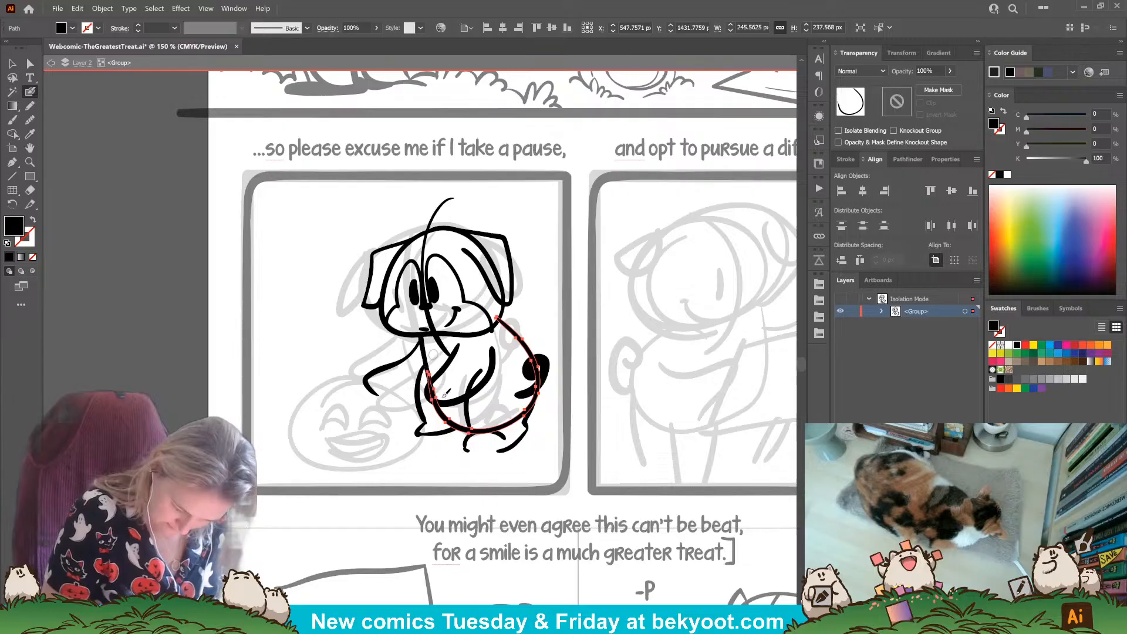
{"action": "left_click", "coordinate": [581, 283], "text": "ctrl"}
{"action": "mouse_move", "coordinate": [552, 370]}
{"action": "left_mouse_down"}
{"action": "mouse_move", "coordinate": [530, 385]}
{"action": "mouse_move", "coordinate": [561, 335]}
{"action": "mouse_move", "coordinate": [573, 337]}
{"action": "mouse_move", "coordinate": [578, 380]}
{"action": "left_mouse_up"}
{"action": "left_click", "coordinate": [543, 408], "text": "ctrl"}
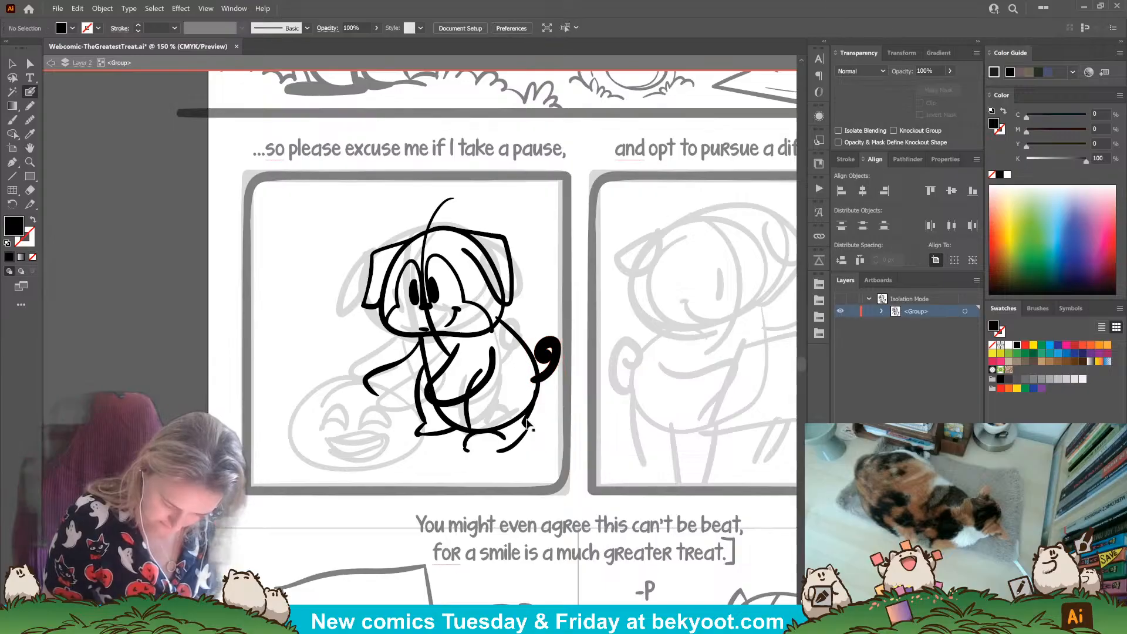
Step: Erase the body outline's base between the near front leg and the hind heel, and adjust the near front leg line
{"action": "left_click", "coordinate": [505, 428], "text": "ctrl"}
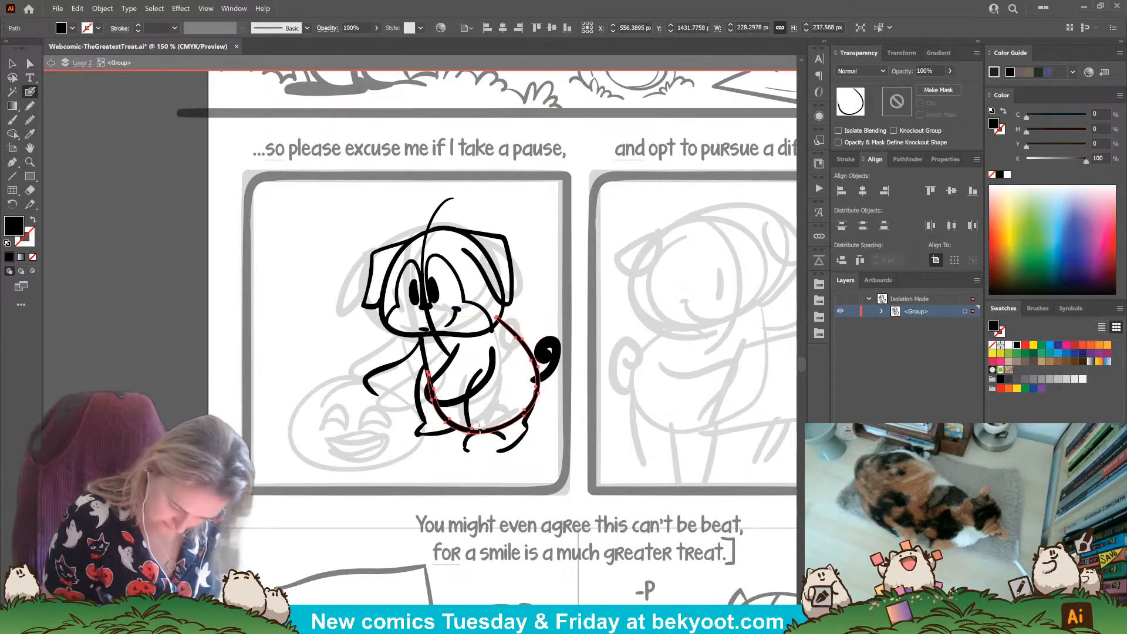
{"action": "mouse_move", "coordinate": [477, 433]}
{"action": "left_mouse_down"}
{"action": "mouse_move", "coordinate": [510, 417]}
{"action": "mouse_move", "coordinate": [528, 379]}
{"action": "left_mouse_up"}
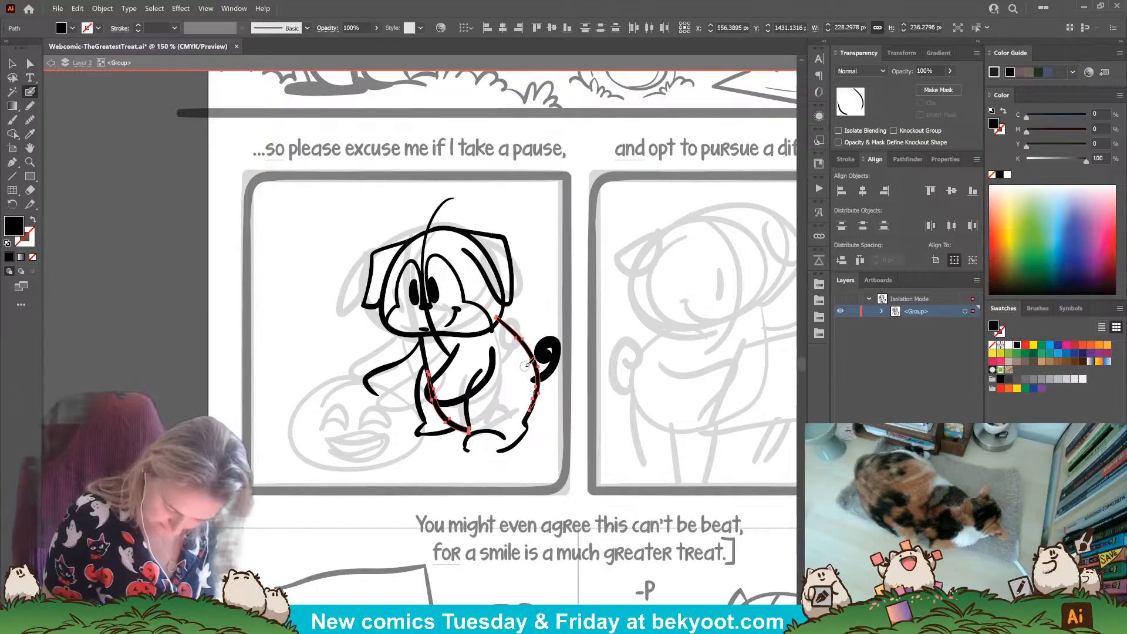
{"action": "left_click", "coordinate": [551, 429], "text": "ctrl"}
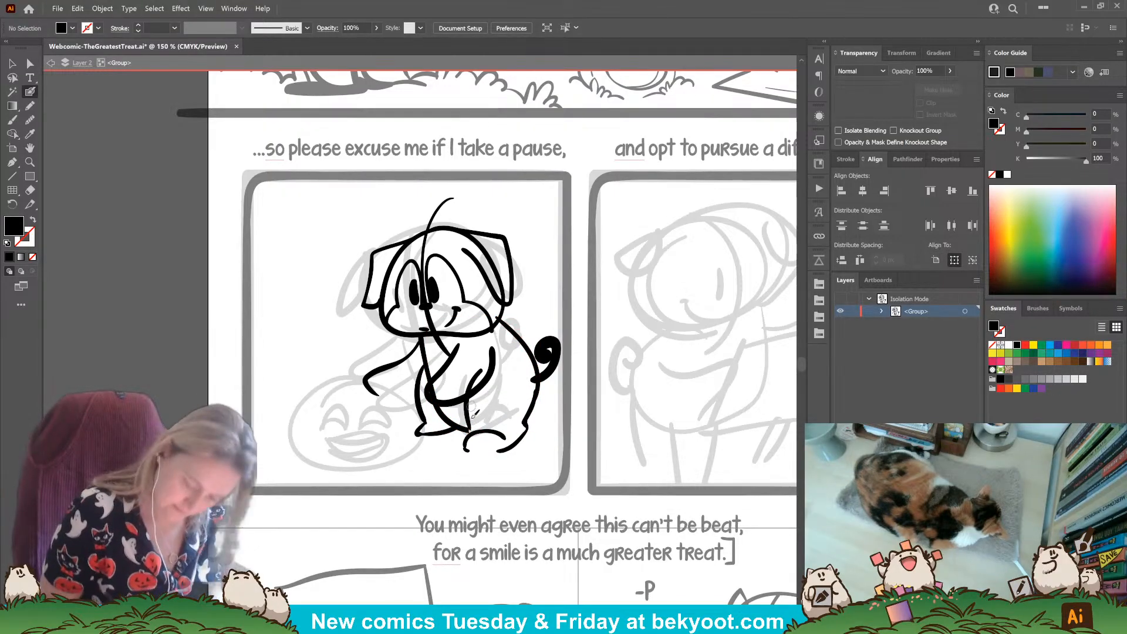
{"action": "left_click_drag", "start_coordinate": [482, 371], "coordinate": [467, 431]}
{"action": "mouse_move", "coordinate": [481, 371]}
{"action": "left_mouse_down"}
{"action": "mouse_move", "coordinate": [469, 438]}
{"action": "mouse_move", "coordinate": [488, 364]}
{"action": "mouse_move", "coordinate": [478, 373]}
{"action": "left_mouse_up"}
{"action": "left_click", "coordinate": [480, 489], "text": "ctrl"}
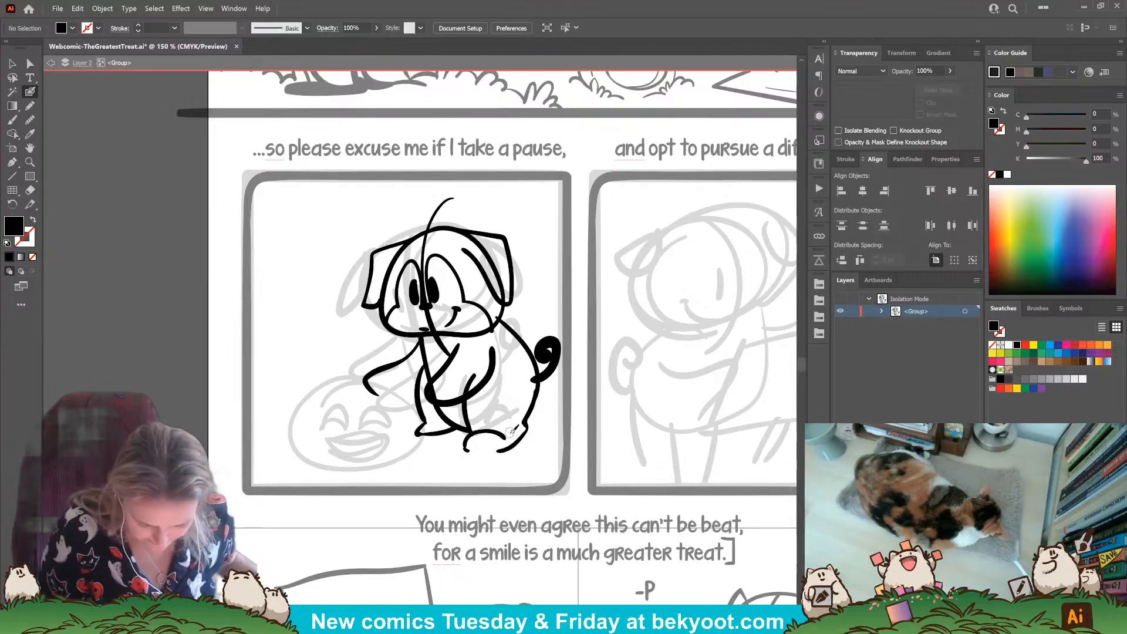
Step: Replace the near hind foot's arch with a smaller one against the front leg, and raise the heel curve slightly
{"action": "left_click_drag", "start_coordinate": [467, 450], "coordinate": [505, 439]}
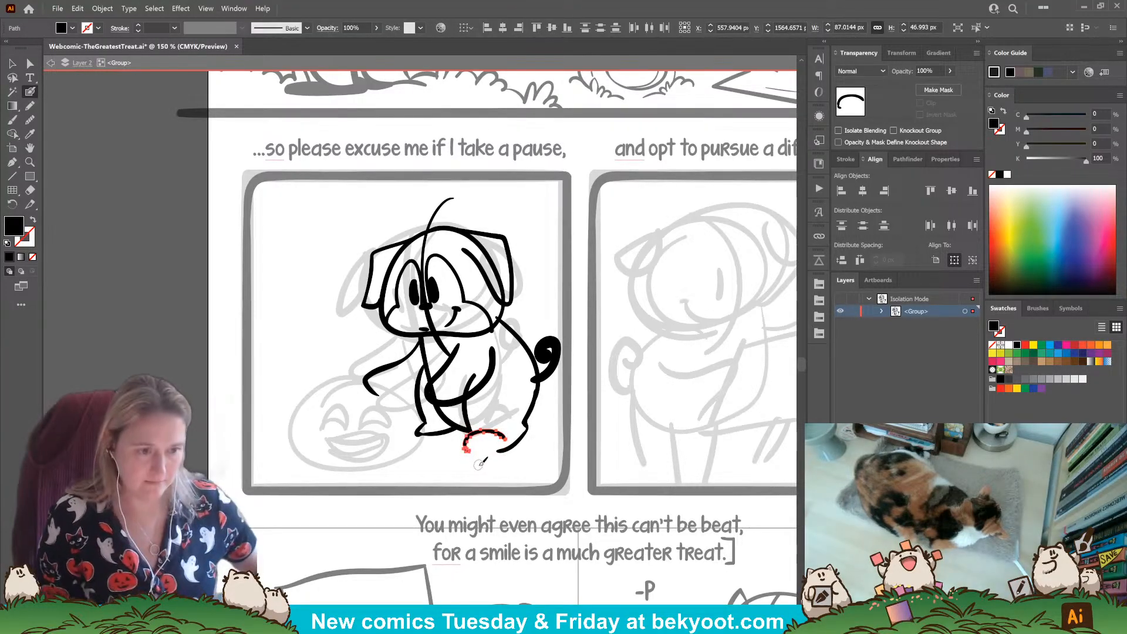
{"action": "key", "text": "ctrl+z"}
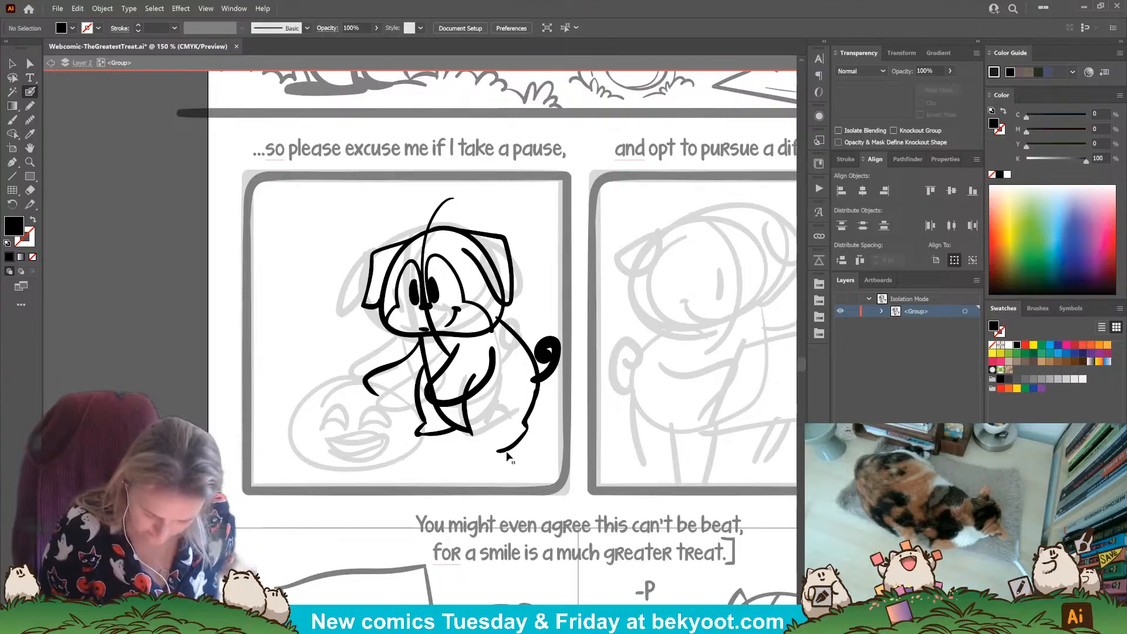
{"action": "left_click_drag", "start_coordinate": [498, 446], "coordinate": [526, 421]}
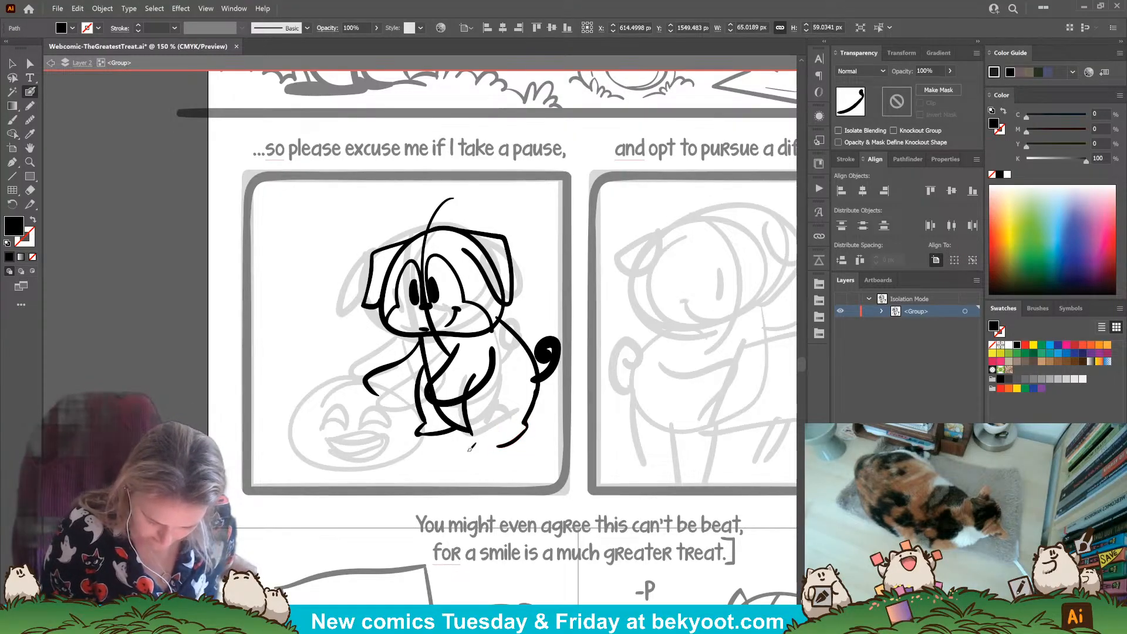
{"action": "key", "text": "ctrl+shift+a"}
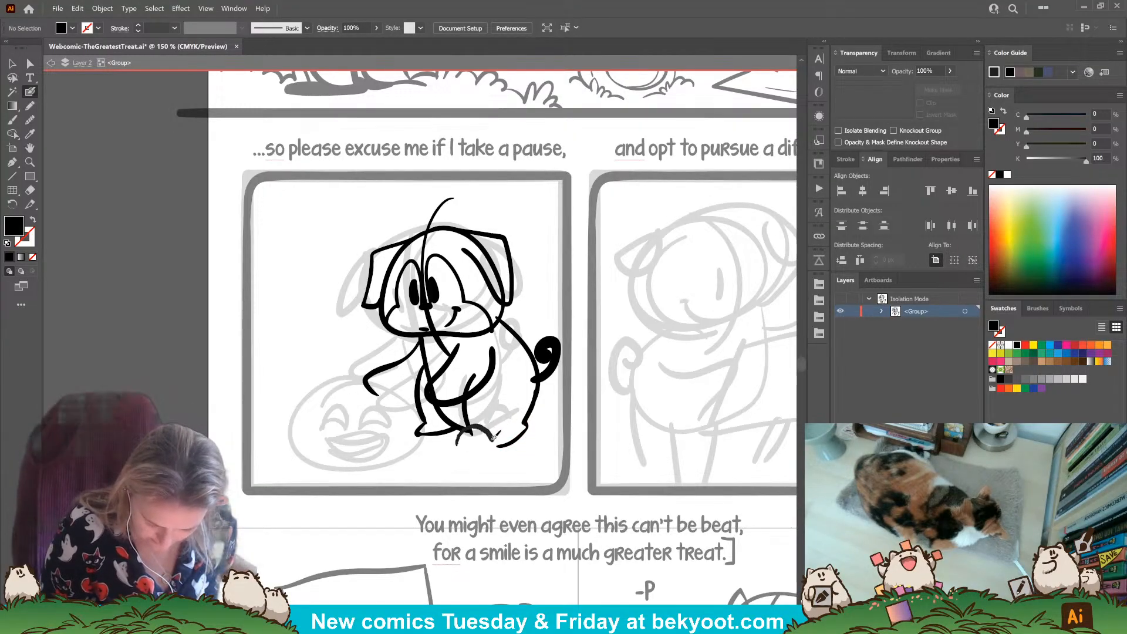
{"action": "key", "text": "shift+x"}
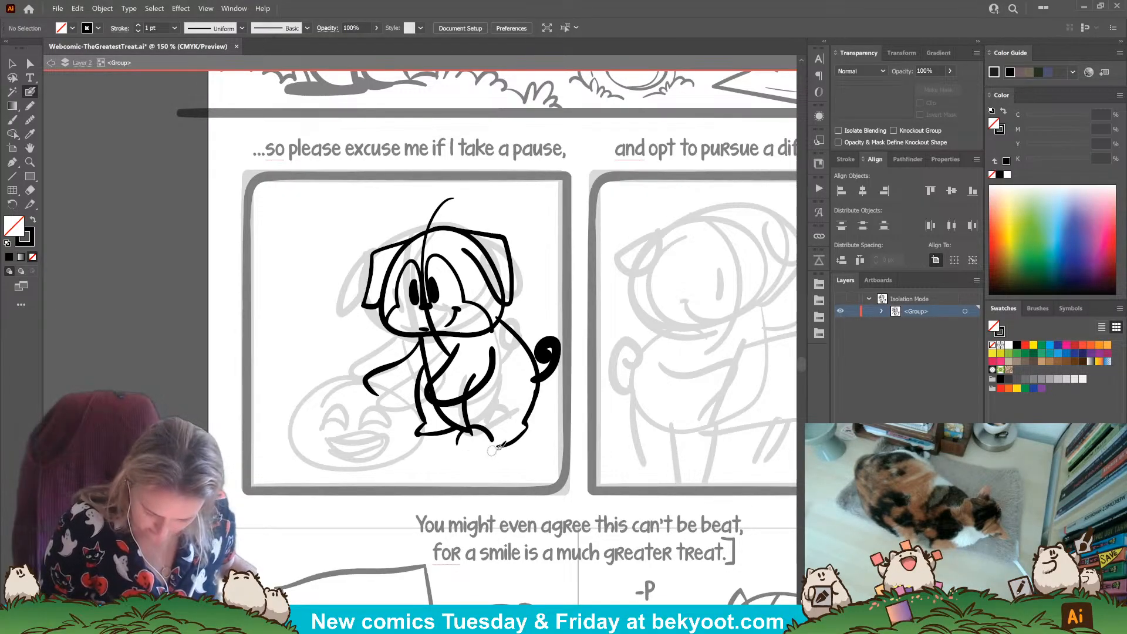
Step: Ink ground lines under the hind and front feet, and trim the body and leg lines where they meet the hind foot
{"action": "mouse_move", "coordinate": [506, 450]}
{"action": "left_mouse_down"}
{"action": "mouse_move", "coordinate": [465, 444]}
{"action": "mouse_move", "coordinate": [494, 454]}
{"action": "mouse_move", "coordinate": [483, 447]}
{"action": "mouse_move", "coordinate": [525, 450]}
{"action": "left_mouse_up"}
{"action": "key", "text": "shift+x"}
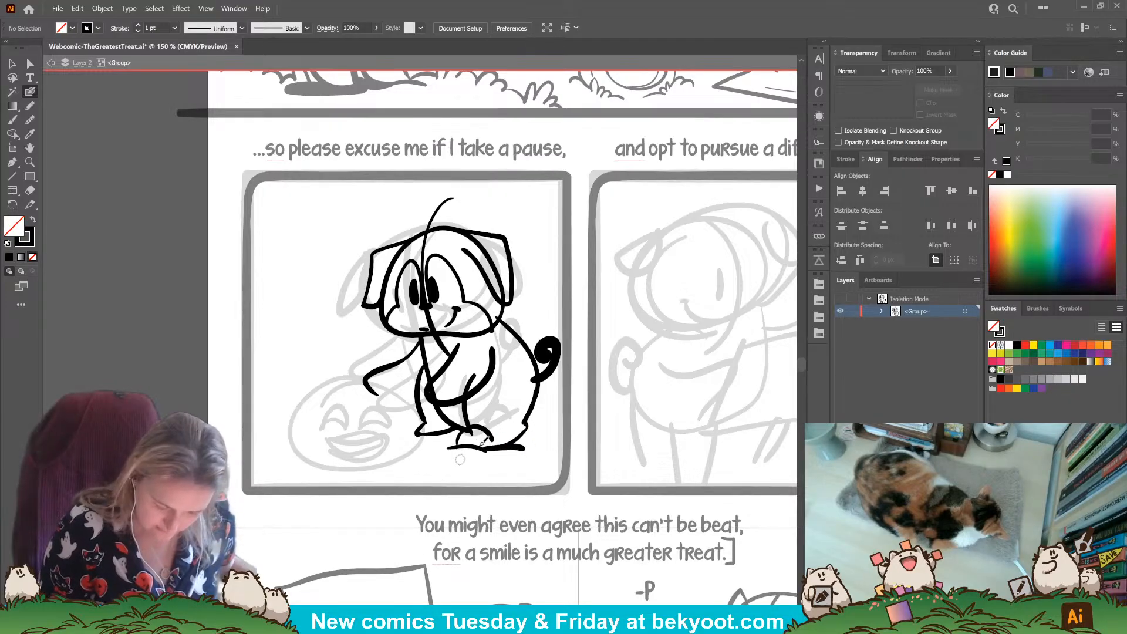
{"action": "mouse_move", "coordinate": [418, 432]}
{"action": "left_mouse_down"}
{"action": "mouse_move", "coordinate": [389, 437]}
{"action": "mouse_move", "coordinate": [461, 437]}
{"action": "mouse_move", "coordinate": [447, 434]}
{"action": "mouse_move", "coordinate": [459, 436]}
{"action": "mouse_move", "coordinate": [477, 370]}
{"action": "left_mouse_up"}
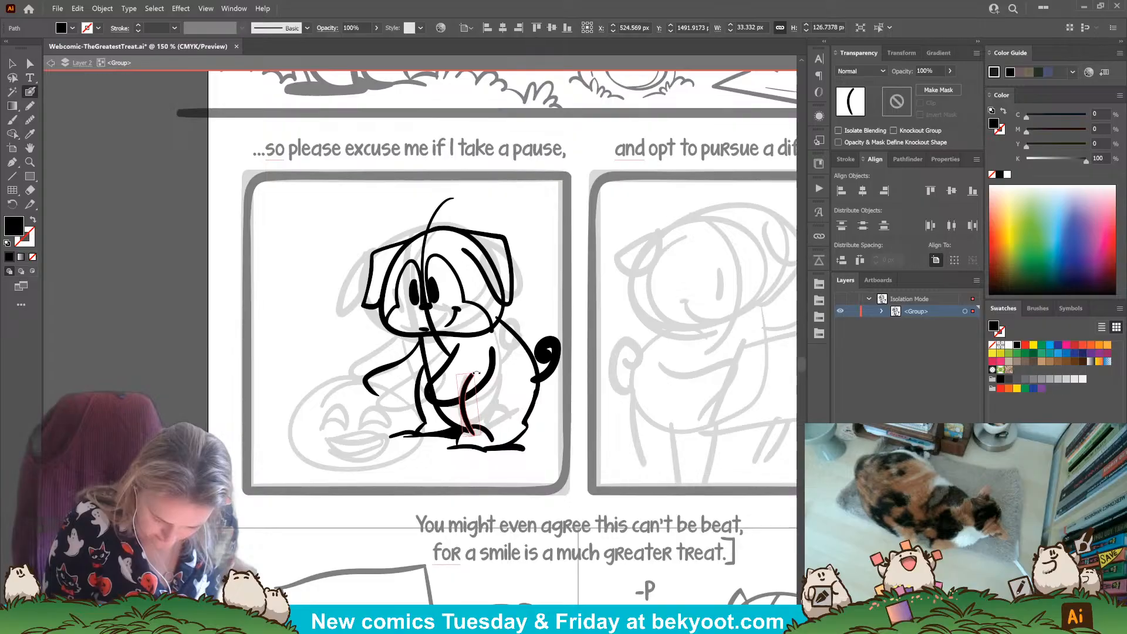
{"action": "left_click", "coordinate": [441, 416]}
{"action": "left_click", "coordinate": [444, 410]}
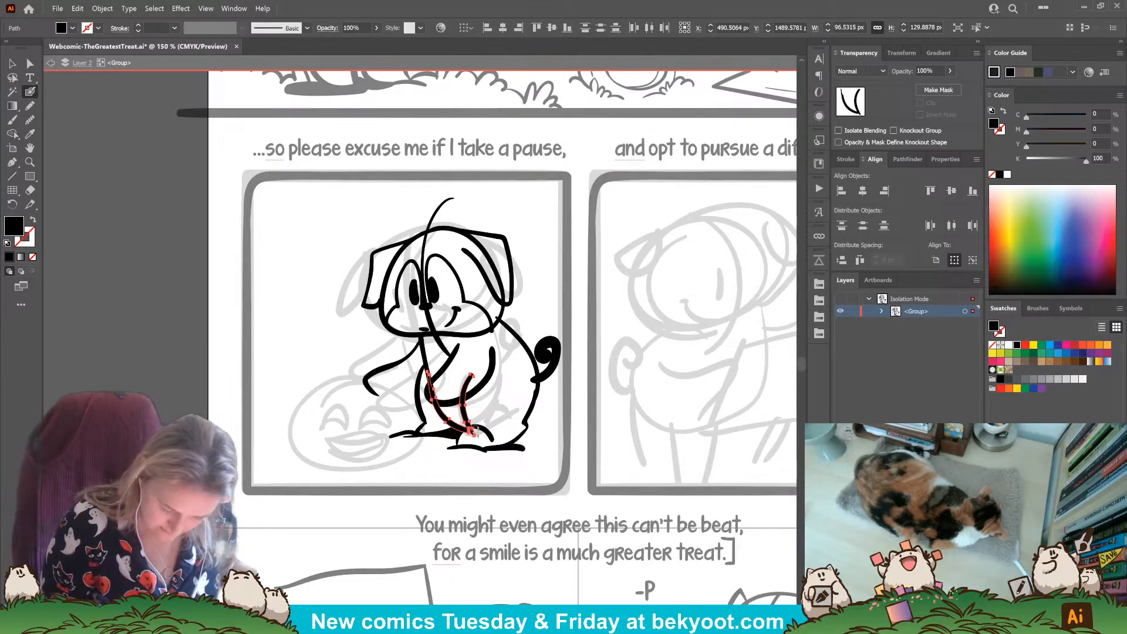
{"action": "key", "text": "ctrl+shift+a"}
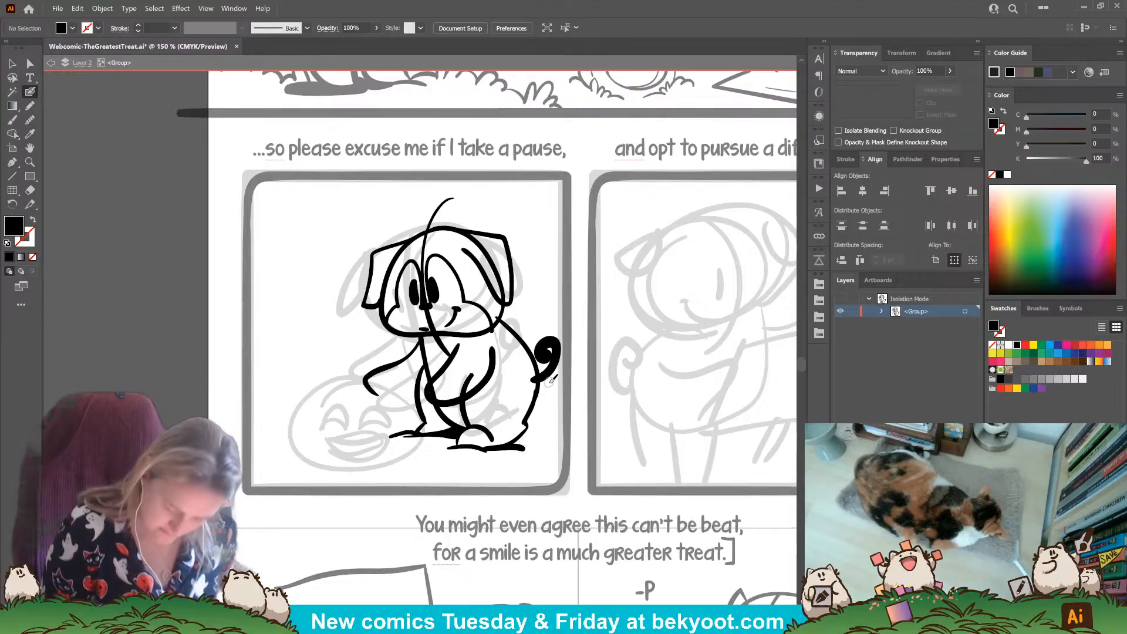
Step: Widen the near hind foot's arch toward the heel and ink a curved top on the front foot
{"action": "left_click_drag", "start_coordinate": [458, 444], "coordinate": [501, 436]}
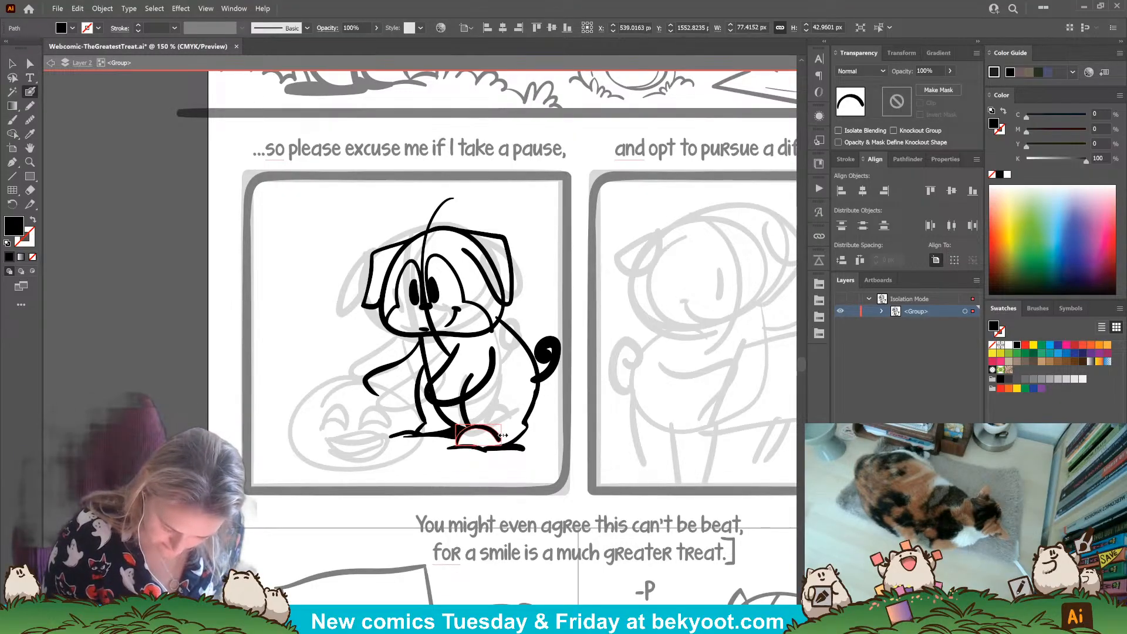
{"action": "key", "text": "ctrl+shift+a"}
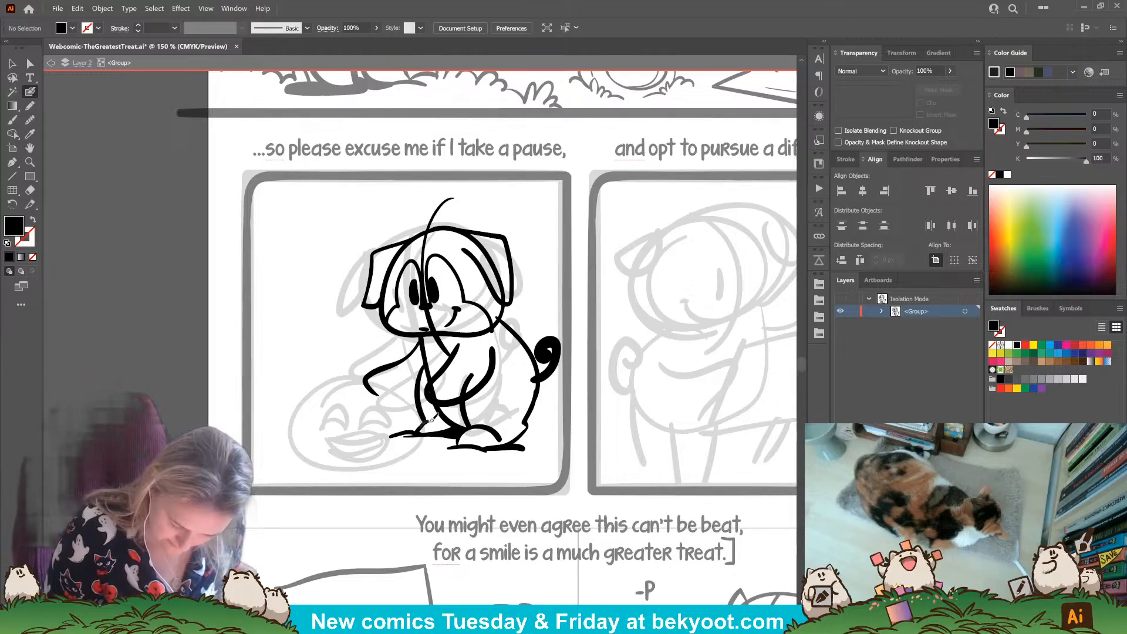
{"action": "key", "text": "shift+x"}
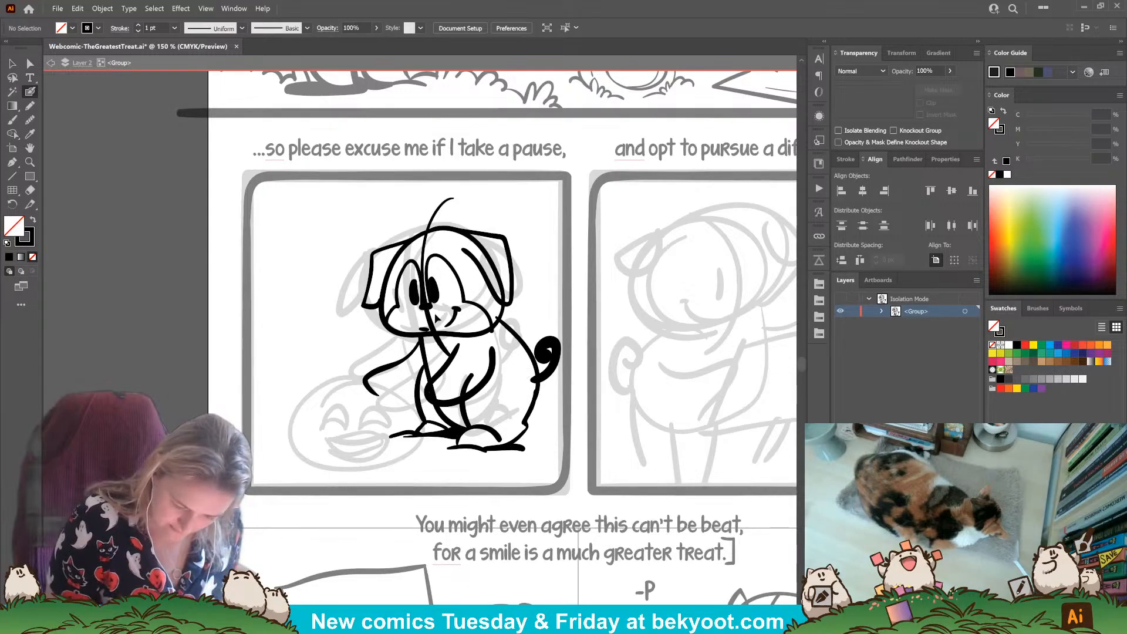
{"action": "left_click_drag", "start_coordinate": [331, 417], "coordinate": [357, 402]}
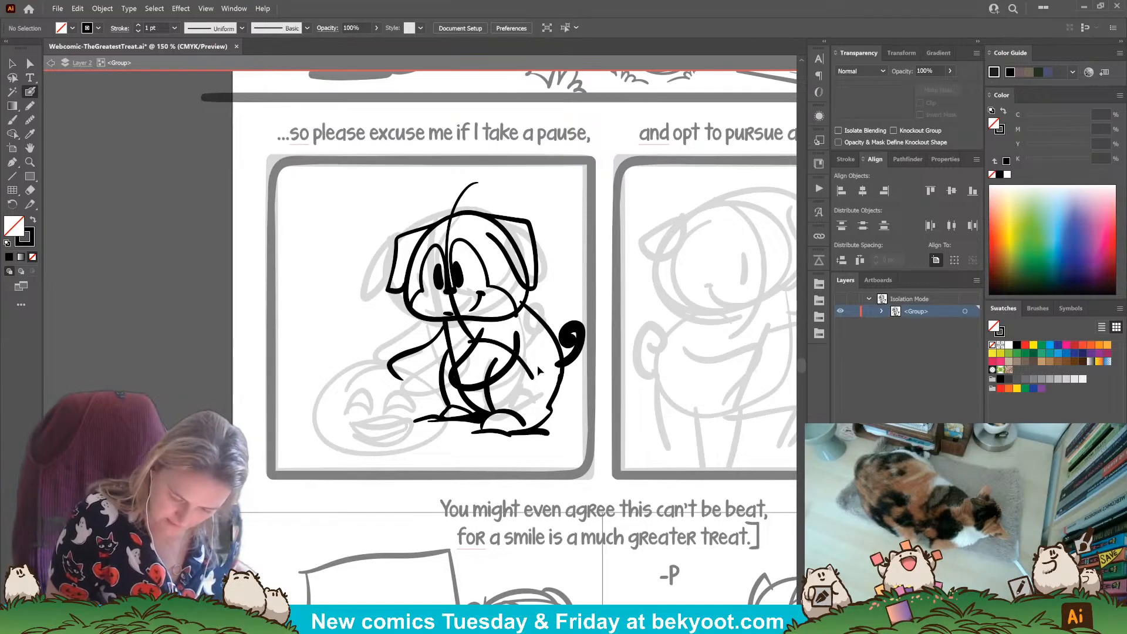
{"action": "mouse_move", "coordinate": [468, 335]}
{"action": "left_mouse_down"}
{"action": "mouse_move", "coordinate": [547, 382]}
{"action": "mouse_move", "coordinate": [552, 452]}
{"action": "left_mouse_up"}
{"action": "key", "text": "ctrl+z"}
{"action": "mouse_move", "coordinate": [468, 339]}
{"action": "left_mouse_down"}
{"action": "mouse_move", "coordinate": [560, 379]}
{"action": "mouse_move", "coordinate": [570, 399]}
{"action": "mouse_move", "coordinate": [565, 335]}
{"action": "mouse_move", "coordinate": [526, 300]}
{"action": "left_mouse_up"}
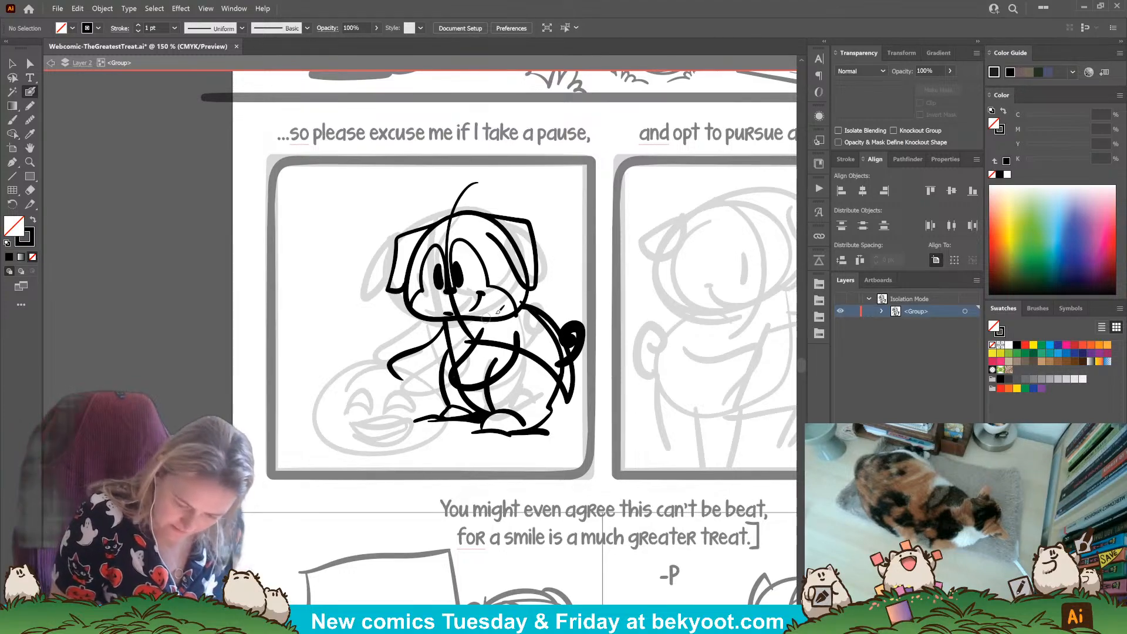
{"action": "left_click_drag", "start_coordinate": [469, 339], "coordinate": [553, 286]}
{"action": "key", "text": "ctrl+z"}
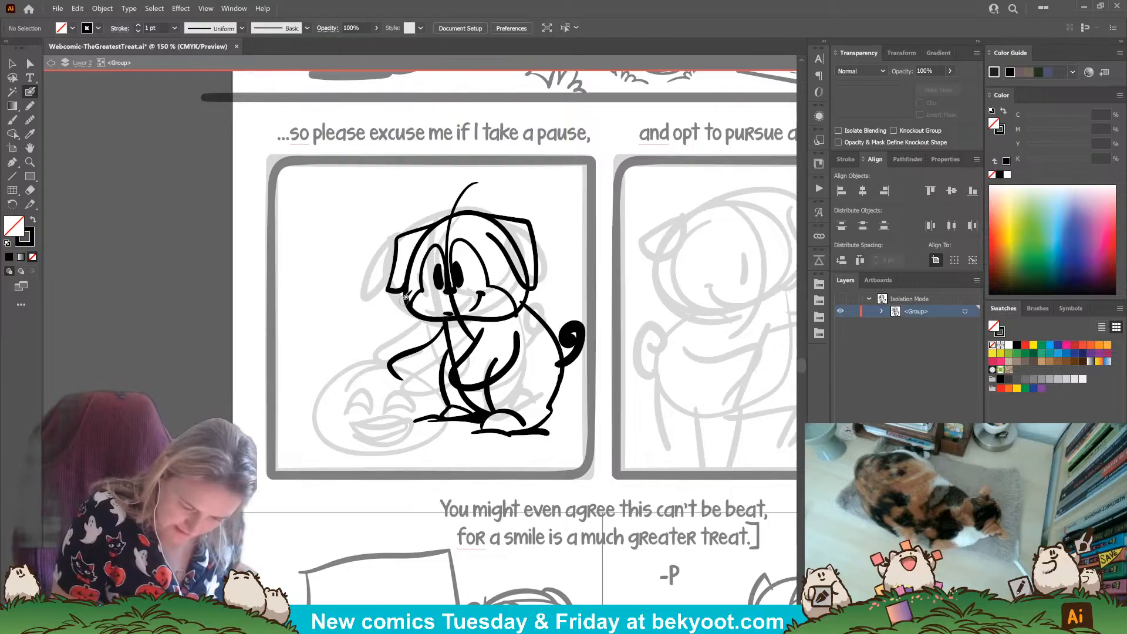
Step: Ink a flared collar around the dog's neck, with a small knot under the chin and a pointed flap on the tail side
{"action": "mouse_move", "coordinate": [388, 305]}
{"action": "left_mouse_down"}
{"action": "mouse_move", "coordinate": [423, 327]}
{"action": "mouse_move", "coordinate": [455, 322]}
{"action": "left_mouse_up"}
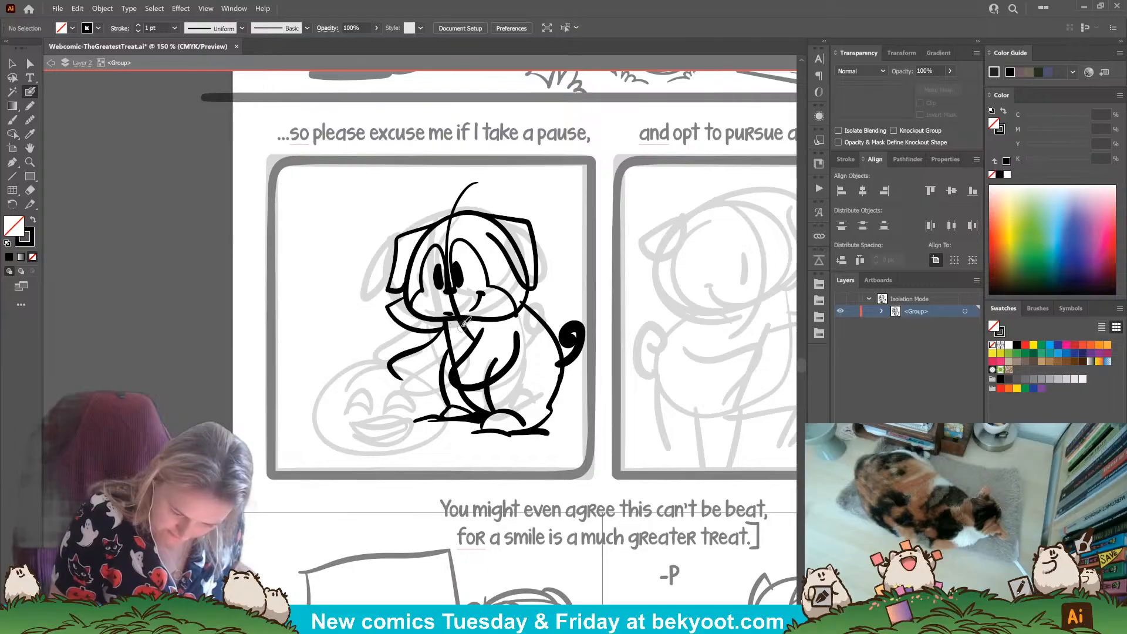
{"action": "left_click_drag", "start_coordinate": [514, 276], "coordinate": [498, 346]}
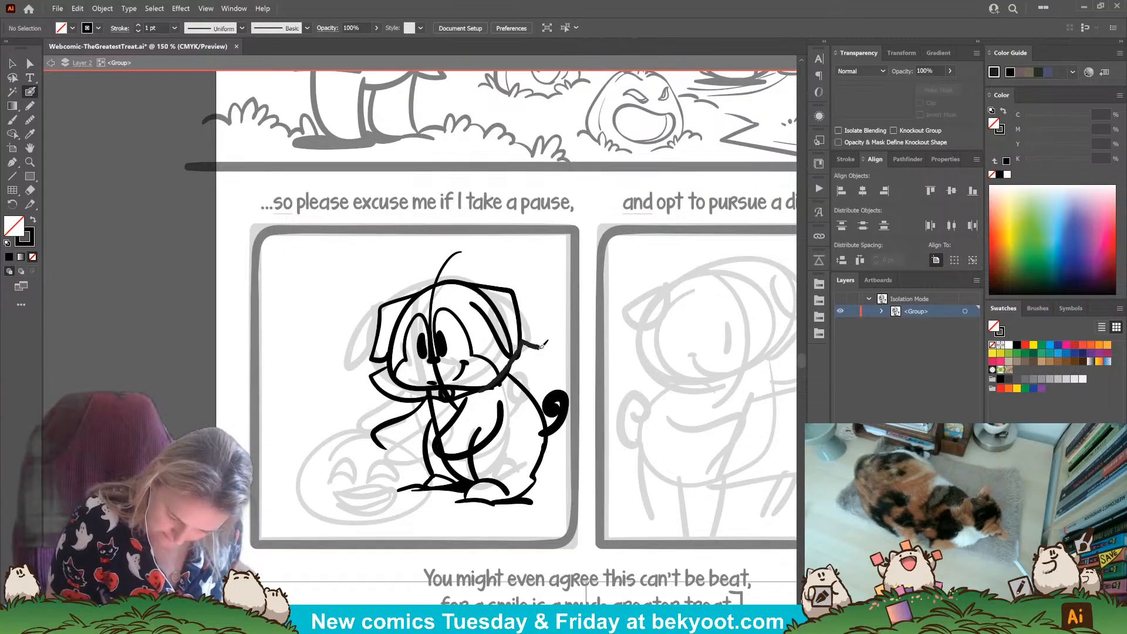
{"action": "key", "text": "ctrl+z"}
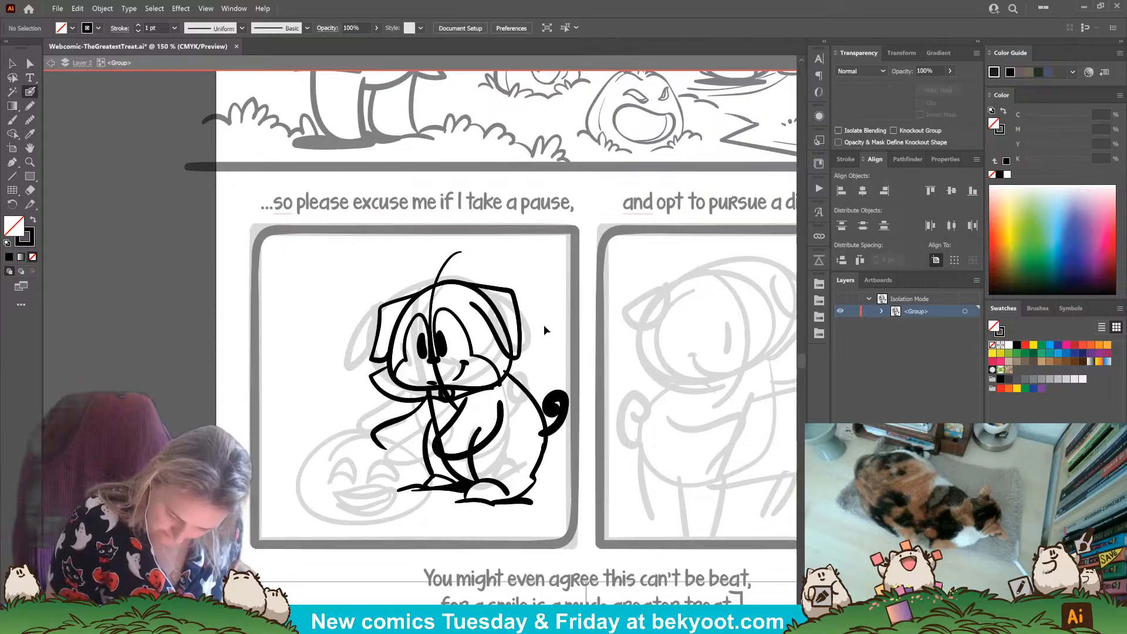
{"action": "mouse_move", "coordinate": [481, 389]}
{"action": "left_mouse_down"}
{"action": "mouse_move", "coordinate": [522, 375]}
{"action": "mouse_move", "coordinate": [540, 341]}
{"action": "mouse_move", "coordinate": [513, 342]}
{"action": "mouse_move", "coordinate": [504, 371]}
{"action": "mouse_move", "coordinate": [469, 405]}
{"action": "mouse_move", "coordinate": [544, 339]}
{"action": "left_mouse_up"}
{"action": "key", "text": "ctrl+shift+a"}
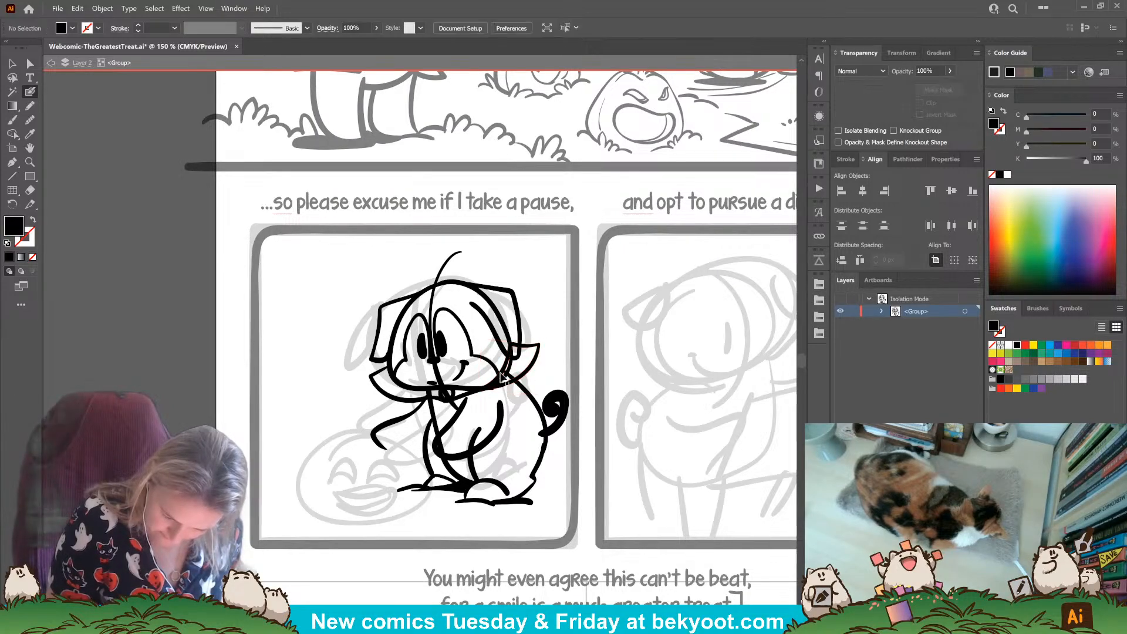
Step: Ink a cape draped from the collar across the dog's back and down beside the tail
{"action": "left_click_drag", "start_coordinate": [435, 435], "coordinate": [498, 422]}
{"action": "key", "text": "ctrl+z"}
{"action": "mouse_move", "coordinate": [450, 410]}
{"action": "left_mouse_down"}
{"action": "mouse_move", "coordinate": [423, 423]}
{"action": "mouse_move", "coordinate": [425, 445]}
{"action": "mouse_move", "coordinate": [483, 441]}
{"action": "mouse_move", "coordinate": [506, 403]}
{"action": "mouse_move", "coordinate": [482, 427]}
{"action": "mouse_move", "coordinate": [467, 392]}
{"action": "mouse_move", "coordinate": [482, 390]}
{"action": "mouse_move", "coordinate": [518, 418]}
{"action": "mouse_move", "coordinate": [524, 464]}
{"action": "mouse_move", "coordinate": [558, 454]}
{"action": "mouse_move", "coordinate": [558, 417]}
{"action": "mouse_move", "coordinate": [524, 377]}
{"action": "left_mouse_up"}
Step: Re-ink the arm reaching toward the pumpkin as a shorter curve beneath the collar, and add strokes to the knot
{"action": "left_click_drag", "start_coordinate": [426, 398], "coordinate": [383, 446]}
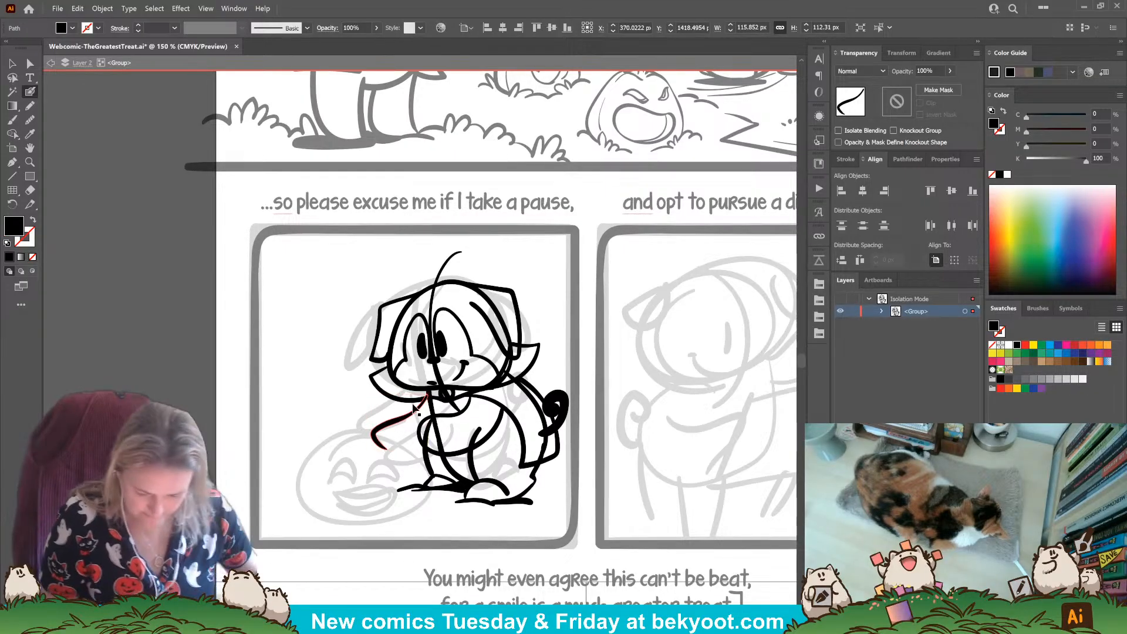
{"action": "key", "text": "ctrl+z"}
{"action": "mouse_move", "coordinate": [416, 401]}
{"action": "left_mouse_down"}
{"action": "mouse_move", "coordinate": [383, 405]}
{"action": "mouse_move", "coordinate": [376, 432]}
{"action": "mouse_move", "coordinate": [388, 444]}
{"action": "left_mouse_up"}
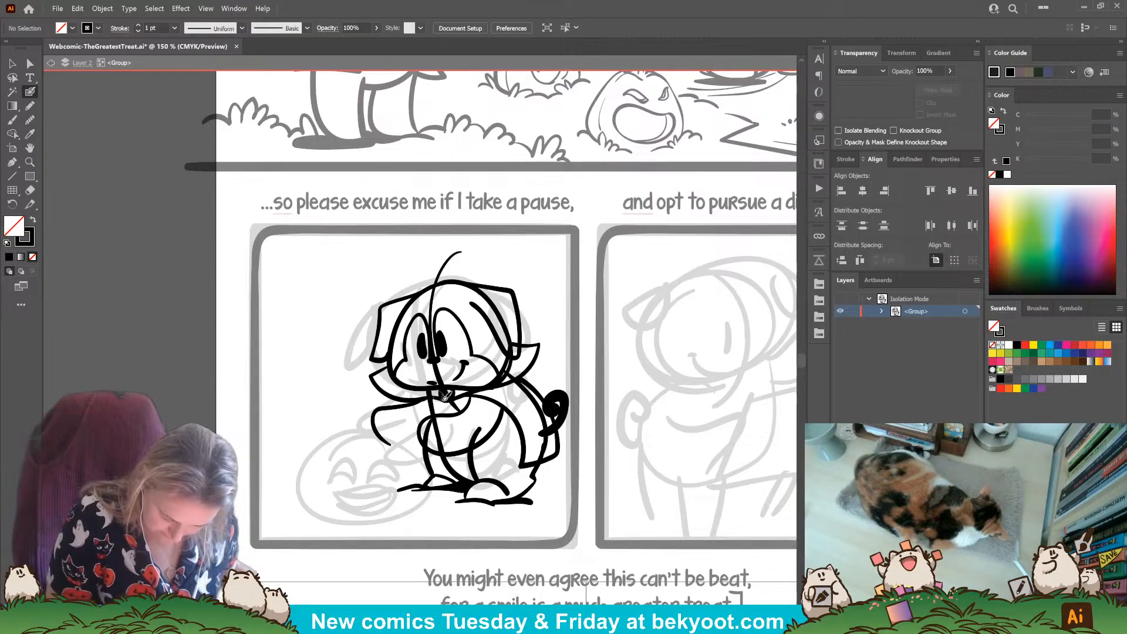
{"action": "left_click_drag", "start_coordinate": [453, 392], "coordinate": [405, 405]}
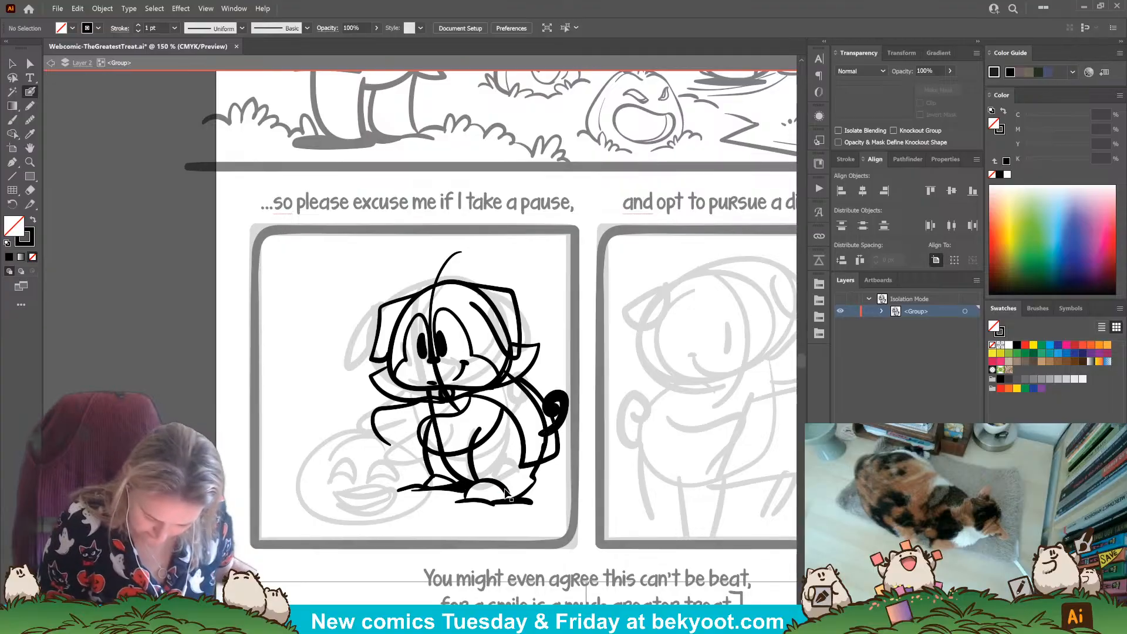
Step: Stretch the near hind foot's arch toward the heel, thin its line with the Blob Brush, and narrow it slightly
{"action": "left_click_drag", "start_coordinate": [509, 494], "coordinate": [464, 499]}
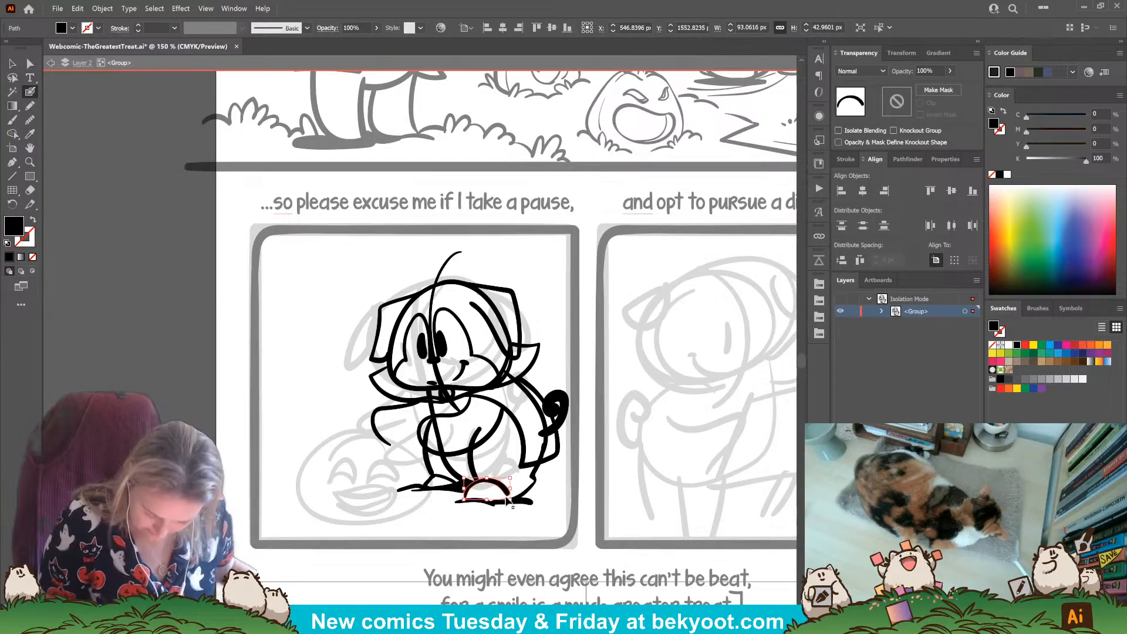
{"action": "key", "text": "a"}
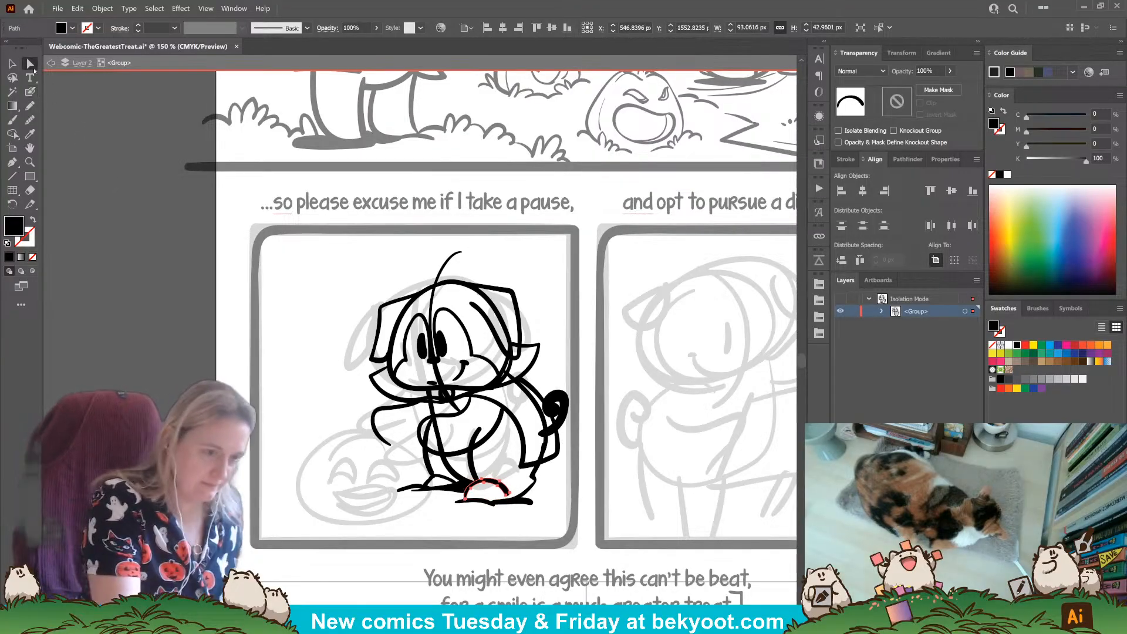
{"action": "left_click", "coordinate": [506, 497]}
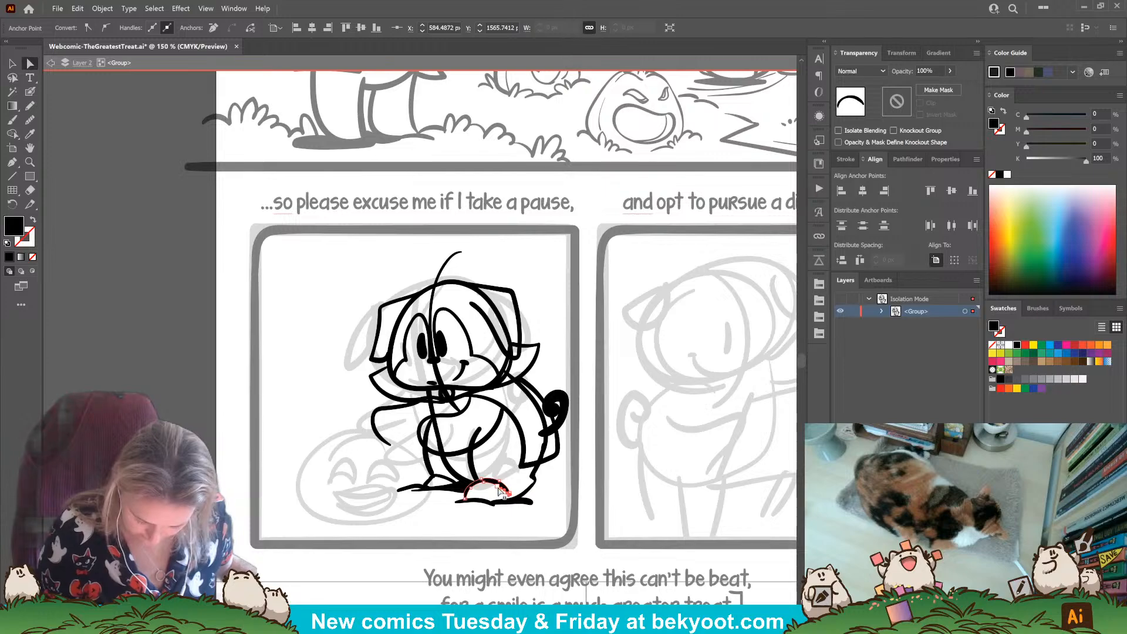
{"action": "key", "text": "shift+b"}
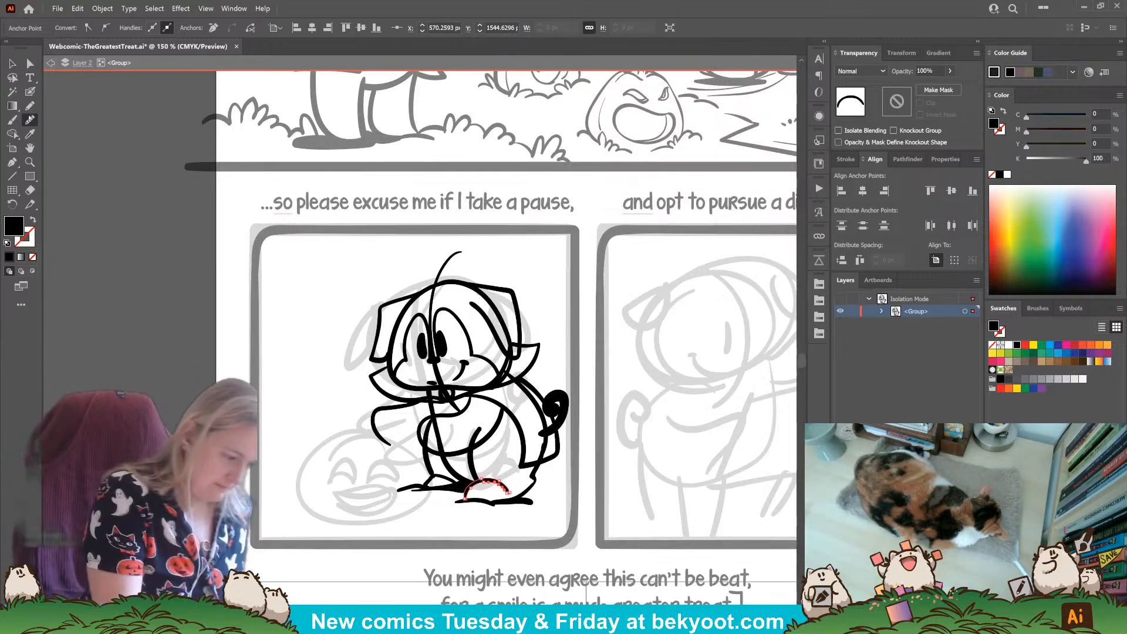
{"action": "mouse_move", "coordinate": [442, 486]}
{"action": "left_mouse_down"}
{"action": "mouse_move", "coordinate": [479, 482]}
{"action": "mouse_move", "coordinate": [512, 501]}
{"action": "left_mouse_up"}
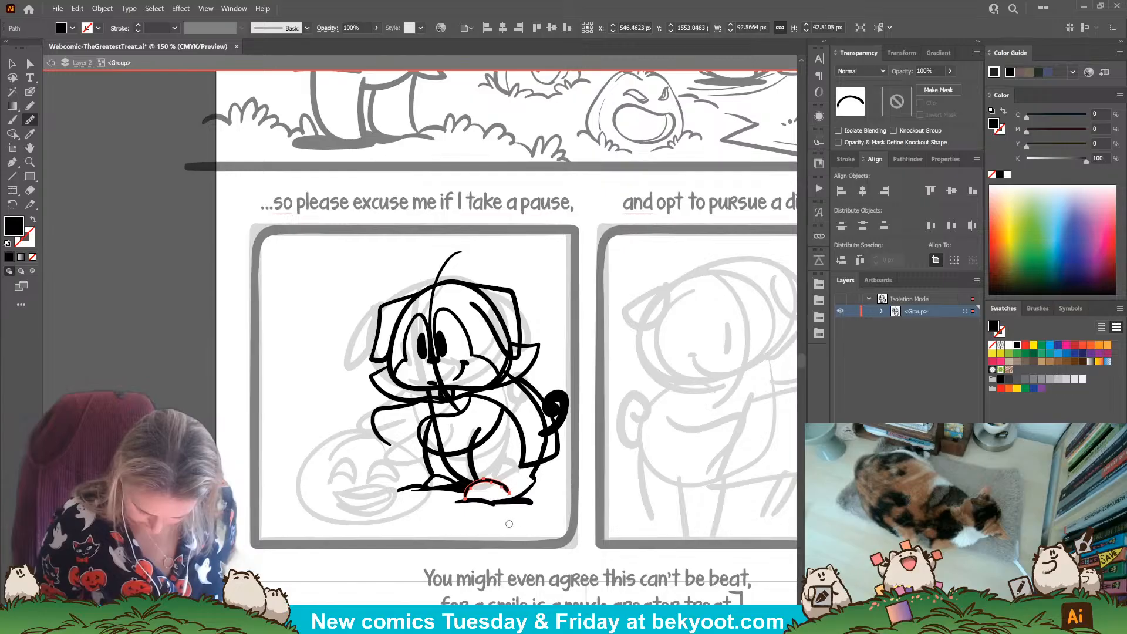
{"action": "left_click", "coordinate": [13, 63]}
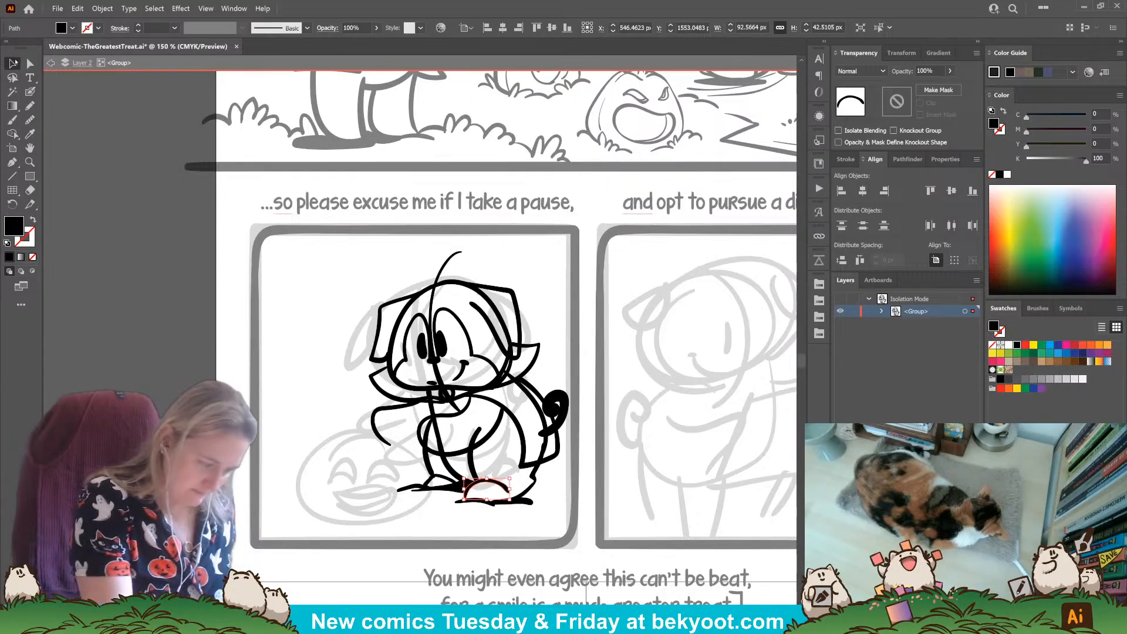
{"action": "left_click_drag", "start_coordinate": [512, 490], "coordinate": [506, 489]}
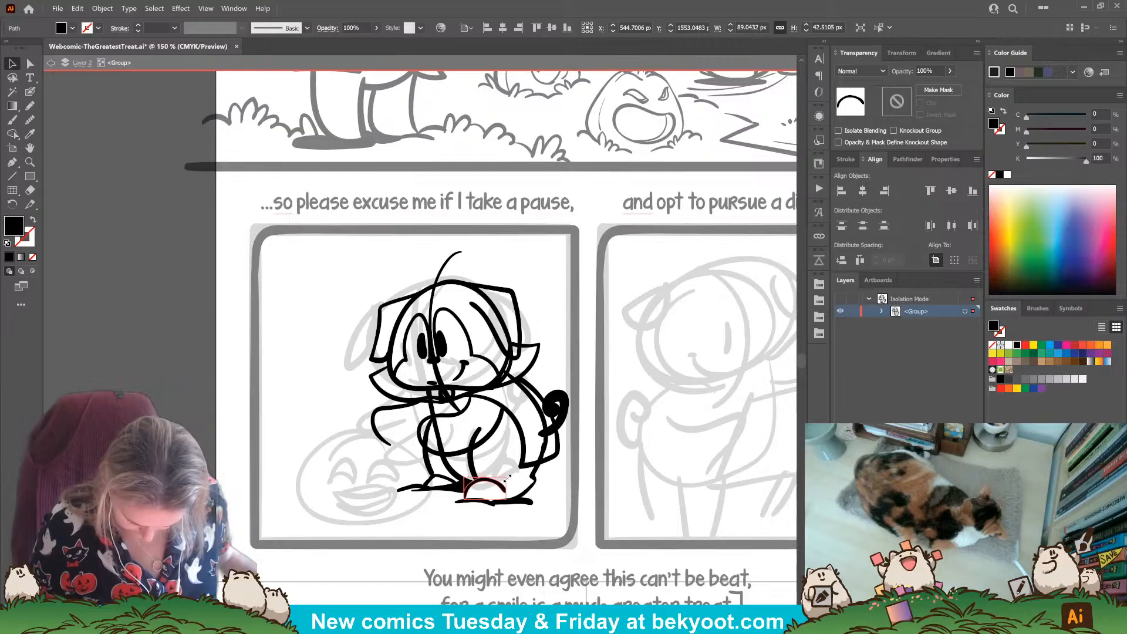
{"action": "left_click", "coordinate": [517, 524]}
{"action": "left_click_drag", "start_coordinate": [526, 531], "coordinate": [532, 542]}
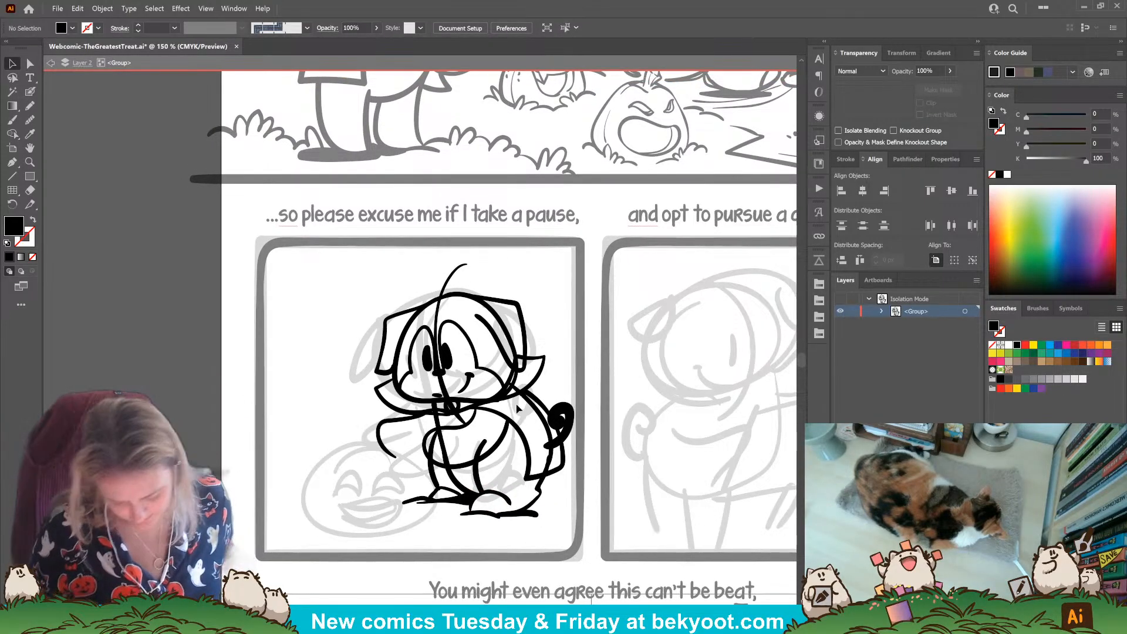
{"action": "key", "text": "n"}
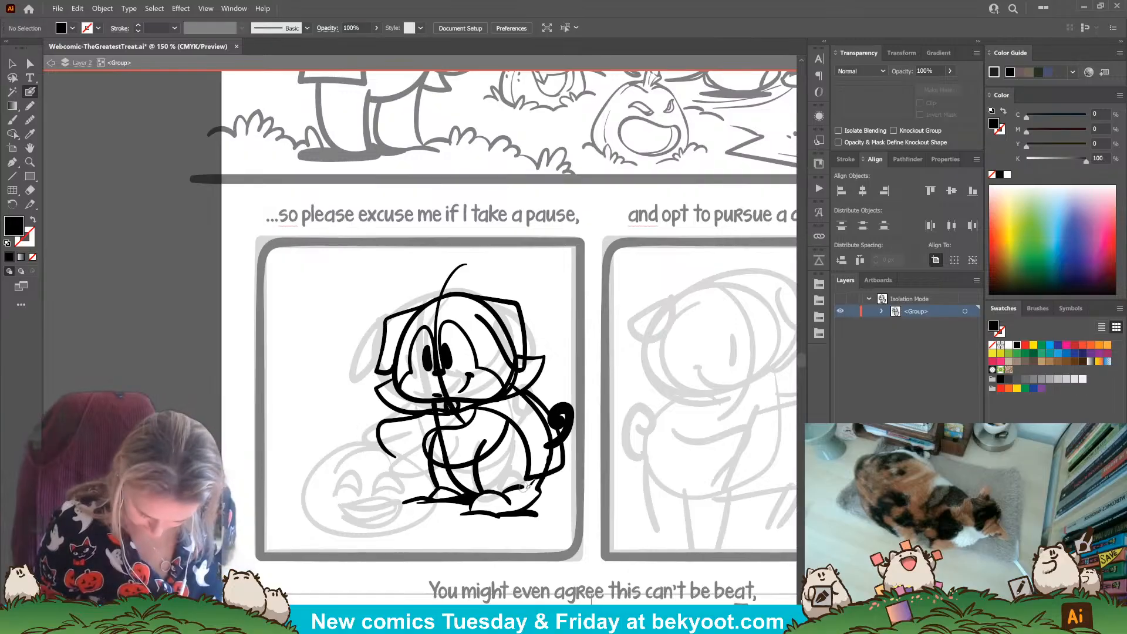
{"action": "key", "text": "shift+x"}
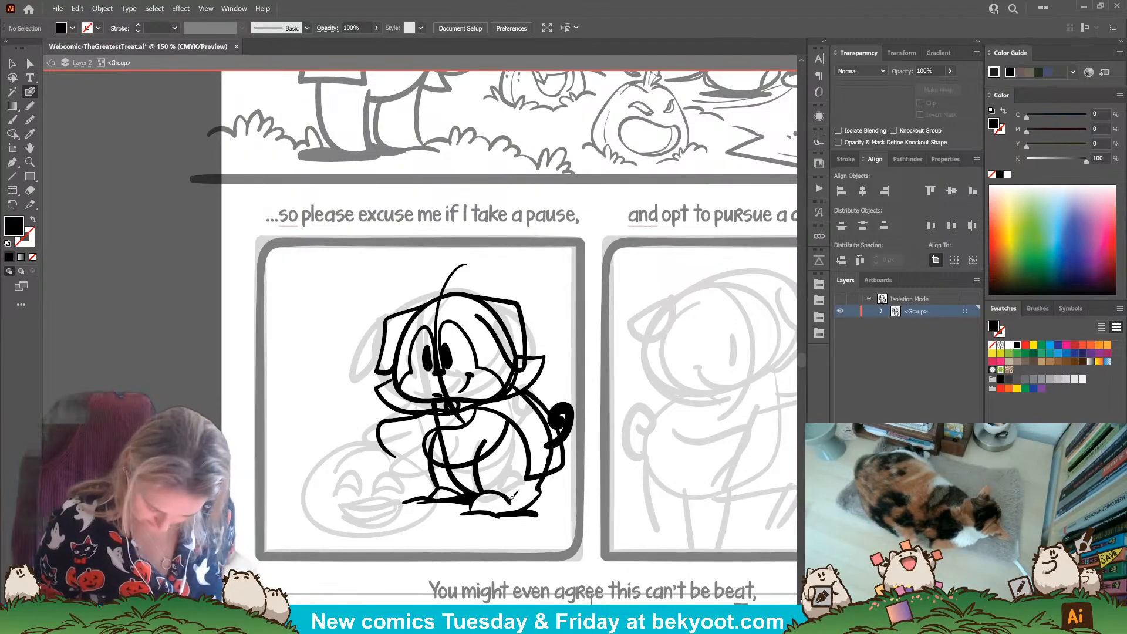
{"action": "left_click_drag", "start_coordinate": [516, 500], "coordinate": [570, 466]}
{"action": "key", "text": "shift+x"}
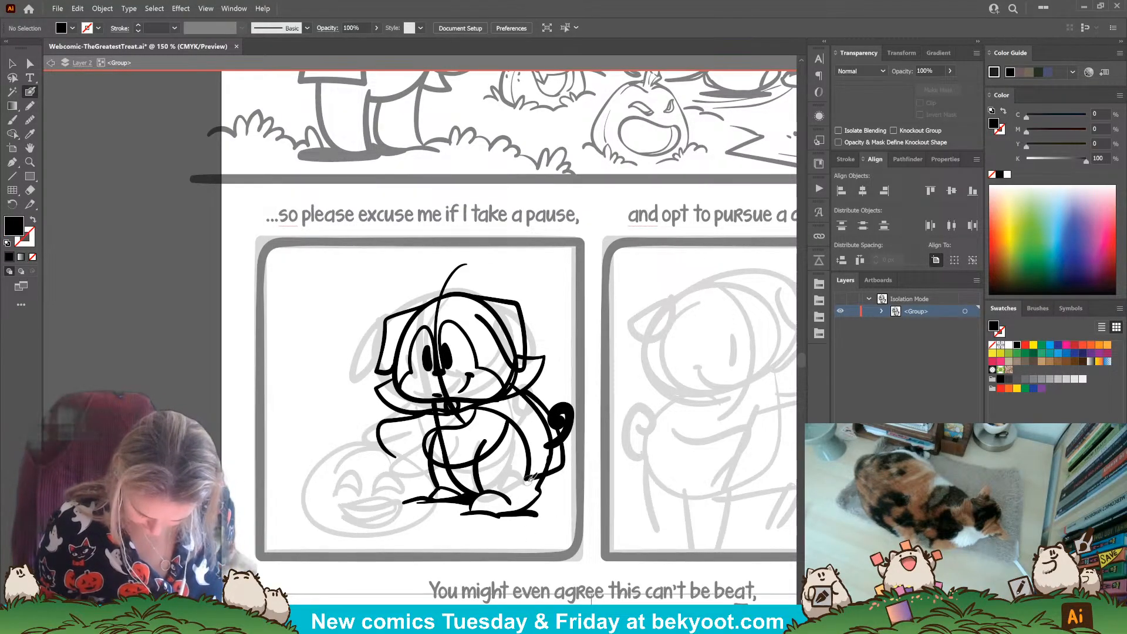
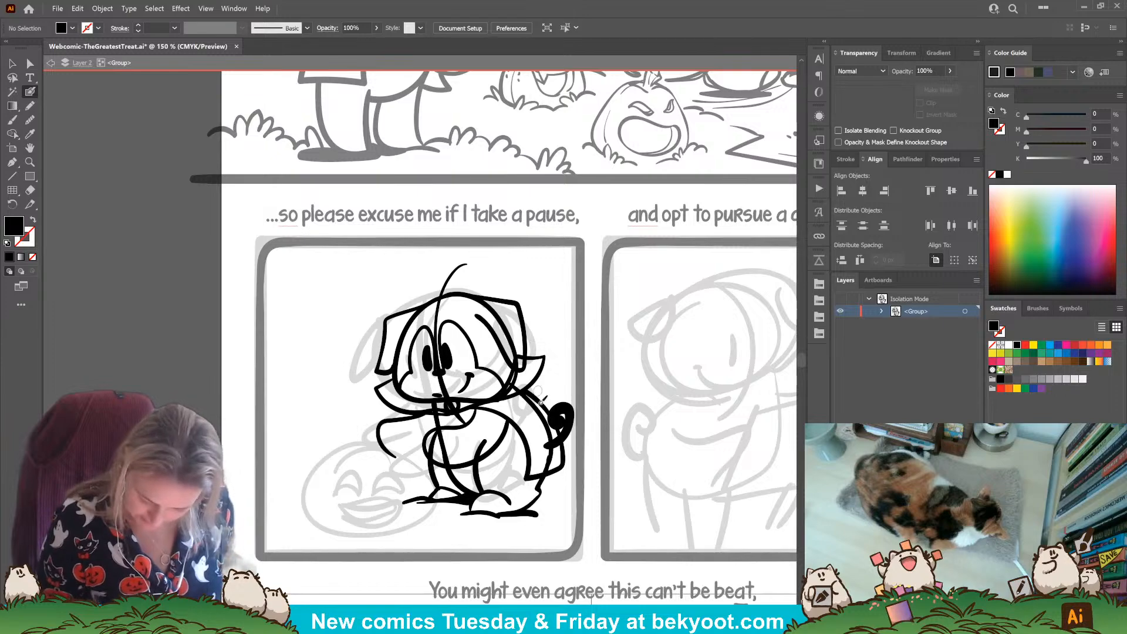
Step: Ink a rounded pumpkin body about 261 px wide and 234 px tall in front of the dog, topped with a flared stem
{"action": "left_click_drag", "start_coordinate": [383, 535], "coordinate": [438, 503]}
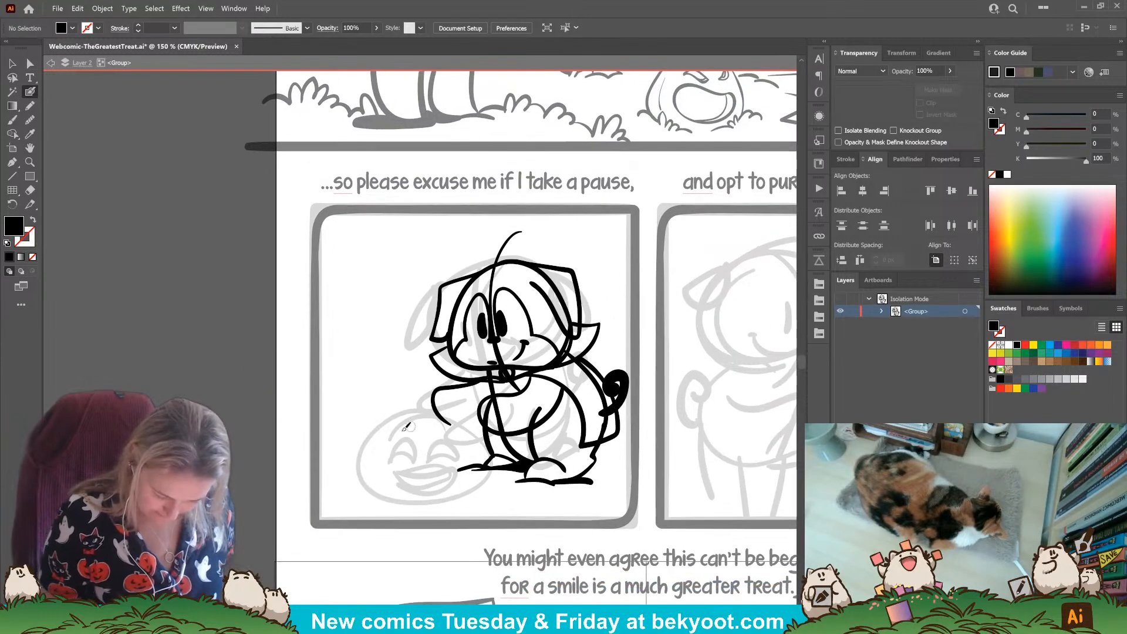
{"action": "mouse_move", "coordinate": [476, 405]}
{"action": "left_mouse_down"}
{"action": "mouse_move", "coordinate": [434, 400]}
{"action": "mouse_move", "coordinate": [390, 432]}
{"action": "mouse_move", "coordinate": [379, 484]}
{"action": "mouse_move", "coordinate": [389, 498]}
{"action": "mouse_move", "coordinate": [458, 508]}
{"action": "mouse_move", "coordinate": [501, 487]}
{"action": "mouse_move", "coordinate": [497, 437]}
{"action": "mouse_move", "coordinate": [470, 390]}
{"action": "left_mouse_up"}
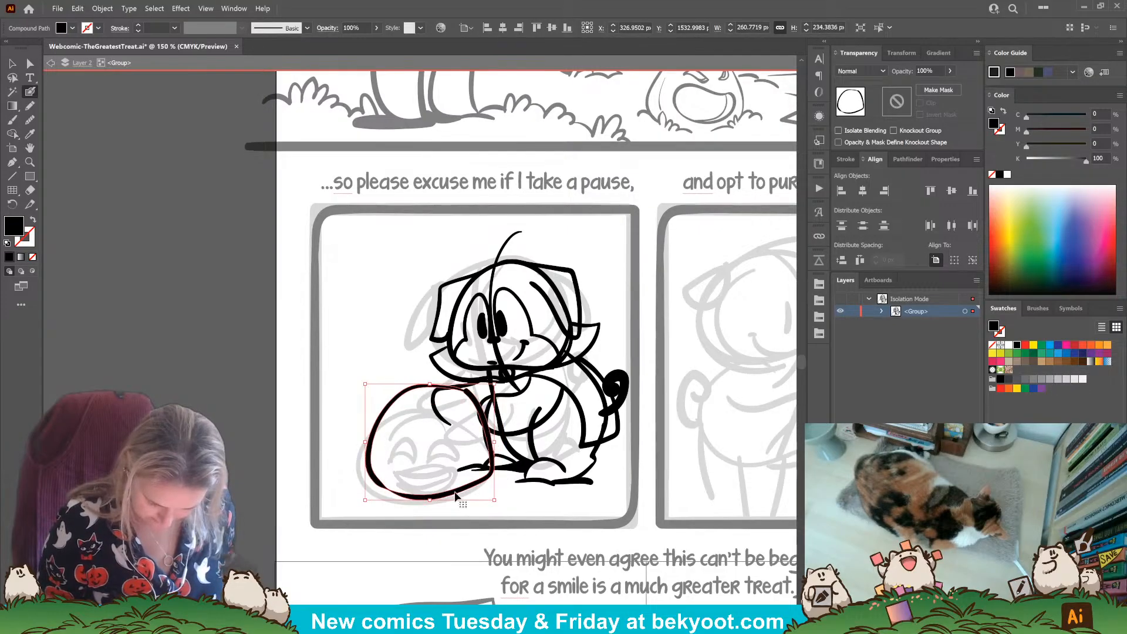
{"action": "left_click", "coordinate": [468, 496], "text": "ctrl"}
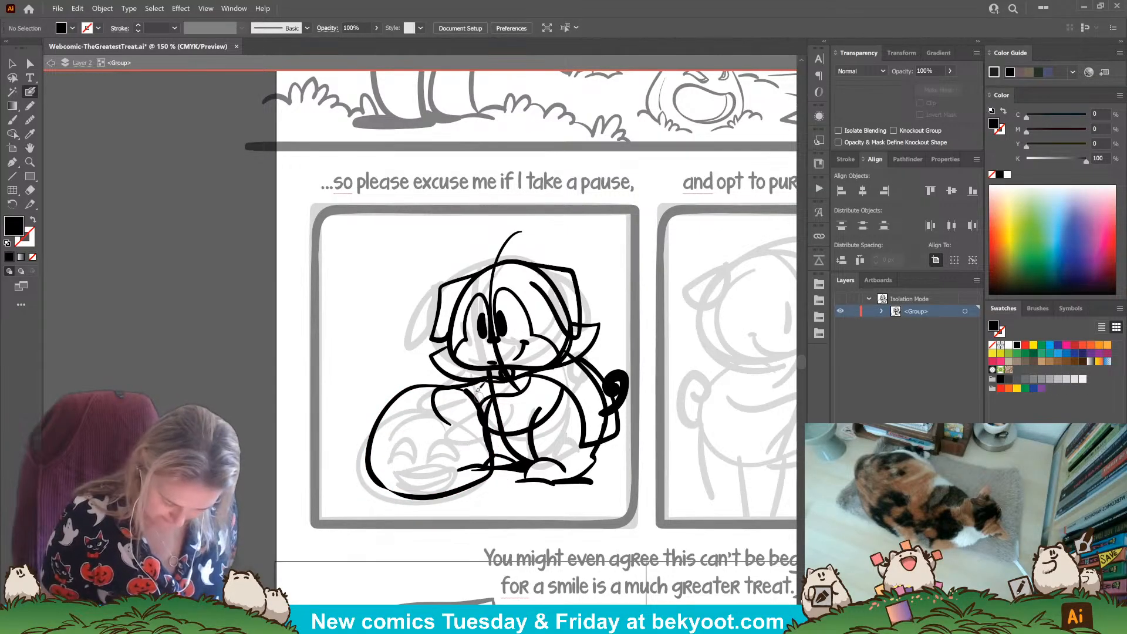
{"action": "mouse_move", "coordinate": [427, 390]}
{"action": "left_mouse_down"}
{"action": "mouse_move", "coordinate": [416, 365]}
{"action": "mouse_move", "coordinate": [450, 361]}
{"action": "mouse_move", "coordinate": [446, 387]}
{"action": "left_mouse_up"}
{"action": "key", "text": "shift+x"}
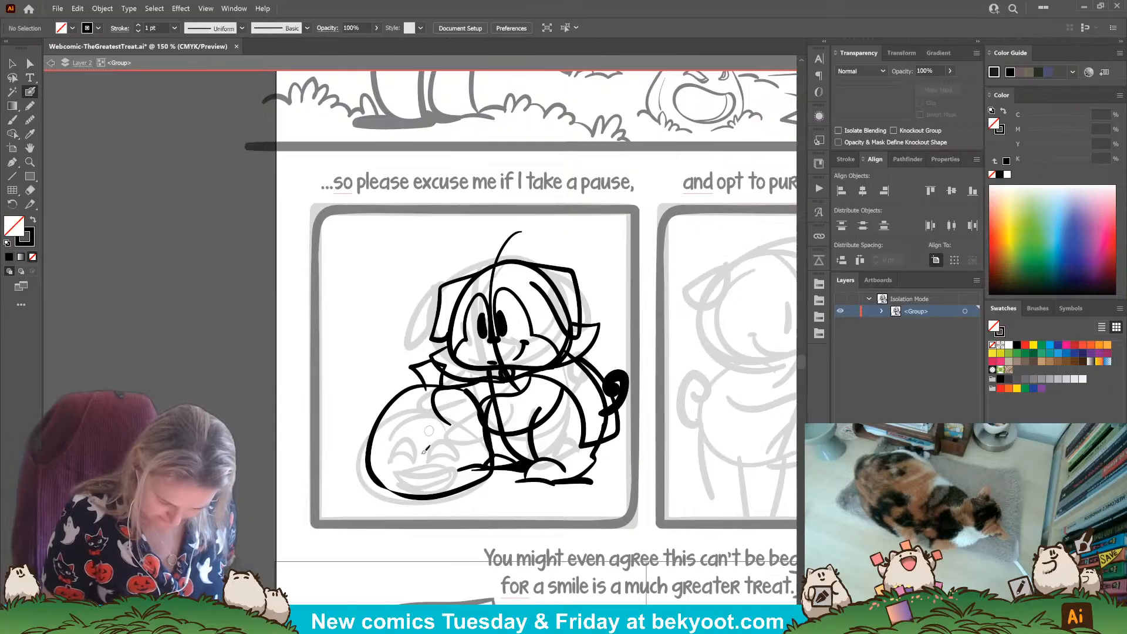
Step: Group the pumpkin's outline with its stem and isolate that group for editing
{"action": "left_click", "coordinate": [426, 391], "text": "ctrl"}
{"action": "left_click", "coordinate": [390, 406], "text": "ctrl+shift"}
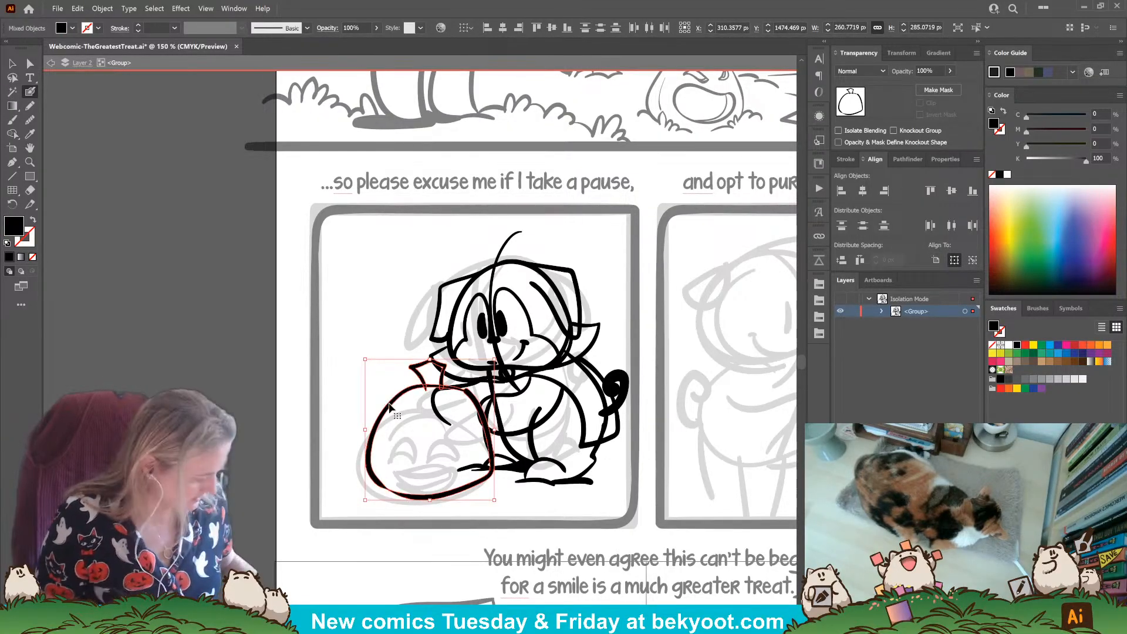
{"action": "key", "text": "ctrl+g"}
{"action": "double_click", "coordinate": [440, 384]}
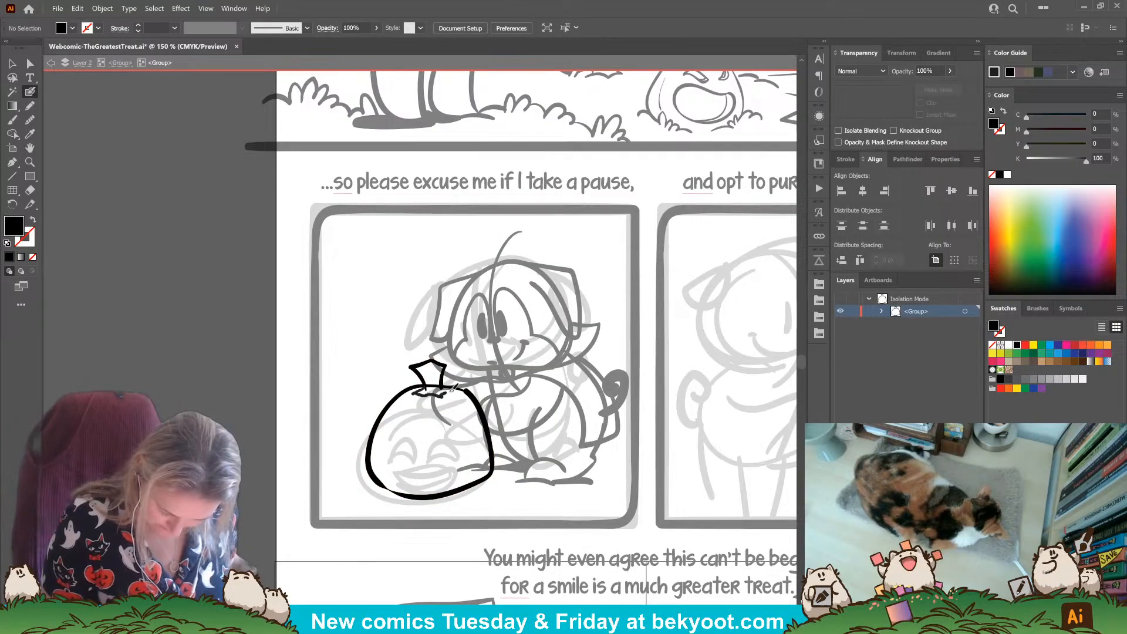
Step: Reshape the pumpkin stem's base where it meets the body, and ink thin ridge lines down the stem
{"action": "left_click", "coordinate": [435, 379], "text": "ctrl"}
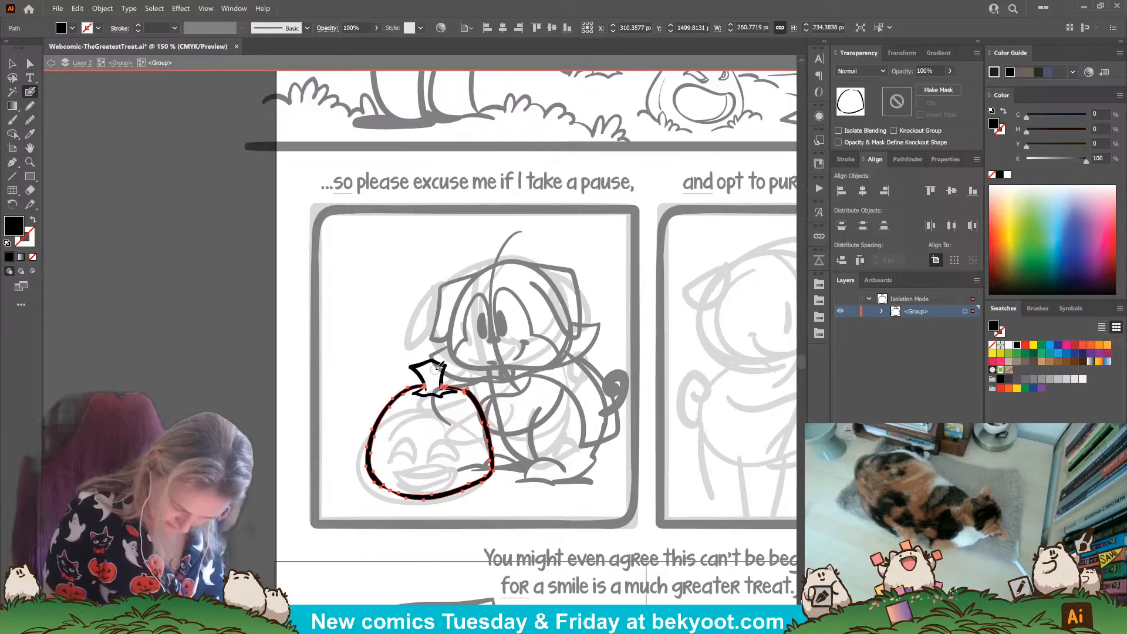
{"action": "left_click", "coordinate": [438, 373], "text": "ctrl"}
{"action": "left_click", "coordinate": [339, 548], "text": "ctrl"}
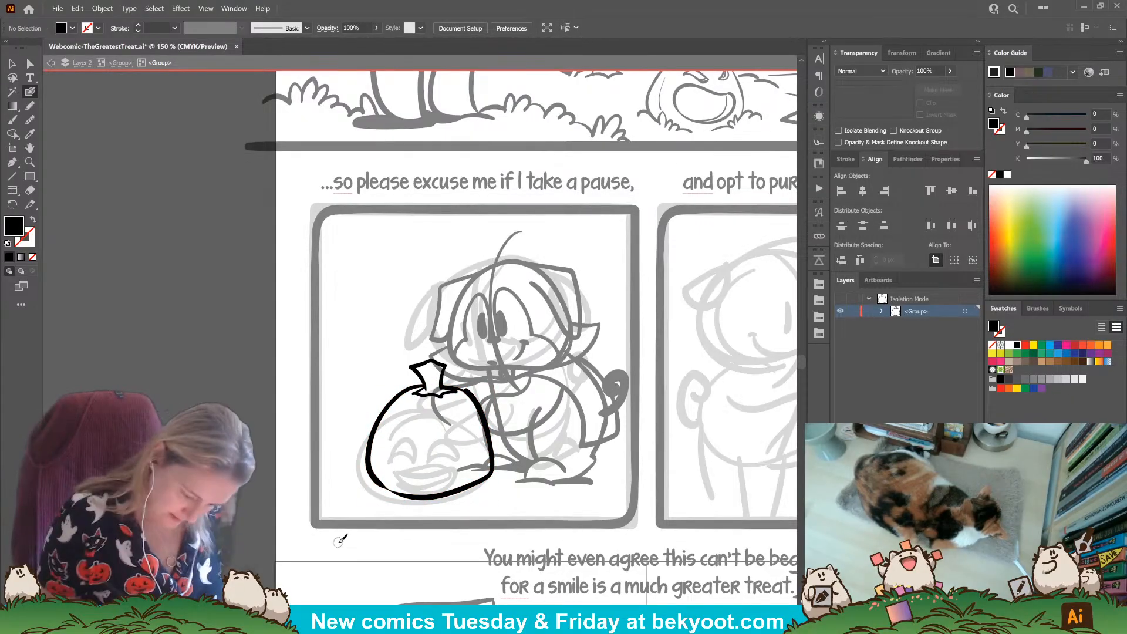
{"action": "left_click_drag", "start_coordinate": [419, 365], "coordinate": [439, 367]}
{"action": "key", "text": "shift+x"}
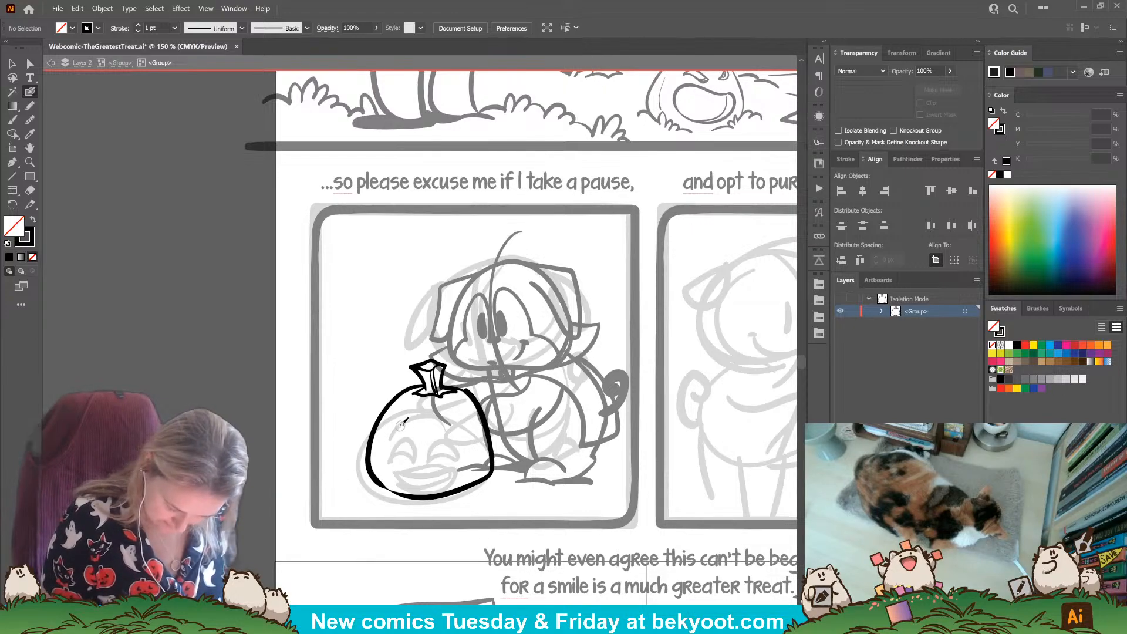
Step: Ink two tall arched eyes on the pumpkin and an open smiling mouth, undoing and redrawing the mouth
{"action": "mouse_move", "coordinate": [400, 437]}
{"action": "left_mouse_down"}
{"action": "mouse_move", "coordinate": [406, 413]}
{"action": "mouse_move", "coordinate": [401, 436]}
{"action": "mouse_move", "coordinate": [449, 433]}
{"action": "mouse_move", "coordinate": [437, 431]}
{"action": "mouse_move", "coordinate": [438, 411]}
{"action": "mouse_move", "coordinate": [451, 409]}
{"action": "mouse_move", "coordinate": [449, 443]}
{"action": "mouse_move", "coordinate": [411, 457]}
{"action": "mouse_move", "coordinate": [425, 461]}
{"action": "mouse_move", "coordinate": [437, 454]}
{"action": "mouse_move", "coordinate": [404, 455]}
{"action": "left_mouse_up"}
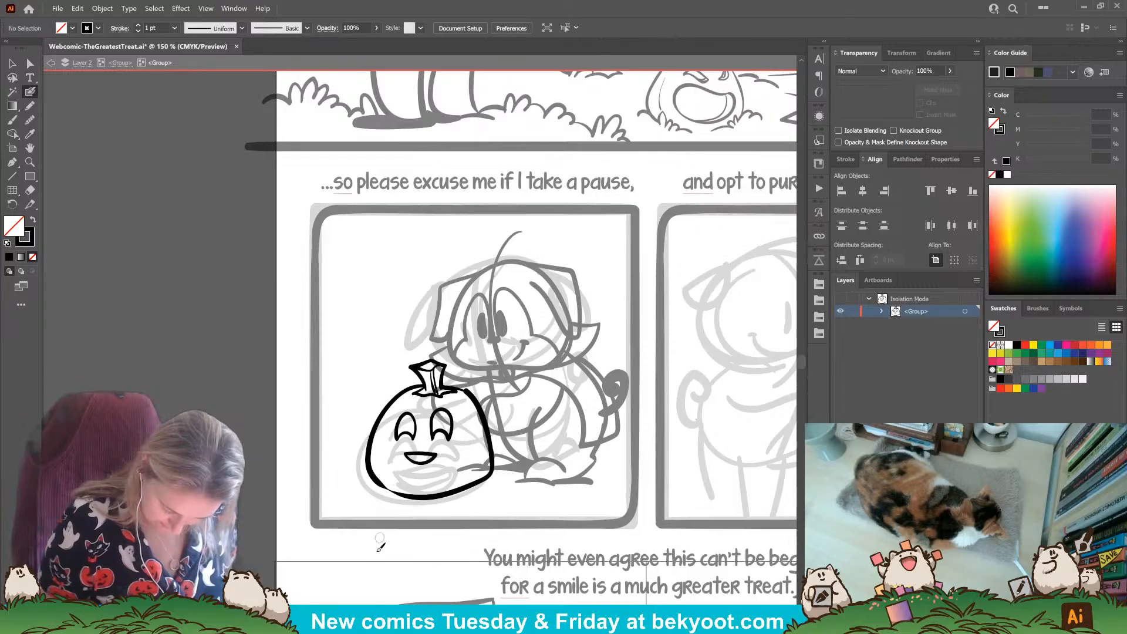
{"action": "key", "text": "ctrl+z"}
{"action": "key", "text": "ctrl+z"}
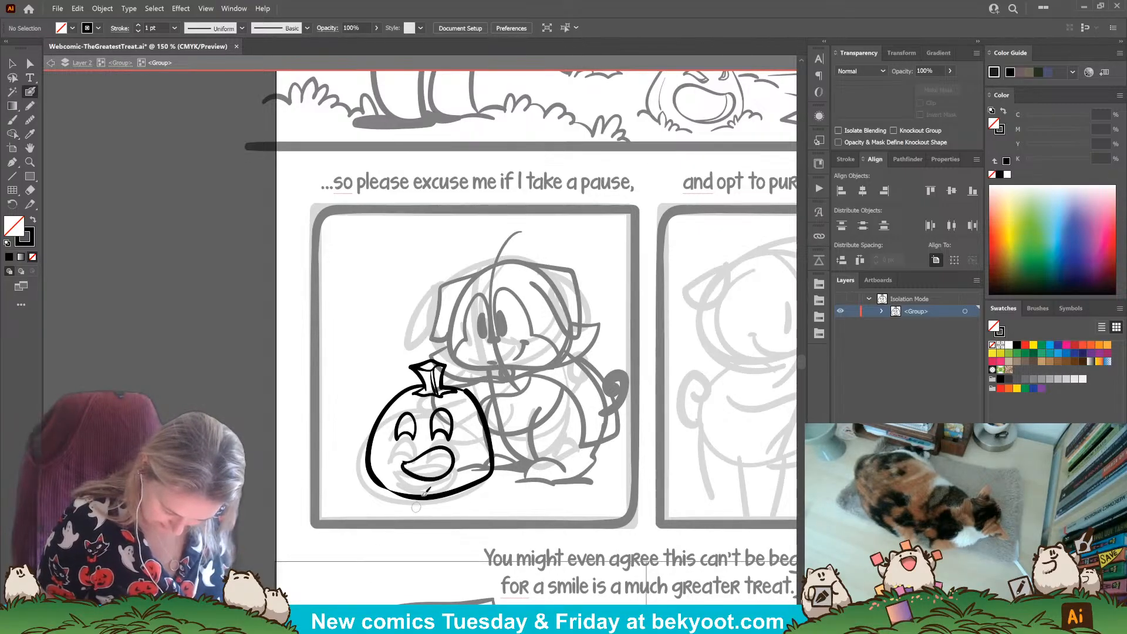
{"action": "key", "text": "ctrl+z"}
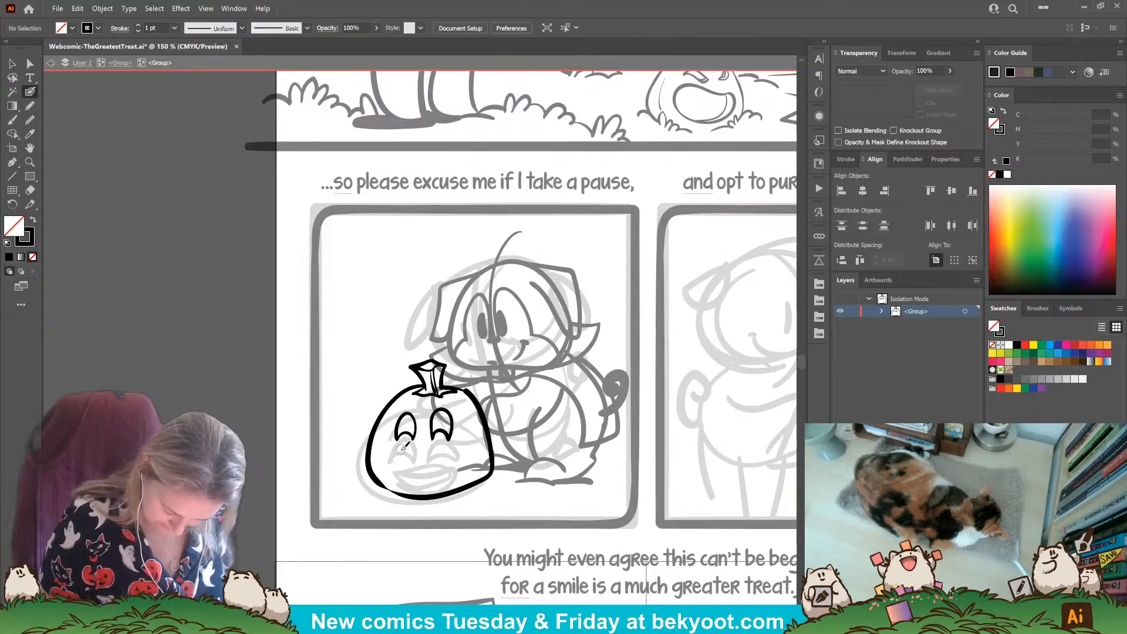
{"action": "mouse_move", "coordinate": [422, 449]}
{"action": "left_mouse_down"}
{"action": "mouse_move", "coordinate": [447, 455]}
{"action": "mouse_move", "coordinate": [416, 464]}
{"action": "mouse_move", "coordinate": [433, 457]}
{"action": "left_mouse_up"}
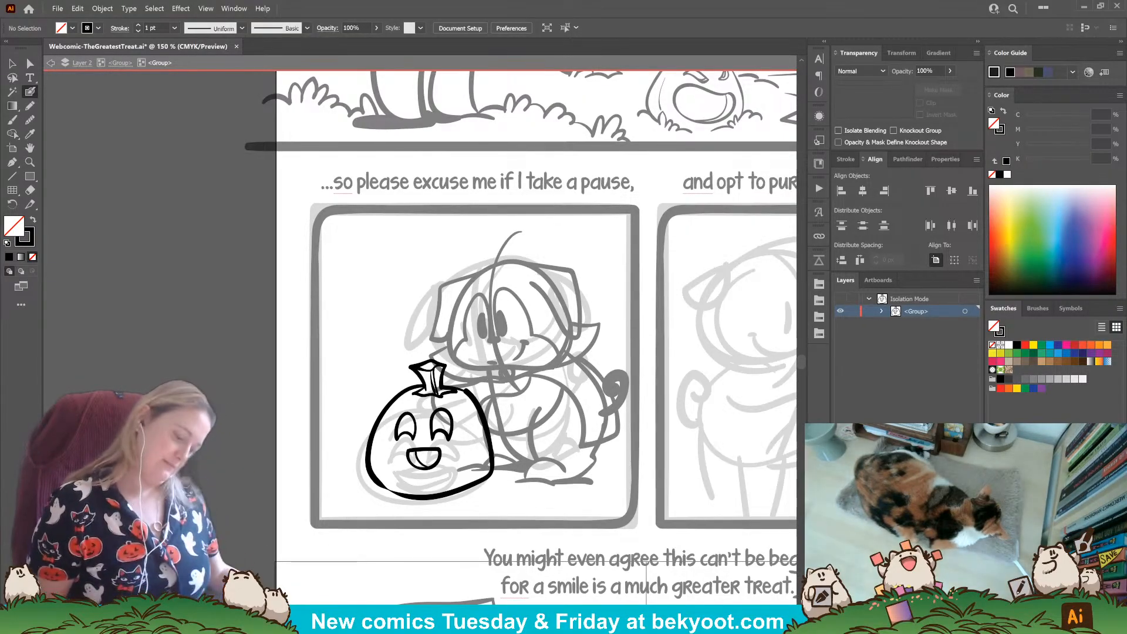
Step: Ink a thin curved rib line just inside the pumpkin's edge nearest the dog
{"action": "mouse_move", "coordinate": [451, 392]}
{"action": "left_mouse_down"}
{"action": "mouse_move", "coordinate": [481, 421]}
{"action": "mouse_move", "coordinate": [477, 482]}
{"action": "left_mouse_up"}
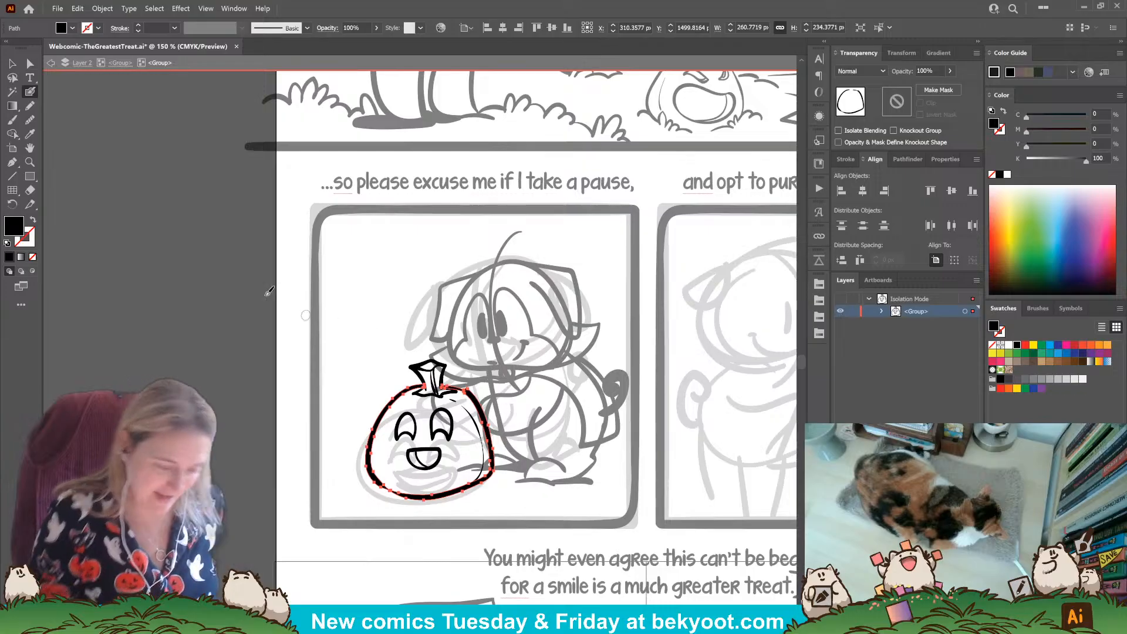
{"action": "key", "text": "shift+b"}
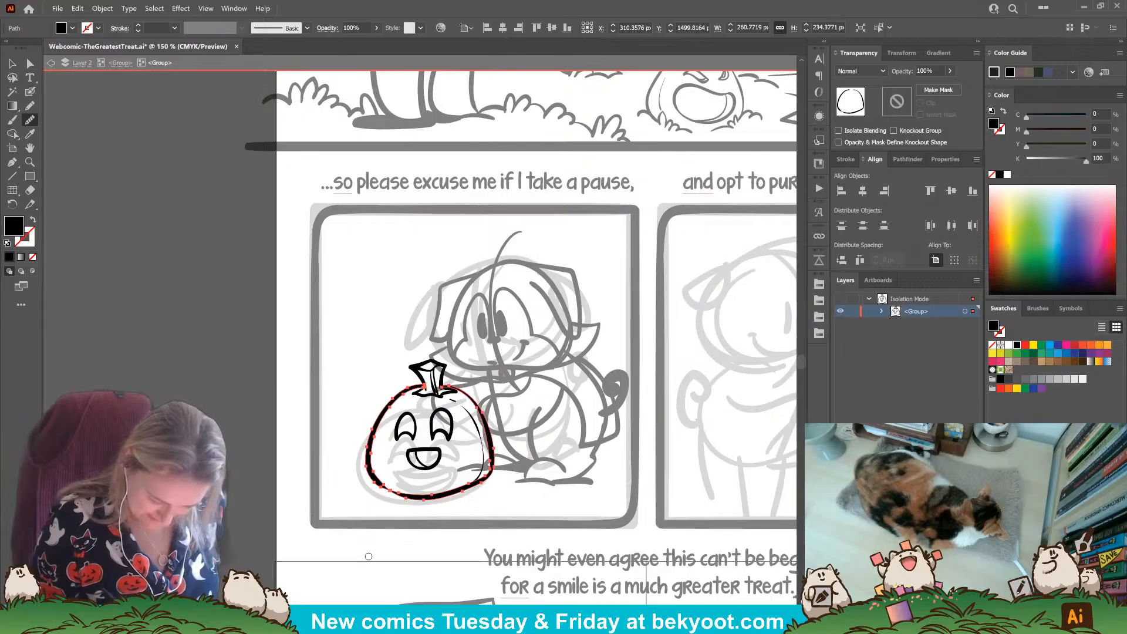
{"action": "key", "text": "n"}
{"action": "key", "text": "ctrl+shift+a"}
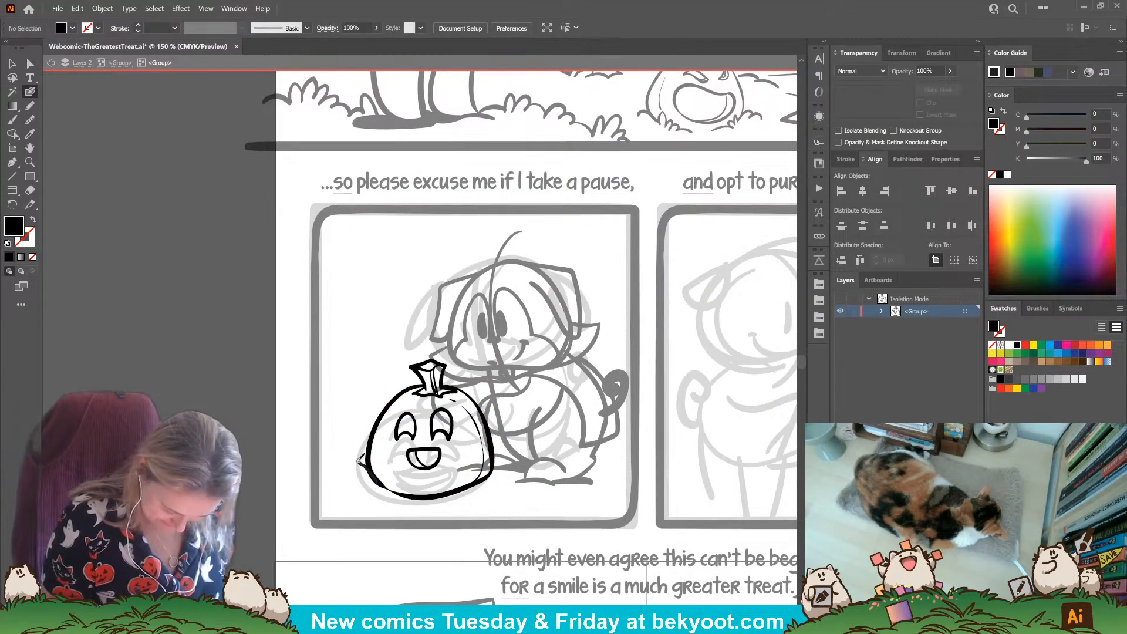
Step: Ink grass tufts along the pumpkin's base out to the panel border, and remove the pumpkin outline behind the front blades
{"action": "key", "text": "shift+x"}
{"action": "left_click_drag", "start_coordinate": [360, 471], "coordinate": [316, 490]}
{"action": "mouse_move", "coordinate": [381, 476]}
{"action": "left_mouse_down"}
{"action": "mouse_move", "coordinate": [404, 490]}
{"action": "mouse_move", "coordinate": [464, 487]}
{"action": "mouse_move", "coordinate": [451, 496]}
{"action": "mouse_move", "coordinate": [520, 487]}
{"action": "left_mouse_up"}
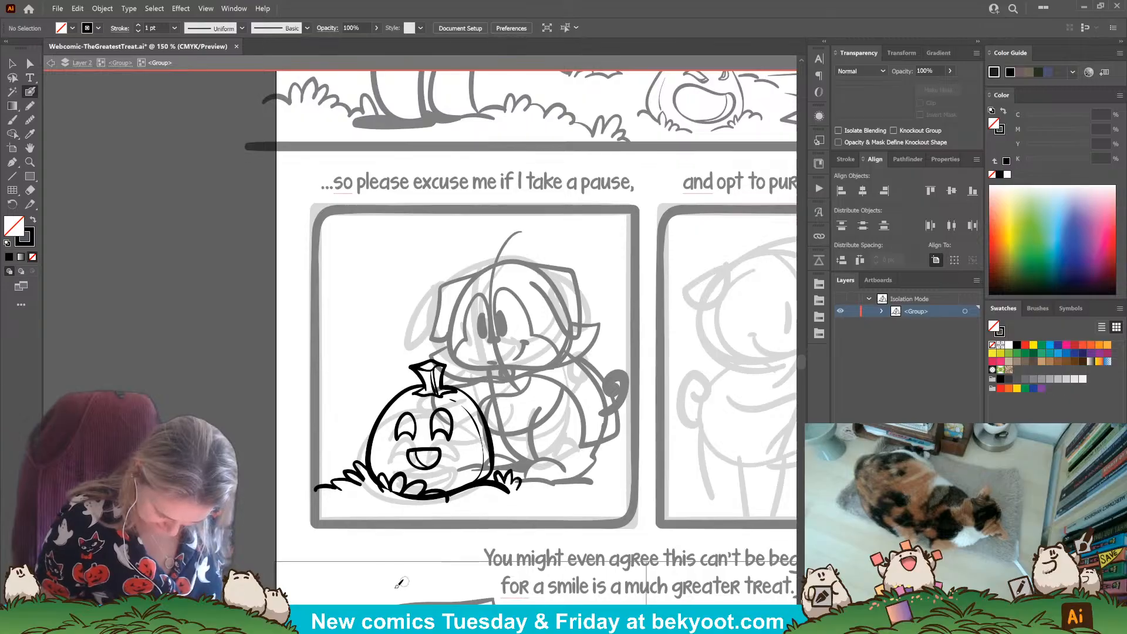
{"action": "left_click", "coordinate": [427, 496]}
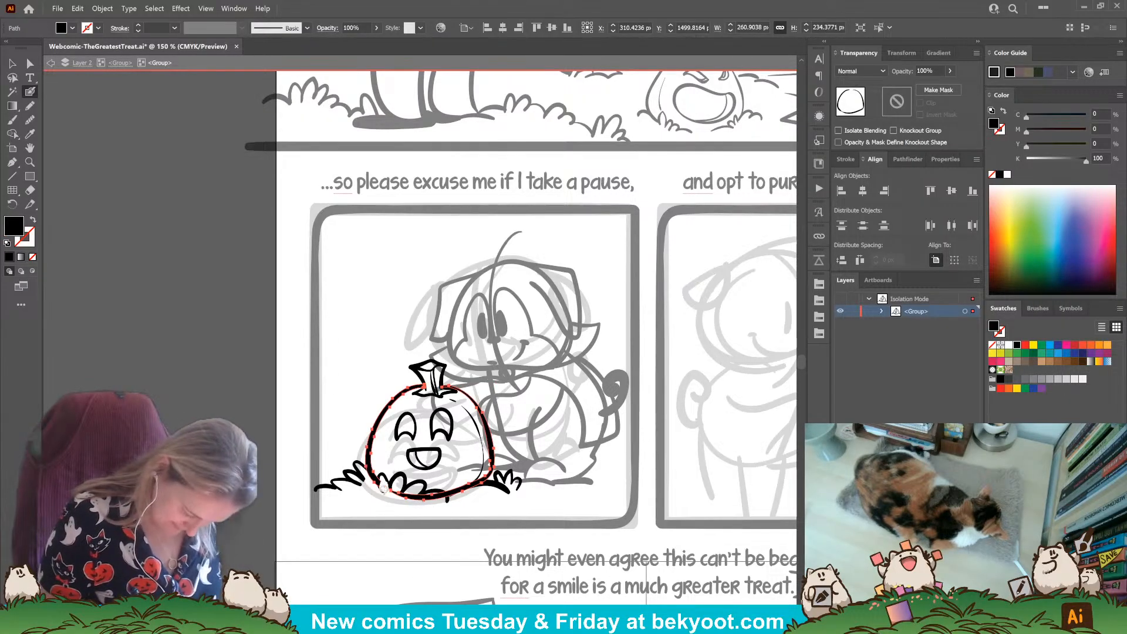
{"action": "mouse_move", "coordinate": [381, 482]}
{"action": "left_mouse_down"}
{"action": "mouse_move", "coordinate": [401, 499]}
{"action": "mouse_move", "coordinate": [447, 503]}
{"action": "left_mouse_up"}
{"action": "key", "text": "ctrl+shift+a"}
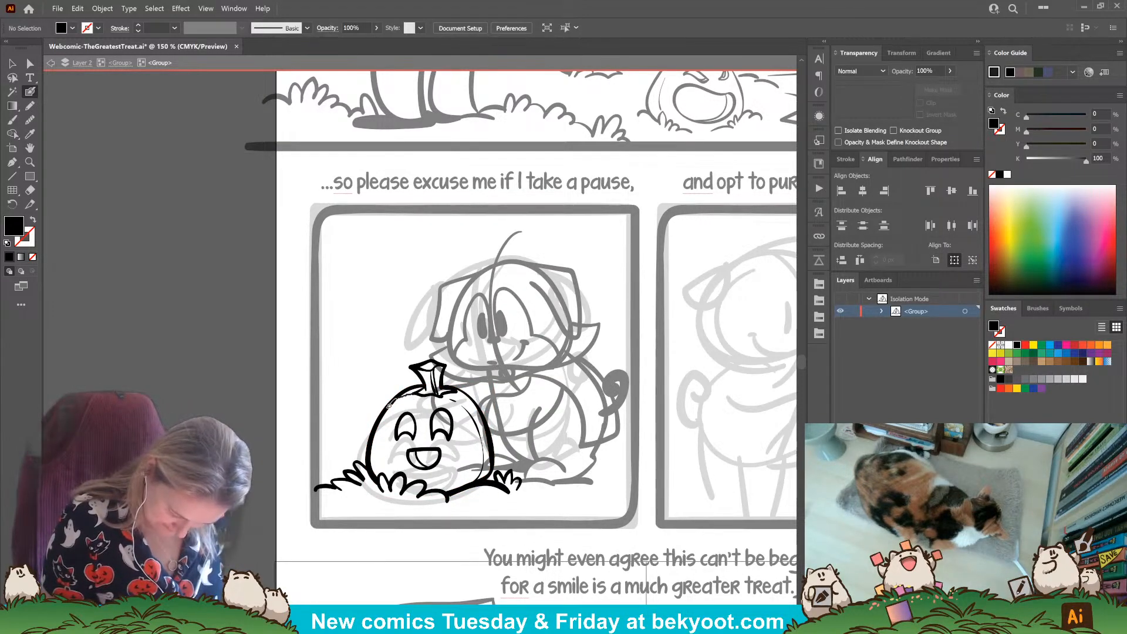
Step: Rework the pumpkin's outline on the side away from the dog, and add inner lines to both of its eyes
{"action": "key", "text": "shift+x"}
{"action": "key", "text": "shift+x"}
{"action": "mouse_move", "coordinate": [423, 386]}
{"action": "left_mouse_down"}
{"action": "mouse_move", "coordinate": [391, 401]}
{"action": "mouse_move", "coordinate": [372, 434]}
{"action": "mouse_move", "coordinate": [374, 459]}
{"action": "left_mouse_up"}
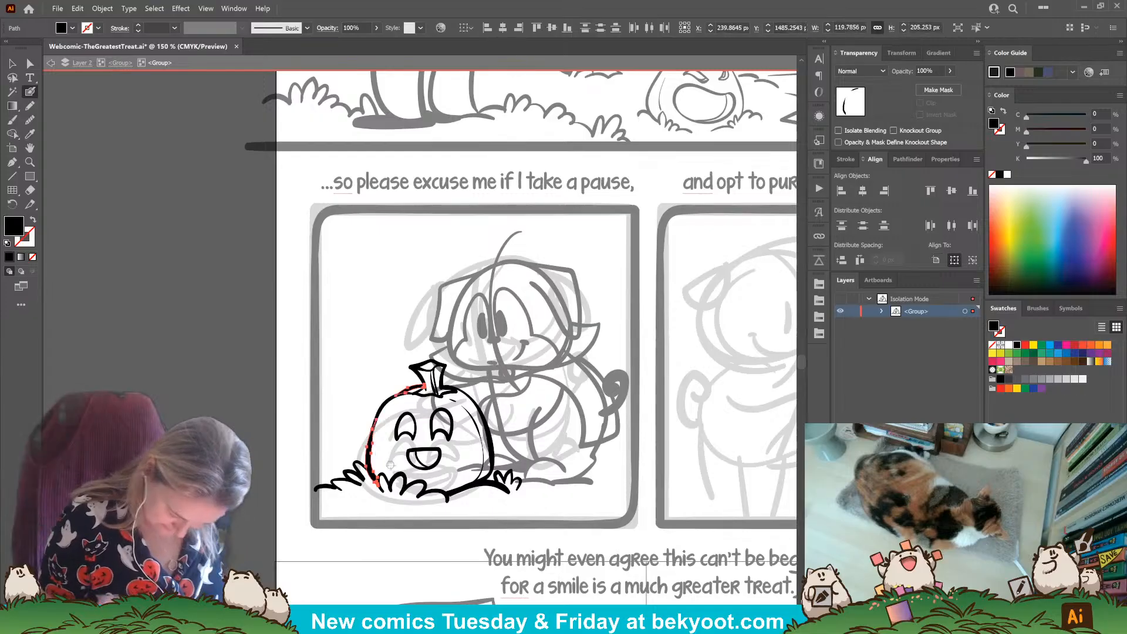
{"action": "left_click", "coordinate": [396, 545], "text": "ctrl"}
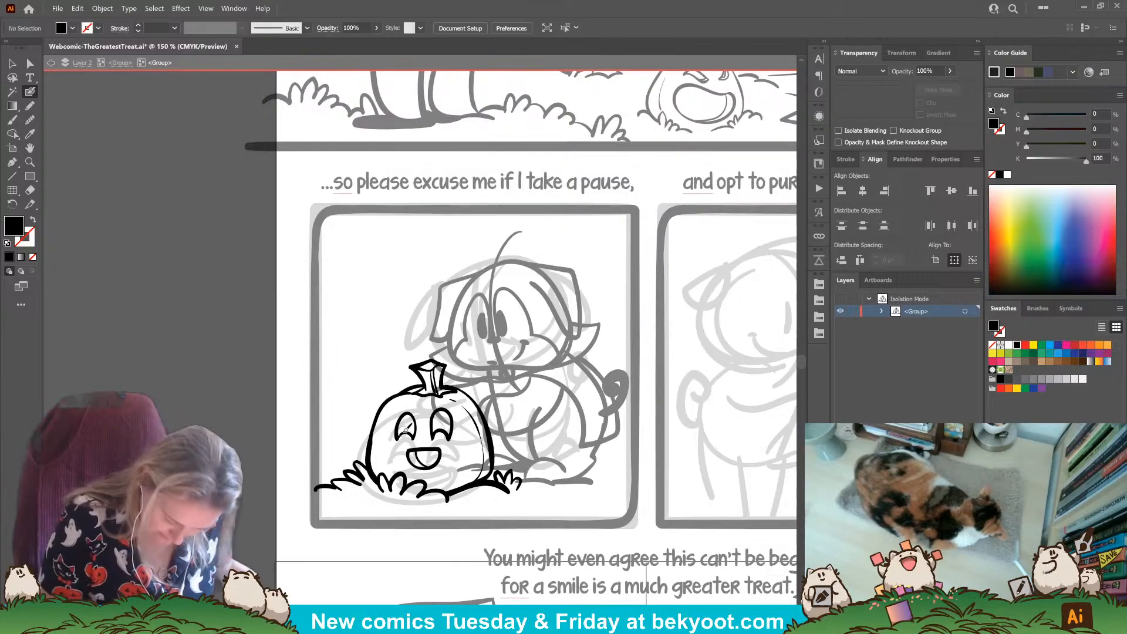
{"action": "key", "text": "shift+x"}
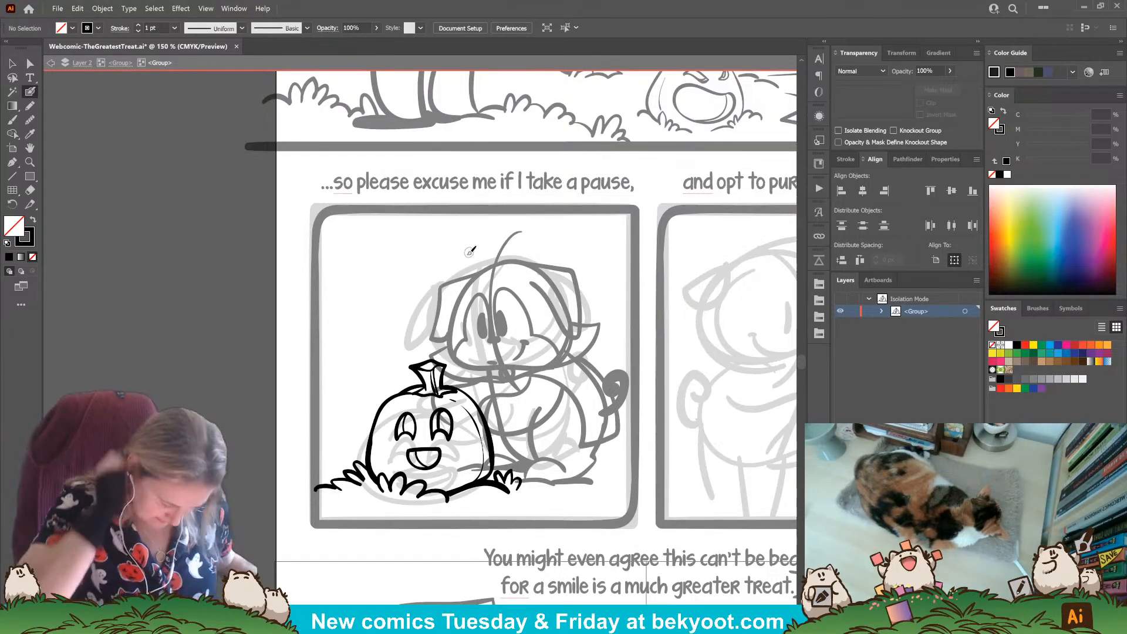
Step: Leave the pumpkin's group, clear the arm line crossing the pumpkin, and ink grass tufts beside the dog's hind foot
{"action": "left_click", "coordinate": [120, 63]}
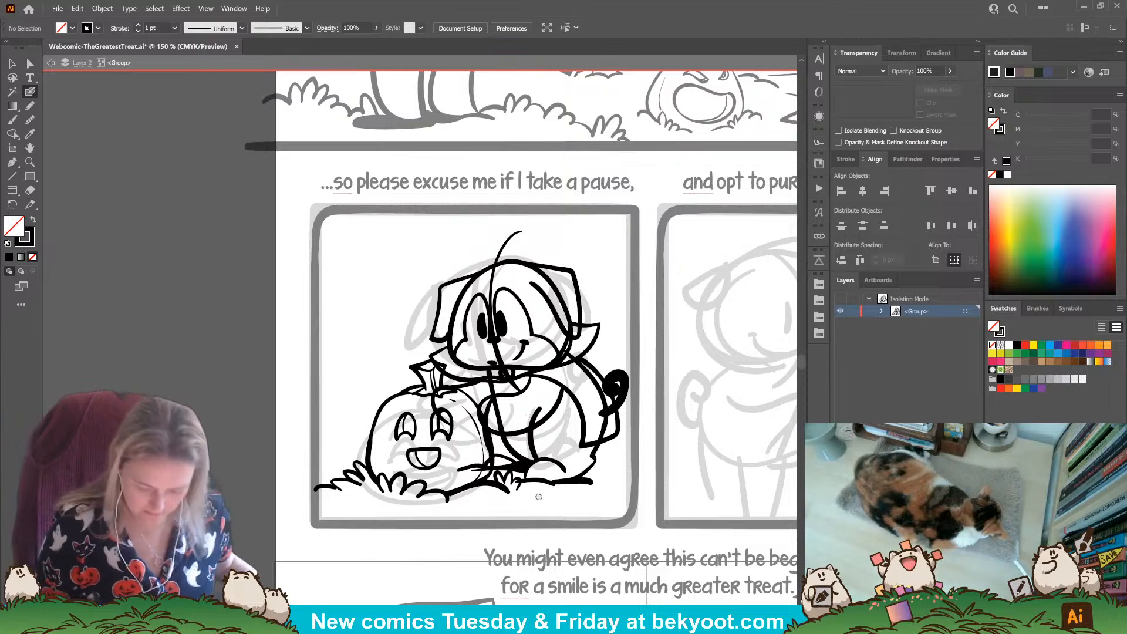
{"action": "left_click_drag", "start_coordinate": [516, 421], "coordinate": [440, 410]}
{"action": "mouse_move", "coordinate": [534, 447]}
{"action": "left_mouse_down"}
{"action": "mouse_move", "coordinate": [532, 470]}
{"action": "mouse_move", "coordinate": [543, 449]}
{"action": "mouse_move", "coordinate": [558, 464]}
{"action": "mouse_move", "coordinate": [505, 473]}
{"action": "mouse_move", "coordinate": [469, 448]}
{"action": "mouse_move", "coordinate": [489, 467]}
{"action": "mouse_move", "coordinate": [411, 458]}
{"action": "left_mouse_up"}
{"action": "mouse_move", "coordinate": [406, 372]}
{"action": "left_mouse_down"}
{"action": "mouse_move", "coordinate": [374, 411]}
{"action": "mouse_move", "coordinate": [361, 403]}
{"action": "mouse_move", "coordinate": [355, 383]}
{"action": "mouse_move", "coordinate": [367, 379]}
{"action": "mouse_move", "coordinate": [403, 402]}
{"action": "mouse_move", "coordinate": [408, 364]}
{"action": "mouse_move", "coordinate": [431, 432]}
{"action": "mouse_move", "coordinate": [457, 452]}
{"action": "left_mouse_up"}
{"action": "key", "text": "ctrl+shift+a"}
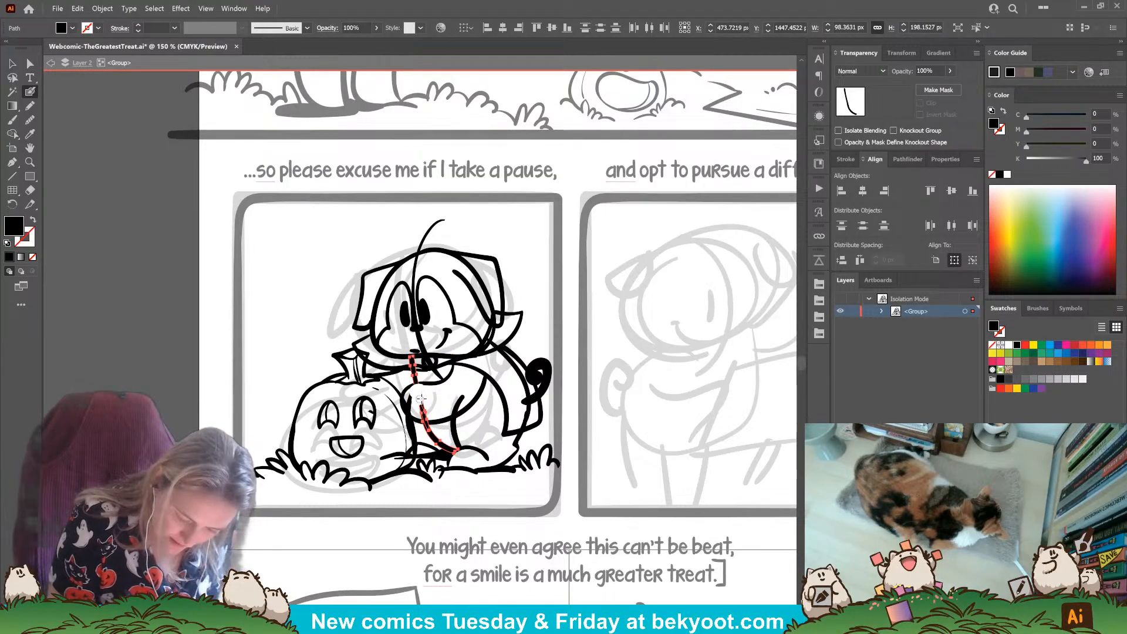
Step: Delete the dog's inner body line from chin to feet, and rework the short line between the pumpkin and the belly
{"action": "key", "text": "Delete"}
{"action": "left_click_drag", "start_coordinate": [414, 445], "coordinate": [422, 386]}
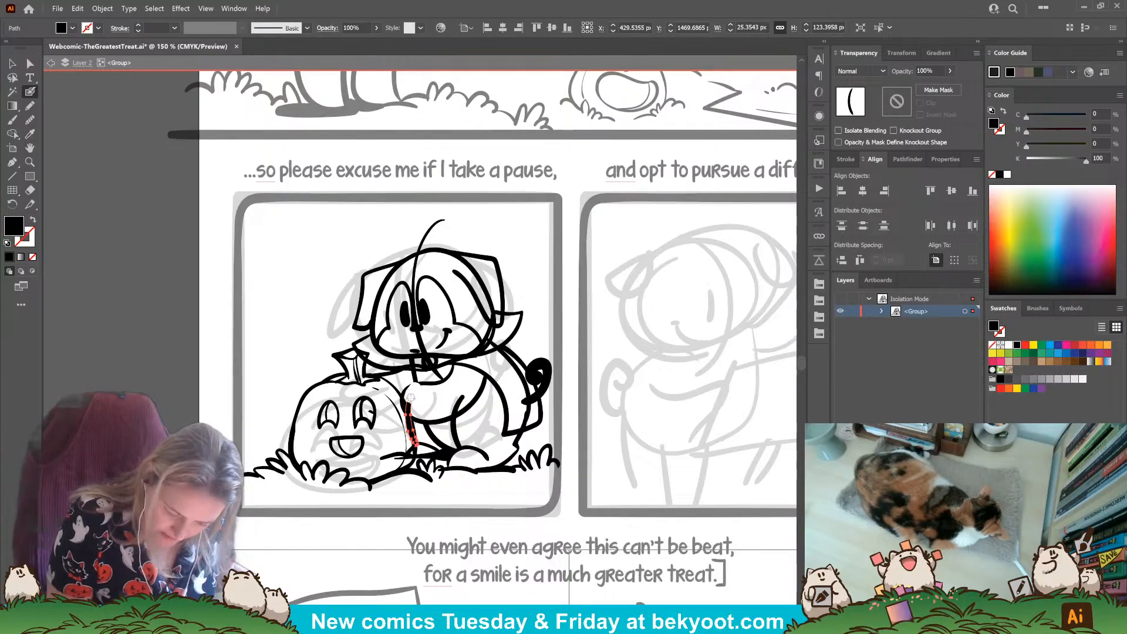
{"action": "left_click", "coordinate": [407, 401], "text": "ctrl"}
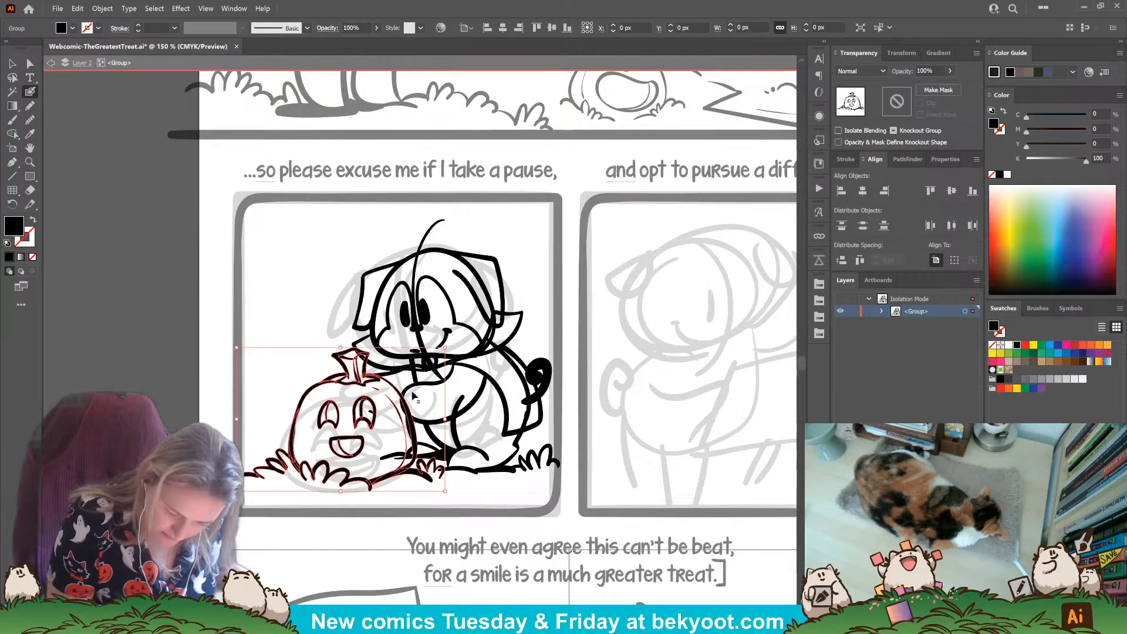
{"action": "left_click", "coordinate": [415, 409], "text": "ctrl"}
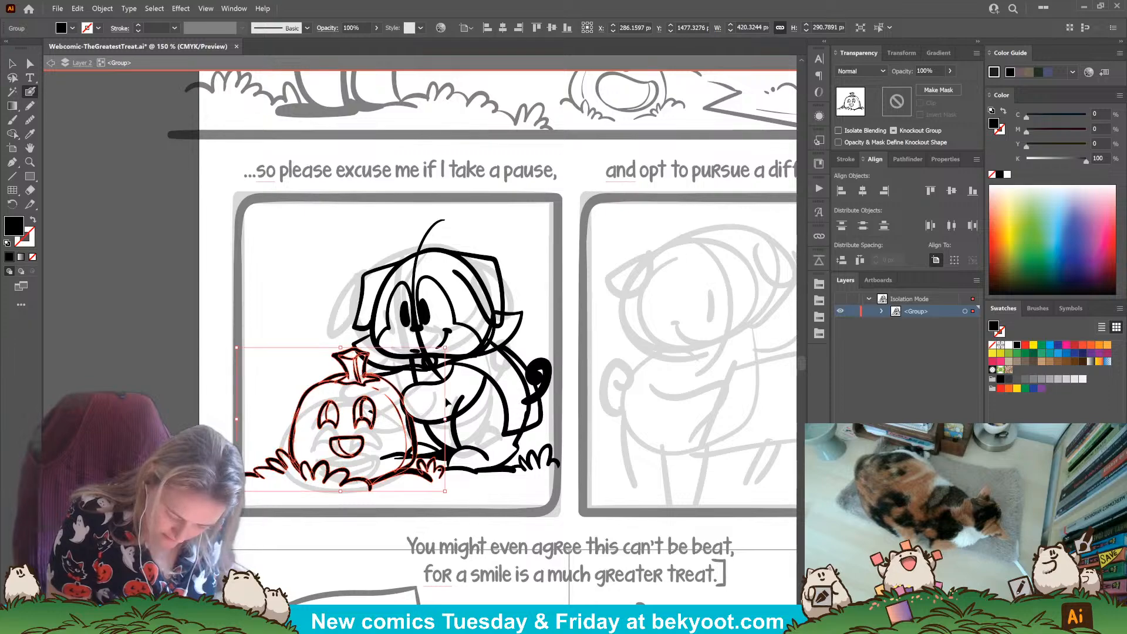
Step: Undo the last stroke attempts and touch up the line where the pumpkin meets the dog's front leg
{"action": "left_click_drag", "start_coordinate": [411, 450], "coordinate": [440, 447]}
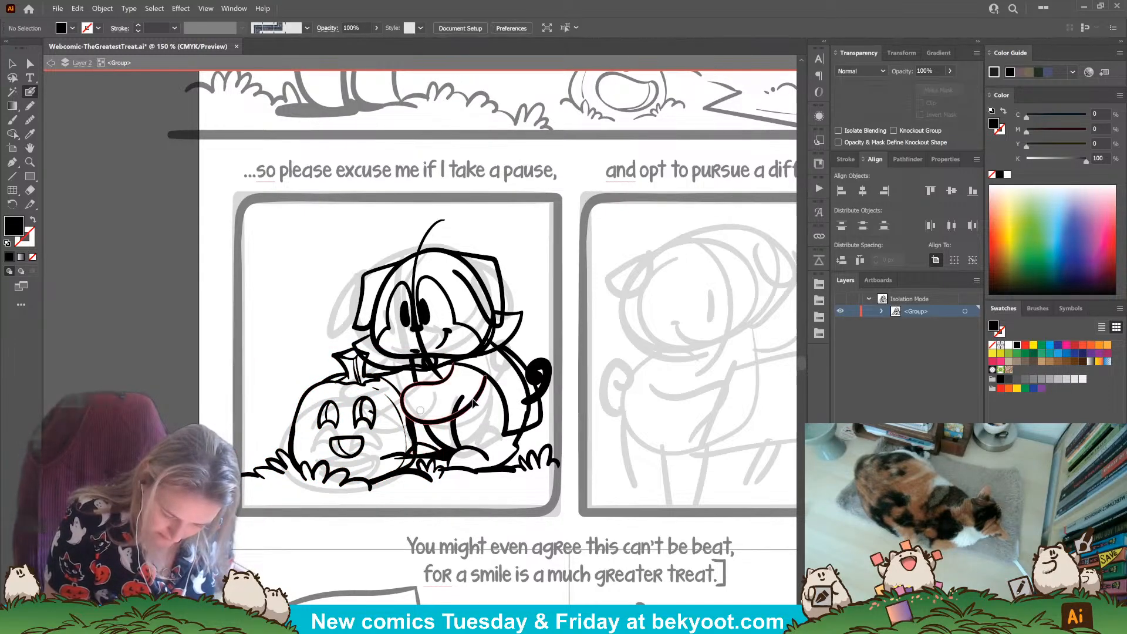
{"action": "mouse_move", "coordinate": [459, 449]}
{"action": "left_mouse_down"}
{"action": "mouse_move", "coordinate": [464, 390]}
{"action": "mouse_move", "coordinate": [461, 450]}
{"action": "left_mouse_up"}
{"action": "key", "text": "ctrl+z"}
{"action": "key", "text": "ctrl+z"}
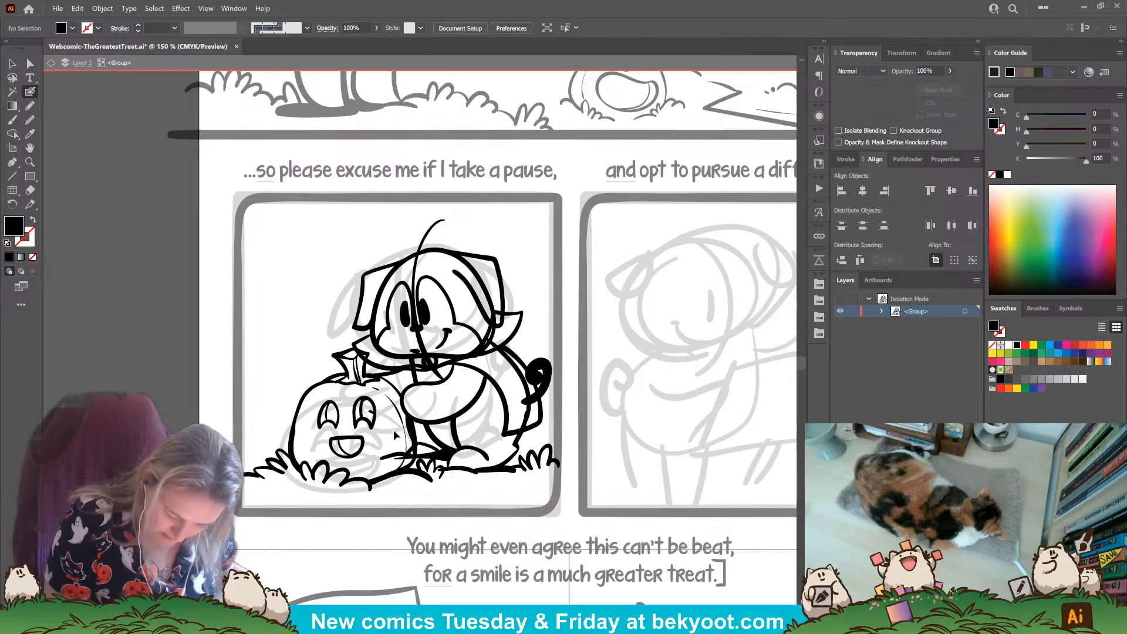
{"action": "mouse_move", "coordinate": [408, 418]}
{"action": "left_mouse_down"}
{"action": "mouse_move", "coordinate": [423, 458]}
{"action": "mouse_move", "coordinate": [437, 453]}
{"action": "mouse_move", "coordinate": [406, 420]}
{"action": "mouse_move", "coordinate": [406, 456]}
{"action": "left_mouse_up"}
{"action": "left_click", "coordinate": [387, 527], "text": "ctrl"}
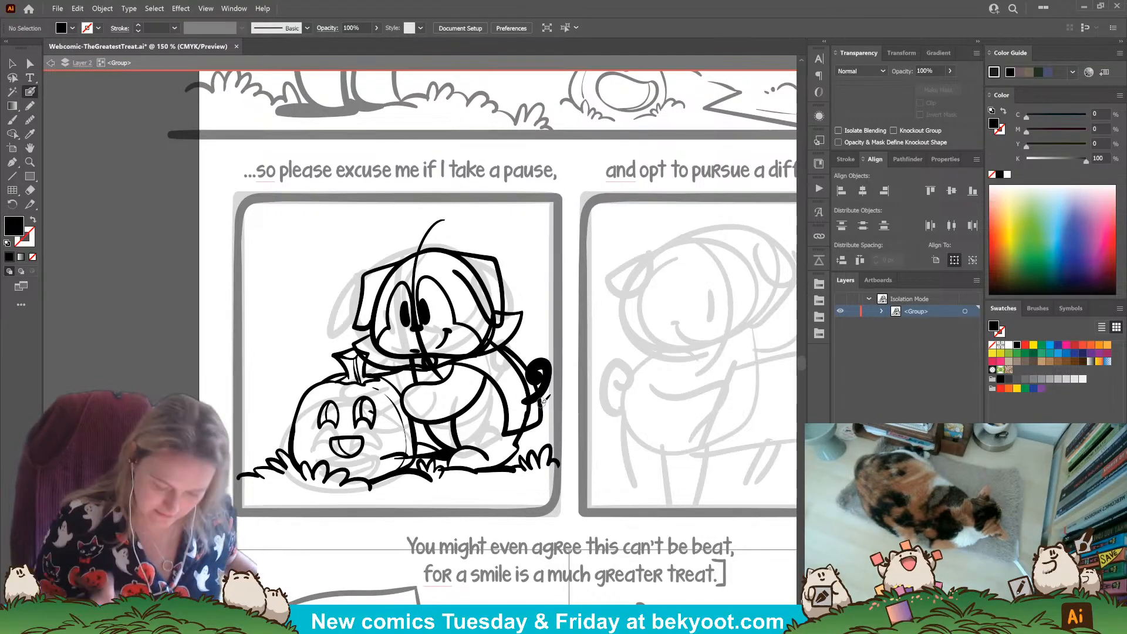
Step: Trim the dog's head outline and ear line where they run into the raised cape collar beside the cheek
{"action": "left_click", "coordinate": [457, 262], "text": "ctrl"}
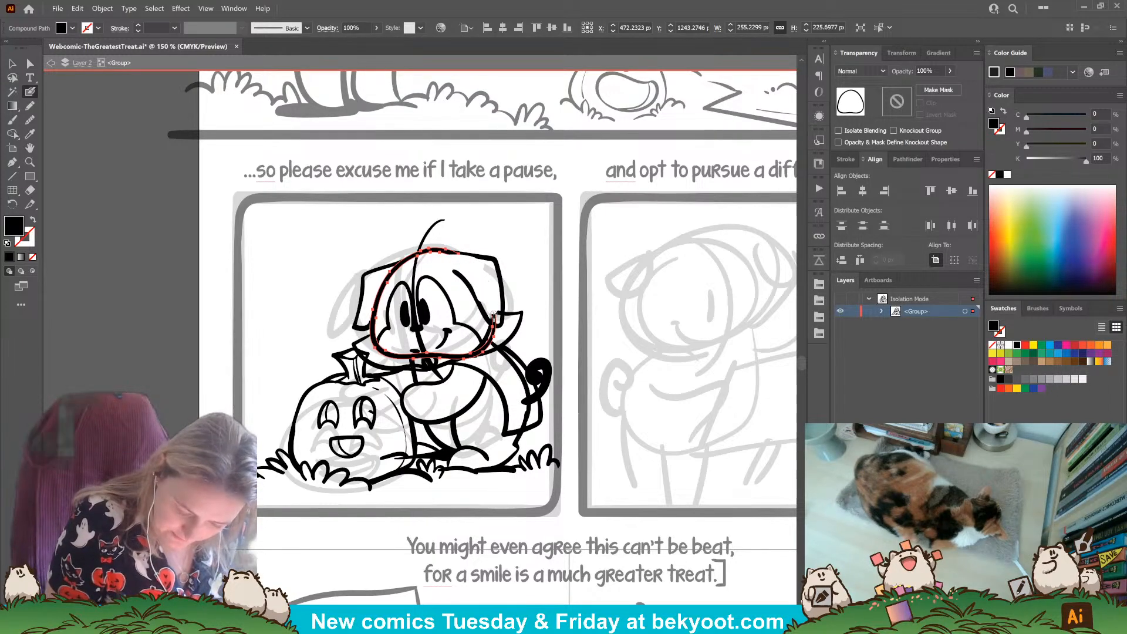
{"action": "mouse_move", "coordinate": [495, 318]}
{"action": "left_mouse_down"}
{"action": "mouse_move", "coordinate": [527, 278]}
{"action": "mouse_move", "coordinate": [504, 300]}
{"action": "mouse_move", "coordinate": [504, 327]}
{"action": "left_mouse_up"}
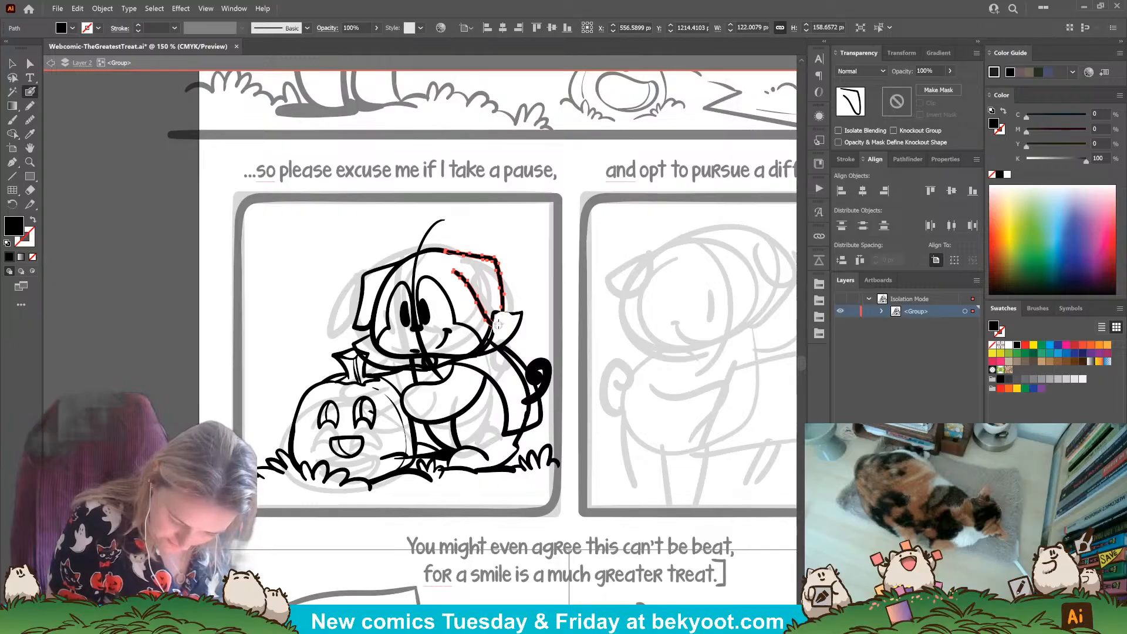
{"action": "key", "text": "ctrl+shift+a"}
{"action": "left_click_drag", "start_coordinate": [498, 333], "coordinate": [493, 347]}
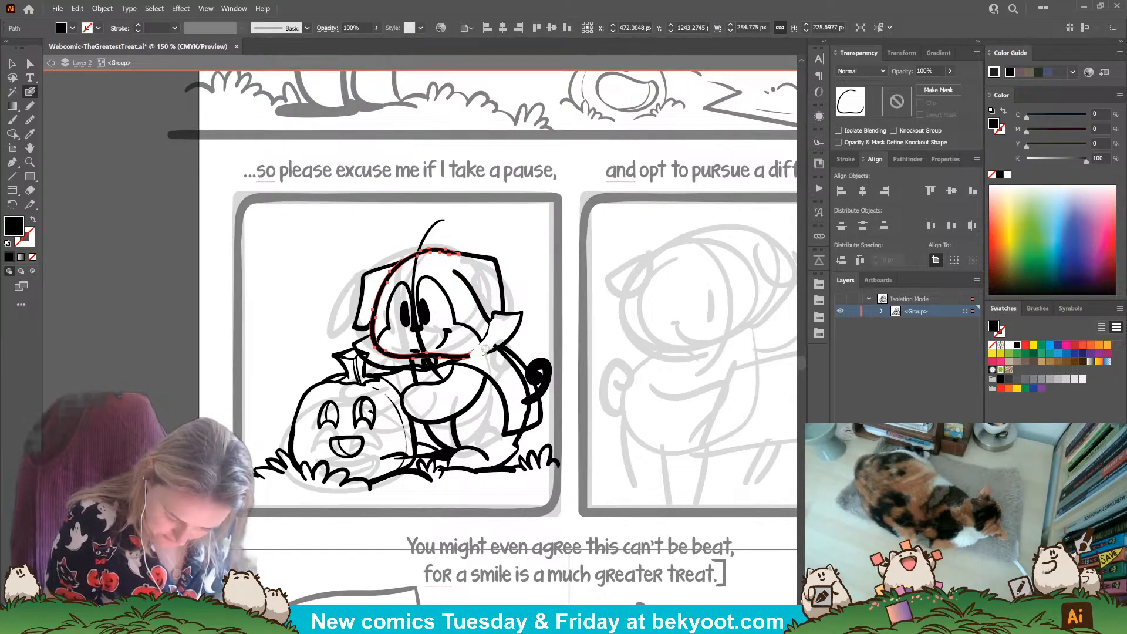
{"action": "key", "text": "ctrl+shift+a"}
Step: Clean up the overlapping lines where the cape's back edge meets the dog's curled tail
{"action": "mouse_move", "coordinate": [453, 323]}
{"action": "left_mouse_down"}
{"action": "mouse_move", "coordinate": [490, 351]}
{"action": "mouse_move", "coordinate": [522, 431]}
{"action": "left_mouse_up"}
{"action": "key", "text": "ctrl+shift+a"}
{"action": "mouse_move", "coordinate": [488, 336]}
{"action": "left_mouse_down"}
{"action": "mouse_move", "coordinate": [530, 407]}
{"action": "mouse_move", "coordinate": [531, 433]}
{"action": "mouse_move", "coordinate": [488, 468]}
{"action": "mouse_move", "coordinate": [525, 410]}
{"action": "mouse_move", "coordinate": [515, 446]}
{"action": "mouse_move", "coordinate": [518, 375]}
{"action": "mouse_move", "coordinate": [535, 394]}
{"action": "mouse_move", "coordinate": [524, 405]}
{"action": "left_mouse_up"}
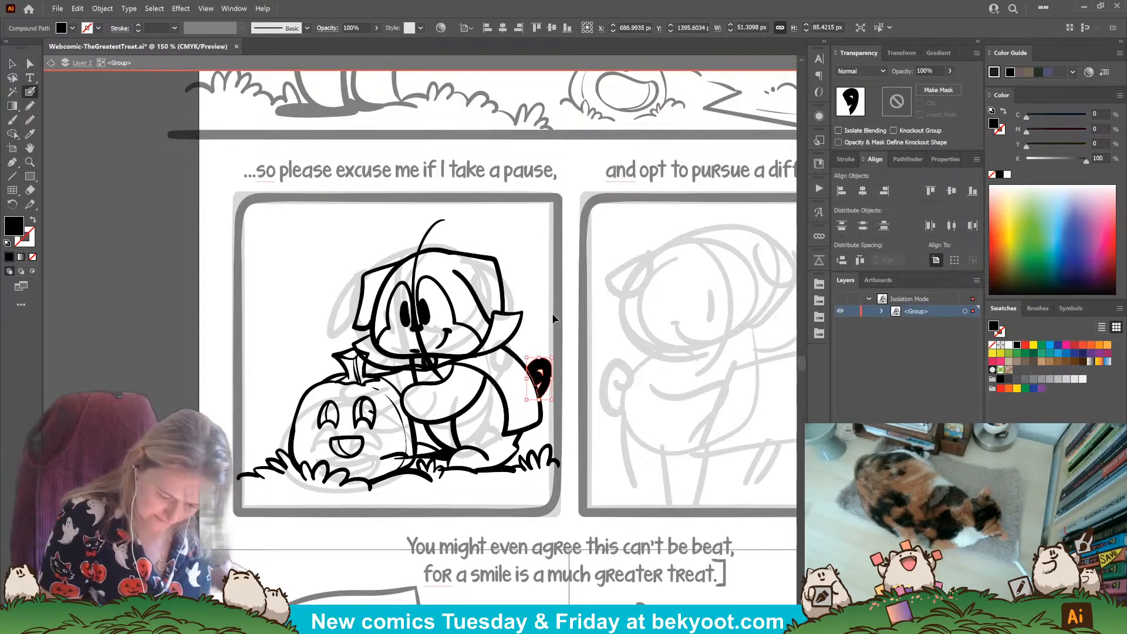
Step: Remove the construction line running through the dog's face and chin, and trim the ground lines crossing the pumpkin's base
{"action": "left_click_drag", "start_coordinate": [405, 367], "coordinate": [431, 397]}
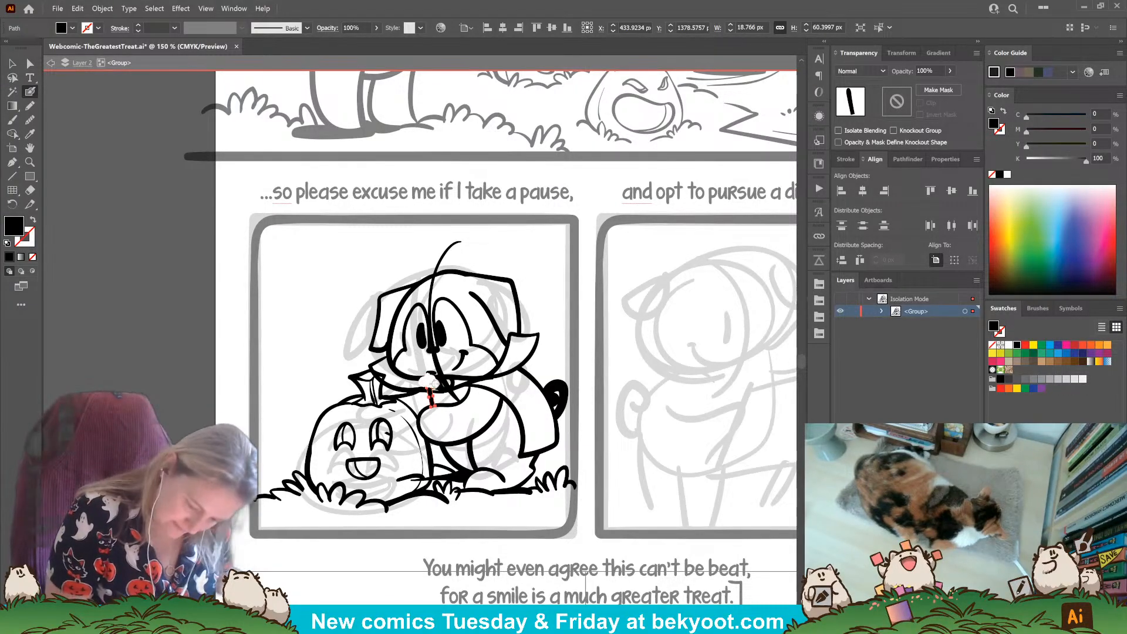
{"action": "left_click_drag", "start_coordinate": [437, 389], "coordinate": [434, 281]}
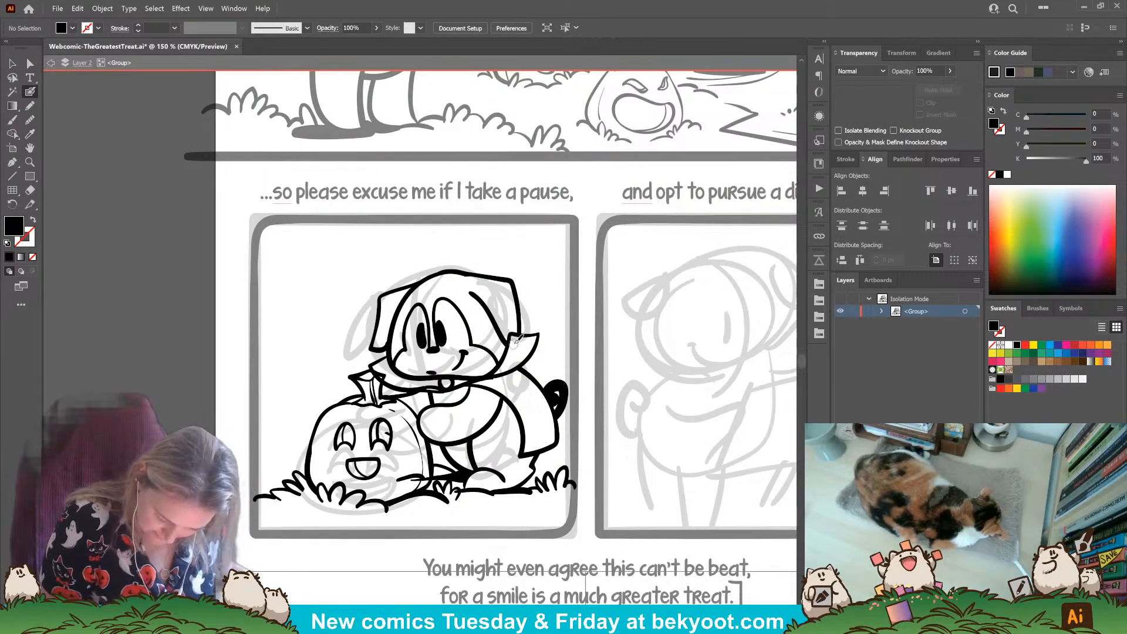
{"action": "left_click_drag", "start_coordinate": [427, 477], "coordinate": [396, 480]}
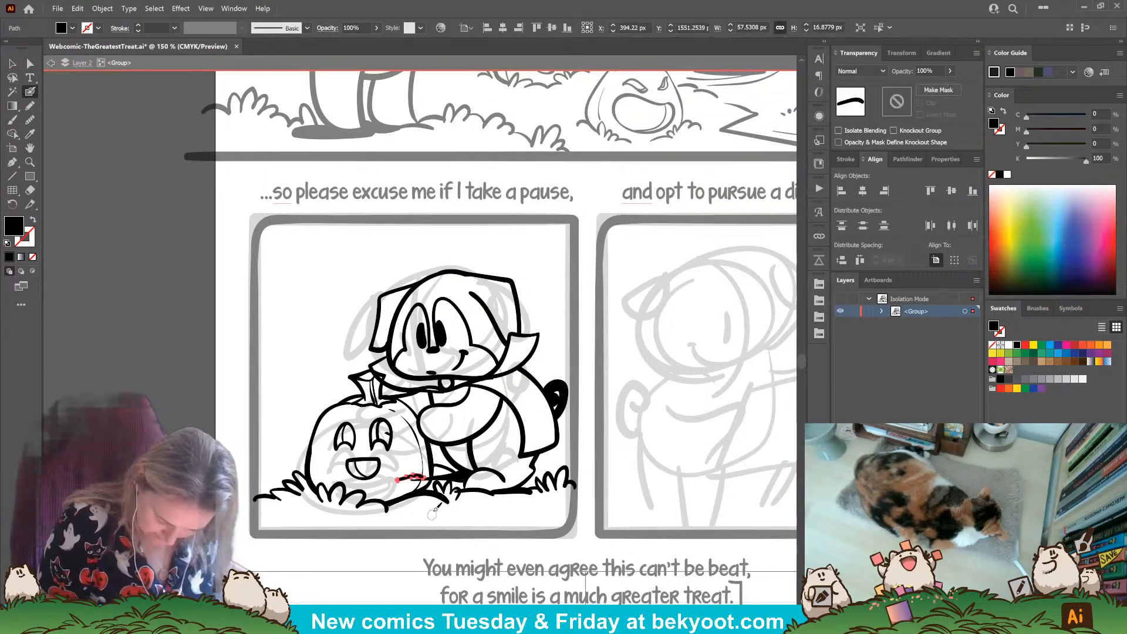
{"action": "left_click_drag", "start_coordinate": [465, 481], "coordinate": [411, 479]}
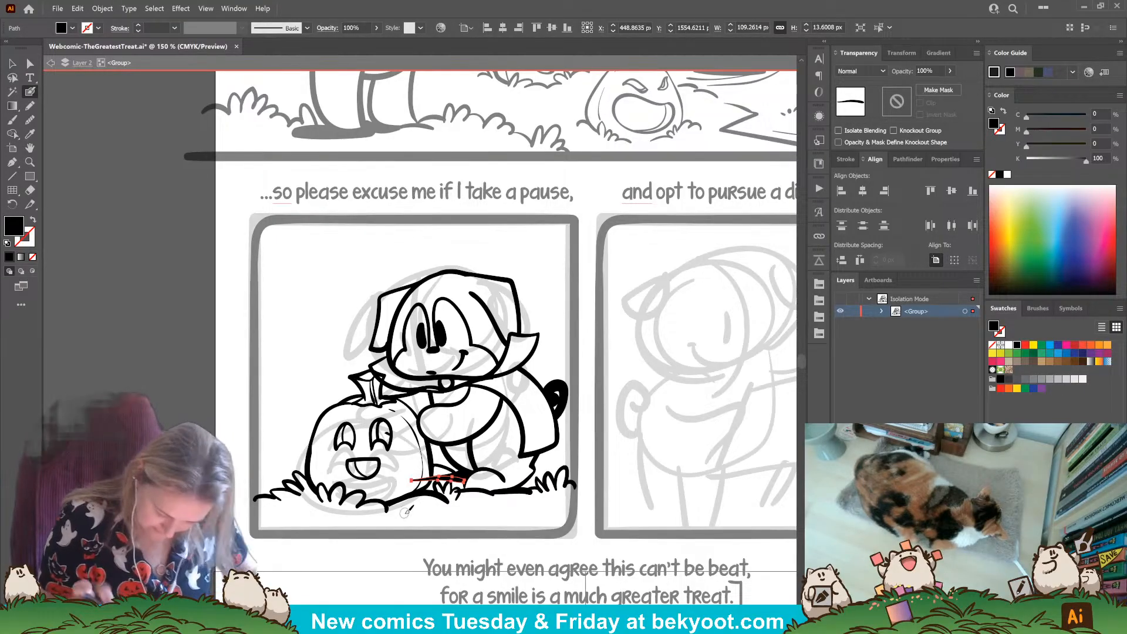
Step: Fill the gap under the dog, between the pumpkin and the hind foot, with a solid black shadow around the grass
{"action": "key", "text": "n"}
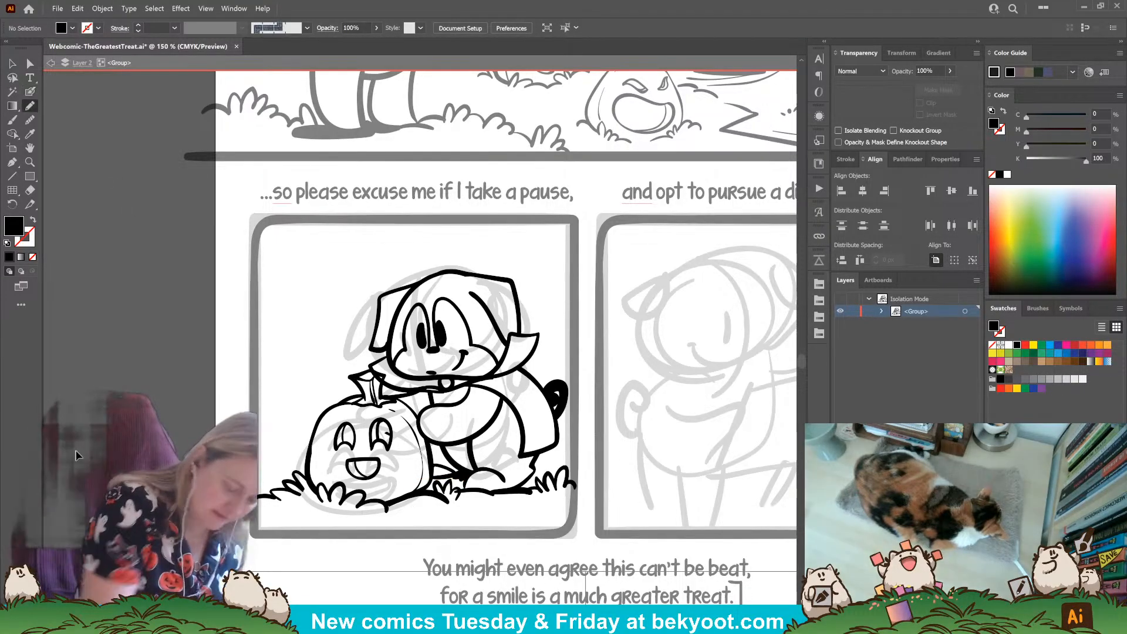
{"action": "mouse_move", "coordinate": [474, 499]}
{"action": "left_mouse_down"}
{"action": "mouse_move", "coordinate": [456, 492]}
{"action": "mouse_move", "coordinate": [494, 495]}
{"action": "left_mouse_up"}
{"action": "key", "text": "ctrl+shift+a"}
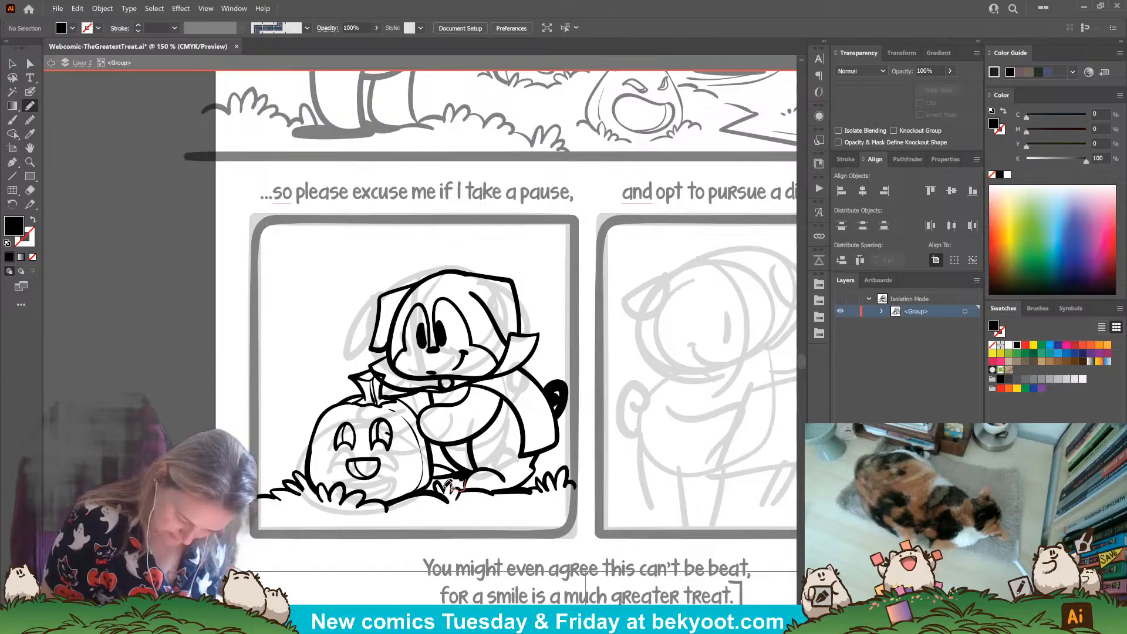
{"action": "mouse_move", "coordinate": [437, 489]}
{"action": "left_mouse_down"}
{"action": "mouse_move", "coordinate": [442, 473]}
{"action": "mouse_move", "coordinate": [476, 474]}
{"action": "left_mouse_up"}
{"action": "key", "text": "ctrl+shift+a"}
{"action": "scroll", "coordinate": [489, 506], "scroll_direction": "right", "scroll_amount": 3}
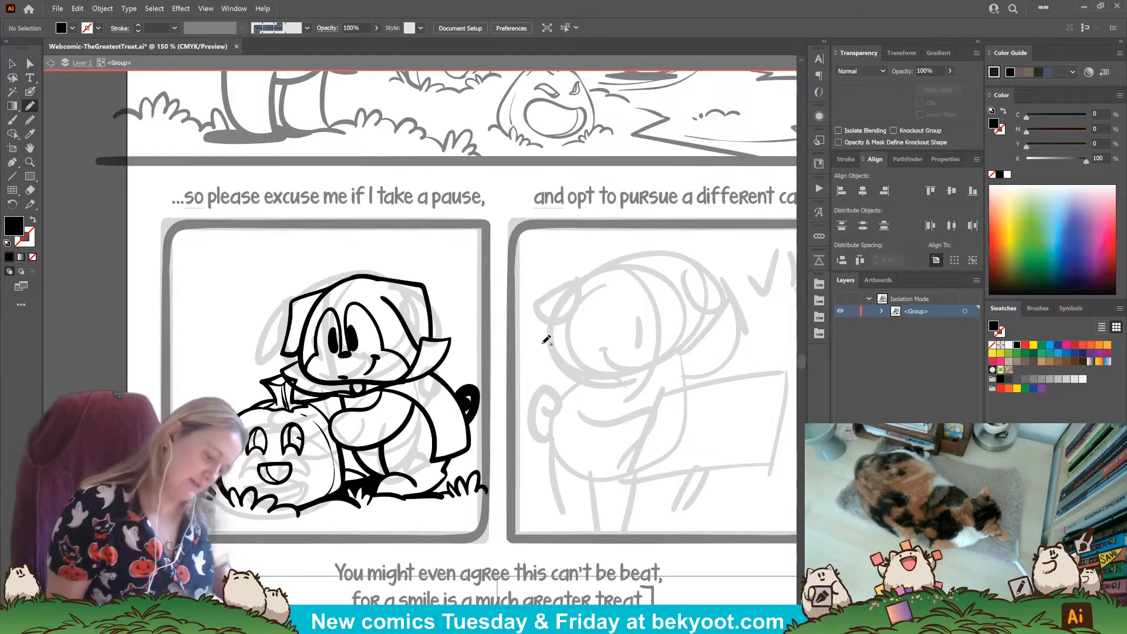
Step: Ink the back of the dog's hind leg and heel from the cape's hem down to the ground
{"action": "left_click", "coordinate": [30, 92]}
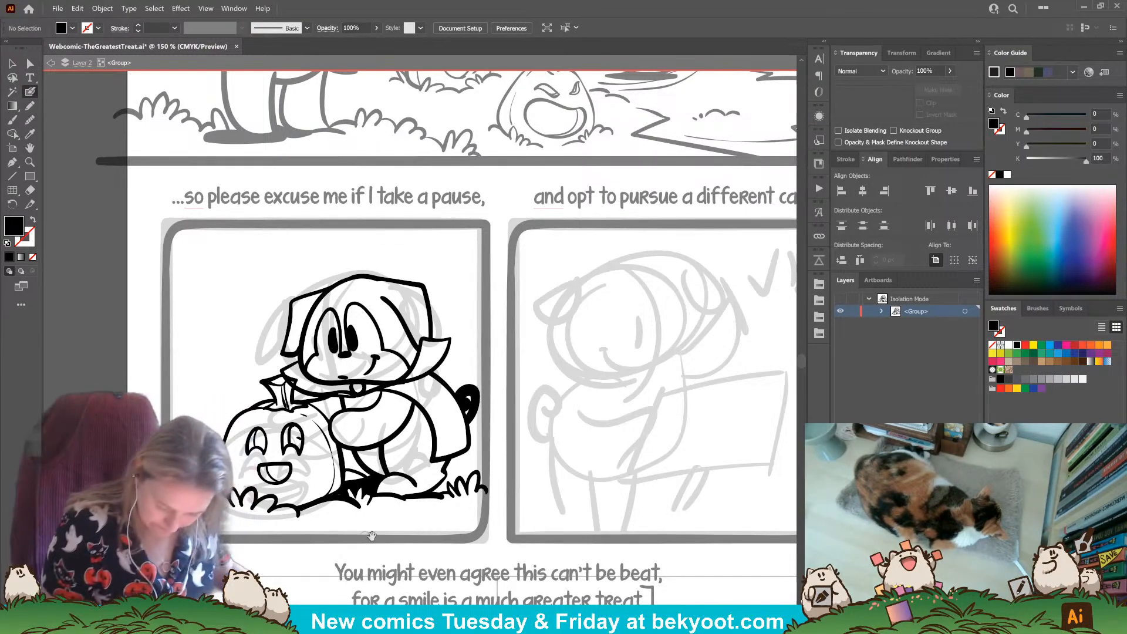
{"action": "scroll", "coordinate": [364, 533], "scroll_direction": "left", "scroll_amount": 2}
{"action": "mouse_move", "coordinate": [505, 448]}
{"action": "left_mouse_down"}
{"action": "mouse_move", "coordinate": [499, 461]}
{"action": "mouse_move", "coordinate": [520, 452]}
{"action": "left_mouse_up"}
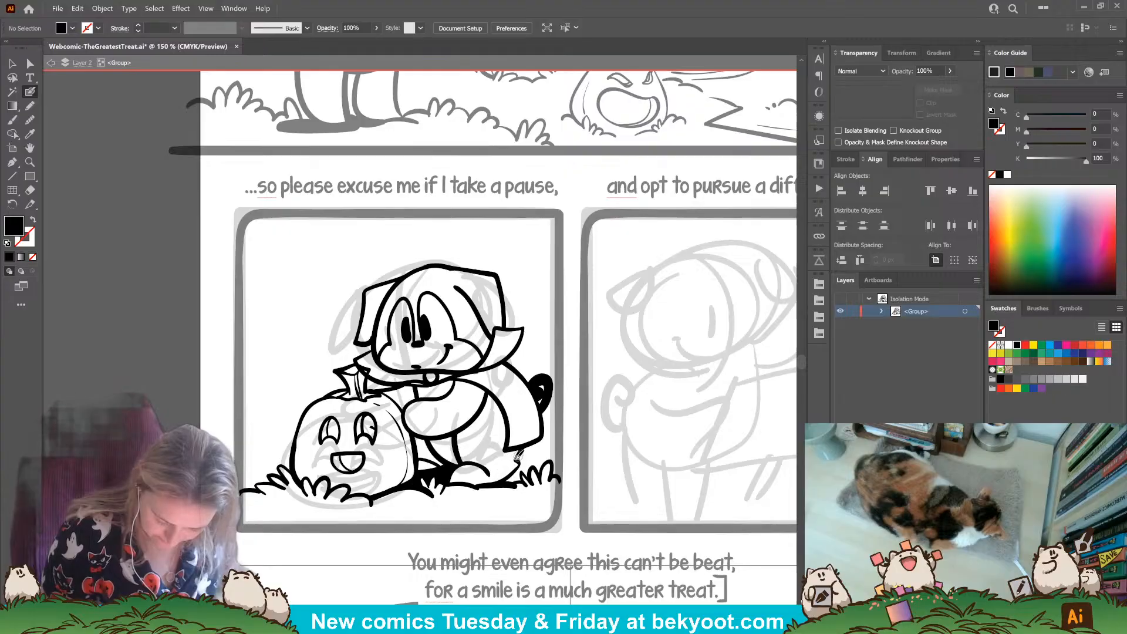
{"action": "key", "text": "shift+x"}
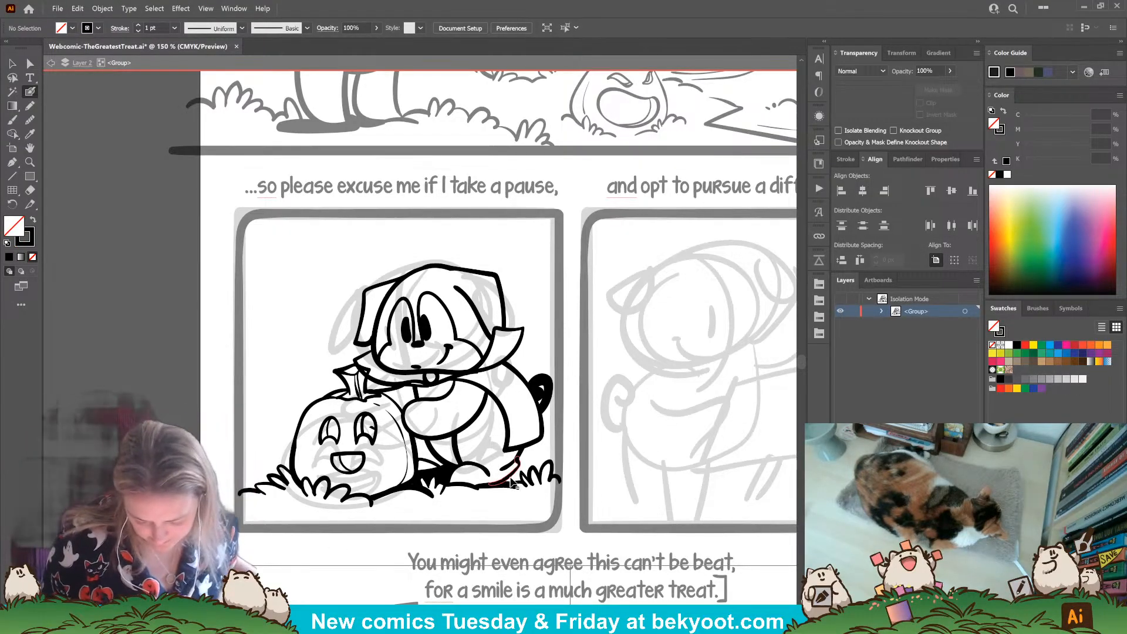
{"action": "left_click_drag", "start_coordinate": [511, 483], "coordinate": [508, 484]}
{"action": "key", "text": "shift+x"}
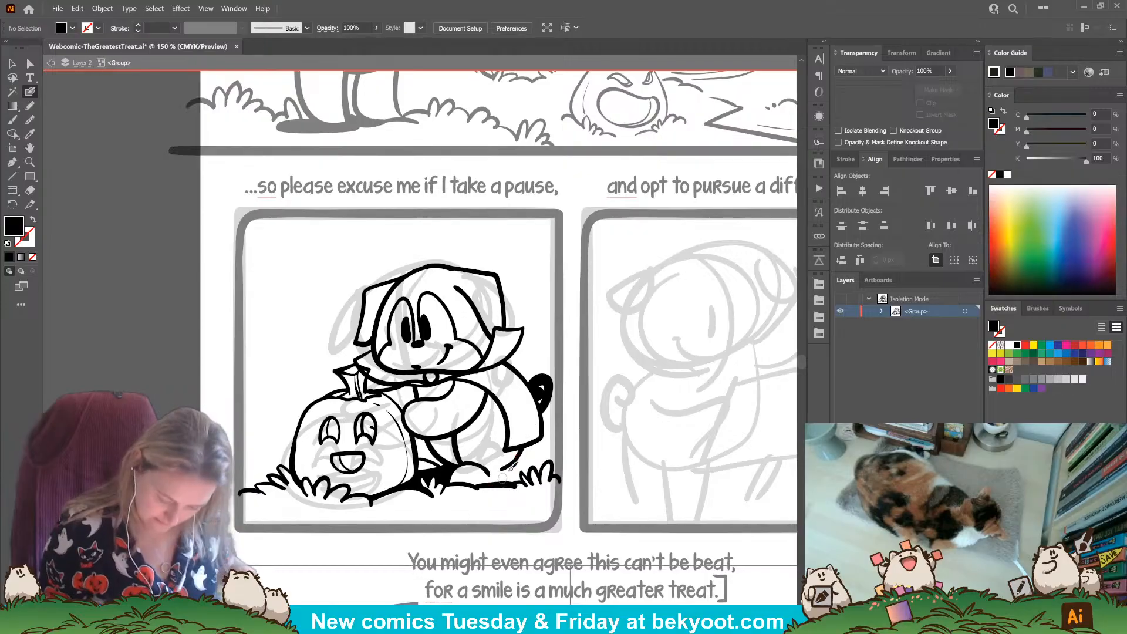
{"action": "left_click_drag", "start_coordinate": [509, 467], "coordinate": [499, 473]}
{"action": "key", "text": "shift+x"}
{"action": "key", "text": "shift+x"}
{"action": "key", "text": "shift+x"}
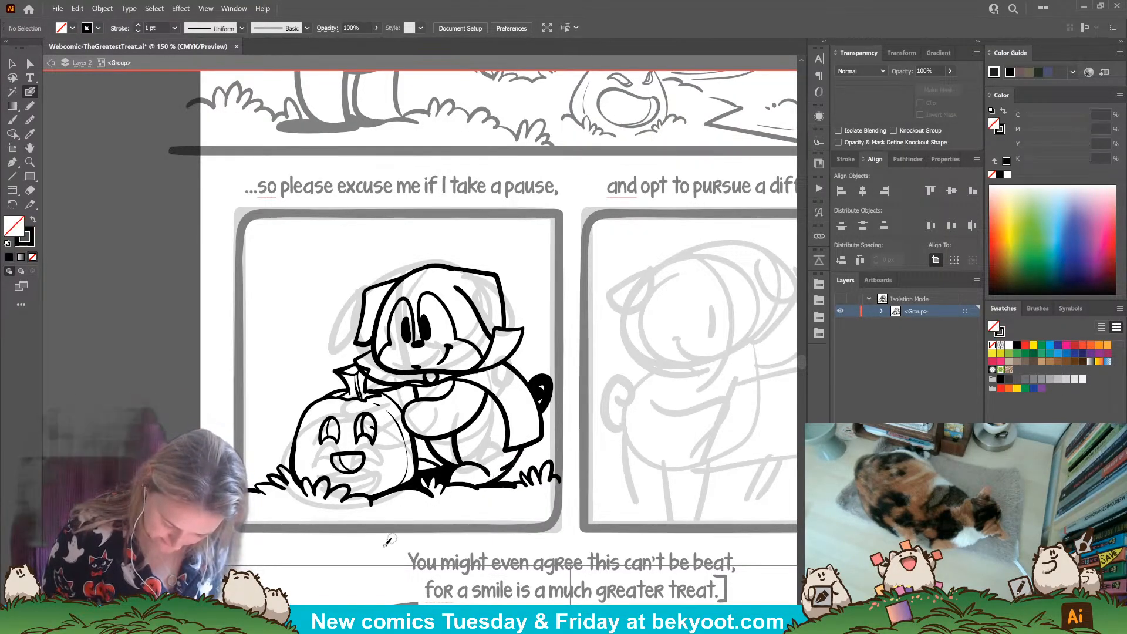
{"action": "left_click_drag", "start_coordinate": [490, 485], "coordinate": [520, 457]}
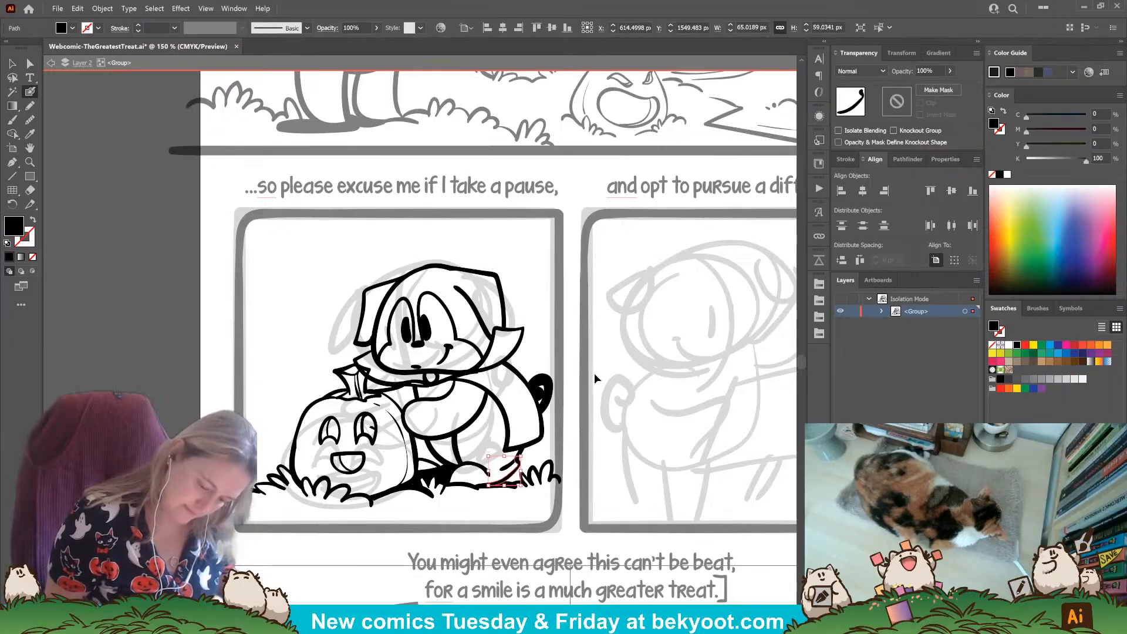
{"action": "key", "text": "ctrl+shift+a"}
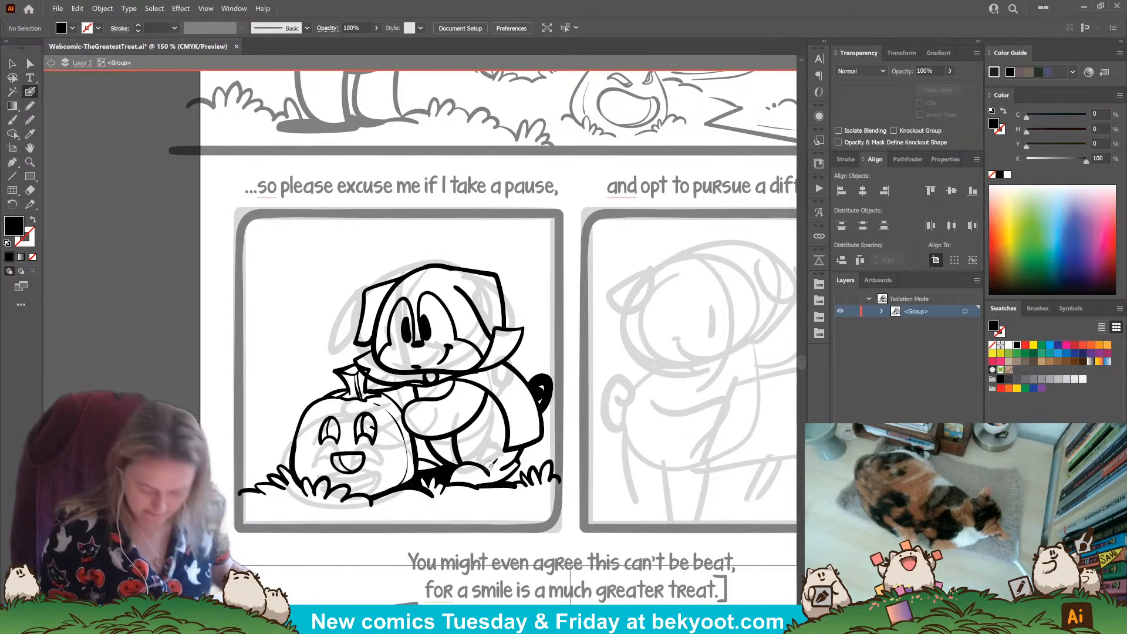
Step: Draw small solid hearts above the dog's head and beside the pumpkin, and trim the cape collar line behind the pumpkin's stem
{"action": "key", "text": "shift+x"}
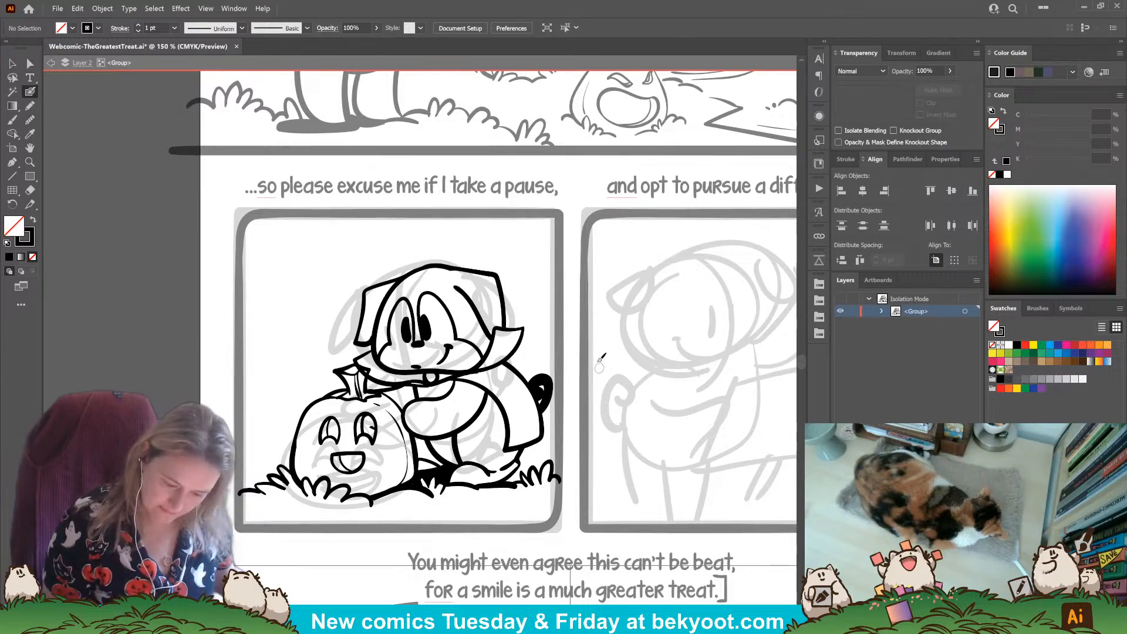
{"action": "left_click_drag", "start_coordinate": [388, 254], "coordinate": [398, 254]}
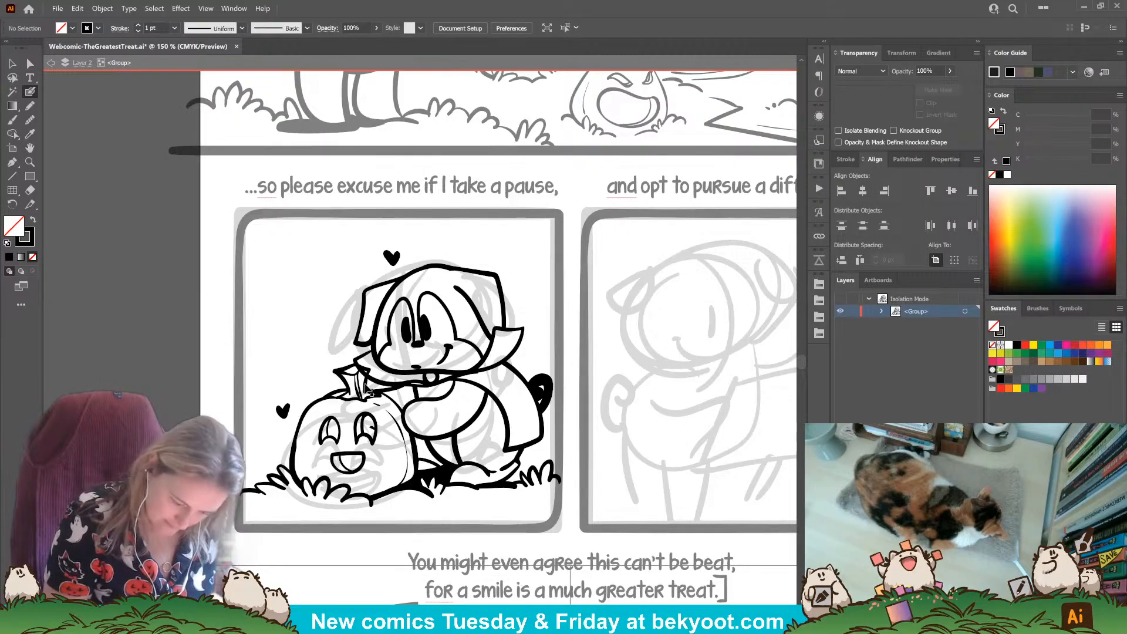
{"action": "left_click_drag", "start_coordinate": [371, 376], "coordinate": [383, 379]}
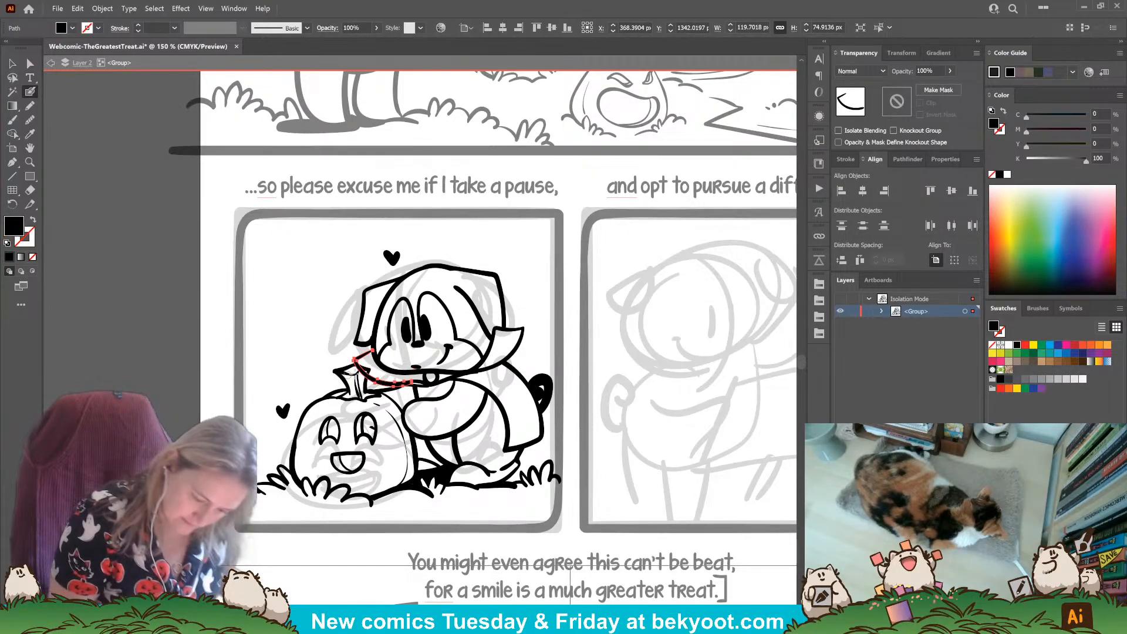
{"action": "left_click_drag", "start_coordinate": [357, 370], "coordinate": [359, 382]}
{"action": "key", "text": "ctrl+shift+a"}
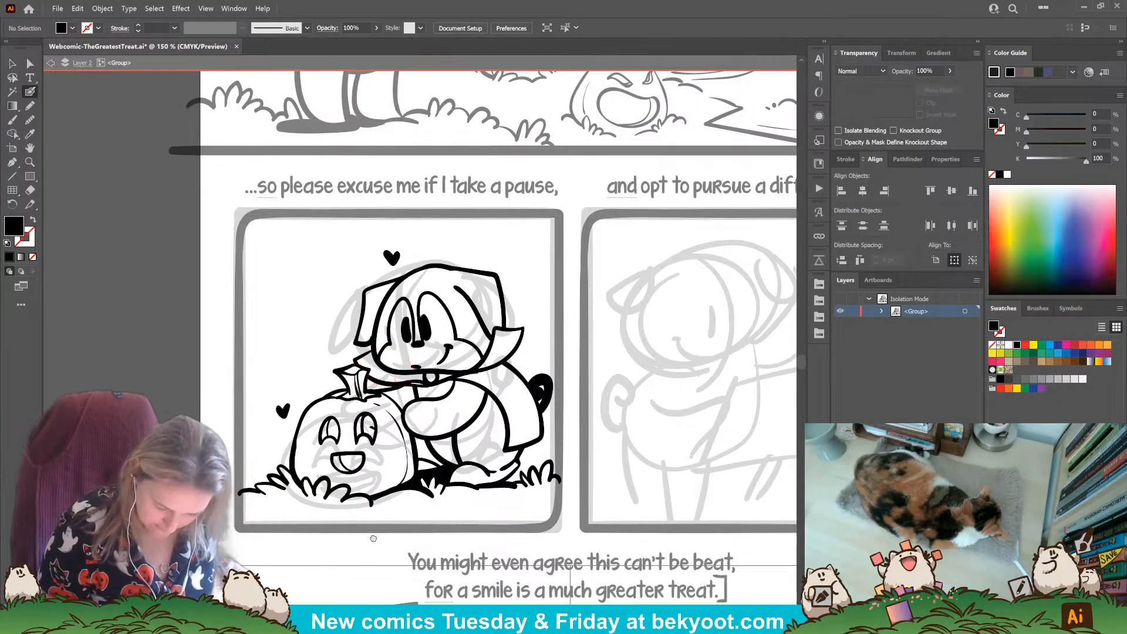
Step: Ink background grass tufts behind the pumpkin and behind the dog, plus a foreground tuft in the panel's lower right corner
{"action": "left_click_drag", "start_coordinate": [339, 518], "coordinate": [330, 489]}
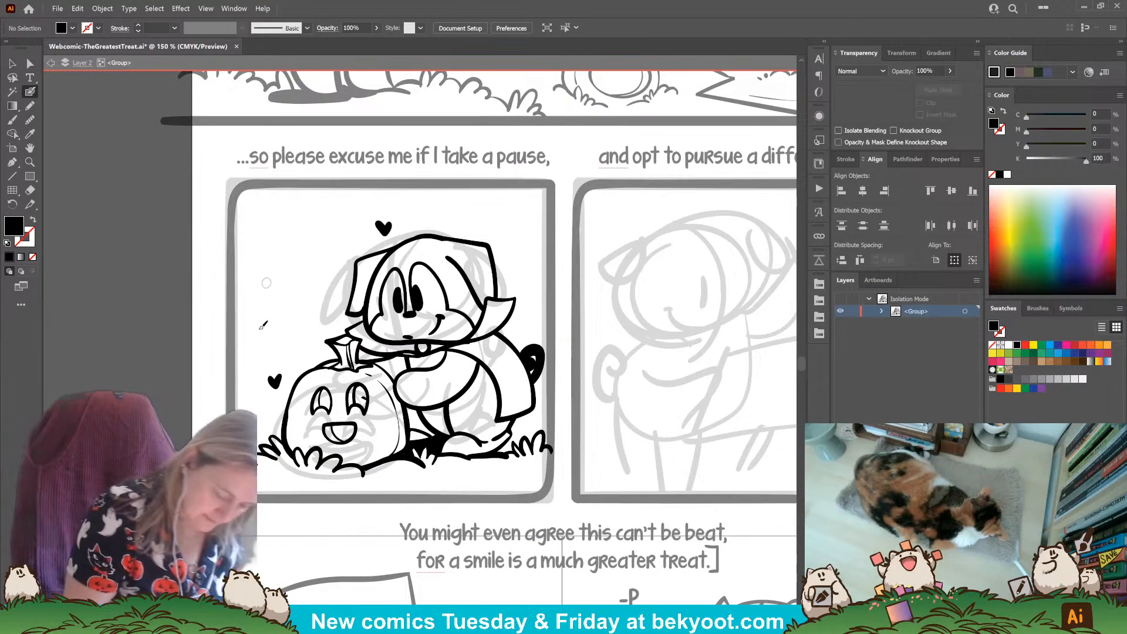
{"action": "key", "text": "shift+x"}
{"action": "mouse_move", "coordinate": [233, 357]}
{"action": "left_mouse_down"}
{"action": "mouse_move", "coordinate": [267, 344]}
{"action": "mouse_move", "coordinate": [275, 361]}
{"action": "mouse_move", "coordinate": [294, 347]}
{"action": "mouse_move", "coordinate": [314, 362]}
{"action": "left_mouse_up"}
{"action": "left_click_drag", "start_coordinate": [505, 467], "coordinate": [444, 459]}
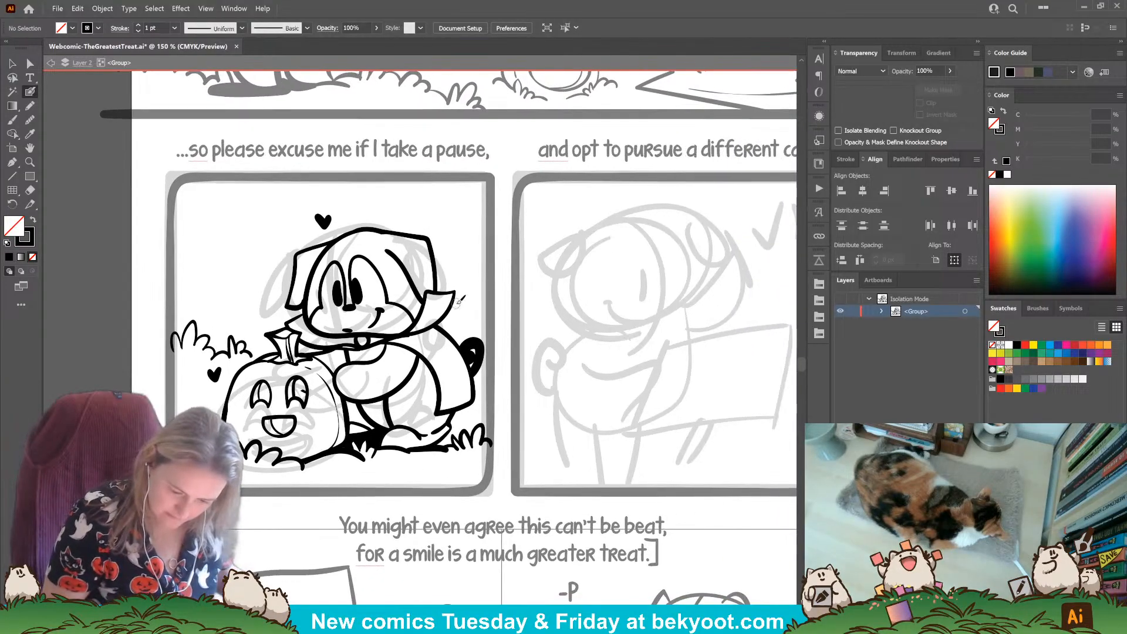
{"action": "mouse_move", "coordinate": [476, 306]}
{"action": "left_mouse_down"}
{"action": "mouse_move", "coordinate": [491, 317]}
{"action": "mouse_move", "coordinate": [455, 332]}
{"action": "left_mouse_up"}
{"action": "left_click_drag", "start_coordinate": [300, 533], "coordinate": [338, 525]}
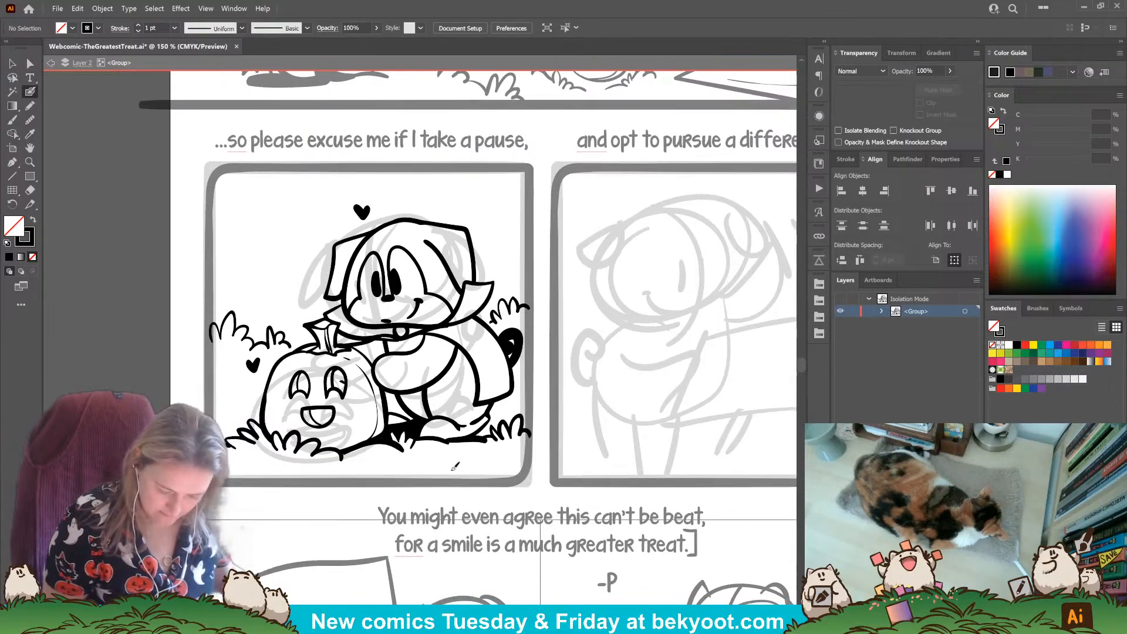
{"action": "mouse_move", "coordinate": [497, 462]}
{"action": "left_mouse_down"}
{"action": "mouse_move", "coordinate": [514, 458]}
{"action": "mouse_move", "coordinate": [490, 469]}
{"action": "mouse_move", "coordinate": [497, 456]}
{"action": "mouse_move", "coordinate": [531, 449]}
{"action": "left_mouse_up"}
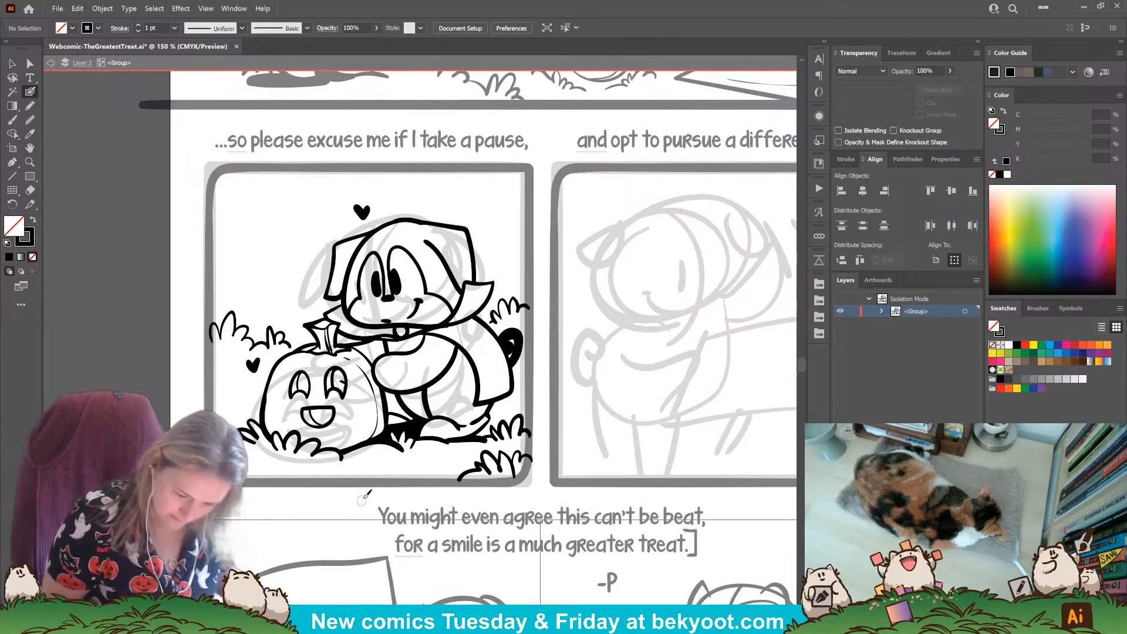
Step: Select the dog, pumpkin, hearts and surrounding grass and shift them slightly up within the panel, leaving the foreground tuft in place
{"action": "key", "text": "v"}
{"action": "left_click_drag", "start_coordinate": [168, 158], "coordinate": [538, 440]}
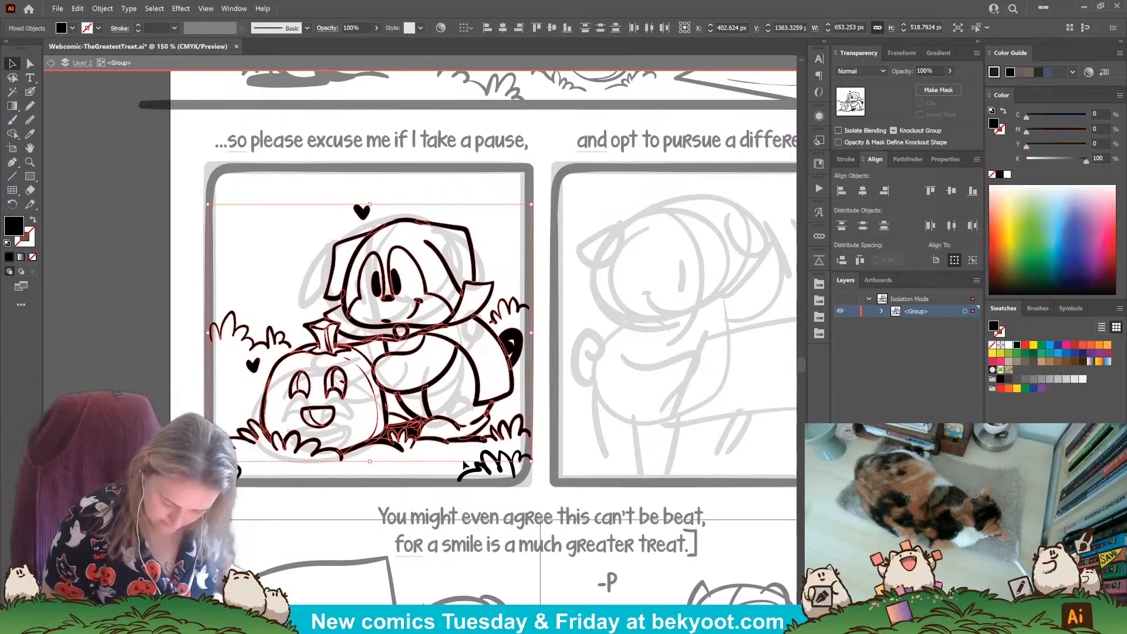
{"action": "key", "text": "ctrl+h"}
{"action": "key", "text": "ctrl+h"}
{"action": "left_click", "coordinate": [294, 491]}
Step: Ink more foreground grass along the panel's lower edge, one tuft below the pumpkin and one in the middle
{"action": "key", "text": "shift+b"}
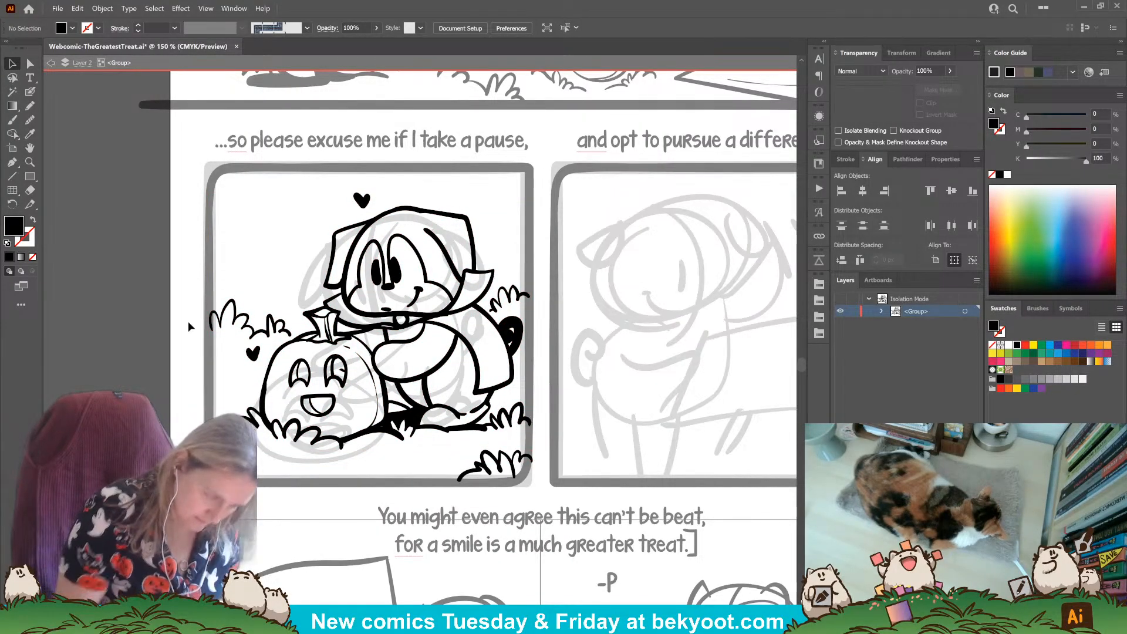
{"action": "mouse_move", "coordinate": [264, 465]}
{"action": "left_mouse_down"}
{"action": "mouse_move", "coordinate": [276, 453]}
{"action": "mouse_move", "coordinate": [303, 470]}
{"action": "mouse_move", "coordinate": [263, 462]}
{"action": "mouse_move", "coordinate": [301, 471]}
{"action": "left_mouse_up"}
{"action": "key", "text": "shift+x"}
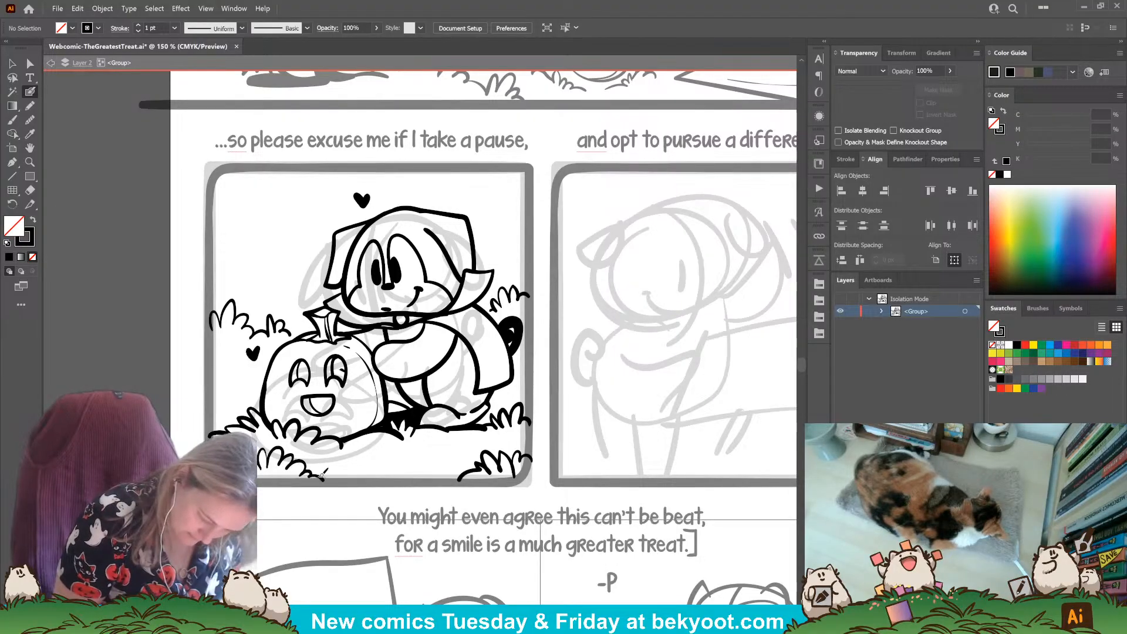
{"action": "mouse_move", "coordinate": [424, 473]}
{"action": "left_mouse_down"}
{"action": "mouse_move", "coordinate": [418, 446]}
{"action": "mouse_move", "coordinate": [347, 488]}
{"action": "left_mouse_up"}
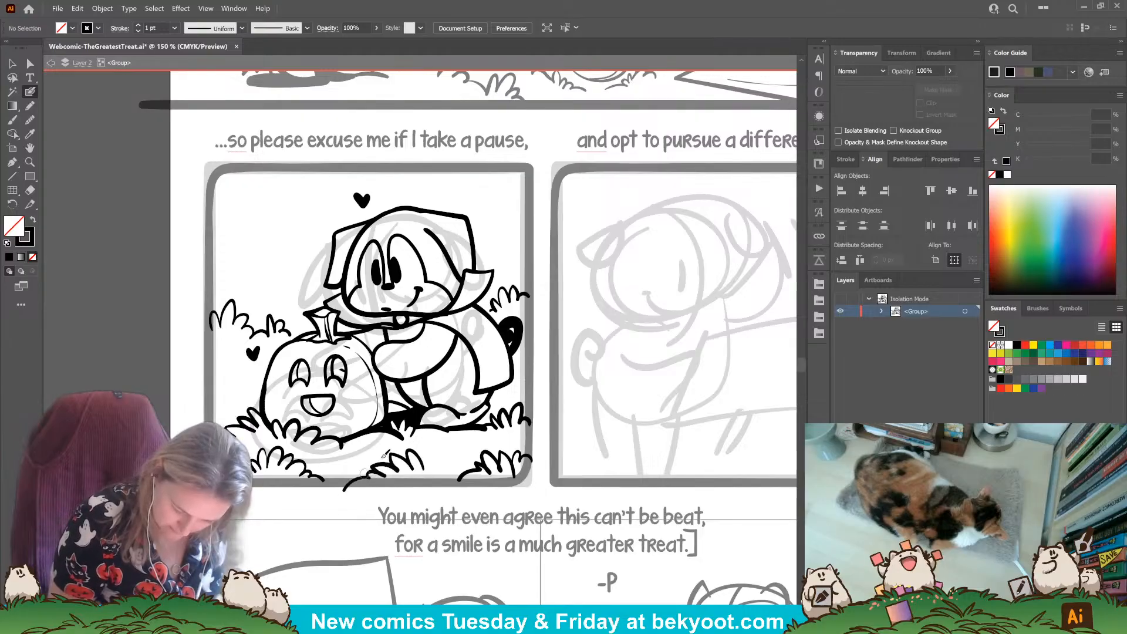
Step: Rework the black shadow shape around the small grass tuft between the pumpkin and the dog's hind foot
{"action": "left_click", "coordinate": [414, 422], "text": "ctrl"}
{"action": "left_click_drag", "start_coordinate": [418, 424], "coordinate": [422, 399]}
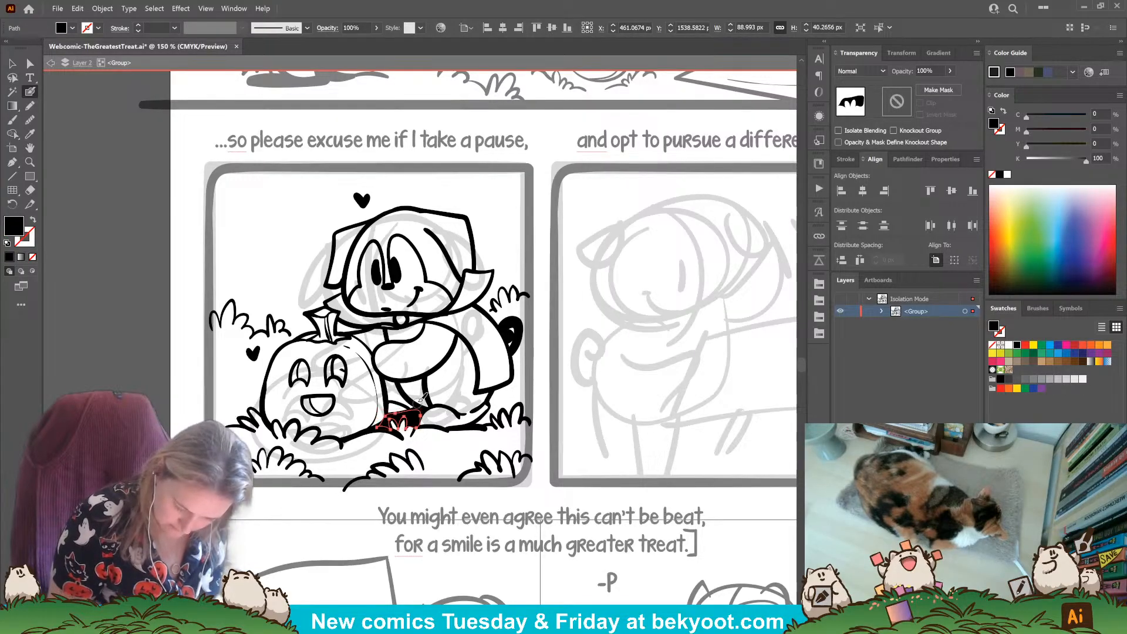
{"action": "left_click", "coordinate": [412, 439]}
{"action": "left_click", "coordinate": [413, 445], "text": "ctrl"}
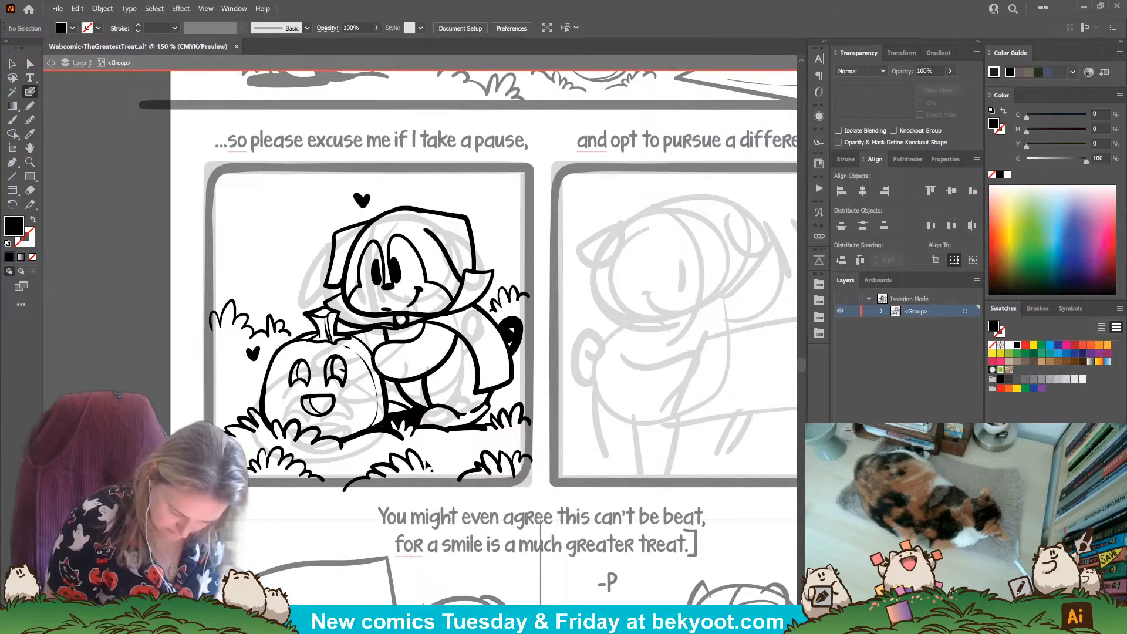
Step: Add more blades to the middle foreground tuft so that it extends toward the tuft in the panel's lower right corner
{"action": "left_click", "coordinate": [427, 467], "text": "ctrl"}
{"action": "left_click_drag", "start_coordinate": [431, 445], "coordinate": [433, 464]}
{"action": "left_click", "coordinate": [386, 491], "text": "ctrl"}
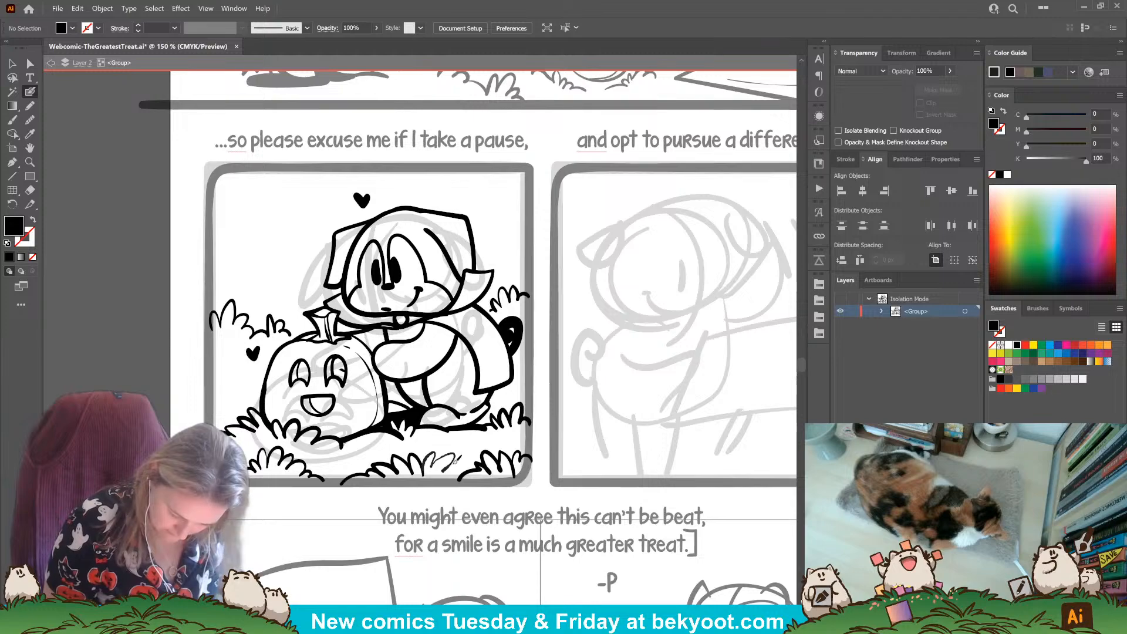
{"action": "key", "text": "shift+x"}
{"action": "left_click_drag", "start_coordinate": [377, 487], "coordinate": [341, 499]}
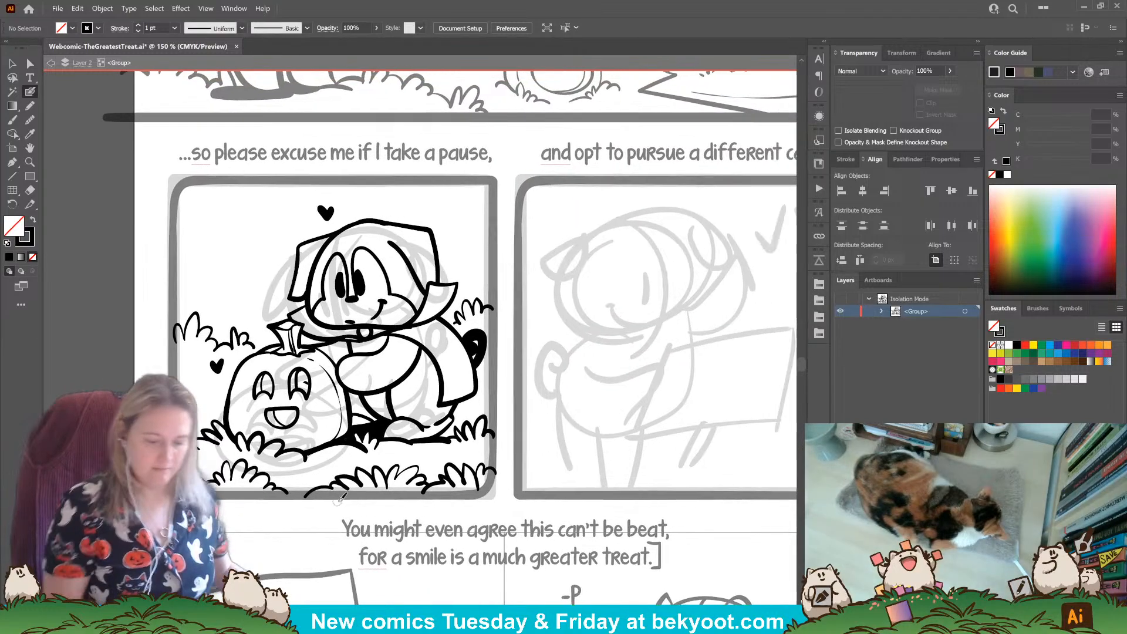
Step: Leave the group's isolation mode and bring the sketched "different cause" panel into view
{"action": "left_click", "coordinate": [12, 63]}
{"action": "double_click", "coordinate": [504, 286]}
{"action": "left_click_drag", "start_coordinate": [583, 432], "coordinate": [403, 415]}
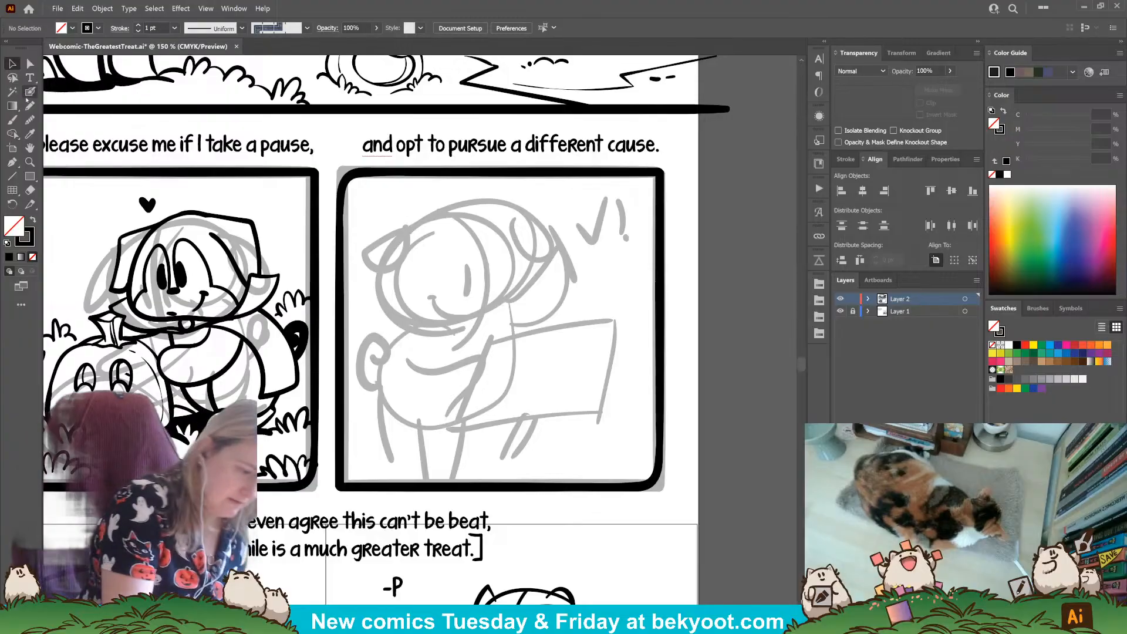
Step: Save the comic document and ready the Blob Brush for inking over the "different cause" panel's sketch
{"action": "left_click", "coordinate": [29, 91]}
{"action": "key", "text": "ctrl+s"}
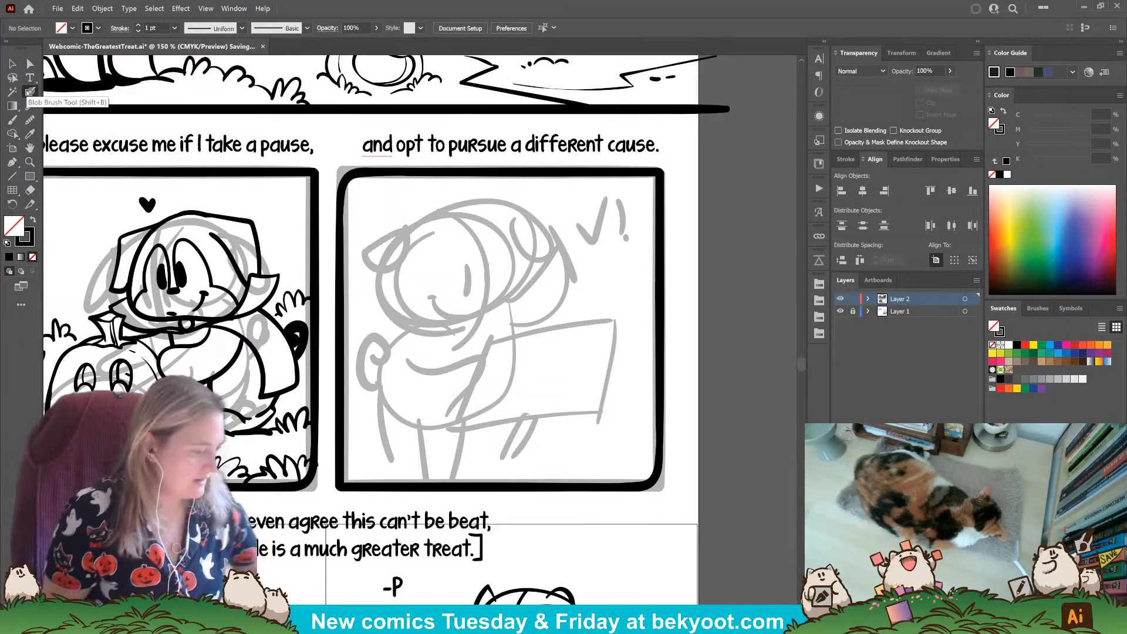
{"action": "scroll", "coordinate": [366, 544], "scroll_direction": "down", "scroll_amount": 5}
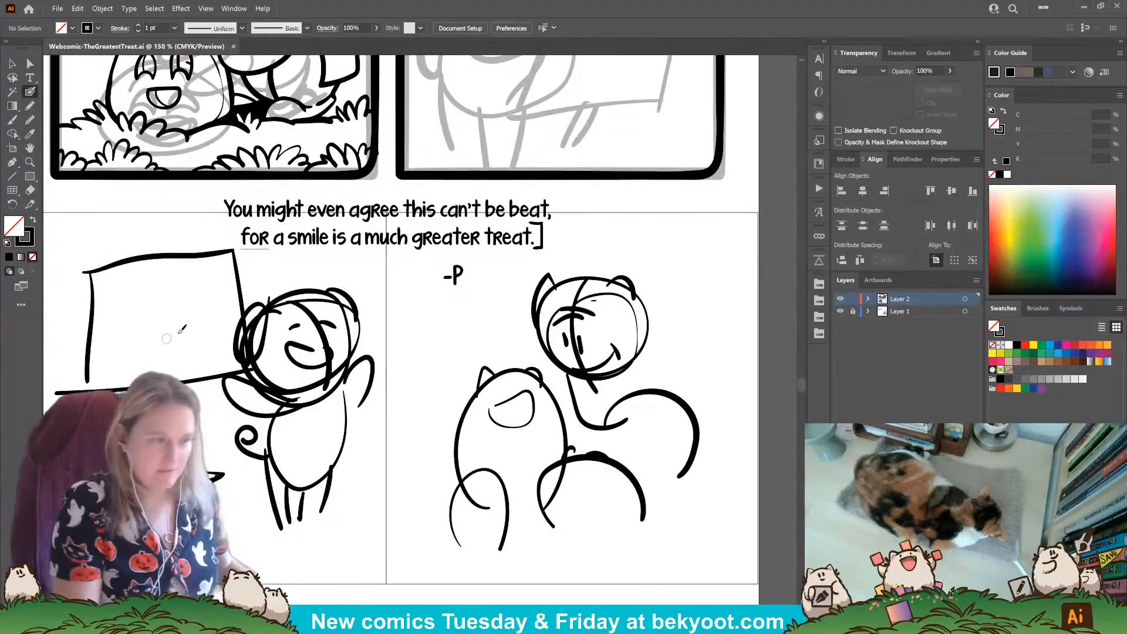
{"action": "scroll", "coordinate": [442, 269], "scroll_direction": "up", "scroll_amount": 4}
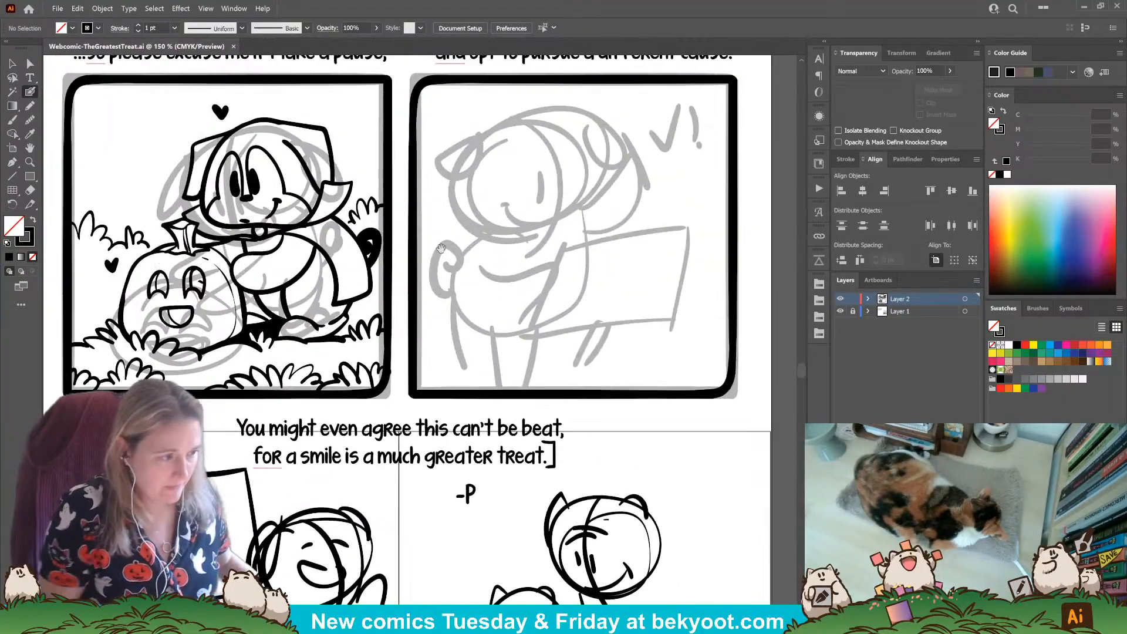
{"action": "scroll", "coordinate": [441, 270], "scroll_direction": "up", "scroll_amount": 2}
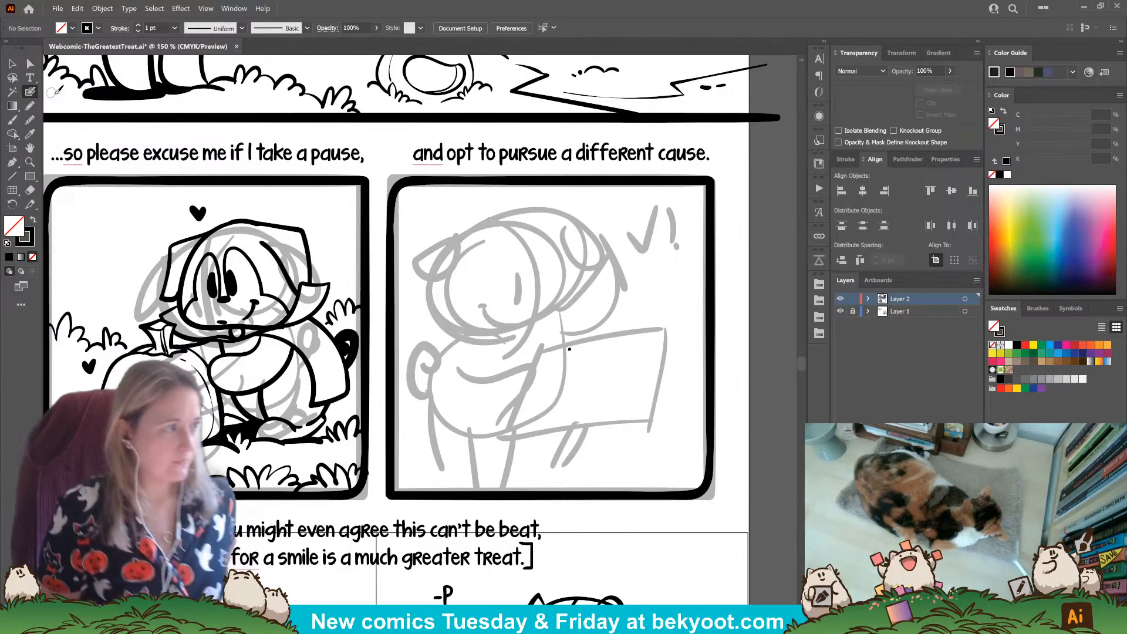
{"action": "scroll", "coordinate": [513, 387], "scroll_direction": "down", "scroll_amount": 1}
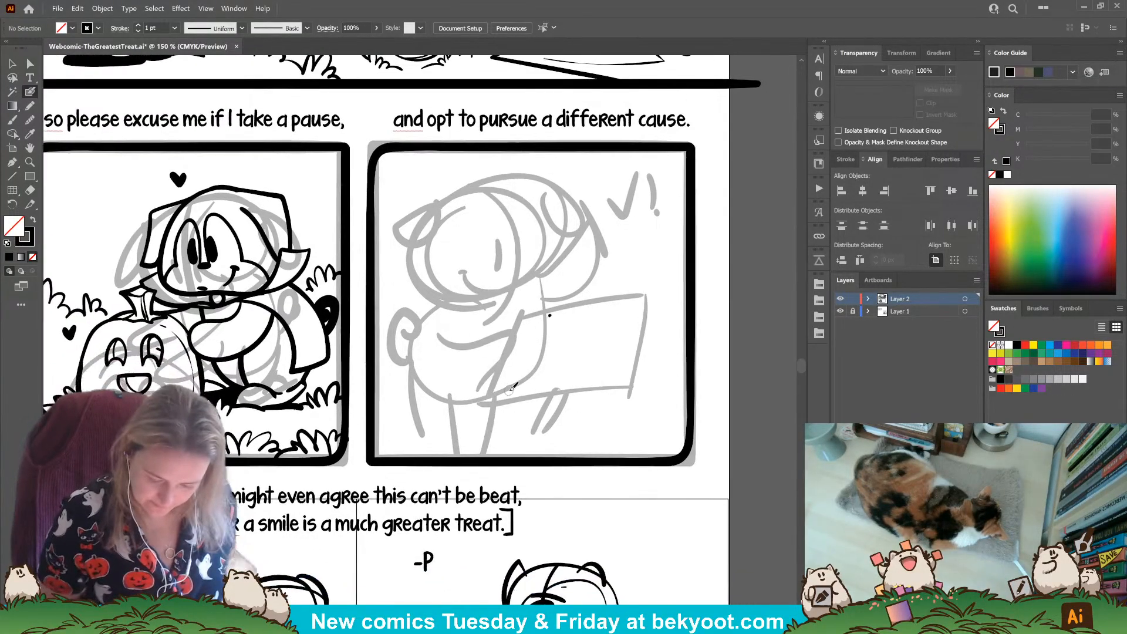
{"action": "left_click", "coordinate": [549, 315]}
{"action": "key", "text": "ctrl+z"}
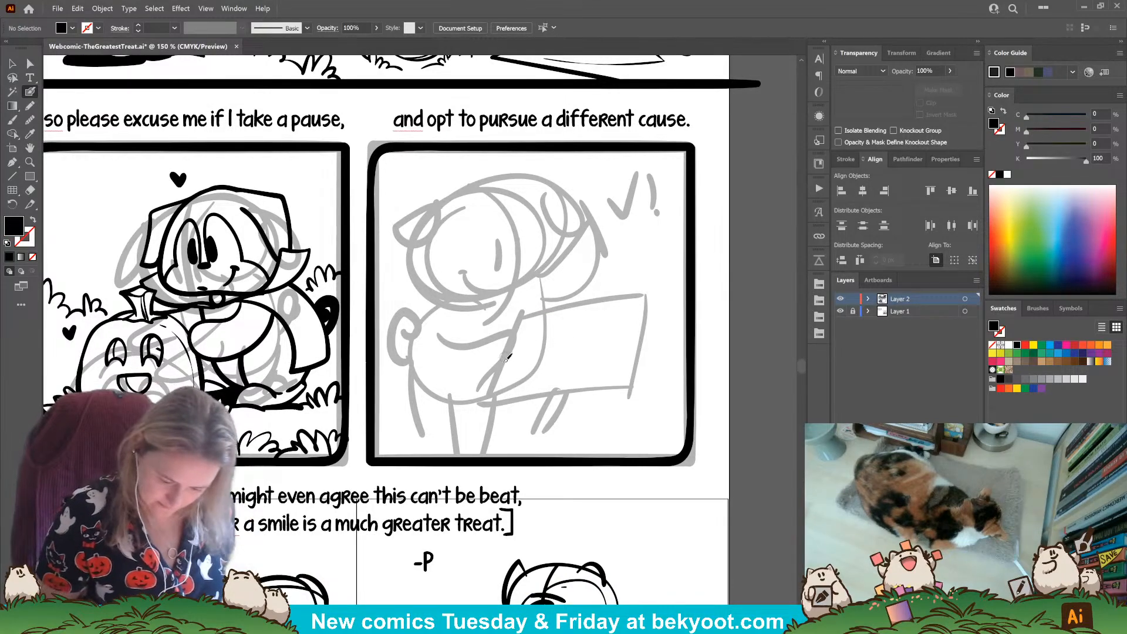
Step: Ink the four-sided sign outline over the sketched sign in the "different cause" panel, with a slightly curved lower edge
{"action": "mouse_move", "coordinate": [496, 388]}
{"action": "left_mouse_down"}
{"action": "mouse_move", "coordinate": [528, 293]}
{"action": "mouse_move", "coordinate": [668, 271]}
{"action": "mouse_move", "coordinate": [644, 373]}
{"action": "left_mouse_up"}
{"action": "key", "text": "shift+x"}
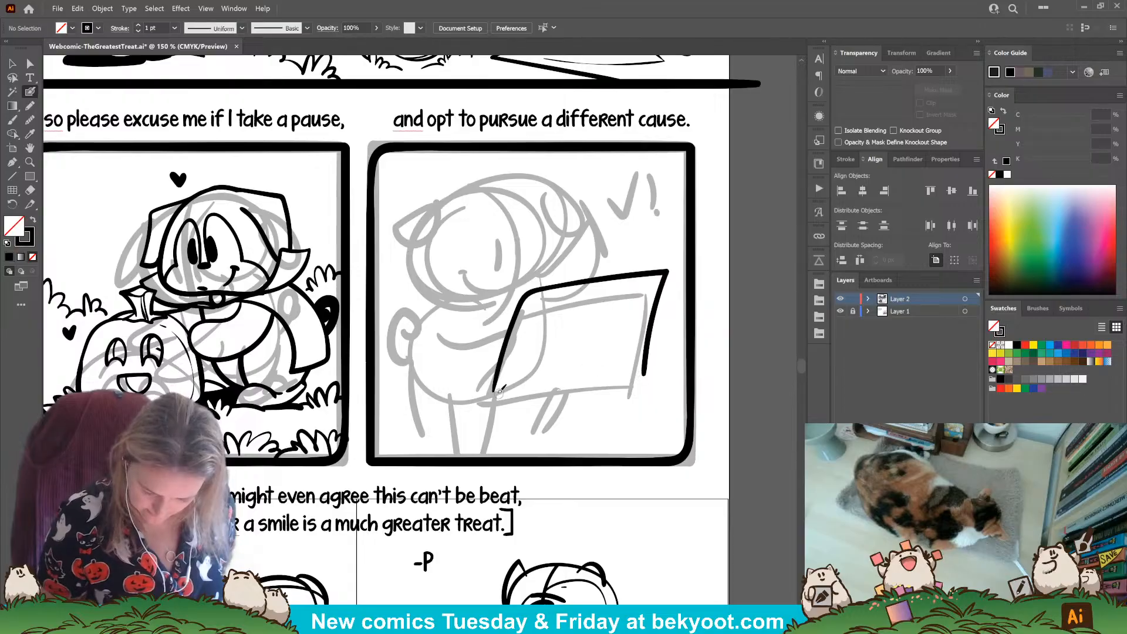
{"action": "left_click_drag", "start_coordinate": [497, 387], "coordinate": [646, 375]}
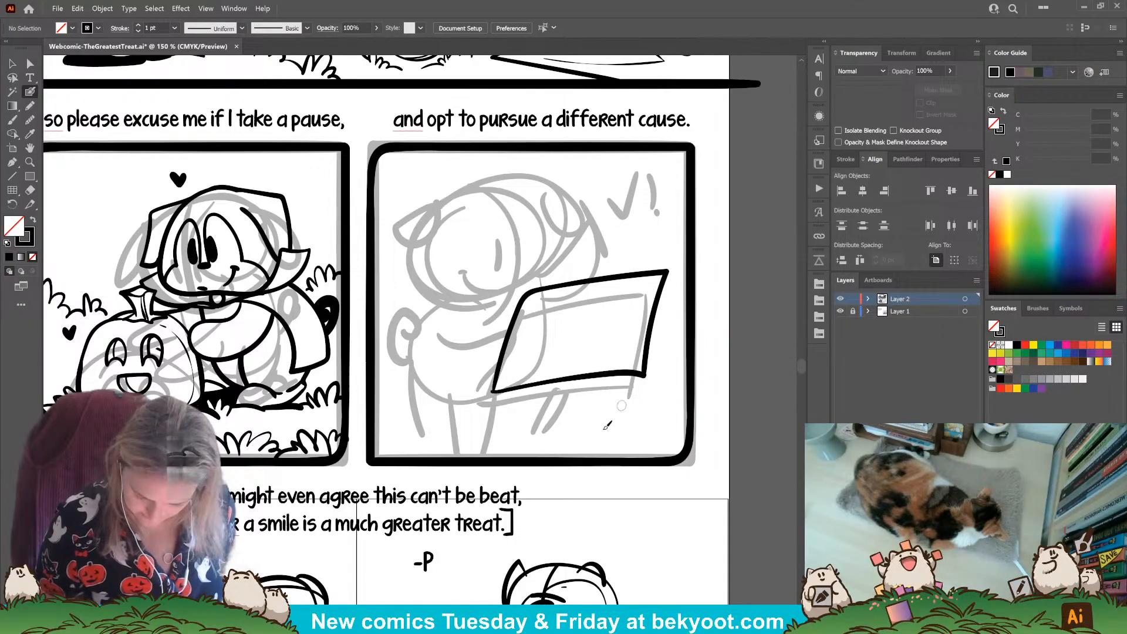
{"action": "key", "text": "ctrl+z"}
{"action": "left_click_drag", "start_coordinate": [495, 388], "coordinate": [648, 371]}
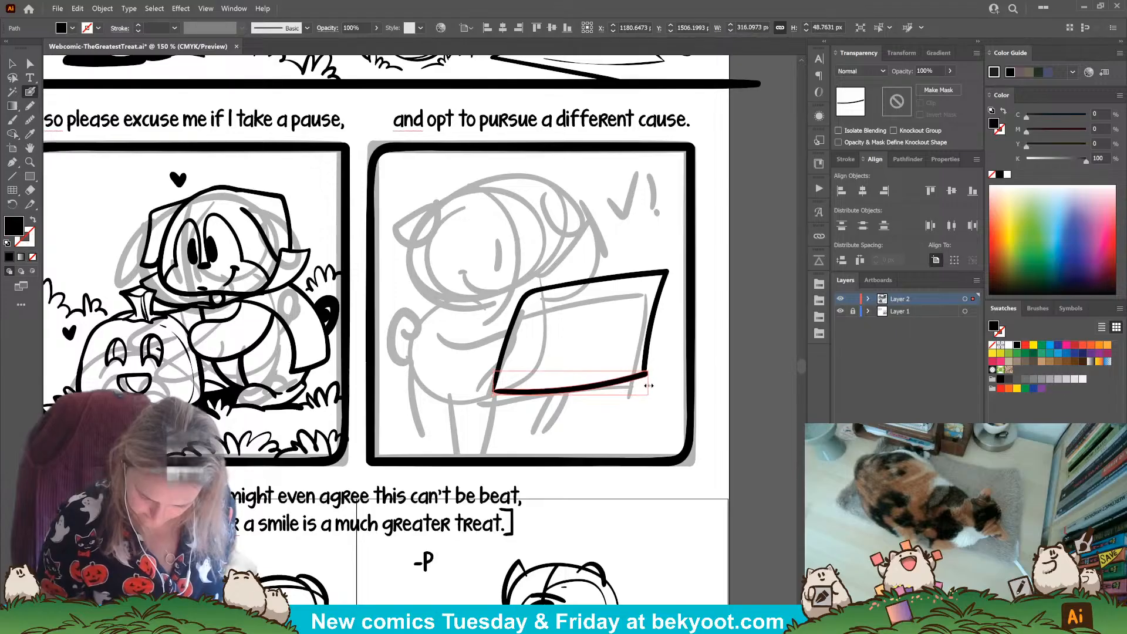
Step: Group the sign's outline strokes and isolate the group for further drawing
{"action": "left_click", "coordinate": [651, 353], "text": "ctrl"}
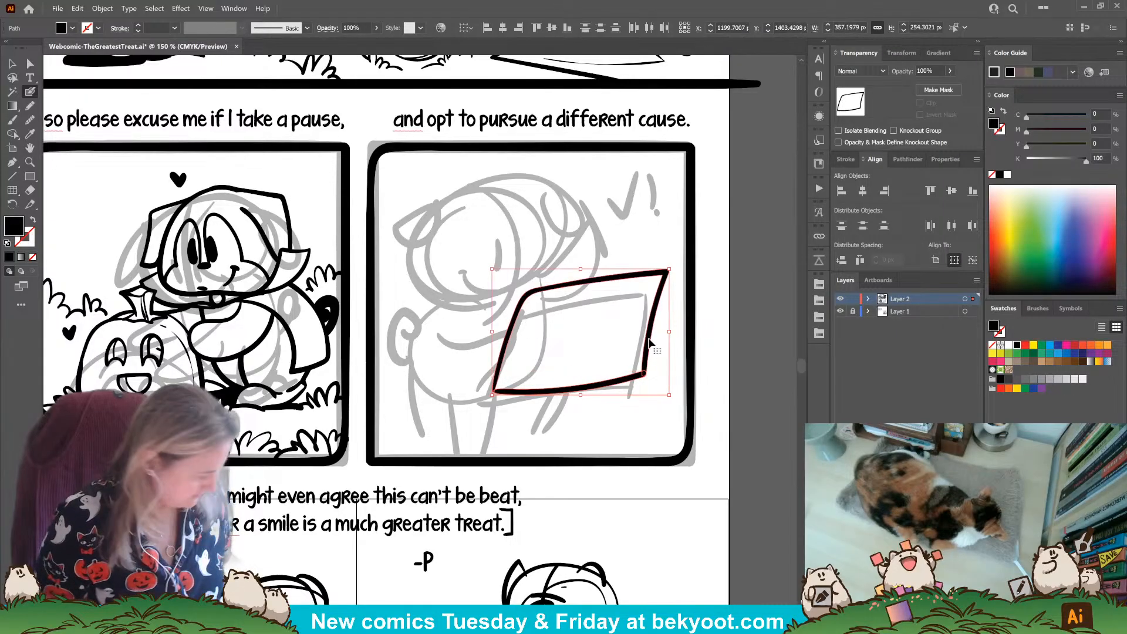
{"action": "key", "text": "ctrl"}
{"action": "double_click", "coordinate": [578, 391]}
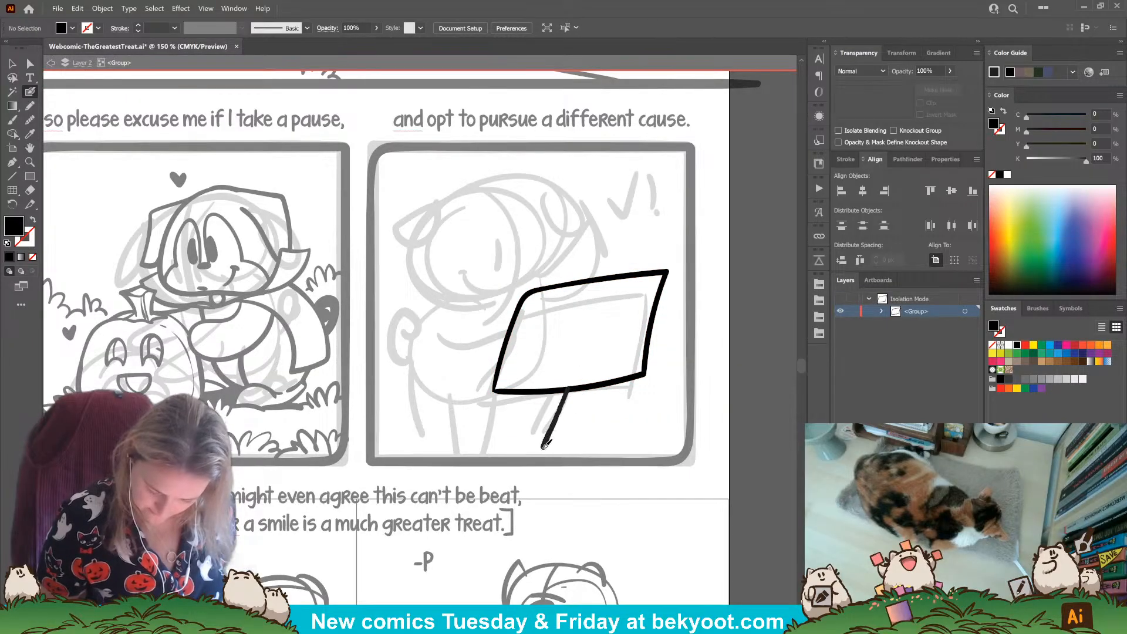
Step: Try to ink a narrow two-sided post running from inside the sign down toward the panel's lower edge
{"action": "left_click_drag", "start_coordinate": [582, 346], "coordinate": [544, 440]}
{"action": "key", "text": "ctrl+z"}
{"action": "left_click_drag", "start_coordinate": [575, 349], "coordinate": [549, 458]}
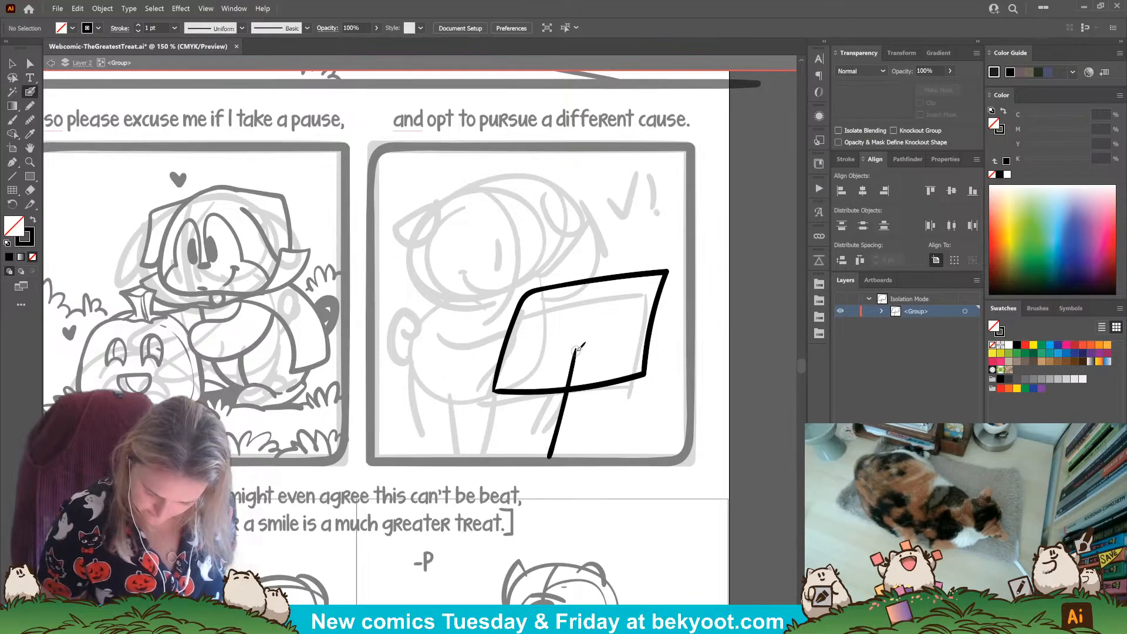
{"action": "left_click_drag", "start_coordinate": [590, 367], "coordinate": [564, 451]}
{"action": "left_click", "coordinate": [549, 458]}
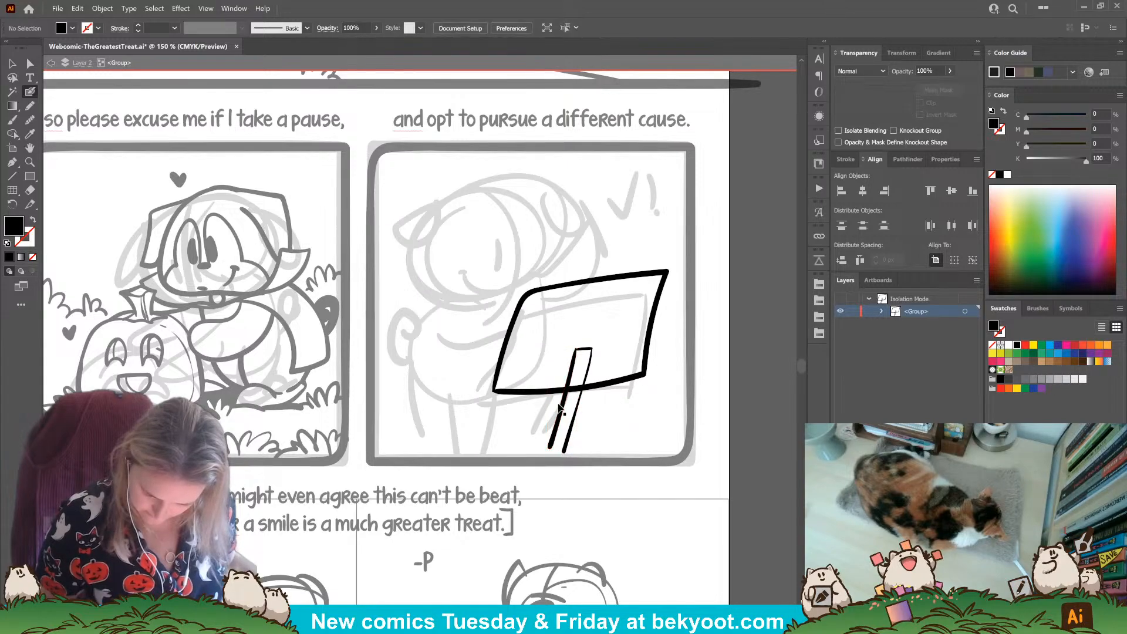
{"action": "key", "text": "ctrl+z"}
{"action": "key", "text": "ctrl+z"}
{"action": "key", "text": "ctrl+z"}
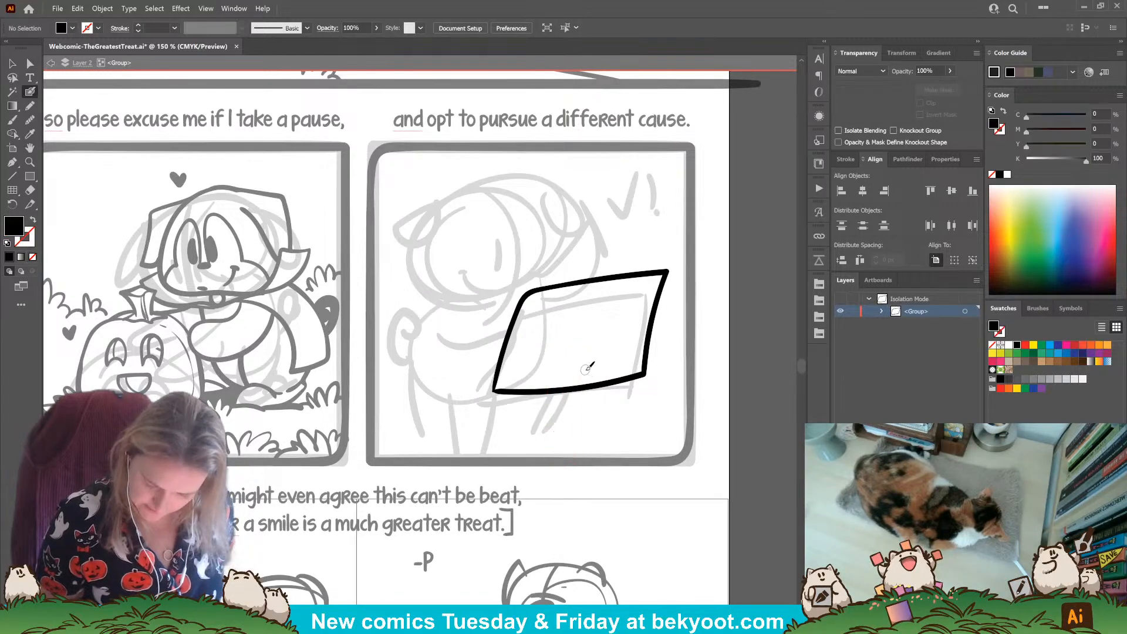
Step: Try to ink the dog's curved arm reaching across the sign's near edge
{"action": "left_click_drag", "start_coordinate": [589, 364], "coordinate": [610, 347]}
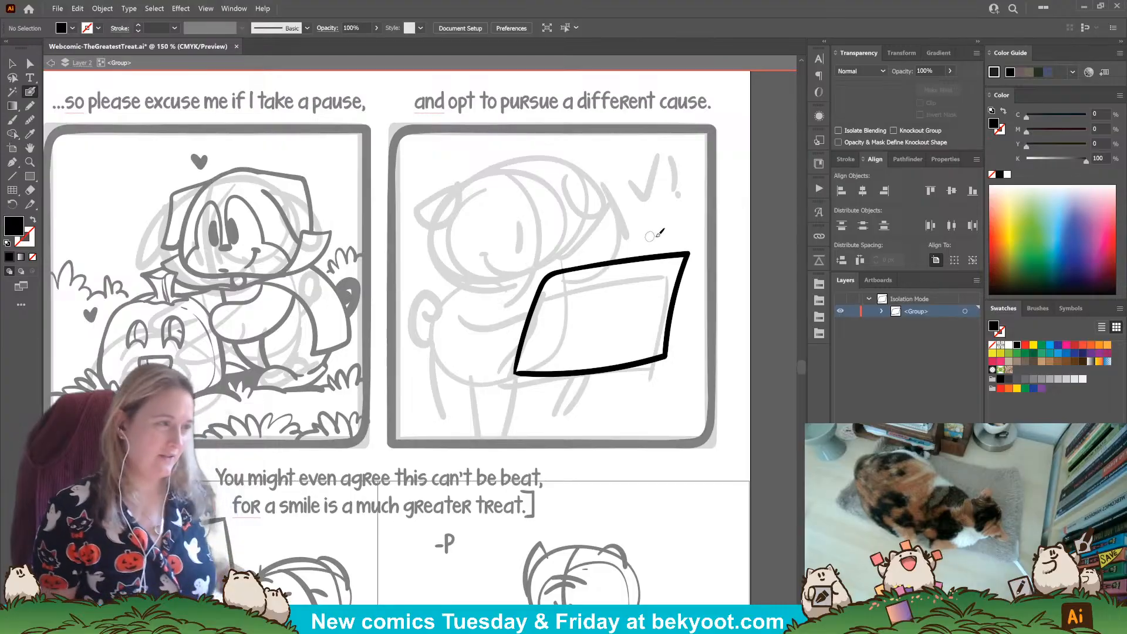
{"action": "mouse_move", "coordinate": [483, 309]}
{"action": "left_mouse_down"}
{"action": "mouse_move", "coordinate": [543, 292]}
{"action": "mouse_move", "coordinate": [548, 307]}
{"action": "mouse_move", "coordinate": [529, 345]}
{"action": "mouse_move", "coordinate": [499, 357]}
{"action": "mouse_move", "coordinate": [457, 340]}
{"action": "left_mouse_up"}
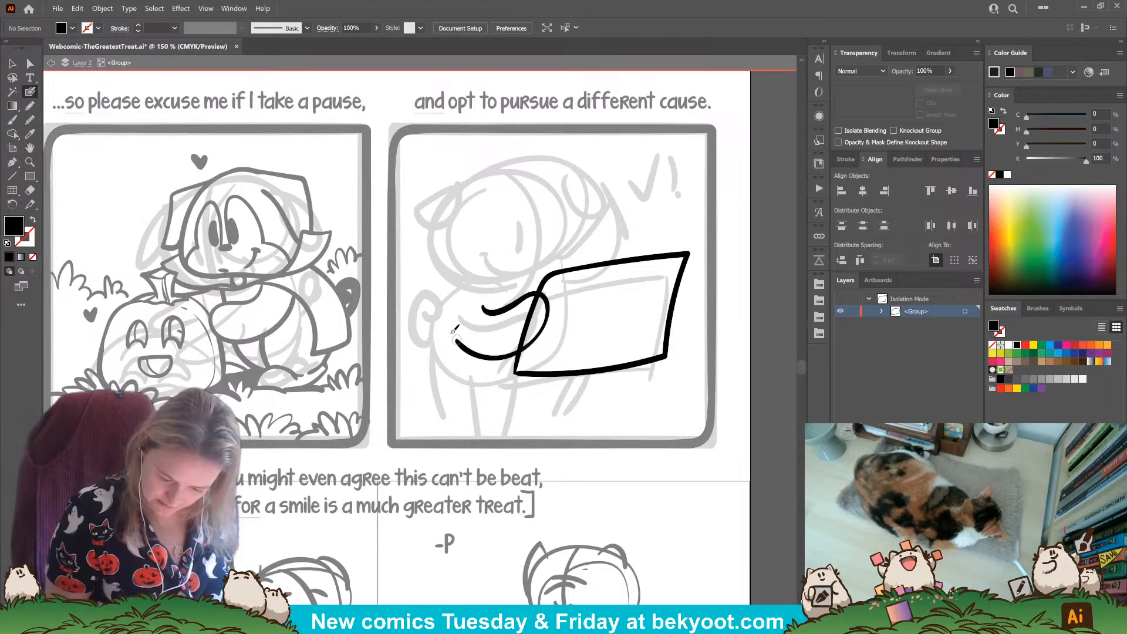
{"action": "left_click_drag", "start_coordinate": [542, 393], "coordinate": [541, 419]}
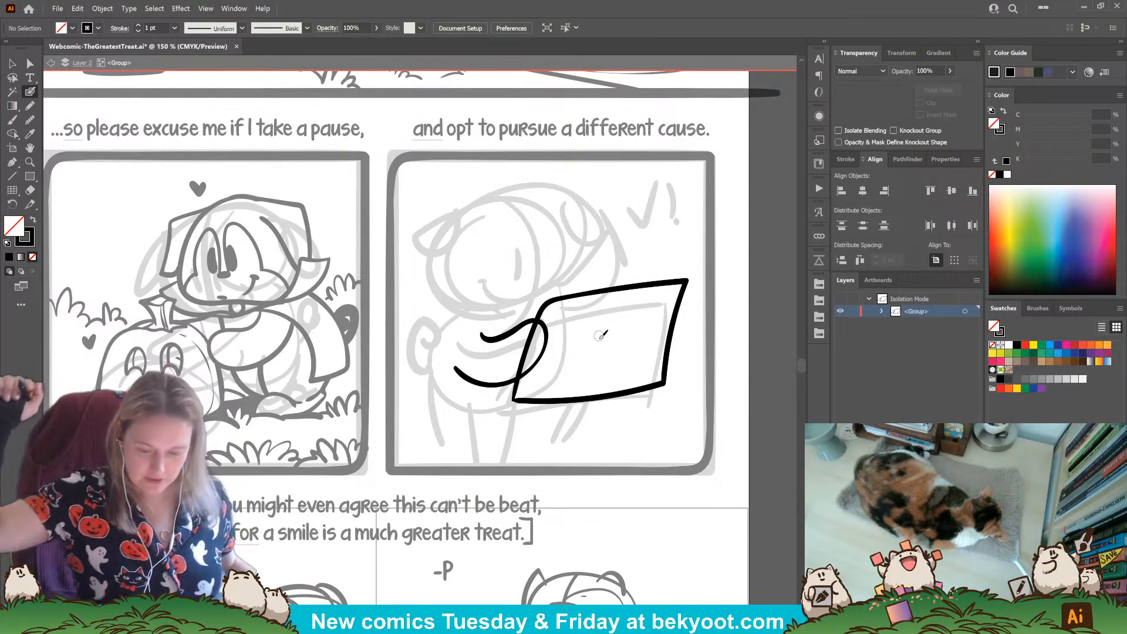
{"action": "key", "text": "ctrl+z"}
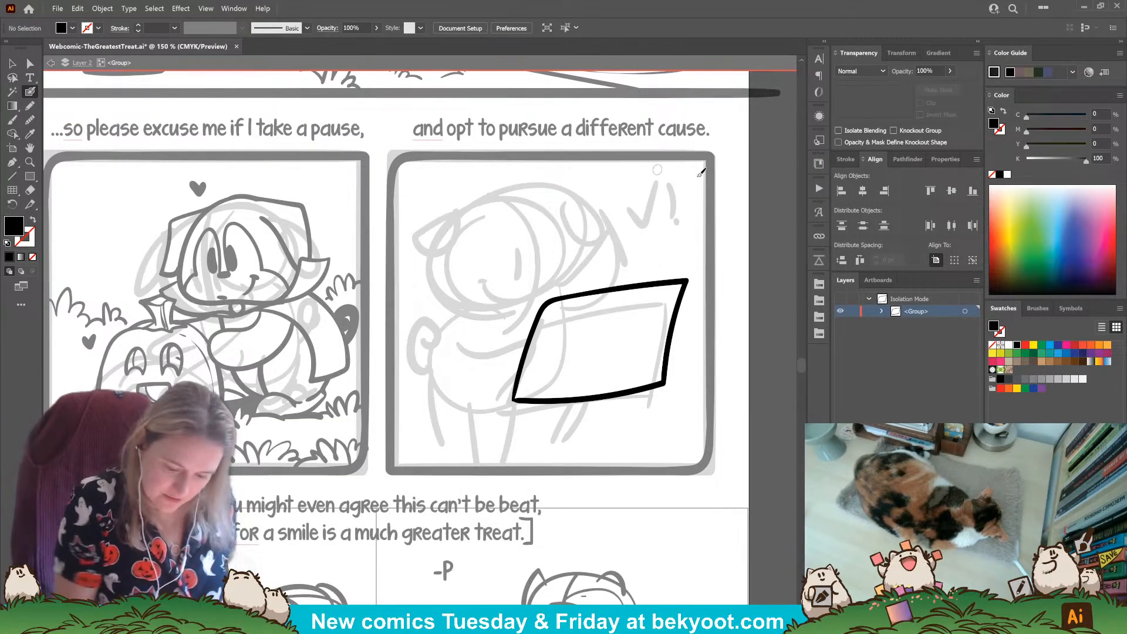
Step: Try to flip the sign outline horizontally and shift it toward the dog's body
{"action": "left_click", "coordinate": [663, 384], "text": "ctrl"}
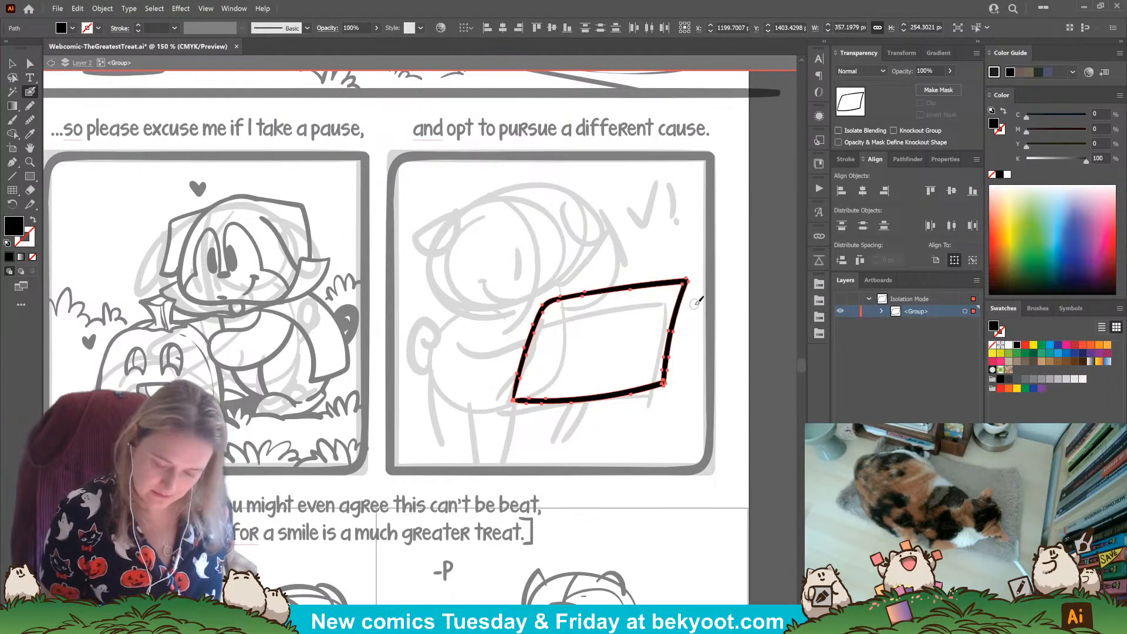
{"action": "left_click", "coordinate": [942, 159]}
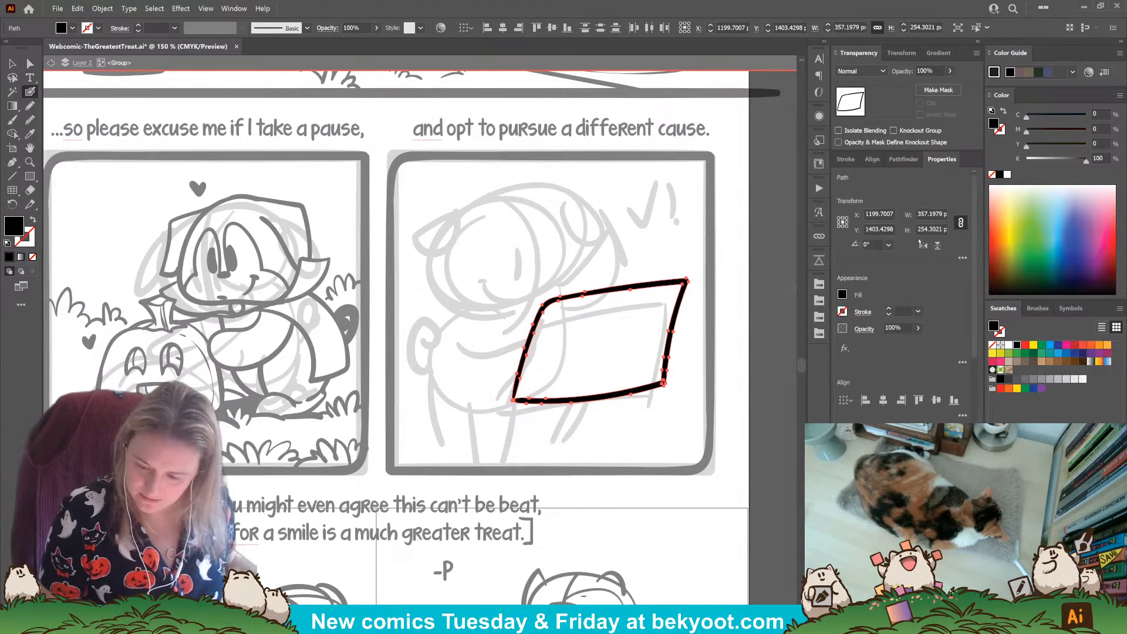
{"action": "left_click", "coordinate": [923, 246]}
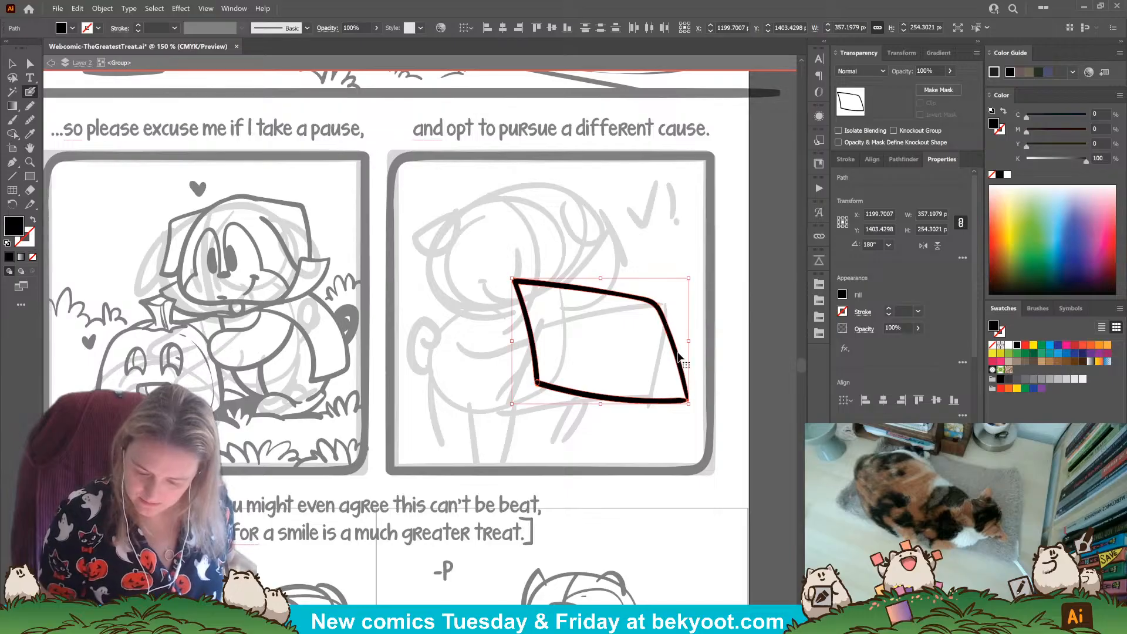
{"action": "left_click_drag", "start_coordinate": [679, 360], "coordinate": [595, 365]}
{"action": "key", "text": "ctrl+z"}
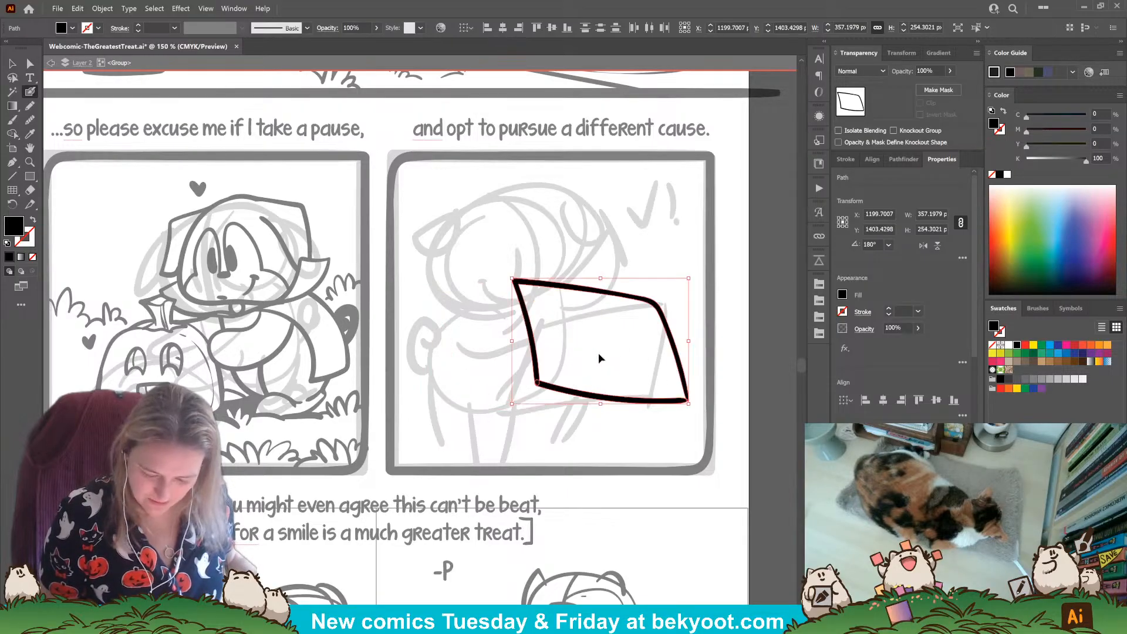
{"action": "key", "text": "ctrl+z"}
{"action": "key", "text": "ctrl+shift+a"}
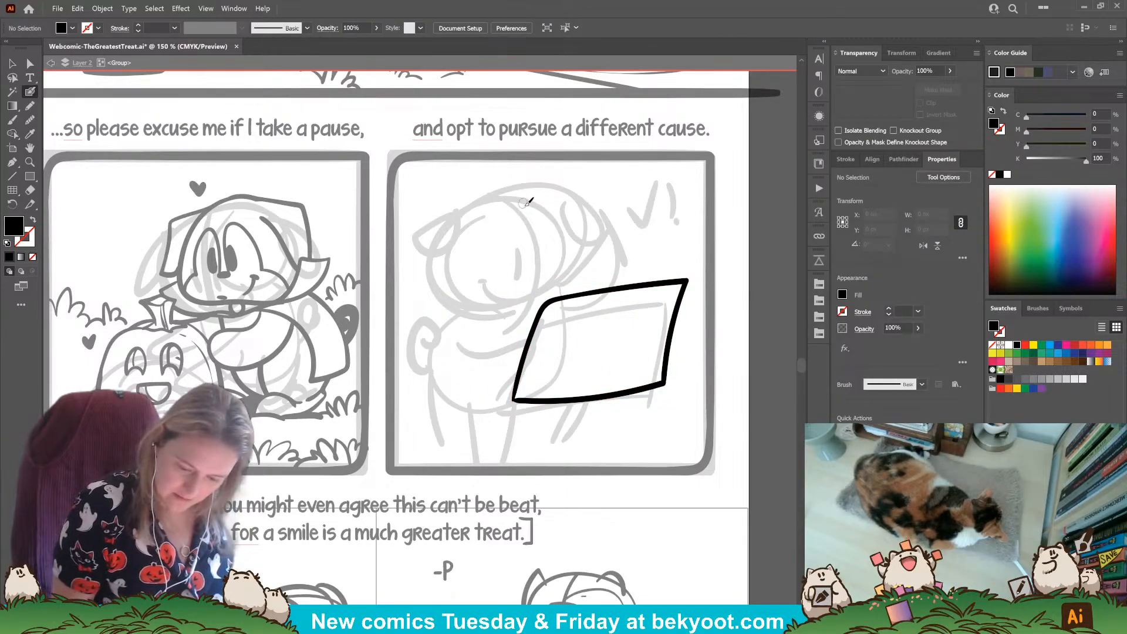
Step: Ink the dog's rounded head outline, about 269 by 231 px, raise it slightly above the sign and tilt it
{"action": "mouse_move", "coordinate": [519, 202]}
{"action": "left_mouse_down"}
{"action": "mouse_move", "coordinate": [488, 199]}
{"action": "mouse_move", "coordinate": [458, 221]}
{"action": "mouse_move", "coordinate": [437, 276]}
{"action": "mouse_move", "coordinate": [460, 304]}
{"action": "mouse_move", "coordinate": [500, 305]}
{"action": "left_mouse_up"}
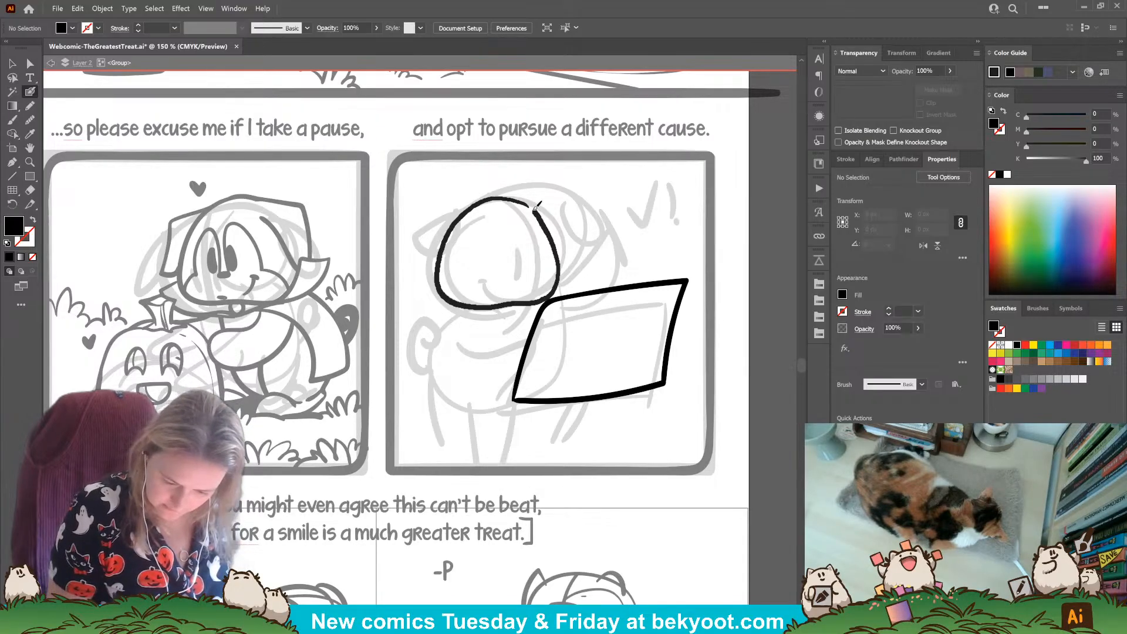
{"action": "left_click_drag", "start_coordinate": [502, 196], "coordinate": [504, 197]}
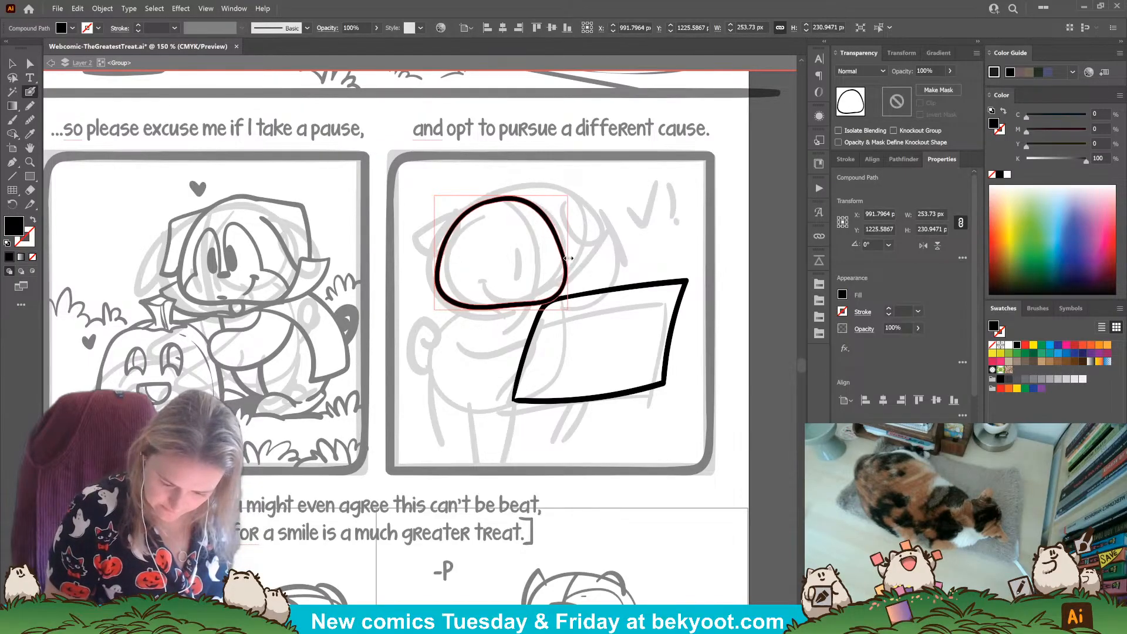
{"action": "left_click_drag", "start_coordinate": [559, 247], "coordinate": [561, 239]}
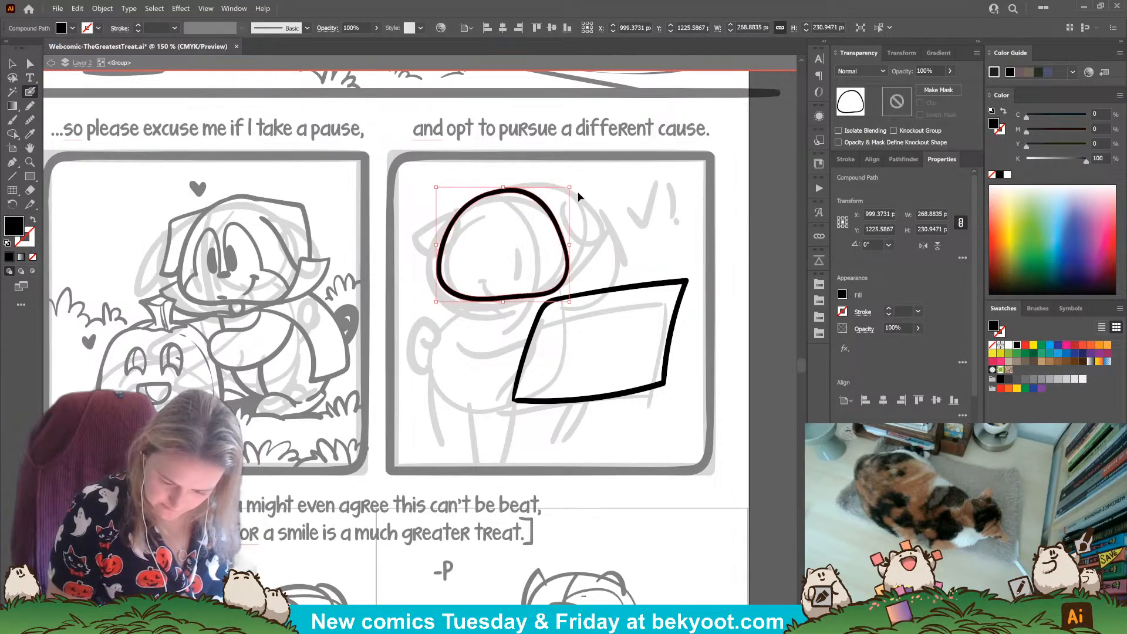
{"action": "left_click", "coordinate": [578, 187], "text": "ctrl"}
{"action": "key", "text": "ctrl+z"}
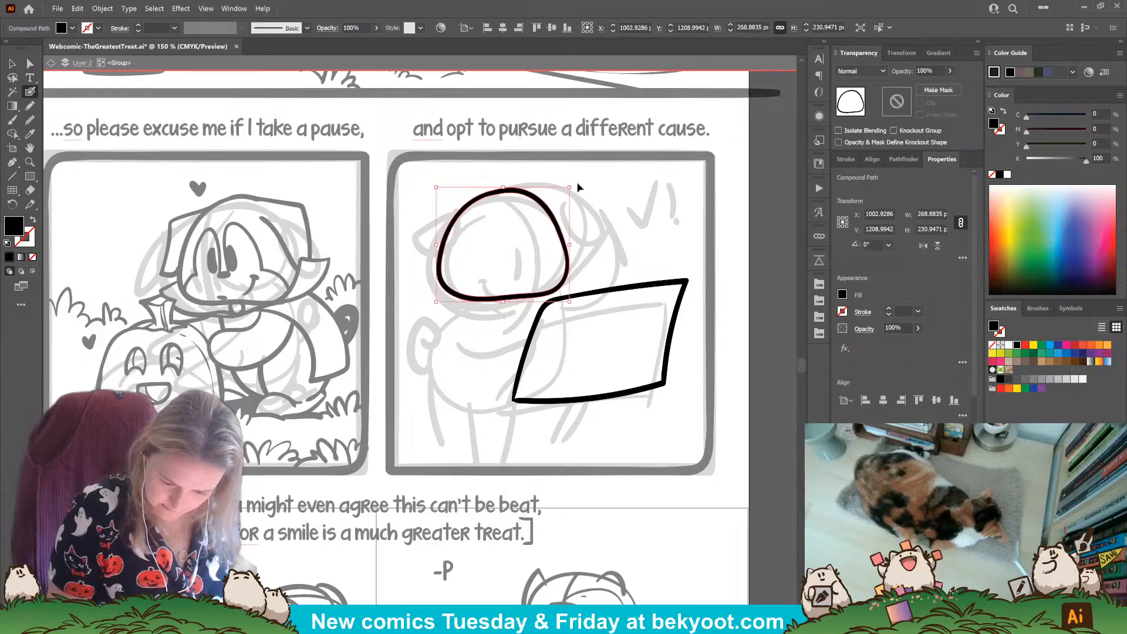
{"action": "left_click_drag", "start_coordinate": [576, 185], "coordinate": [572, 177]}
{"action": "left_click", "coordinate": [601, 207], "text": "ctrl"}
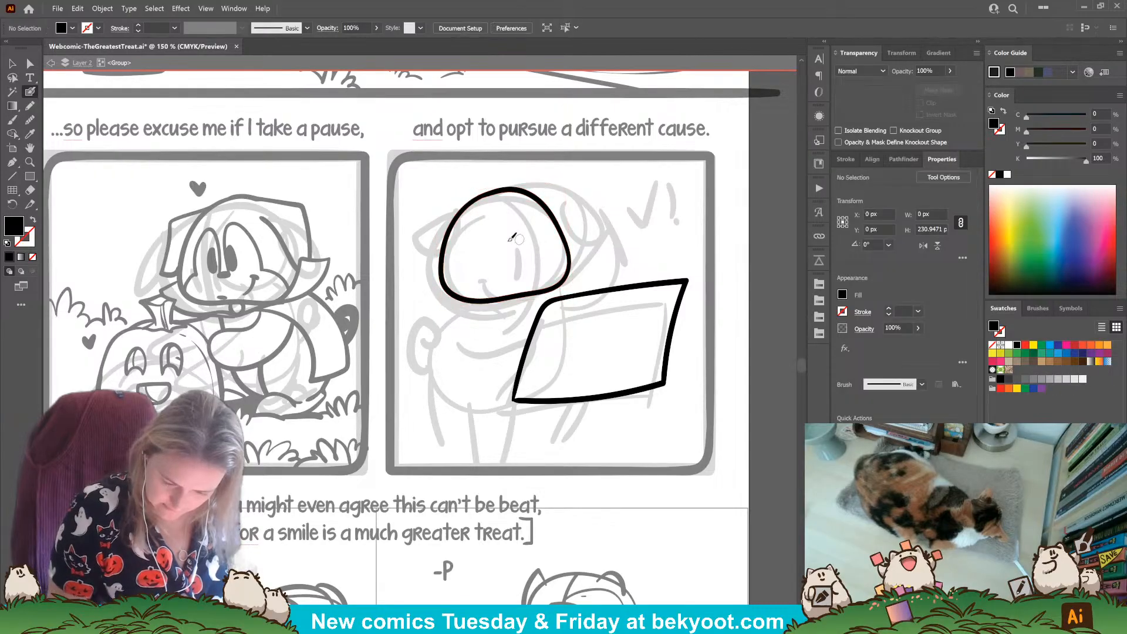
Step: Ink the dog's face with a curved centre guideline, two oval pupils, a small nose and a curved smile
{"action": "mouse_move", "coordinate": [481, 185]}
{"action": "left_mouse_down"}
{"action": "mouse_move", "coordinate": [498, 193]}
{"action": "mouse_move", "coordinate": [523, 270]}
{"action": "mouse_move", "coordinate": [504, 317]}
{"action": "mouse_move", "coordinate": [531, 218]}
{"action": "mouse_move", "coordinate": [532, 318]}
{"action": "left_mouse_up"}
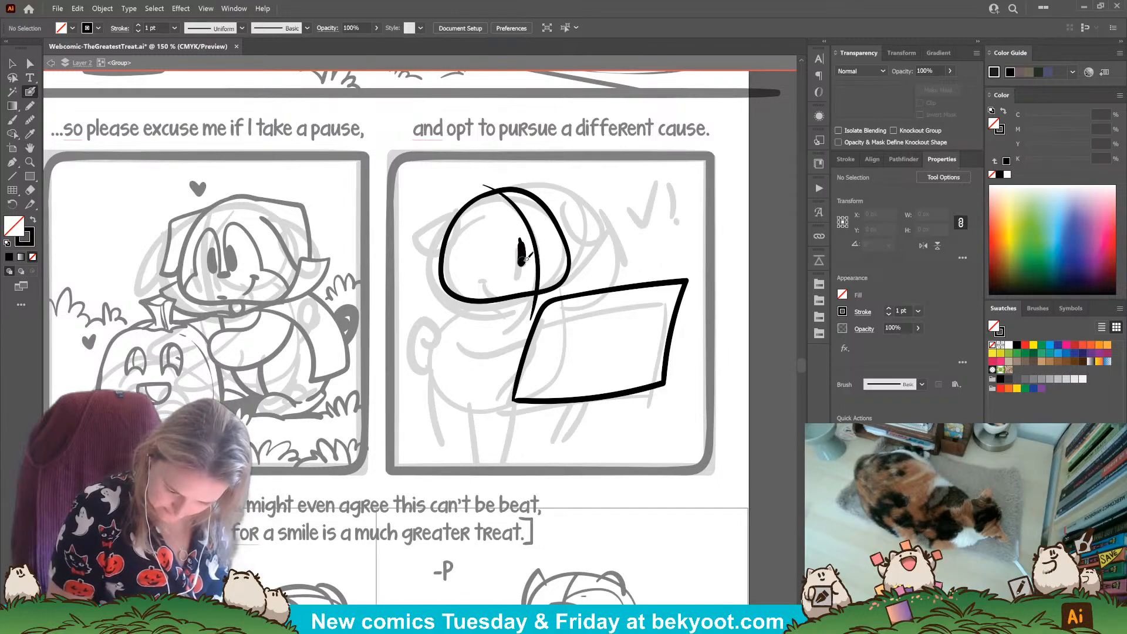
{"action": "mouse_move", "coordinate": [523, 239]}
{"action": "left_mouse_down"}
{"action": "mouse_move", "coordinate": [523, 266]}
{"action": "mouse_move", "coordinate": [545, 258]}
{"action": "mouse_move", "coordinate": [537, 265]}
{"action": "left_mouse_up"}
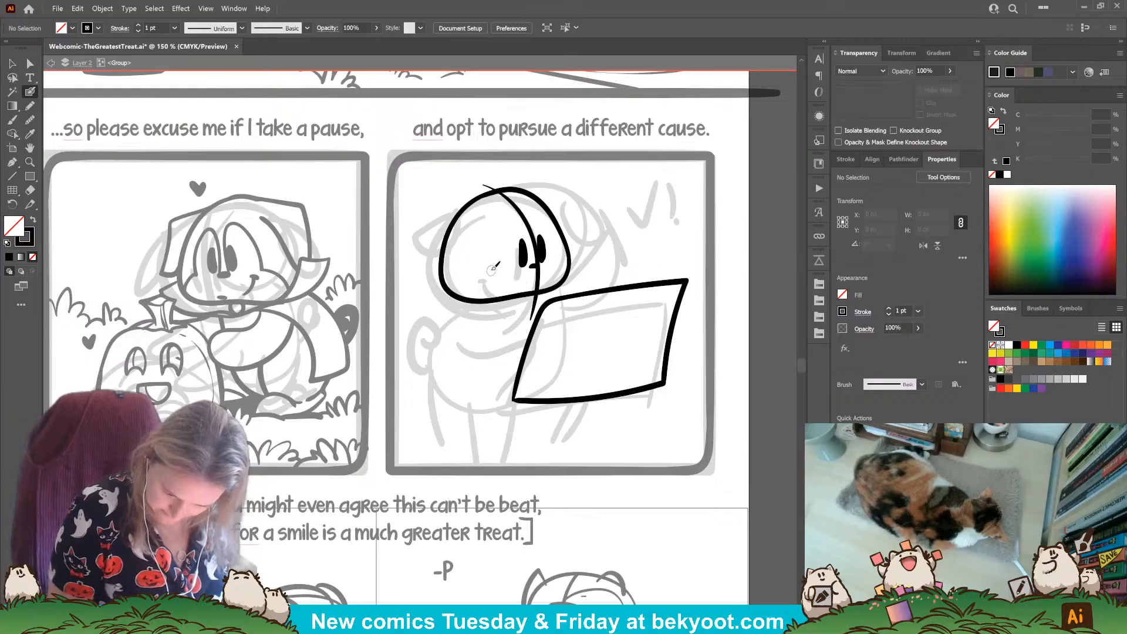
{"action": "left_click_drag", "start_coordinate": [491, 270], "coordinate": [534, 268]}
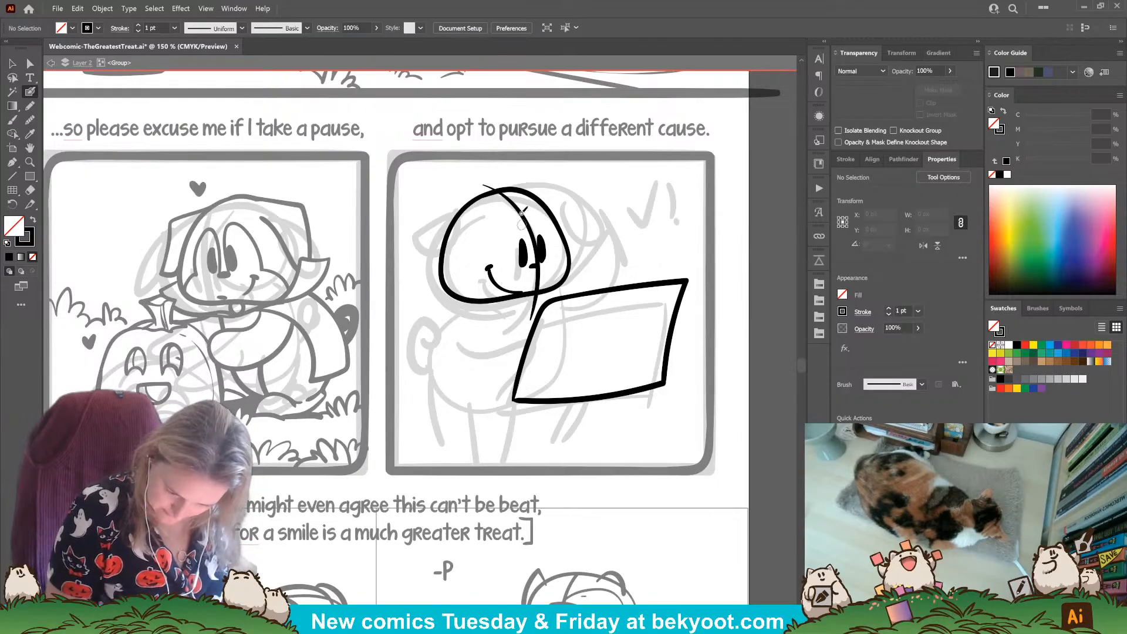
Step: Ink floppy ears on both sides of the dog's head and slightly rotate the ear nearer the sketched exclamation mark
{"action": "mouse_move", "coordinate": [483, 193]}
{"action": "left_mouse_down"}
{"action": "mouse_move", "coordinate": [443, 207]}
{"action": "mouse_move", "coordinate": [428, 237]}
{"action": "mouse_move", "coordinate": [433, 277]}
{"action": "mouse_move", "coordinate": [465, 225]}
{"action": "mouse_move", "coordinate": [554, 182]}
{"action": "mouse_move", "coordinate": [579, 246]}
{"action": "left_mouse_up"}
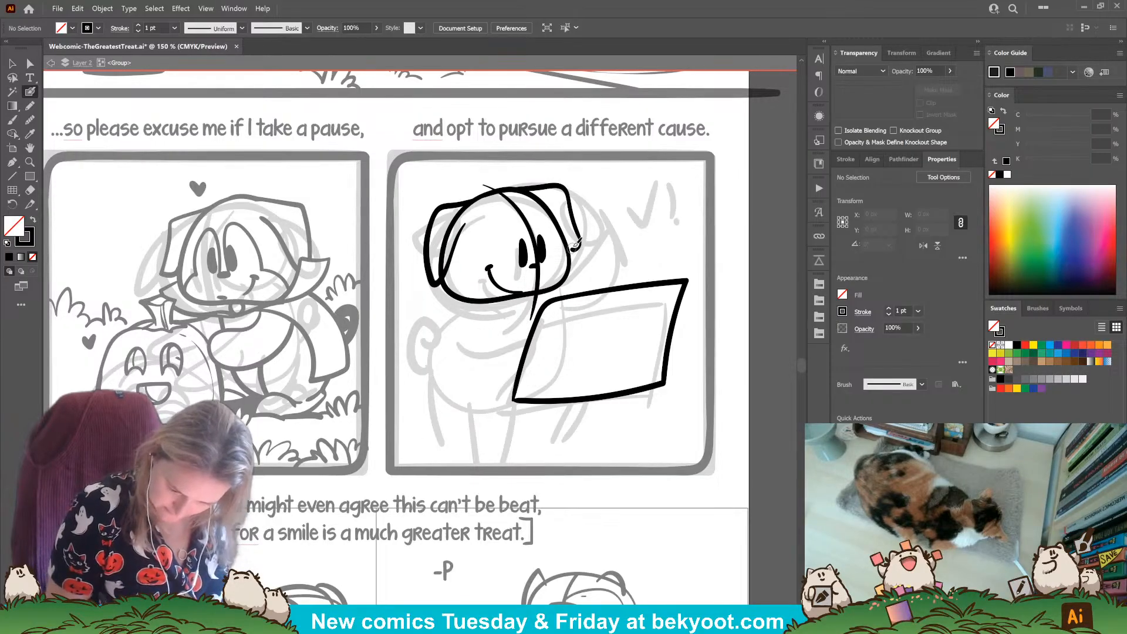
{"action": "left_click", "coordinate": [571, 196], "text": "ctrl"}
{"action": "left_click_drag", "start_coordinate": [589, 183], "coordinate": [608, 189]}
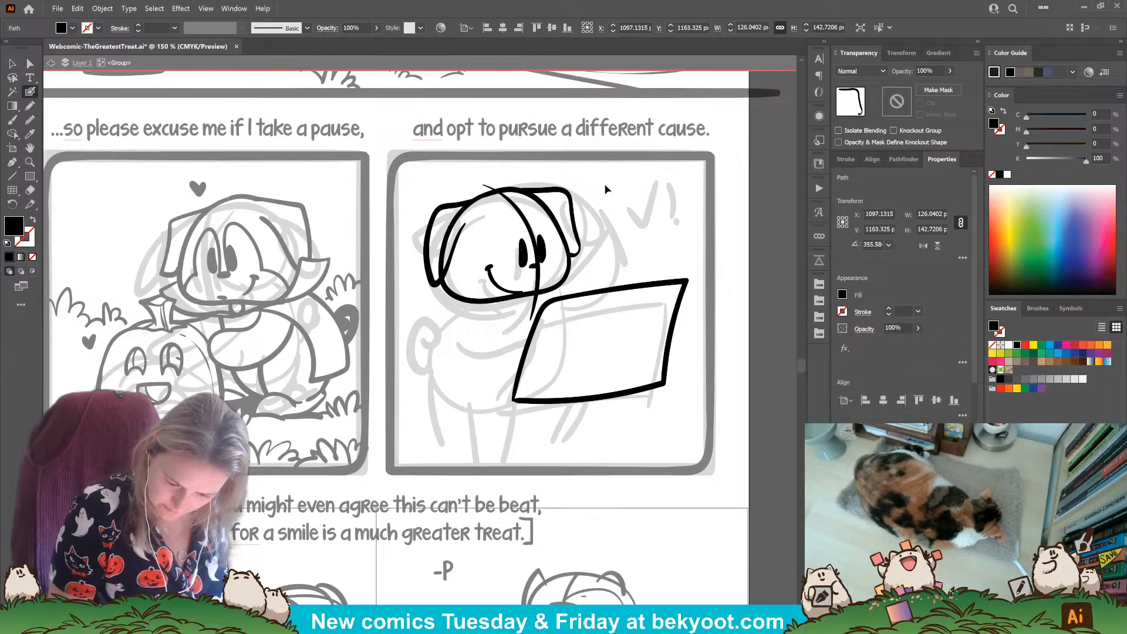
{"action": "left_click", "coordinate": [608, 189], "text": "ctrl"}
Step: Try inking tall eye outlines around the dog's pupils and a curved cheek line across the face
{"action": "left_click", "coordinate": [539, 249], "text": "ctrl"}
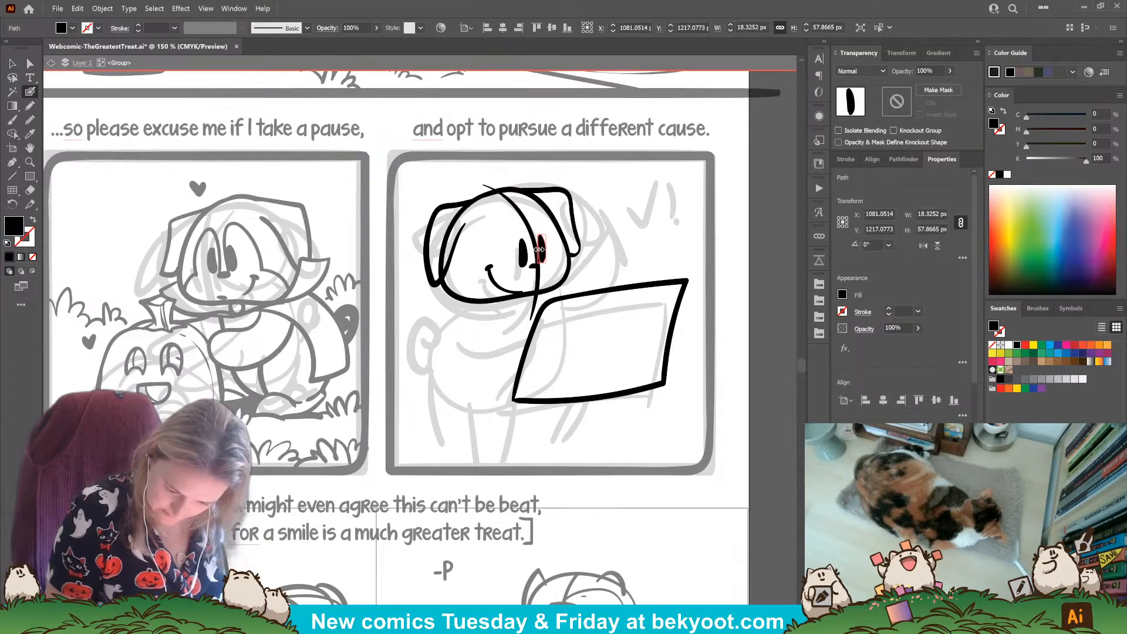
{"action": "left_click", "coordinate": [536, 257], "text": "ctrl"}
{"action": "mouse_move", "coordinate": [536, 260]}
{"action": "left_mouse_down"}
{"action": "mouse_move", "coordinate": [506, 235]}
{"action": "mouse_move", "coordinate": [506, 256]}
{"action": "mouse_move", "coordinate": [474, 263]}
{"action": "mouse_move", "coordinate": [462, 298]}
{"action": "left_mouse_up"}
{"action": "key", "text": "shift+x"}
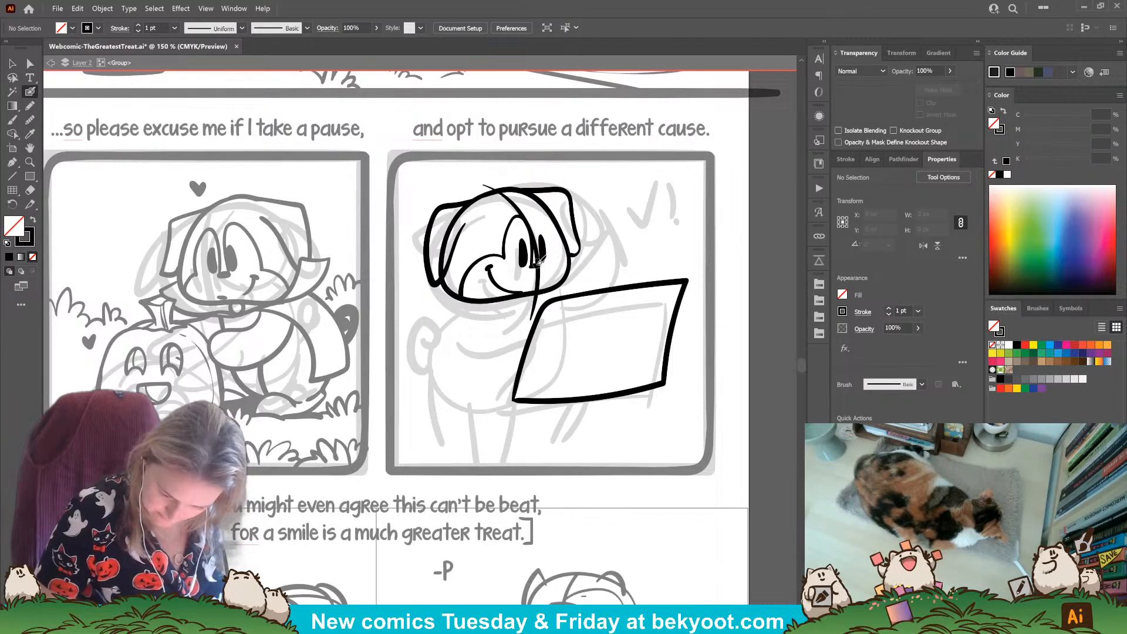
{"action": "mouse_move", "coordinate": [538, 263]}
{"action": "left_mouse_down"}
{"action": "mouse_move", "coordinate": [546, 214]}
{"action": "mouse_move", "coordinate": [567, 257]}
{"action": "left_mouse_up"}
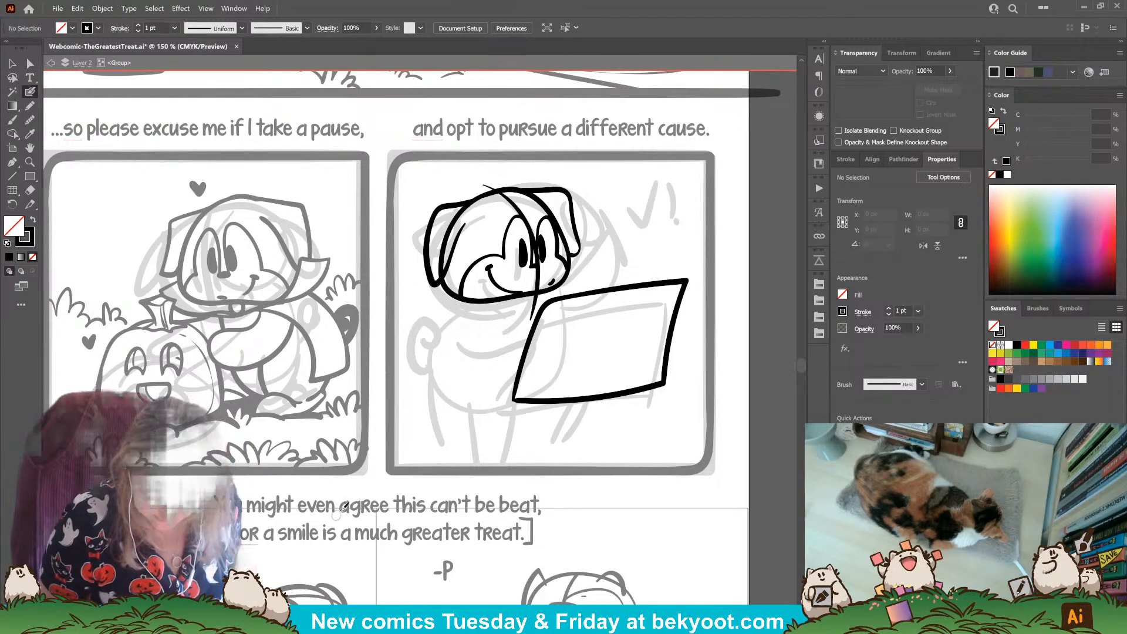
{"action": "left_click_drag", "start_coordinate": [537, 272], "coordinate": [565, 218]}
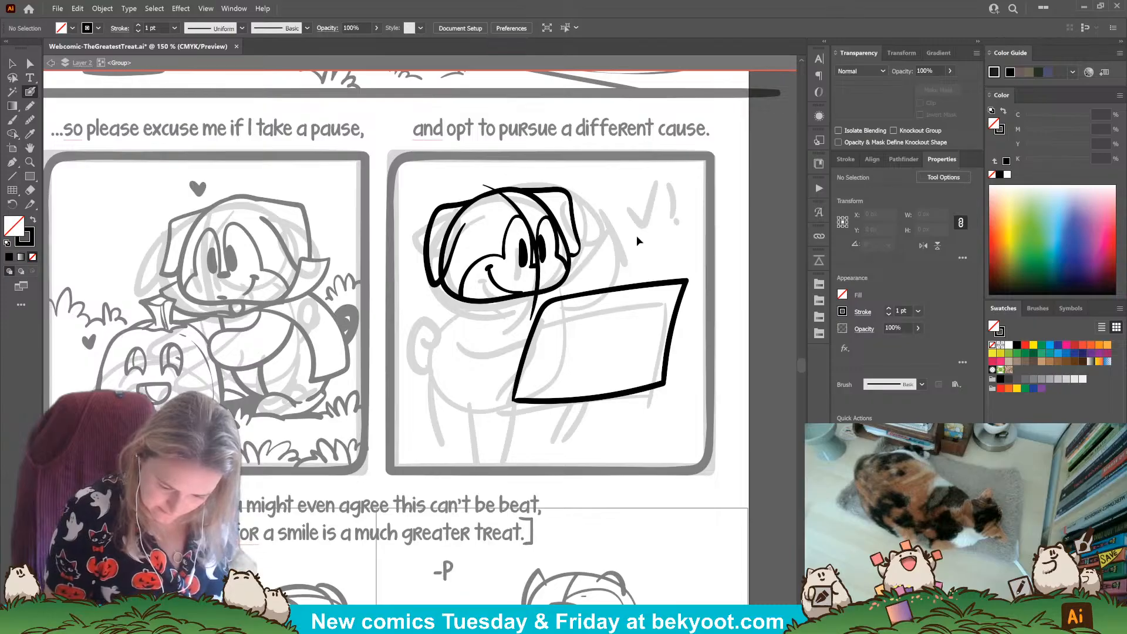
Step: Delete the dog's smile and slightly reshape the head outline to about 268 by 236 px
{"action": "key", "text": "shift+x"}
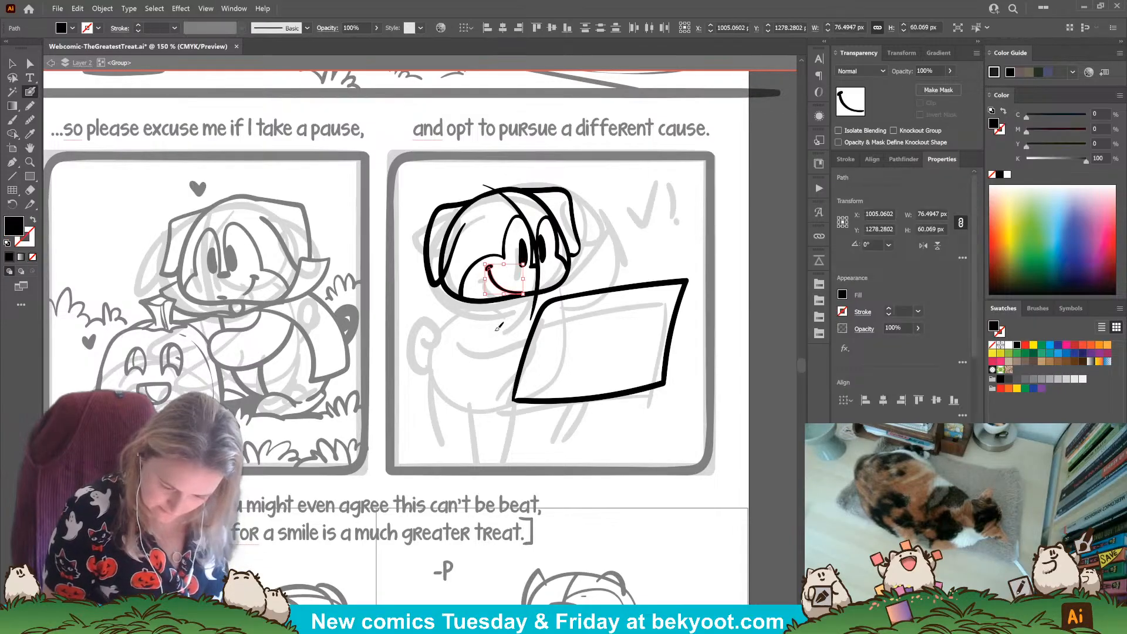
{"action": "key", "text": "ctrl+z"}
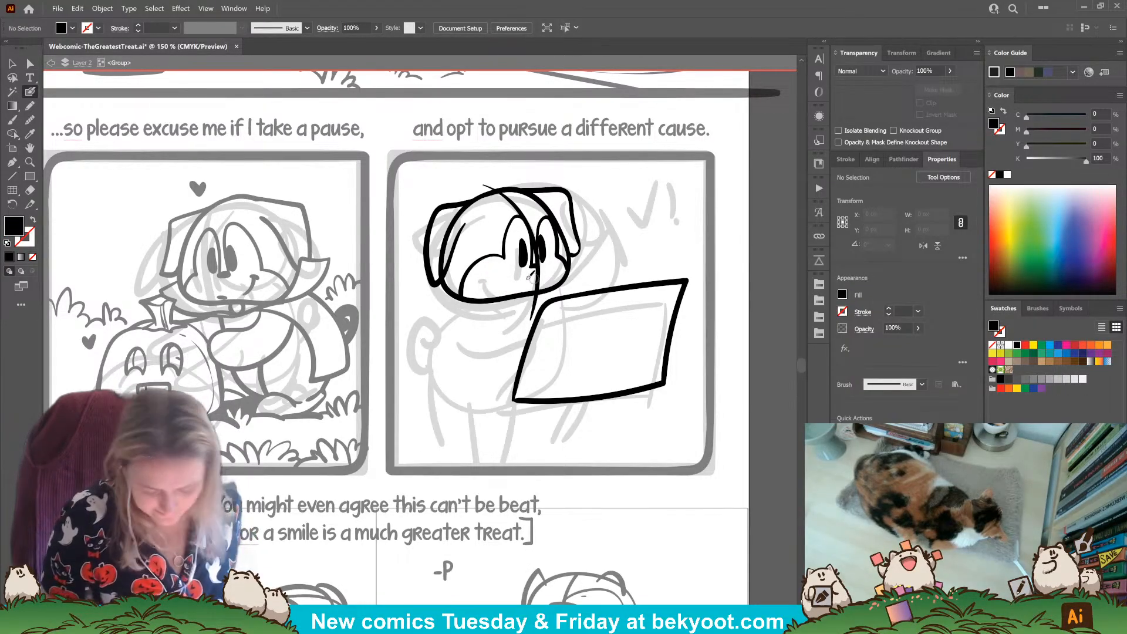
{"action": "mouse_move", "coordinate": [468, 295]}
{"action": "left_mouse_down"}
{"action": "mouse_move", "coordinate": [505, 276]}
{"action": "mouse_move", "coordinate": [492, 289]}
{"action": "left_mouse_up"}
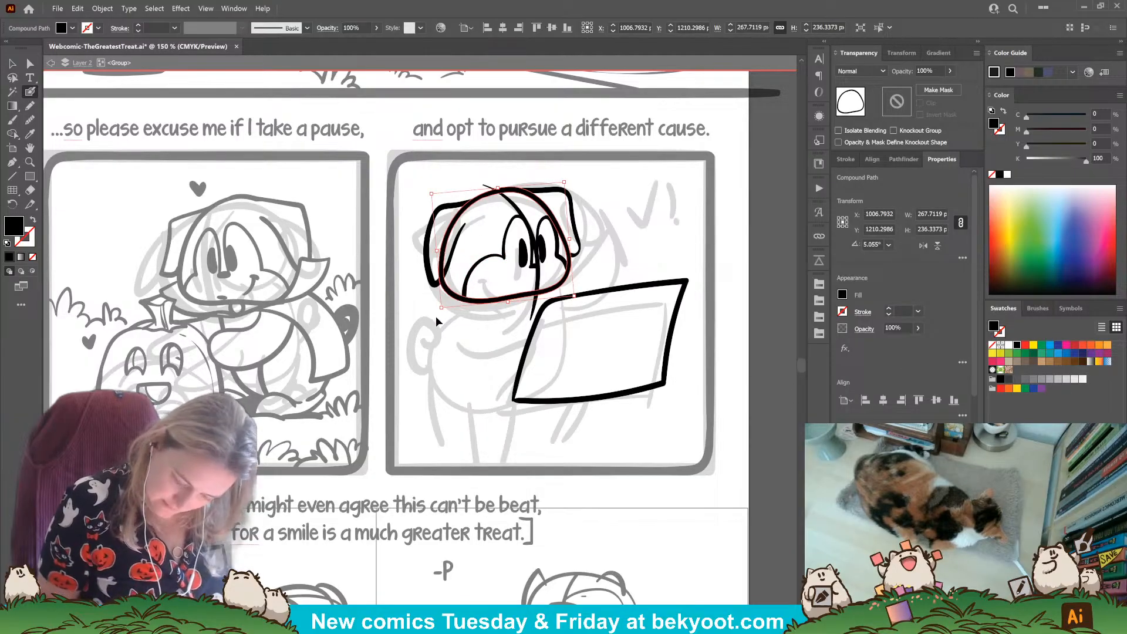
{"action": "left_click", "coordinate": [474, 343], "text": "ctrl"}
Step: Shift the dog's facial features and centre guideline slightly away from the sign and rotate them a little clockwise
{"action": "left_click_drag", "start_coordinate": [522, 253], "coordinate": [546, 269]}
{"action": "left_click_drag", "start_coordinate": [463, 184], "coordinate": [449, 167]}
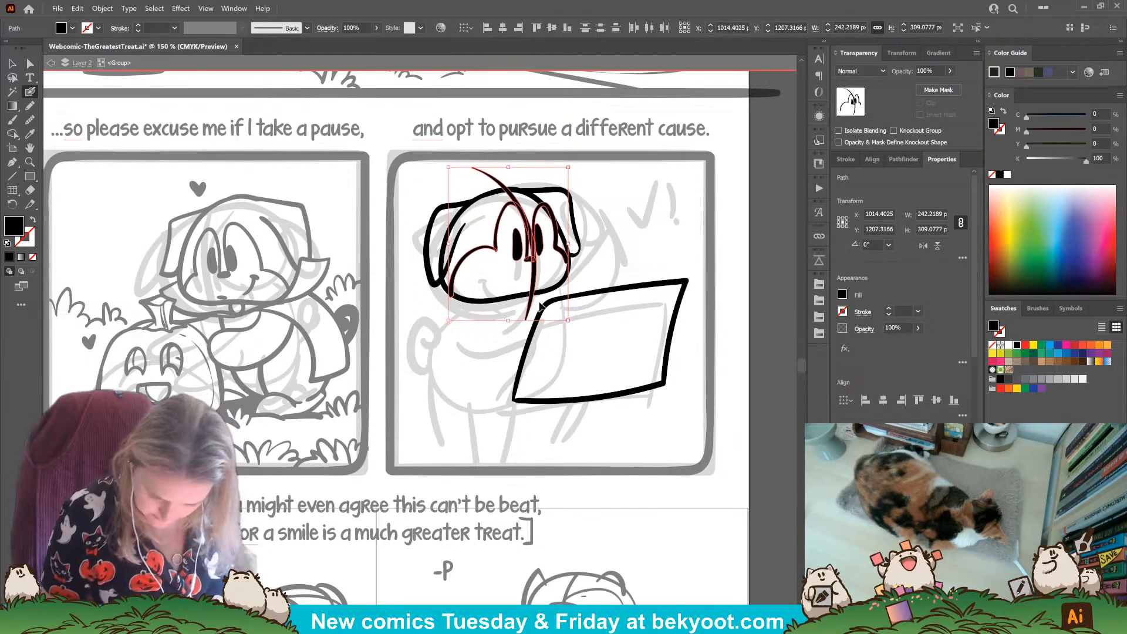
{"action": "left_click_drag", "start_coordinate": [536, 282], "coordinate": [537, 287]}
{"action": "left_click_drag", "start_coordinate": [576, 168], "coordinate": [576, 185]}
Step: Nudge the head outline into line with the face and ink a curved smile below the pupils
{"action": "left_click", "coordinate": [483, 337]}
{"action": "left_click", "coordinate": [562, 205]}
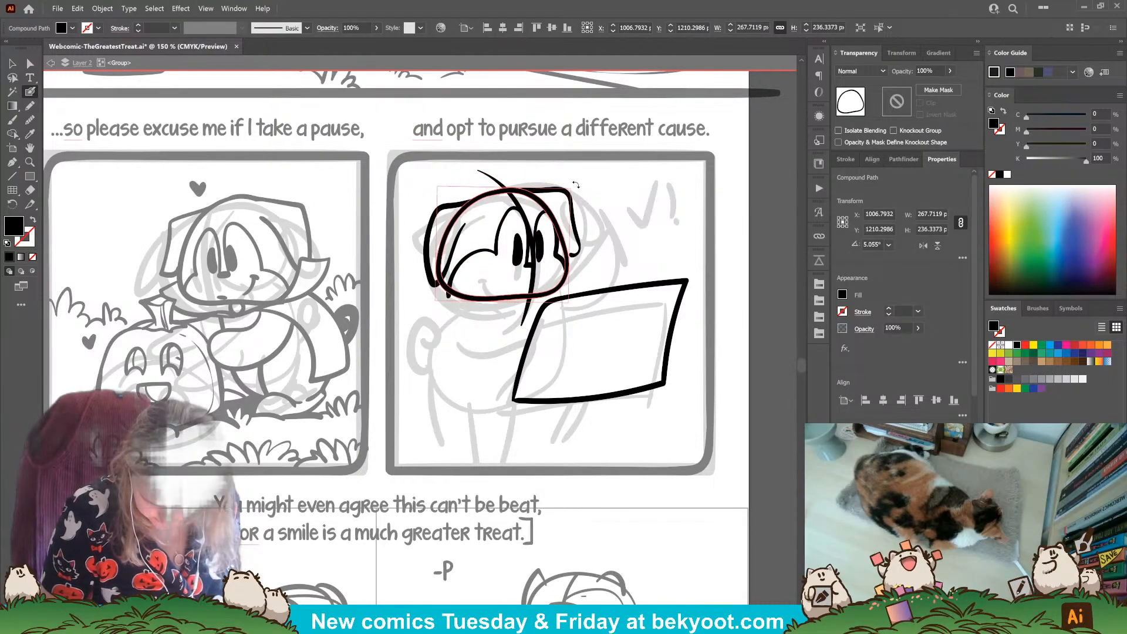
{"action": "left_click", "coordinate": [611, 214]}
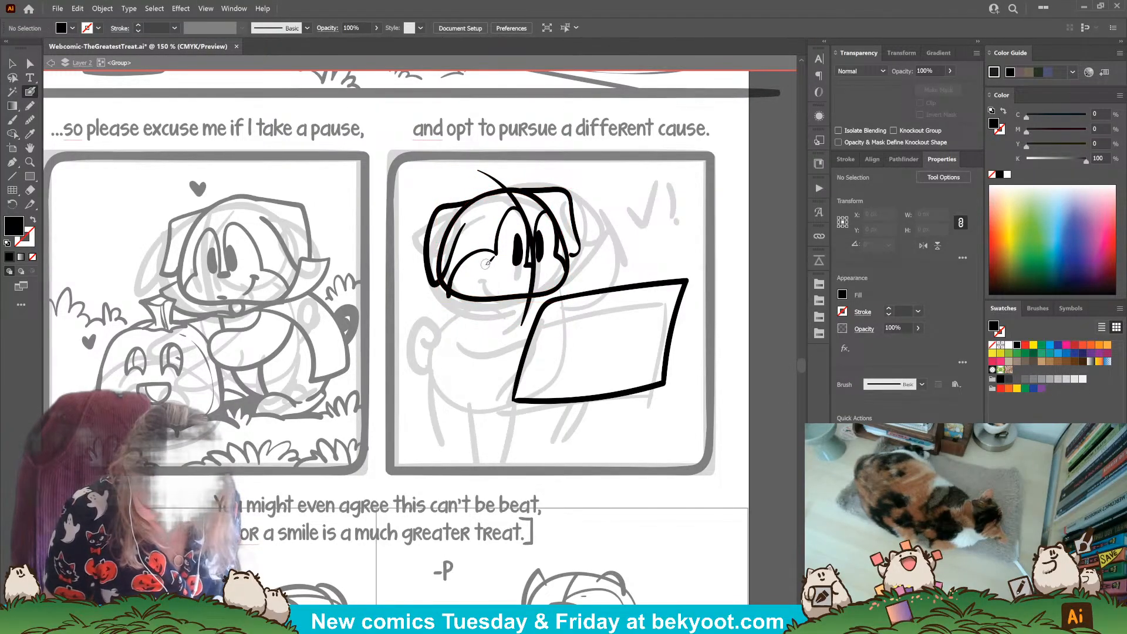
{"action": "key", "text": "shift+x"}
{"action": "mouse_move", "coordinate": [487, 264]}
{"action": "left_mouse_down"}
{"action": "mouse_move", "coordinate": [520, 288]}
{"action": "mouse_move", "coordinate": [552, 277]}
{"action": "left_mouse_up"}
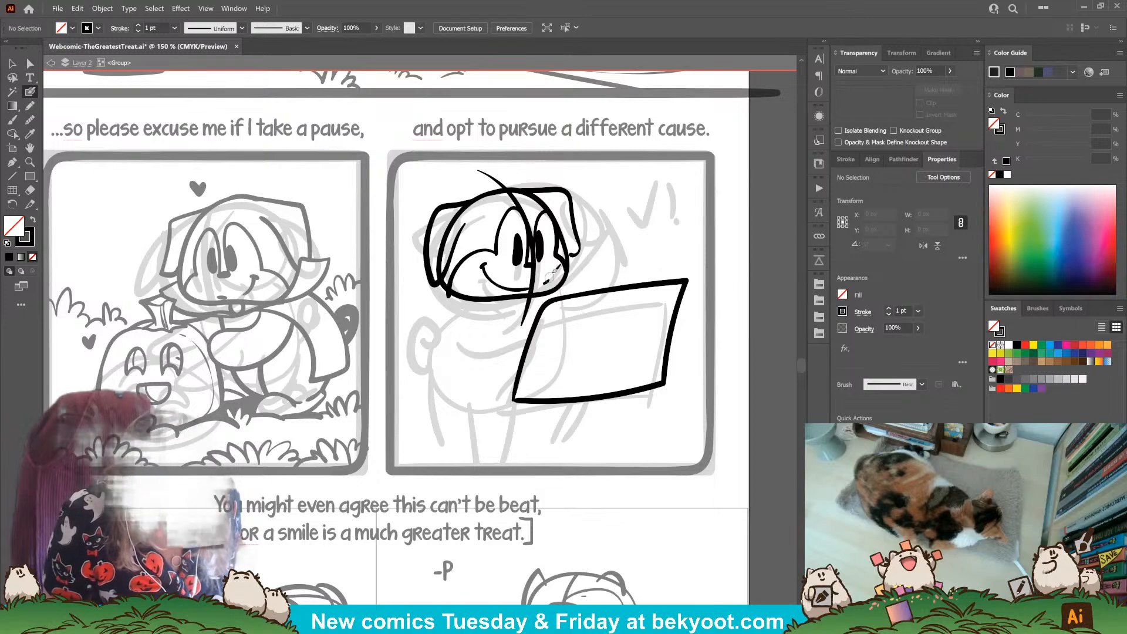
Step: Delete the cheek curve, the joined eye outlines and the nose from the dog's face
{"action": "left_click_drag", "start_coordinate": [496, 252], "coordinate": [447, 296]}
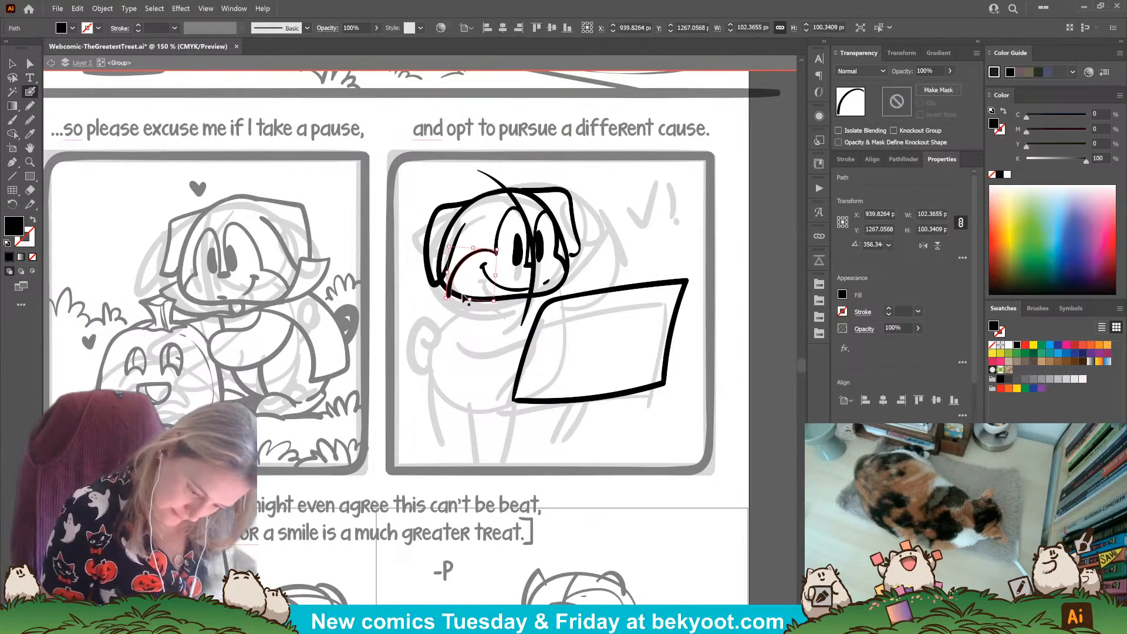
{"action": "mouse_move", "coordinate": [517, 235]}
{"action": "left_mouse_down"}
{"action": "mouse_move", "coordinate": [517, 265]}
{"action": "mouse_move", "coordinate": [540, 259]}
{"action": "left_mouse_up"}
{"action": "key", "text": "shift+b"}
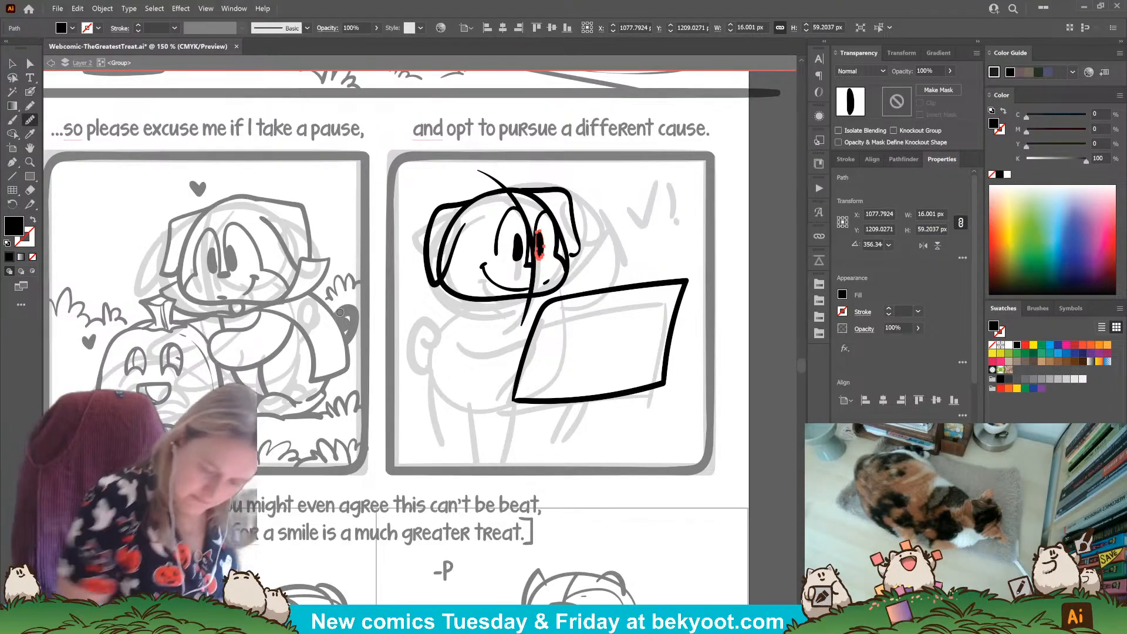
{"action": "mouse_move", "coordinate": [565, 265]}
{"action": "left_mouse_down"}
{"action": "mouse_move", "coordinate": [539, 207]}
{"action": "mouse_move", "coordinate": [531, 263]}
{"action": "left_mouse_up"}
{"action": "left_click", "coordinate": [502, 231], "text": "shift"}
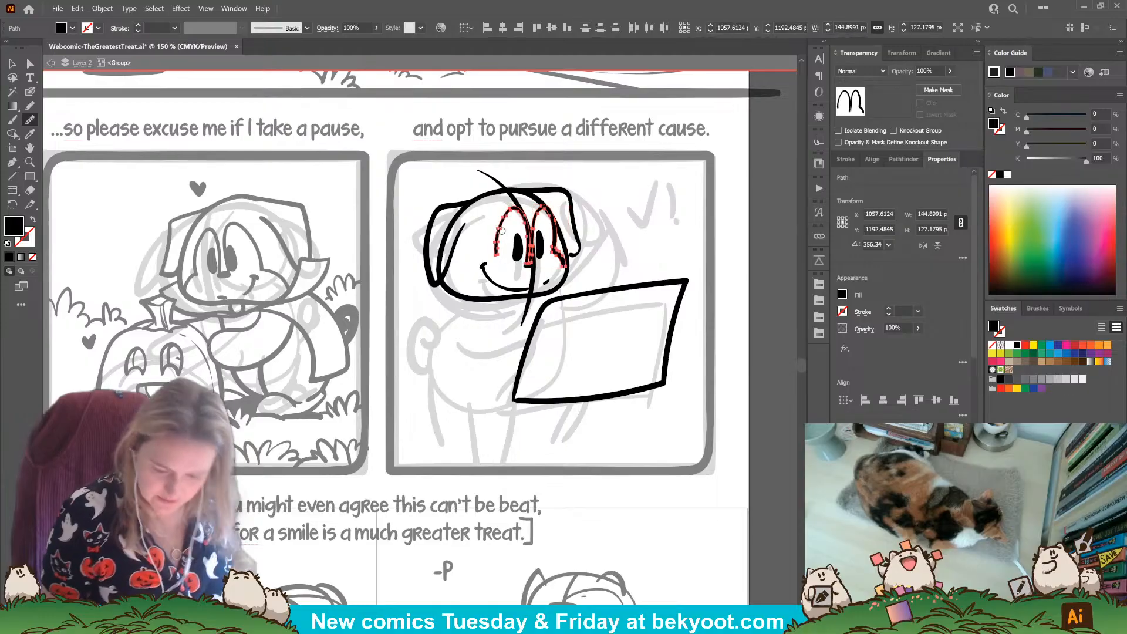
{"action": "key", "text": "ctrl+shift+a"}
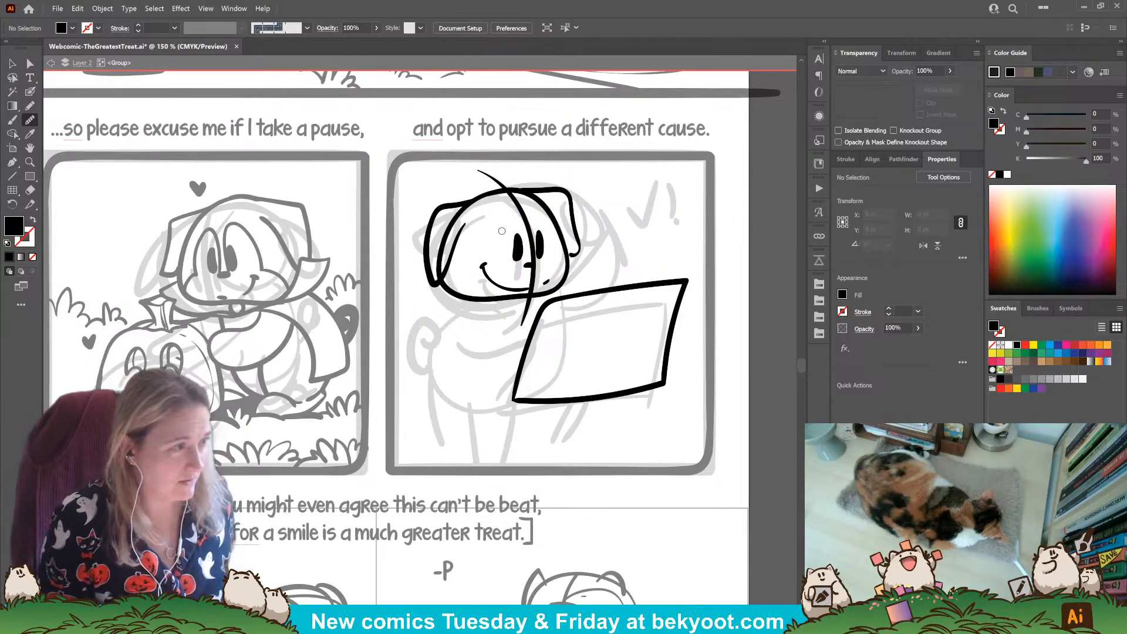
{"action": "left_click", "coordinate": [527, 267], "text": "ctrl"}
{"action": "key", "text": "Delete"}
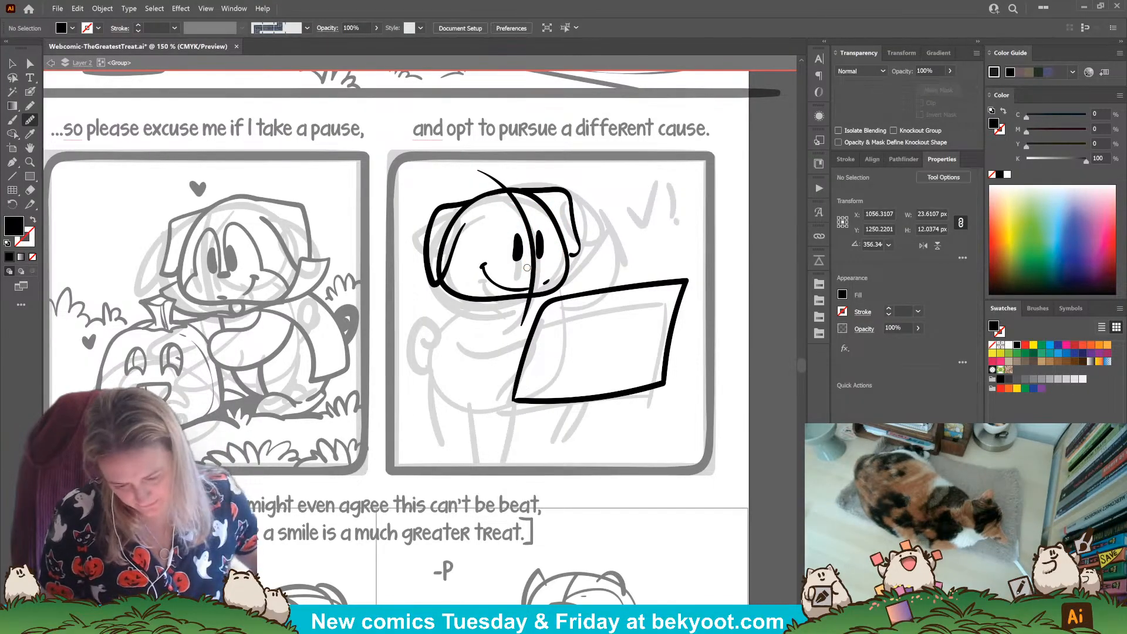
{"action": "left_click", "coordinate": [541, 241], "text": "ctrl"}
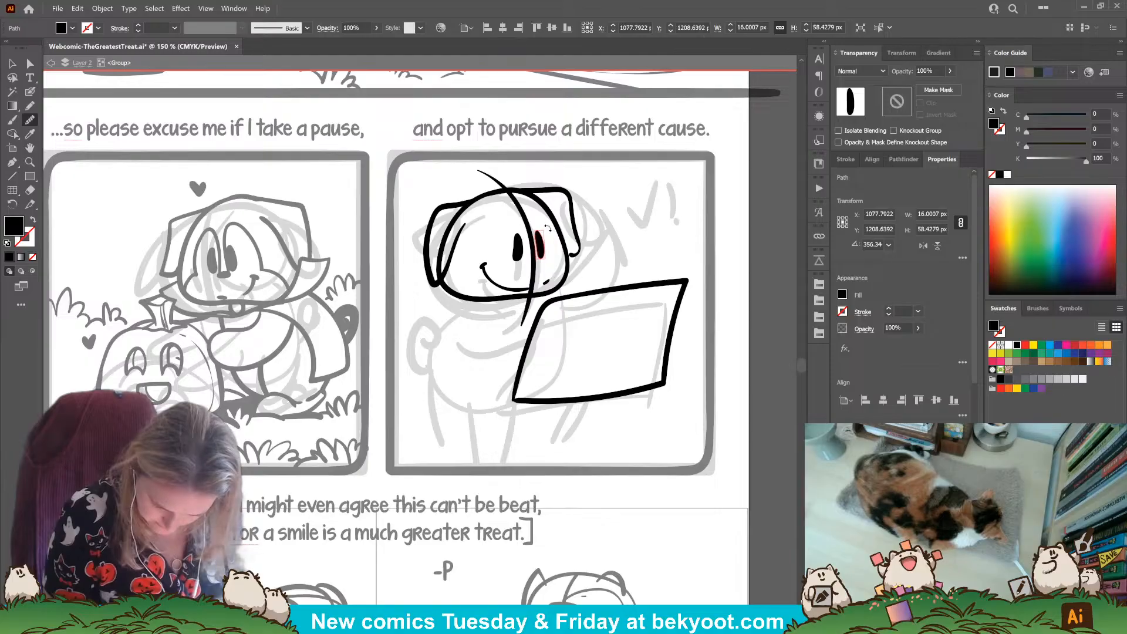
{"action": "key", "text": "ctrl+shift+a"}
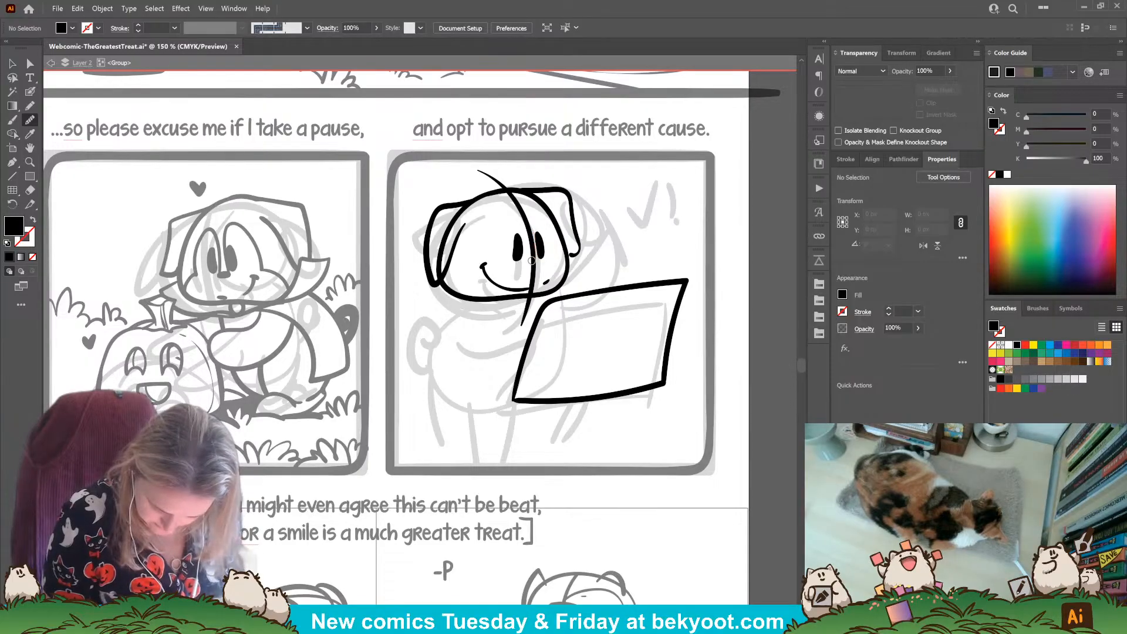
Step: Ink a small nose between the pupils, a rounded outline around each eye and a curved cheek line
{"action": "left_click", "coordinate": [29, 91]}
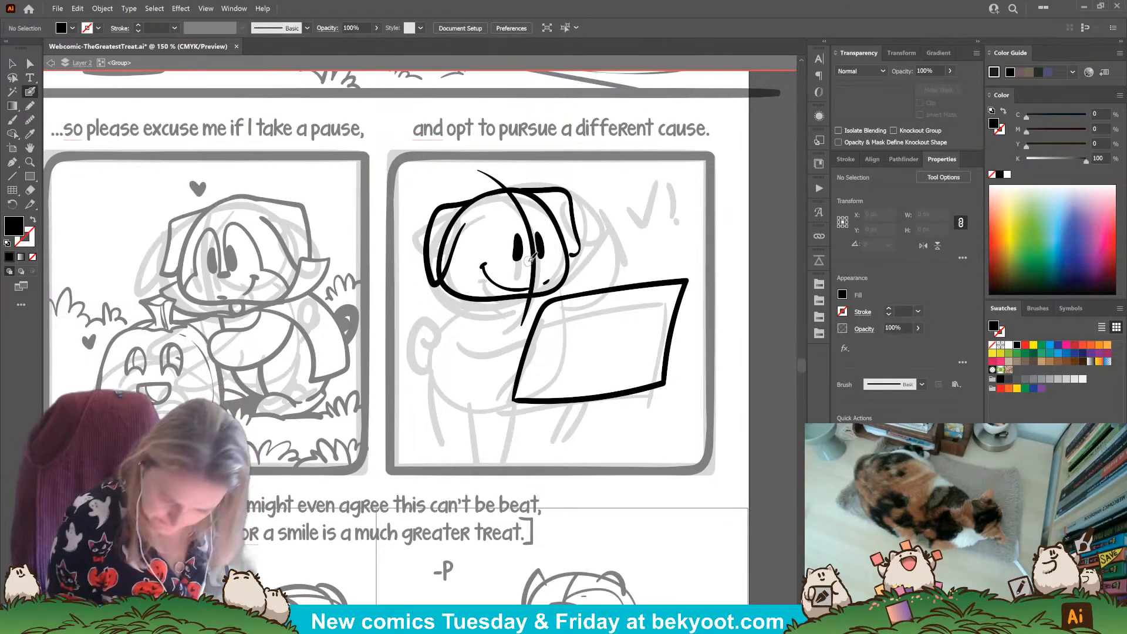
{"action": "key", "text": "shift+x"}
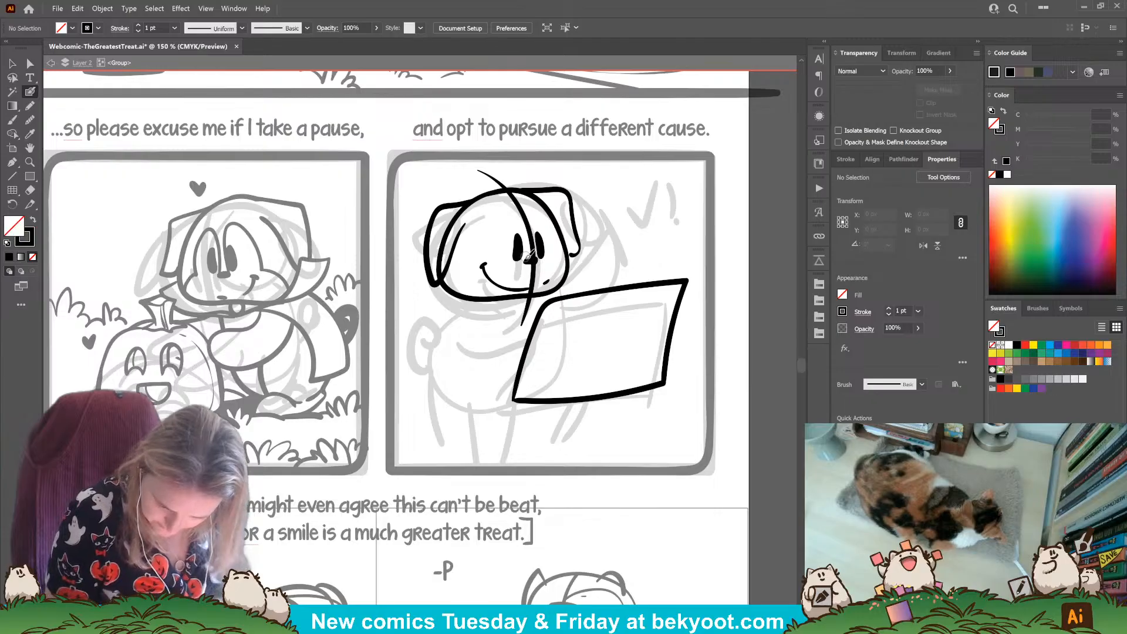
{"action": "mouse_move", "coordinate": [499, 225]}
{"action": "left_mouse_down"}
{"action": "mouse_move", "coordinate": [492, 259]}
{"action": "mouse_move", "coordinate": [475, 256]}
{"action": "mouse_move", "coordinate": [457, 292]}
{"action": "left_mouse_up"}
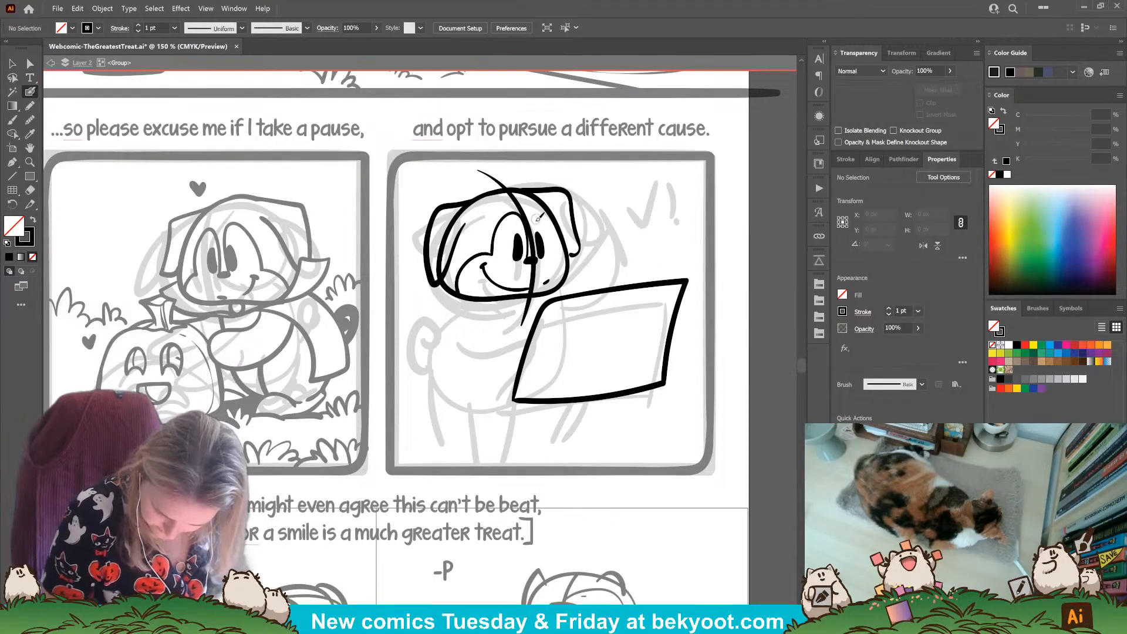
{"action": "left_click_drag", "start_coordinate": [537, 253], "coordinate": [539, 209]}
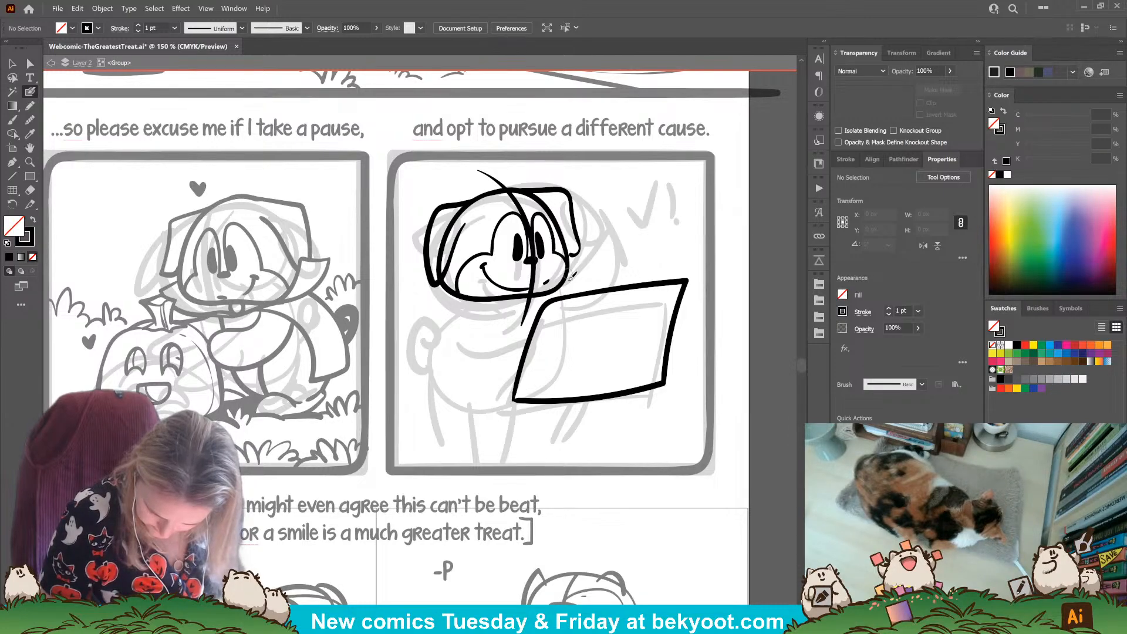
Step: Ink the dog's rounded body below the head, overlapping the near edge of the sign
{"action": "mouse_move", "coordinate": [544, 294]}
{"action": "left_mouse_down"}
{"action": "mouse_move", "coordinate": [524, 376]}
{"action": "mouse_move", "coordinate": [489, 399]}
{"action": "mouse_move", "coordinate": [434, 396]}
{"action": "mouse_move", "coordinate": [427, 323]}
{"action": "mouse_move", "coordinate": [471, 293]}
{"action": "left_mouse_up"}
{"action": "key", "text": "ctrl+z"}
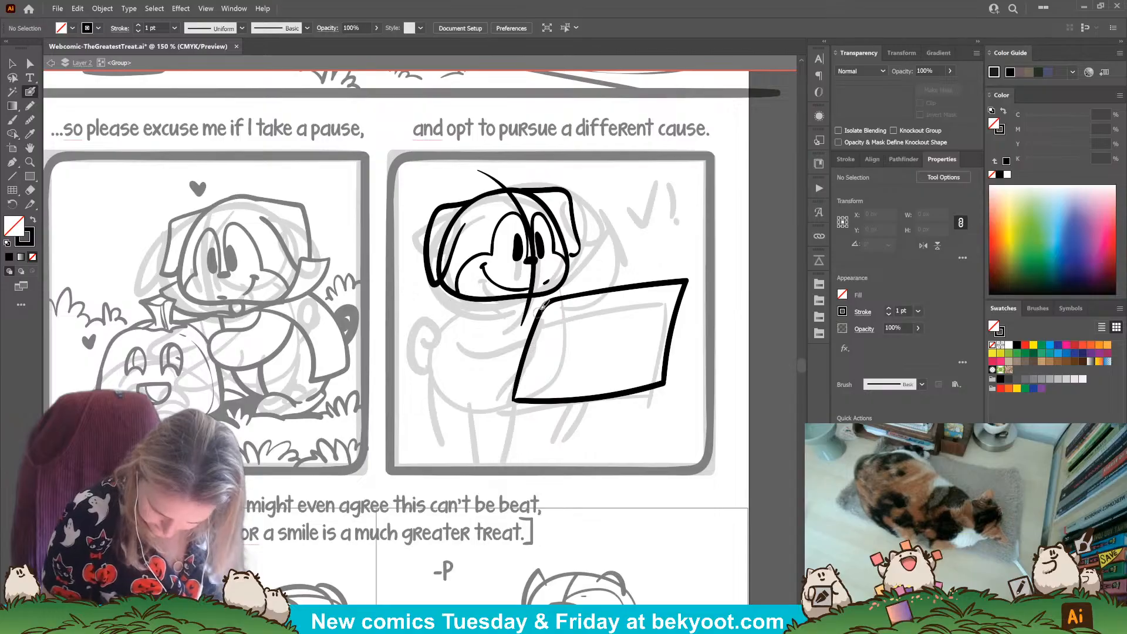
{"action": "mouse_move", "coordinate": [545, 292]}
{"action": "left_mouse_down"}
{"action": "mouse_move", "coordinate": [546, 334]}
{"action": "mouse_move", "coordinate": [514, 392]}
{"action": "mouse_move", "coordinate": [450, 386]}
{"action": "mouse_move", "coordinate": [426, 327]}
{"action": "mouse_move", "coordinate": [459, 301]}
{"action": "mouse_move", "coordinate": [523, 298]}
{"action": "mouse_move", "coordinate": [499, 401]}
{"action": "left_mouse_up"}
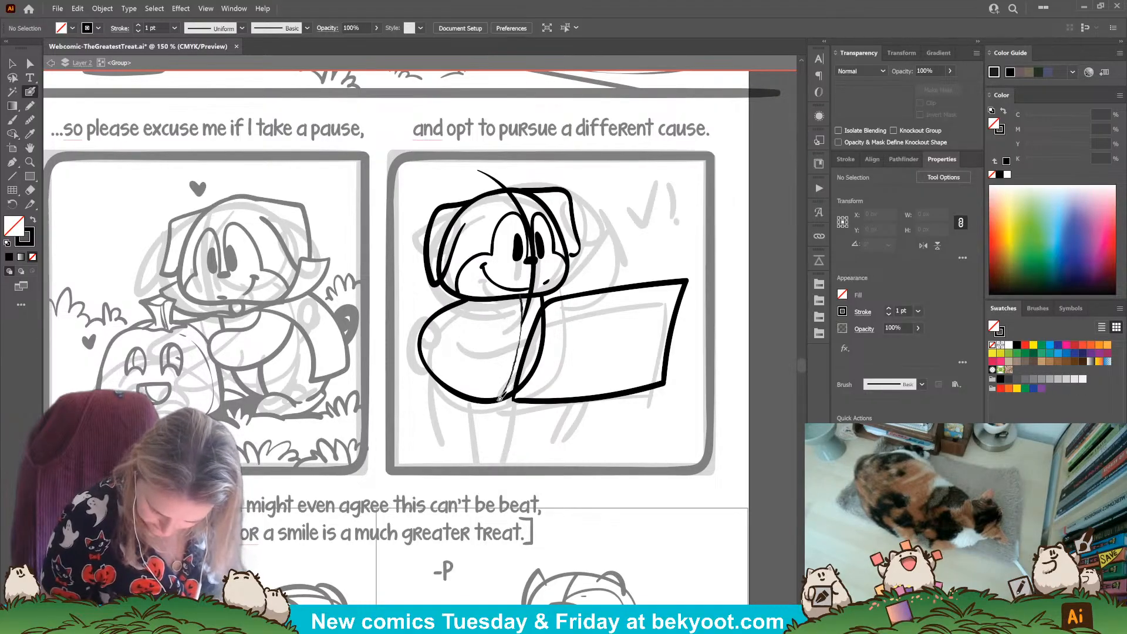
Step: Move the whole sign outline closer to the body, narrow it to about 325 px and rotate it slightly clockwise
{"action": "left_click", "coordinate": [538, 399], "text": "ctrl"}
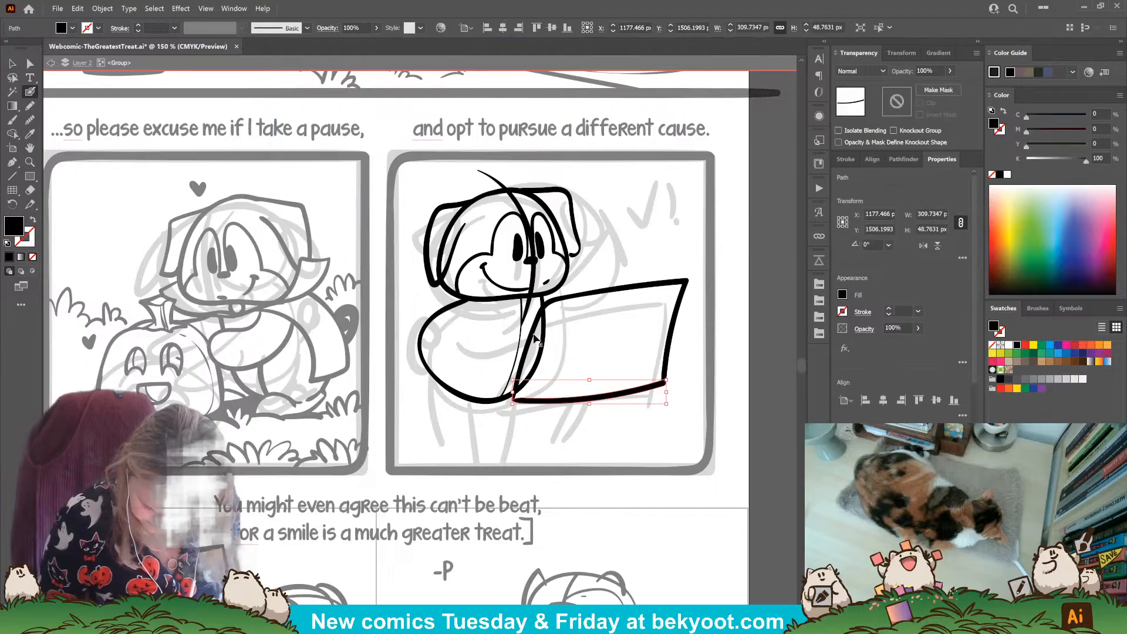
{"action": "left_click", "coordinate": [672, 333]}
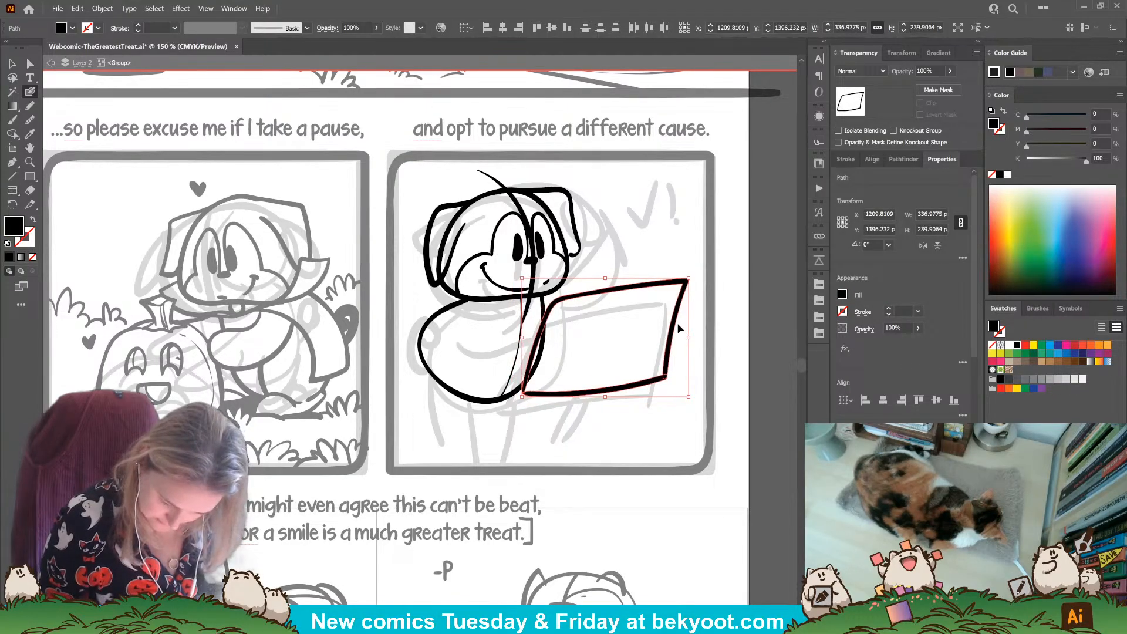
{"action": "left_click_drag", "start_coordinate": [691, 338], "coordinate": [659, 339]}
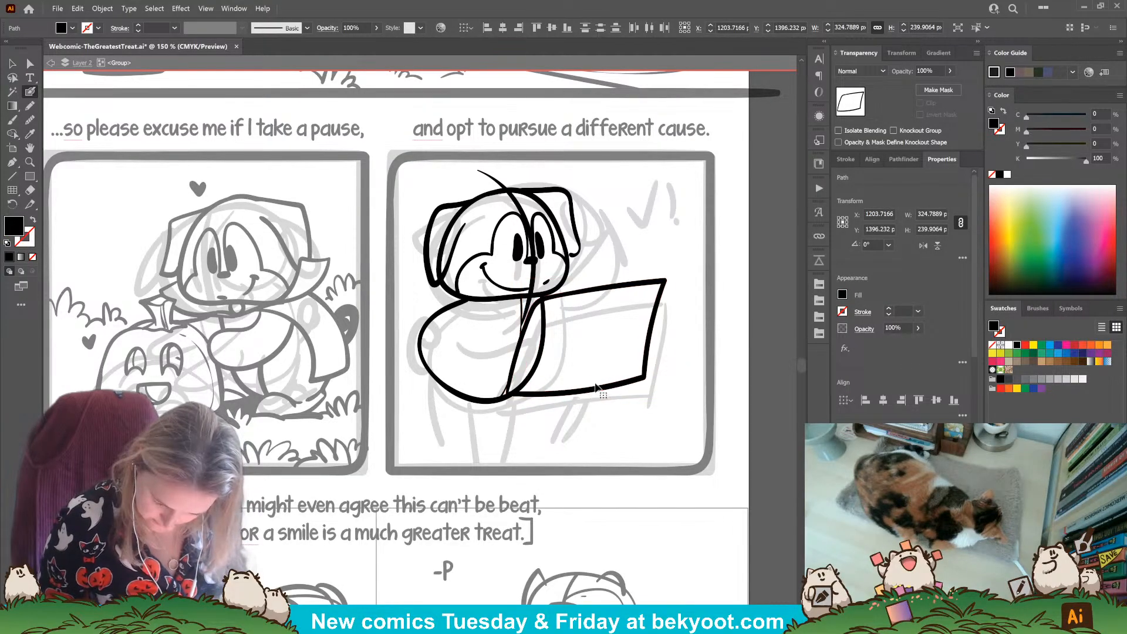
{"action": "left_click_drag", "start_coordinate": [670, 274], "coordinate": [674, 297]}
{"action": "left_click_drag", "start_coordinate": [598, 396], "coordinate": [596, 400]}
{"action": "left_click", "coordinate": [558, 443], "text": "ctrl"}
Step: Ink the arm curves across the dog's body, two leg lines below it and a long line down the back
{"action": "mouse_move", "coordinate": [470, 313]}
{"action": "left_mouse_down"}
{"action": "mouse_move", "coordinate": [530, 318]}
{"action": "mouse_move", "coordinate": [530, 347]}
{"action": "mouse_move", "coordinate": [513, 363]}
{"action": "mouse_move", "coordinate": [471, 361]}
{"action": "mouse_move", "coordinate": [445, 346]}
{"action": "left_mouse_up"}
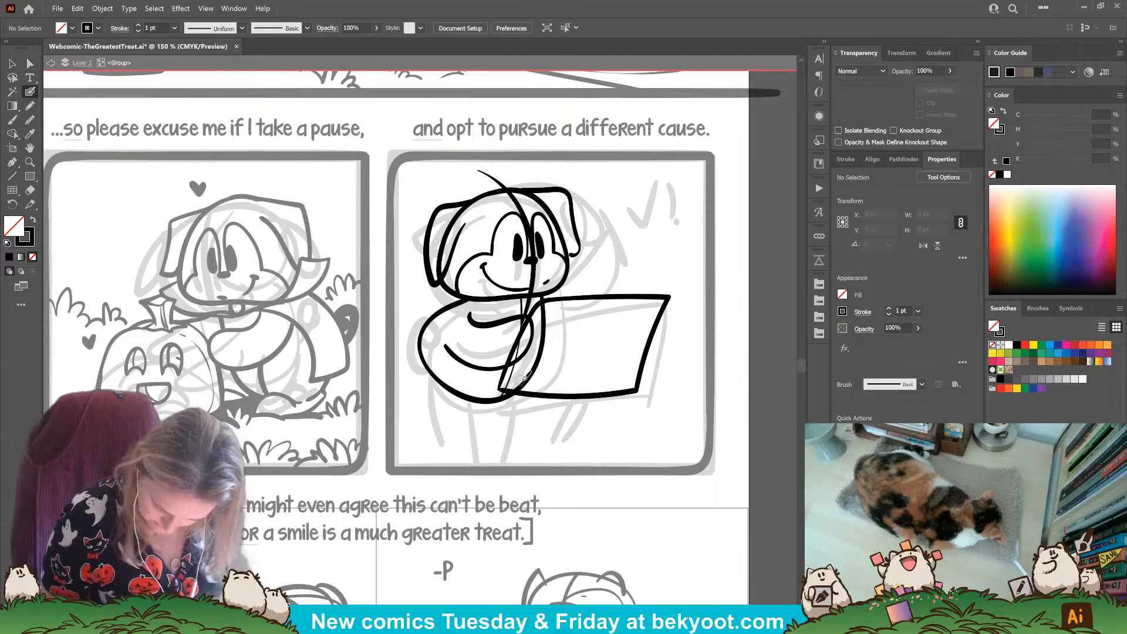
{"action": "left_click_drag", "start_coordinate": [525, 385], "coordinate": [505, 456]}
{"action": "left_click_drag", "start_coordinate": [481, 401], "coordinate": [471, 452]}
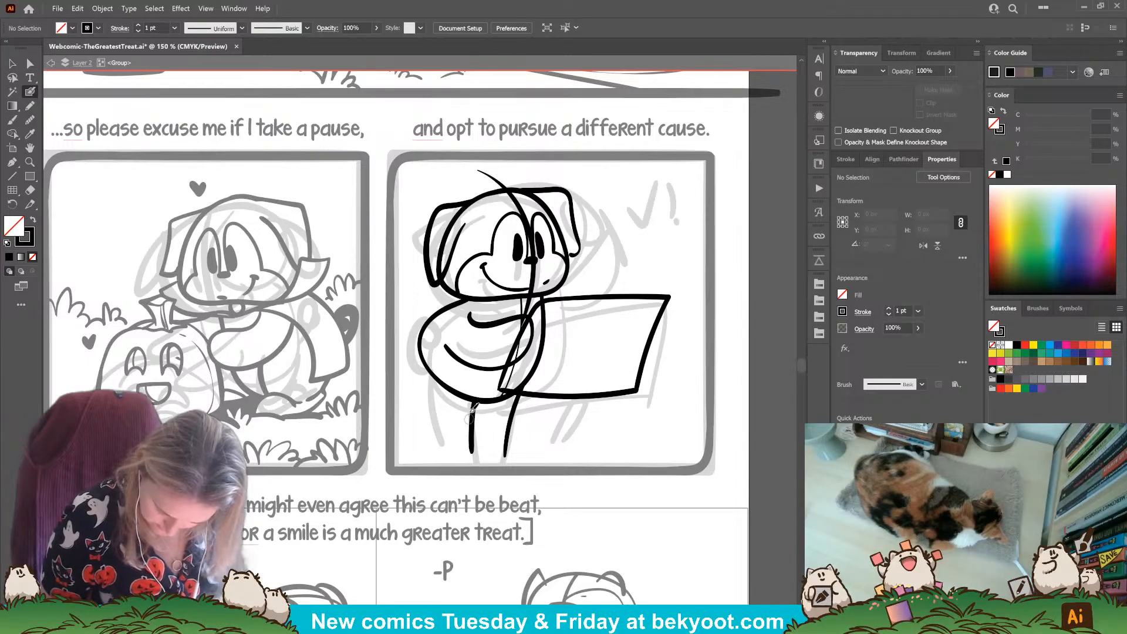
{"action": "left_click_drag", "start_coordinate": [469, 397], "coordinate": [470, 454]}
{"action": "left_click_drag", "start_coordinate": [424, 331], "coordinate": [434, 433]}
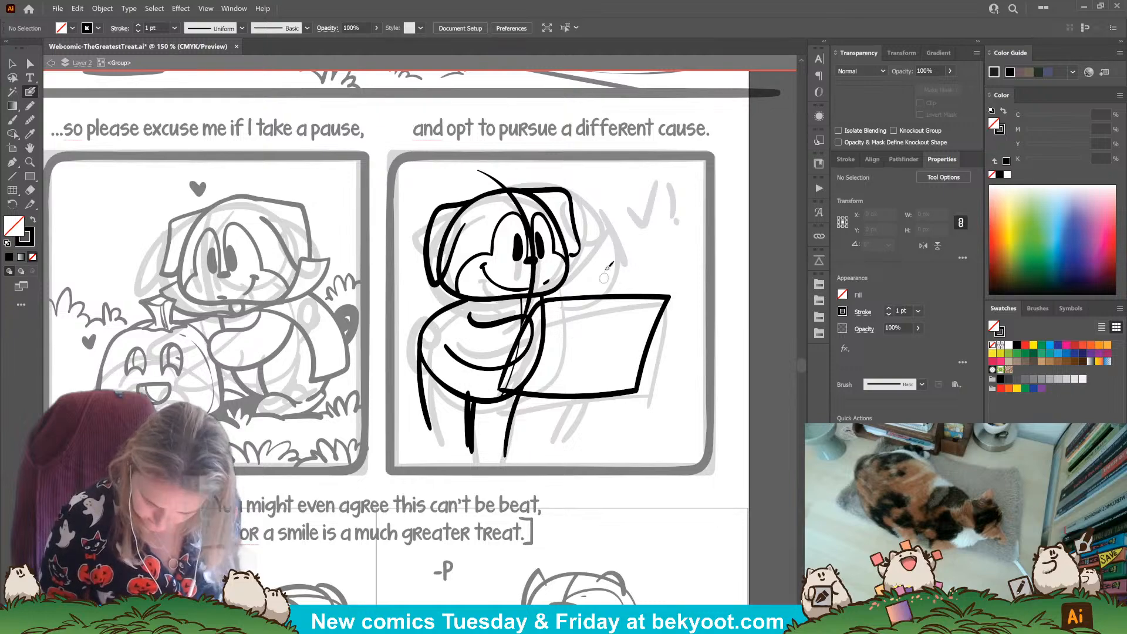
Step: Ink the dog's raised arm behind the sign holding a thick marker, with two short motion lines beside it
{"action": "mouse_move", "coordinate": [569, 270]}
{"action": "left_mouse_down"}
{"action": "mouse_move", "coordinate": [613, 246]}
{"action": "mouse_move", "coordinate": [620, 264]}
{"action": "mouse_move", "coordinate": [613, 291]}
{"action": "mouse_move", "coordinate": [591, 297]}
{"action": "mouse_move", "coordinate": [627, 266]}
{"action": "left_mouse_up"}
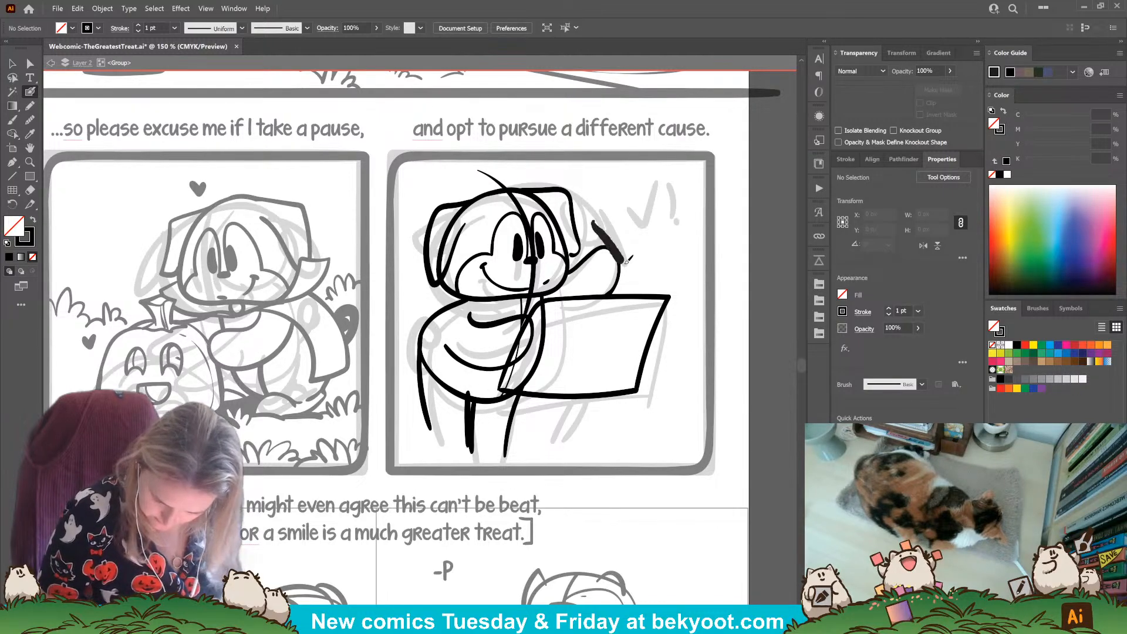
{"action": "key", "text": "ctrl+z"}
{"action": "left_click_drag", "start_coordinate": [591, 224], "coordinate": [627, 266]}
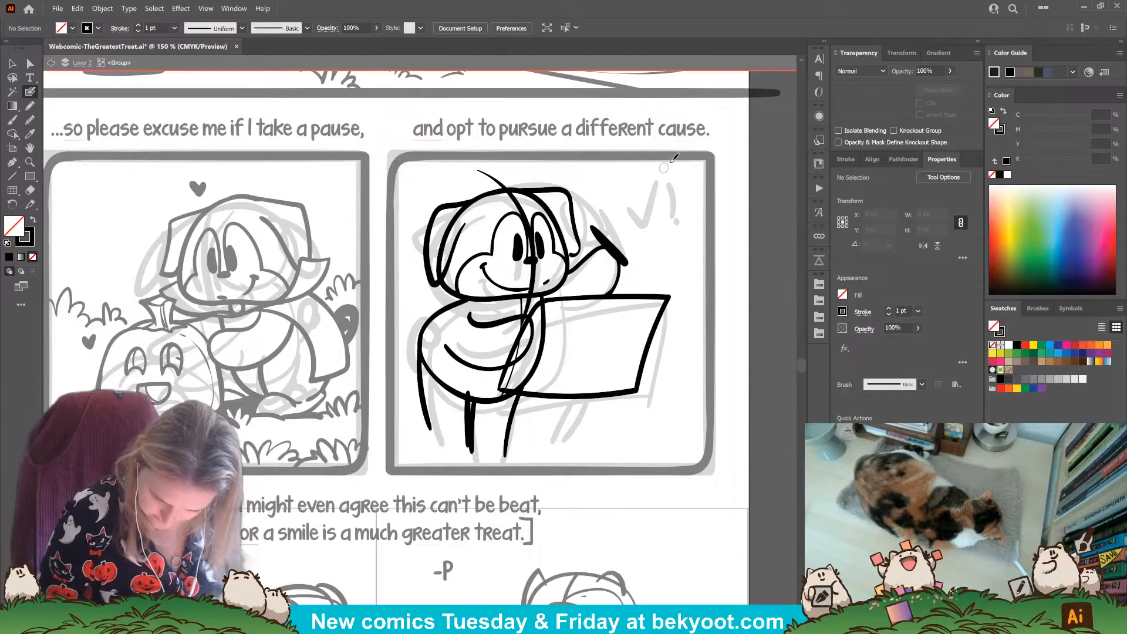
{"action": "left_click_drag", "start_coordinate": [632, 273], "coordinate": [638, 286]}
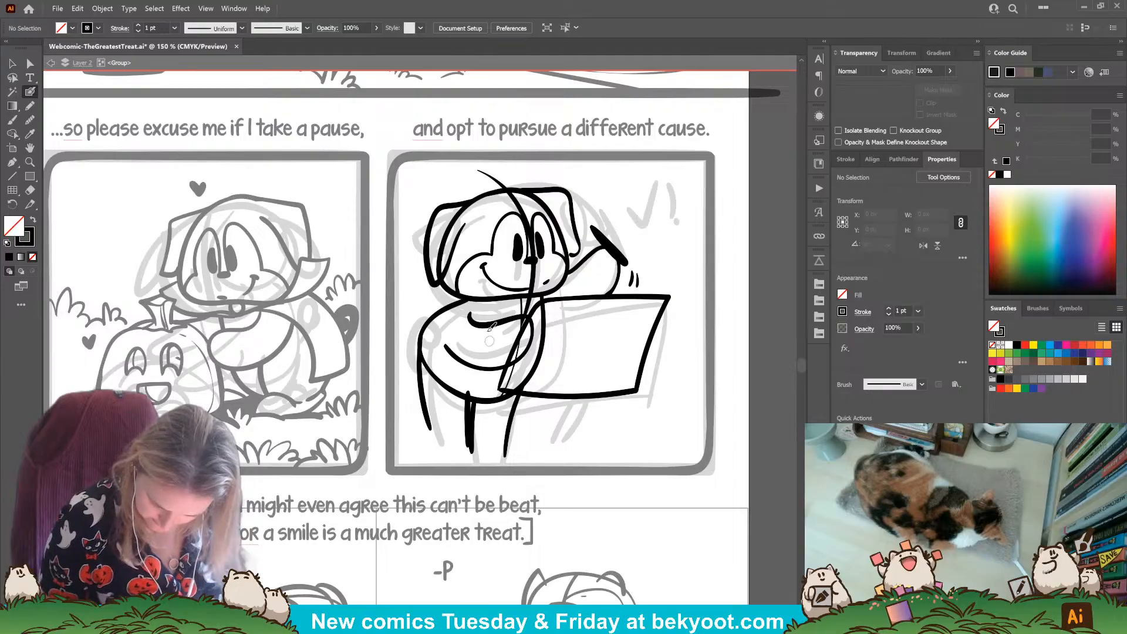
Step: Ink a pointed collar around the dog's neck, flaring out below the ear farthest from the sign
{"action": "mouse_move", "coordinate": [495, 311]}
{"action": "left_mouse_down"}
{"action": "mouse_move", "coordinate": [425, 301]}
{"action": "mouse_move", "coordinate": [458, 274]}
{"action": "mouse_move", "coordinate": [504, 317]}
{"action": "left_mouse_up"}
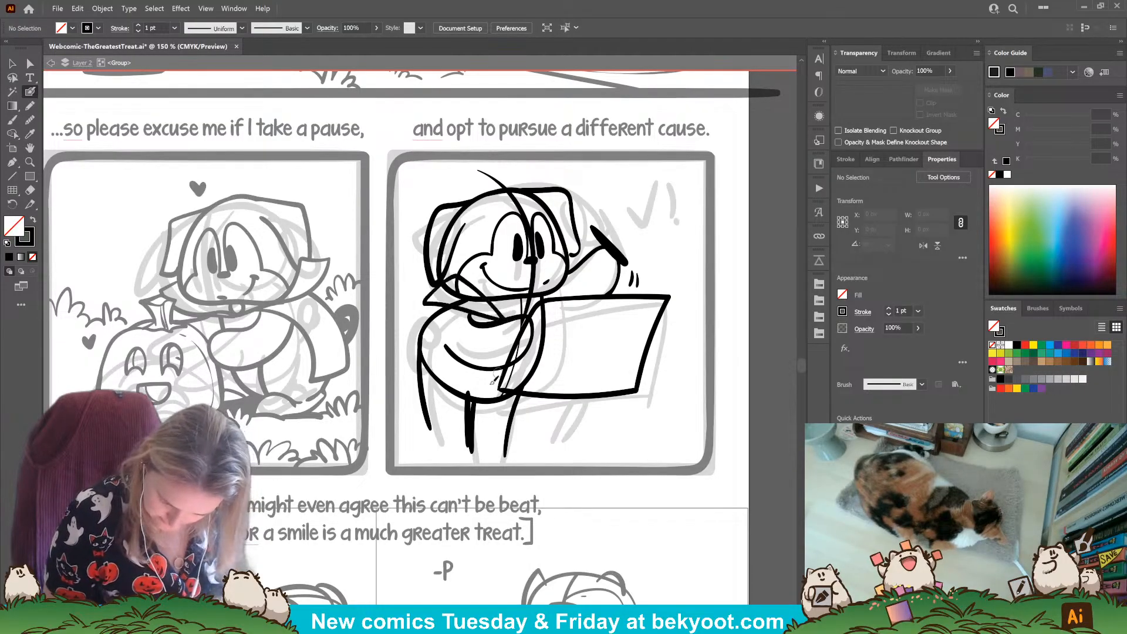
{"action": "mouse_move", "coordinate": [506, 320]}
{"action": "left_mouse_down"}
{"action": "mouse_move", "coordinate": [420, 294]}
{"action": "mouse_move", "coordinate": [449, 269]}
{"action": "mouse_move", "coordinate": [502, 311]}
{"action": "mouse_move", "coordinate": [470, 322]}
{"action": "mouse_move", "coordinate": [410, 396]}
{"action": "mouse_move", "coordinate": [418, 330]}
{"action": "mouse_move", "coordinate": [464, 297]}
{"action": "left_mouse_up"}
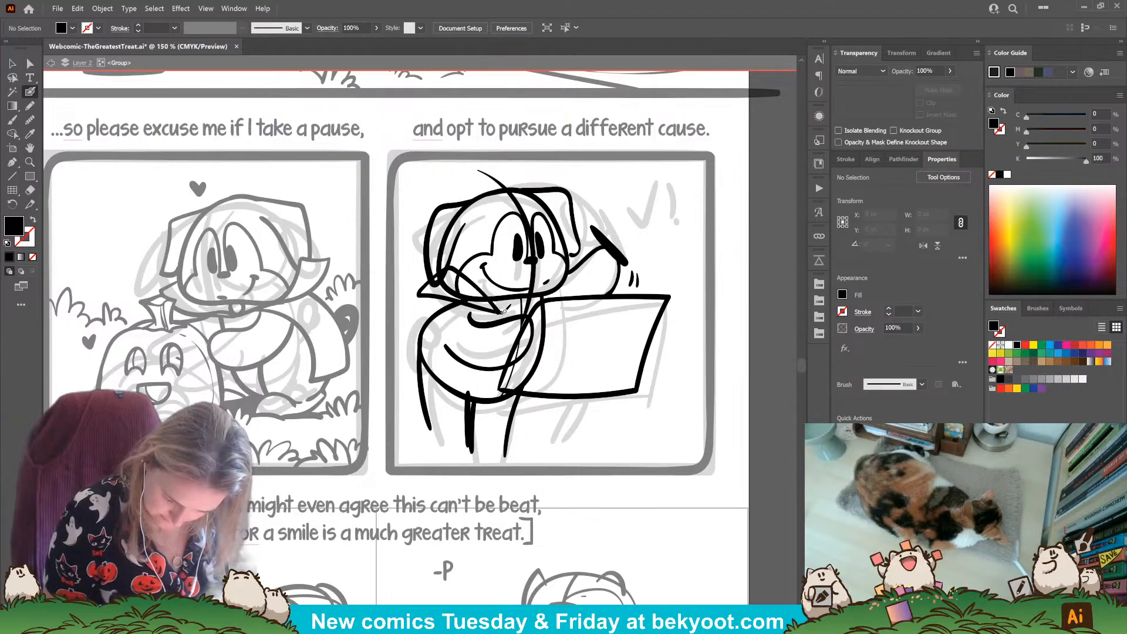
Step: Ink the small pointed collar tip beside the cheek nearest the marker arm
{"action": "left_click", "coordinate": [501, 312], "text": "ctrl"}
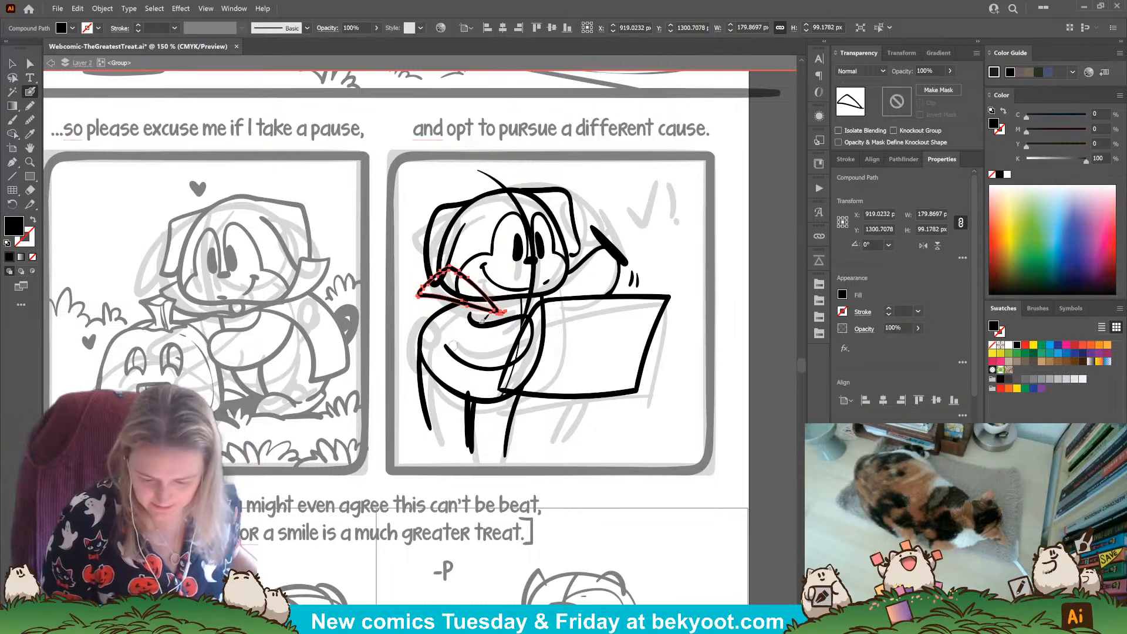
{"action": "left_click", "coordinate": [664, 215], "text": "ctrl"}
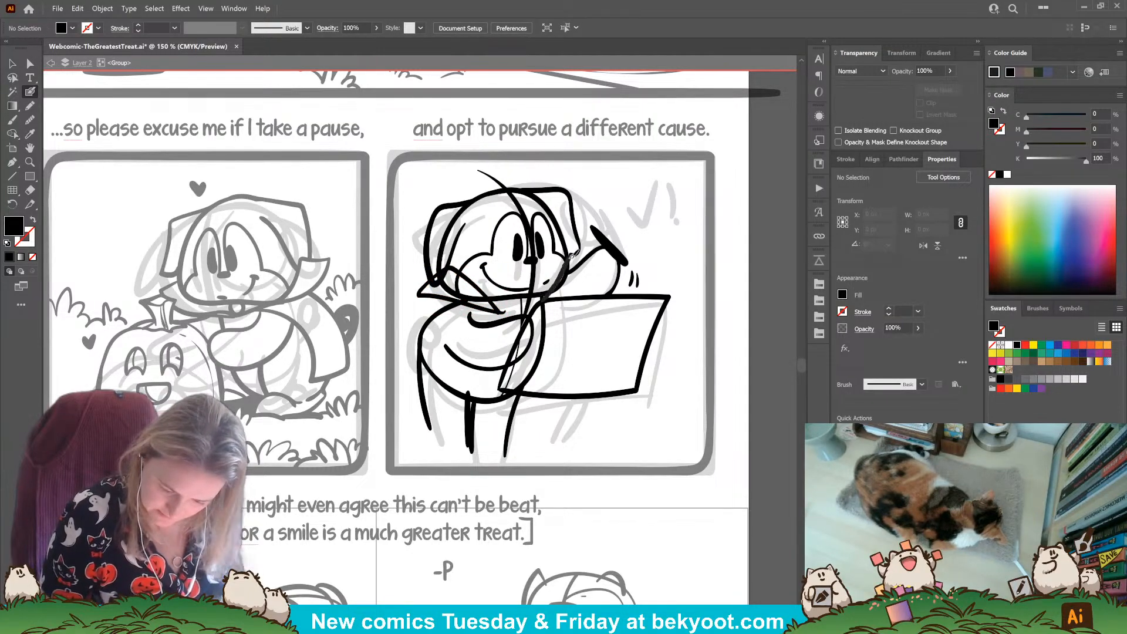
{"action": "key", "text": "shift+x"}
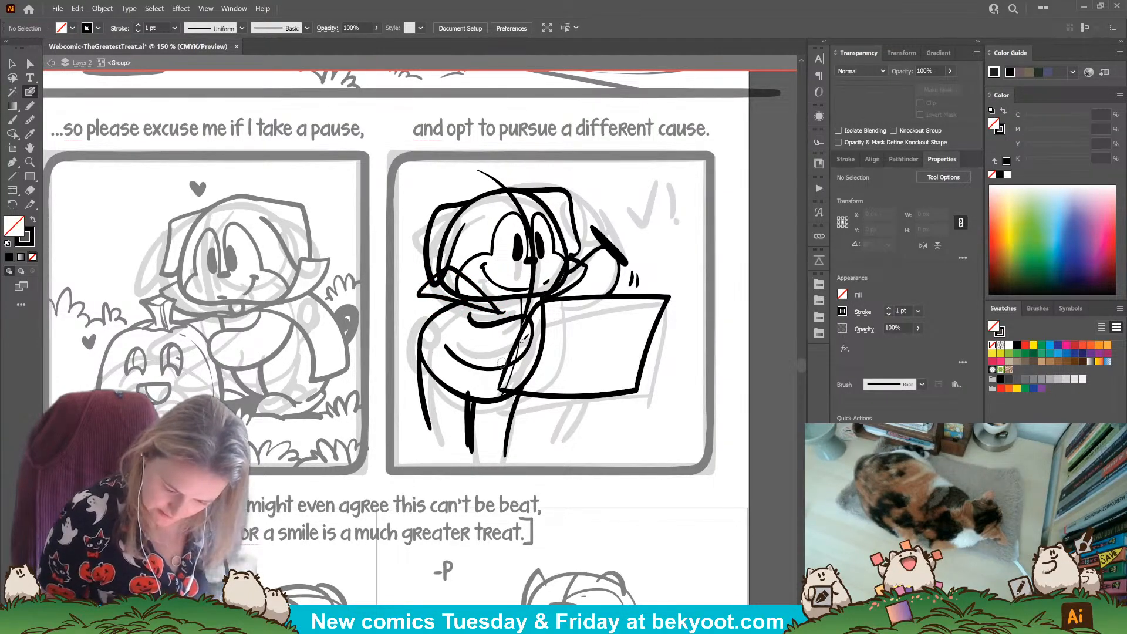
{"action": "mouse_move", "coordinate": [505, 320]}
{"action": "left_mouse_down"}
{"action": "mouse_move", "coordinate": [443, 325]}
{"action": "mouse_move", "coordinate": [412, 381]}
{"action": "left_mouse_up"}
{"action": "mouse_move", "coordinate": [477, 332]}
{"action": "left_mouse_down"}
{"action": "mouse_move", "coordinate": [452, 403]}
{"action": "mouse_move", "coordinate": [409, 378]}
{"action": "mouse_move", "coordinate": [420, 329]}
{"action": "mouse_move", "coordinate": [460, 298]}
{"action": "left_mouse_up"}
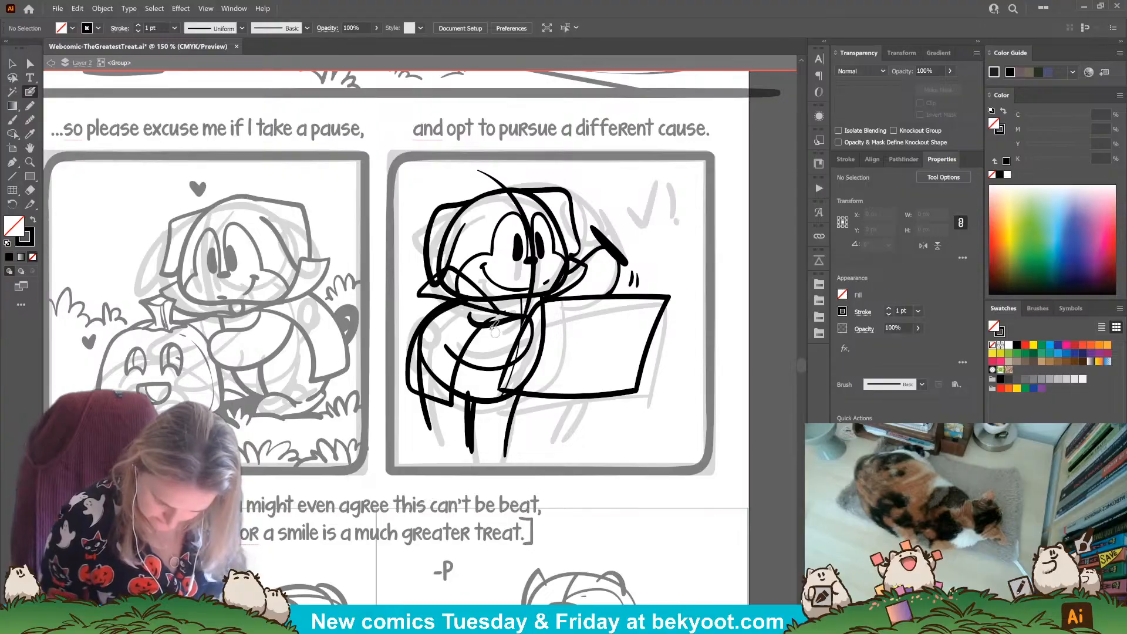
{"action": "key", "text": "ctrl+z"}
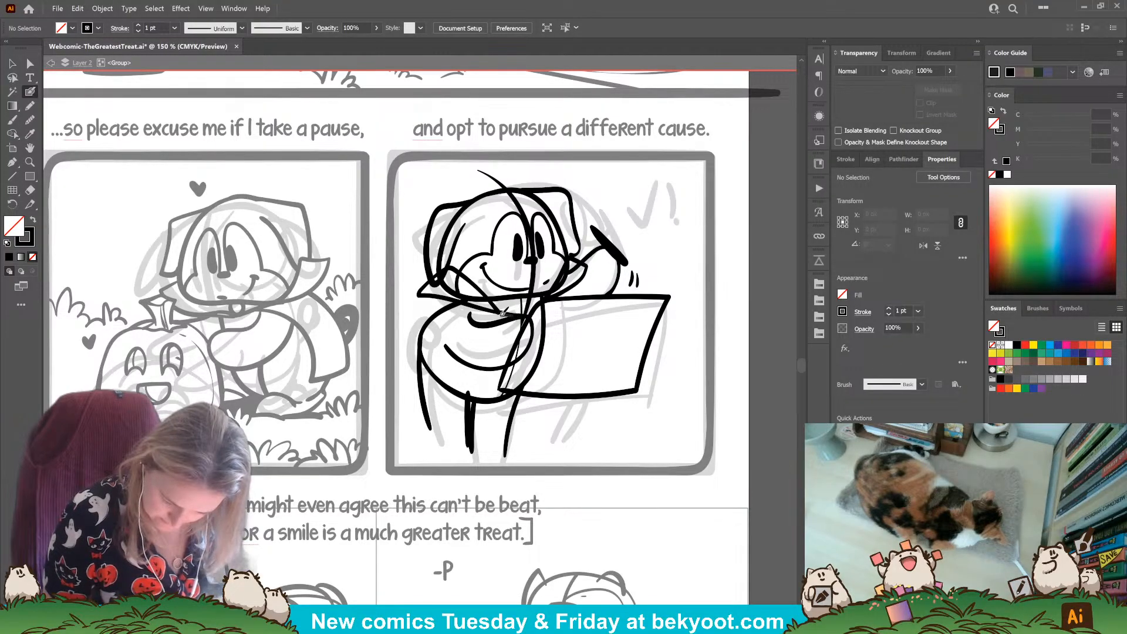
Step: Ink the coat's squared back panel over the dog's rear and a thick curled tail above it
{"action": "mouse_move", "coordinate": [474, 334]}
{"action": "left_mouse_down"}
{"action": "mouse_move", "coordinate": [456, 400]}
{"action": "mouse_move", "coordinate": [413, 391]}
{"action": "mouse_move", "coordinate": [421, 325]}
{"action": "mouse_move", "coordinate": [468, 294]}
{"action": "left_mouse_up"}
{"action": "mouse_move", "coordinate": [422, 329]}
{"action": "left_mouse_down"}
{"action": "mouse_move", "coordinate": [408, 311]}
{"action": "mouse_move", "coordinate": [422, 306]}
{"action": "mouse_move", "coordinate": [413, 328]}
{"action": "left_mouse_up"}
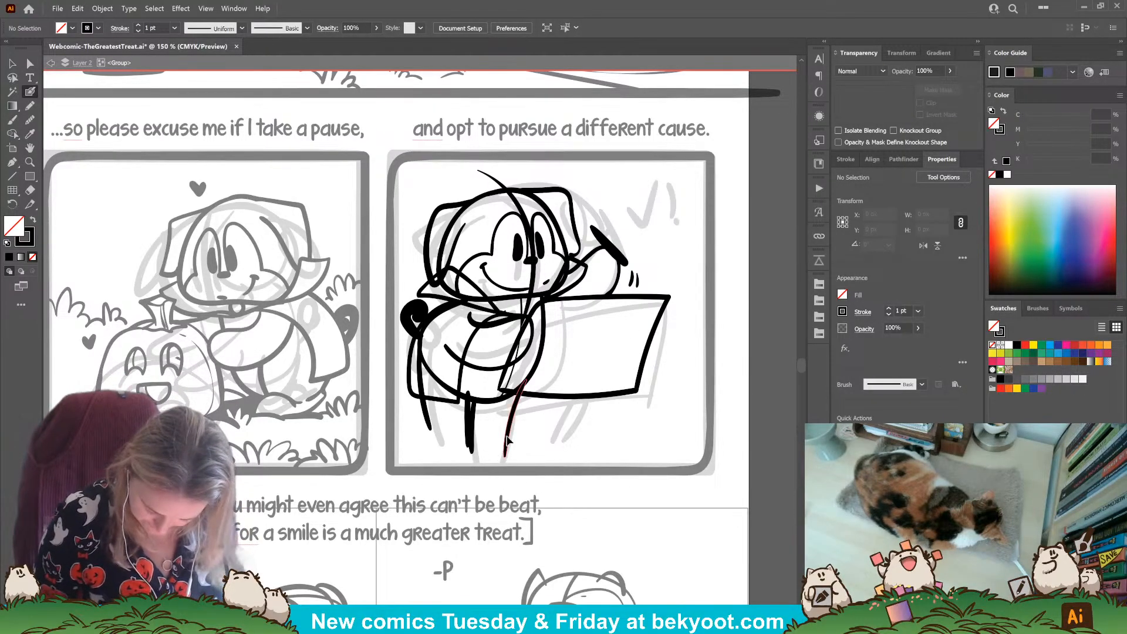
Step: Ink a flat foot under the leg nearest the sign and a small arched foot stroke under the other leg
{"action": "key", "text": "shift+x"}
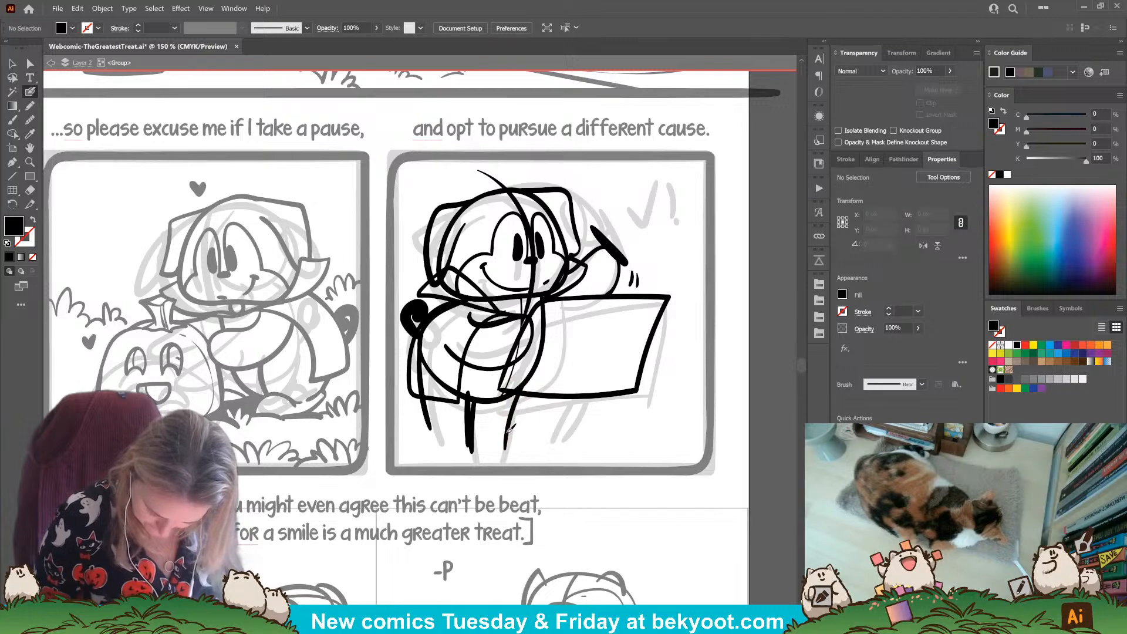
{"action": "key", "text": "shift+x"}
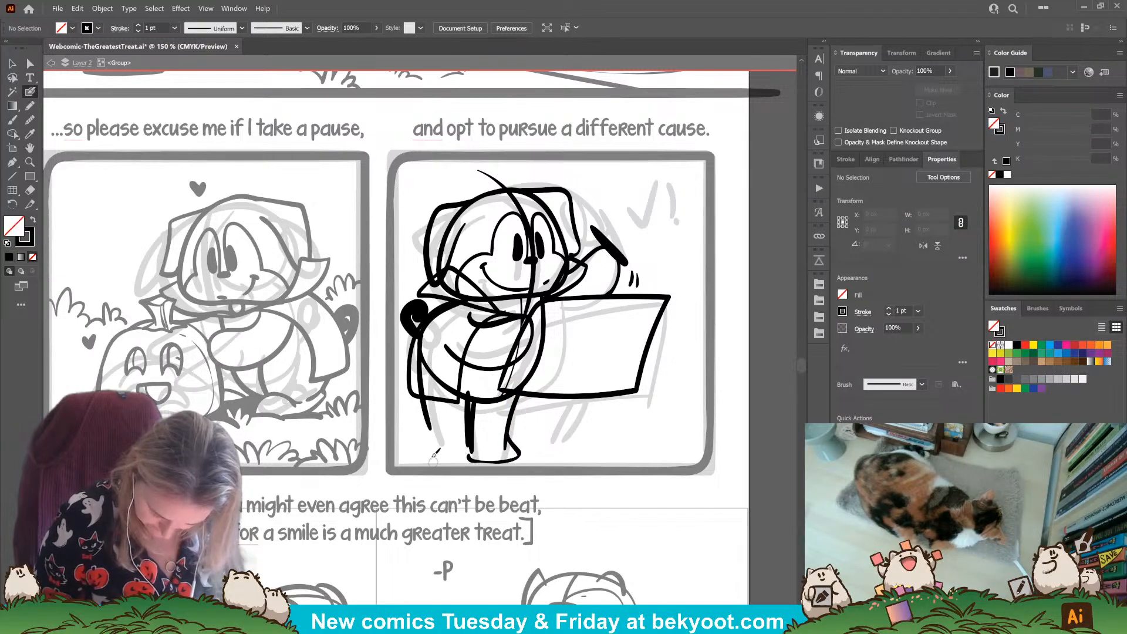
{"action": "mouse_move", "coordinate": [435, 452]}
{"action": "left_mouse_down"}
{"action": "mouse_move", "coordinate": [471, 452]}
{"action": "mouse_move", "coordinate": [429, 422]}
{"action": "mouse_move", "coordinate": [432, 456]}
{"action": "left_mouse_up"}
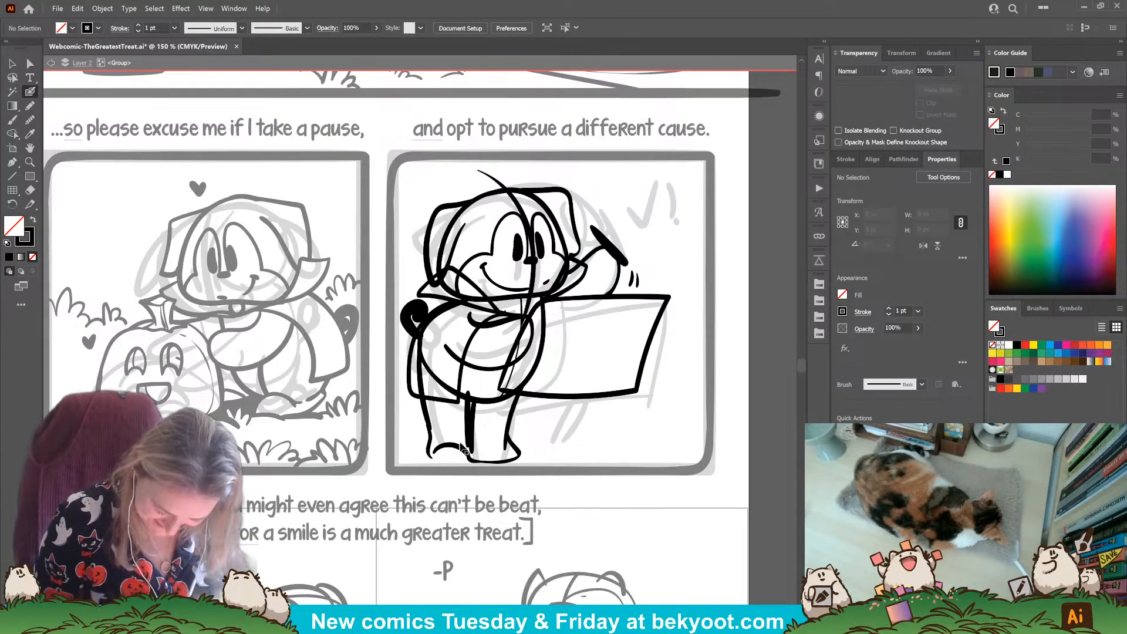
Step: Redraw the line of the leg nearest the sign with a narrower ankle and widen its foot
{"action": "left_click_drag", "start_coordinate": [525, 381], "coordinate": [511, 444]}
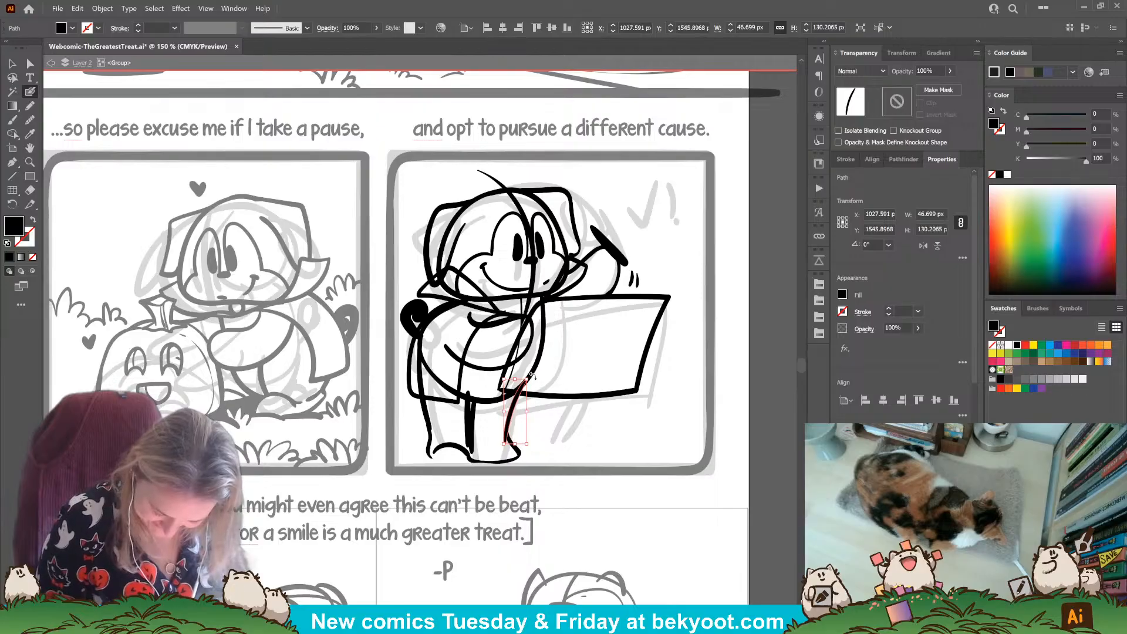
{"action": "left_click_drag", "start_coordinate": [526, 380], "coordinate": [507, 437]}
{"action": "left_click", "coordinate": [547, 435], "text": "ctrl"}
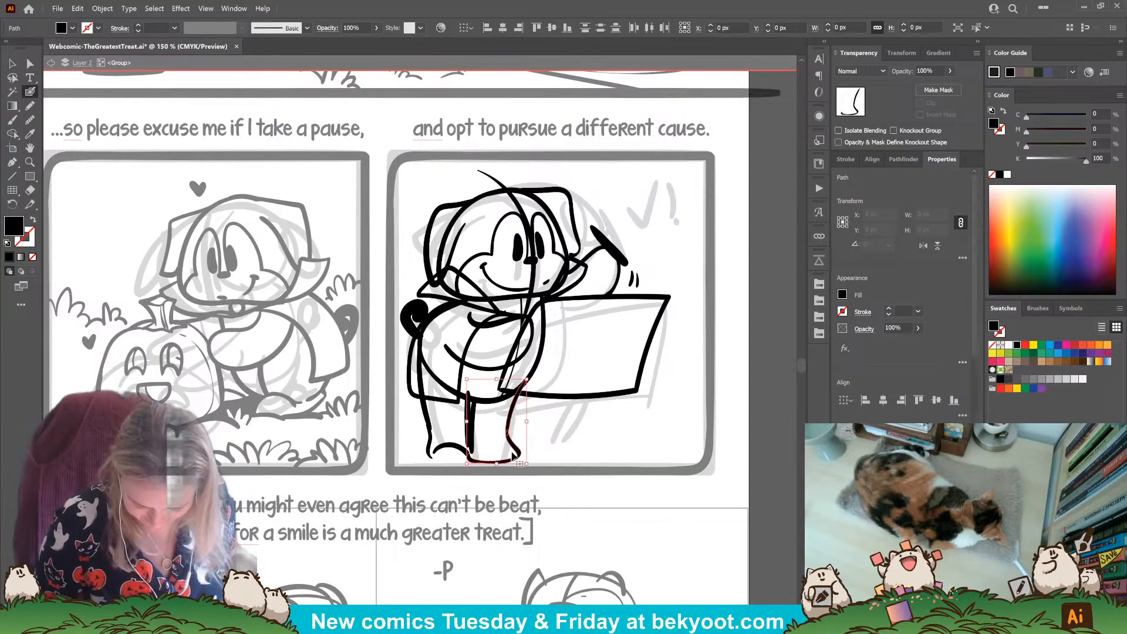
{"action": "left_click", "coordinate": [506, 463], "text": "ctrl"}
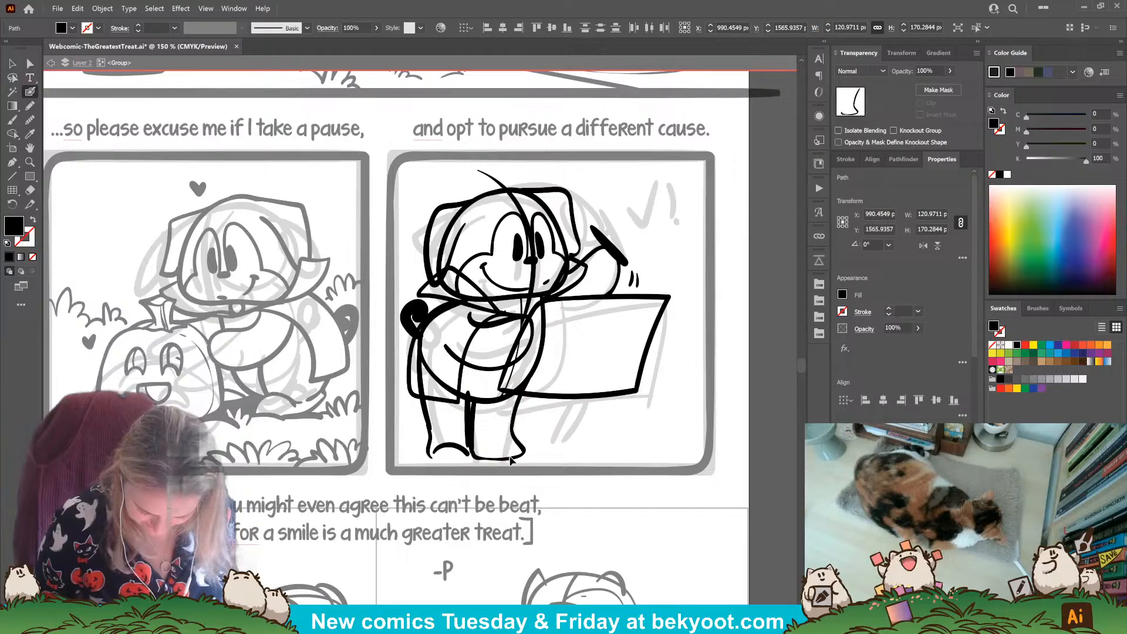
Step: Delete the thick extra line between the legs together with the arched foot stroke of the rear leg
{"action": "left_click", "coordinate": [474, 428], "text": "ctrl"}
{"action": "left_click_drag", "start_coordinate": [468, 392], "coordinate": [470, 447]}
{"action": "left_click", "coordinate": [447, 447], "text": "ctrl+shift"}
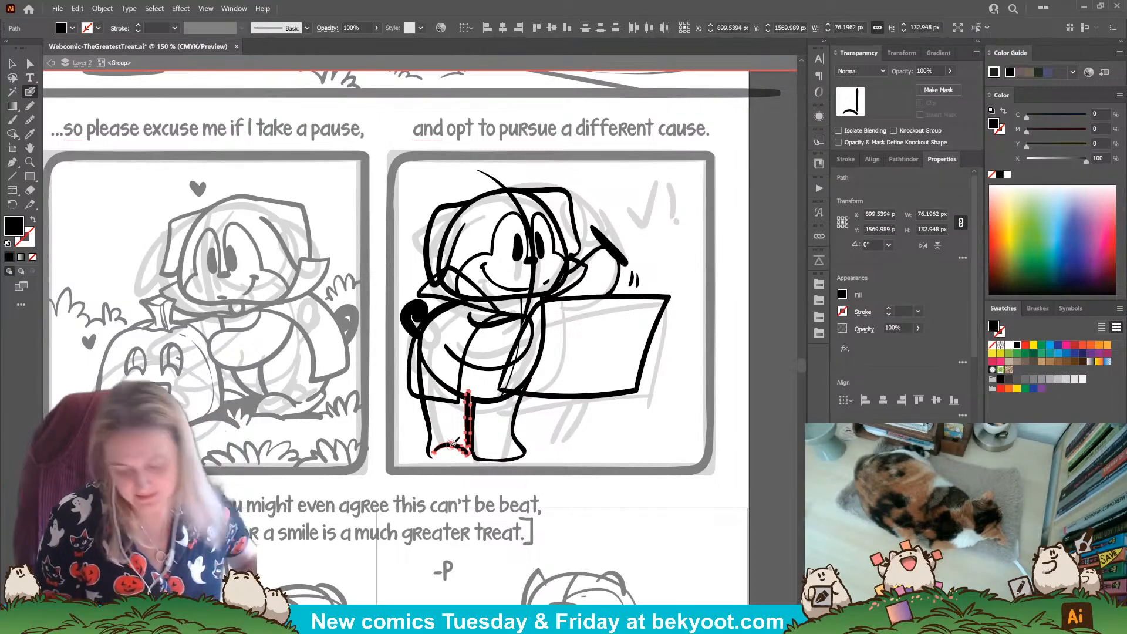
{"action": "key", "text": "Delete"}
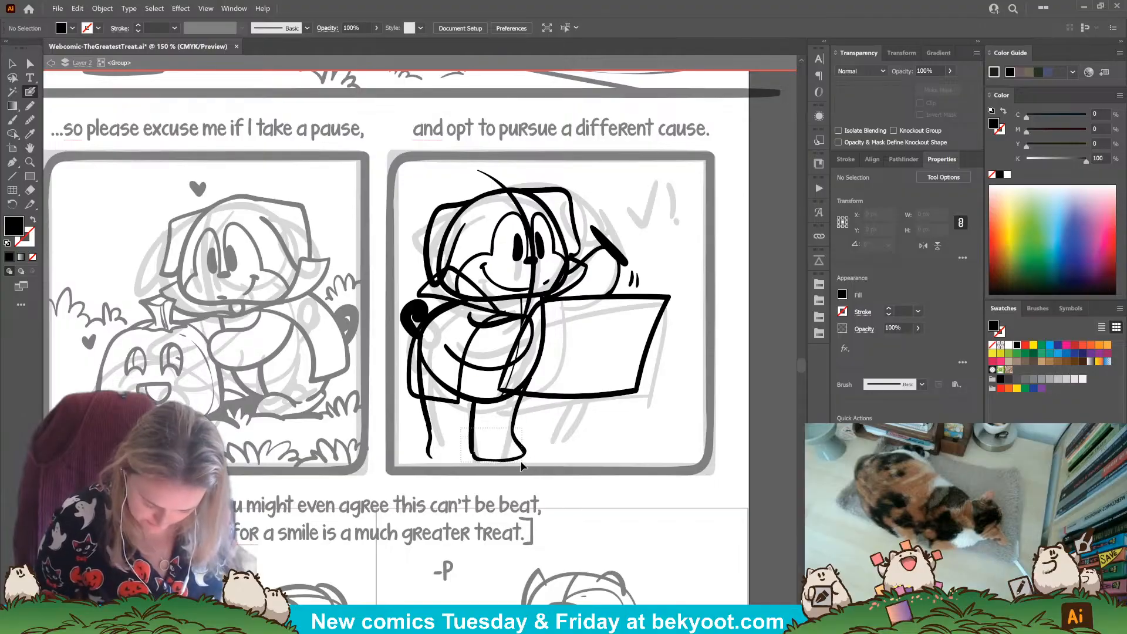
Step: Flatten the sole of the leg nearest the sign and ink the rear leg as a full outline with a flat foot
{"action": "left_click_drag", "start_coordinate": [471, 398], "coordinate": [524, 450]}
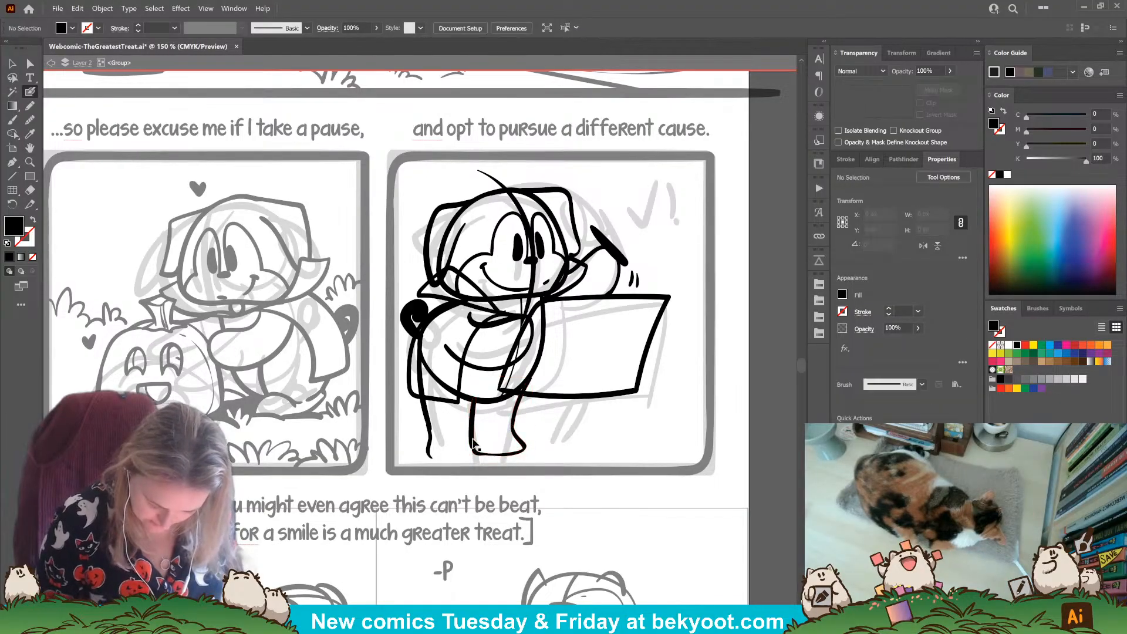
{"action": "left_click", "coordinate": [527, 439], "text": "ctrl"}
{"action": "left_click", "coordinate": [516, 413], "text": "ctrl+shift"}
{"action": "left_click_drag", "start_coordinate": [468, 417], "coordinate": [474, 417]}
{"action": "mouse_move", "coordinate": [532, 382]}
{"action": "left_mouse_down"}
{"action": "mouse_move", "coordinate": [525, 445]}
{"action": "mouse_move", "coordinate": [511, 455]}
{"action": "left_mouse_up"}
{"action": "mouse_move", "coordinate": [472, 394]}
{"action": "left_mouse_down"}
{"action": "mouse_move", "coordinate": [486, 456]}
{"action": "mouse_move", "coordinate": [440, 447]}
{"action": "mouse_move", "coordinate": [428, 392]}
{"action": "left_mouse_up"}
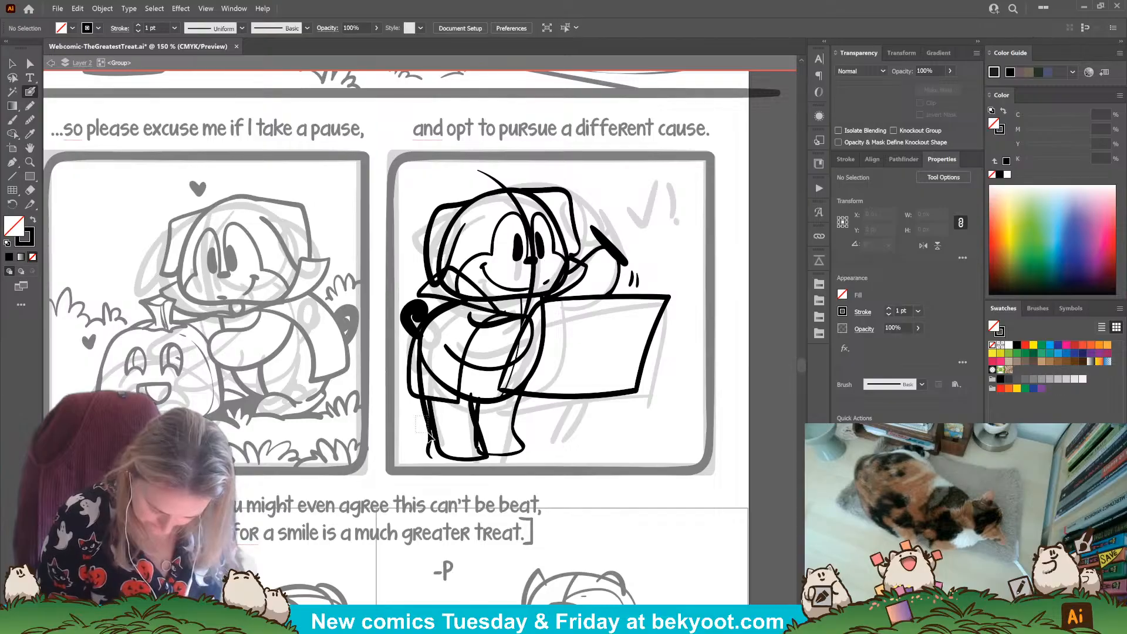
Step: Remove the long line down the dog's back and the body curve that shows through the coat
{"action": "left_click_drag", "start_coordinate": [430, 437], "coordinate": [420, 332]}
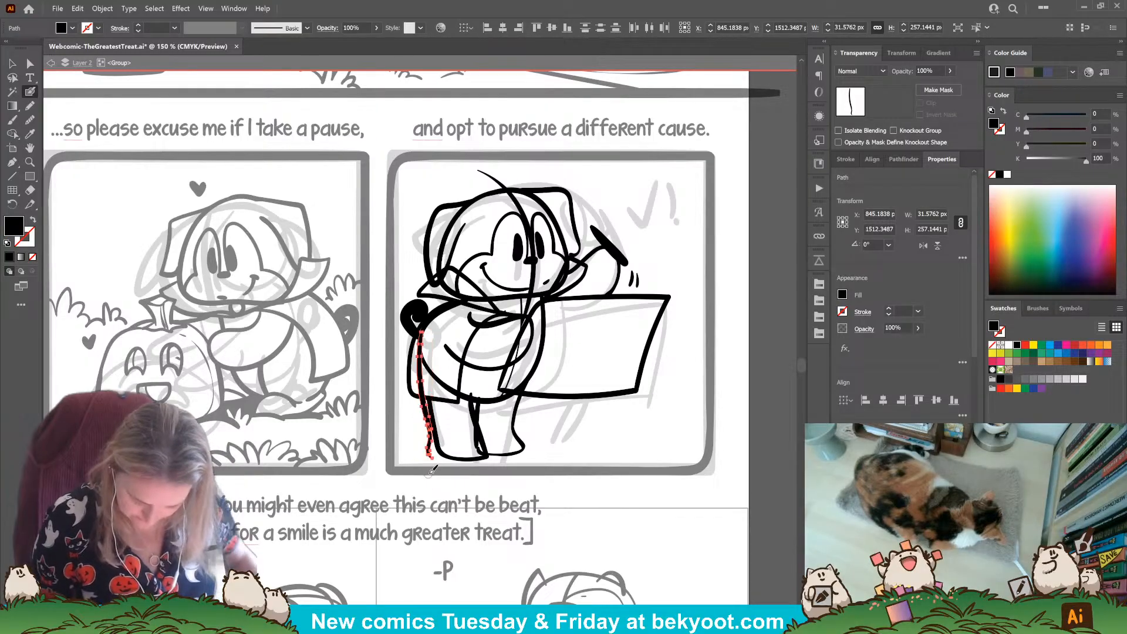
{"action": "key", "text": "ctrl+shift+a"}
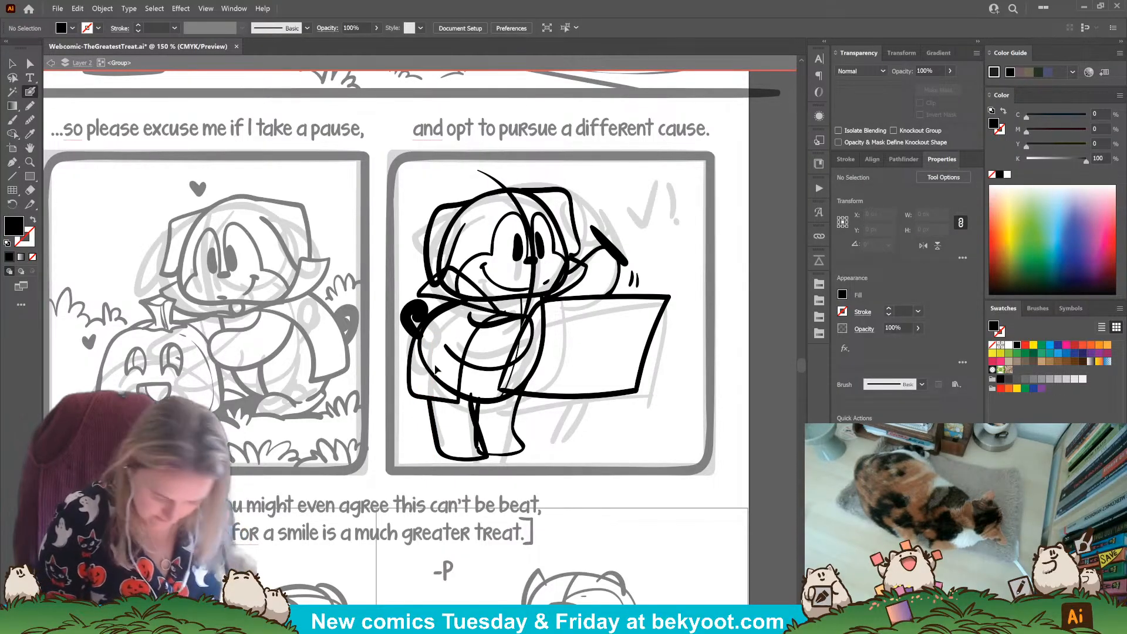
{"action": "mouse_move", "coordinate": [434, 370]}
{"action": "left_mouse_down"}
{"action": "mouse_move", "coordinate": [470, 299]}
{"action": "mouse_move", "coordinate": [444, 371]}
{"action": "mouse_move", "coordinate": [432, 371]}
{"action": "mouse_move", "coordinate": [420, 327]}
{"action": "mouse_move", "coordinate": [468, 299]}
{"action": "left_mouse_up"}
{"action": "key", "text": "ctrl+shift+a"}
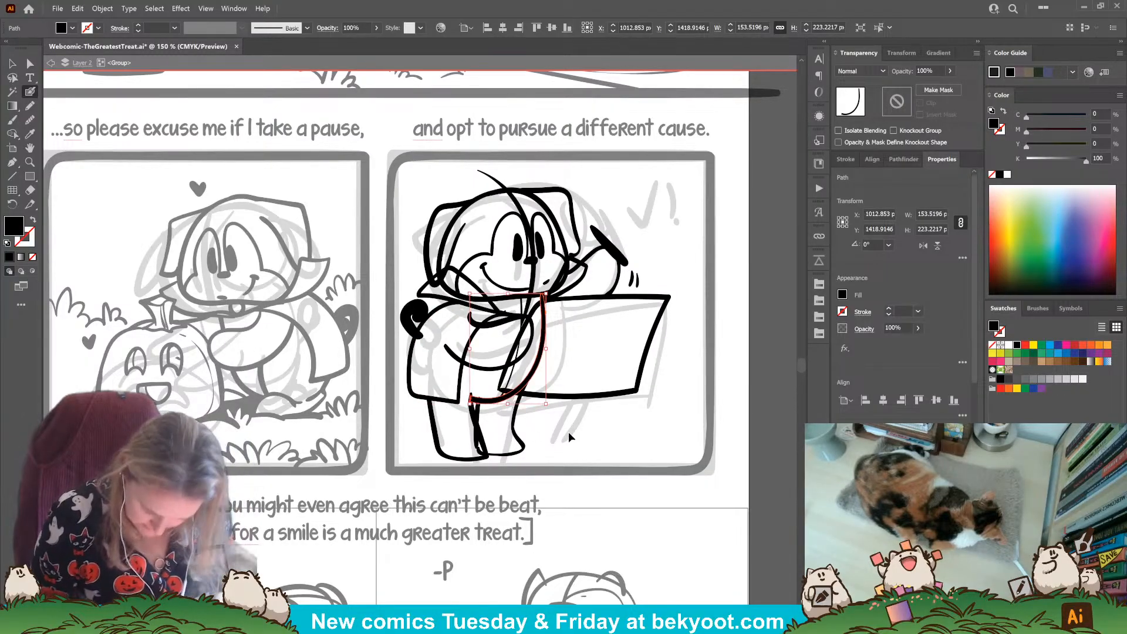
Step: Clean up the overlapping lines between the two legs, leaving the rear leg's outline in front
{"action": "left_click_drag", "start_coordinate": [480, 451], "coordinate": [477, 398]}
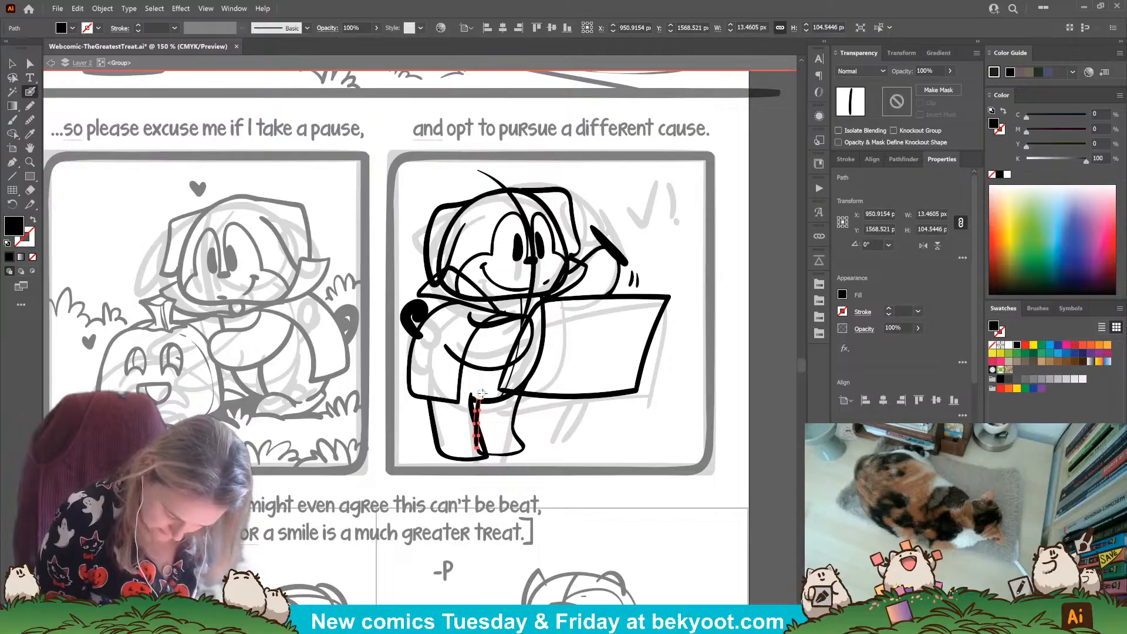
{"action": "key", "text": "ctrl+shift+a"}
{"action": "mouse_move", "coordinate": [479, 425]}
{"action": "left_mouse_down"}
{"action": "mouse_move", "coordinate": [520, 434]}
{"action": "mouse_move", "coordinate": [473, 399]}
{"action": "left_mouse_up"}
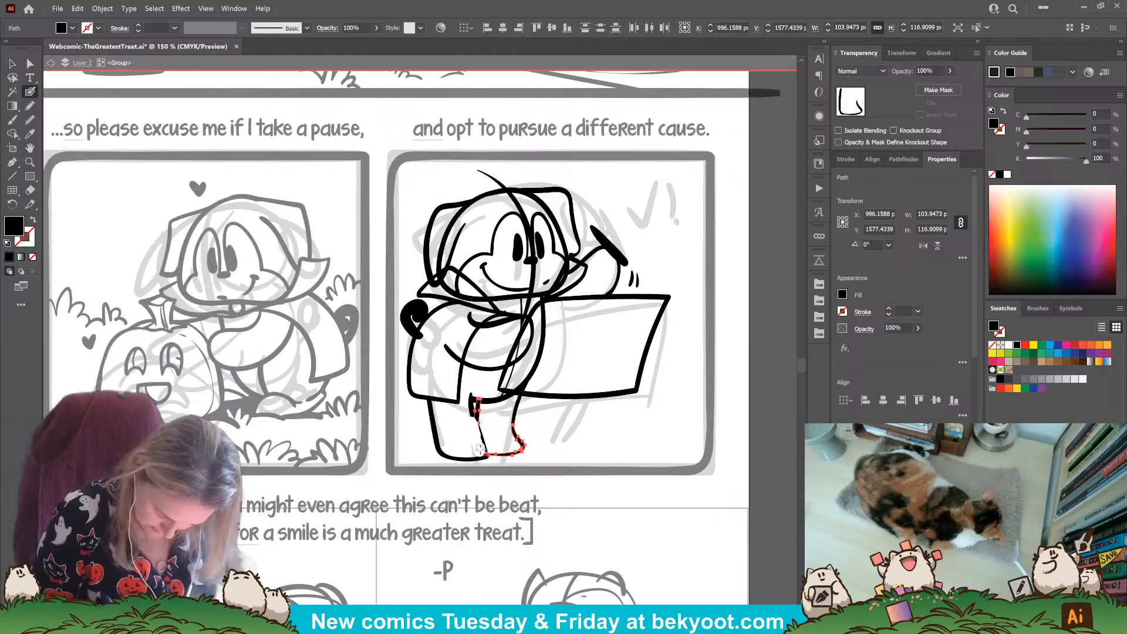
{"action": "key", "text": "ctrl+shift+a"}
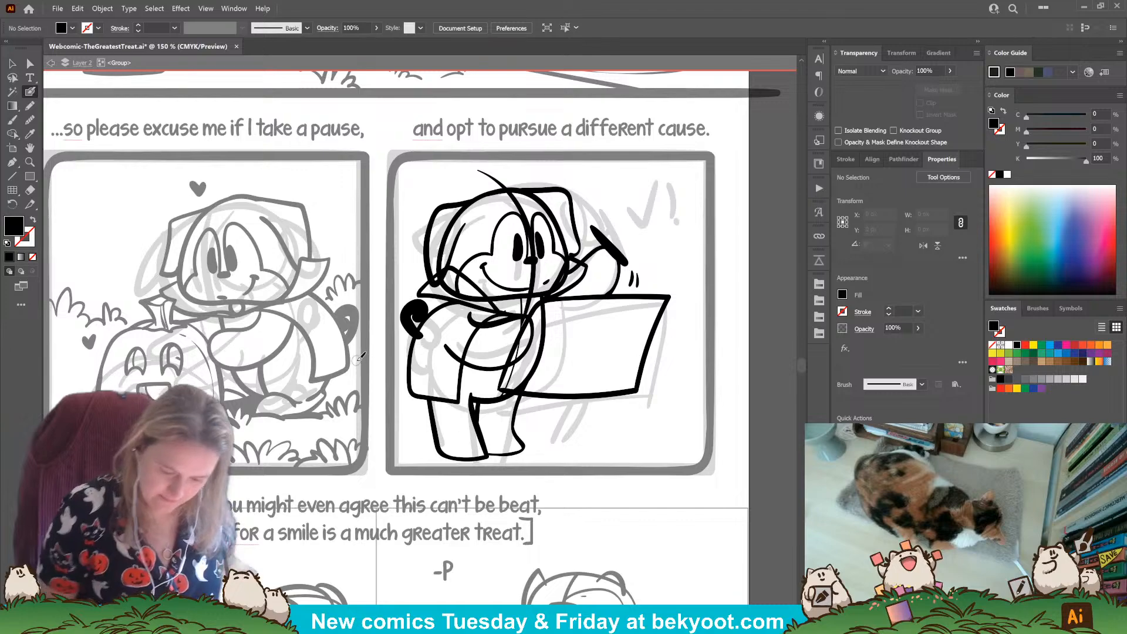
Step: Move the whole inked dog with its sign slightly toward the panel's centre and a little upward
{"action": "key", "text": "v"}
{"action": "left_click_drag", "start_coordinate": [444, 223], "coordinate": [674, 480]}
{"action": "left_click_drag", "start_coordinate": [524, 447], "coordinate": [549, 438]}
{"action": "left_click", "coordinate": [632, 425]}
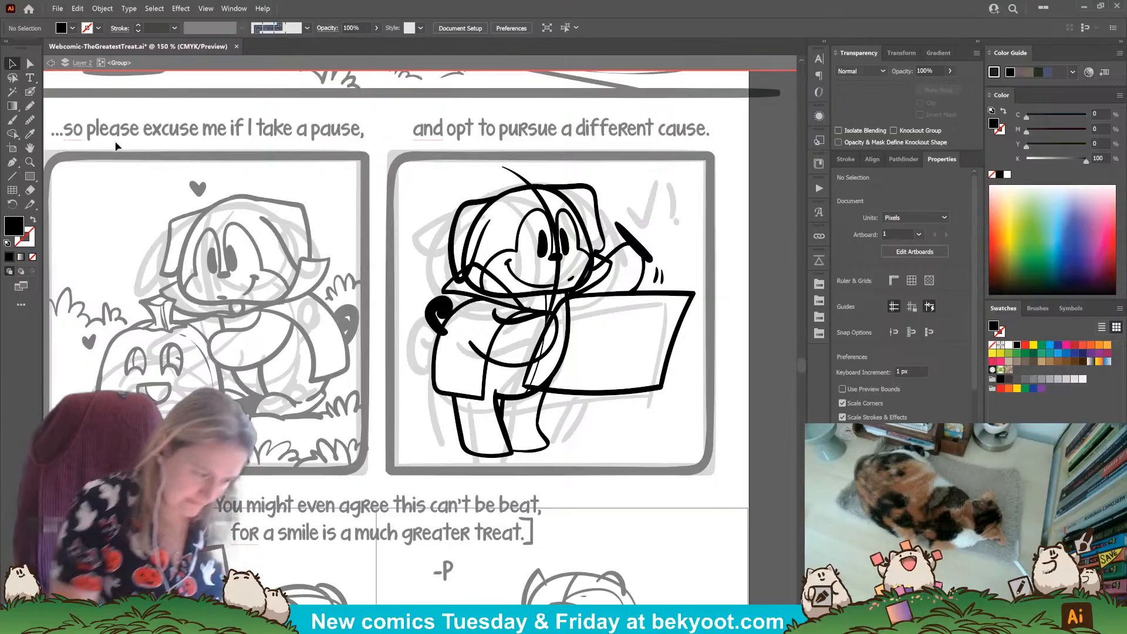
Step: Ink a ground line under the dog's feet and grass tufts on both sides of the dog
{"action": "key", "text": "n"}
{"action": "left_click_drag", "start_coordinate": [438, 450], "coordinate": [592, 457]}
{"action": "key", "text": "shift+x"}
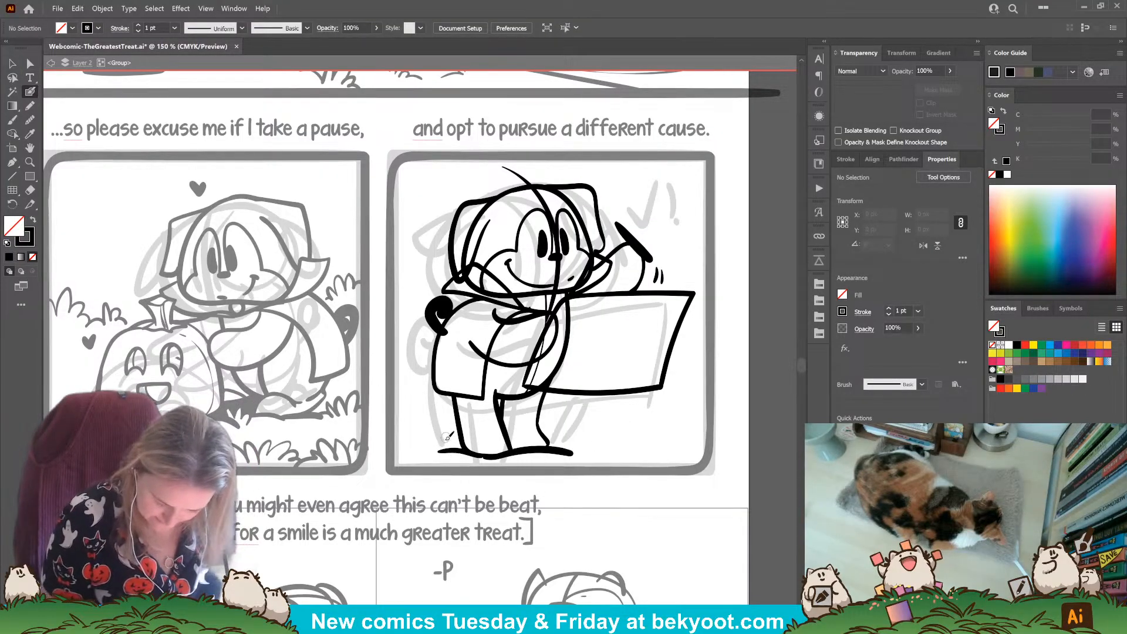
{"action": "mouse_move", "coordinate": [442, 426]}
{"action": "left_mouse_down"}
{"action": "mouse_move", "coordinate": [424, 437]}
{"action": "mouse_move", "coordinate": [413, 422]}
{"action": "mouse_move", "coordinate": [451, 434]}
{"action": "mouse_move", "coordinate": [455, 418]}
{"action": "left_mouse_up"}
{"action": "mouse_move", "coordinate": [564, 426]}
{"action": "left_mouse_down"}
{"action": "mouse_move", "coordinate": [592, 415]}
{"action": "mouse_move", "coordinate": [614, 448]}
{"action": "mouse_move", "coordinate": [555, 430]}
{"action": "mouse_move", "coordinate": [665, 412]}
{"action": "mouse_move", "coordinate": [659, 436]}
{"action": "mouse_move", "coordinate": [636, 437]}
{"action": "mouse_move", "coordinate": [681, 414]}
{"action": "mouse_move", "coordinate": [710, 443]}
{"action": "left_mouse_up"}
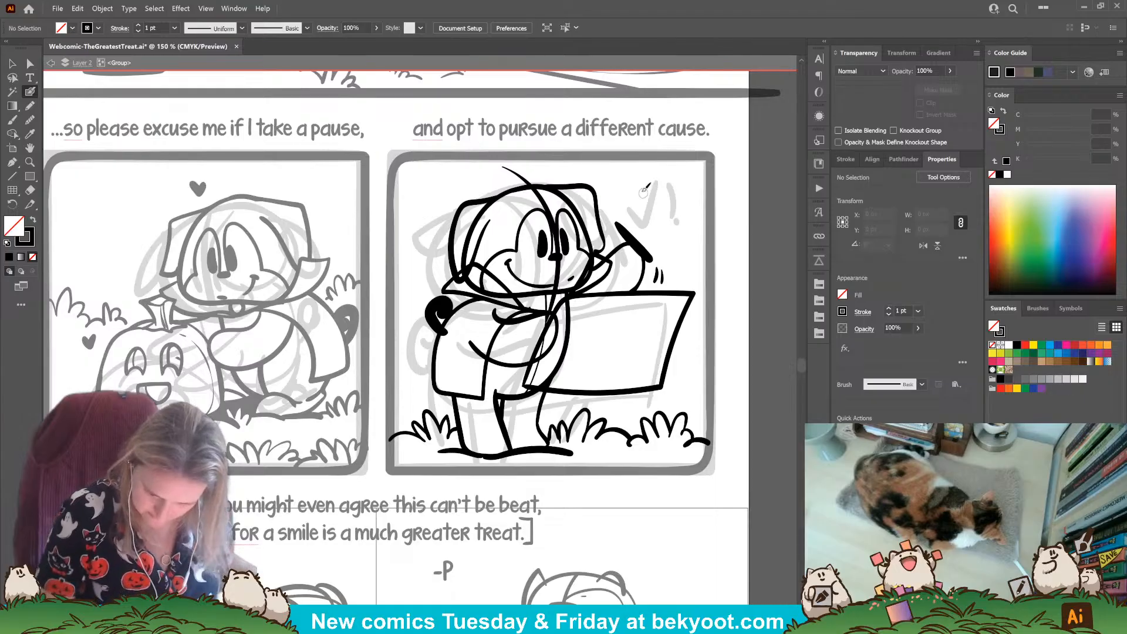
Step: Ink an outlined check mark, a bold exclamation mark and a short dash above the raised marker
{"action": "mouse_move", "coordinate": [629, 199]}
{"action": "left_mouse_down"}
{"action": "mouse_move", "coordinate": [651, 172]}
{"action": "mouse_move", "coordinate": [666, 169]}
{"action": "mouse_move", "coordinate": [653, 215]}
{"action": "mouse_move", "coordinate": [632, 197]}
{"action": "mouse_move", "coordinate": [650, 220]}
{"action": "left_mouse_up"}
{"action": "mouse_move", "coordinate": [679, 175]}
{"action": "left_mouse_down"}
{"action": "mouse_move", "coordinate": [674, 203]}
{"action": "mouse_move", "coordinate": [677, 176]}
{"action": "left_mouse_up"}
{"action": "left_click", "coordinate": [668, 221]}
{"action": "mouse_move", "coordinate": [679, 187]}
{"action": "left_mouse_down"}
{"action": "mouse_move", "coordinate": [666, 215]}
{"action": "mouse_move", "coordinate": [619, 206]}
{"action": "left_mouse_up"}
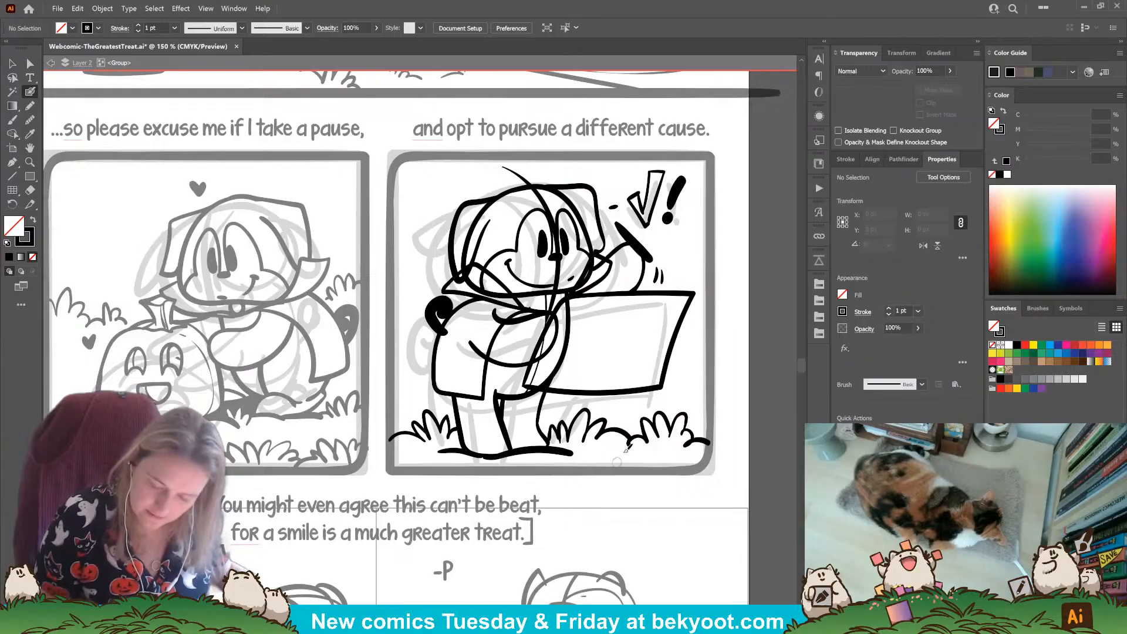
{"action": "left_click_drag", "start_coordinate": [660, 271], "coordinate": [661, 283]}
Step: Delete the curved guideline through the face and erase the head outline that shows through the ear farthest from the sign
{"action": "left_click", "coordinate": [542, 193], "text": "ctrl"}
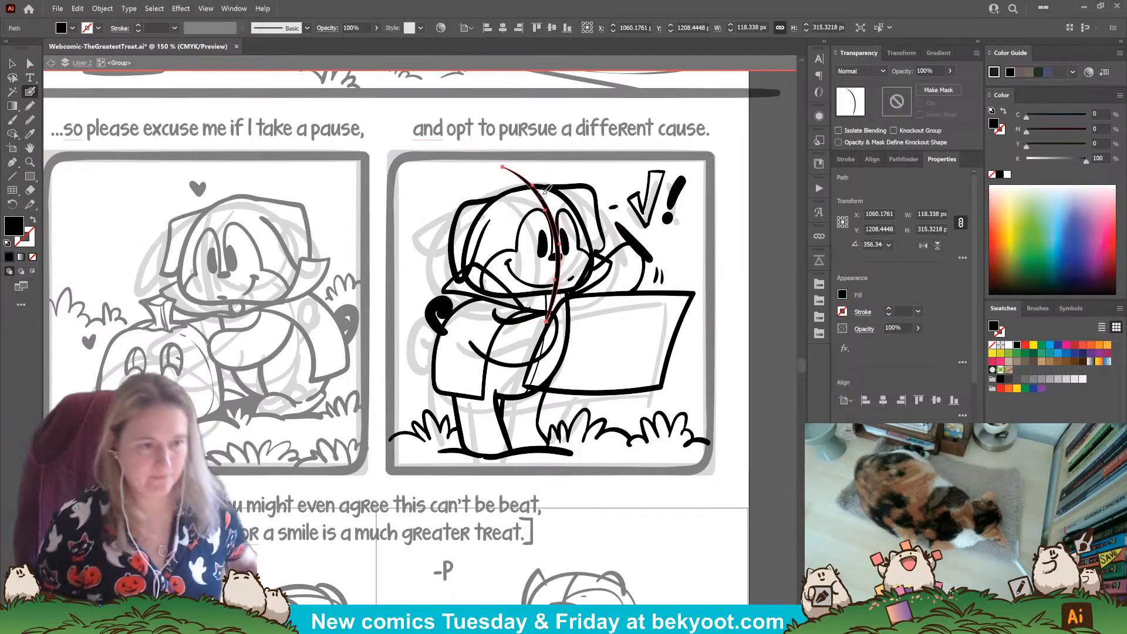
{"action": "key", "text": "Delete"}
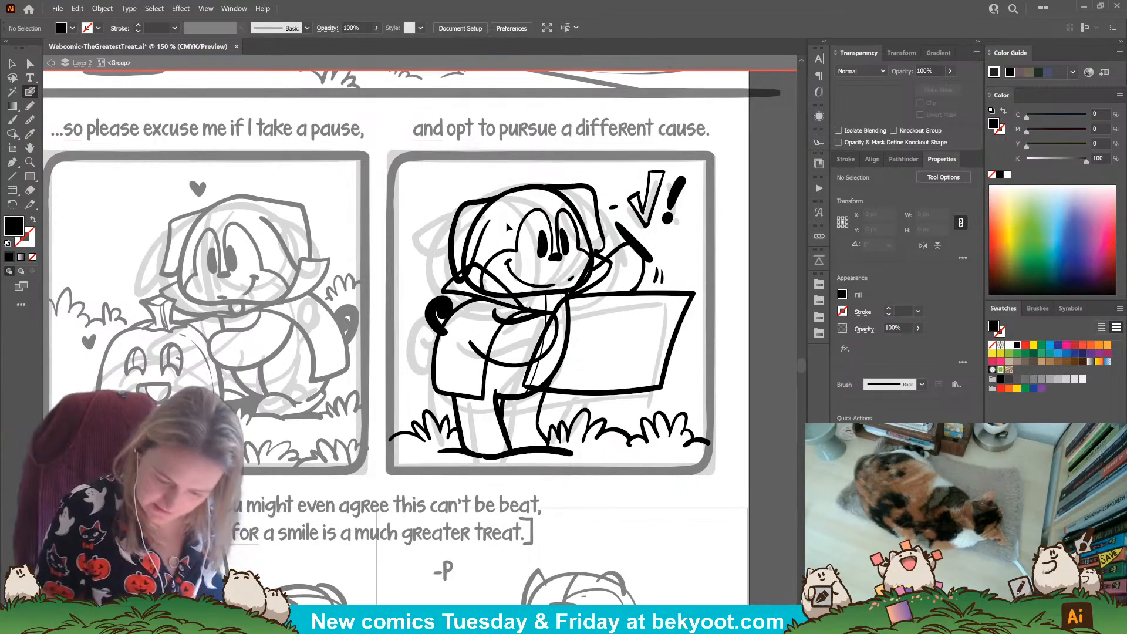
{"action": "left_click", "coordinate": [477, 227], "text": "ctrl"}
{"action": "left_click", "coordinate": [477, 221], "text": "ctrl"}
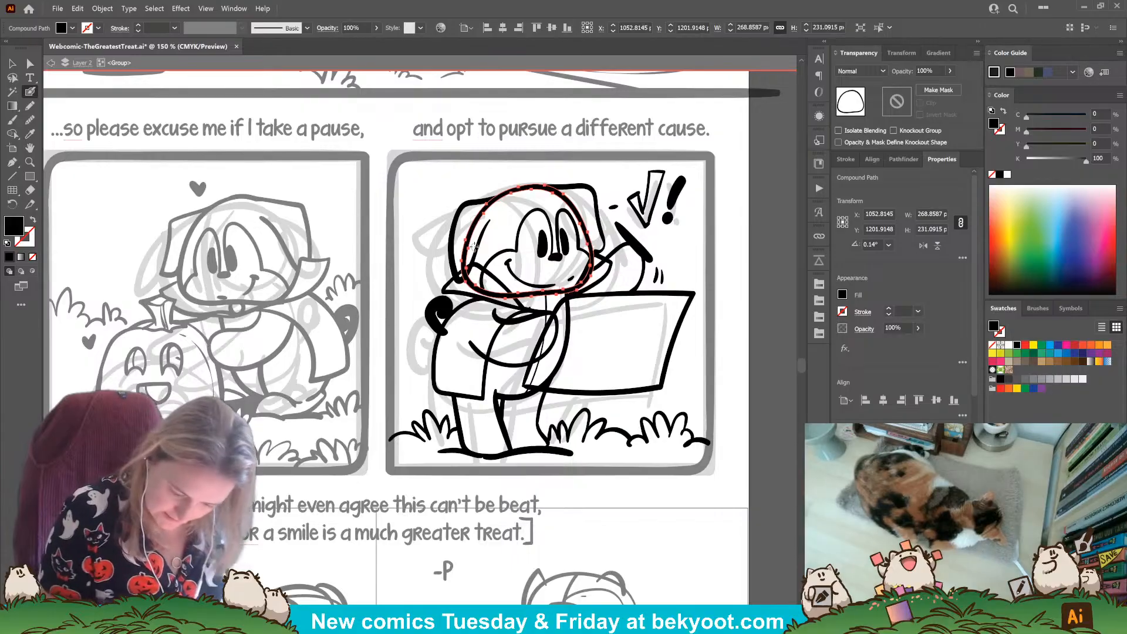
{"action": "mouse_move", "coordinate": [464, 267]}
{"action": "left_mouse_down"}
{"action": "mouse_move", "coordinate": [478, 213]}
{"action": "mouse_move", "coordinate": [495, 206]}
{"action": "left_mouse_up"}
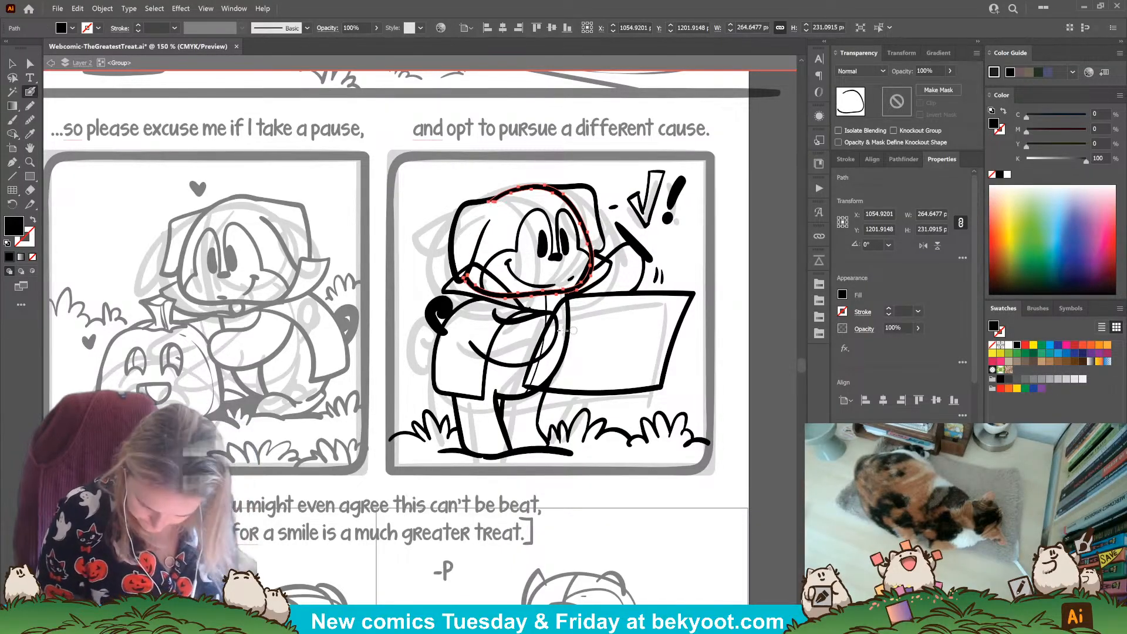
Step: Erase the head and ear lines that cross the pointed collar below the ear
{"action": "mouse_move", "coordinate": [506, 300]}
{"action": "left_mouse_down"}
{"action": "mouse_move", "coordinate": [465, 277]}
{"action": "mouse_move", "coordinate": [512, 313]}
{"action": "left_mouse_up"}
{"action": "left_click", "coordinate": [455, 271], "text": "ctrl"}
{"action": "mouse_move", "coordinate": [455, 271]}
{"action": "left_mouse_down"}
{"action": "mouse_move", "coordinate": [493, 297]}
{"action": "mouse_move", "coordinate": [514, 250]}
{"action": "left_mouse_up"}
{"action": "left_click", "coordinate": [479, 281], "text": "ctrl"}
Step: Trim the lower end of the curled tail so it stops at the coat's edge
{"action": "left_click", "coordinate": [443, 320], "text": "ctrl"}
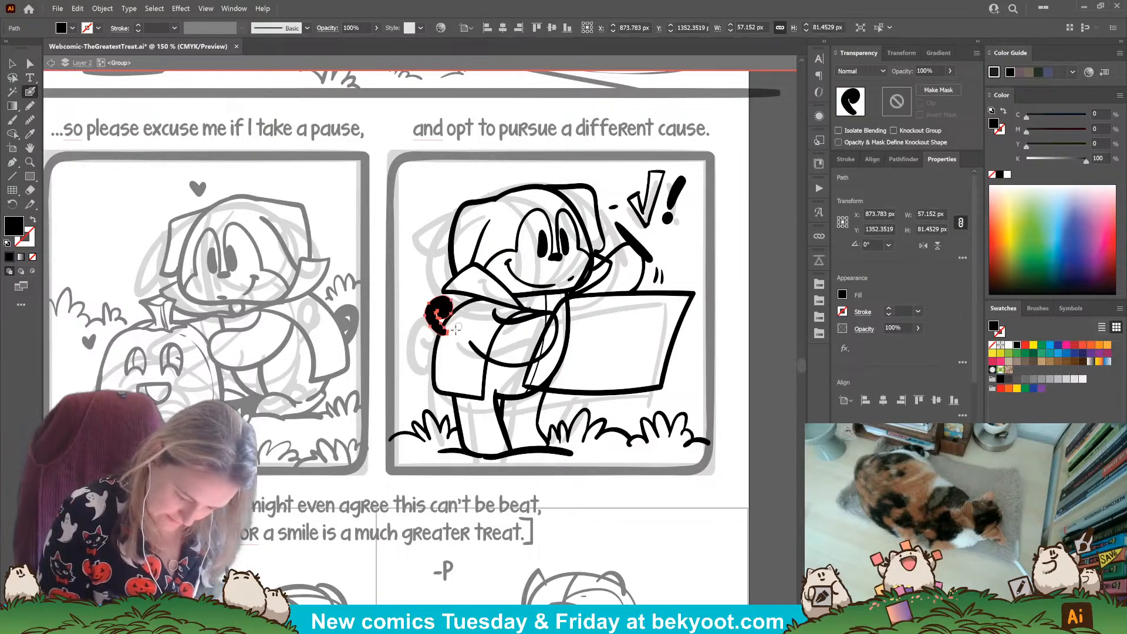
{"action": "left_click_drag", "start_coordinate": [448, 333], "coordinate": [440, 347]}
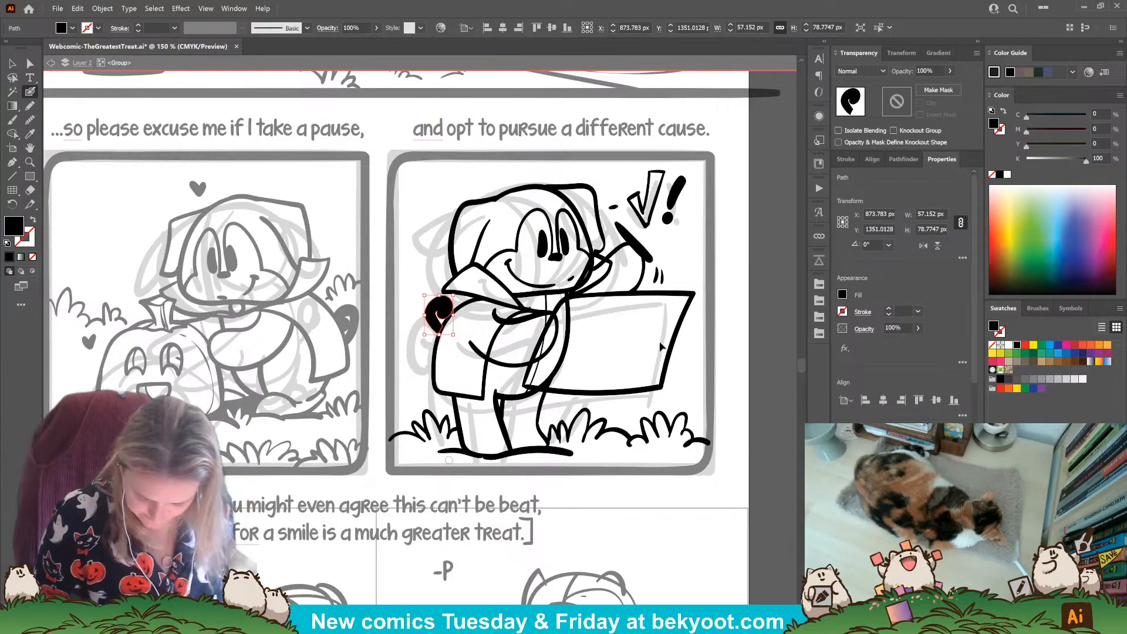
{"action": "left_click", "coordinate": [695, 346], "text": "ctrl"}
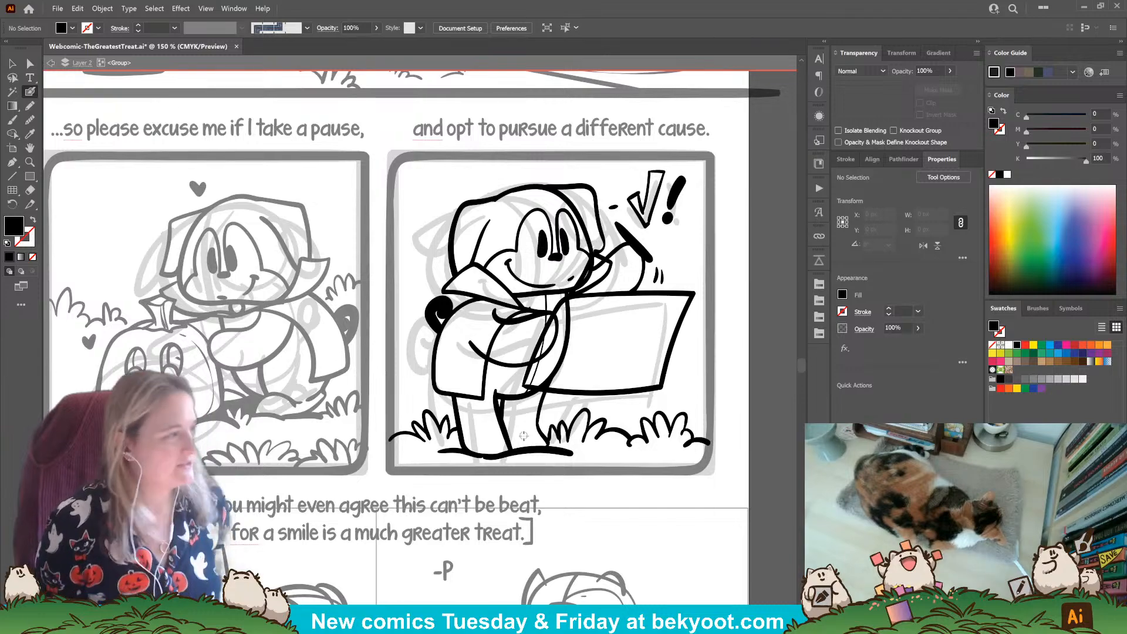
Step: Erase the raised arm, head and cheek lines where they cross the collar point nearest the raised arm
{"action": "key", "text": "b"}
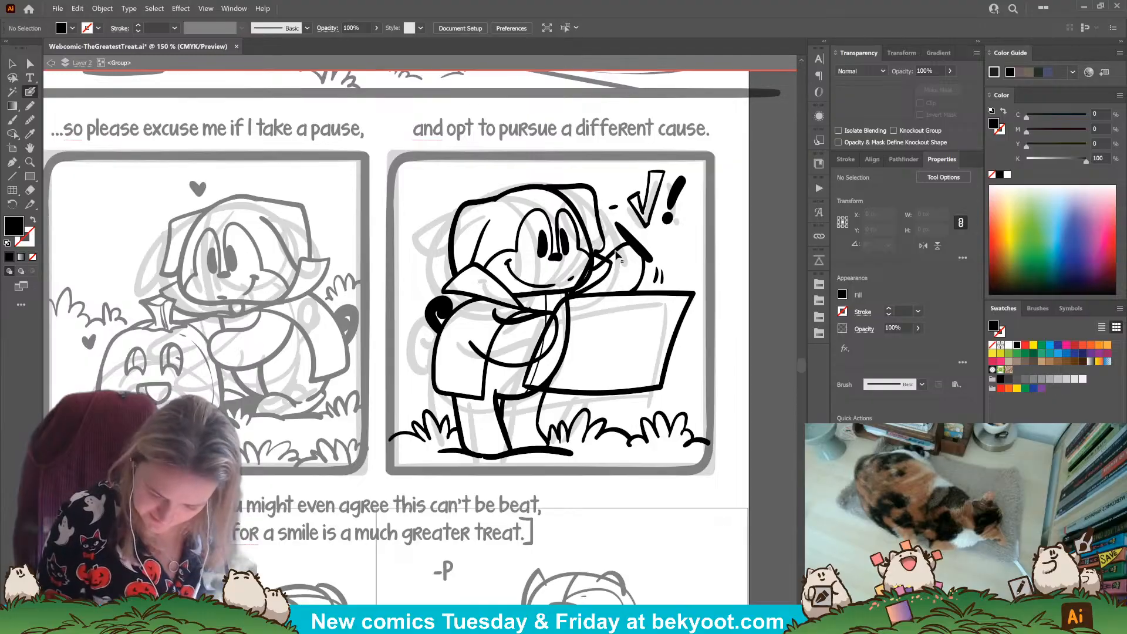
{"action": "left_click_drag", "start_coordinate": [592, 270], "coordinate": [631, 293]}
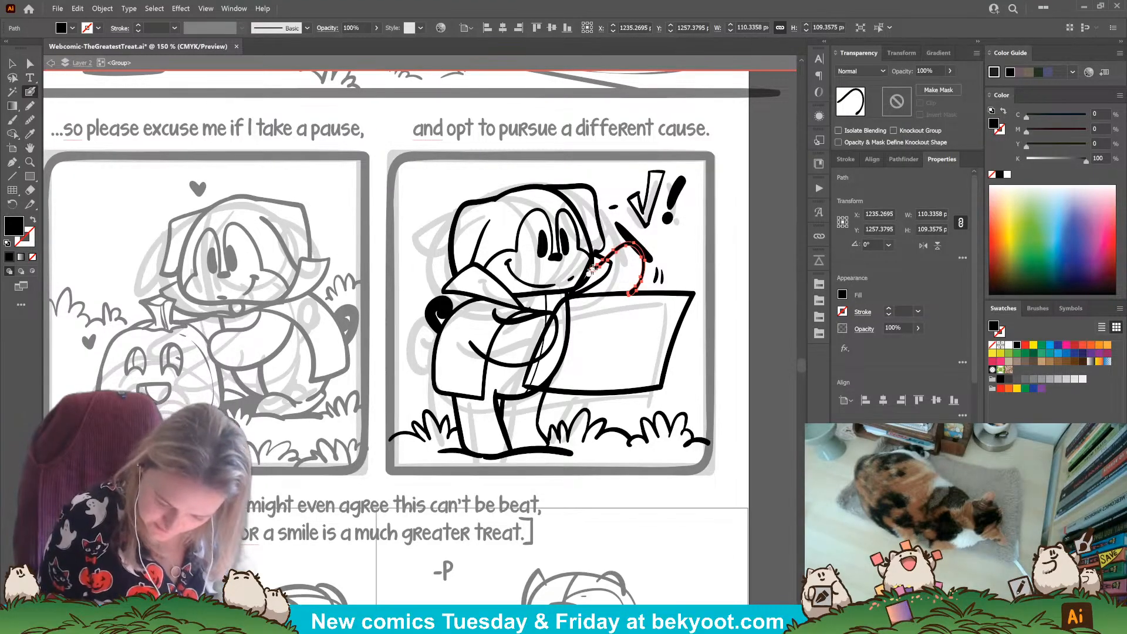
{"action": "key", "text": "ctrl+z"}
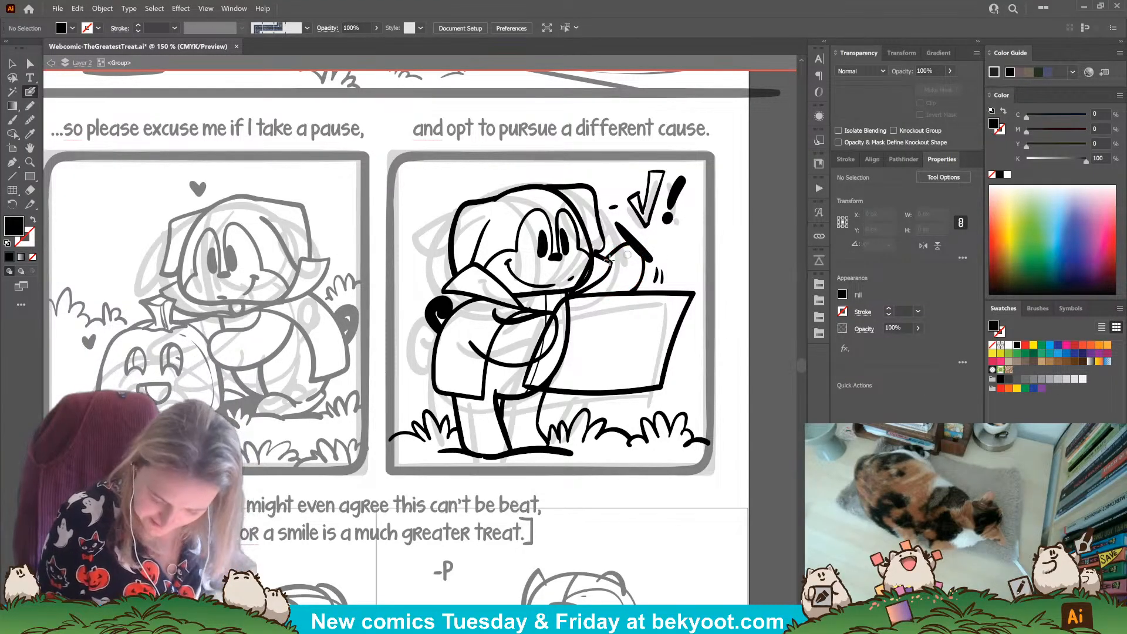
{"action": "left_click_drag", "start_coordinate": [599, 258], "coordinate": [593, 270]}
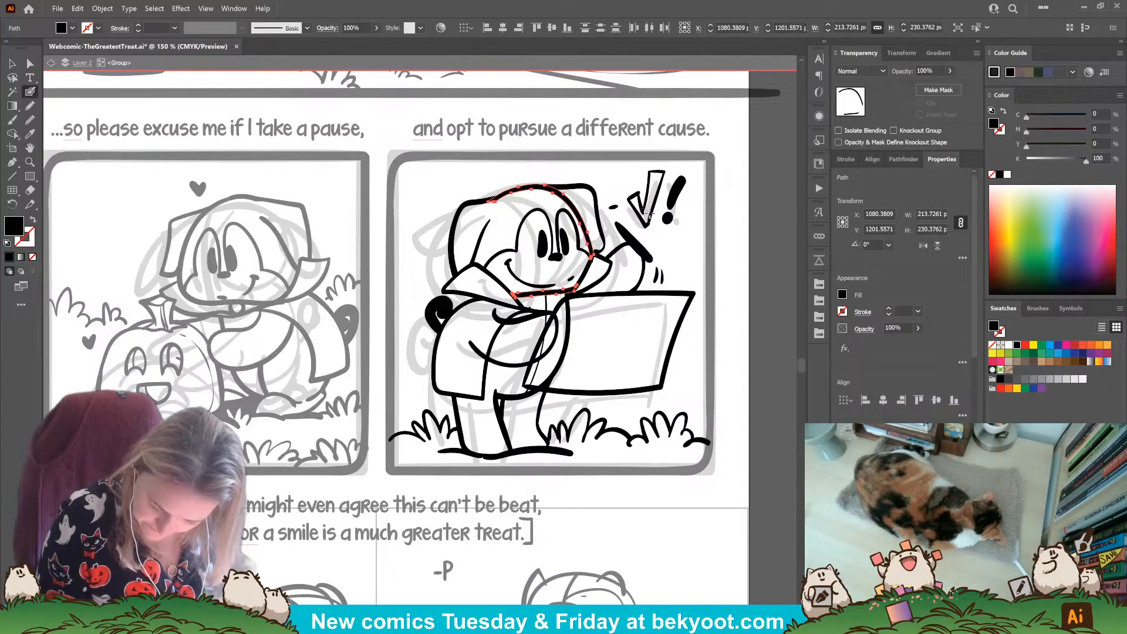
{"action": "left_click_drag", "start_coordinate": [558, 212], "coordinate": [599, 281]}
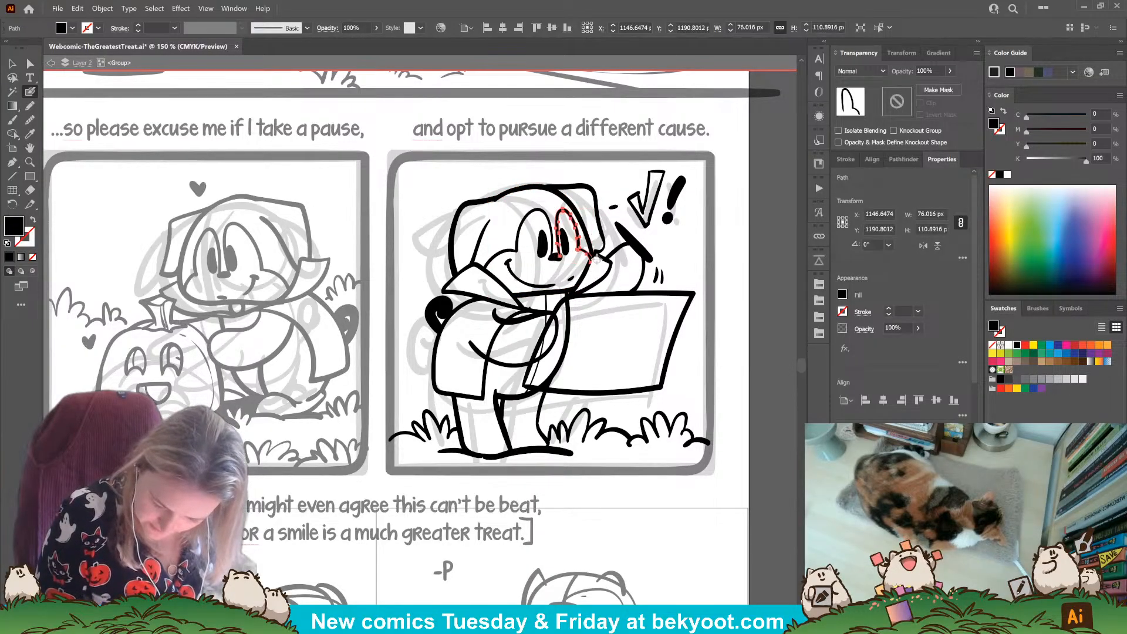
{"action": "key", "text": "ctrl+shift+a"}
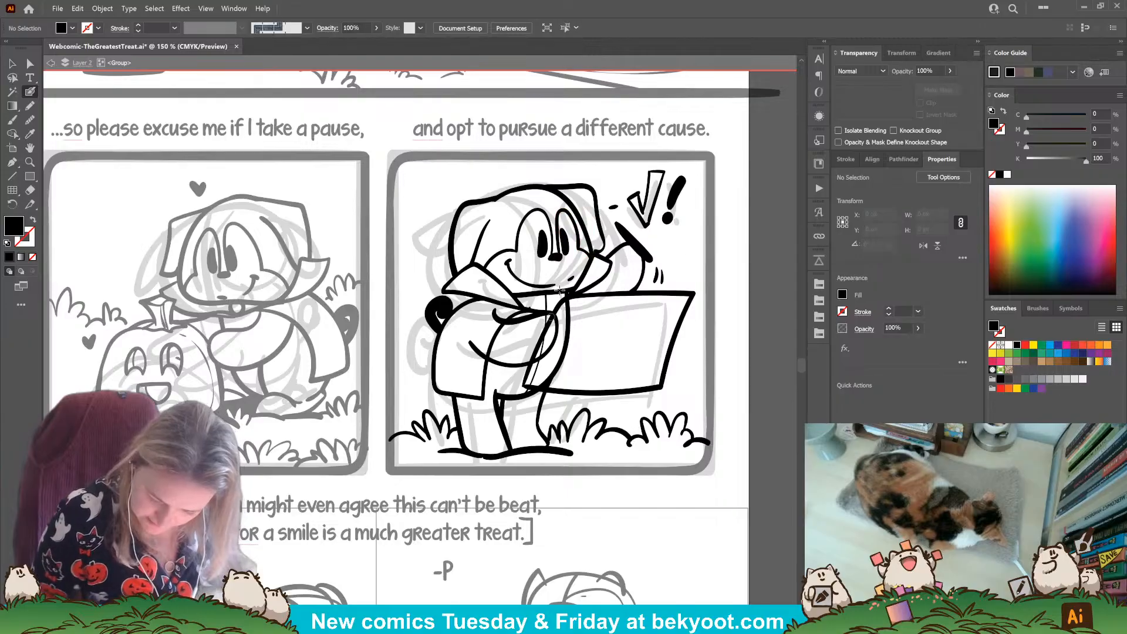
Step: Erase the inner coat line and the part of the dog's body outline that shows through the sign
{"action": "left_click", "coordinate": [547, 330], "text": "ctrl"}
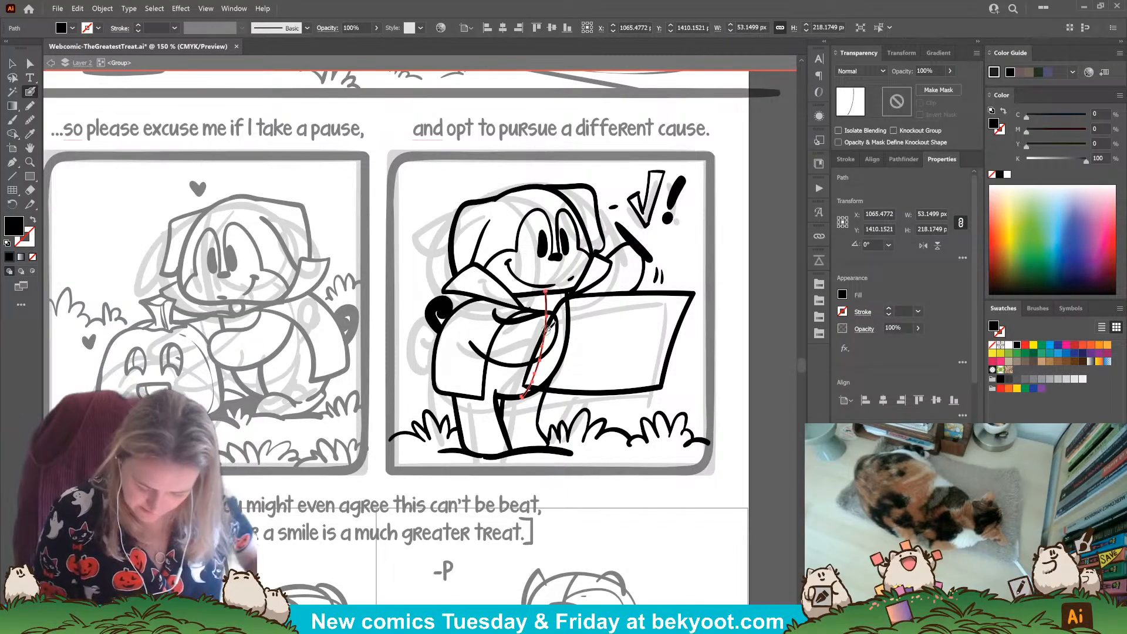
{"action": "key", "text": "ctrl+shift+a"}
{"action": "left_click", "coordinate": [552, 370], "text": "ctrl"}
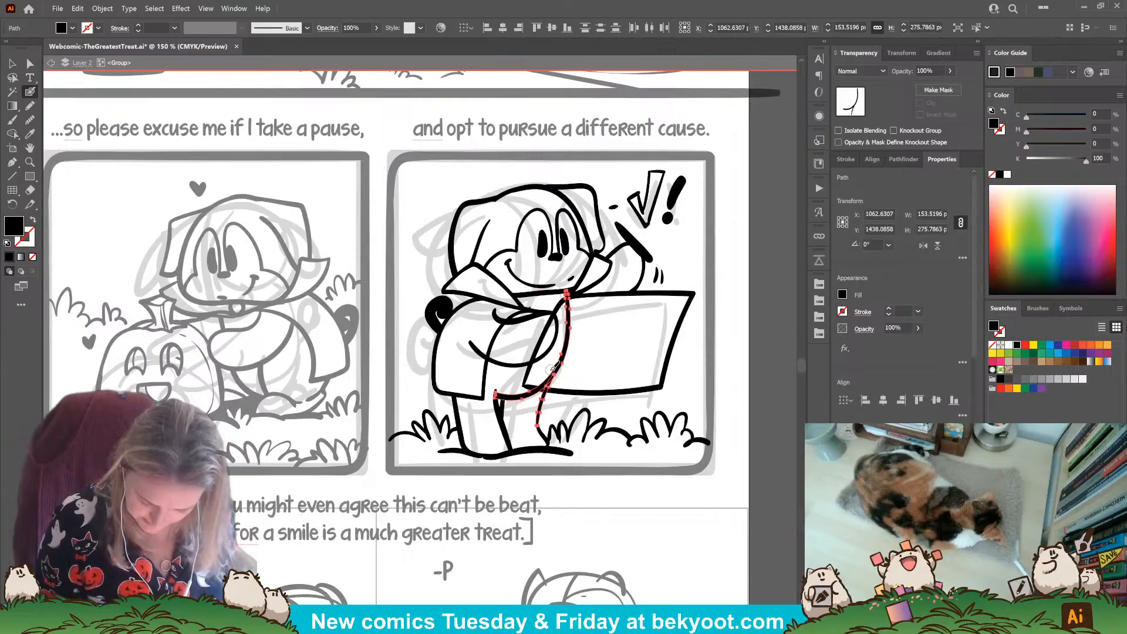
{"action": "mouse_move", "coordinate": [541, 385]}
{"action": "left_mouse_down"}
{"action": "mouse_move", "coordinate": [567, 362]}
{"action": "mouse_move", "coordinate": [569, 303]}
{"action": "left_mouse_up"}
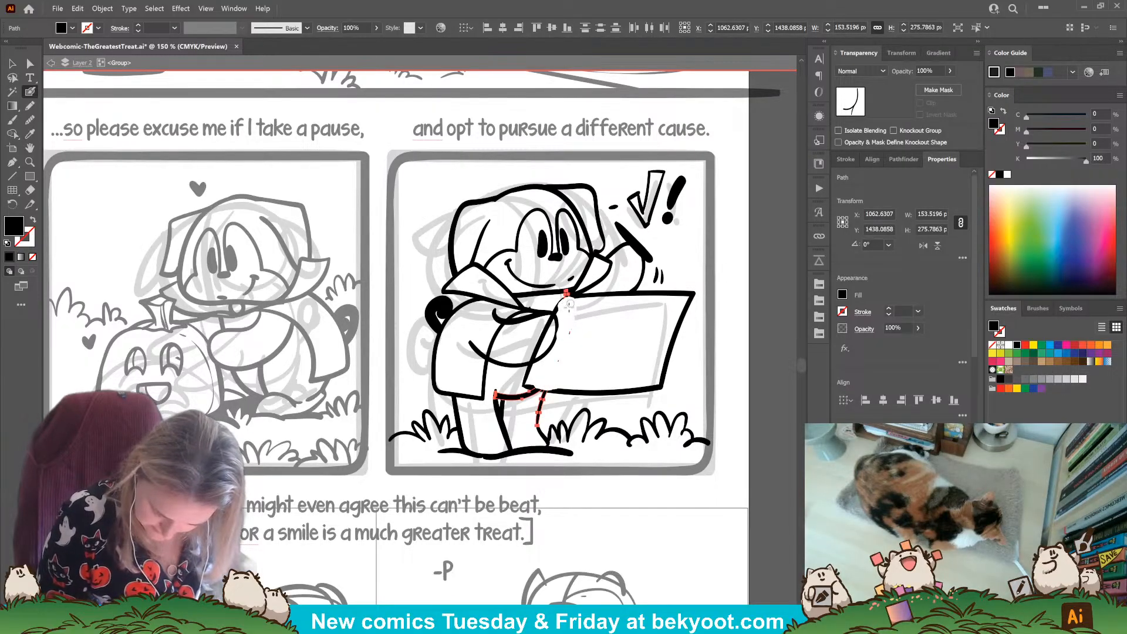
{"action": "key", "text": "ctrl+shift+a"}
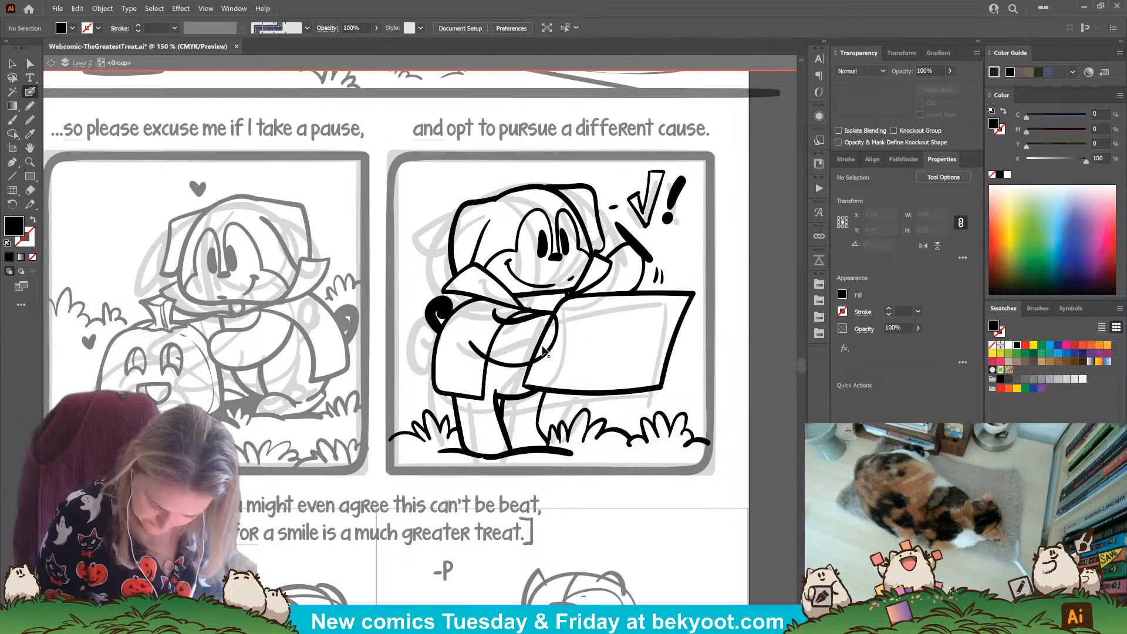
Step: Erase the sign's near edge where it crosses the holding hand and clean up the overlap at the sleeve
{"action": "left_click", "coordinate": [545, 351], "text": "ctrl"}
{"action": "left_click_drag", "start_coordinate": [550, 318], "coordinate": [529, 359]}
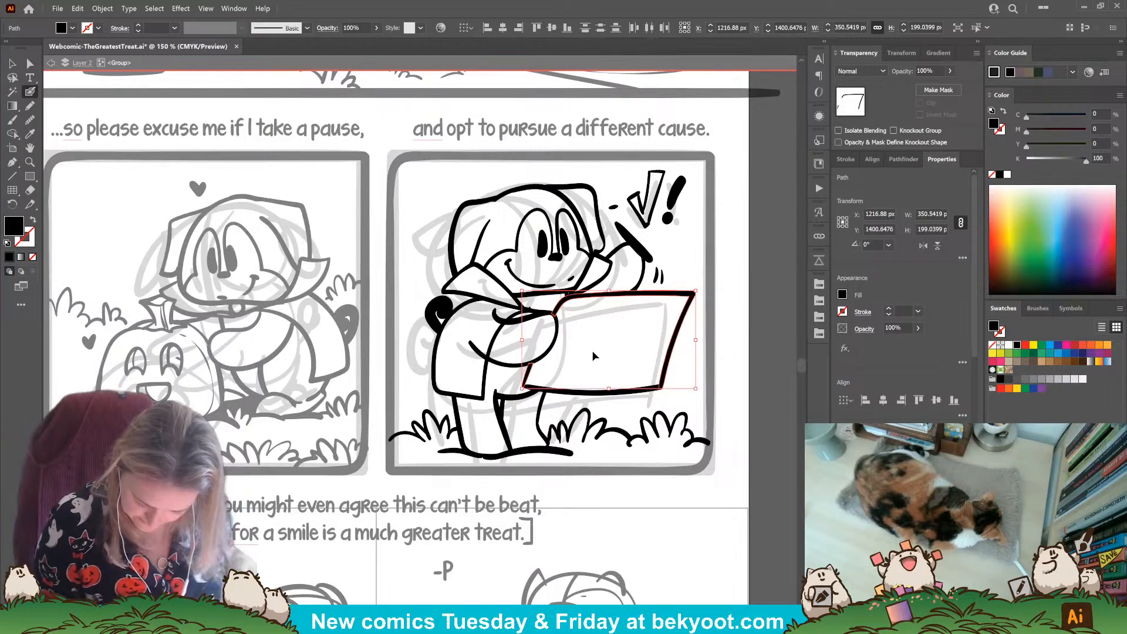
{"action": "key", "text": "ctrl+shift+a"}
{"action": "left_click_drag", "start_coordinate": [515, 321], "coordinate": [526, 312]}
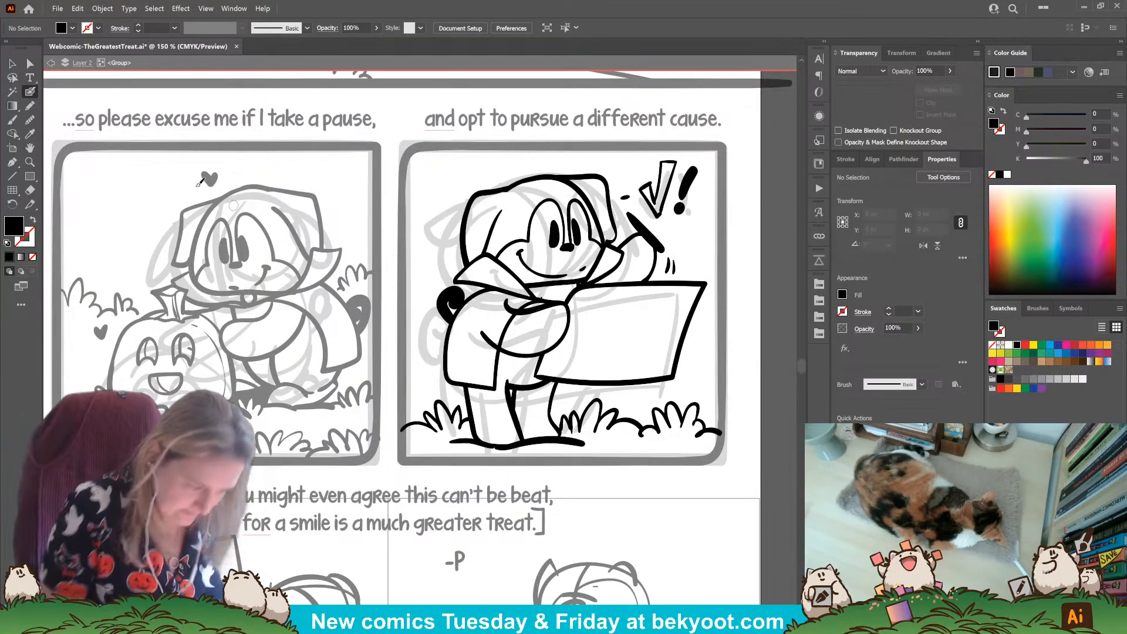
Step: Fill the gap between the dog's chin, collar and sign with solid black
{"action": "key", "text": "n"}
{"action": "mouse_move", "coordinate": [571, 301]}
{"action": "left_mouse_down"}
{"action": "mouse_move", "coordinate": [532, 297]}
{"action": "mouse_move", "coordinate": [528, 280]}
{"action": "mouse_move", "coordinate": [582, 277]}
{"action": "mouse_move", "coordinate": [575, 301]}
{"action": "left_mouse_up"}
{"action": "key", "text": "ctrl+shift+a"}
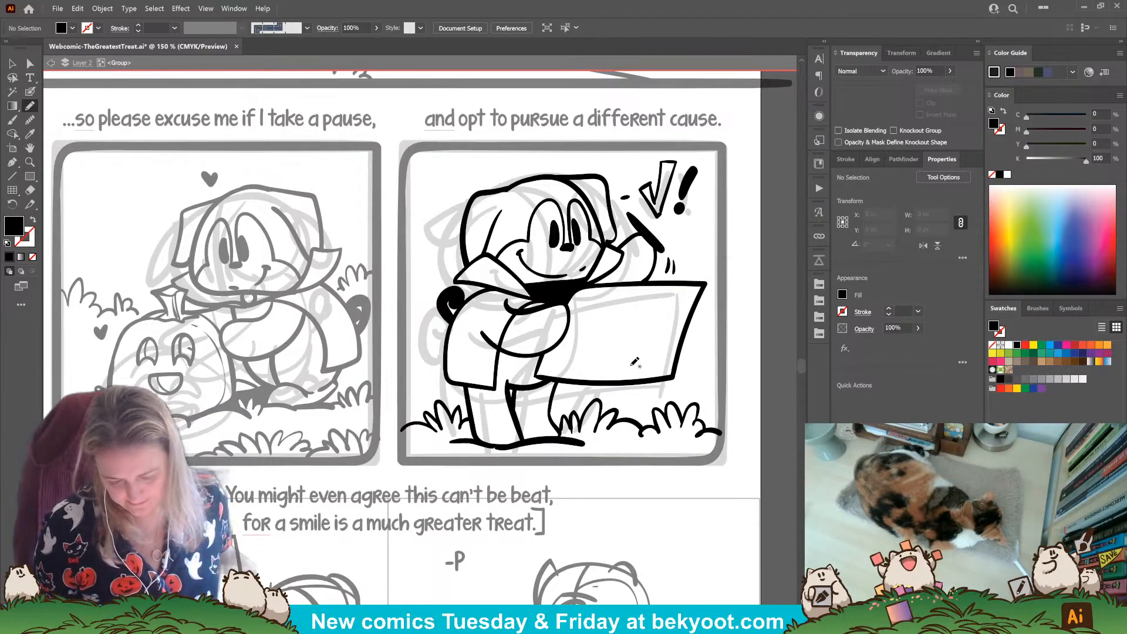
Step: Trim the holding arm's outline where it runs over the front of the coat
{"action": "left_click", "coordinate": [537, 307], "text": "ctrl"}
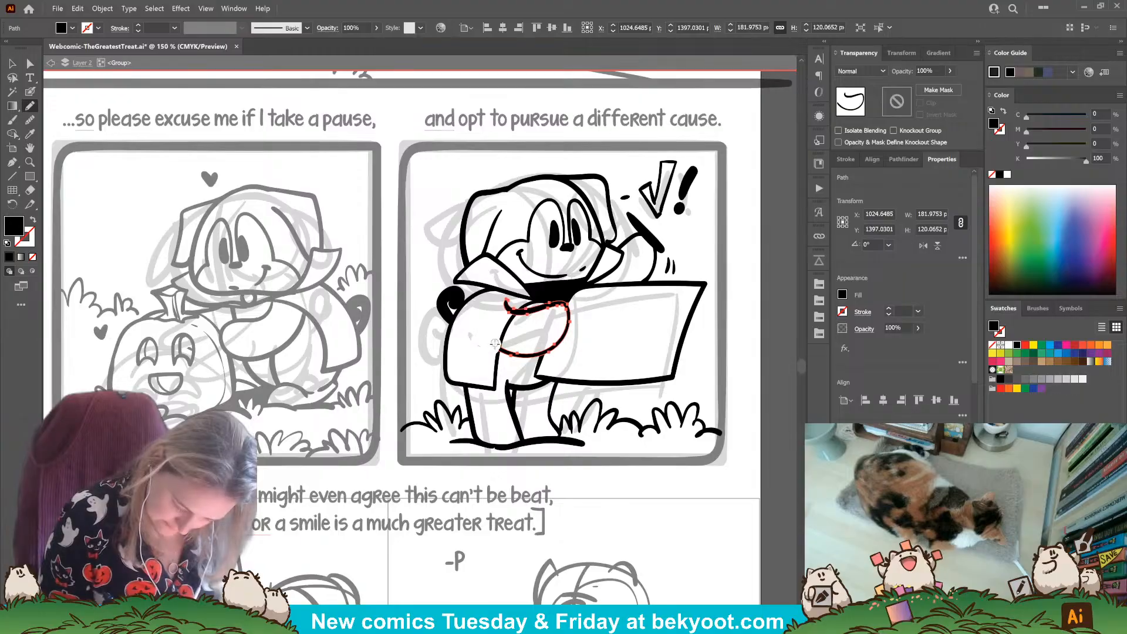
{"action": "mouse_move", "coordinate": [509, 310]}
{"action": "left_mouse_down"}
{"action": "mouse_move", "coordinate": [546, 302]}
{"action": "mouse_move", "coordinate": [569, 325]}
{"action": "mouse_move", "coordinate": [535, 359]}
{"action": "left_mouse_up"}
{"action": "scroll", "coordinate": [587, 381], "scroll_direction": "up", "scroll_amount": 1}
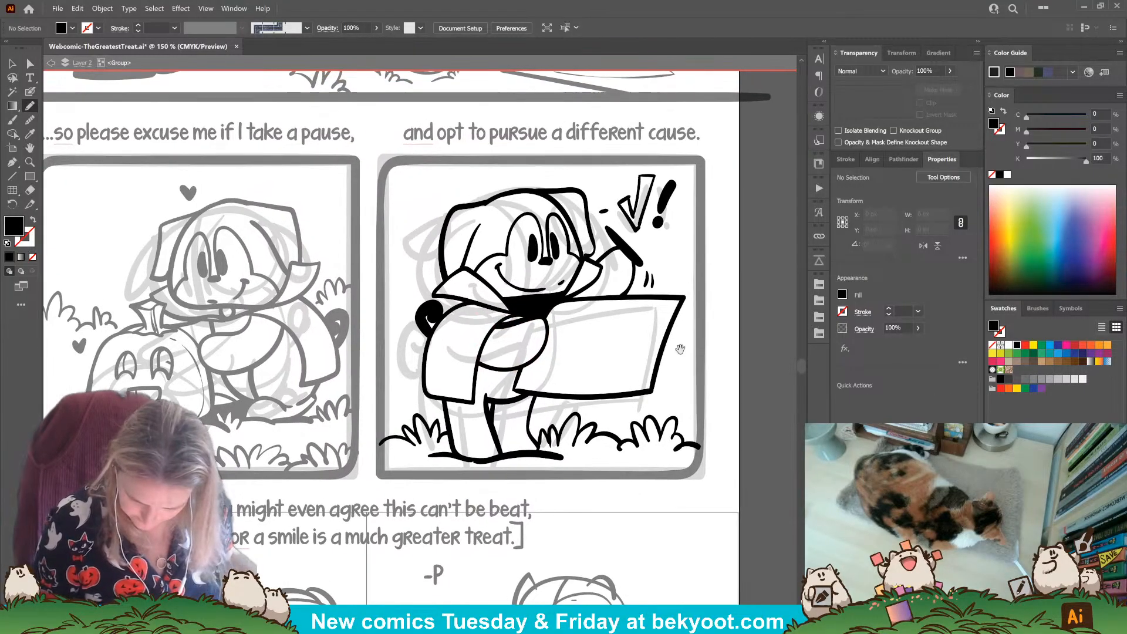
Step: Ink background grass tufts behind the dog, beside its far leg, below the sign and along the panel's far edge
{"action": "key", "text": "b"}
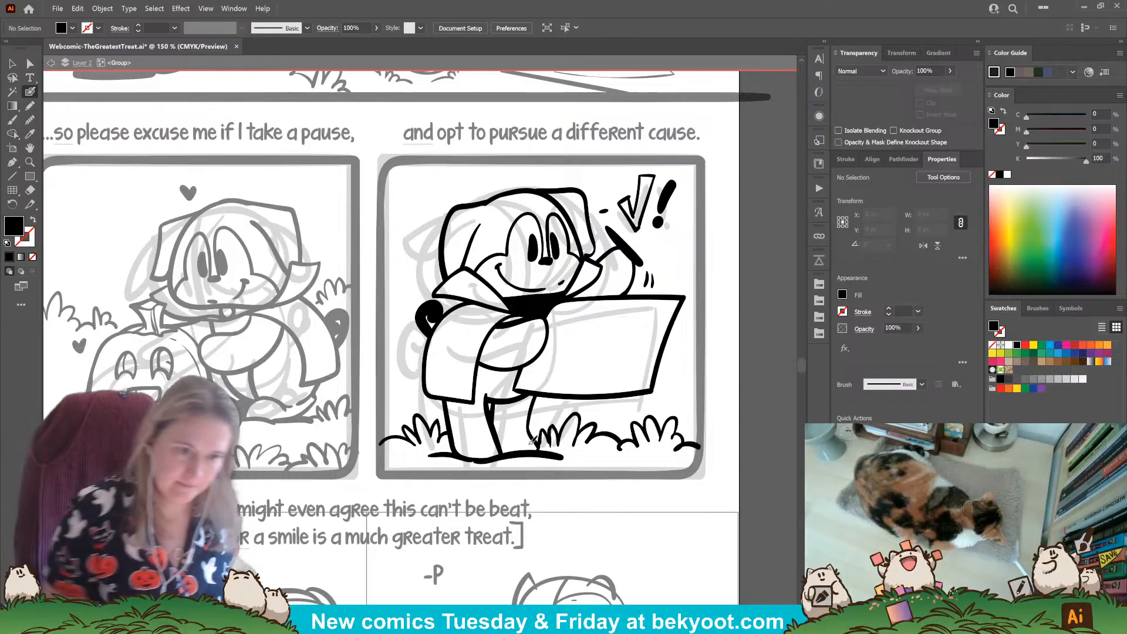
{"action": "scroll", "coordinate": [392, 344], "scroll_direction": "down", "scroll_amount": 1}
{"action": "mouse_move", "coordinate": [397, 371]}
{"action": "left_mouse_down"}
{"action": "mouse_move", "coordinate": [435, 375]}
{"action": "mouse_move", "coordinate": [400, 362]}
{"action": "mouse_move", "coordinate": [449, 379]}
{"action": "left_mouse_up"}
{"action": "key", "text": "ctrl+z"}
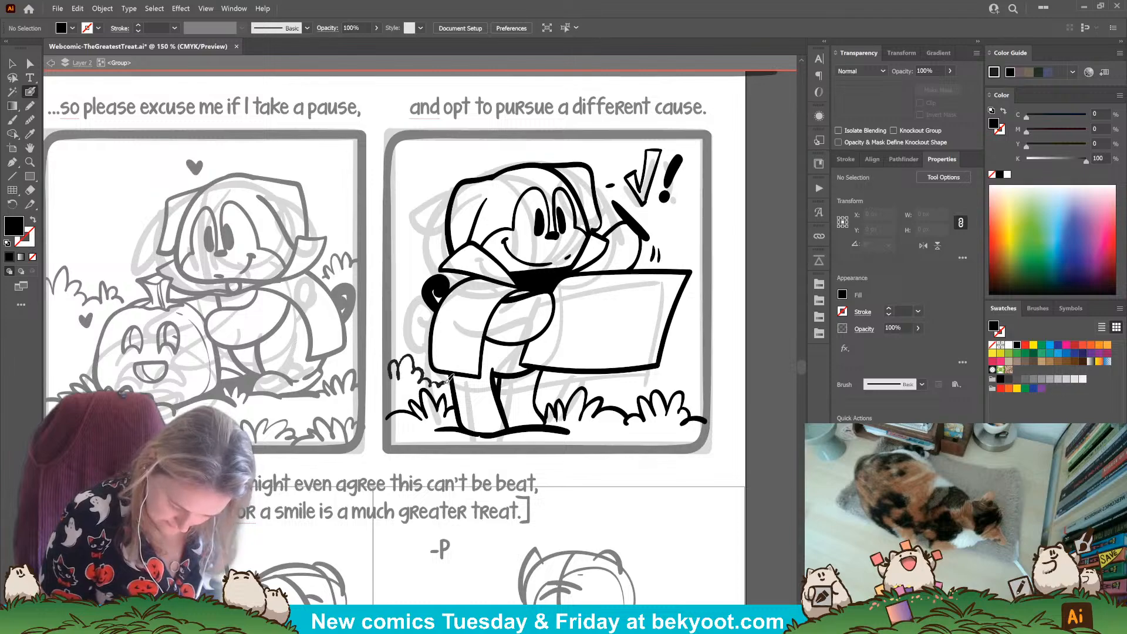
{"action": "scroll", "coordinate": [611, 349], "scroll_direction": "right", "scroll_amount": 3}
{"action": "mouse_move", "coordinate": [619, 340]}
{"action": "left_mouse_down"}
{"action": "mouse_move", "coordinate": [595, 378]}
{"action": "mouse_move", "coordinate": [547, 384]}
{"action": "mouse_move", "coordinate": [553, 371]}
{"action": "mouse_move", "coordinate": [585, 378]}
{"action": "mouse_move", "coordinate": [572, 385]}
{"action": "mouse_move", "coordinate": [558, 366]}
{"action": "mouse_move", "coordinate": [557, 382]}
{"action": "mouse_move", "coordinate": [546, 370]}
{"action": "mouse_move", "coordinate": [548, 386]}
{"action": "mouse_move", "coordinate": [531, 379]}
{"action": "mouse_move", "coordinate": [529, 394]}
{"action": "mouse_move", "coordinate": [573, 371]}
{"action": "left_mouse_up"}
{"action": "key", "text": "ctrl+z"}
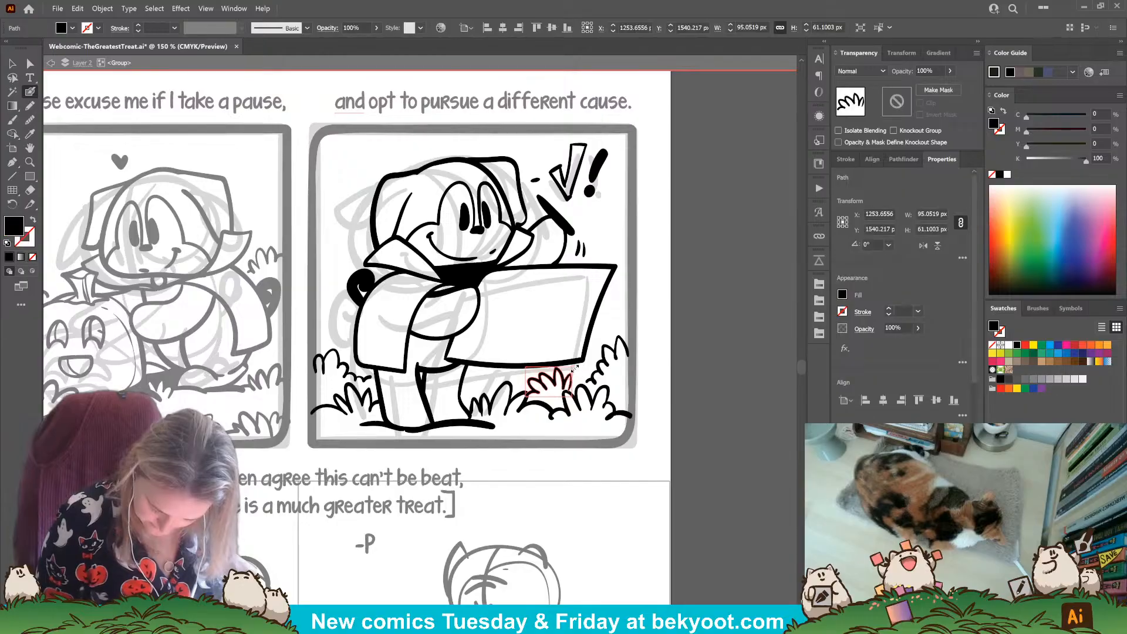
{"action": "key", "text": "ctrl+shift+a"}
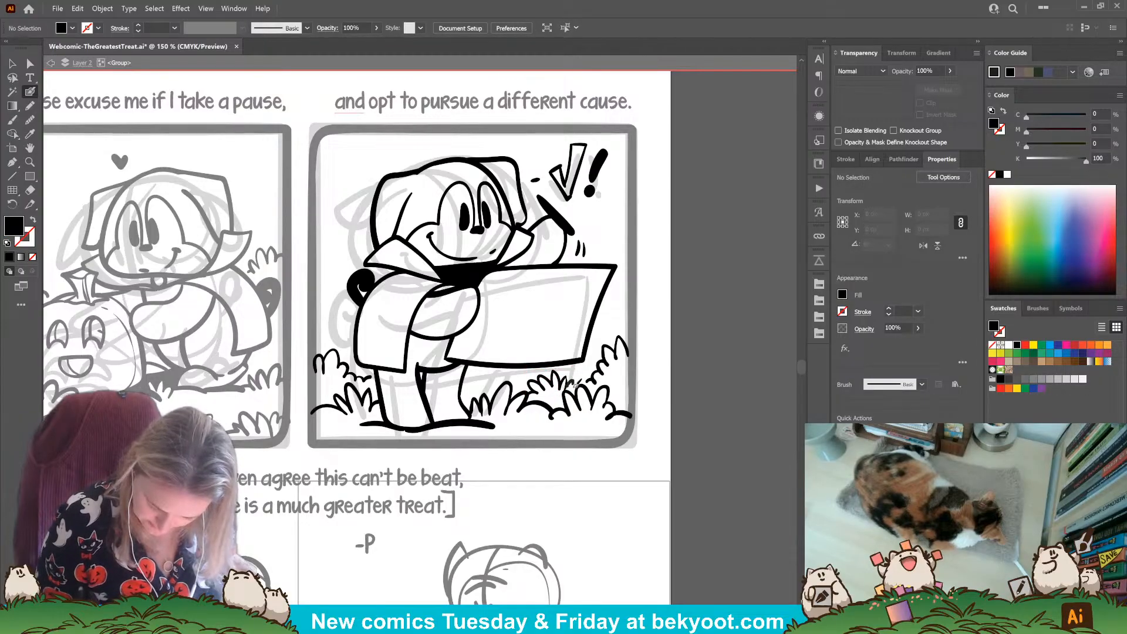
{"action": "key", "text": "shift+x"}
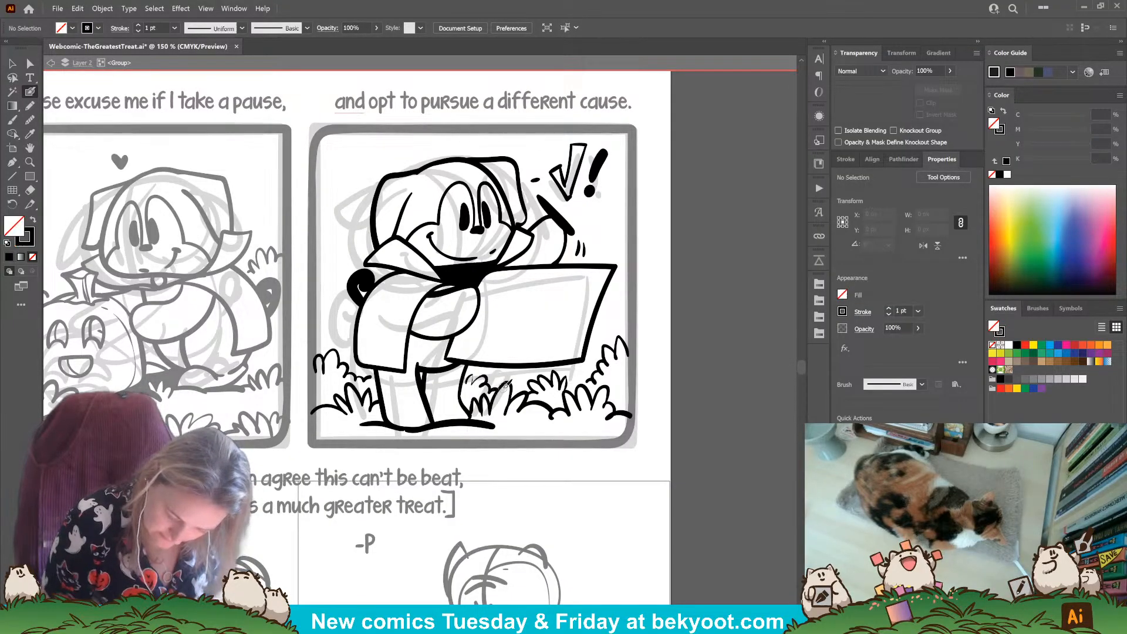
{"action": "key", "text": "shift+x"}
{"action": "scroll", "coordinate": [583, 494], "scroll_direction": "up", "scroll_amount": 1}
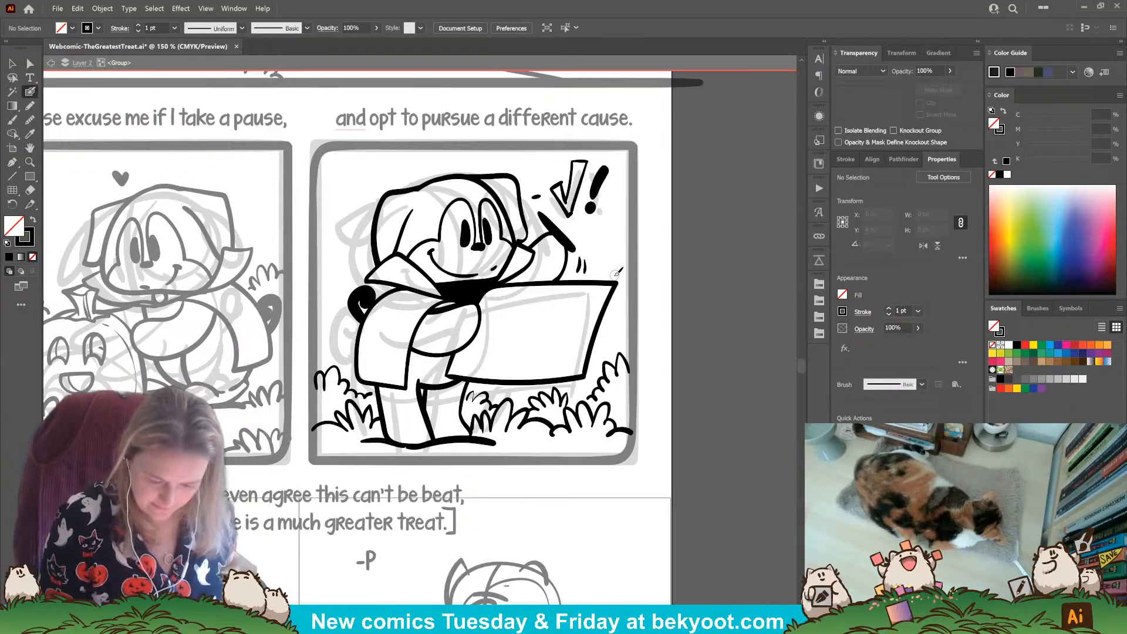
Step: Exit the isolated panel artwork group and save the comic file
{"action": "scroll", "coordinate": [612, 275], "scroll_direction": "down", "scroll_amount": 1}
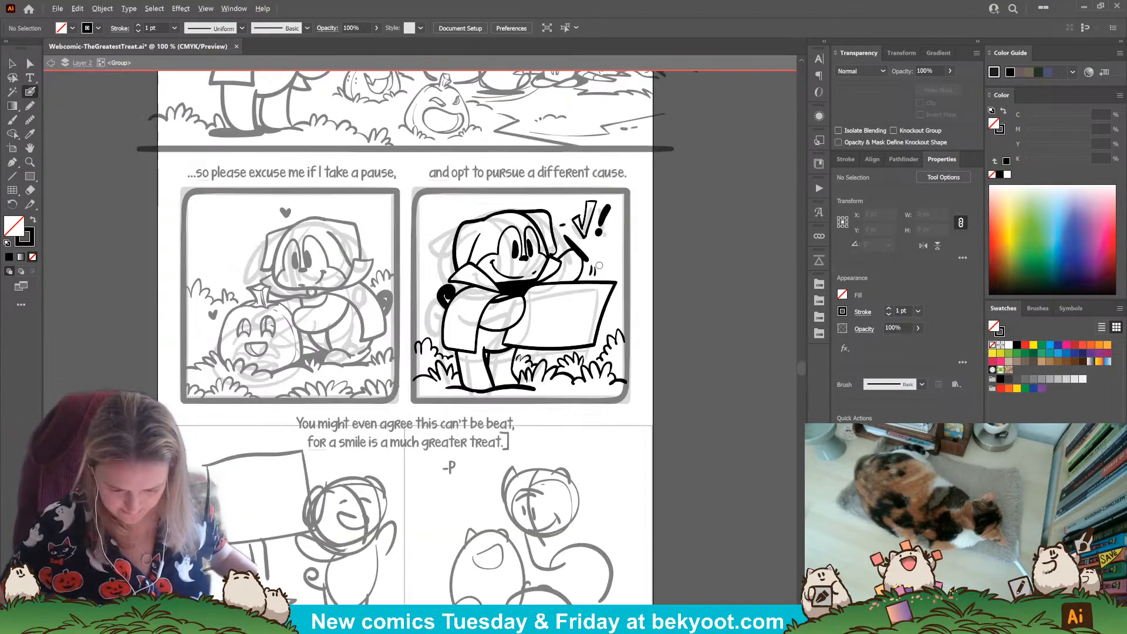
{"action": "key", "text": "v"}
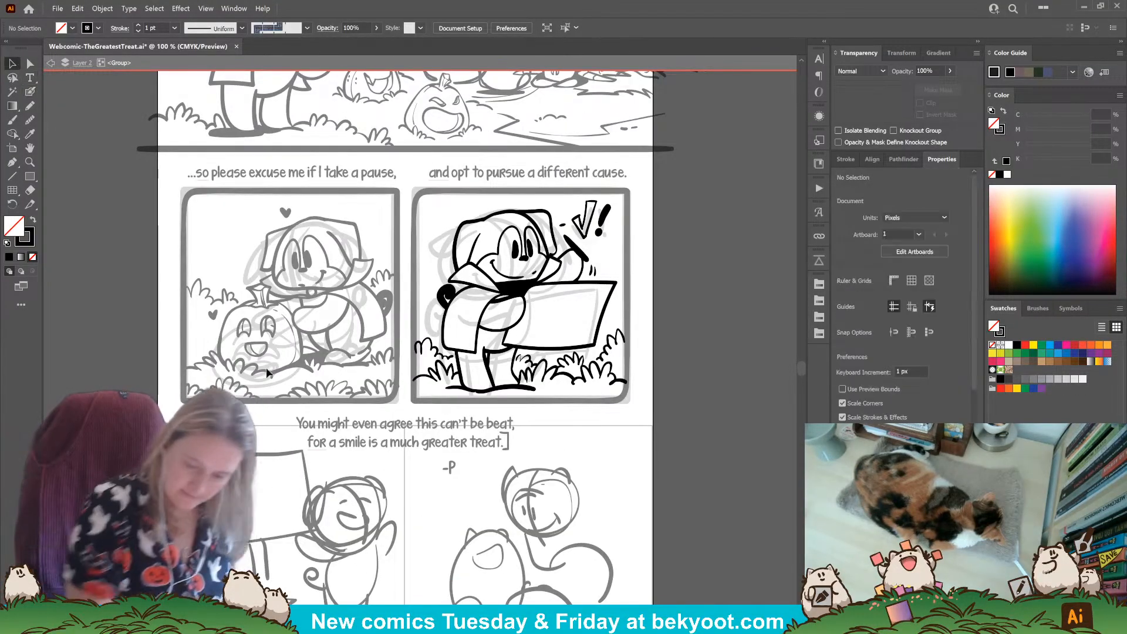
{"action": "double_click", "coordinate": [666, 359]}
{"action": "scroll", "coordinate": [640, 388], "scroll_direction": "down", "scroll_amount": 3}
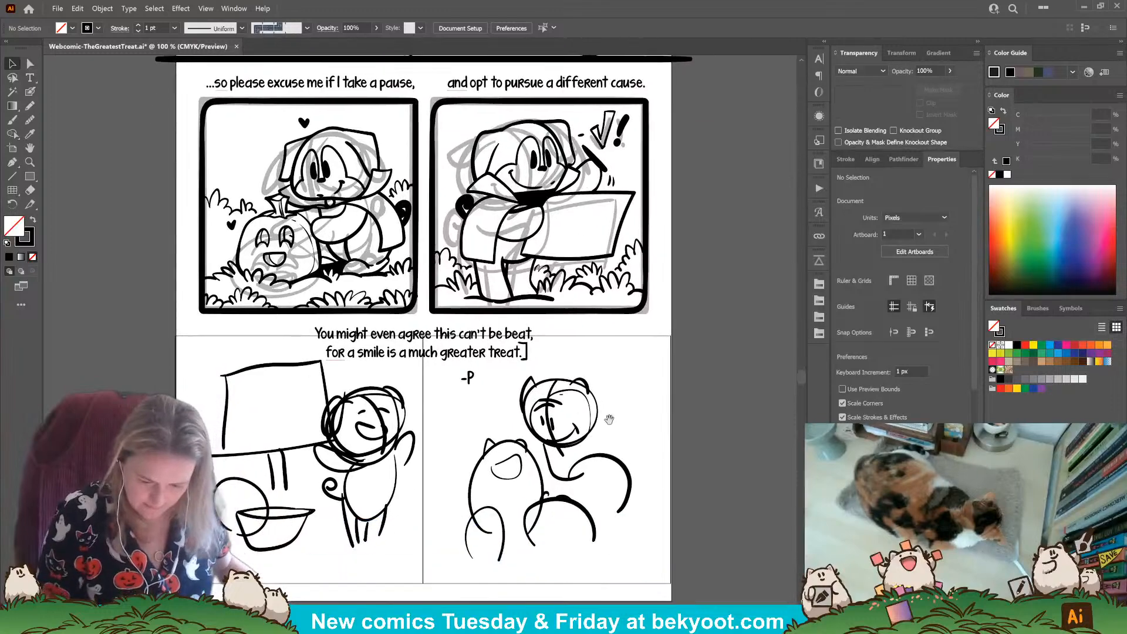
{"action": "key", "text": "ctrl+s"}
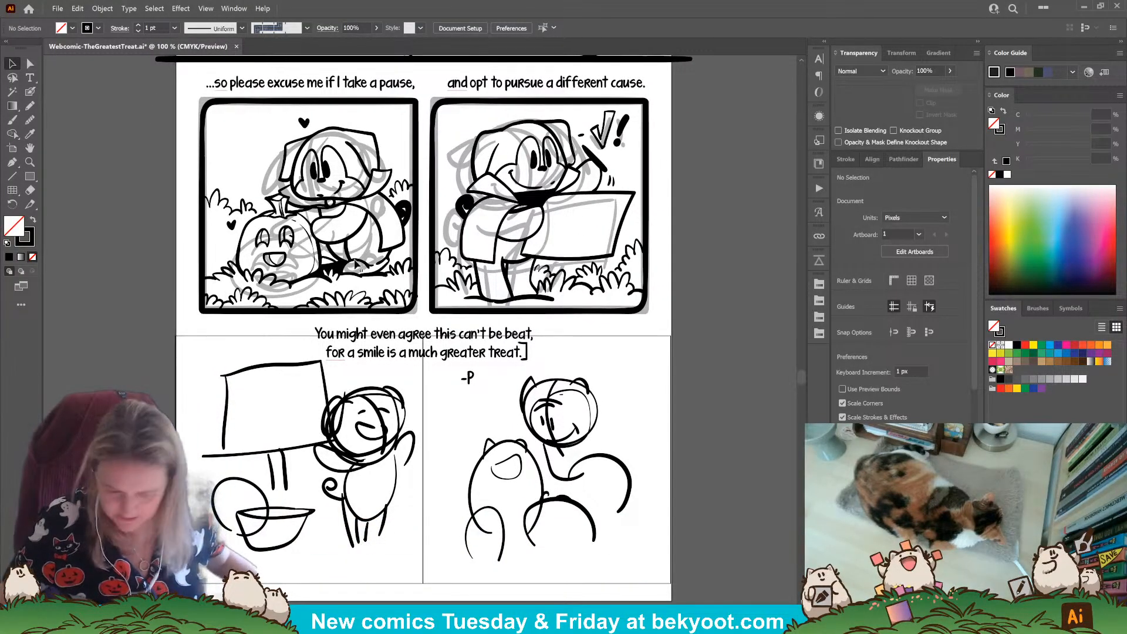
Step: Delete the grey rough sketches beneath the inked "take a pause" and "different cause" panels
{"action": "left_click_drag", "start_coordinate": [150, 79], "coordinate": [194, 156]}
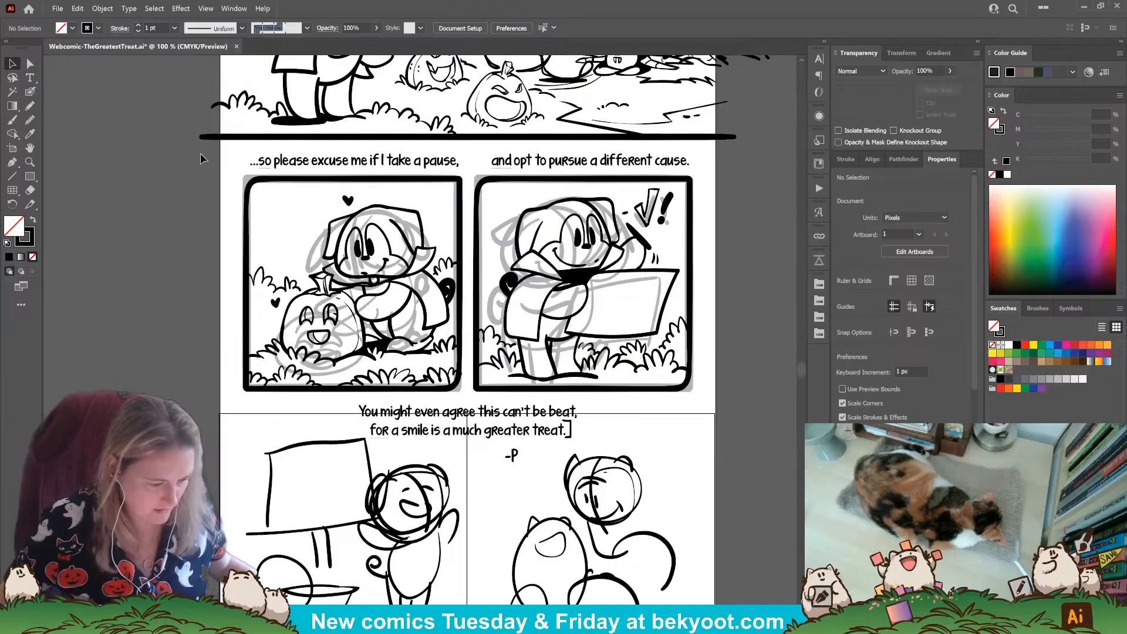
{"action": "left_click", "coordinate": [696, 391]}
{"action": "left_click_drag", "start_coordinate": [696, 392], "coordinate": [346, 383]}
{"action": "mouse_move", "coordinate": [178, 414]}
{"action": "left_mouse_down"}
{"action": "mouse_move", "coordinate": [670, 392]}
{"action": "mouse_move", "coordinate": [535, 379]}
{"action": "mouse_move", "coordinate": [324, 397]}
{"action": "left_mouse_up"}
{"action": "left_click_drag", "start_coordinate": [653, 419], "coordinate": [187, 377]}
{"action": "scroll", "coordinate": [398, 352], "scroll_direction": "down", "scroll_amount": 1}
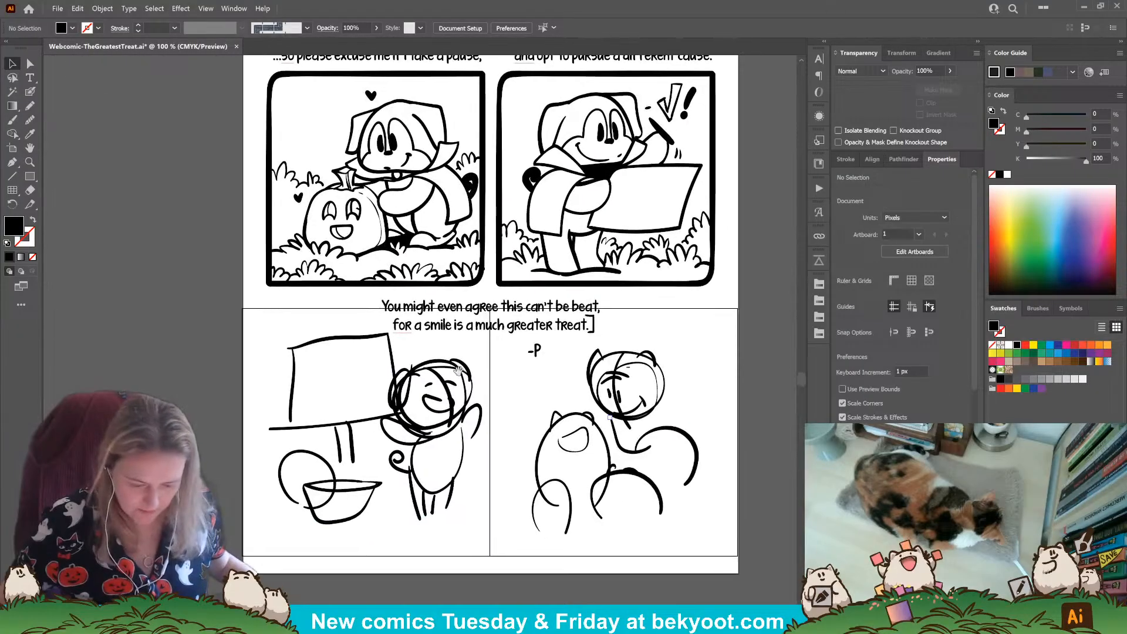
Step: Shift the rough character sketches in the bottom row slightly downward, leaving the frame lines and lettering in place
{"action": "left_click", "coordinate": [398, 382]}
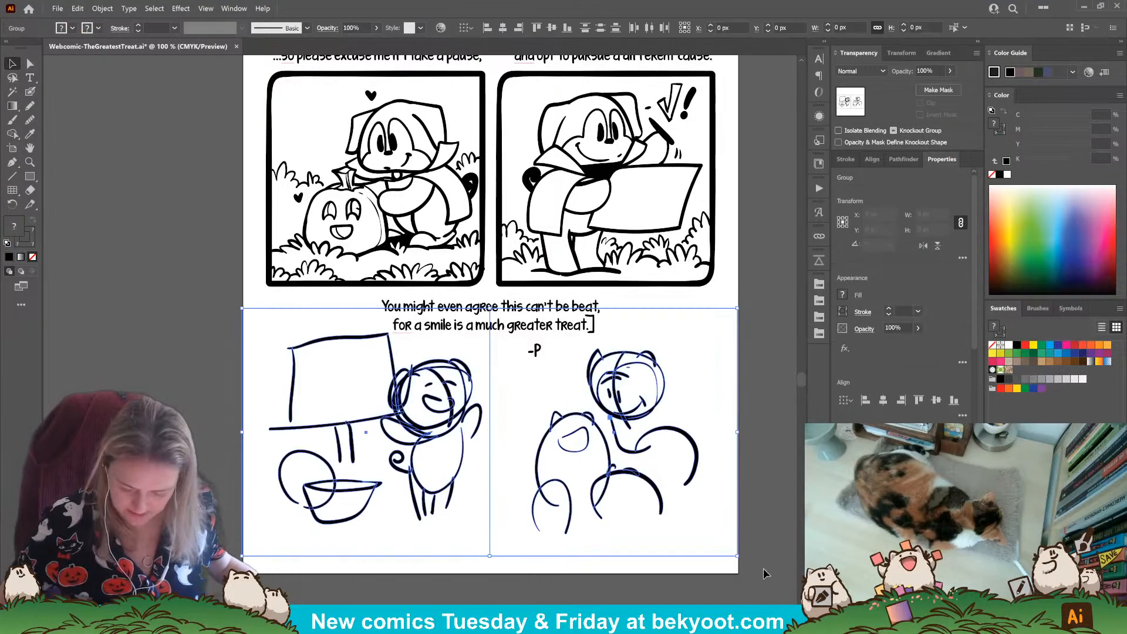
{"action": "left_click", "coordinate": [437, 592]}
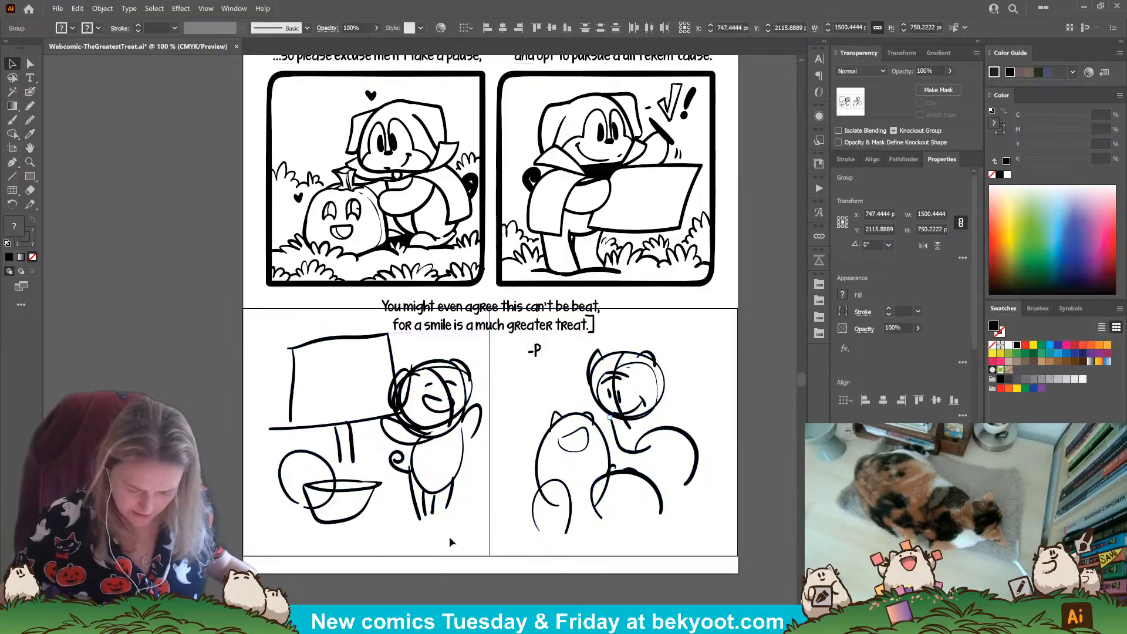
{"action": "left_click_drag", "start_coordinate": [452, 492], "coordinate": [454, 506]}
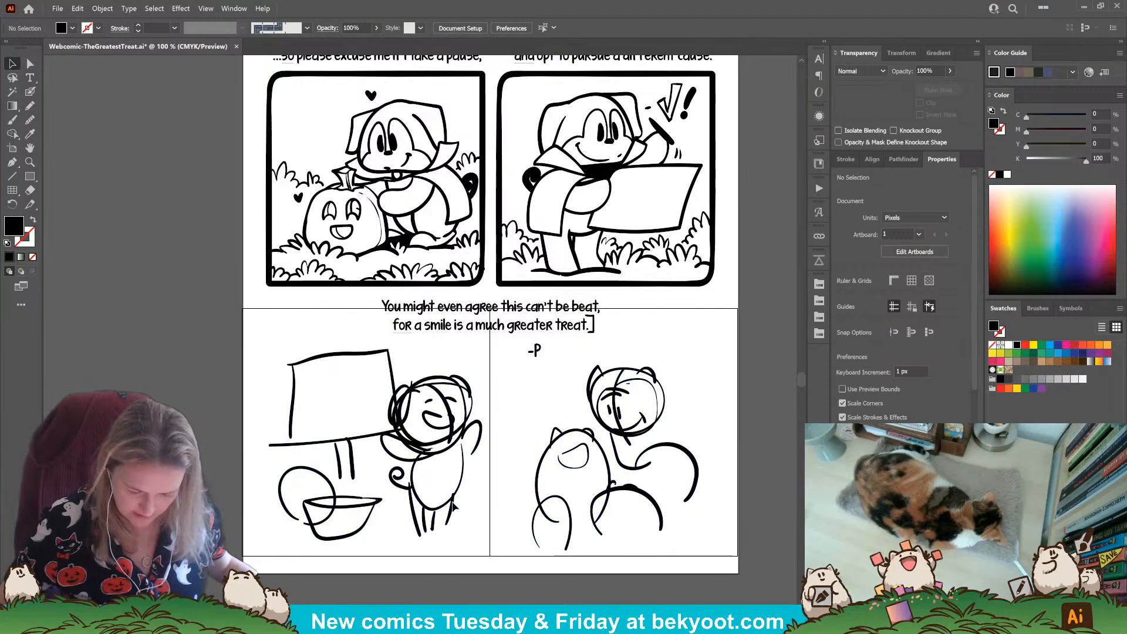
{"action": "left_click", "coordinate": [454, 506]}
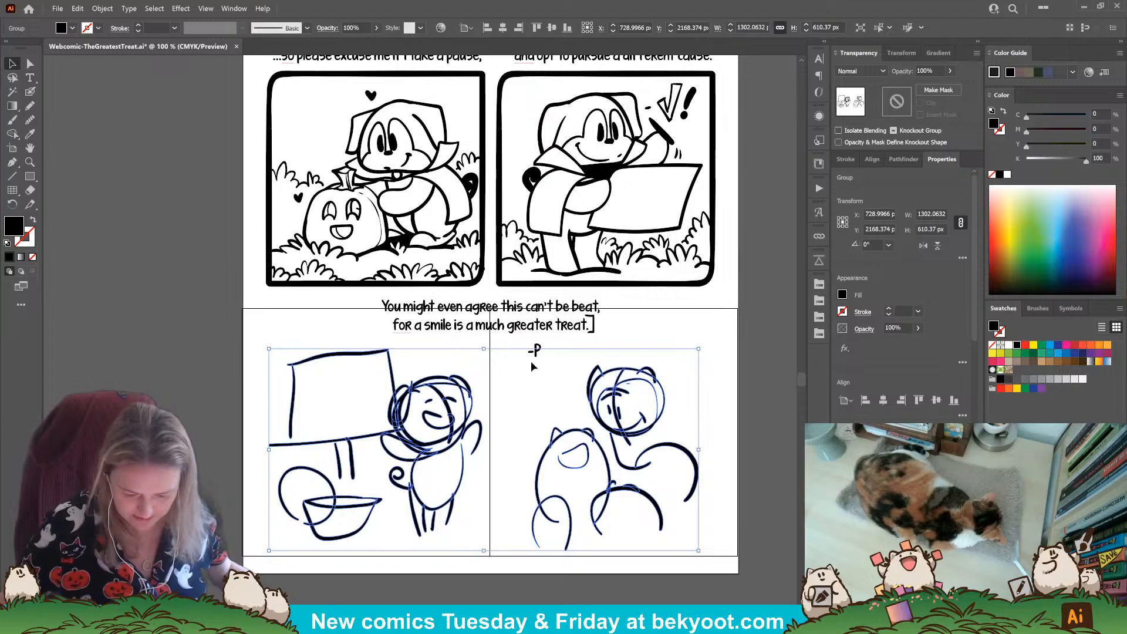
{"action": "left_click", "coordinate": [710, 329]}
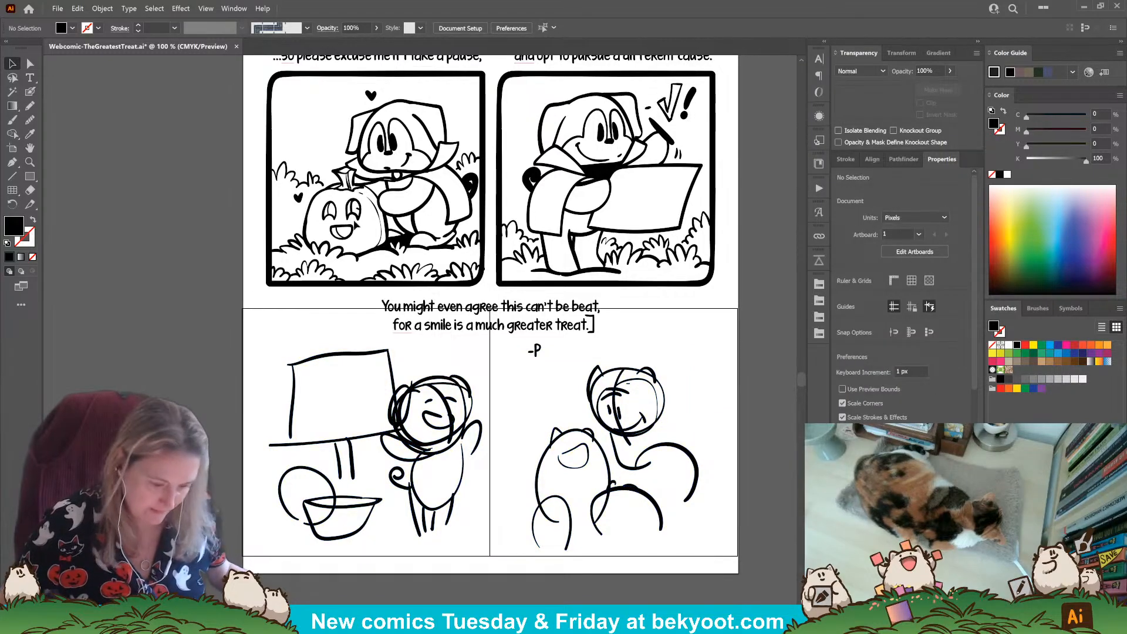
Step: Fade the bottom-row rough sketch group to 30% opacity and lock it in place, saving the comic file
{"action": "scroll", "coordinate": [446, 194], "scroll_direction": "up", "scroll_amount": 6}
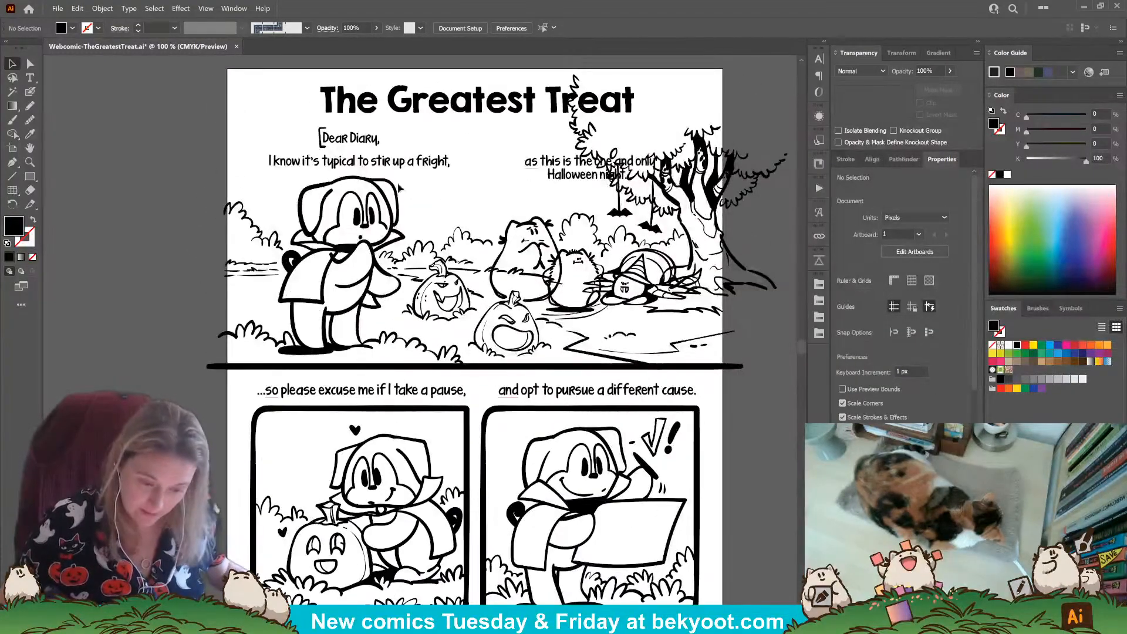
{"action": "scroll", "coordinate": [379, 141], "scroll_direction": "down", "scroll_amount": 6}
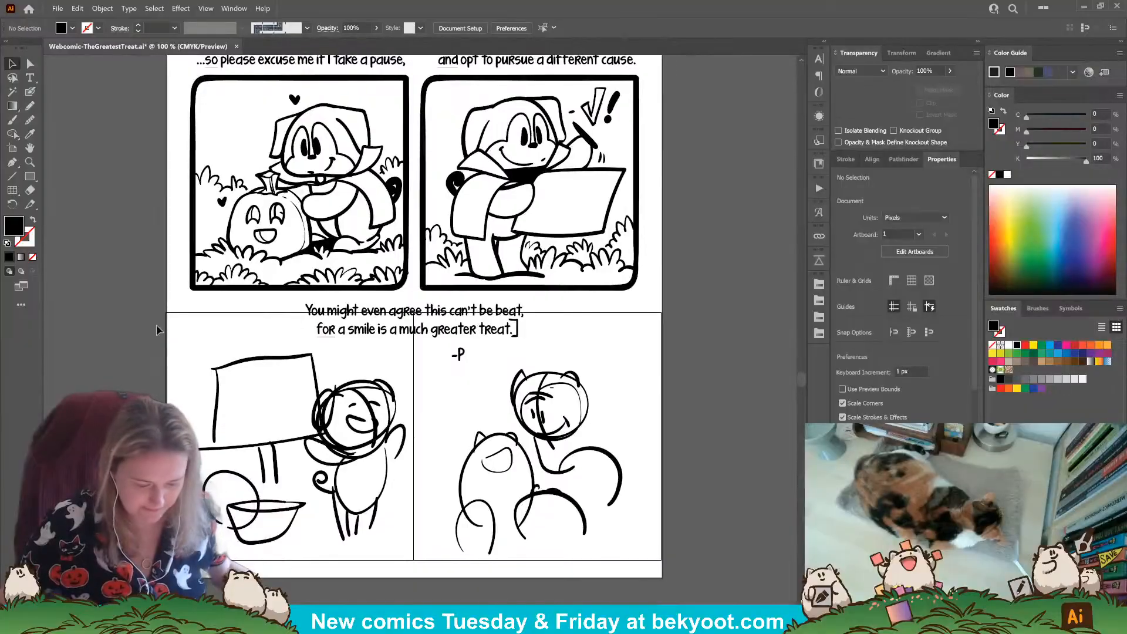
{"action": "left_click_drag", "start_coordinate": [153, 303], "coordinate": [640, 459]}
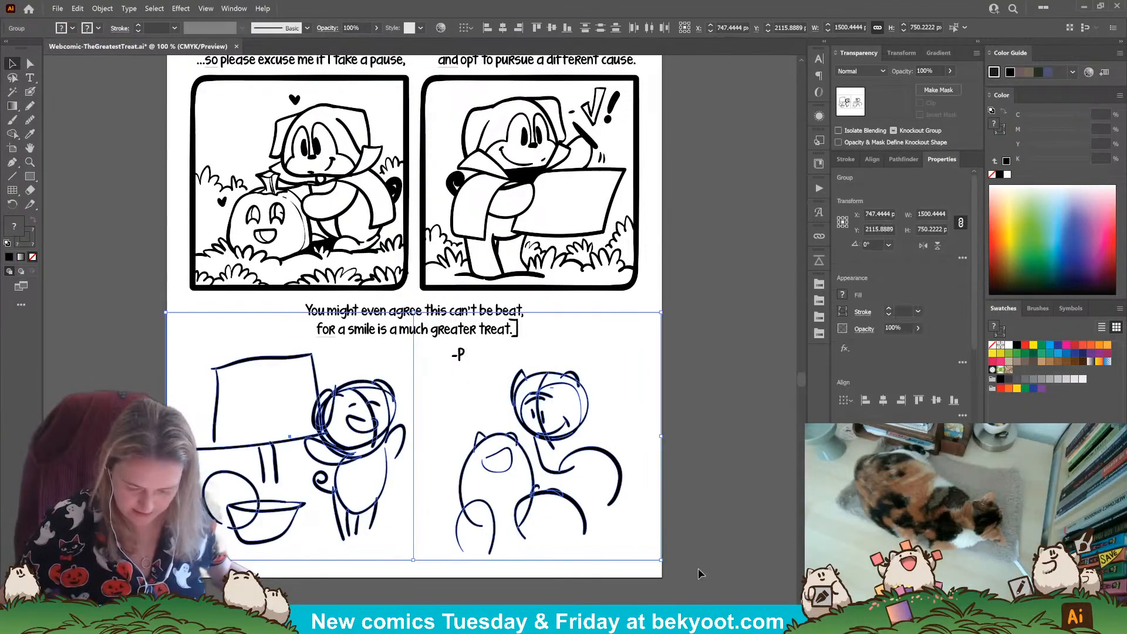
{"action": "left_click", "coordinate": [933, 71]}
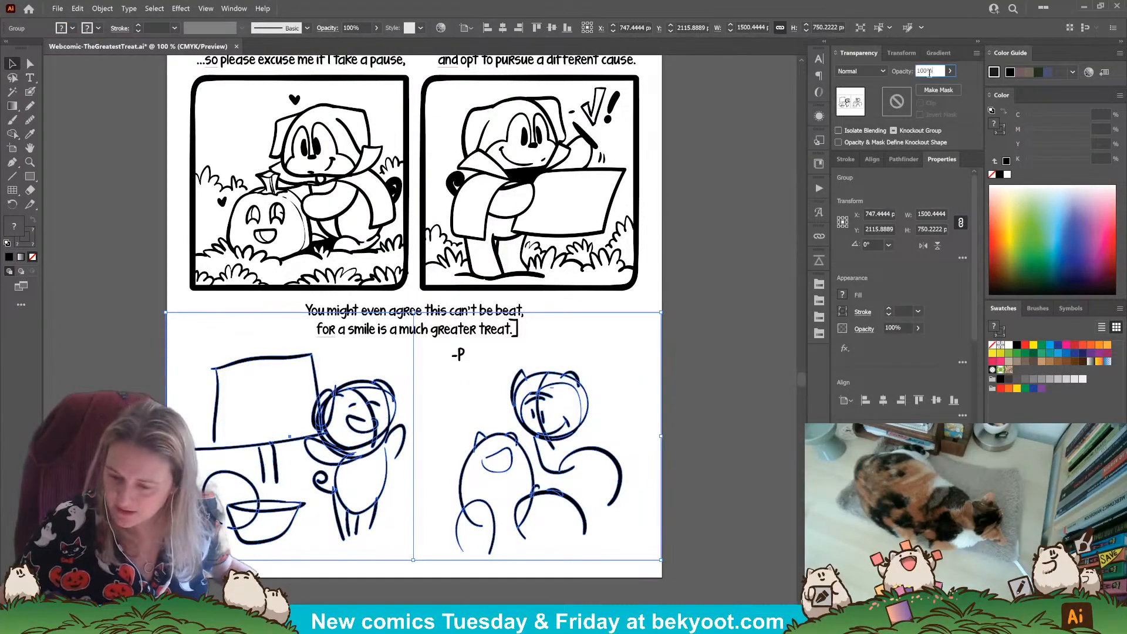
{"action": "type", "text": "30"}
{"action": "key", "text": "Return"}
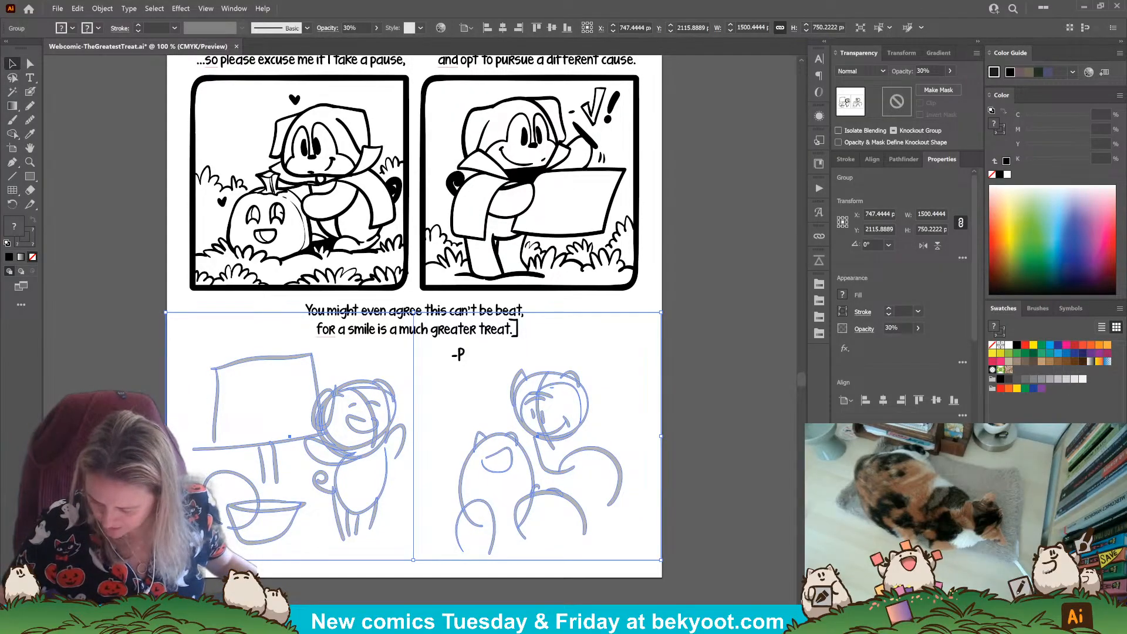
{"action": "key", "text": "ctrl+2"}
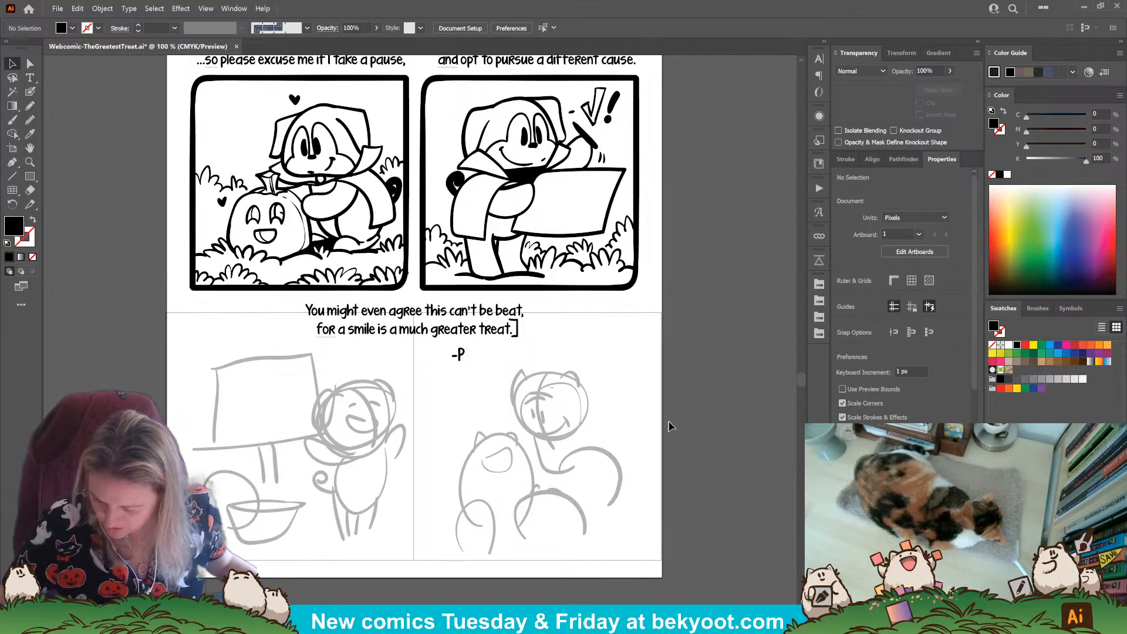
{"action": "key", "text": "ctrl+s"}
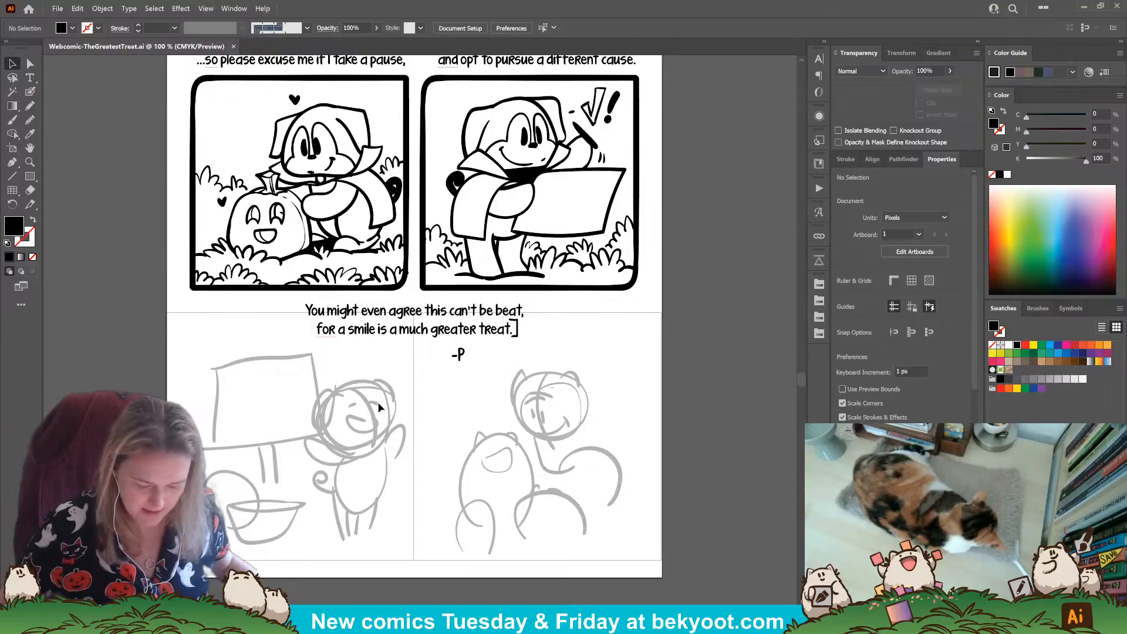
Step: Center the title "The Greatest Treat" horizontally on the artboard and save the comic file
{"action": "left_click_drag", "start_coordinate": [414, 207], "coordinate": [453, 305]}
{"action": "scroll", "coordinate": [453, 305], "scroll_direction": "up", "scroll_amount": 6}
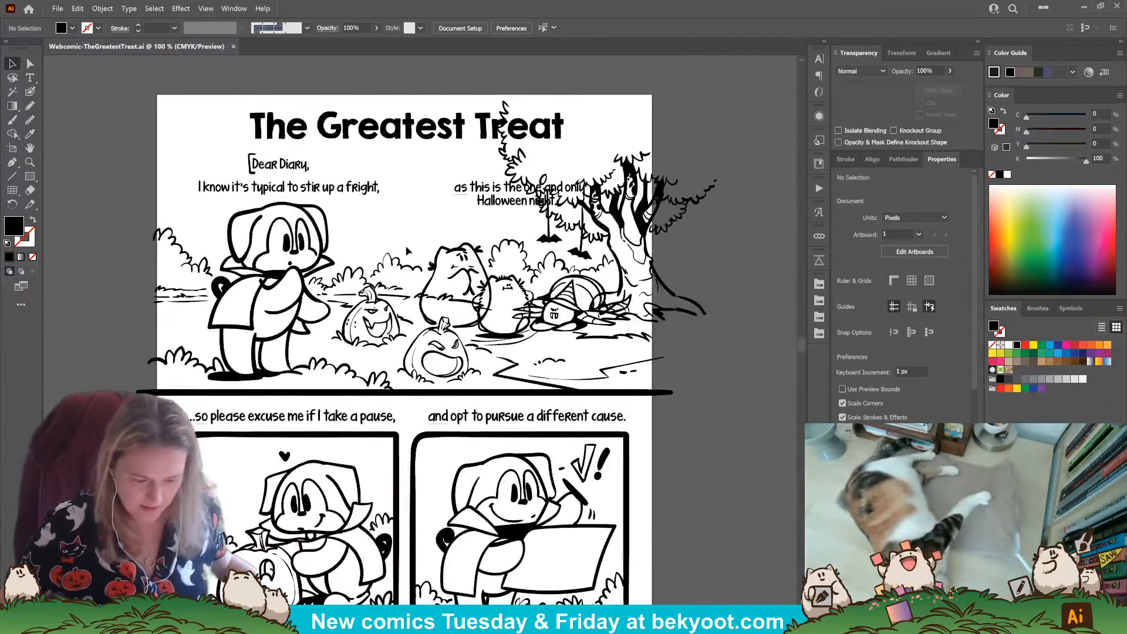
{"action": "key", "text": "ctrl+minus"}
{"action": "scroll", "coordinate": [401, 274], "scroll_direction": "down", "scroll_amount": 3}
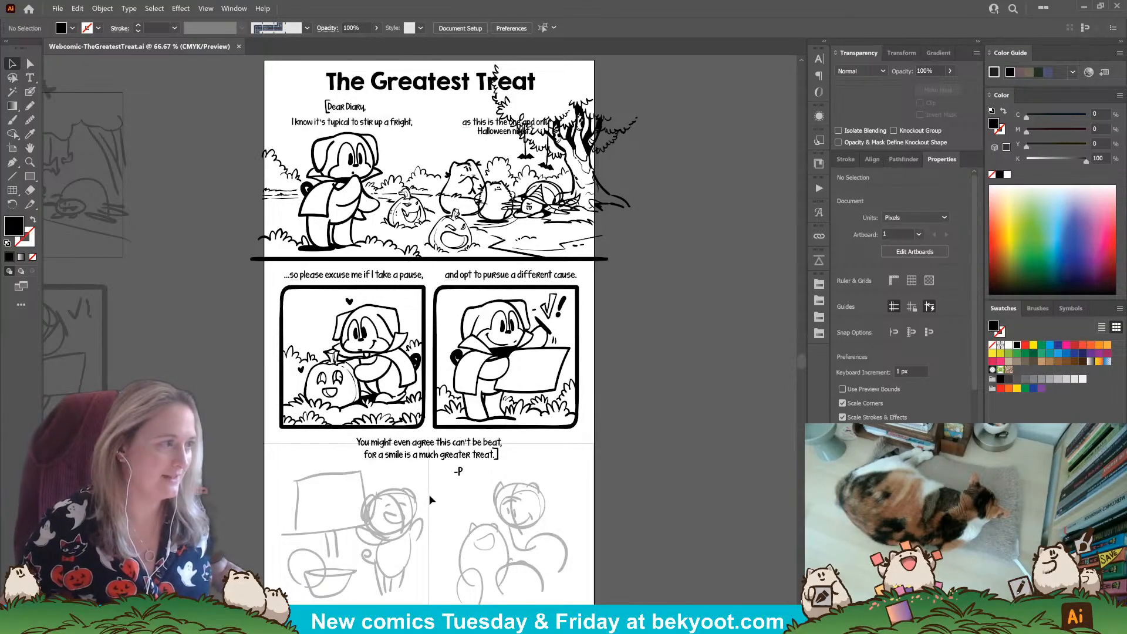
{"action": "left_click_drag", "start_coordinate": [479, 551], "coordinate": [477, 467]}
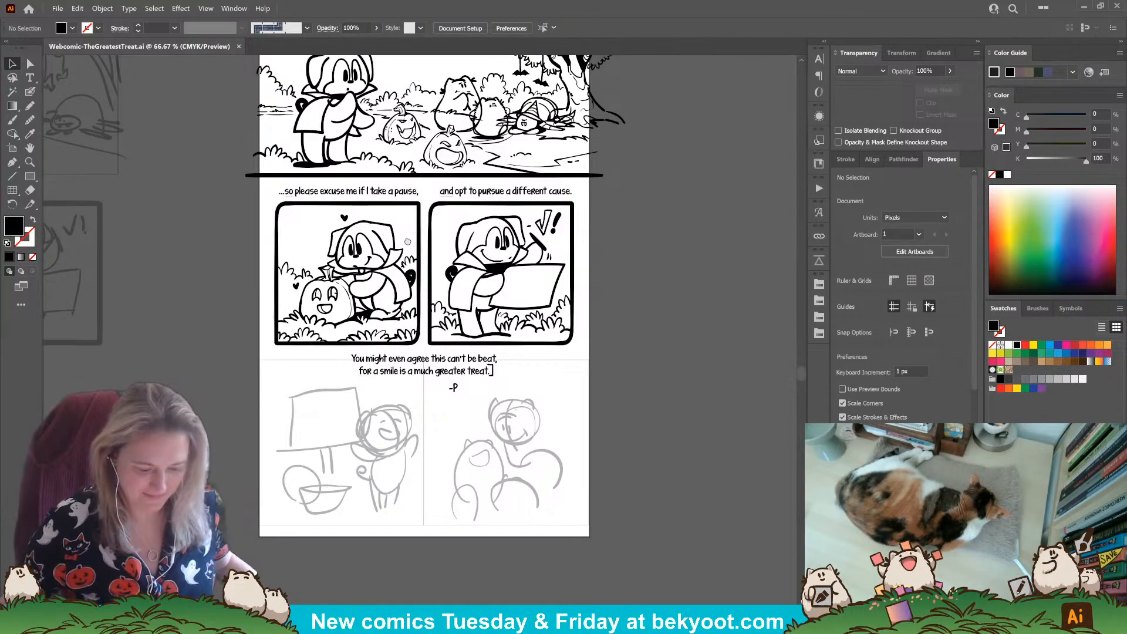
{"action": "left_click_drag", "start_coordinate": [405, 235], "coordinate": [455, 330]}
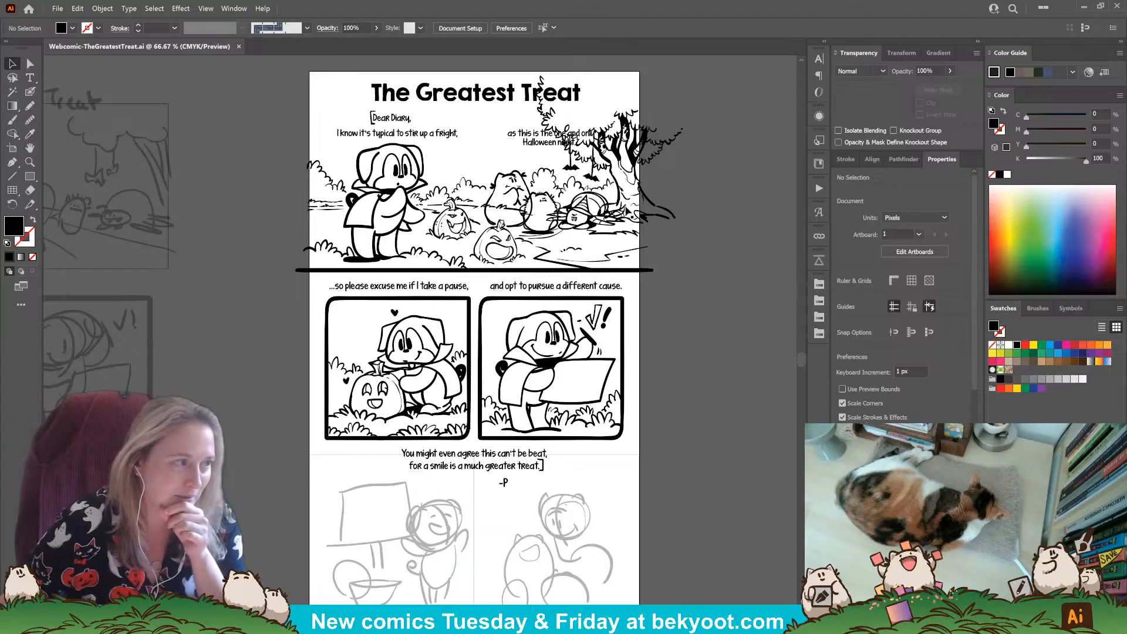
{"action": "left_click", "coordinate": [470, 98]}
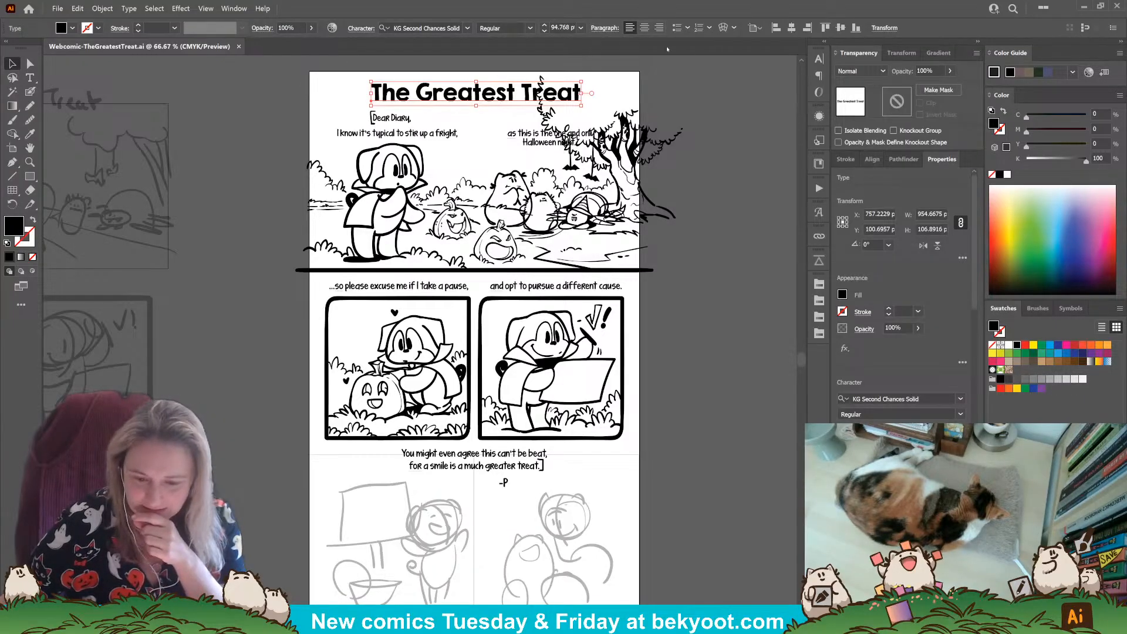
{"action": "left_click", "coordinate": [791, 28]}
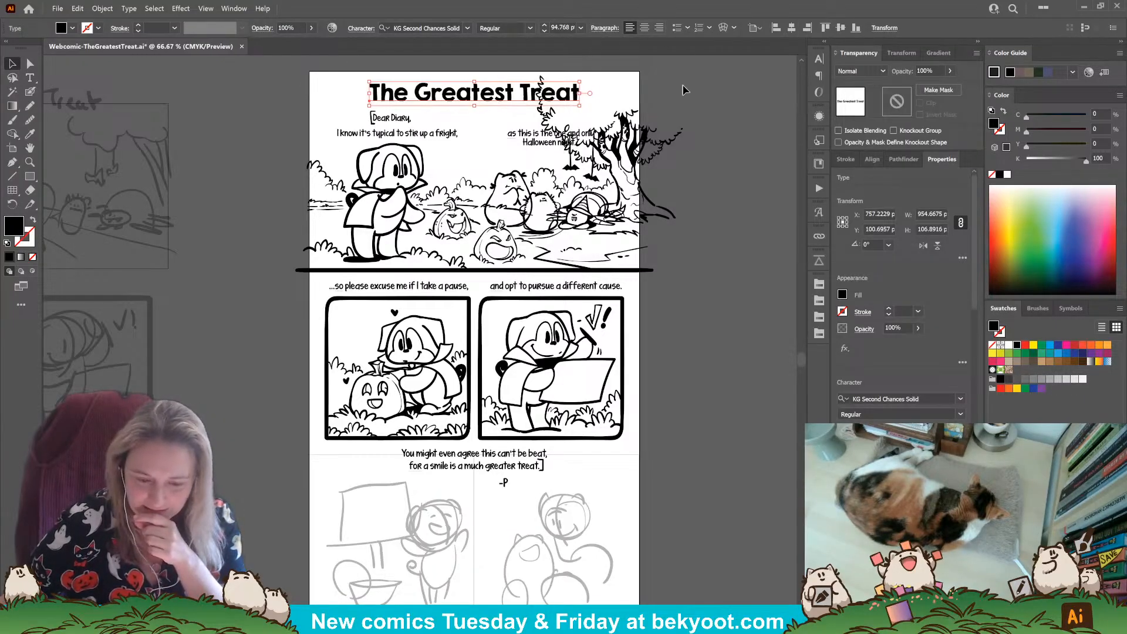
{"action": "left_click", "coordinate": [734, 96]}
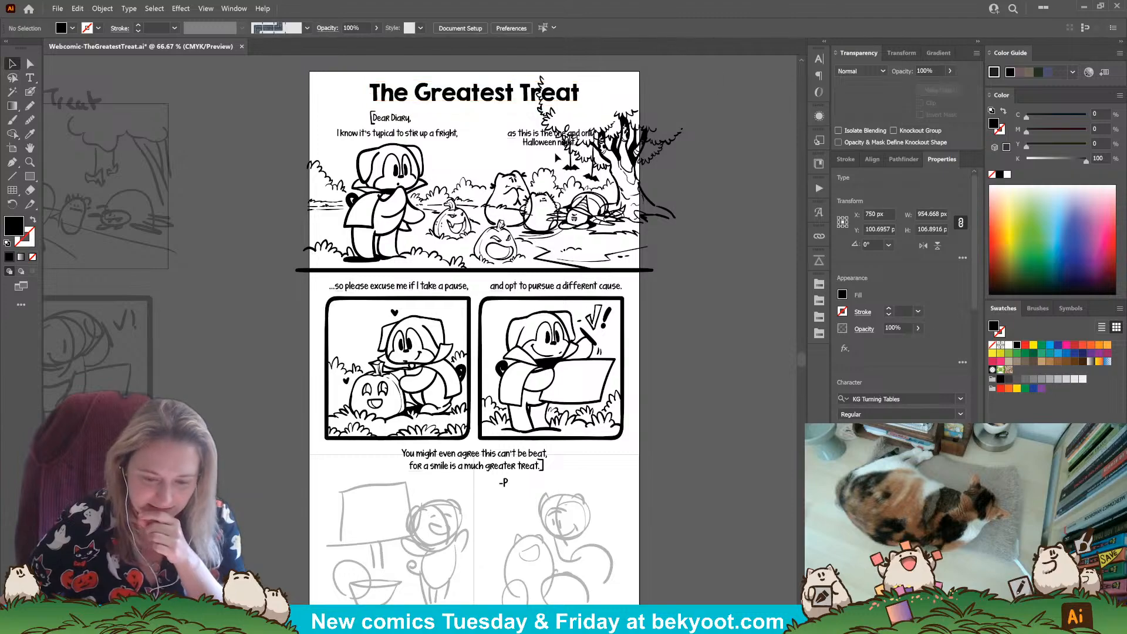
{"action": "left_click", "coordinate": [57, 8]}
{"action": "left_click", "coordinate": [71, 100]}
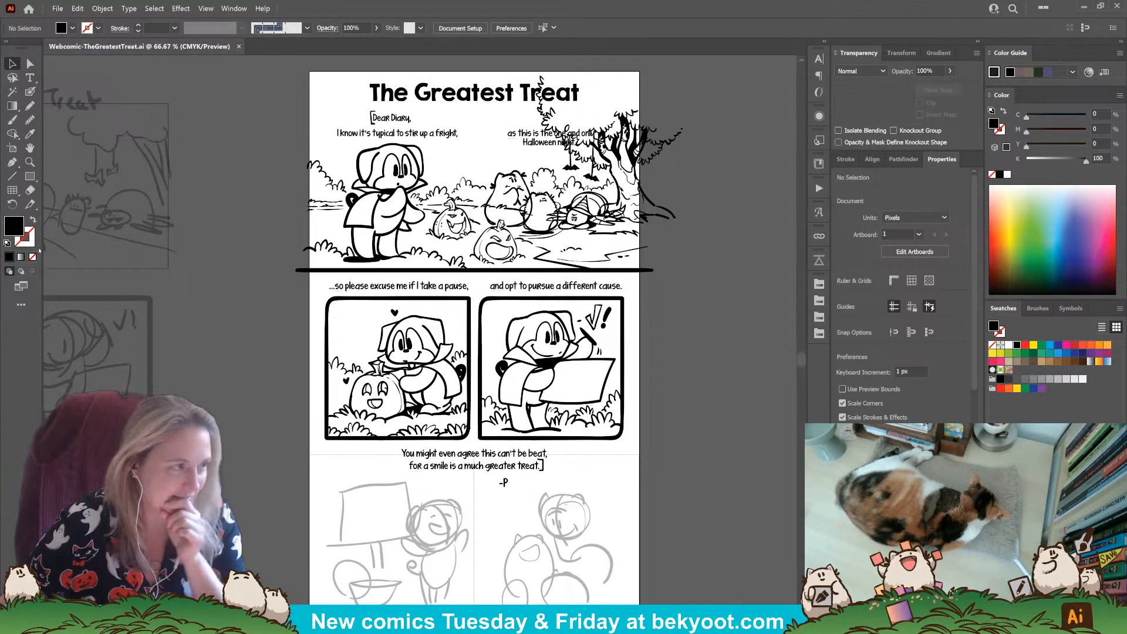